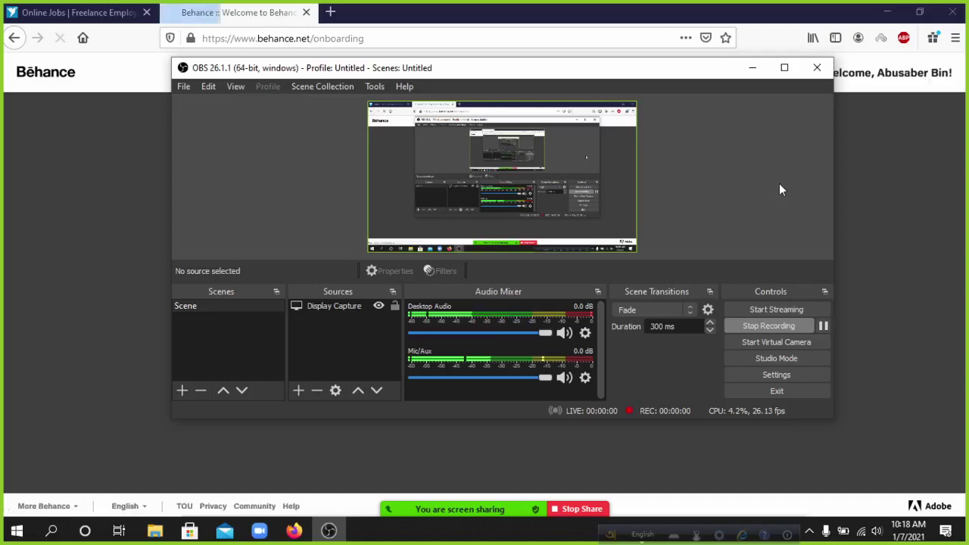
- Follow the Graphic Design, Photography, Illustration, Architecture, Product Design and Game Design topics
{"action": "left_click", "coordinate": [752, 68]}
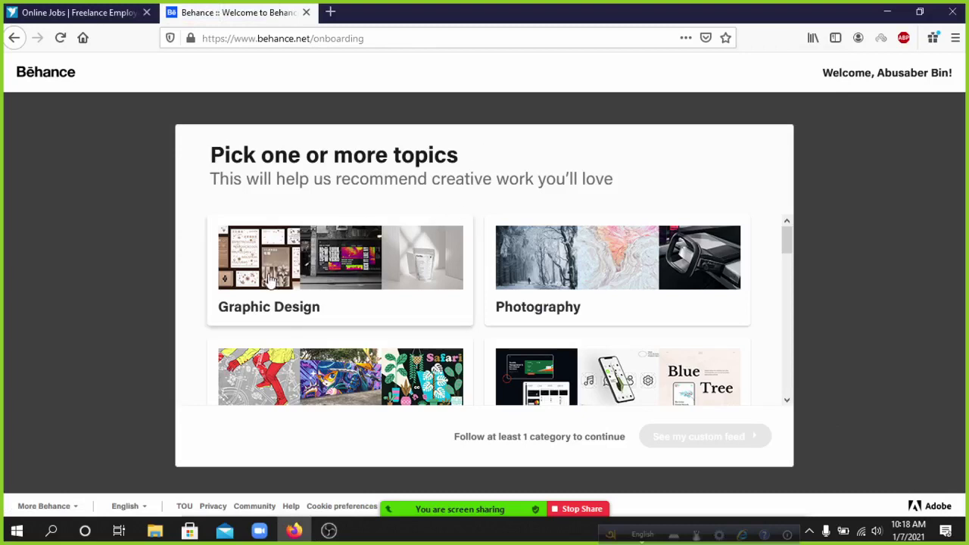
{"action": "left_click", "coordinate": [290, 319]}
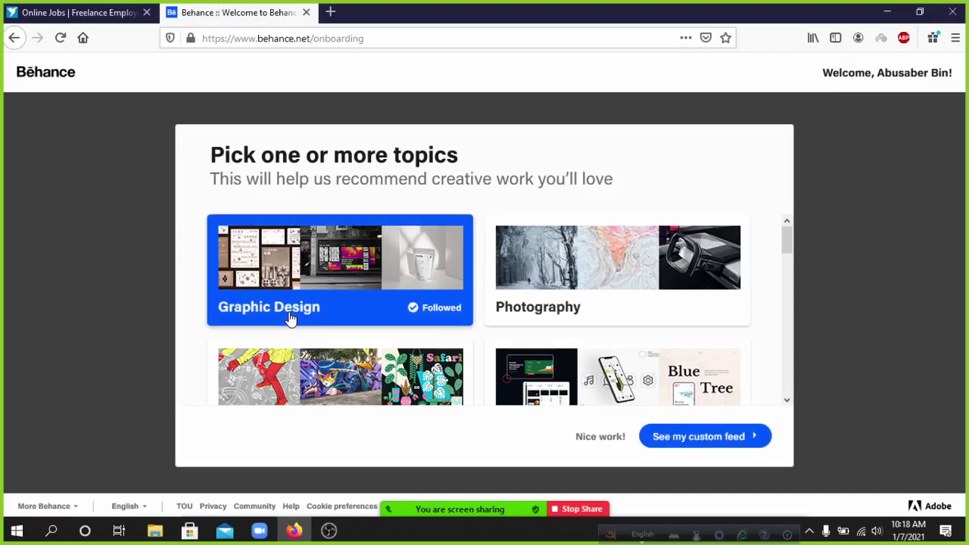
{"action": "left_click", "coordinate": [653, 308]}
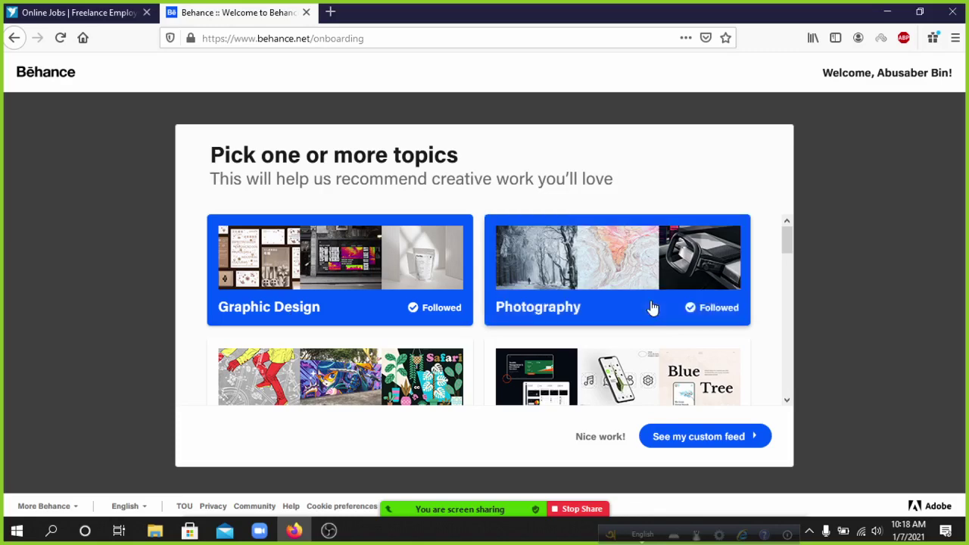
{"action": "scroll", "coordinate": [651, 307], "scroll_direction": "down", "scroll_amount": 2}
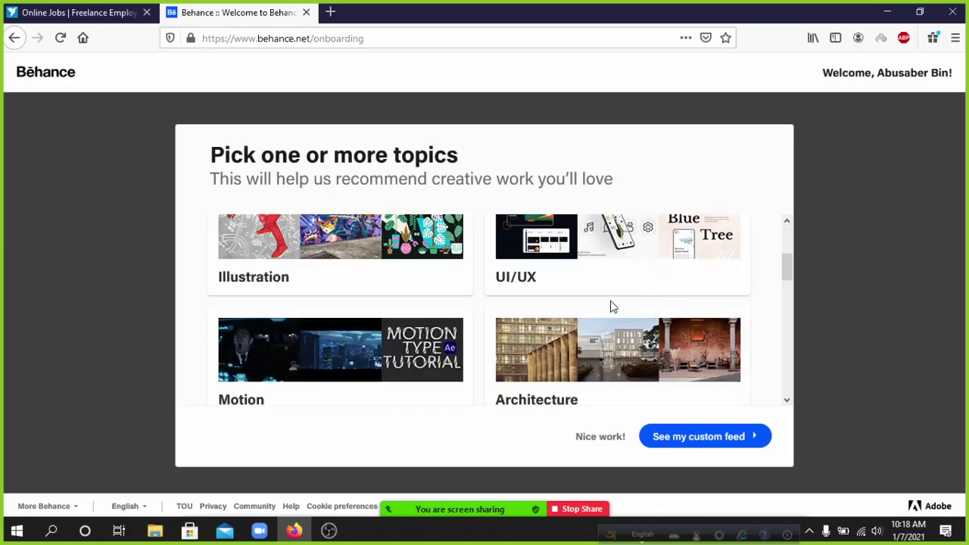
{"action": "left_click", "coordinate": [366, 261]}
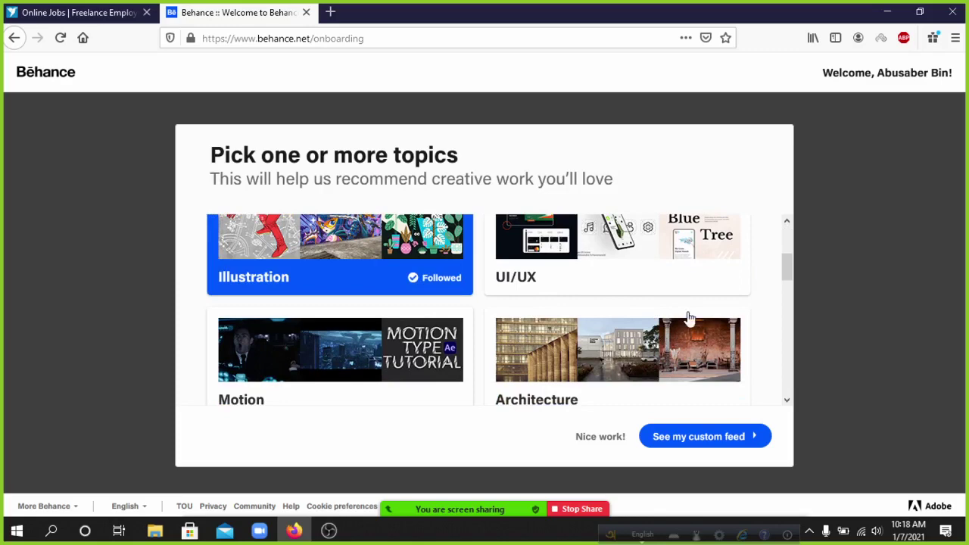
{"action": "left_click", "coordinate": [609, 343]}
{"action": "scroll", "coordinate": [609, 342], "scroll_direction": "down", "scroll_amount": 2}
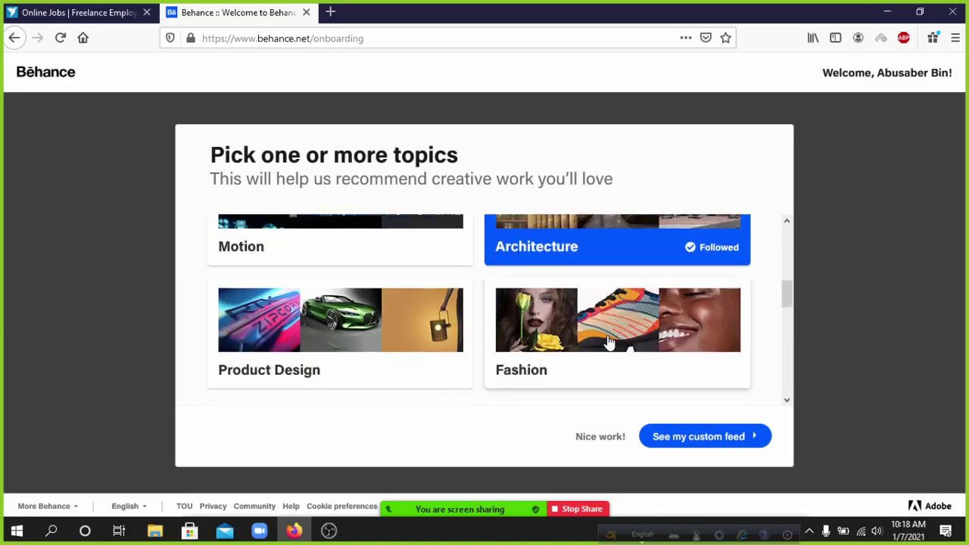
{"action": "left_click", "coordinate": [394, 340]}
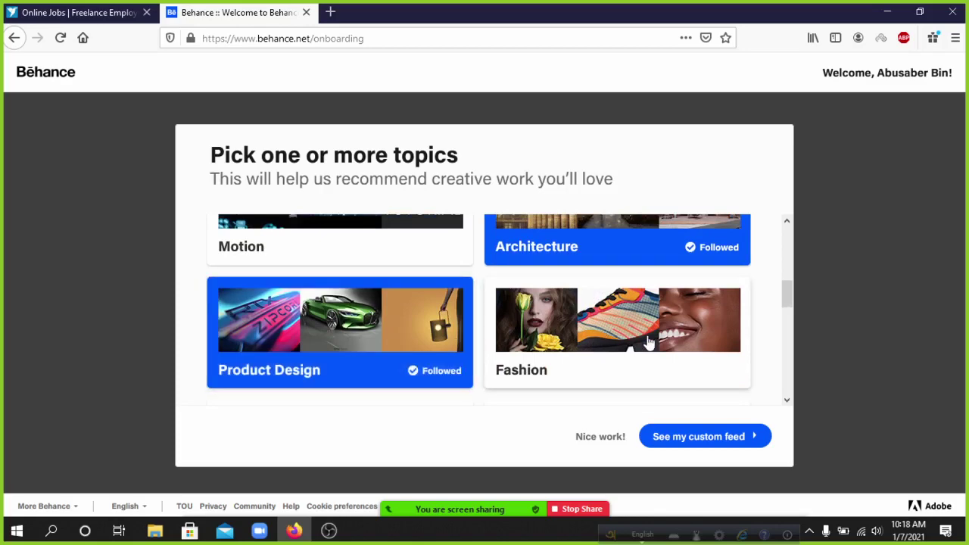
{"action": "scroll", "coordinate": [654, 342], "scroll_direction": "down", "scroll_amount": 3}
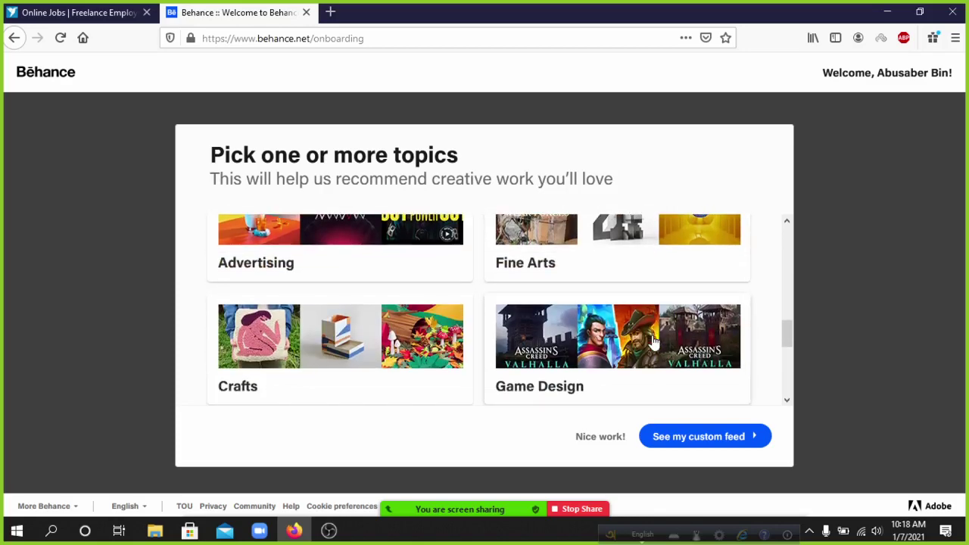
{"action": "left_click", "coordinate": [574, 391]}
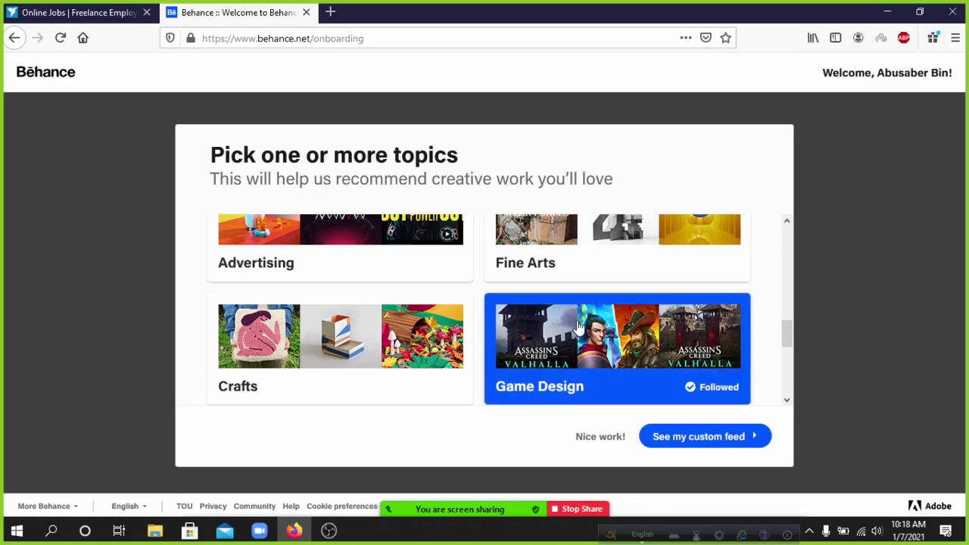
- Also follow the 3D Art, Advertising and UI/UX topics
{"action": "scroll", "coordinate": [578, 325], "scroll_direction": "up", "scroll_amount": 2}
{"action": "scroll", "coordinate": [578, 324], "scroll_direction": "down", "scroll_amount": 3}
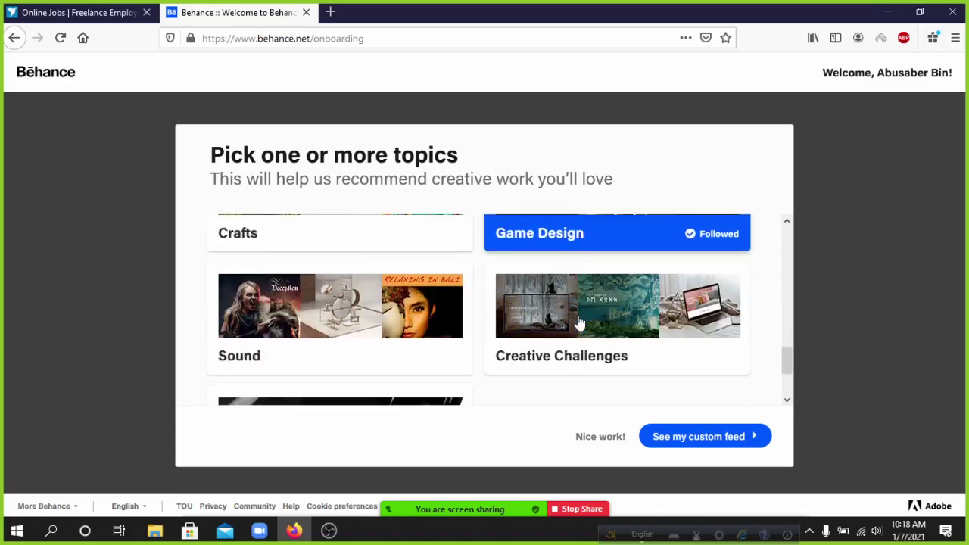
{"action": "scroll", "coordinate": [578, 324], "scroll_direction": "down", "scroll_amount": 3}
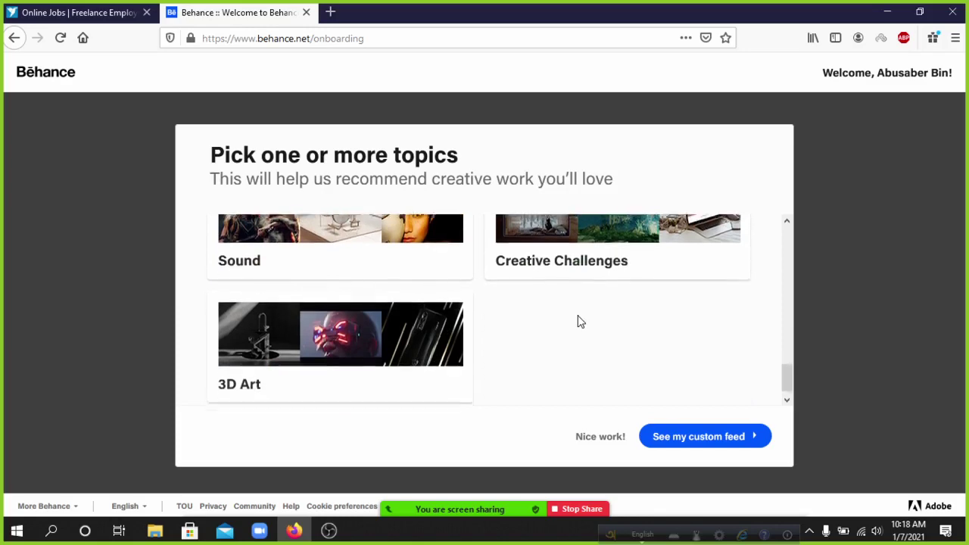
{"action": "left_click", "coordinate": [272, 371]}
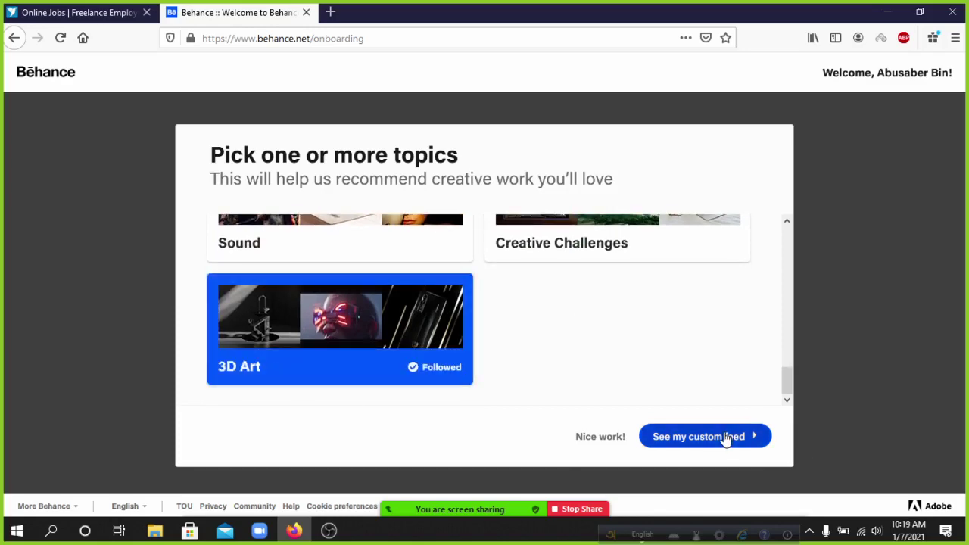
{"action": "scroll", "coordinate": [612, 318], "scroll_direction": "up", "scroll_amount": 2}
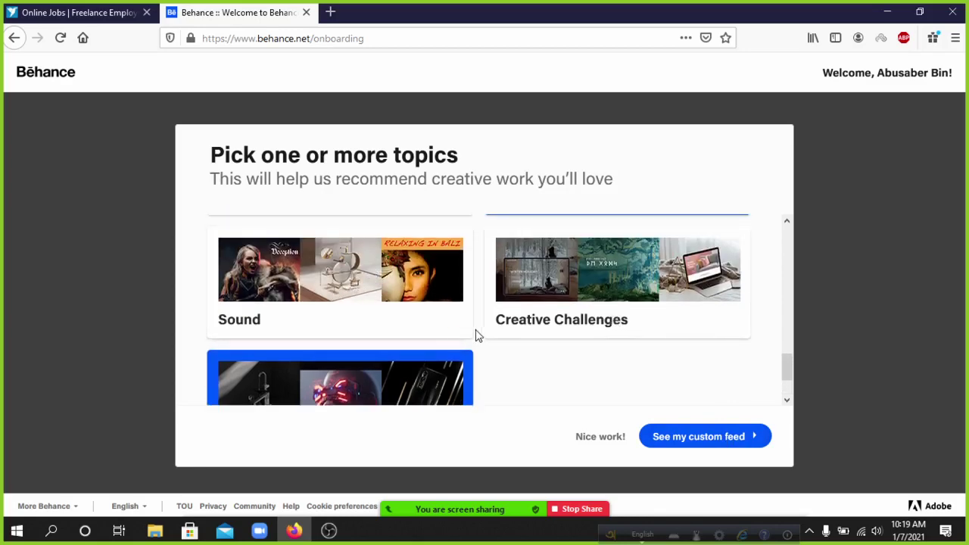
{"action": "scroll", "coordinate": [454, 318], "scroll_direction": "up", "scroll_amount": 3}
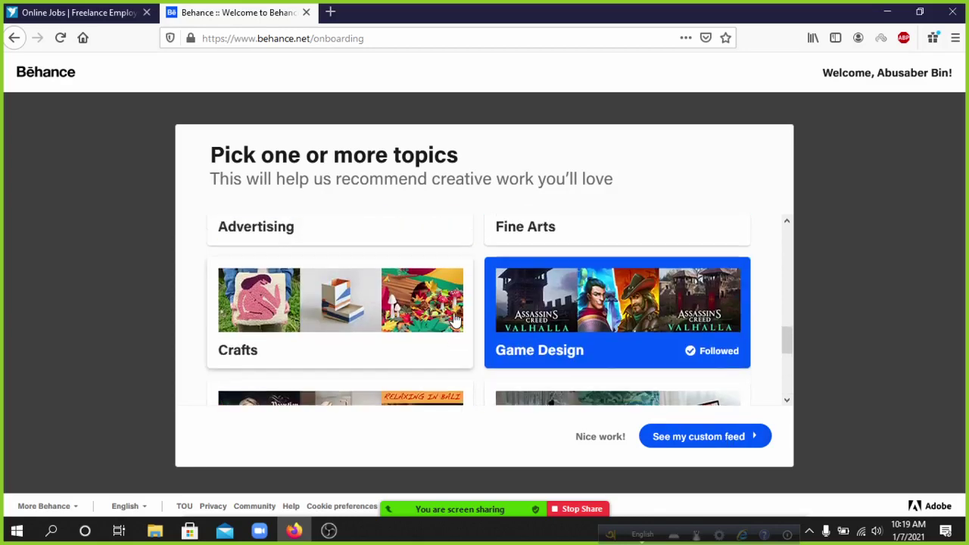
{"action": "scroll", "coordinate": [455, 320], "scroll_direction": "up", "scroll_amount": 2}
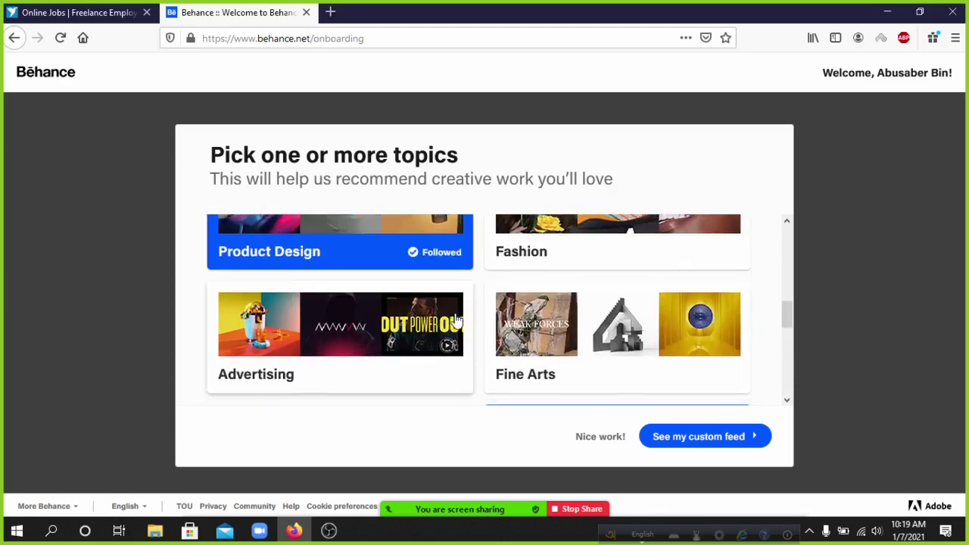
{"action": "scroll", "coordinate": [457, 321], "scroll_direction": "down", "scroll_amount": 1}
{"action": "scroll", "coordinate": [457, 320], "scroll_direction": "up", "scroll_amount": 2}
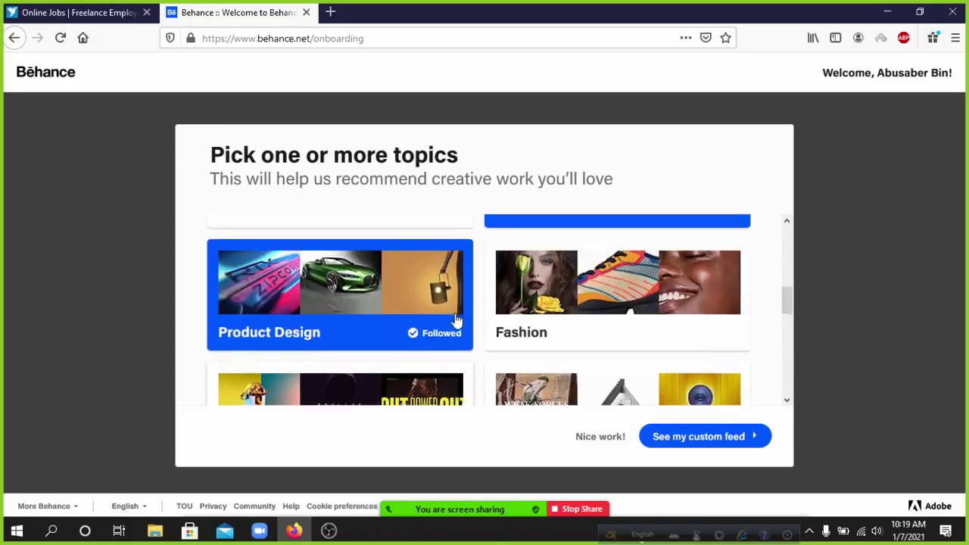
{"action": "scroll", "coordinate": [456, 320], "scroll_direction": "down", "scroll_amount": 2}
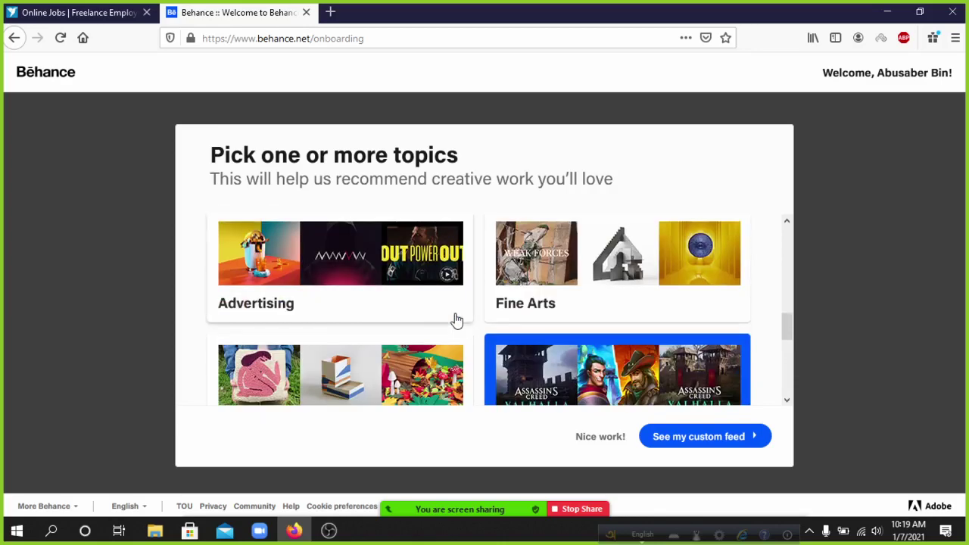
{"action": "left_click", "coordinate": [296, 314]}
{"action": "scroll", "coordinate": [513, 326], "scroll_direction": "up", "scroll_amount": 2}
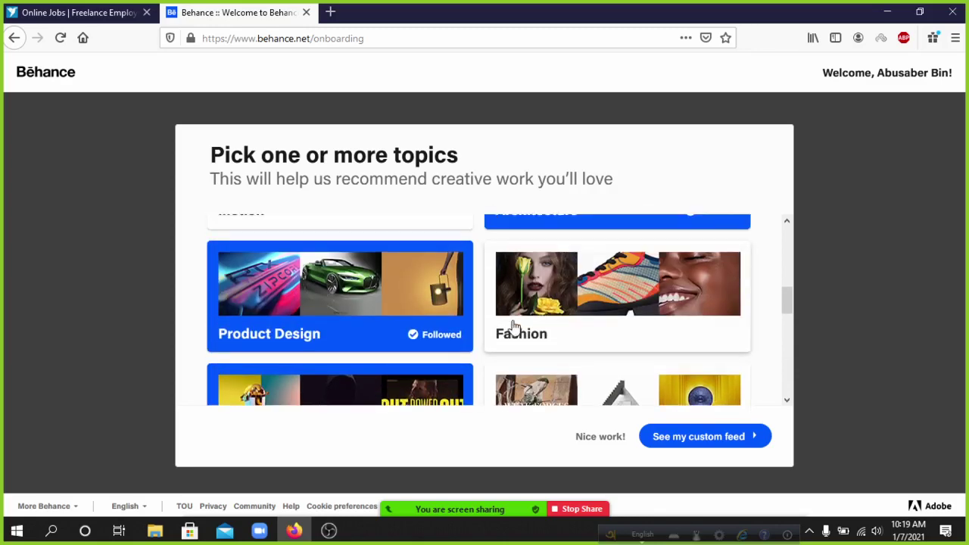
{"action": "scroll", "coordinate": [514, 325], "scroll_direction": "up", "scroll_amount": 2}
{"action": "scroll", "coordinate": [513, 325], "scroll_direction": "up", "scroll_amount": 2}
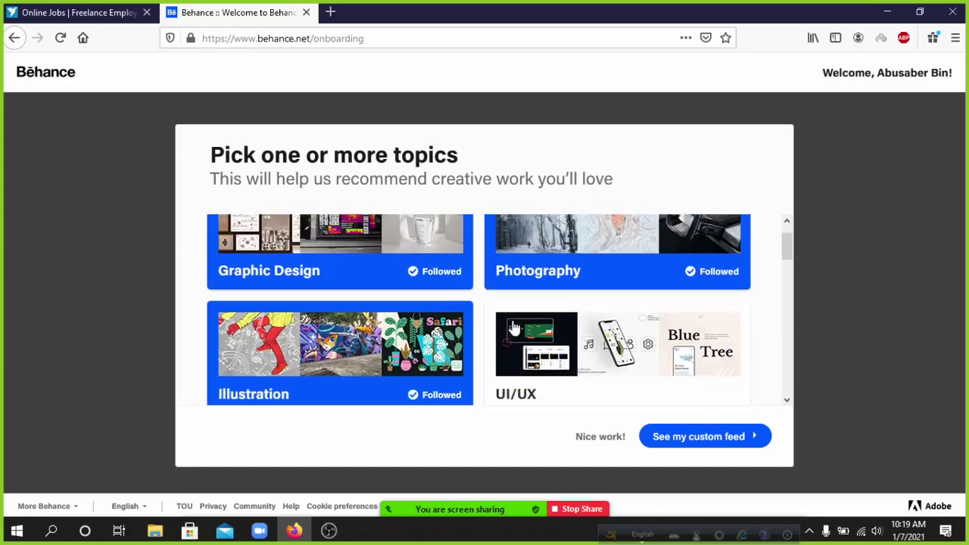
{"action": "scroll", "coordinate": [513, 326], "scroll_direction": "down", "scroll_amount": 1}
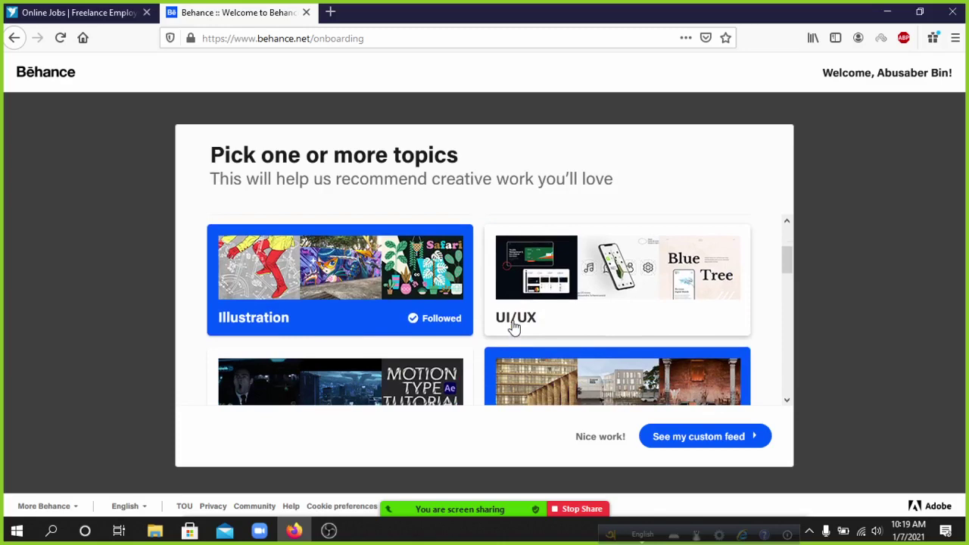
{"action": "left_click", "coordinate": [561, 312]}
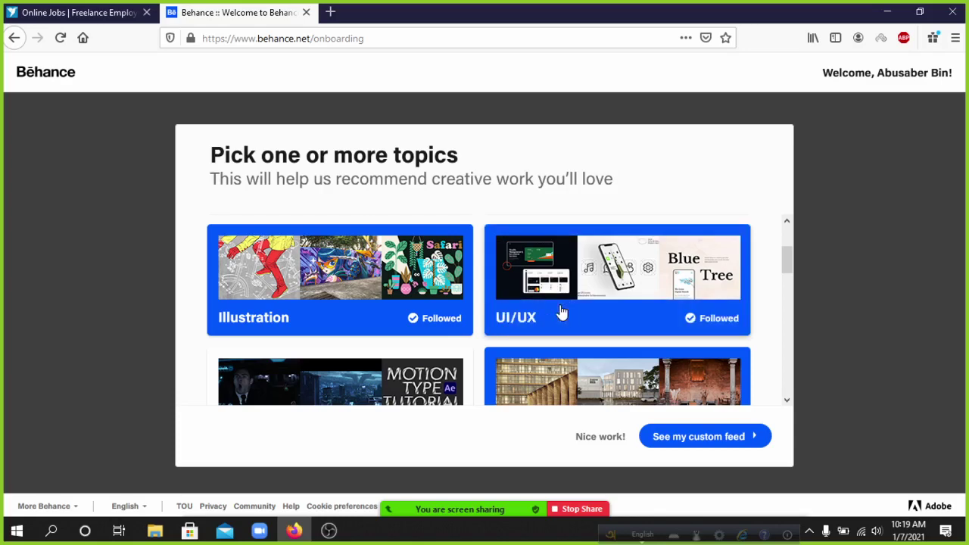
{"action": "scroll", "coordinate": [569, 313], "scroll_direction": "down", "scroll_amount": 10}
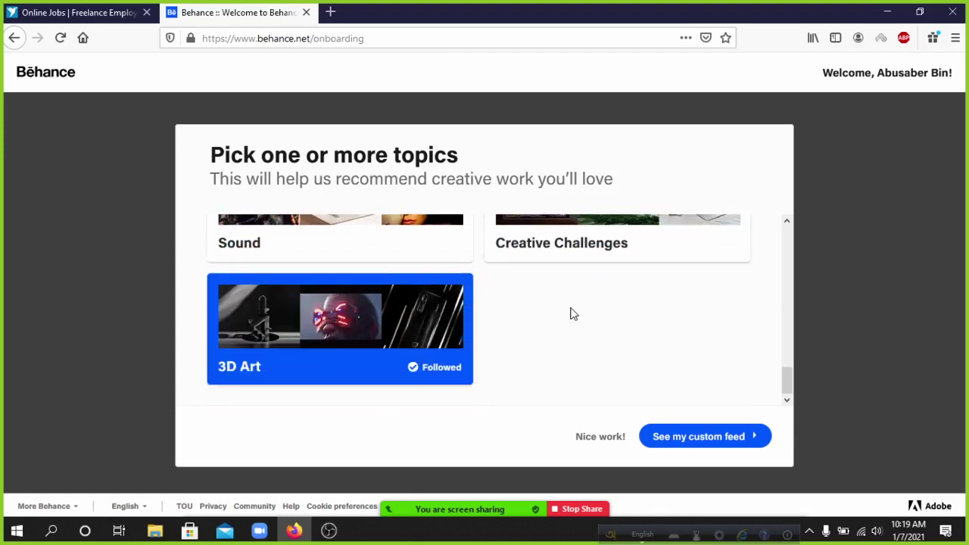
- Go to 'See my custom feed', then show the account dropdown from the profile avatar
{"action": "left_click", "coordinate": [698, 438]}
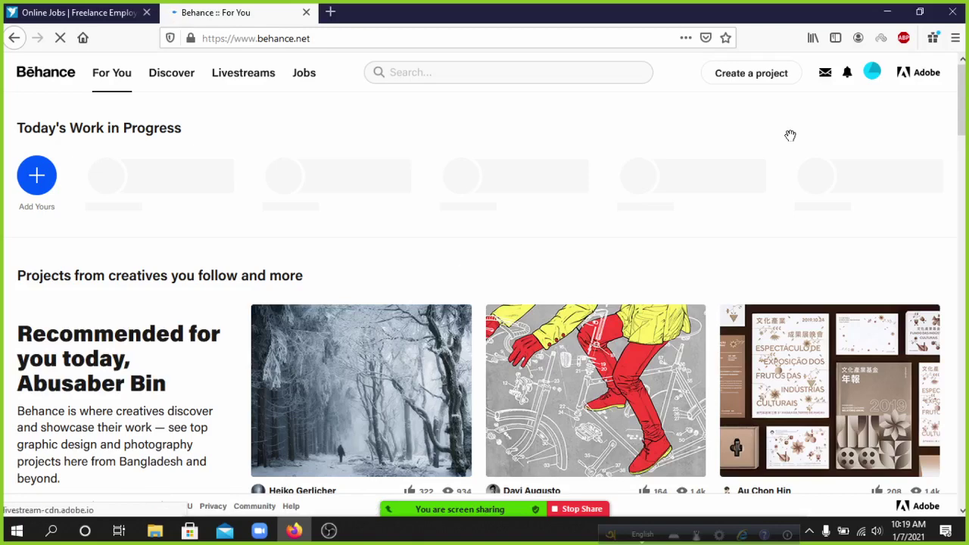
{"action": "left_click", "coordinate": [873, 76]}
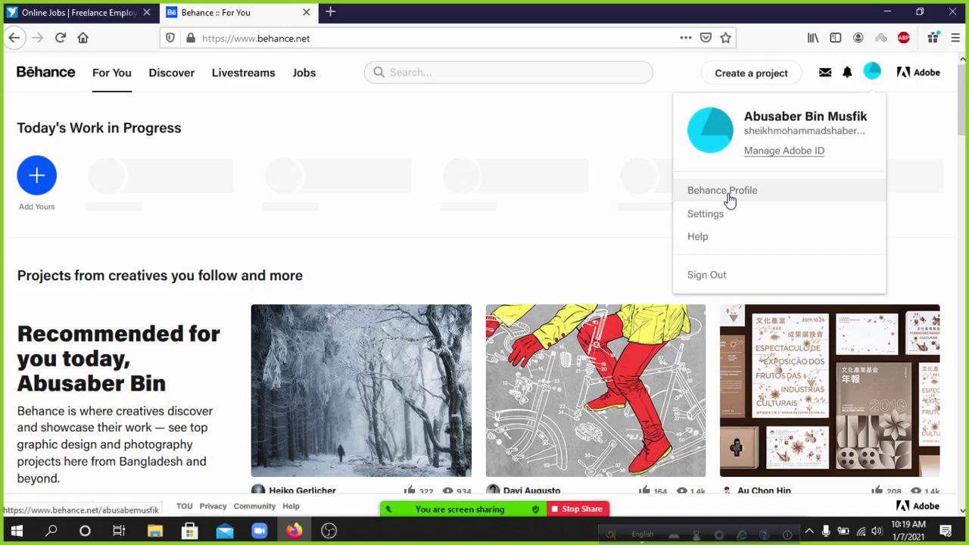
- Go to the Behance profile page, dismiss the email verification notice and stop screen sharing
{"action": "left_click", "coordinate": [728, 199]}
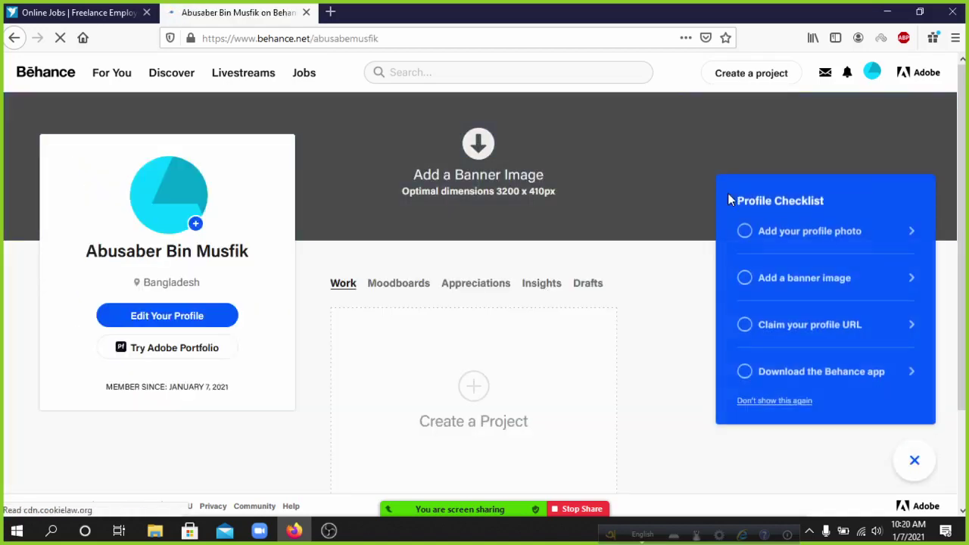
{"action": "left_click", "coordinate": [195, 225]}
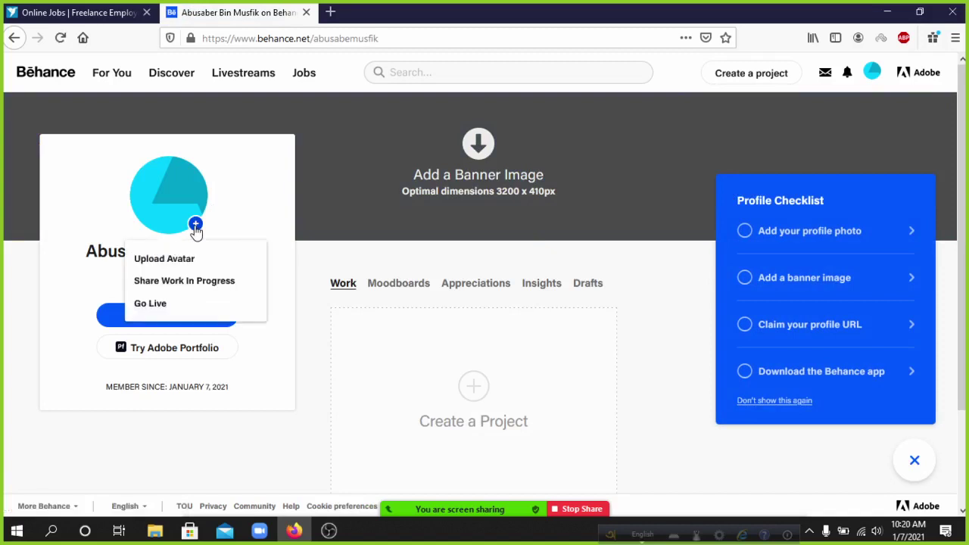
{"action": "left_click", "coordinate": [195, 228]}
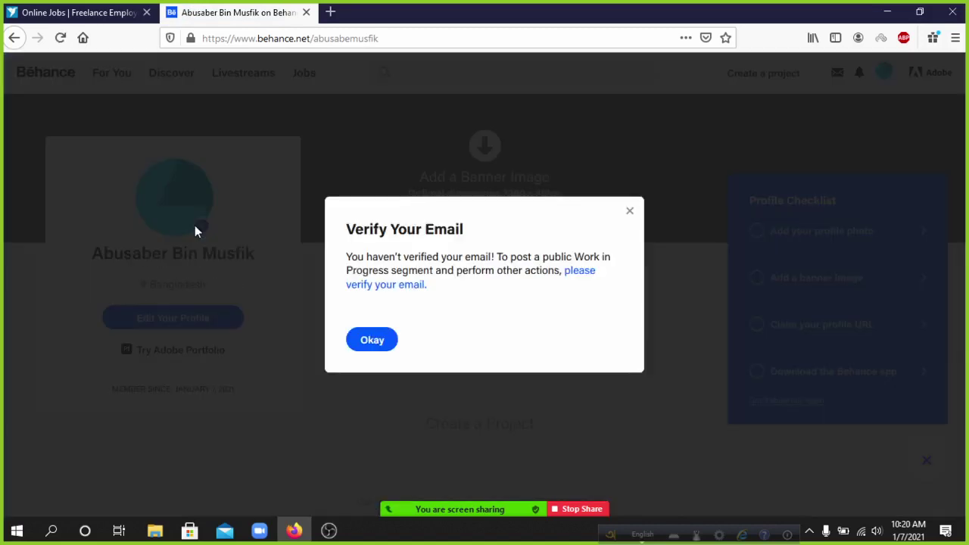
{"action": "left_click", "coordinate": [629, 211]}
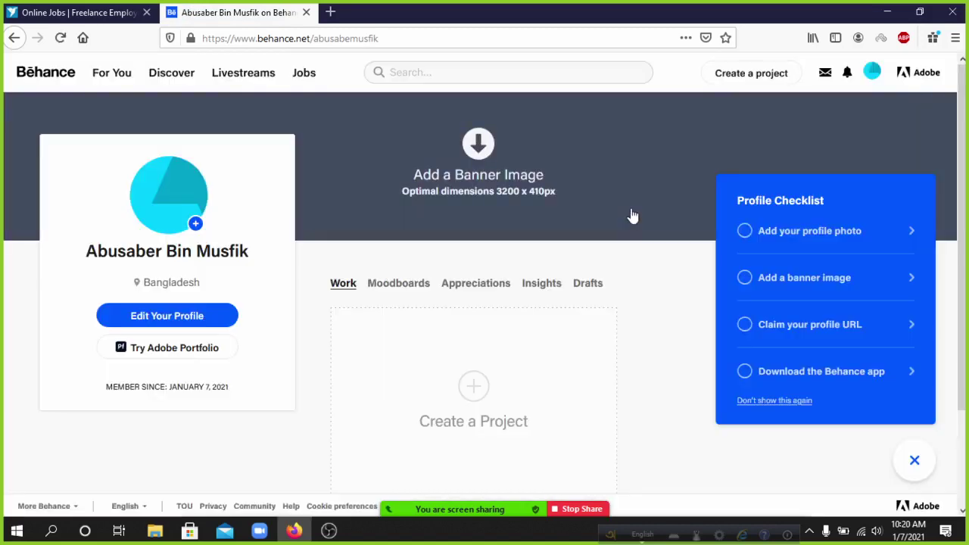
{"action": "left_click", "coordinate": [579, 510]}
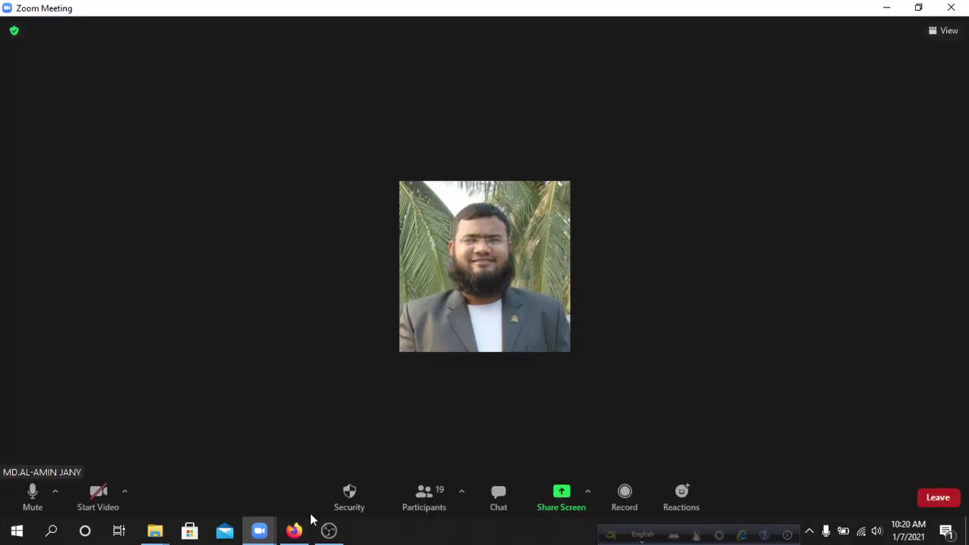
{"action": "left_click", "coordinate": [294, 532]}
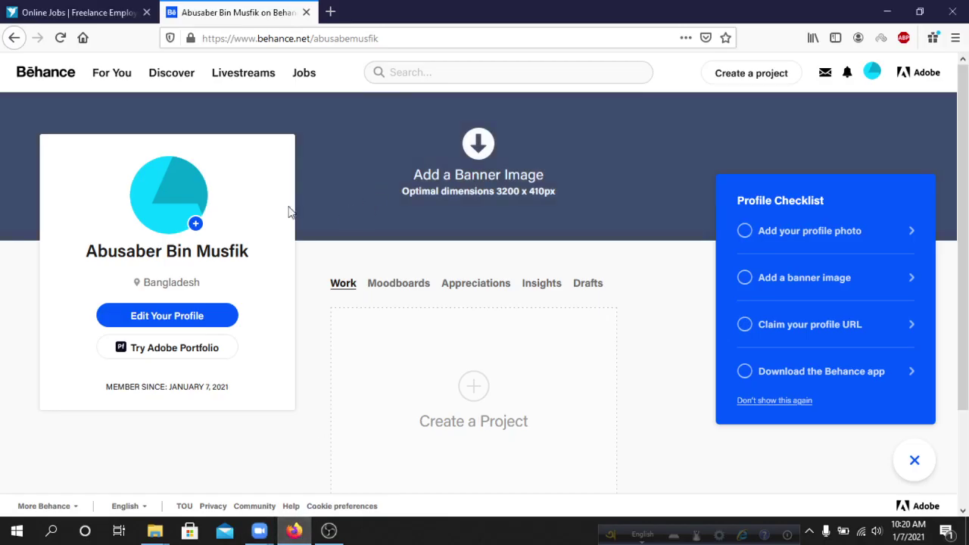
- Try uploading a portrait photo as the avatar and dismiss the under-276-pixel error
{"action": "left_click", "coordinate": [197, 229]}
{"action": "left_click", "coordinate": [196, 227]}
{"action": "left_click", "coordinate": [196, 226]}
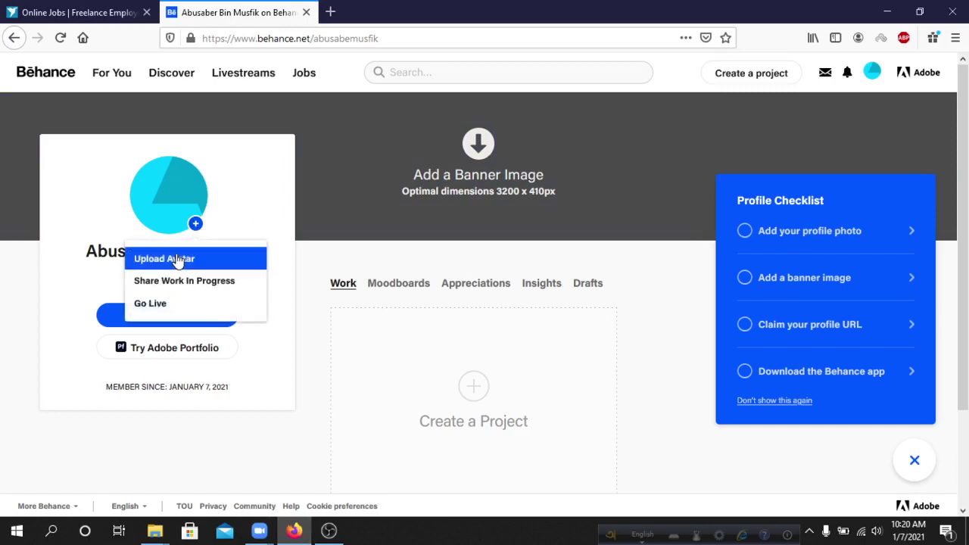
{"action": "left_click", "coordinate": [180, 260]}
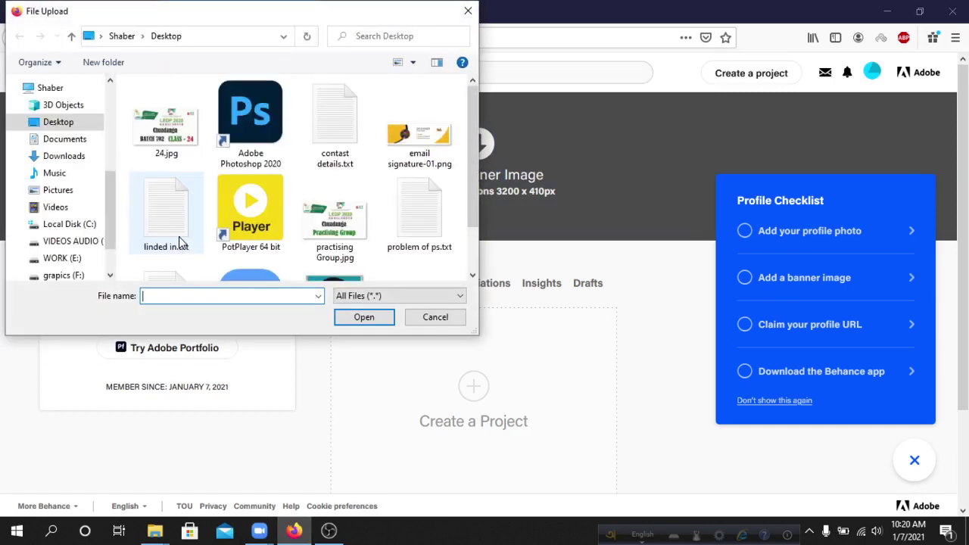
{"action": "scroll", "coordinate": [318, 197], "scroll_direction": "down", "scroll_amount": 2}
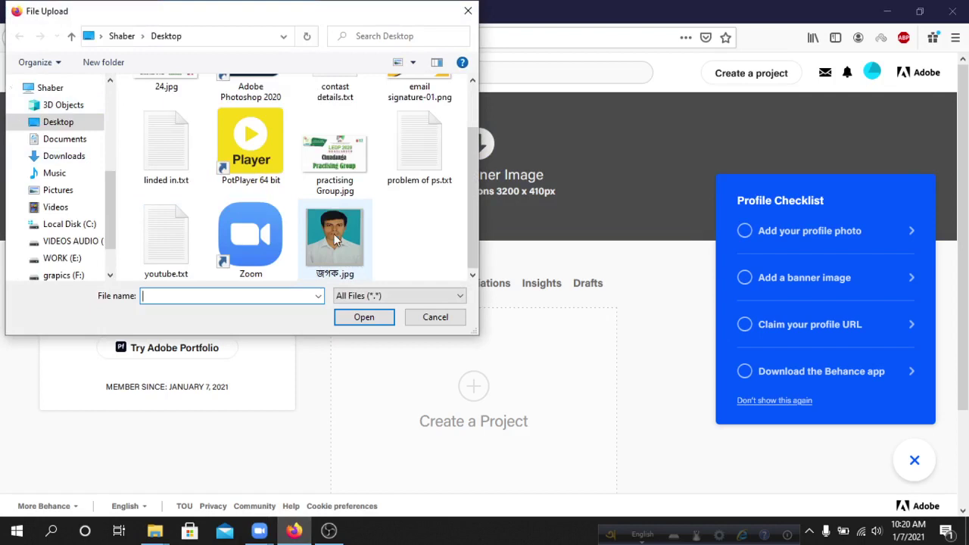
{"action": "left_click", "coordinate": [338, 235]}
{"action": "left_click", "coordinate": [365, 317]}
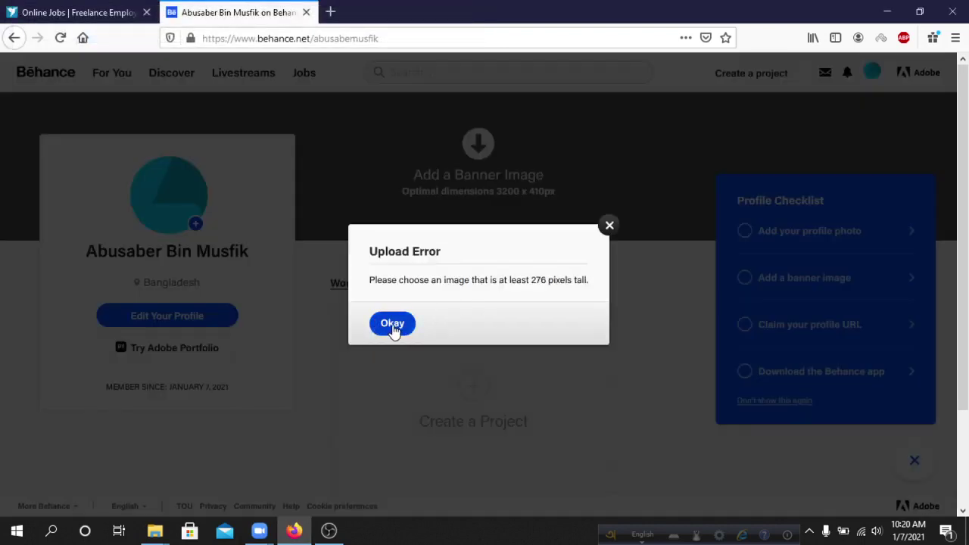
{"action": "left_click", "coordinate": [395, 331]}
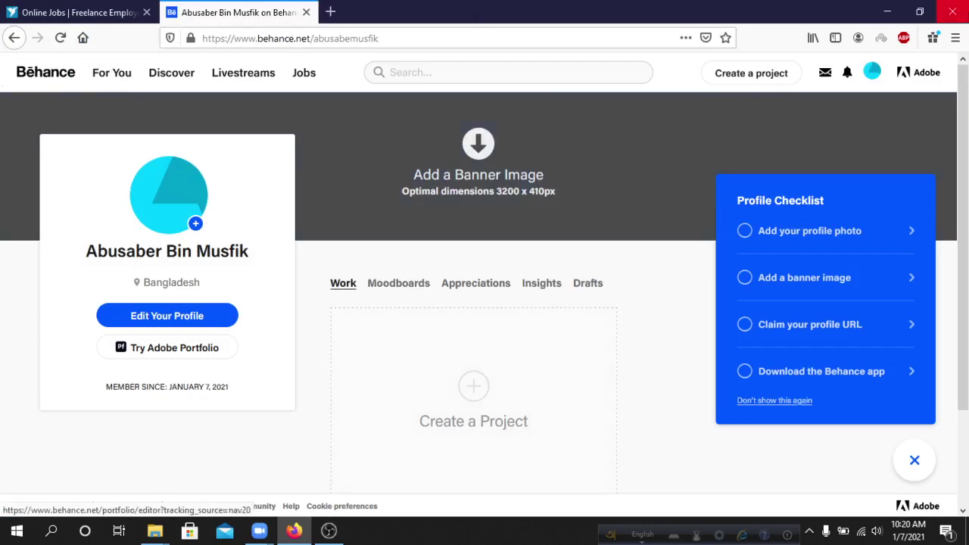
- Minimize Firefox and view the shared Illustrator screen full screen in Zoom
{"action": "left_click", "coordinate": [893, 14]}
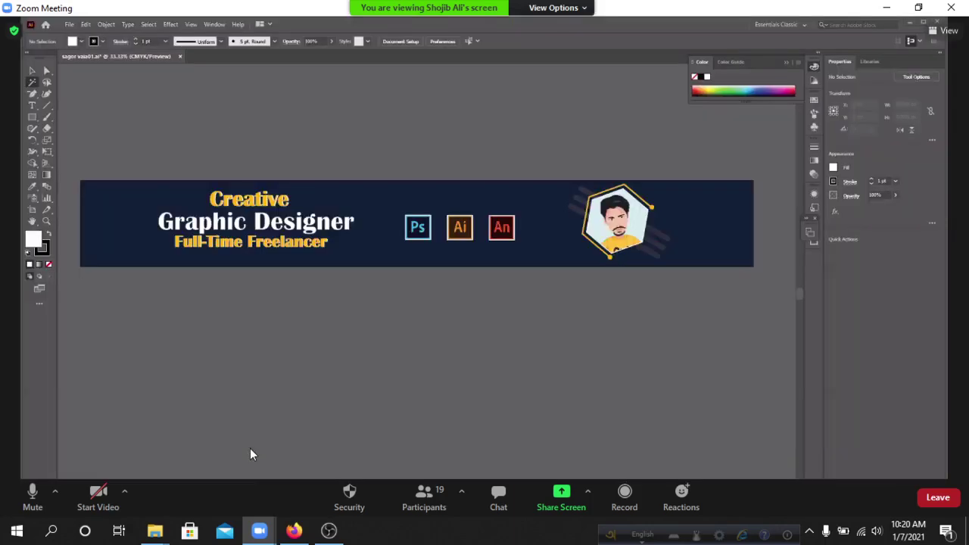
{"action": "double_click", "coordinate": [462, 352]}
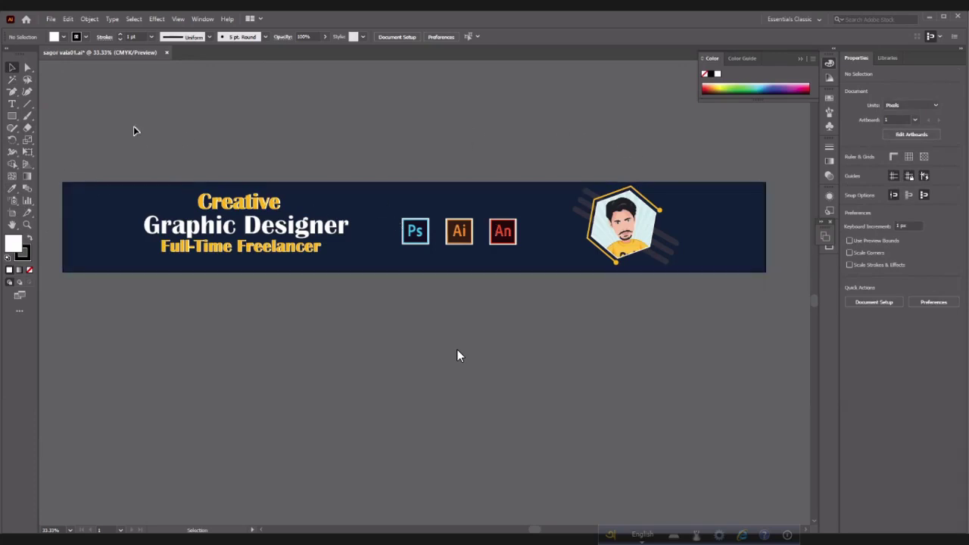
- Close the banner without saving and create a new portrait document, Untitled-1
{"action": "left_click", "coordinate": [167, 52]}
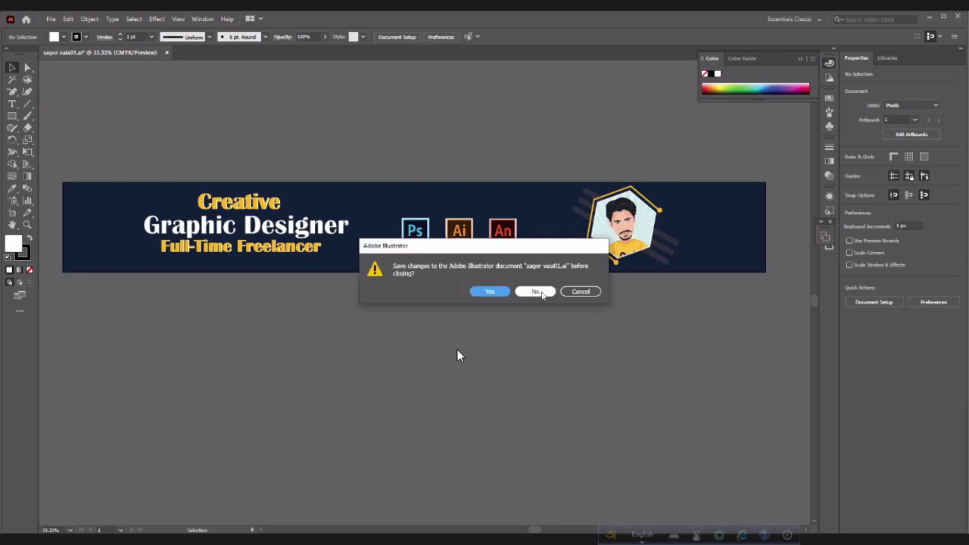
{"action": "left_click", "coordinate": [539, 293]}
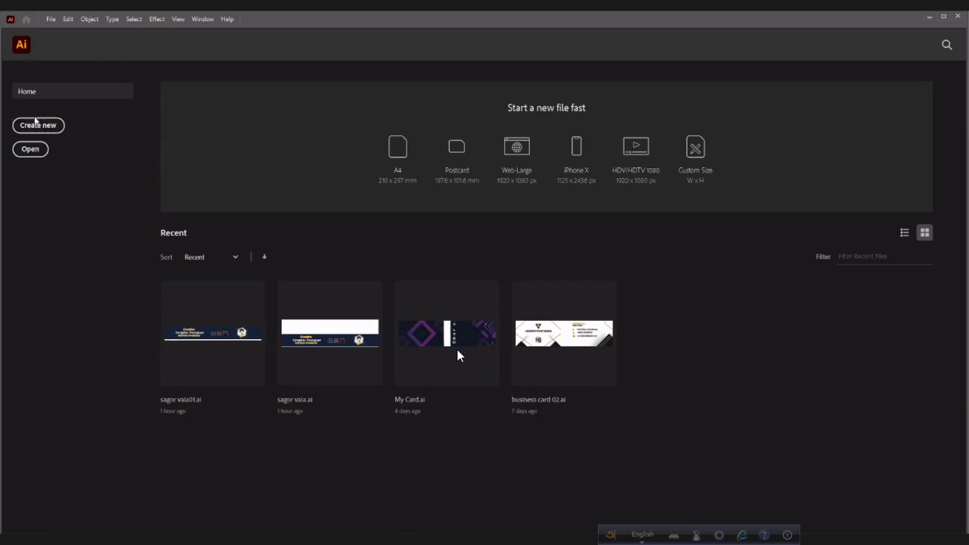
{"action": "left_click", "coordinate": [35, 125]}
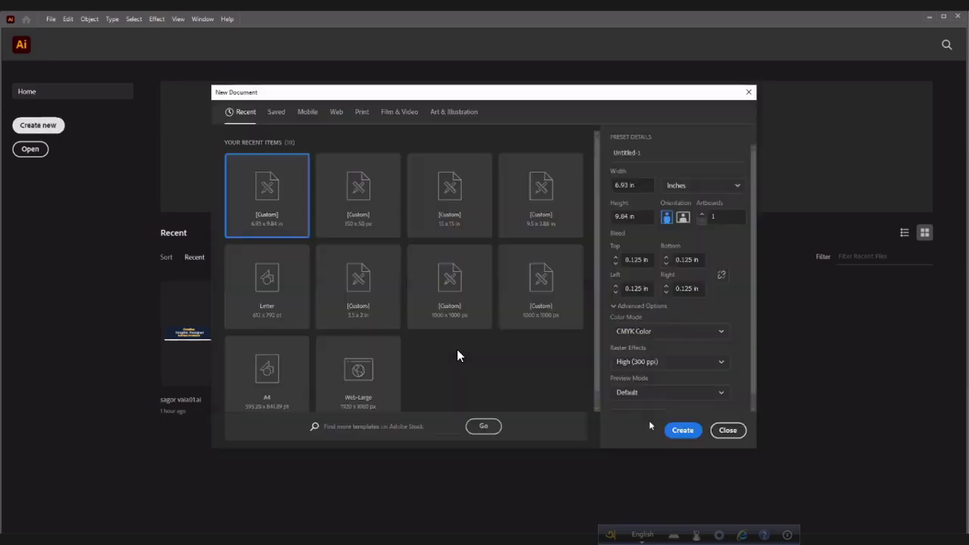
{"action": "left_click", "coordinate": [684, 431]}
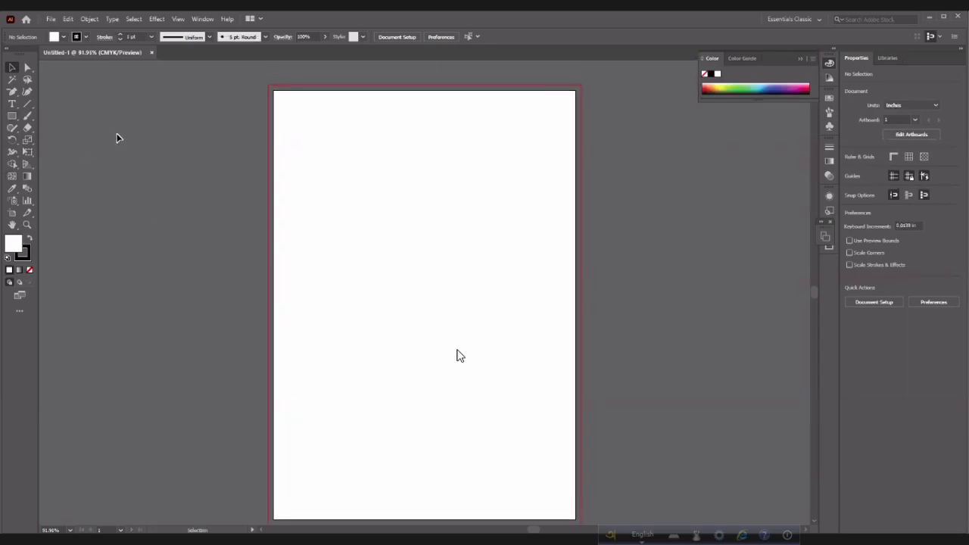
- Draw a square with the Rectangle Tool and fill it red
{"action": "left_click", "coordinate": [12, 117]}
{"action": "left_click_drag", "start_coordinate": [14, 119], "coordinate": [60, 115]}
{"action": "left_click_drag", "start_coordinate": [353, 205], "coordinate": [482, 341]}
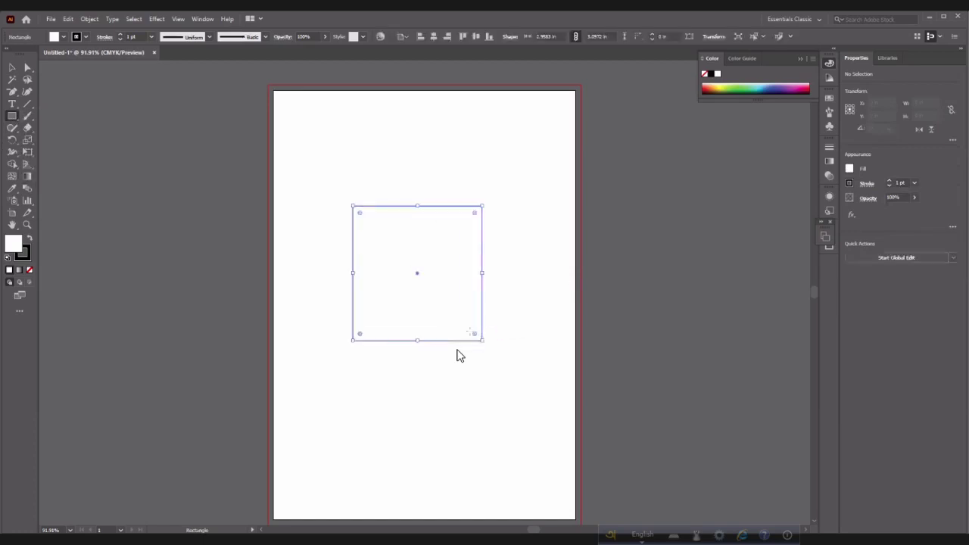
{"action": "left_click", "coordinate": [54, 36]}
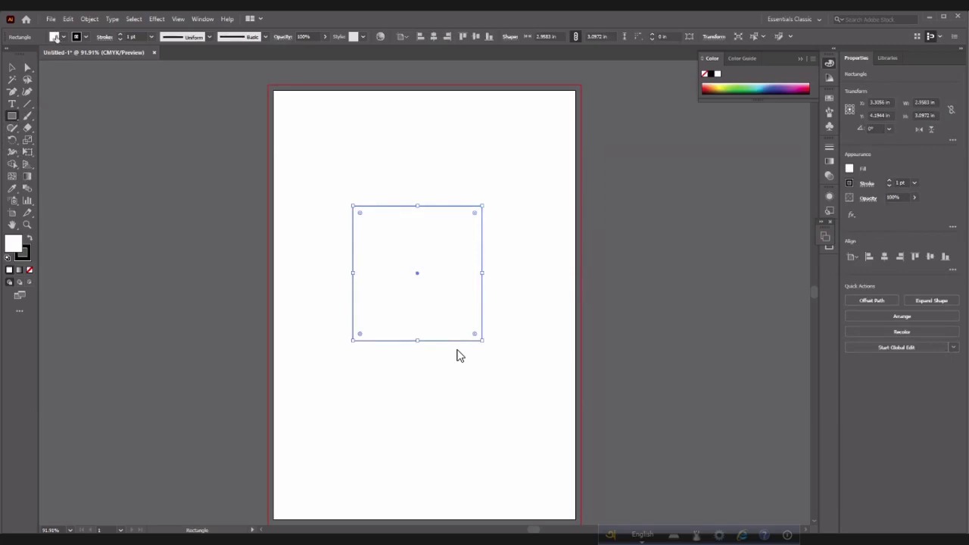
{"action": "left_click", "coordinate": [35, 52]}
{"action": "key", "text": "Escape"}
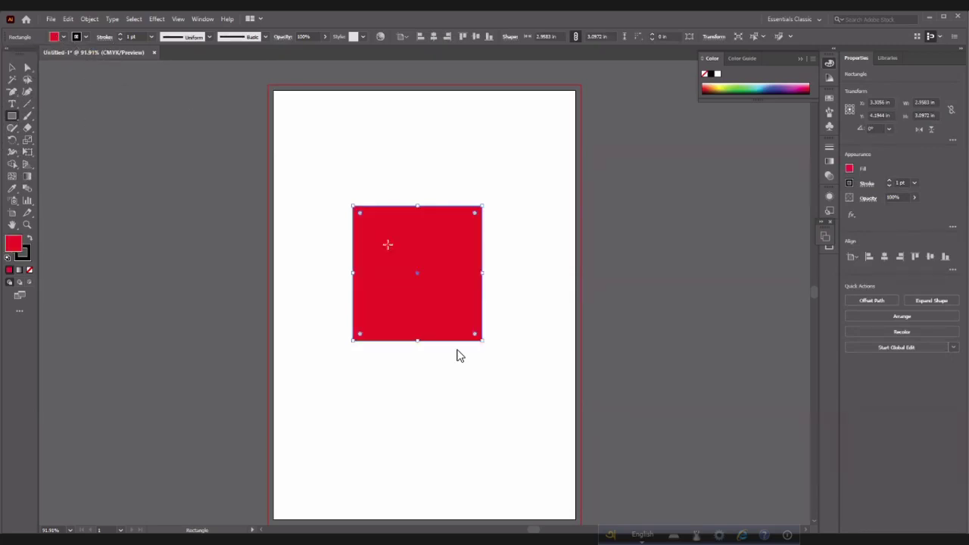
- Move the red square toward the top-left and fill the second square yellow
{"action": "key", "text": "v"}
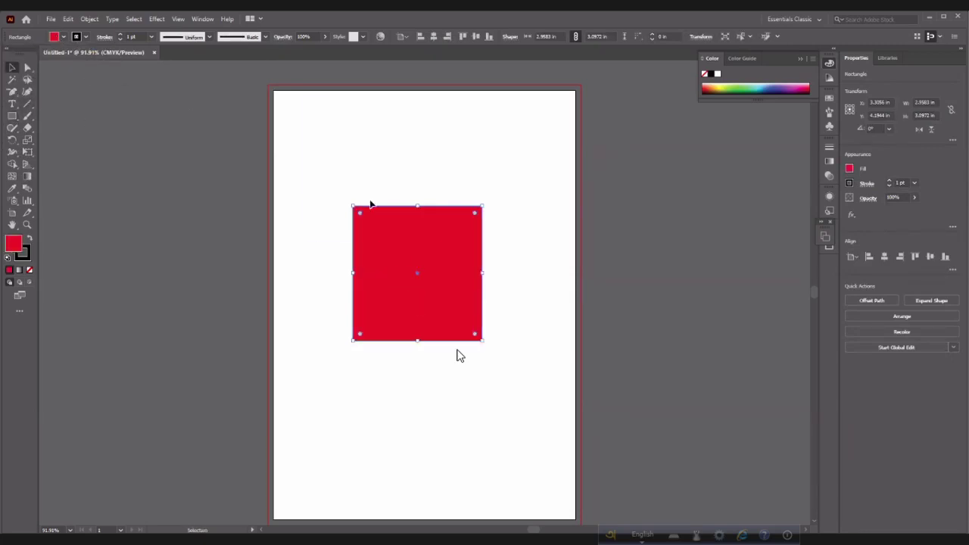
{"action": "left_click_drag", "start_coordinate": [427, 311], "coordinate": [424, 347]}
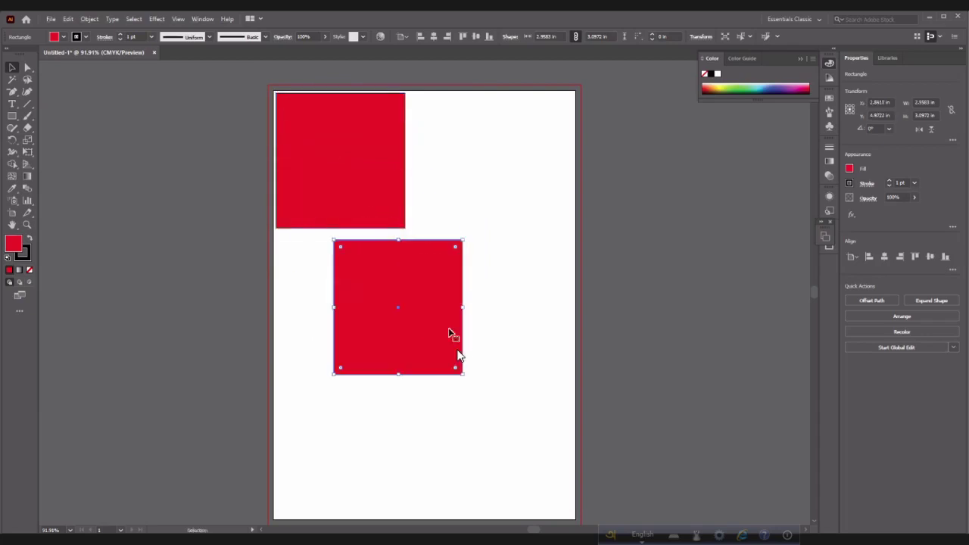
{"action": "left_click", "coordinate": [64, 37]}
{"action": "left_click", "coordinate": [41, 55]}
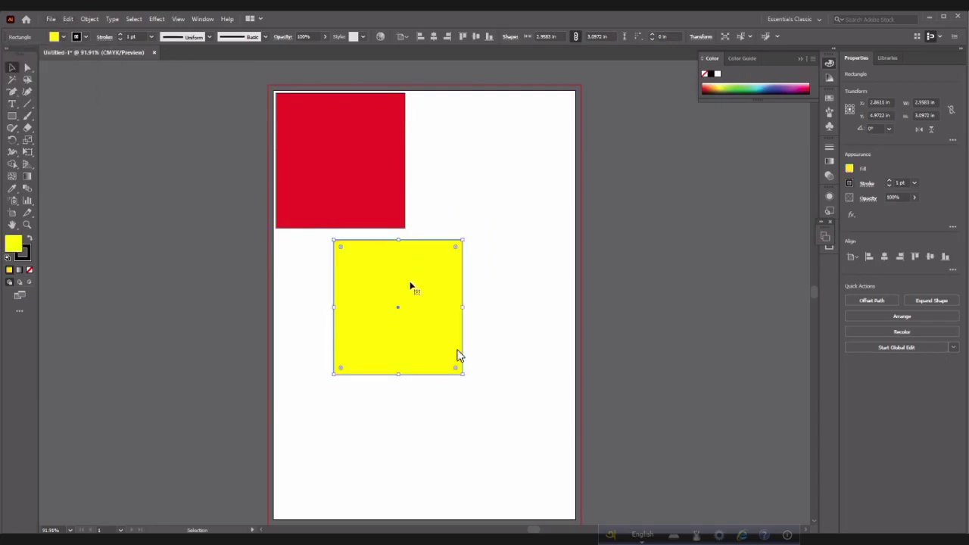
- Fine-tune the positions: red square slightly left, yellow square slightly down and right
{"action": "left_click", "coordinate": [430, 227]}
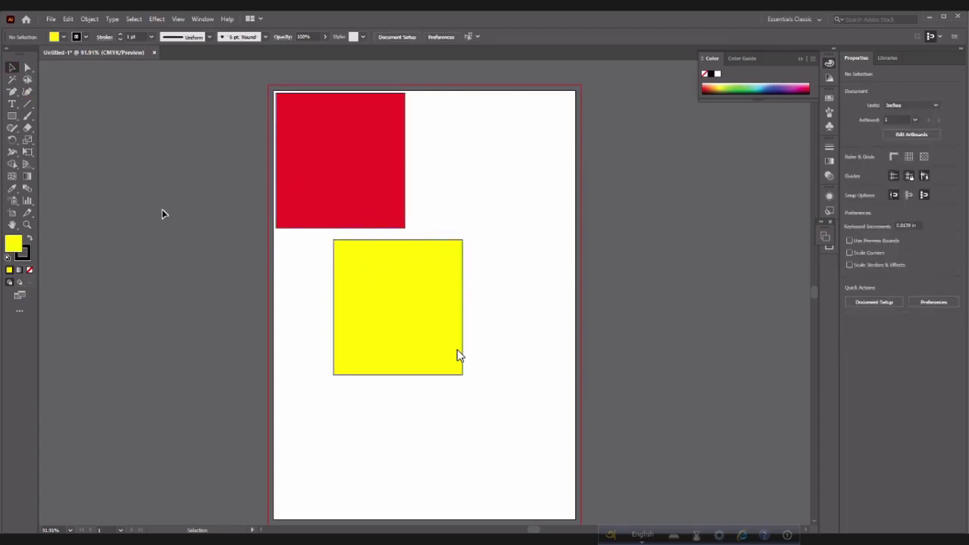
{"action": "left_click_drag", "start_coordinate": [330, 177], "coordinate": [331, 182]}
{"action": "left_click", "coordinate": [226, 169]}
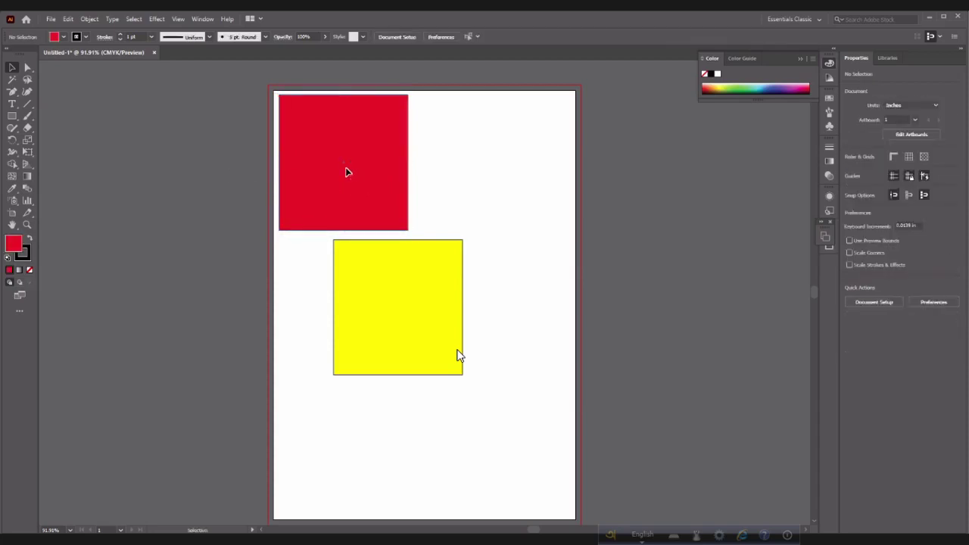
{"action": "left_click", "coordinate": [346, 171]}
{"action": "left_click", "coordinate": [136, 173]}
{"action": "left_click_drag", "start_coordinate": [318, 166], "coordinate": [333, 193]}
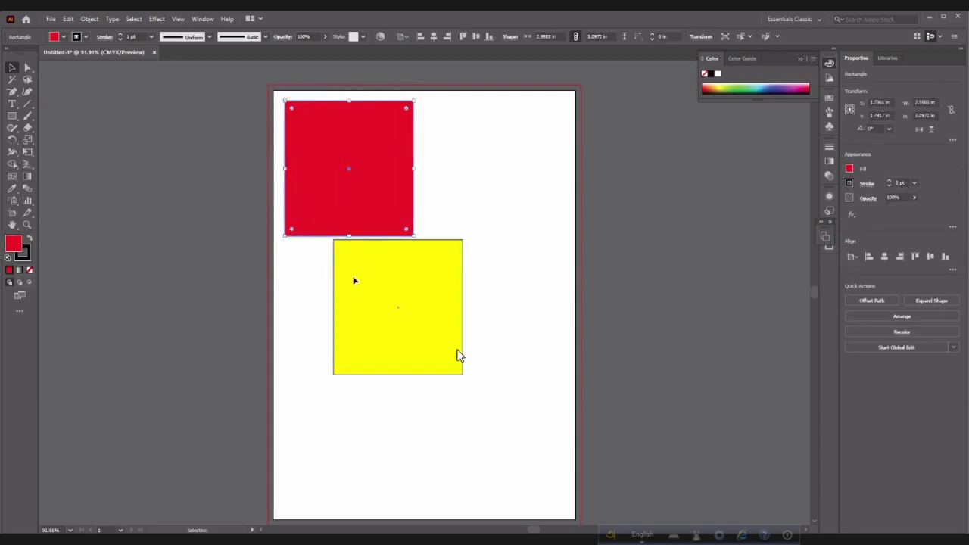
{"action": "left_click_drag", "start_coordinate": [366, 280], "coordinate": [372, 303]}
{"action": "left_click", "coordinate": [75, 269]}
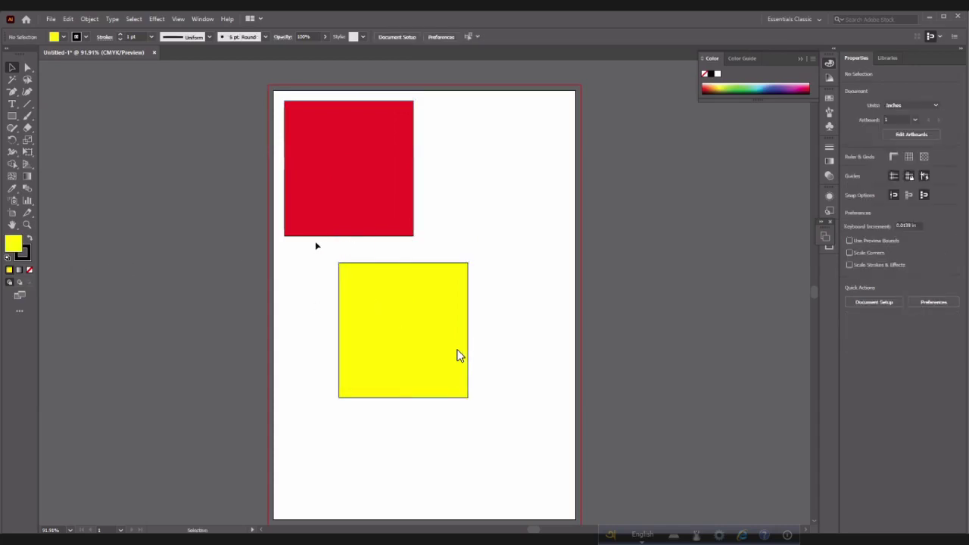
{"action": "left_click", "coordinate": [404, 288]}
{"action": "left_click_drag", "start_coordinate": [404, 289], "coordinate": [413, 304]}
{"action": "left_click", "coordinate": [424, 522]}
{"action": "scroll", "coordinate": [767, 244], "scroll_direction": "down", "scroll_amount": 8}
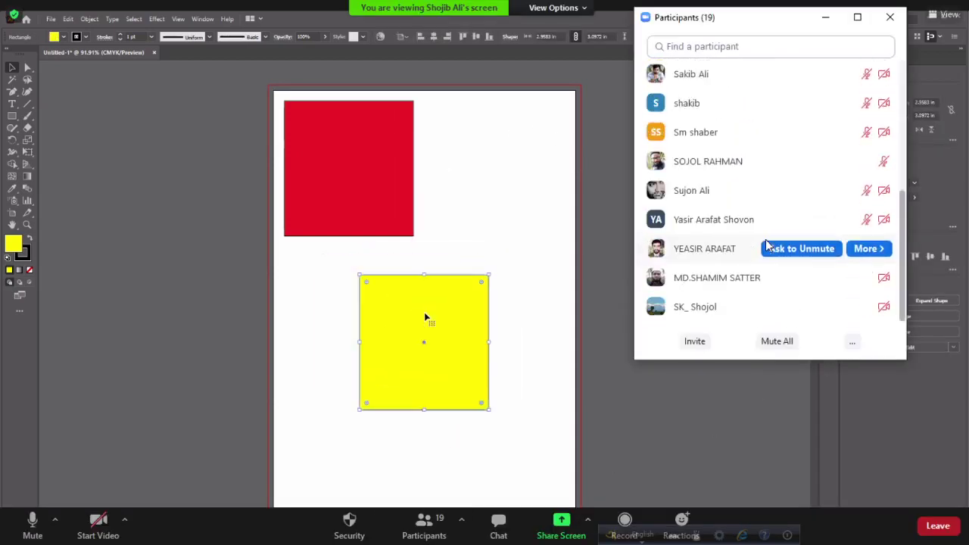
- Close Zoom's participant list and drag both squares onto the pasteboard left of the page
{"action": "scroll", "coordinate": [768, 244], "scroll_direction": "up", "scroll_amount": 8}
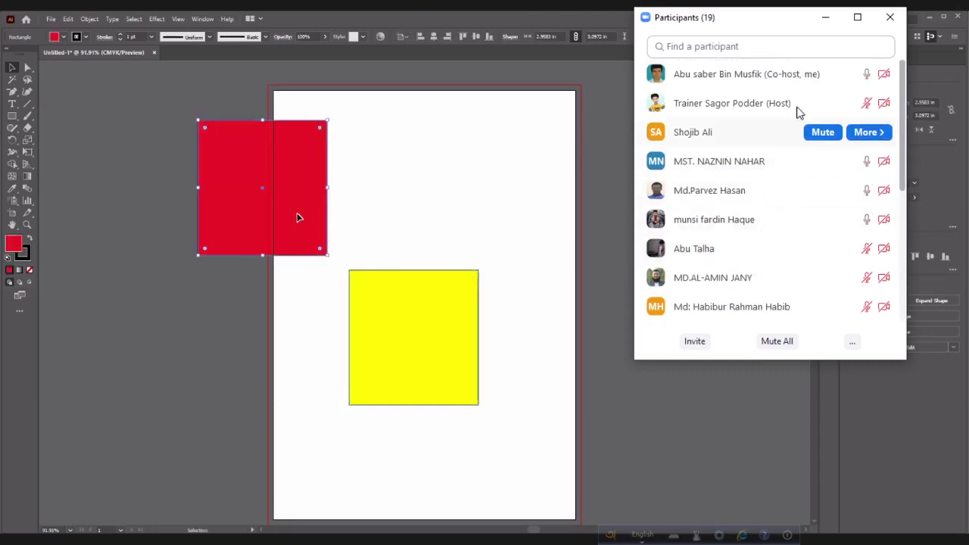
{"action": "left_click", "coordinate": [880, 20]}
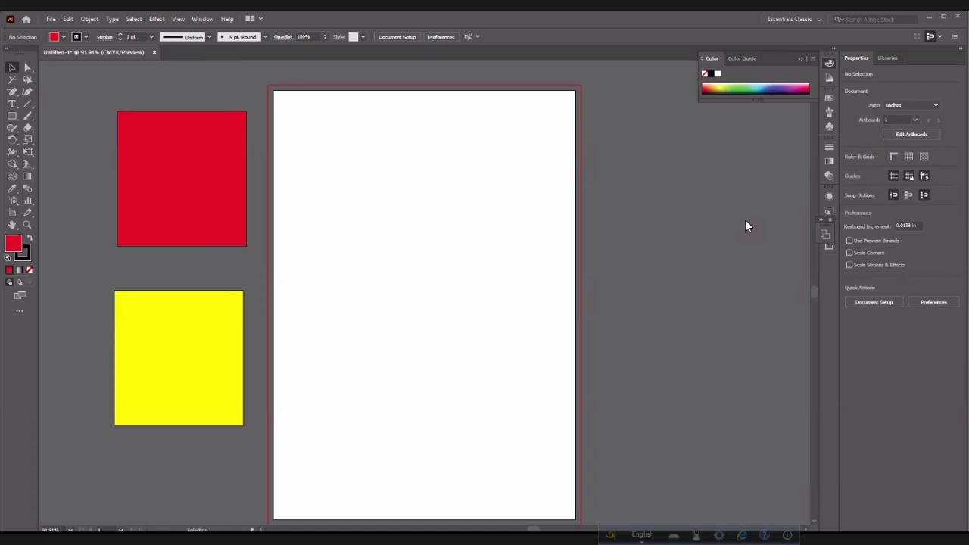
{"action": "left_click_drag", "start_coordinate": [174, 175], "coordinate": [135, 155]}
{"action": "left_click_drag", "start_coordinate": [182, 336], "coordinate": [157, 305]}
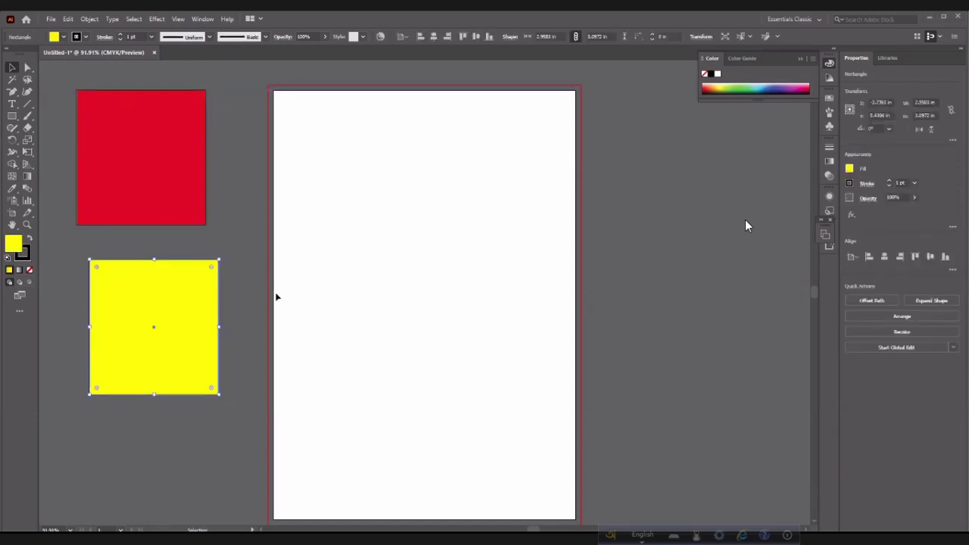
{"action": "left_click", "coordinate": [244, 296]}
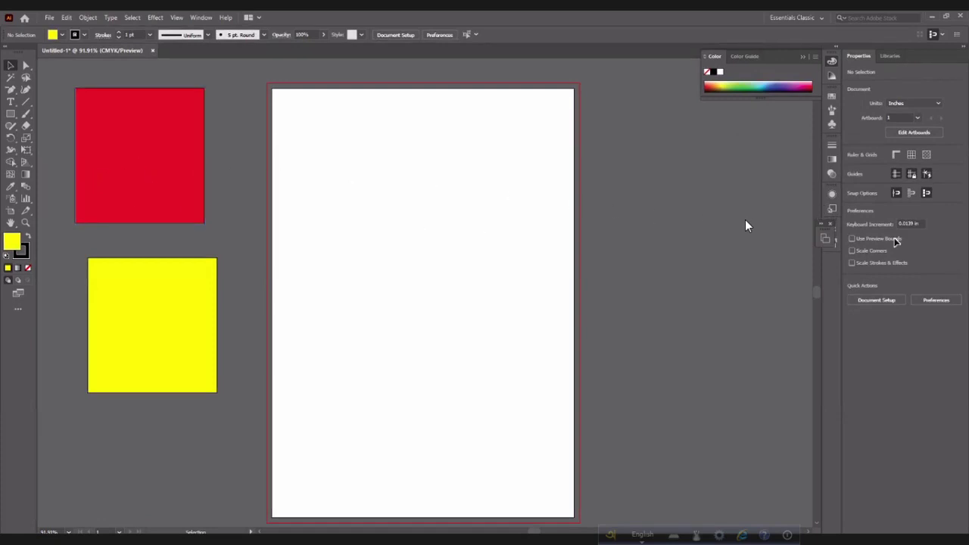
{"action": "left_click", "coordinate": [48, 17]}
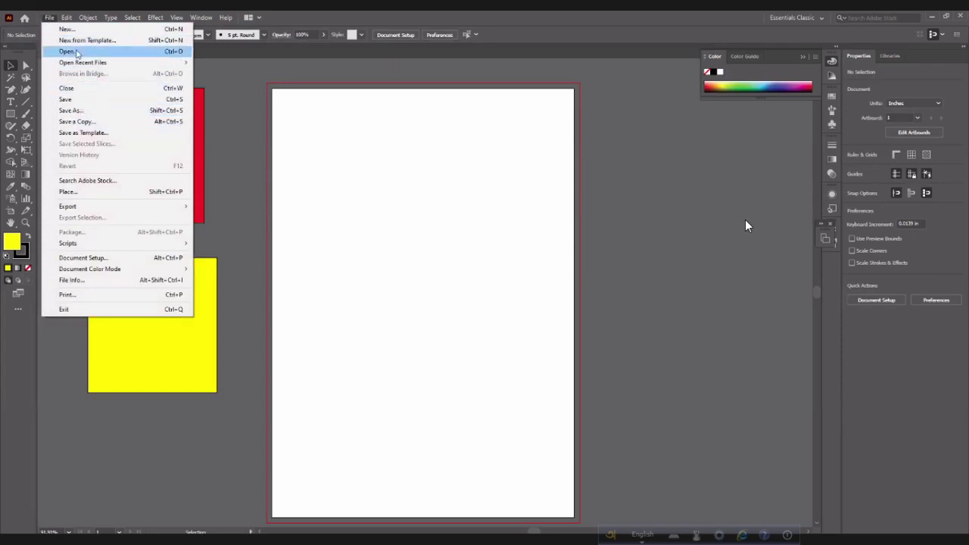
- Open Screenshot_18.jpg from the Design Everday folder and drag the image toward Untitled-1
{"action": "left_click", "coordinate": [77, 52]}
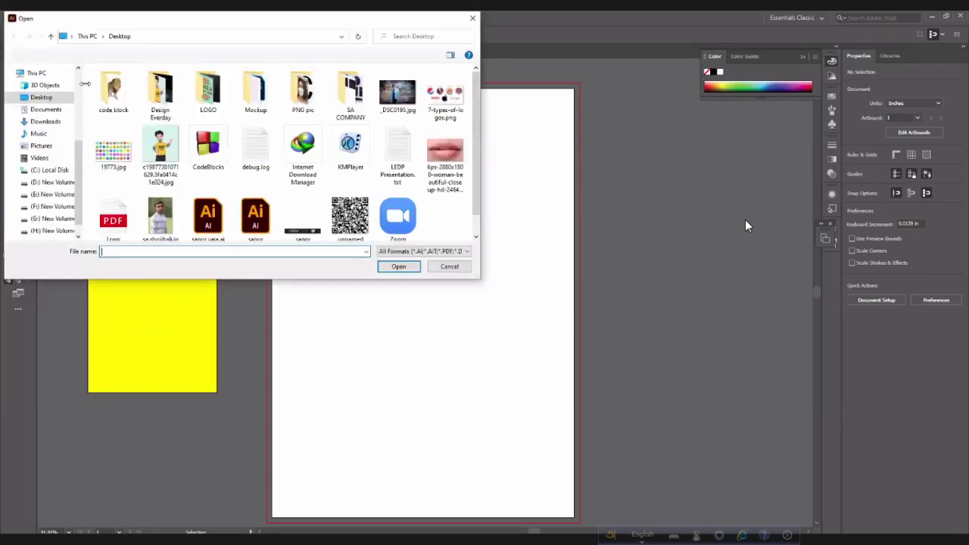
{"action": "left_click", "coordinate": [151, 148]}
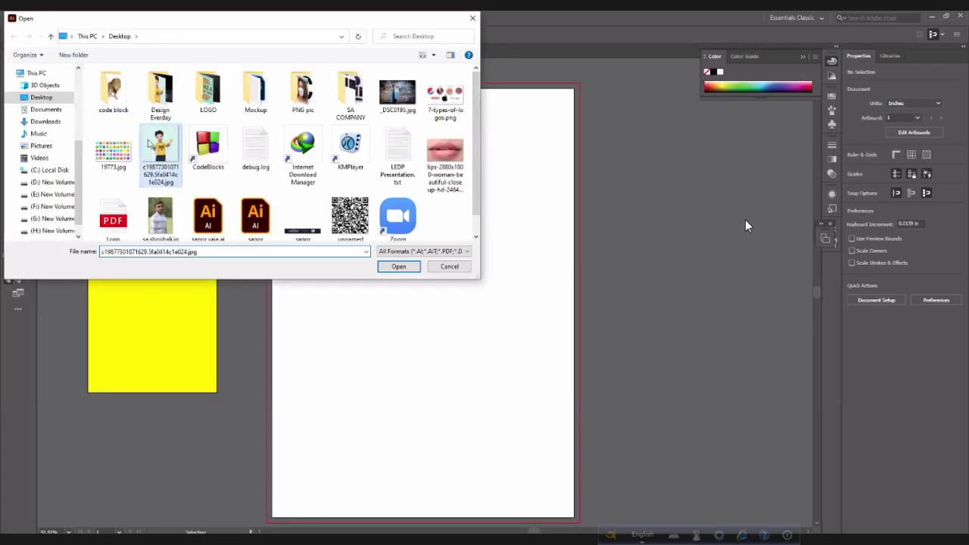
{"action": "double_click", "coordinate": [160, 91]}
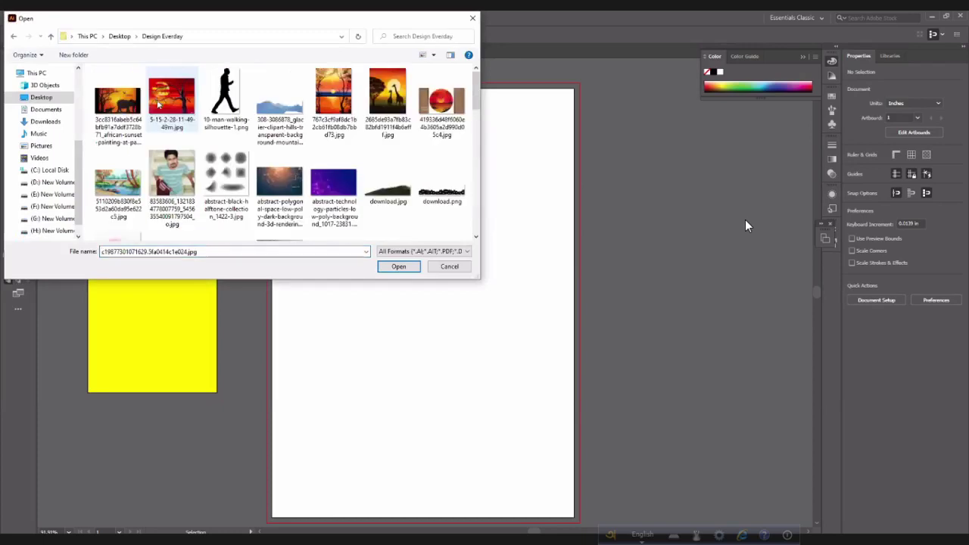
{"action": "scroll", "coordinate": [225, 155], "scroll_direction": "down", "scroll_amount": 5}
{"action": "scroll", "coordinate": [225, 156], "scroll_direction": "down", "scroll_amount": 3}
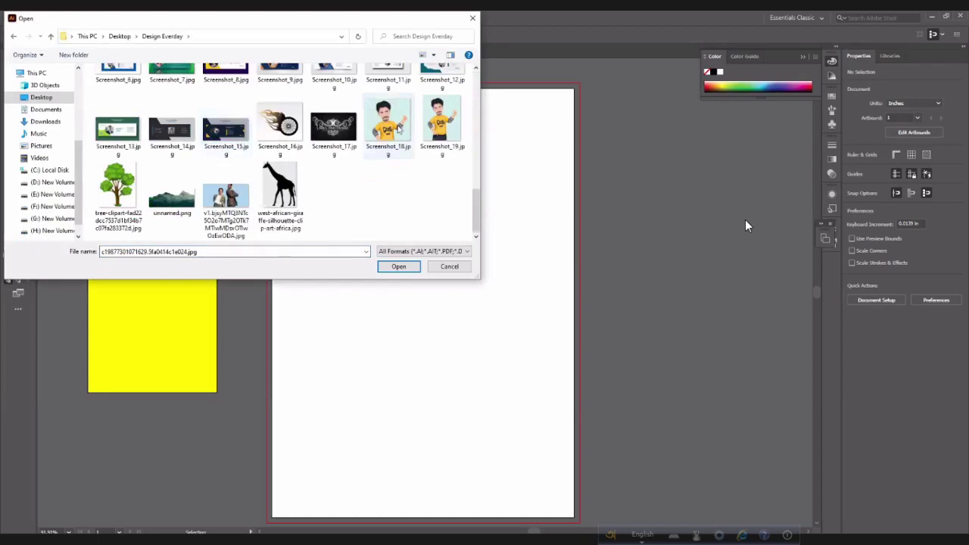
{"action": "left_click", "coordinate": [399, 129]}
{"action": "left_click", "coordinate": [395, 264]}
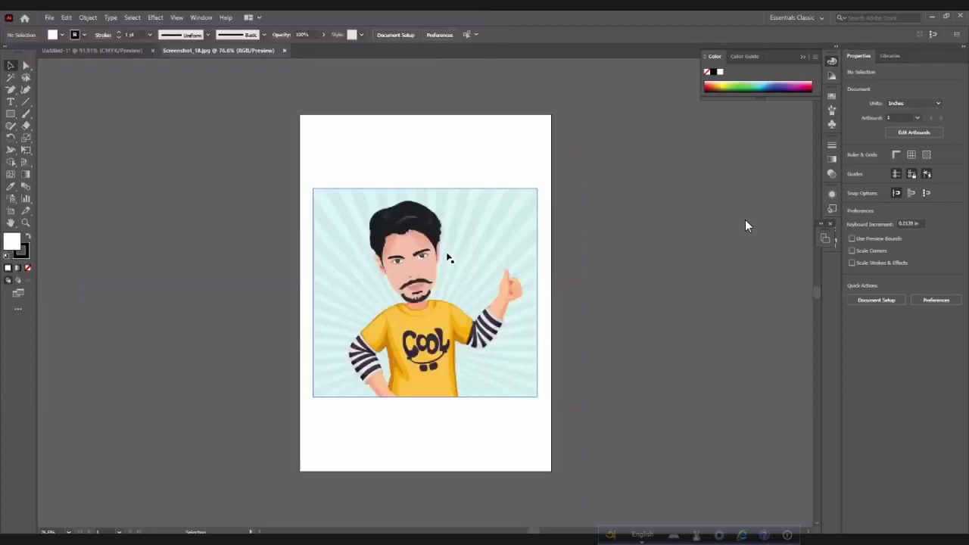
{"action": "left_click_drag", "start_coordinate": [447, 255], "coordinate": [424, 231]}
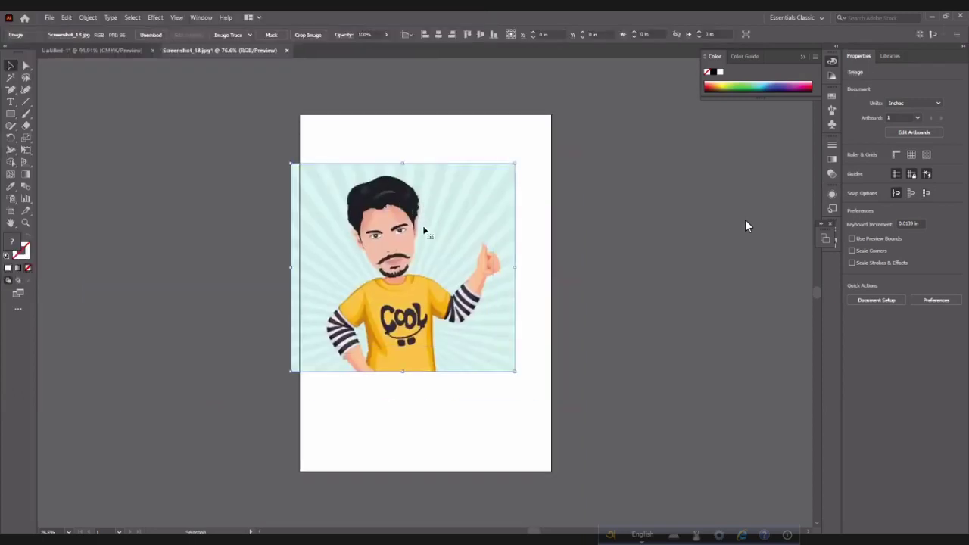
{"action": "left_click_drag", "start_coordinate": [355, 162], "coordinate": [409, 196]}
- Nudge the cartoon image until it is centred across the artboard's upper half
{"action": "left_click", "coordinate": [618, 219]}
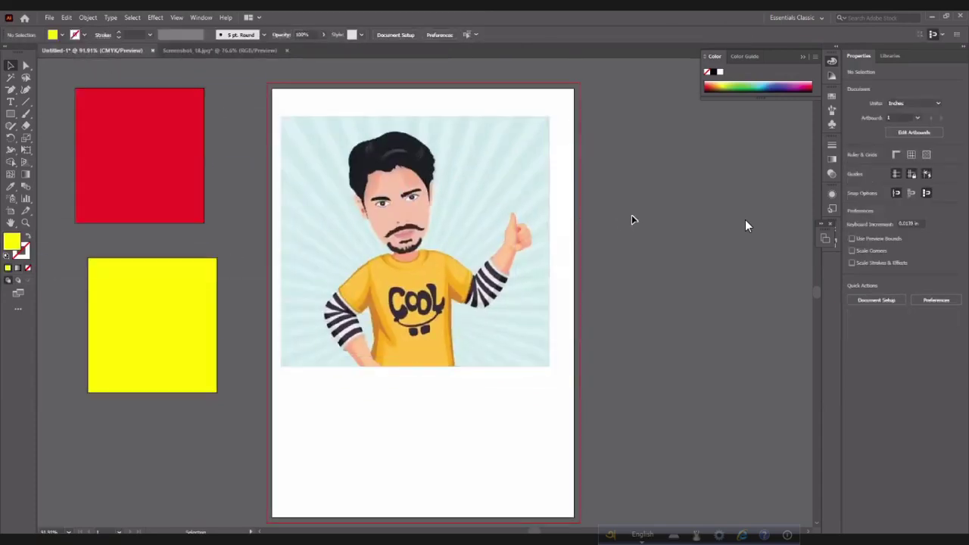
{"action": "left_click_drag", "start_coordinate": [504, 230], "coordinate": [474, 243]}
{"action": "left_click", "coordinate": [644, 242]}
{"action": "left_click", "coordinate": [628, 252]}
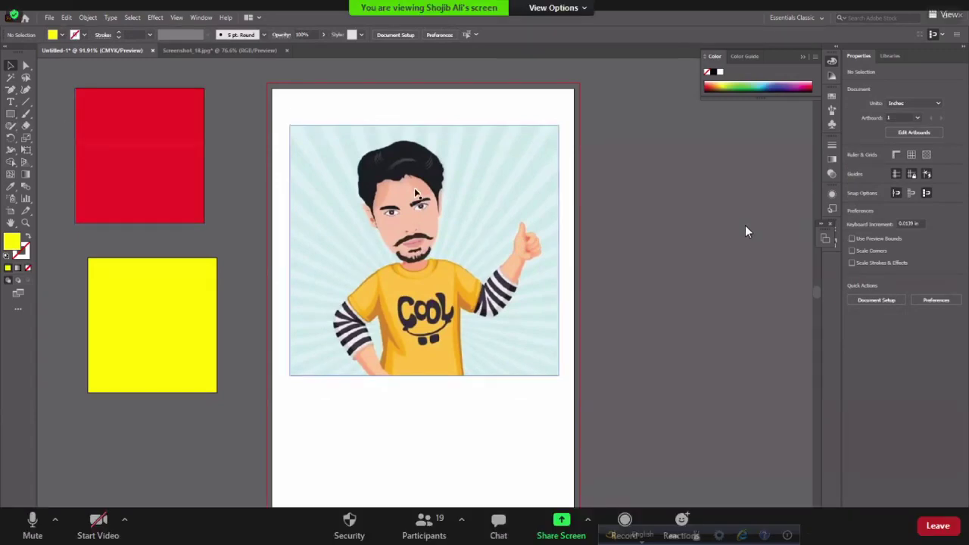
{"action": "left_click_drag", "start_coordinate": [414, 193], "coordinate": [392, 188]}
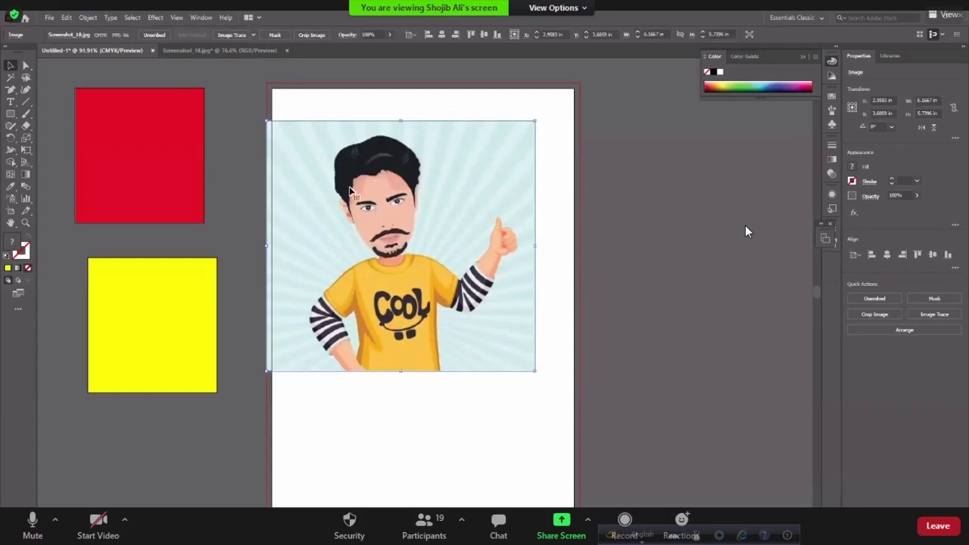
{"action": "left_click_drag", "start_coordinate": [390, 216], "coordinate": [413, 205]}
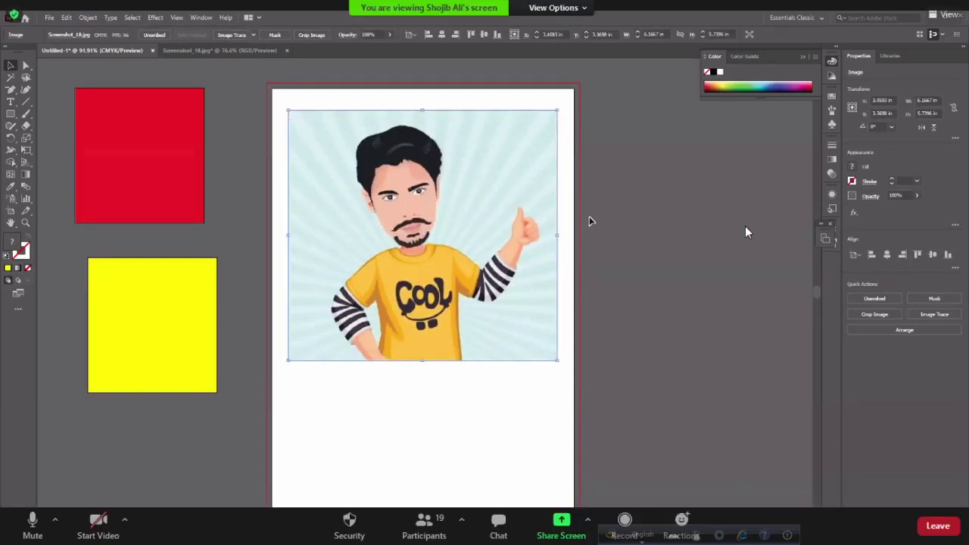
{"action": "left_click", "coordinate": [650, 234]}
{"action": "left_click_drag", "start_coordinate": [382, 261], "coordinate": [390, 261]}
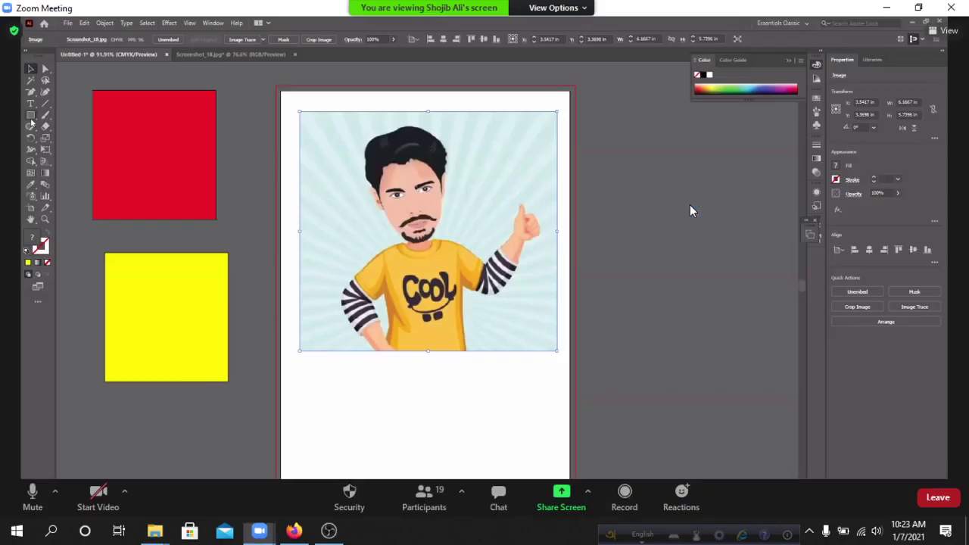
- Leave Zoom full screen, pause and resume the OBS recording, then return to Zoom
{"action": "double_click", "coordinate": [690, 204]}
{"action": "left_click", "coordinate": [328, 530]}
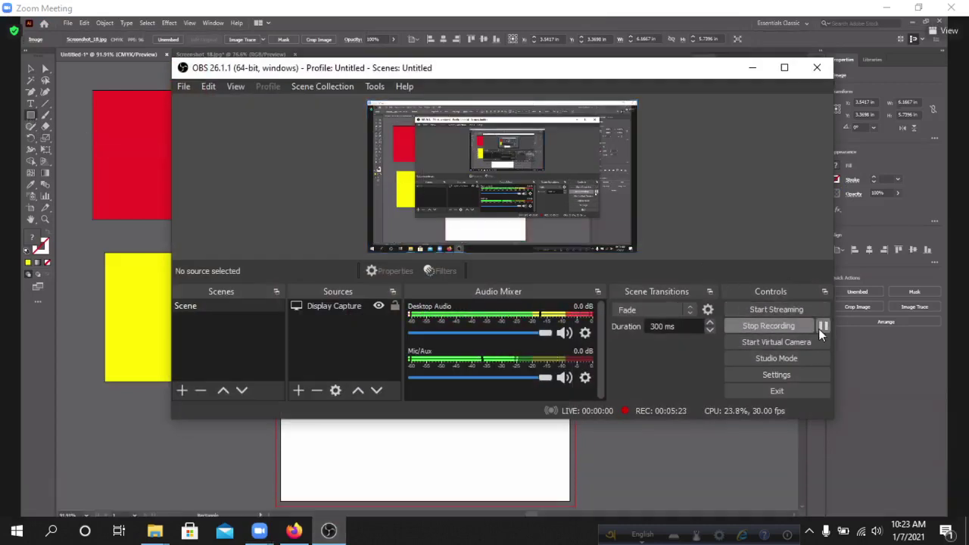
{"action": "left_click", "coordinate": [823, 325]}
{"action": "left_click", "coordinate": [823, 325]}
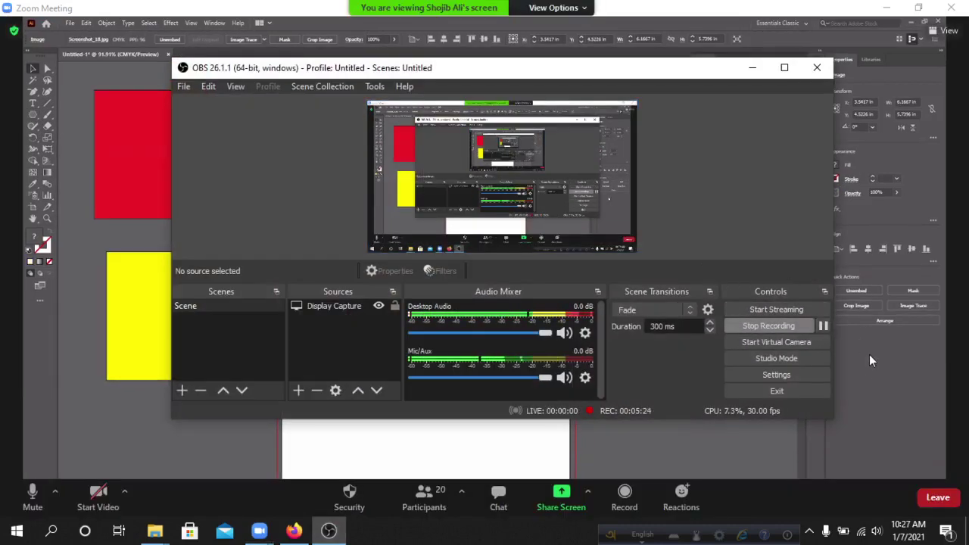
{"action": "left_click", "coordinate": [870, 397]}
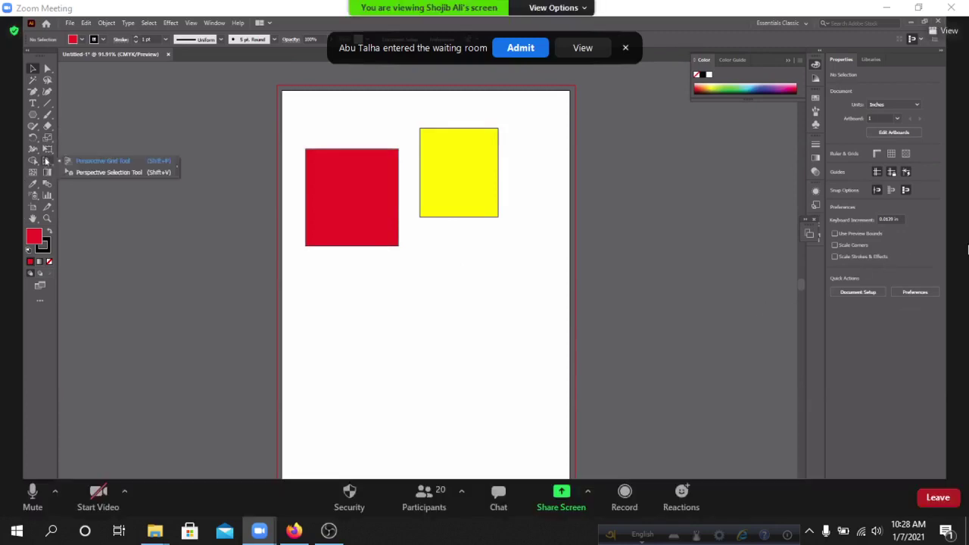
- Admit two waiting attendees and briefly review the Zoom participants list
{"action": "left_click", "coordinate": [522, 47]}
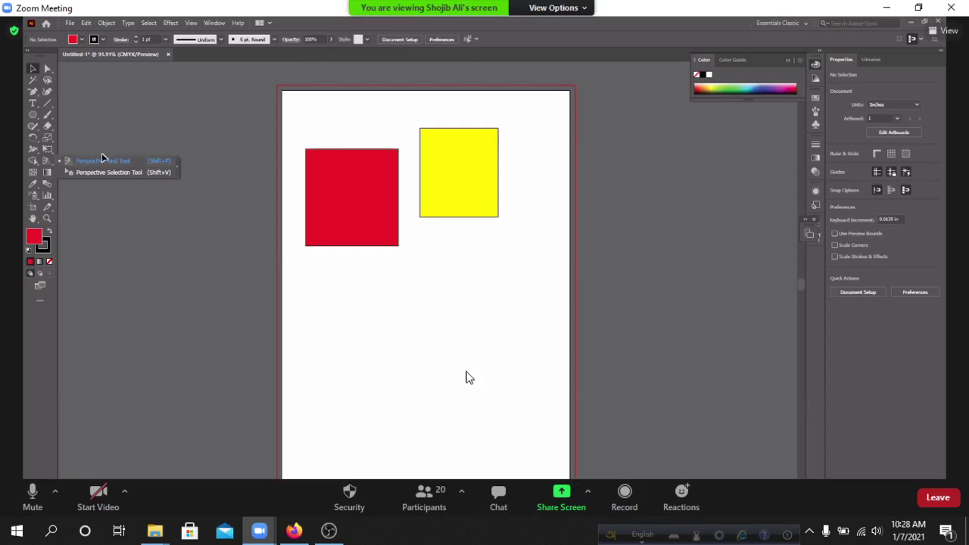
{"action": "left_click", "coordinate": [417, 499]}
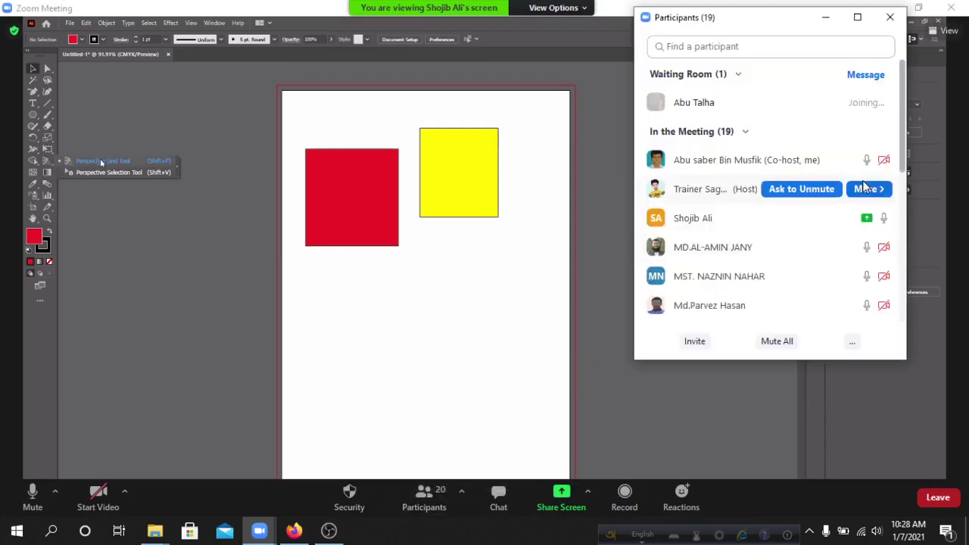
{"action": "scroll", "coordinate": [792, 175], "scroll_direction": "down", "scroll_amount": 3}
{"action": "scroll", "coordinate": [792, 174], "scroll_direction": "down", "scroll_amount": 5}
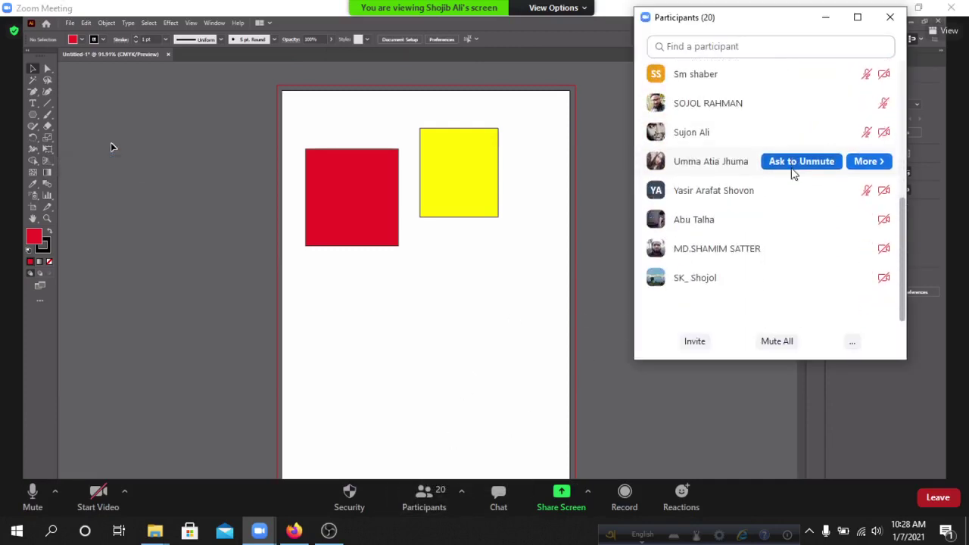
{"action": "scroll", "coordinate": [792, 176], "scroll_direction": "up", "scroll_amount": 6}
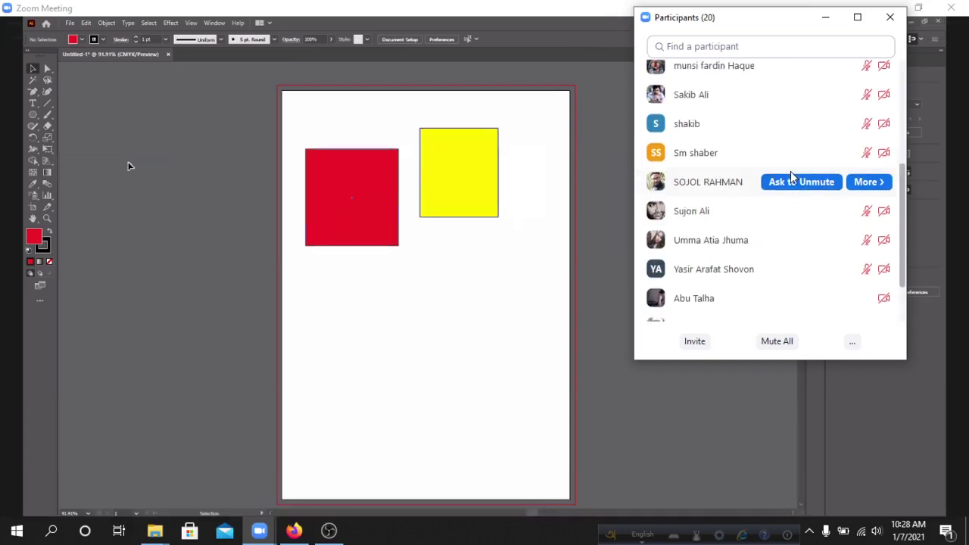
{"action": "scroll", "coordinate": [793, 176], "scroll_direction": "up", "scroll_amount": 3}
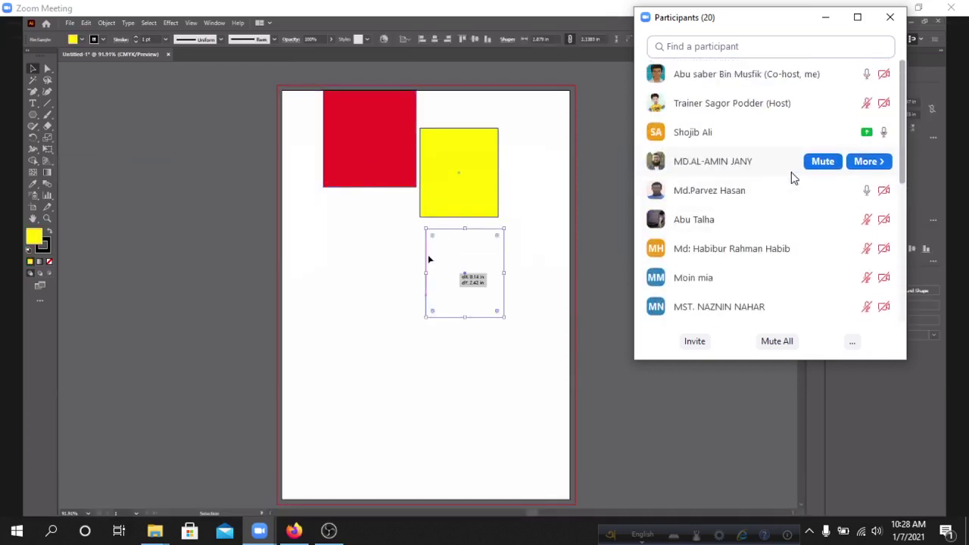
{"action": "scroll", "coordinate": [793, 176], "scroll_direction": "down", "scroll_amount": 6}
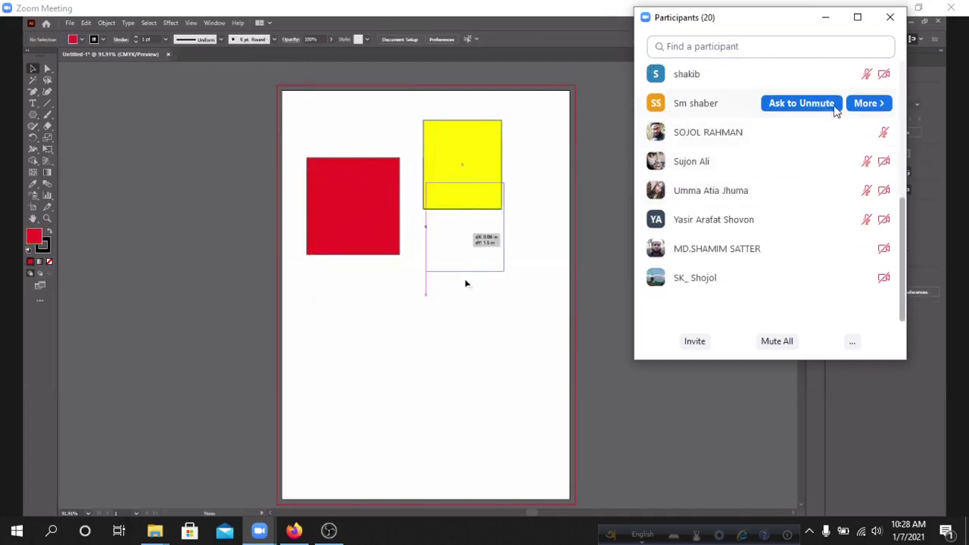
{"action": "left_click", "coordinate": [891, 16]}
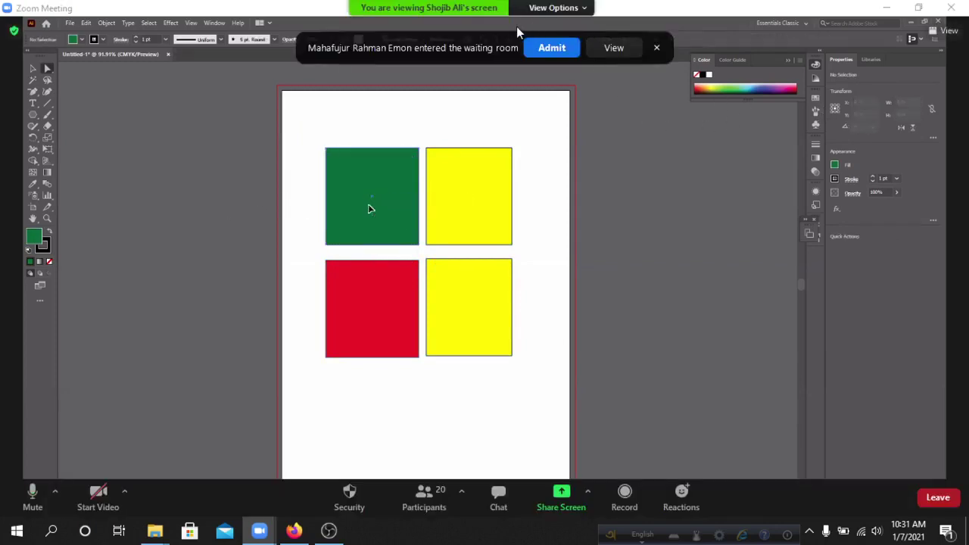
{"action": "left_click", "coordinate": [552, 47]}
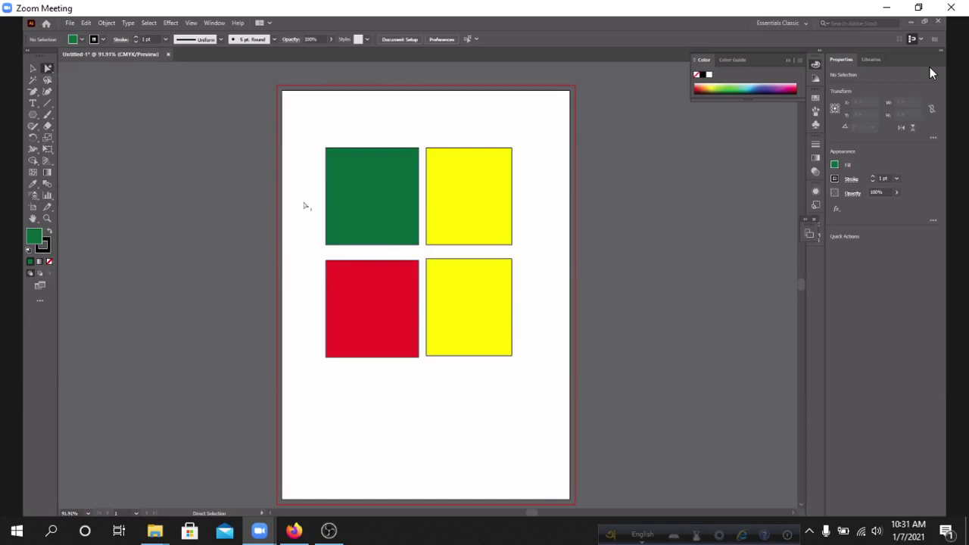
- Nudge the green and upper yellow squares into alignment with each other
{"action": "mouse_move", "coordinate": [477, 227]}
{"action": "left_mouse_down"}
{"action": "mouse_move", "coordinate": [485, 205]}
{"action": "mouse_move", "coordinate": [495, 231]}
{"action": "mouse_move", "coordinate": [482, 198]}
{"action": "mouse_move", "coordinate": [473, 231]}
{"action": "mouse_move", "coordinate": [471, 218]}
{"action": "left_mouse_up"}
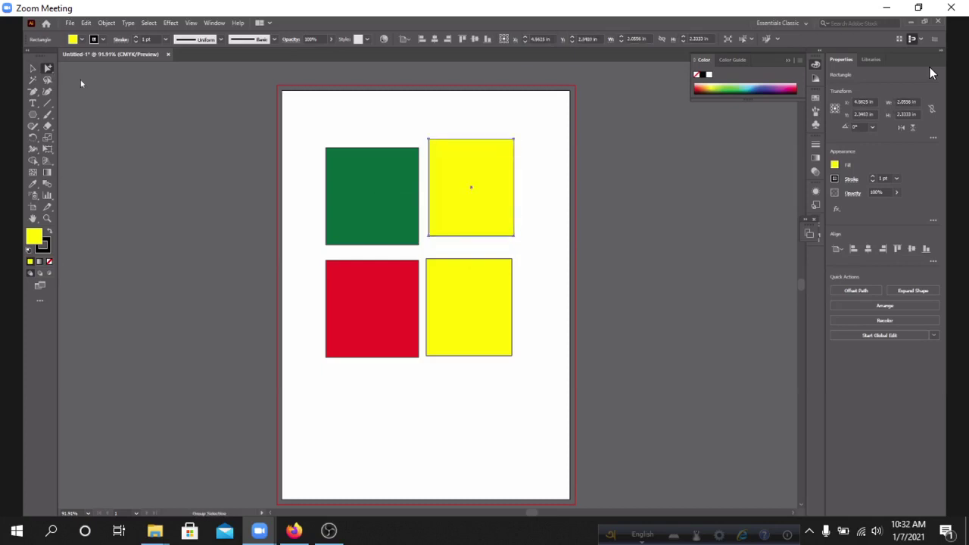
{"action": "mouse_move", "coordinate": [350, 203]}
{"action": "left_mouse_down"}
{"action": "mouse_move", "coordinate": [336, 182]}
{"action": "mouse_move", "coordinate": [346, 197]}
{"action": "mouse_move", "coordinate": [341, 156]}
{"action": "mouse_move", "coordinate": [356, 194]}
{"action": "left_mouse_up"}
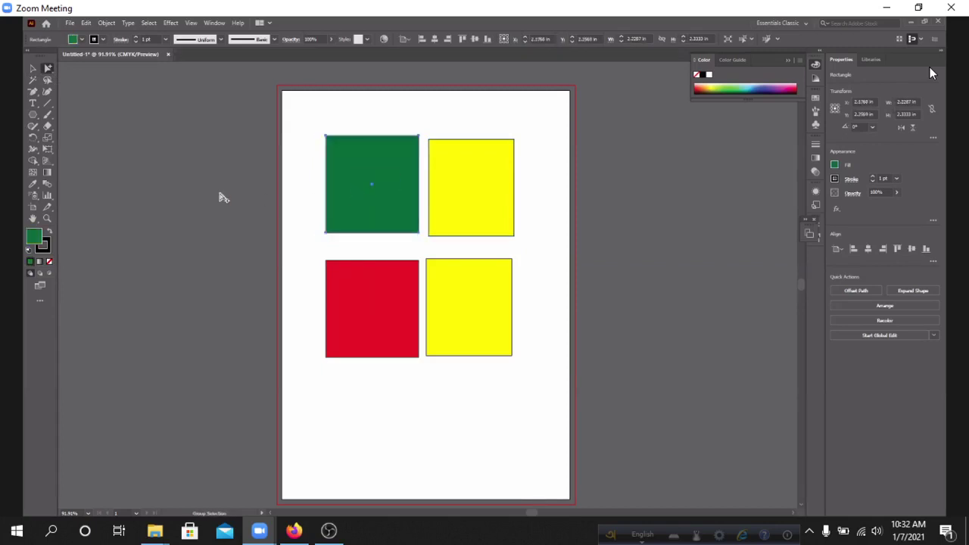
{"action": "right_click", "coordinate": [112, 129]}
{"action": "left_click", "coordinate": [245, 144]}
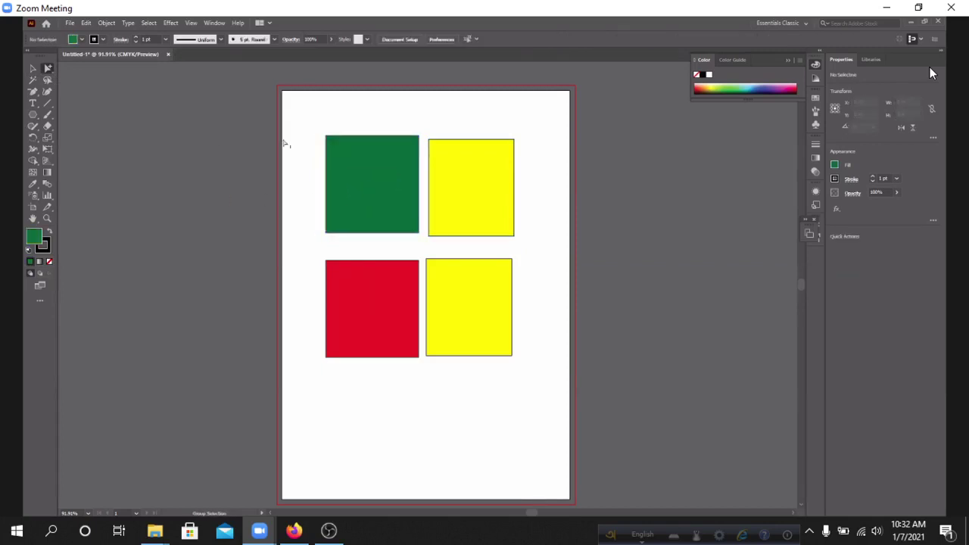
{"action": "mouse_move", "coordinate": [362, 162]}
{"action": "left_mouse_down"}
{"action": "mouse_move", "coordinate": [372, 187]}
{"action": "mouse_move", "coordinate": [364, 166]}
{"action": "left_mouse_up"}
{"action": "left_click", "coordinate": [426, 190]}
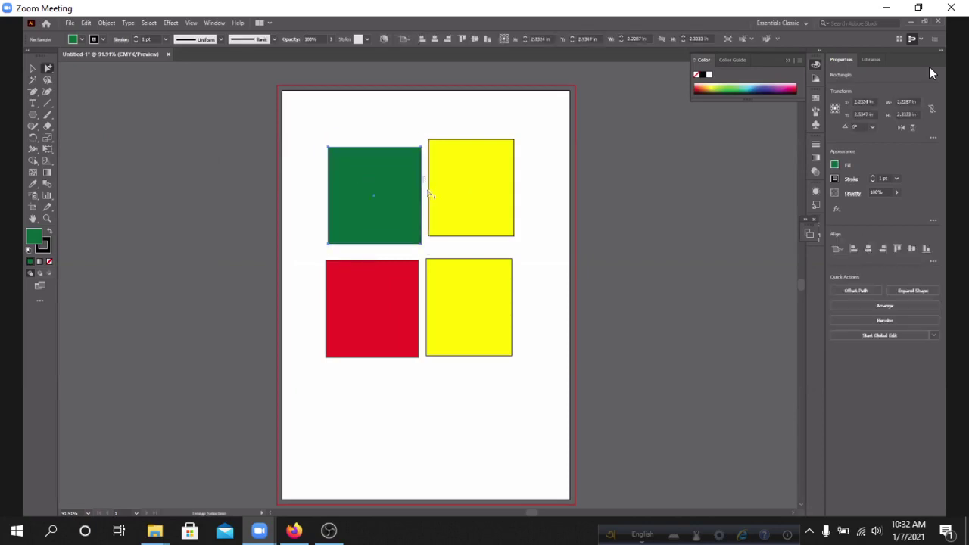
{"action": "mouse_move", "coordinate": [437, 192]}
{"action": "left_mouse_down"}
{"action": "mouse_move", "coordinate": [450, 224]}
{"action": "mouse_move", "coordinate": [443, 203]}
{"action": "left_mouse_up"}
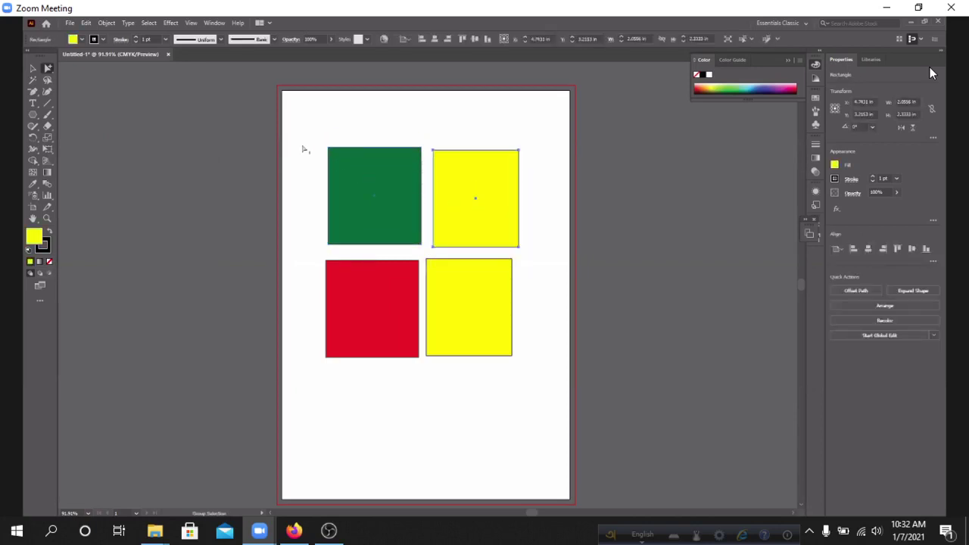
- Marquee-select all four squares and group them
{"action": "left_click_drag", "start_coordinate": [297, 139], "coordinate": [475, 305]}
{"action": "right_click", "coordinate": [436, 324]}
{"action": "left_click", "coordinate": [414, 403]}
- Line up the lower yellow square, then move the whole group down and right
{"action": "left_click", "coordinate": [414, 403]}
{"action": "mouse_move", "coordinate": [472, 232]}
{"action": "left_mouse_down"}
{"action": "mouse_move", "coordinate": [474, 222]}
{"action": "mouse_move", "coordinate": [476, 230]}
{"action": "left_mouse_up"}
{"action": "left_click", "coordinate": [32, 69]}
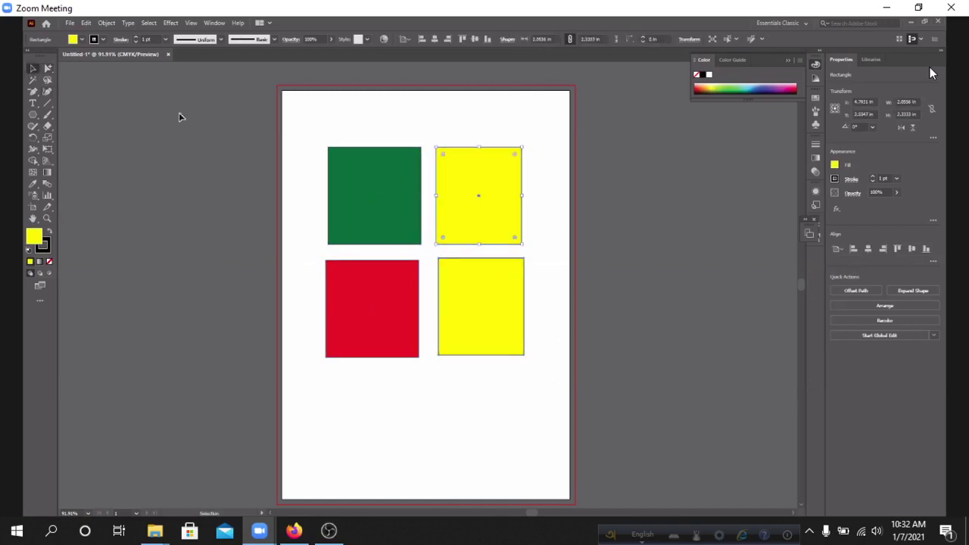
{"action": "left_click", "coordinate": [305, 123]}
{"action": "left_click_drag", "start_coordinate": [346, 186], "coordinate": [360, 213]}
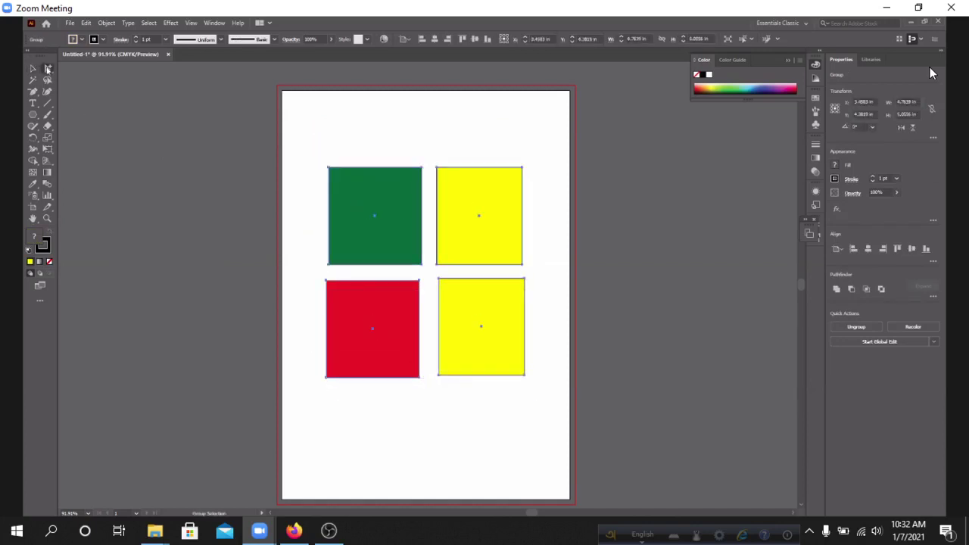
- Drop the group lower and nudge the green square level with the yellow one
{"action": "left_click_drag", "start_coordinate": [48, 68], "coordinate": [83, 83]}
{"action": "left_click", "coordinate": [445, 155]}
{"action": "left_click_drag", "start_coordinate": [360, 218], "coordinate": [325, 221]}
{"action": "key", "text": "ctrl+z"}
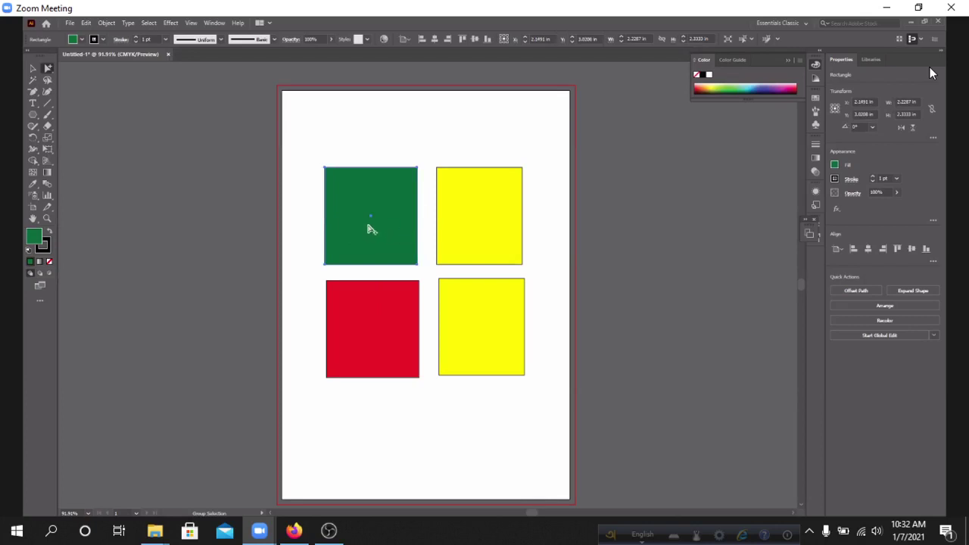
{"action": "mouse_move", "coordinate": [371, 234]}
{"action": "left_mouse_down"}
{"action": "mouse_move", "coordinate": [376, 242]}
{"action": "mouse_move", "coordinate": [374, 232]}
{"action": "mouse_move", "coordinate": [389, 230]}
{"action": "left_mouse_up"}
- Select the four squares together as one group, then clear the selection
{"action": "key", "text": "ctrl+a"}
{"action": "left_click", "coordinate": [314, 224]}
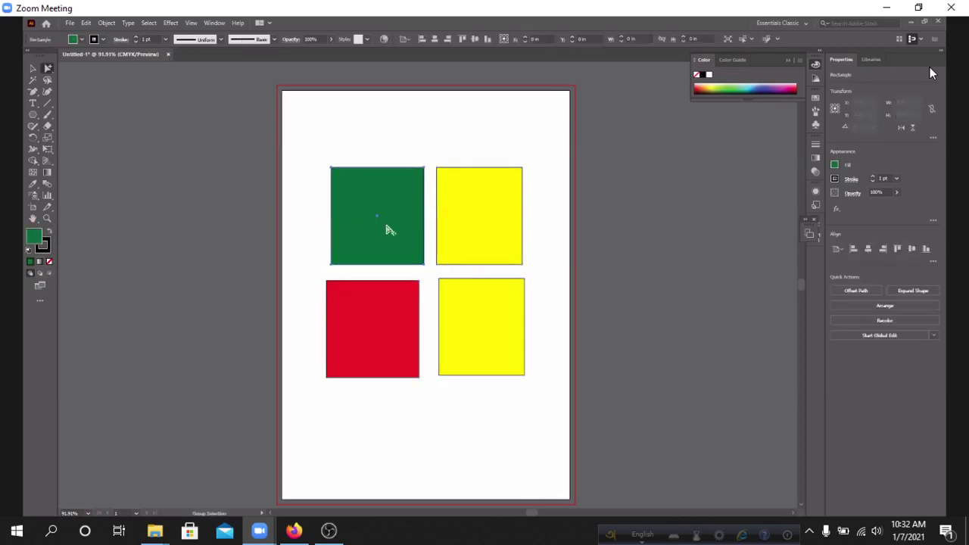
{"action": "left_click", "coordinate": [389, 230]}
{"action": "left_click", "coordinate": [306, 232]}
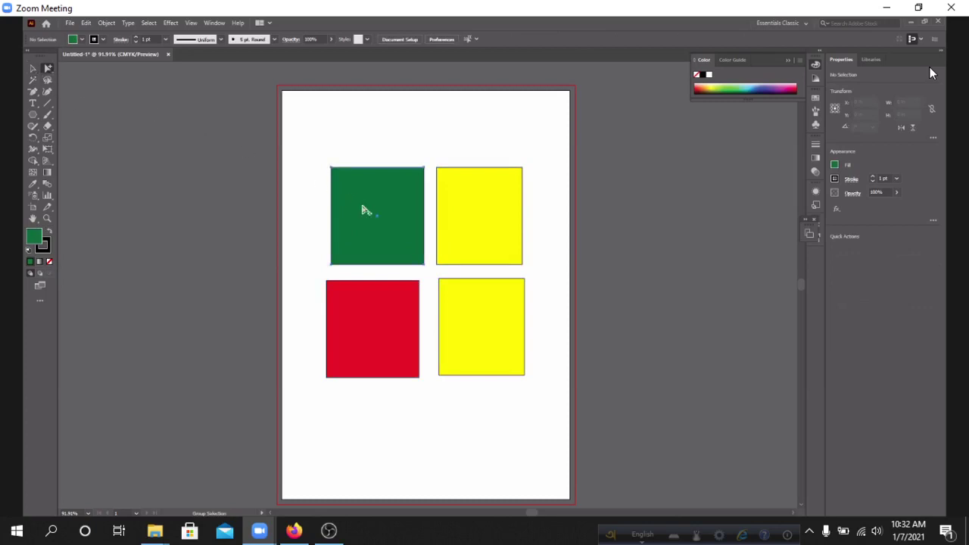
{"action": "left_click", "coordinate": [364, 210]}
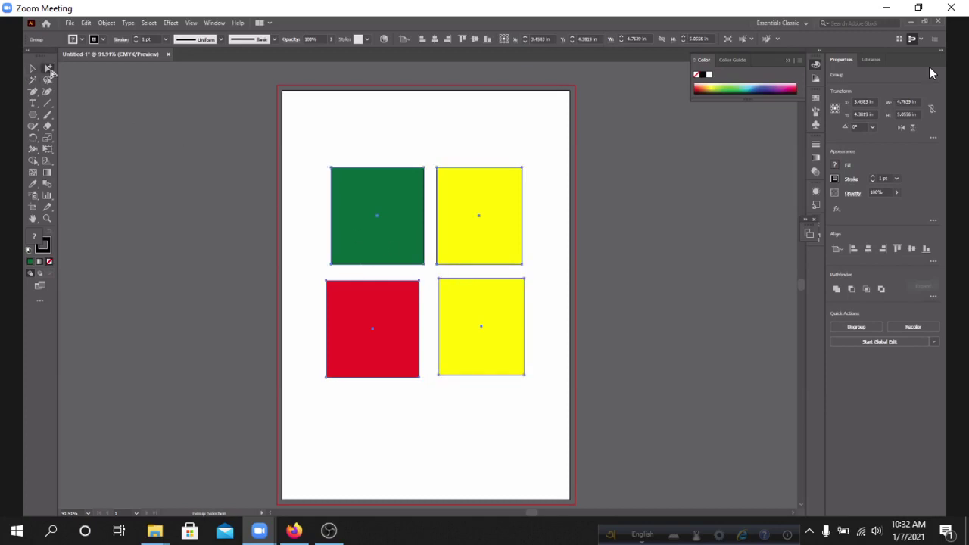
{"action": "mouse_move", "coordinate": [842, 110]}
{"action": "left_click", "coordinate": [344, 271]}
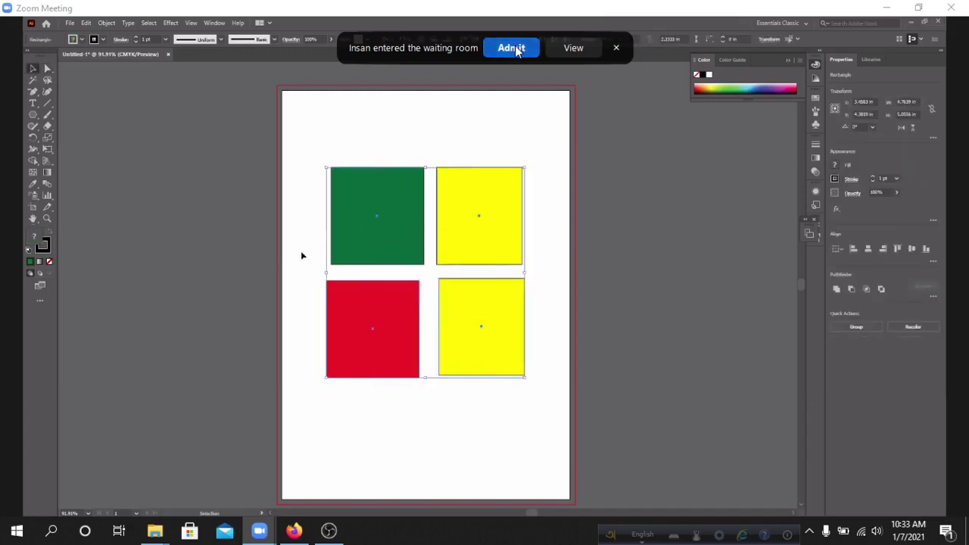
- Admit the waiting person, glance at the Zoom participants list, and close it
{"action": "left_click", "coordinate": [512, 48]}
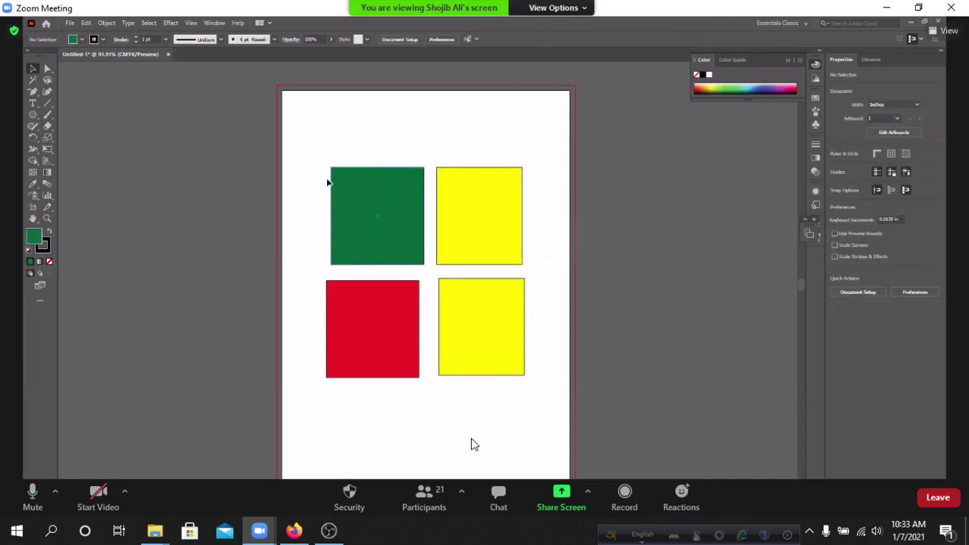
{"action": "left_click", "coordinate": [433, 509]}
{"action": "scroll", "coordinate": [747, 169], "scroll_direction": "up", "scroll_amount": 8}
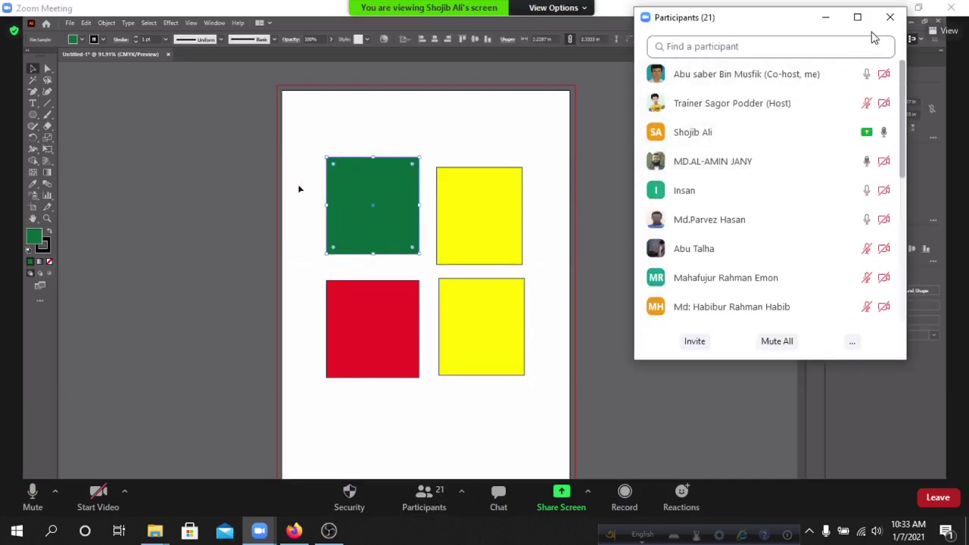
{"action": "left_click", "coordinate": [889, 17]}
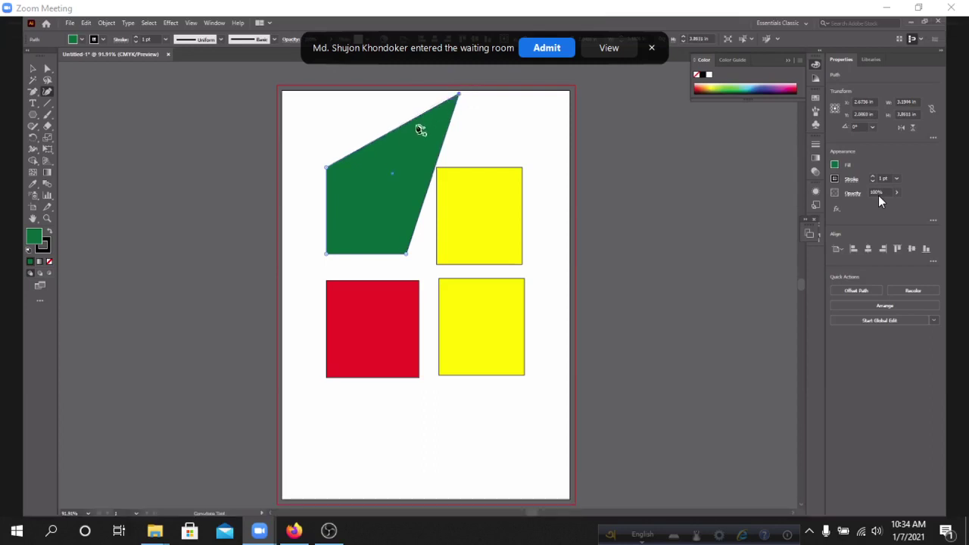
- Admit the new attendee and check one participant's options in the Zoom list
{"action": "left_click", "coordinate": [562, 49]}
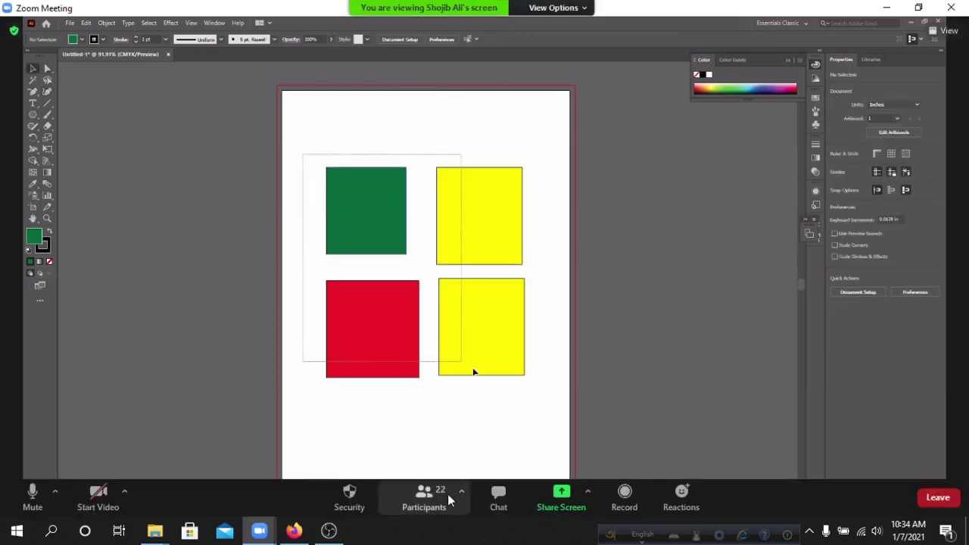
{"action": "left_click", "coordinate": [424, 498]}
{"action": "scroll", "coordinate": [738, 302], "scroll_direction": "down", "scroll_amount": 5}
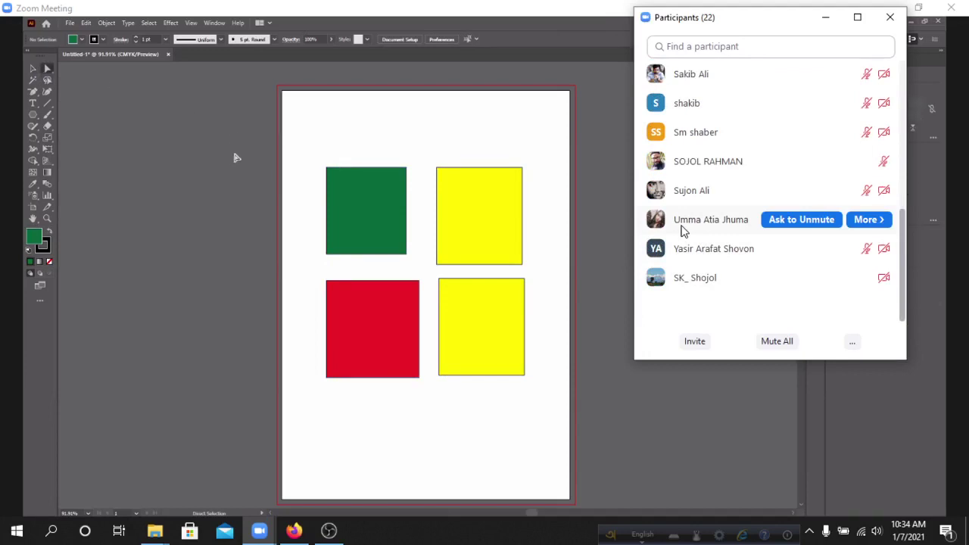
{"action": "scroll", "coordinate": [747, 230], "scroll_direction": "up", "scroll_amount": 2}
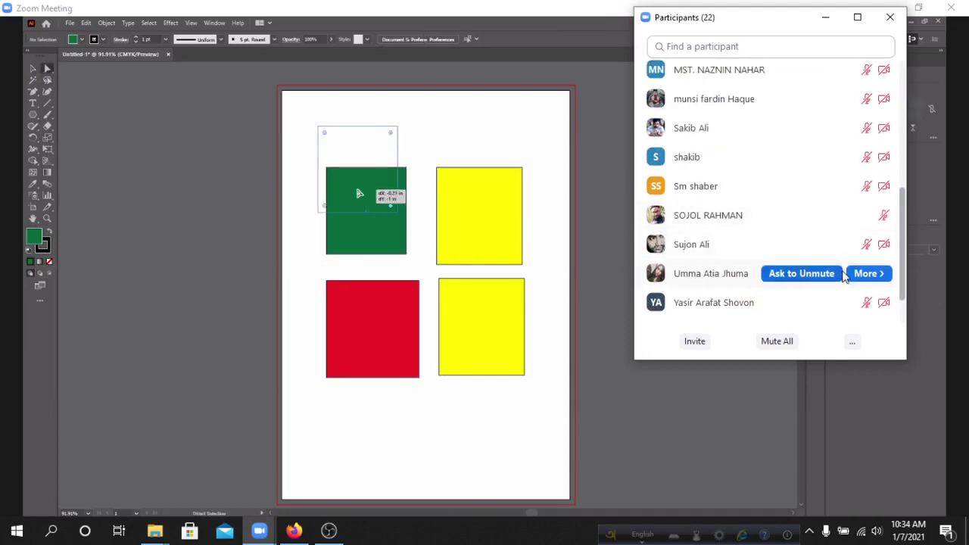
{"action": "left_click", "coordinate": [865, 274]}
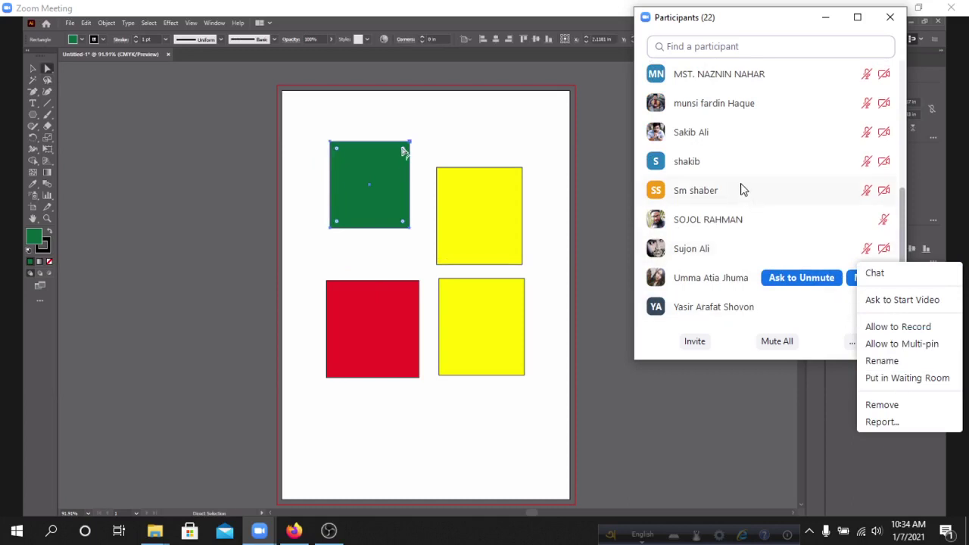
{"action": "left_click", "coordinate": [765, 167]}
- Check another participant's options, then close the participants list
{"action": "scroll", "coordinate": [771, 166], "scroll_direction": "up", "scroll_amount": 3}
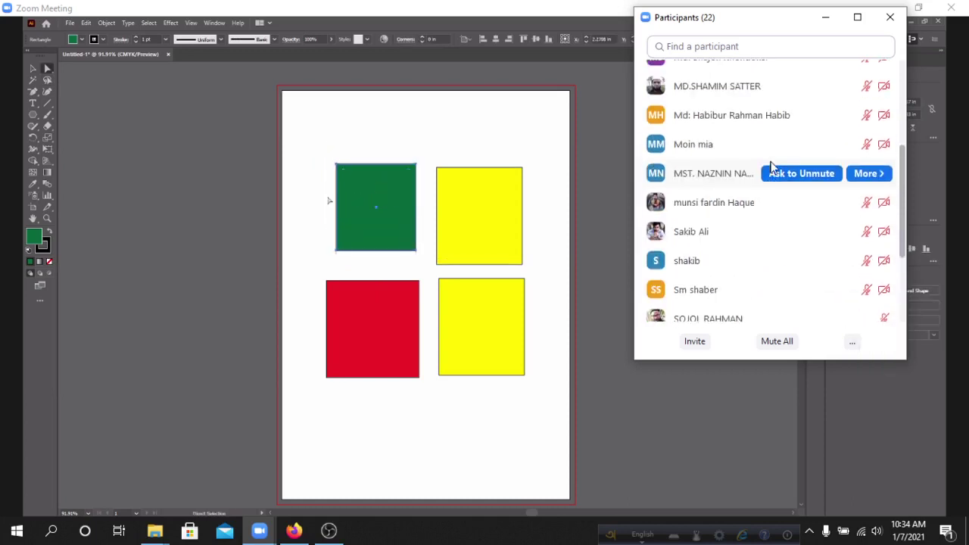
{"action": "scroll", "coordinate": [770, 166], "scroll_direction": "up", "scroll_amount": 3}
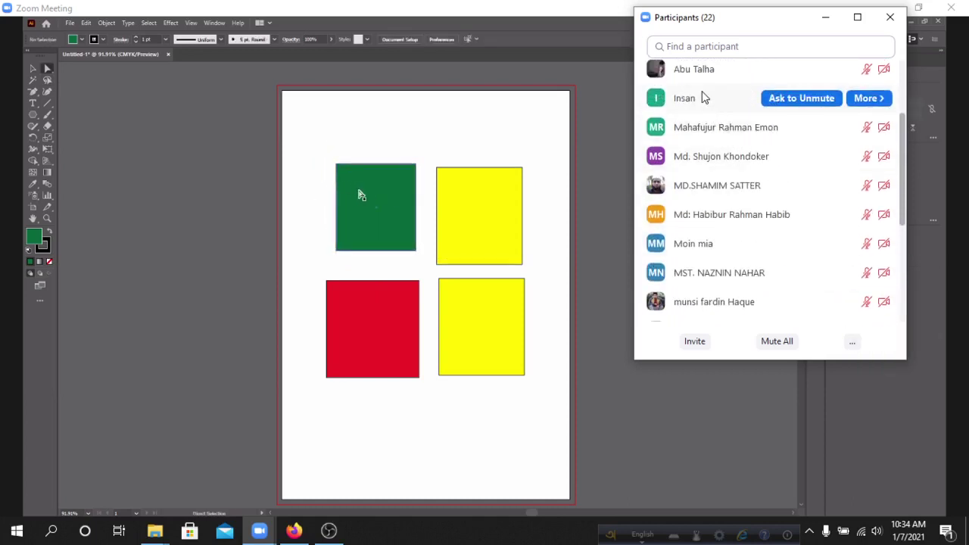
{"action": "left_click", "coordinate": [866, 100]}
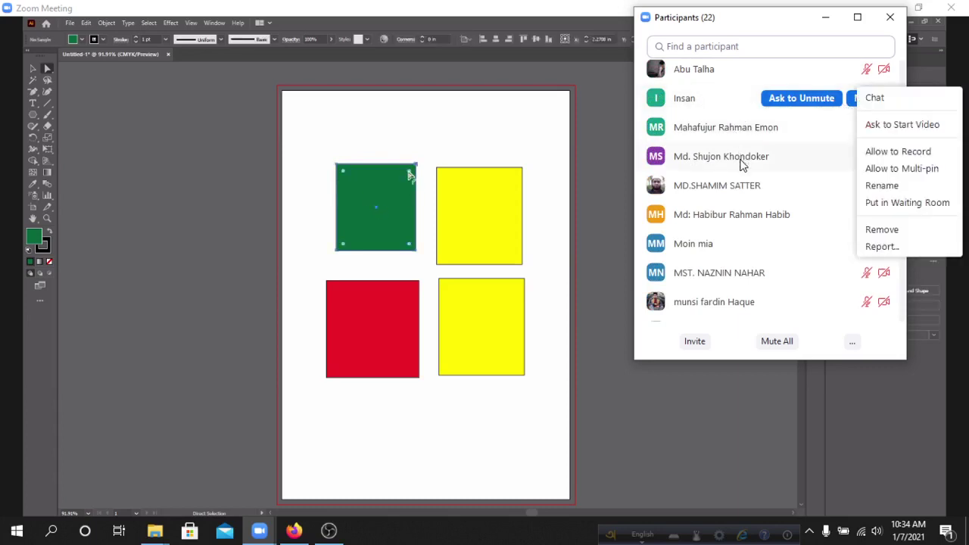
{"action": "left_click", "coordinate": [783, 28]}
{"action": "scroll", "coordinate": [766, 130], "scroll_direction": "up", "scroll_amount": 3}
{"action": "scroll", "coordinate": [764, 131], "scroll_direction": "up", "scroll_amount": 1}
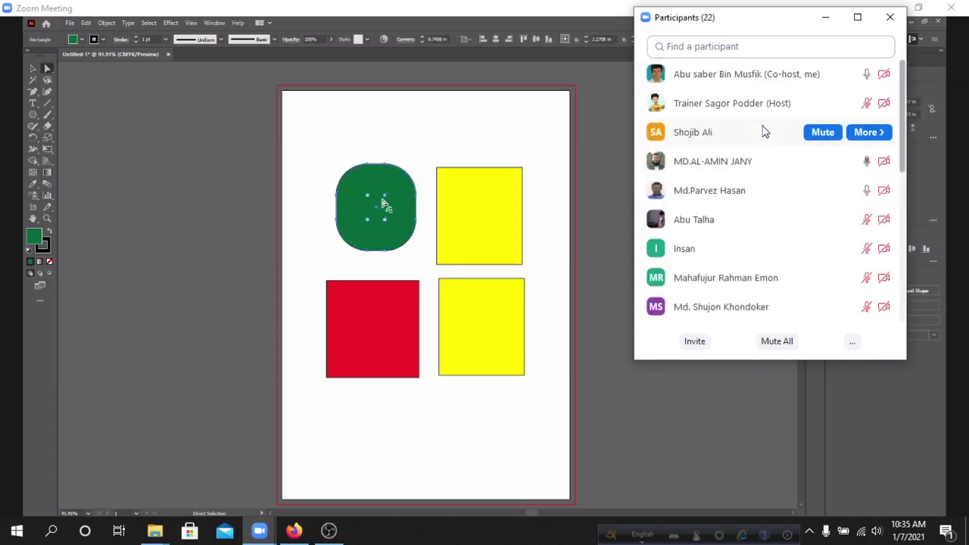
{"action": "scroll", "coordinate": [761, 131], "scroll_direction": "down", "scroll_amount": 5}
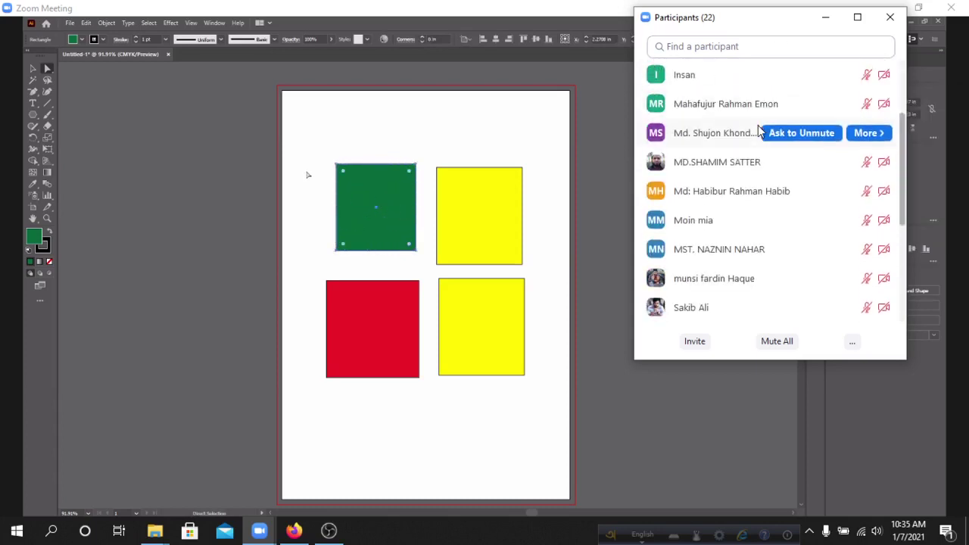
{"action": "scroll", "coordinate": [787, 99], "scroll_direction": "down", "scroll_amount": 2}
{"action": "left_click", "coordinate": [878, 23]}
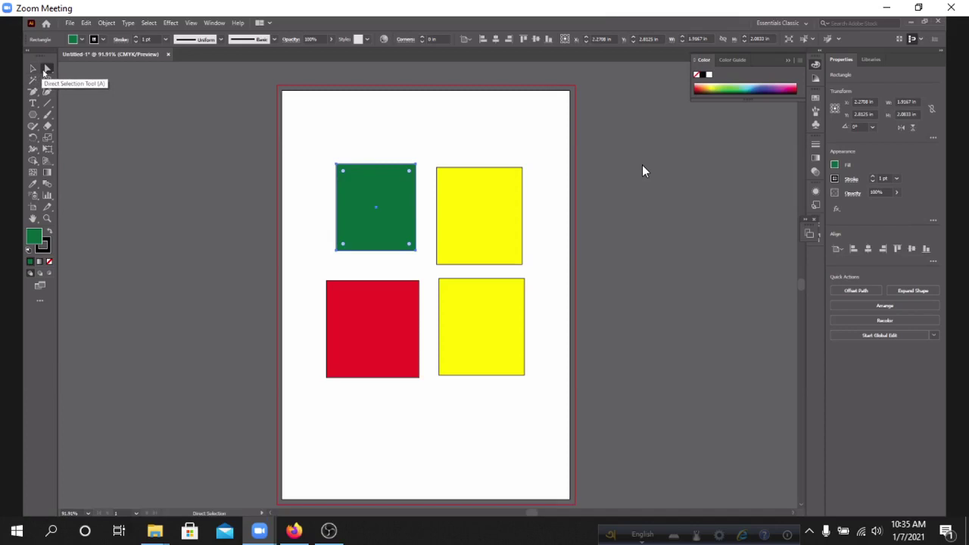
- Pick the Direct Selection tool and review a participant's options in the Zoom list
{"action": "left_click", "coordinate": [47, 69]}
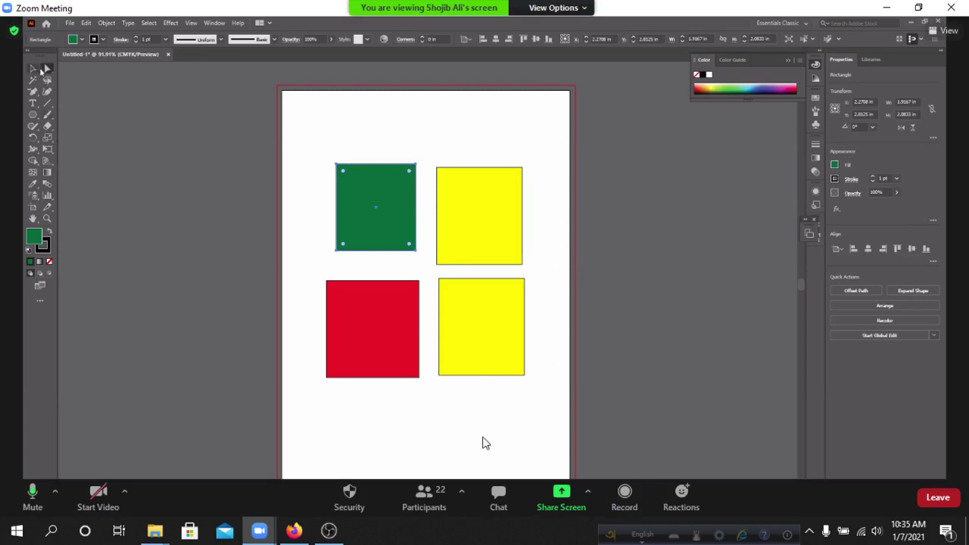
{"action": "left_click", "coordinate": [433, 496]}
{"action": "scroll", "coordinate": [708, 142], "scroll_direction": "up", "scroll_amount": 6}
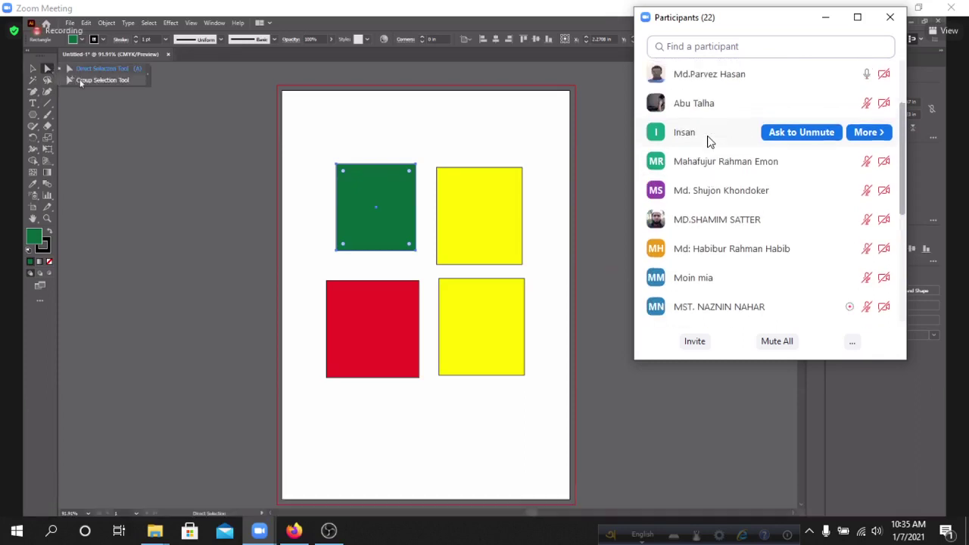
{"action": "scroll", "coordinate": [708, 142], "scroll_direction": "up", "scroll_amount": 2}
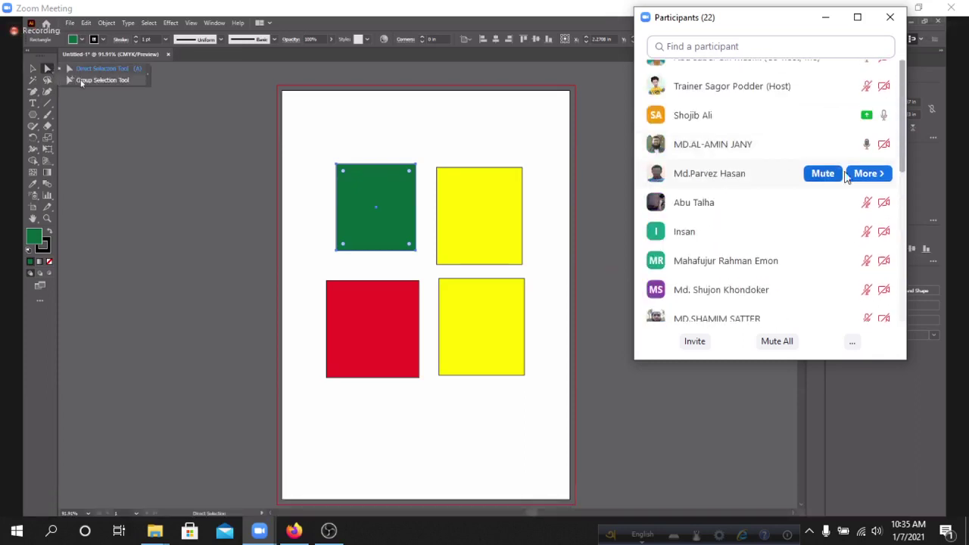
{"action": "left_click", "coordinate": [863, 174]}
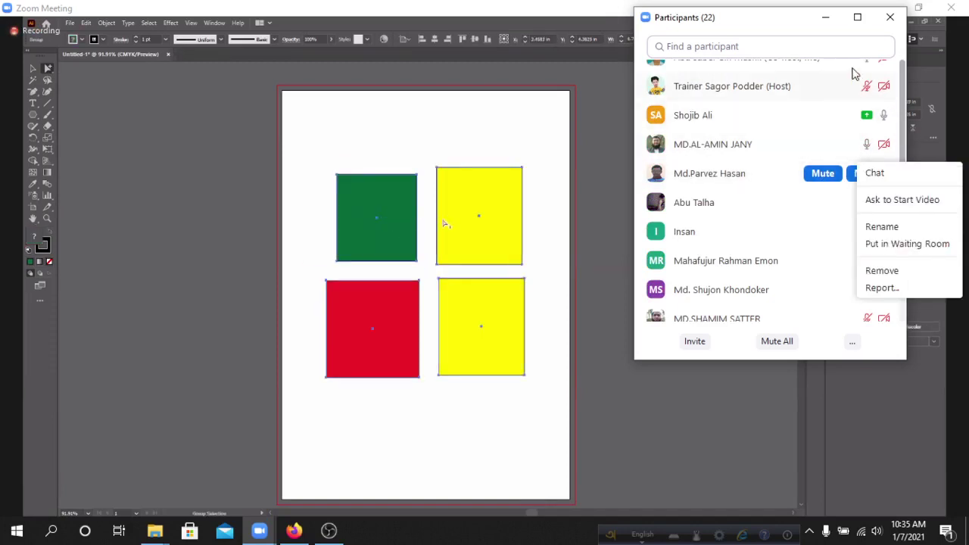
{"action": "left_click", "coordinate": [795, 26]}
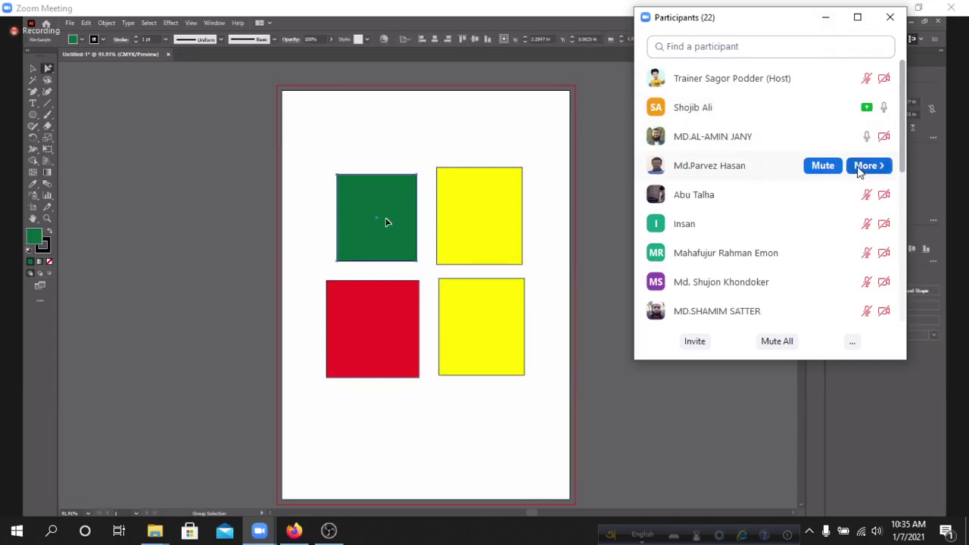
- Open and close several participants' option menus in the participants list
{"action": "left_click", "coordinate": [867, 172]}
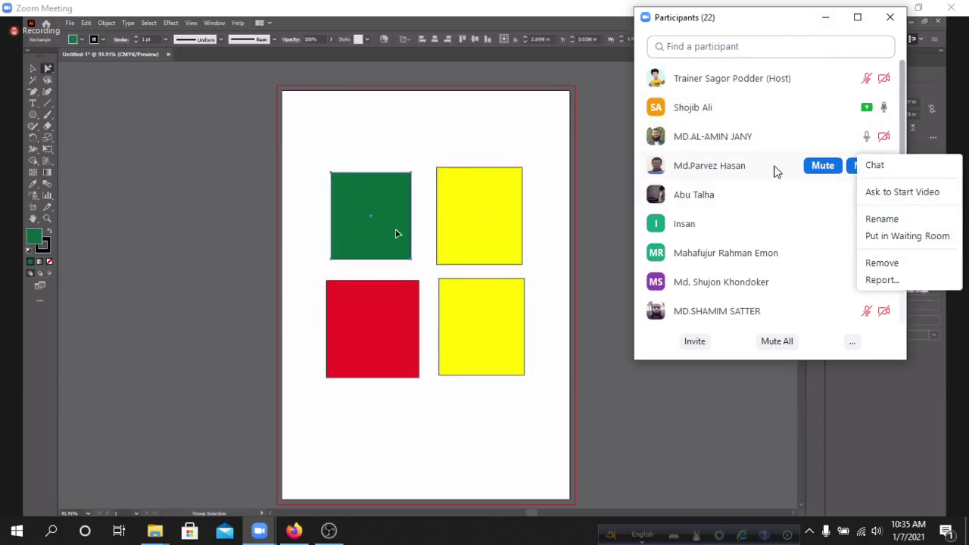
{"action": "left_click", "coordinate": [732, 149]}
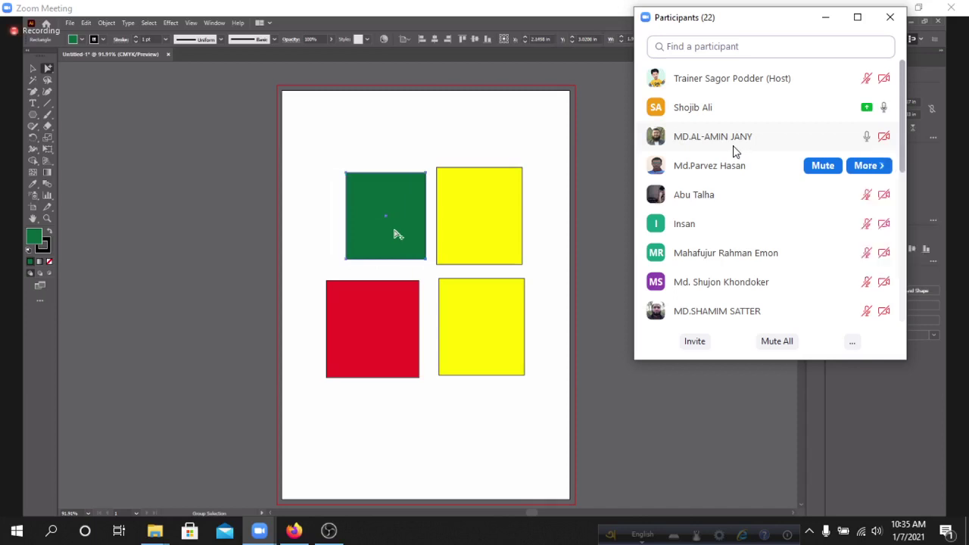
{"action": "left_click", "coordinate": [865, 169]}
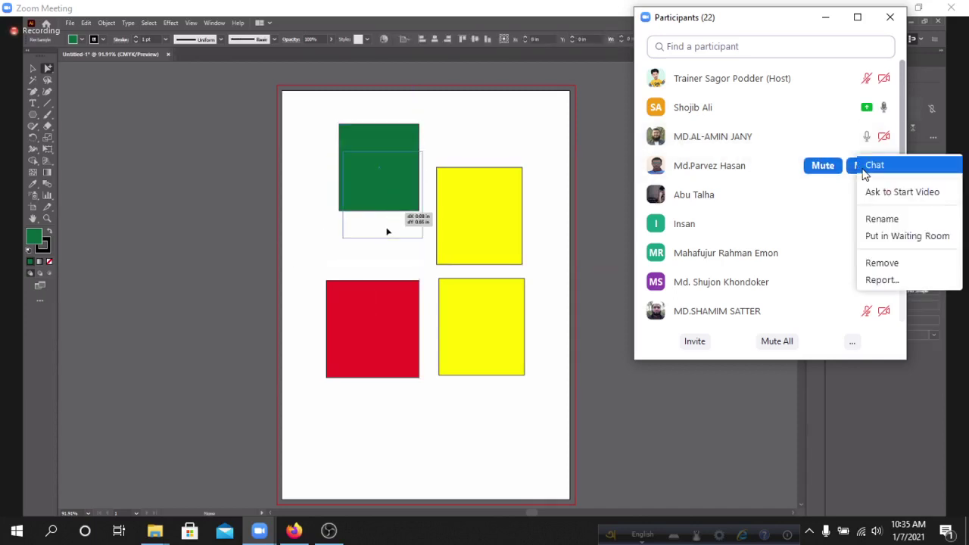
{"action": "left_click", "coordinate": [738, 167]}
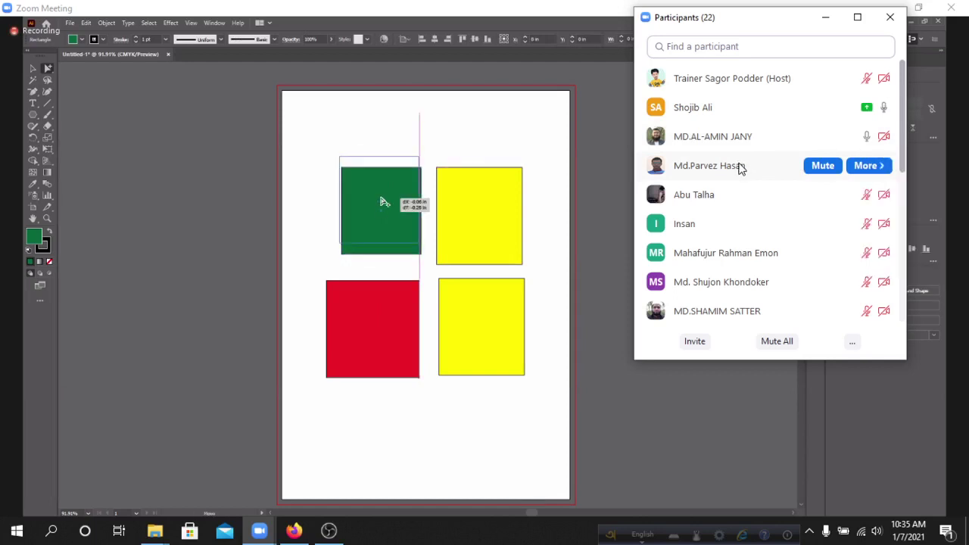
{"action": "scroll", "coordinate": [773, 142], "scroll_direction": "up", "scroll_amount": 1}
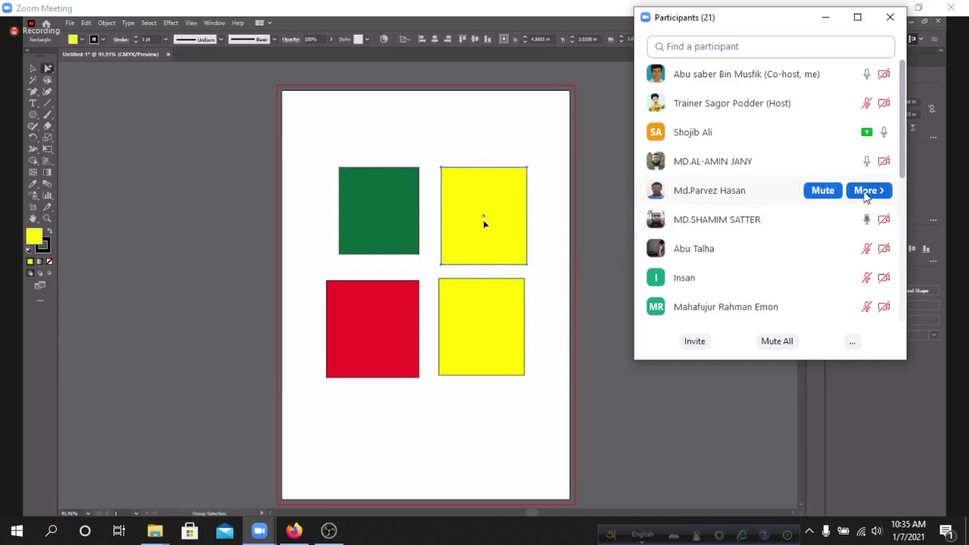
{"action": "left_click", "coordinate": [867, 192]}
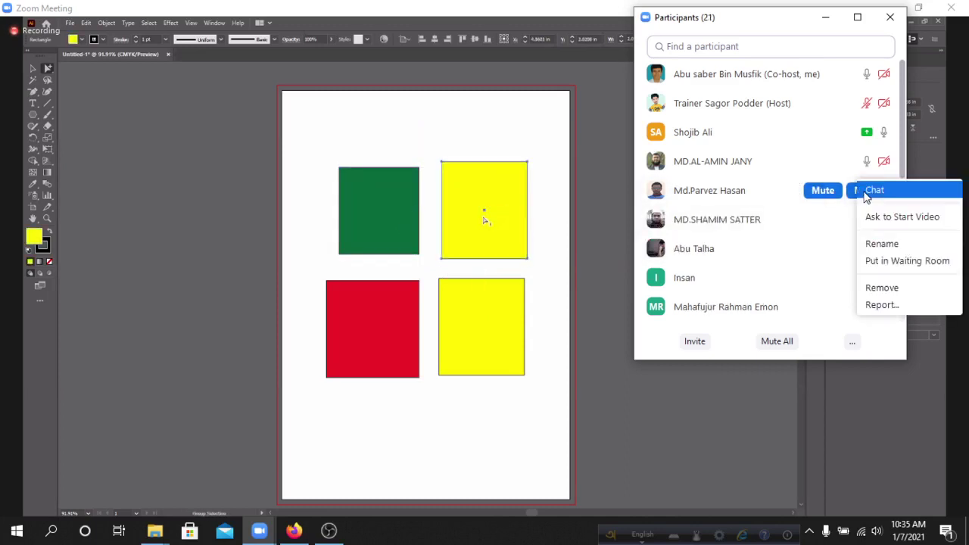
{"action": "left_click", "coordinate": [742, 194]}
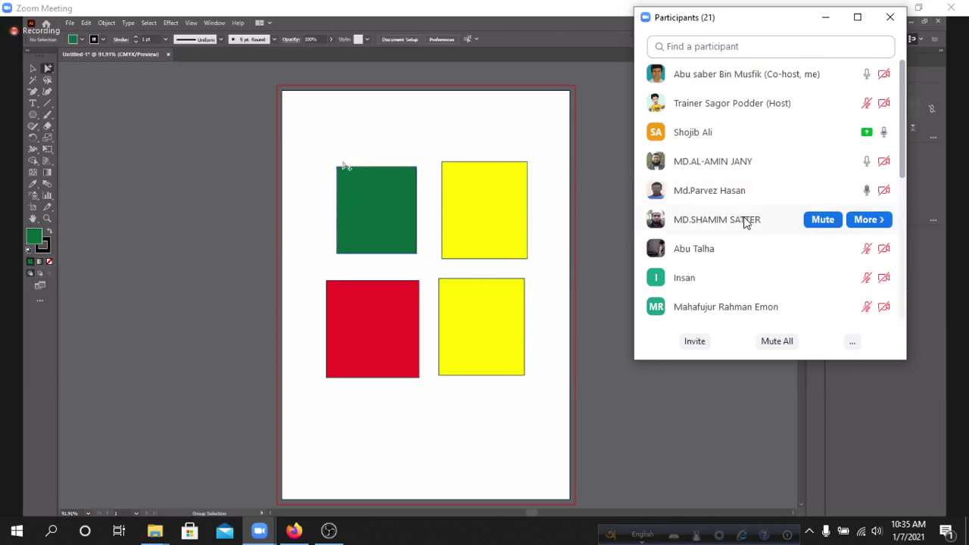
{"action": "scroll", "coordinate": [742, 190], "scroll_direction": "down", "scroll_amount": 3}
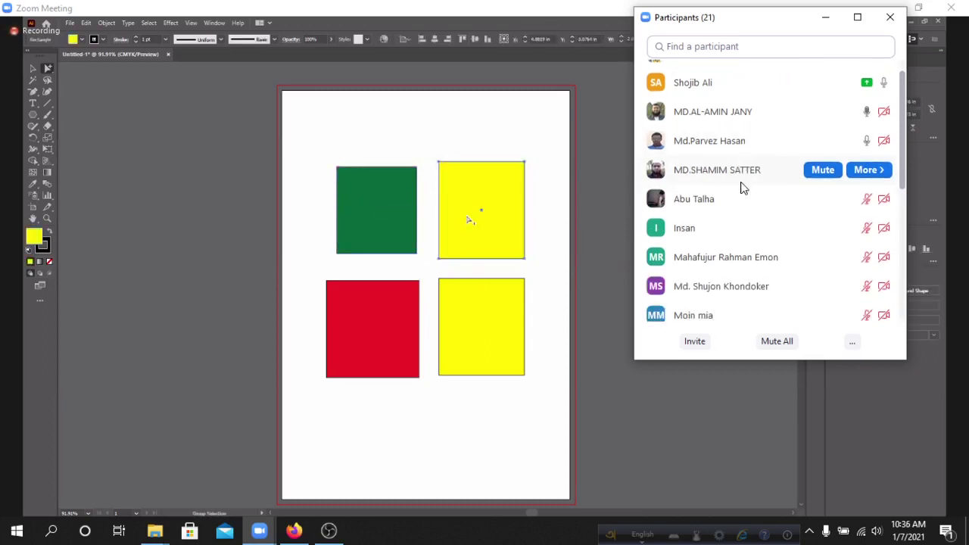
- Scroll the participants list and review several participants' option menus
{"action": "scroll", "coordinate": [742, 188], "scroll_direction": "down", "scroll_amount": 2}
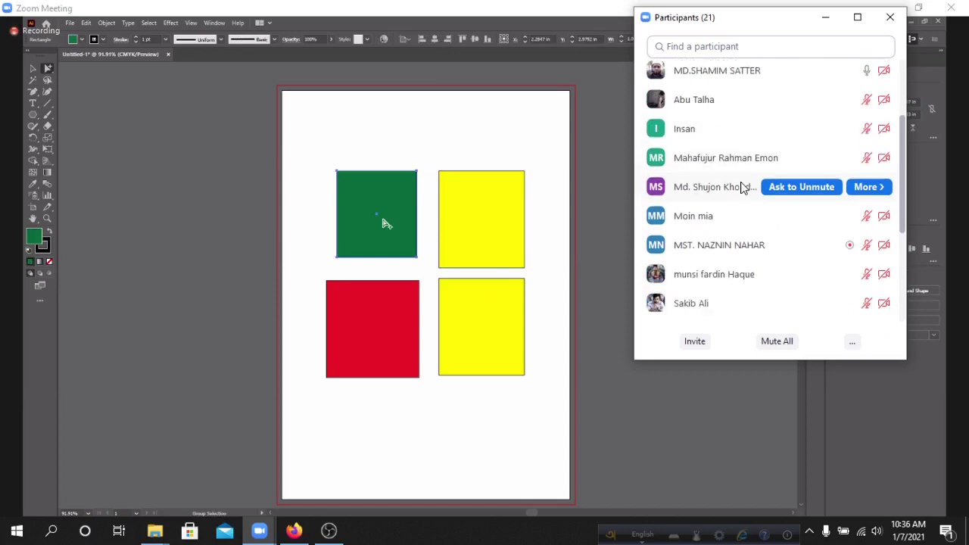
{"action": "scroll", "coordinate": [742, 188], "scroll_direction": "down", "scroll_amount": 3}
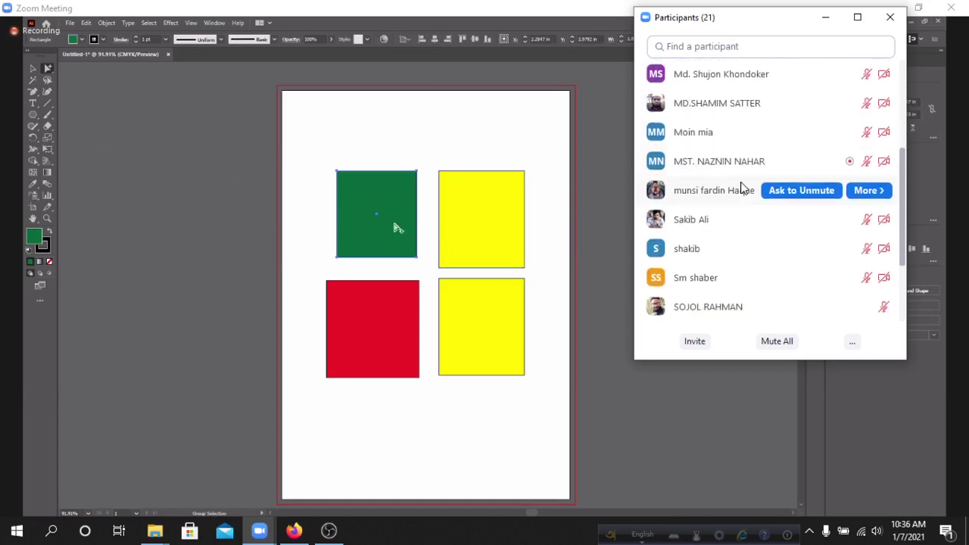
{"action": "scroll", "coordinate": [742, 188], "scroll_direction": "down", "scroll_amount": 4}
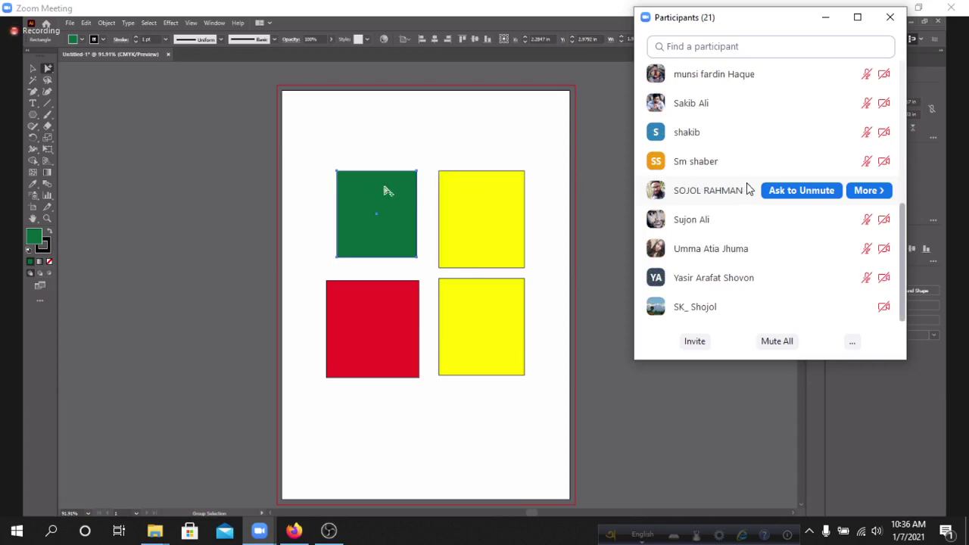
{"action": "scroll", "coordinate": [752, 189], "scroll_direction": "up", "scroll_amount": 3}
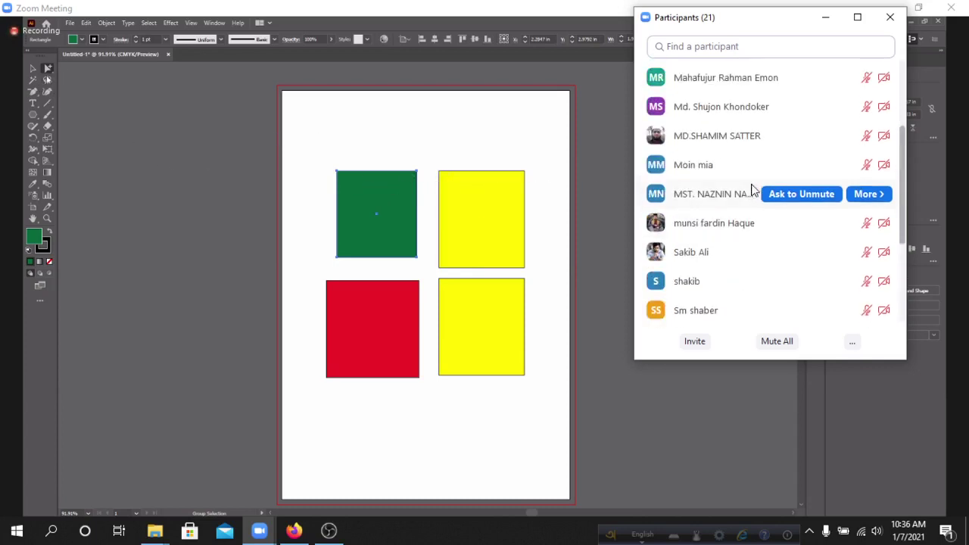
{"action": "scroll", "coordinate": [751, 189], "scroll_direction": "up", "scroll_amount": 4}
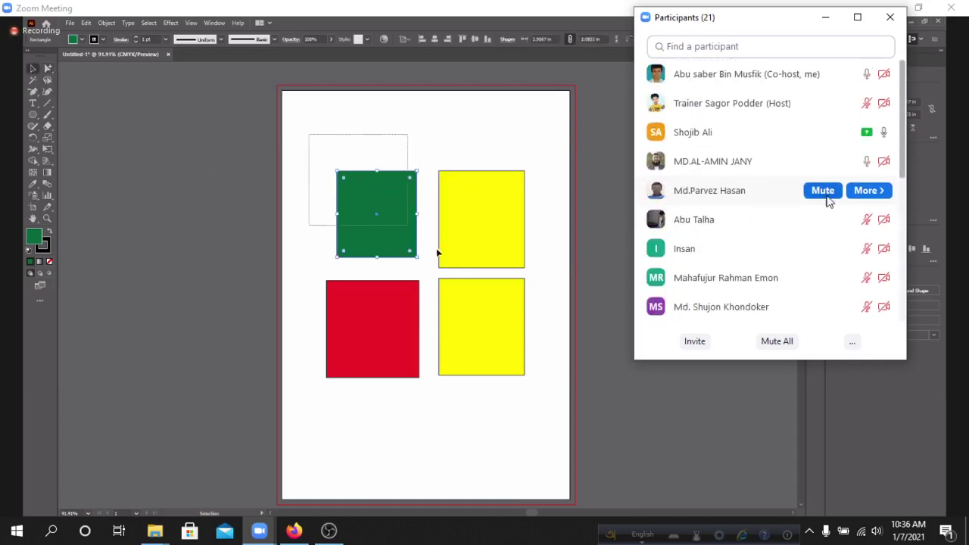
{"action": "left_click", "coordinate": [862, 190]}
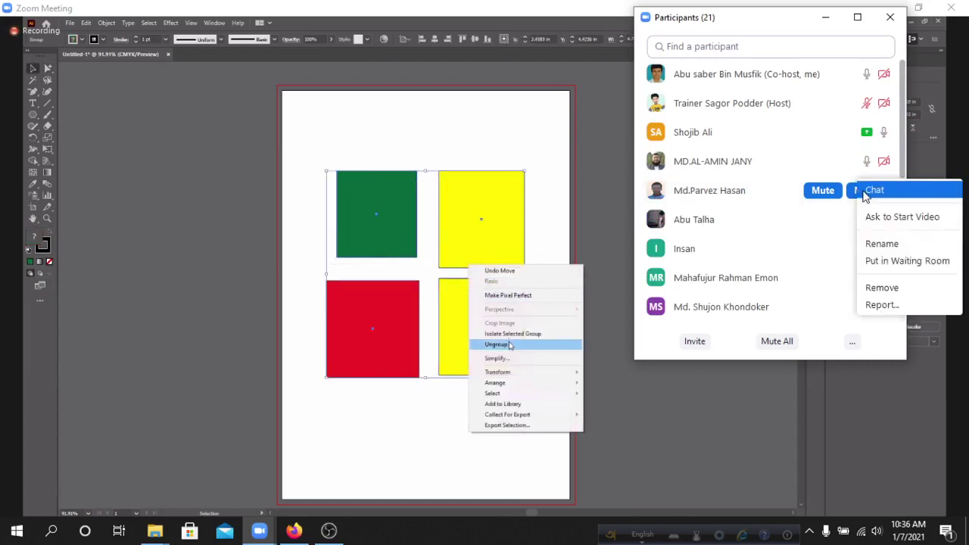
{"action": "left_click", "coordinate": [744, 20]}
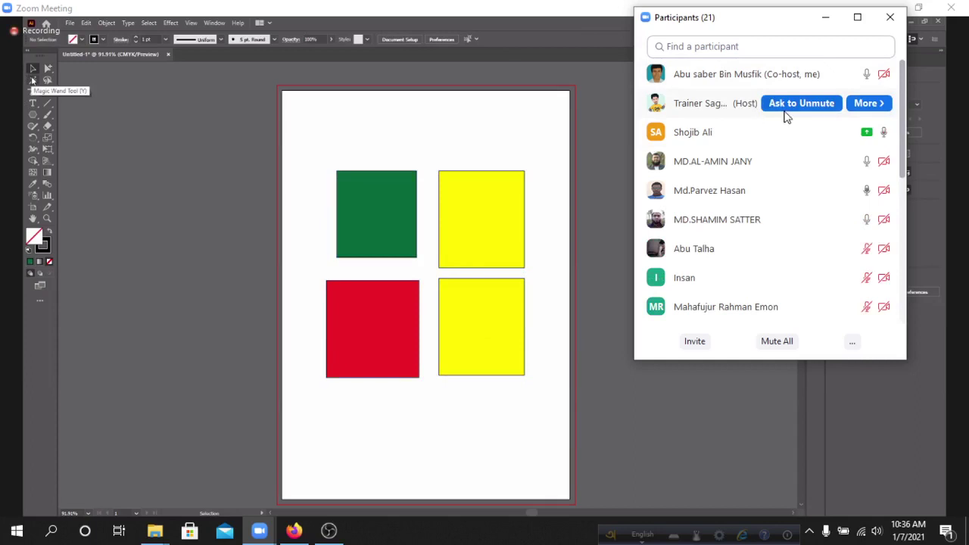
{"action": "left_click", "coordinate": [865, 133]}
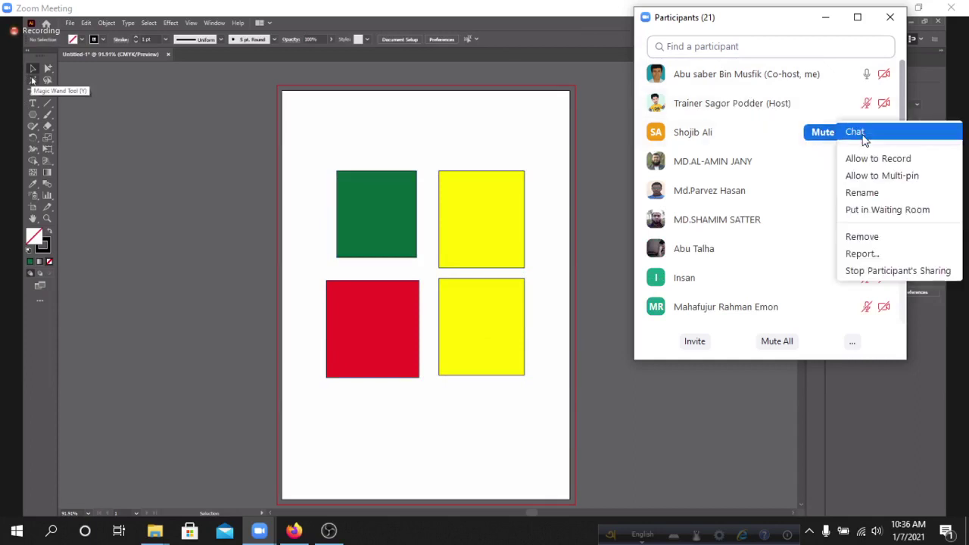
{"action": "left_click", "coordinate": [752, 21]}
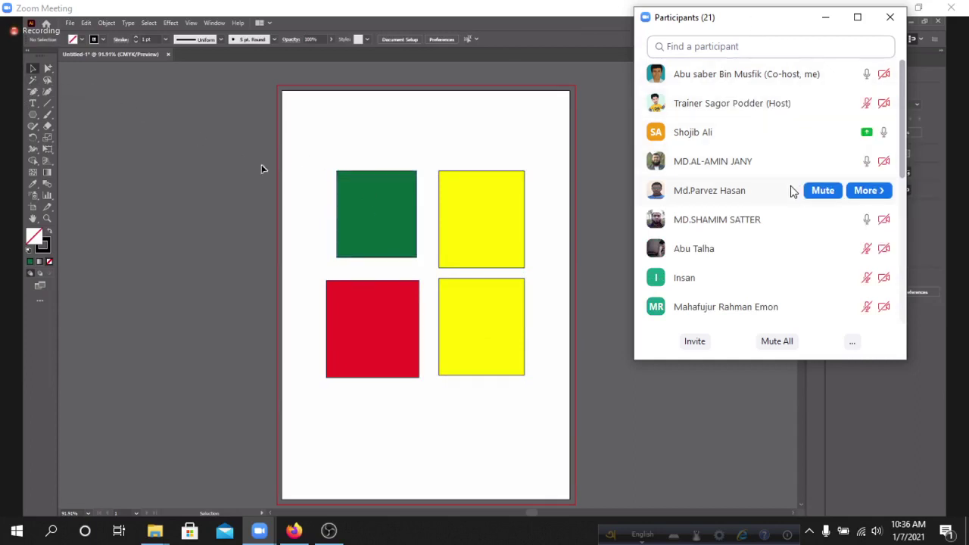
{"action": "left_click", "coordinate": [865, 191]}
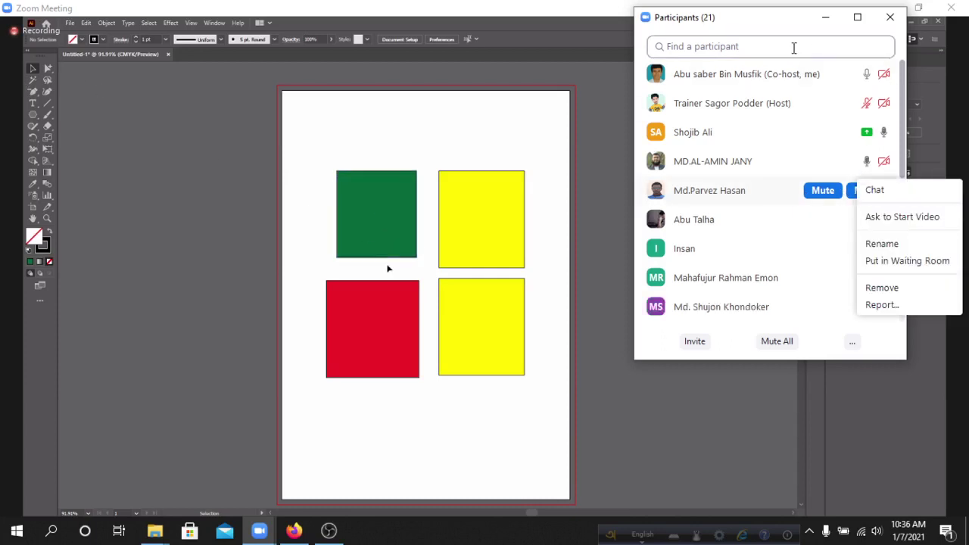
{"action": "left_click", "coordinate": [765, 24]}
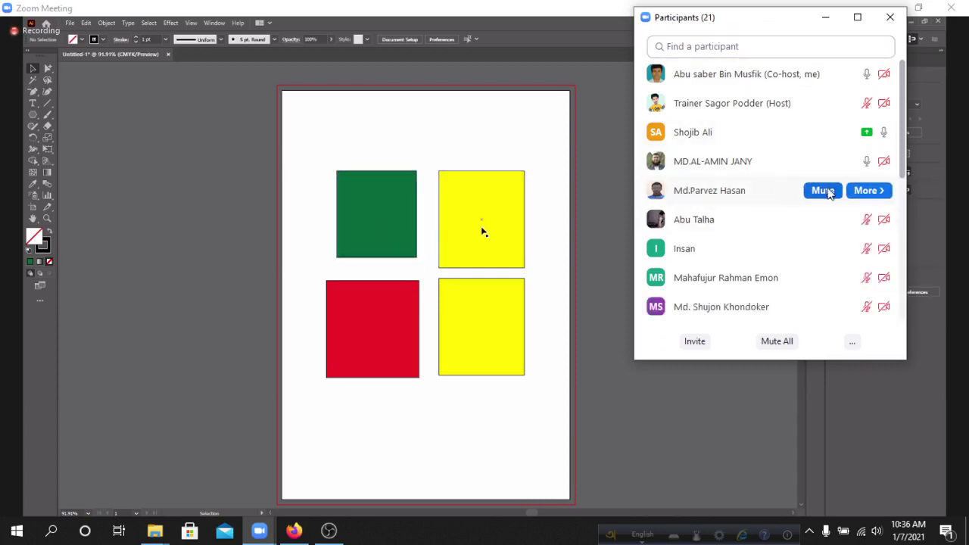
- Mute the speaking participant and give another participant permission to record
{"action": "left_click", "coordinate": [826, 190]}
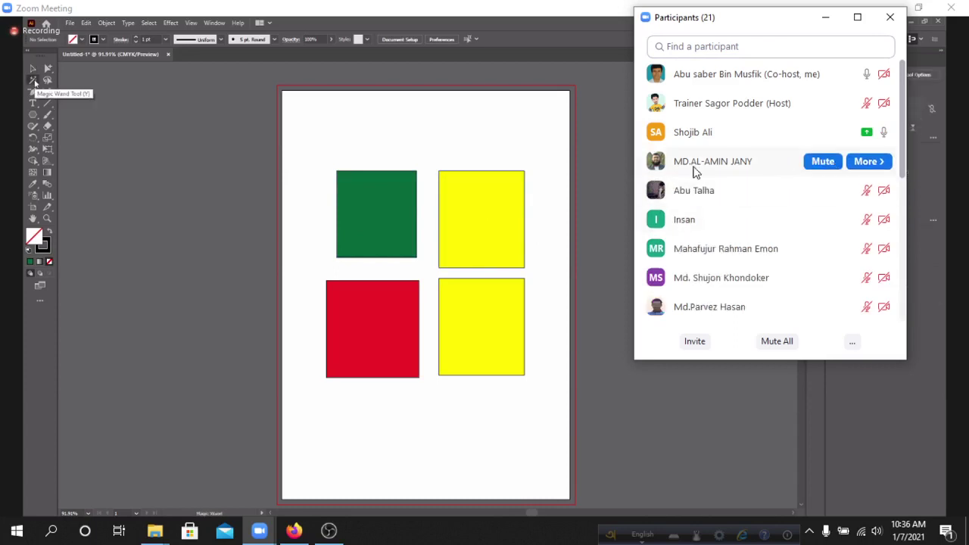
{"action": "scroll", "coordinate": [690, 140], "scroll_direction": "down", "scroll_amount": 6}
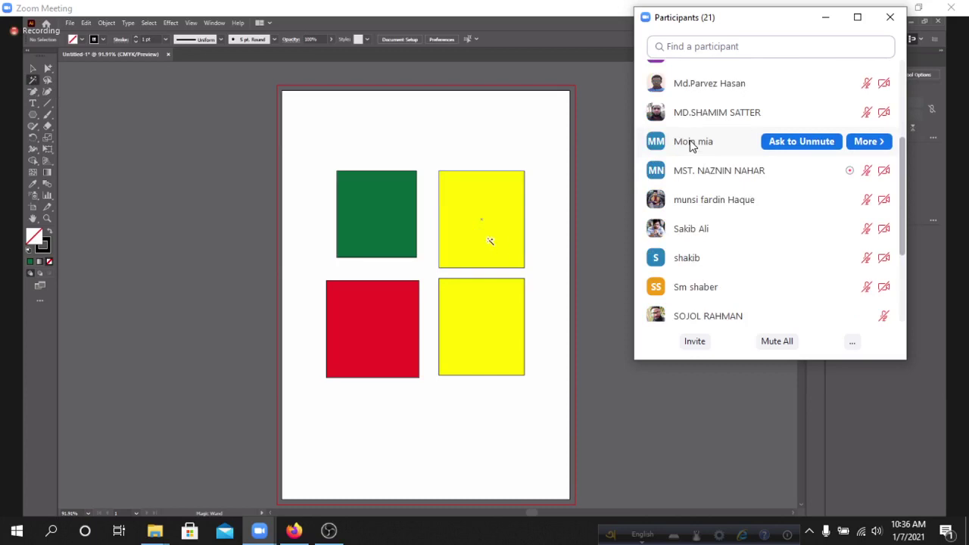
{"action": "scroll", "coordinate": [689, 143], "scroll_direction": "down", "scroll_amount": 3}
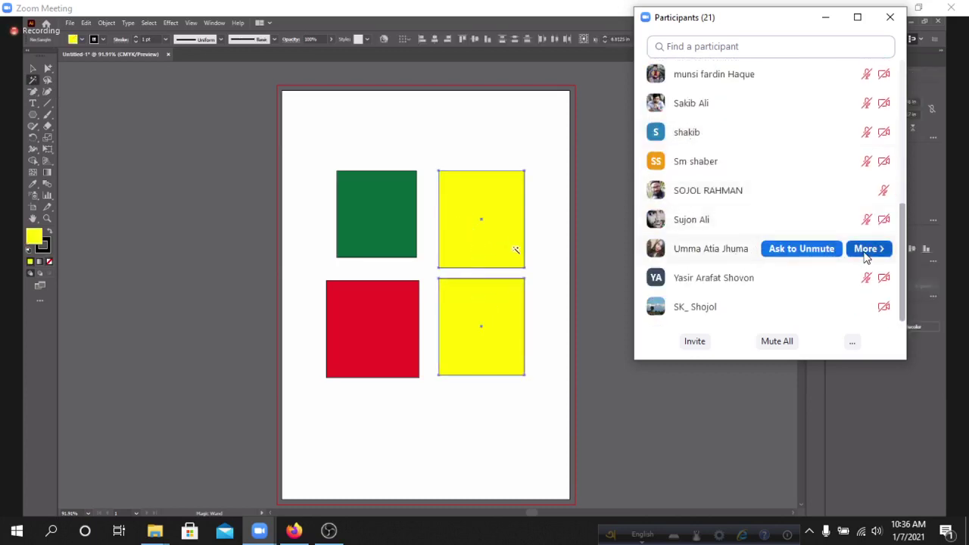
{"action": "left_click", "coordinate": [865, 251]}
{"action": "left_click", "coordinate": [888, 301]}
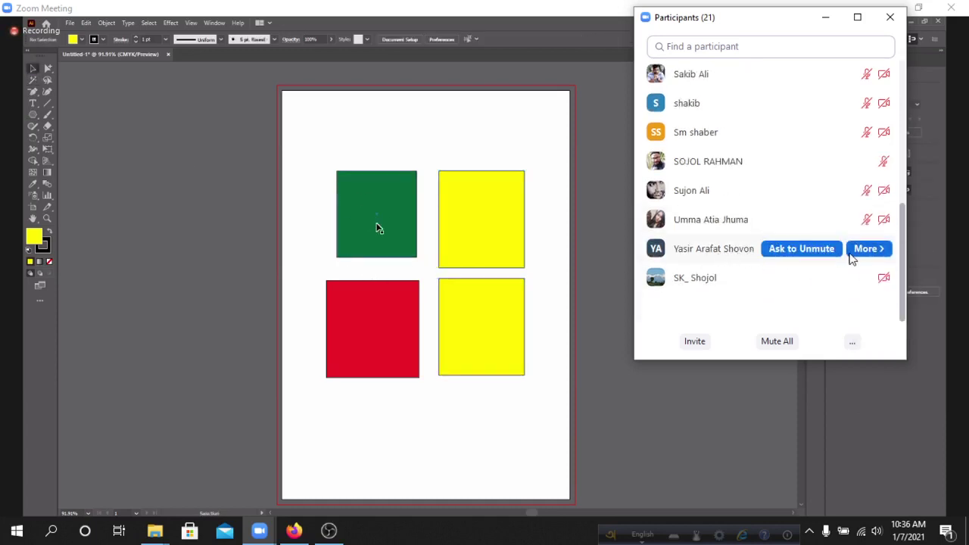
- Grant two more participants permission to record, after checking a muted participant's options
{"action": "left_click", "coordinate": [861, 252]}
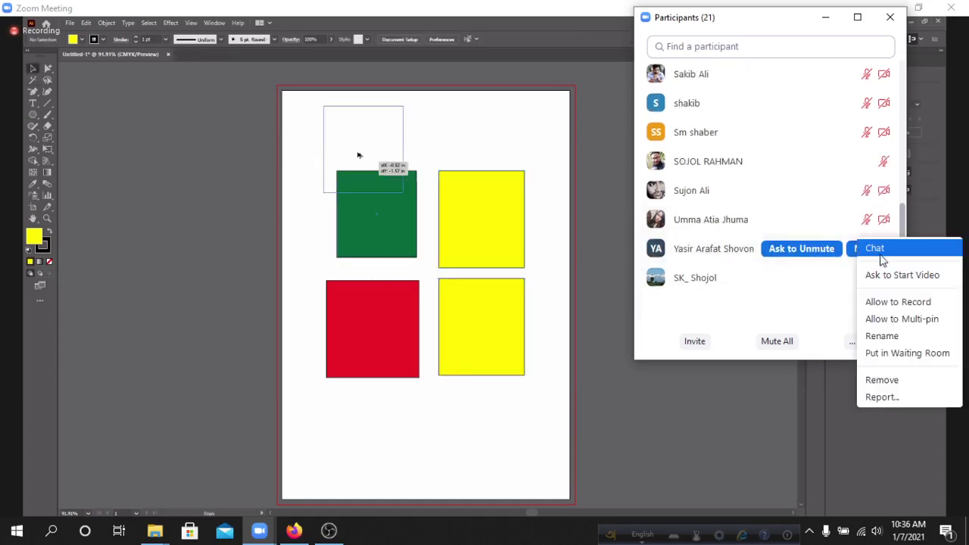
{"action": "left_click", "coordinate": [886, 301]}
{"action": "scroll", "coordinate": [782, 228], "scroll_direction": "up", "scroll_amount": 5}
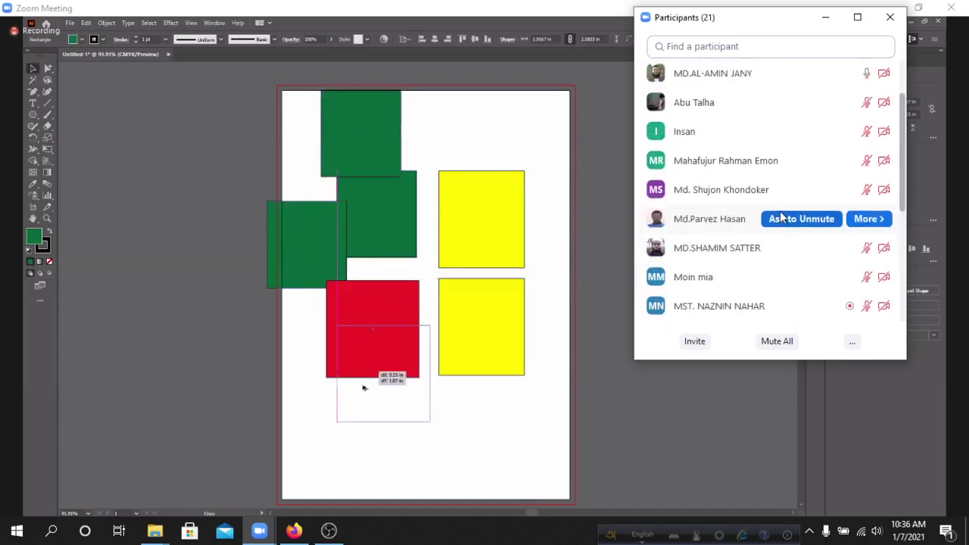
{"action": "left_click", "coordinate": [881, 219]}
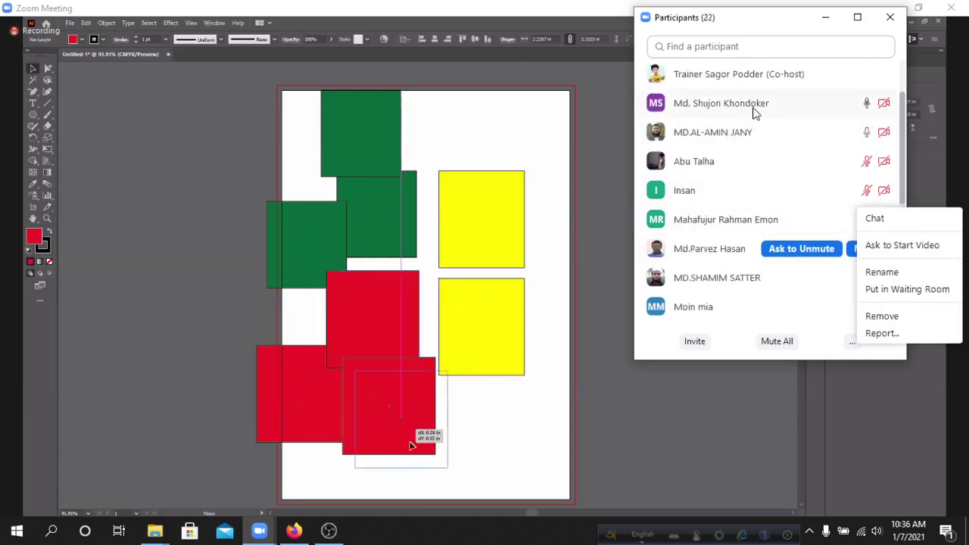
{"action": "left_click", "coordinate": [735, 109]}
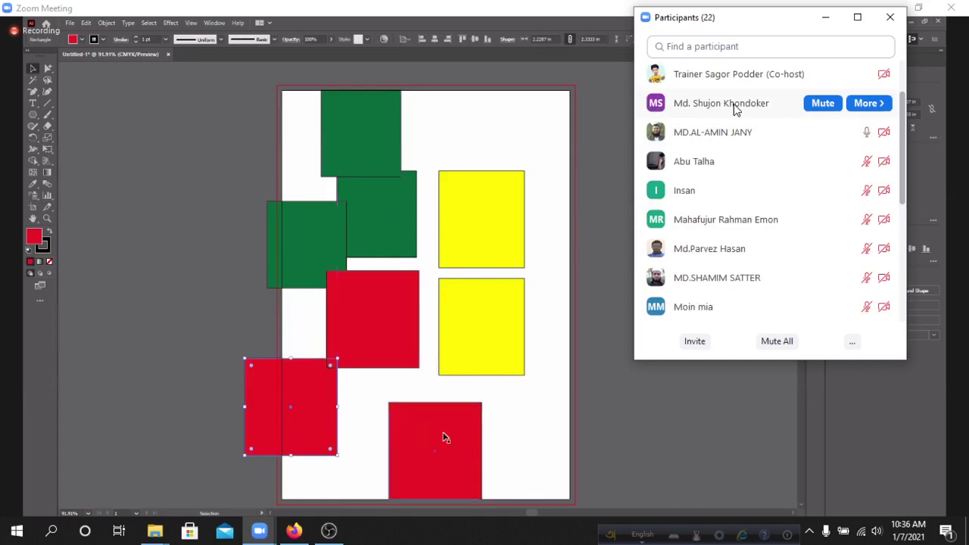
{"action": "left_click", "coordinate": [869, 103]}
{"action": "left_click", "coordinate": [882, 156]}
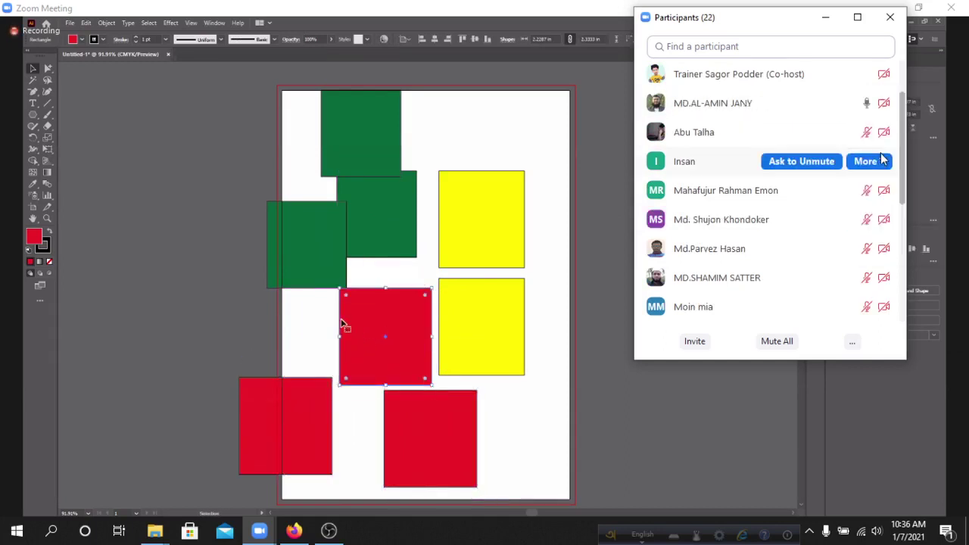
- Close the participants list, wand-select the three green squares and move them slightly lower
{"action": "left_click", "coordinate": [893, 24]}
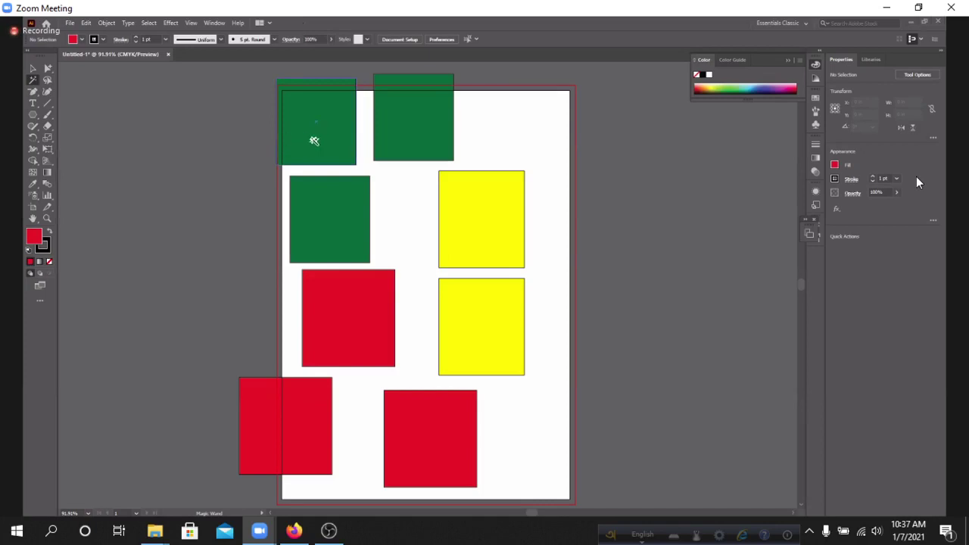
{"action": "left_click", "coordinate": [334, 139]}
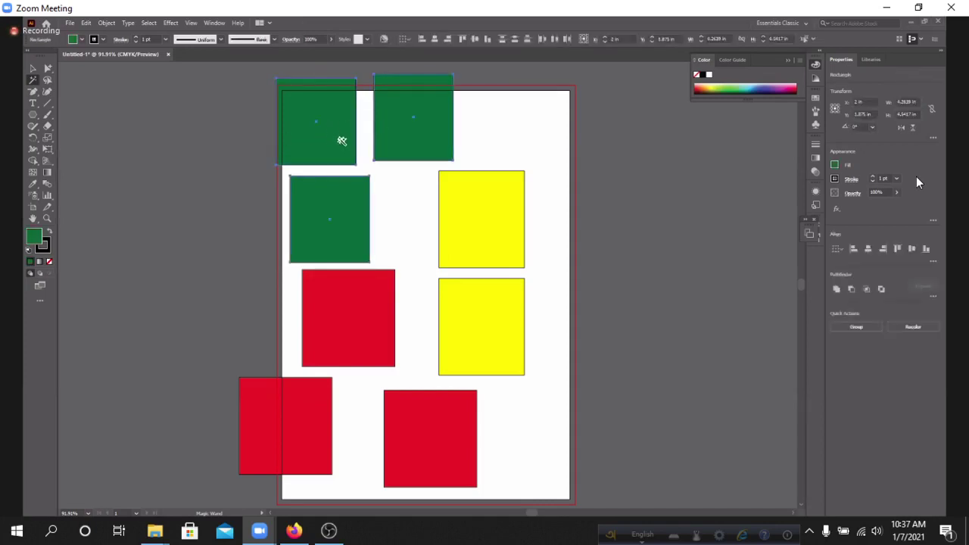
{"action": "left_click", "coordinate": [33, 68]}
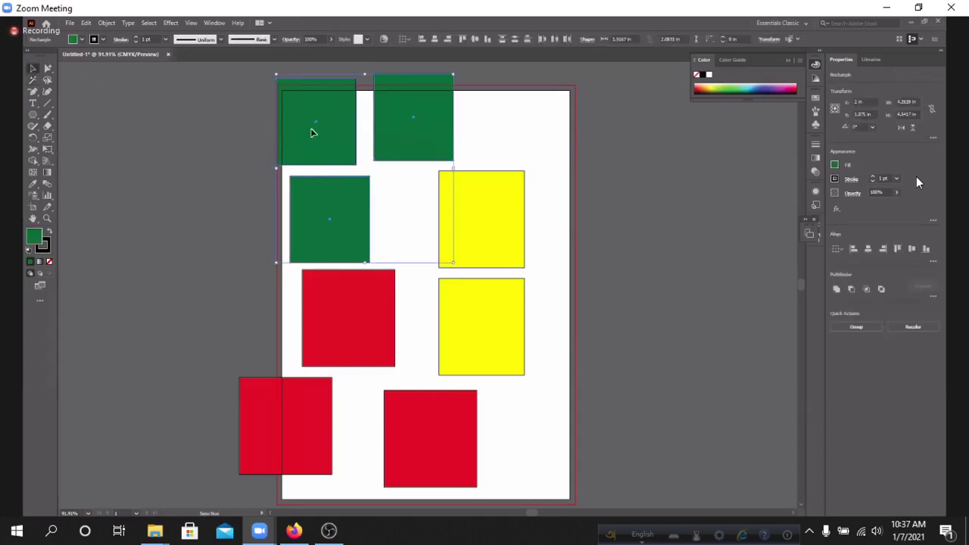
{"action": "left_click_drag", "start_coordinate": [310, 132], "coordinate": [312, 157]}
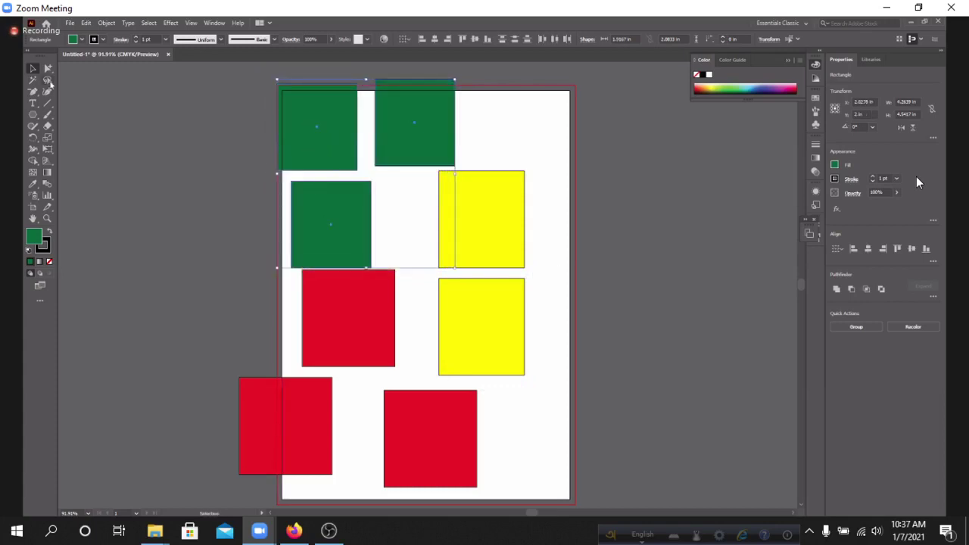
- Magic-wand select the two yellow squares, then the three red squares
{"action": "left_click", "coordinate": [33, 81]}
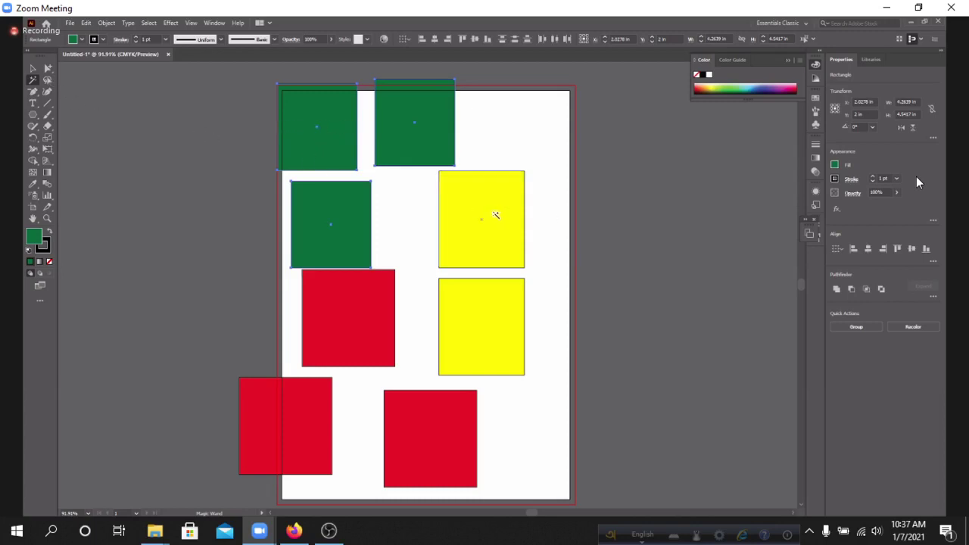
{"action": "left_click", "coordinate": [496, 215]}
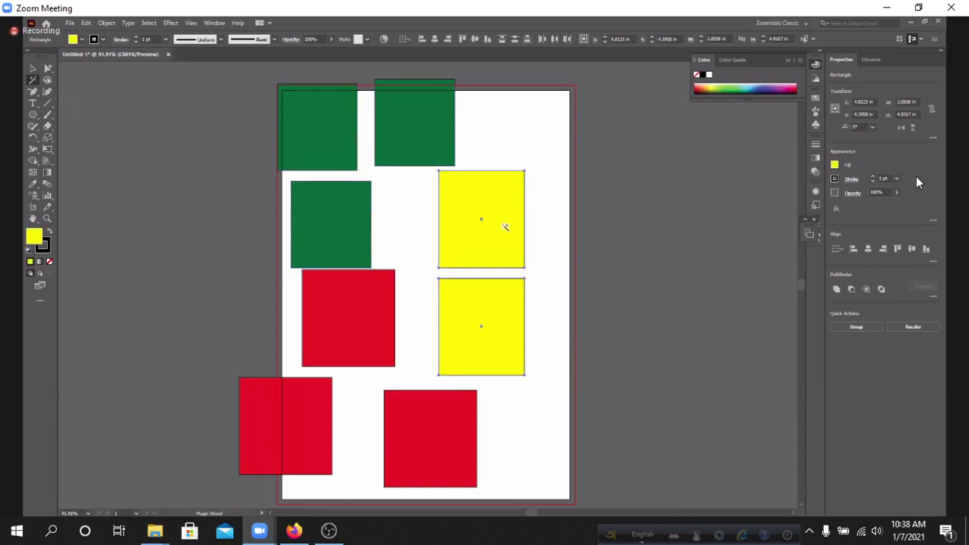
{"action": "left_click", "coordinate": [354, 313]}
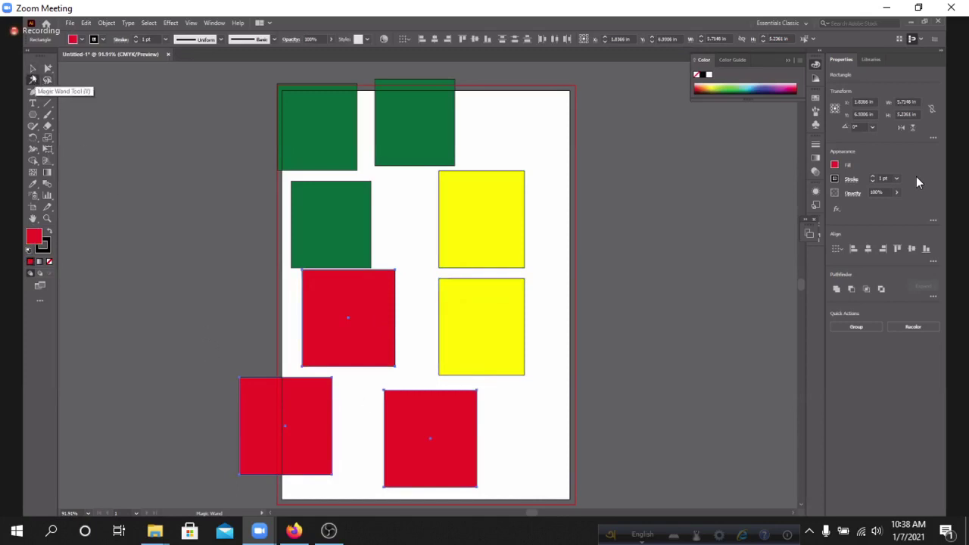
- Start a lasso over the top squares, then reposition the two top green squares
{"action": "left_click", "coordinate": [32, 69]}
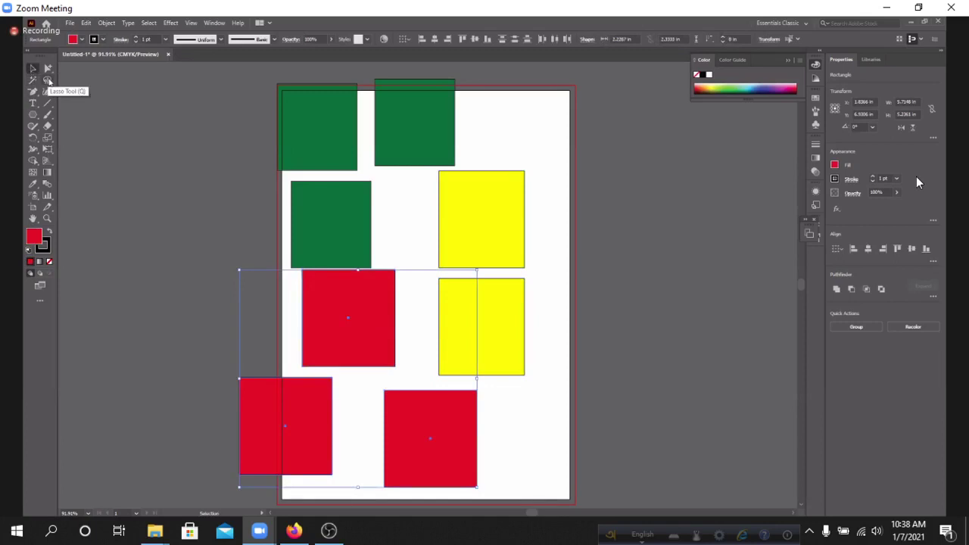
{"action": "left_click", "coordinate": [47, 80]}
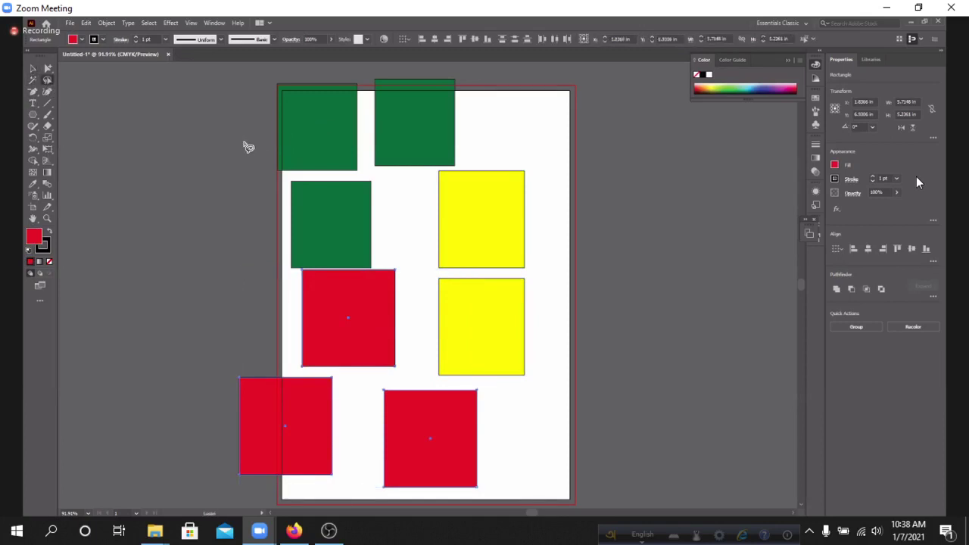
{"action": "left_click_drag", "start_coordinate": [225, 148], "coordinate": [255, 137]}
{"action": "left_click_drag", "start_coordinate": [318, 144], "coordinate": [435, 135]}
{"action": "mouse_move", "coordinate": [478, 213]}
{"action": "left_mouse_down"}
{"action": "mouse_move", "coordinate": [401, 259]}
{"action": "mouse_move", "coordinate": [384, 284]}
{"action": "left_mouse_up"}
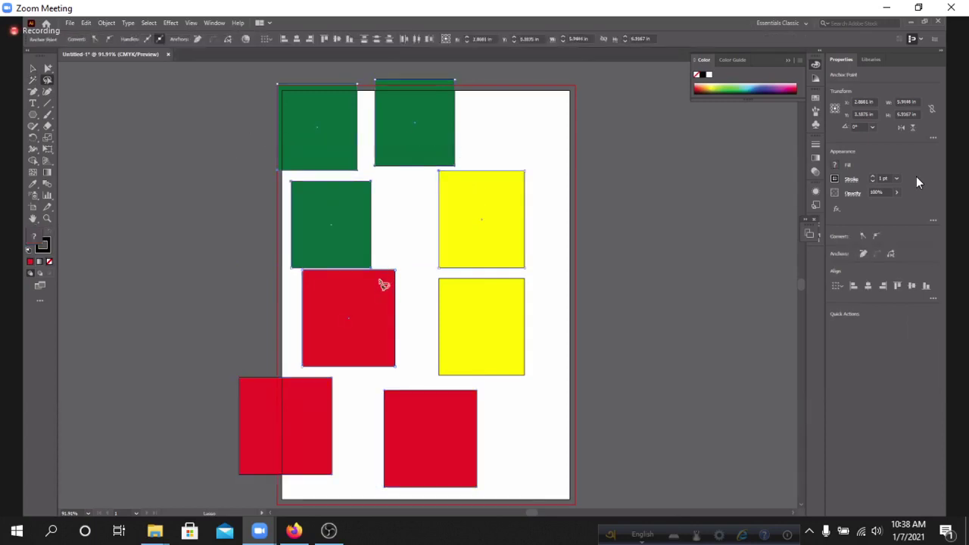
{"action": "left_click", "coordinate": [32, 69]}
{"action": "mouse_move", "coordinate": [340, 159]}
{"action": "left_mouse_down"}
{"action": "mouse_move", "coordinate": [434, 158]}
{"action": "mouse_move", "coordinate": [328, 156]}
{"action": "mouse_move", "coordinate": [357, 156]}
{"action": "left_mouse_up"}
{"action": "mouse_move", "coordinate": [401, 156]}
{"action": "left_mouse_down"}
{"action": "mouse_move", "coordinate": [415, 156]}
{"action": "mouse_move", "coordinate": [412, 136]}
{"action": "left_mouse_up"}
{"action": "left_click", "coordinate": [113, 133]}
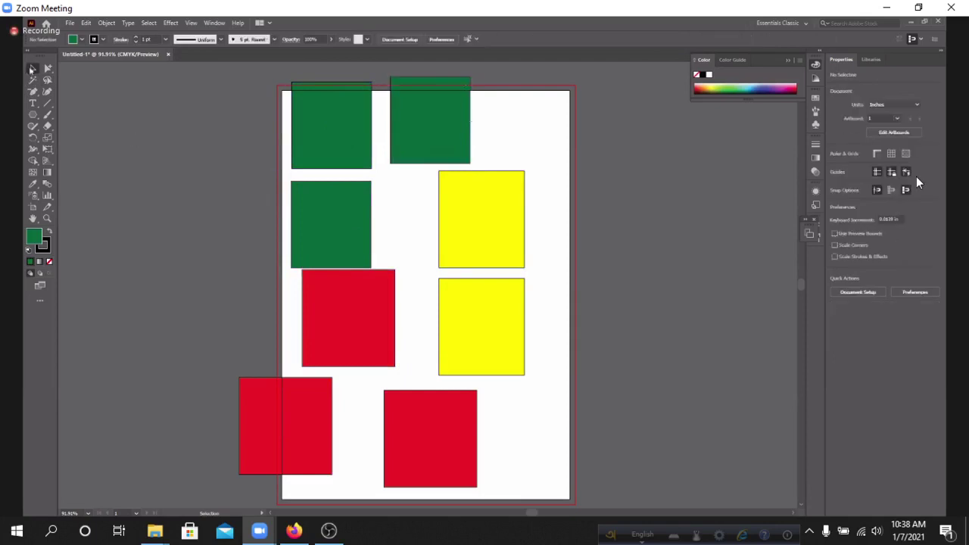
- Lasso-select the anchors of the five upper squares
{"action": "left_click", "coordinate": [47, 79]}
{"action": "left_click_drag", "start_coordinate": [249, 142], "coordinate": [421, 133]}
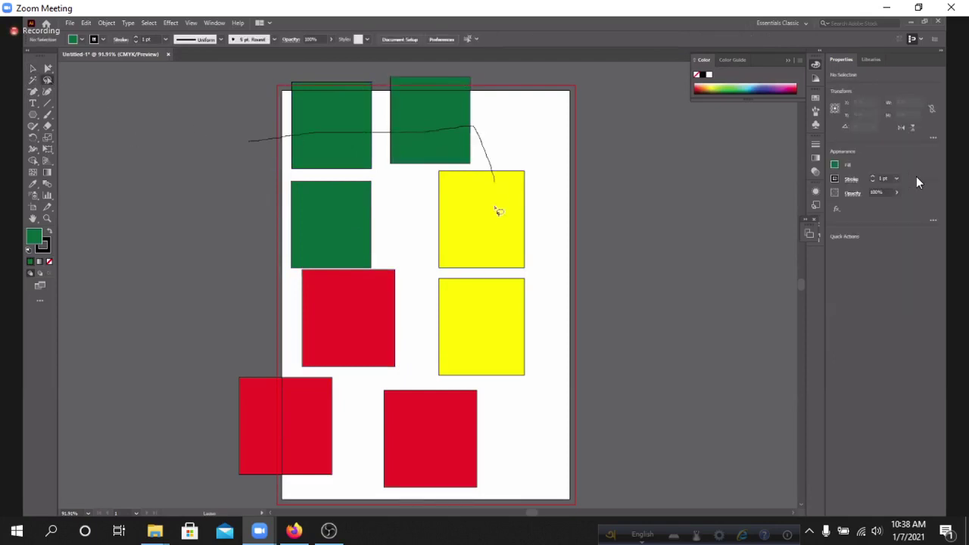
{"action": "left_click_drag", "start_coordinate": [498, 211], "coordinate": [386, 302]}
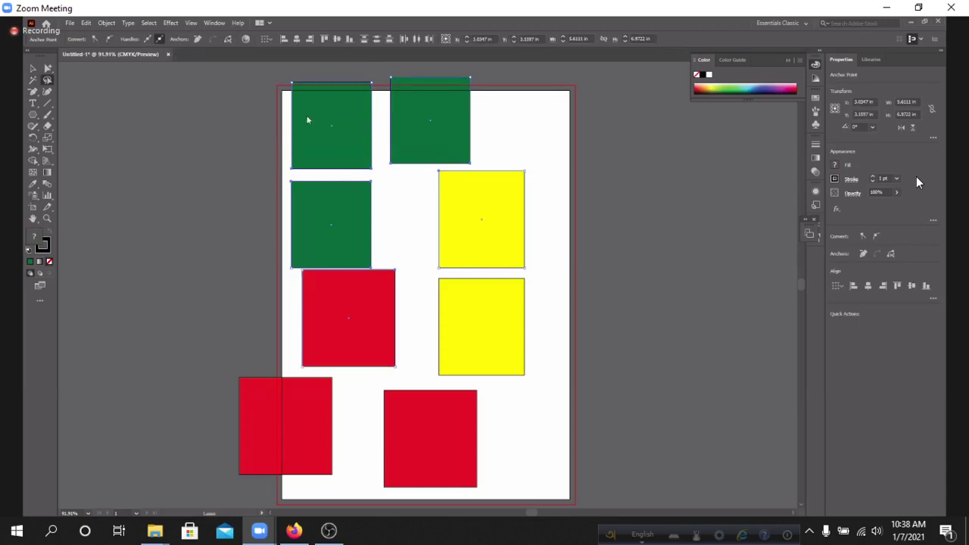
{"action": "right_click", "coordinate": [307, 120]}
{"action": "left_click", "coordinate": [348, 127]}
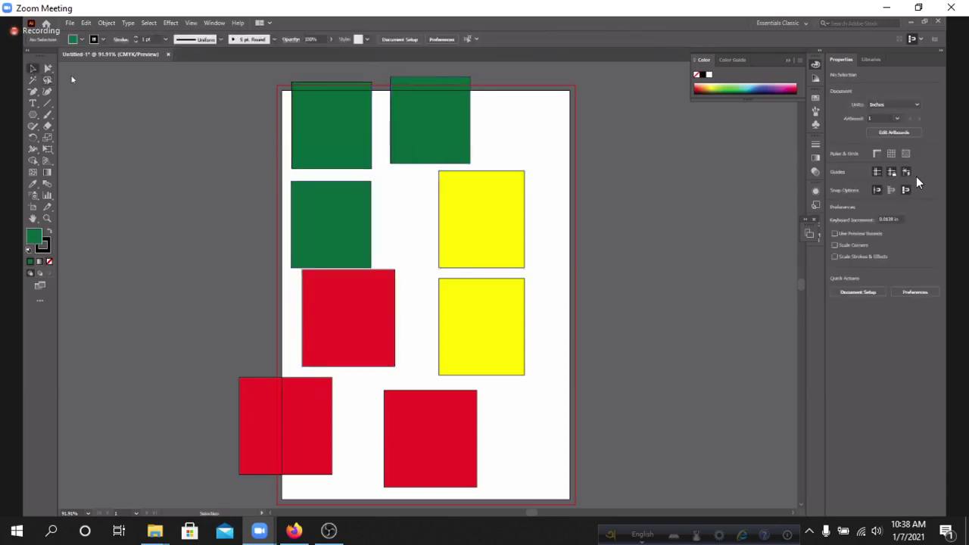
{"action": "right_click", "coordinate": [348, 128]}
{"action": "left_click", "coordinate": [253, 134]}
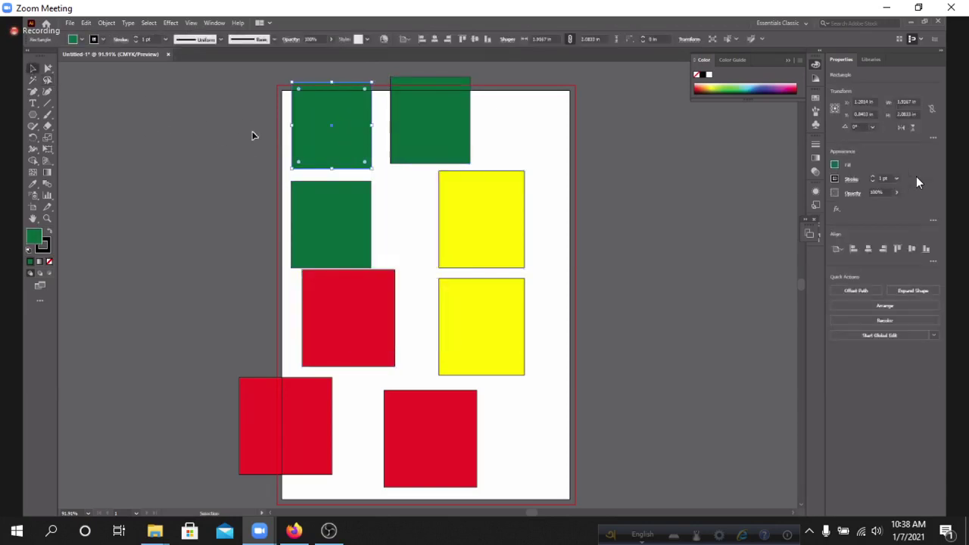
{"action": "right_click", "coordinate": [352, 130]}
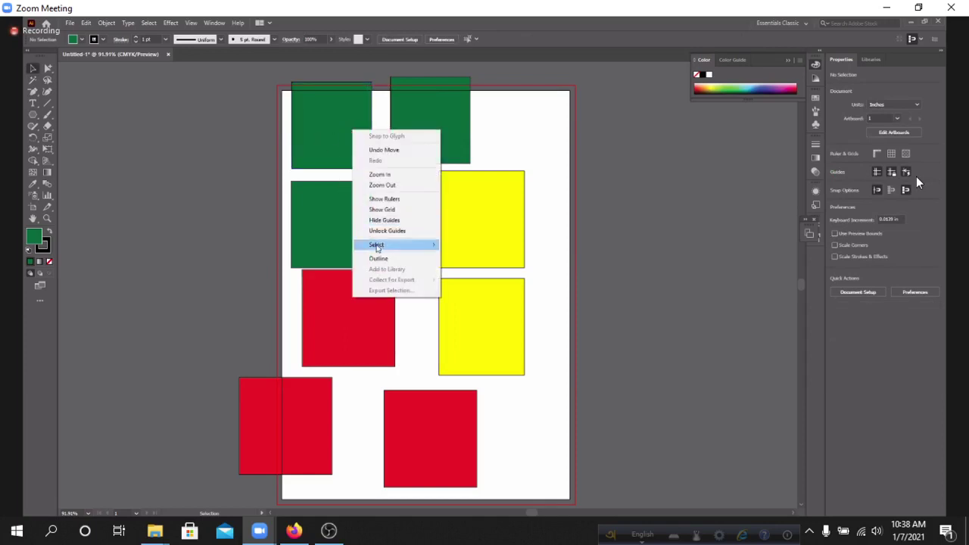
{"action": "left_click", "coordinate": [241, 222]}
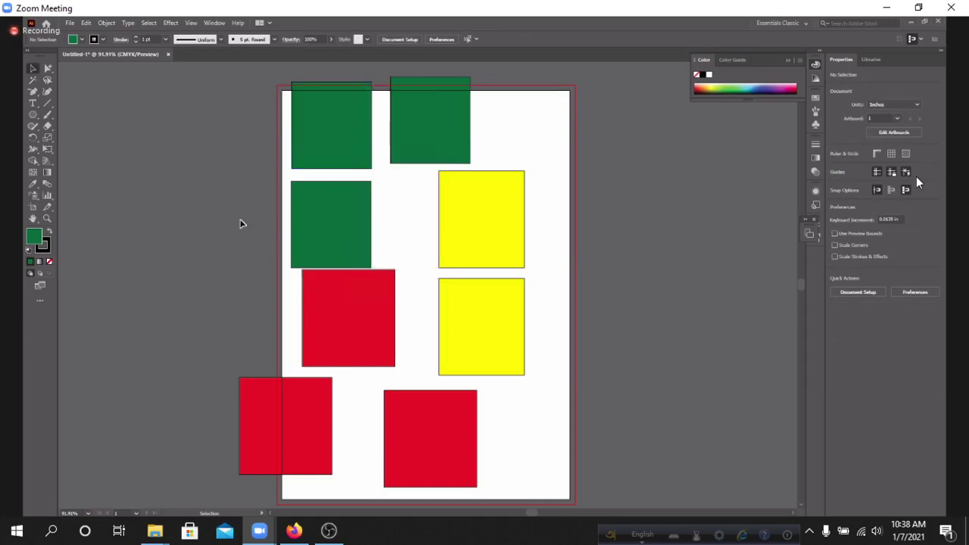
{"action": "left_click", "coordinate": [53, 83]}
{"action": "mouse_move", "coordinate": [229, 127]}
{"action": "left_mouse_down"}
{"action": "mouse_move", "coordinate": [474, 128]}
{"action": "mouse_move", "coordinate": [486, 223]}
{"action": "mouse_move", "coordinate": [389, 272]}
{"action": "mouse_move", "coordinate": [374, 294]}
{"action": "left_mouse_up"}
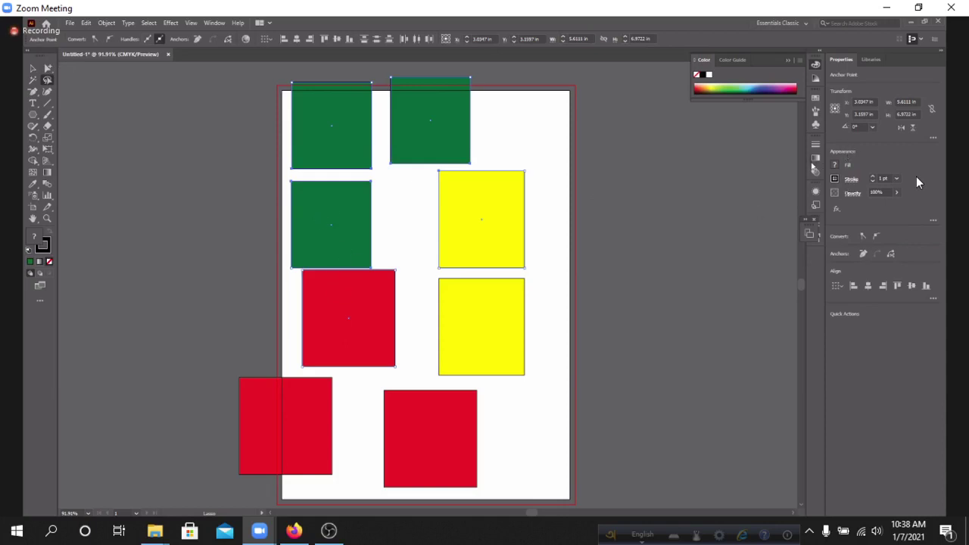
- Try red, teal, brown and dark green fills, settling on bright green for all five
{"action": "left_click", "coordinate": [836, 165]}
{"action": "left_click", "coordinate": [758, 203]}
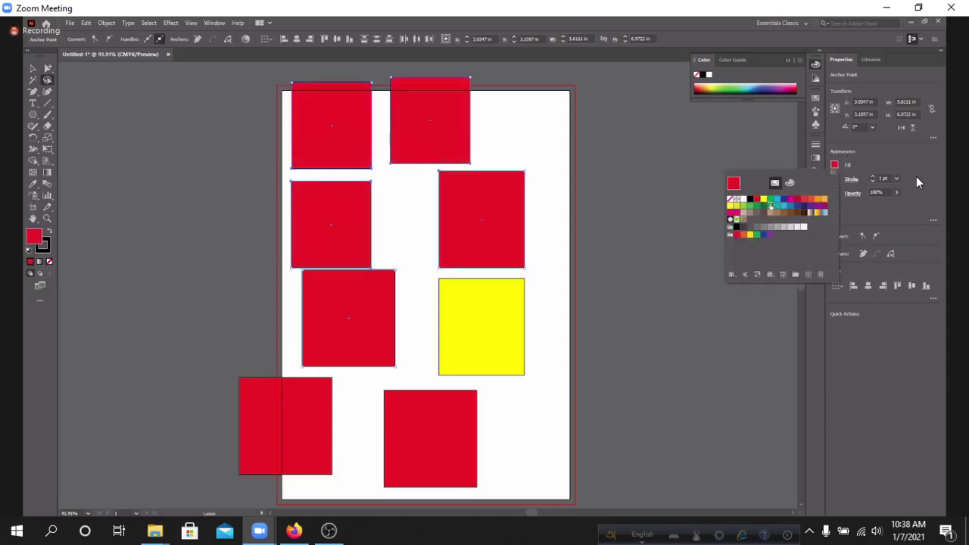
{"action": "left_click", "coordinate": [779, 206]}
{"action": "left_click", "coordinate": [776, 214]}
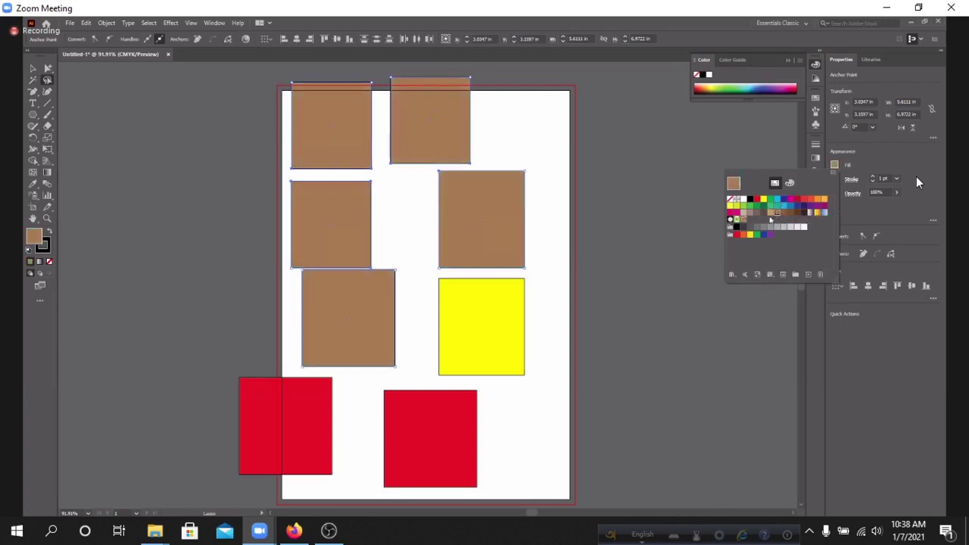
{"action": "left_click", "coordinate": [748, 213]}
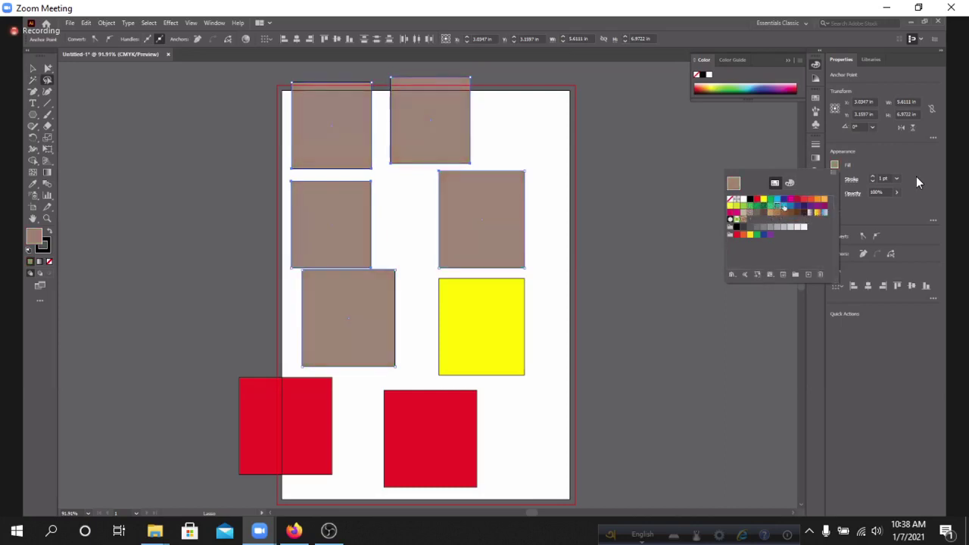
{"action": "left_click", "coordinate": [764, 203]}
{"action": "left_click", "coordinate": [758, 206]}
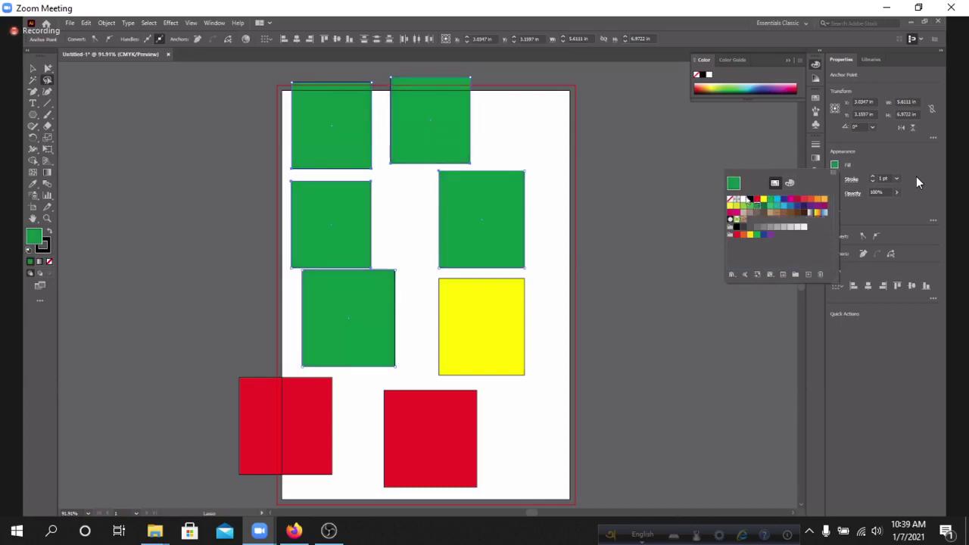
{"action": "key", "text": "Escape"}
{"action": "left_click", "coordinate": [91, 113]}
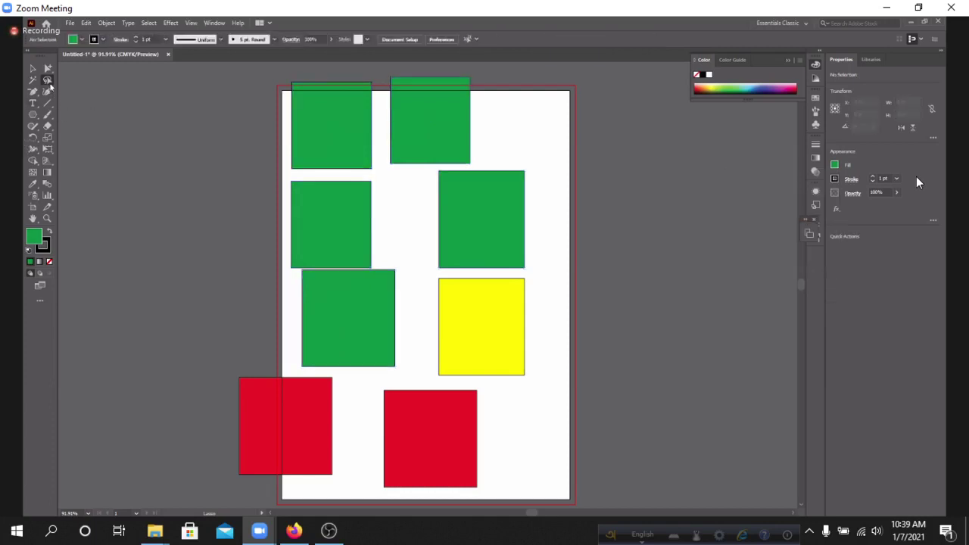
- Lasso across the top-left green rectangle, then nudge the middle-left green square up and left
{"action": "left_click", "coordinate": [47, 80]}
{"action": "mouse_move", "coordinate": [236, 124]}
{"action": "left_mouse_down"}
{"action": "mouse_move", "coordinate": [380, 133]}
{"action": "mouse_move", "coordinate": [465, 122]}
{"action": "mouse_move", "coordinate": [506, 207]}
{"action": "mouse_move", "coordinate": [419, 265]}
{"action": "mouse_move", "coordinate": [382, 304]}
{"action": "left_mouse_up"}
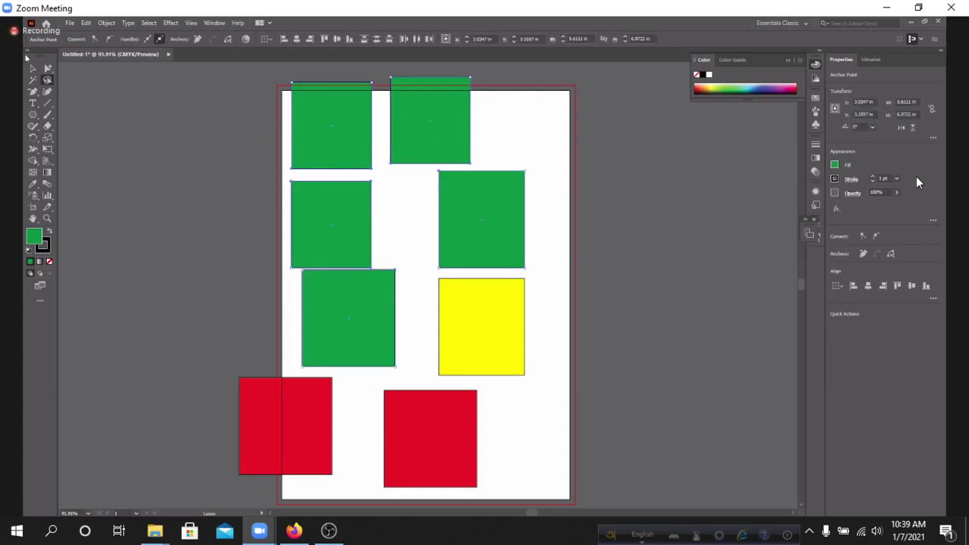
{"action": "left_click", "coordinate": [33, 68]}
{"action": "left_click", "coordinate": [322, 141]}
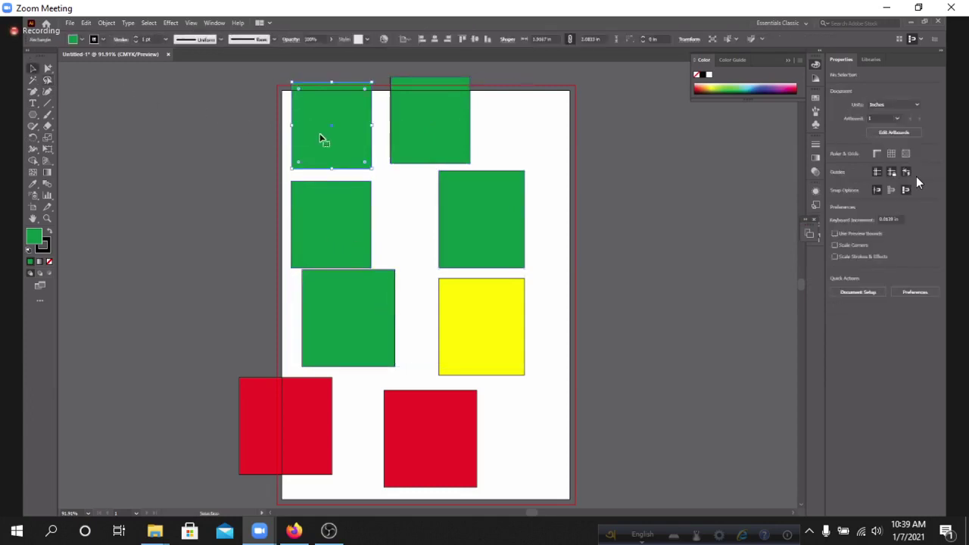
{"action": "left_click", "coordinate": [356, 210]}
{"action": "left_click_drag", "start_coordinate": [357, 210], "coordinate": [335, 198]}
{"action": "left_click", "coordinate": [327, 144]}
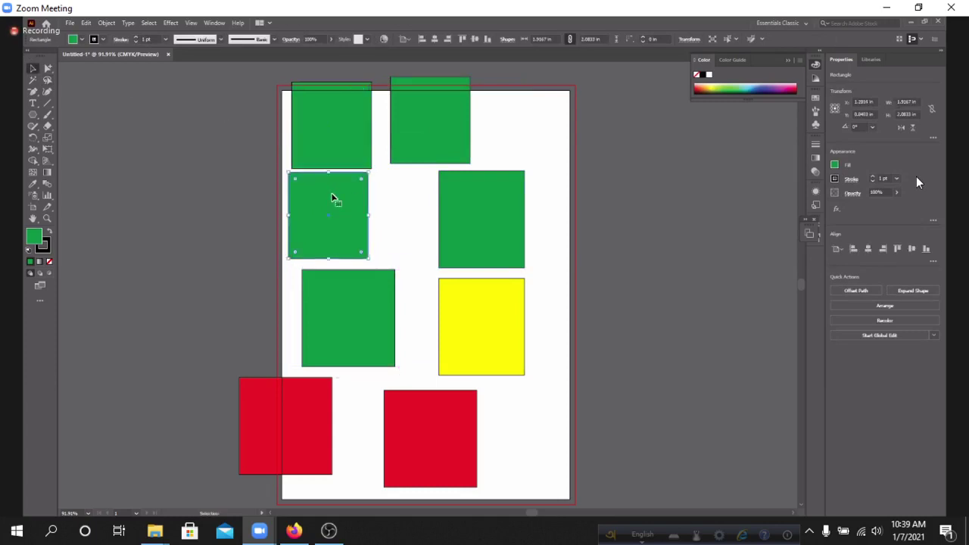
- Move the middle-left green square off the artboard onto the right pasteboard
{"action": "left_click", "coordinate": [47, 79]}
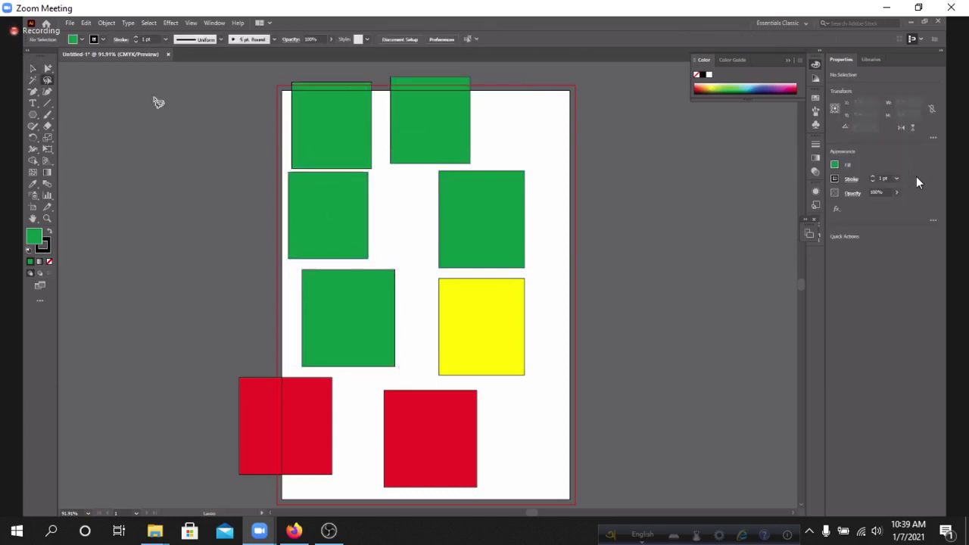
{"action": "mouse_move", "coordinate": [202, 109]}
{"action": "left_mouse_down"}
{"action": "mouse_move", "coordinate": [469, 151]}
{"action": "mouse_move", "coordinate": [476, 203]}
{"action": "mouse_move", "coordinate": [399, 271]}
{"action": "mouse_move", "coordinate": [405, 299]}
{"action": "left_mouse_up"}
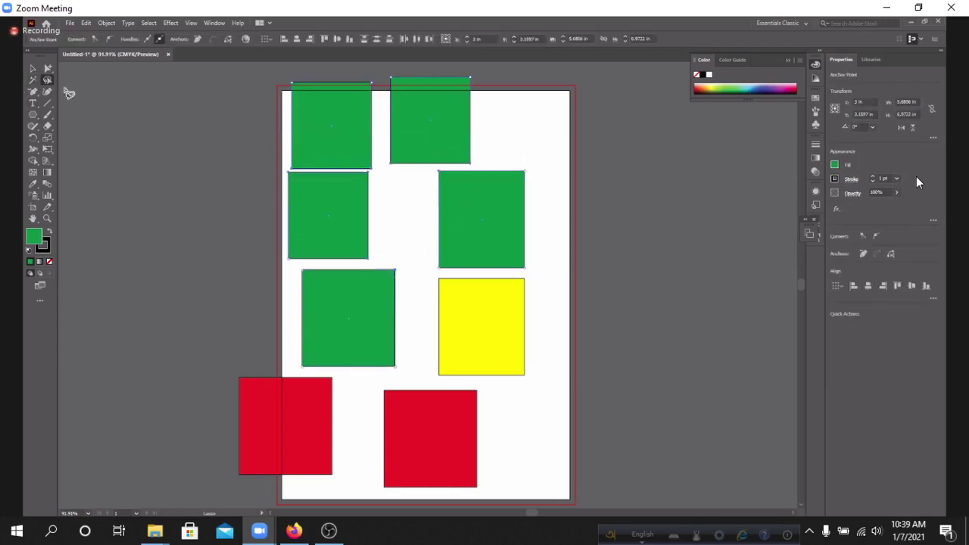
{"action": "left_click", "coordinate": [87, 103]}
{"action": "mouse_move", "coordinate": [261, 116]}
{"action": "left_mouse_down"}
{"action": "mouse_move", "coordinate": [391, 139]}
{"action": "mouse_move", "coordinate": [494, 200]}
{"action": "mouse_move", "coordinate": [510, 261]}
{"action": "mouse_move", "coordinate": [496, 312]}
{"action": "left_mouse_up"}
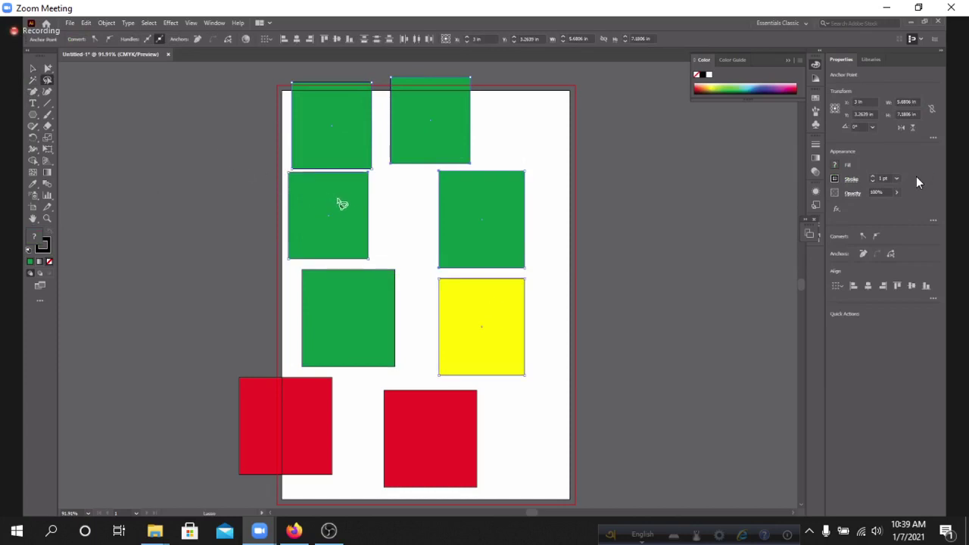
{"action": "key", "text": "v"}
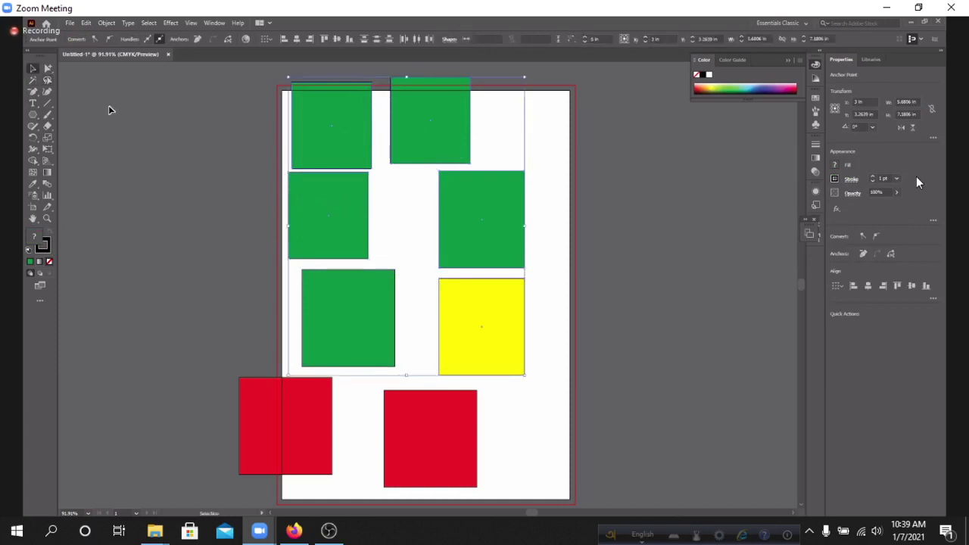
{"action": "left_click", "coordinate": [391, 214]}
{"action": "left_click_drag", "start_coordinate": [339, 206], "coordinate": [762, 259]}
- Lasso-select the three top green squares
{"action": "key", "text": "q"}
{"action": "mouse_move", "coordinate": [217, 104]}
{"action": "left_mouse_down"}
{"action": "mouse_move", "coordinate": [547, 165]}
{"action": "mouse_move", "coordinate": [504, 269]}
{"action": "mouse_move", "coordinate": [515, 279]}
{"action": "left_mouse_up"}
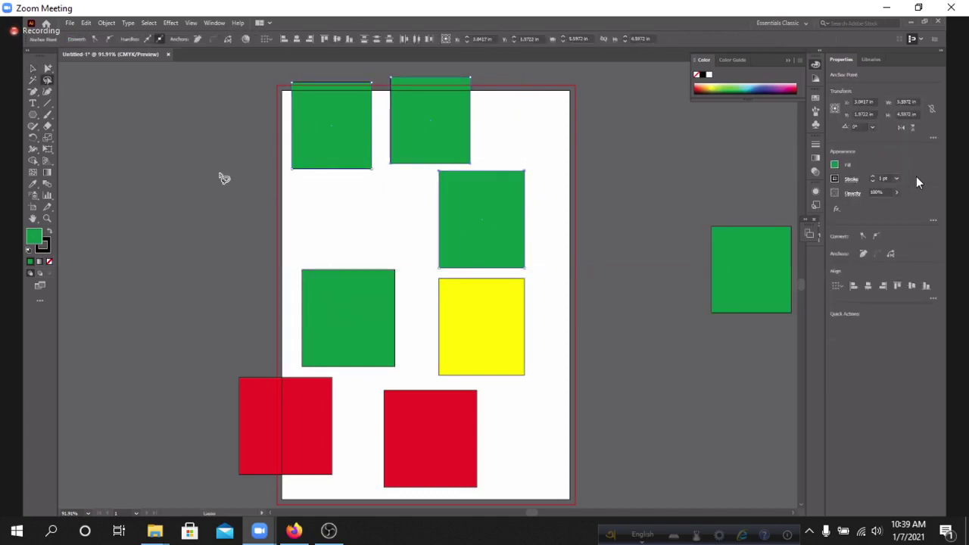
{"action": "mouse_move", "coordinate": [186, 151]}
{"action": "left_mouse_down"}
{"action": "mouse_move", "coordinate": [391, 137]}
{"action": "mouse_move", "coordinate": [504, 238]}
{"action": "mouse_move", "coordinate": [513, 305]}
{"action": "mouse_move", "coordinate": [371, 242]}
{"action": "left_mouse_up"}
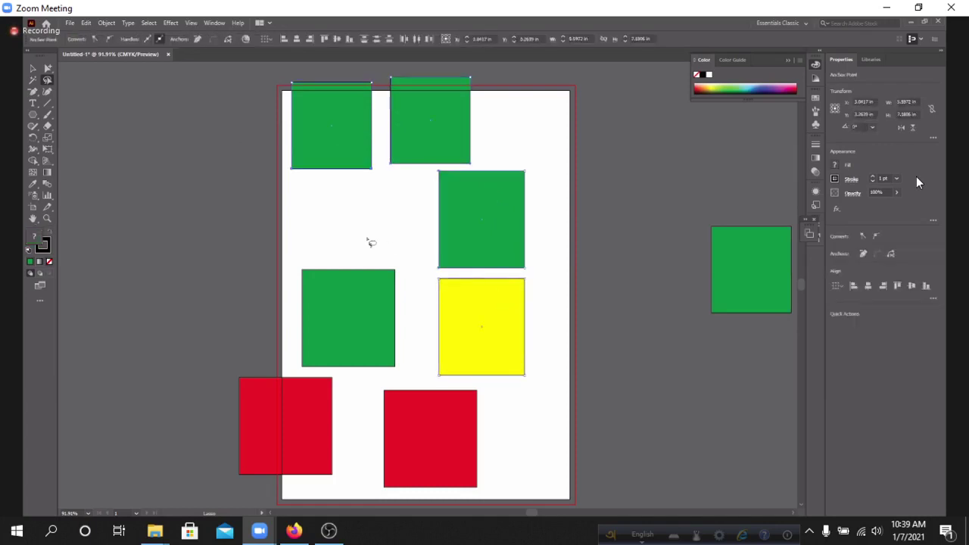
{"action": "left_click", "coordinate": [229, 191]}
{"action": "mouse_move", "coordinate": [273, 139]}
{"action": "left_mouse_down"}
{"action": "mouse_move", "coordinate": [446, 146]}
{"action": "mouse_move", "coordinate": [486, 265]}
{"action": "mouse_move", "coordinate": [446, 288]}
{"action": "mouse_move", "coordinate": [424, 269]}
{"action": "left_mouse_up"}
{"action": "left_click", "coordinate": [47, 79]}
{"action": "mouse_move", "coordinate": [228, 98]}
{"action": "left_mouse_down"}
{"action": "mouse_move", "coordinate": [409, 137]}
{"action": "mouse_move", "coordinate": [519, 249]}
{"action": "mouse_move", "coordinate": [389, 159]}
{"action": "left_mouse_up"}
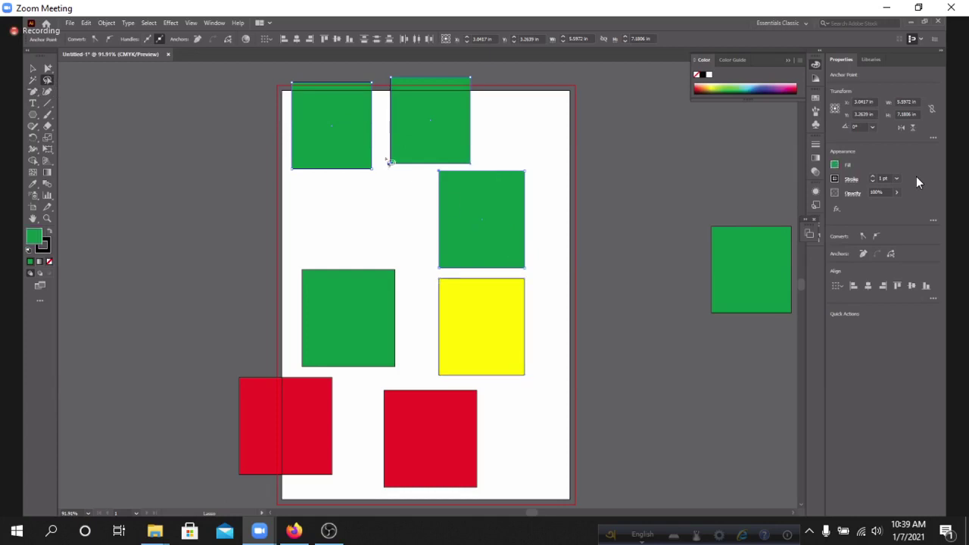
- Fill the three selected top squares with teal
{"action": "left_click", "coordinate": [834, 167]}
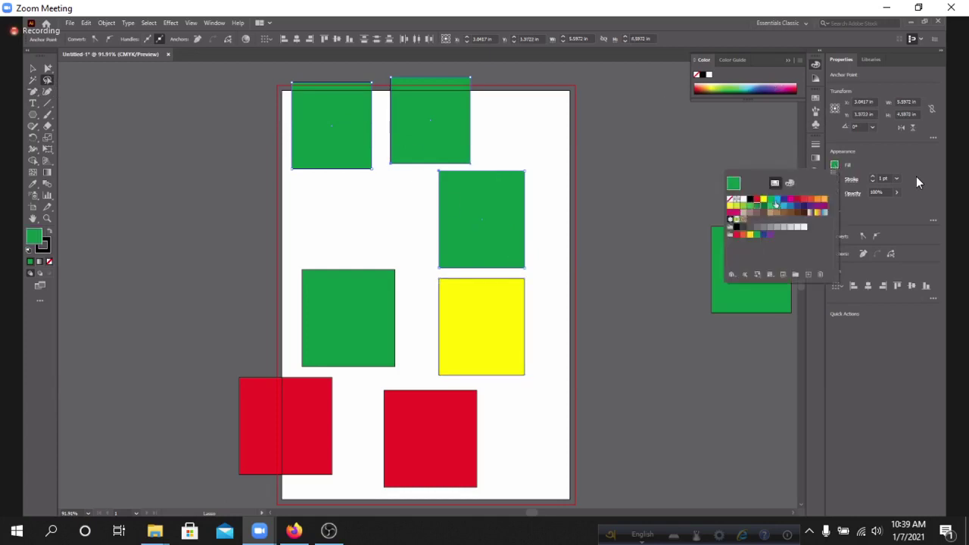
{"action": "left_click", "coordinate": [784, 200]}
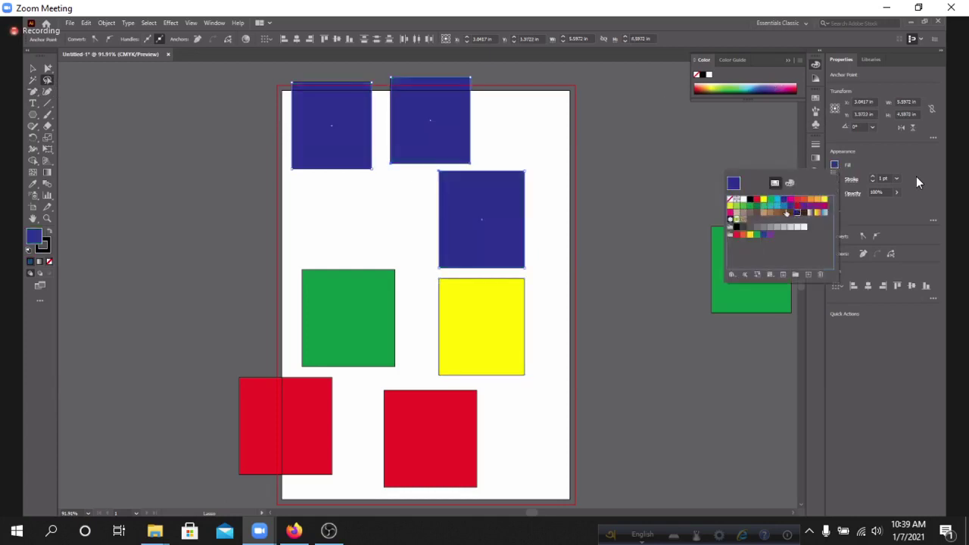
{"action": "left_click", "coordinate": [778, 203]}
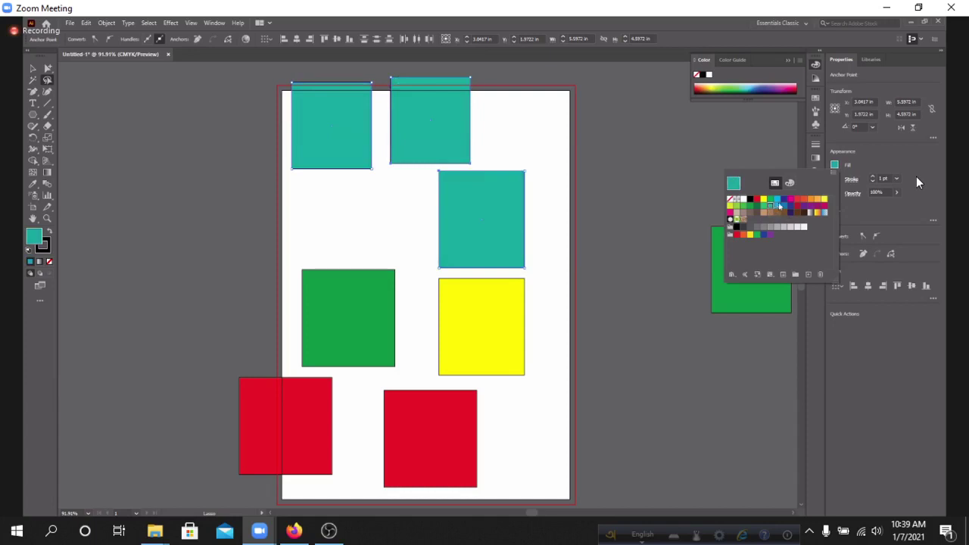
{"action": "left_click", "coordinate": [47, 79]}
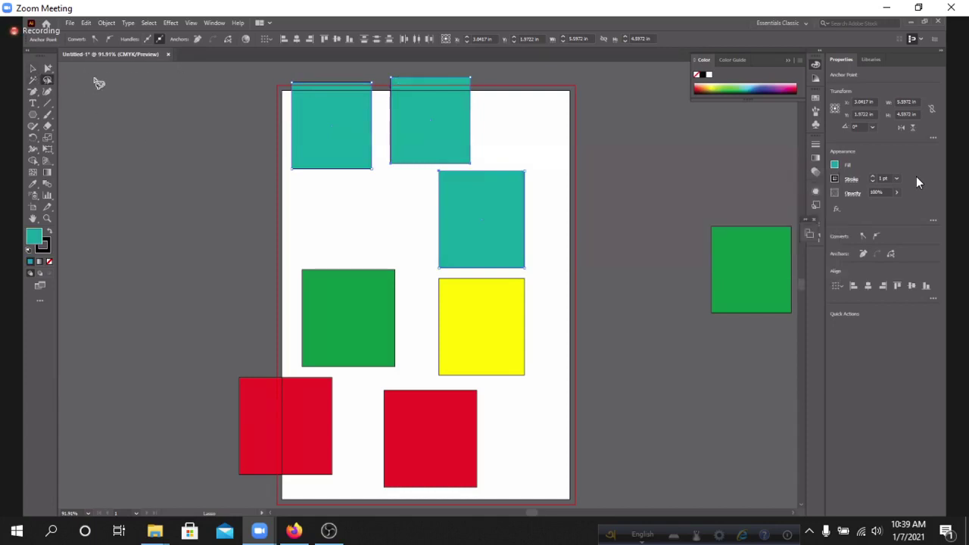
- Group the teal squares, move them slightly down and right, then ungroup them
{"action": "right_click", "coordinate": [315, 138]}
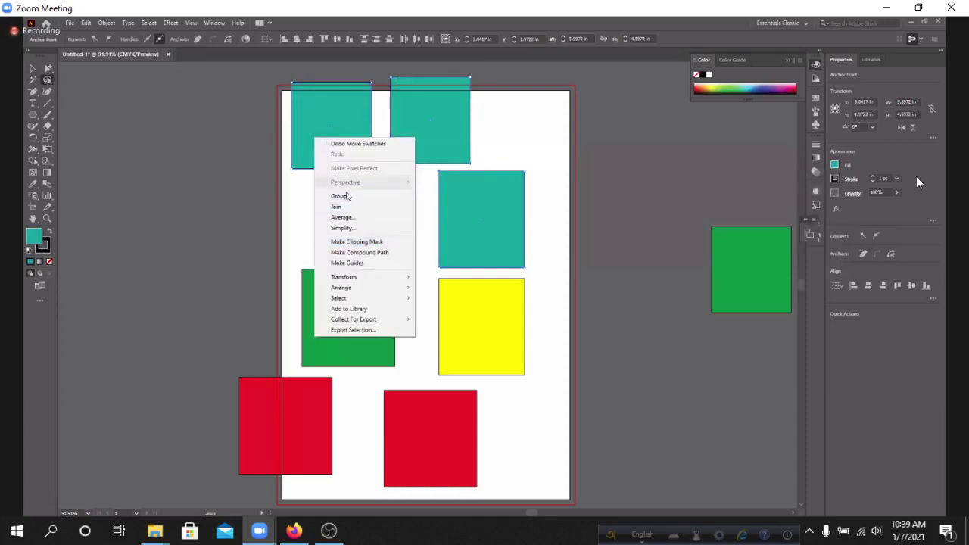
{"action": "left_click", "coordinate": [353, 197]}
{"action": "left_click", "coordinate": [33, 68]}
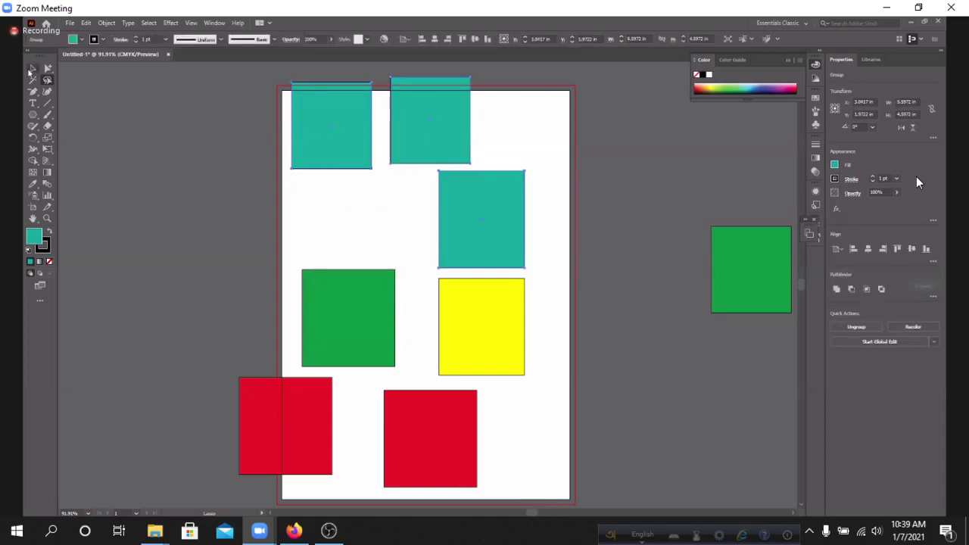
{"action": "left_click", "coordinate": [188, 106]}
{"action": "left_click_drag", "start_coordinate": [353, 128], "coordinate": [429, 147]}
{"action": "right_click", "coordinate": [428, 147]}
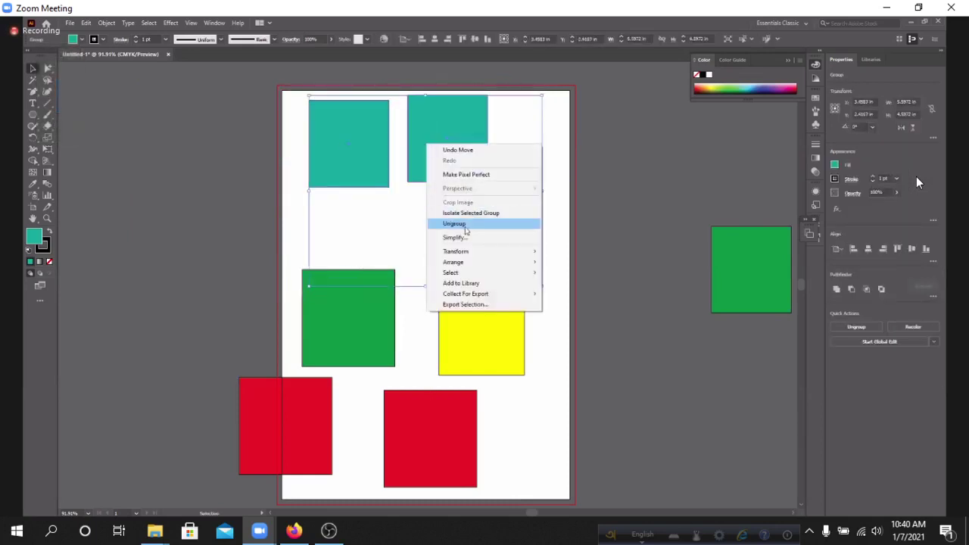
{"action": "left_click", "coordinate": [455, 224]}
{"action": "left_click", "coordinate": [206, 148]}
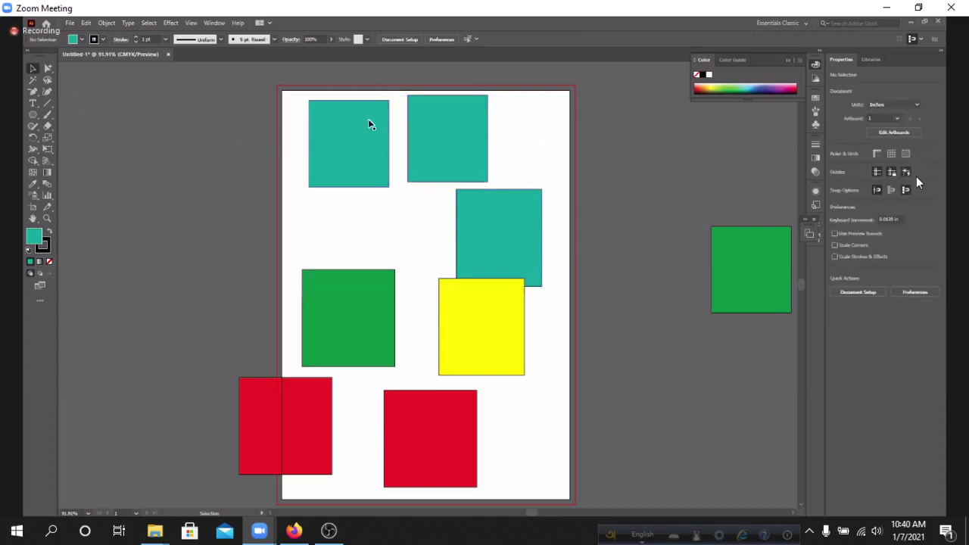
- Draw a teal star with extra points left of the artboard
{"action": "right_click", "coordinate": [32, 115]}
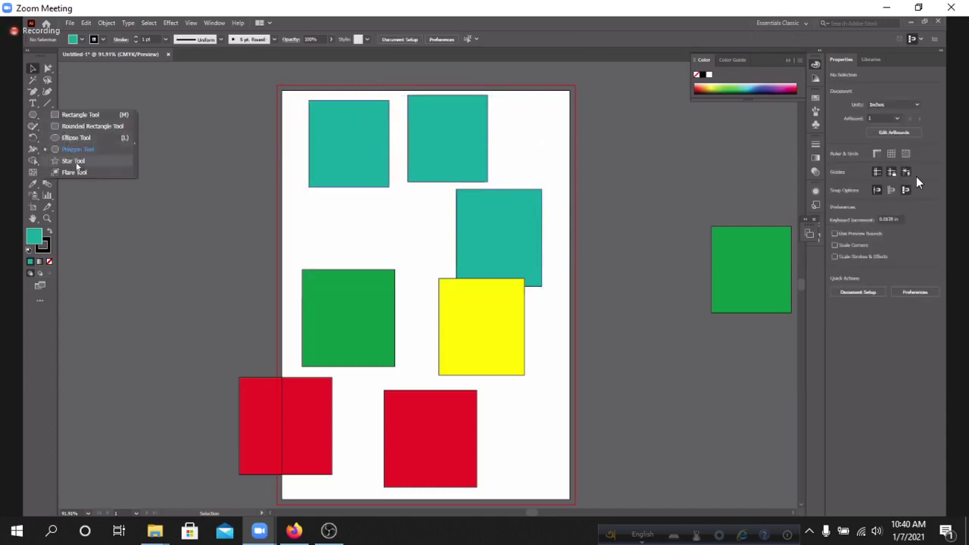
{"action": "left_click", "coordinate": [74, 161]}
{"action": "left_click_drag", "start_coordinate": [149, 154], "coordinate": [181, 187]}
{"action": "key", "text": "Up"}
{"action": "key", "text": "Up"}
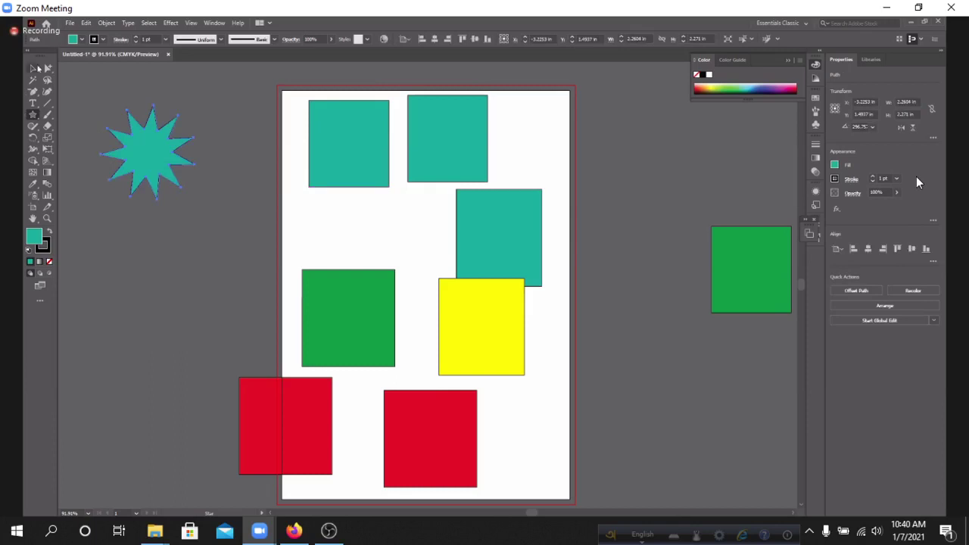
- Select all eight rectangles and delete them
{"action": "left_click", "coordinate": [34, 68]}
{"action": "left_click", "coordinate": [287, 114]}
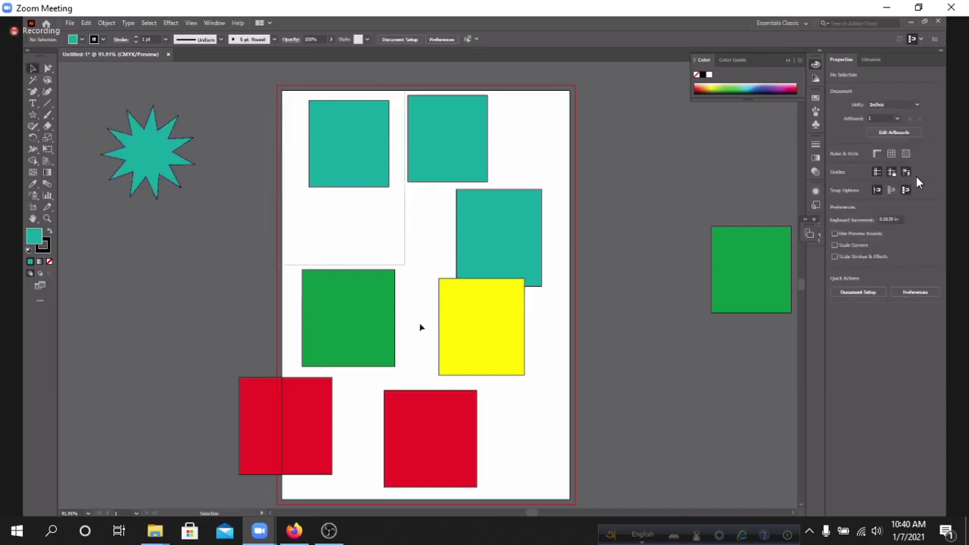
{"action": "left_click_drag", "start_coordinate": [250, 76], "coordinate": [738, 431]}
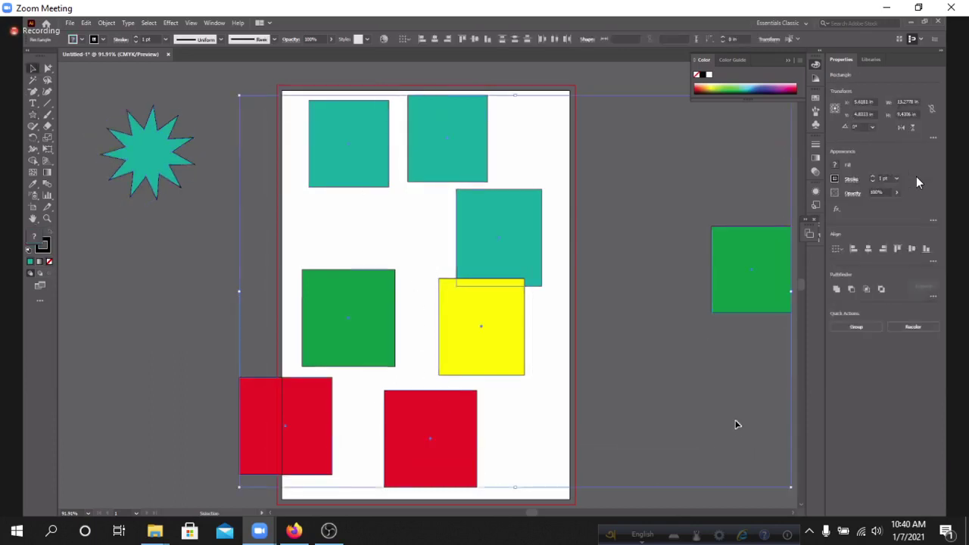
{"action": "key", "text": "Delete"}
- Move the star to the artboard centre, then undo to remove it
{"action": "left_click_drag", "start_coordinate": [143, 162], "coordinate": [428, 229]}
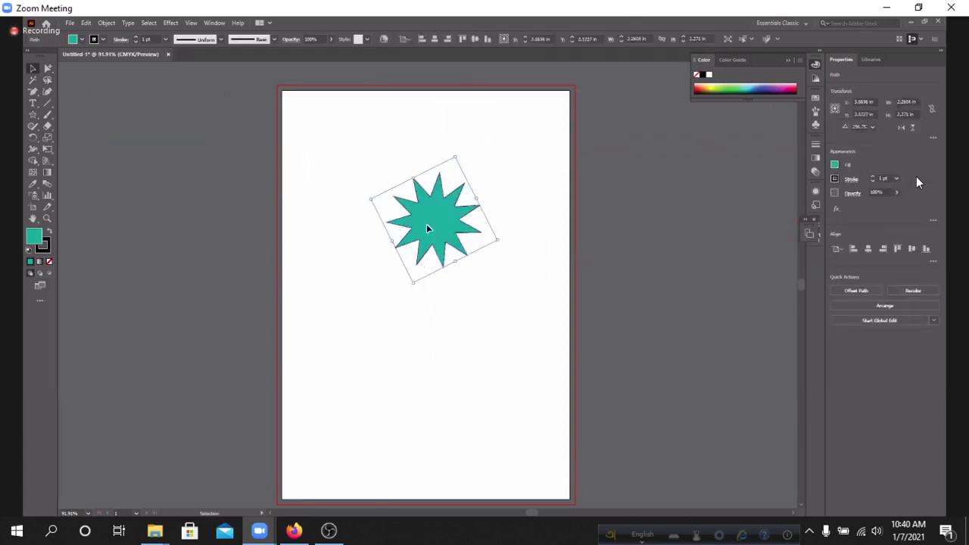
{"action": "key", "text": "XF86AudioLowerVolume"}
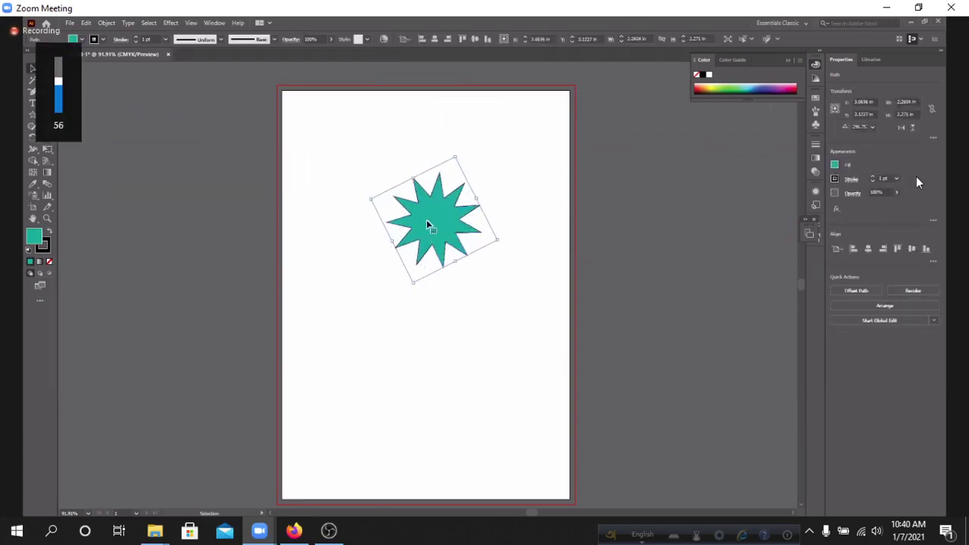
{"action": "key", "text": "XF86AudioLowerVolume"}
{"action": "key", "text": "XF86AudioLowerVolume"}
{"action": "key", "text": "XF86AudioLowerVolume"}
{"action": "key", "text": "XF86AudioLowerVolume"}
{"action": "key", "text": "XF86AudioLowerVolume"}
{"action": "left_click", "coordinate": [450, 184]}
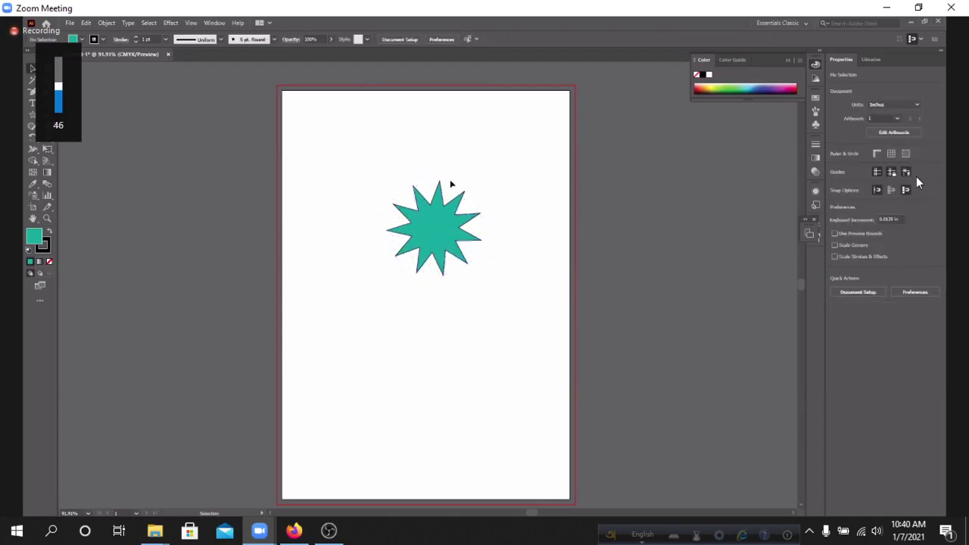
{"action": "left_click", "coordinate": [432, 220]}
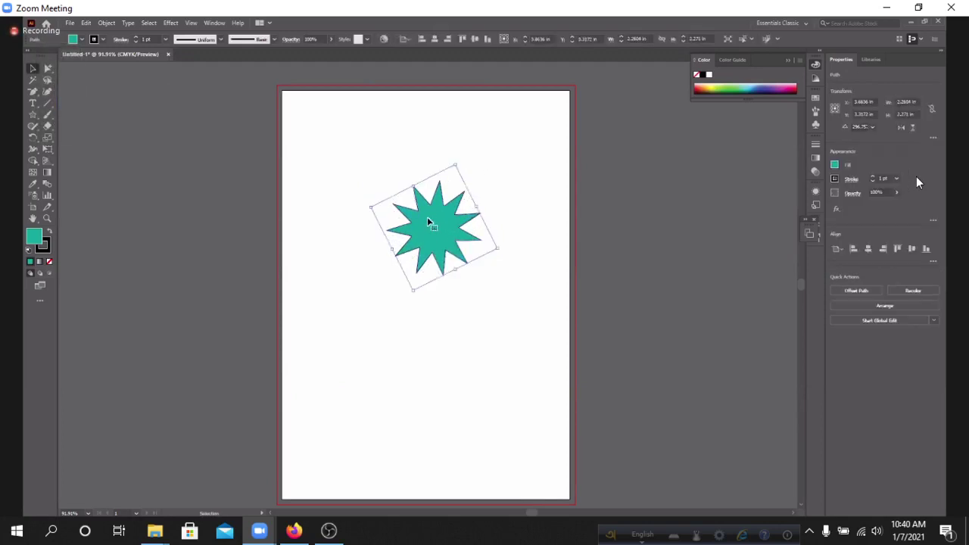
{"action": "scroll", "coordinate": [450, 288], "scroll_direction": "up", "scroll_amount": 2}
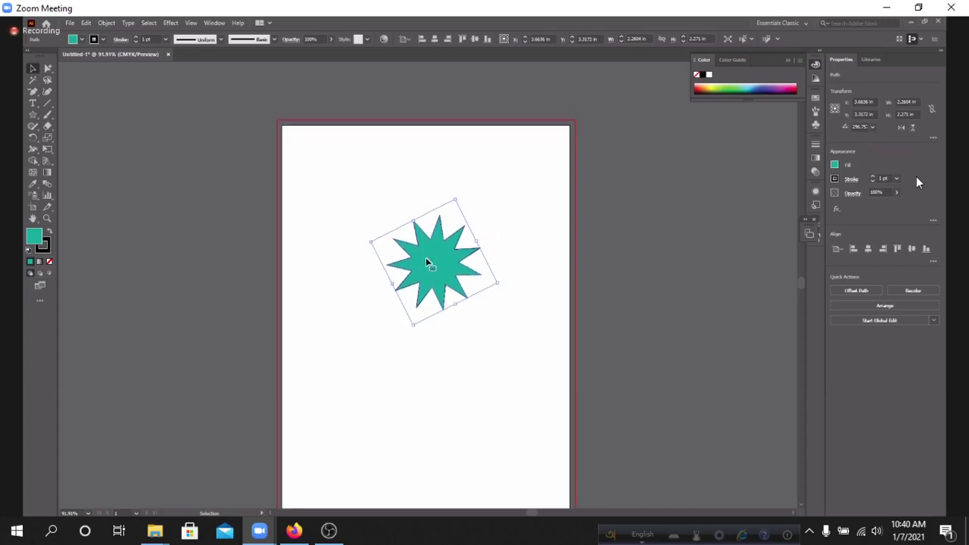
{"action": "left_click", "coordinate": [405, 251]}
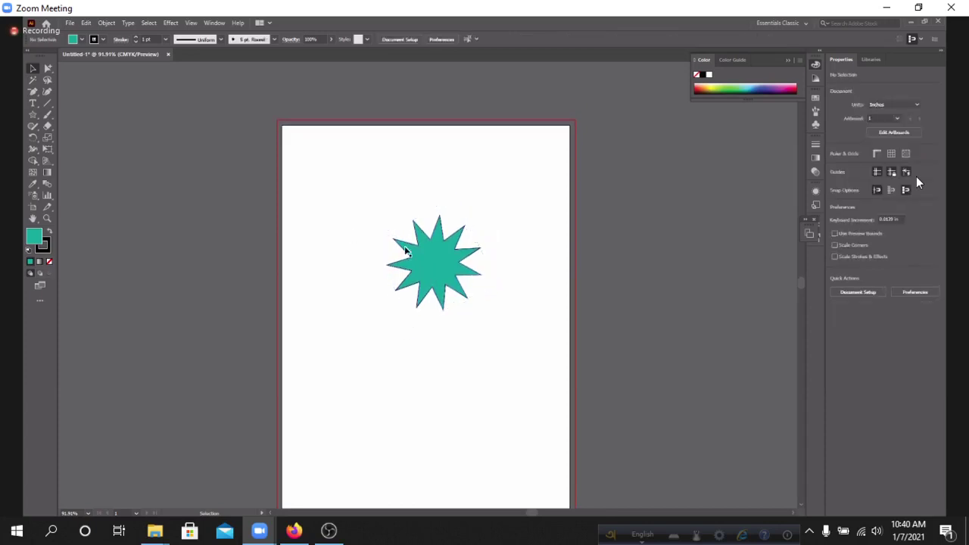
{"action": "key", "text": "ctrl+z"}
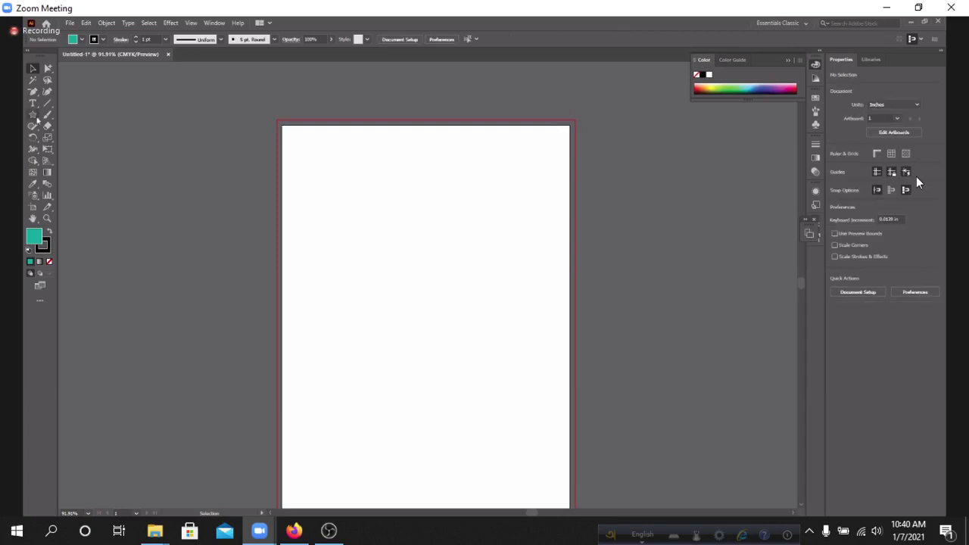
- Draw a nine-sided teal polygon on the artboard
{"action": "left_click_drag", "start_coordinate": [33, 115], "coordinate": [87, 147]}
{"action": "left_click_drag", "start_coordinate": [399, 216], "coordinate": [455, 281]}
{"action": "key", "text": "Up"}
{"action": "key", "text": "Up"}
{"action": "key", "text": "Up"}
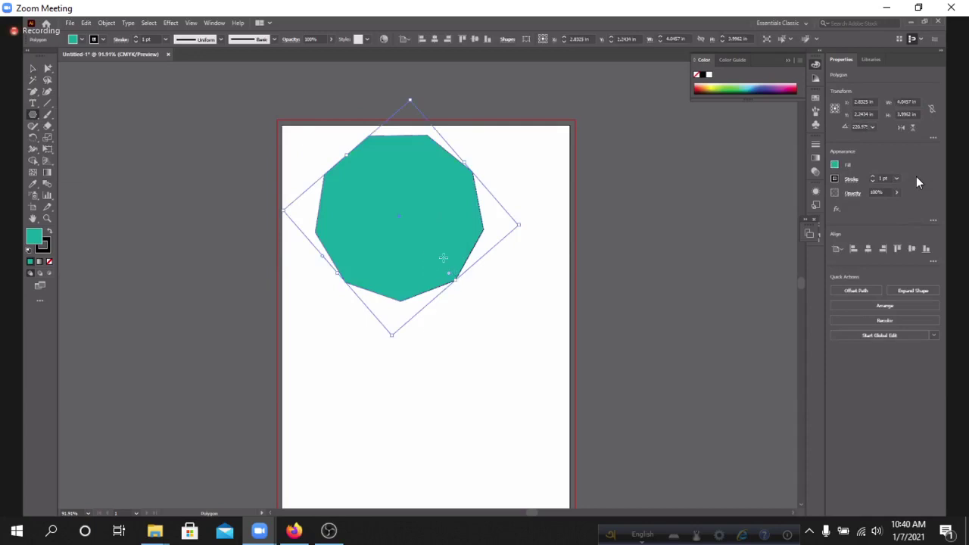
- Delete the polygon, then admit the waiting-room participant into the Zoom meeting
{"action": "key", "text": "Delete"}
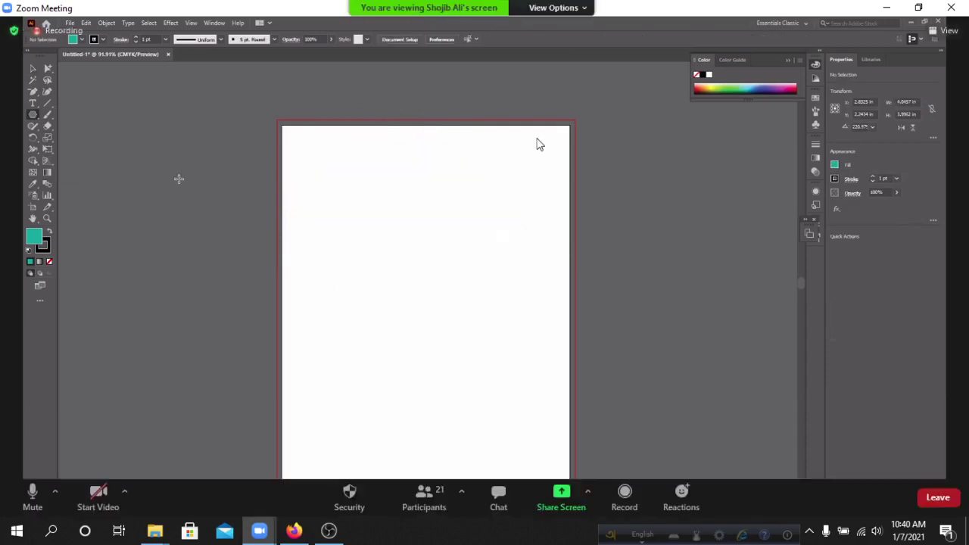
{"action": "left_click", "coordinate": [539, 8]}
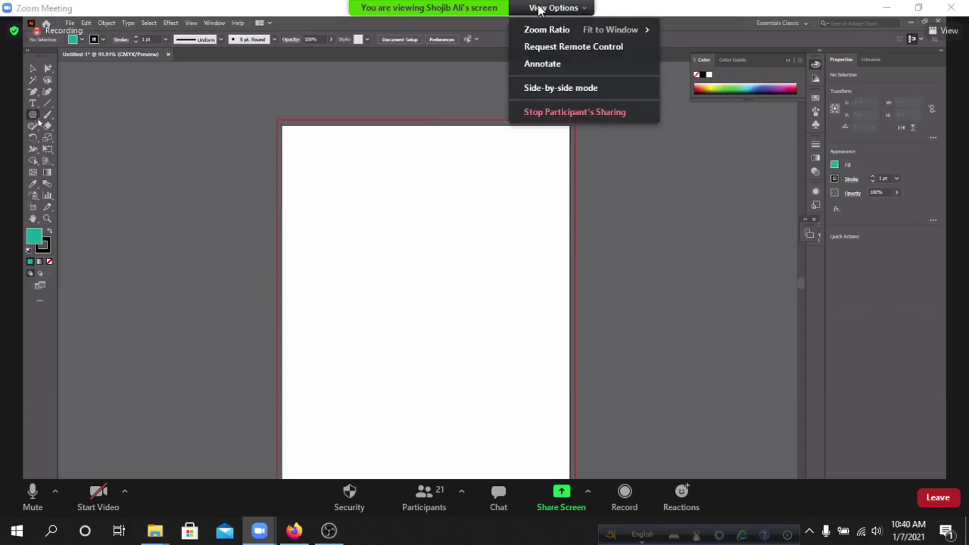
{"action": "left_click", "coordinate": [673, 16]}
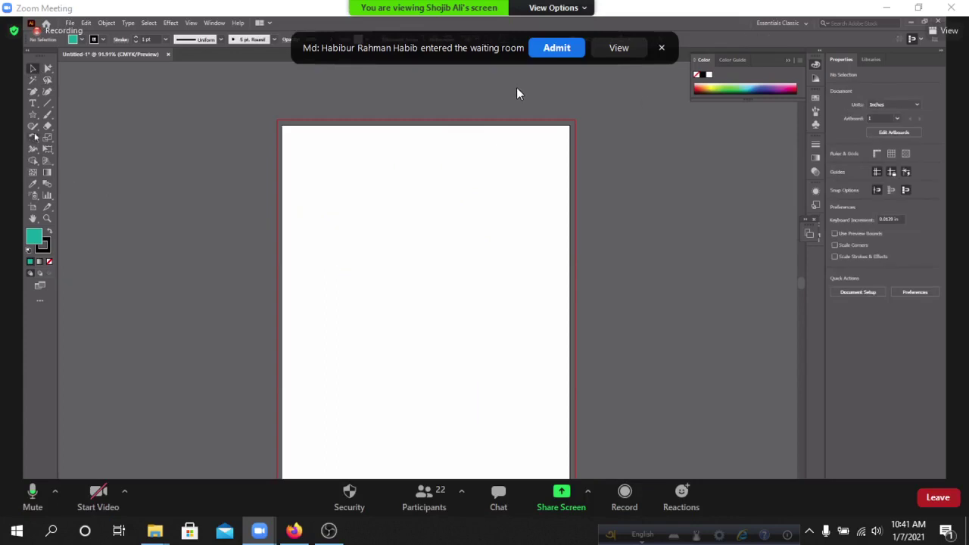
{"action": "left_click", "coordinate": [551, 53]}
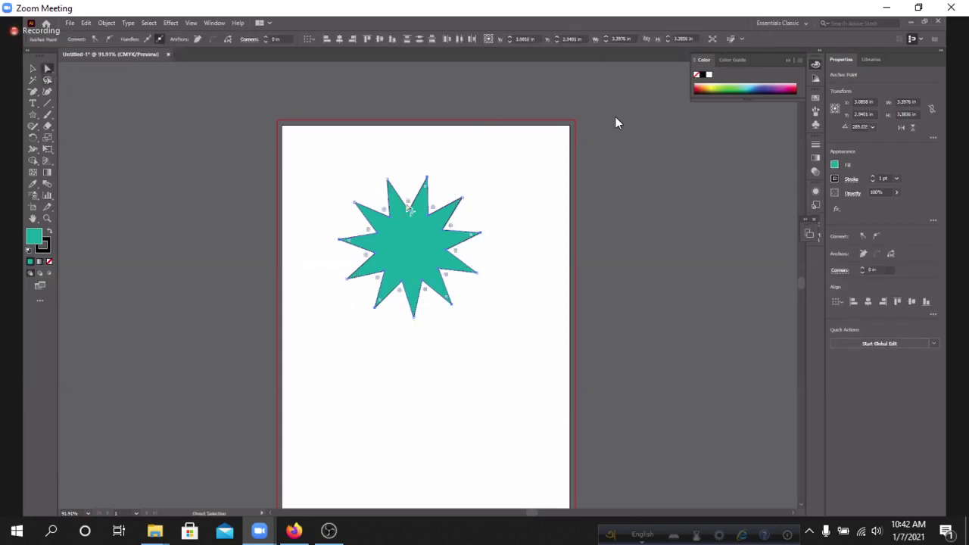
- In Zoom's Participants panel, mute a participant, scroll the list, then close the panel
{"action": "left_click", "coordinate": [421, 500]}
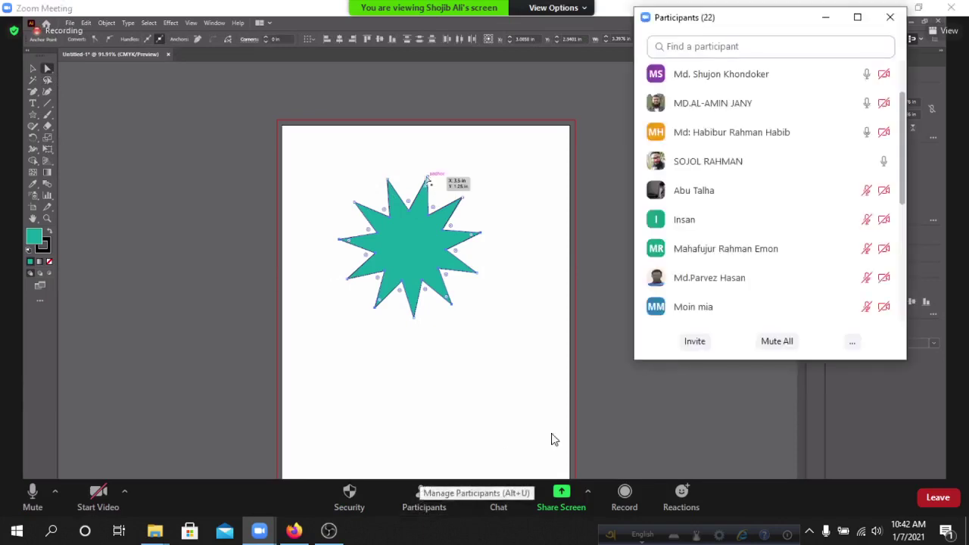
{"action": "scroll", "coordinate": [790, 200], "scroll_direction": "up", "scroll_amount": 3}
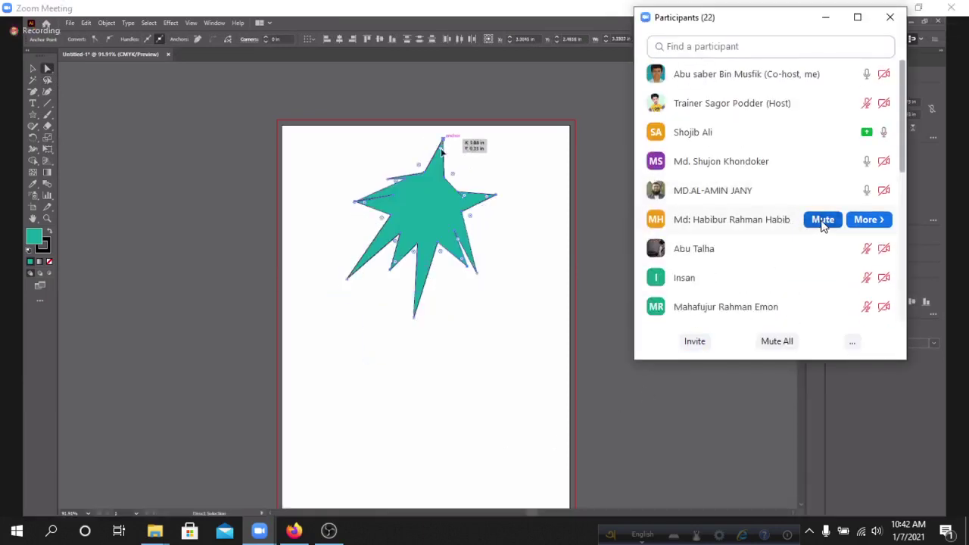
{"action": "left_click", "coordinate": [823, 221]}
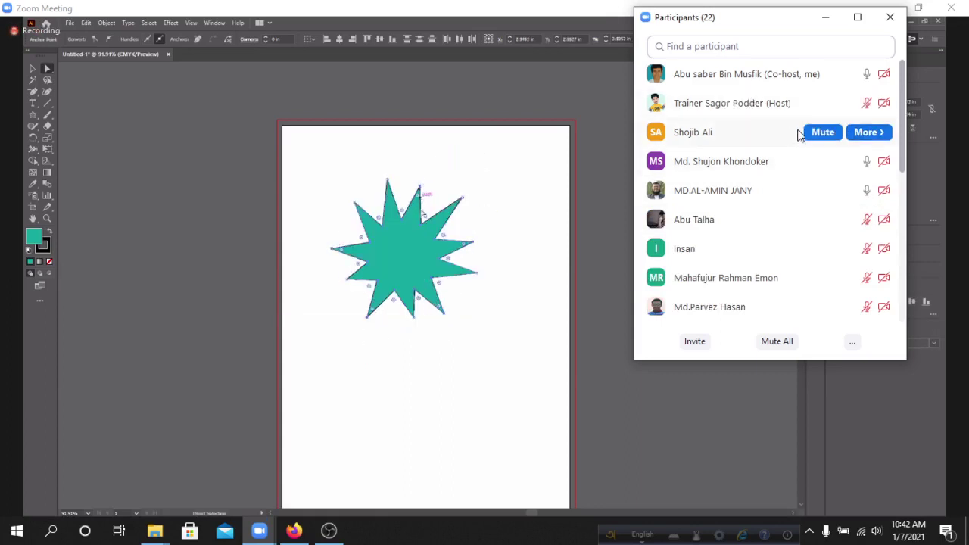
{"action": "scroll", "coordinate": [801, 135], "scroll_direction": "down", "scroll_amount": 10}
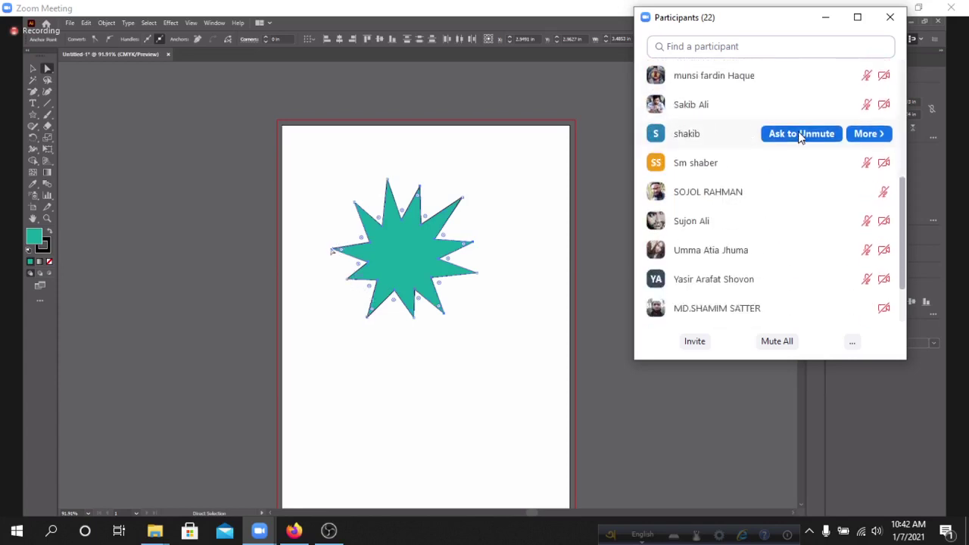
{"action": "scroll", "coordinate": [801, 135], "scroll_direction": "down", "scroll_amount": 1}
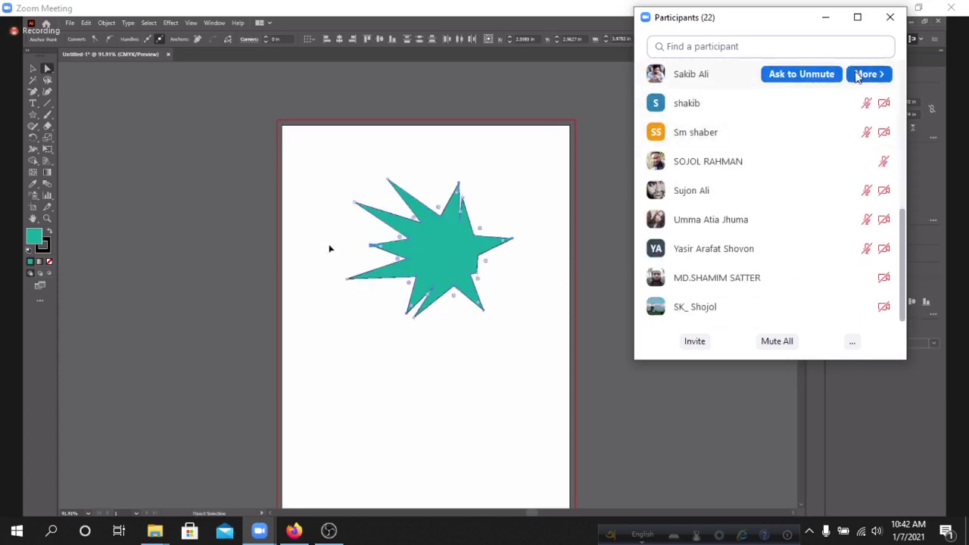
{"action": "left_click", "coordinate": [884, 21]}
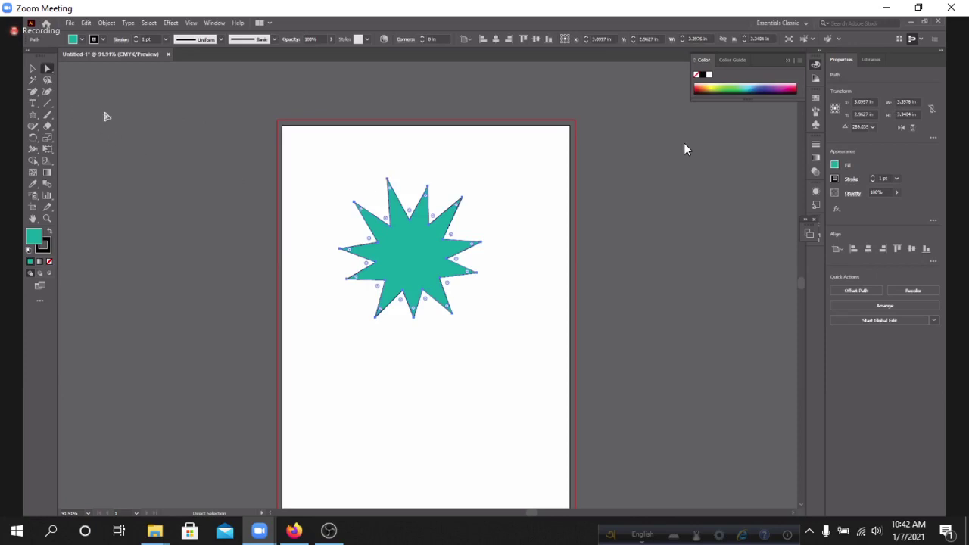
- Delete the star and draw a closed, curved teal blob with the Pen tool
{"action": "left_click", "coordinate": [33, 68]}
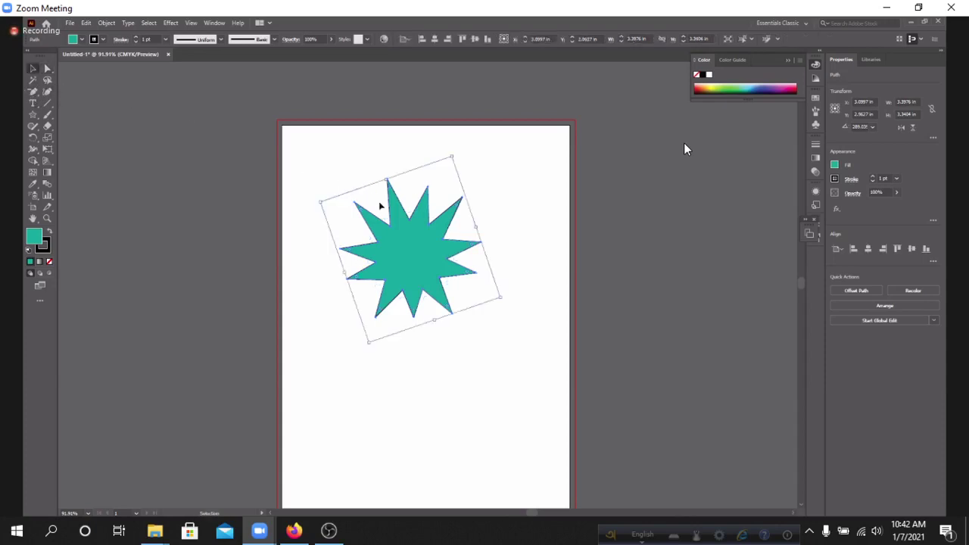
{"action": "key", "text": "Delete"}
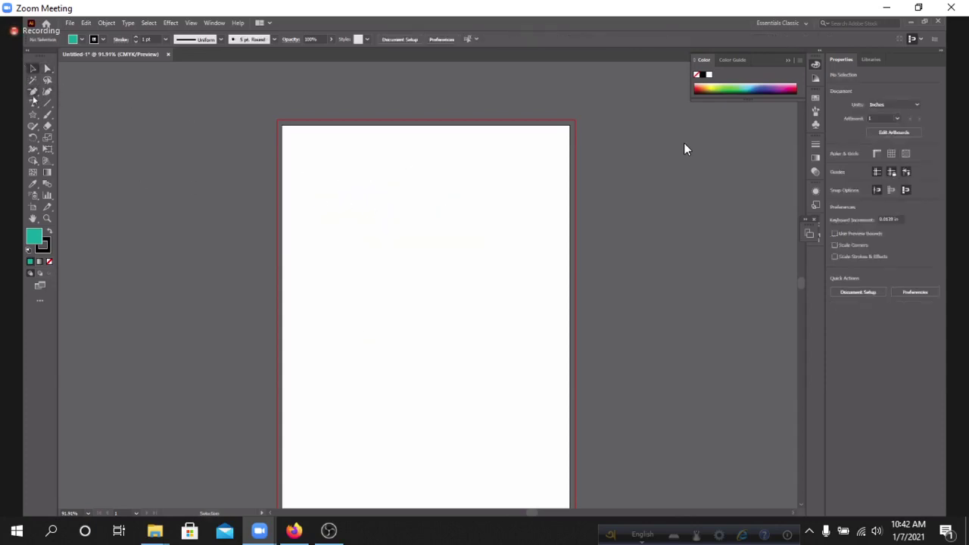
{"action": "left_click_drag", "start_coordinate": [33, 93], "coordinate": [87, 93]}
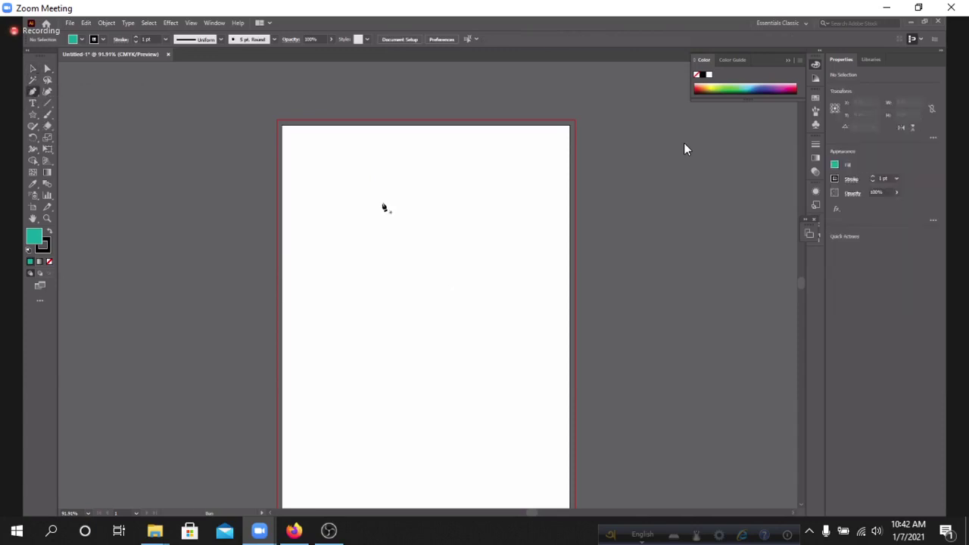
{"action": "left_click", "coordinate": [337, 289]}
{"action": "left_click_drag", "start_coordinate": [371, 223], "coordinate": [474, 303]}
{"action": "left_click_drag", "start_coordinate": [425, 326], "coordinate": [392, 339]}
{"action": "mouse_move", "coordinate": [336, 289]}
{"action": "left_mouse_down"}
{"action": "mouse_move", "coordinate": [335, 311]}
{"action": "mouse_move", "coordinate": [337, 287]}
{"action": "left_mouse_up"}
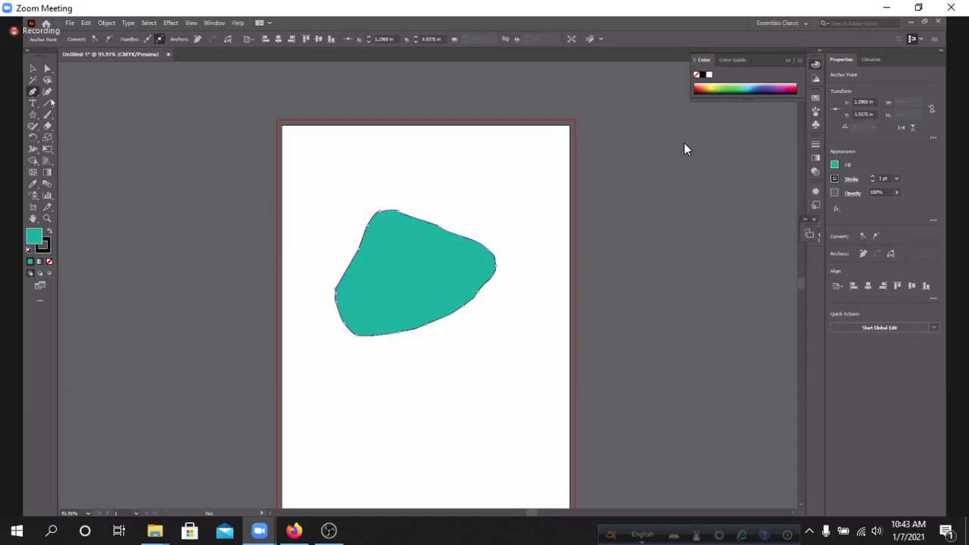
- Add three anchor points to the blob's top, upper-right and right edges
{"action": "left_click", "coordinate": [33, 91]}
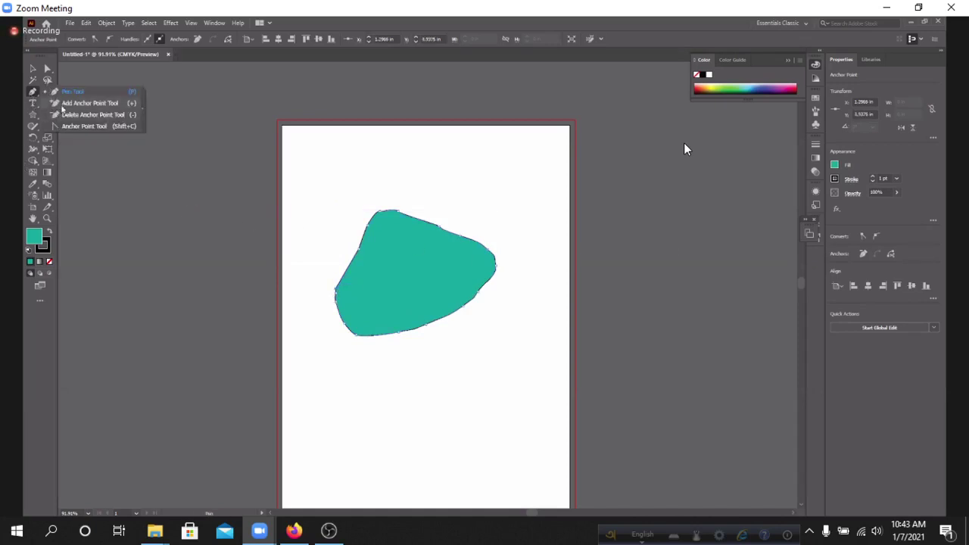
{"action": "left_click", "coordinate": [63, 103]}
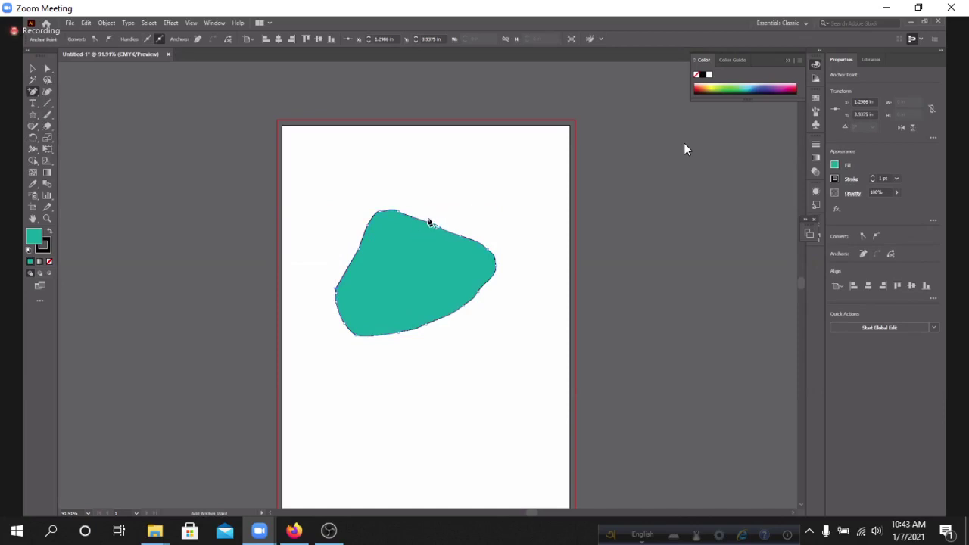
{"action": "scroll", "coordinate": [430, 223], "scroll_direction": "left", "scroll_amount": 1}
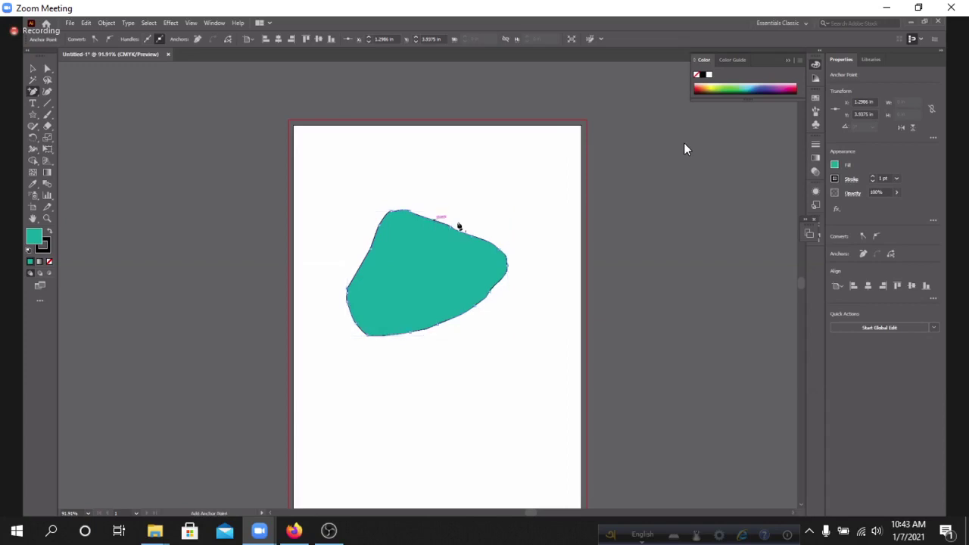
{"action": "scroll", "coordinate": [454, 224], "scroll_direction": "down", "scroll_amount": 1}
{"action": "scroll", "coordinate": [447, 220], "scroll_direction": "up", "scroll_amount": 1}
{"action": "key", "text": "minus"}
{"action": "scroll", "coordinate": [461, 212], "scroll_direction": "up", "scroll_amount": 2}
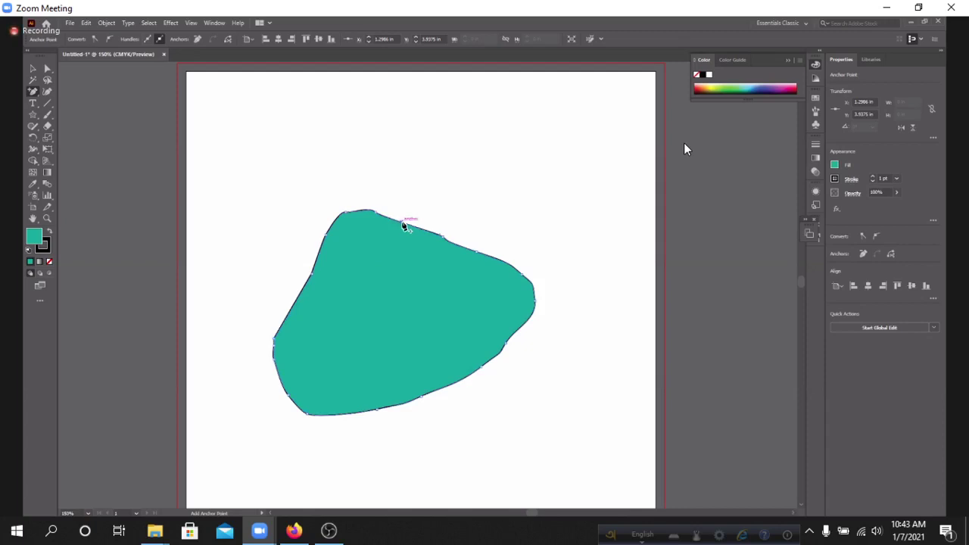
{"action": "left_click", "coordinate": [403, 222]}
{"action": "left_click", "coordinate": [508, 260]}
{"action": "left_click", "coordinate": [522, 327]}
- Delete four anchor points along the blob's top edge
{"action": "left_click_drag", "start_coordinate": [33, 91], "coordinate": [61, 116]}
{"action": "left_click", "coordinate": [377, 214]}
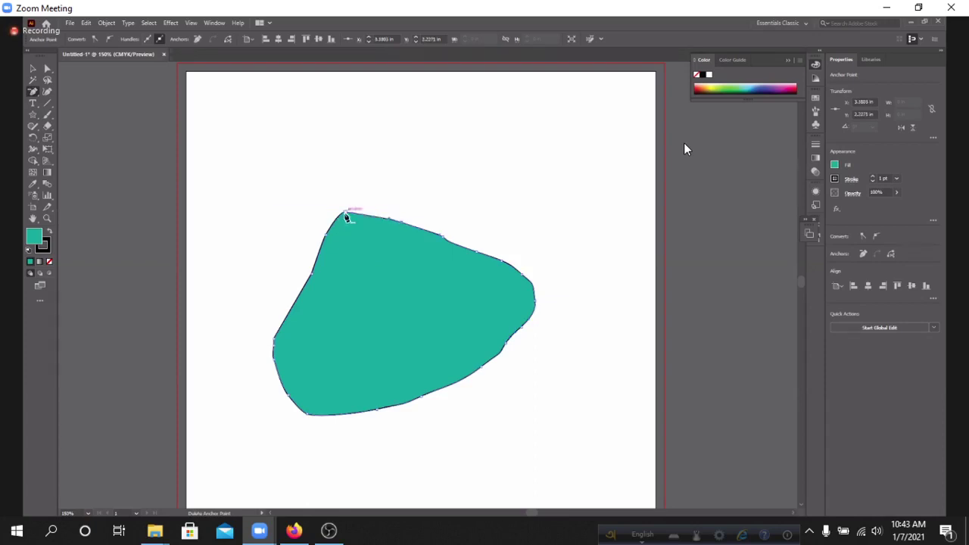
{"action": "left_click", "coordinate": [346, 217]}
{"action": "left_click", "coordinate": [401, 221]}
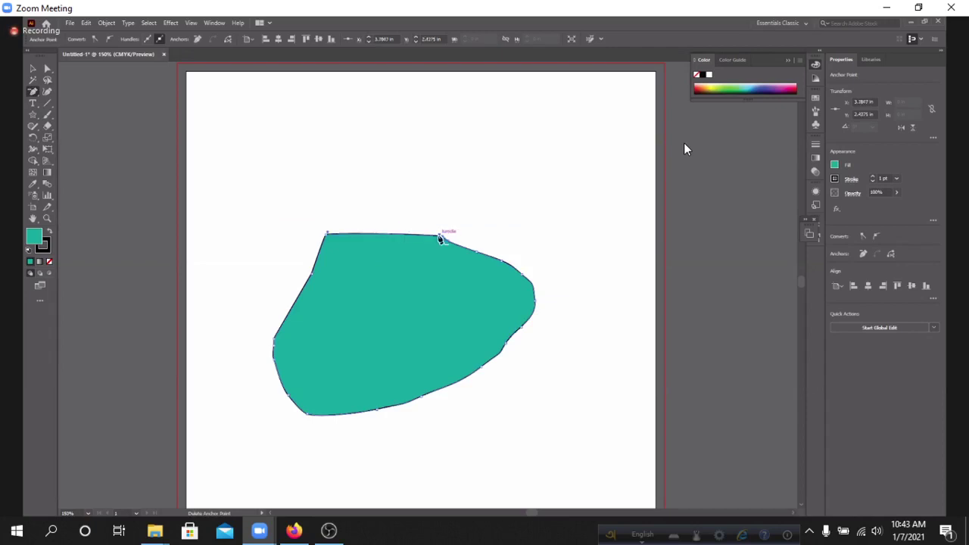
{"action": "left_click", "coordinate": [442, 238]}
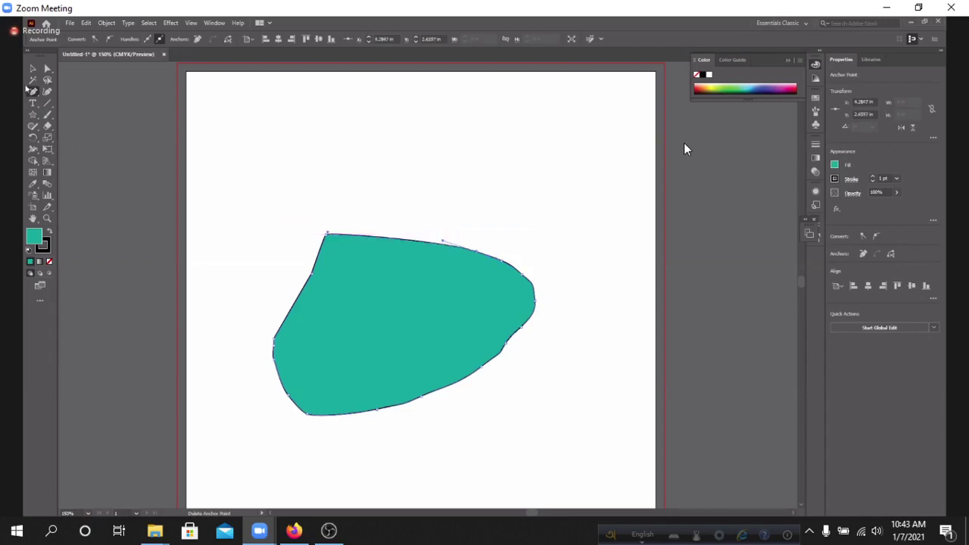
{"action": "left_click", "coordinate": [33, 92]}
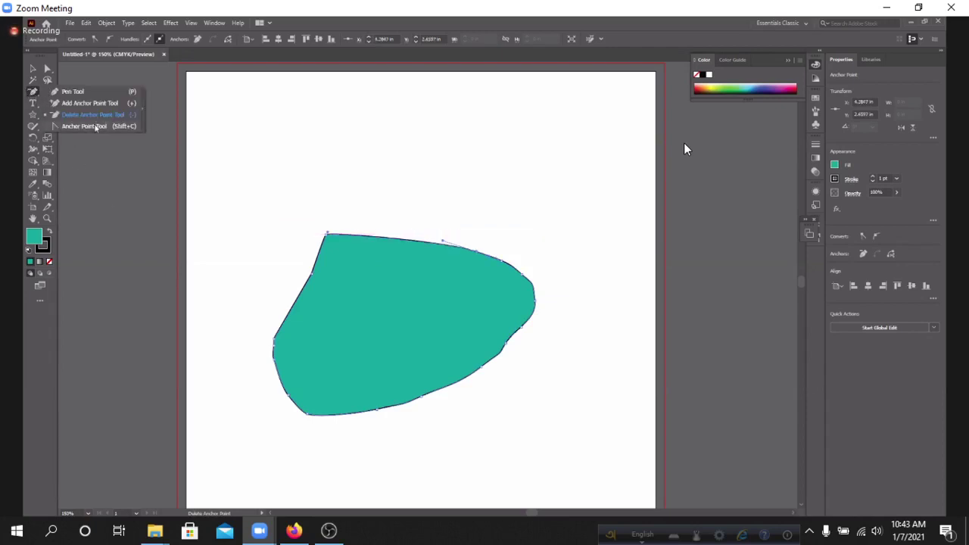
- Pull curve handles from the top-left anchor, undoing trials until it rounds gently
{"action": "left_click", "coordinate": [94, 126]}
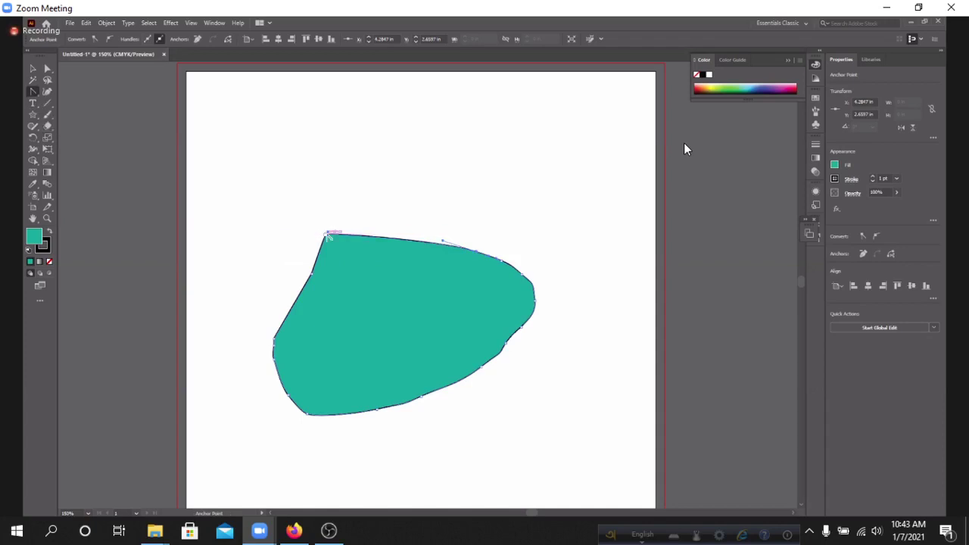
{"action": "left_click_drag", "start_coordinate": [326, 234], "coordinate": [378, 189]}
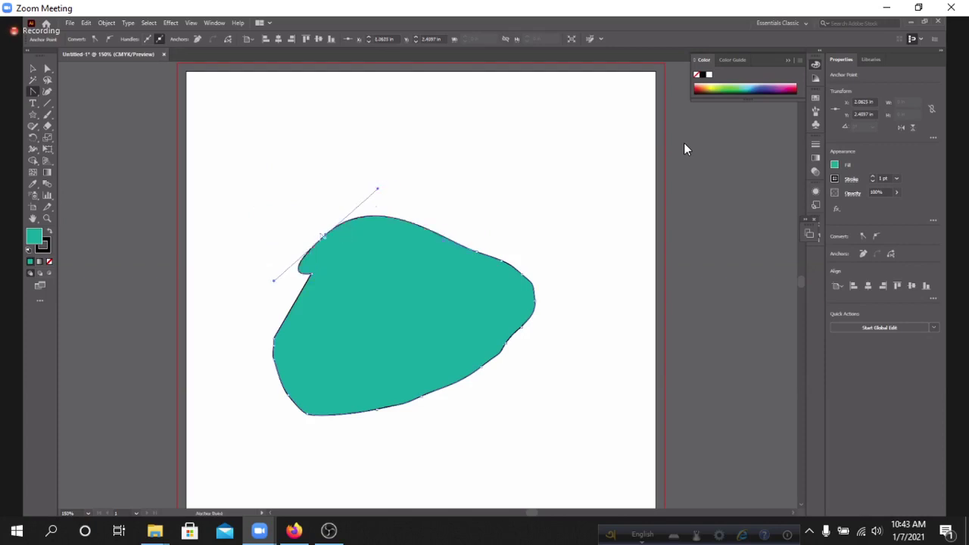
{"action": "mouse_move", "coordinate": [327, 237]}
{"action": "left_mouse_down"}
{"action": "mouse_move", "coordinate": [351, 216]}
{"action": "mouse_move", "coordinate": [319, 219]}
{"action": "left_mouse_up"}
{"action": "left_click", "coordinate": [327, 232]}
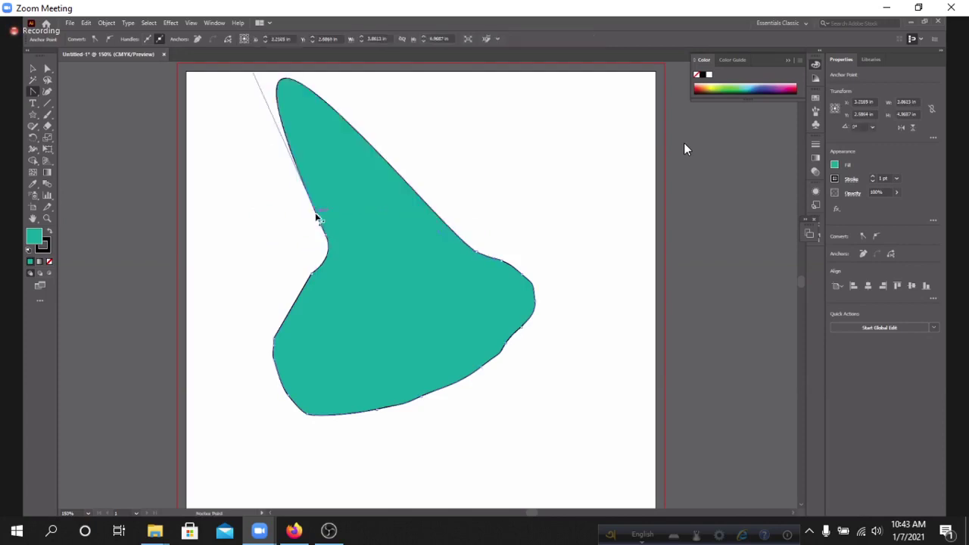
{"action": "key", "text": "ctrl+z"}
{"action": "key", "text": "ctrl+z"}
{"action": "key", "text": "ctrl+z"}
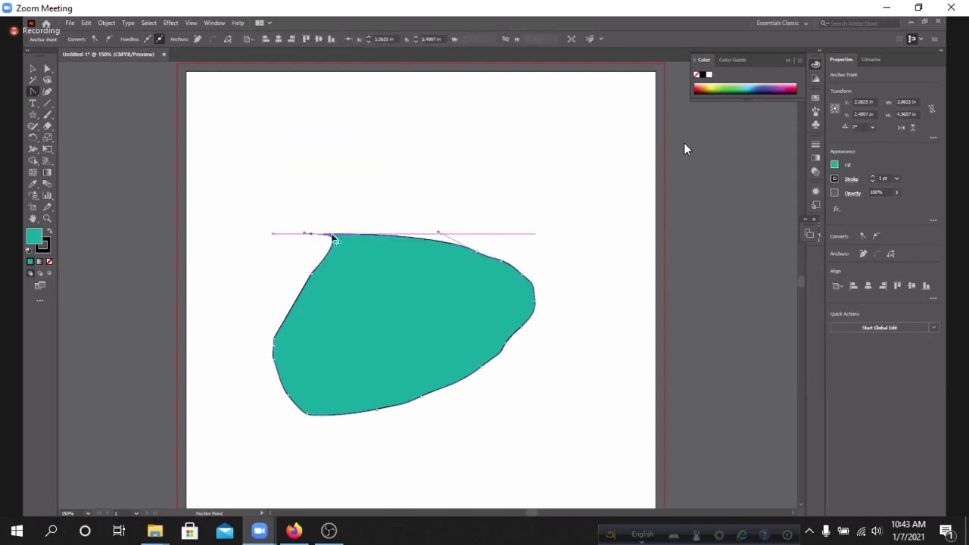
{"action": "key", "text": "ctrl+z"}
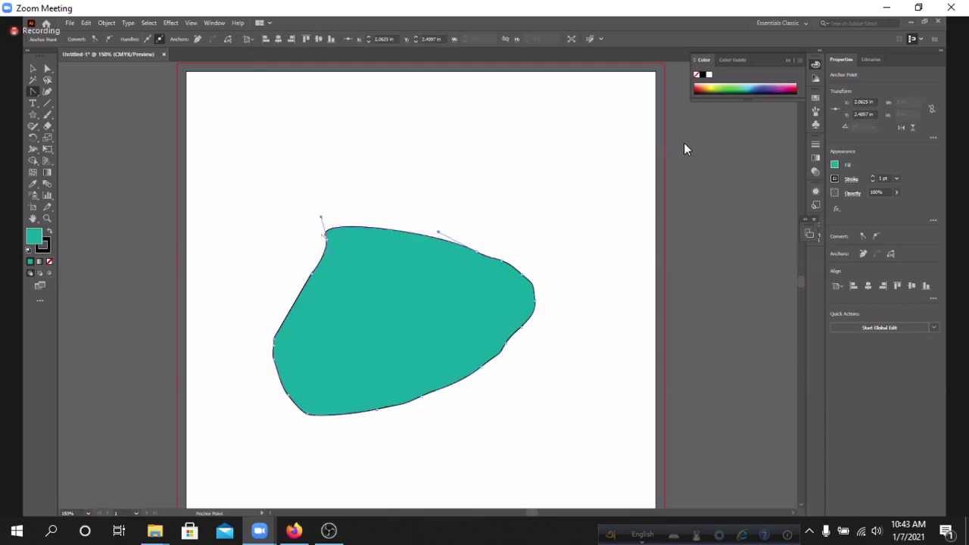
{"action": "key", "text": "ctrl+z"}
{"action": "left_click", "coordinate": [327, 233]}
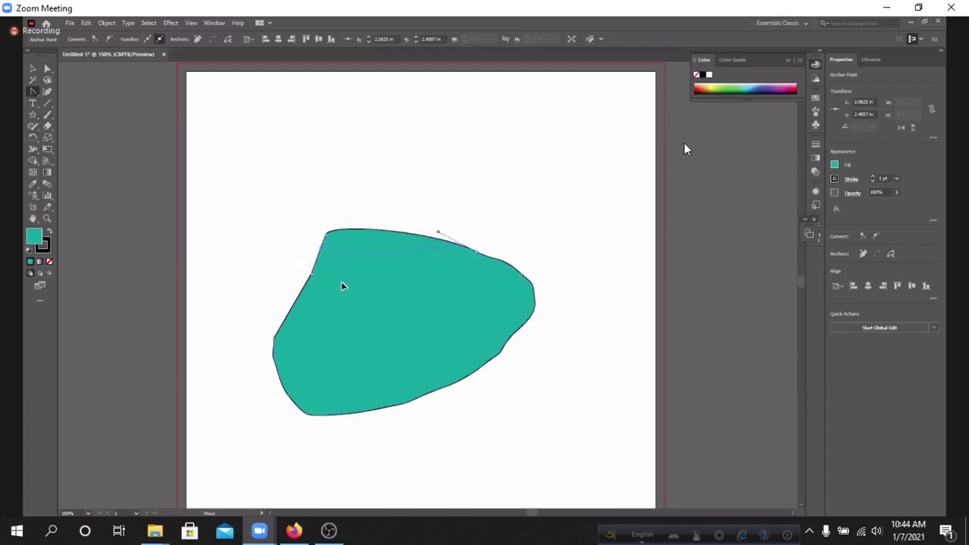
{"action": "key", "text": "ctrl+z"}
{"action": "mouse_move", "coordinate": [326, 234]}
{"action": "left_mouse_down"}
{"action": "mouse_move", "coordinate": [360, 209]}
{"action": "mouse_move", "coordinate": [323, 237]}
{"action": "mouse_move", "coordinate": [338, 221]}
{"action": "left_mouse_up"}
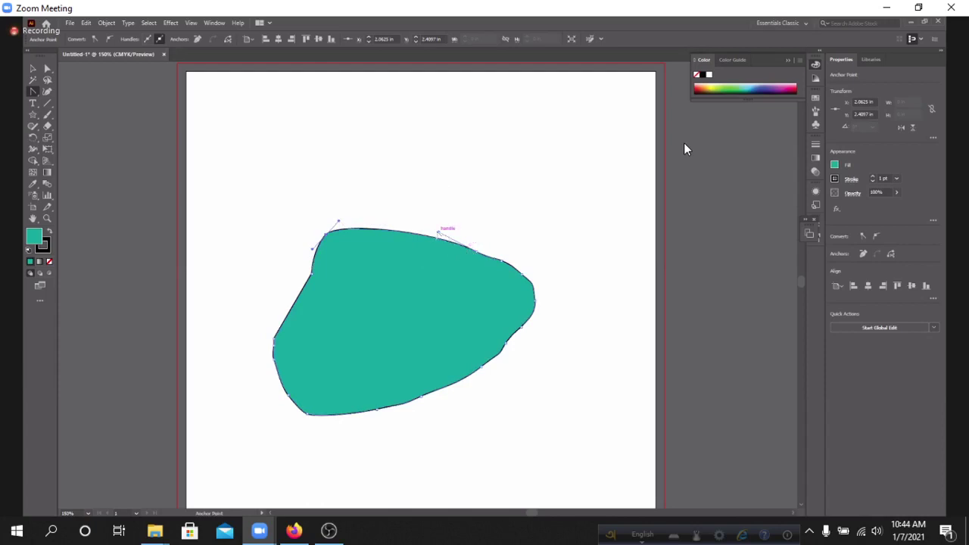
- Drag the top-edge handles to bulge the top curve and swing the top-left handle outward
{"action": "left_click_drag", "start_coordinate": [439, 232], "coordinate": [419, 281]}
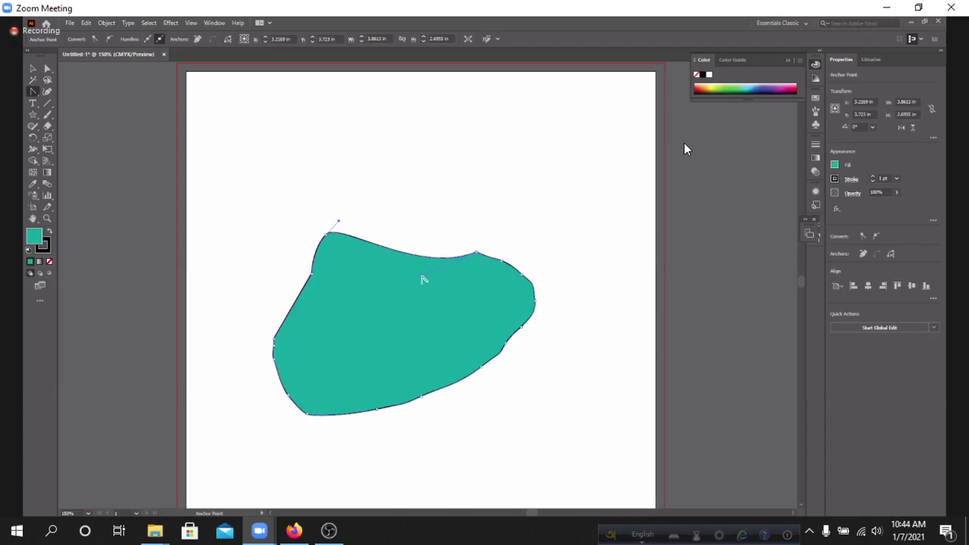
{"action": "left_click_drag", "start_coordinate": [420, 280], "coordinate": [489, 178]}
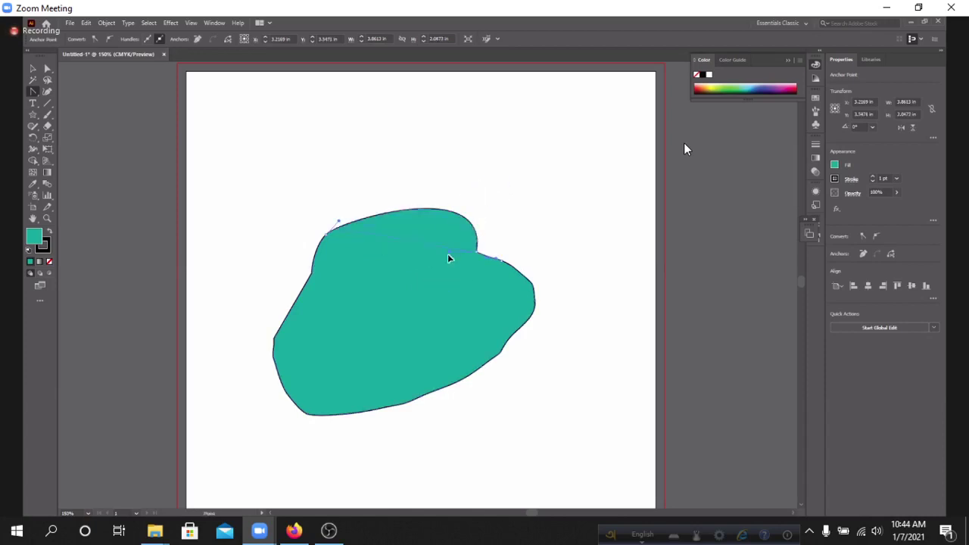
{"action": "key", "text": "ctrl+z"}
{"action": "left_click_drag", "start_coordinate": [499, 256], "coordinate": [500, 255]}
{"action": "left_click_drag", "start_coordinate": [439, 242], "coordinate": [559, 210]}
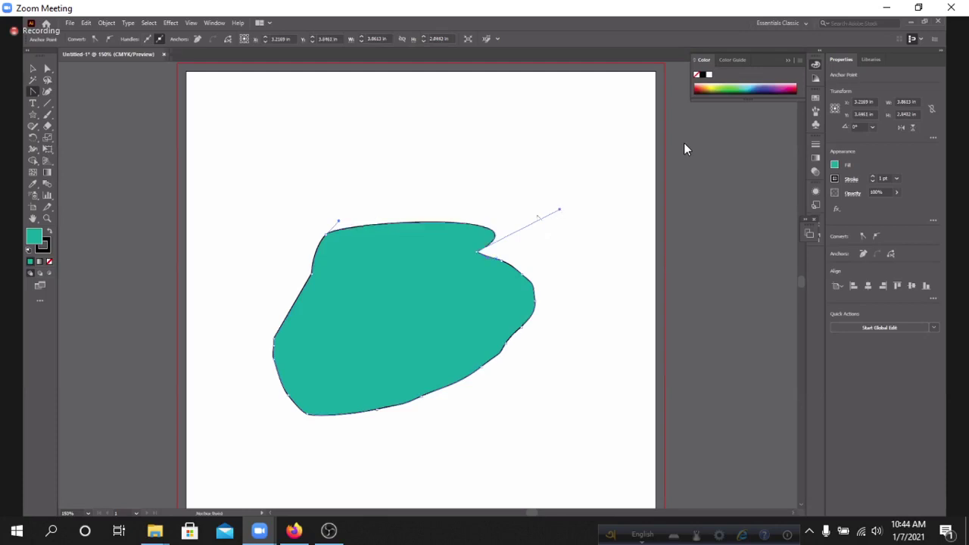
{"action": "left_click_drag", "start_coordinate": [340, 224], "coordinate": [276, 156]}
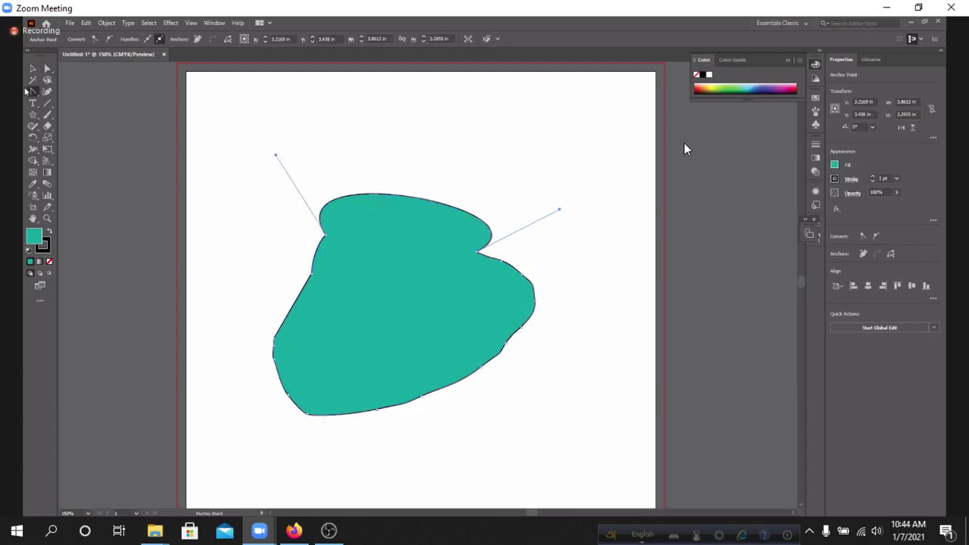
{"action": "left_click", "coordinate": [36, 95]}
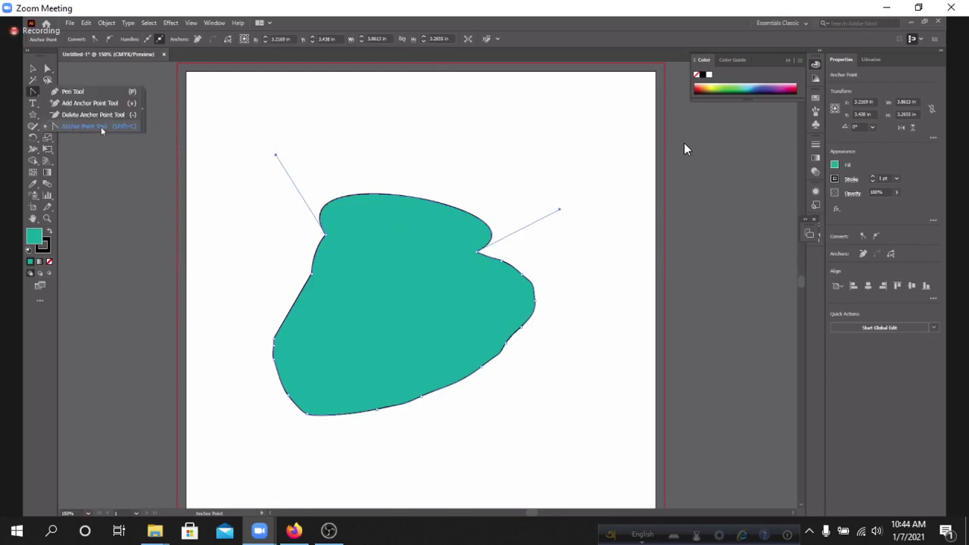
- Make the top-left anchor a corner and remove the upper-right anchor's handle
{"action": "left_click", "coordinate": [101, 127]}
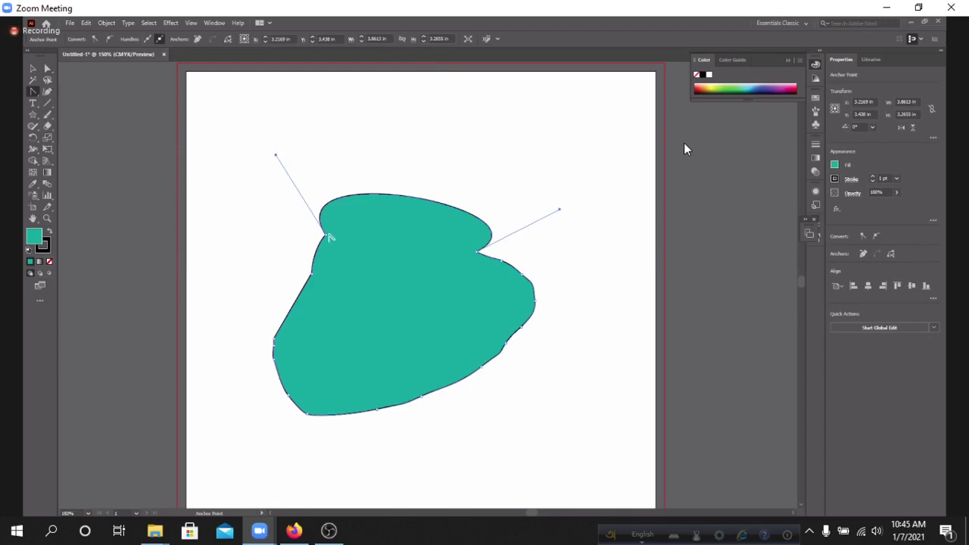
{"action": "left_click_drag", "start_coordinate": [327, 237], "coordinate": [326, 216]}
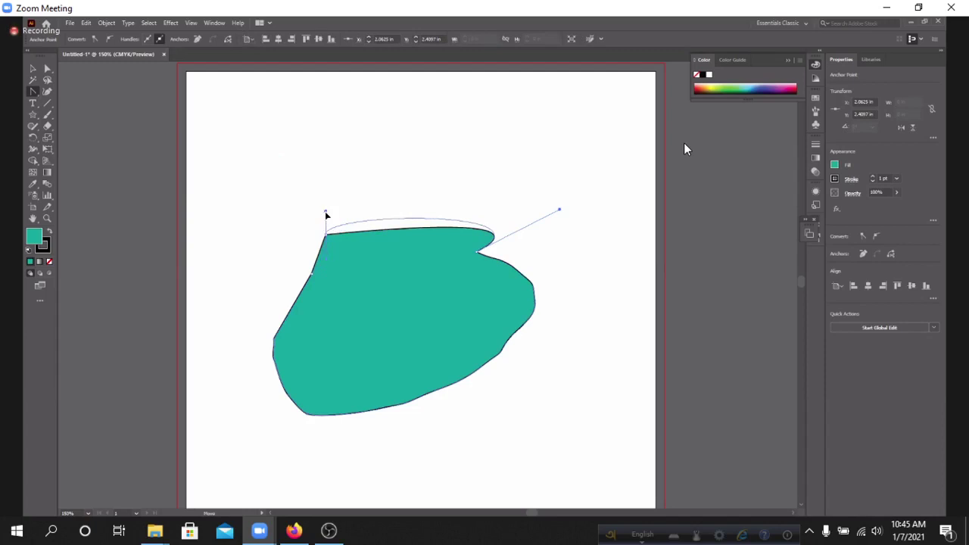
{"action": "left_click_drag", "start_coordinate": [326, 216], "coordinate": [326, 213]}
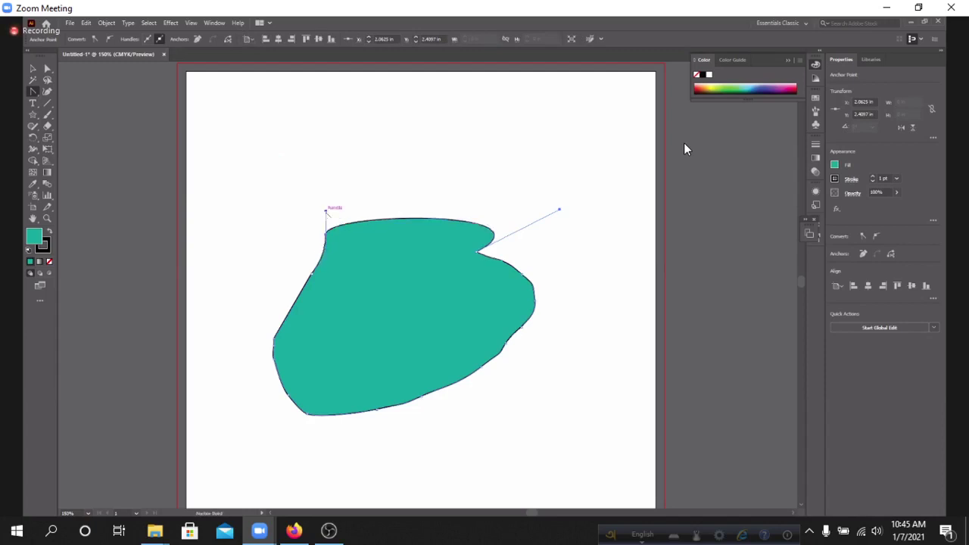
{"action": "left_click", "coordinate": [477, 252]}
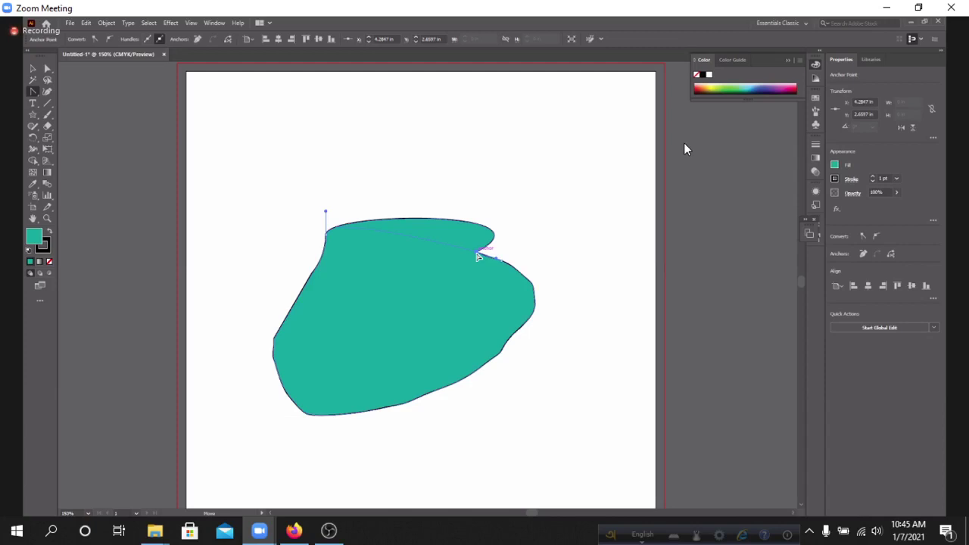
- Show the Zoom participant list, scroll it, and close it again
{"action": "mouse_move", "coordinate": [463, 160]}
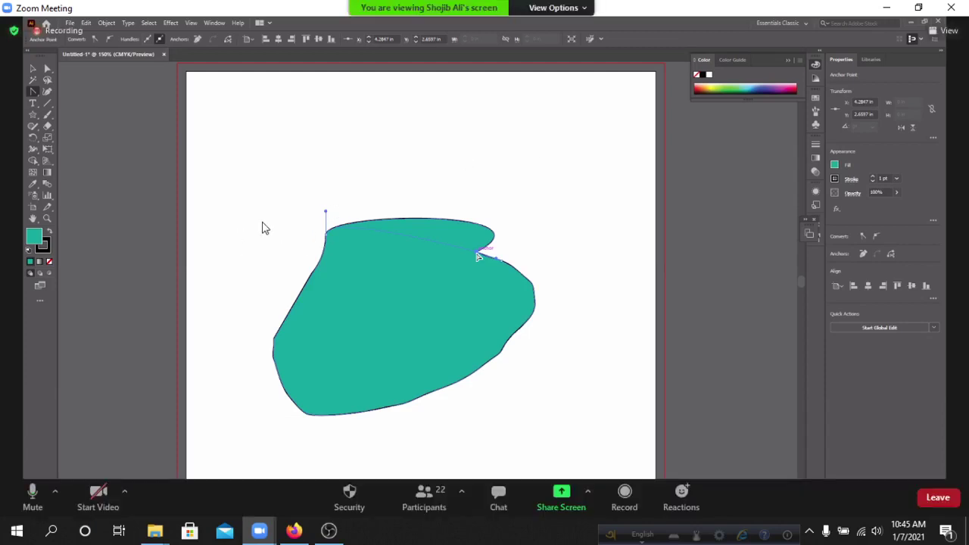
{"action": "left_click", "coordinate": [440, 499]}
{"action": "mouse_move", "coordinate": [789, 212]}
{"action": "scroll", "coordinate": [780, 207], "scroll_direction": "up", "scroll_amount": 5}
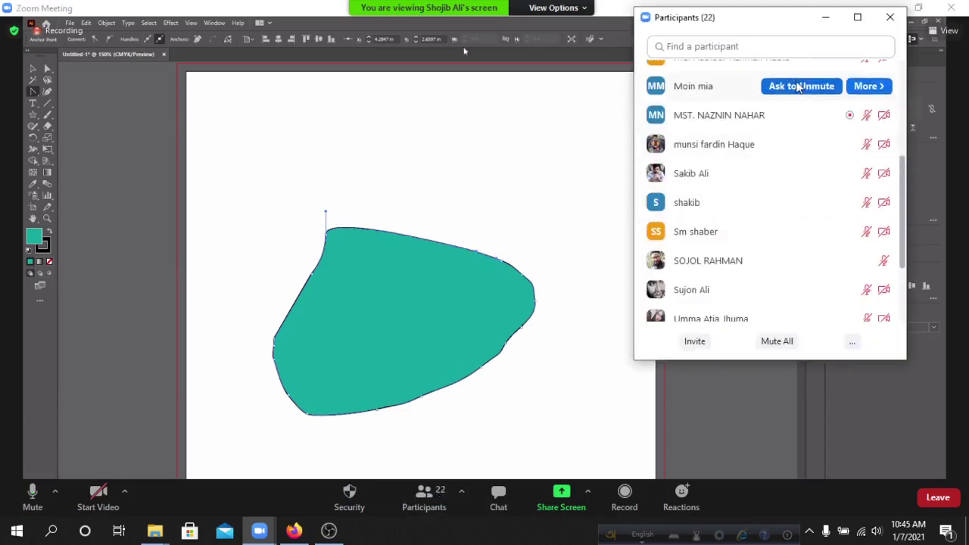
{"action": "left_click", "coordinate": [889, 17]}
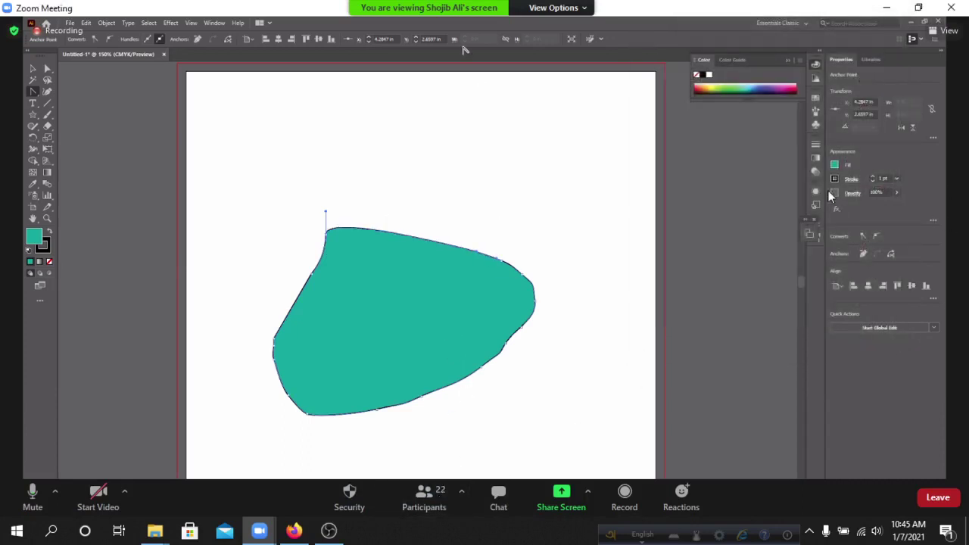
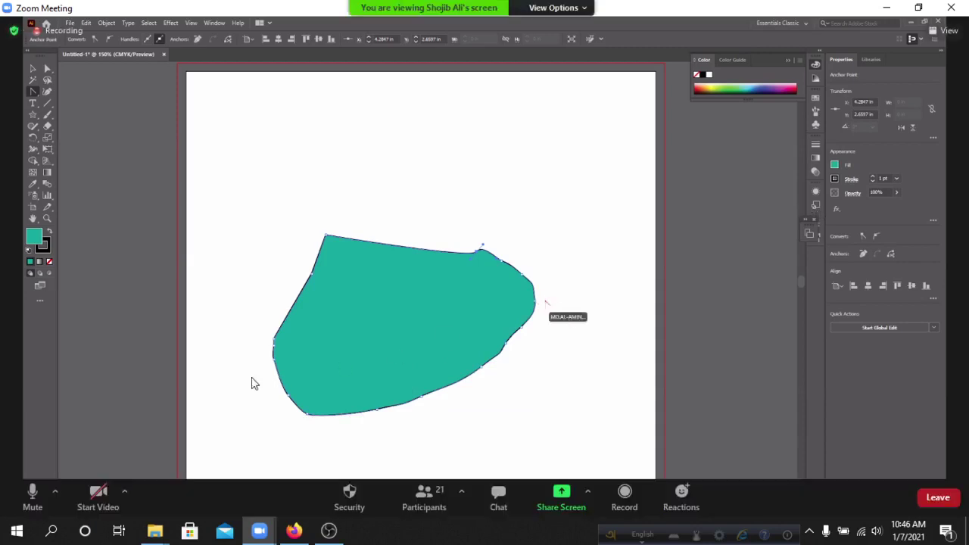
- Mute and unmute the meeting microphone, then view the shared Illustrator canvas full screen
{"action": "left_click", "coordinate": [27, 500]}
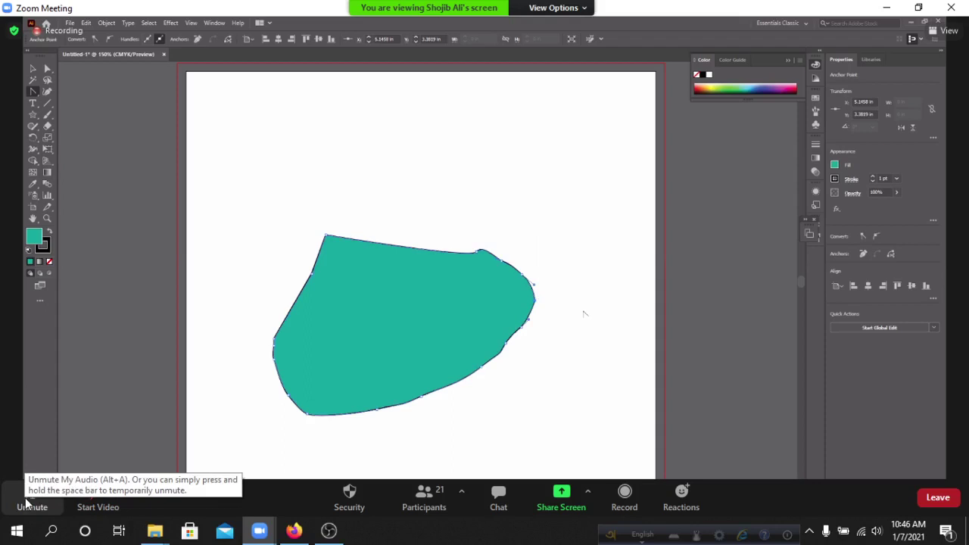
{"action": "left_click", "coordinate": [27, 498]}
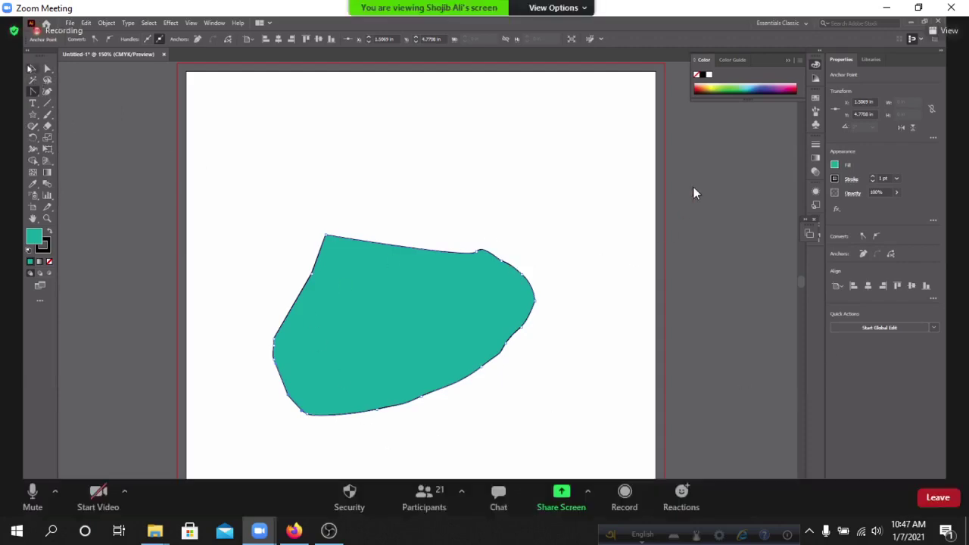
{"action": "double_click", "coordinate": [730, 178]}
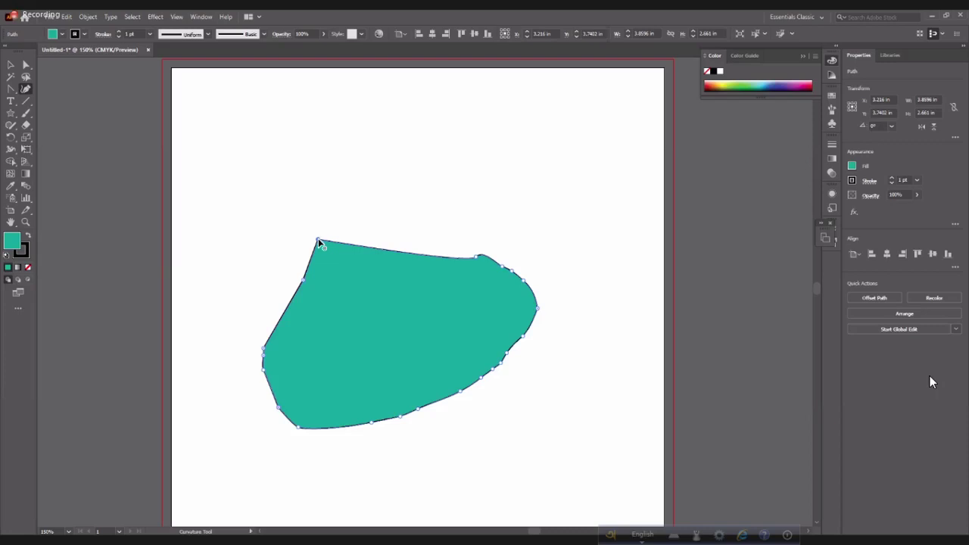
- Try raising the teal shape's top corner and bulging its upper edges, then undo all three changes
{"action": "left_click_drag", "start_coordinate": [318, 241], "coordinate": [348, 155]}
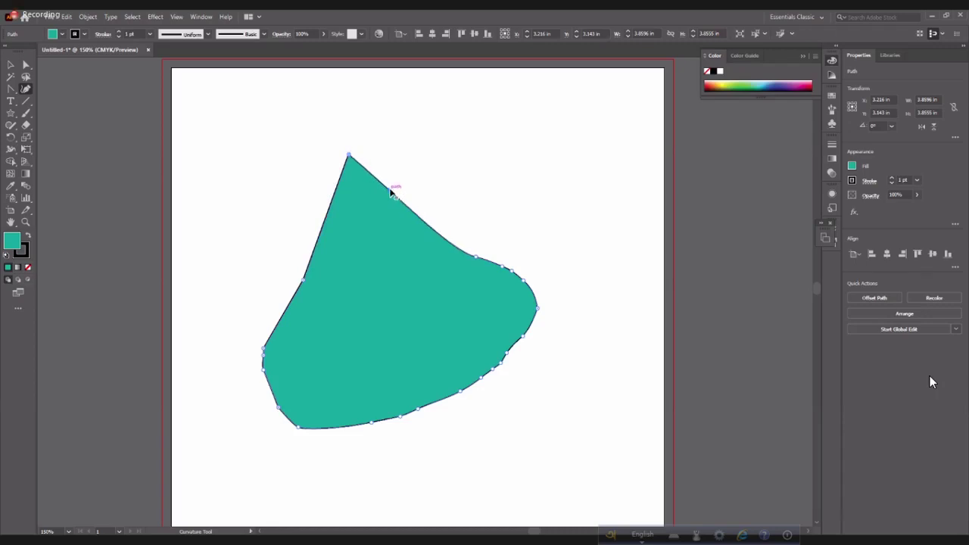
{"action": "left_click_drag", "start_coordinate": [391, 193], "coordinate": [434, 159]}
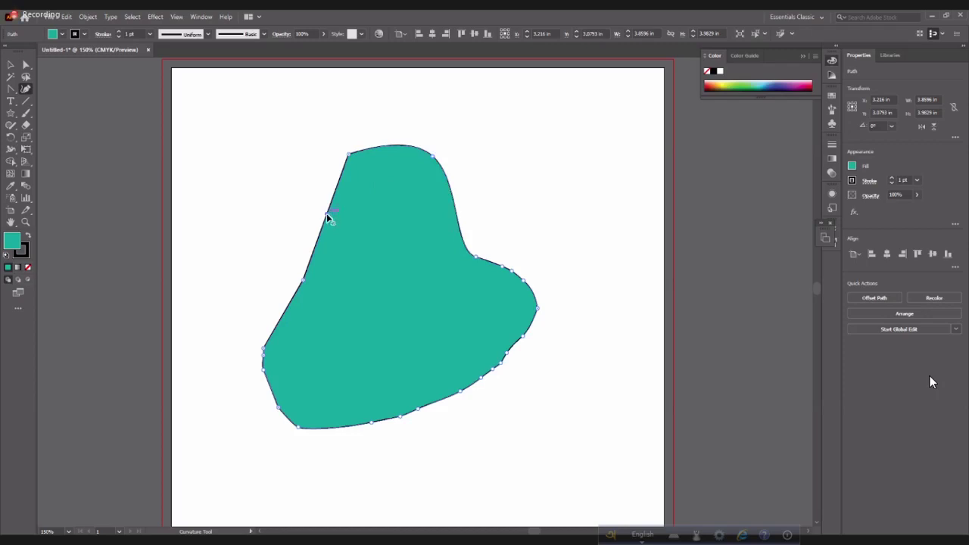
{"action": "left_click_drag", "start_coordinate": [328, 218], "coordinate": [276, 182]}
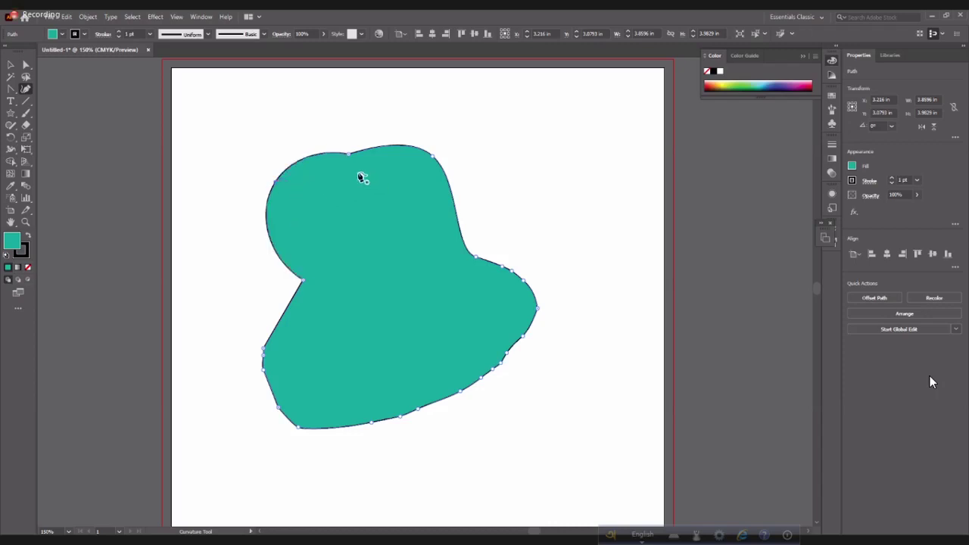
{"action": "key", "text": "ctrl+z"}
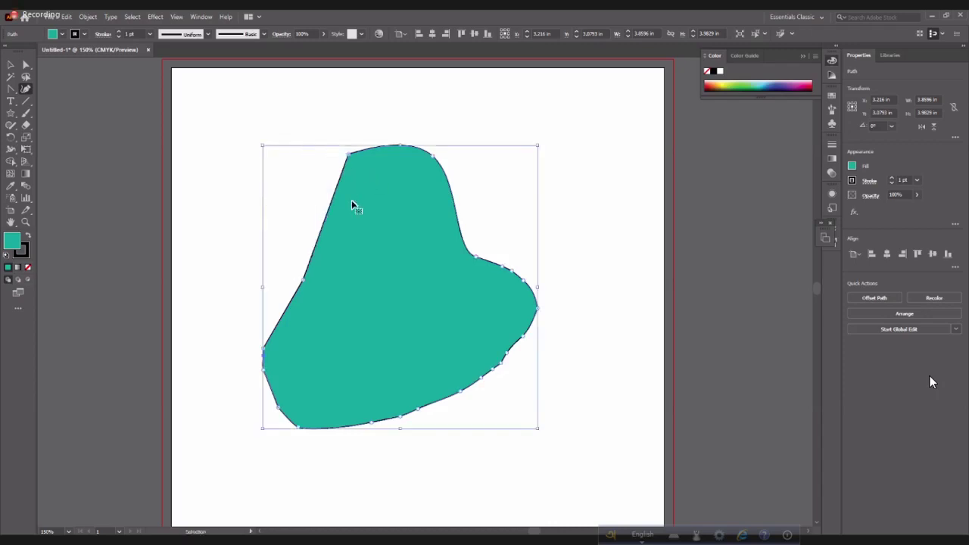
{"action": "key", "text": "ctrl+z"}
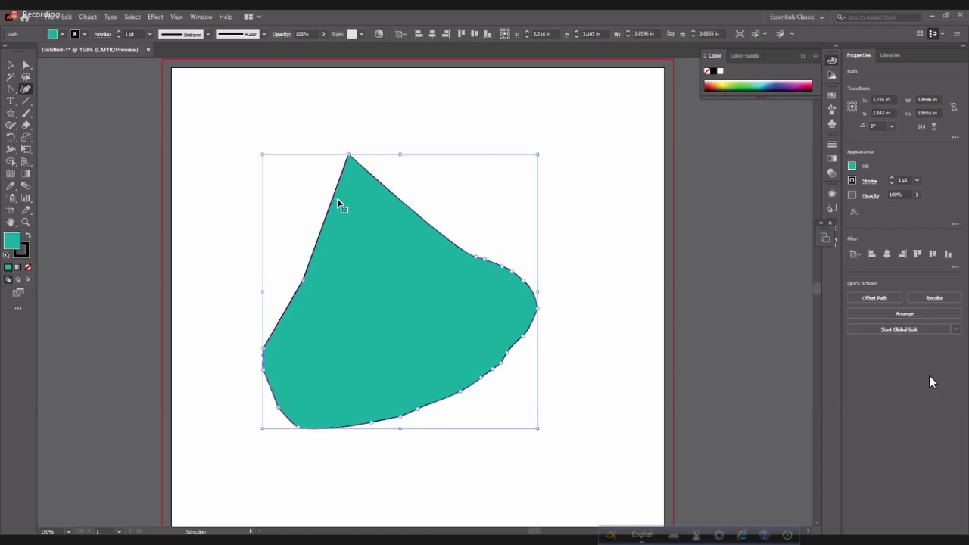
{"action": "key", "text": "ctrl+z"}
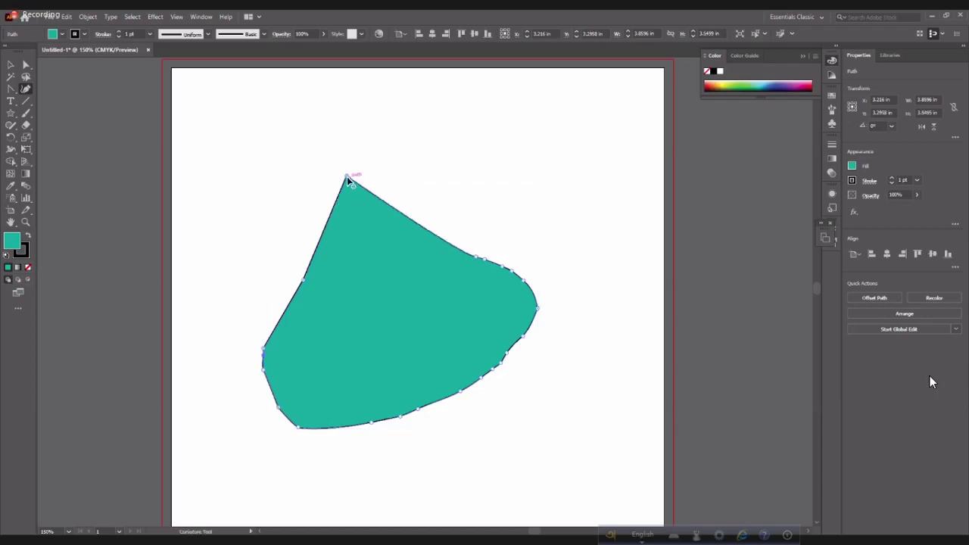
- Raise the top corner into a tall peak and add a point on the right edge
{"action": "left_click_drag", "start_coordinate": [347, 179], "coordinate": [339, 107]}
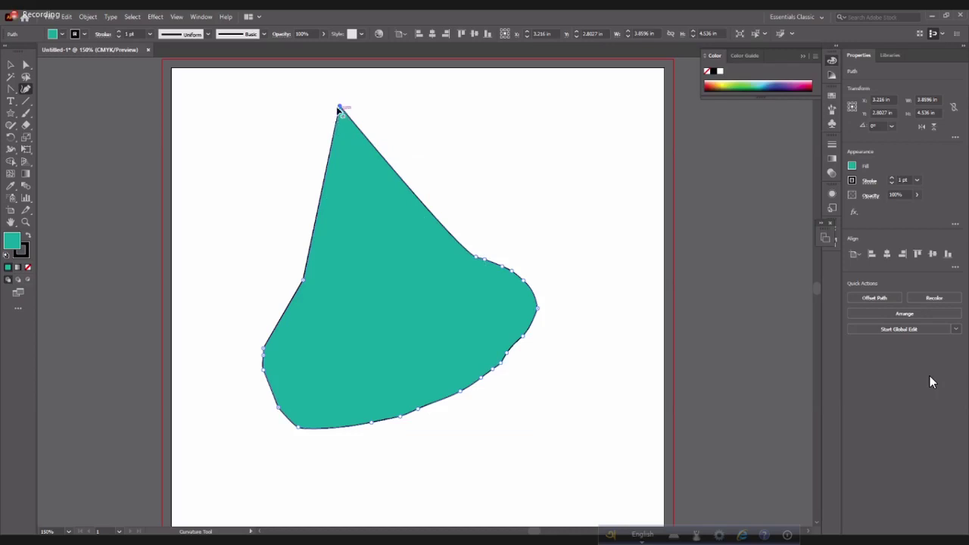
{"action": "left_click_drag", "start_coordinate": [340, 109], "coordinate": [329, 71]}
{"action": "key", "text": "ctrl+z"}
{"action": "left_click_drag", "start_coordinate": [339, 141], "coordinate": [338, 137]}
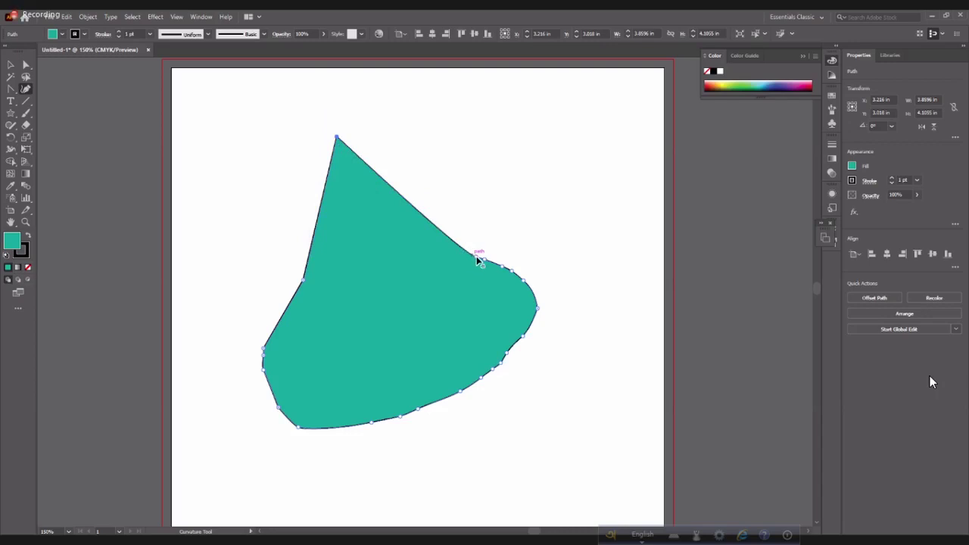
{"action": "left_click", "coordinate": [406, 200]}
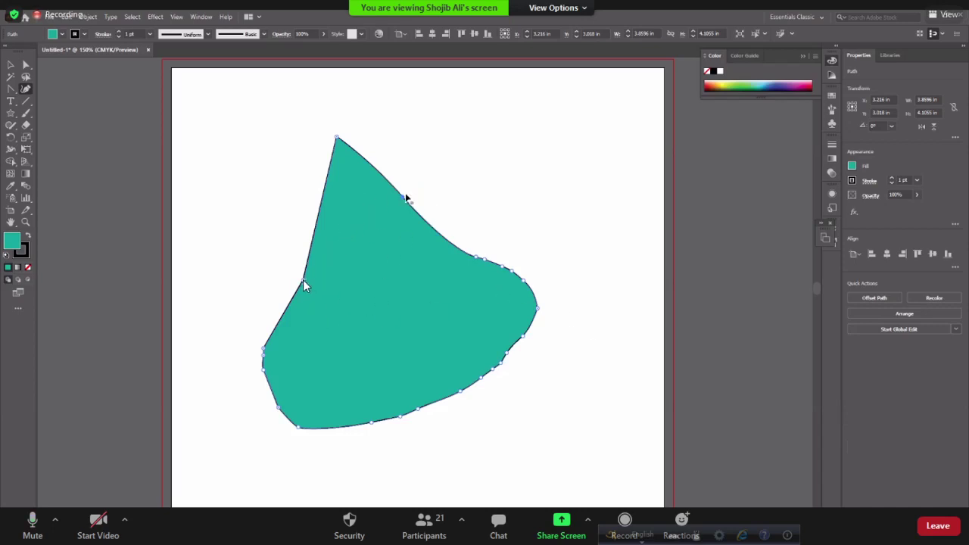
{"action": "left_click", "coordinate": [560, 10]}
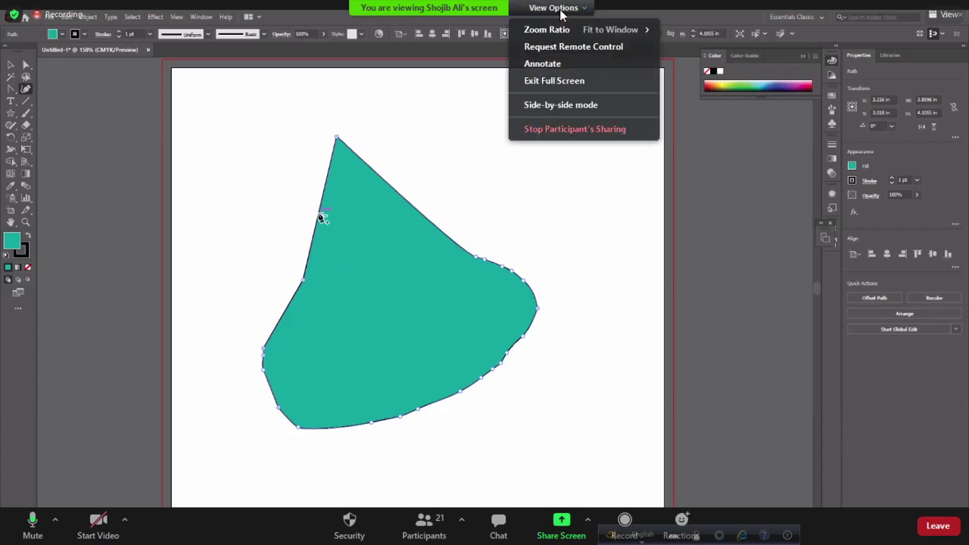
{"action": "left_click", "coordinate": [542, 64]}
{"action": "left_click", "coordinate": [354, 79]}
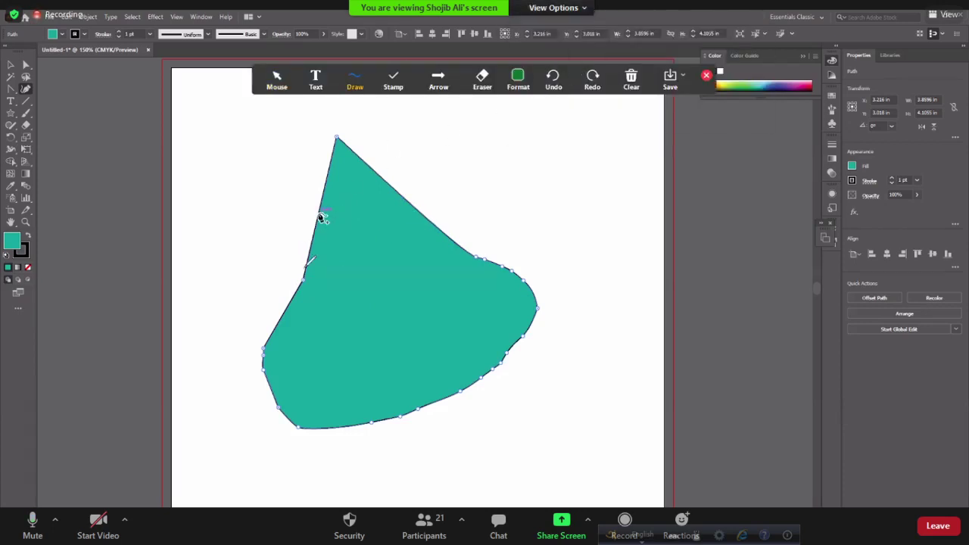
{"action": "mouse_move", "coordinate": [302, 271]}
{"action": "left_mouse_down"}
{"action": "mouse_move", "coordinate": [296, 277]}
{"action": "mouse_move", "coordinate": [310, 286]}
{"action": "mouse_move", "coordinate": [305, 272]}
{"action": "left_mouse_up"}
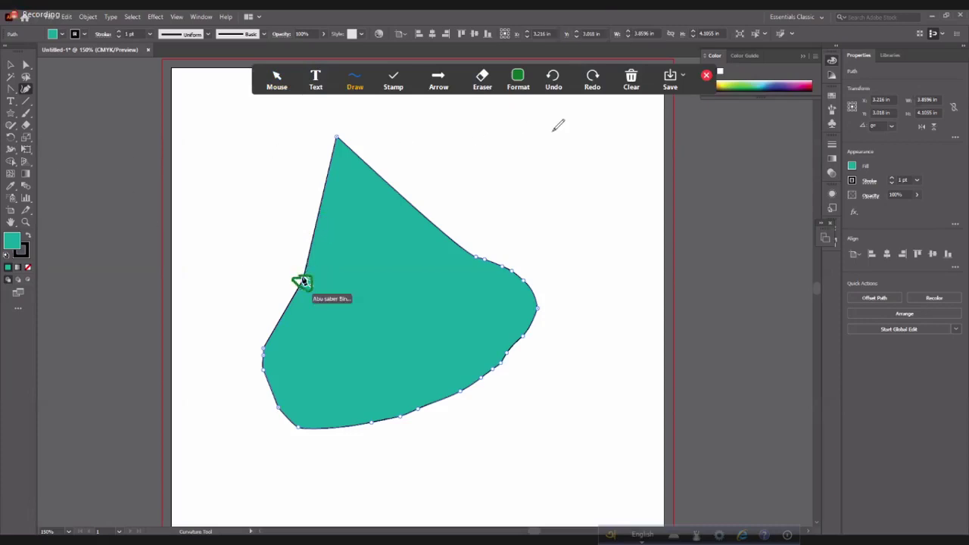
{"action": "left_click", "coordinate": [645, 89]}
{"action": "left_click", "coordinate": [645, 84]}
{"action": "left_click", "coordinate": [640, 80]}
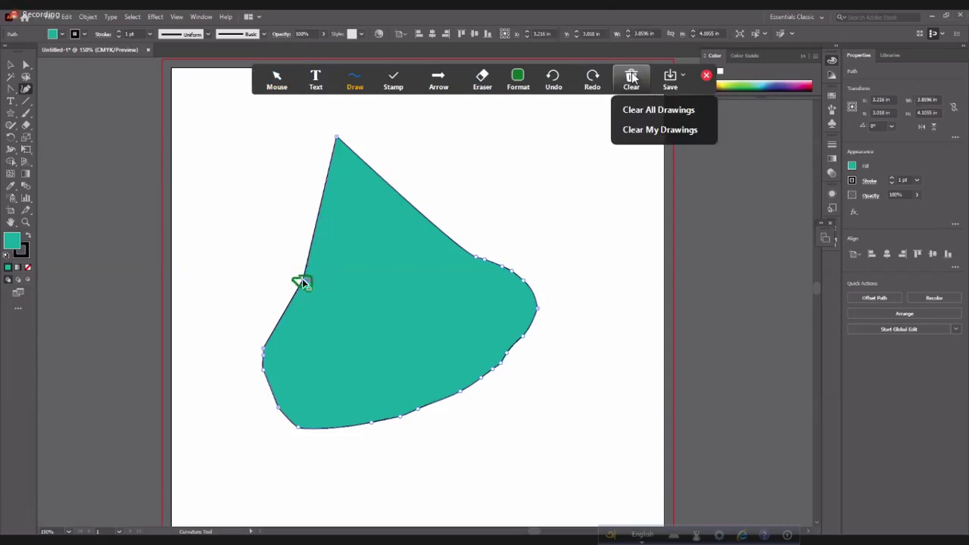
{"action": "left_click", "coordinate": [649, 111]}
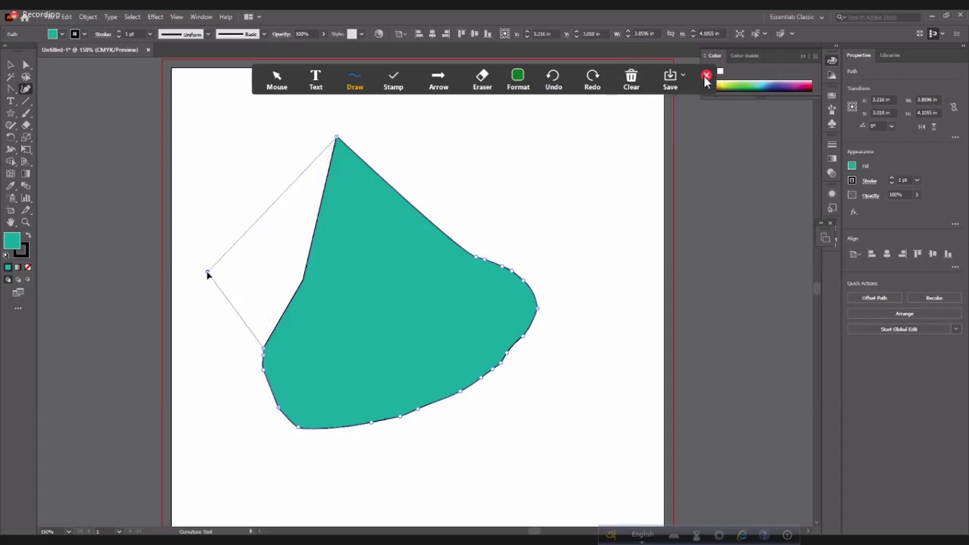
{"action": "left_click", "coordinate": [707, 77]}
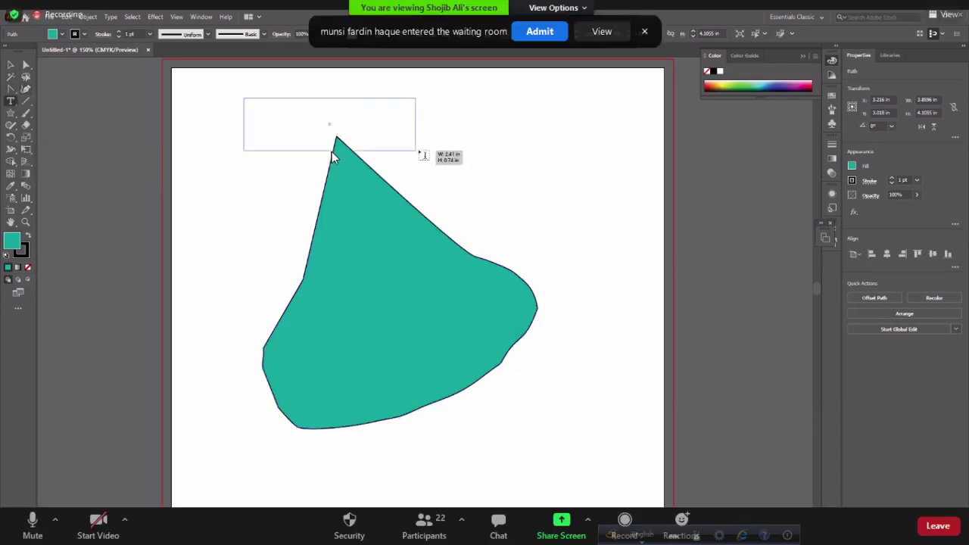
- Admit the waiting participant from the Zoom waiting-room banner
{"action": "left_click", "coordinate": [554, 31]}
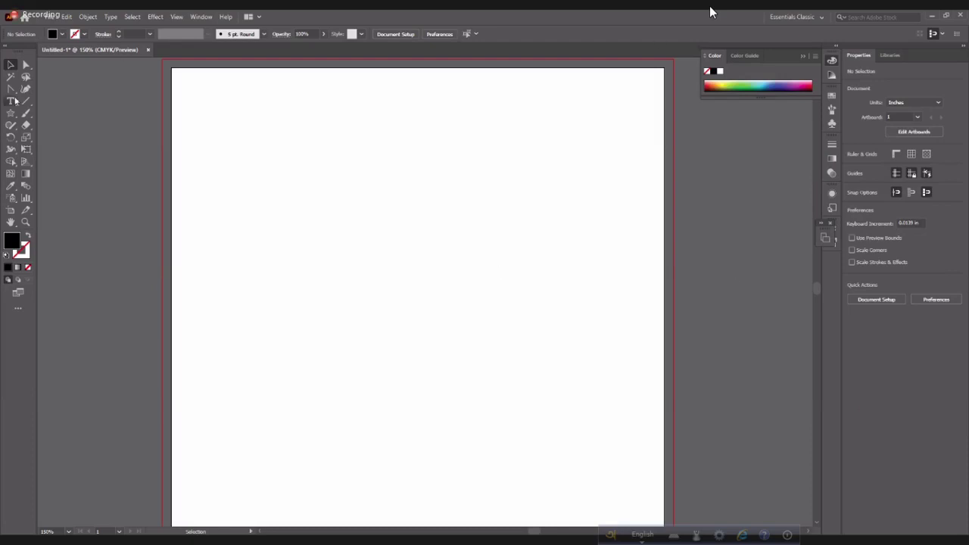
{"action": "left_click_drag", "start_coordinate": [14, 100], "coordinate": [45, 103]}
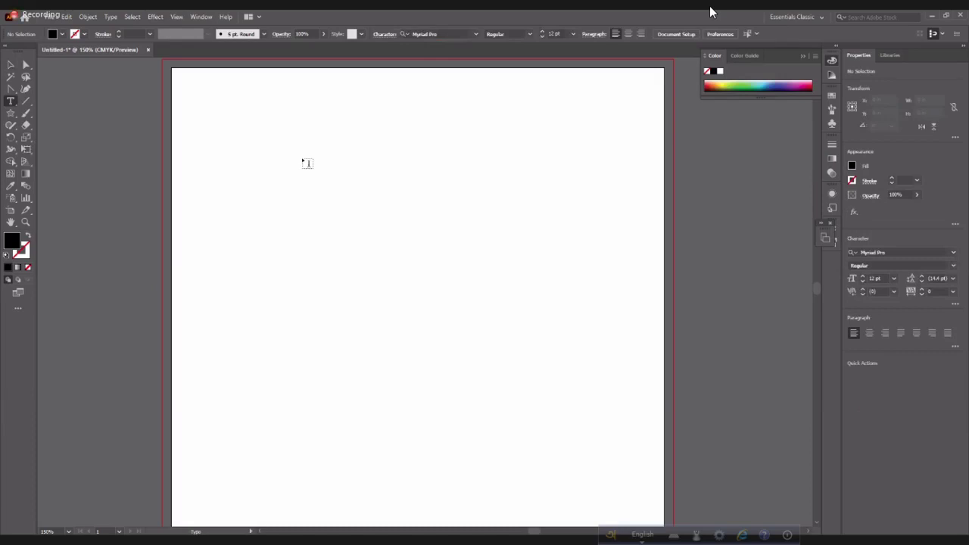
{"action": "left_click", "coordinate": [304, 160]}
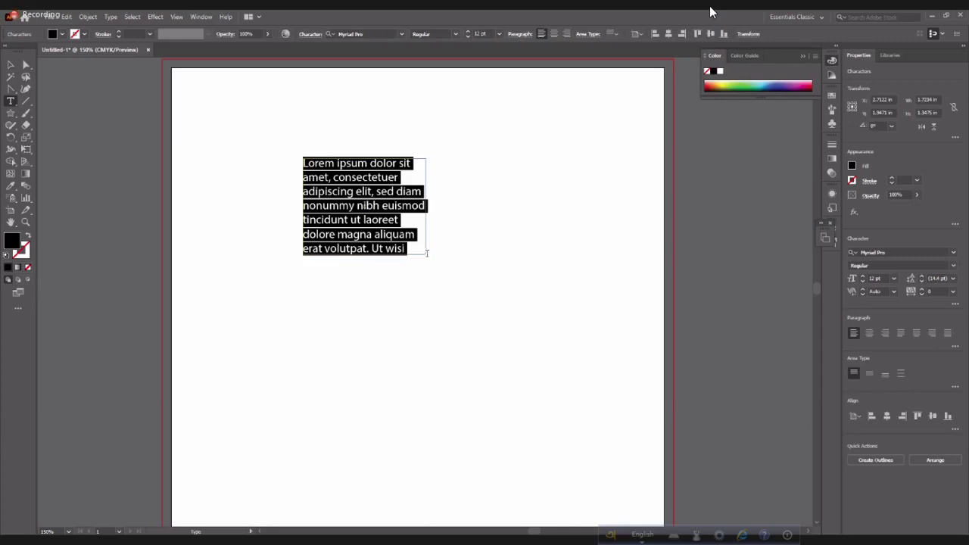
{"action": "left_click", "coordinate": [12, 101]}
{"action": "key", "text": "Escape"}
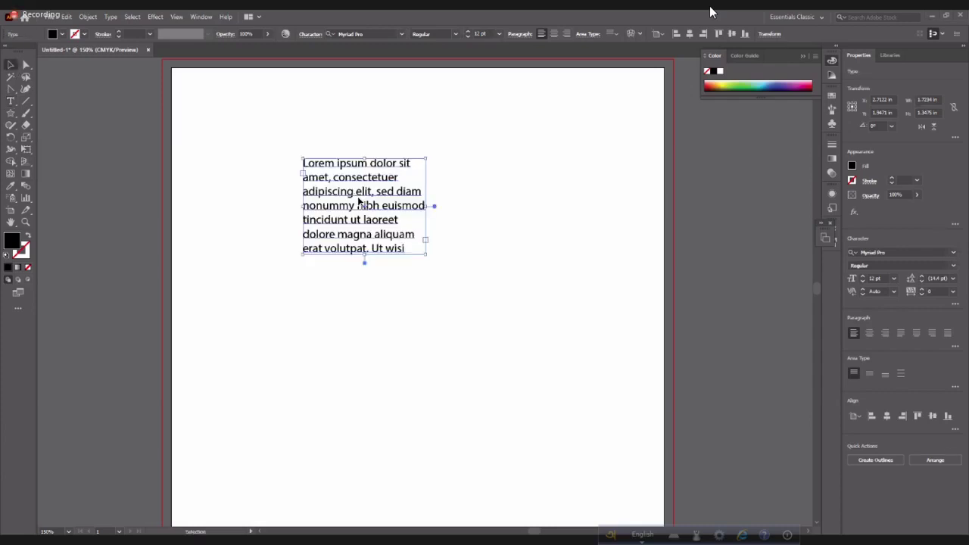
{"action": "left_click_drag", "start_coordinate": [359, 200], "coordinate": [410, 194]}
{"action": "left_click", "coordinate": [10, 100]}
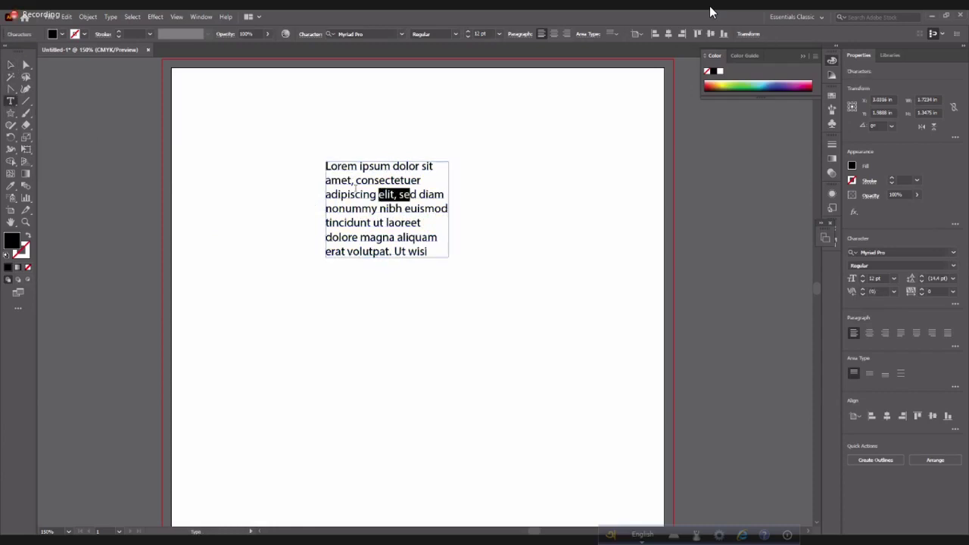
{"action": "left_click", "coordinate": [326, 195], "text": "shift"}
{"action": "key", "text": "ctrl+a"}
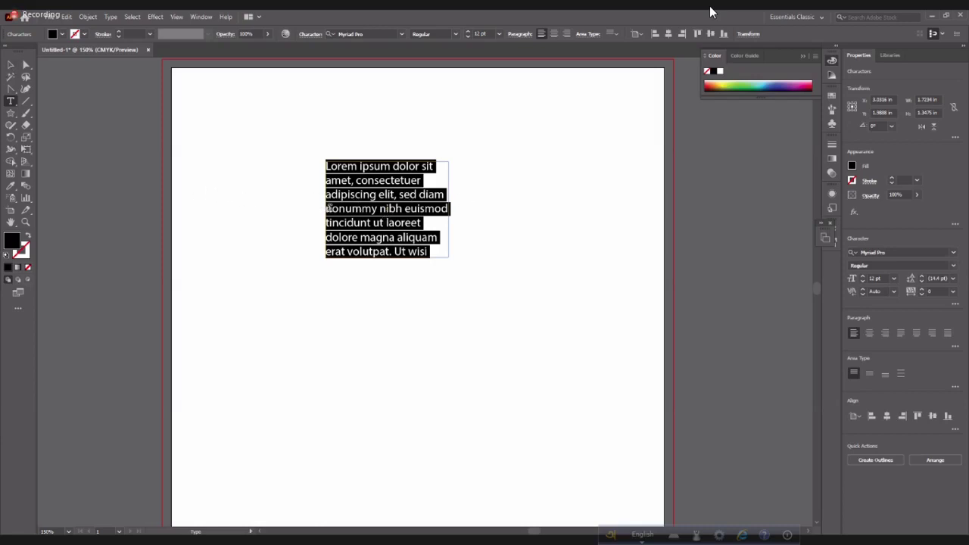
{"action": "key", "text": "BackSpace"}
{"action": "key", "text": "Escape"}
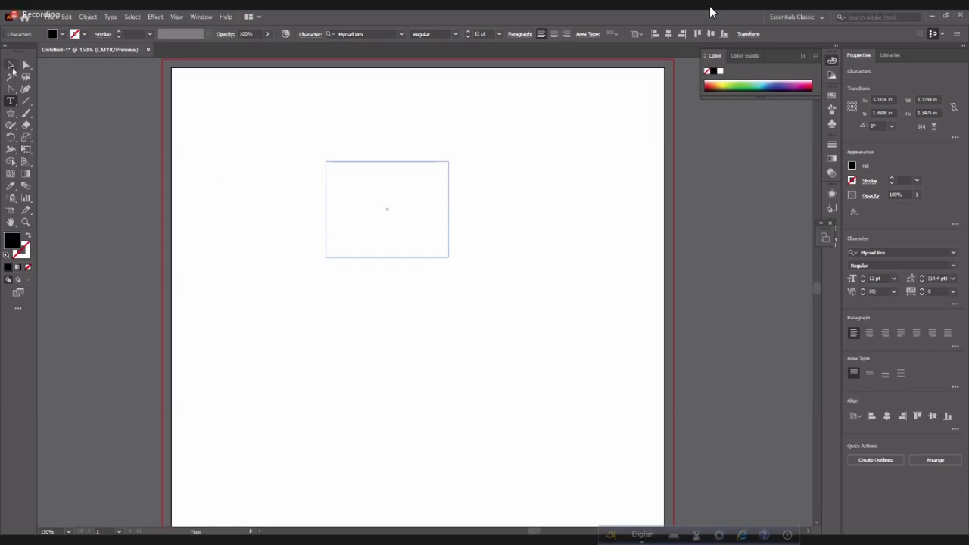
{"action": "key", "text": "Delete"}
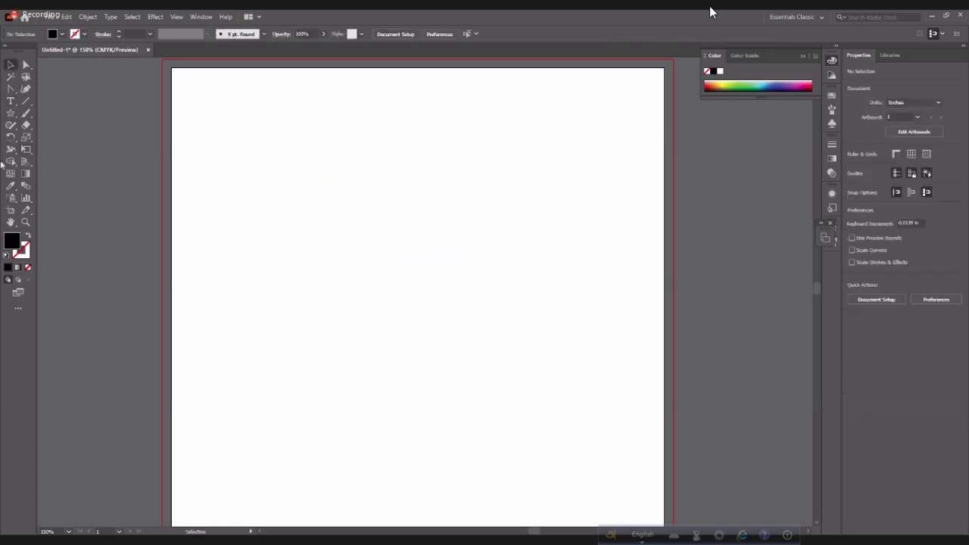
- Draw a text area, then select and delete the paragraph text frame
{"action": "left_click_drag", "start_coordinate": [12, 102], "coordinate": [65, 114]}
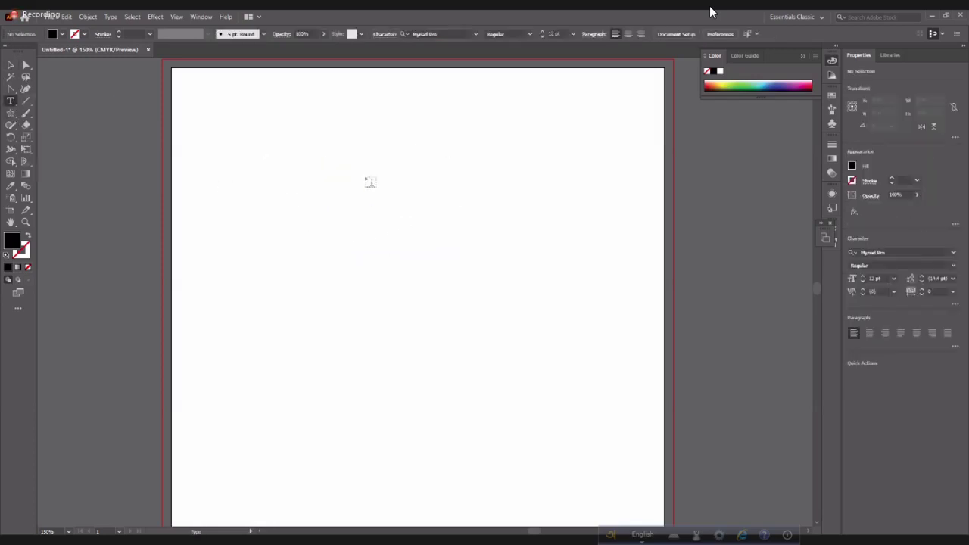
{"action": "left_click_drag", "start_coordinate": [346, 162], "coordinate": [470, 281]}
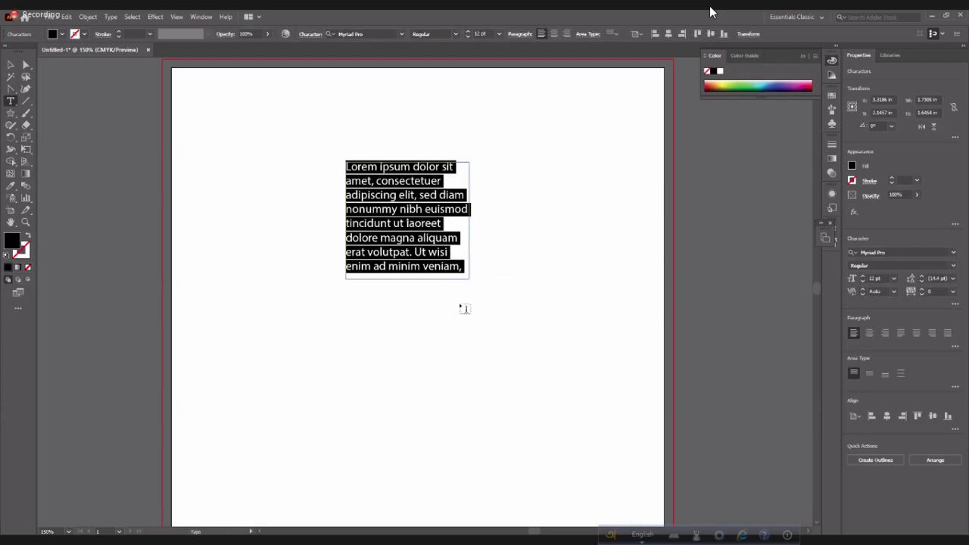
{"action": "left_click", "coordinate": [11, 65]}
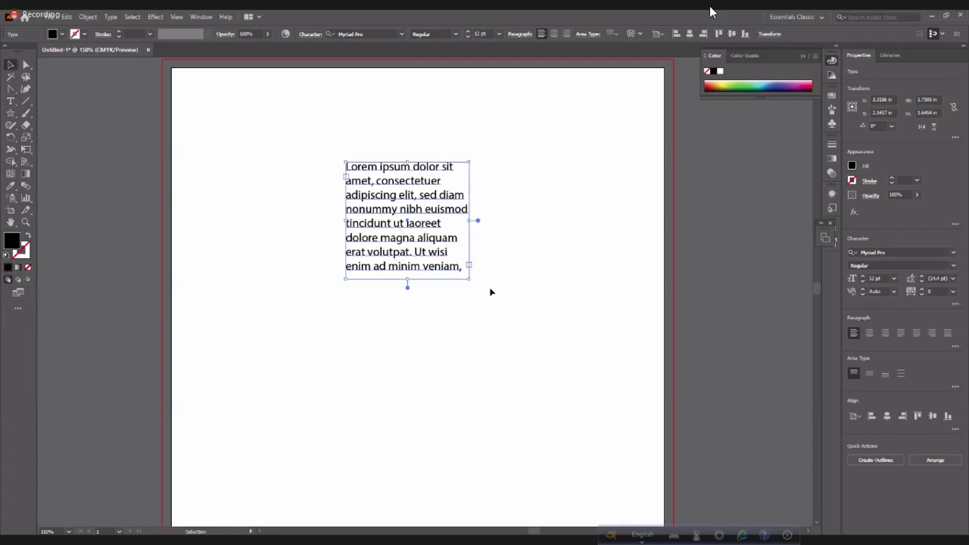
{"action": "key", "text": "Delete"}
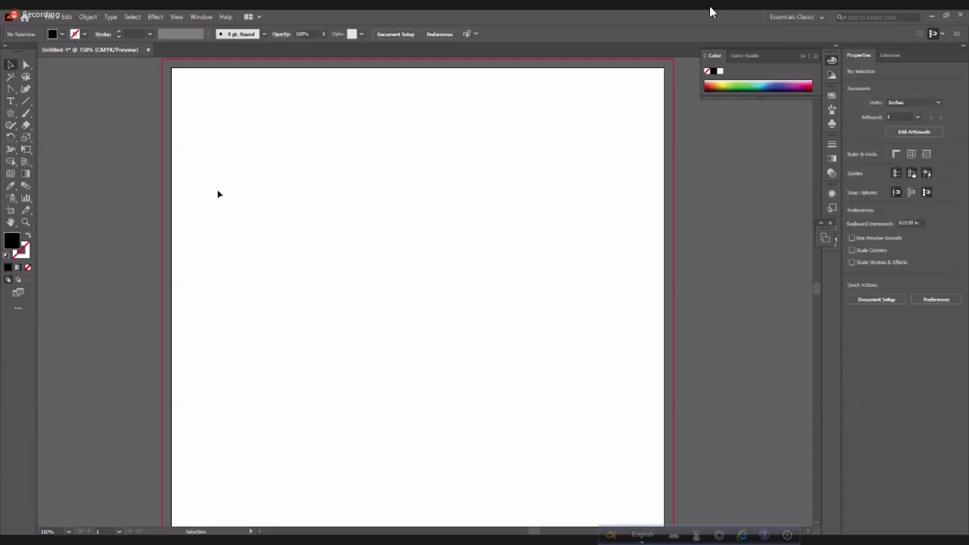
- Draw a new text area near the top, type 'sfsgdggghgzsg', then delete that frame
{"action": "left_click", "coordinate": [11, 102]}
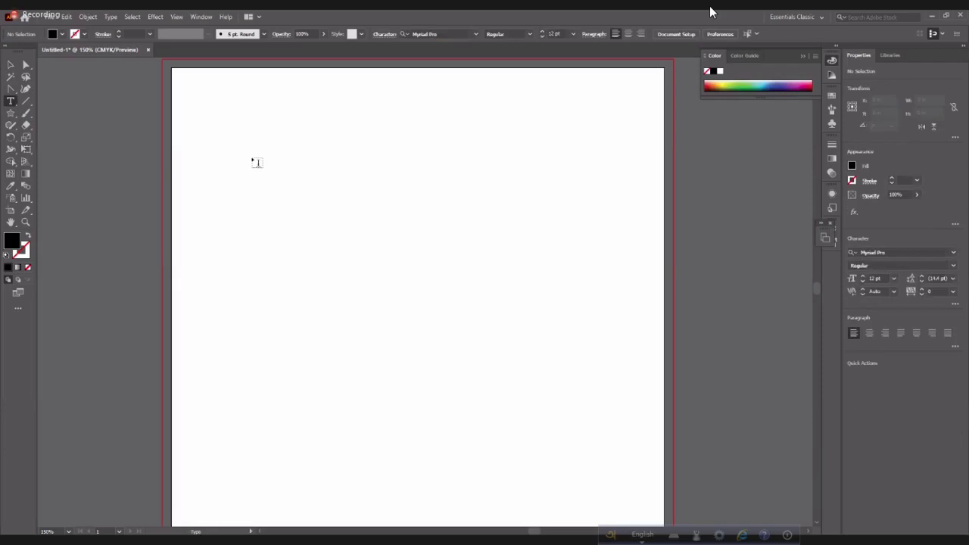
{"action": "left_click_drag", "start_coordinate": [237, 151], "coordinate": [593, 228]}
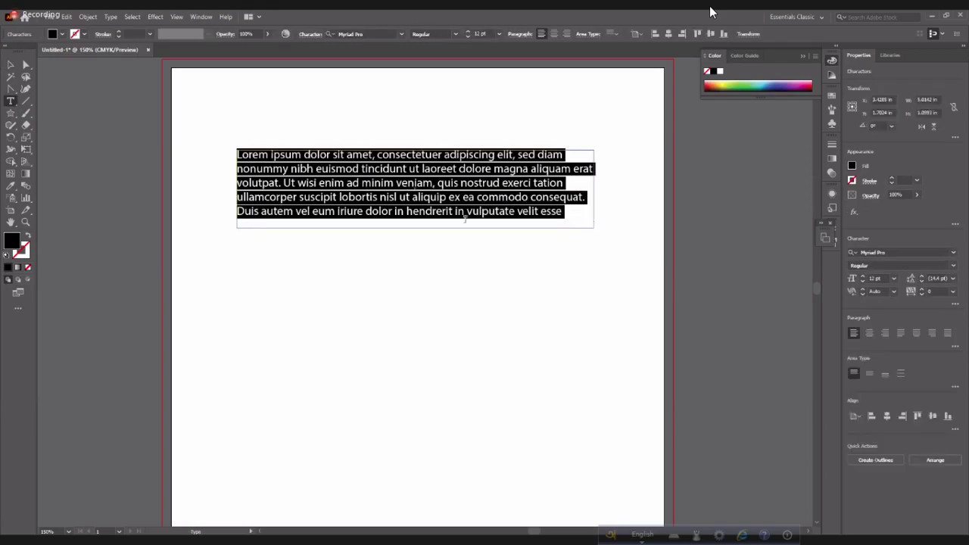
{"action": "type", "text": "sfsgdggghgzsg"}
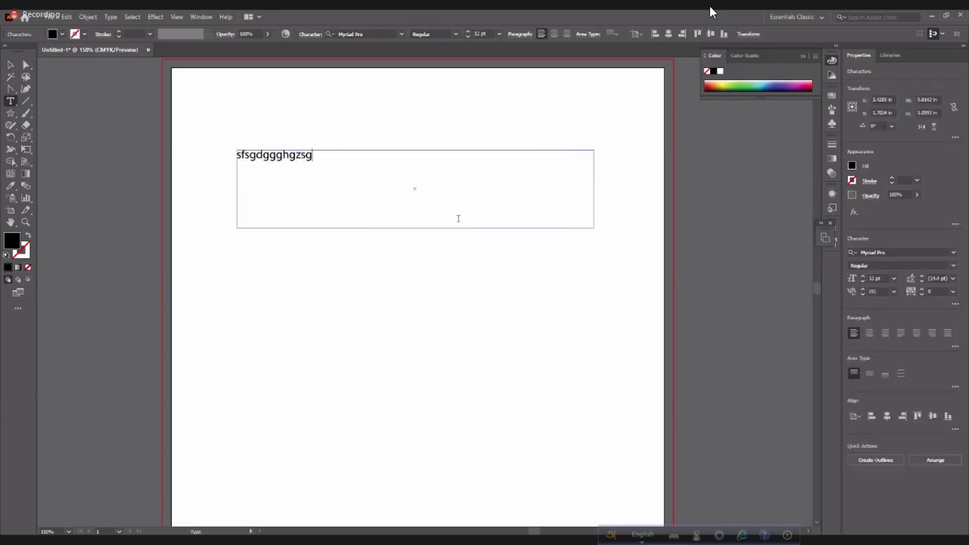
{"action": "left_click", "coordinate": [10, 64]}
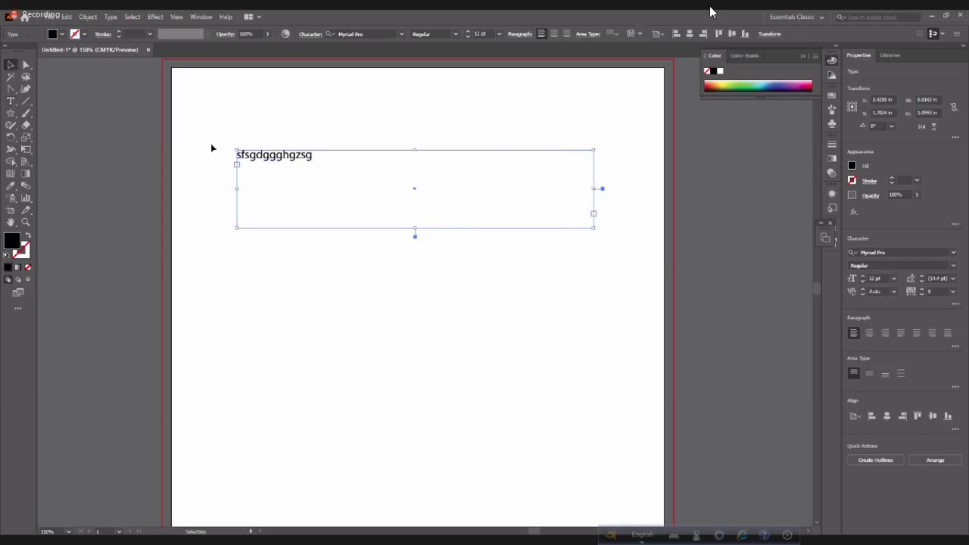
{"action": "left_click_drag", "start_coordinate": [223, 141], "coordinate": [263, 180]}
{"action": "key", "text": "Delete"}
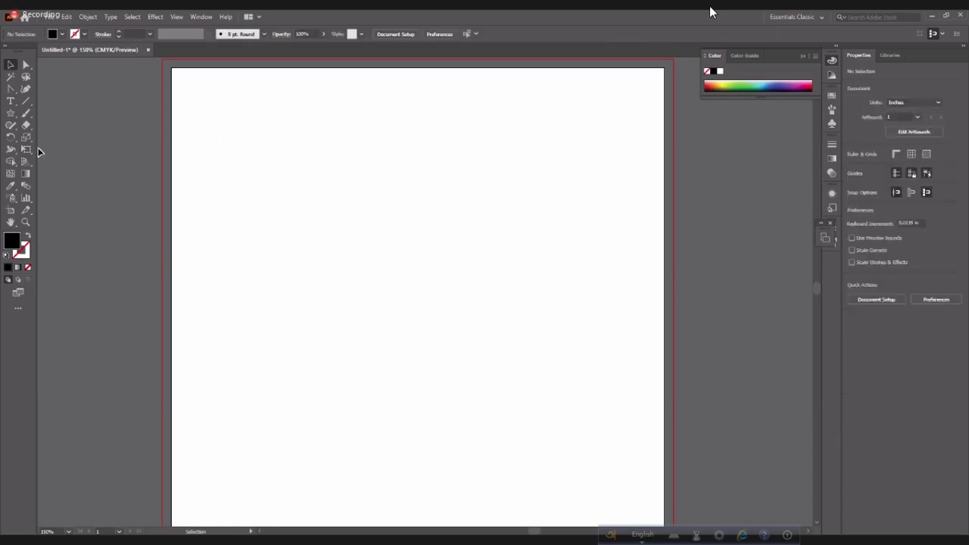
{"action": "left_click", "coordinate": [38, 102]}
{"action": "left_click", "coordinate": [320, 173]}
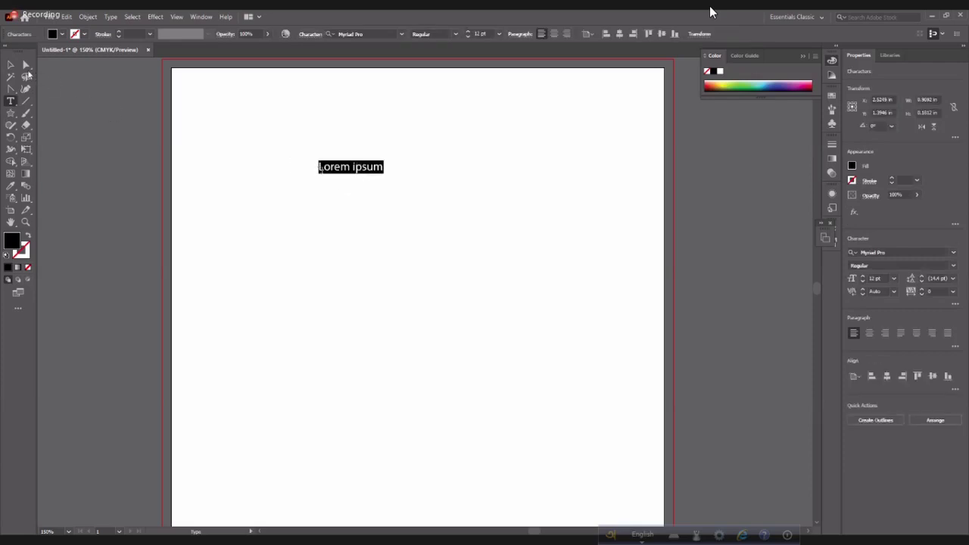
{"action": "left_click", "coordinate": [10, 65]}
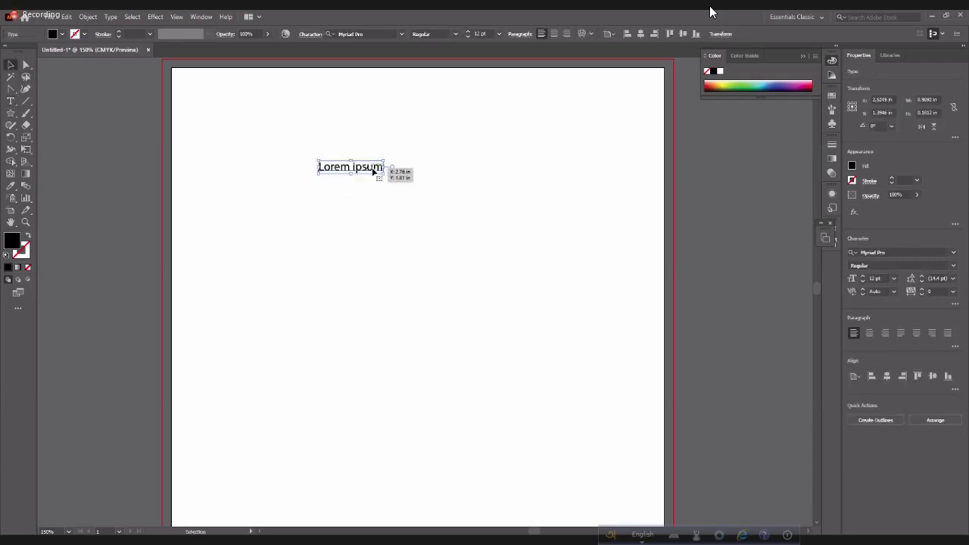
{"action": "left_click_drag", "start_coordinate": [385, 166], "coordinate": [514, 167]}
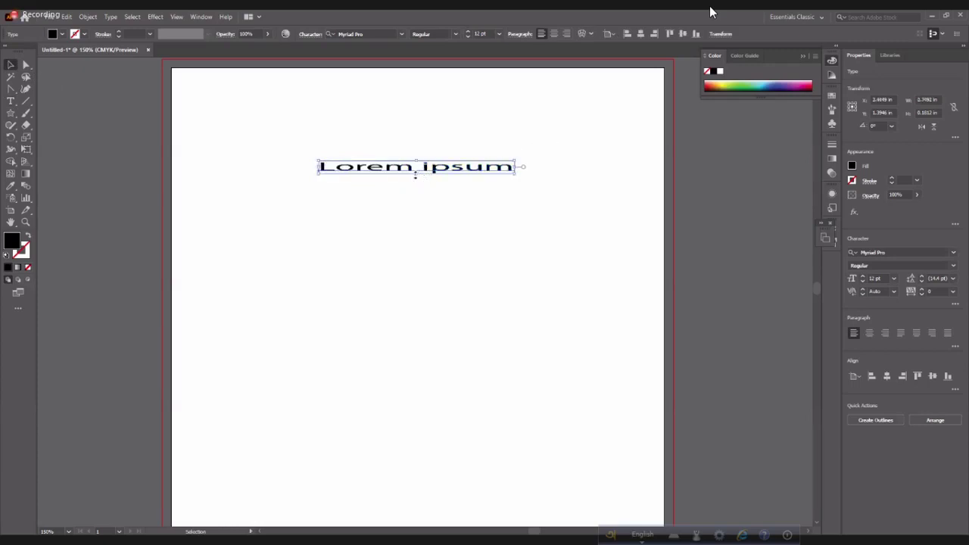
{"action": "left_click_drag", "start_coordinate": [415, 173], "coordinate": [431, 284]}
{"action": "left_click_drag", "start_coordinate": [513, 222], "coordinate": [569, 223]}
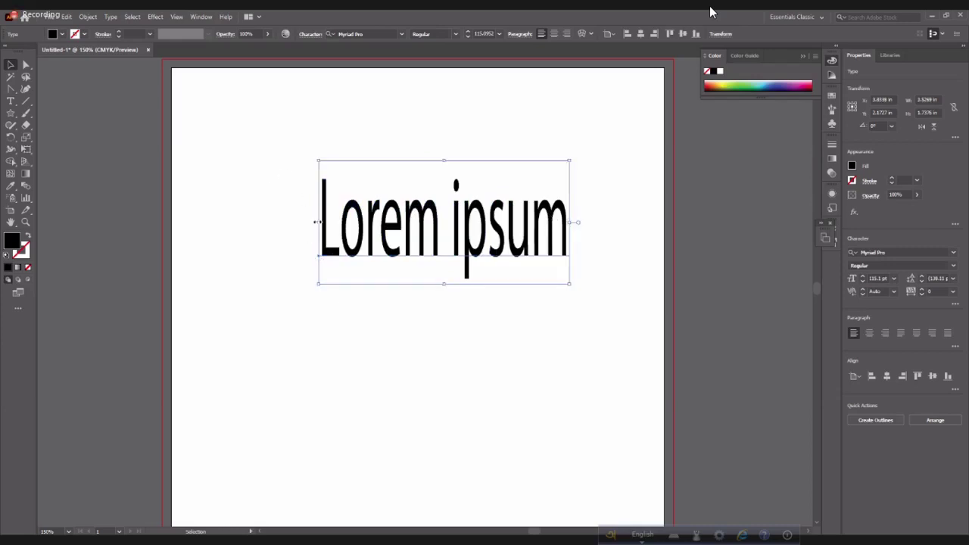
{"action": "left_click_drag", "start_coordinate": [316, 222], "coordinate": [244, 223]}
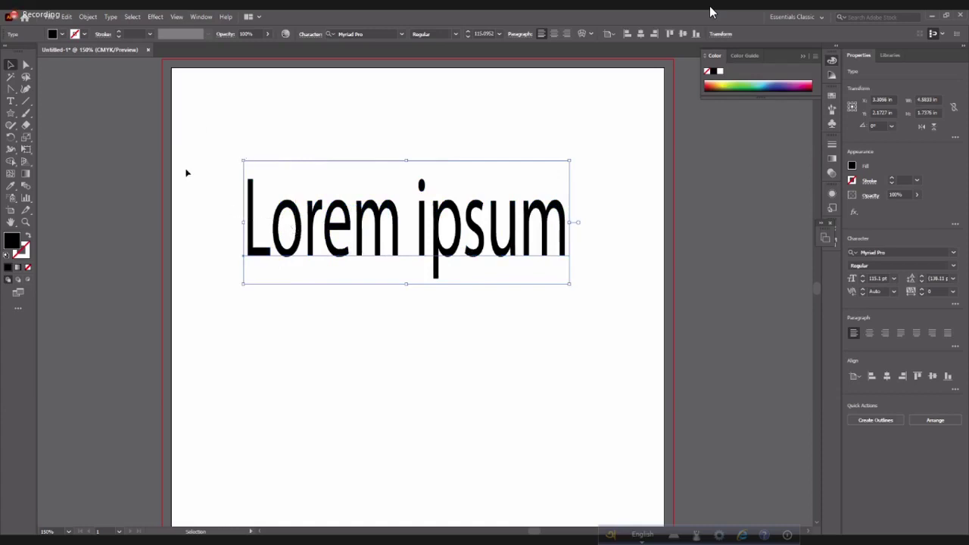
{"action": "key", "text": "Delete"}
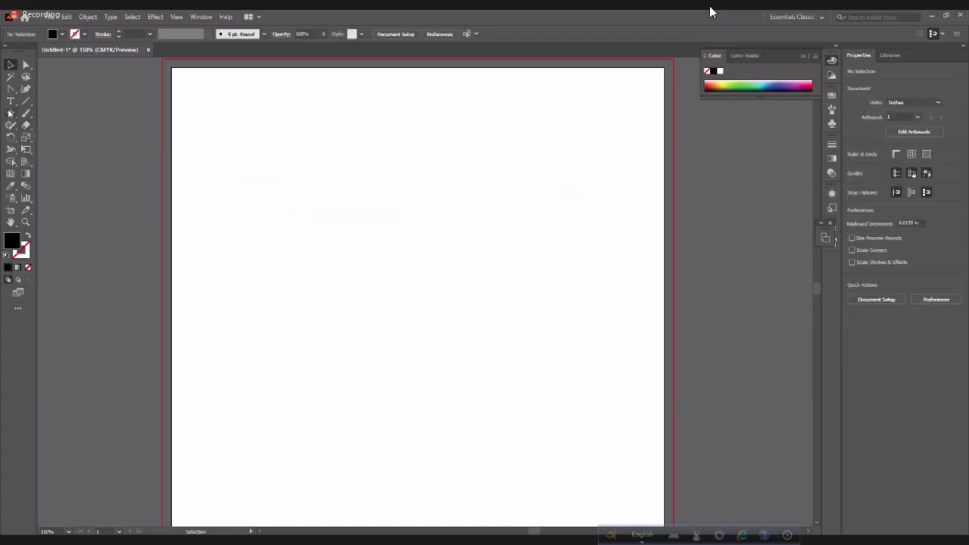
- Browse the Type tool flyout, then pick the Rectangle Tool from the shape tools
{"action": "left_click_drag", "start_coordinate": [9, 103], "coordinate": [47, 103]}
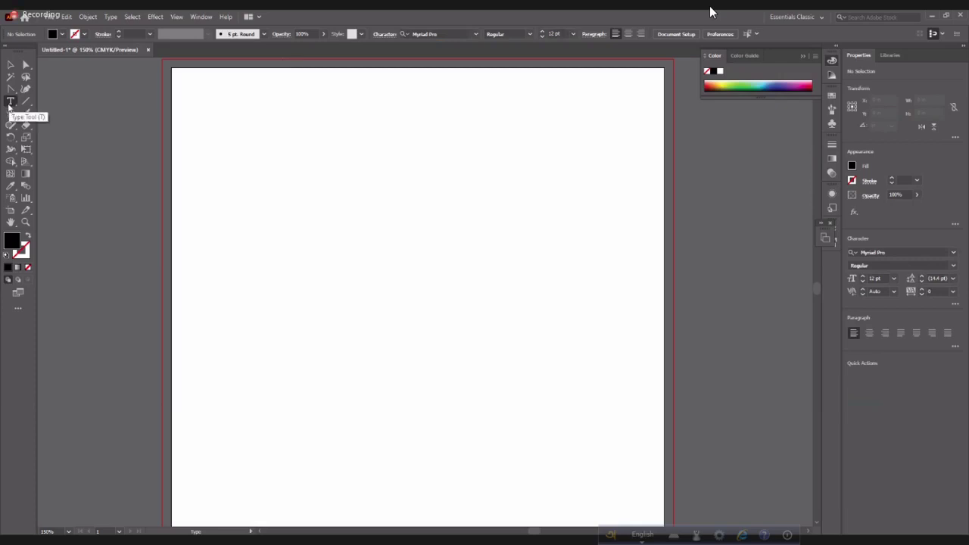
{"action": "left_click", "coordinate": [10, 103]}
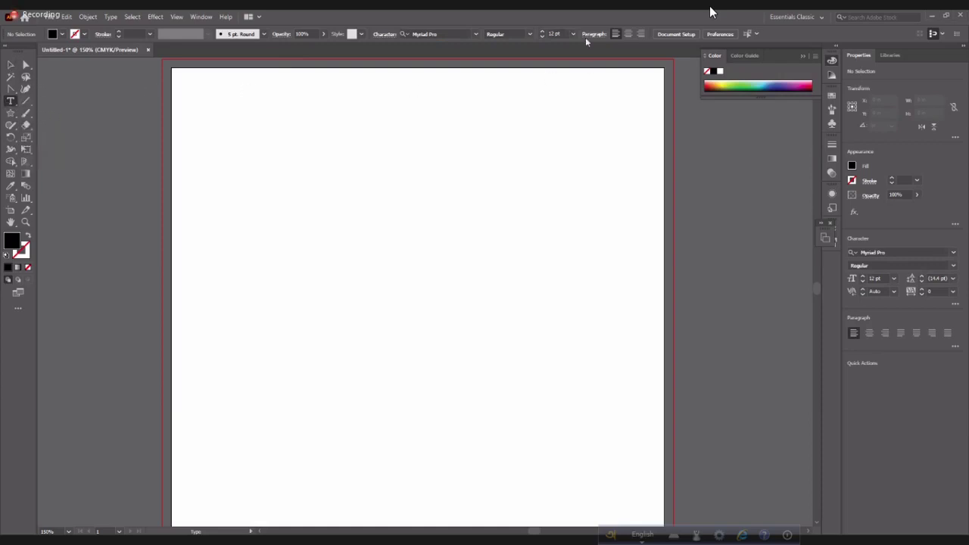
{"action": "left_click", "coordinate": [12, 114]}
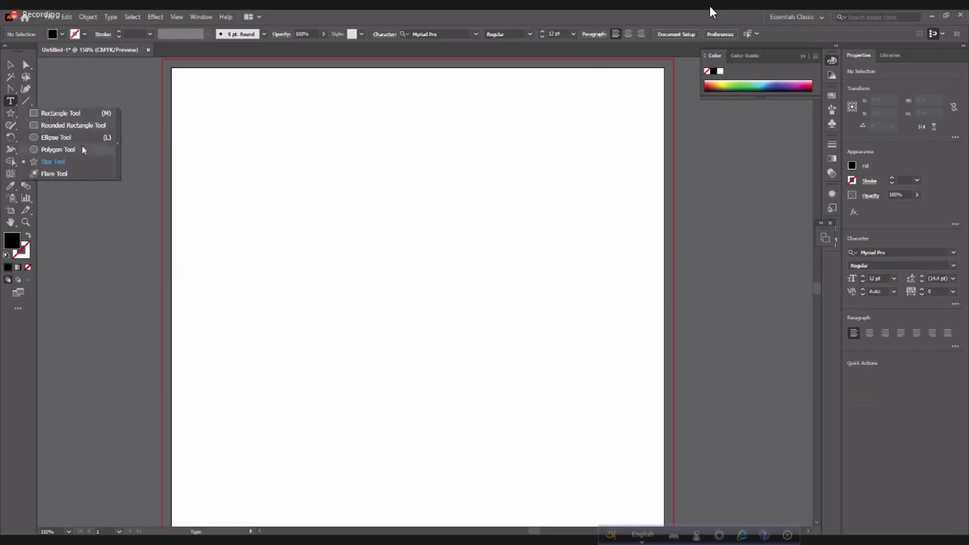
{"action": "left_click", "coordinate": [56, 115]}
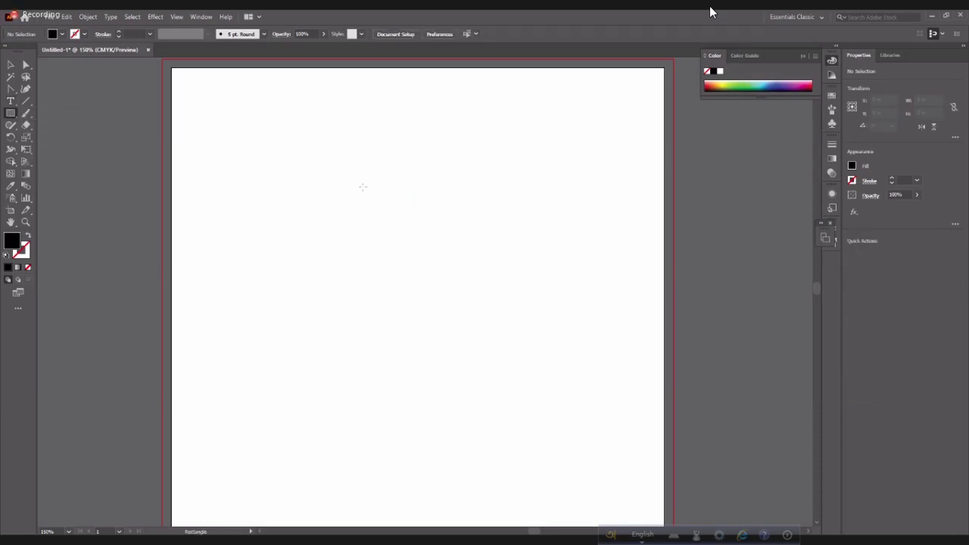
- Draw a rectangle in the artboard centre and move it up and to the left
{"action": "left_click_drag", "start_coordinate": [368, 184], "coordinate": [576, 334]}
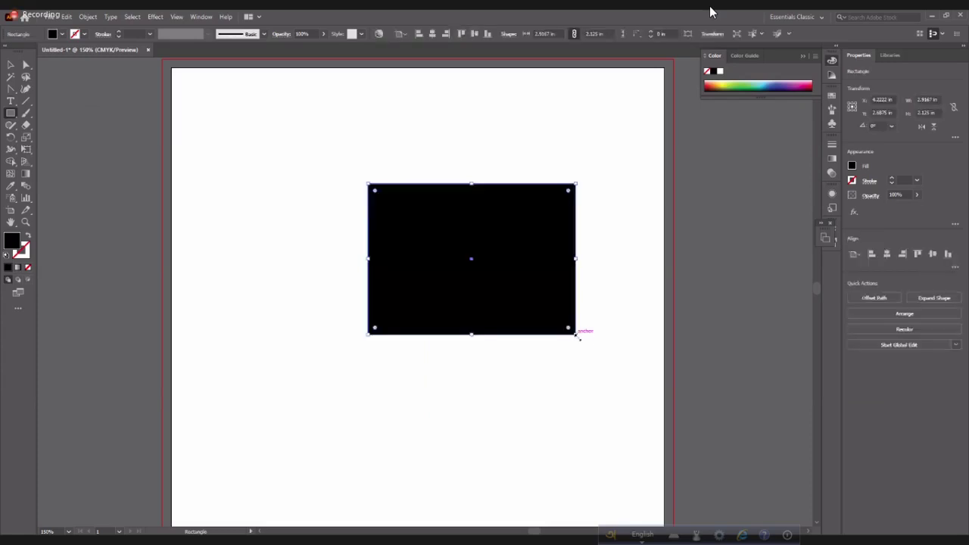
{"action": "left_click", "coordinate": [11, 65]}
{"action": "left_click_drag", "start_coordinate": [469, 210], "coordinate": [419, 206]}
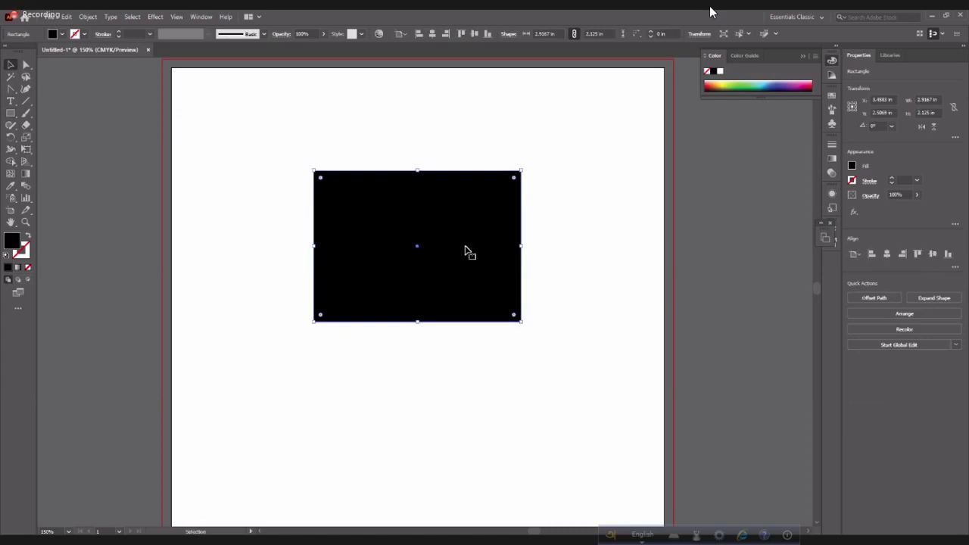
- Respond to the Zoom waiting-room notice from the meeting bar
{"action": "mouse_move", "coordinate": [705, 12]}
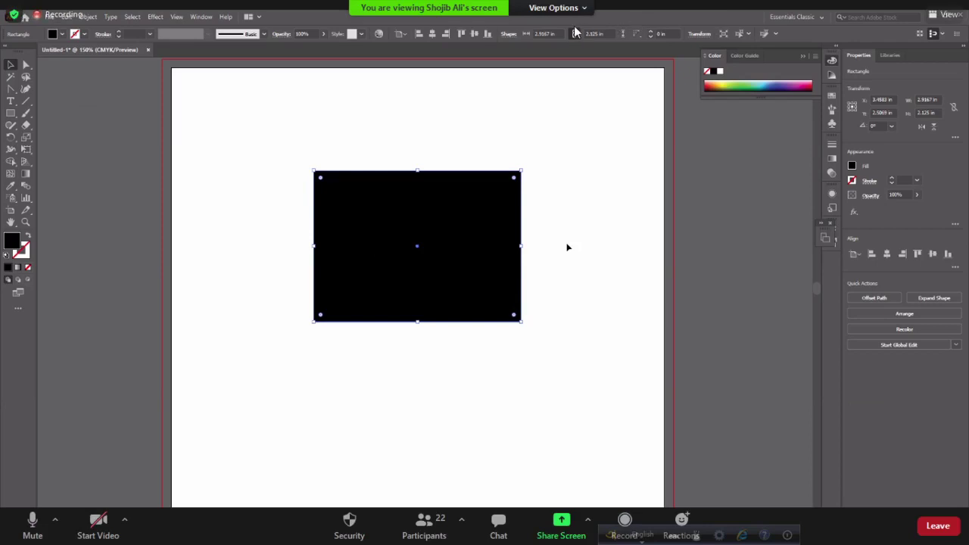
{"action": "left_click", "coordinate": [554, 7]}
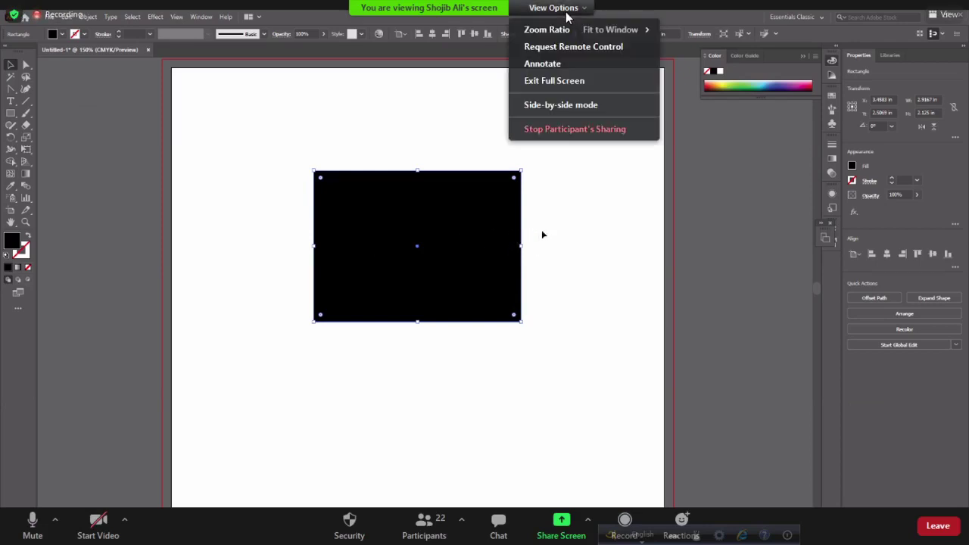
{"action": "left_click", "coordinate": [692, 22]}
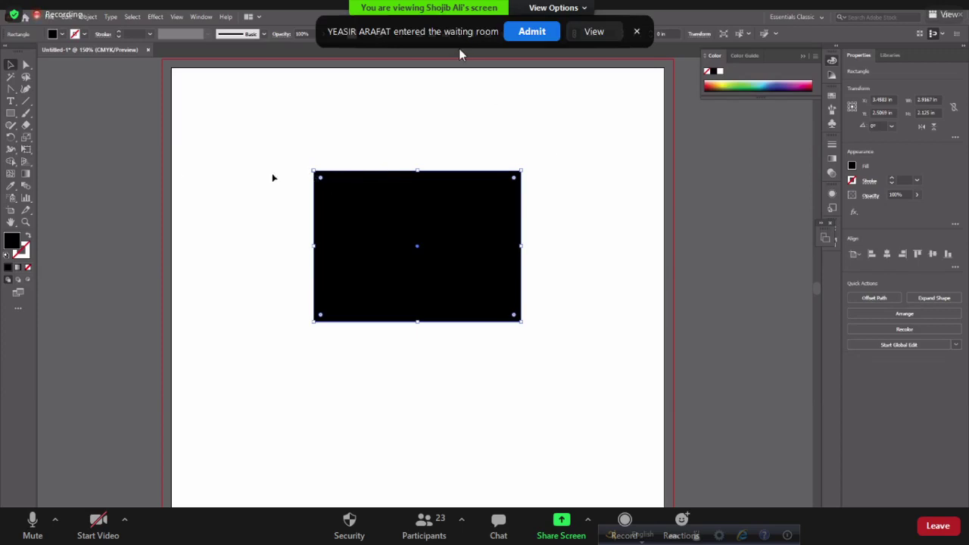
{"action": "left_click", "coordinate": [539, 32]}
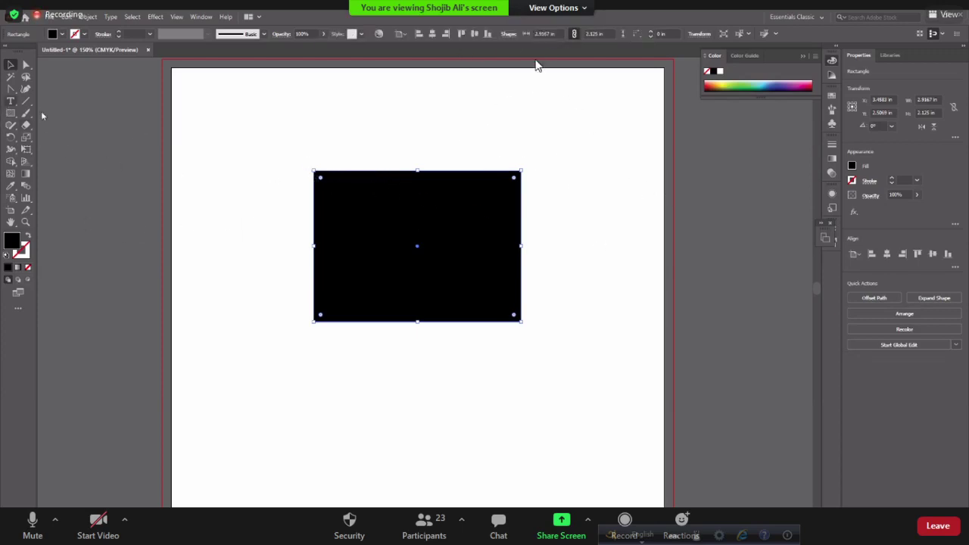
{"action": "left_click", "coordinate": [556, 10]}
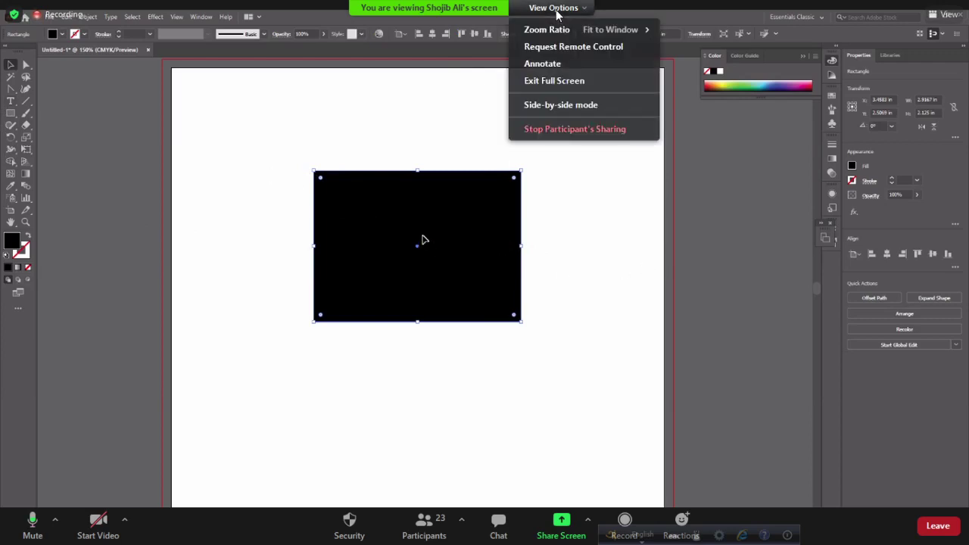
{"action": "left_click", "coordinate": [556, 11]}
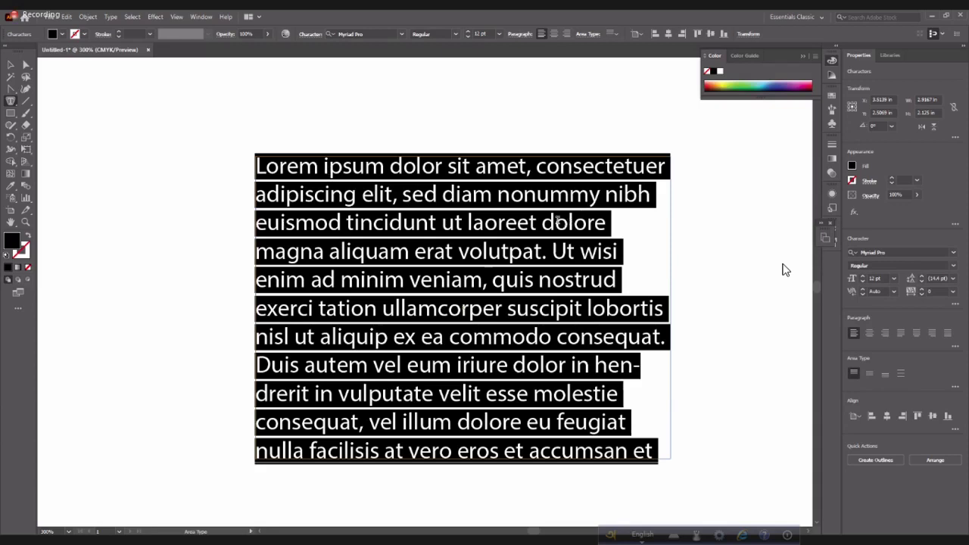
{"action": "key", "text": "ctrl+z"}
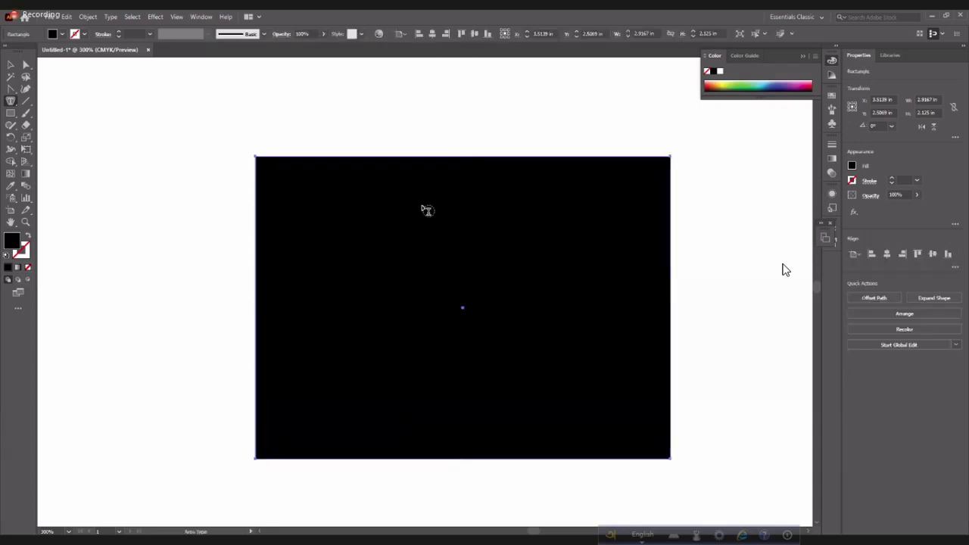
- Fill the rectangle and a newly drawn circle with Lorem ipsum placeholder text
{"action": "left_click", "coordinate": [313, 157]}
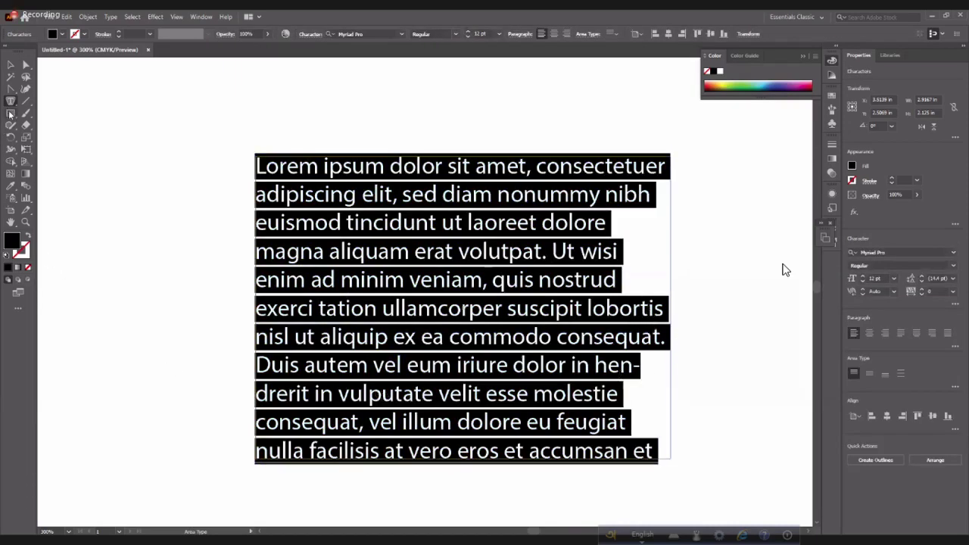
{"action": "left_click_drag", "start_coordinate": [10, 114], "coordinate": [231, 304]}
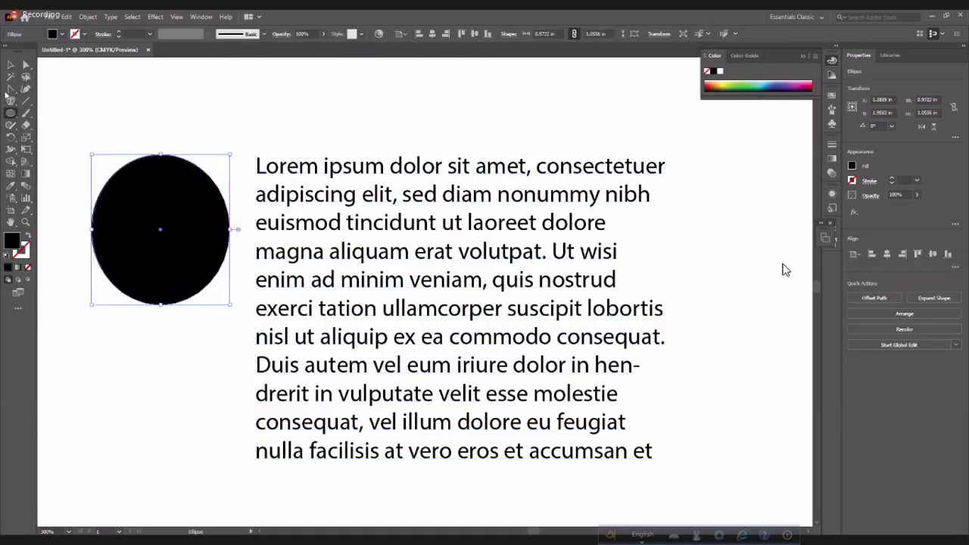
{"action": "left_click_drag", "start_coordinate": [9, 101], "coordinate": [59, 113]}
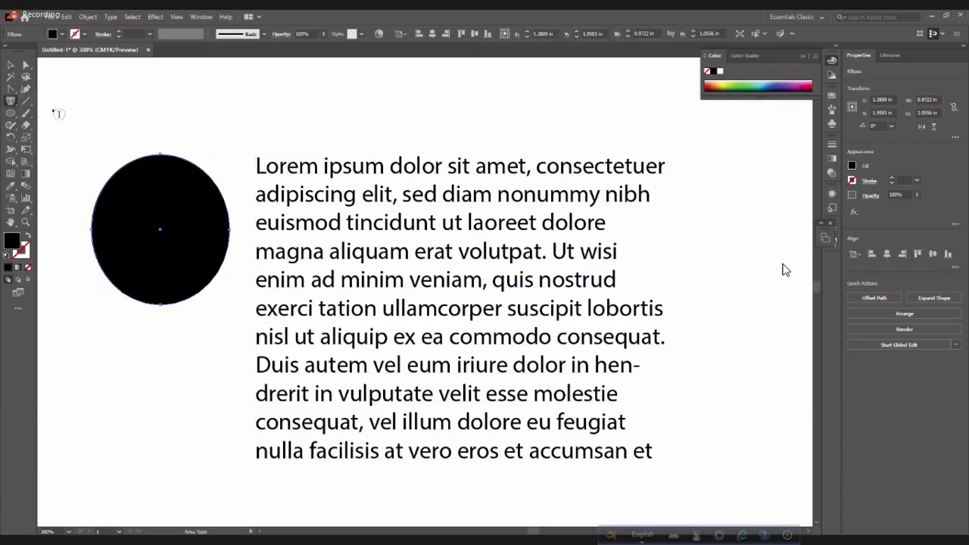
{"action": "left_click", "coordinate": [150, 162]}
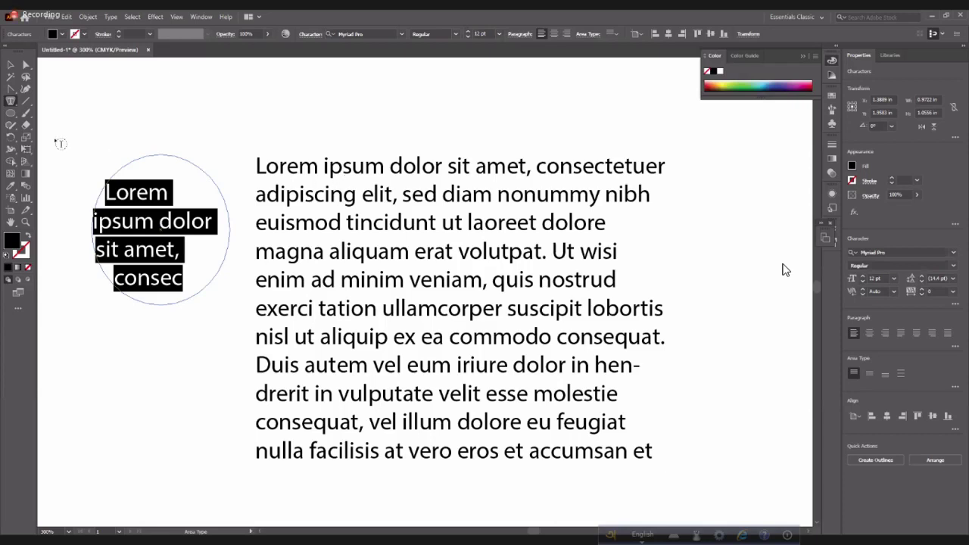
- Stop editing, select both text objects with Ctrl+A and delete them
{"action": "left_click_drag", "start_coordinate": [10, 101], "coordinate": [9, 114]}
{"action": "left_click", "coordinate": [17, 66]}
{"action": "key", "text": "ctrl+a"}
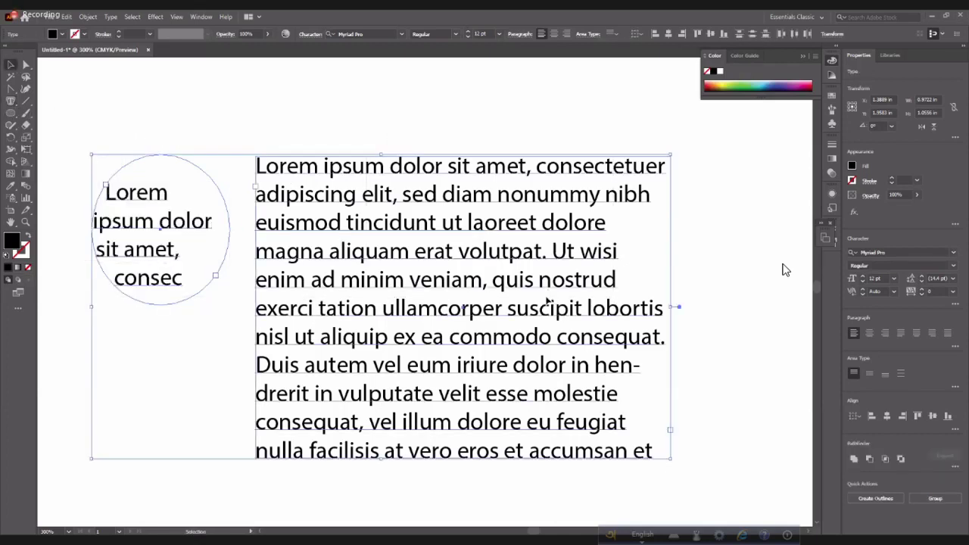
{"action": "key", "text": "Delete"}
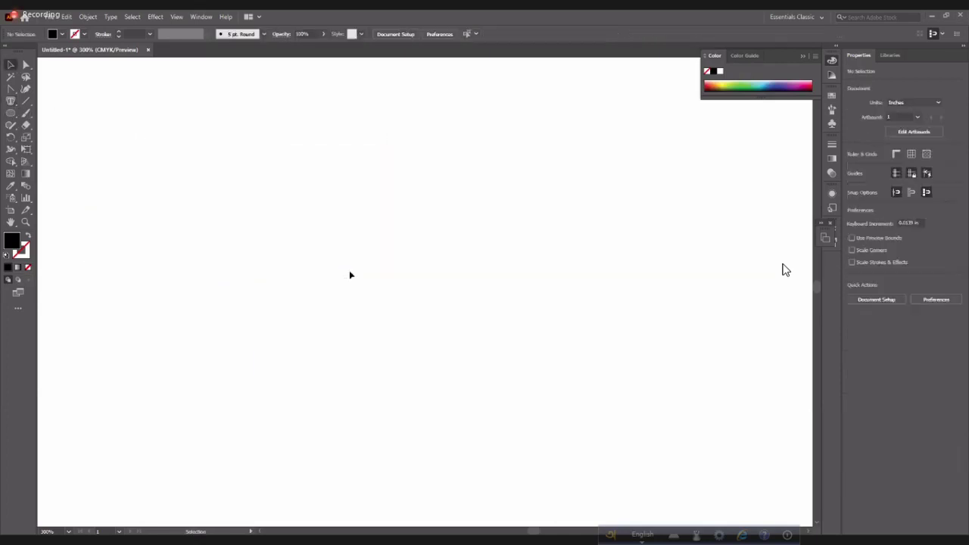
{"action": "left_click", "coordinate": [11, 100]}
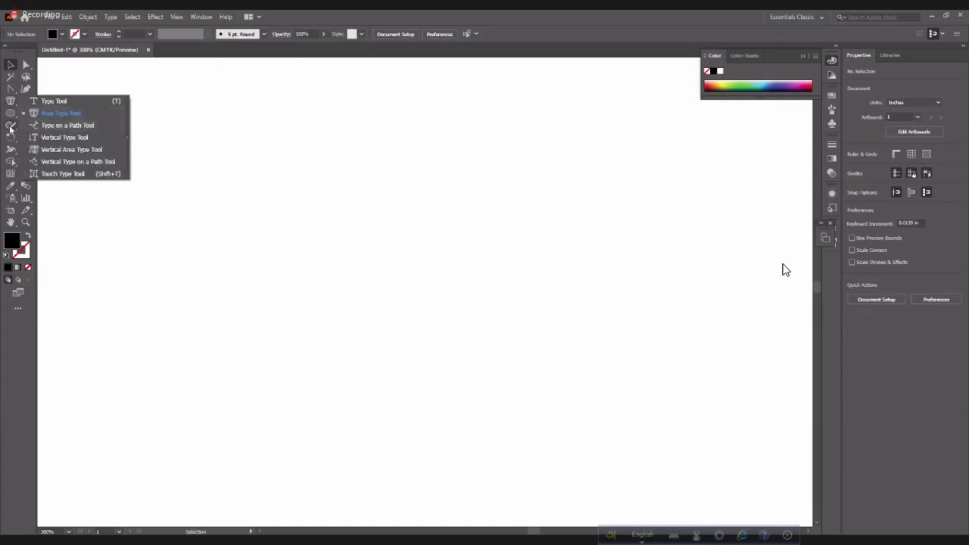
{"action": "left_click", "coordinate": [11, 108]}
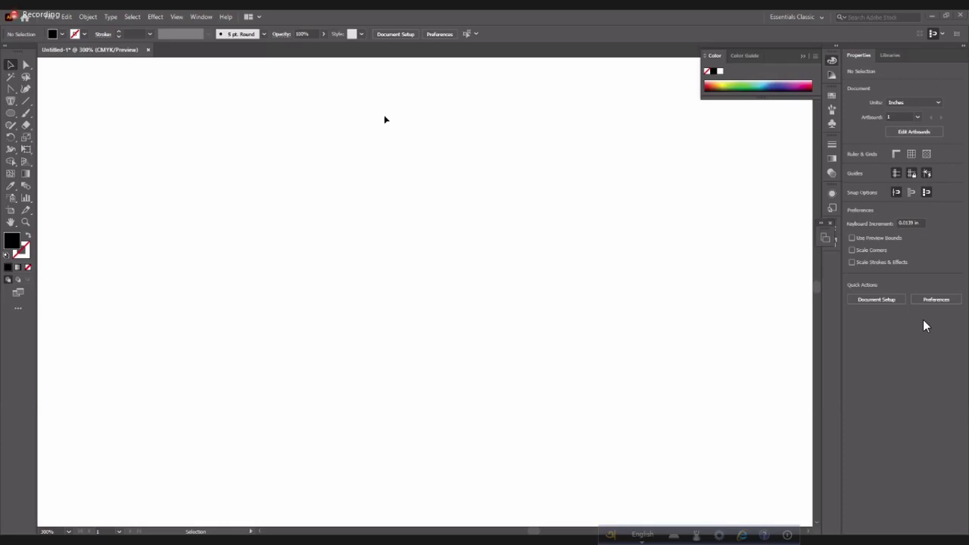
{"action": "mouse_move", "coordinate": [936, 422]}
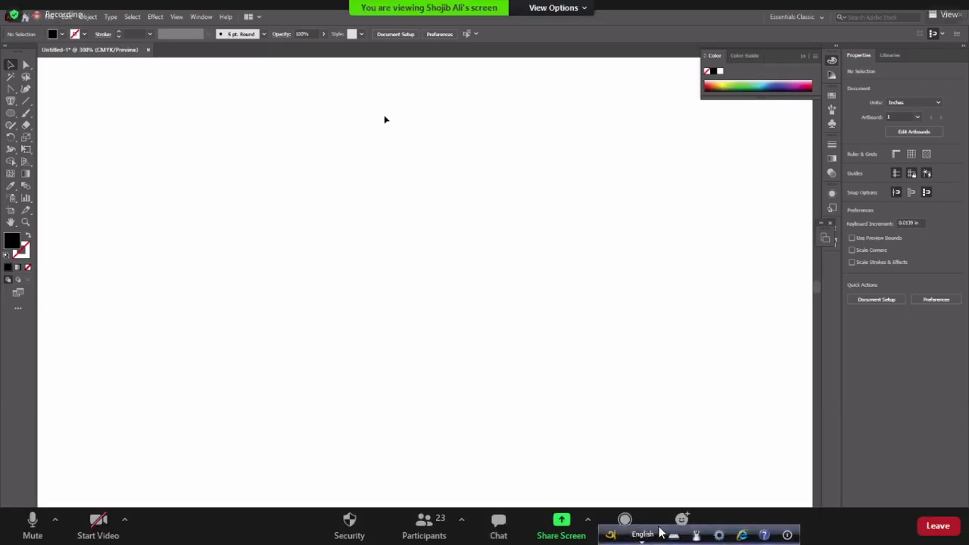
{"action": "left_click", "coordinate": [434, 538]}
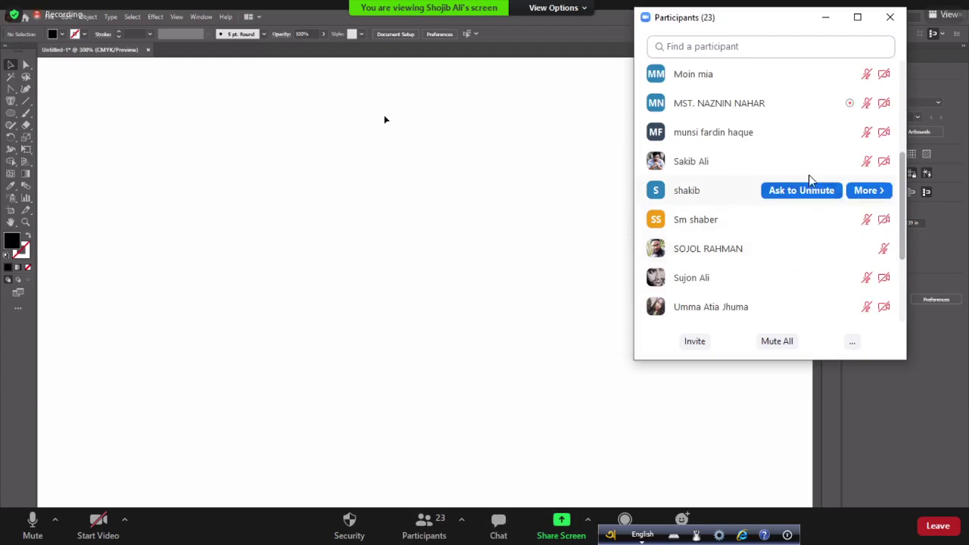
{"action": "scroll", "coordinate": [811, 182], "scroll_direction": "down", "scroll_amount": 4}
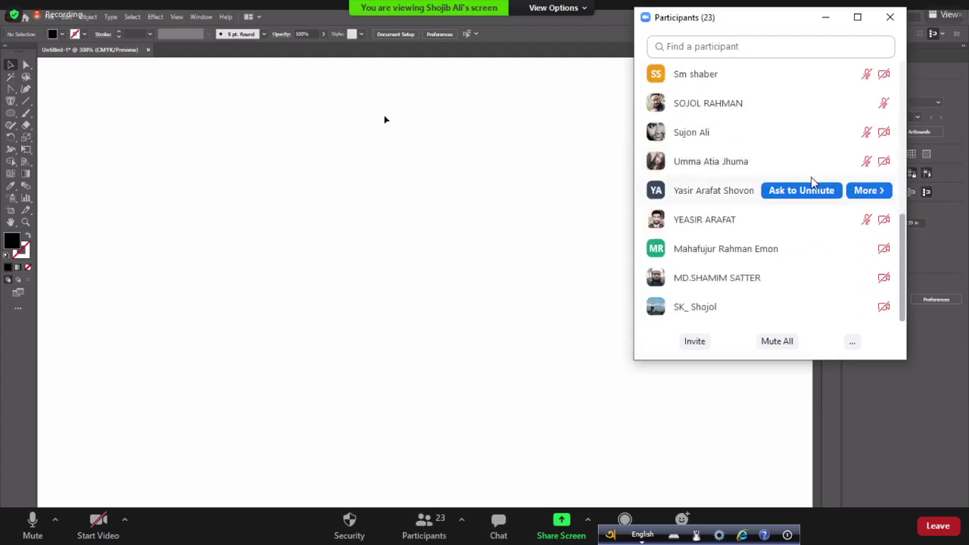
{"action": "scroll", "coordinate": [810, 182], "scroll_direction": "up", "scroll_amount": 10}
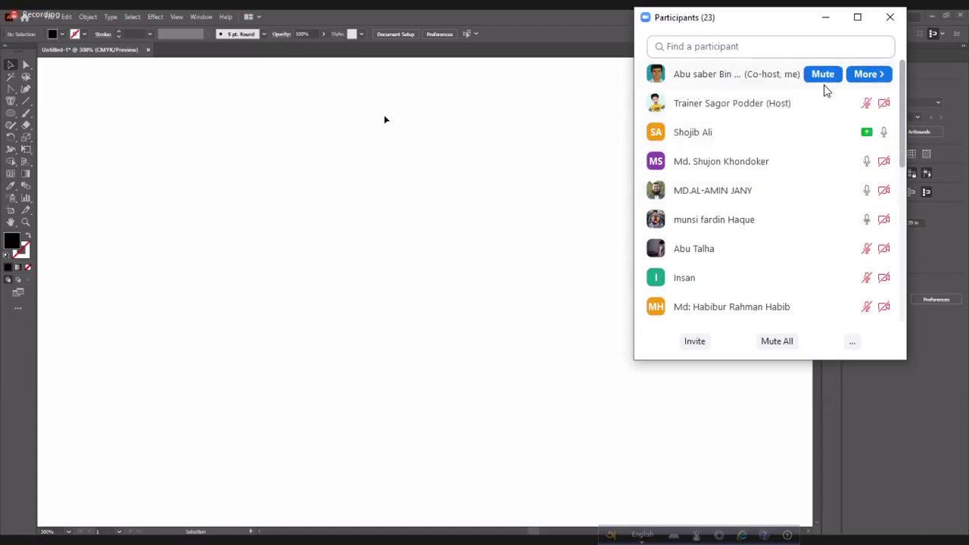
{"action": "left_click", "coordinate": [888, 17]}
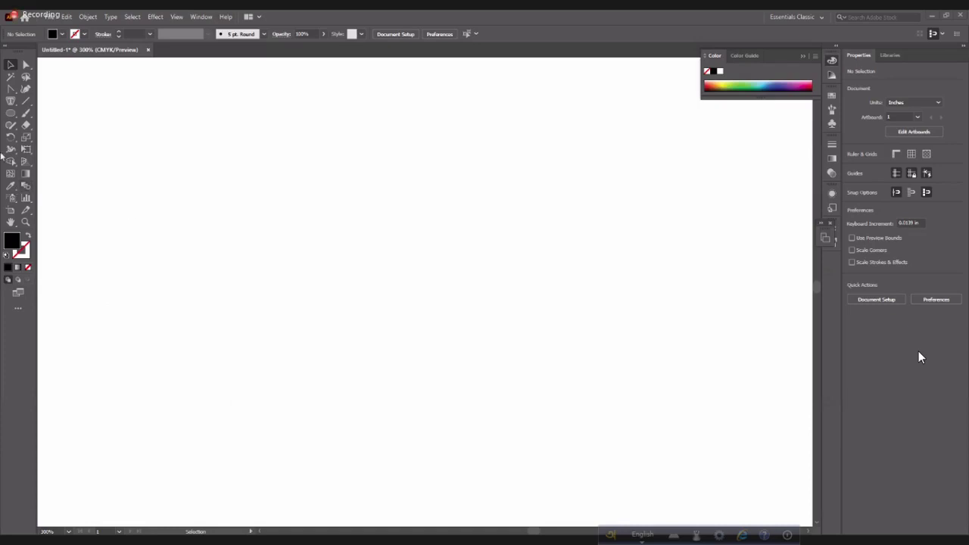
{"action": "left_click", "coordinate": [26, 185]}
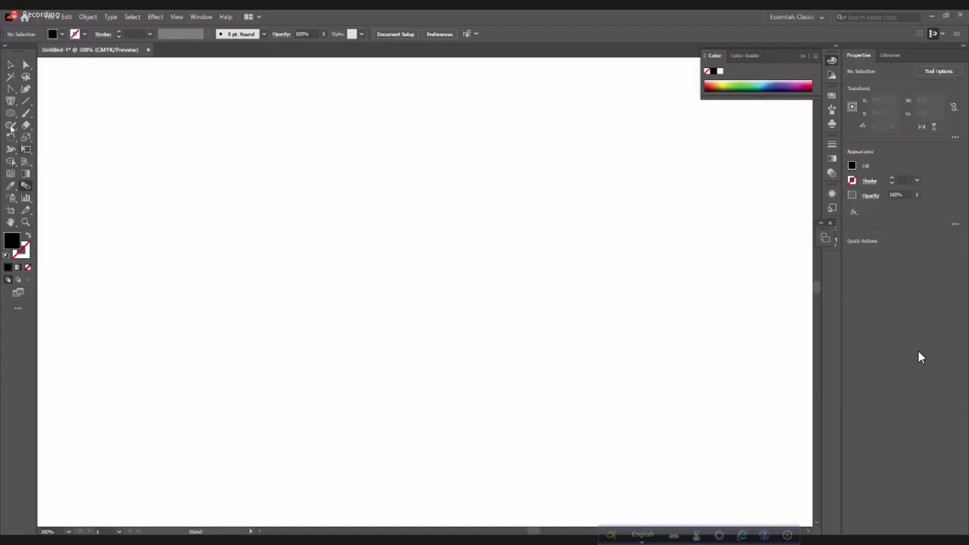
{"action": "left_click", "coordinate": [10, 101]}
{"action": "left_click_drag", "start_coordinate": [11, 102], "coordinate": [65, 116]}
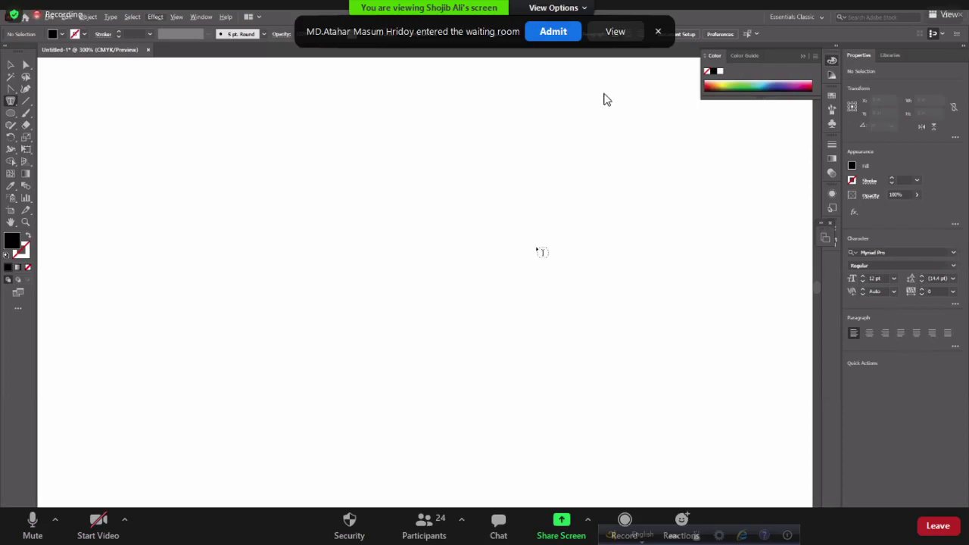
{"action": "left_click", "coordinate": [552, 31]}
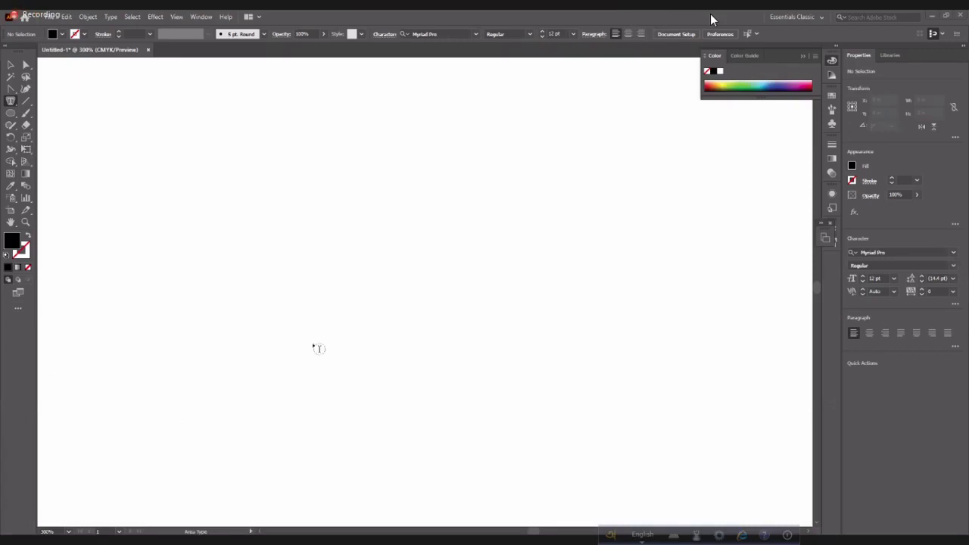
{"action": "left_click", "coordinate": [10, 101]}
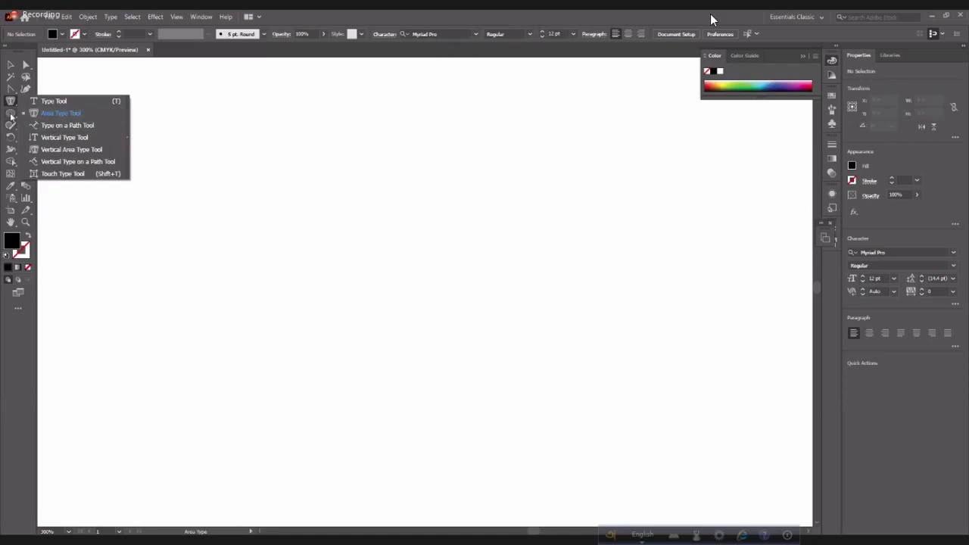
{"action": "left_click", "coordinate": [10, 119]}
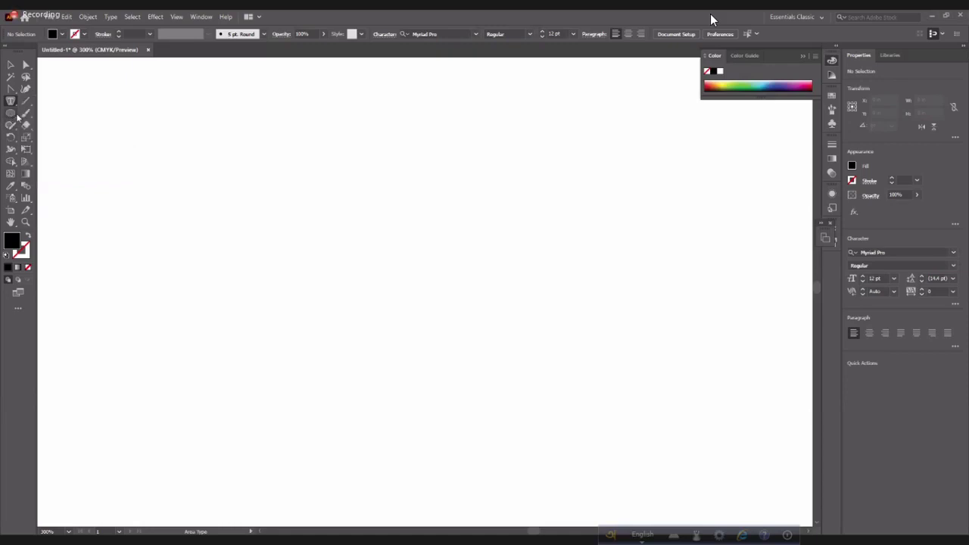
{"action": "left_click_drag", "start_coordinate": [9, 115], "coordinate": [53, 113]}
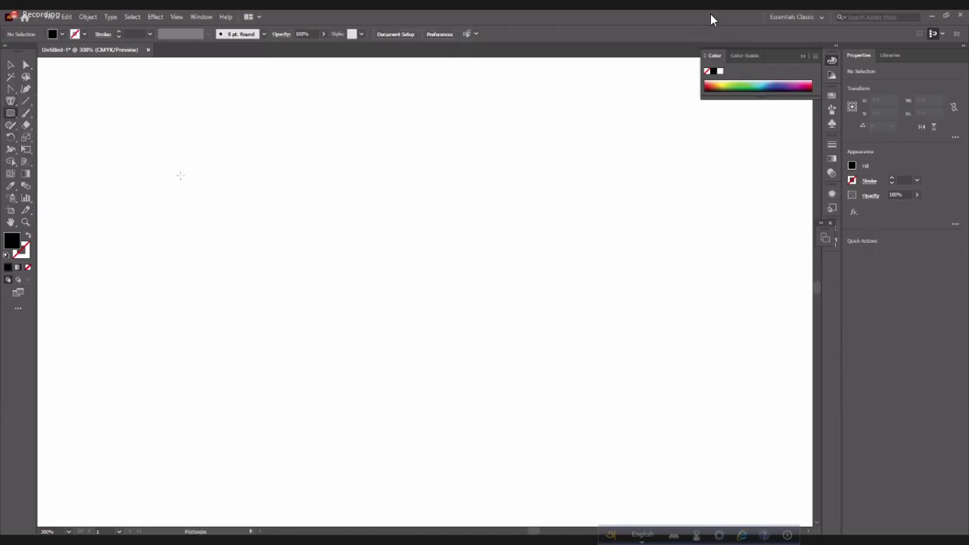
{"action": "left_click_drag", "start_coordinate": [301, 189], "coordinate": [487, 297]}
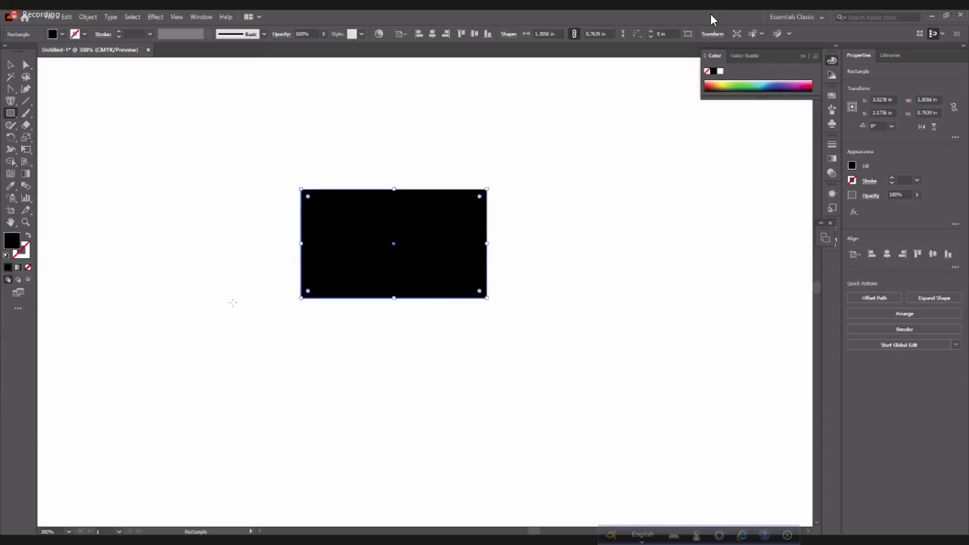
{"action": "key", "text": "Delete"}
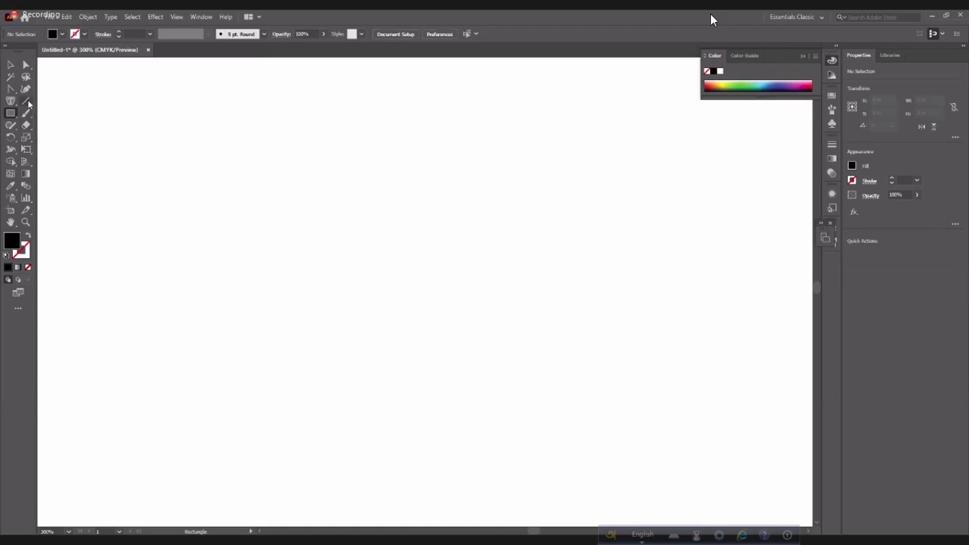
{"action": "left_click_drag", "start_coordinate": [26, 102], "coordinate": [54, 101]}
{"action": "mouse_move", "coordinate": [201, 199]}
{"action": "left_mouse_down"}
{"action": "mouse_move", "coordinate": [570, 243]}
{"action": "mouse_move", "coordinate": [602, 179]}
{"action": "mouse_move", "coordinate": [601, 199]}
{"action": "left_mouse_up"}
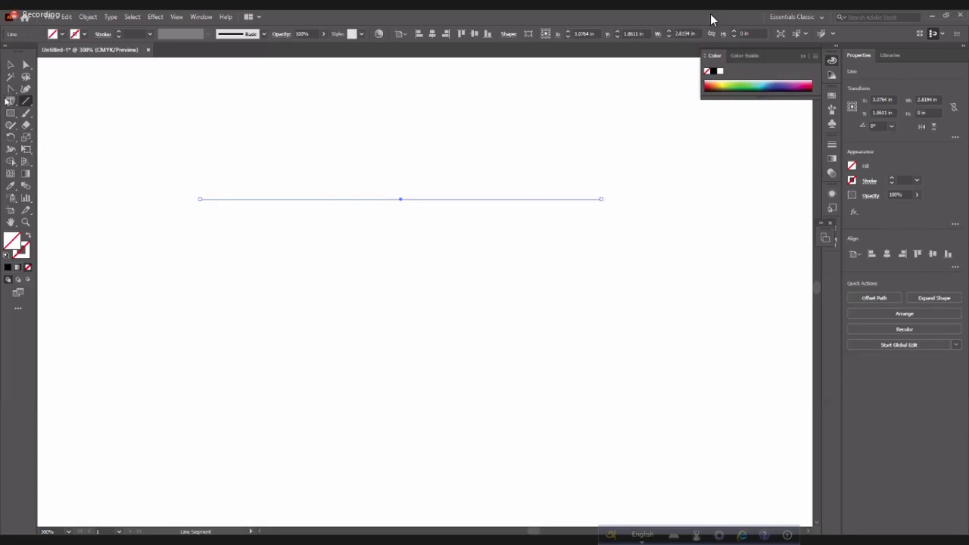
{"action": "left_click_drag", "start_coordinate": [10, 101], "coordinate": [48, 126]}
{"action": "left_click", "coordinate": [318, 199]}
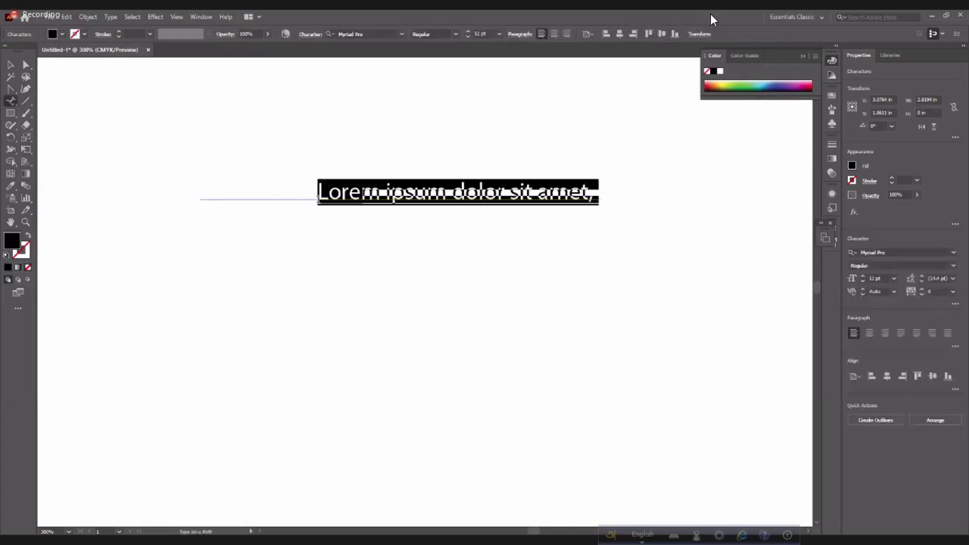
{"action": "left_click", "coordinate": [11, 65]}
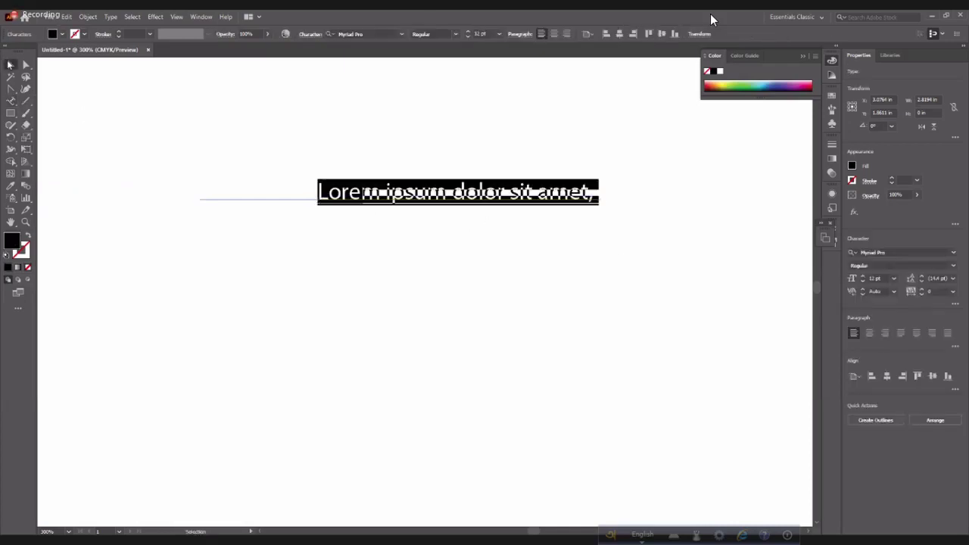
{"action": "left_click", "coordinate": [127, 104]}
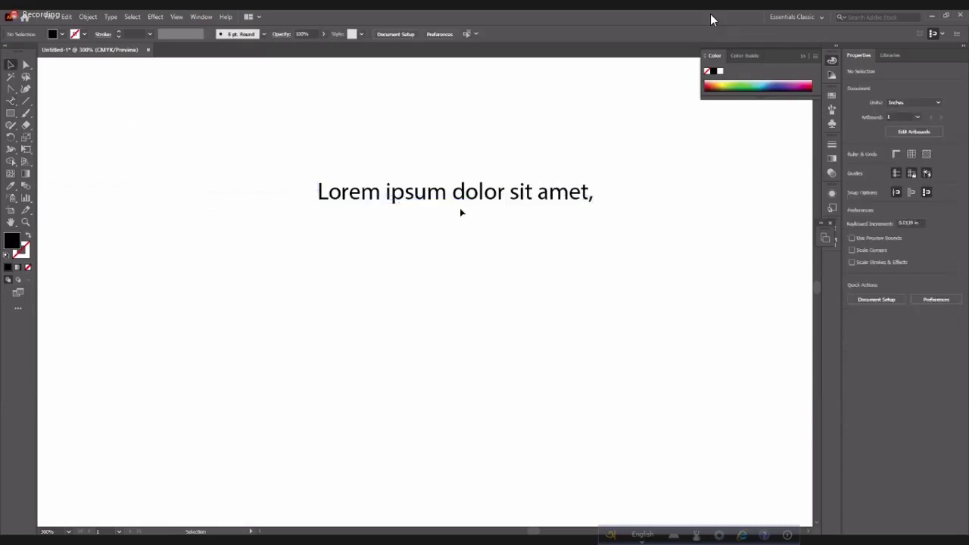
{"action": "left_click", "coordinate": [388, 201]}
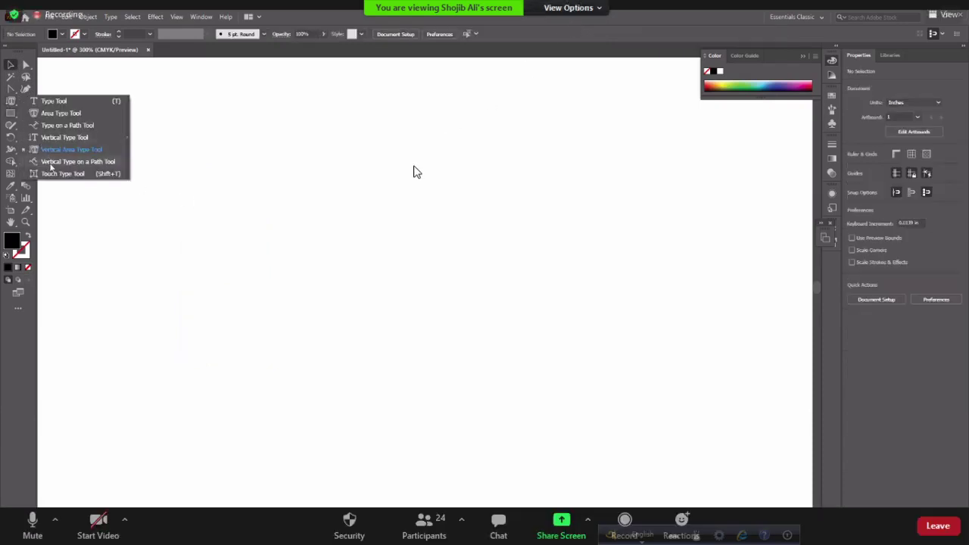
- Mute the microphone, type a short name in the text area fixing typos, then deselect it
{"action": "left_click", "coordinate": [38, 515]}
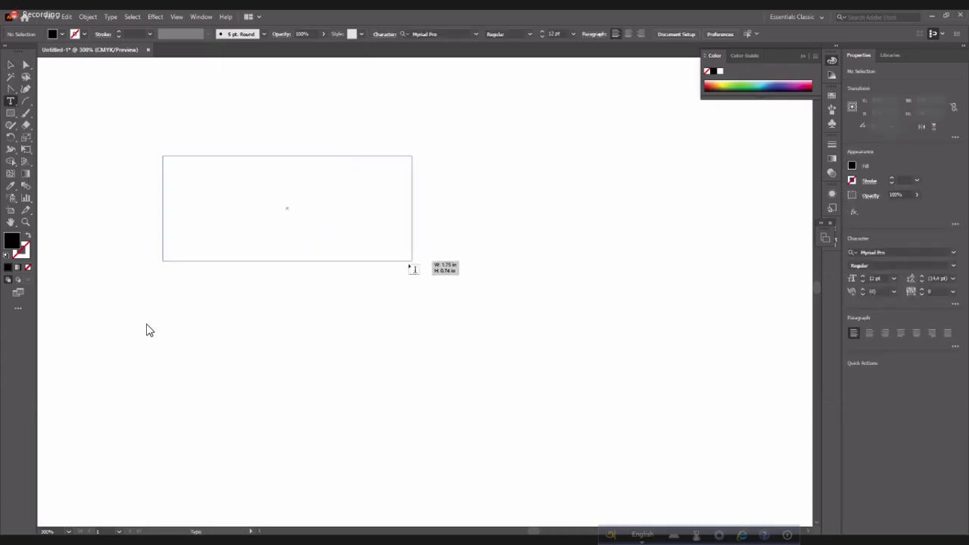
{"action": "type", "text": "sa si"}
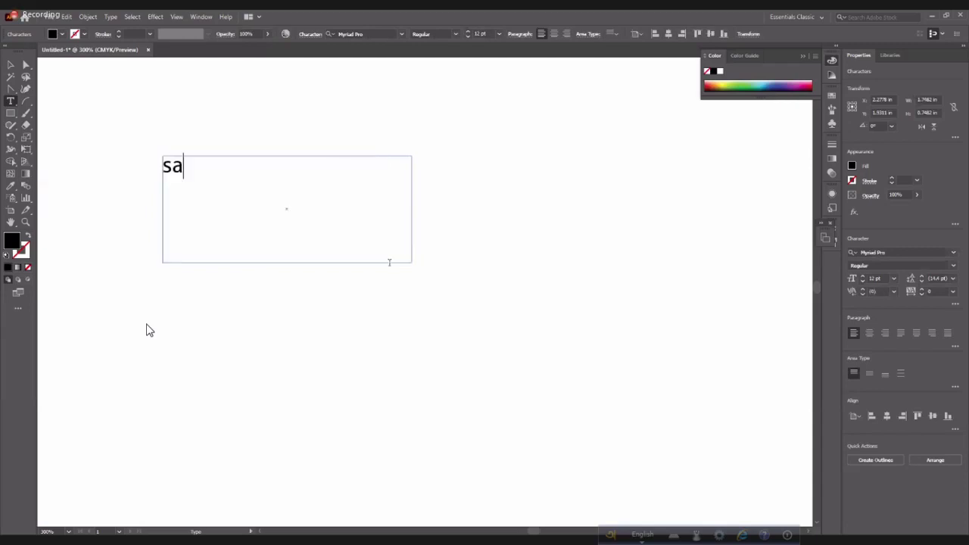
{"action": "key", "text": "BackSpace"}
{"action": "key", "text": "BackSpace"}
{"action": "type", "text": "sojiv"}
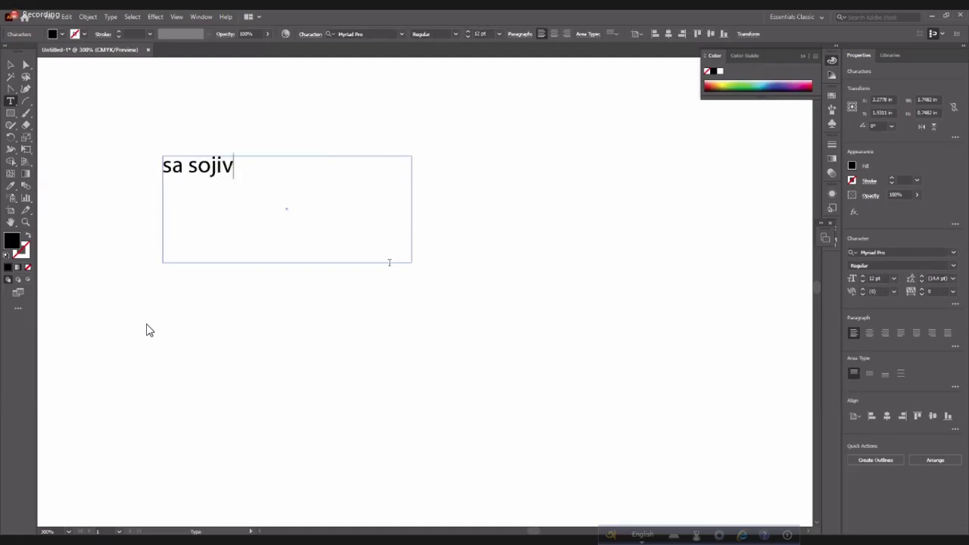
{"action": "key", "text": "BackSpace"}
{"action": "type", "text": "b"}
{"action": "left_click", "coordinate": [10, 64]}
{"action": "left_click", "coordinate": [114, 161]}
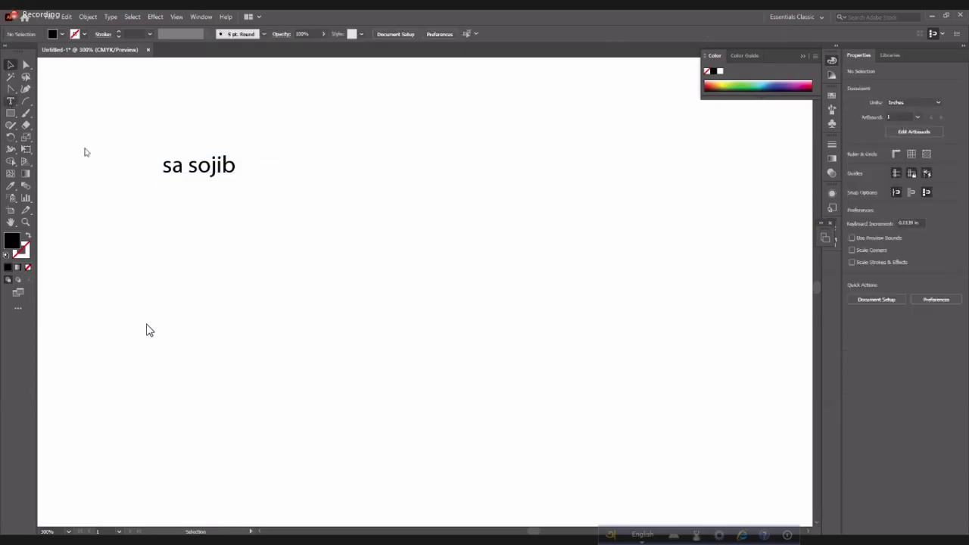
{"action": "left_click_drag", "start_coordinate": [10, 101], "coordinate": [76, 175]}
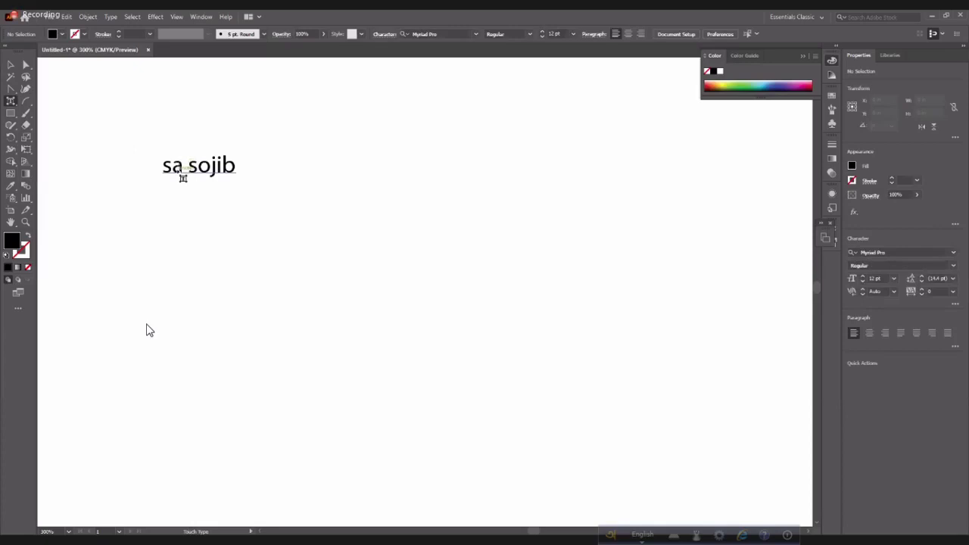
- Delete the name's last letter and scale up the letter 'a' with the Touch Type Tool
{"action": "left_click", "coordinate": [180, 170]}
{"action": "left_click", "coordinate": [179, 171]}
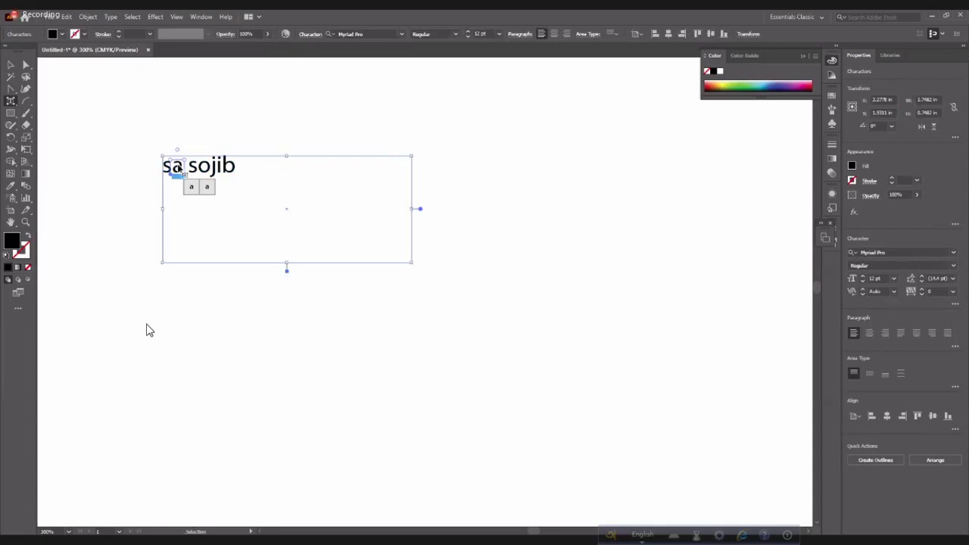
{"action": "key", "text": "BackSpace"}
{"action": "left_click_drag", "start_coordinate": [186, 157], "coordinate": [217, 129]}
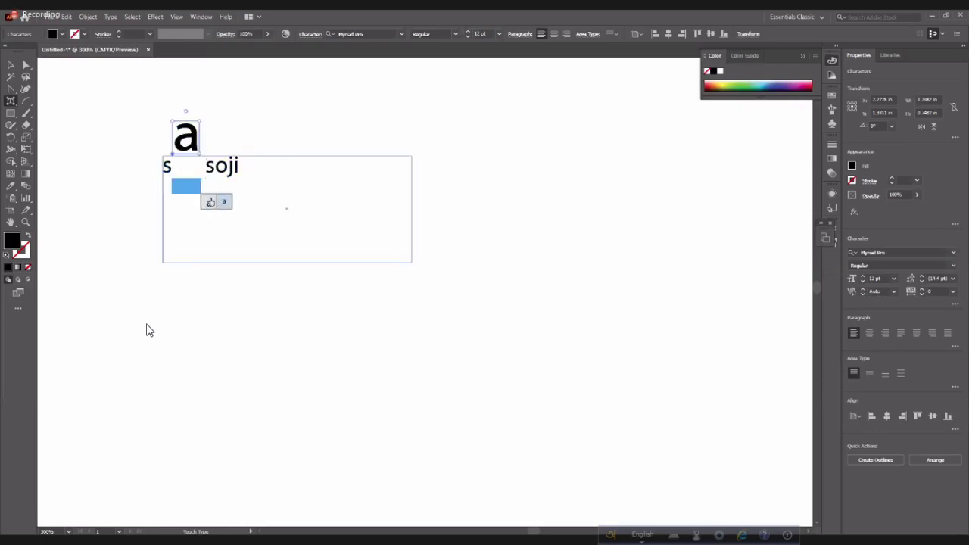
{"action": "left_click_drag", "start_coordinate": [218, 206], "coordinate": [216, 210]}
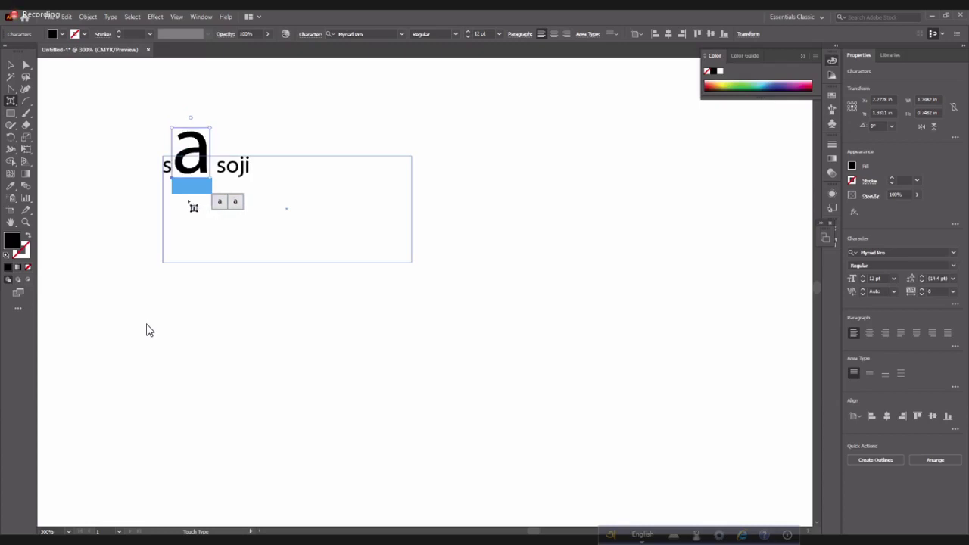
{"action": "left_click", "coordinate": [150, 192]}
{"action": "left_click", "coordinate": [148, 330]}
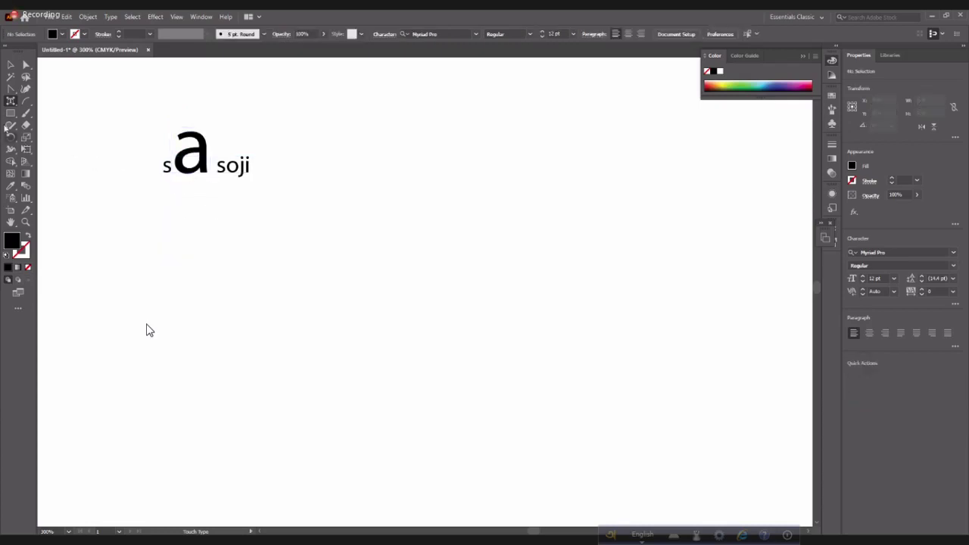
- Select the enlarged 'a' with the Type tool and colour it red from the Fill swatches
{"action": "left_click", "coordinate": [11, 102]}
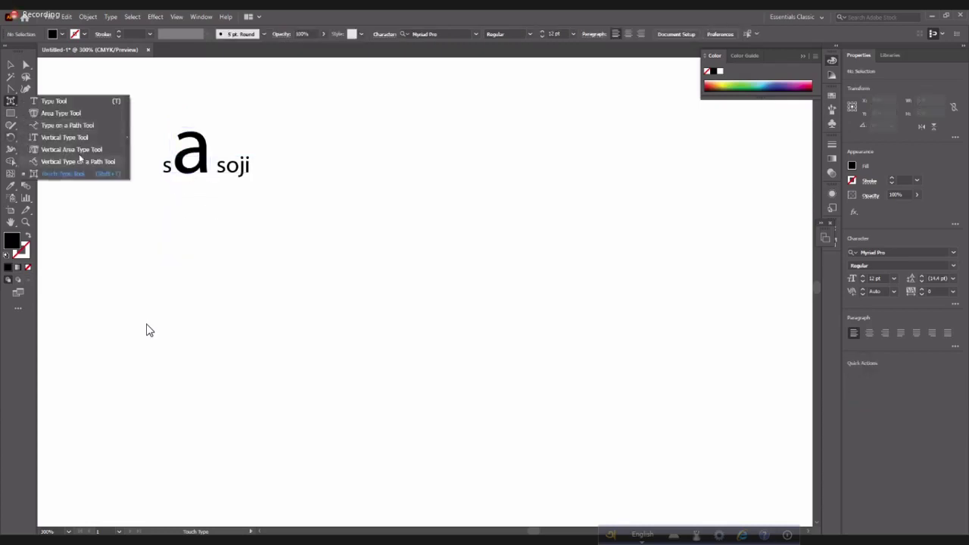
{"action": "left_click", "coordinate": [63, 174]}
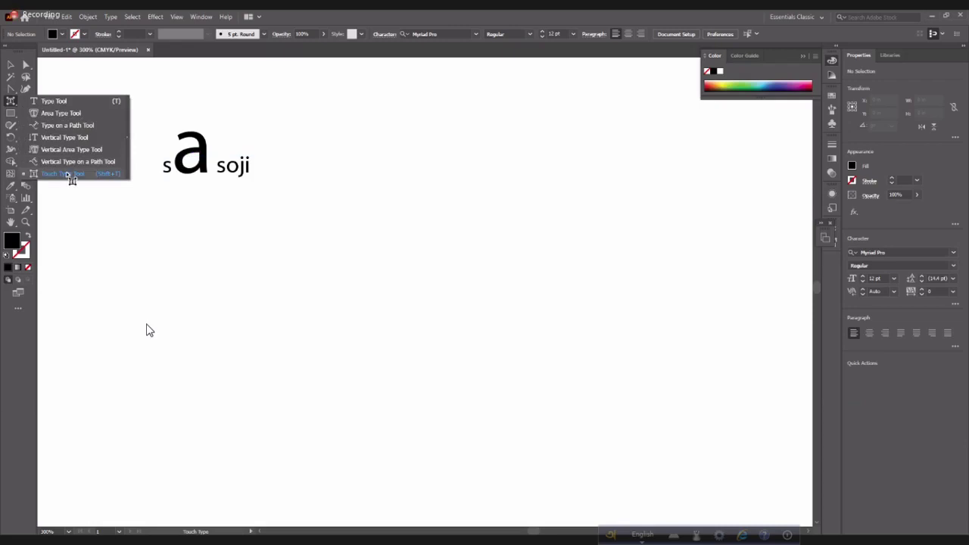
{"action": "left_click", "coordinate": [67, 174]}
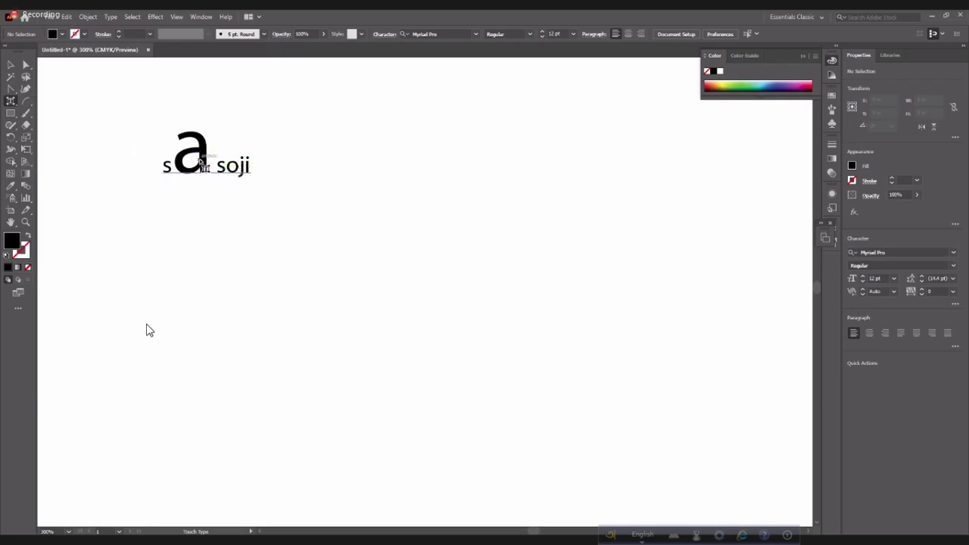
{"action": "left_click", "coordinate": [12, 105]}
{"action": "left_click", "coordinate": [59, 114]}
{"action": "left_click", "coordinate": [209, 159]}
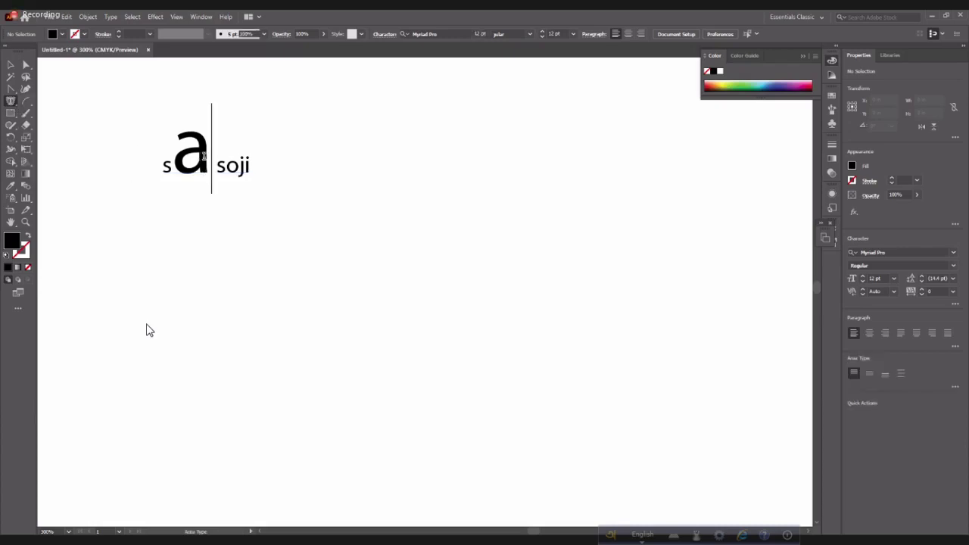
{"action": "double_click", "coordinate": [194, 165]}
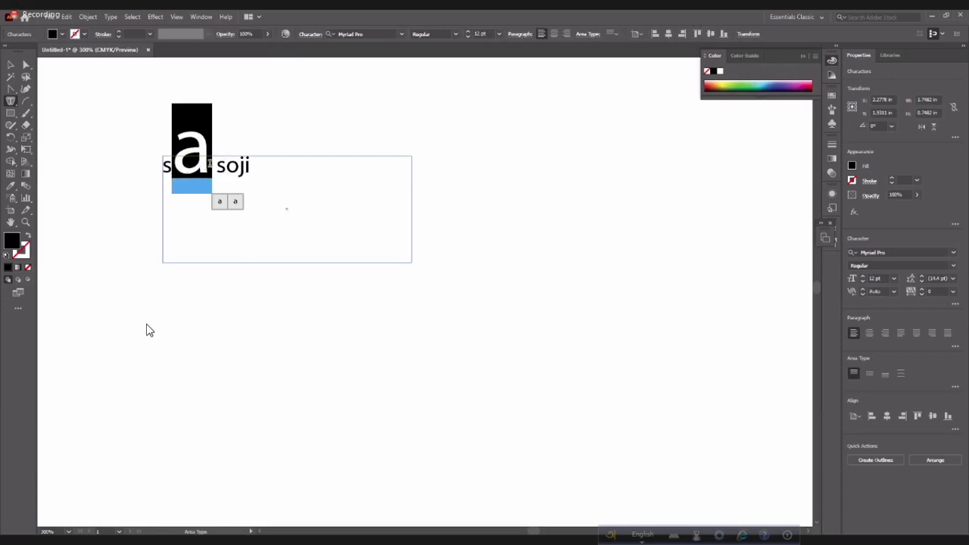
{"action": "left_click", "coordinate": [57, 37]}
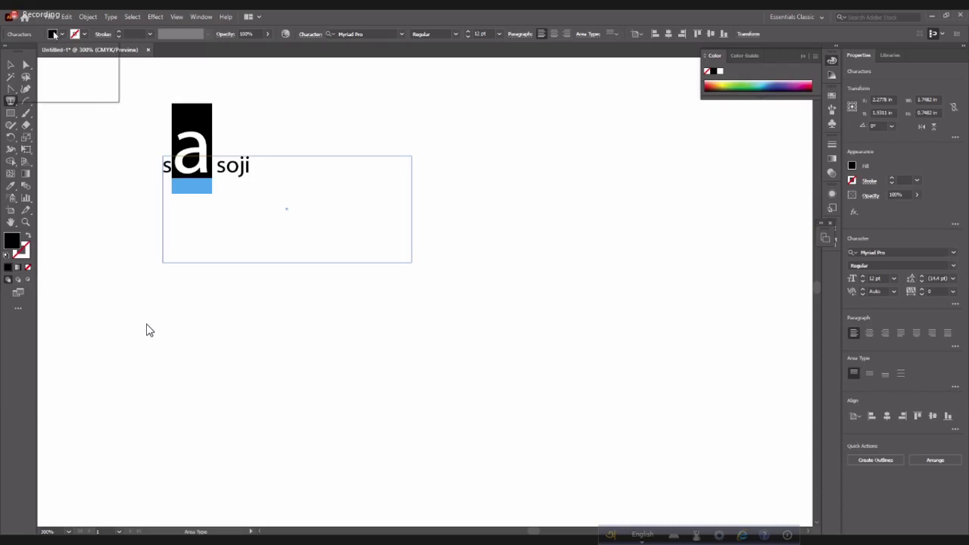
{"action": "left_click", "coordinate": [40, 62]}
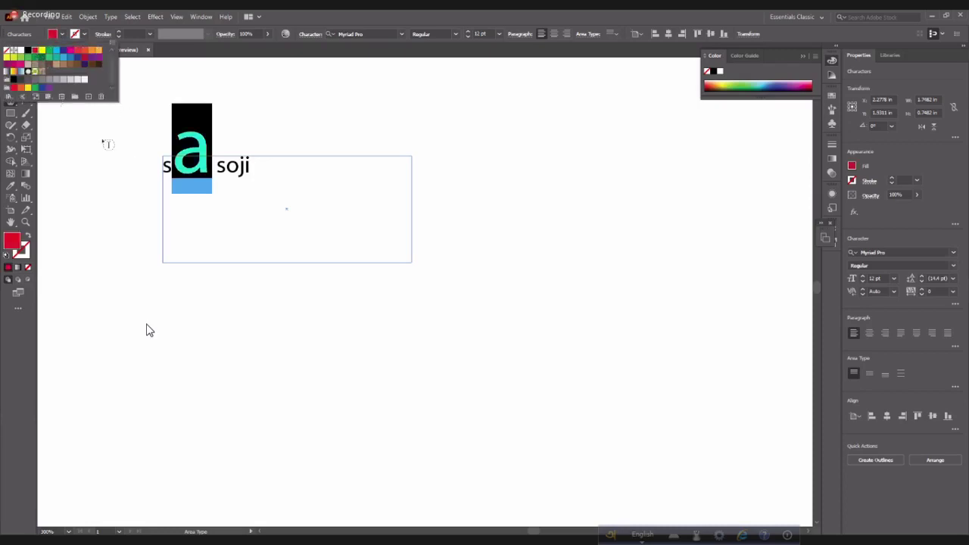
{"action": "left_click", "coordinate": [7, 64]}
{"action": "left_click", "coordinate": [81, 97]}
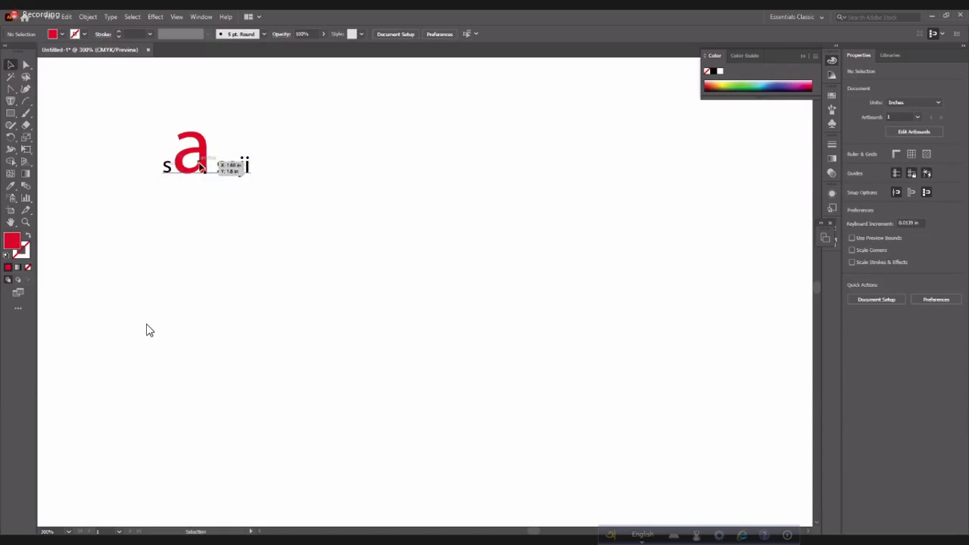
- Rotate the red 'a' by about -160° with the Touch Type Tool
{"action": "left_click", "coordinate": [265, 179]}
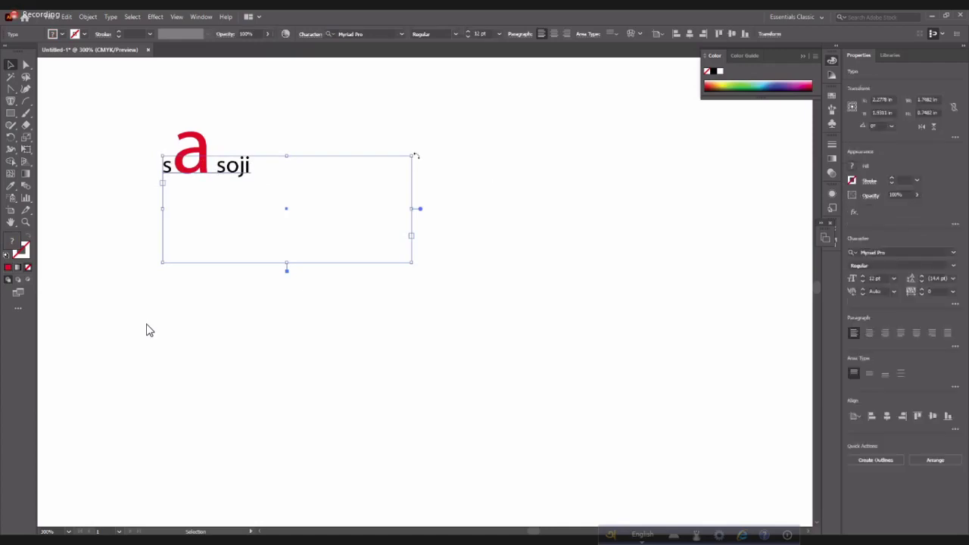
{"action": "left_click", "coordinate": [114, 170]}
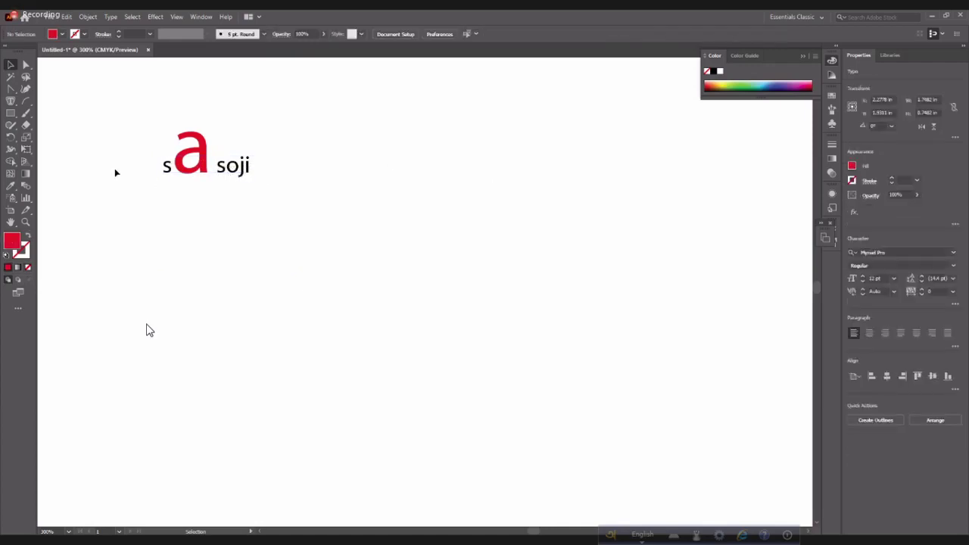
{"action": "left_click", "coordinate": [12, 102]}
{"action": "left_click", "coordinate": [19, 107]}
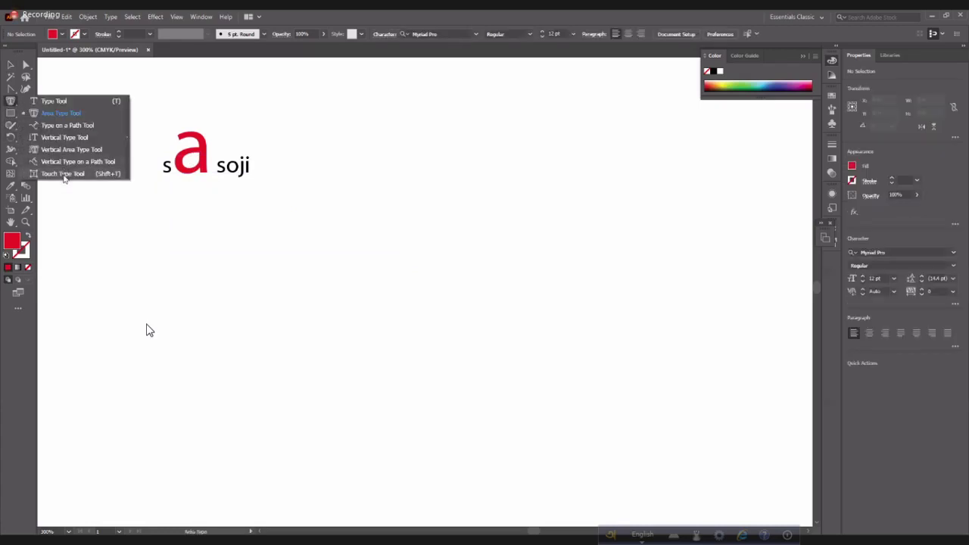
{"action": "left_click", "coordinate": [64, 174]}
{"action": "left_click", "coordinate": [183, 175]}
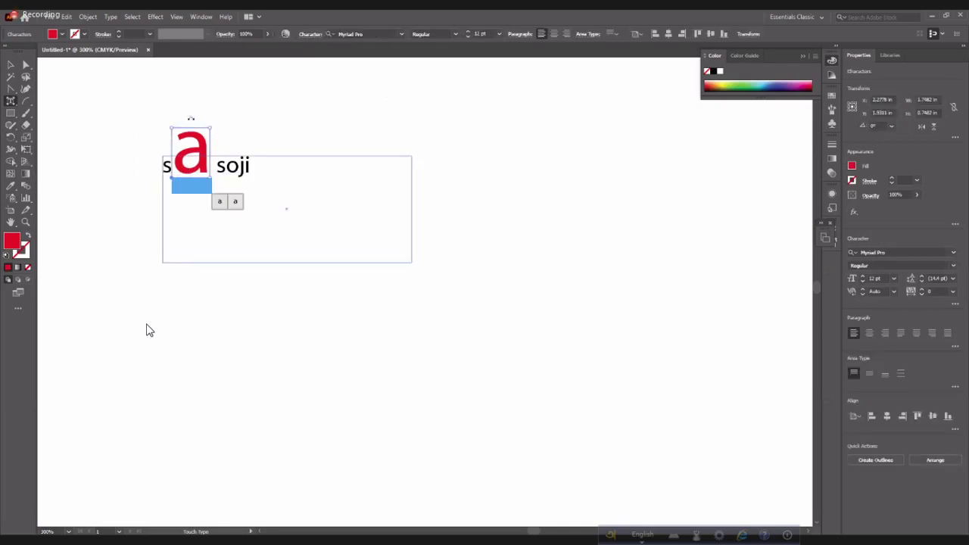
{"action": "left_click_drag", "start_coordinate": [188, 124], "coordinate": [187, 195]}
{"action": "left_click", "coordinate": [88, 283]}
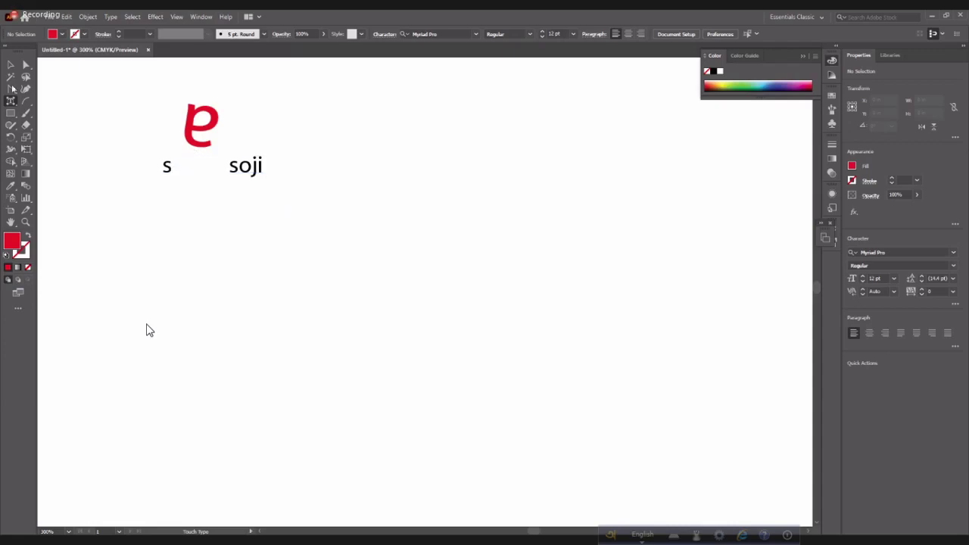
- Marquee-select the 'sa soji' text with the rotated glyph and delete it
{"action": "left_click", "coordinate": [10, 66]}
{"action": "left_click_drag", "start_coordinate": [125, 89], "coordinate": [275, 208]}
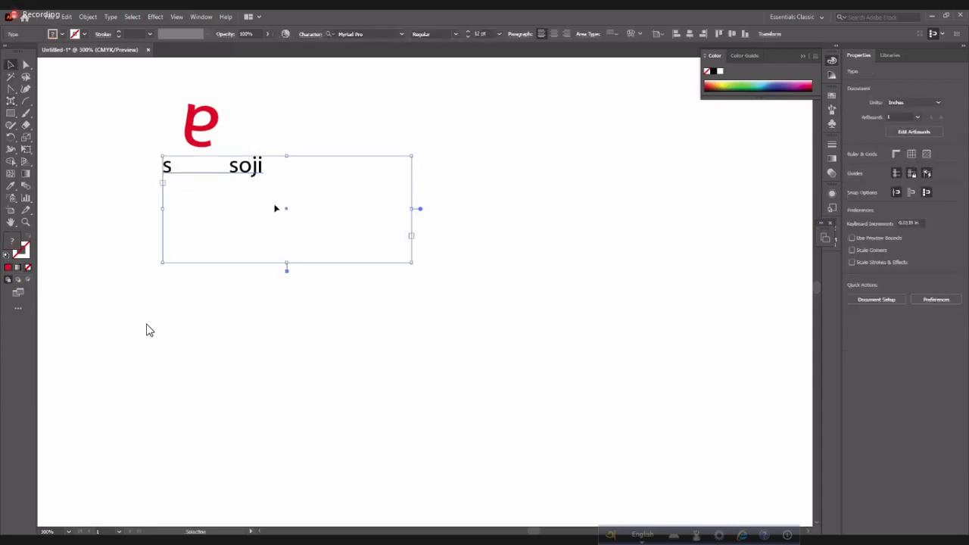
{"action": "left_click", "coordinate": [191, 325]}
{"action": "left_click_drag", "start_coordinate": [130, 104], "coordinate": [309, 190]}
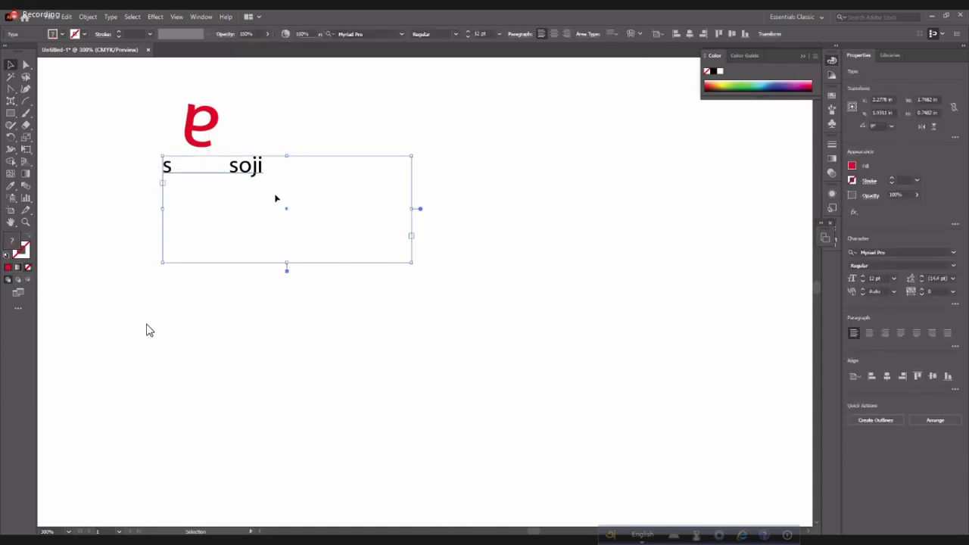
{"action": "key", "text": "Delete"}
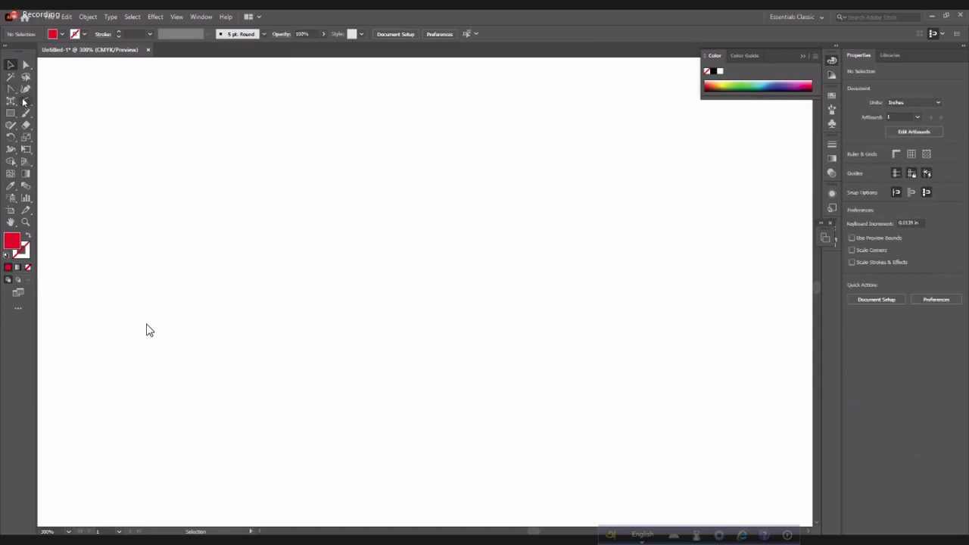
{"action": "left_click_drag", "start_coordinate": [24, 101], "coordinate": [84, 103]}
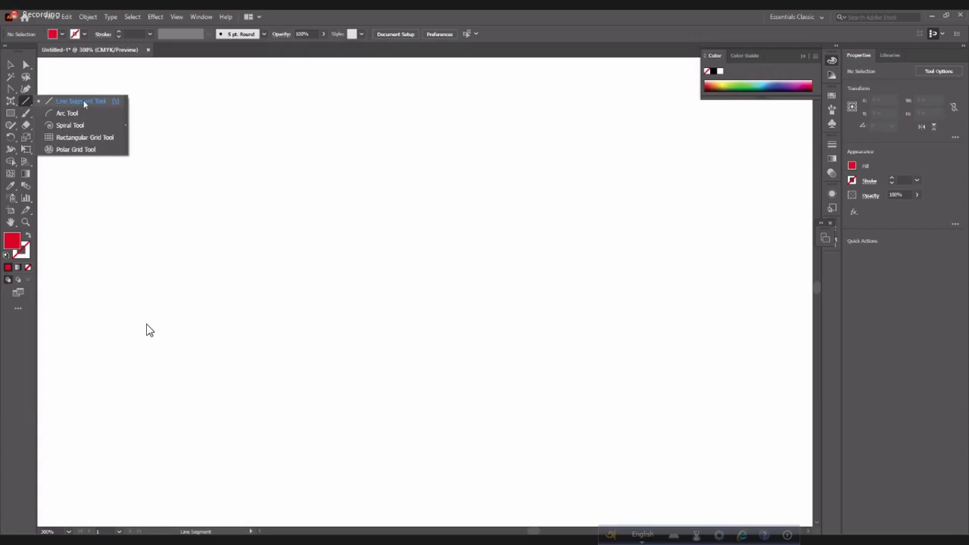
{"action": "left_click_drag", "start_coordinate": [14, 105], "coordinate": [17, 105]}
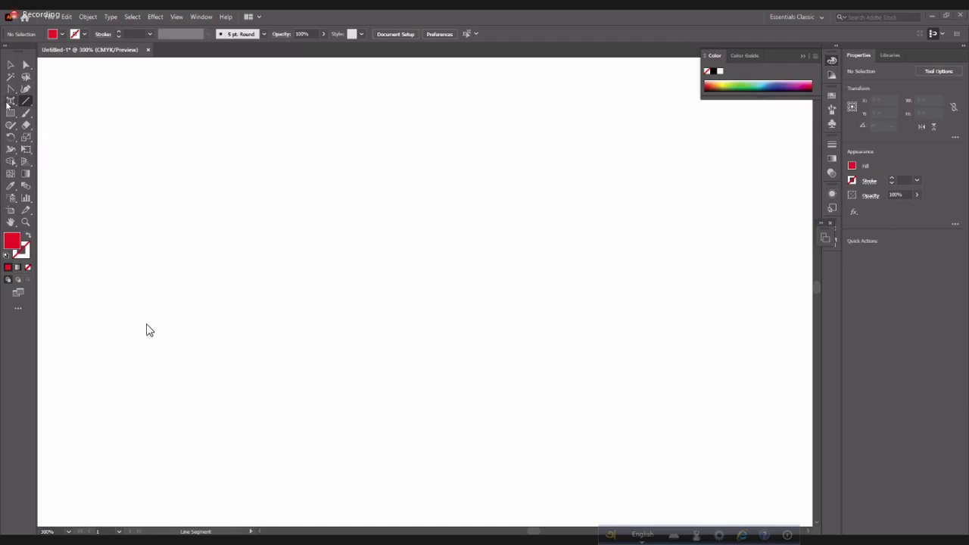
{"action": "left_click_drag", "start_coordinate": [7, 105], "coordinate": [7, 106]}
{"action": "left_click_drag", "start_coordinate": [42, 149], "coordinate": [71, 176]}
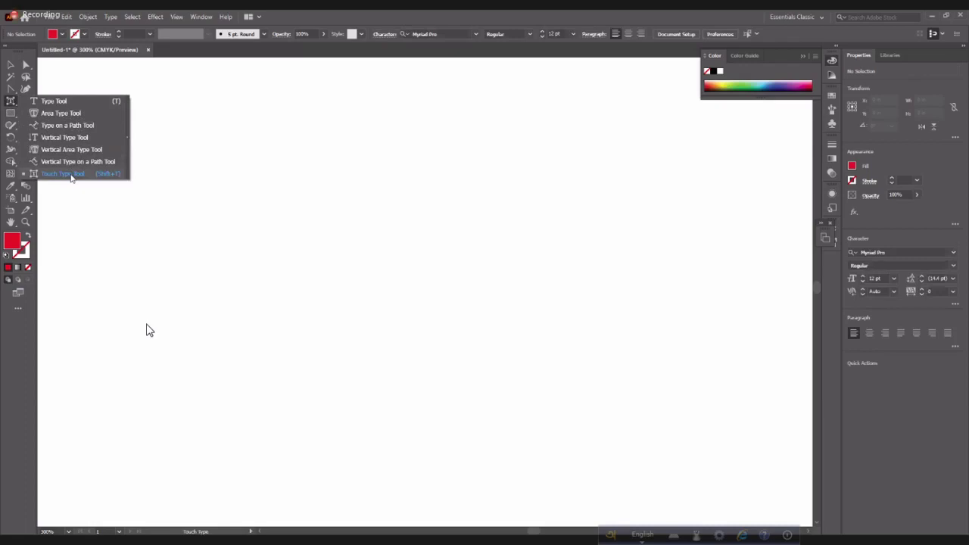
{"action": "left_click_drag", "start_coordinate": [71, 176], "coordinate": [46, 117]}
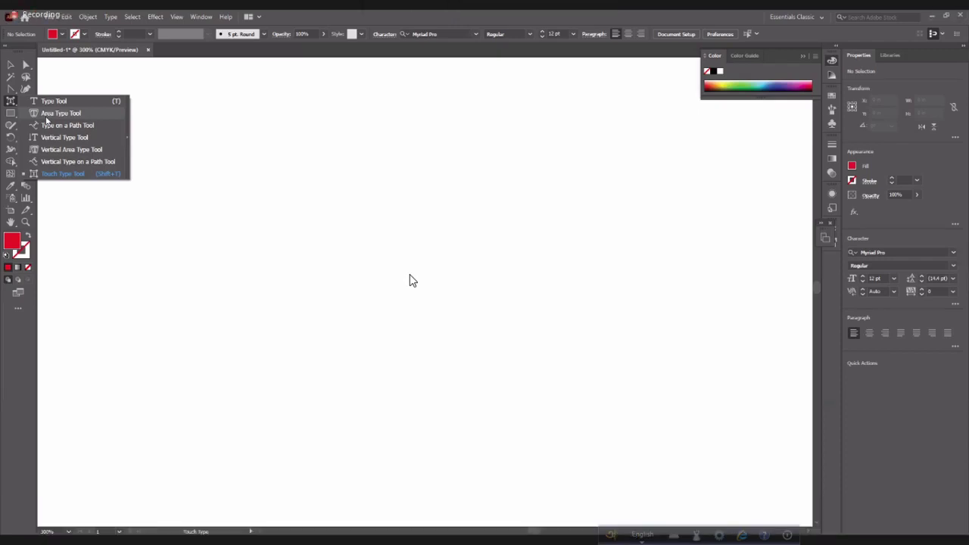
{"action": "left_click", "coordinate": [11, 104]}
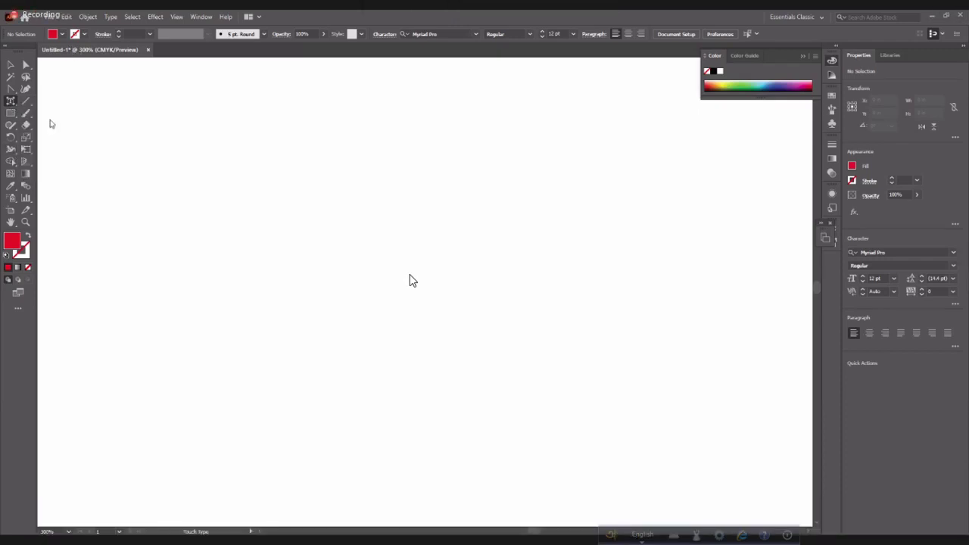
{"action": "left_click", "coordinate": [12, 103]}
{"action": "left_click", "coordinate": [61, 173]}
- Draw a red rectangle and flow placeholder Lorem ipsum text around its outline
{"action": "left_click", "coordinate": [11, 113]}
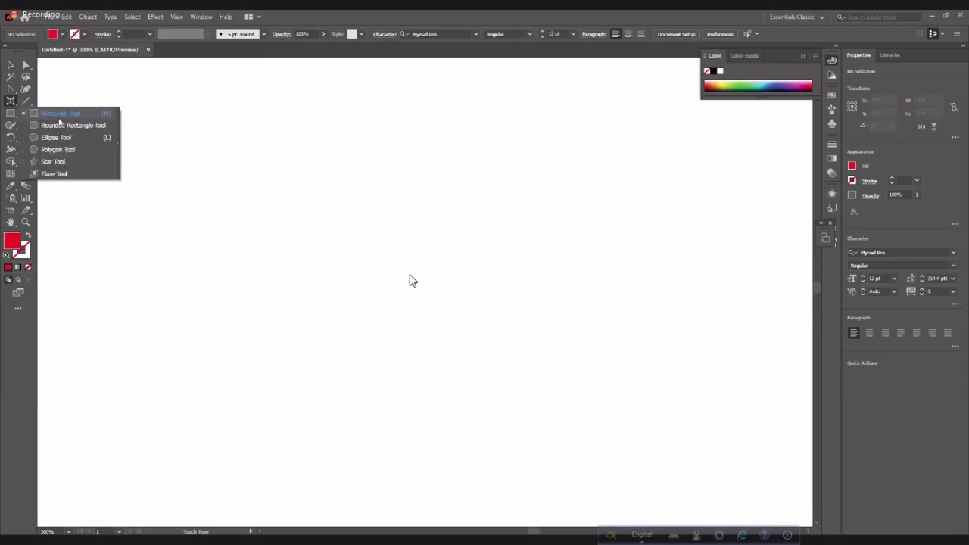
{"action": "left_click", "coordinate": [60, 124]}
{"action": "left_click_drag", "start_coordinate": [176, 146], "coordinate": [369, 252]}
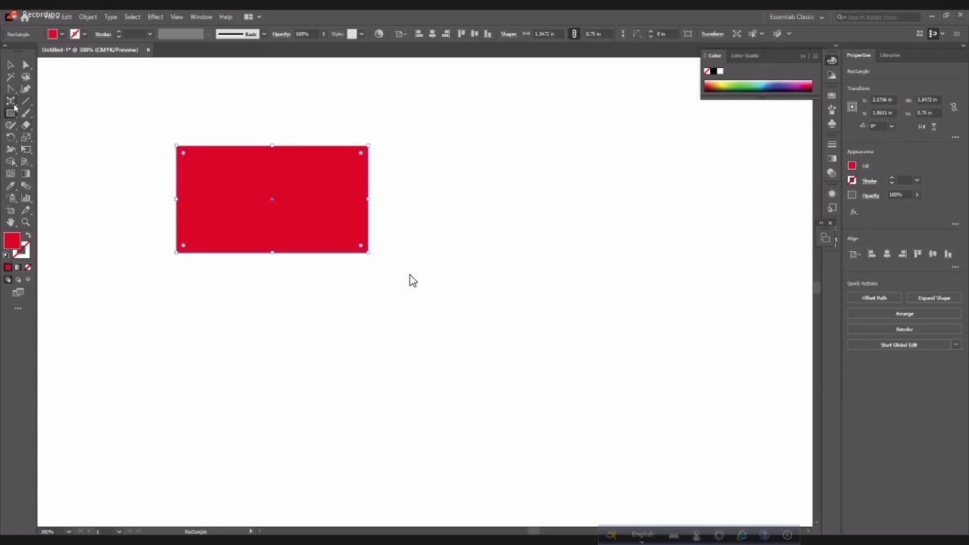
{"action": "left_click_drag", "start_coordinate": [14, 104], "coordinate": [53, 126]}
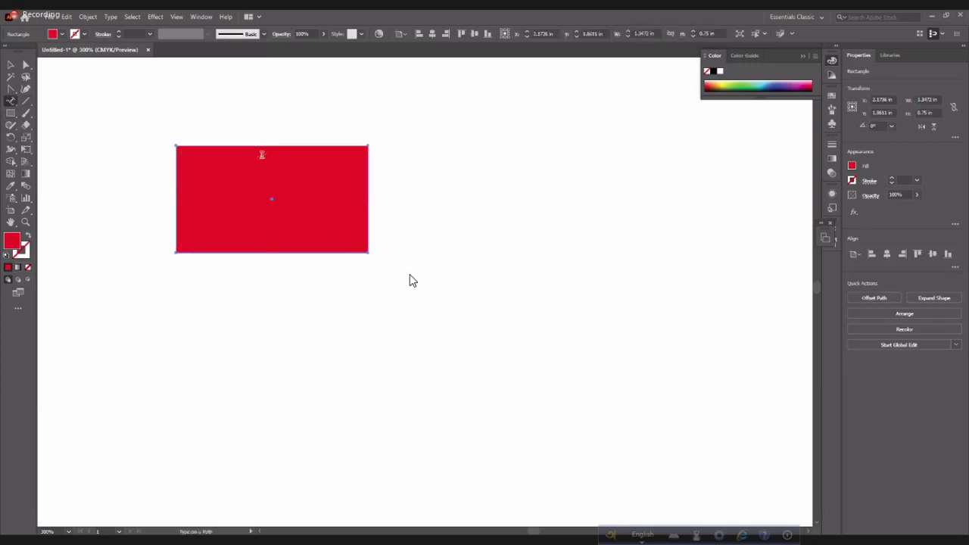
{"action": "left_click", "coordinate": [249, 145]}
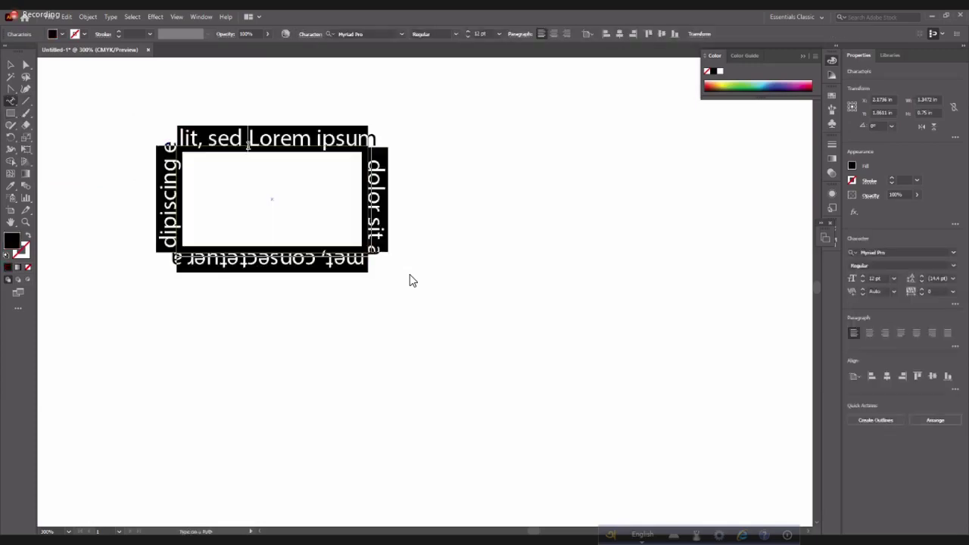
{"action": "left_click", "coordinate": [7, 67]}
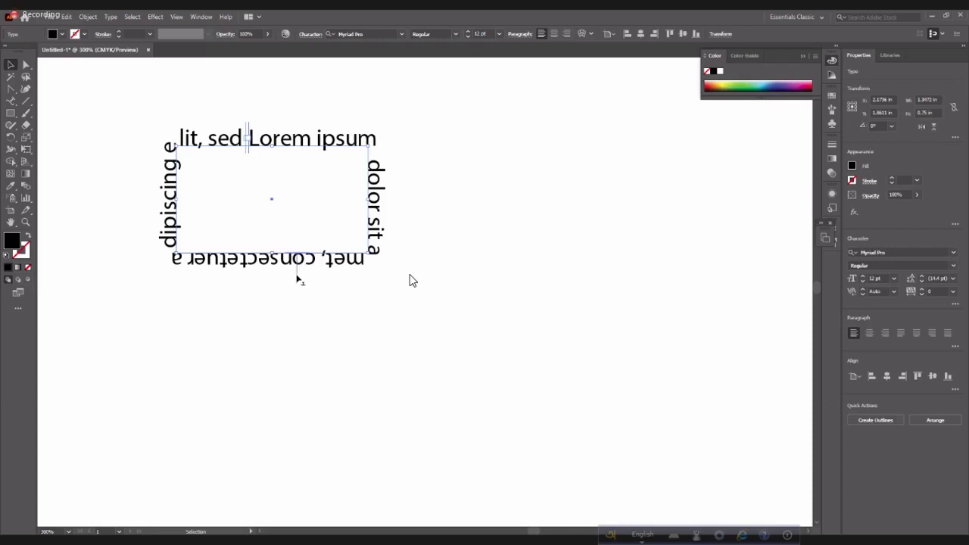
- Shift the path text along the rectangle, flip it to the inside, then delete it
{"action": "left_click_drag", "start_coordinate": [296, 274], "coordinate": [299, 288]}
{"action": "left_click", "coordinate": [312, 298]}
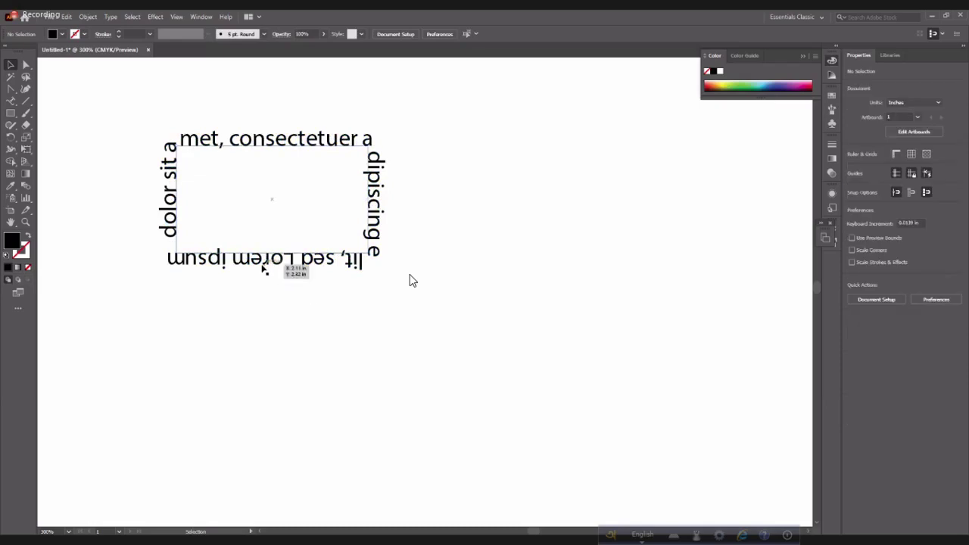
{"action": "left_click", "coordinate": [264, 268]}
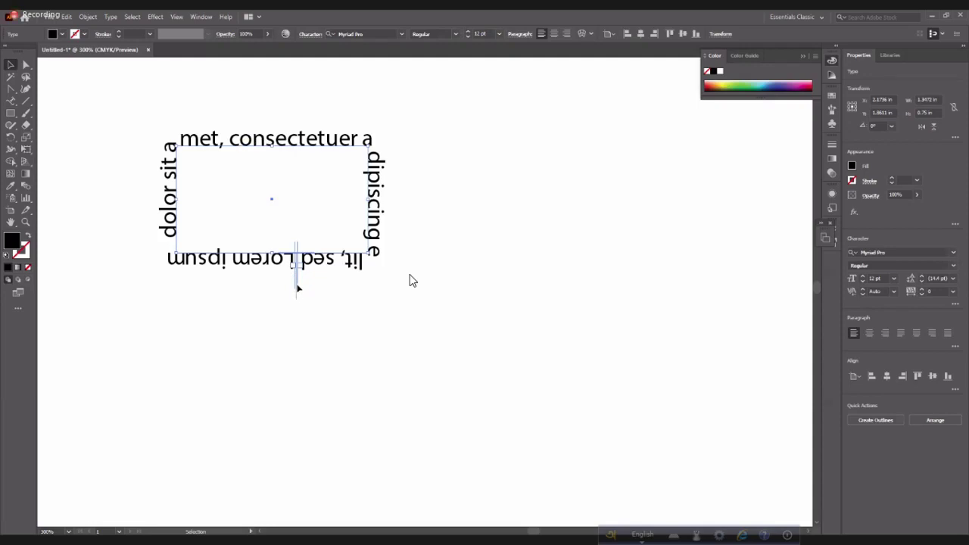
{"action": "left_click_drag", "start_coordinate": [298, 288], "coordinate": [298, 244]}
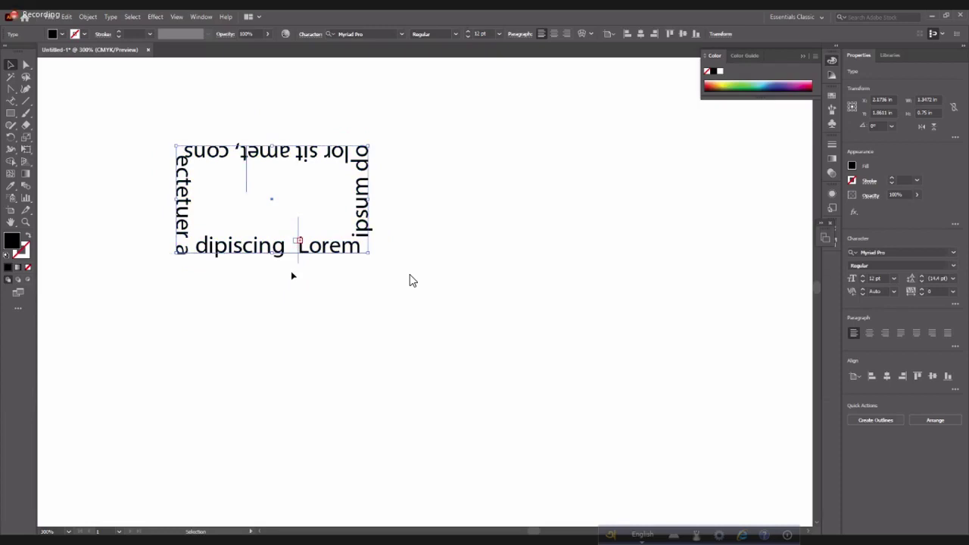
{"action": "left_click", "coordinate": [292, 276]}
{"action": "left_click_drag", "start_coordinate": [123, 121], "coordinate": [315, 240]}
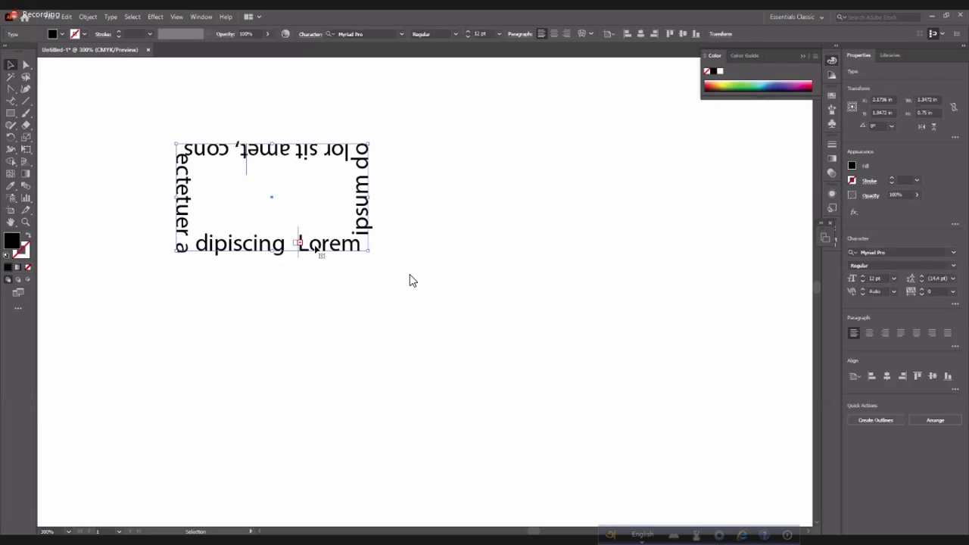
{"action": "key", "text": "Delete"}
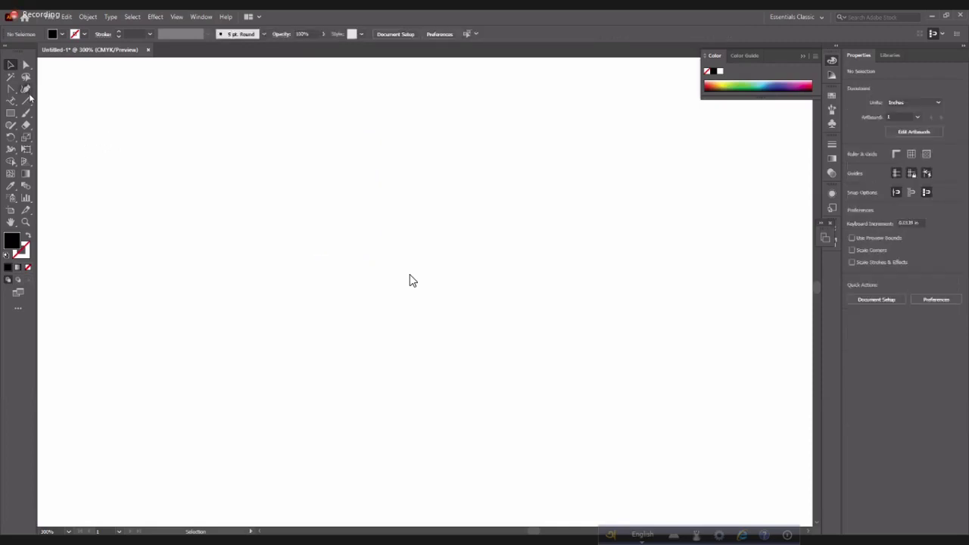
- Pick the Line Segment Tool, then open and scroll through the meeting's participant list
{"action": "left_click_drag", "start_coordinate": [29, 100], "coordinate": [47, 101]}
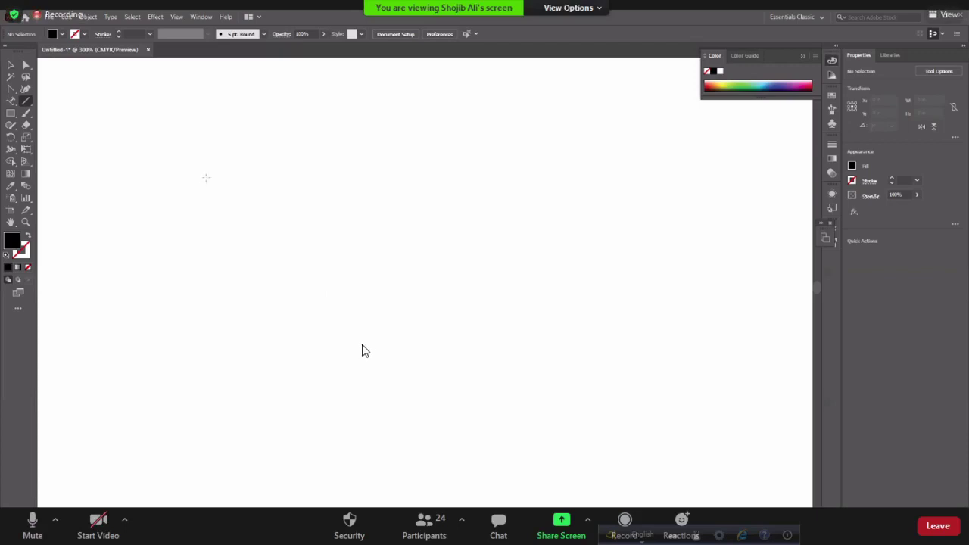
{"action": "left_click", "coordinate": [423, 522]}
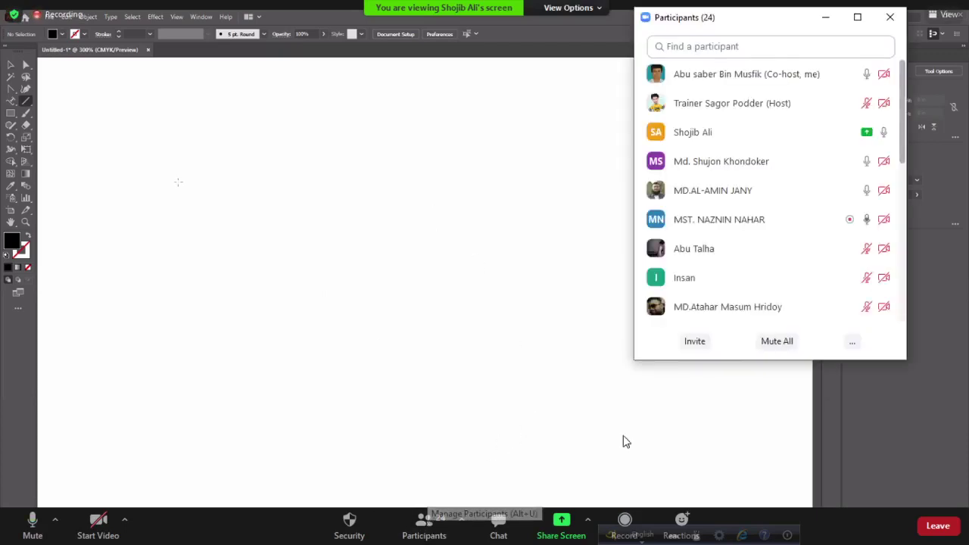
{"action": "mouse_move", "coordinate": [723, 303]}
{"action": "scroll", "coordinate": [722, 302], "scroll_direction": "down", "scroll_amount": 10}
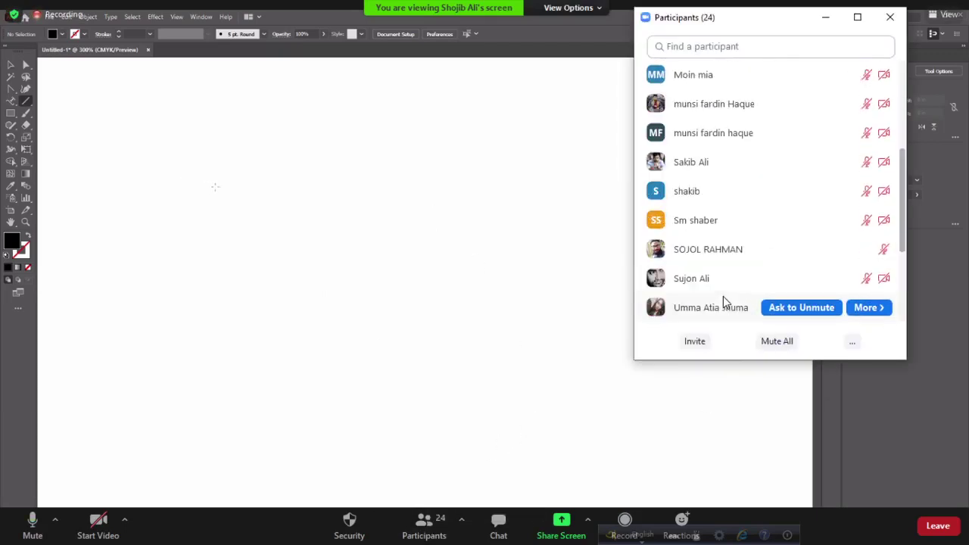
{"action": "scroll", "coordinate": [723, 300], "scroll_direction": "down", "scroll_amount": 3}
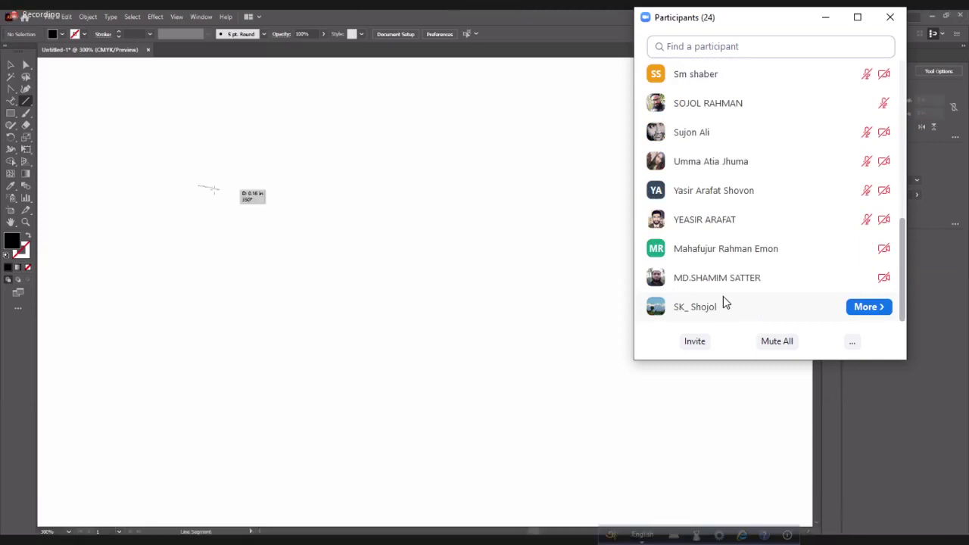
{"action": "scroll", "coordinate": [723, 302], "scroll_direction": "up", "scroll_amount": 3}
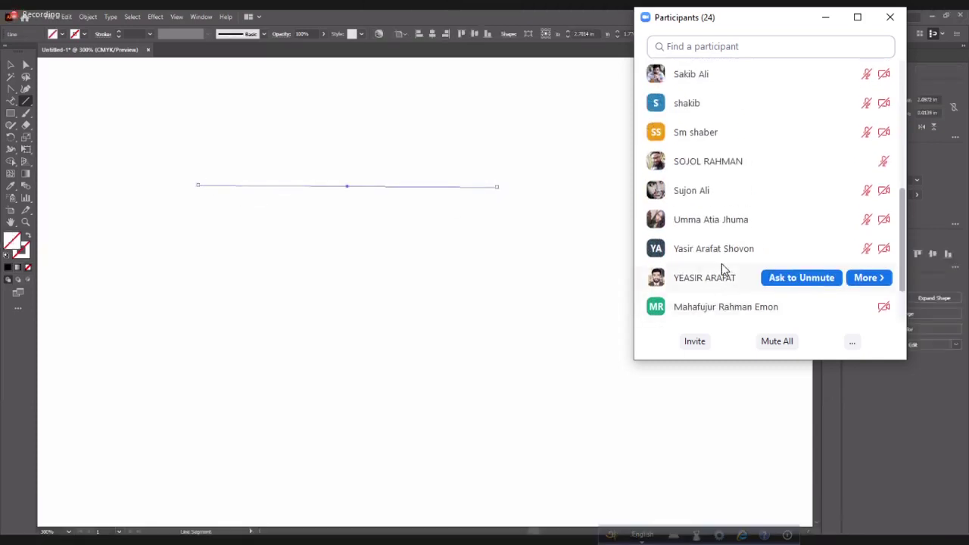
{"action": "scroll", "coordinate": [723, 263], "scroll_direction": "up", "scroll_amount": 6}
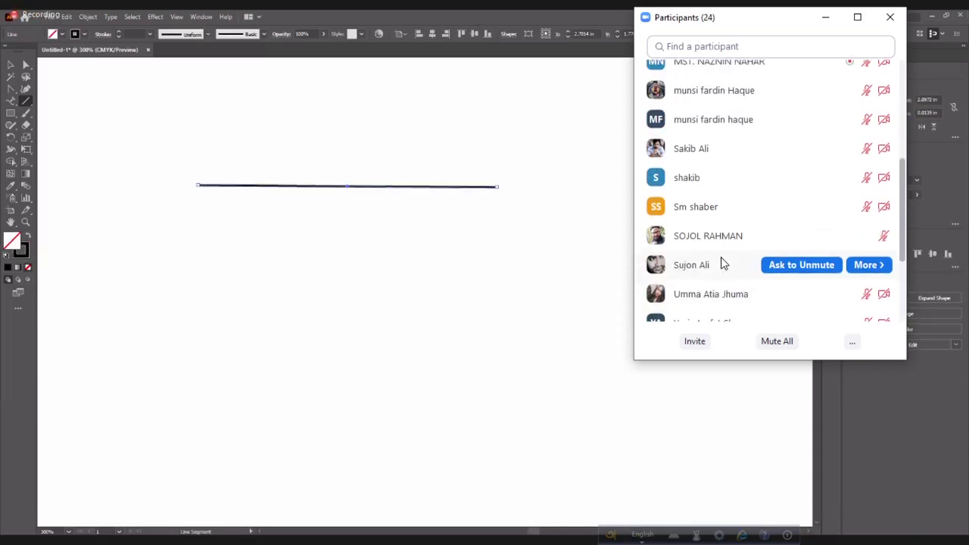
{"action": "scroll", "coordinate": [721, 263], "scroll_direction": "up", "scroll_amount": 7}
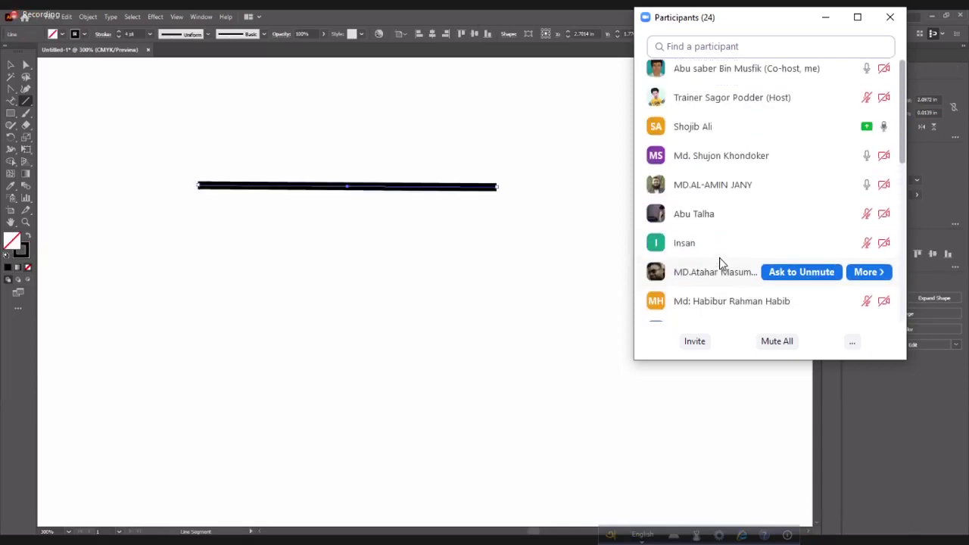
- Close the participant list and reshape the demo arc with the arrow keys into an L-shape
{"action": "left_click", "coordinate": [890, 19]}
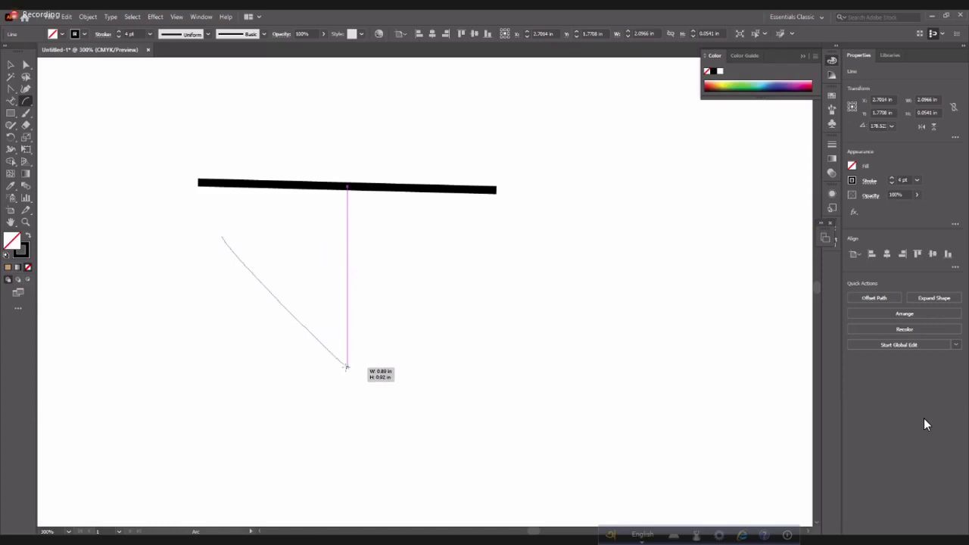
{"action": "key", "text": "Up"}
{"action": "key", "text": "Up"}
{"action": "key", "text": "Up"}
{"action": "key", "text": "Up"}
{"action": "key", "text": "Up"}
{"action": "key", "text": "Up"}
{"action": "key", "text": "Up"}
{"action": "key", "text": "Up"}
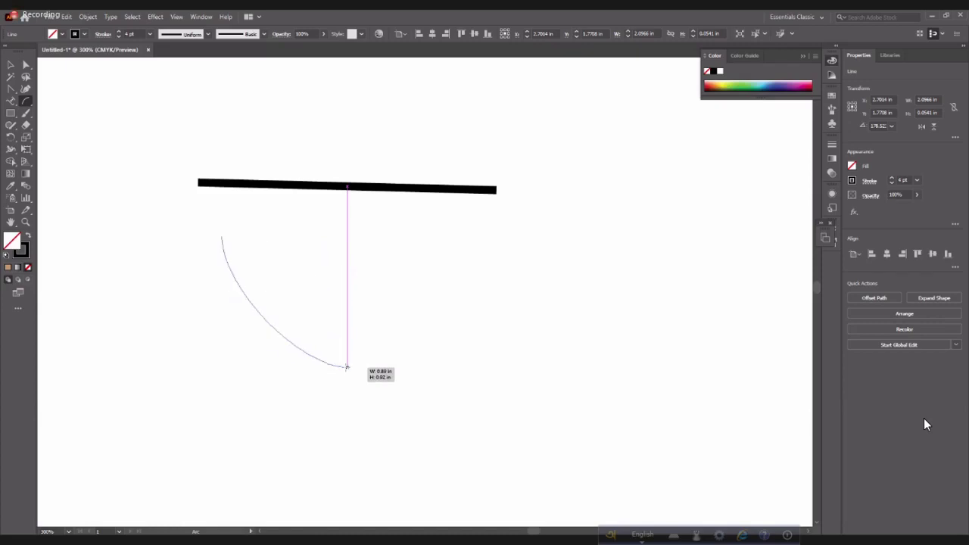
{"action": "key", "text": "Up"}
{"action": "key", "text": "Up"}
{"action": "key", "text": "Up"}
{"action": "key", "text": "Up"}
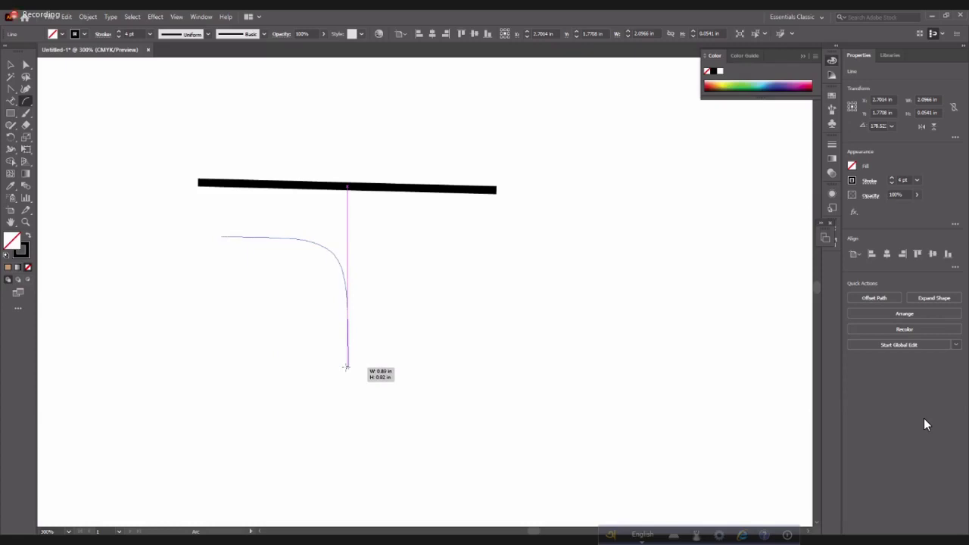
{"action": "mouse_move", "coordinate": [345, 369]}
{"action": "left_mouse_down"}
{"action": "mouse_move", "coordinate": [347, 337]}
{"action": "mouse_move", "coordinate": [311, 339]}
{"action": "mouse_move", "coordinate": [344, 356]}
{"action": "left_mouse_up"}
{"action": "key", "text": "Down"}
{"action": "key", "text": "Down"}
{"action": "key", "text": "Down"}
{"action": "key", "text": "Down"}
{"action": "key", "text": "Down"}
{"action": "key", "text": "Down"}
{"action": "key", "text": "Down"}
{"action": "key", "text": "Down"}
{"action": "key", "text": "Down"}
{"action": "key", "text": "Down"}
{"action": "key", "text": "Down"}
{"action": "key", "text": "Down"}
{"action": "key", "text": "Down"}
{"action": "key", "text": "Down"}
{"action": "key", "text": "Up"}
{"action": "key", "text": "Up"}
{"action": "key", "text": "Up"}
{"action": "key", "text": "Up"}
{"action": "key", "text": "Up"}
{"action": "key", "text": "Up"}
{"action": "key", "text": "Down"}
{"action": "key", "text": "Down"}
{"action": "key", "text": "Down"}
{"action": "key", "text": "Down"}
{"action": "key", "text": "Down"}
{"action": "key", "text": "Down"}
{"action": "key", "text": "Down"}
{"action": "key", "text": "Down"}
{"action": "key", "text": "Up"}
{"action": "key", "text": "Up"}
{"action": "key", "text": "Up"}
{"action": "key", "text": "Up"}
{"action": "key", "text": "Up"}
{"action": "key", "text": "Up"}
{"action": "key", "text": "Up"}
{"action": "key", "text": "Up"}
{"action": "key", "text": "Up"}
{"action": "key", "text": "Up"}
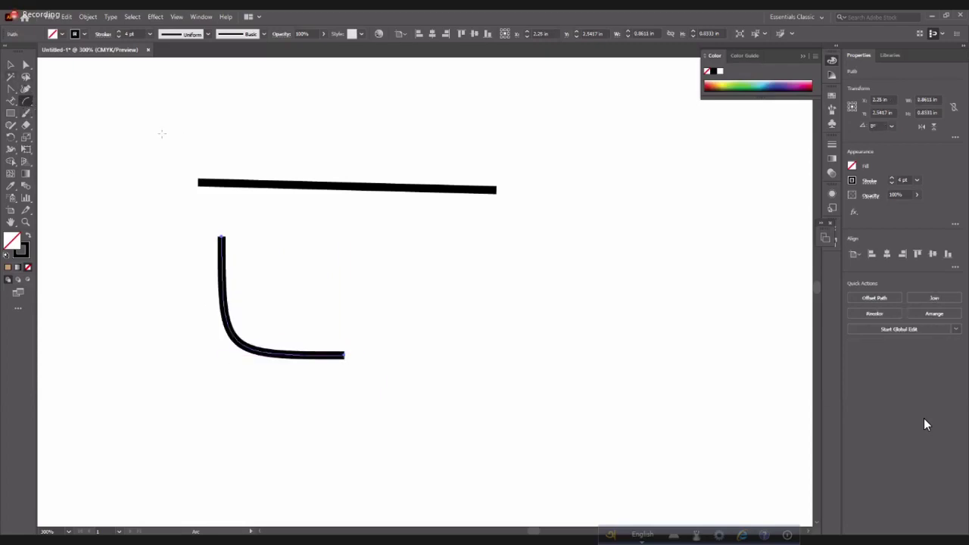
- Marquee-select the horizontal line and the arc and delete both
{"action": "left_click", "coordinate": [13, 70]}
{"action": "left_click_drag", "start_coordinate": [164, 143], "coordinate": [316, 318]}
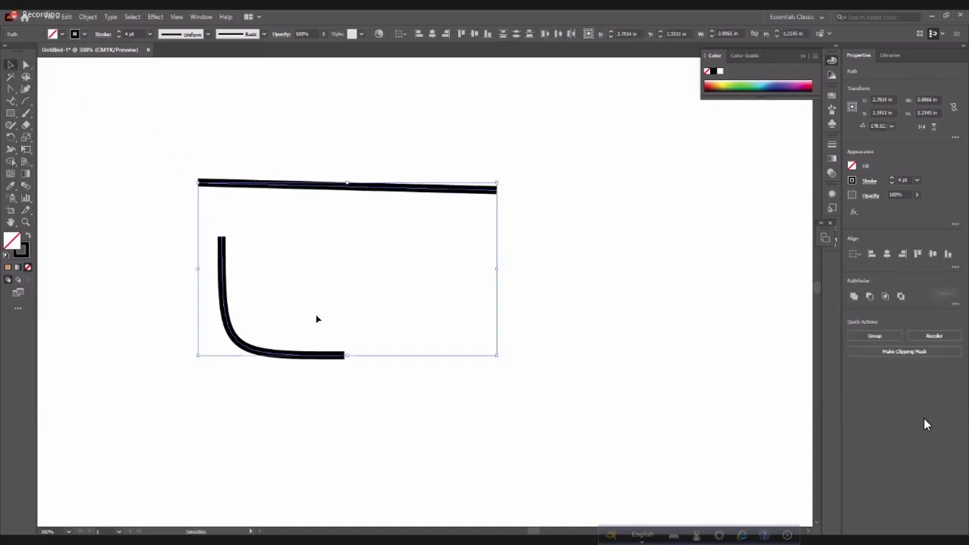
{"action": "key", "text": "Delete"}
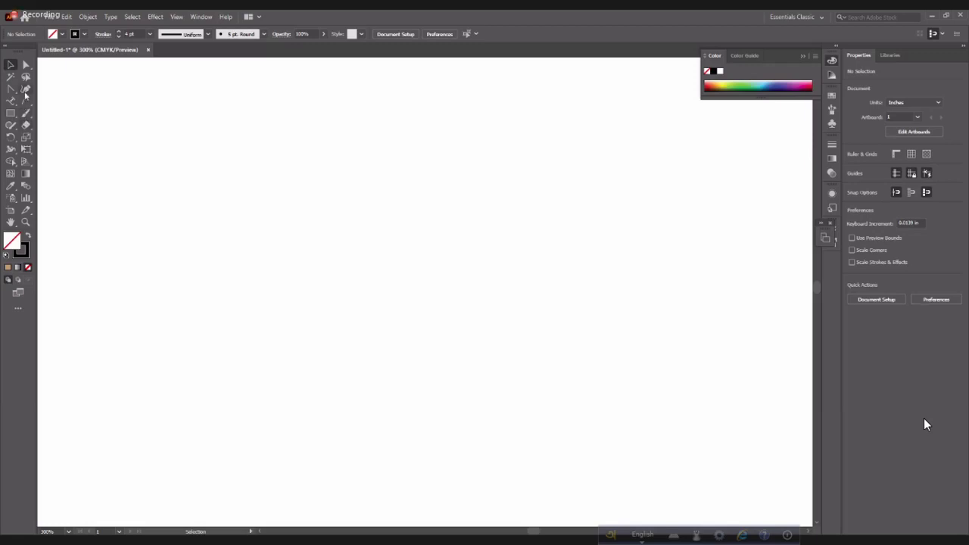
{"action": "left_click_drag", "start_coordinate": [26, 106], "coordinate": [65, 125]}
{"action": "left_click_drag", "start_coordinate": [286, 213], "coordinate": [373, 271]}
{"action": "key", "text": "Down"}
{"action": "key", "text": "Down"}
{"action": "key", "text": "Down"}
{"action": "key", "text": "Up"}
{"action": "key", "text": "Up"}
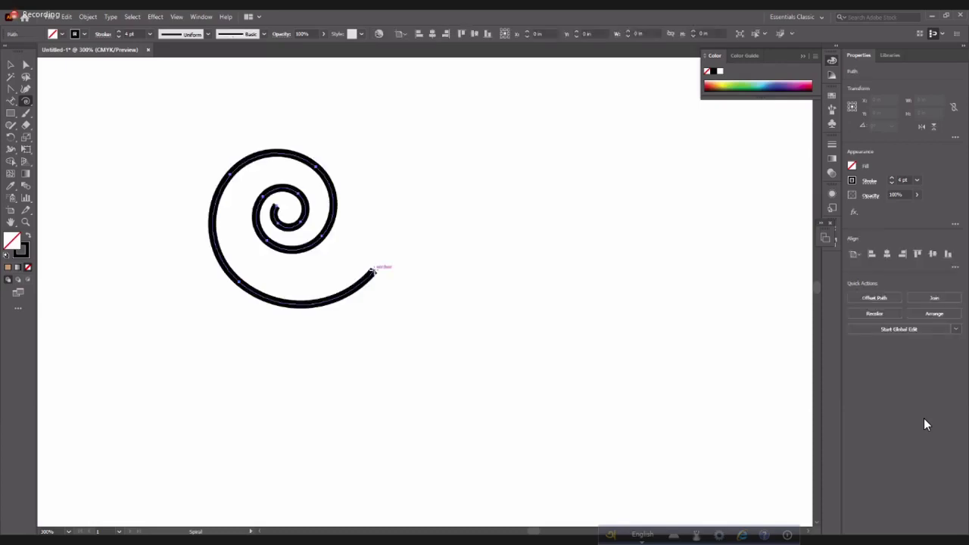
{"action": "left_click", "coordinate": [10, 66]}
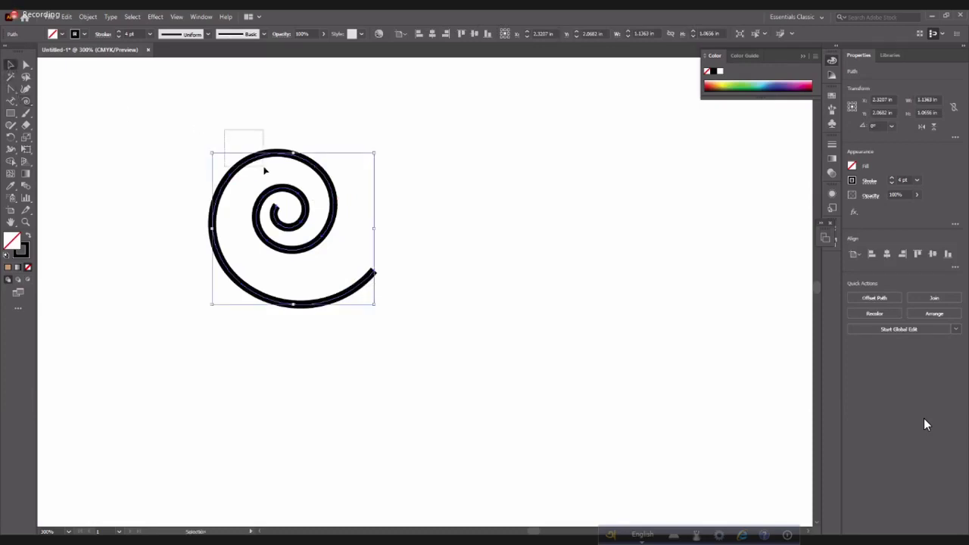
{"action": "key", "text": "Delete"}
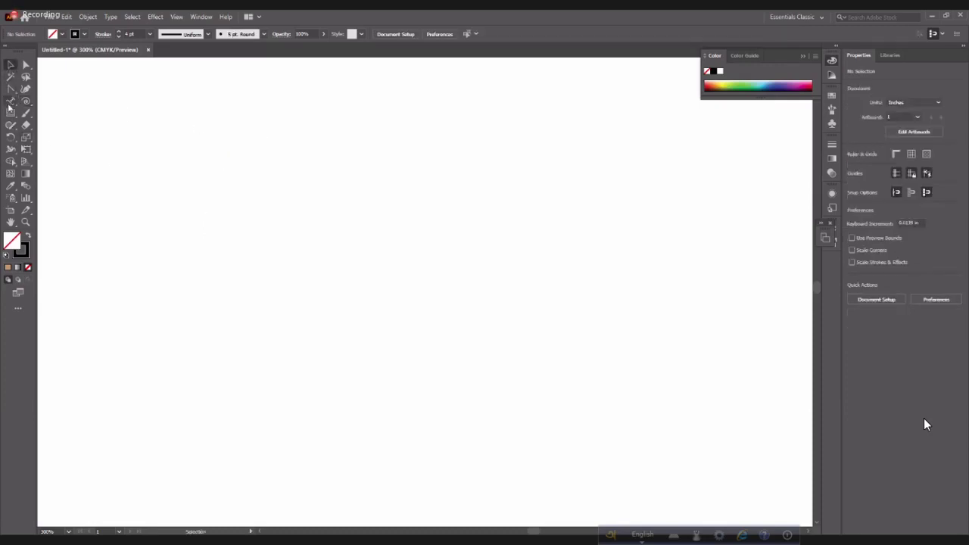
- Draw a rectangular grid across the artboard centre with 5 rows and 8 columns
{"action": "left_click", "coordinate": [26, 101]}
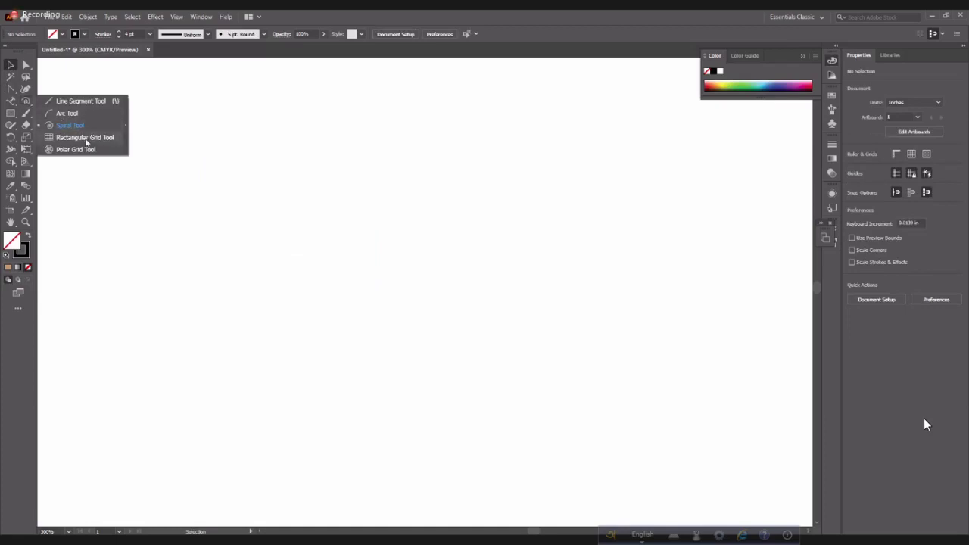
{"action": "left_click", "coordinate": [85, 138]}
{"action": "mouse_move", "coordinate": [234, 175]}
{"action": "left_mouse_down"}
{"action": "mouse_move", "coordinate": [454, 285]}
{"action": "mouse_move", "coordinate": [500, 371]}
{"action": "mouse_move", "coordinate": [514, 371]}
{"action": "left_mouse_up"}
{"action": "key", "text": "Up"}
{"action": "key", "text": "Up"}
{"action": "key", "text": "Up"}
{"action": "key", "text": "Up"}
{"action": "key", "text": "Up"}
{"action": "key", "text": "Up"}
{"action": "key", "text": "Up"}
{"action": "key", "text": "Up"}
{"action": "key", "text": "Down"}
{"action": "key", "text": "Down"}
{"action": "key", "text": "Down"}
{"action": "key", "text": "Down"}
{"action": "key", "text": "Down"}
{"action": "key", "text": "Down"}
{"action": "key", "text": "Down"}
{"action": "key", "text": "Down"}
{"action": "key", "text": "Down"}
{"action": "key", "text": "Down"}
{"action": "key", "text": "Down"}
{"action": "key", "text": "Down"}
{"action": "key", "text": "Up"}
{"action": "key", "text": "Up"}
{"action": "key", "text": "Up"}
{"action": "key", "text": "Left"}
{"action": "key", "text": "Left"}
{"action": "key", "text": "Left"}
{"action": "key", "text": "Left"}
{"action": "key", "text": "Left"}
{"action": "key", "text": "Right"}
{"action": "key", "text": "Right"}
{"action": "key", "text": "Right"}
{"action": "key", "text": "Right"}
{"action": "key", "text": "Right"}
{"action": "key", "text": "Right"}
{"action": "key", "text": "Right"}
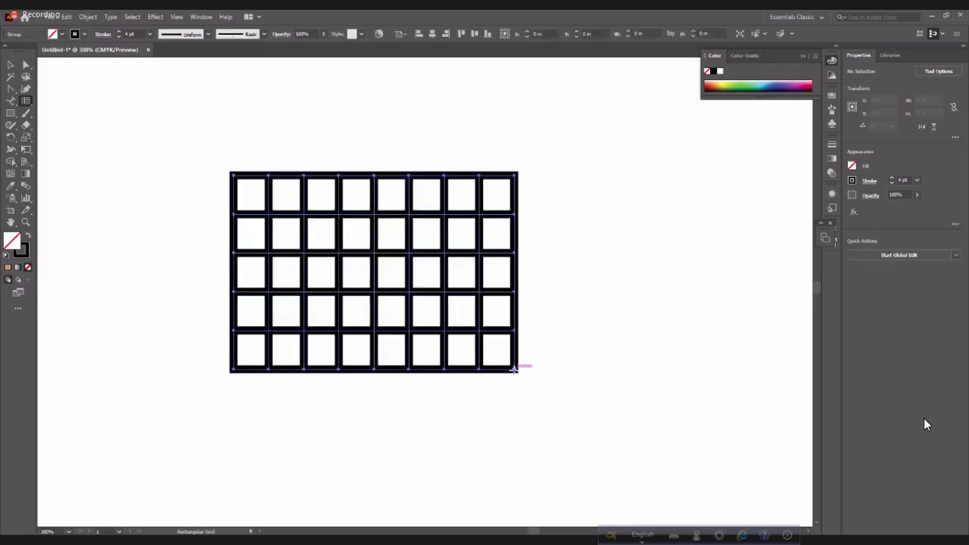
- Select the whole grid, bring up its context menu, then deselect it
{"action": "left_click", "coordinate": [11, 65]}
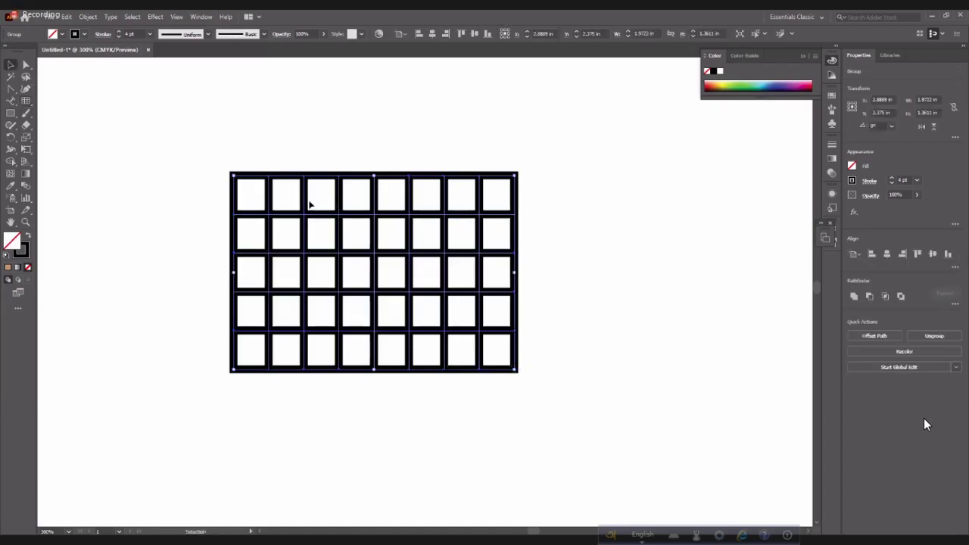
{"action": "left_click_drag", "start_coordinate": [156, 162], "coordinate": [340, 221]}
{"action": "right_click", "coordinate": [340, 222]}
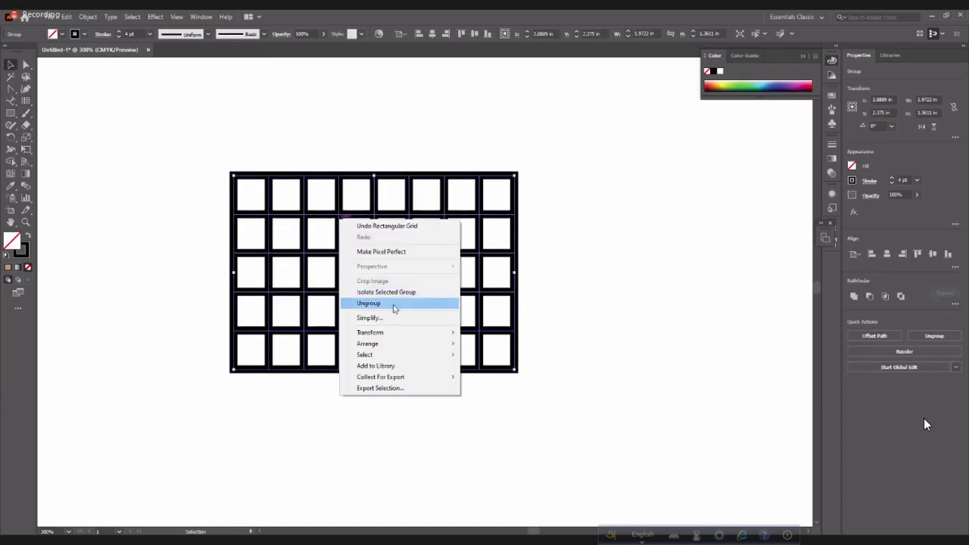
{"action": "left_click", "coordinate": [564, 326]}
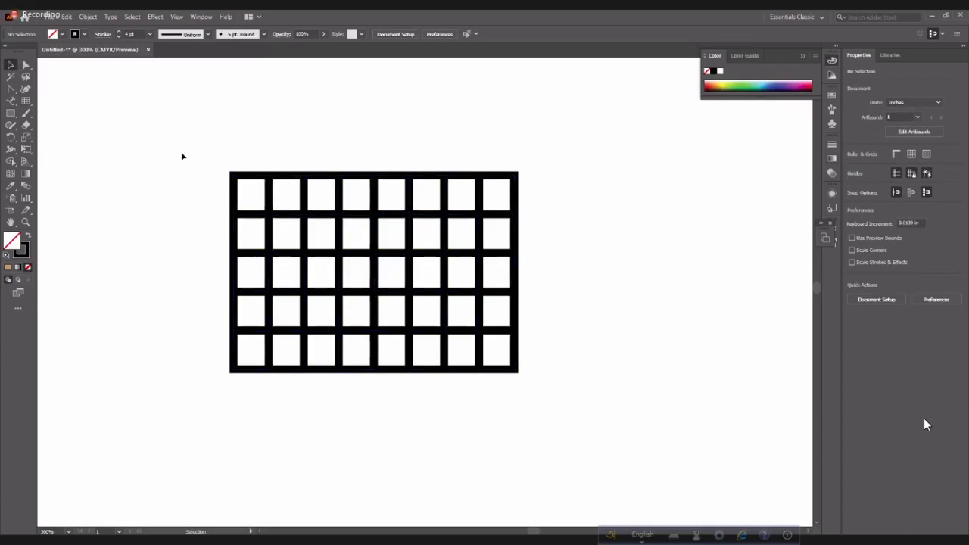
- Ungroup the grid into separate lines and reselect all of them
{"action": "left_click_drag", "start_coordinate": [182, 154], "coordinate": [312, 219]}
{"action": "right_click", "coordinate": [310, 218]}
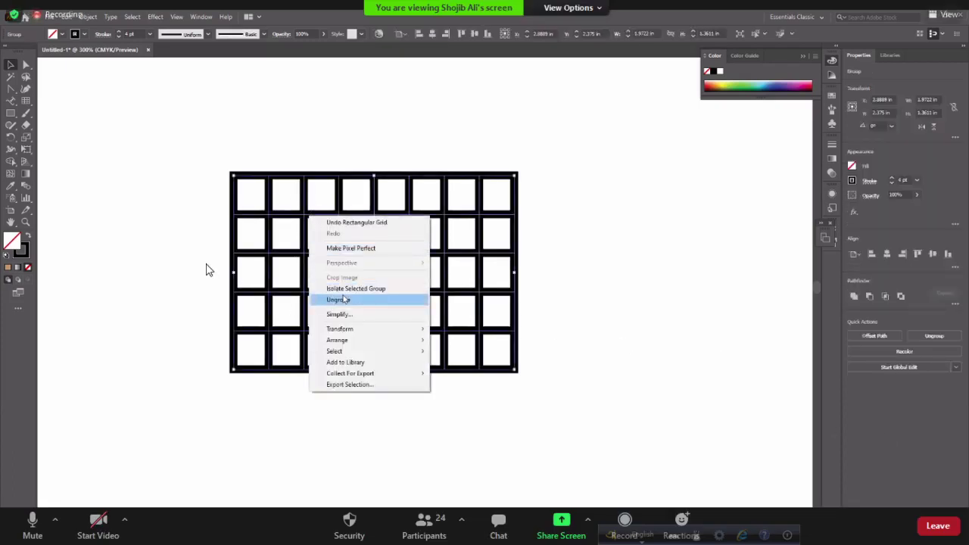
{"action": "left_click", "coordinate": [338, 299]}
{"action": "left_click", "coordinate": [302, 226]}
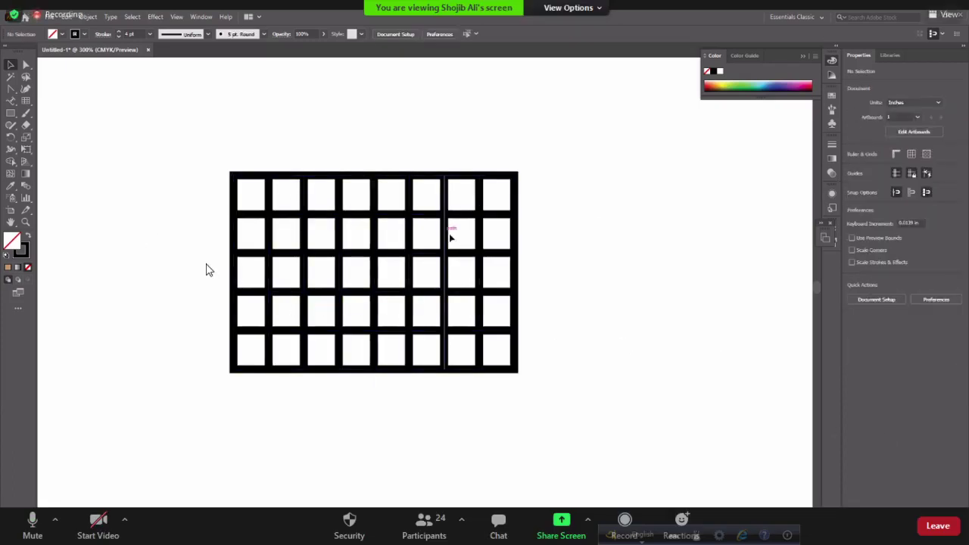
{"action": "left_click", "coordinate": [411, 225]}
{"action": "left_click_drag", "start_coordinate": [117, 129], "coordinate": [613, 348]}
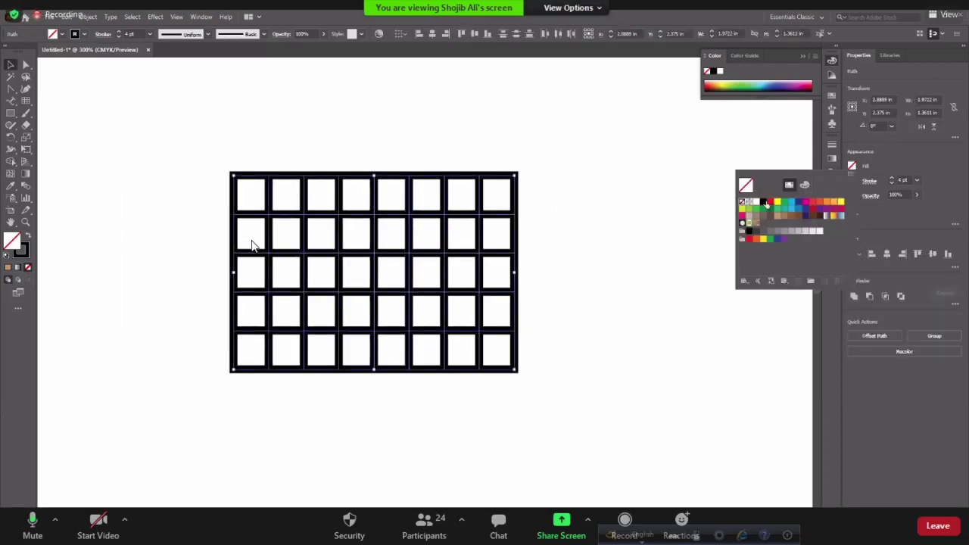
- Fill the grid's cells with red from the swatches, then deselect
{"action": "left_click", "coordinate": [763, 203]}
{"action": "left_click", "coordinate": [771, 202]}
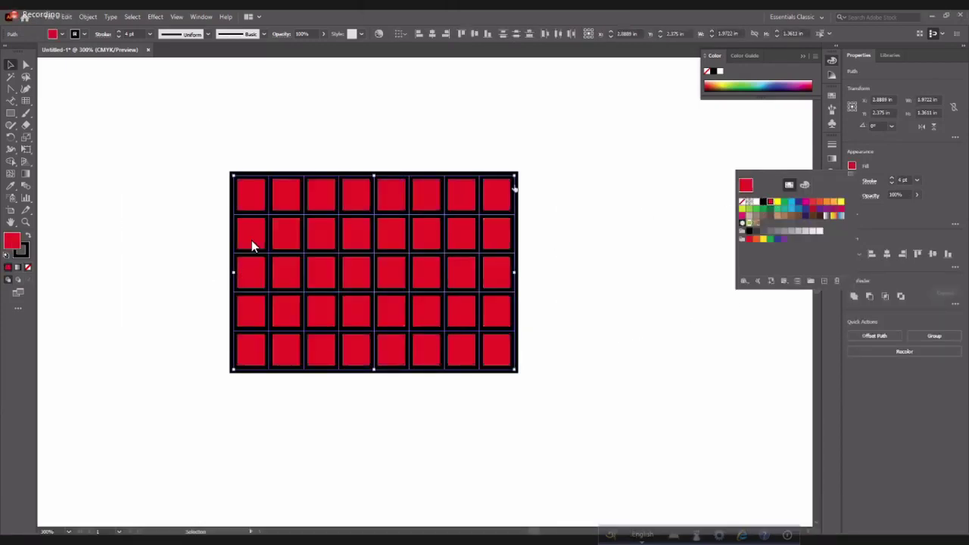
{"action": "left_click", "coordinate": [220, 149]}
{"action": "left_click", "coordinate": [221, 150]}
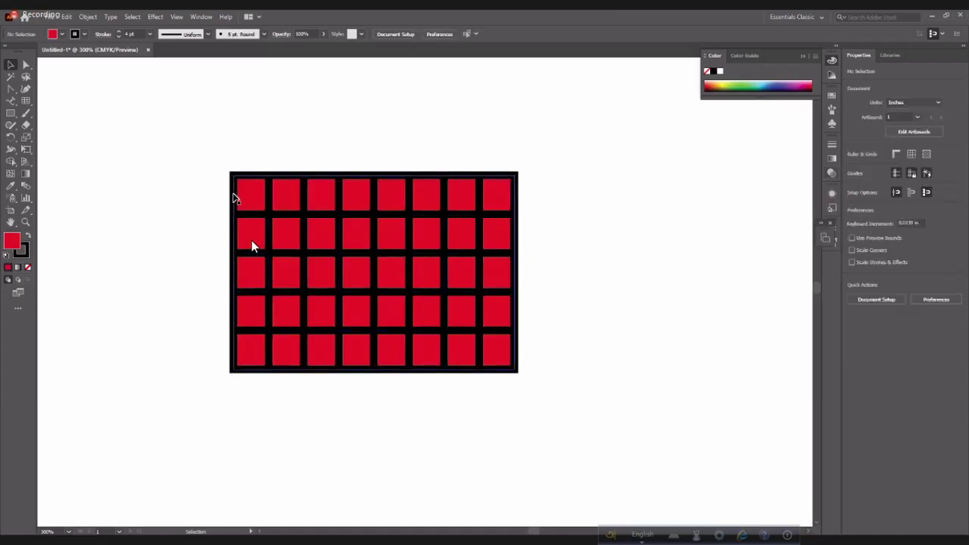
- Isolate a grid path for editing, exit isolation, and deselect the grid
{"action": "left_click", "coordinate": [253, 200]}
{"action": "left_click", "coordinate": [269, 199]}
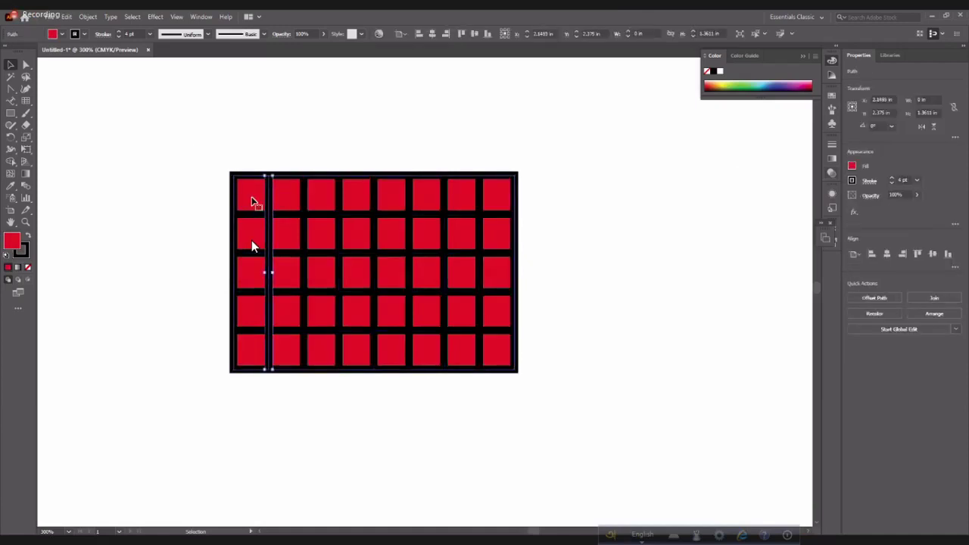
{"action": "left_click", "coordinate": [253, 201]}
{"action": "double_click", "coordinate": [253, 199]}
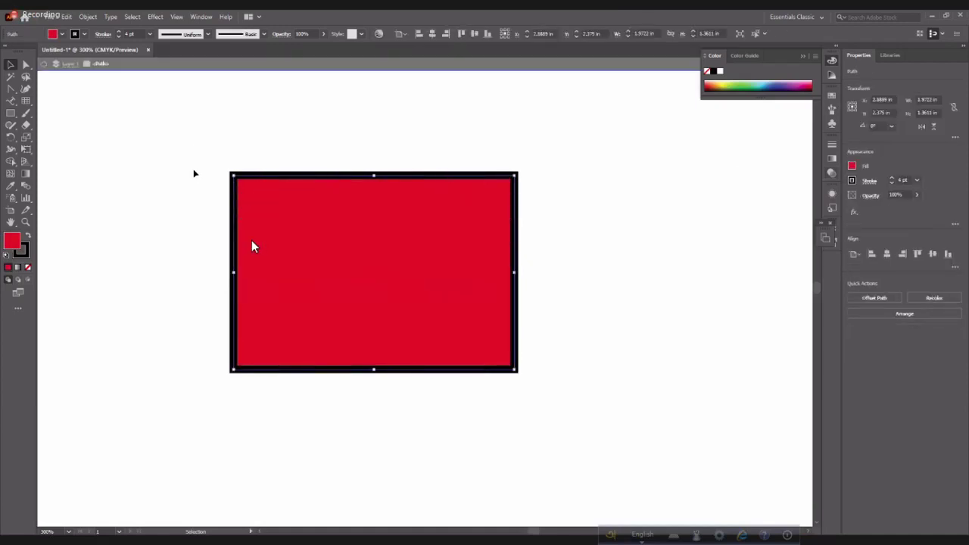
{"action": "key", "text": "a"}
{"action": "double_click", "coordinate": [154, 195]}
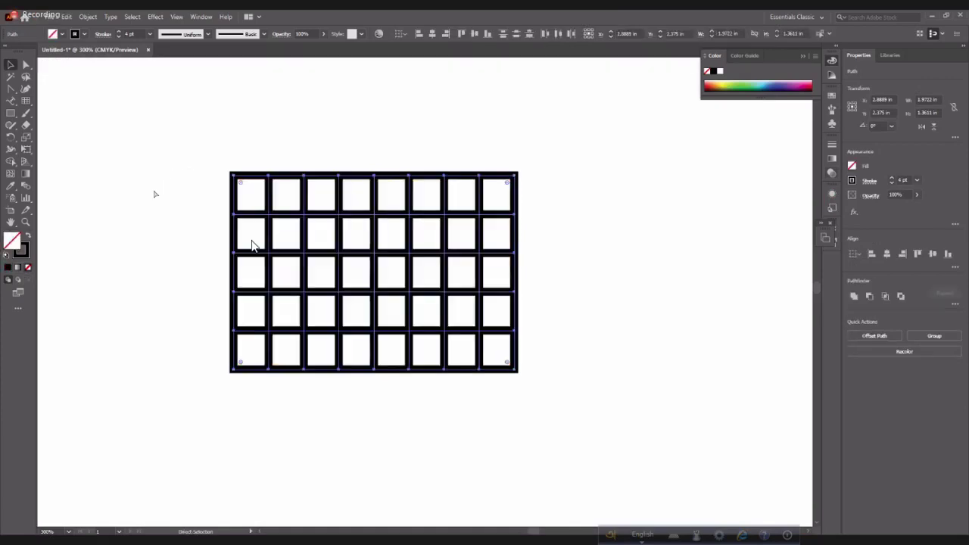
{"action": "key", "text": "v"}
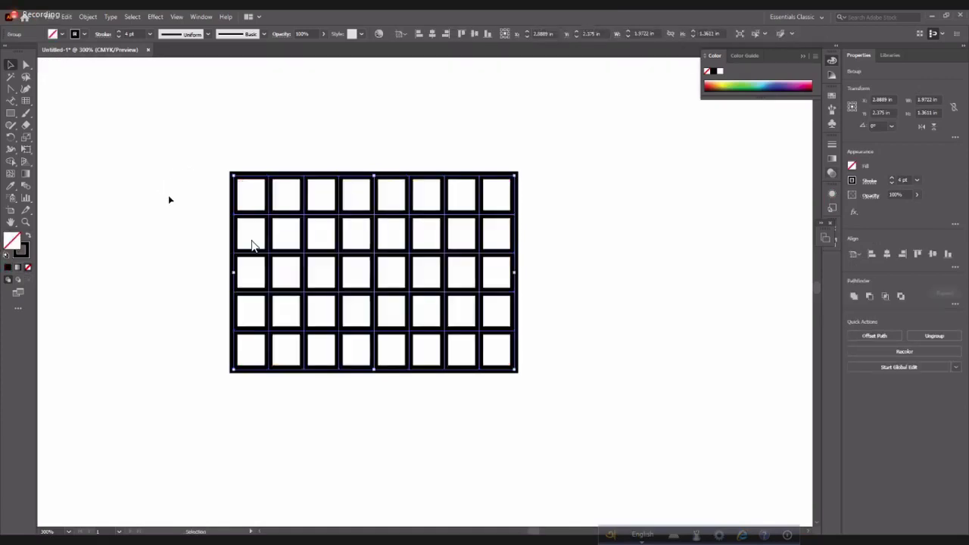
{"action": "right_click", "coordinate": [288, 221]}
{"action": "left_click", "coordinate": [158, 286]}
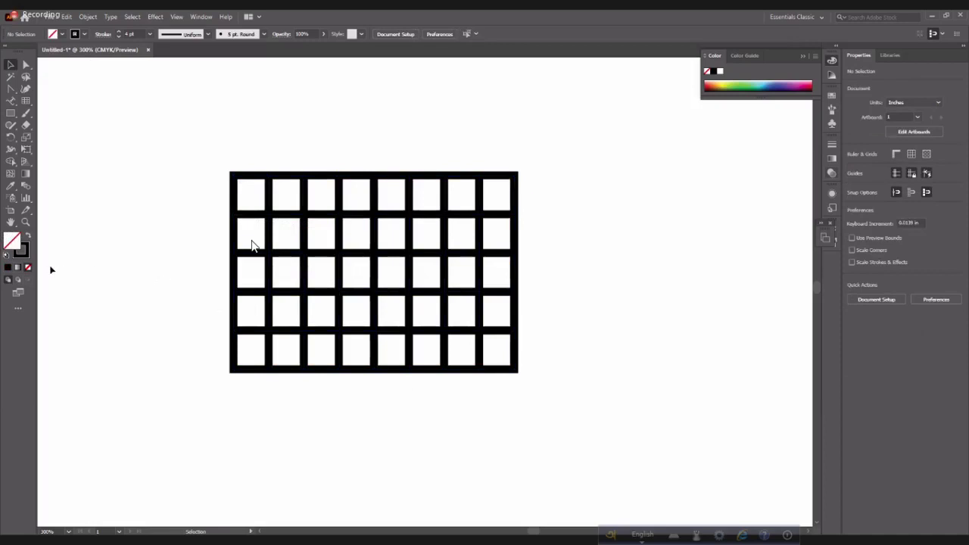
- Browse the Width, freehand, Shape Builder, Eyedropper, Graph and brush tool flyouts
{"action": "left_click", "coordinate": [12, 149]}
{"action": "left_click", "coordinate": [14, 129]}
{"action": "left_click", "coordinate": [26, 163]}
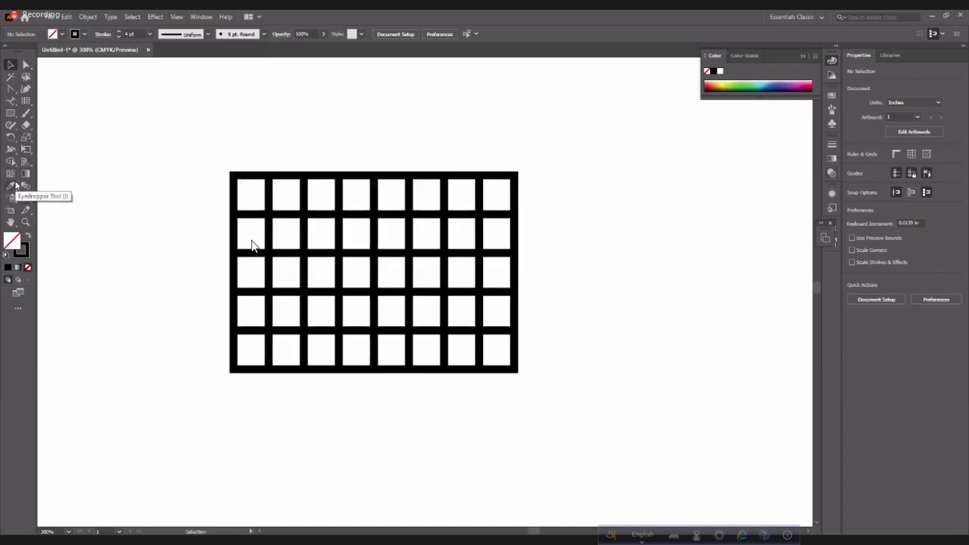
{"action": "left_click", "coordinate": [15, 184]}
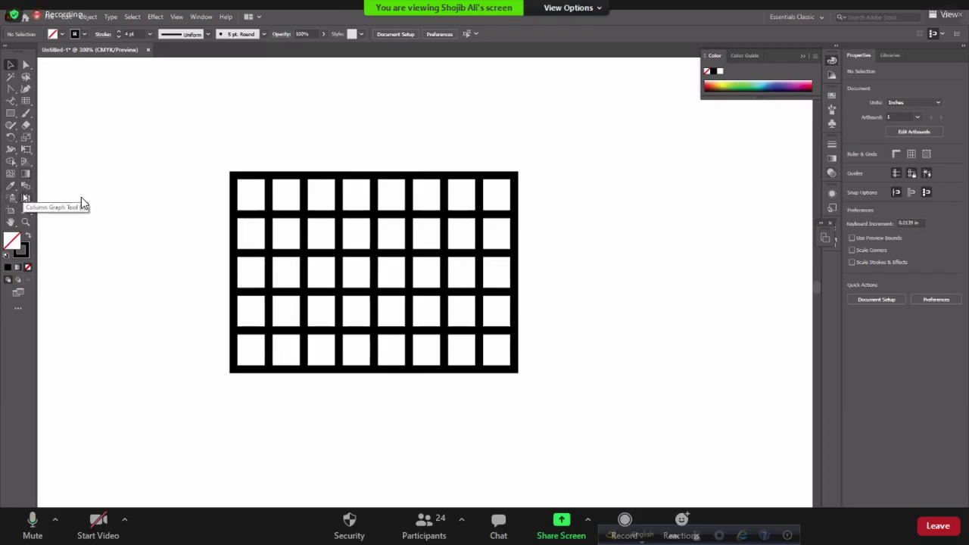
{"action": "left_click", "coordinate": [25, 197]}
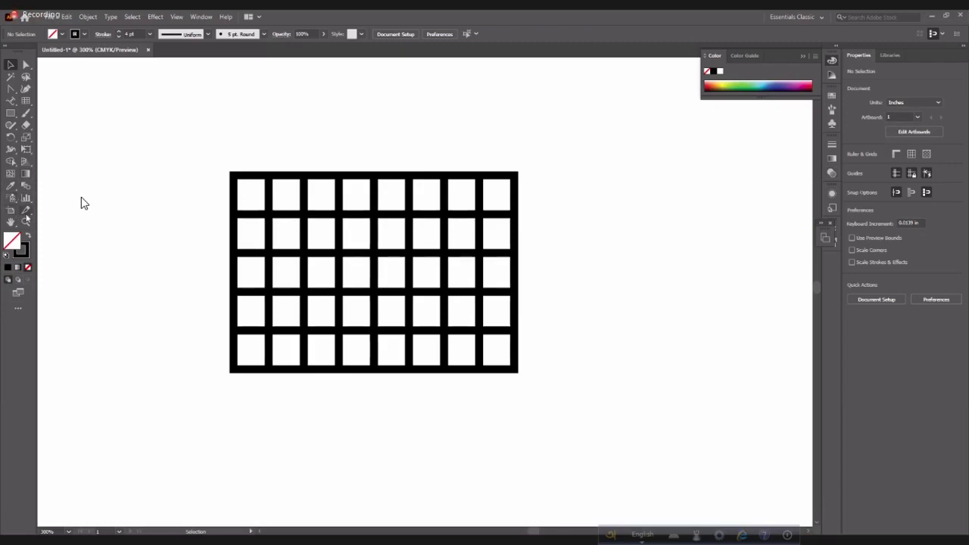
{"action": "left_click", "coordinate": [10, 152]}
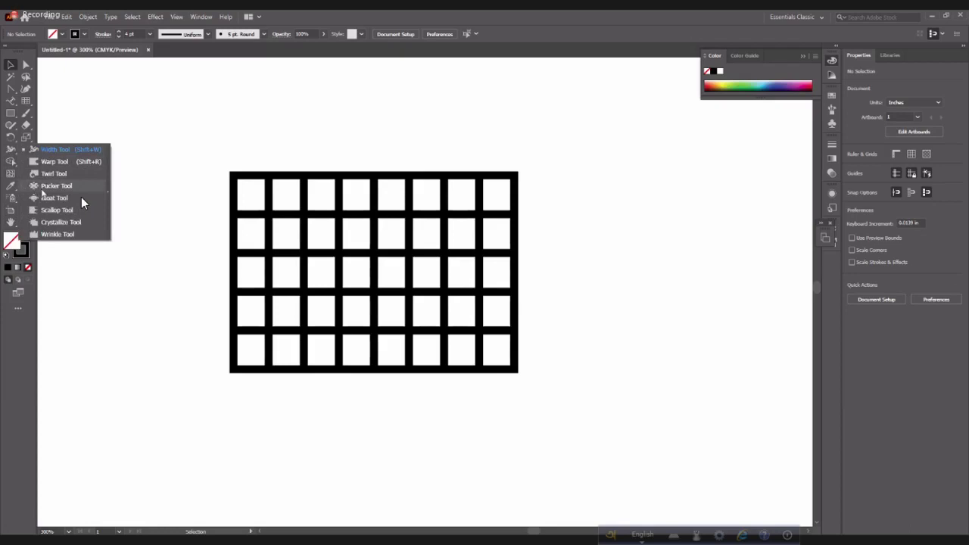
{"action": "left_click", "coordinate": [25, 113]}
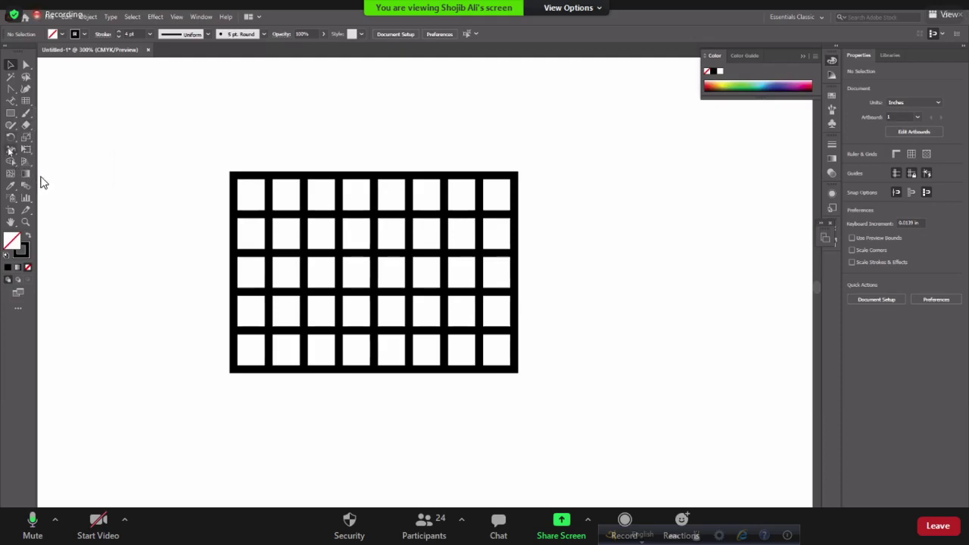
{"action": "left_click", "coordinate": [10, 161]}
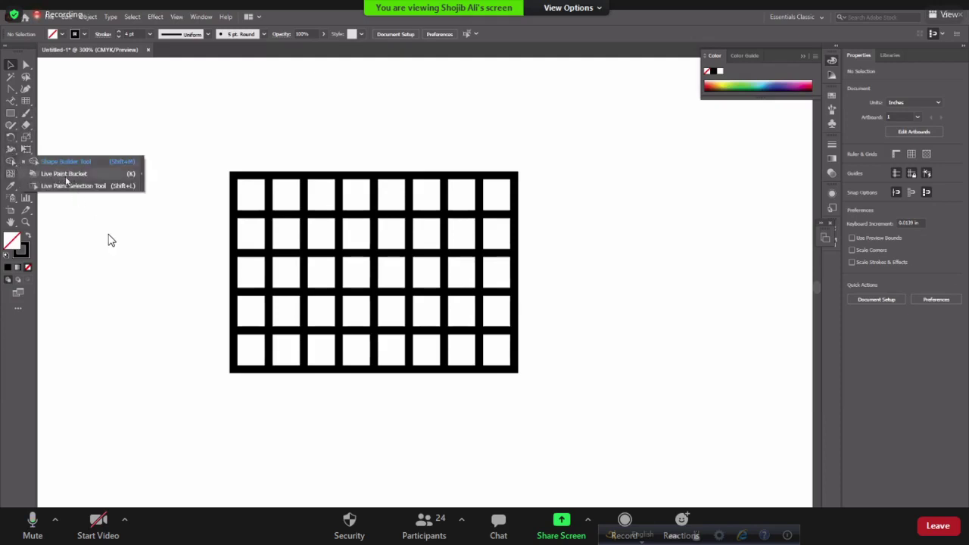
{"action": "left_click", "coordinate": [65, 175]}
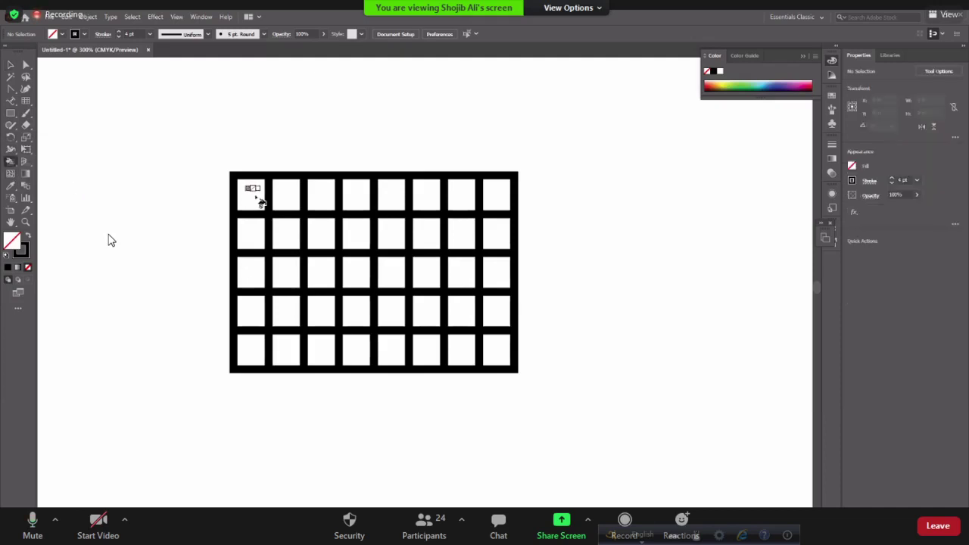
{"action": "double_click", "coordinate": [15, 244]}
{"action": "type", "text": "CC1D1D"}
{"action": "left_click", "coordinate": [585, 213]}
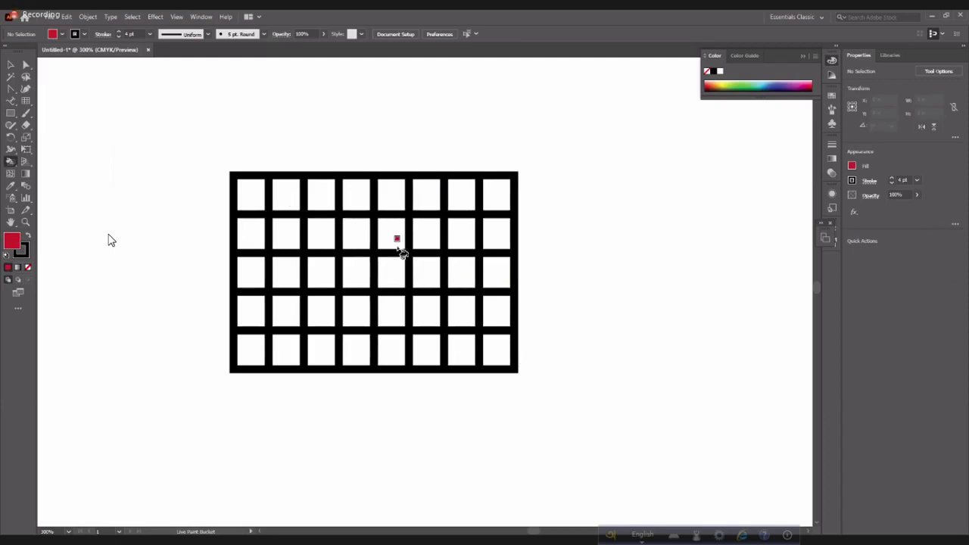
{"action": "left_click", "coordinate": [12, 66]}
{"action": "left_click_drag", "start_coordinate": [220, 147], "coordinate": [389, 278]}
{"action": "left_click", "coordinate": [184, 151]}
{"action": "left_click_drag", "start_coordinate": [183, 151], "coordinate": [548, 362]}
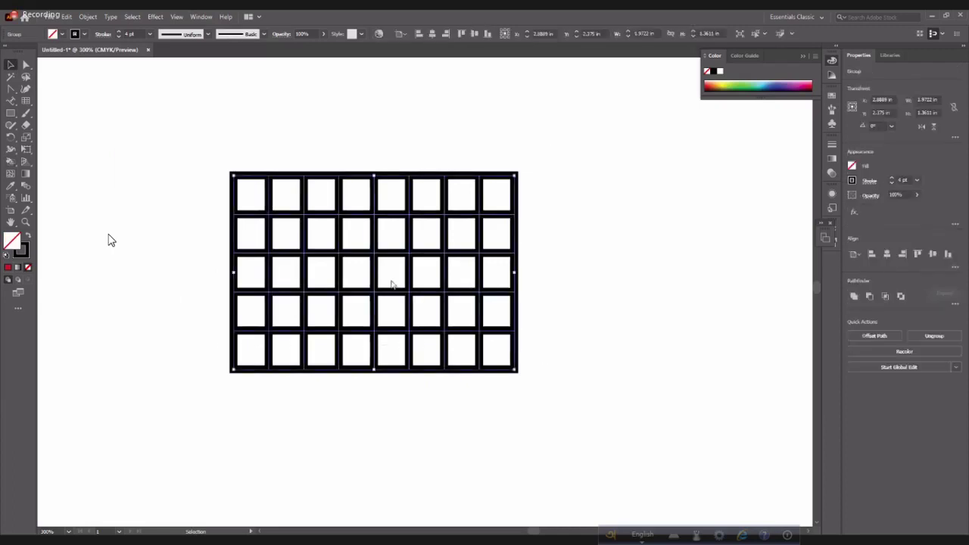
{"action": "right_click", "coordinate": [390, 280]}
{"action": "left_click", "coordinate": [165, 306]}
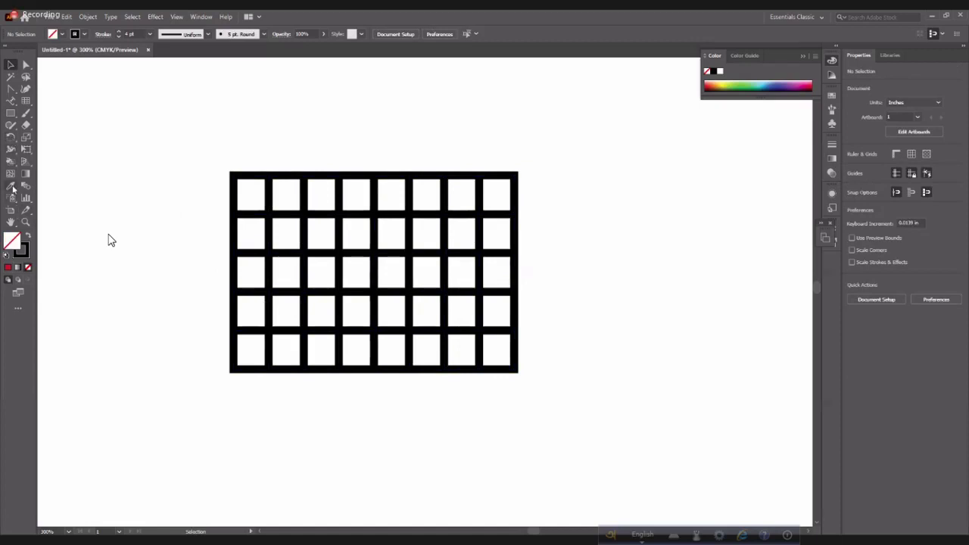
{"action": "left_click", "coordinate": [10, 162]}
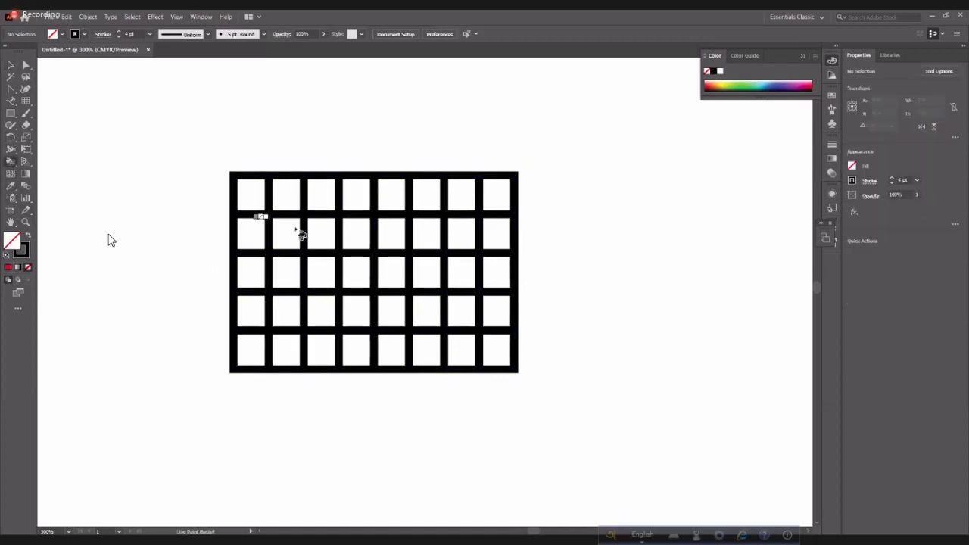
{"action": "double_click", "coordinate": [12, 241]}
{"action": "left_click", "coordinate": [588, 209]}
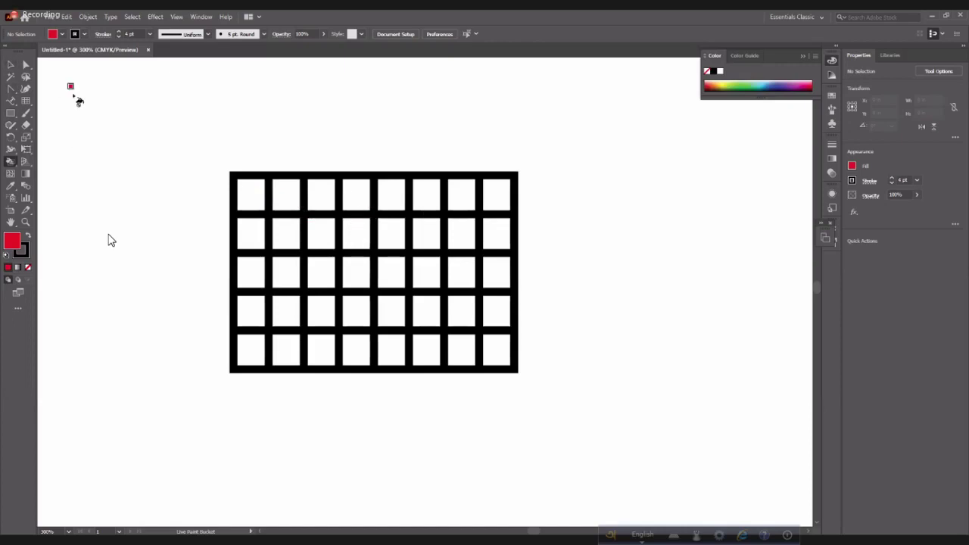
{"action": "key", "text": "v"}
- Fill the grid's cells red from the swatches, trying yellow first, then deselect
{"action": "left_click", "coordinate": [288, 230]}
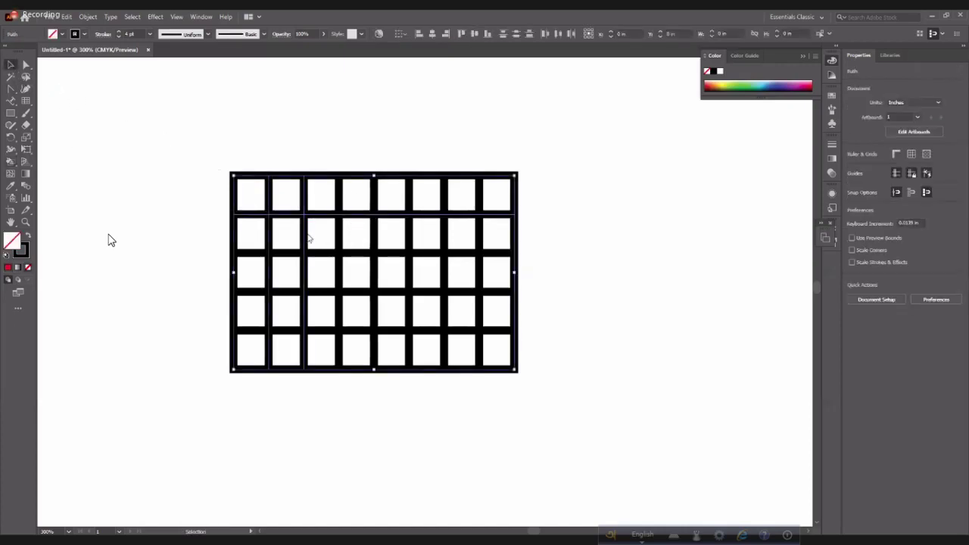
{"action": "right_click", "coordinate": [307, 233]}
{"action": "left_click", "coordinate": [508, 429]}
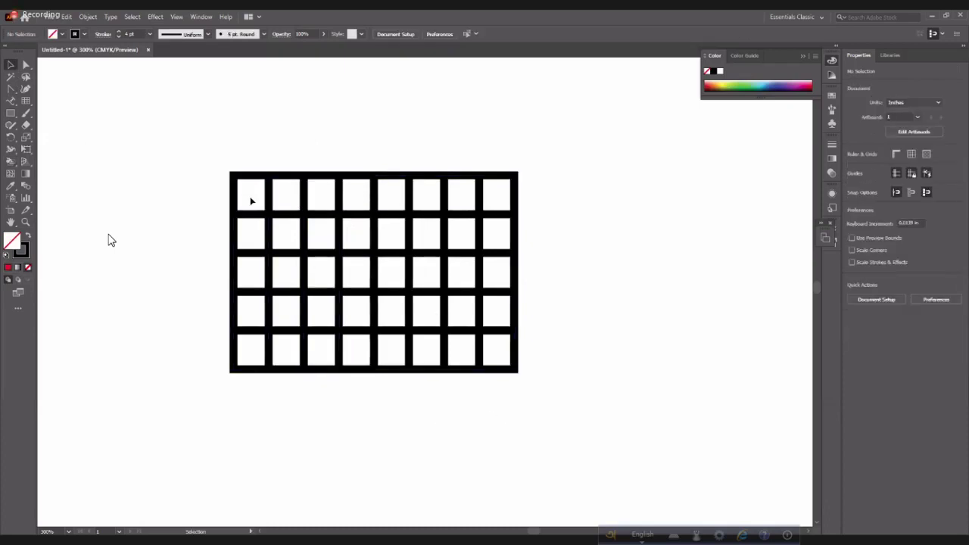
{"action": "left_click", "coordinate": [235, 217]}
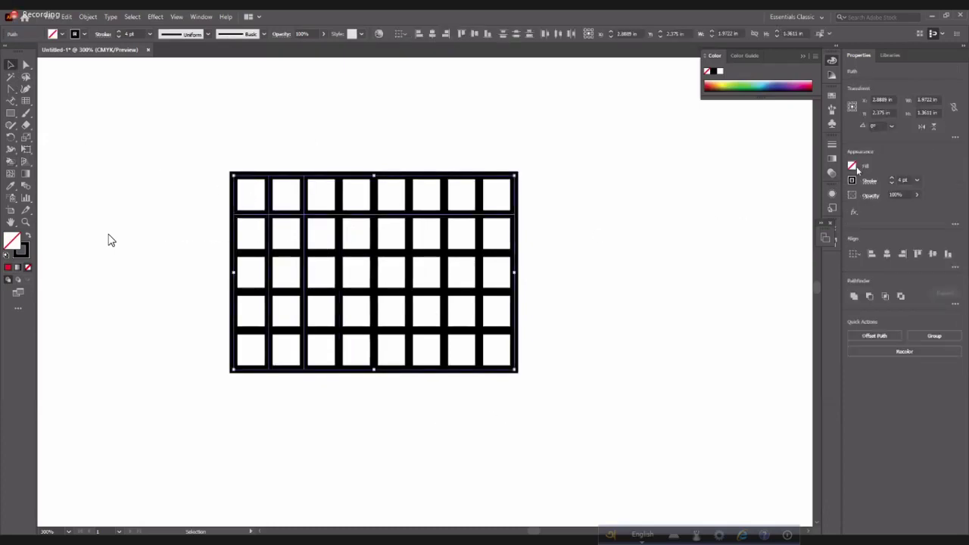
{"action": "left_click", "coordinate": [853, 167]}
{"action": "left_click", "coordinate": [776, 203]}
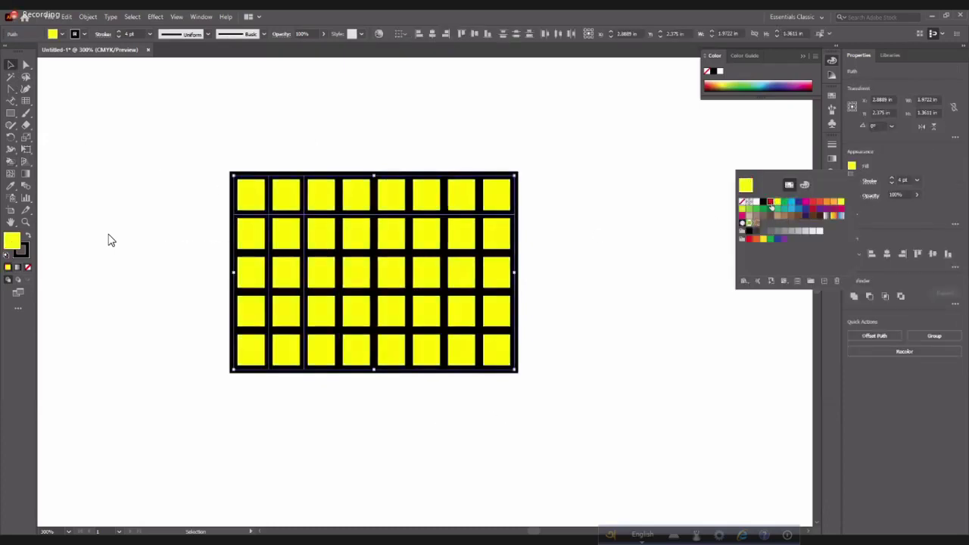
{"action": "left_click", "coordinate": [770, 202]}
{"action": "left_click", "coordinate": [653, 197]}
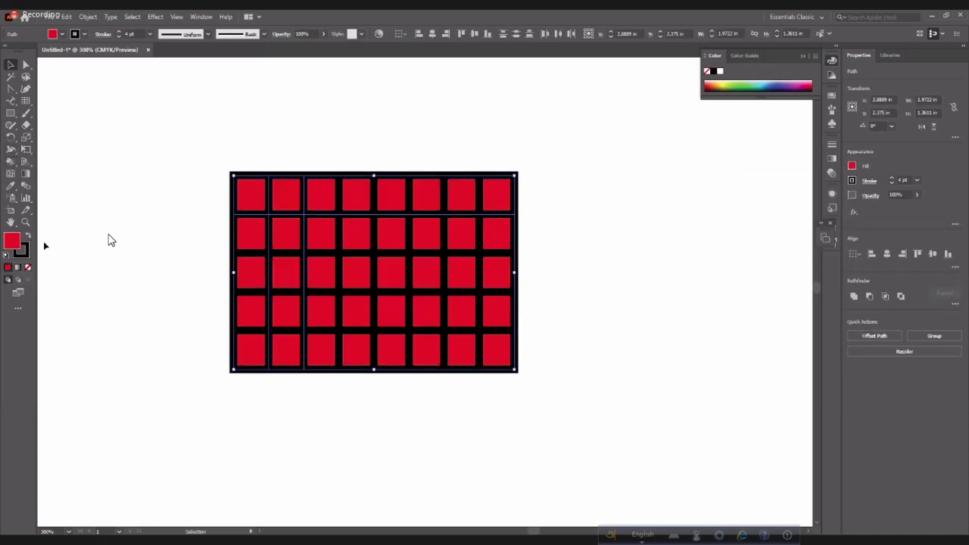
{"action": "left_click", "coordinate": [110, 240]}
- Choose the Live Paint Bucket and set a pale pink fill colour
{"action": "left_click_drag", "start_coordinate": [11, 161], "coordinate": [61, 175]}
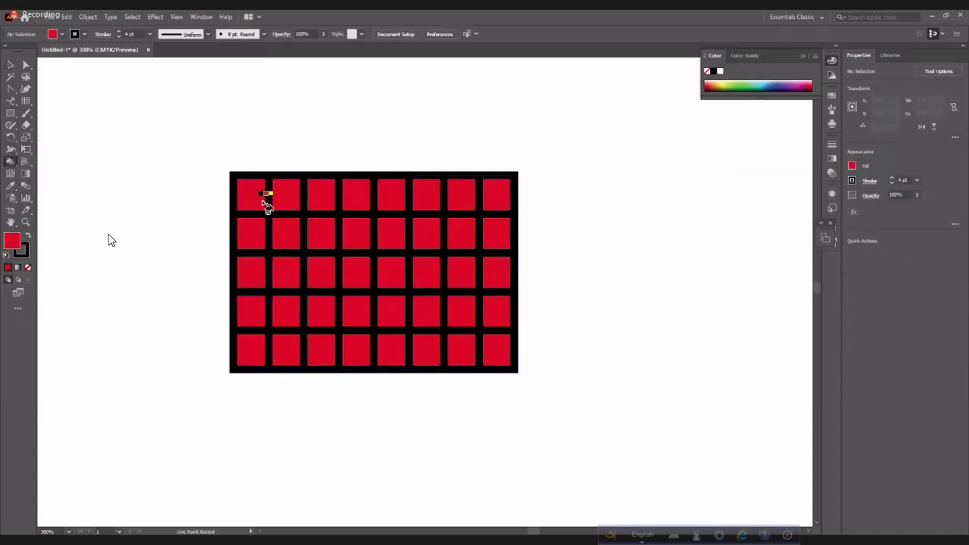
{"action": "double_click", "coordinate": [11, 241]}
{"action": "left_click", "coordinate": [360, 221]}
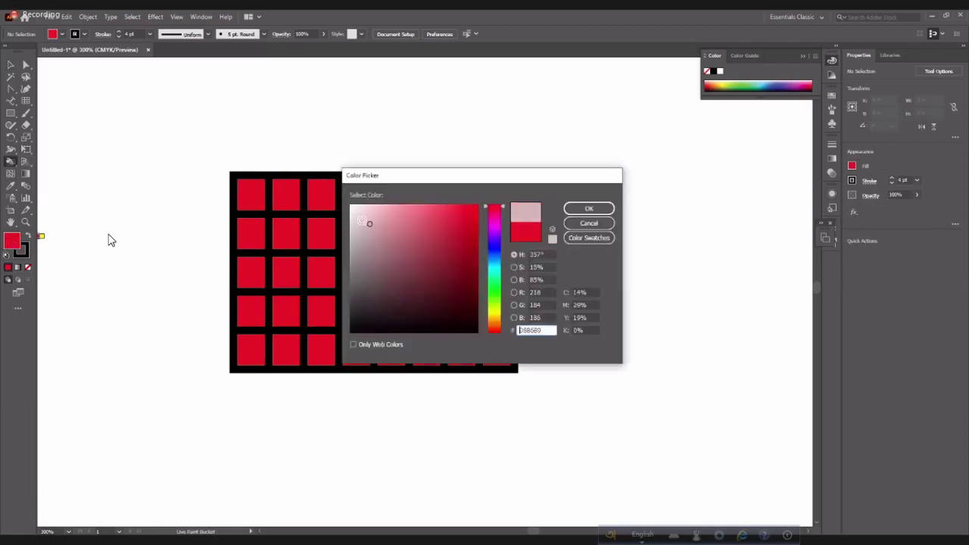
{"action": "left_click", "coordinate": [589, 209]}
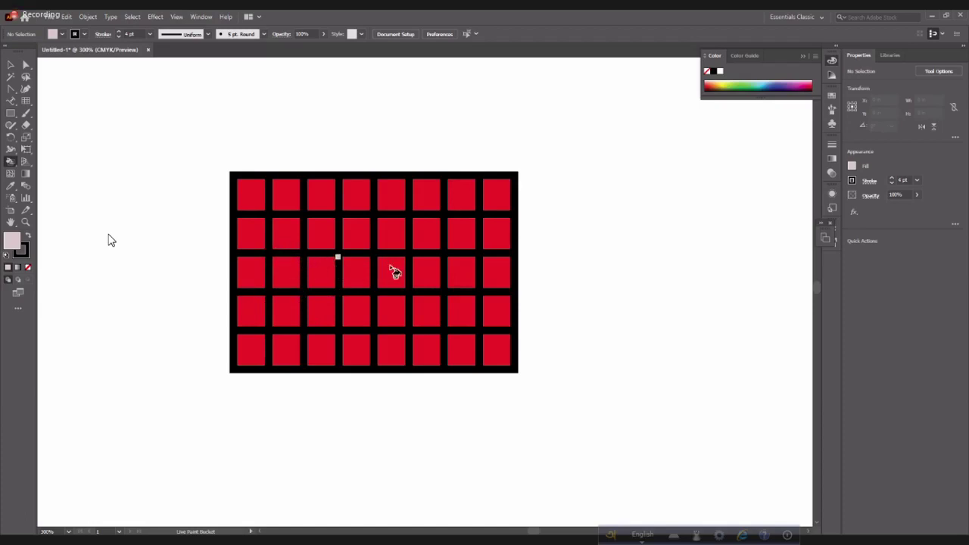
{"action": "left_click", "coordinate": [11, 67]}
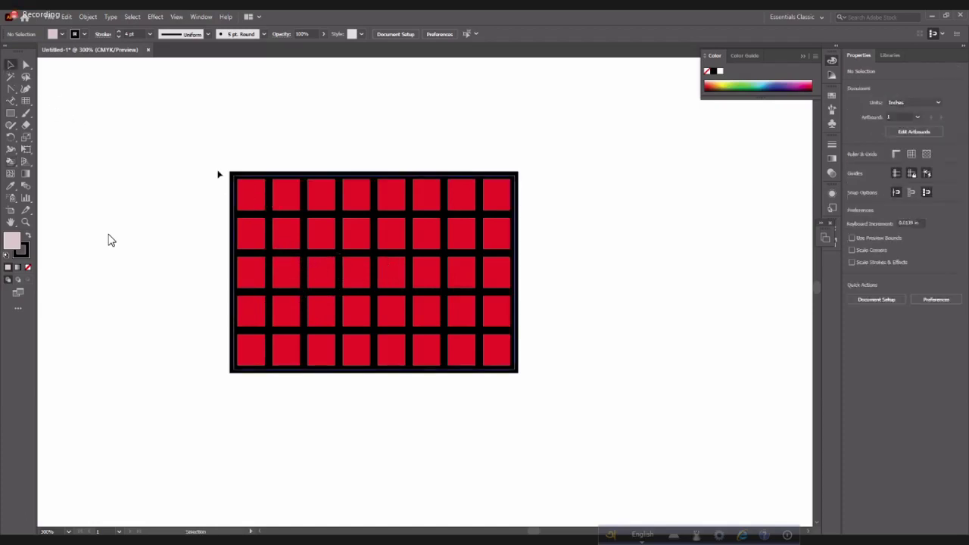
- Delete the red grid and draw a new rectangular grid near the artboard centre
{"action": "left_click_drag", "start_coordinate": [147, 148], "coordinate": [561, 371]}
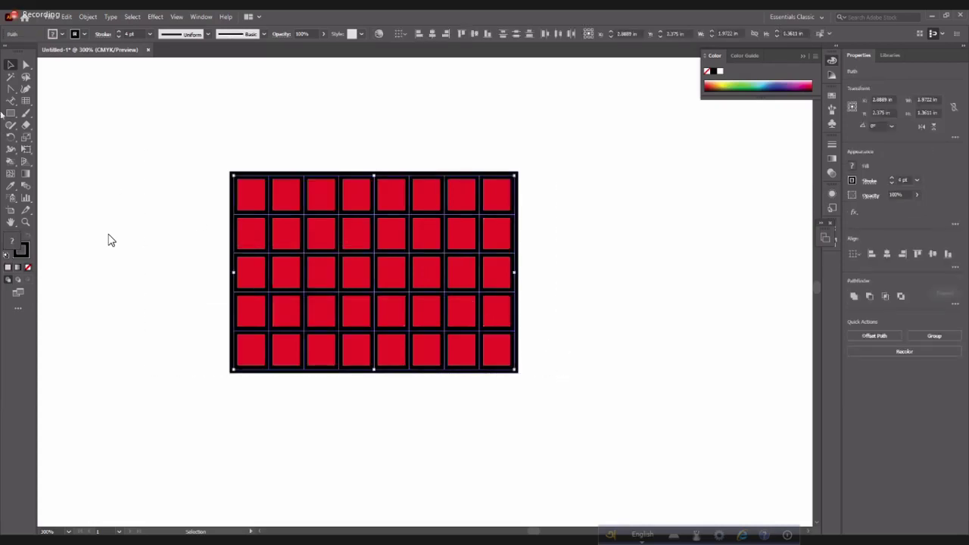
{"action": "key", "text": "Delete"}
{"action": "left_click", "coordinate": [23, 103]}
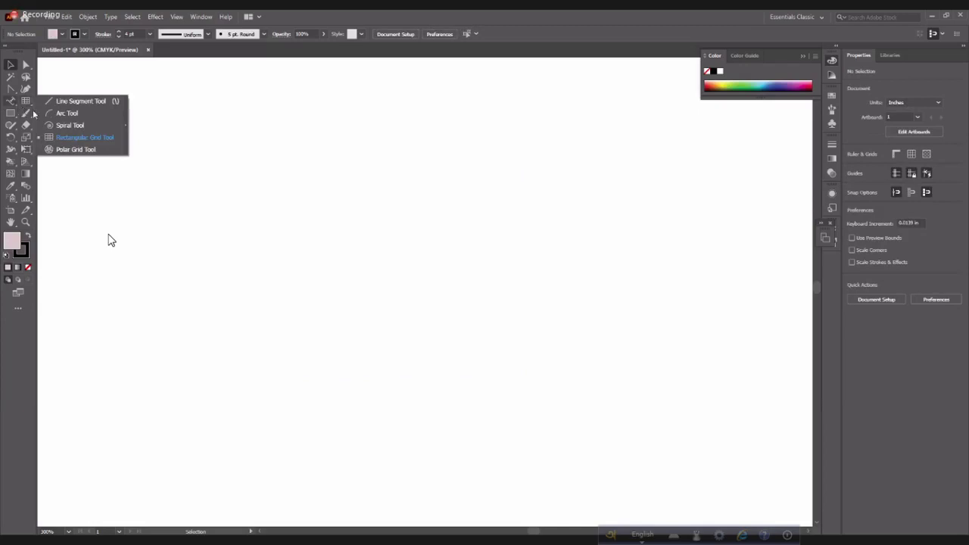
{"action": "left_click", "coordinate": [76, 150]}
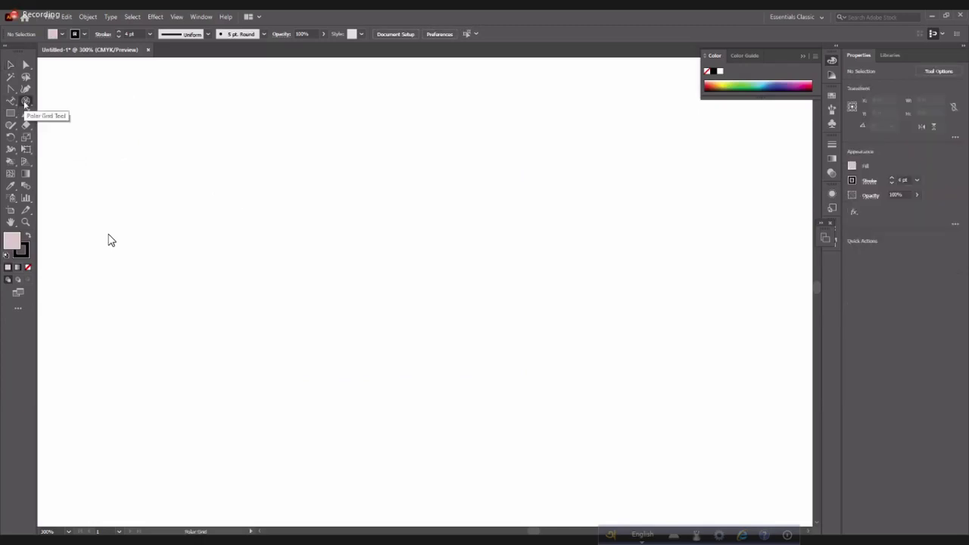
{"action": "left_click", "coordinate": [73, 138]}
{"action": "left_click_drag", "start_coordinate": [246, 178], "coordinate": [483, 353]}
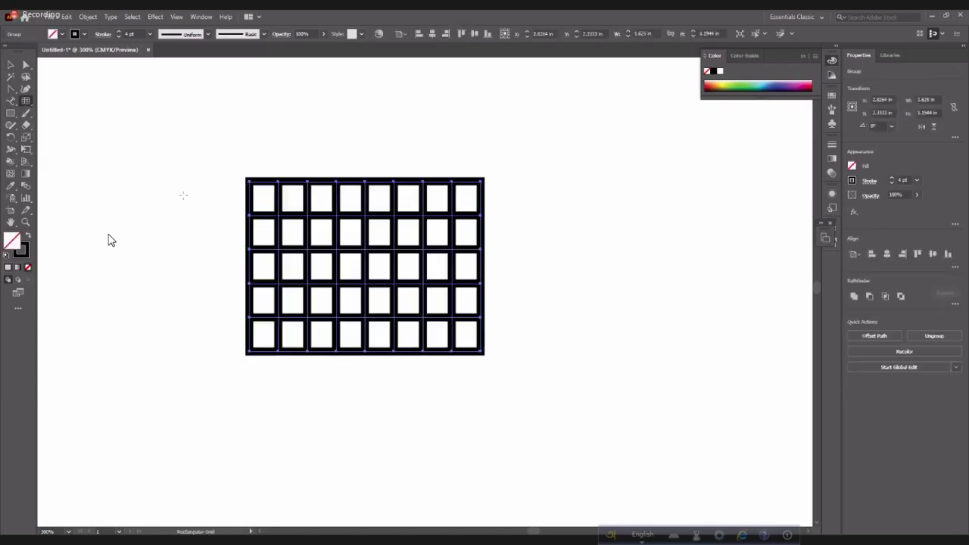
- Select the new grid and ungroup it into separate lines
{"action": "left_click", "coordinate": [6, 65]}
{"action": "left_click_drag", "start_coordinate": [211, 131], "coordinate": [373, 290]}
{"action": "left_click_drag", "start_coordinate": [203, 165], "coordinate": [552, 397]}
{"action": "right_click", "coordinate": [316, 258]}
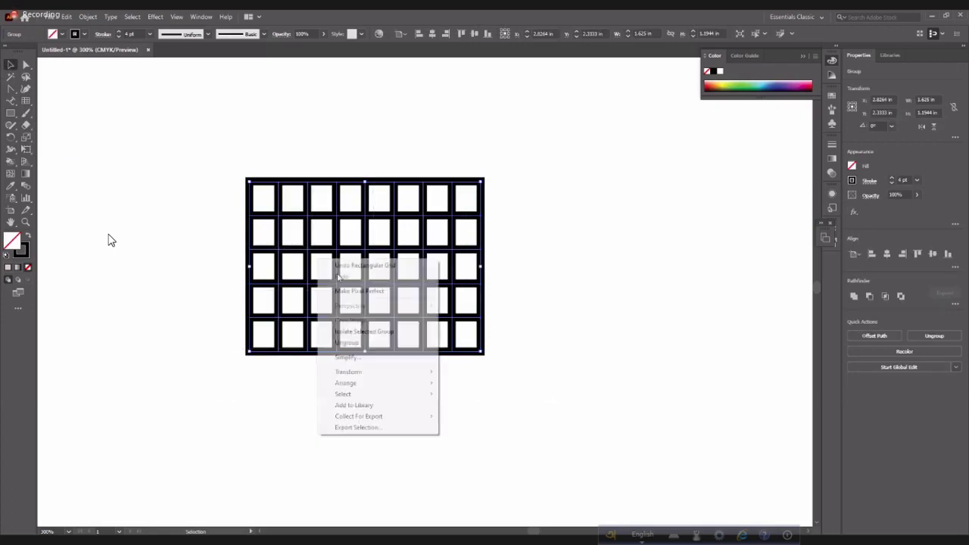
{"action": "left_click", "coordinate": [367, 343]}
{"action": "left_click", "coordinate": [352, 364]}
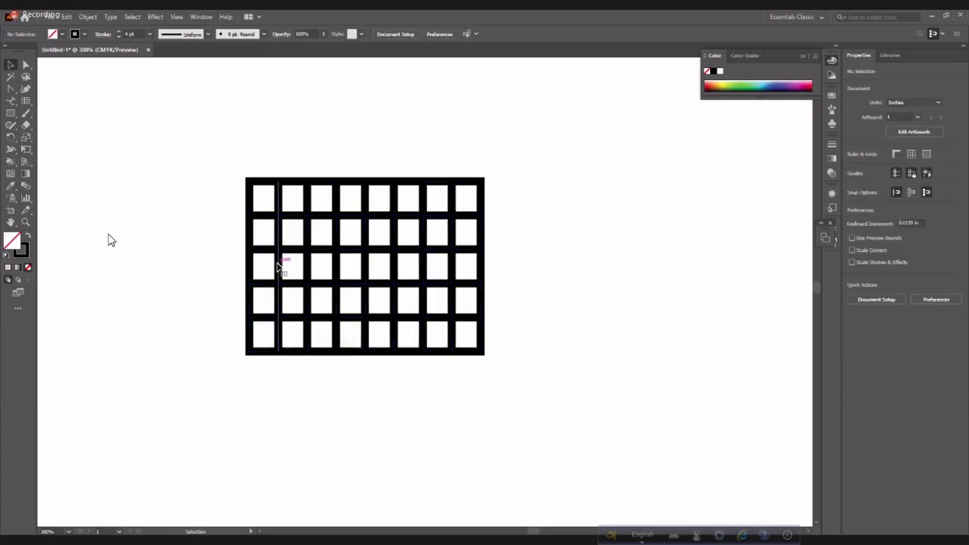
- Isolate a vertical line, exit isolation, and marquee-select all grid lines
{"action": "double_click", "coordinate": [278, 261]}
{"action": "left_click", "coordinate": [308, 391]}
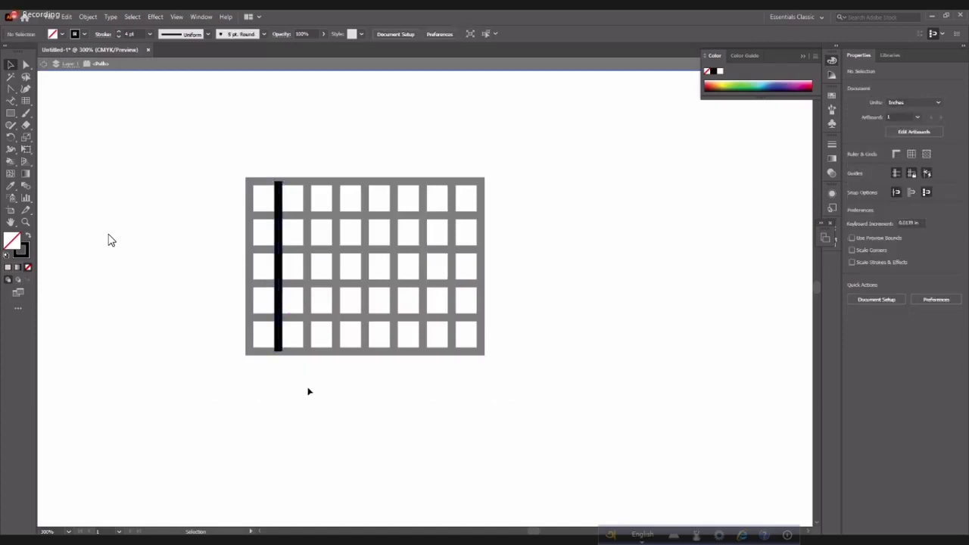
{"action": "double_click", "coordinate": [323, 404]}
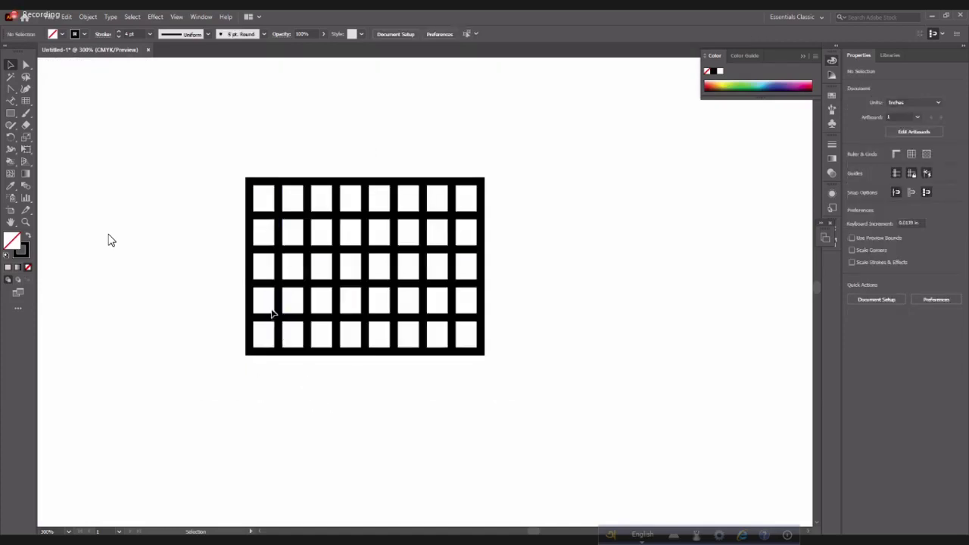
{"action": "left_click", "coordinate": [307, 255]}
{"action": "left_click_drag", "start_coordinate": [502, 419], "coordinate": [182, 145]}
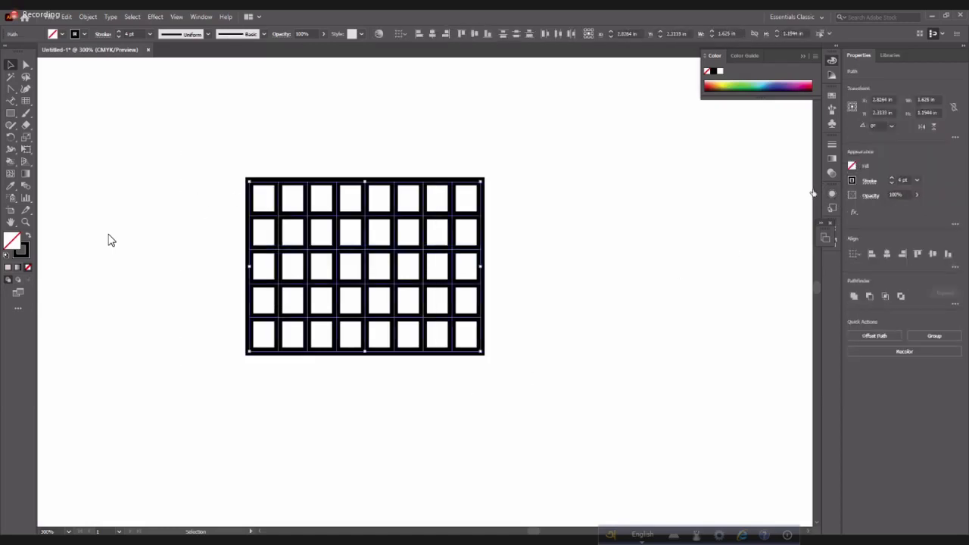
- Fill the grid red and pull the red-filled rectangle out to the grid's right
{"action": "left_click", "coordinate": [852, 165]}
{"action": "left_click", "coordinate": [770, 200]}
{"action": "left_click", "coordinate": [532, 249]}
{"action": "left_click", "coordinate": [500, 240]}
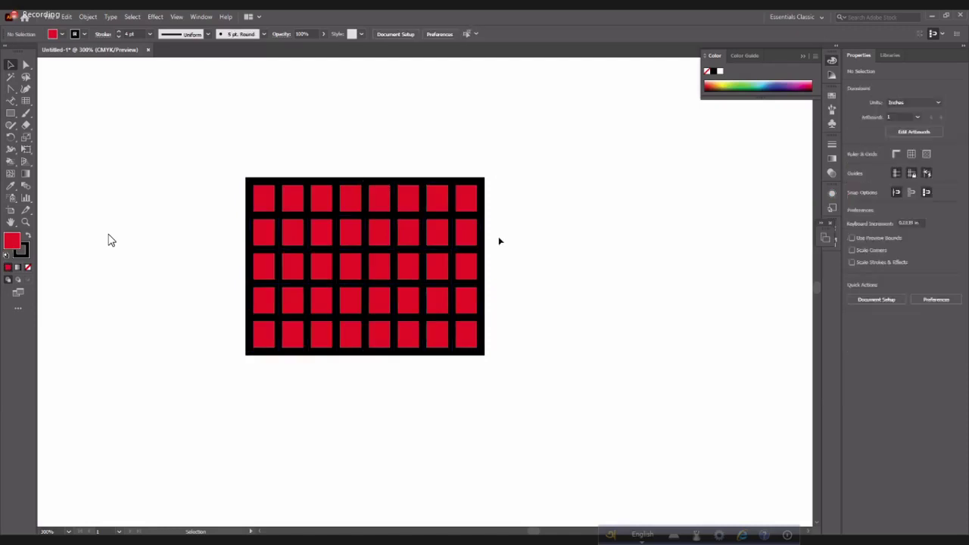
{"action": "left_click_drag", "start_coordinate": [437, 191], "coordinate": [695, 152]}
{"action": "left_click", "coordinate": [635, 432]}
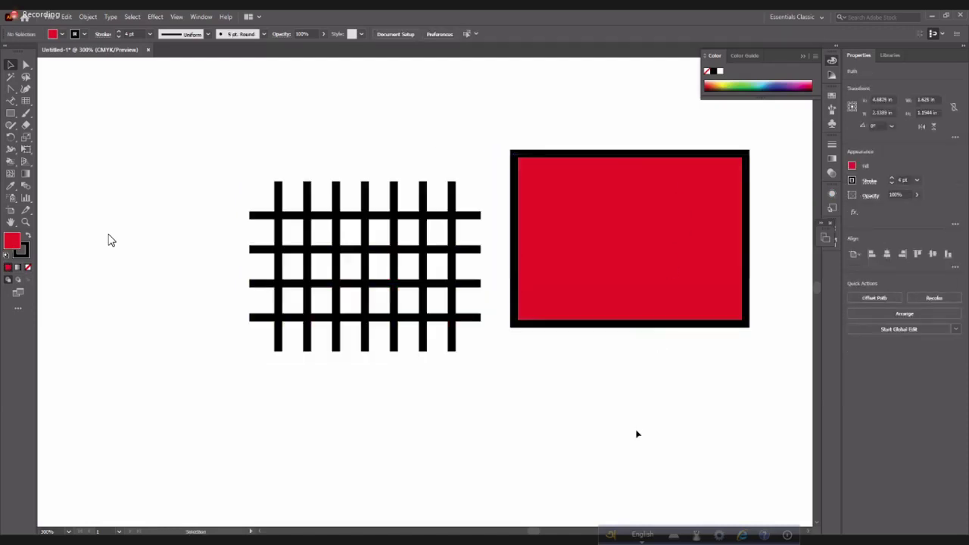
- Move a horizontal grid line above the grid, then undo to restore it
{"action": "left_click", "coordinate": [367, 251]}
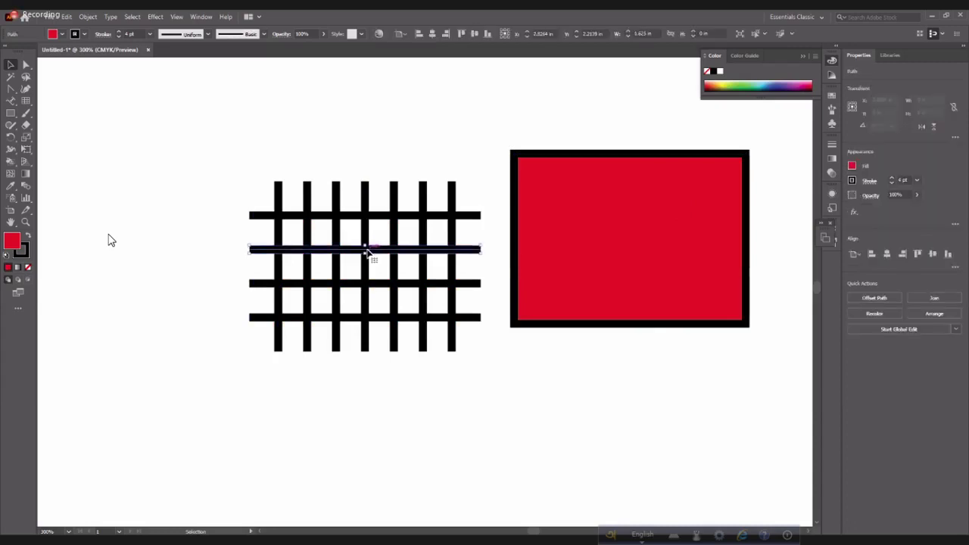
{"action": "left_click_drag", "start_coordinate": [364, 193], "coordinate": [370, 112]}
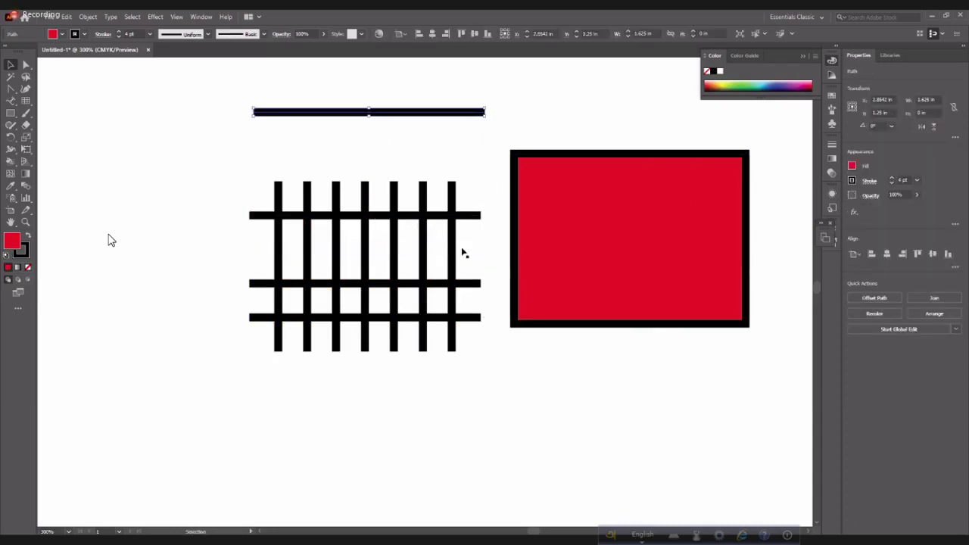
{"action": "key", "text": "ctrl+z"}
{"action": "key", "text": "ctrl+z"}
{"action": "key", "text": "ctrl+z"}
{"action": "left_click", "coordinate": [542, 358]}
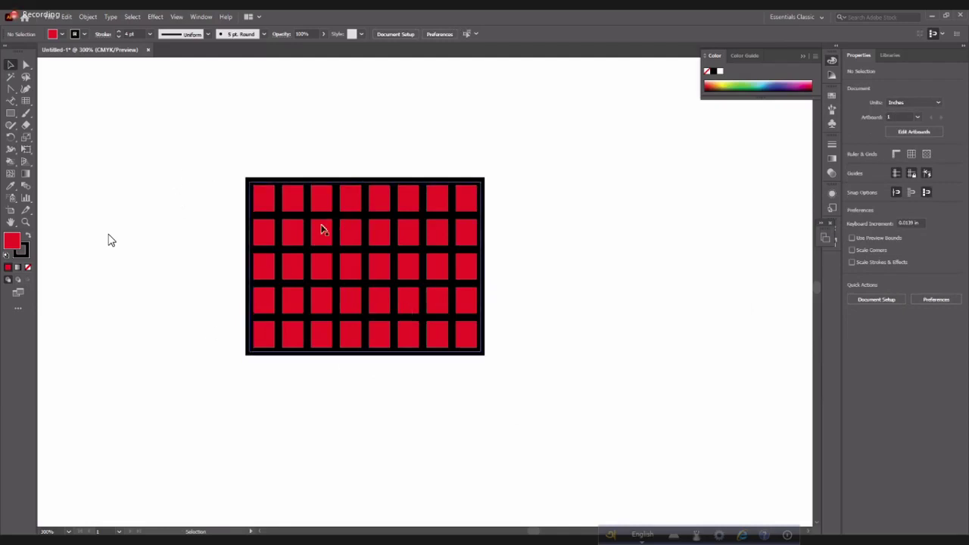
- Select the grid's red-filled rectangle, shift it upward, then undo the move
{"action": "left_click", "coordinate": [265, 210]}
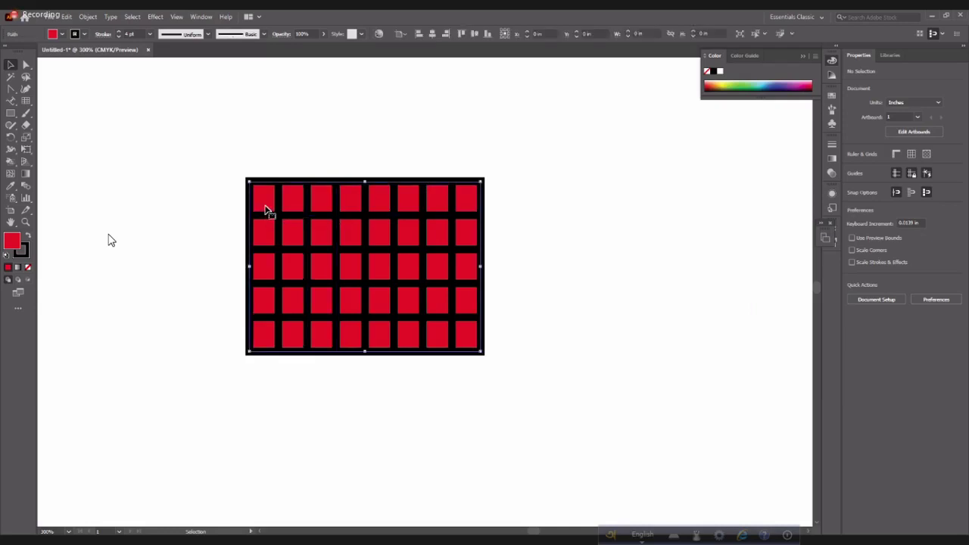
{"action": "left_click", "coordinate": [176, 211]}
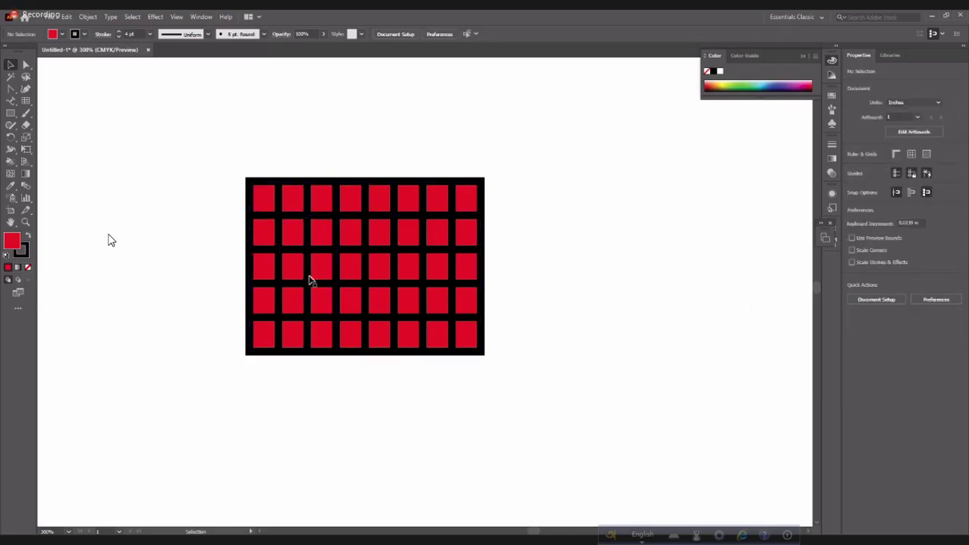
{"action": "left_click", "coordinate": [260, 277]}
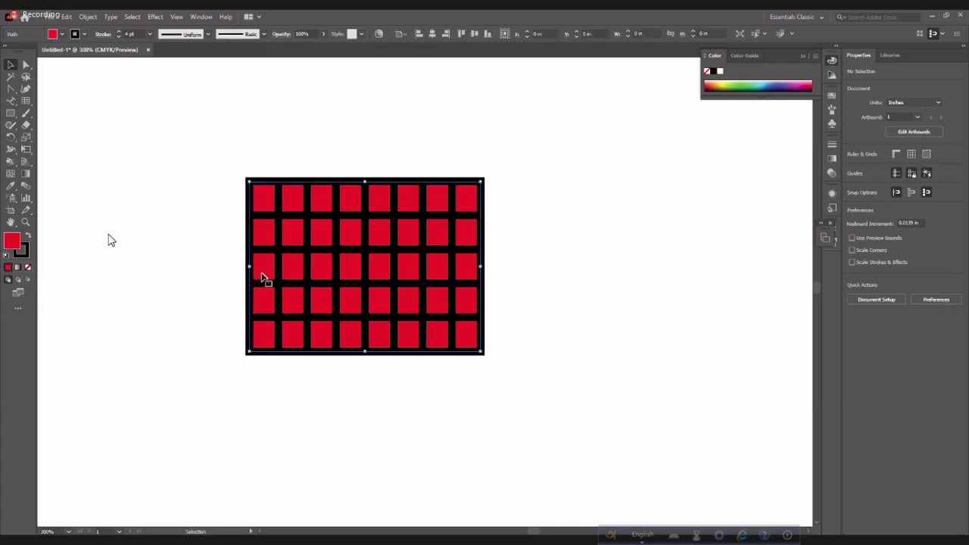
{"action": "left_click", "coordinate": [159, 252]}
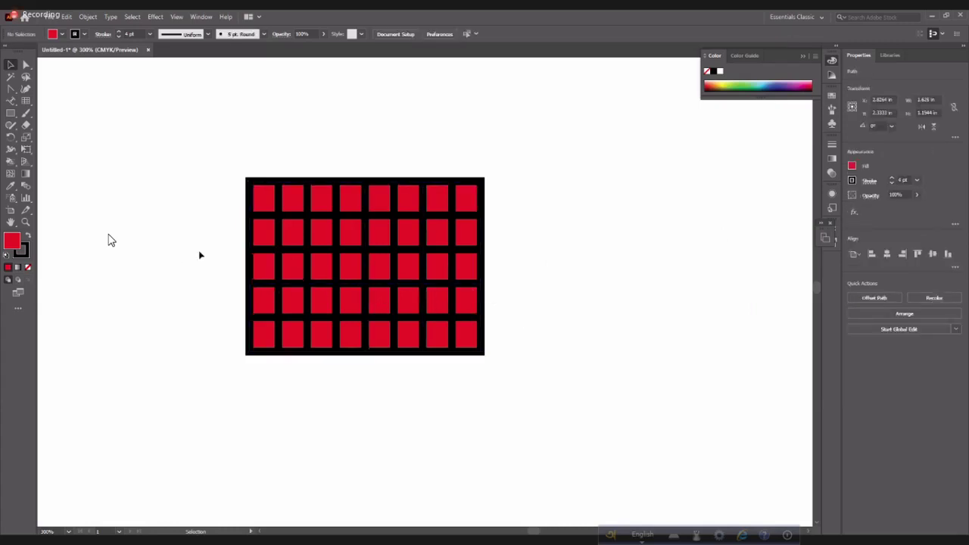
{"action": "left_click", "coordinate": [296, 236]}
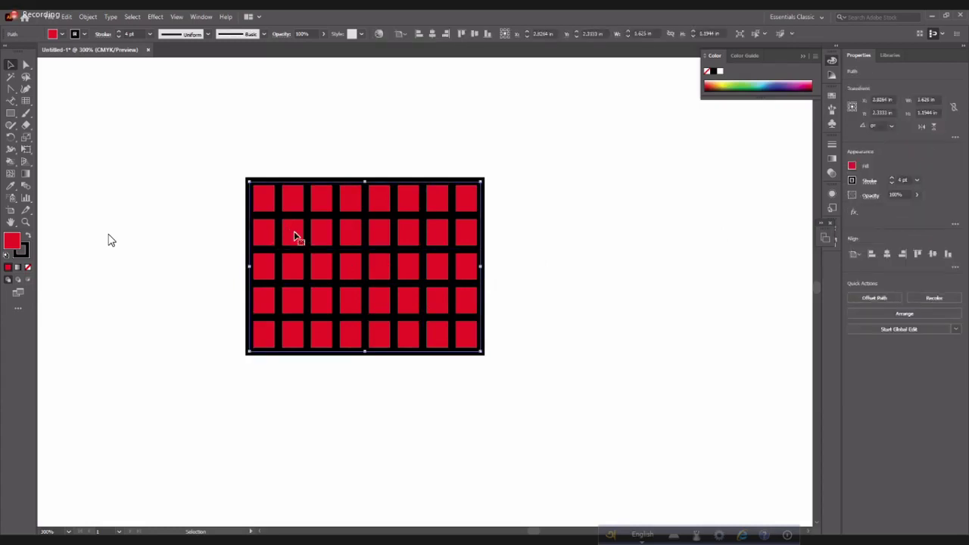
{"action": "left_click_drag", "start_coordinate": [296, 236], "coordinate": [297, 210]}
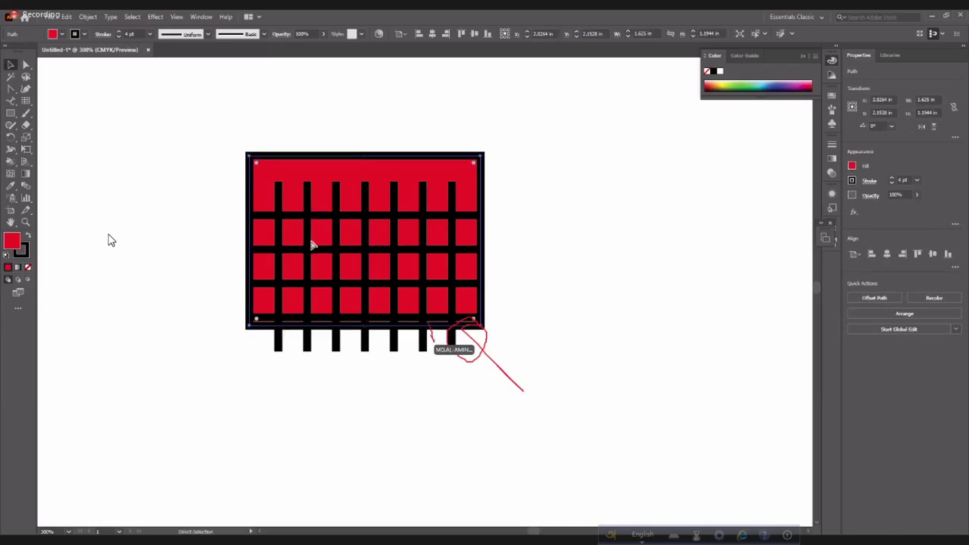
{"action": "key", "text": "ctrl+z"}
{"action": "left_click", "coordinate": [489, 339]}
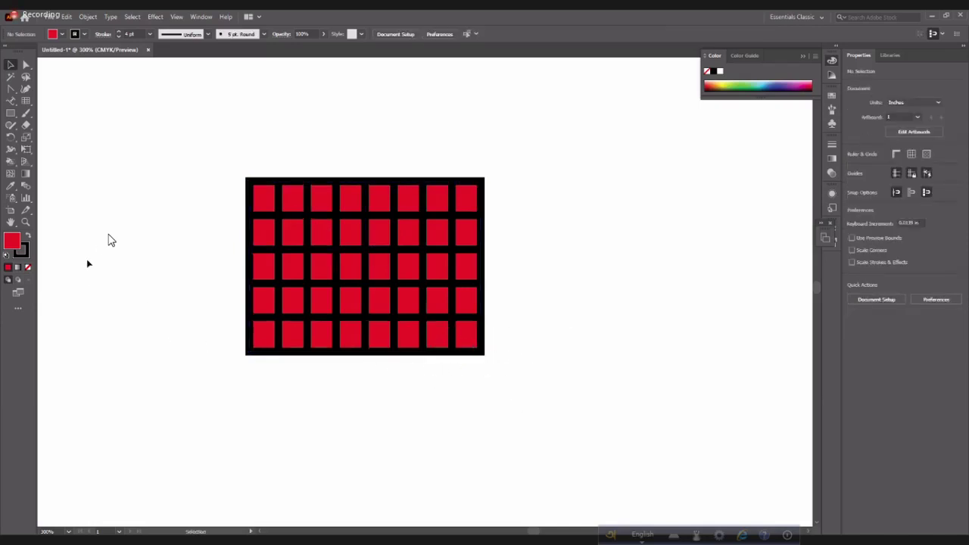
- Marquee-select the red rectangle, then the whole grid, and dismiss its context menu
{"action": "left_click_drag", "start_coordinate": [561, 363], "coordinate": [437, 324]}
{"action": "left_click", "coordinate": [517, 376]}
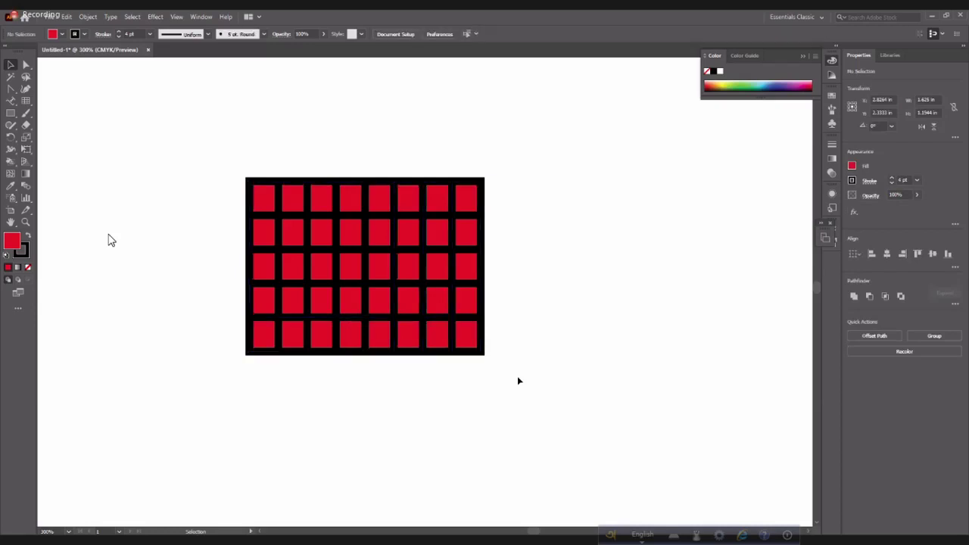
{"action": "left_click_drag", "start_coordinate": [155, 144], "coordinate": [523, 356]}
{"action": "right_click", "coordinate": [369, 266]}
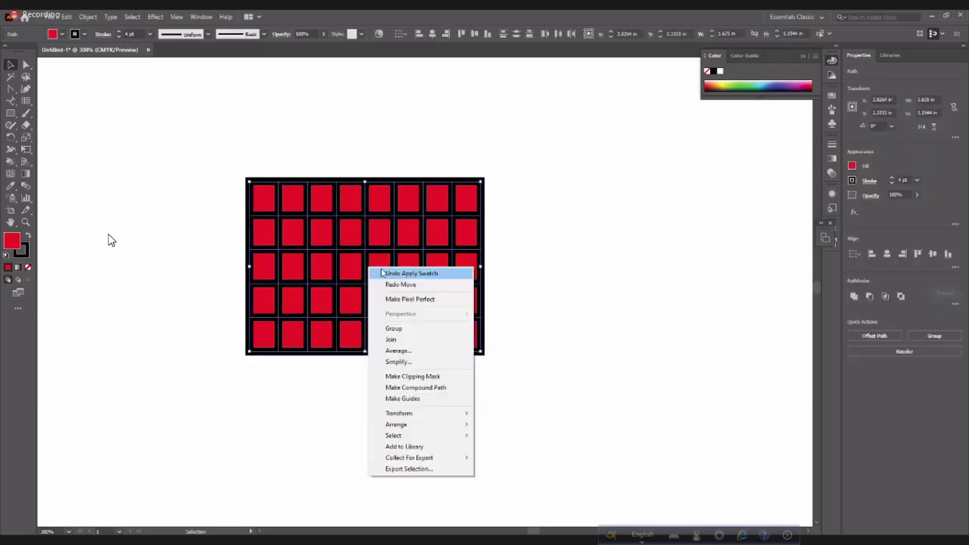
{"action": "left_click", "coordinate": [522, 370]}
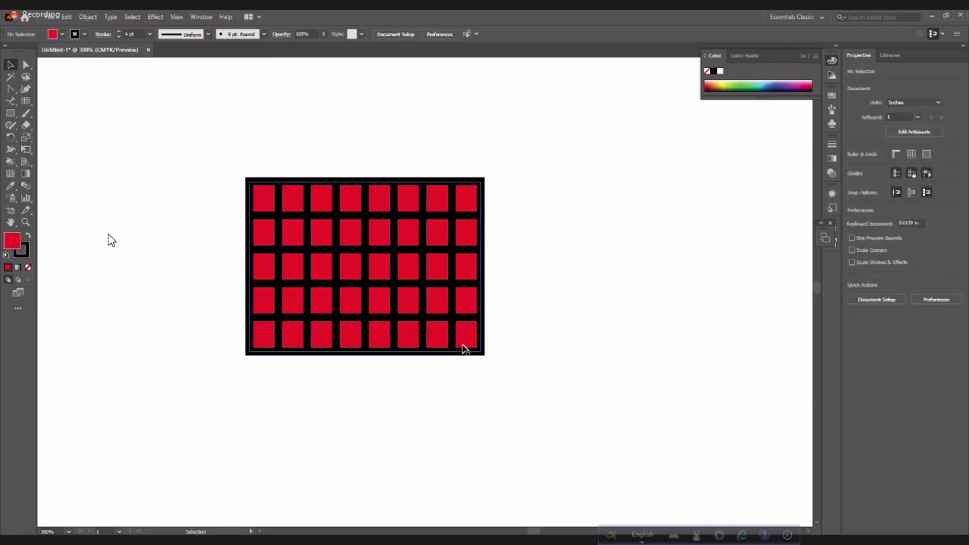
{"action": "left_click", "coordinate": [463, 348]}
{"action": "left_click", "coordinate": [535, 366]}
- Select individual horizontal and vertical grid lines, then toggle the grid's selection
{"action": "left_click", "coordinate": [458, 320]}
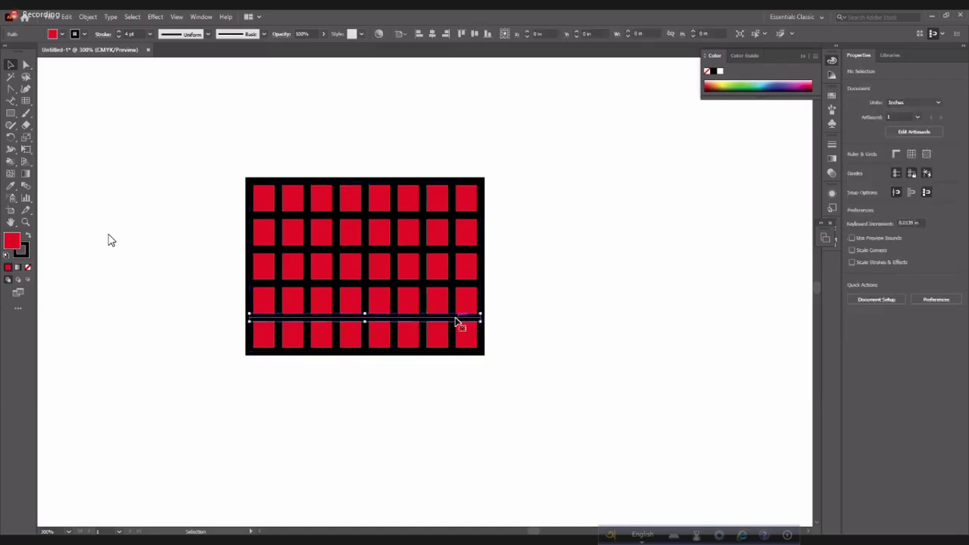
{"action": "left_click", "coordinate": [394, 305]}
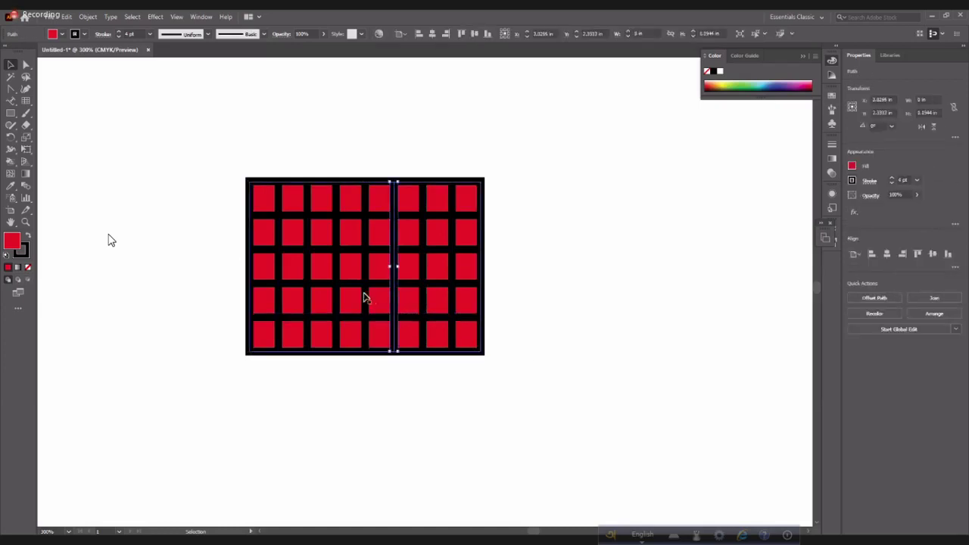
{"action": "left_click", "coordinate": [353, 286]}
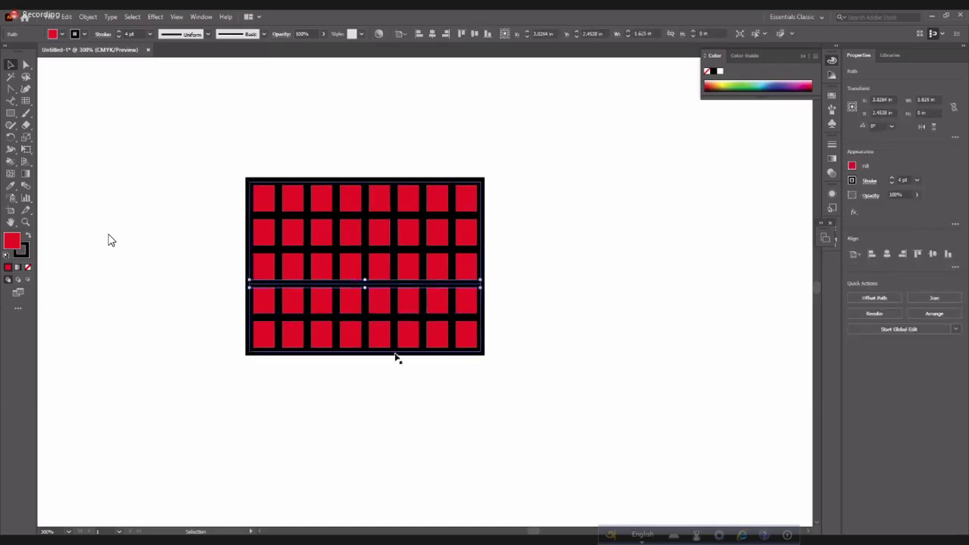
{"action": "left_click", "coordinate": [409, 359]}
{"action": "left_click", "coordinate": [457, 347]}
{"action": "left_click", "coordinate": [496, 385]}
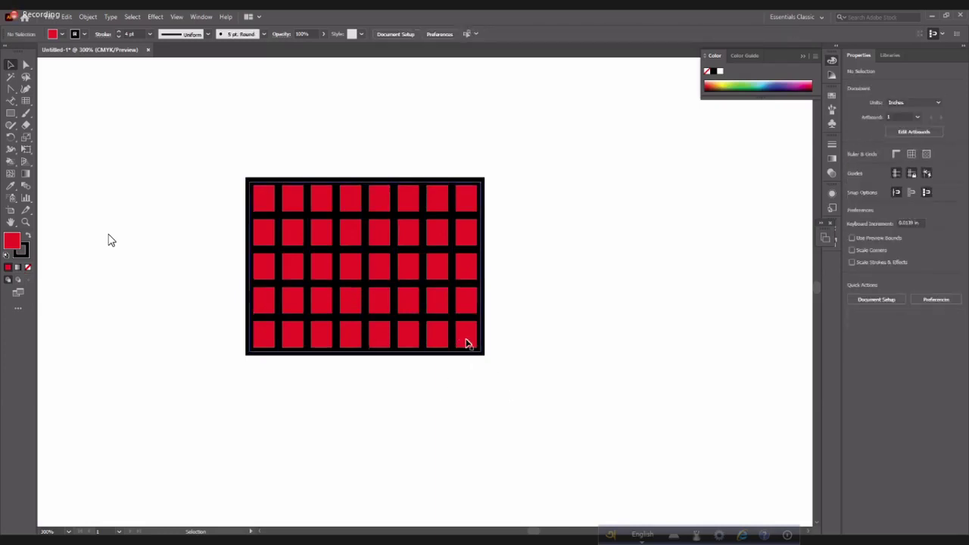
{"action": "left_click", "coordinate": [466, 345]}
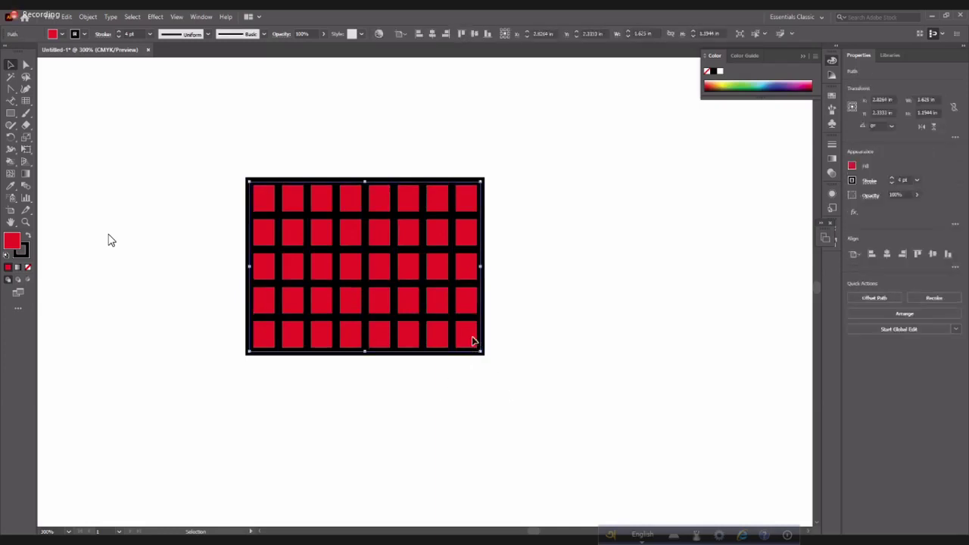
{"action": "left_click", "coordinate": [494, 350]}
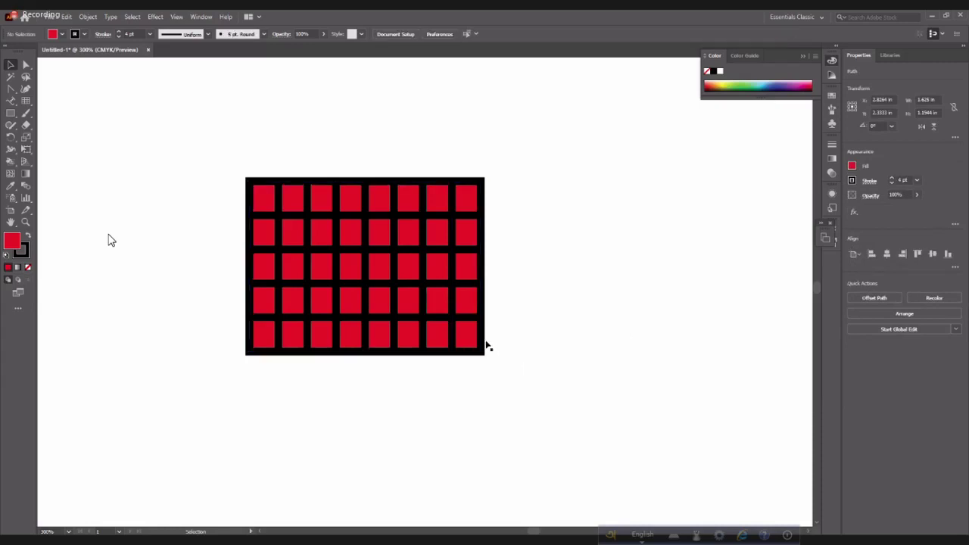
- Select all the red grid artwork with Ctrl+A and delete it
{"action": "left_click", "coordinate": [470, 340]}
{"action": "right_click", "coordinate": [515, 348]}
{"action": "left_click", "coordinate": [525, 340]}
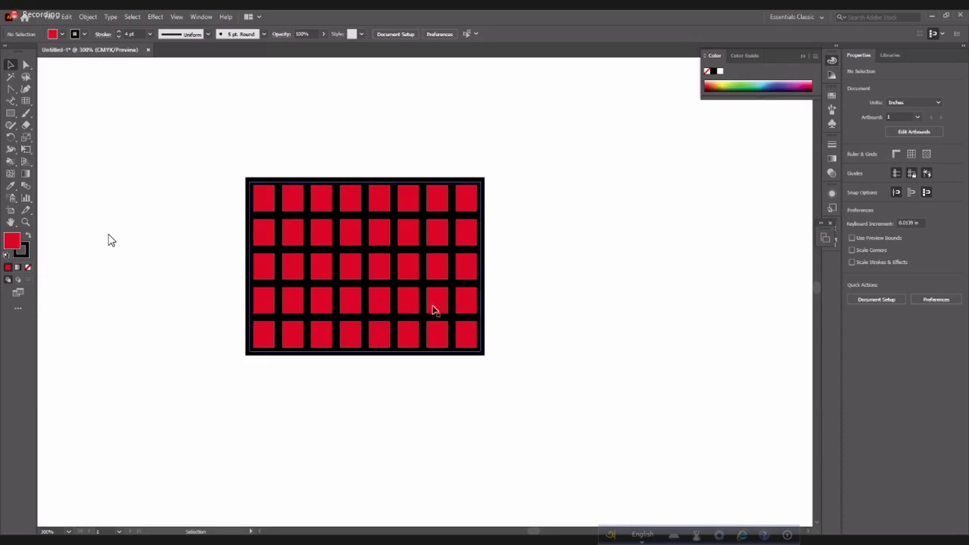
{"action": "key", "text": "ctrl+a"}
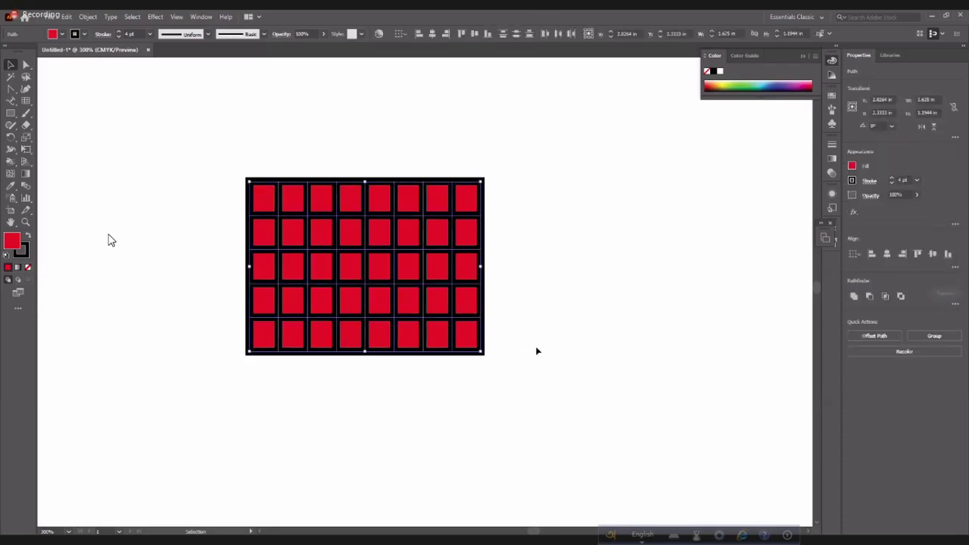
{"action": "key", "text": "Delete"}
- Draw a rectangular grid near the artboard centre and lower its stroke from 4 pt to 3 pt
{"action": "left_click", "coordinate": [26, 101]}
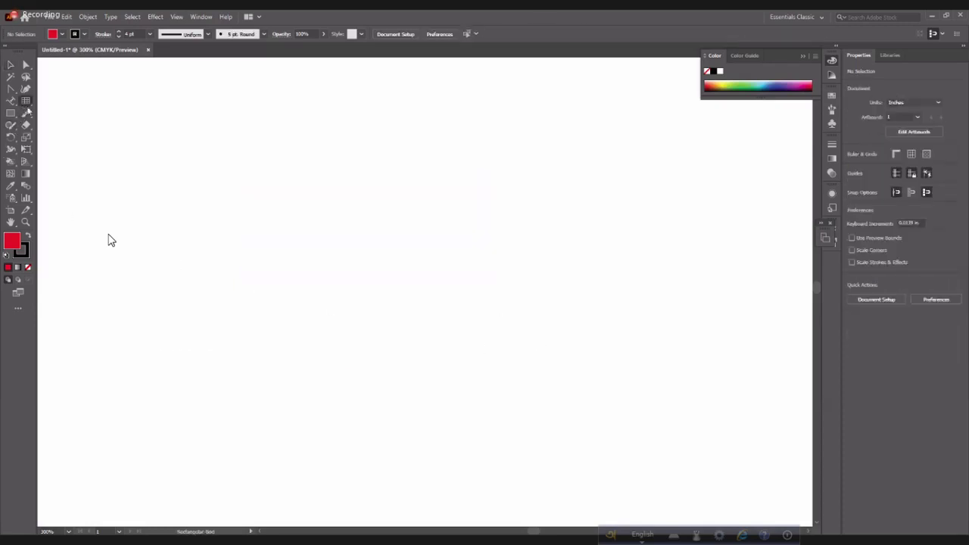
{"action": "mouse_move", "coordinate": [235, 179]}
{"action": "left_mouse_down"}
{"action": "mouse_move", "coordinate": [414, 280]}
{"action": "mouse_move", "coordinate": [429, 342]}
{"action": "left_mouse_up"}
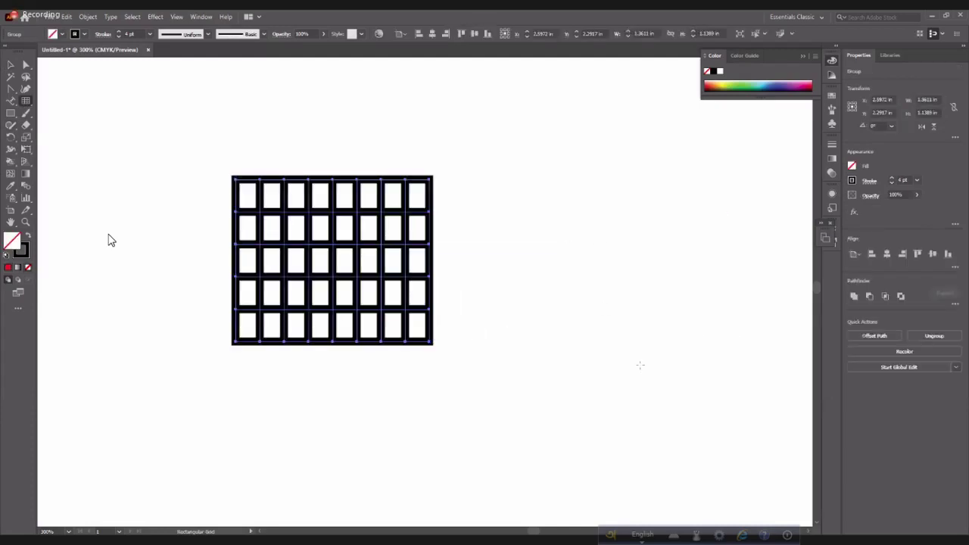
{"action": "left_click", "coordinate": [891, 183]}
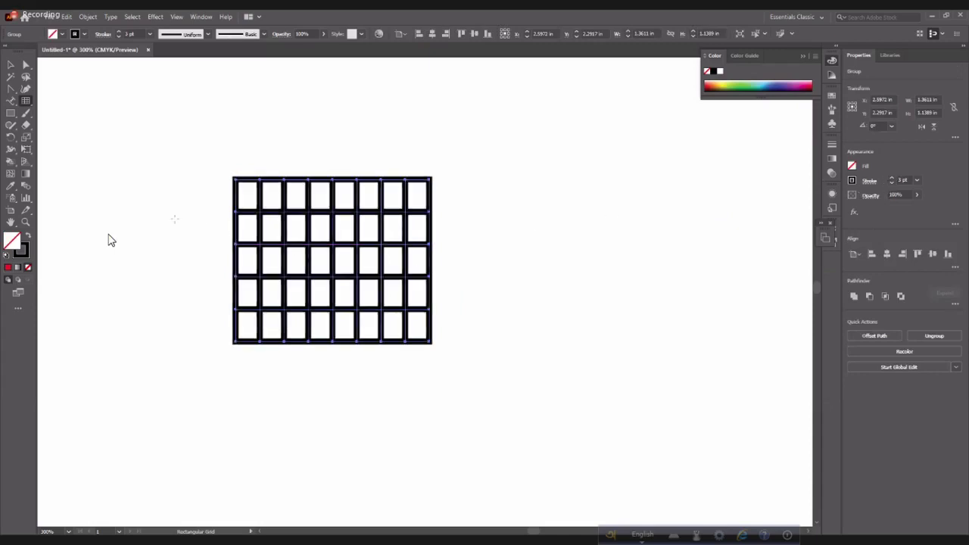
- Select individual vertical and horizontal grid lines with Direct Selection, then clear the selection
{"action": "key", "text": "a"}
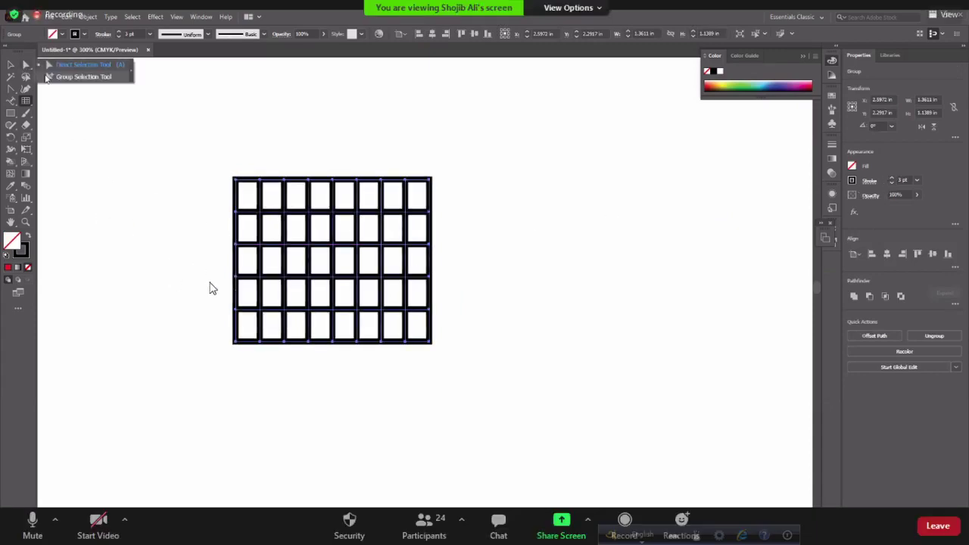
{"action": "left_click", "coordinate": [259, 201]}
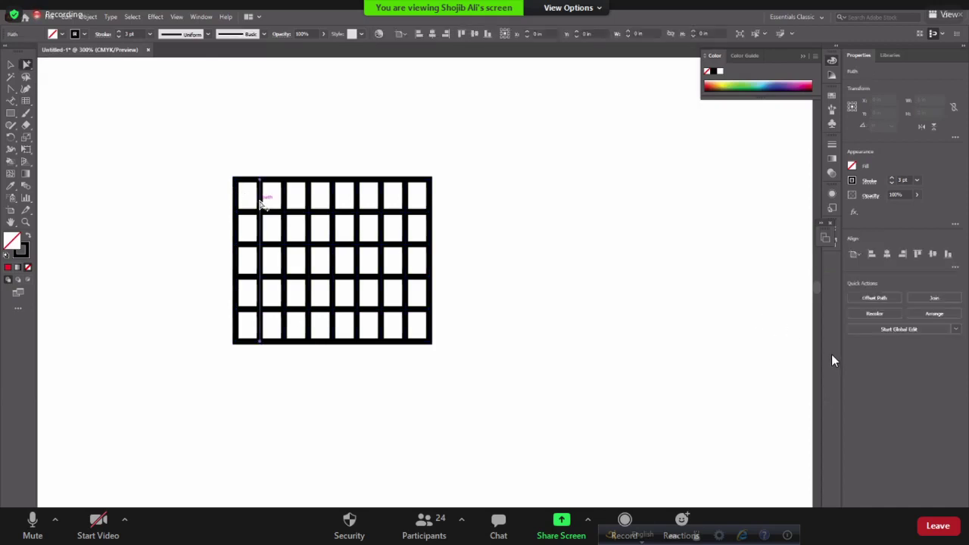
{"action": "left_click", "coordinate": [251, 210]}
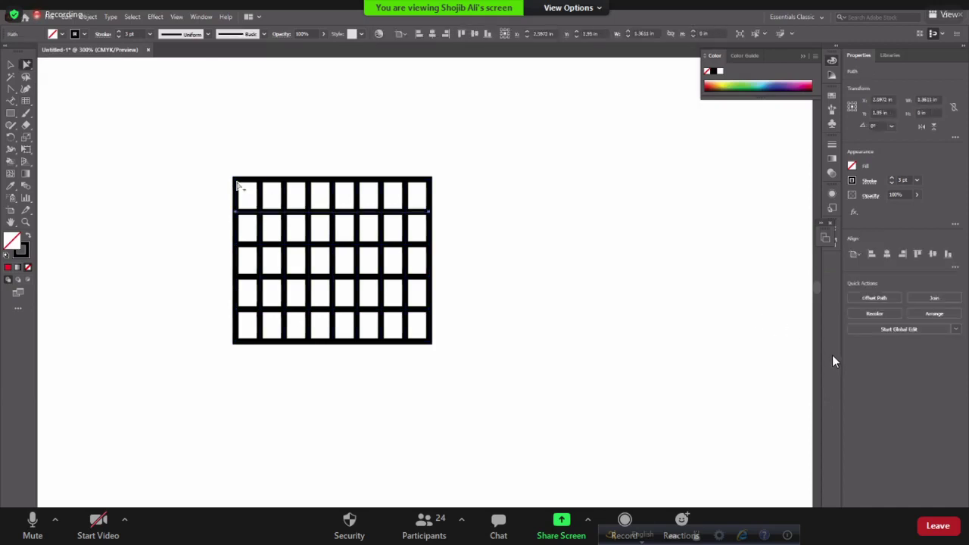
{"action": "left_click", "coordinate": [381, 188], "text": "shift"}
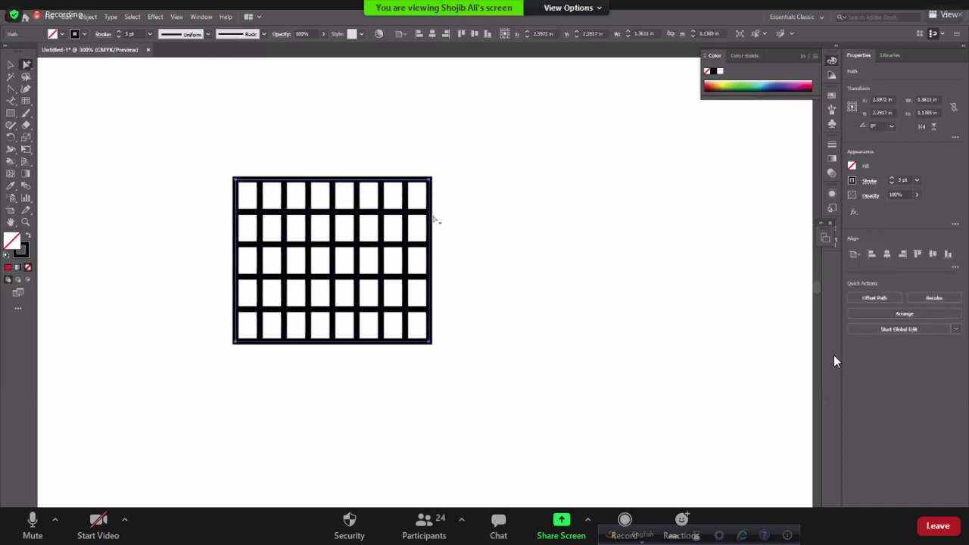
{"action": "left_click", "coordinate": [417, 209]}
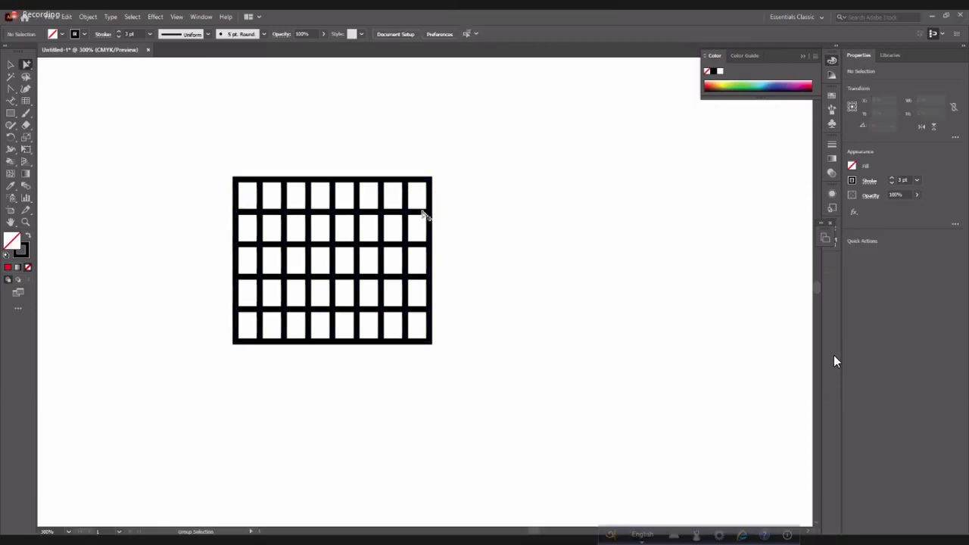
{"action": "key", "text": "Escape"}
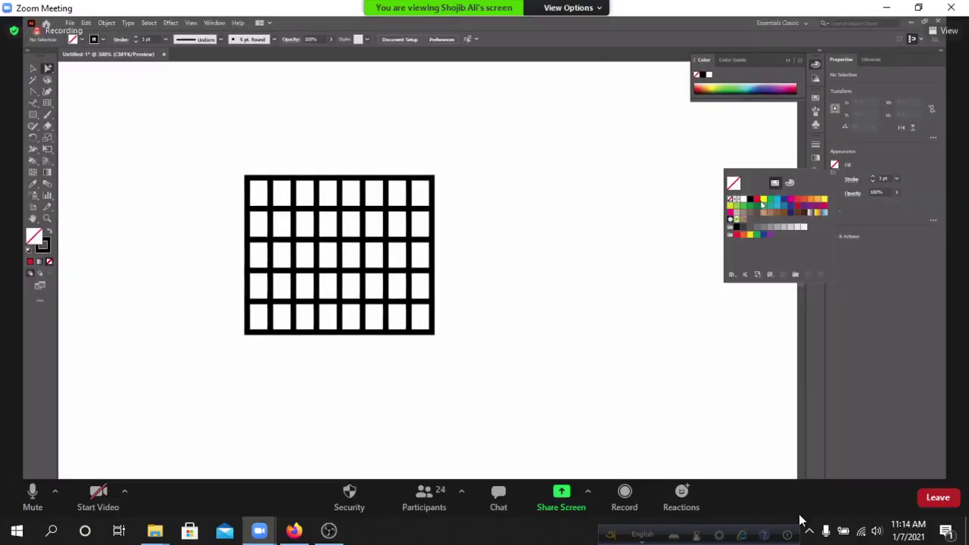
- Return the shared screen to full-screen view
{"action": "double_click", "coordinate": [704, 314]}
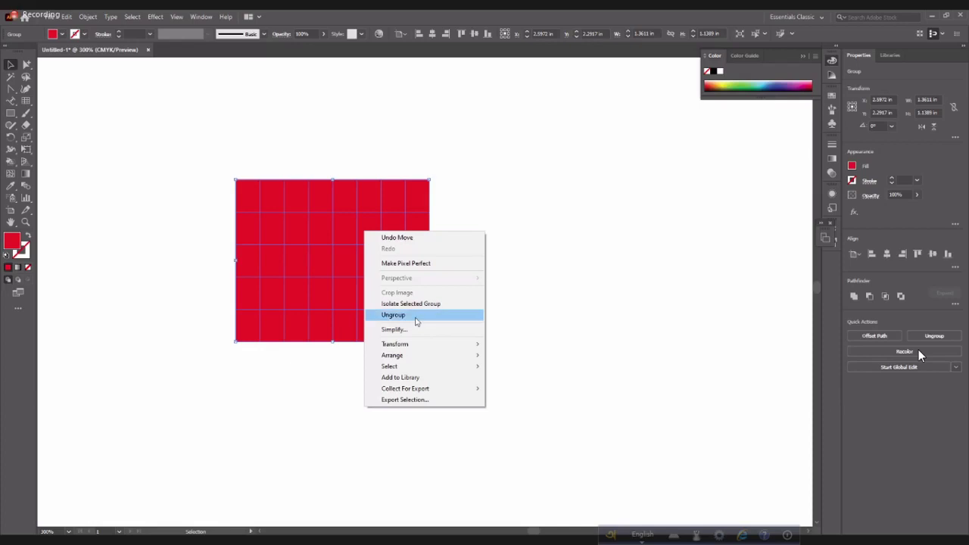
- Ungroup the red grid, select single strips, move the block down-right, and undo the move
{"action": "left_click", "coordinate": [416, 317]}
{"action": "left_click", "coordinate": [508, 327]}
{"action": "left_click", "coordinate": [383, 290]}
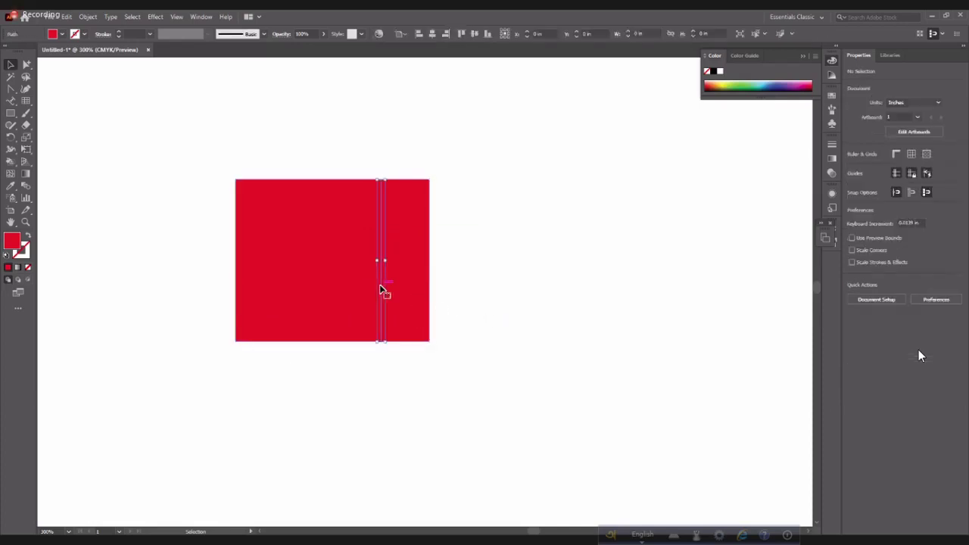
{"action": "left_click", "coordinate": [431, 298]}
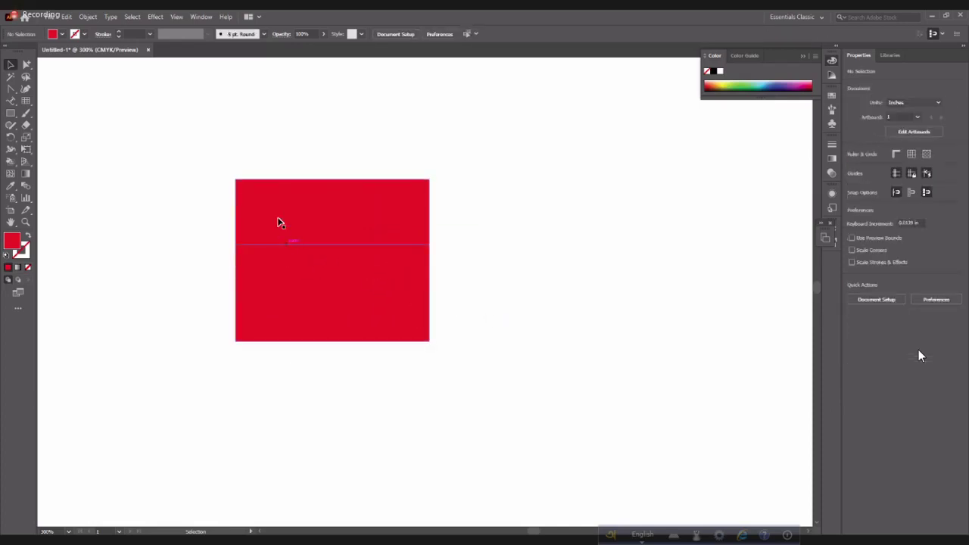
{"action": "left_click_drag", "start_coordinate": [266, 195], "coordinate": [402, 280]}
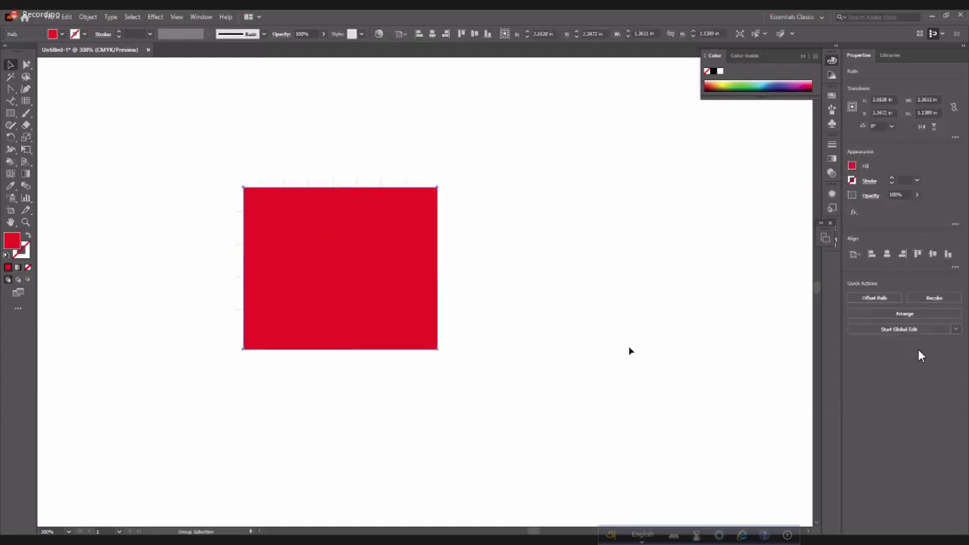
{"action": "key", "text": "ctrl+z"}
{"action": "key", "text": "ctrl+shift+a"}
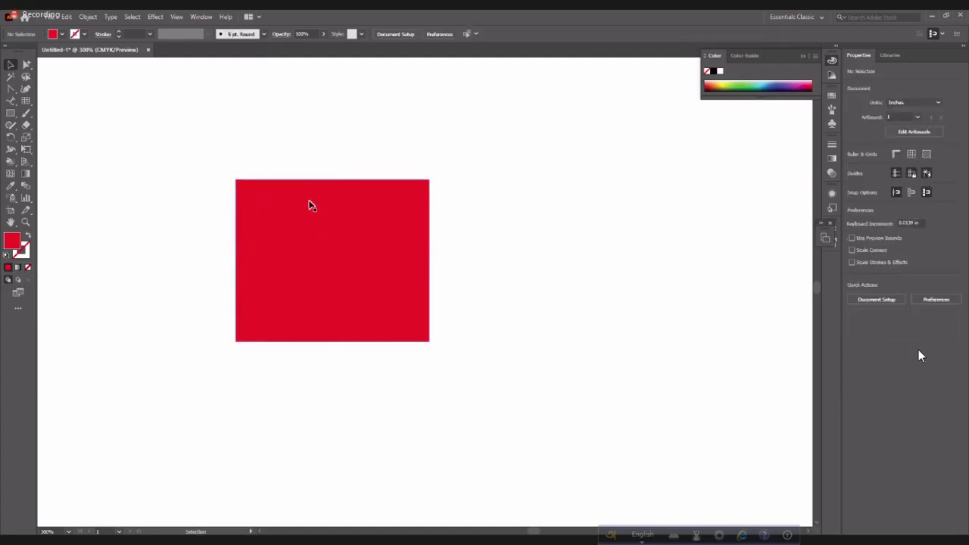
- Nudge a thin vertical strip up and back down, then undo to the intact red grid
{"action": "left_click", "coordinate": [310, 206]}
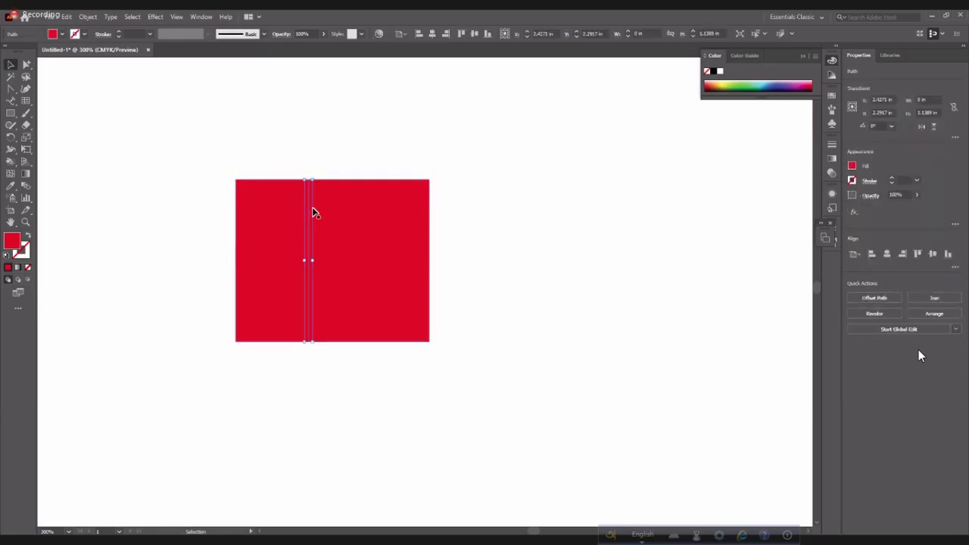
{"action": "key", "text": "Up"}
{"action": "key", "text": "Up"}
{"action": "key", "text": "Up"}
{"action": "key", "text": "Up"}
{"action": "key", "text": "Up"}
{"action": "key", "text": "Up"}
{"action": "key", "text": "Up"}
{"action": "key", "text": "Up"}
{"action": "key", "text": "Up"}
{"action": "key", "text": "Up"}
{"action": "key", "text": "Up"}
{"action": "key", "text": "Up"}
{"action": "key", "text": "Up"}
{"action": "key", "text": "Up"}
{"action": "key", "text": "Up"}
{"action": "key", "text": "Up"}
{"action": "key", "text": "Up"}
{"action": "key", "text": "Up"}
{"action": "key", "text": "Up"}
{"action": "key", "text": "Up"}
{"action": "key", "text": "Up"}
{"action": "key", "text": "Up"}
{"action": "key", "text": "Up"}
{"action": "key", "text": "Up"}
{"action": "key", "text": "Up"}
{"action": "key", "text": "Up"}
{"action": "key", "text": "Up"}
{"action": "key", "text": "Up"}
{"action": "key", "text": "Up"}
{"action": "key", "text": "Up"}
{"action": "key", "text": "Up"}
{"action": "key", "text": "Up"}
{"action": "key", "text": "Up"}
{"action": "key", "text": "Up"}
{"action": "key", "text": "Up"}
{"action": "key", "text": "Up"}
{"action": "key", "text": "Up"}
{"action": "key", "text": "Up"}
{"action": "key", "text": "Up"}
{"action": "key", "text": "Up"}
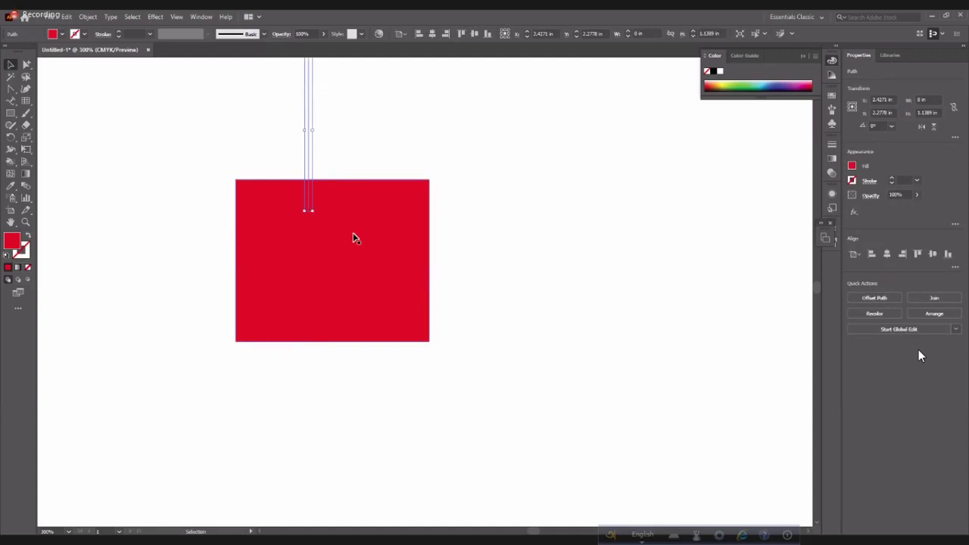
{"action": "key", "text": "a"}
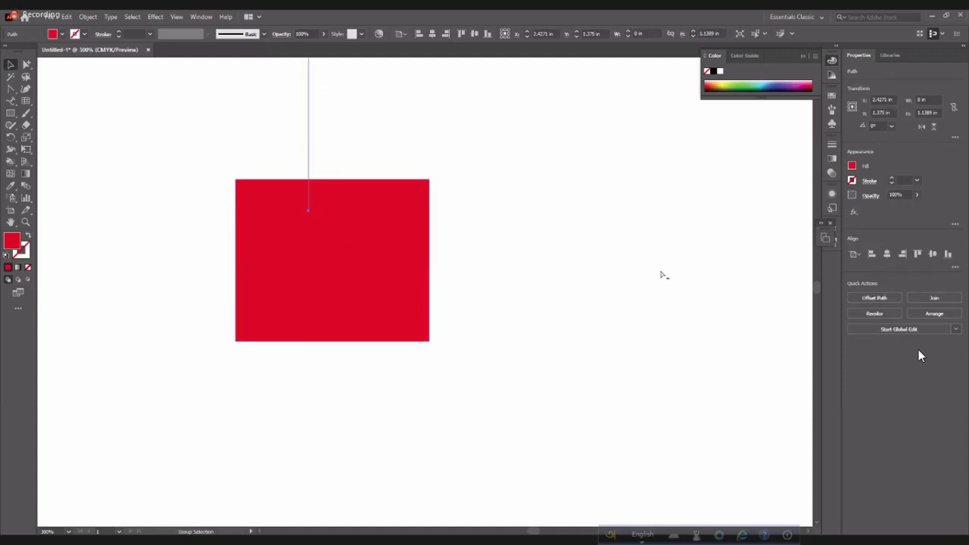
{"action": "key", "text": "Down"}
{"action": "key", "text": "Down"}
{"action": "key", "text": "Down"}
{"action": "key", "text": "Down"}
{"action": "key", "text": "Down"}
{"action": "key", "text": "Down"}
{"action": "key", "text": "Down"}
{"action": "key", "text": "Down"}
{"action": "key", "text": "Down"}
{"action": "key", "text": "ctrl+z"}
{"action": "key", "text": "ctrl+z"}
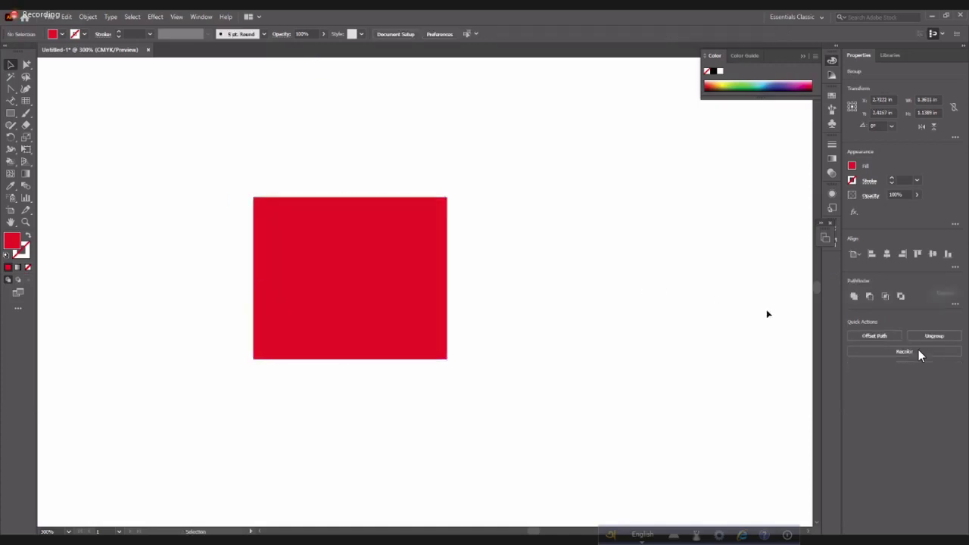
- Give the red grid a black 1 pt stroke and set its fill to None
{"action": "left_click", "coordinate": [322, 290]}
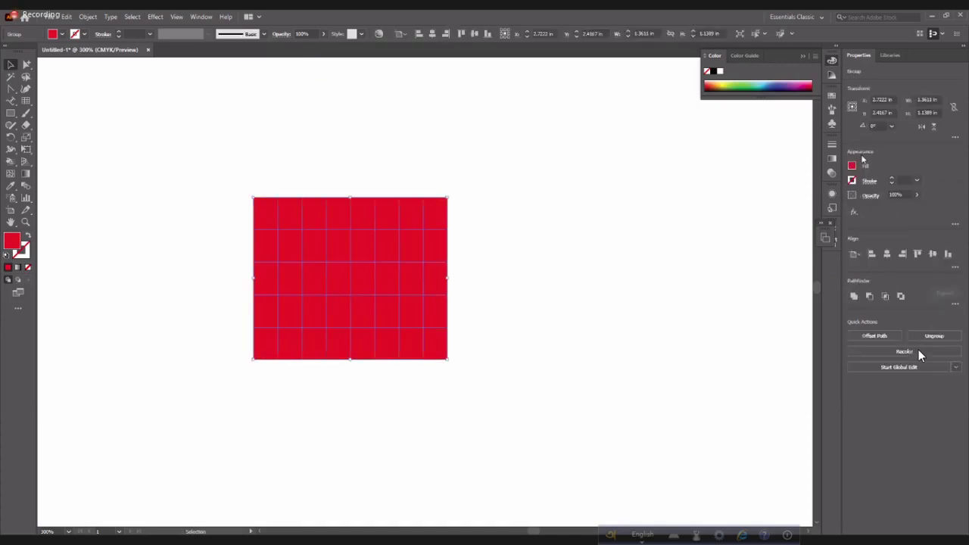
{"action": "left_click", "coordinate": [852, 165]}
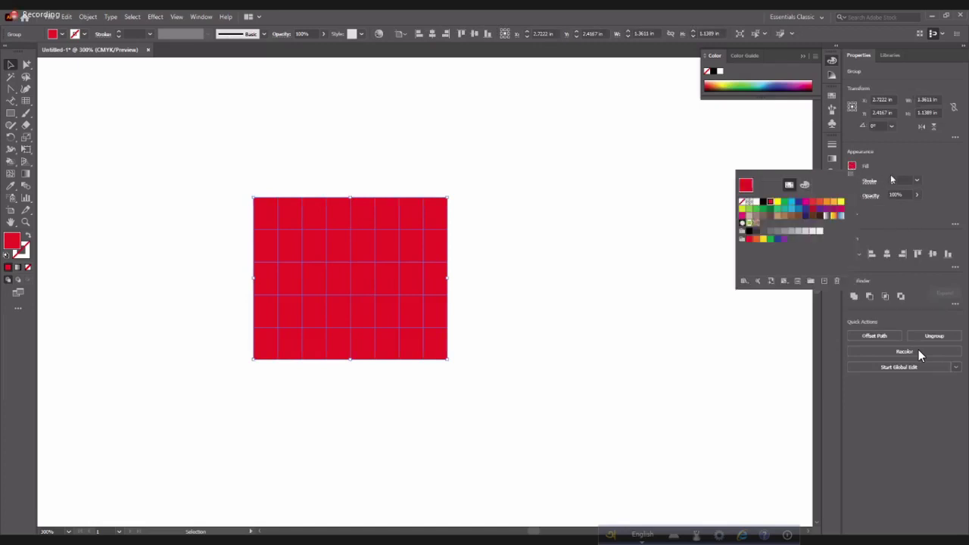
{"action": "left_click", "coordinate": [892, 181]}
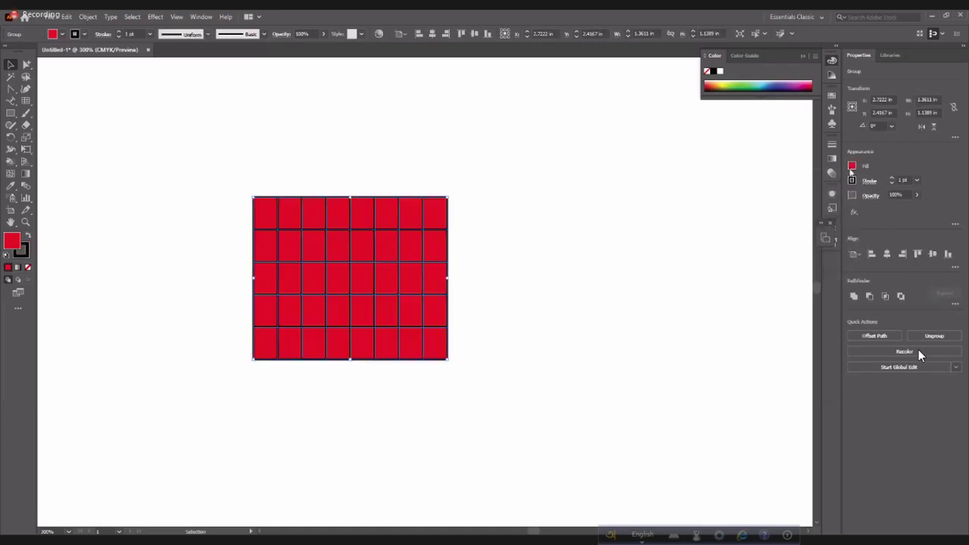
{"action": "left_click", "coordinate": [851, 168]}
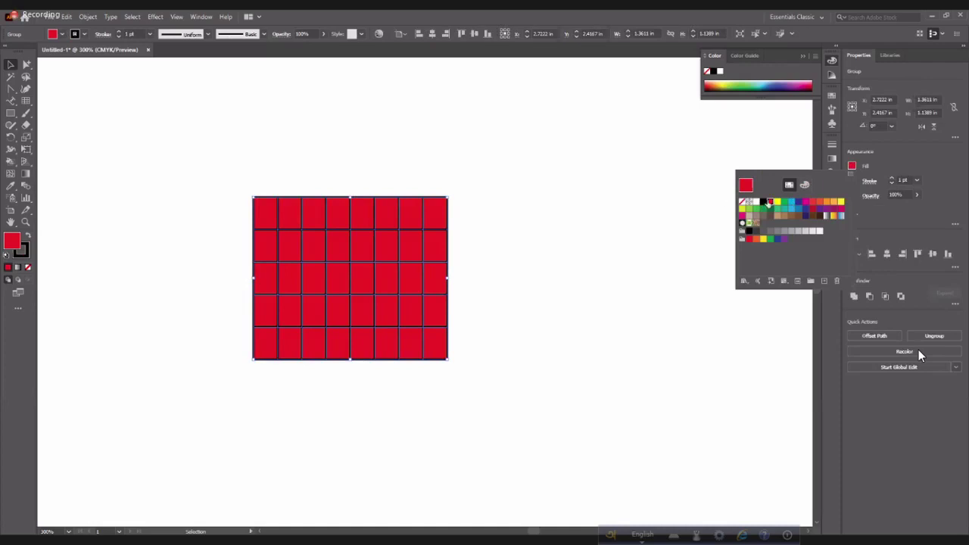
{"action": "left_click", "coordinate": [741, 201]}
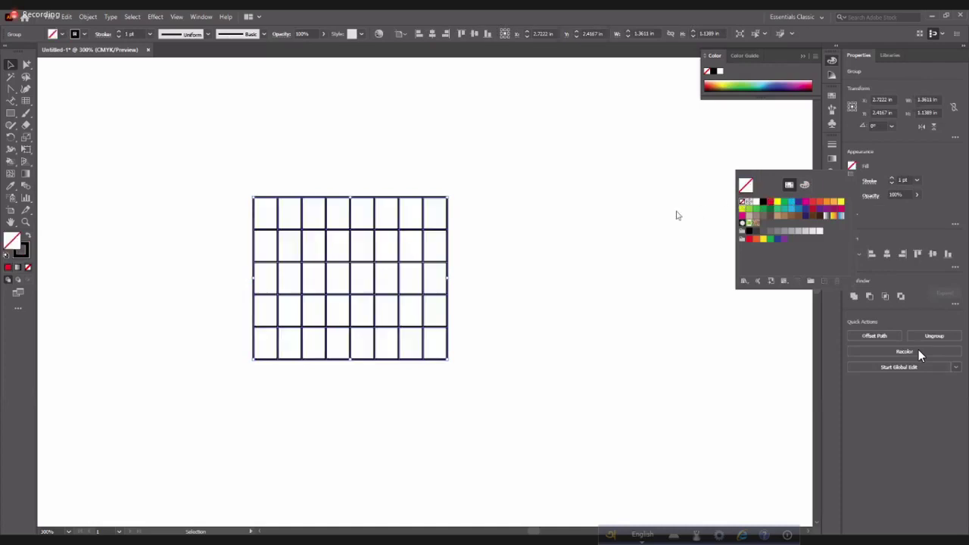
- Mute and unmute the meeting microphone, then exit the shared screen's full-screen view
{"action": "left_click", "coordinate": [216, 174]}
{"action": "left_click", "coordinate": [35, 529]}
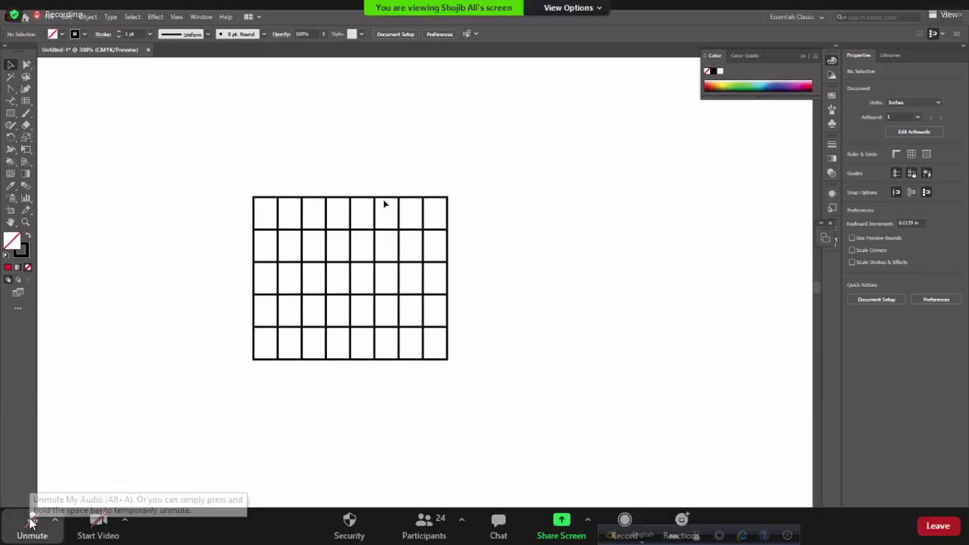
{"action": "left_click", "coordinate": [31, 522]}
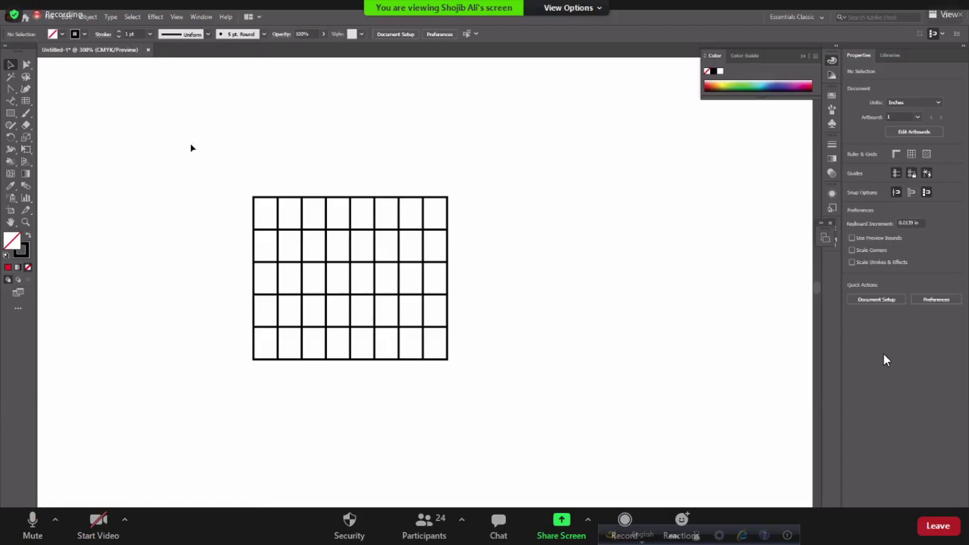
{"action": "key", "text": "Escape"}
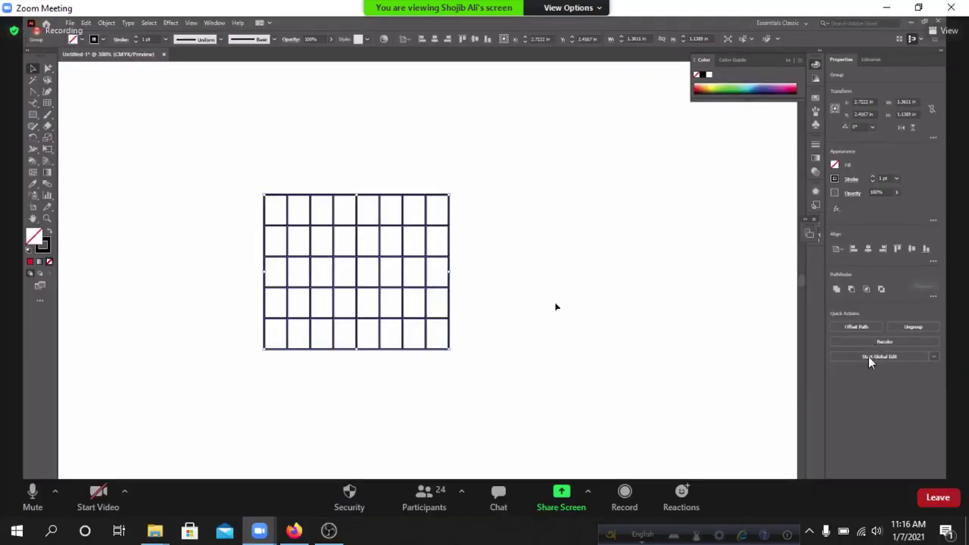
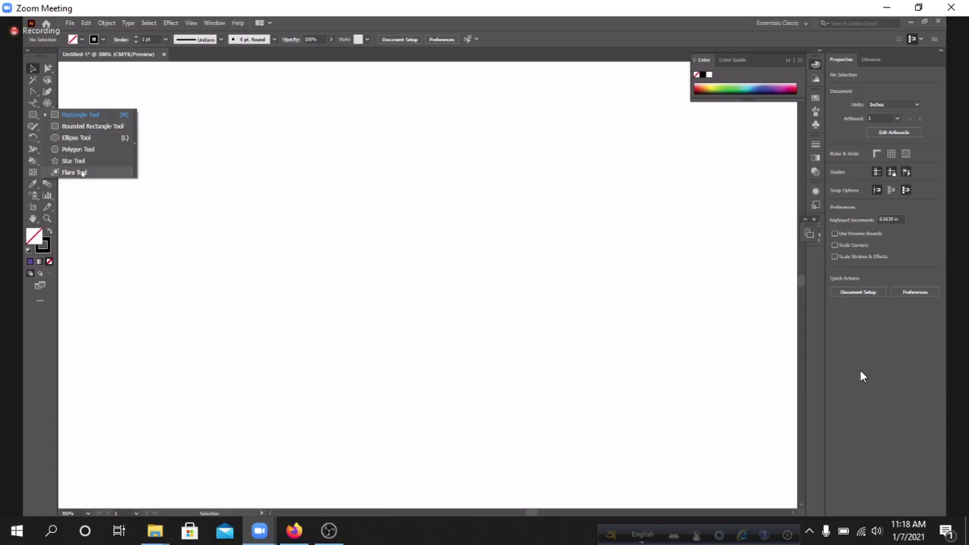
- Try a lens flare, undo it, then use File > Open to load the giraffe image
{"action": "left_click", "coordinate": [74, 173]}
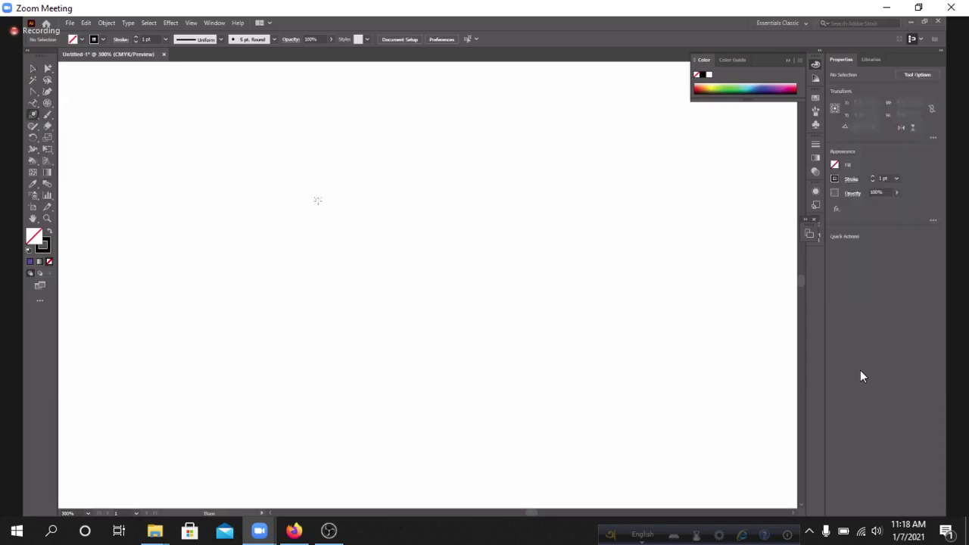
{"action": "left_click_drag", "start_coordinate": [318, 199], "coordinate": [347, 202]}
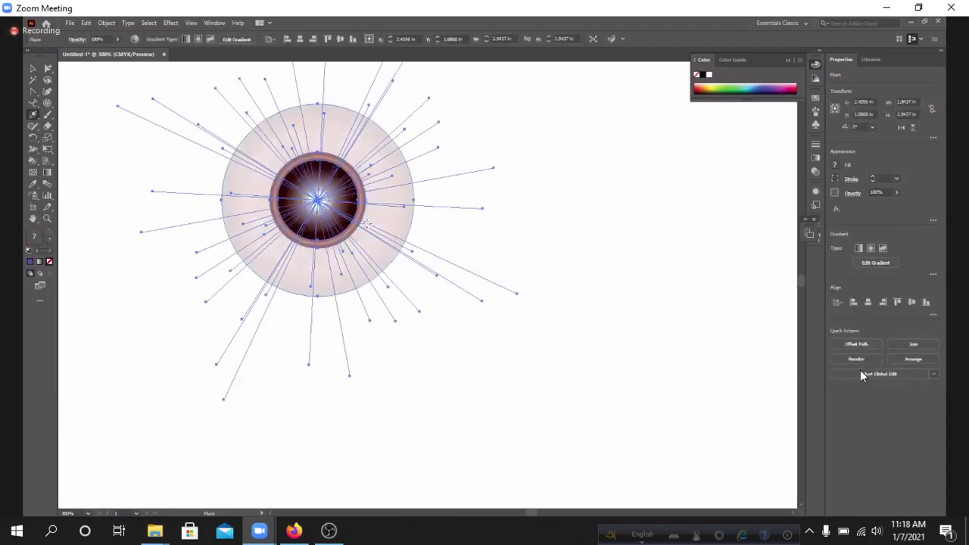
{"action": "key", "text": "ctrl+z"}
{"action": "key", "text": "v"}
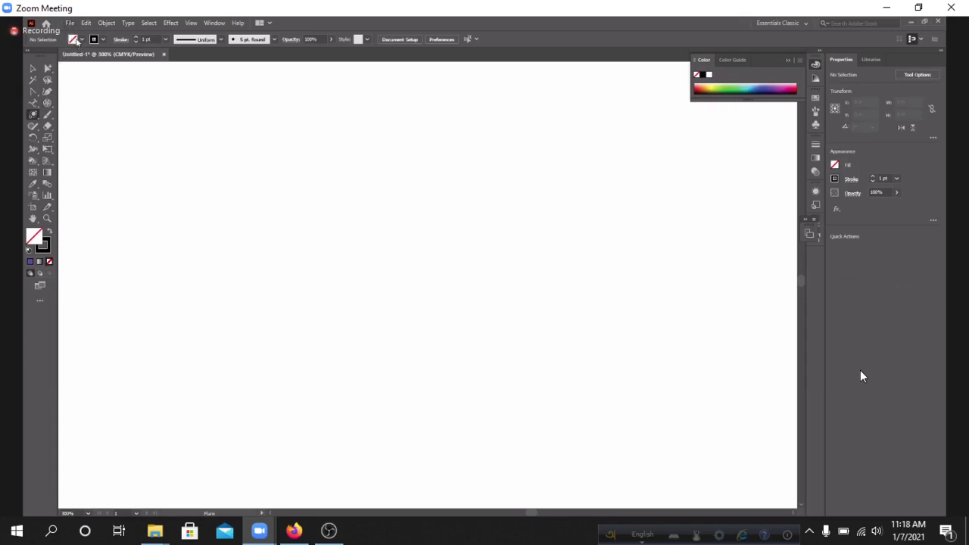
{"action": "left_click", "coordinate": [69, 23]}
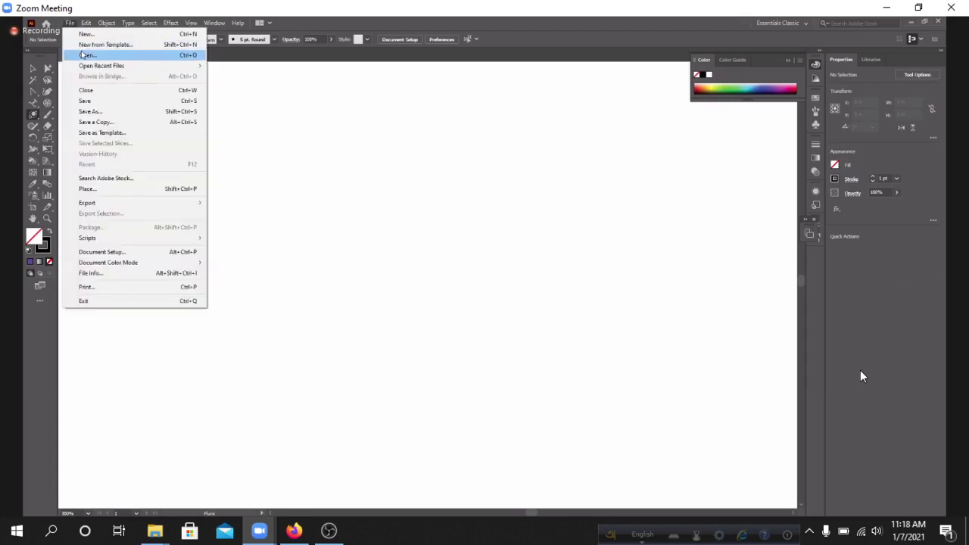
{"action": "left_click", "coordinate": [87, 55]}
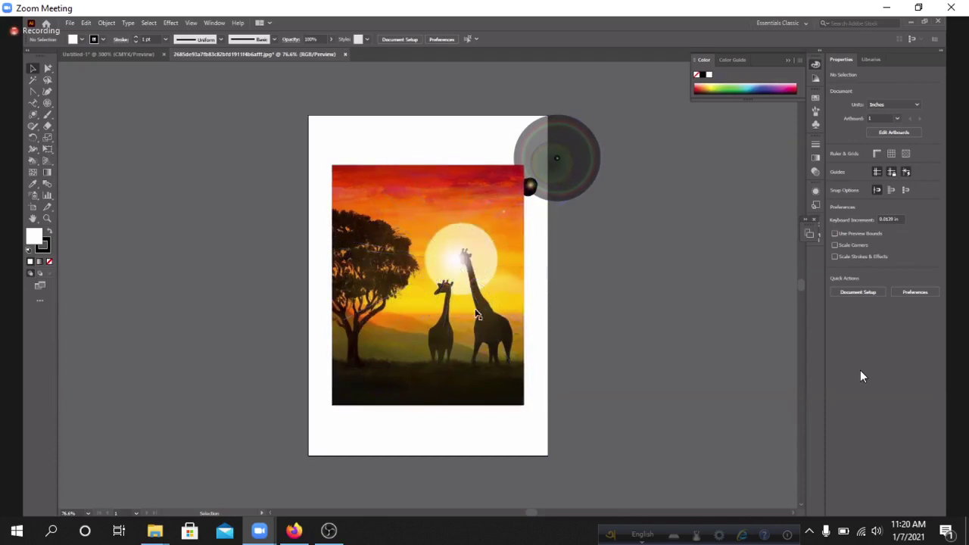
- Mute the microphone in the Zoom meeting
{"action": "mouse_move", "coordinate": [803, 377]}
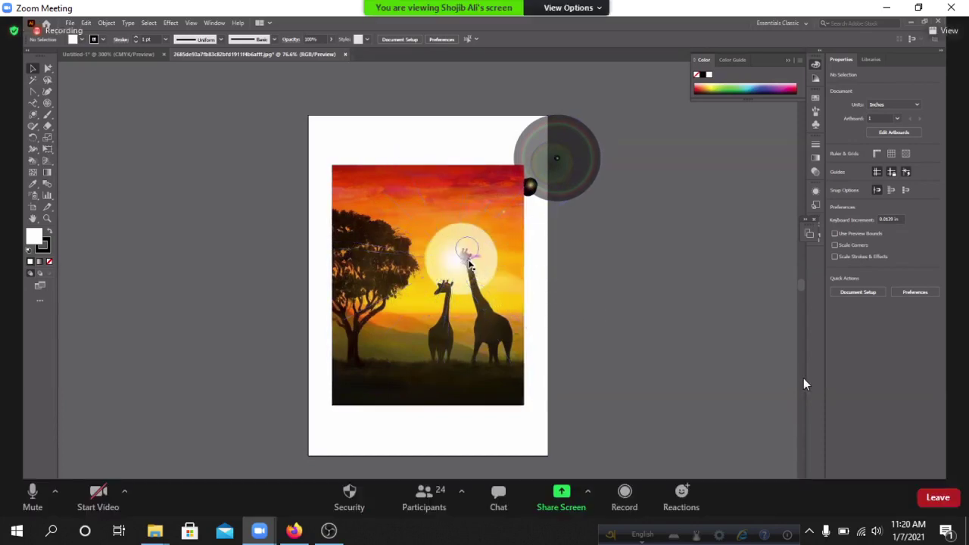
{"action": "left_click", "coordinate": [34, 492]}
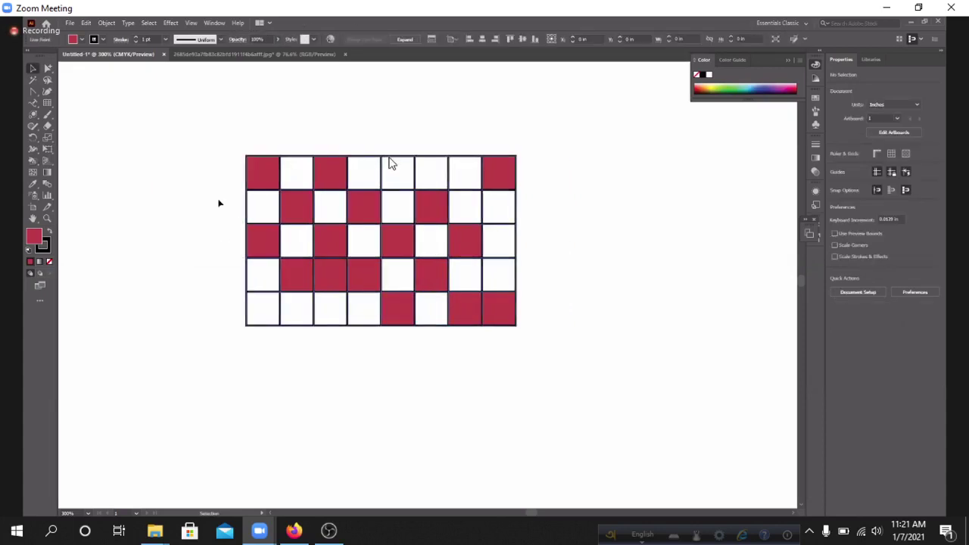
- Select the red-and-white Live Paint grid and drag it lower and further left
{"action": "left_click", "coordinate": [265, 183]}
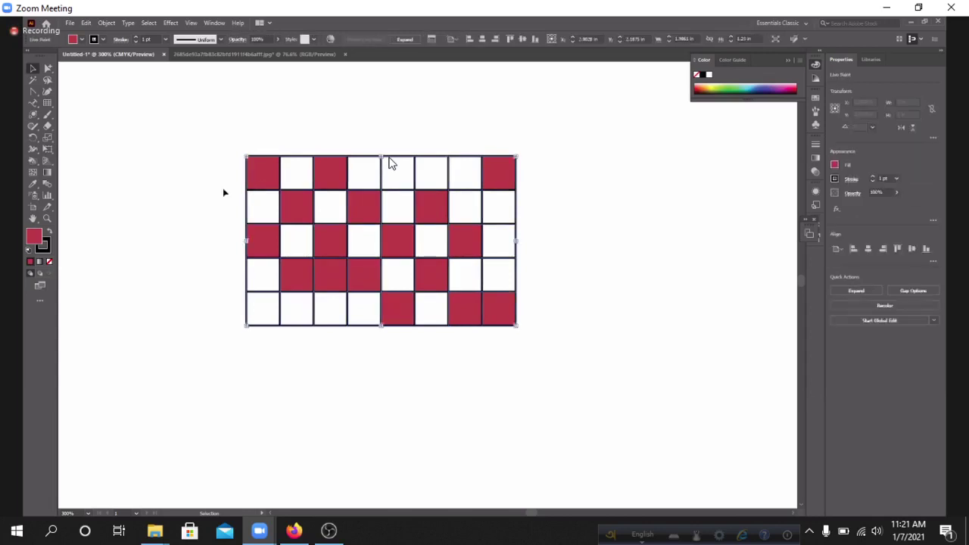
{"action": "right_click", "coordinate": [313, 254]}
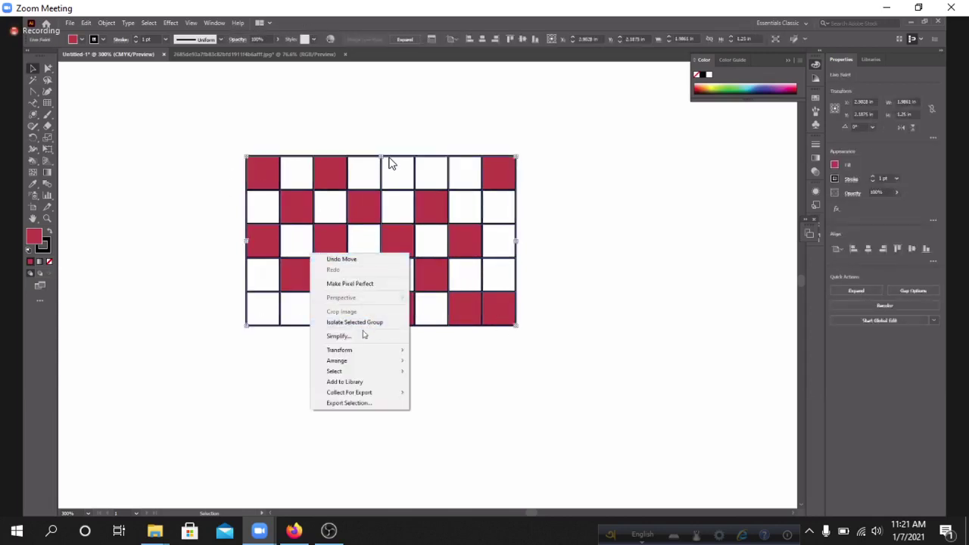
{"action": "left_click", "coordinate": [453, 351]}
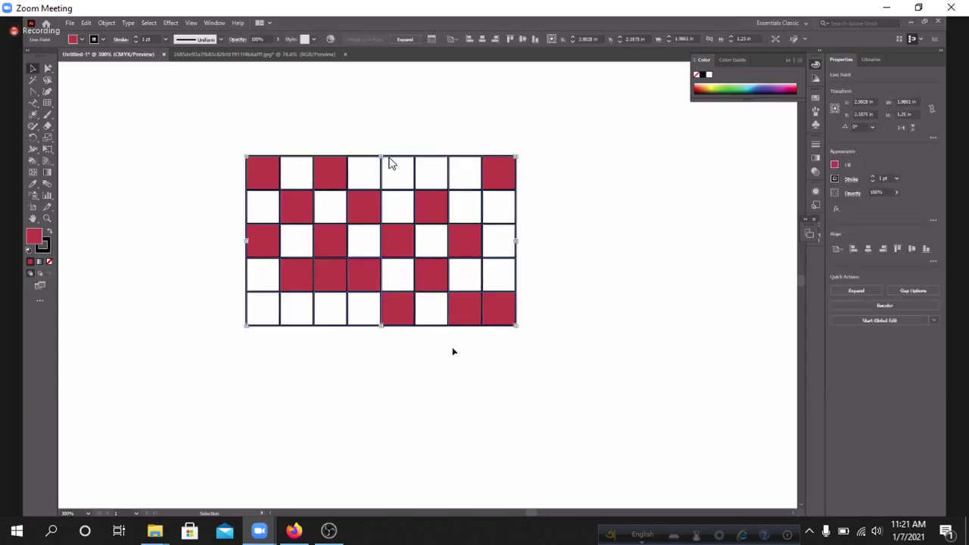
{"action": "right_click", "coordinate": [288, 208]}
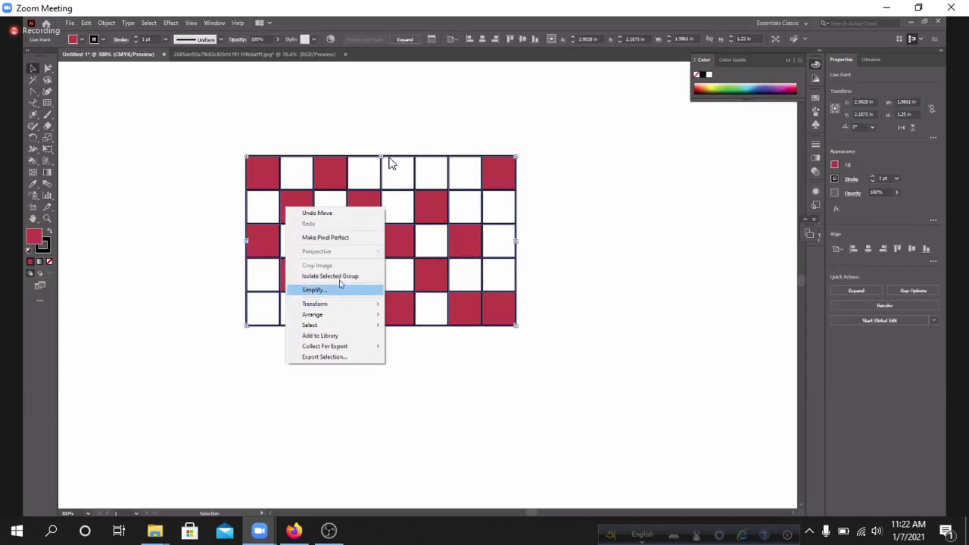
{"action": "left_click", "coordinate": [462, 370]}
{"action": "left_click", "coordinate": [302, 213]}
{"action": "mouse_move", "coordinate": [300, 213]}
{"action": "left_mouse_down"}
{"action": "mouse_move", "coordinate": [449, 249]}
{"action": "mouse_move", "coordinate": [495, 318]}
{"action": "mouse_move", "coordinate": [411, 206]}
{"action": "mouse_move", "coordinate": [359, 224]}
{"action": "mouse_move", "coordinate": [422, 290]}
{"action": "mouse_move", "coordinate": [493, 195]}
{"action": "mouse_move", "coordinate": [468, 299]}
{"action": "mouse_move", "coordinate": [479, 236]}
{"action": "mouse_move", "coordinate": [296, 205]}
{"action": "mouse_move", "coordinate": [268, 181]}
{"action": "left_mouse_up"}
{"action": "mouse_move", "coordinate": [113, 236]}
{"action": "left_mouse_down"}
{"action": "mouse_move", "coordinate": [182, 254]}
{"action": "mouse_move", "coordinate": [280, 213]}
{"action": "mouse_move", "coordinate": [301, 243]}
{"action": "mouse_move", "coordinate": [262, 175]}
{"action": "left_mouse_up"}
{"action": "mouse_move", "coordinate": [337, 228]}
{"action": "left_mouse_down"}
{"action": "mouse_move", "coordinate": [333, 257]}
{"action": "mouse_move", "coordinate": [363, 286]}
{"action": "mouse_move", "coordinate": [346, 229]}
{"action": "mouse_move", "coordinate": [380, 227]}
{"action": "mouse_move", "coordinate": [323, 255]}
{"action": "mouse_move", "coordinate": [374, 253]}
{"action": "left_mouse_up"}
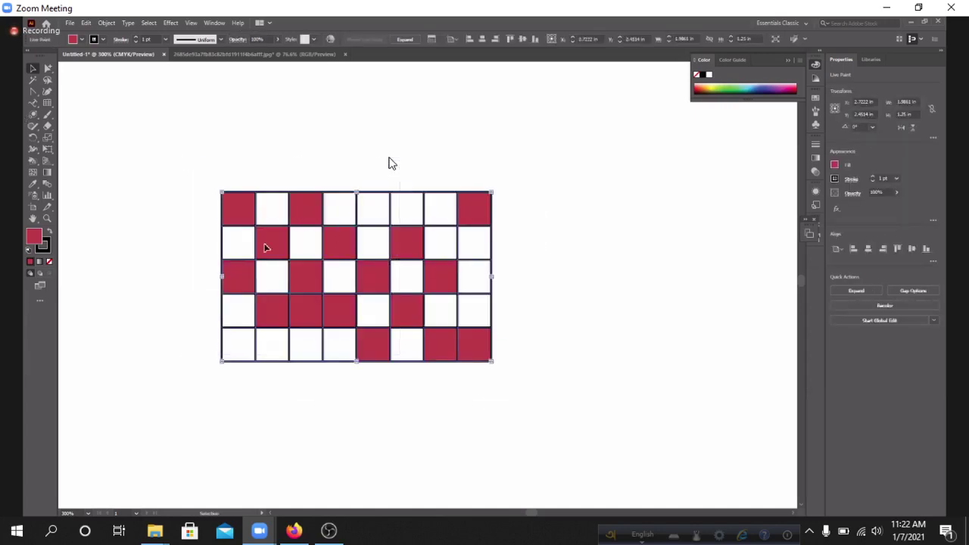
- Delete the painted grid and draw a small red rectangle near the top left
{"action": "key", "text": "Delete"}
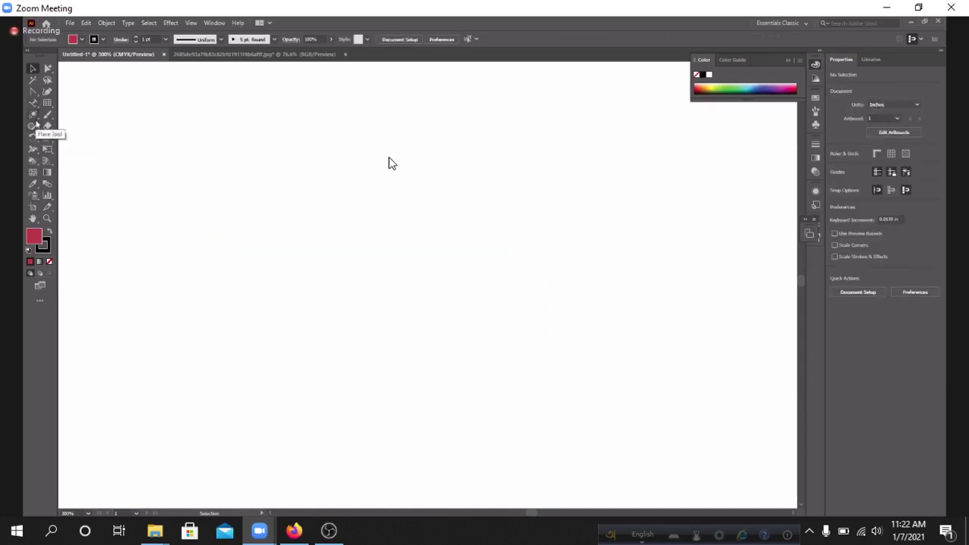
{"action": "left_click_drag", "start_coordinate": [33, 116], "coordinate": [51, 121]}
{"action": "left_click_drag", "start_coordinate": [170, 138], "coordinate": [199, 159]}
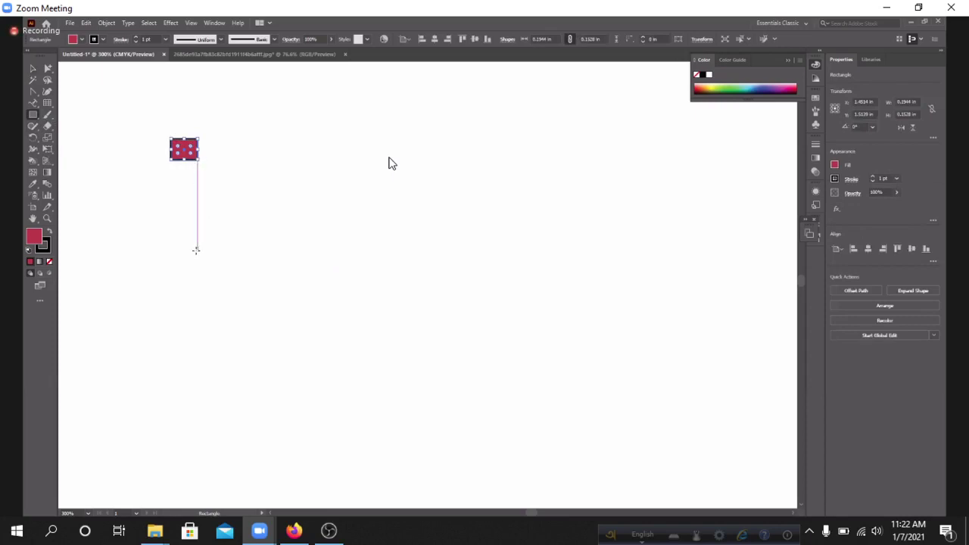
- Alt-drag a rectangle copy, repeat with Ctrl+D into a row, then delete the row
{"action": "left_click", "coordinate": [32, 68]}
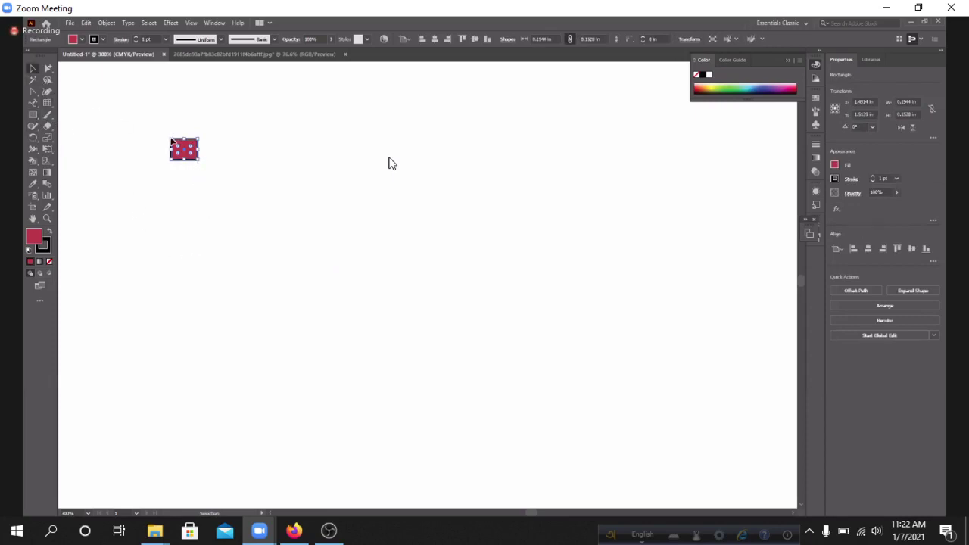
{"action": "left_click_drag", "start_coordinate": [182, 150], "coordinate": [218, 150]}
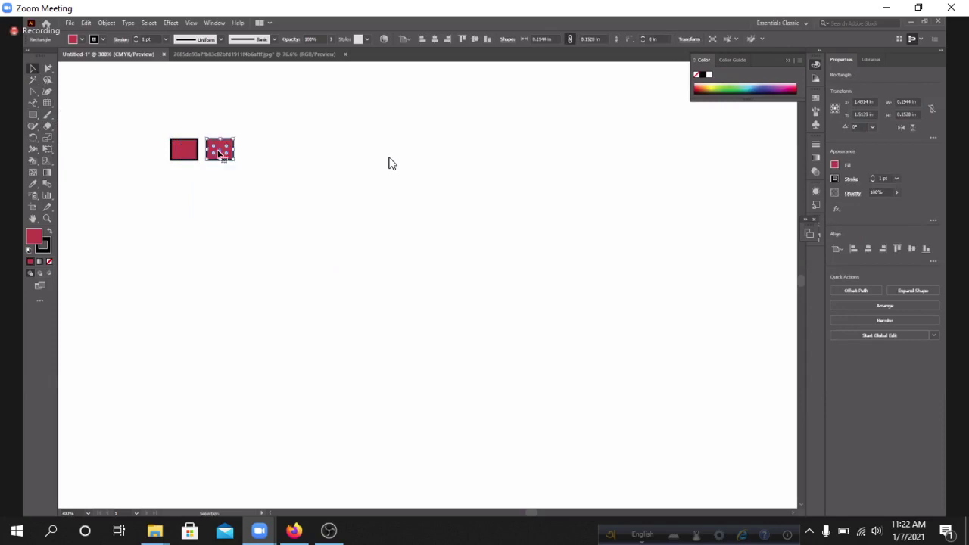
{"action": "key", "text": "ctrl+d"}
{"action": "key", "text": "ctrl+d"}
{"action": "key", "text": "ctrl+d"}
{"action": "key", "text": "ctrl+d"}
{"action": "key", "text": "ctrl+d"}
{"action": "key", "text": "ctrl+d"}
{"action": "key", "text": "ctrl+d"}
{"action": "key", "text": "ctrl+d"}
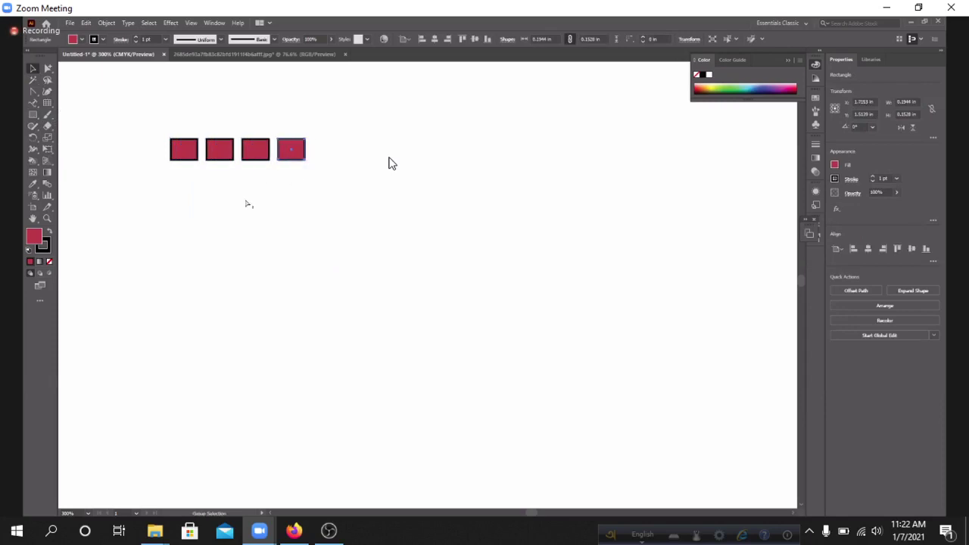
{"action": "key", "text": "ctrl+d"}
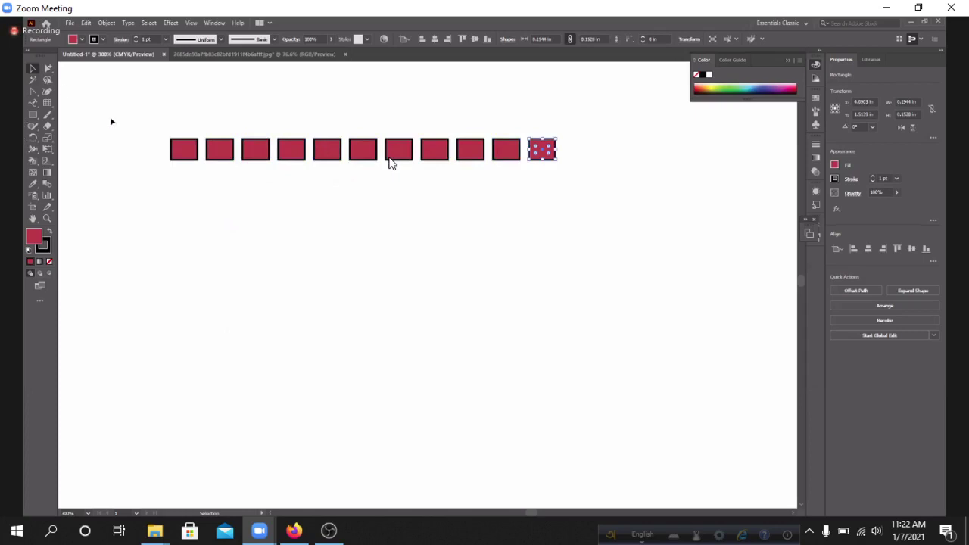
{"action": "left_click_drag", "start_coordinate": [101, 110], "coordinate": [652, 265]}
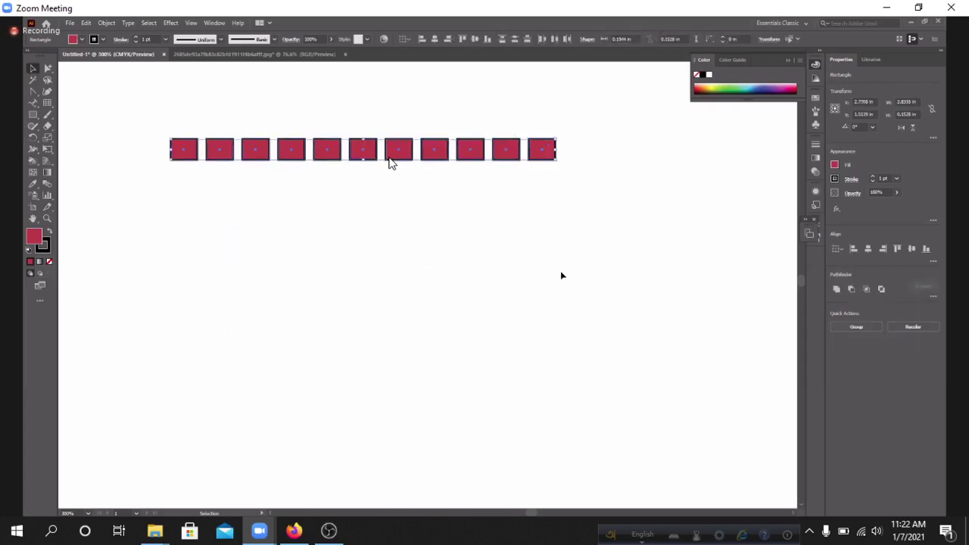
{"action": "key", "text": "Delete"}
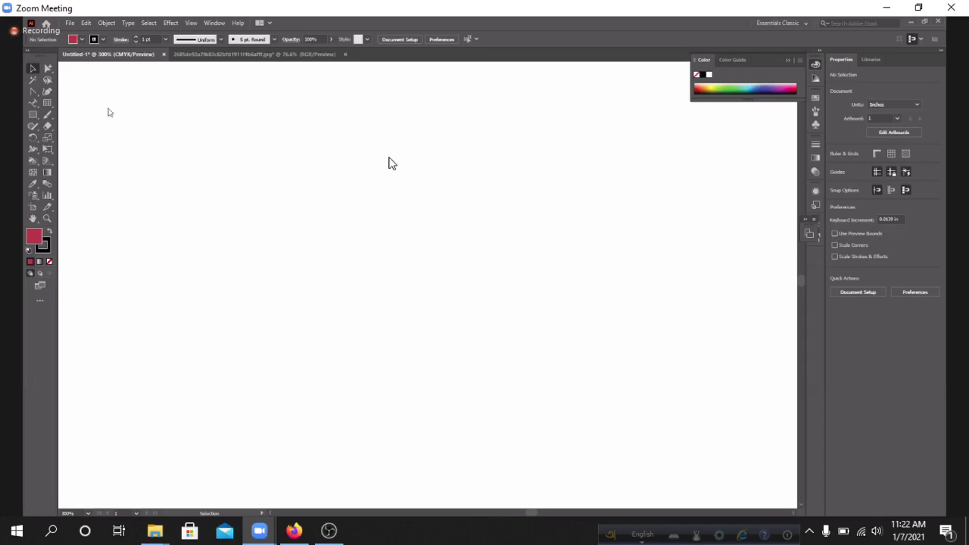
{"action": "right_click", "coordinate": [43, 116]}
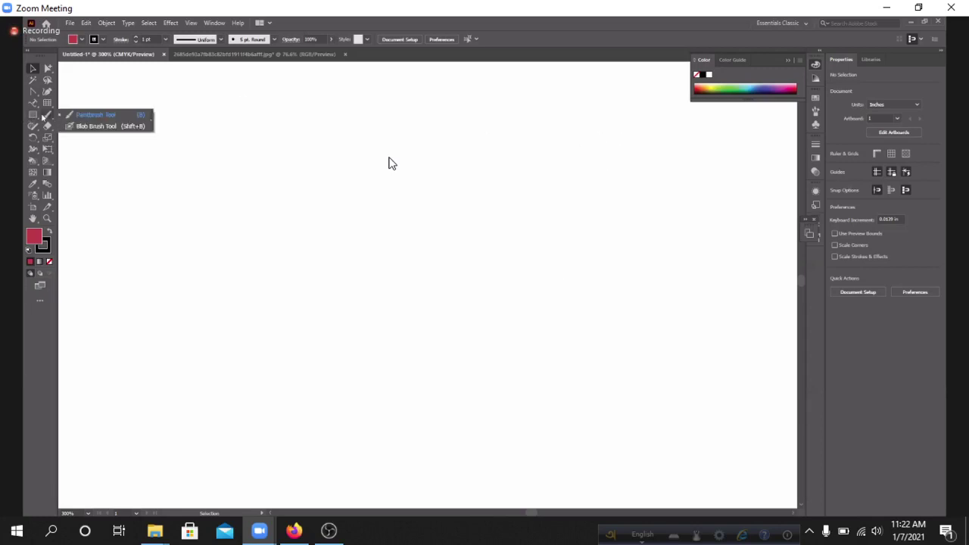
{"action": "left_click", "coordinate": [109, 118]}
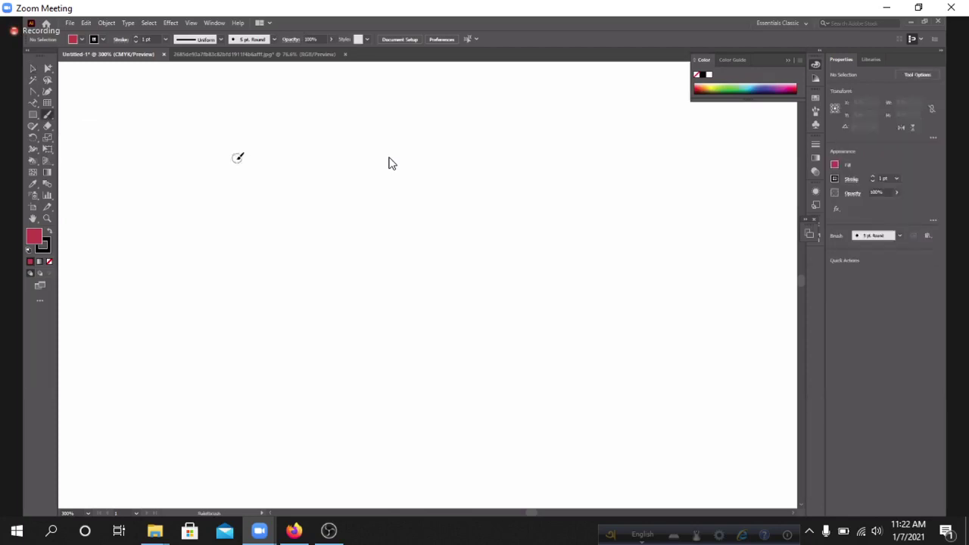
{"action": "mouse_move", "coordinate": [238, 158]}
{"action": "left_mouse_down"}
{"action": "mouse_move", "coordinate": [227, 223]}
{"action": "mouse_move", "coordinate": [272, 157]}
{"action": "mouse_move", "coordinate": [275, 219]}
{"action": "mouse_move", "coordinate": [337, 117]}
{"action": "mouse_move", "coordinate": [321, 205]}
{"action": "mouse_move", "coordinate": [436, 179]}
{"action": "mouse_move", "coordinate": [370, 230]}
{"action": "mouse_move", "coordinate": [287, 214]}
{"action": "mouse_move", "coordinate": [437, 270]}
{"action": "mouse_move", "coordinate": [459, 265]}
{"action": "mouse_move", "coordinate": [423, 329]}
{"action": "left_mouse_up"}
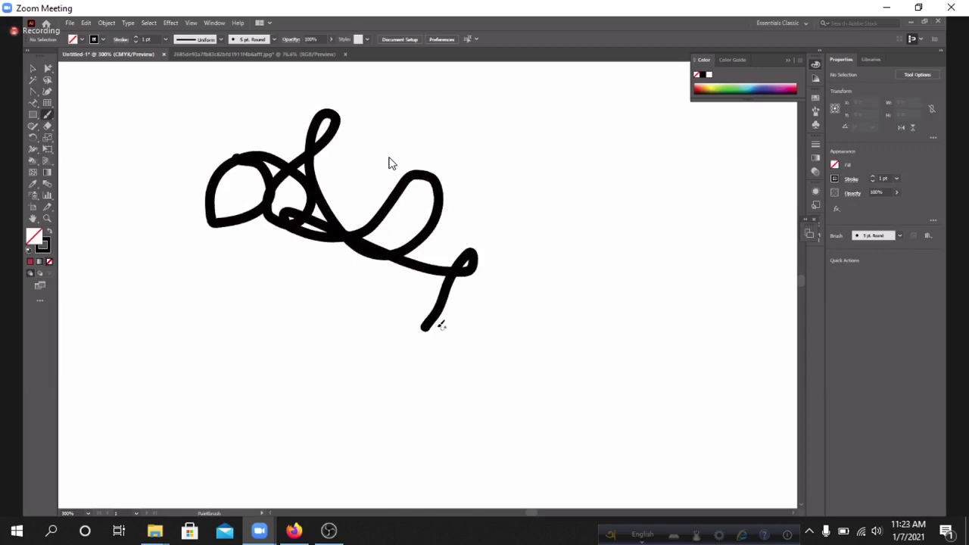
{"action": "left_click", "coordinate": [32, 68]}
{"action": "left_click_drag", "start_coordinate": [220, 117], "coordinate": [476, 276]}
{"action": "key", "text": "Delete"}
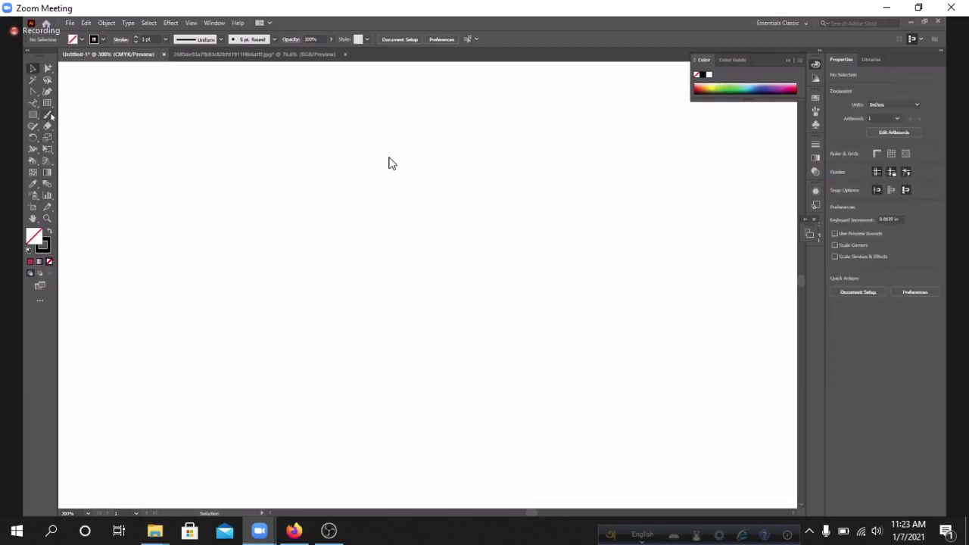
- With the Paintbrush tool, dab one black dot in the artboard's upper middle
{"action": "left_click_drag", "start_coordinate": [47, 114], "coordinate": [80, 113]}
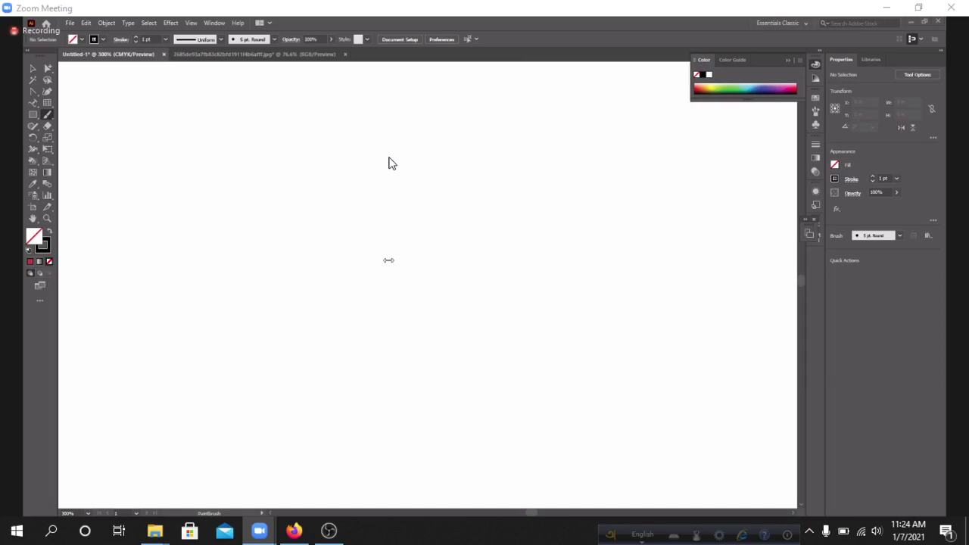
{"action": "left_click", "coordinate": [392, 179]}
- Add three more dots to form a square, then select all four and delete them
{"action": "left_click", "coordinate": [388, 353]}
{"action": "left_click", "coordinate": [562, 353]}
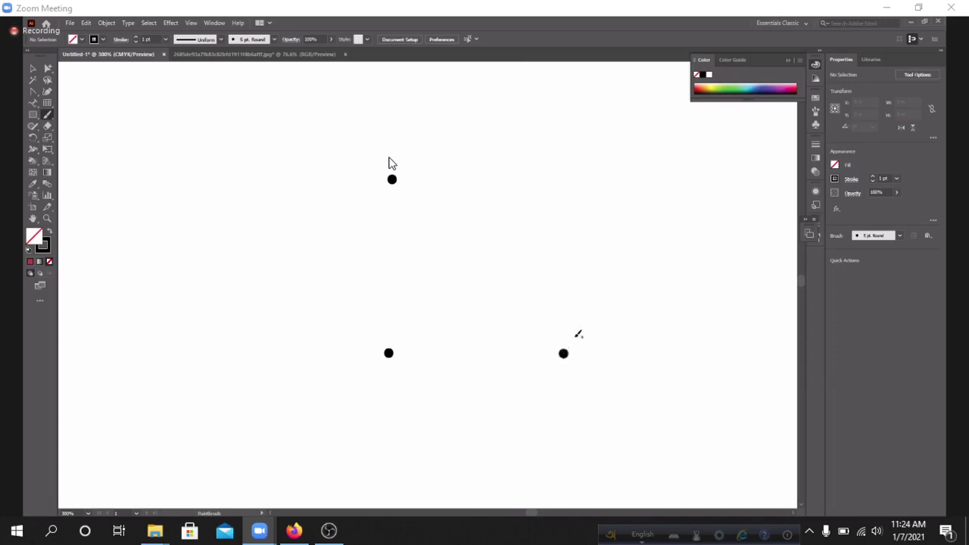
{"action": "left_click", "coordinate": [563, 179]}
{"action": "key", "text": "v"}
{"action": "left_click_drag", "start_coordinate": [363, 145], "coordinate": [585, 391]}
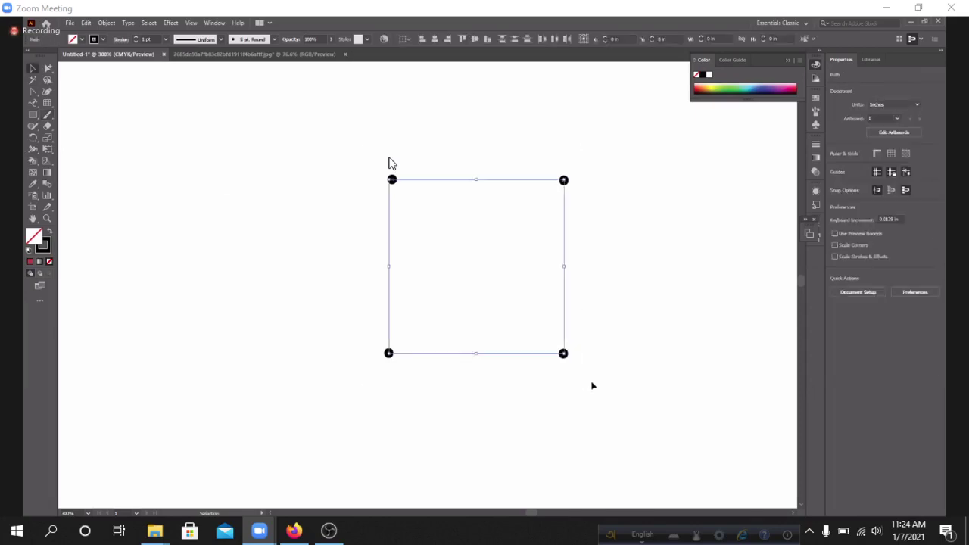
{"action": "key", "text": "Delete"}
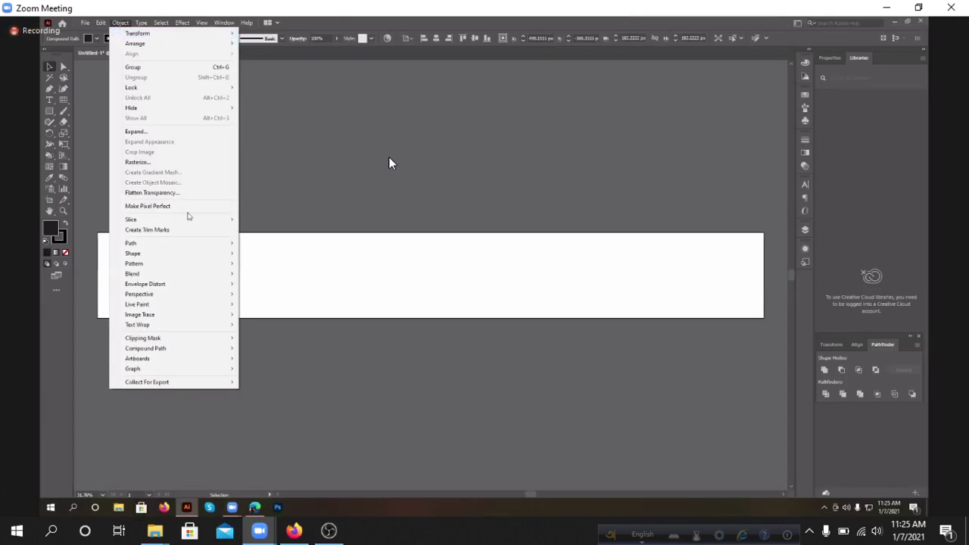
- Browse the Object menu's Image Trace, Text Wrap, Compound Path and Artboards submenus
{"action": "mouse_move", "coordinate": [163, 255]}
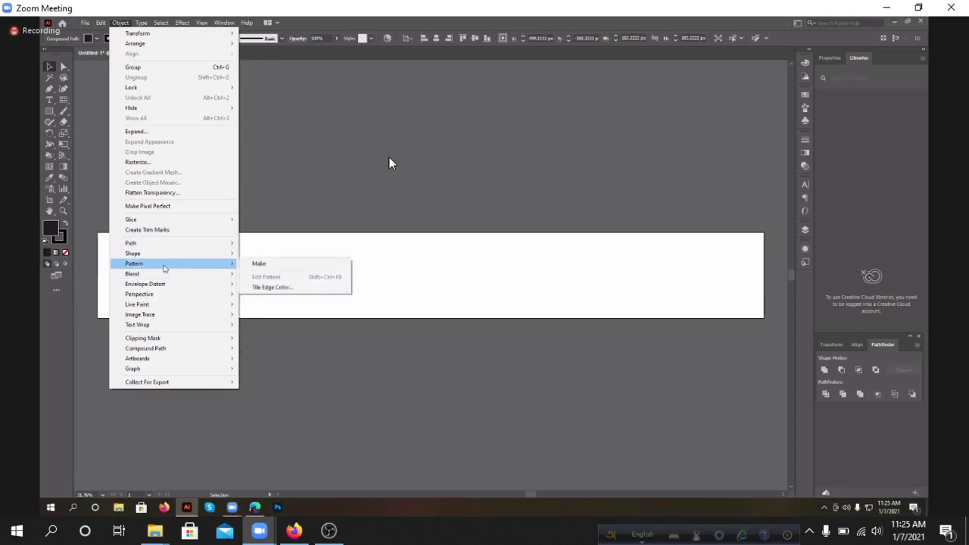
{"action": "mouse_move", "coordinate": [205, 287]}
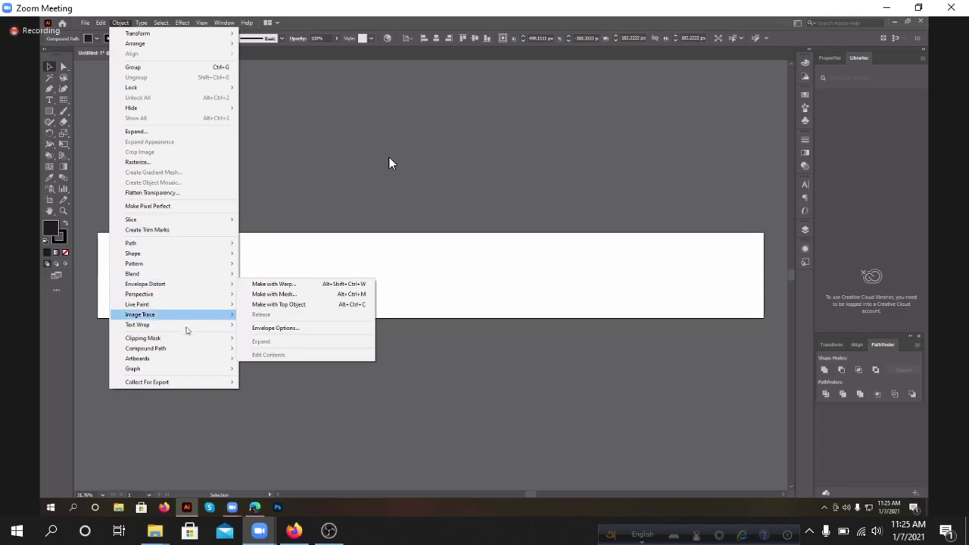
{"action": "mouse_move", "coordinate": [193, 305]}
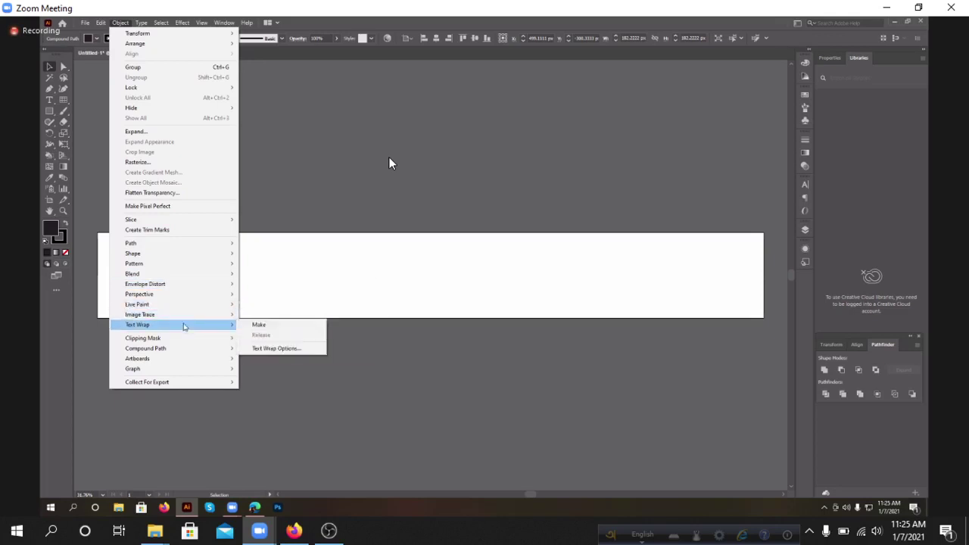
{"action": "mouse_move", "coordinate": [180, 350]}
{"action": "mouse_move", "coordinate": [171, 370]}
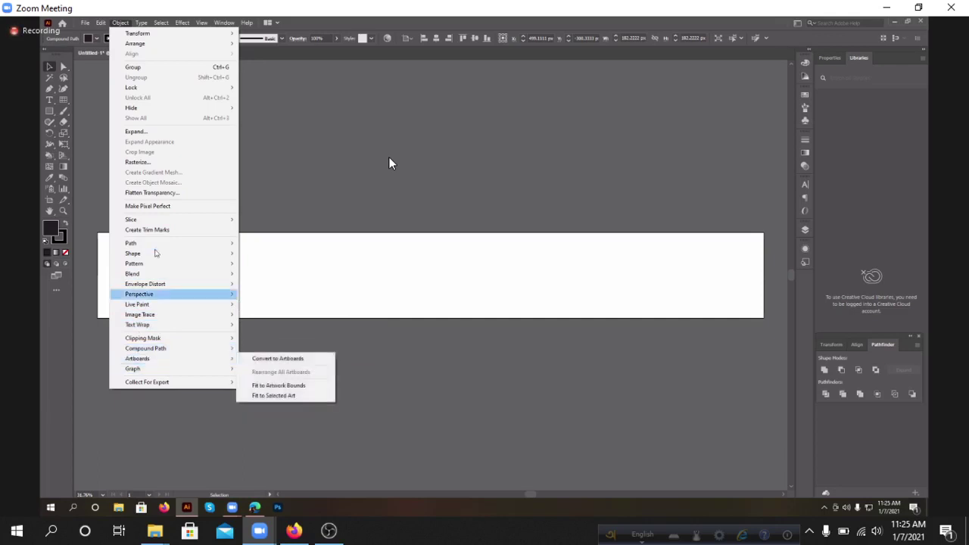
- Move the dark square up and to the right, then bring up Object > Transform
{"action": "left_click", "coordinate": [358, 176]}
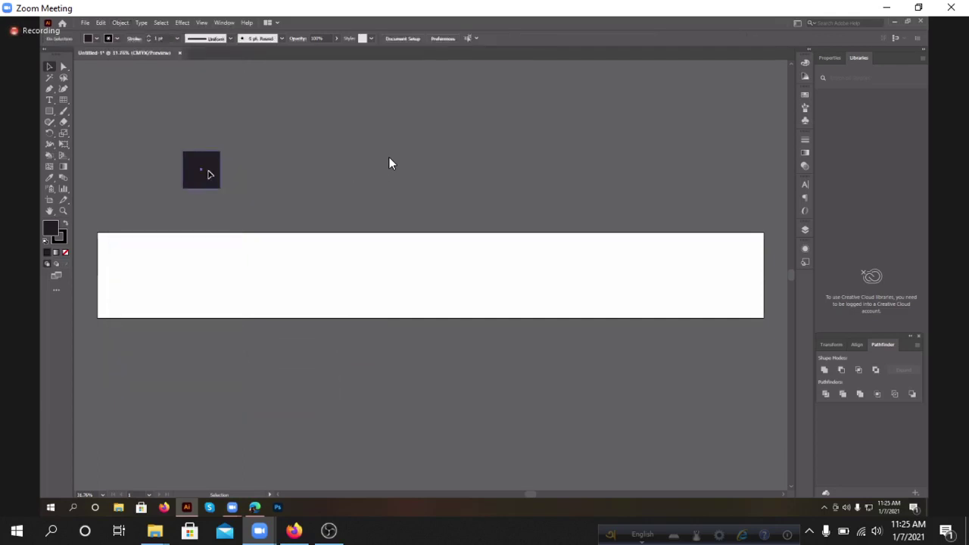
{"action": "left_click_drag", "start_coordinate": [205, 168], "coordinate": [244, 124]}
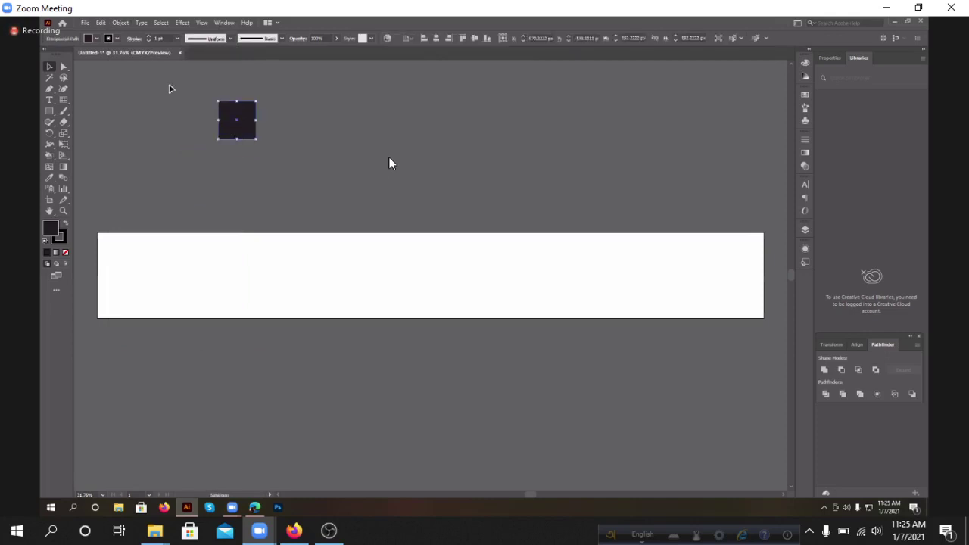
{"action": "left_click", "coordinate": [121, 22]}
{"action": "mouse_move", "coordinate": [141, 34]}
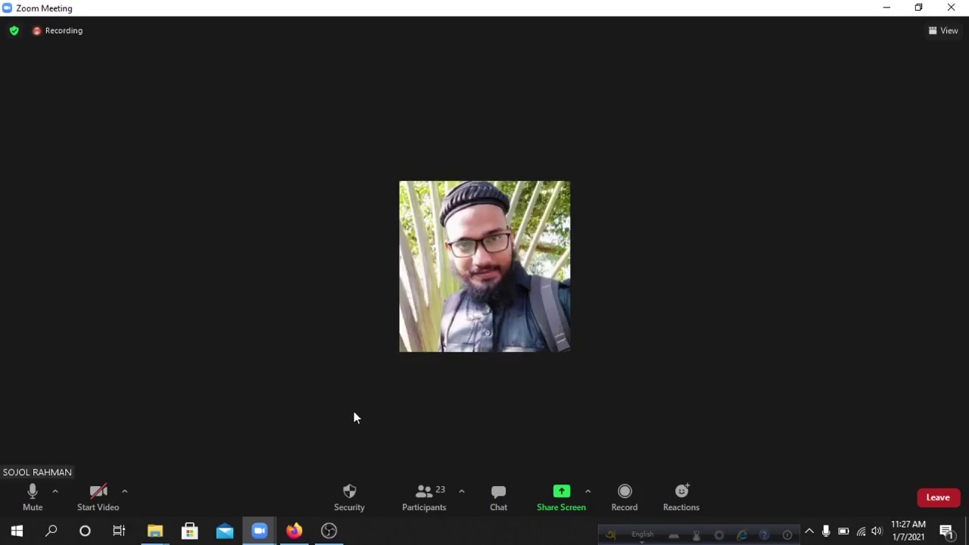
- Turn on 'Multiple participants can share simultaneously' in Zoom and verify the checkmark
{"action": "left_click", "coordinate": [590, 493]}
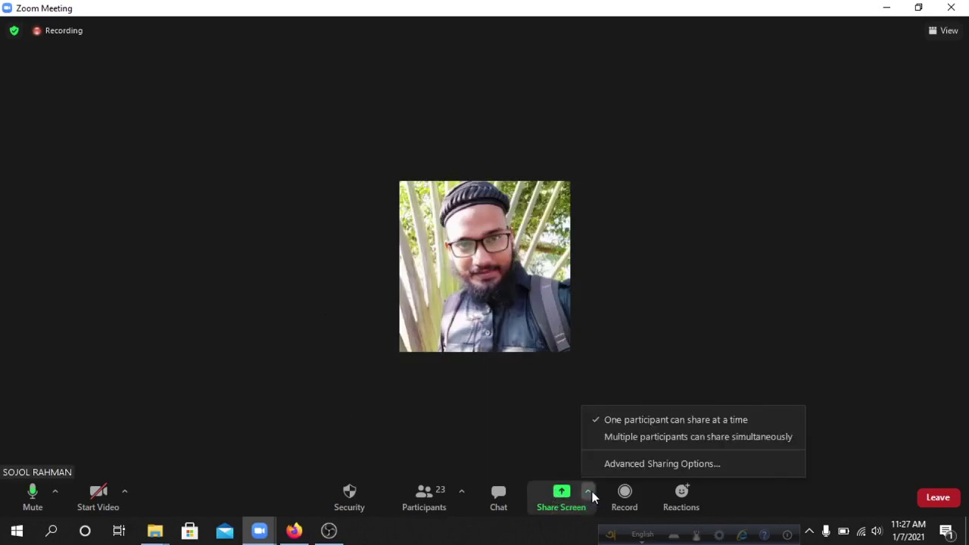
{"action": "left_click", "coordinate": [659, 320]}
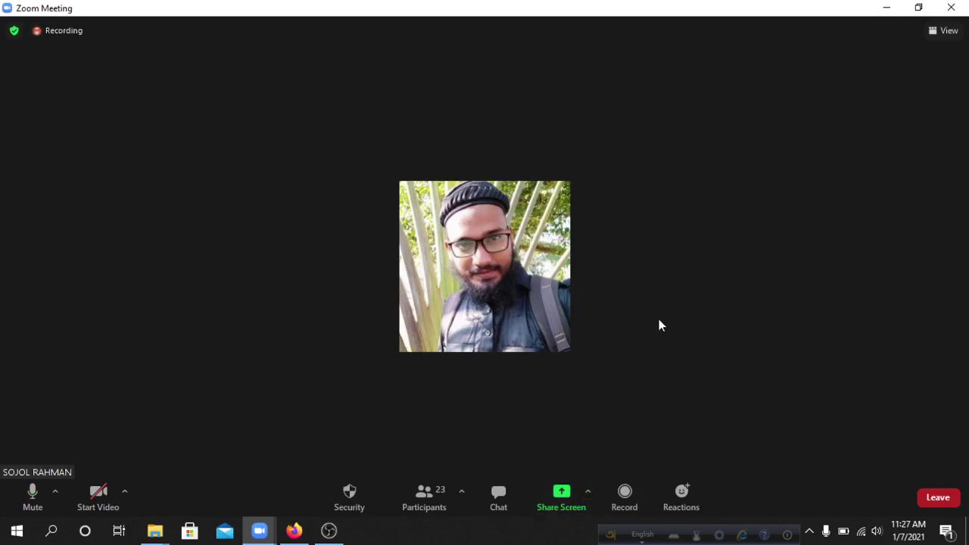
{"action": "left_click", "coordinate": [590, 492]}
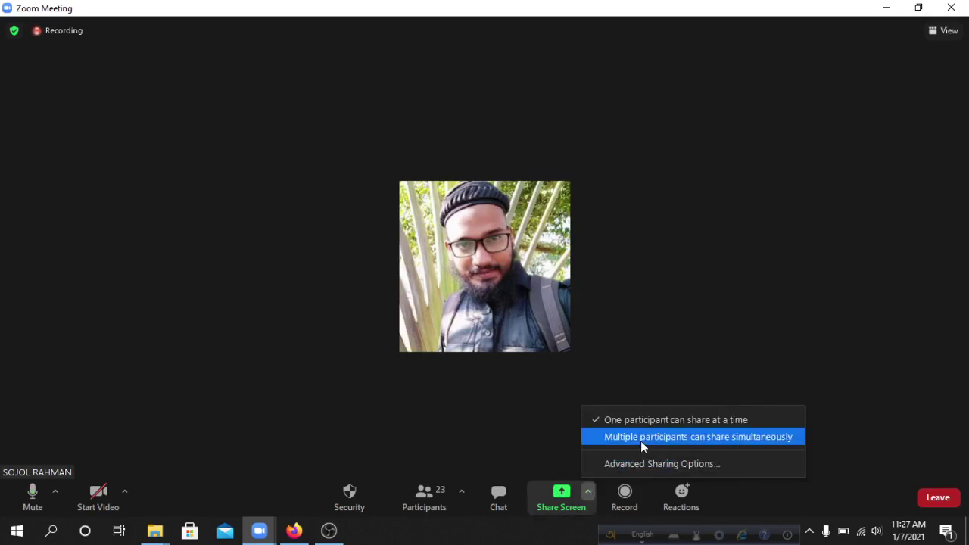
{"action": "left_click", "coordinate": [640, 440]}
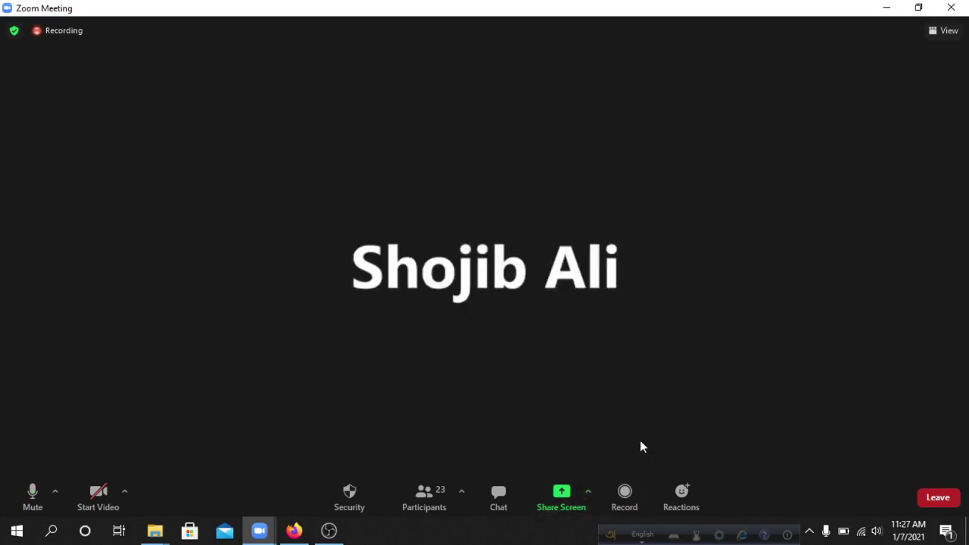
{"action": "left_click", "coordinate": [590, 493]}
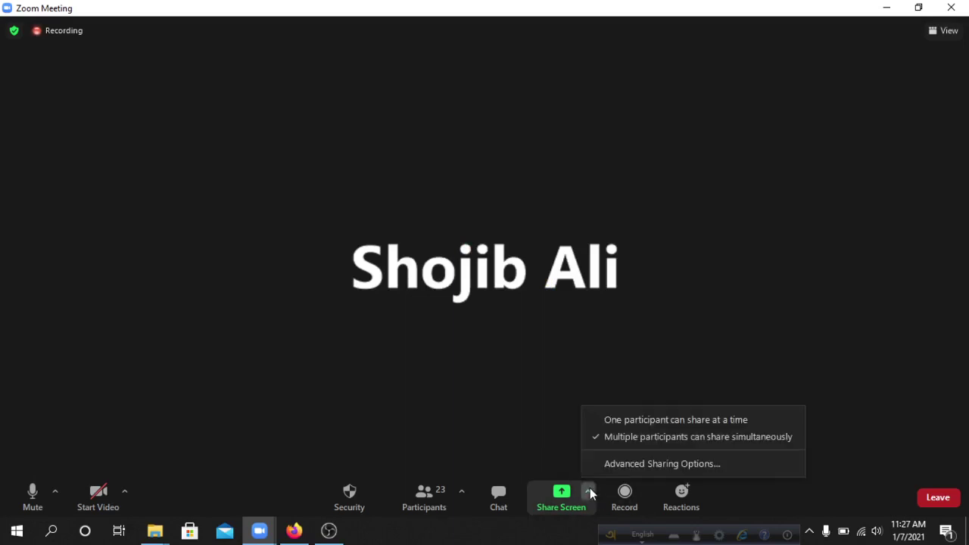
{"action": "left_click", "coordinate": [745, 335]}
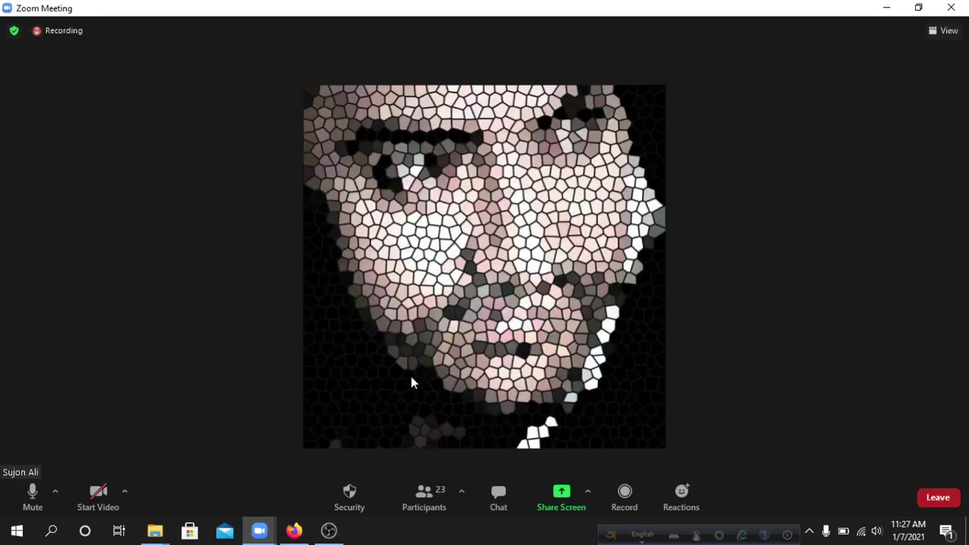
- Restore the OBS window from the taskbar to check recording, then minimize it
{"action": "left_click", "coordinate": [328, 530]}
{"action": "left_click", "coordinate": [329, 530]}
{"action": "left_click", "coordinate": [329, 530]}
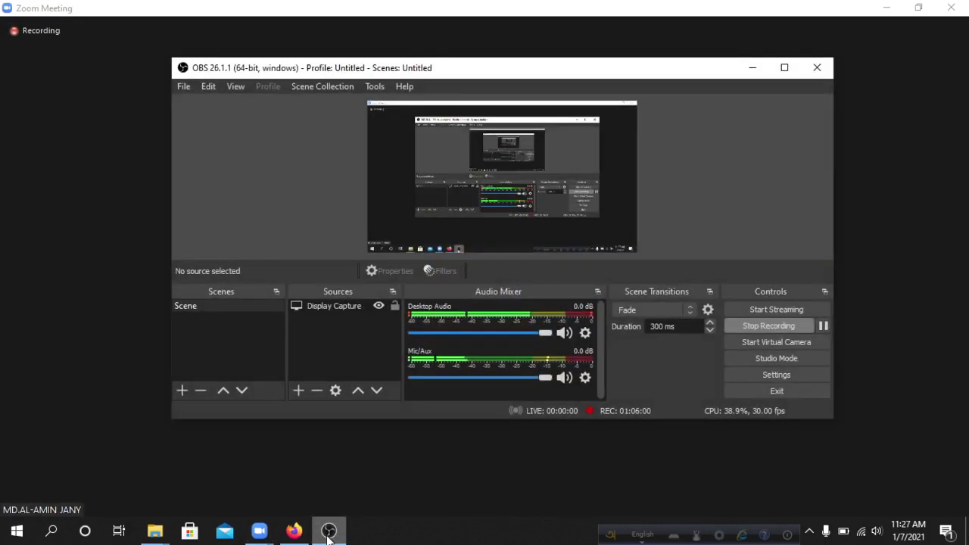
{"action": "left_click", "coordinate": [329, 530]}
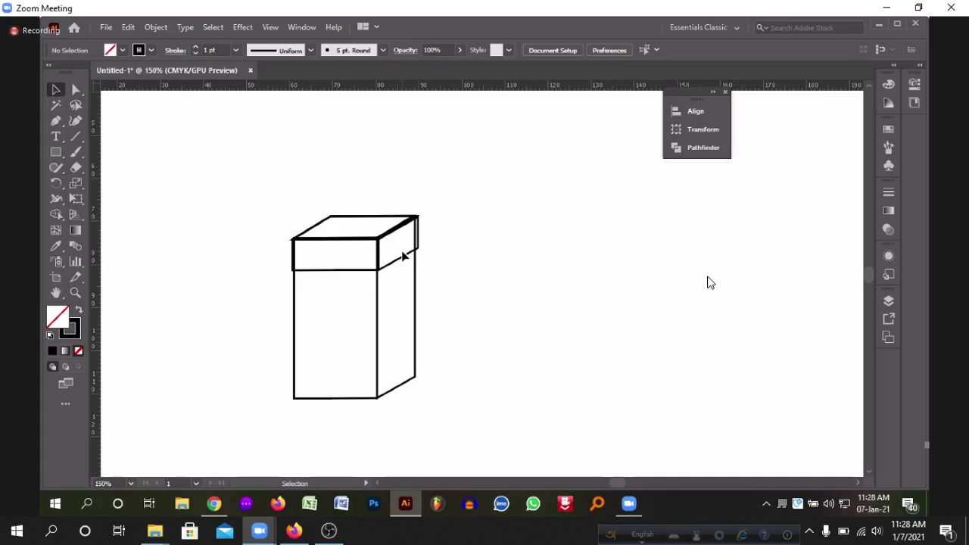
- Switch to the Blob Brush, paint a trial loop right of the box, undo it, and zoom out
{"action": "left_click", "coordinate": [76, 154]}
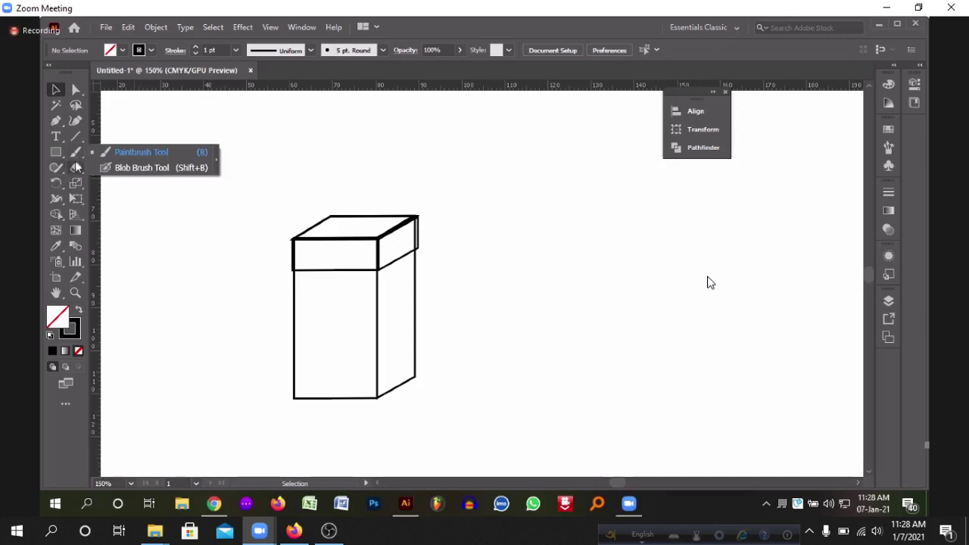
{"action": "left_click", "coordinate": [142, 168]}
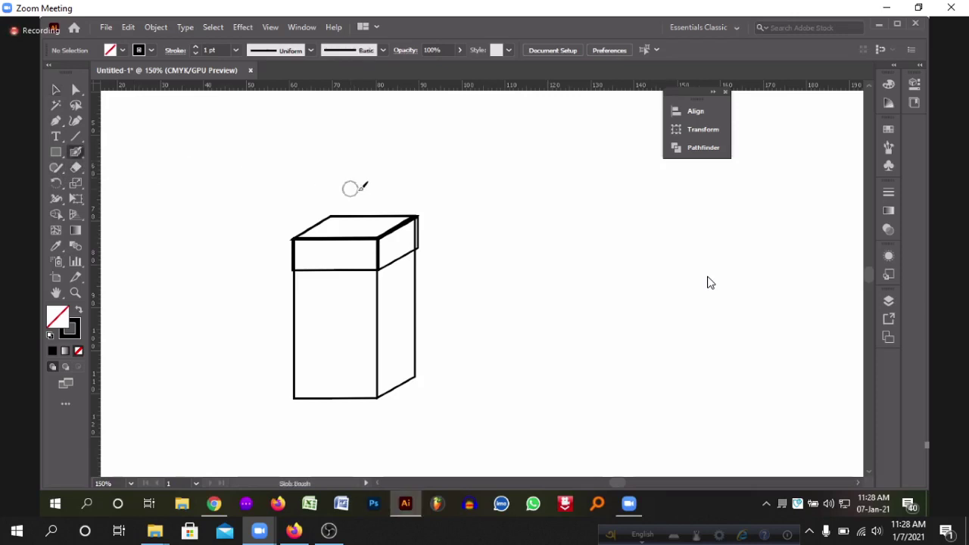
{"action": "mouse_move", "coordinate": [462, 186]}
{"action": "left_mouse_down"}
{"action": "mouse_move", "coordinate": [481, 234]}
{"action": "mouse_move", "coordinate": [472, 241]}
{"action": "mouse_move", "coordinate": [455, 182]}
{"action": "mouse_move", "coordinate": [510, 170]}
{"action": "mouse_move", "coordinate": [516, 246]}
{"action": "mouse_move", "coordinate": [506, 261]}
{"action": "mouse_move", "coordinate": [599, 160]}
{"action": "mouse_move", "coordinate": [520, 250]}
{"action": "mouse_move", "coordinate": [656, 272]}
{"action": "left_mouse_up"}
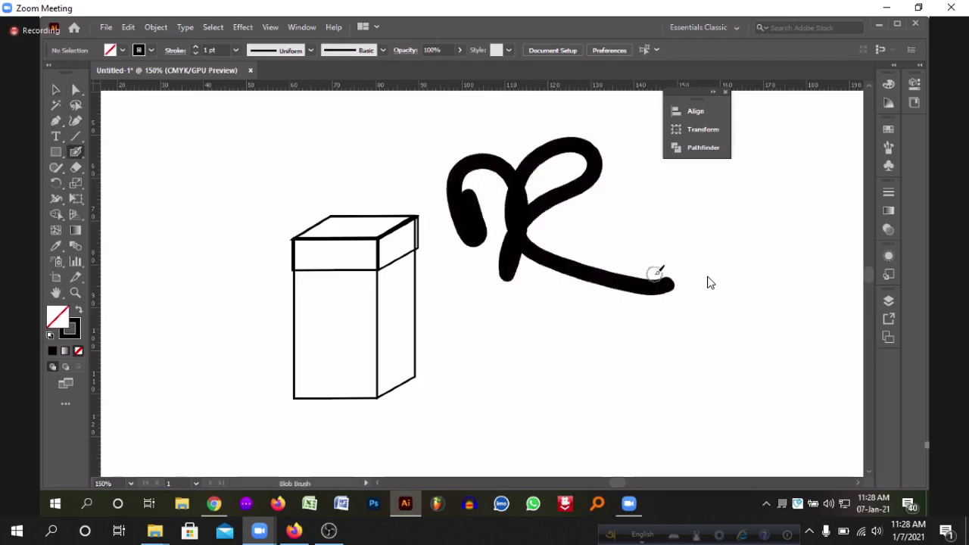
{"action": "key", "text": "ctrl+z"}
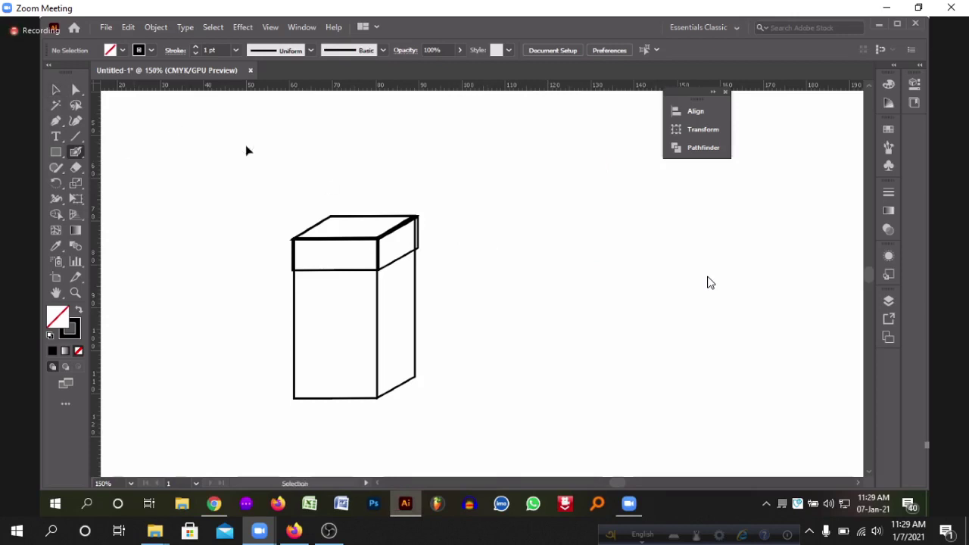
{"action": "key", "text": "ctrl+minus"}
{"action": "key", "text": "ctrl+minus"}
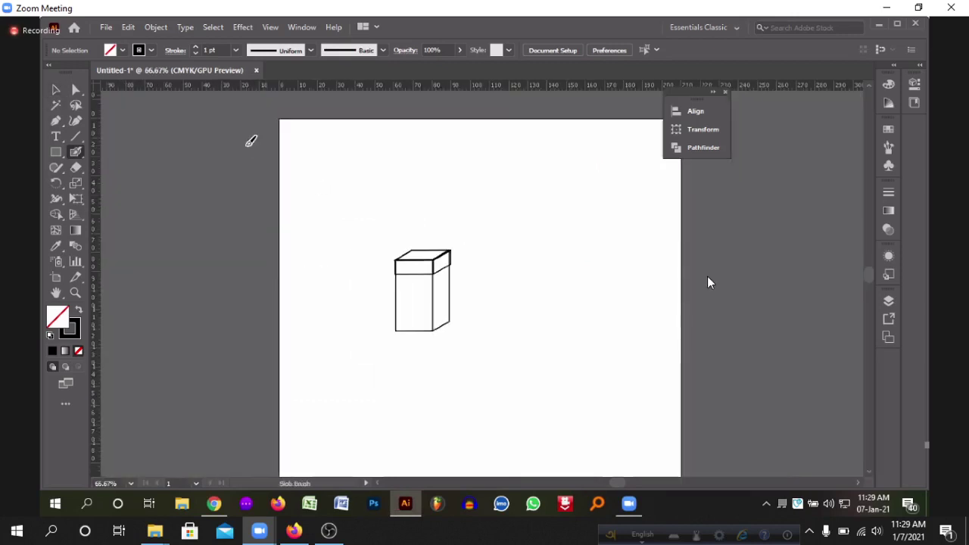
- Select the whole box drawing and drag it left off the artboard
{"action": "left_click", "coordinate": [55, 90]}
{"action": "left_click_drag", "start_coordinate": [308, 176], "coordinate": [565, 419]}
{"action": "mouse_move", "coordinate": [432, 281]}
{"action": "left_mouse_down"}
{"action": "mouse_move", "coordinate": [317, 311]}
{"action": "mouse_move", "coordinate": [191, 311]}
{"action": "left_mouse_up"}
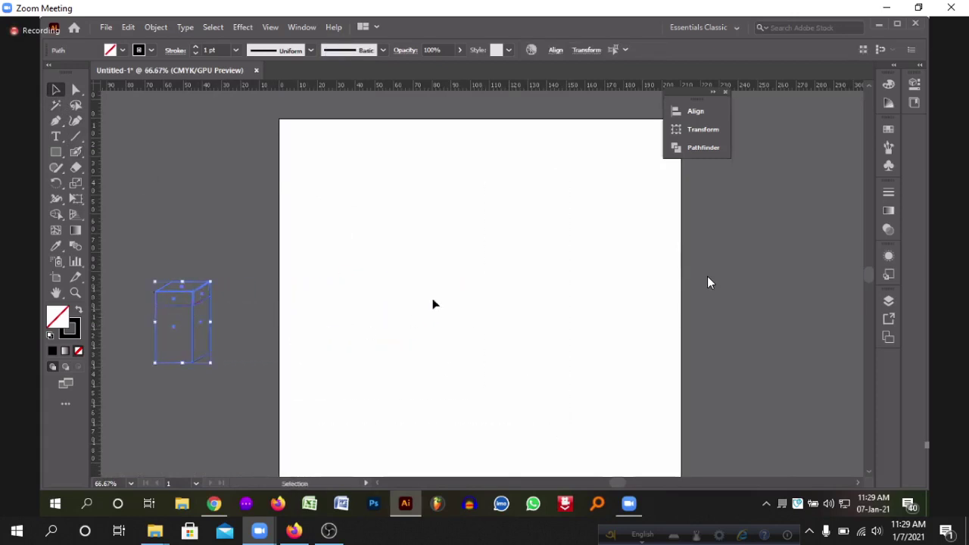
- Bring the empty artboard into view at 100% and pick the Blob Brush
{"action": "key", "text": "a"}
{"action": "key", "text": "ctrl+plus"}
{"action": "key", "text": "ctrl+plus"}
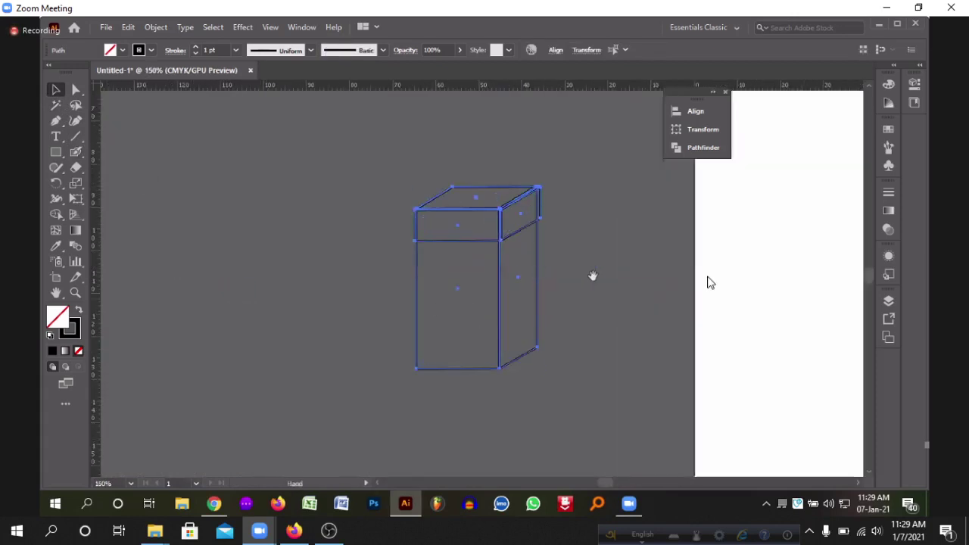
{"action": "left_click_drag", "start_coordinate": [593, 275], "coordinate": [179, 316]}
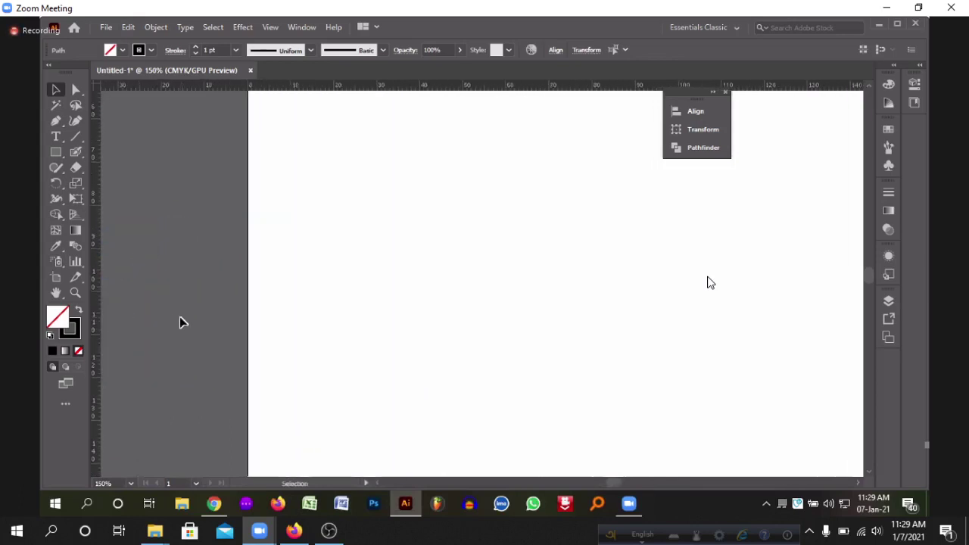
{"action": "key", "text": "ctrl+minus"}
{"action": "left_click_drag", "start_coordinate": [684, 255], "coordinate": [229, 333]}
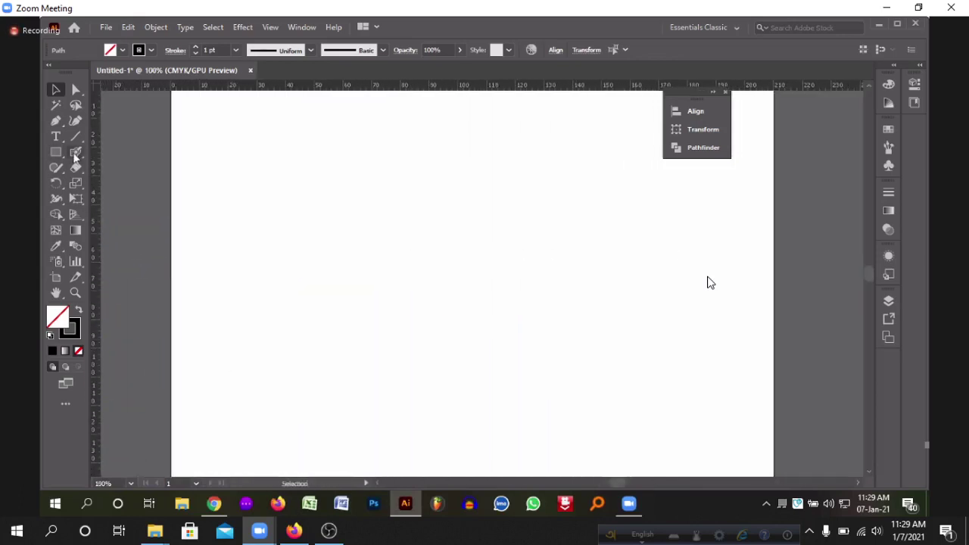
{"action": "left_click_drag", "start_coordinate": [75, 152], "coordinate": [220, 175]}
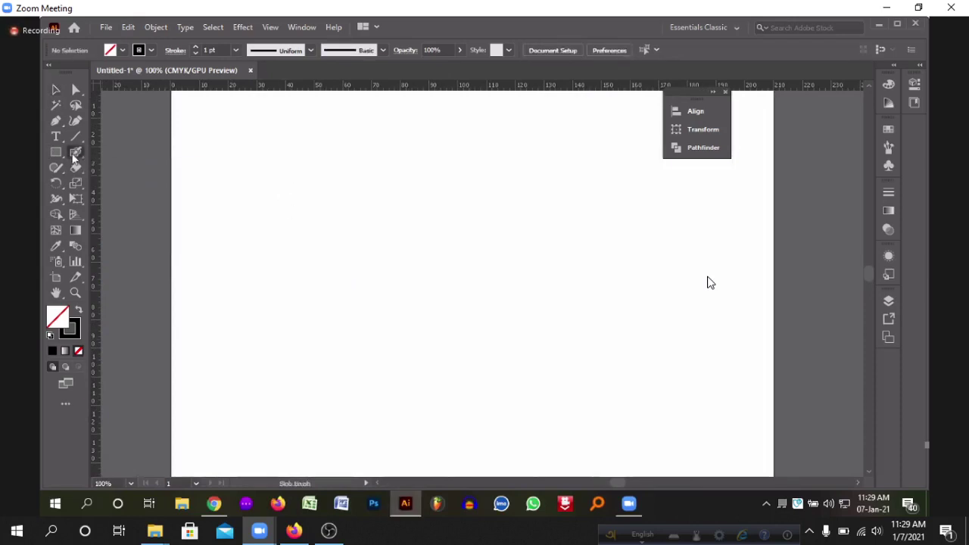
- Paint a wavy Blob Brush stroke across the artboard, then a regular paintbrush stroke below it
{"action": "mouse_move", "coordinate": [327, 224]}
{"action": "left_mouse_down"}
{"action": "mouse_move", "coordinate": [358, 187]}
{"action": "mouse_move", "coordinate": [402, 234]}
{"action": "mouse_move", "coordinate": [454, 194]}
{"action": "mouse_move", "coordinate": [500, 227]}
{"action": "mouse_move", "coordinate": [547, 203]}
{"action": "left_mouse_up"}
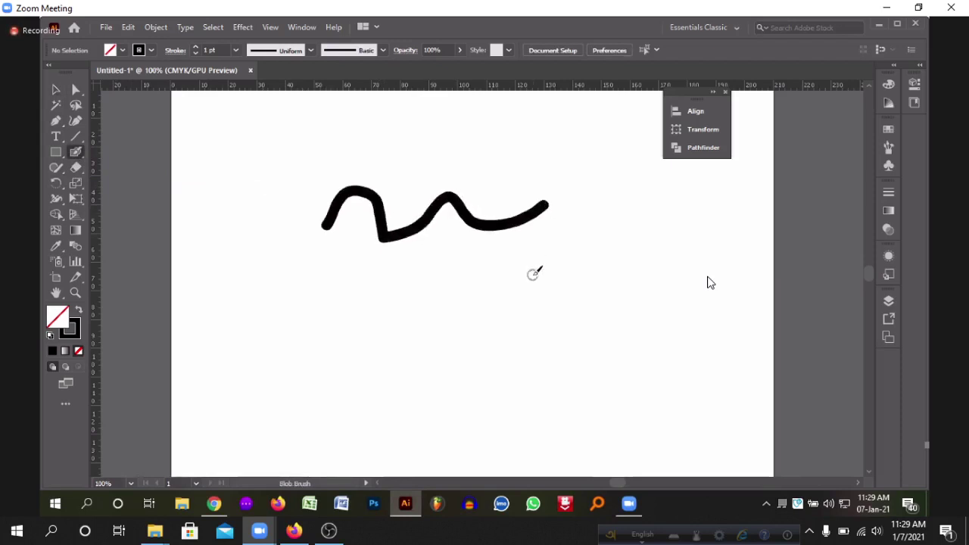
{"action": "left_click_drag", "start_coordinate": [75, 153], "coordinate": [132, 155]}
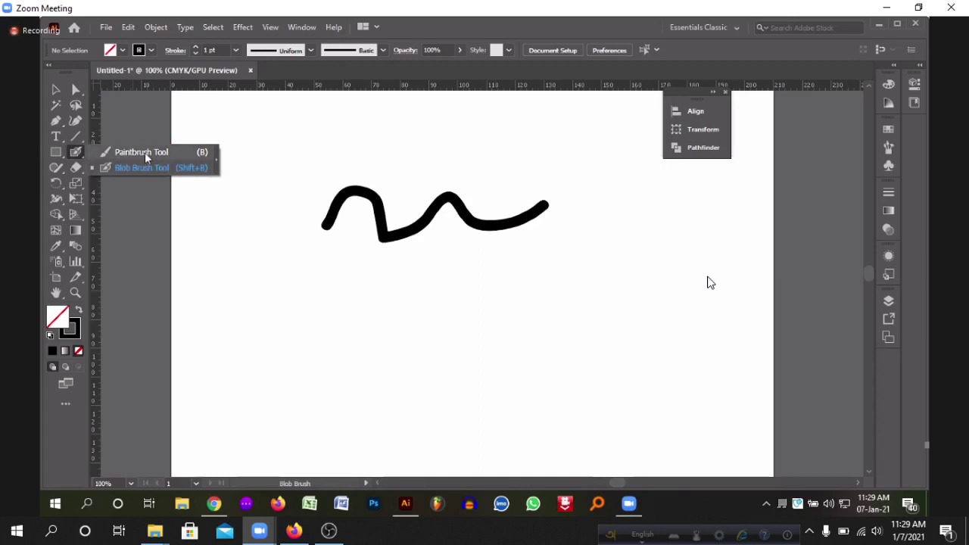
{"action": "left_click_drag", "start_coordinate": [145, 152], "coordinate": [145, 153]}
{"action": "mouse_move", "coordinate": [351, 267]}
{"action": "left_mouse_down"}
{"action": "mouse_move", "coordinate": [432, 284]}
{"action": "mouse_move", "coordinate": [499, 253]}
{"action": "mouse_move", "coordinate": [582, 252]}
{"action": "left_mouse_up"}
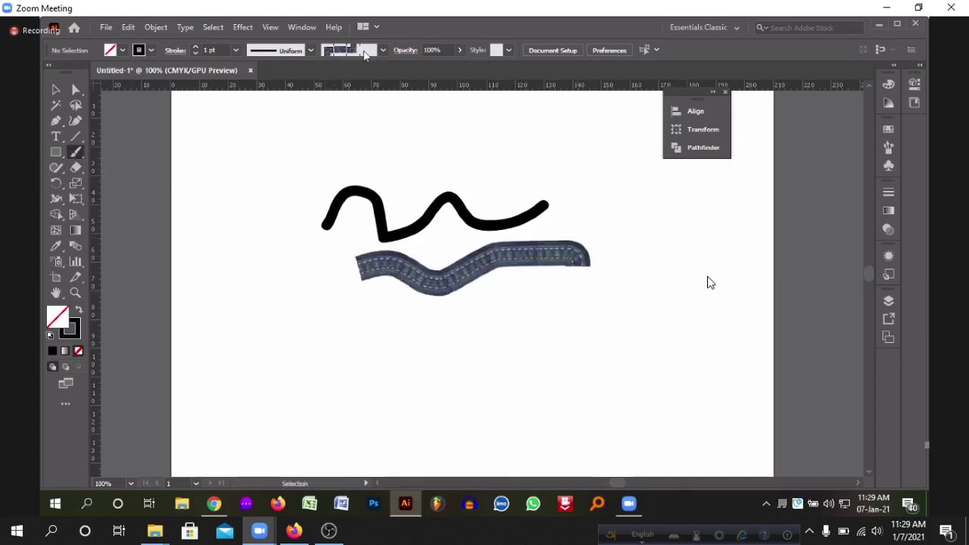
- Choose the 5 pt. Round brush and paint a short stroke below the denim stroke
{"action": "left_click", "coordinate": [384, 52]}
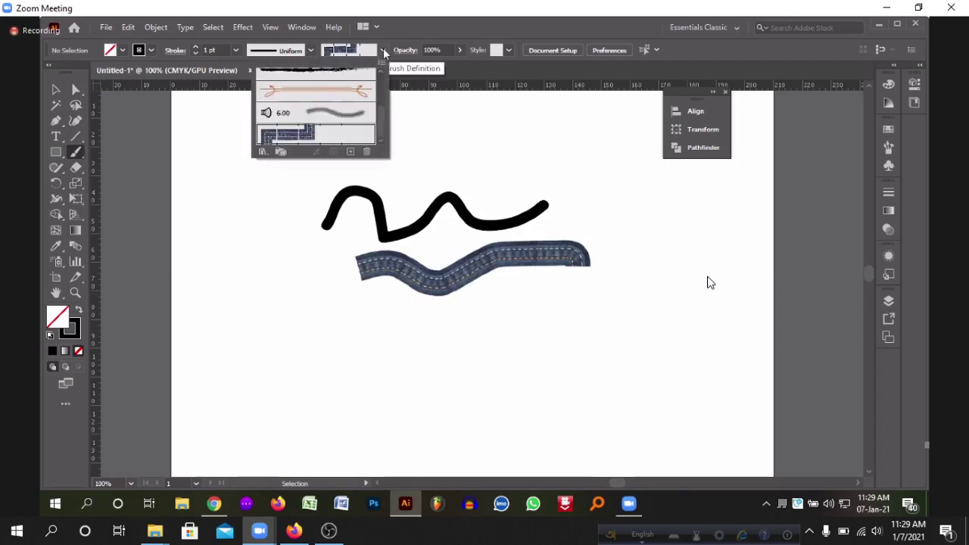
{"action": "scroll", "coordinate": [310, 106], "scroll_direction": "up", "scroll_amount": 3}
{"action": "left_click", "coordinate": [288, 79]}
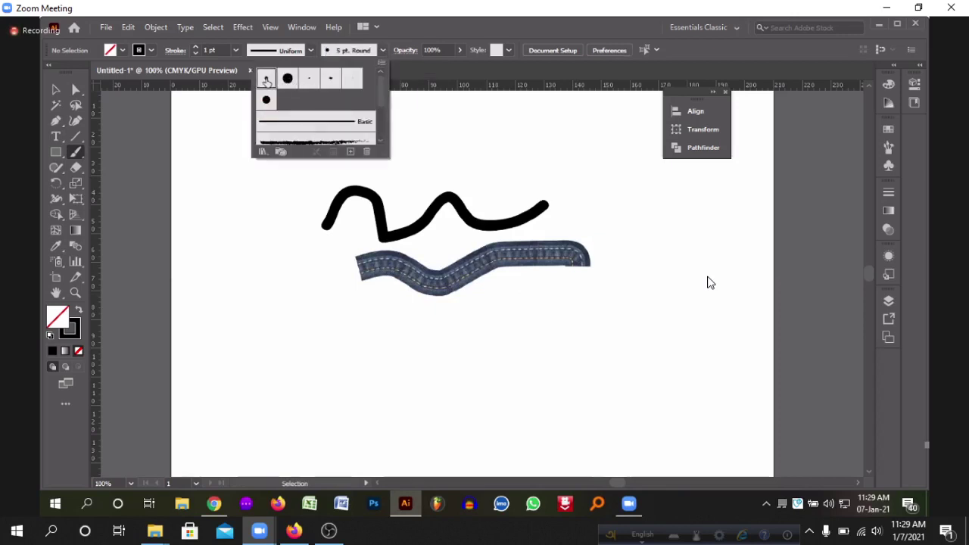
{"action": "mouse_move", "coordinate": [324, 319]}
{"action": "left_mouse_down"}
{"action": "mouse_move", "coordinate": [363, 333]}
{"action": "mouse_move", "coordinate": [384, 324]}
{"action": "left_mouse_up"}
- Apply the Basic brush and draw a wavy stroke below the small curve
{"action": "left_click", "coordinate": [384, 51]}
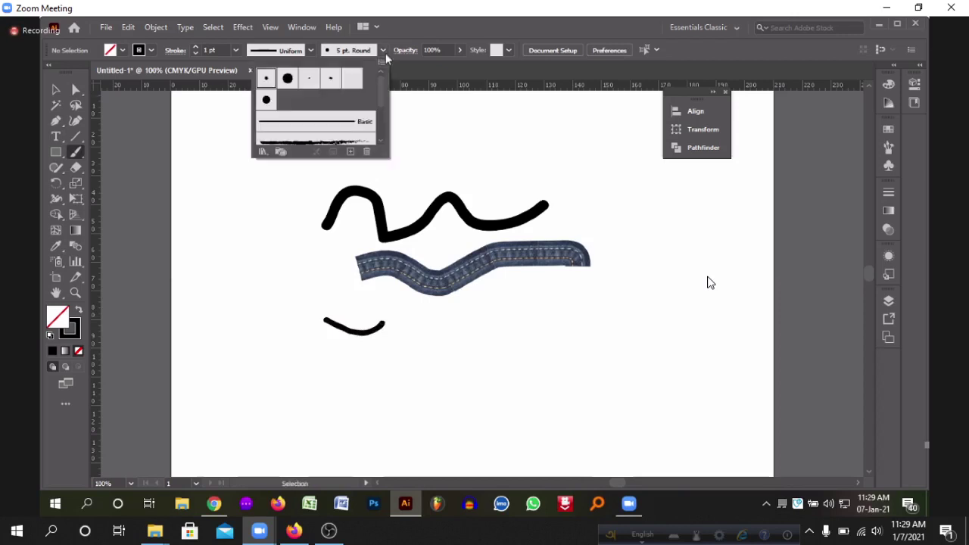
{"action": "left_click", "coordinate": [335, 124]}
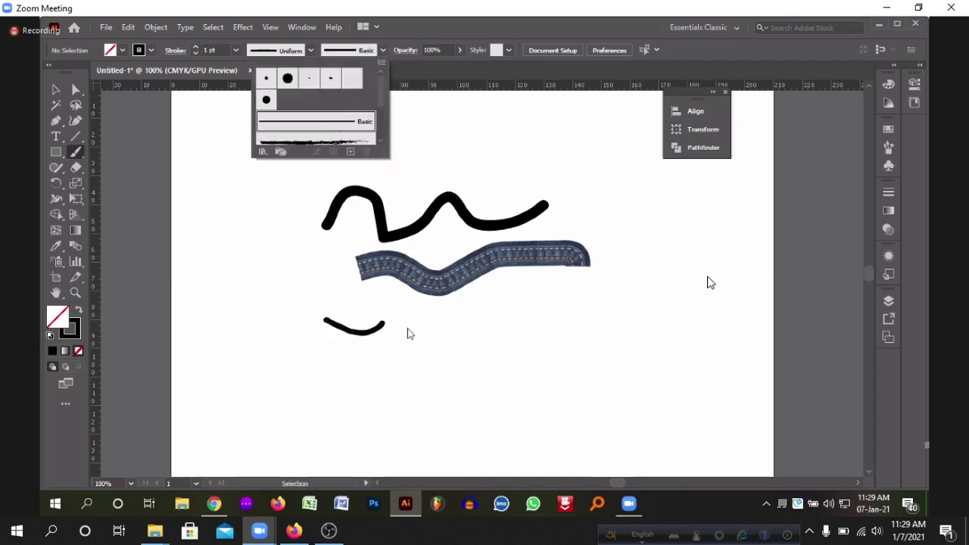
{"action": "left_click", "coordinate": [418, 381]}
{"action": "left_click_drag", "start_coordinate": [381, 383], "coordinate": [566, 362]}
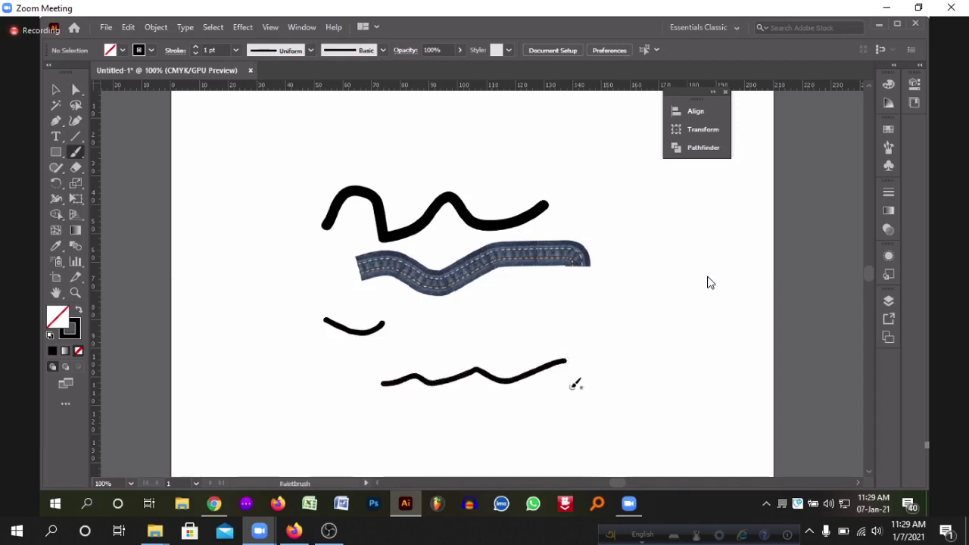
- Paint a wavy Blob Brush stroke above the thick curve
{"action": "left_click", "coordinate": [75, 152]}
{"action": "left_click", "coordinate": [118, 168]}
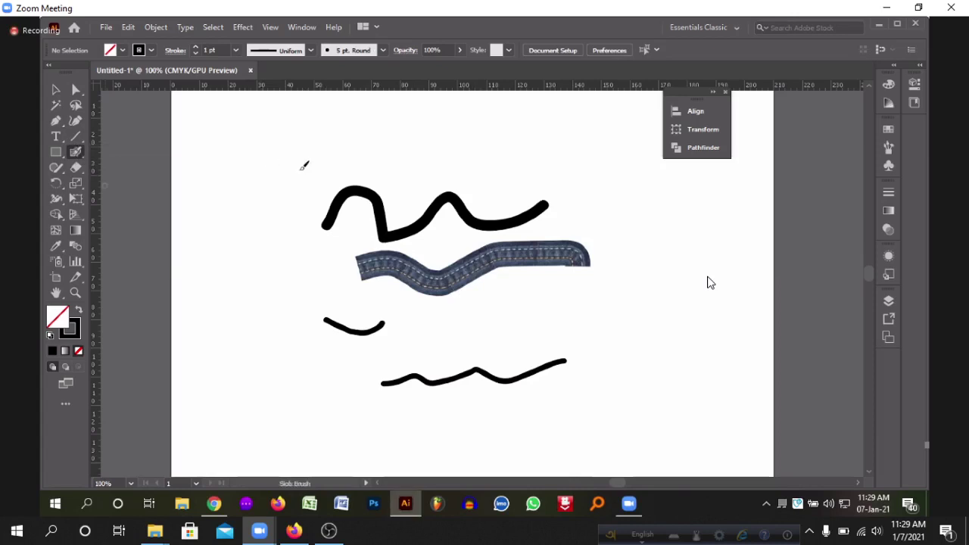
{"action": "mouse_move", "coordinate": [300, 169]}
{"action": "left_mouse_down"}
{"action": "mouse_move", "coordinate": [324, 149]}
{"action": "mouse_move", "coordinate": [348, 160]}
{"action": "mouse_move", "coordinate": [408, 143]}
{"action": "mouse_move", "coordinate": [446, 143]}
{"action": "left_mouse_up"}
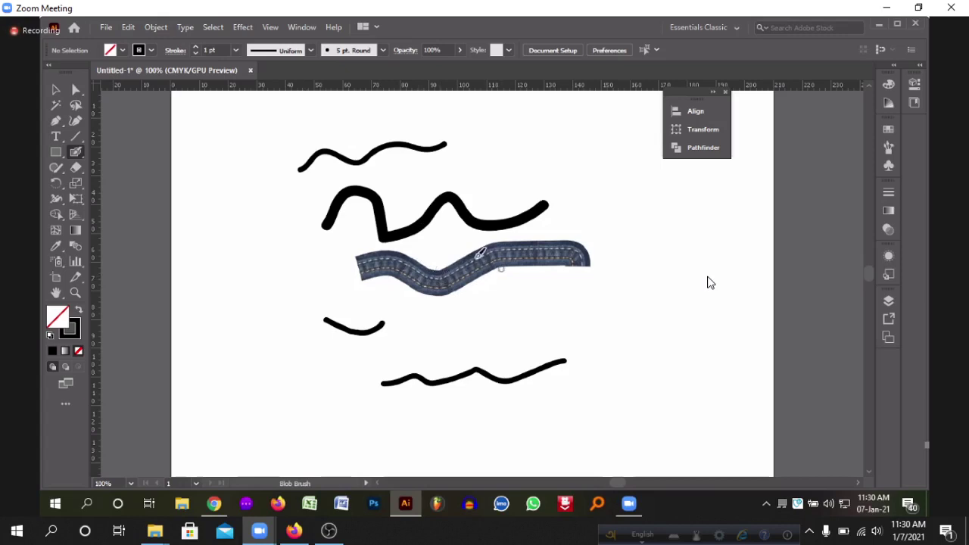
- Browse the brush definitions list and close it without changing the brush
{"action": "left_click", "coordinate": [383, 50]}
{"action": "scroll", "coordinate": [314, 114], "scroll_direction": "down", "scroll_amount": 3}
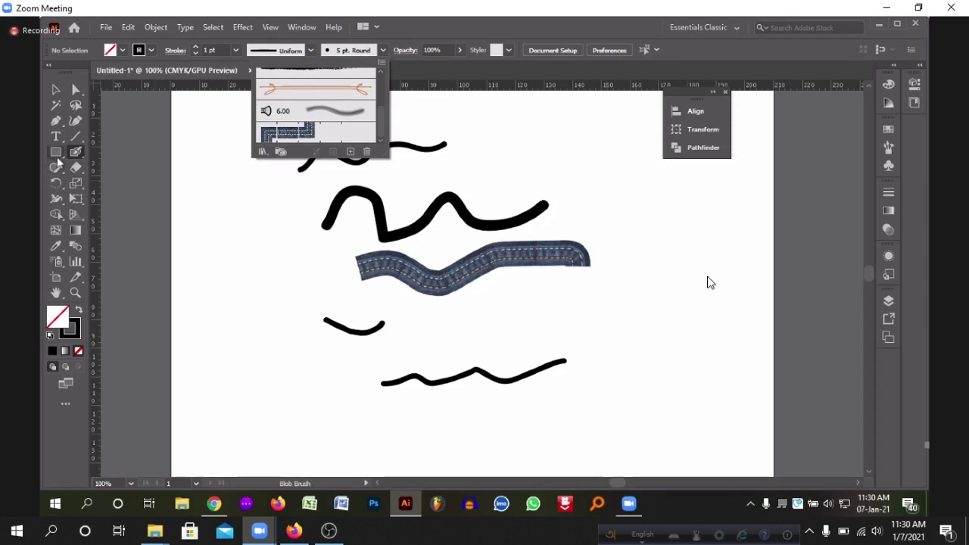
{"action": "key", "text": "Escape"}
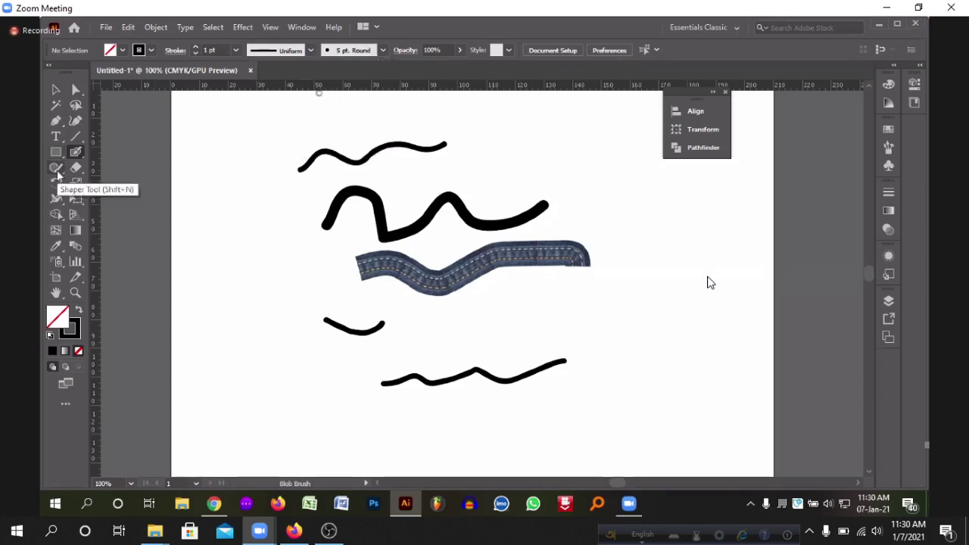
- Try the Shaper Tool, then return to the regular Paintbrush
{"action": "left_click", "coordinate": [58, 174]}
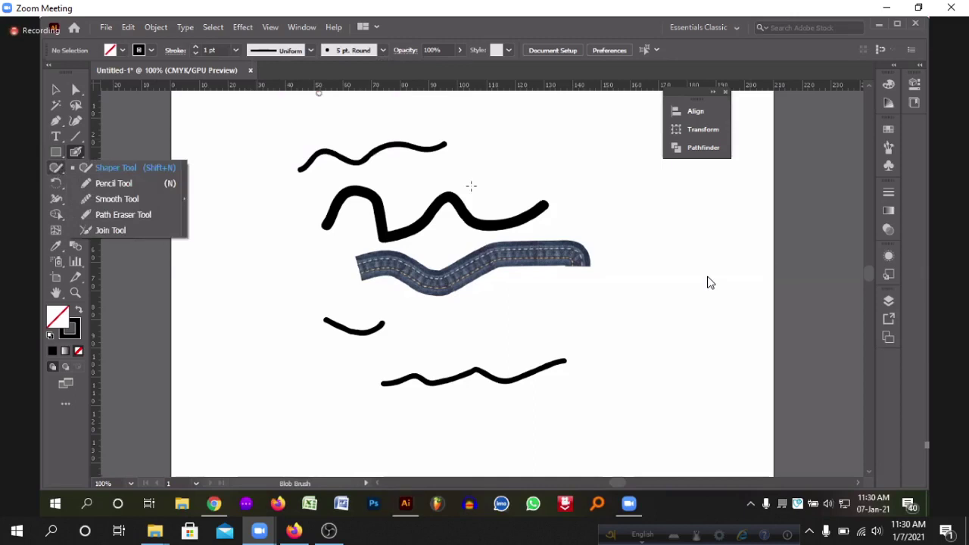
{"action": "key", "text": "shift+n"}
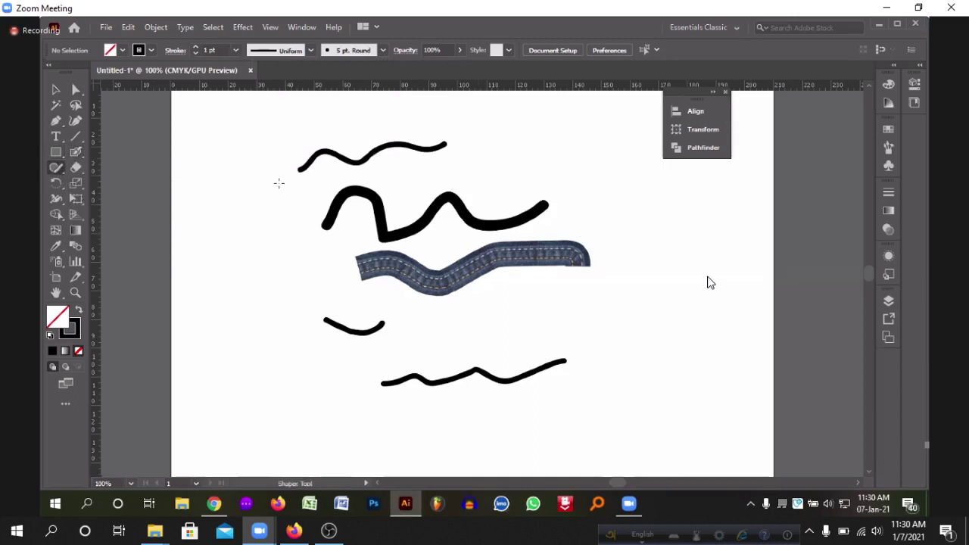
{"action": "left_click", "coordinate": [79, 155]}
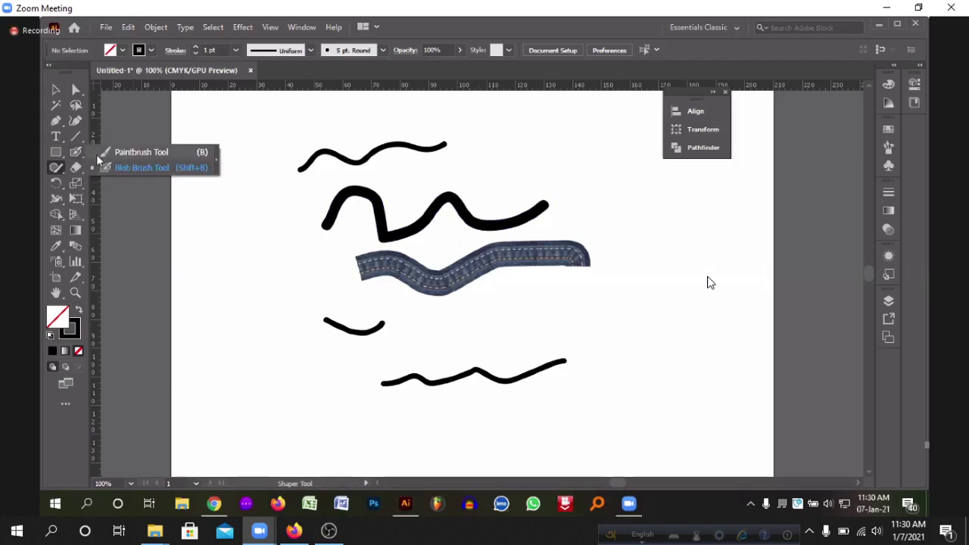
{"action": "left_click", "coordinate": [97, 156]}
{"action": "left_click", "coordinate": [80, 152]}
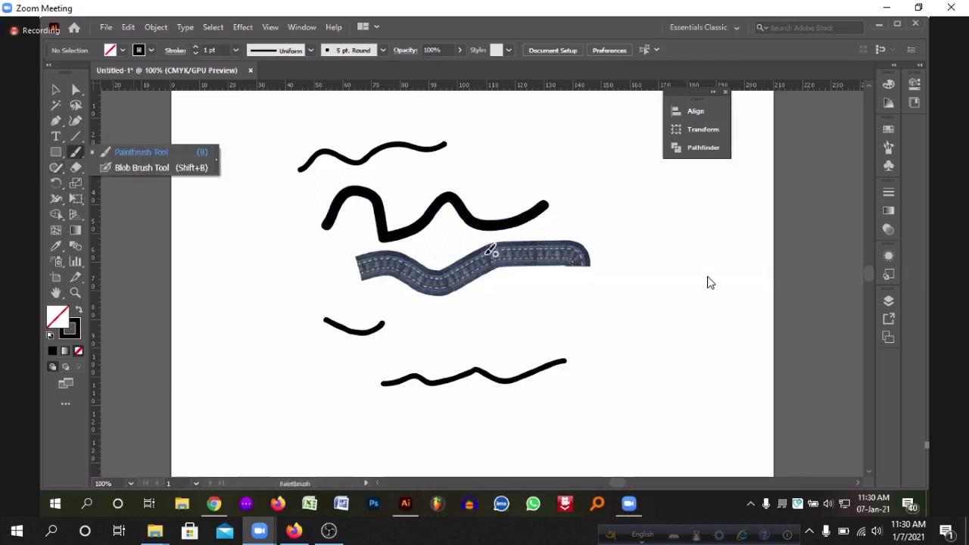
{"action": "scroll", "coordinate": [565, 195], "scroll_direction": "up", "scroll_amount": 1}
- Draw a zigzag stroke at the upper right and a smaller wavy stroke beneath it
{"action": "mouse_move", "coordinate": [562, 181]}
{"action": "left_mouse_down"}
{"action": "mouse_move", "coordinate": [589, 180]}
{"action": "mouse_move", "coordinate": [630, 208]}
{"action": "mouse_move", "coordinate": [719, 188]}
{"action": "left_mouse_up"}
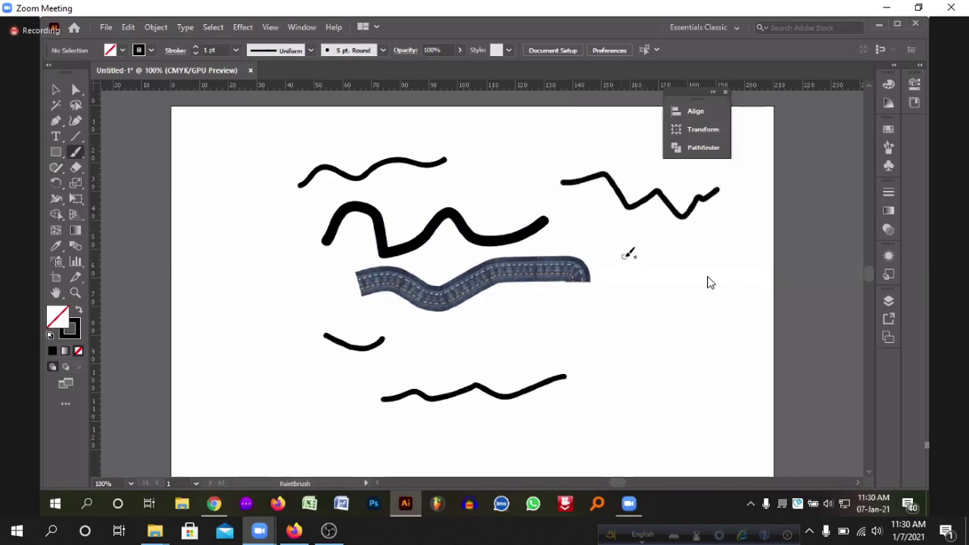
{"action": "left_click_drag", "start_coordinate": [625, 257], "coordinate": [709, 249]}
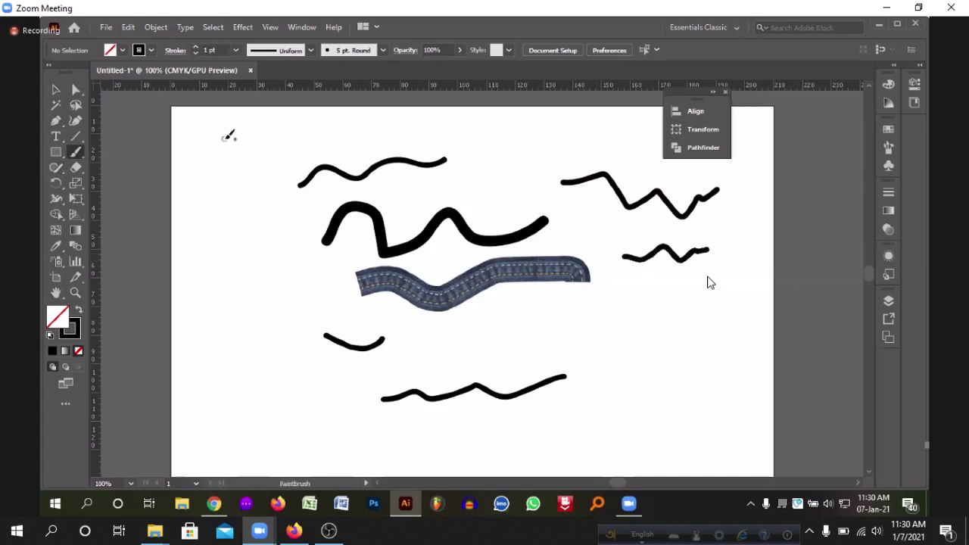
{"action": "left_click", "coordinate": [76, 152]}
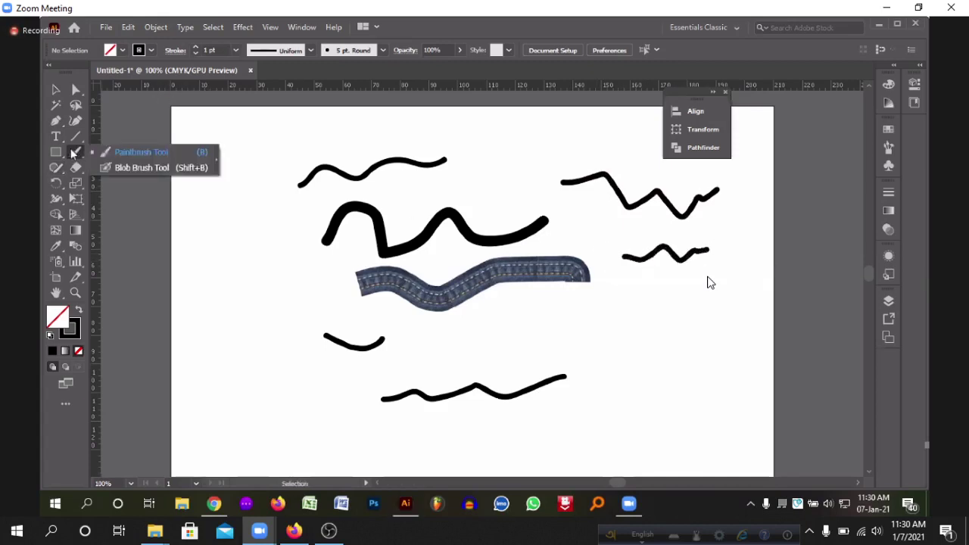
{"action": "left_click", "coordinate": [121, 168]}
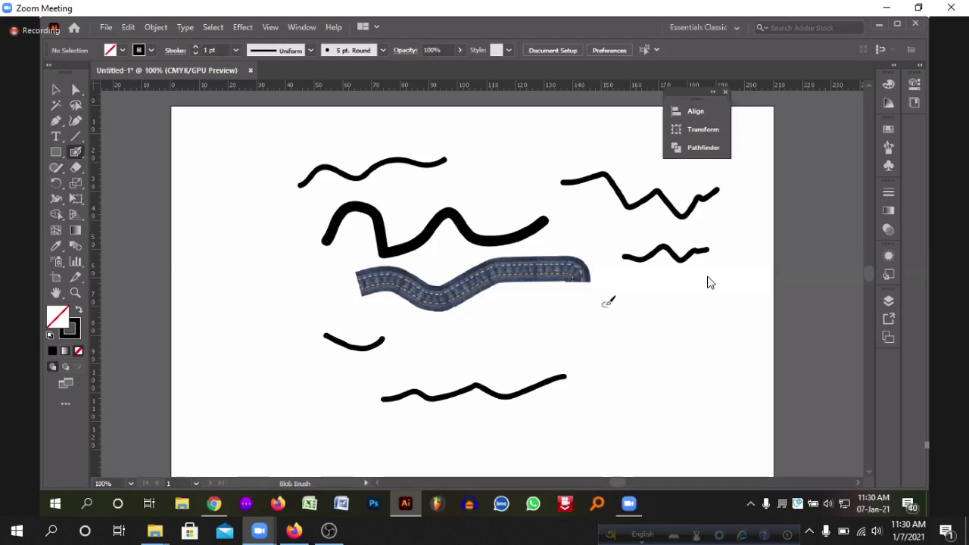
- Paint two wavy Blob Brush strokes on the right, then a paintbrush wave beneath them
{"action": "mouse_move", "coordinate": [605, 304]}
{"action": "left_mouse_down"}
{"action": "mouse_move", "coordinate": [639, 313]}
{"action": "mouse_move", "coordinate": [670, 292]}
{"action": "mouse_move", "coordinate": [730, 303]}
{"action": "left_mouse_up"}
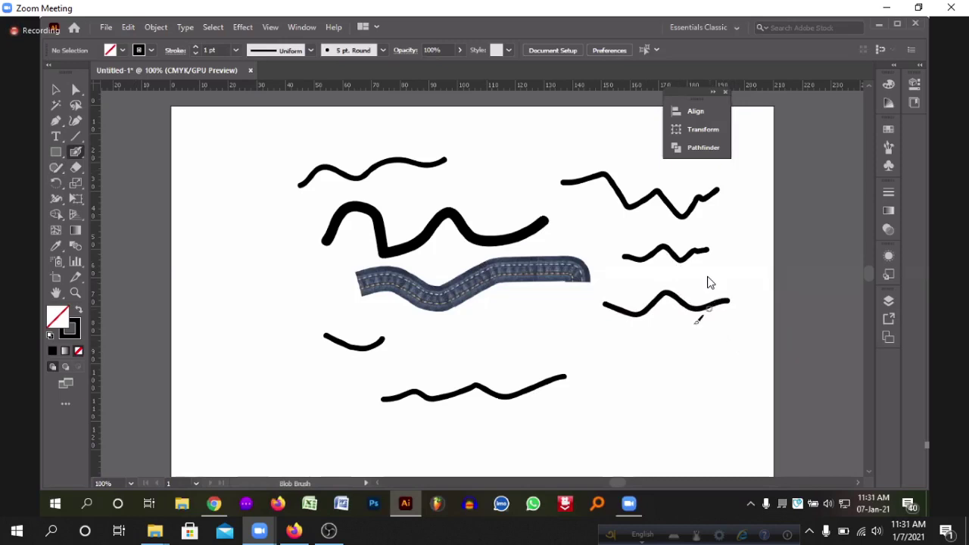
{"action": "mouse_move", "coordinate": [596, 328]}
{"action": "left_mouse_down"}
{"action": "mouse_move", "coordinate": [612, 343]}
{"action": "mouse_move", "coordinate": [736, 329]}
{"action": "left_mouse_up"}
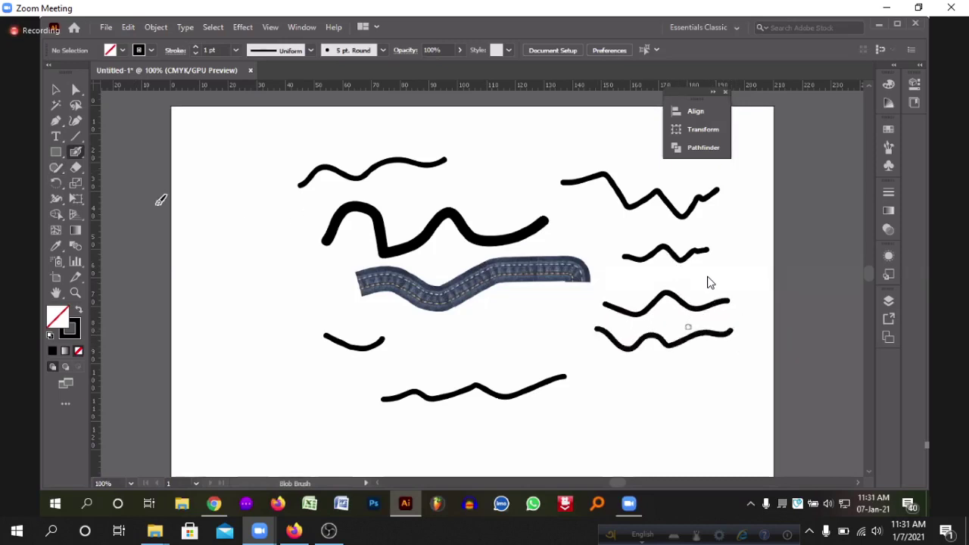
{"action": "left_click", "coordinate": [76, 151]}
{"action": "left_click", "coordinate": [122, 152]}
{"action": "mouse_move", "coordinate": [584, 343]}
{"action": "left_mouse_down"}
{"action": "mouse_move", "coordinate": [659, 360]}
{"action": "mouse_move", "coordinate": [728, 350]}
{"action": "mouse_move", "coordinate": [736, 357]}
{"action": "left_mouse_up"}
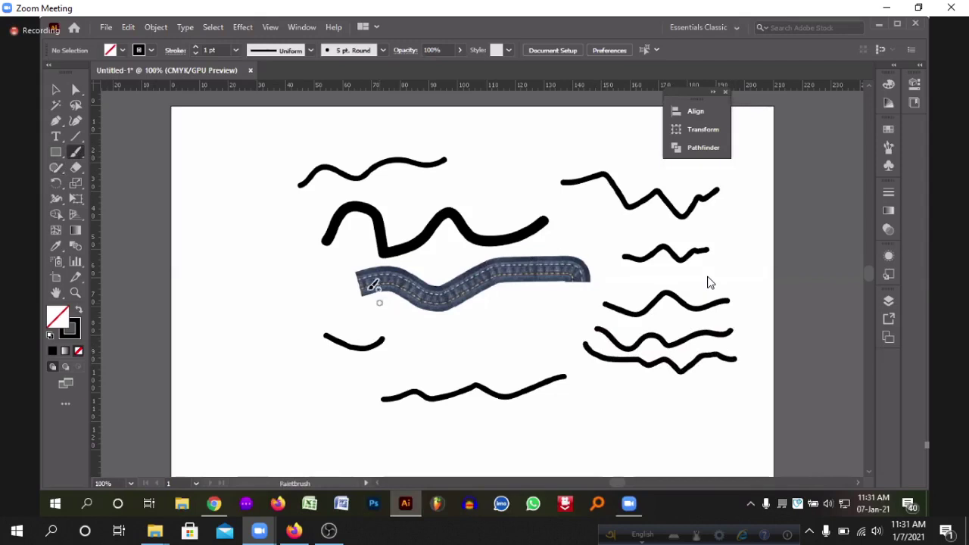
{"action": "left_click", "coordinate": [55, 91]}
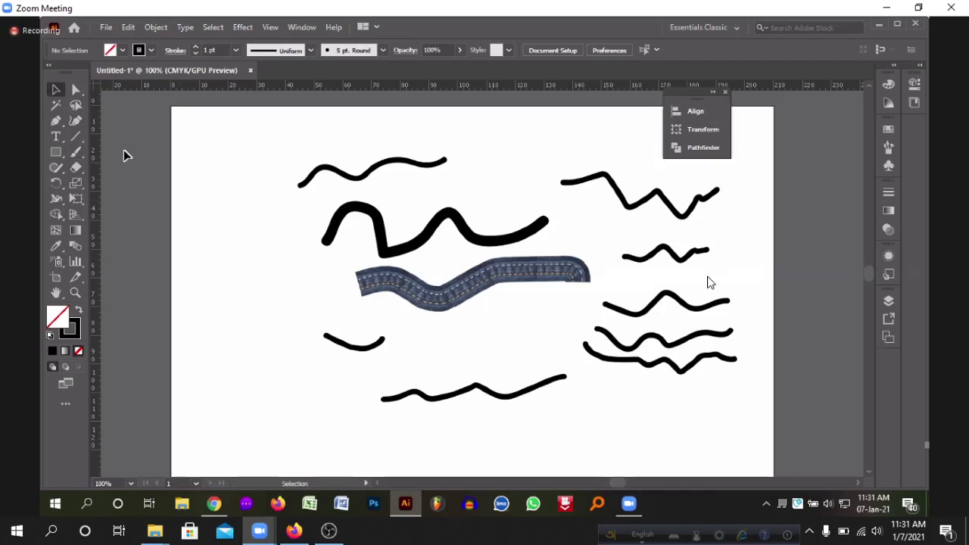
- Try Shaper Tool scribbles over the top wavy stroke, undoing the deletion
{"action": "left_click", "coordinate": [57, 171]}
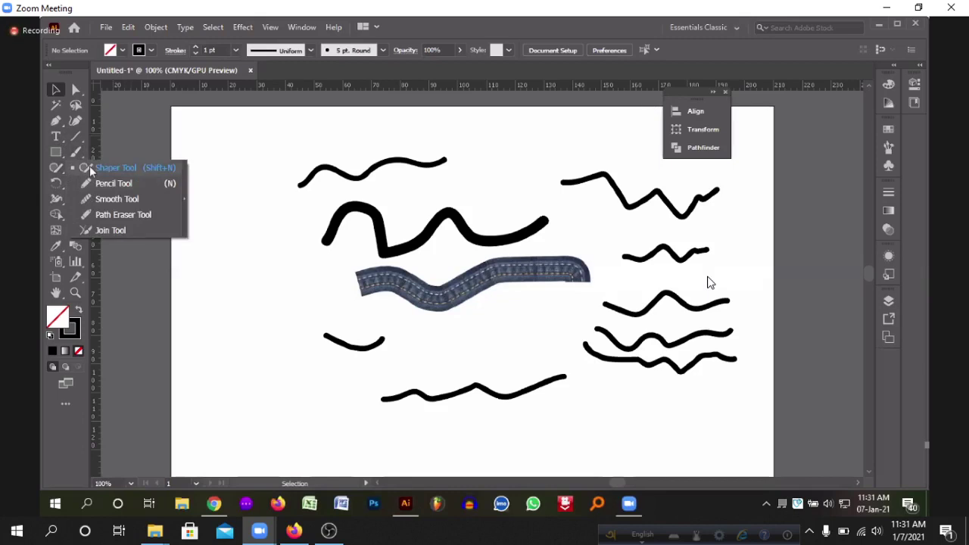
{"action": "left_click", "coordinate": [89, 167]}
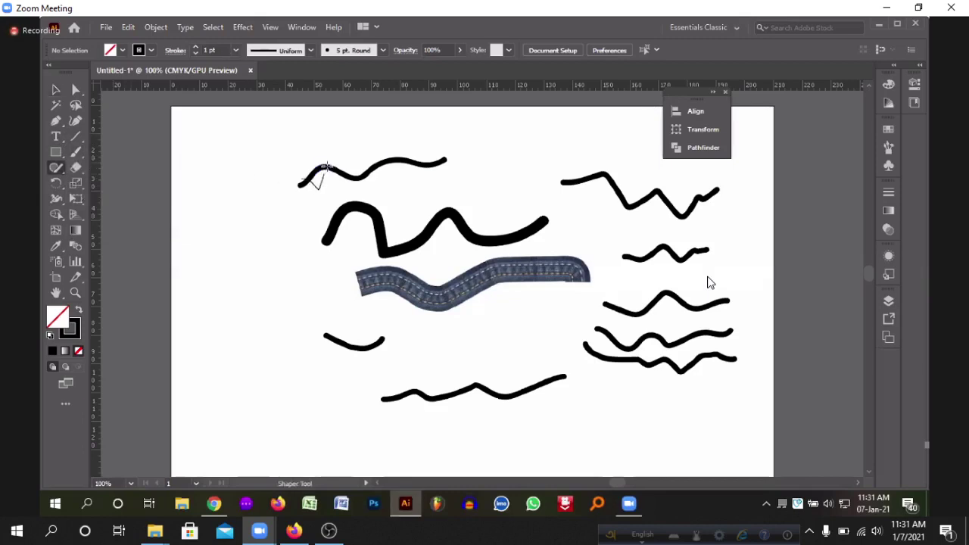
{"action": "mouse_move", "coordinate": [323, 166]}
{"action": "left_mouse_down"}
{"action": "mouse_move", "coordinate": [362, 171]}
{"action": "mouse_move", "coordinate": [405, 133]}
{"action": "left_mouse_up"}
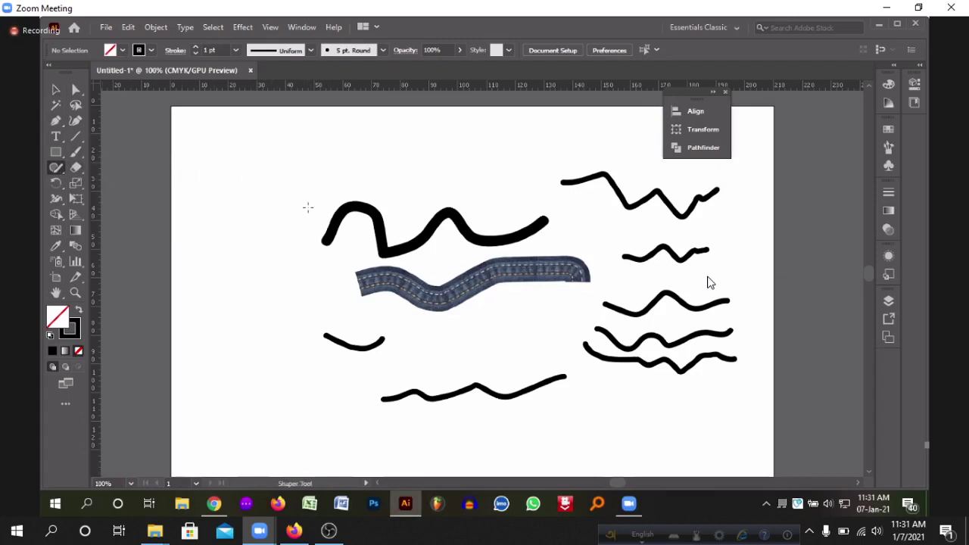
{"action": "mouse_move", "coordinate": [324, 208]}
{"action": "left_mouse_down"}
{"action": "mouse_move", "coordinate": [364, 229]}
{"action": "mouse_move", "coordinate": [311, 209]}
{"action": "mouse_move", "coordinate": [333, 227]}
{"action": "mouse_move", "coordinate": [451, 229]}
{"action": "mouse_move", "coordinate": [441, 198]}
{"action": "left_mouse_up"}
{"action": "key", "text": "ctrl+z"}
{"action": "key", "text": "ctrl+z"}
{"action": "mouse_move", "coordinate": [270, 152]}
{"action": "left_mouse_down"}
{"action": "mouse_move", "coordinate": [403, 169]}
{"action": "mouse_move", "coordinate": [438, 146]}
{"action": "left_mouse_up"}
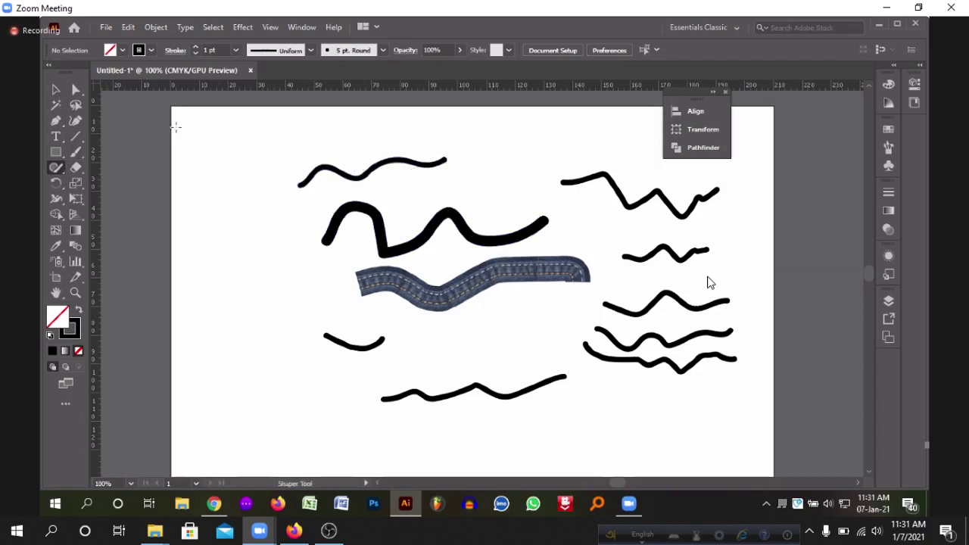
- Select the top wavy stroke, scribble it away with the Shaper Tool, then restore it
{"action": "left_click", "coordinate": [55, 89]}
{"action": "left_click", "coordinate": [322, 174]}
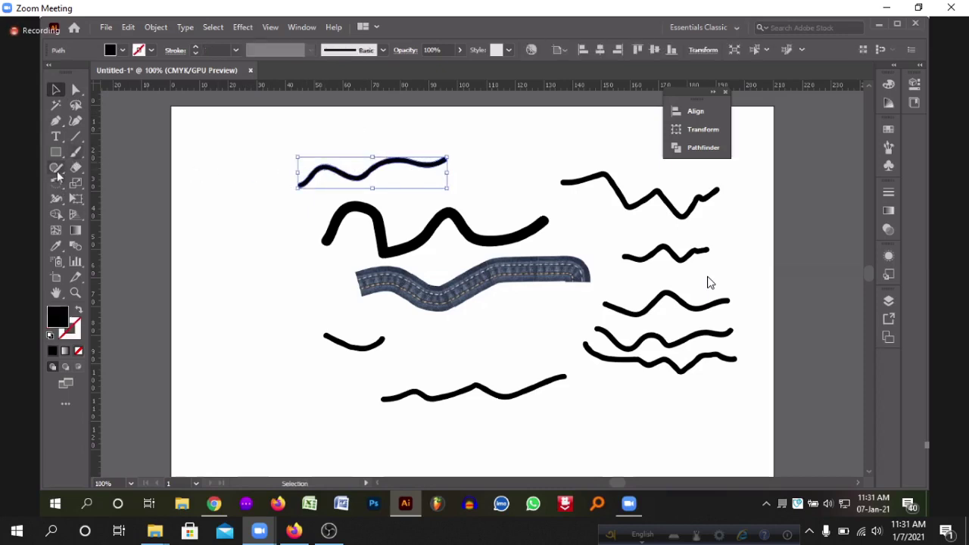
{"action": "left_click", "coordinate": [57, 170]}
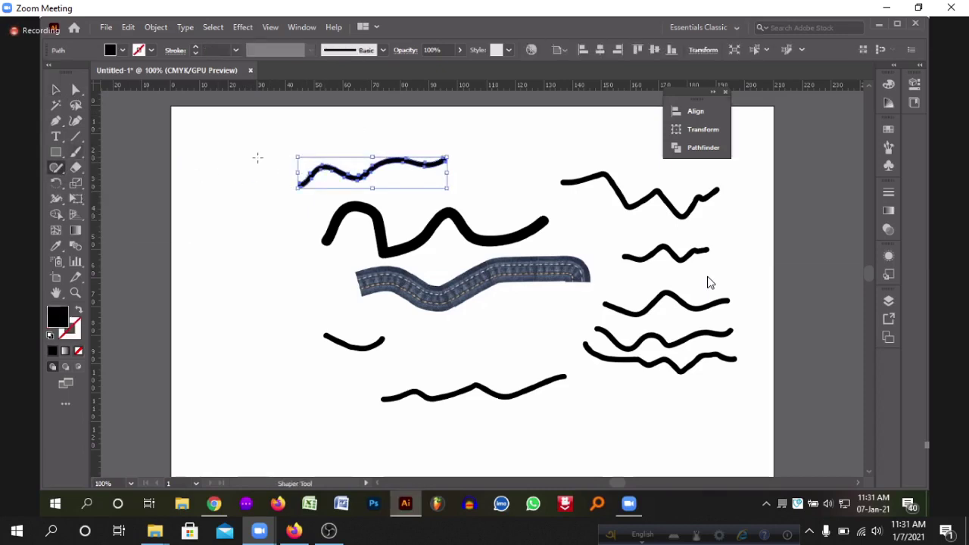
{"action": "mouse_move", "coordinate": [258, 157]}
{"action": "left_mouse_down"}
{"action": "mouse_move", "coordinate": [303, 169]}
{"action": "mouse_move", "coordinate": [369, 160]}
{"action": "mouse_move", "coordinate": [363, 166]}
{"action": "left_mouse_up"}
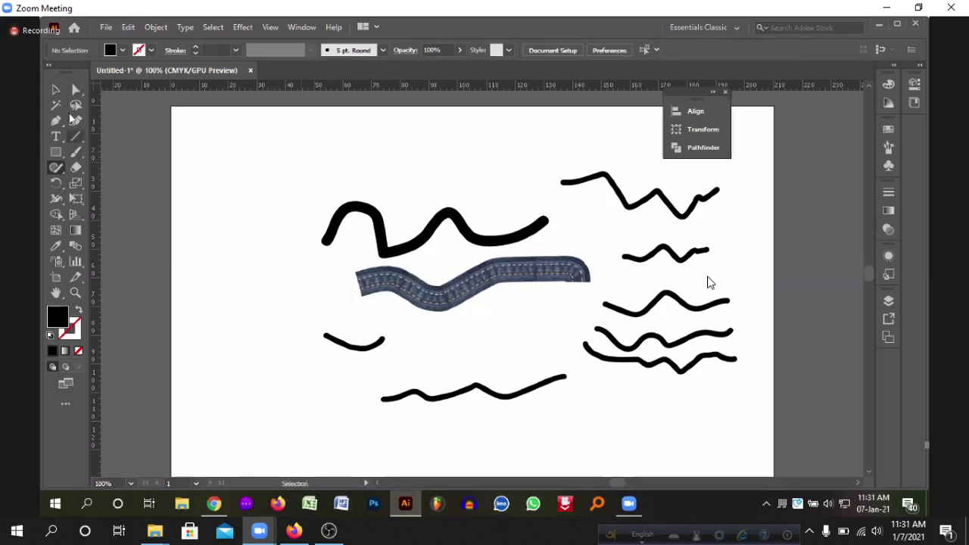
{"action": "key", "text": "ctrl+z"}
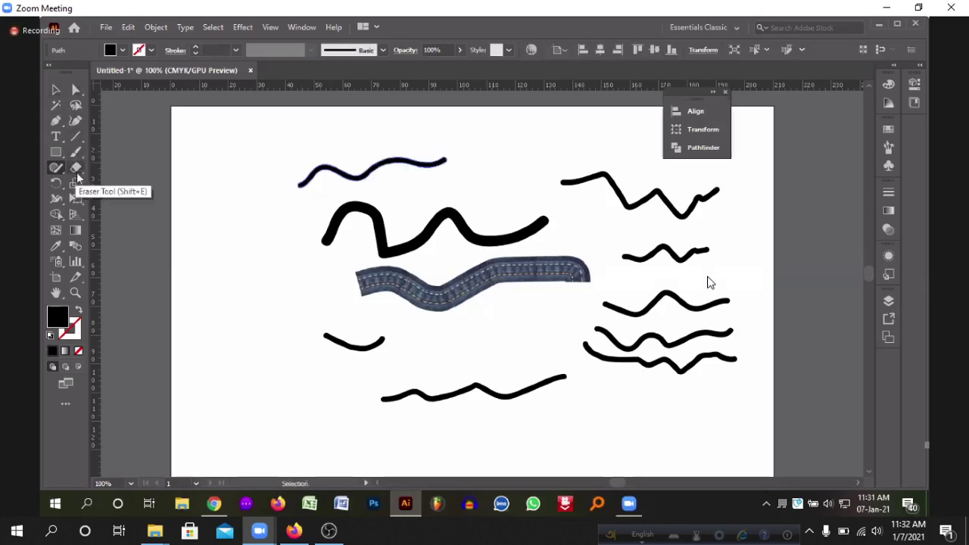
- Cycle through the Blob Brush and Eraser tools before returning to the Shaper Tool
{"action": "left_click", "coordinate": [75, 151]}
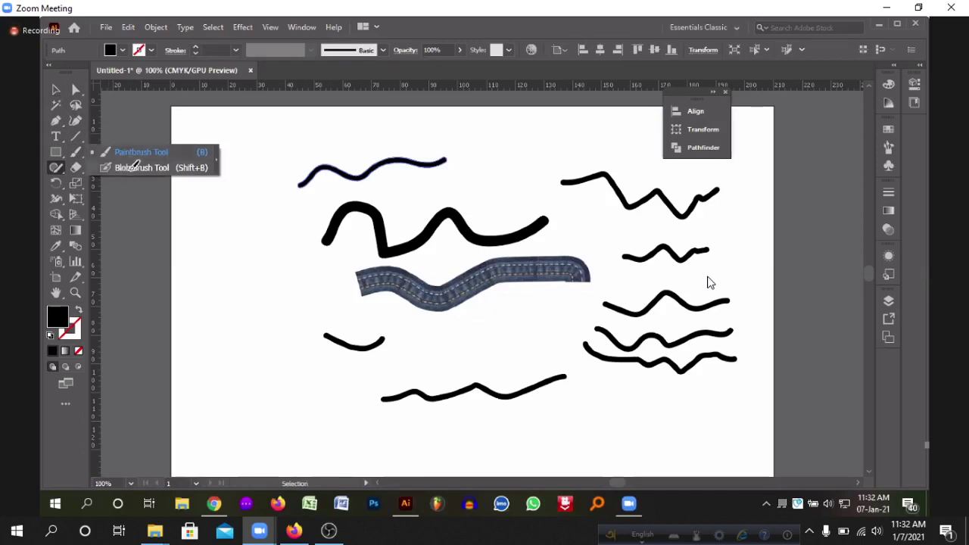
{"action": "left_click", "coordinate": [123, 168]}
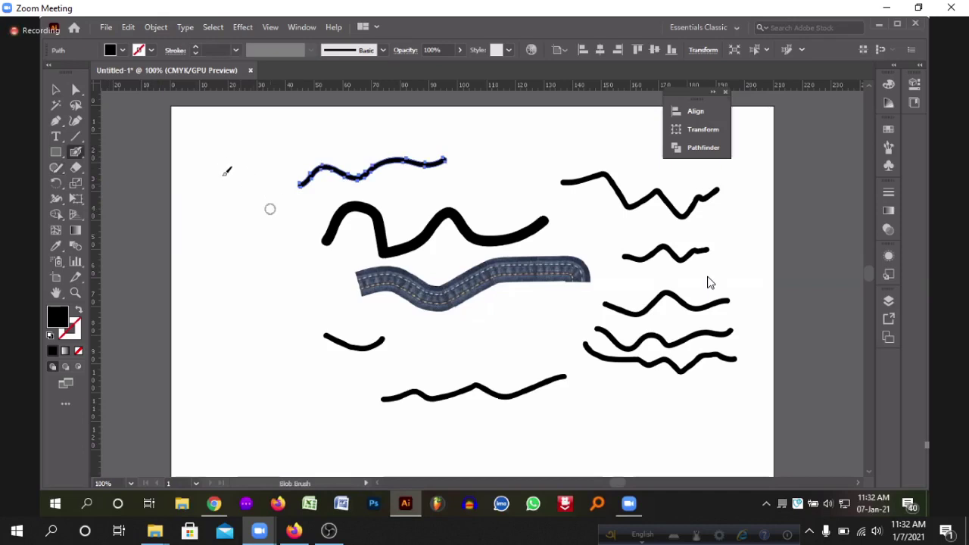
{"action": "left_click", "coordinate": [81, 172]}
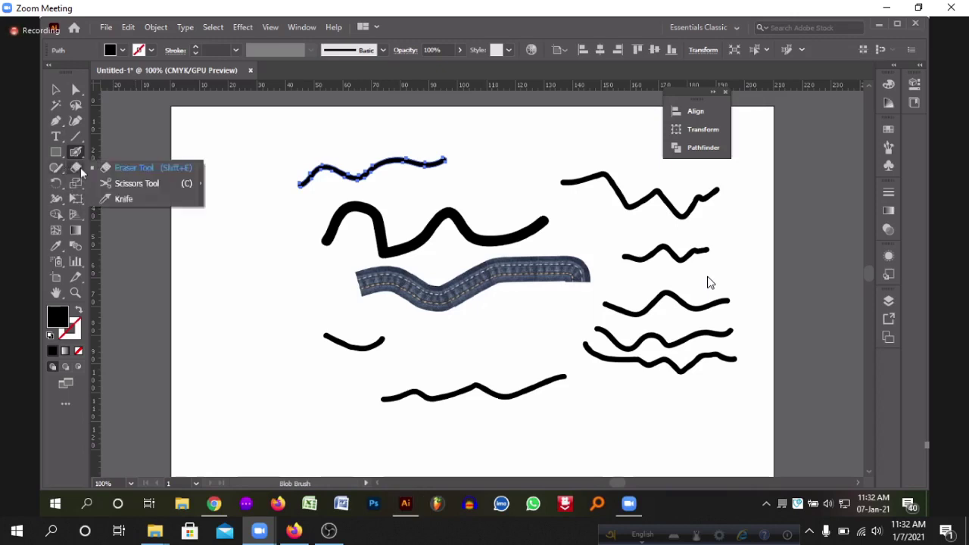
{"action": "left_click", "coordinate": [81, 173]}
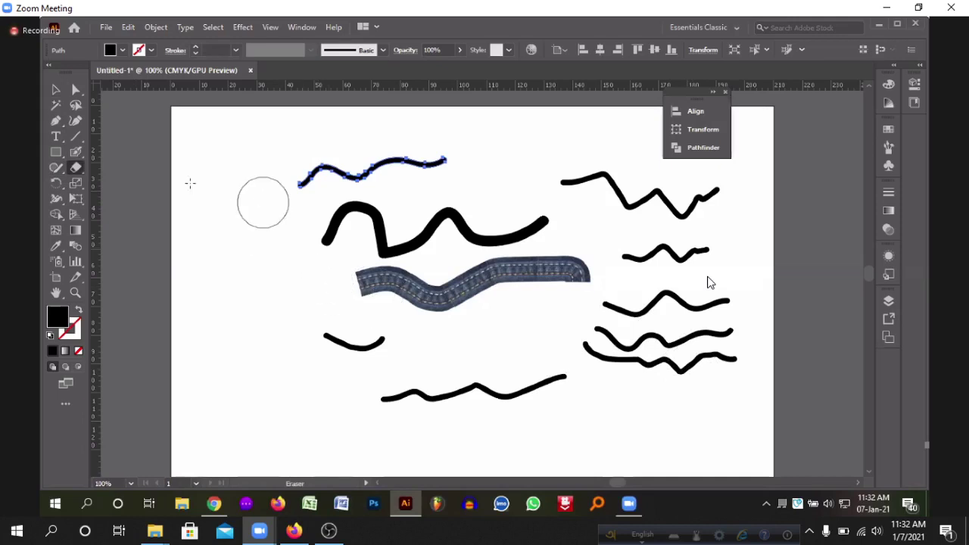
{"action": "left_click", "coordinate": [60, 168]}
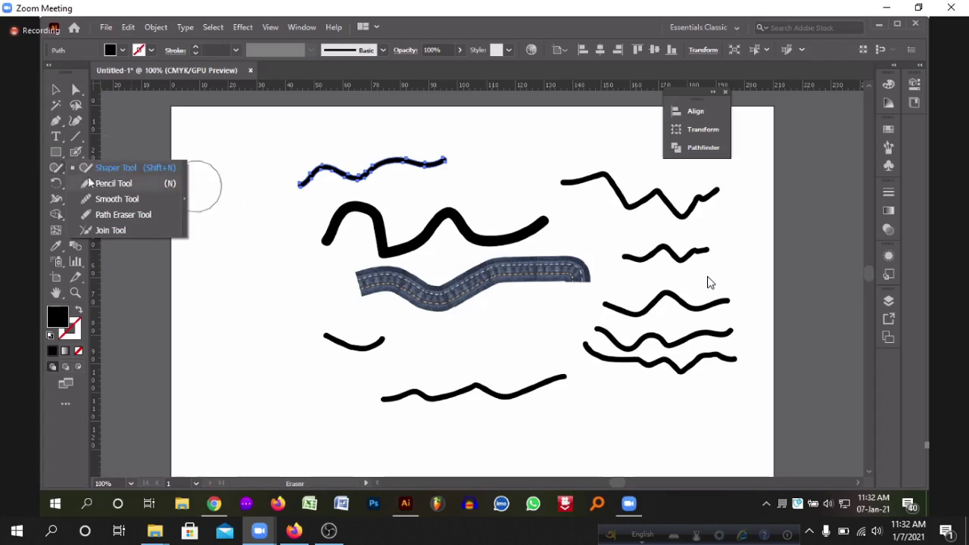
{"action": "left_click", "coordinate": [87, 171]}
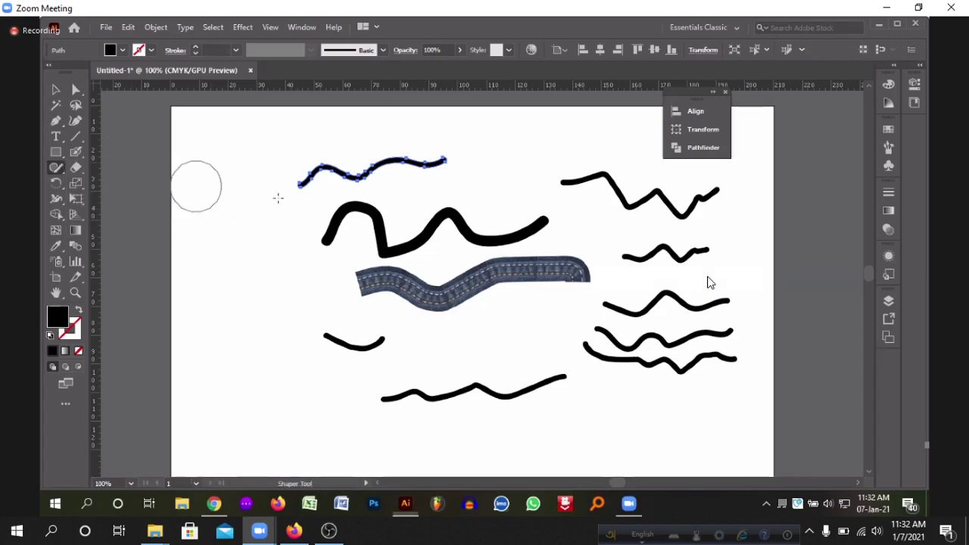
- Scribble away the thin top wave and the thick black wave with the Shaper Tool
{"action": "left_click", "coordinate": [313, 179]}
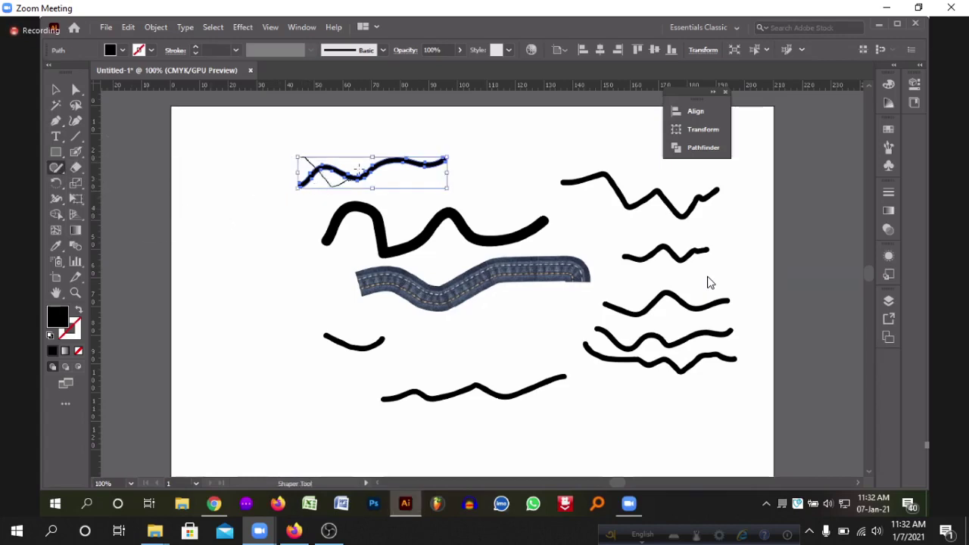
{"action": "left_click_drag", "start_coordinate": [422, 165], "coordinate": [434, 147]}
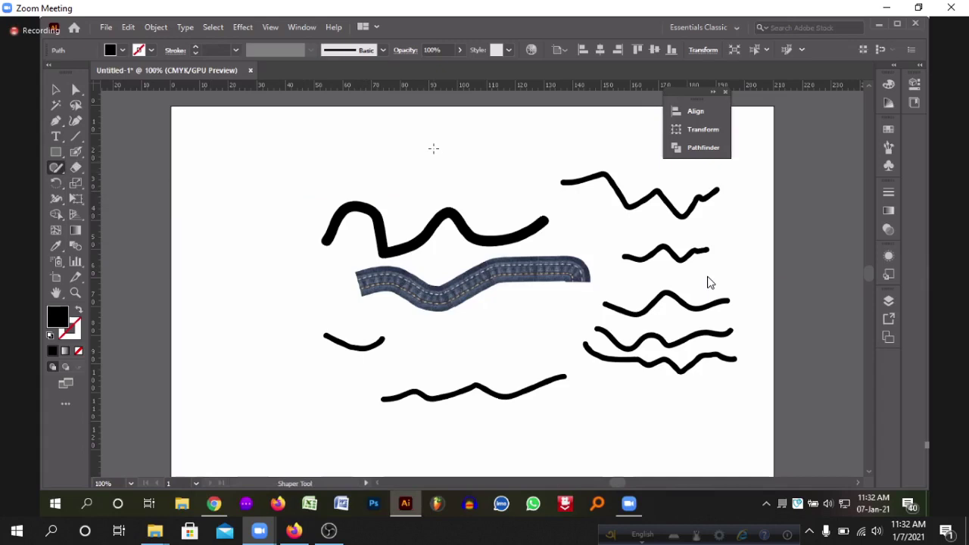
{"action": "left_click", "coordinate": [54, 86]}
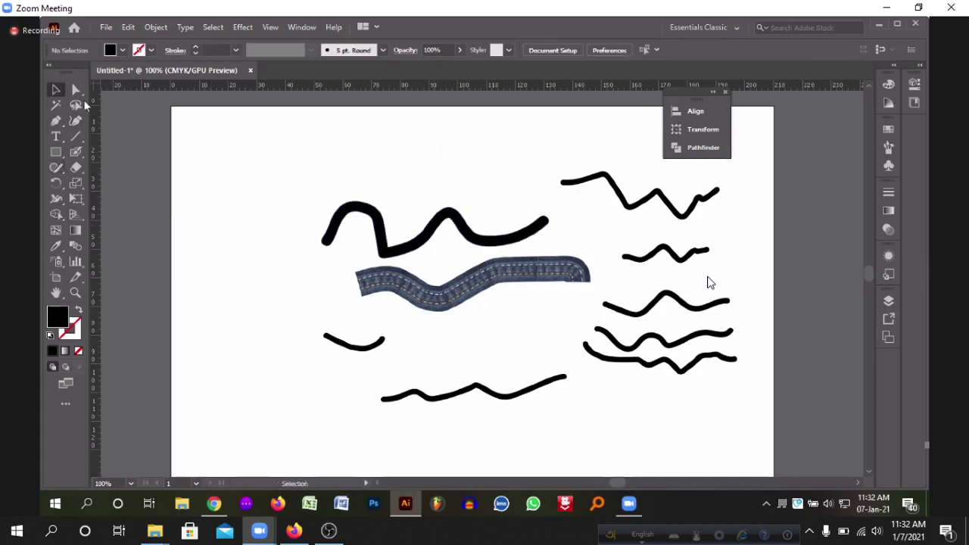
{"action": "left_click_drag", "start_coordinate": [383, 216], "coordinate": [269, 199]}
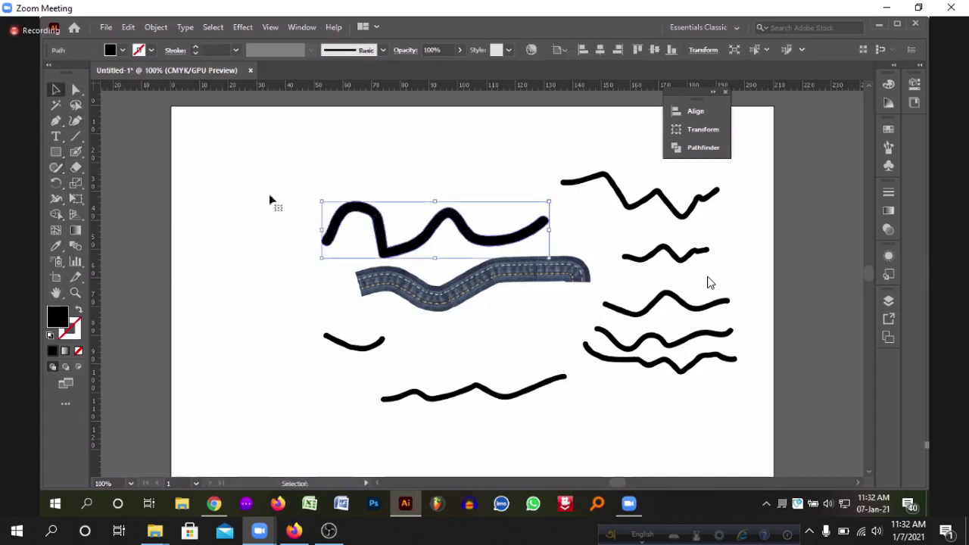
{"action": "left_click", "coordinate": [55, 168]}
{"action": "mouse_move", "coordinate": [305, 195]}
{"action": "left_mouse_down"}
{"action": "mouse_move", "coordinate": [369, 239]}
{"action": "mouse_move", "coordinate": [413, 205]}
{"action": "mouse_move", "coordinate": [447, 235]}
{"action": "mouse_move", "coordinate": [485, 235]}
{"action": "mouse_move", "coordinate": [525, 200]}
{"action": "left_mouse_up"}
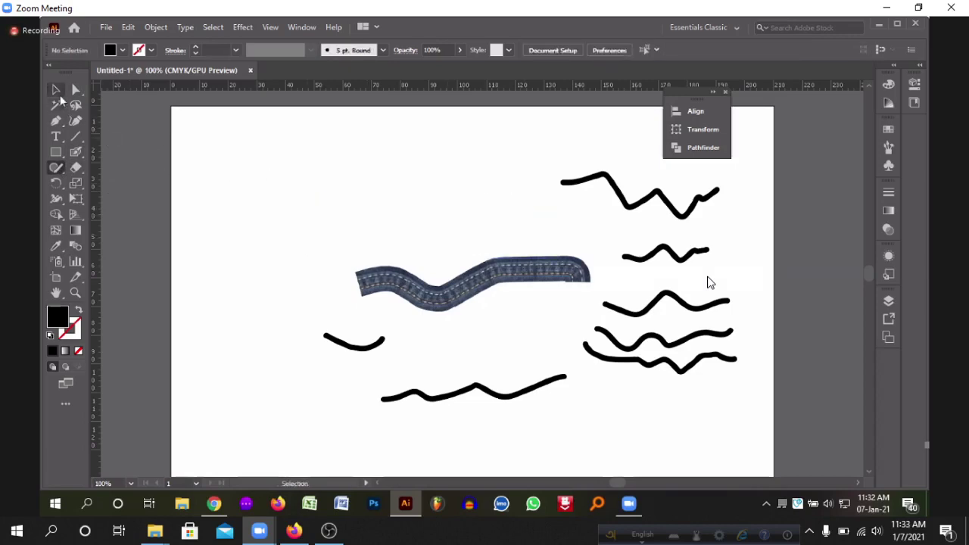
- Select the textured brush stroke, then clear the selection and return to the Shaper Tool
{"action": "left_click", "coordinate": [56, 89]}
{"action": "left_click", "coordinate": [418, 302]}
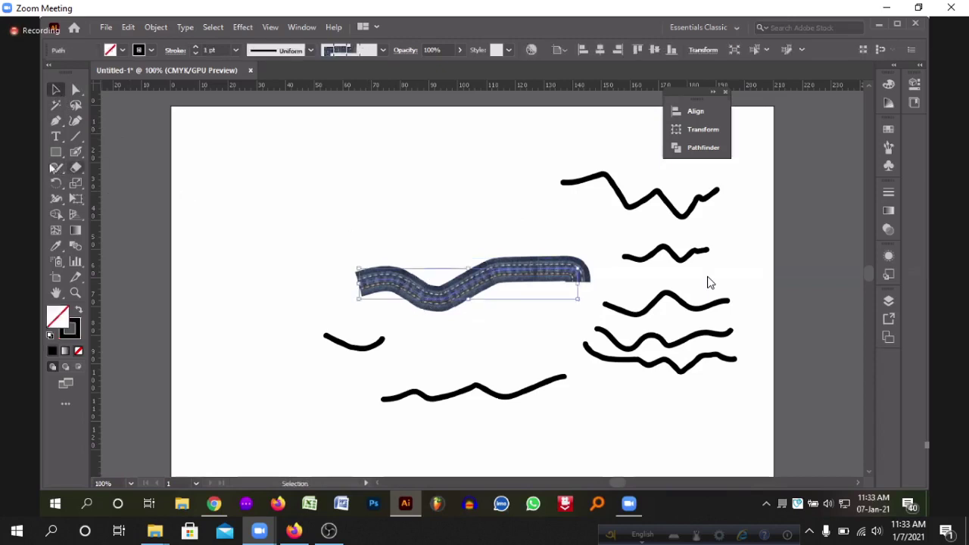
{"action": "left_click", "coordinate": [56, 167]}
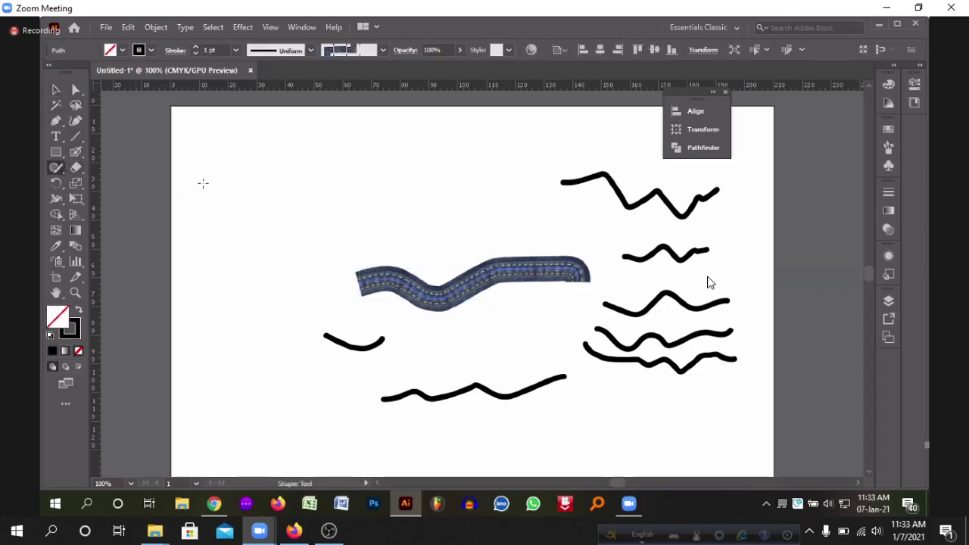
{"action": "left_click", "coordinate": [61, 97]}
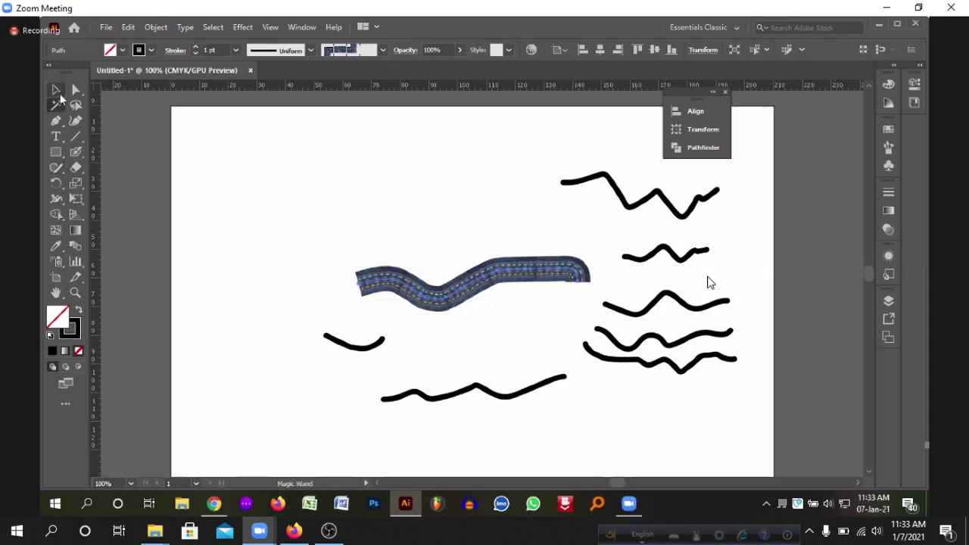
{"action": "left_click", "coordinate": [219, 155]}
{"action": "left_click", "coordinate": [56, 167]}
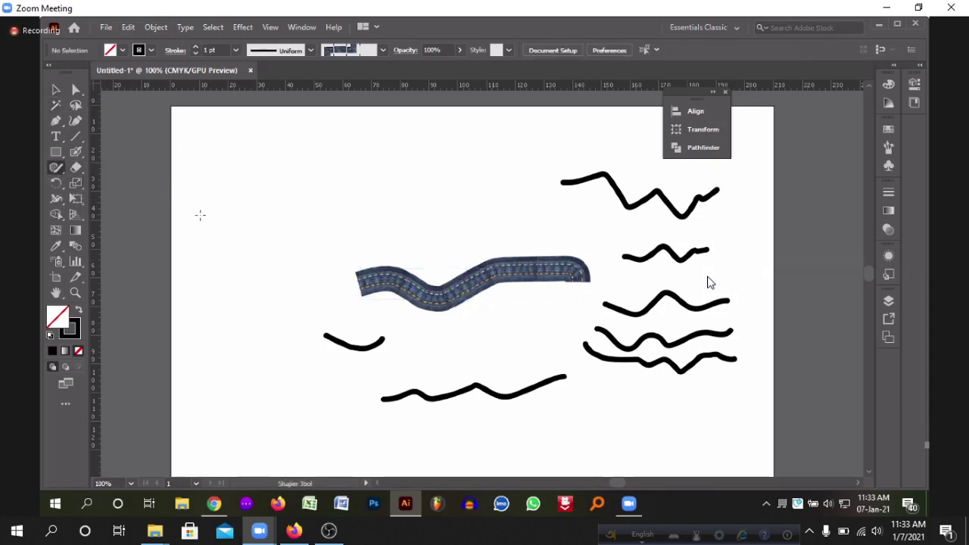
- Sketch rough lines that the Shaper Tool snaps into clean straight lines and a grey-filled rectangle
{"action": "left_click_drag", "start_coordinate": [224, 217], "coordinate": [270, 188]}
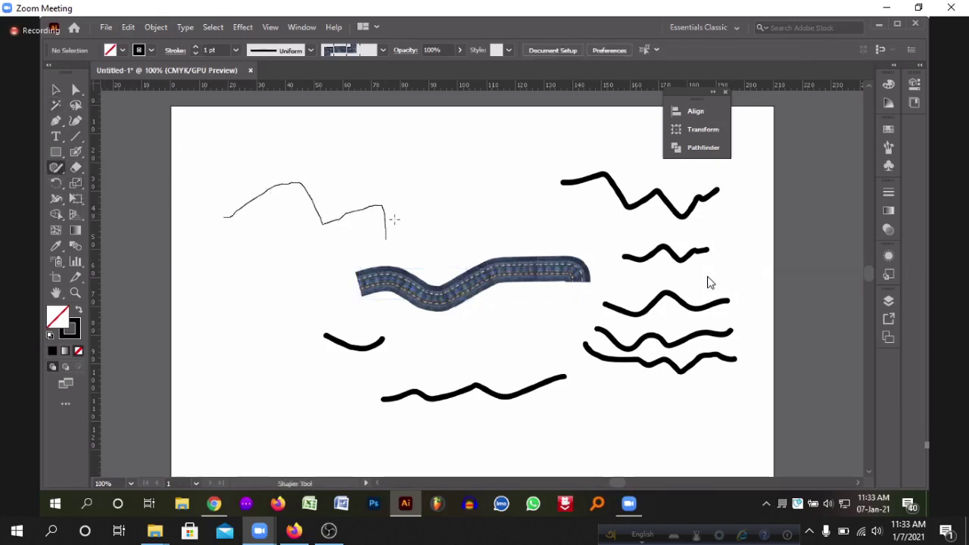
{"action": "left_click_drag", "start_coordinate": [399, 210], "coordinate": [491, 172]}
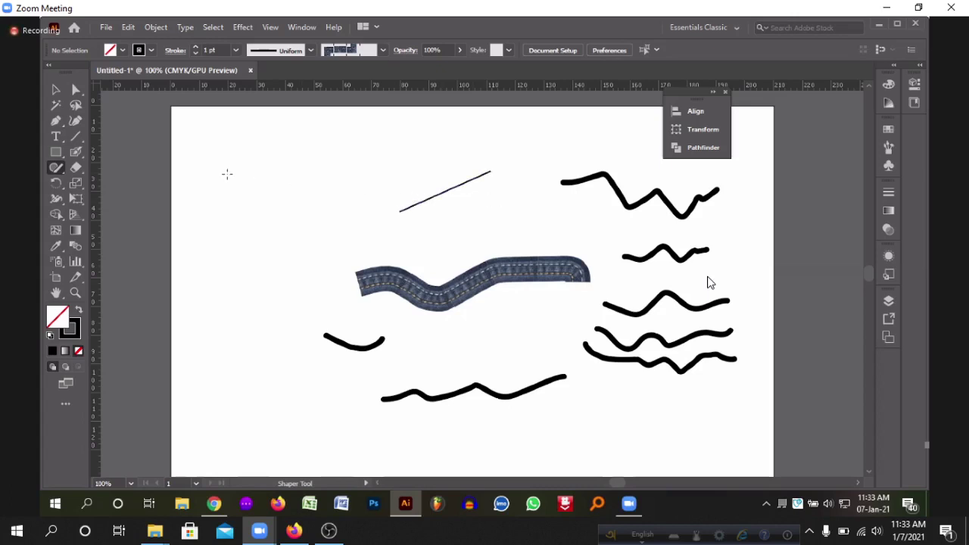
{"action": "left_click_drag", "start_coordinate": [225, 166], "coordinate": [455, 158]}
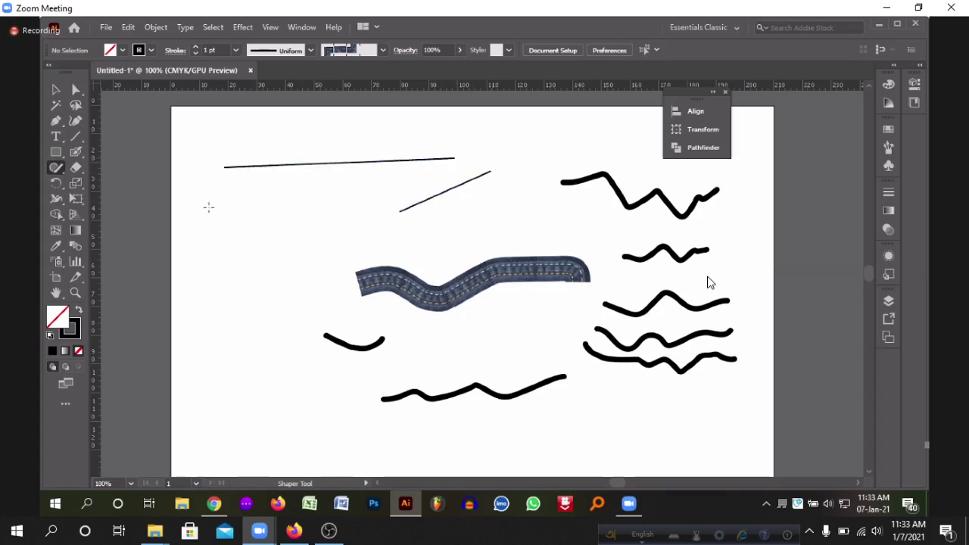
{"action": "left_click_drag", "start_coordinate": [195, 211], "coordinate": [447, 211]}
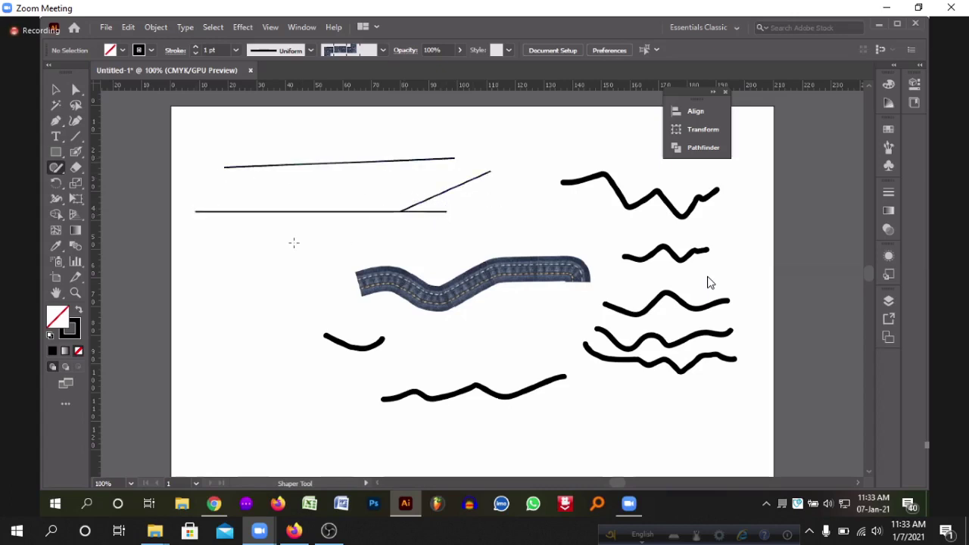
{"action": "left_click_drag", "start_coordinate": [215, 253], "coordinate": [403, 253]}
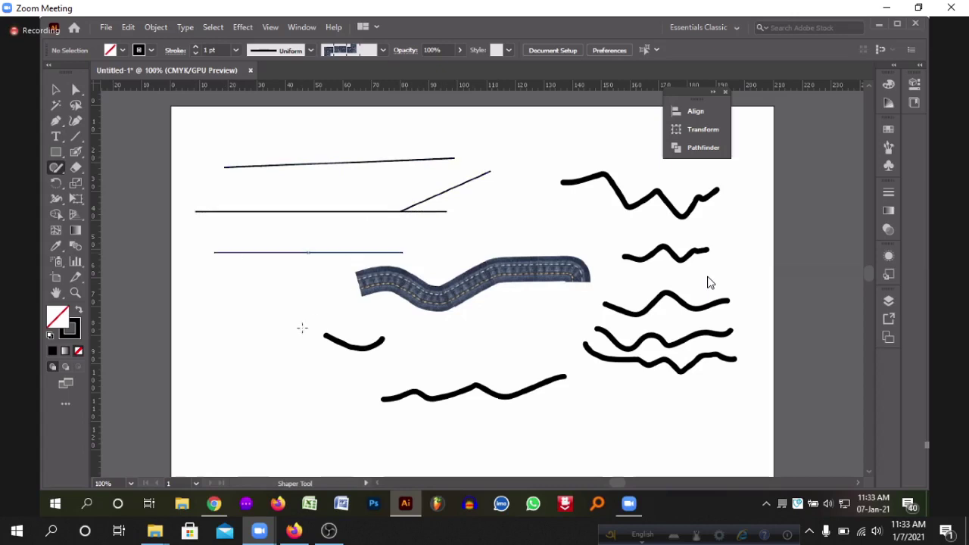
{"action": "left_click_drag", "start_coordinate": [339, 178], "coordinate": [286, 338]}
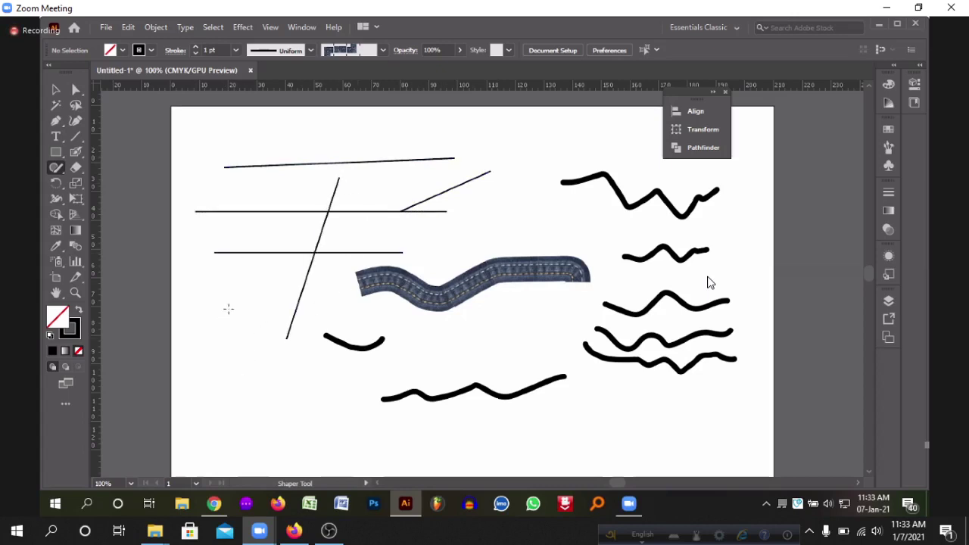
{"action": "scroll", "coordinate": [229, 308], "scroll_direction": "down", "scroll_amount": 3}
{"action": "mouse_move", "coordinate": [231, 355]}
{"action": "left_mouse_down"}
{"action": "mouse_move", "coordinate": [247, 302]}
{"action": "mouse_move", "coordinate": [227, 303]}
{"action": "mouse_move", "coordinate": [228, 313]}
{"action": "left_mouse_up"}
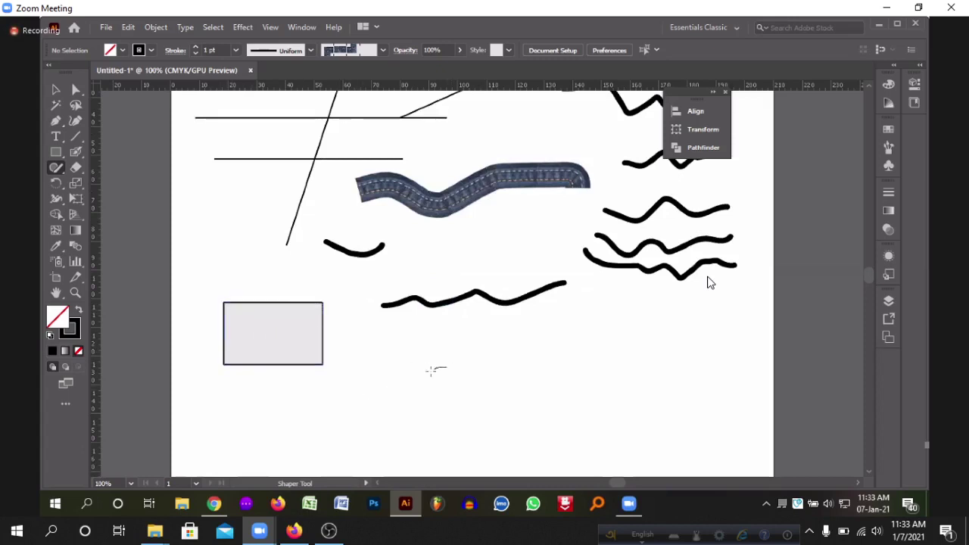
- Sketch an oval that becomes a small ellipse and a circle to its right
{"action": "left_click_drag", "start_coordinate": [443, 366], "coordinate": [445, 363]}
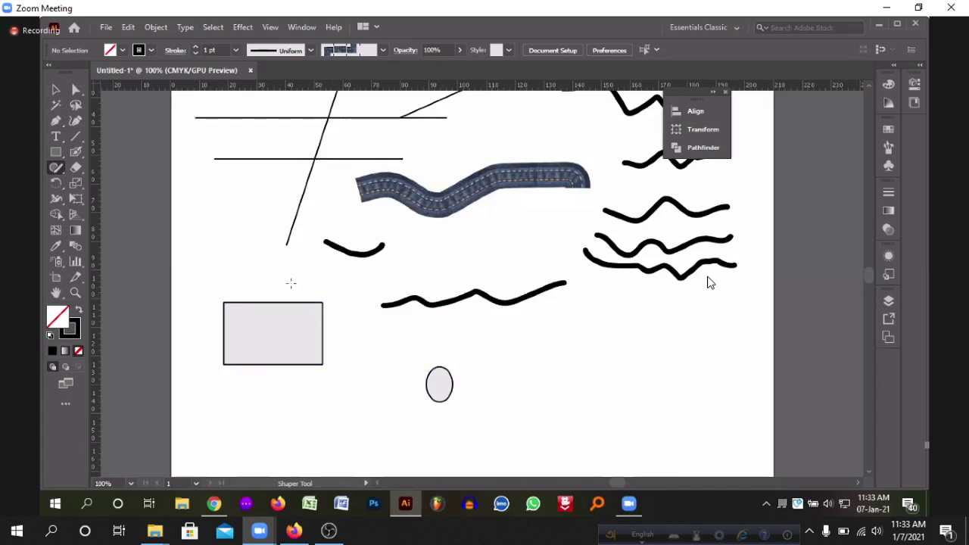
{"action": "mouse_move", "coordinate": [590, 343]}
{"action": "left_mouse_down"}
{"action": "mouse_move", "coordinate": [550, 376]}
{"action": "mouse_move", "coordinate": [577, 396]}
{"action": "mouse_move", "coordinate": [611, 374]}
{"action": "mouse_move", "coordinate": [605, 341]}
{"action": "left_mouse_up"}
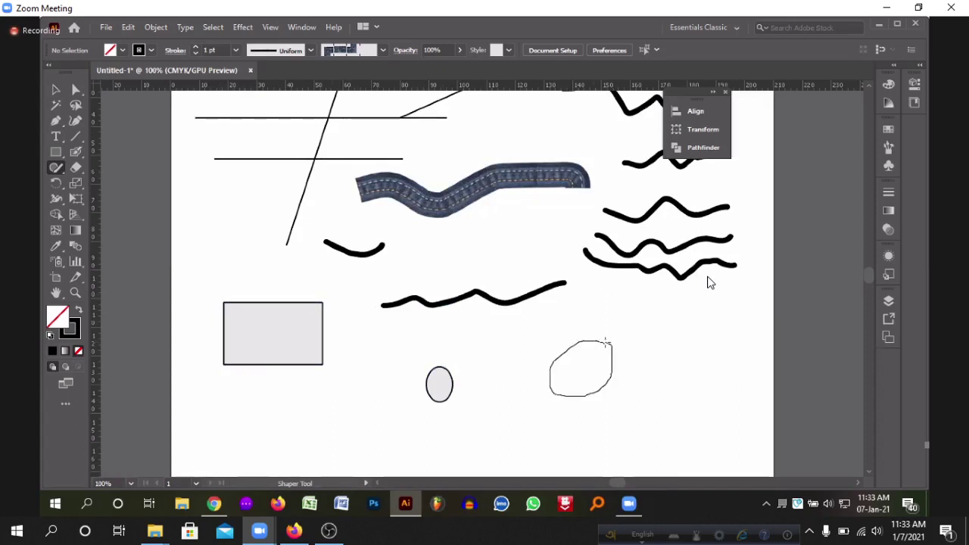
{"action": "left_click", "coordinate": [58, 173]}
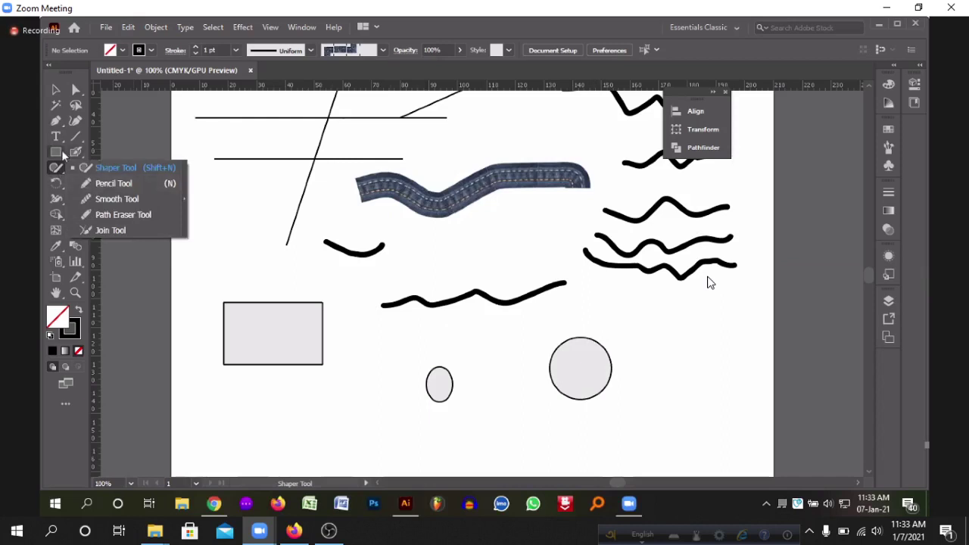
{"action": "left_click", "coordinate": [58, 152]}
{"action": "scroll", "coordinate": [324, 296], "scroll_direction": "down", "scroll_amount": 3}
- Draw a rectangle below the shapes and swap fill and stroke to make it solid black
{"action": "left_click_drag", "start_coordinate": [268, 333], "coordinate": [360, 396]}
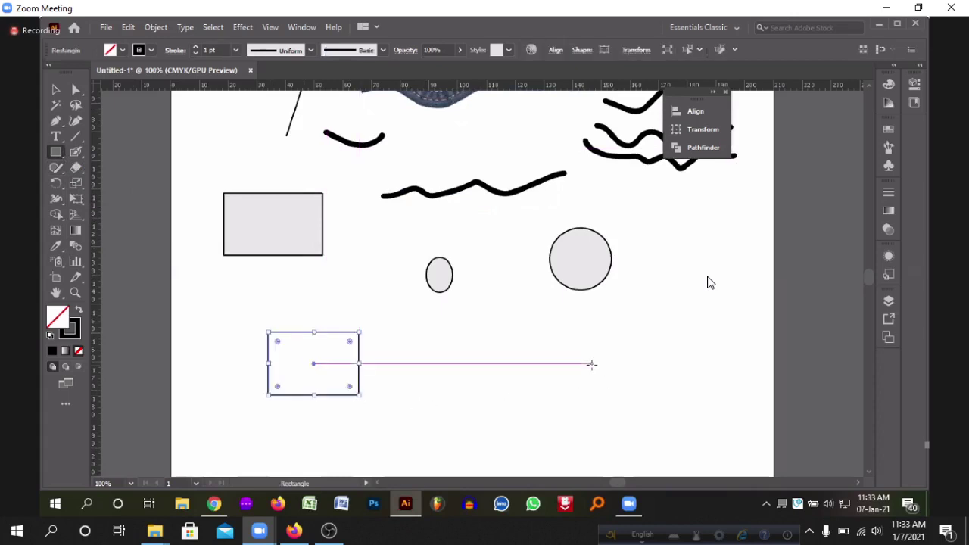
{"action": "left_click", "coordinate": [55, 90]}
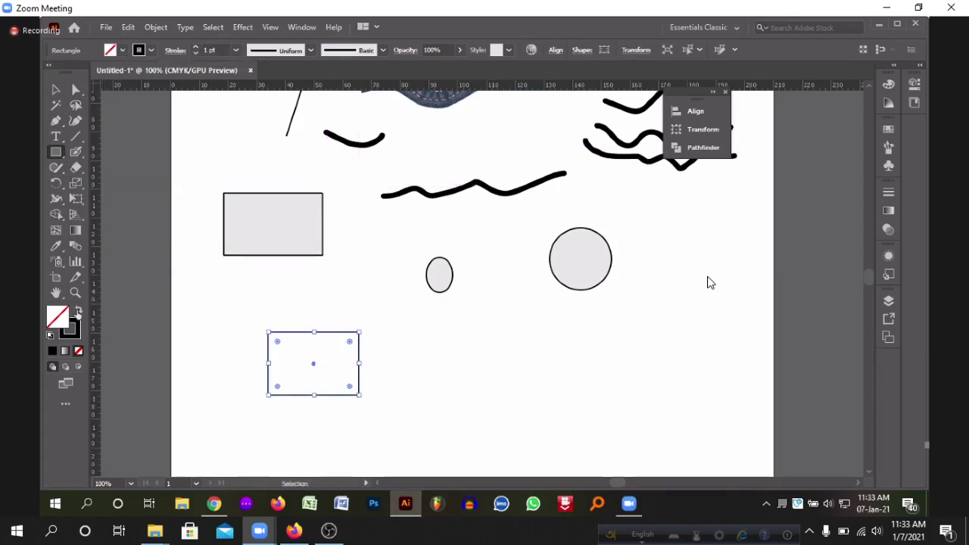
{"action": "left_click", "coordinate": [79, 311]}
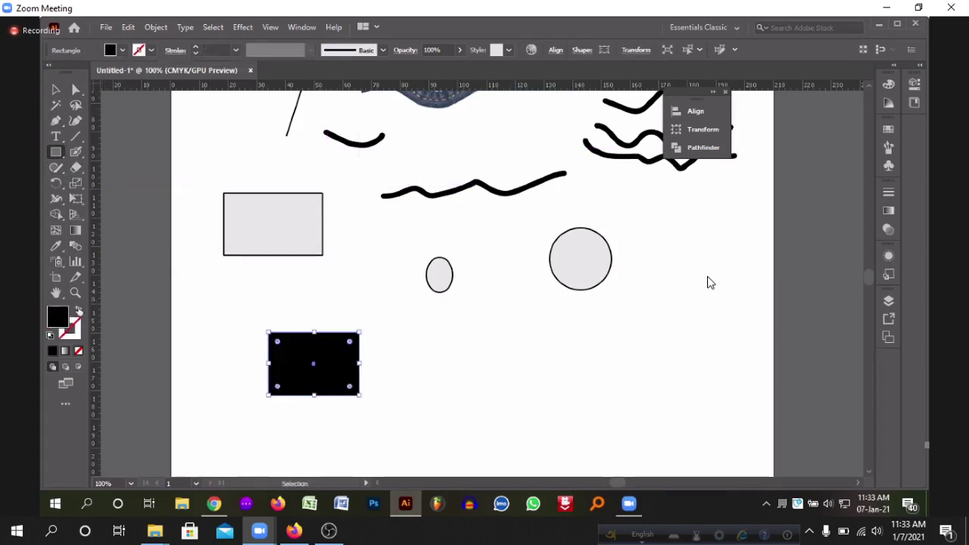
{"action": "left_click", "coordinate": [156, 27]}
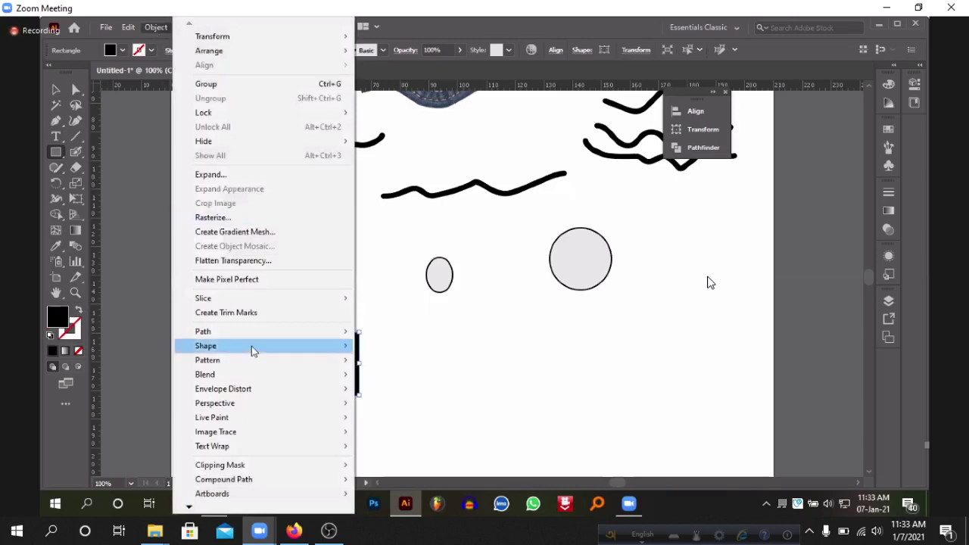
- Split the green rectangle into 5 rows by 5 columns, nudging the row gutter to 2 mm
{"action": "mouse_move", "coordinate": [253, 338]}
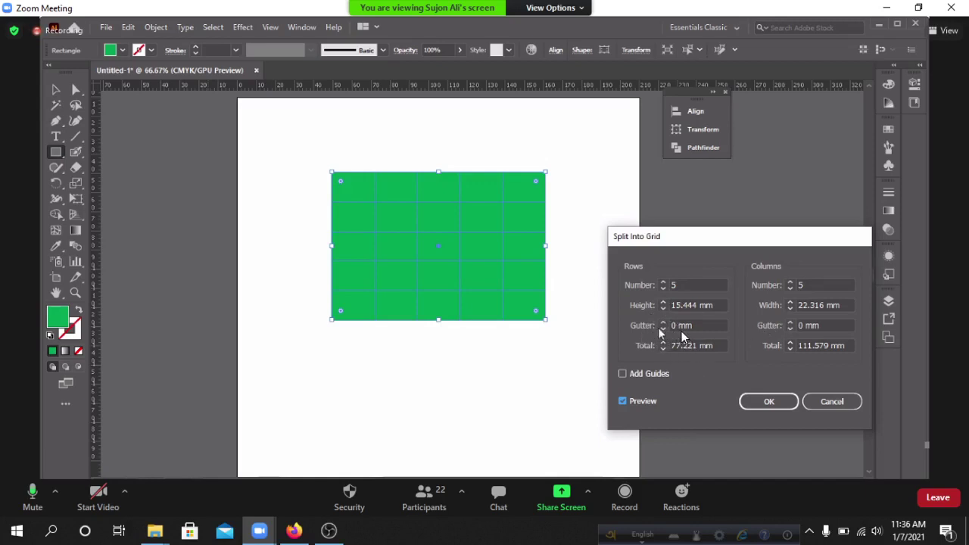
{"action": "left_click", "coordinate": [664, 322]}
{"action": "left_click", "coordinate": [664, 322]}
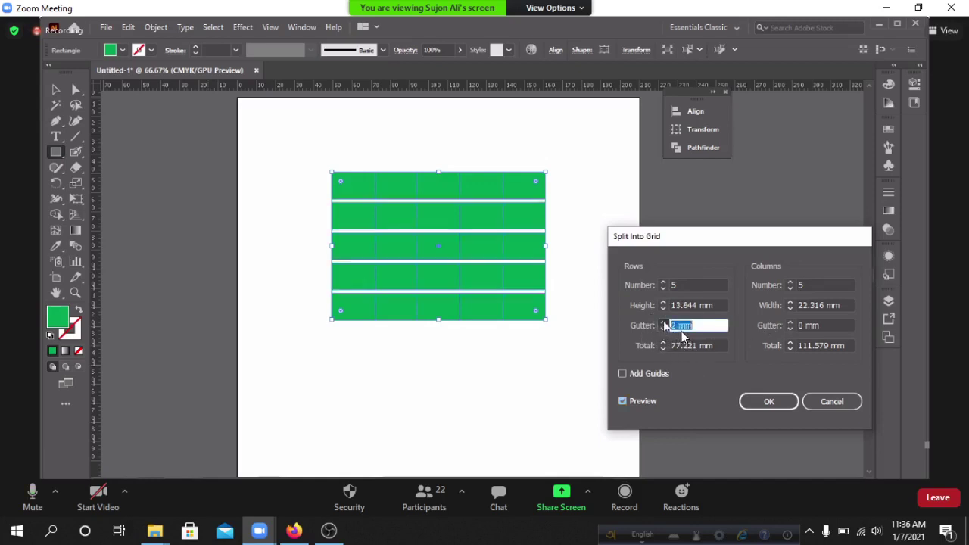
{"action": "left_click", "coordinate": [664, 322]}
{"action": "left_click", "coordinate": [663, 328]}
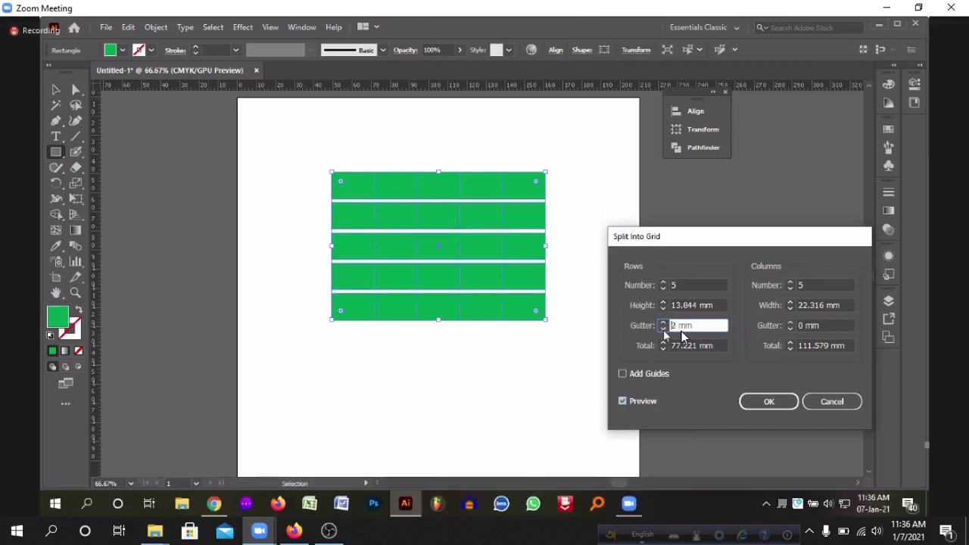
{"action": "left_click", "coordinate": [664, 328]}
- Remove the row gutter and delete the top two rows of grid cells
{"action": "left_click", "coordinate": [664, 329]}
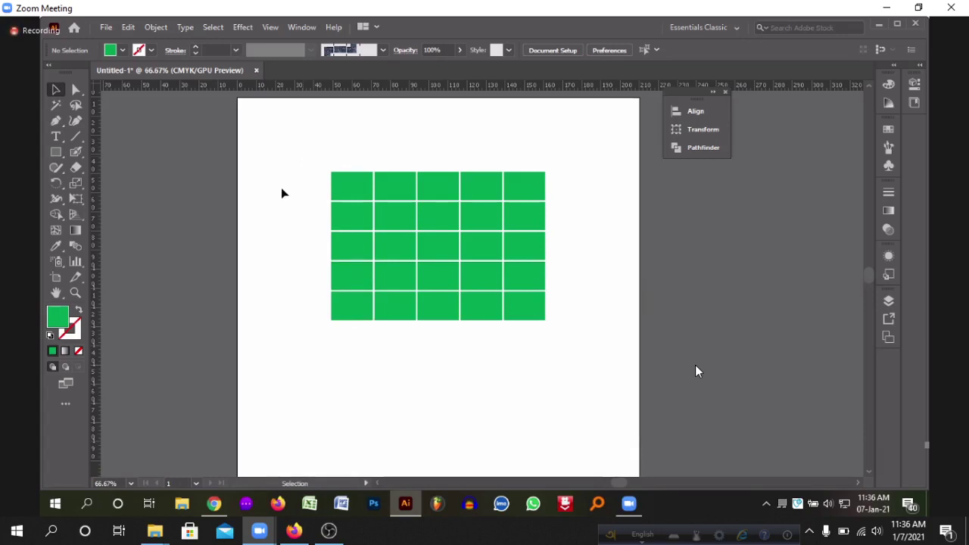
{"action": "left_click_drag", "start_coordinate": [294, 156], "coordinate": [594, 224]}
{"action": "key", "text": "Delete"}
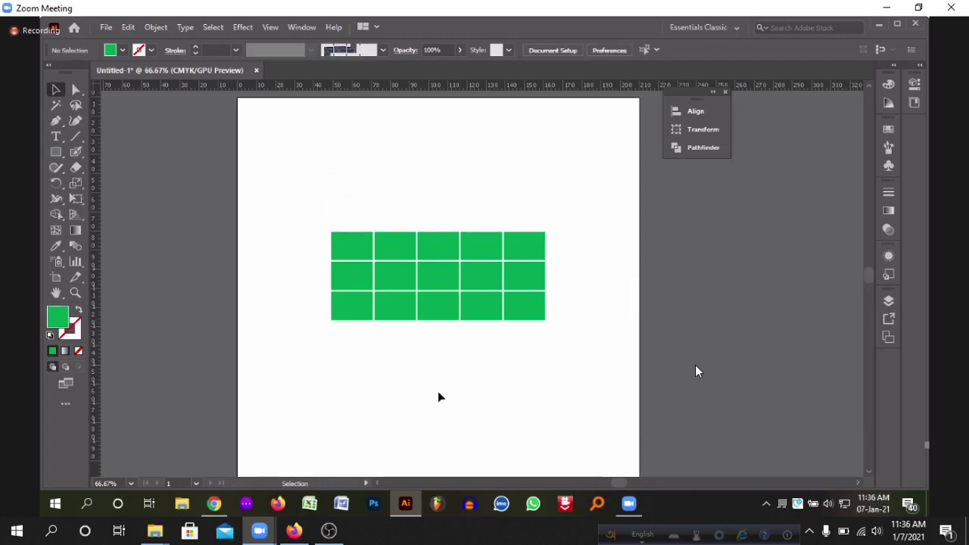
- Delete the right three columns, undo back to the full 5x5 grid, and select all its cells
{"action": "left_click_drag", "start_coordinate": [438, 392], "coordinate": [551, 214]}
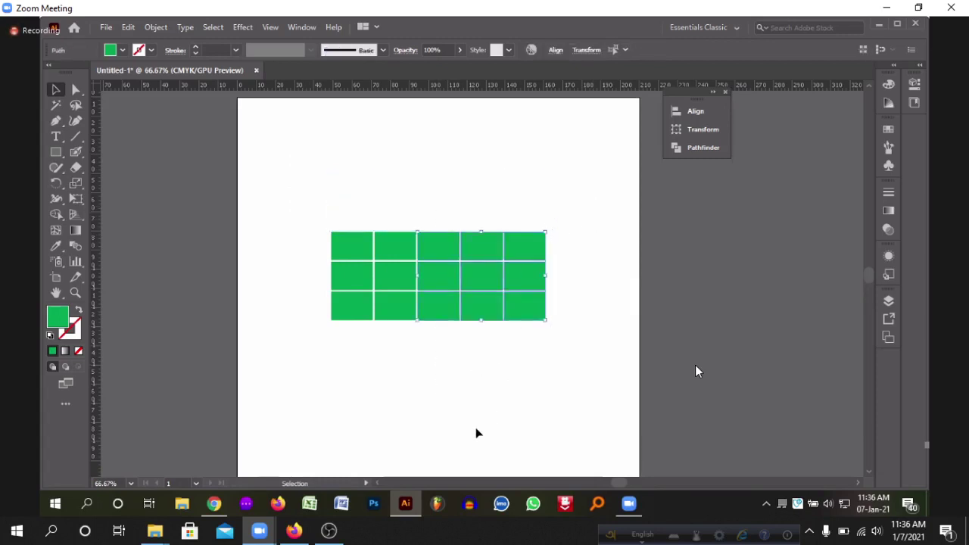
{"action": "key", "text": "Delete"}
{"action": "key", "text": "ctrl+z"}
{"action": "key", "text": "ctrl+z"}
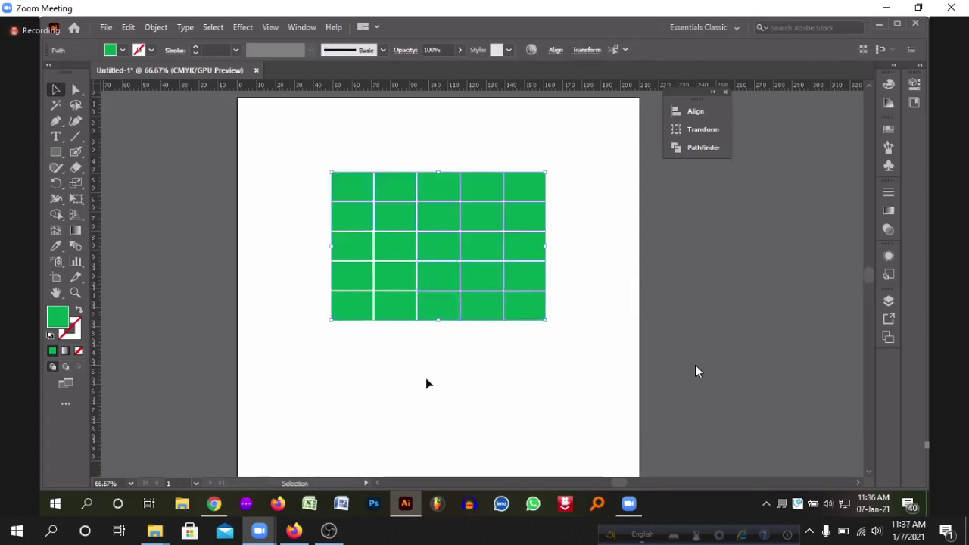
{"action": "left_click", "coordinate": [426, 384]}
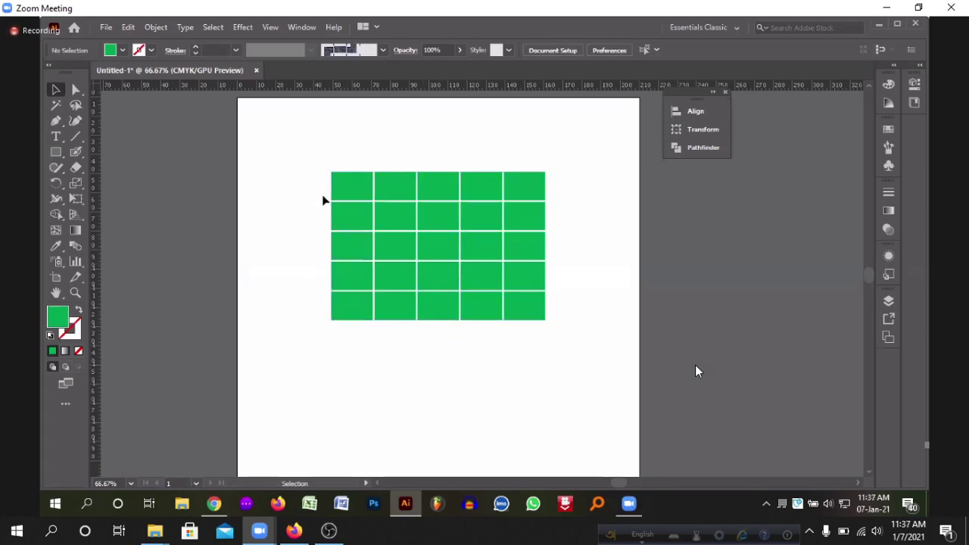
{"action": "left_click_drag", "start_coordinate": [307, 163], "coordinate": [575, 371]}
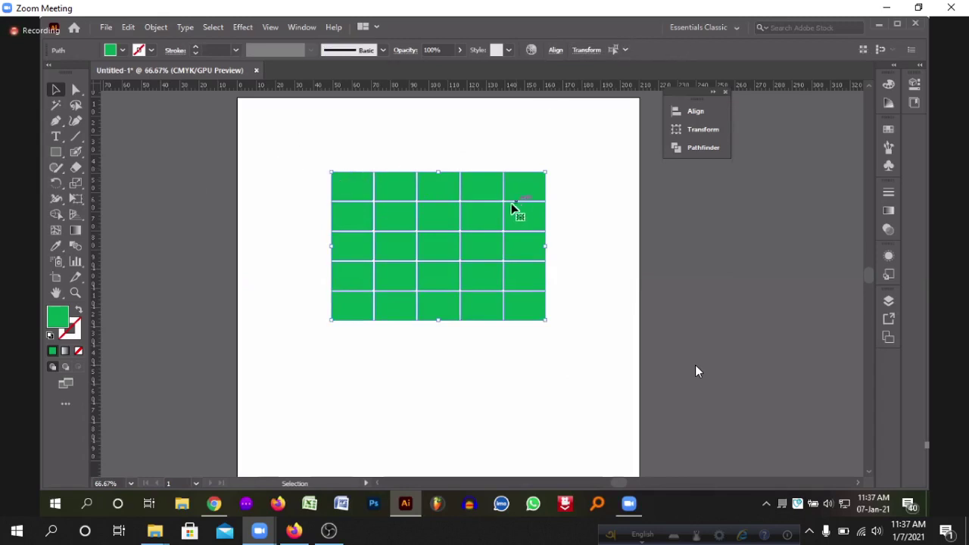
- Delete the green grid, then draw a test green rectangle and delete it
{"action": "key", "text": "Delete"}
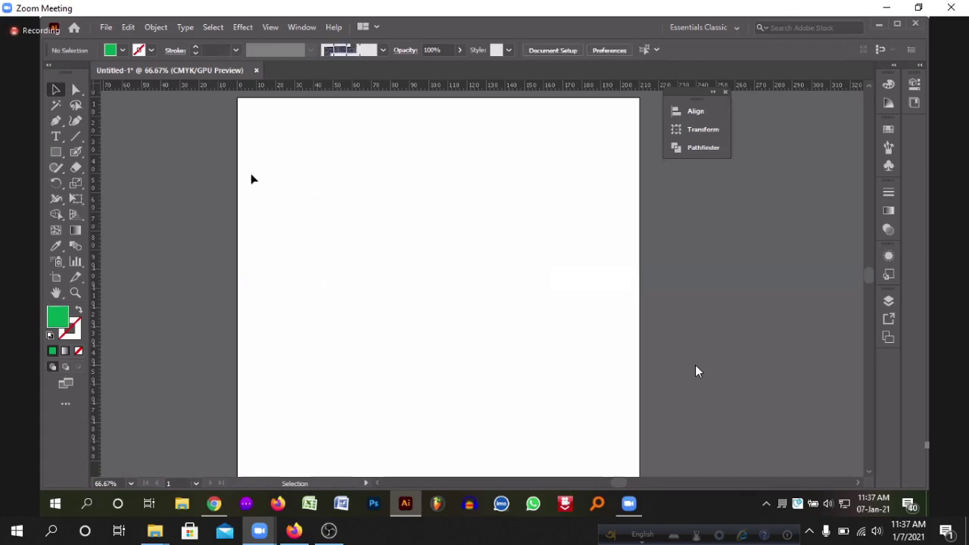
{"action": "left_click", "coordinate": [57, 151]}
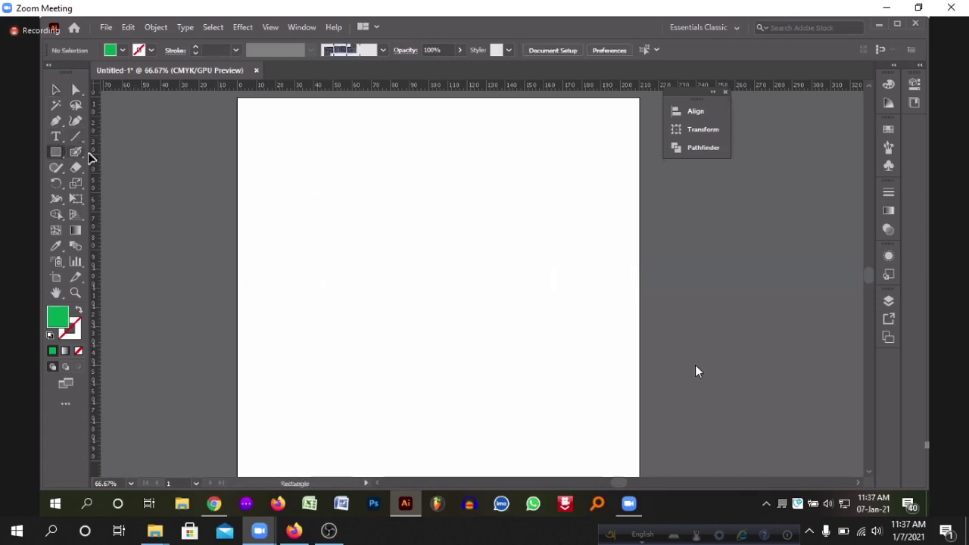
{"action": "left_click_drag", "start_coordinate": [336, 191], "coordinate": [497, 320]}
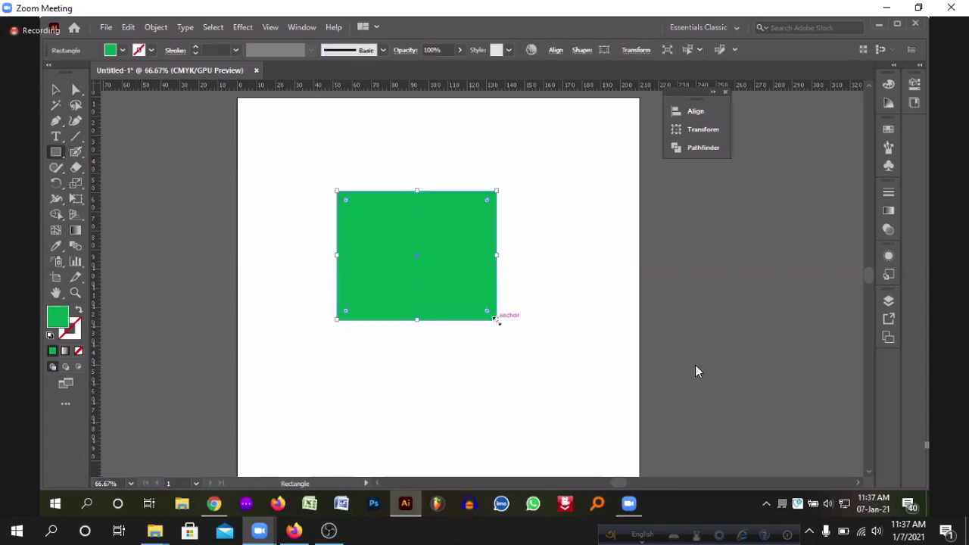
{"action": "key", "text": "v"}
{"action": "key", "text": "Delete"}
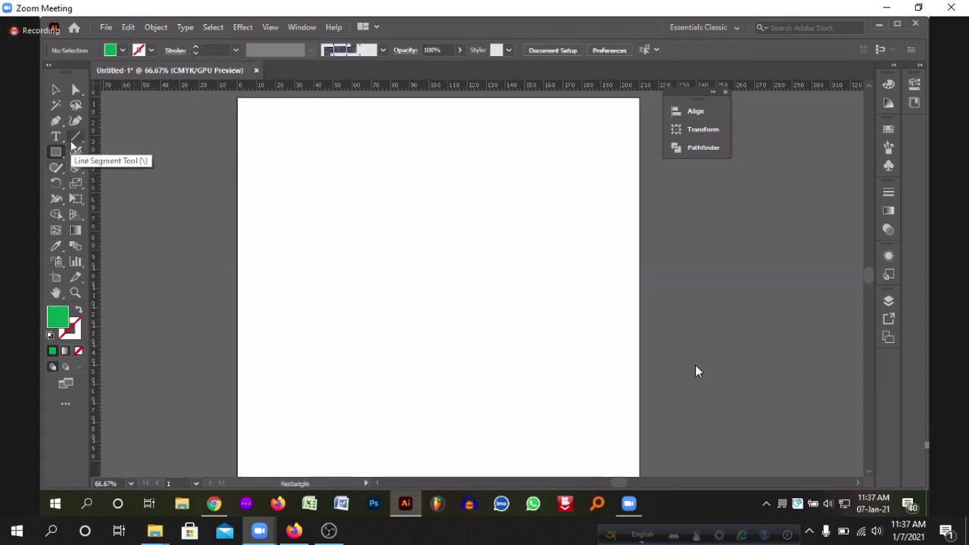
- Drag out a 6×6 grid with the Rectangular Grid Tool and deselect it
{"action": "left_click", "coordinate": [75, 136]}
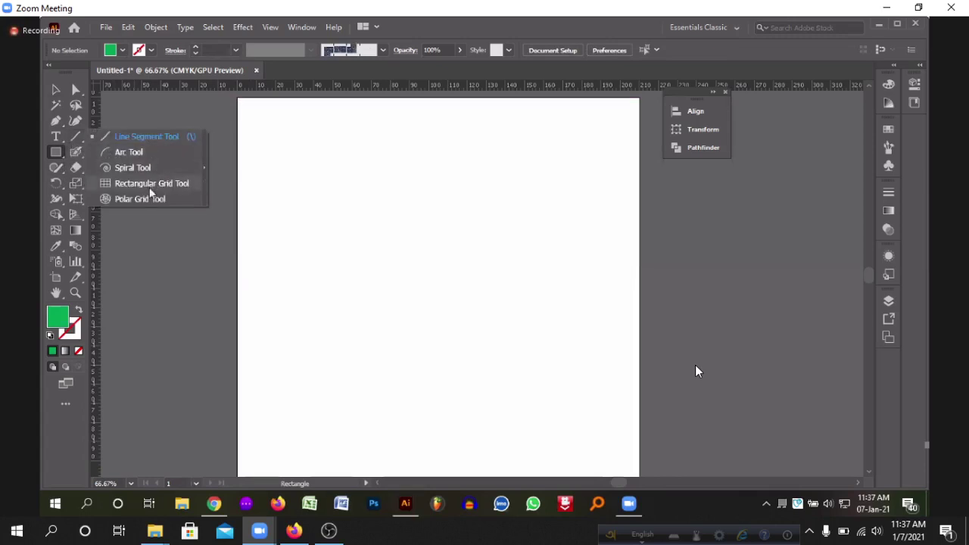
{"action": "left_click", "coordinate": [151, 183]}
{"action": "left_click_drag", "start_coordinate": [302, 177], "coordinate": [514, 328]}
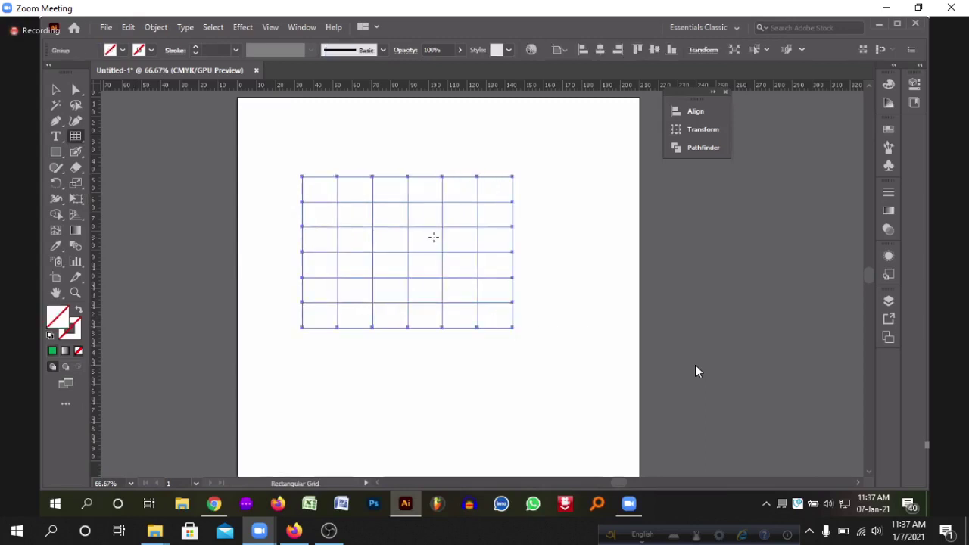
{"action": "key", "text": "ctrl+shift+a"}
- Fill the grid with cyan (after briefly trying yellow), then deselect it
{"action": "left_click", "coordinate": [123, 50]}
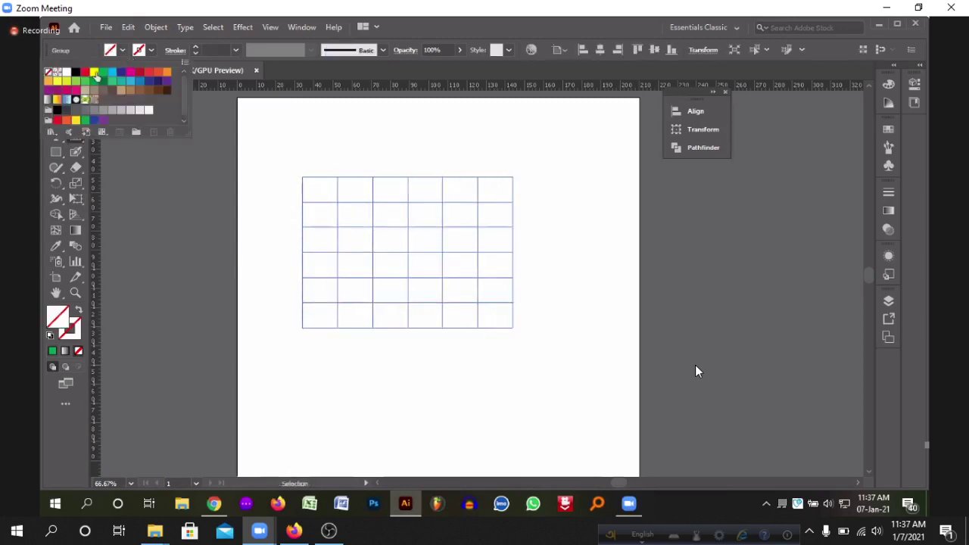
{"action": "left_click", "coordinate": [95, 72]}
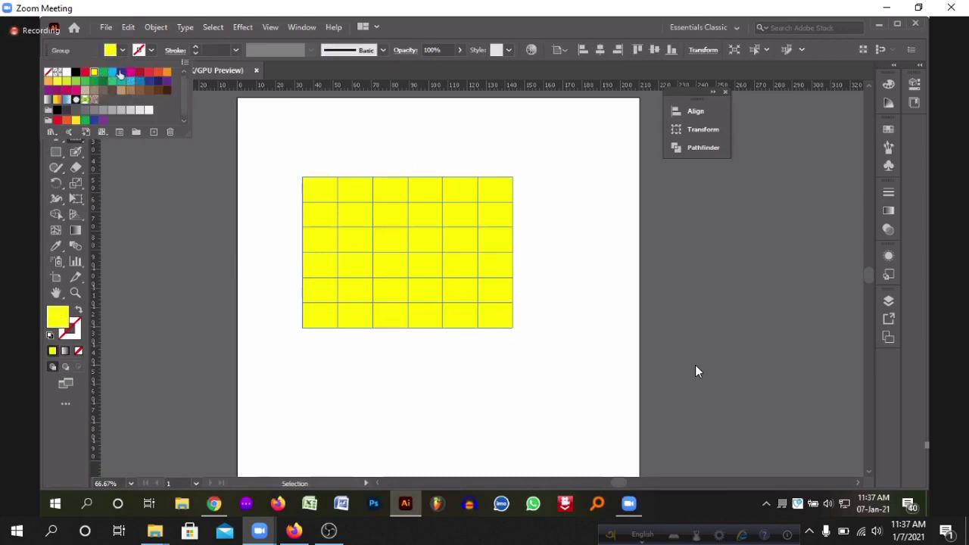
{"action": "left_click", "coordinate": [112, 72]}
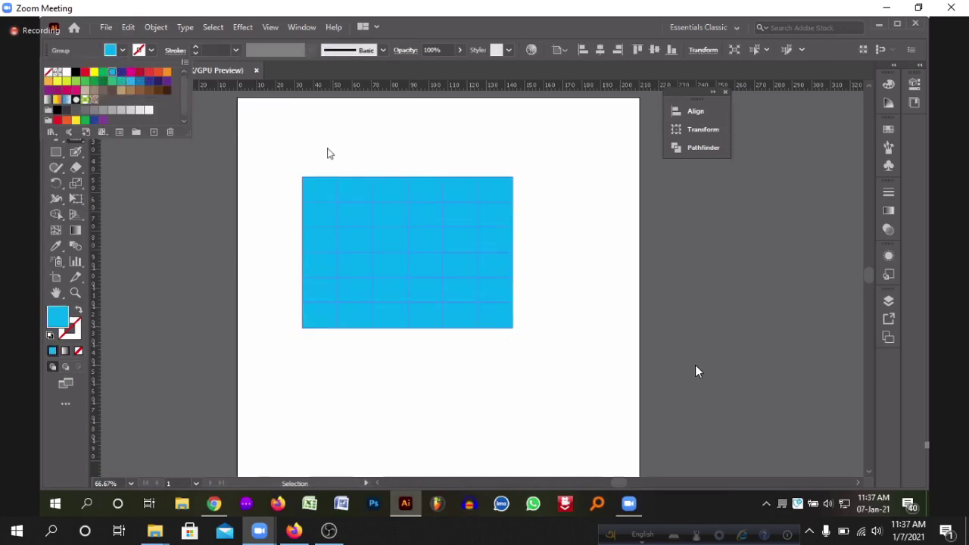
{"action": "left_click", "coordinate": [363, 215]}
{"action": "key", "text": "ctrl+shift+a"}
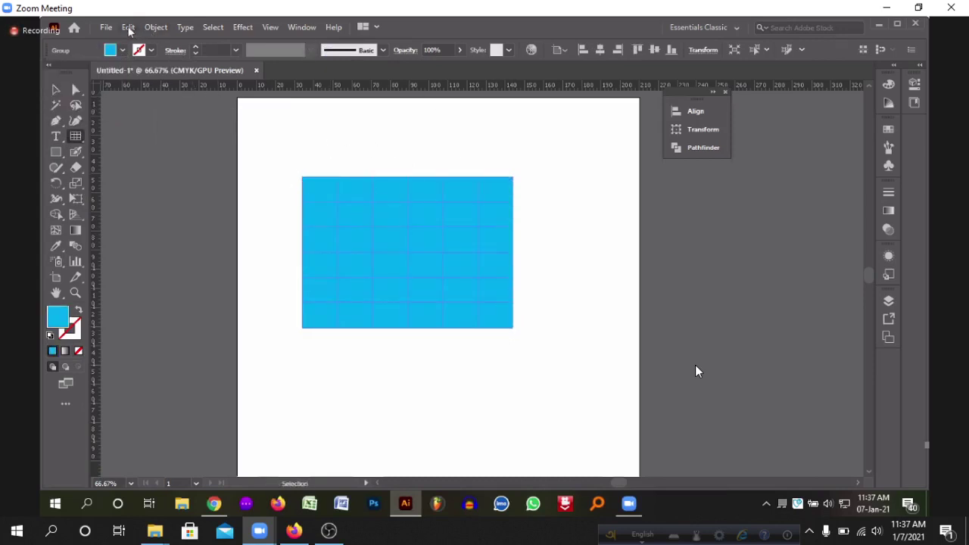
- Try Object > Path > Split Into Grid on the grid and dismiss the closed-path warning
{"action": "left_click", "coordinate": [155, 27]}
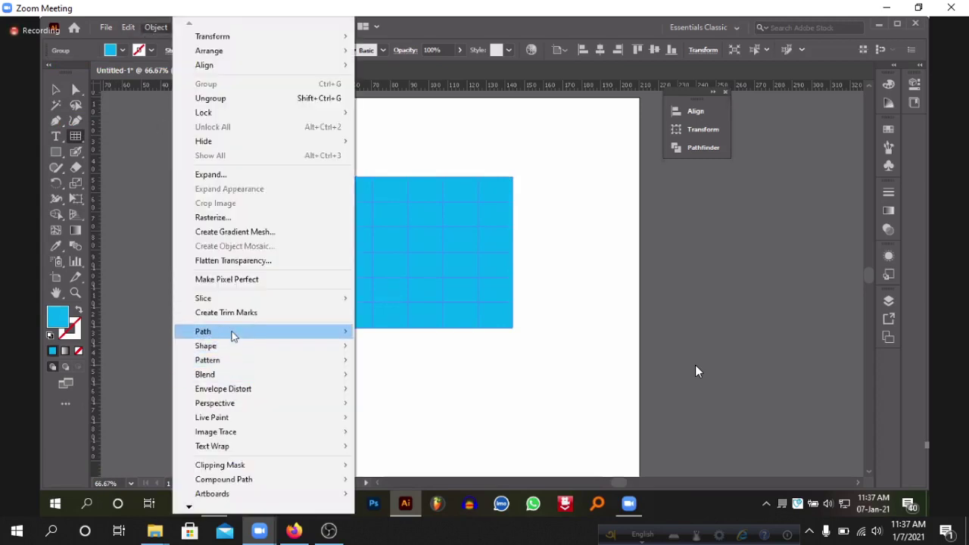
{"action": "mouse_move", "coordinate": [235, 335]}
{"action": "left_click", "coordinate": [389, 475]}
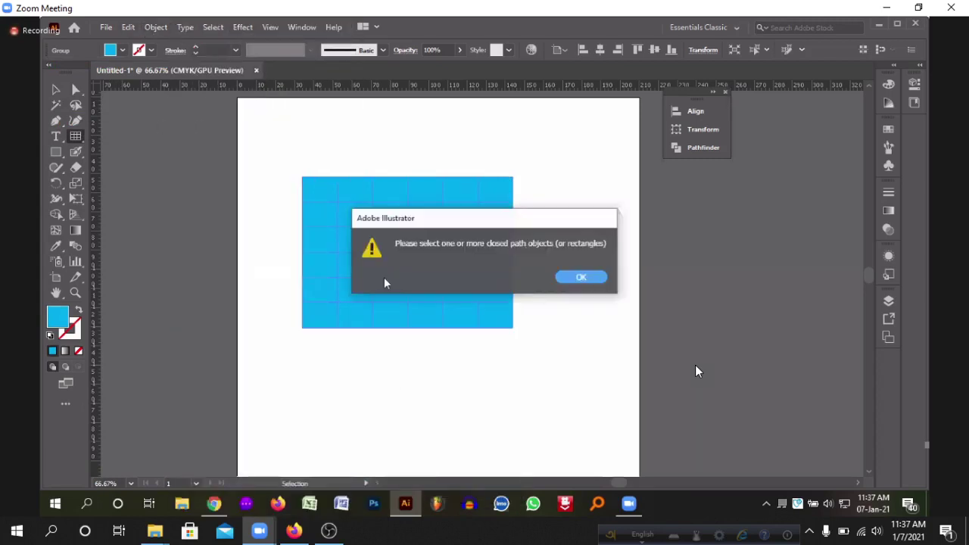
{"action": "left_click", "coordinate": [580, 278]}
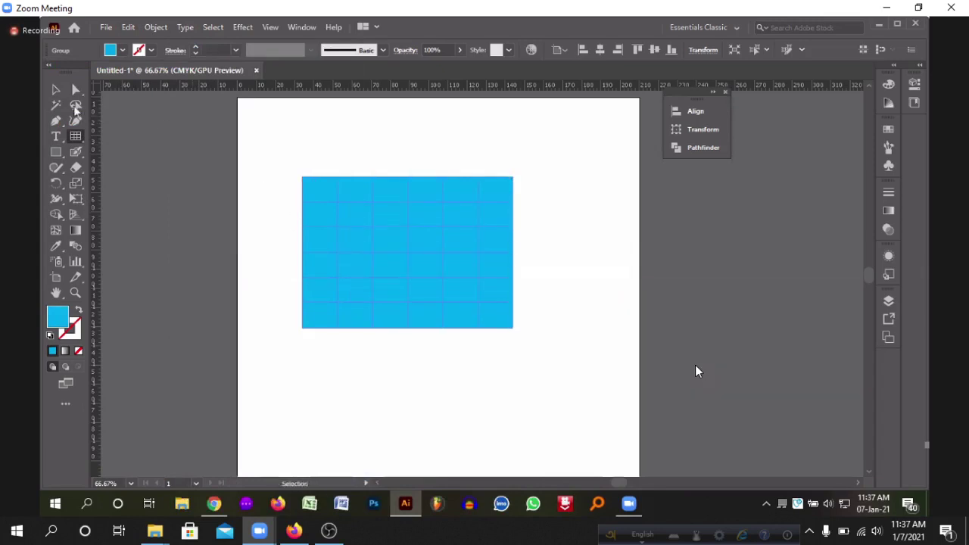
- Ungroup the blue grid, reselect it, and retry Split Into Grid, dismissing the warning again
{"action": "right_click", "coordinate": [346, 216]}
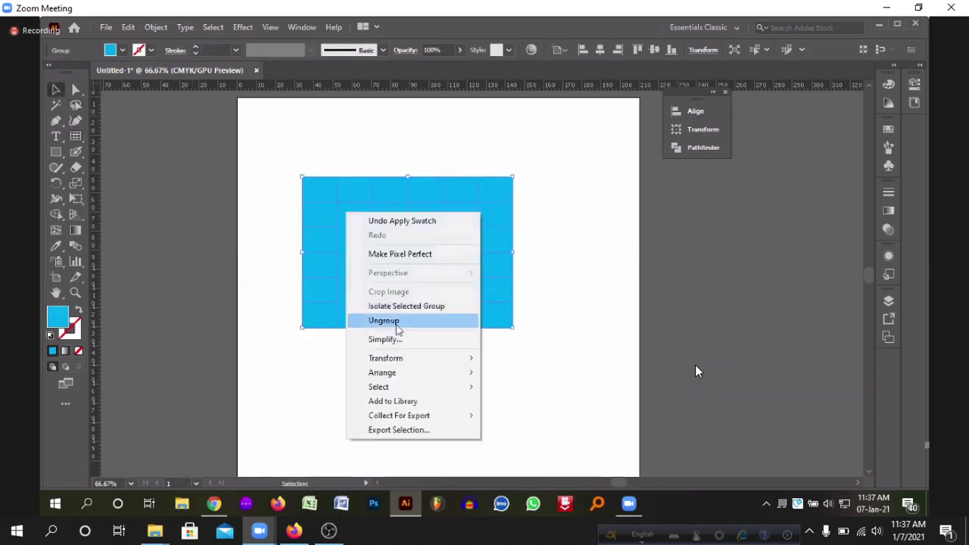
{"action": "left_click", "coordinate": [395, 321]}
{"action": "left_click", "coordinate": [627, 288]}
{"action": "left_click_drag", "start_coordinate": [260, 123], "coordinate": [584, 445]}
{"action": "left_click", "coordinate": [154, 28]}
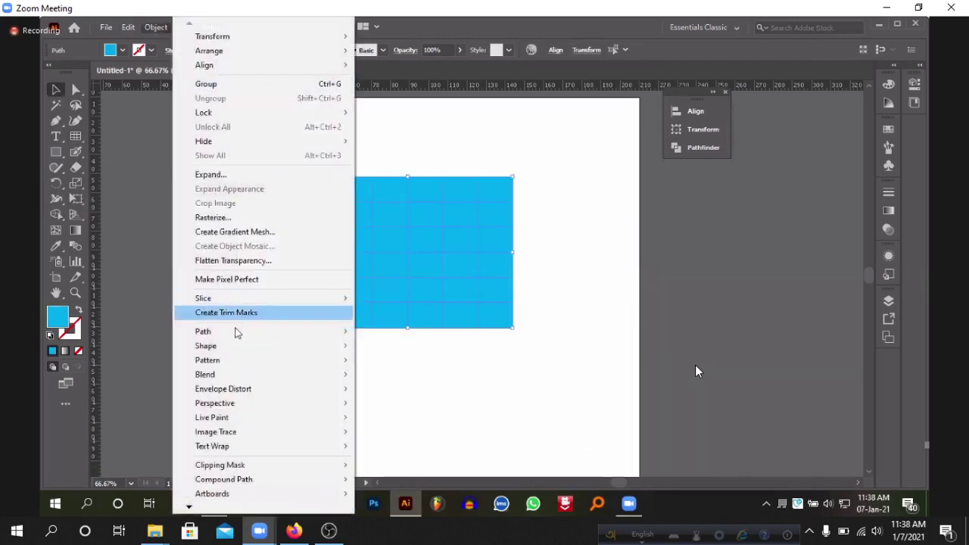
{"action": "mouse_move", "coordinate": [235, 331]}
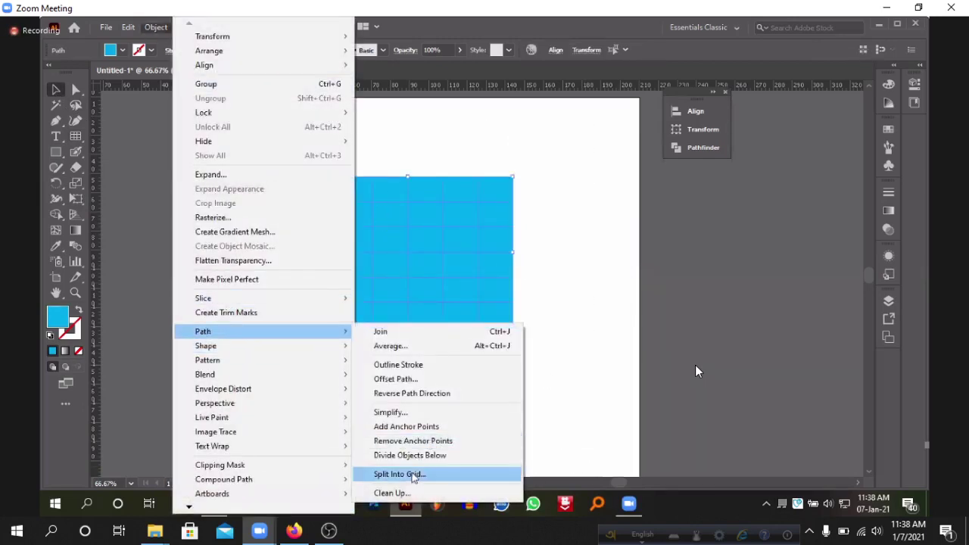
{"action": "left_click", "coordinate": [401, 474]}
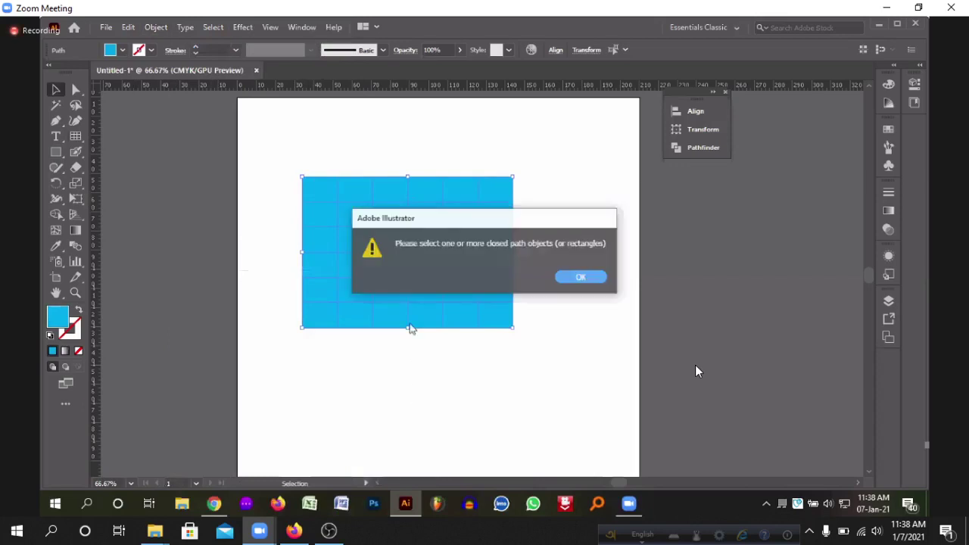
{"action": "left_click", "coordinate": [581, 277]}
- Reselect the blue grid cells and bring up their context menu, then dismiss it
{"action": "left_click", "coordinate": [260, 190]}
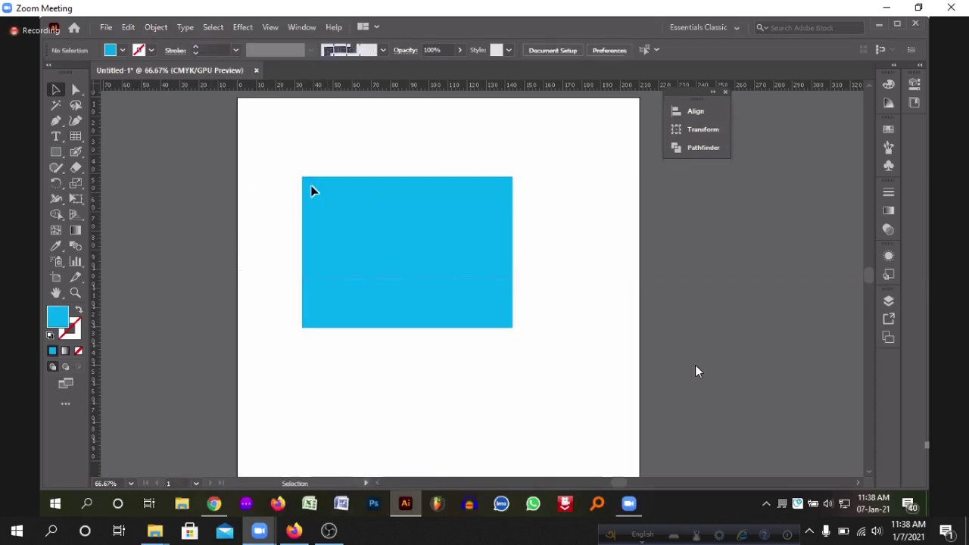
{"action": "left_click", "coordinate": [318, 194]}
{"action": "left_click_drag", "start_coordinate": [277, 162], "coordinate": [569, 361]}
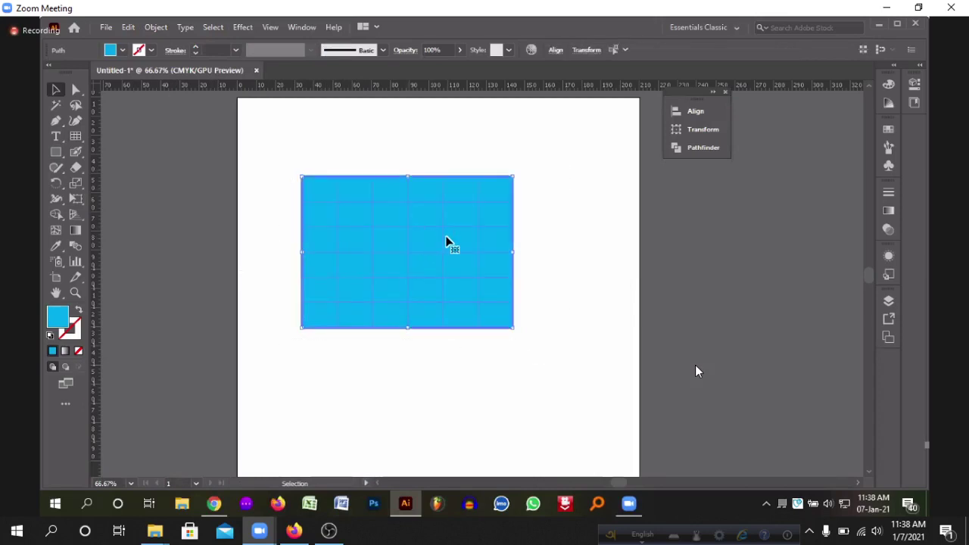
{"action": "right_click", "coordinate": [462, 245]}
{"action": "left_click_drag", "start_coordinate": [262, 150], "coordinate": [551, 356]}
{"action": "right_click", "coordinate": [492, 275]}
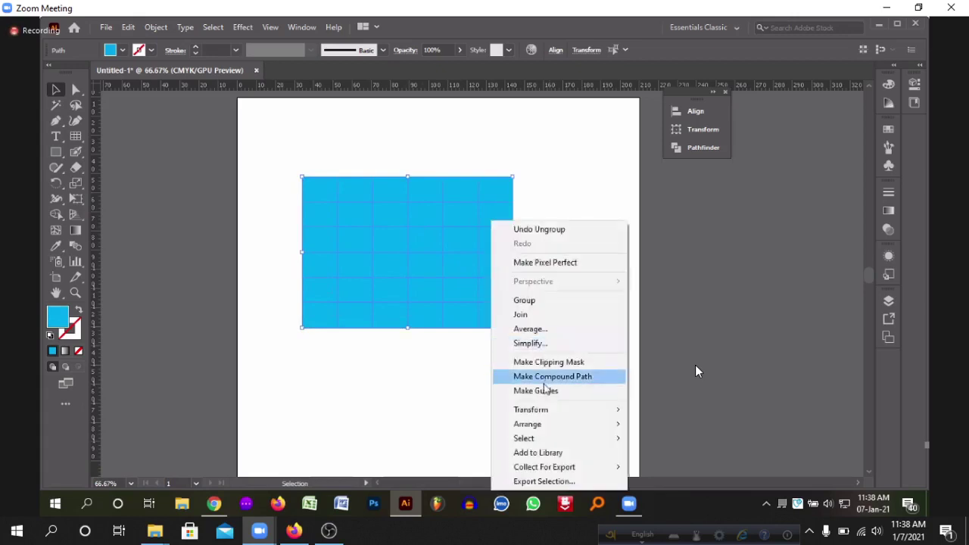
{"action": "left_click", "coordinate": [353, 385]}
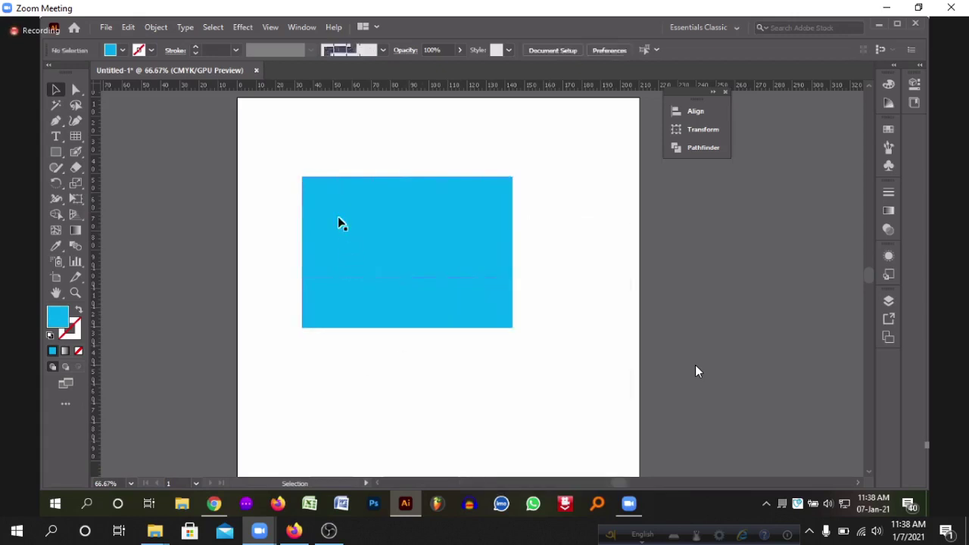
- Reselect the whole blue grid and retry Split Into Grid, dismissing the closed-path warning
{"action": "left_click", "coordinate": [330, 203]}
{"action": "left_click_drag", "start_coordinate": [285, 156], "coordinate": [541, 318]}
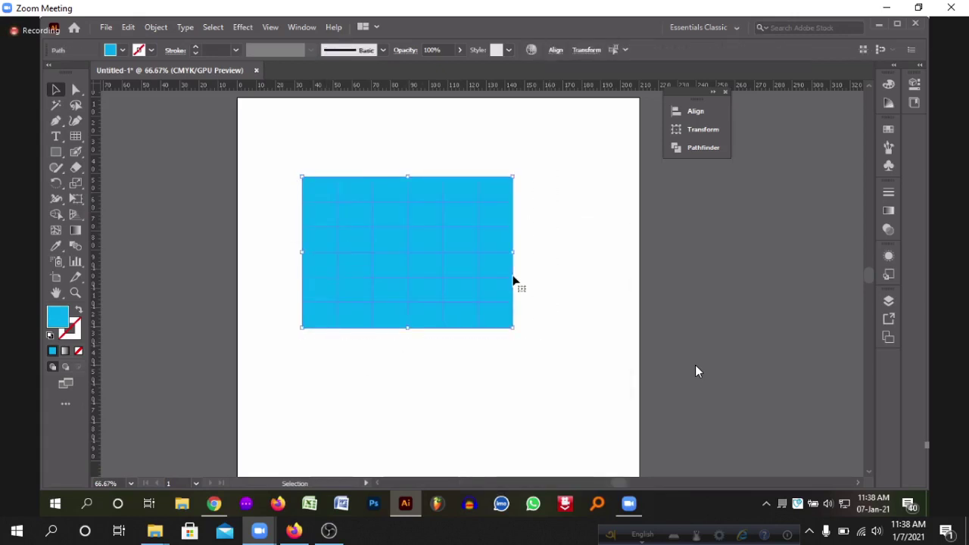
{"action": "left_click", "coordinate": [156, 28]}
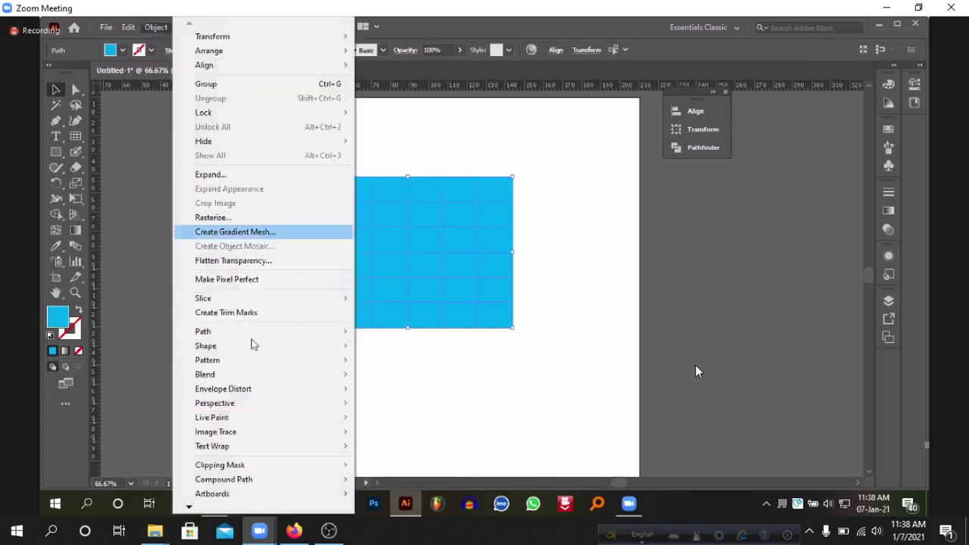
{"action": "mouse_move", "coordinate": [253, 334]}
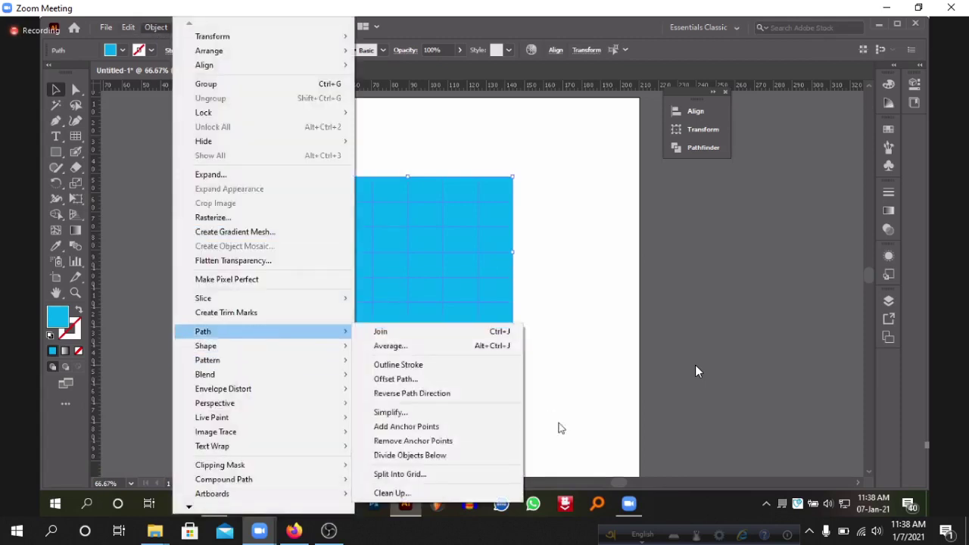
{"action": "left_click", "coordinate": [411, 474]}
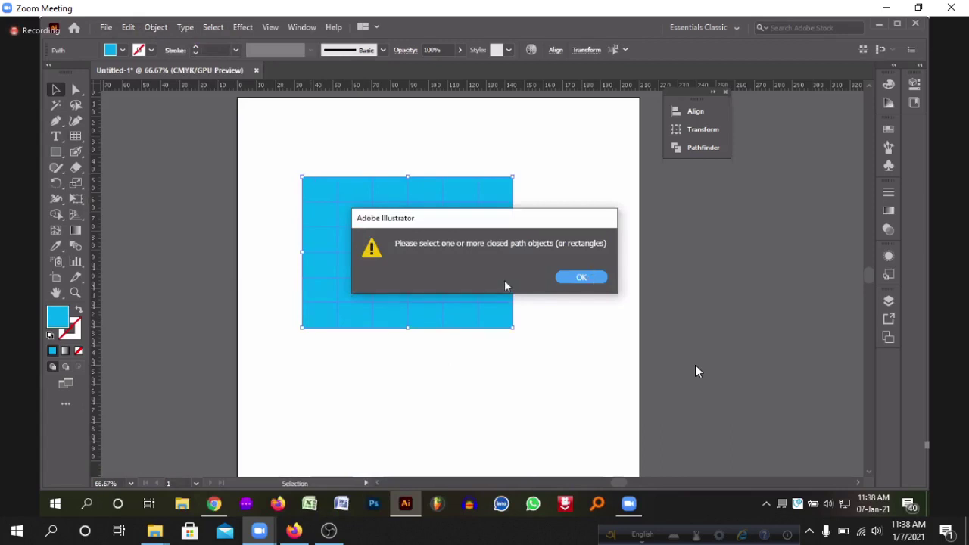
{"action": "left_click", "coordinate": [588, 282]}
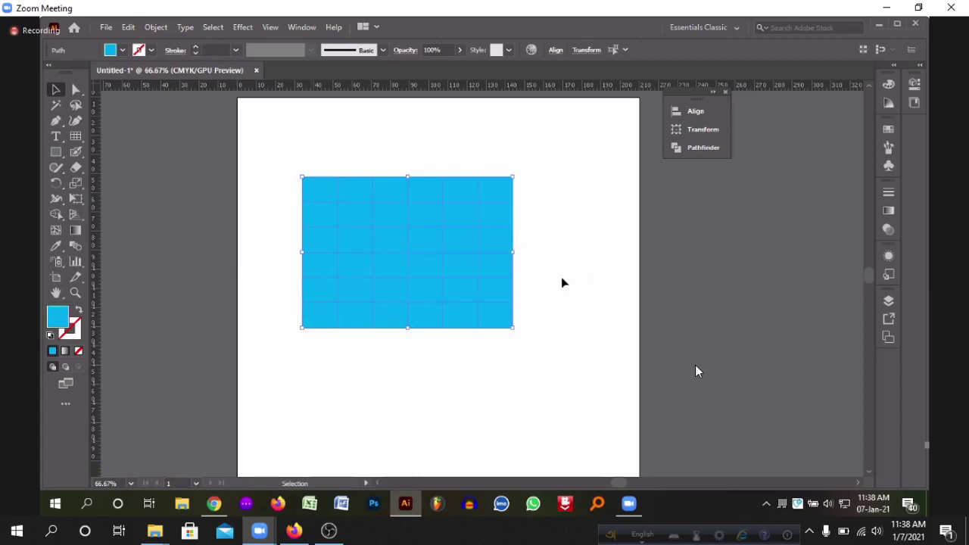
- Select all the blue grid's anchor points with Direct Selection and nudge them slightly
{"action": "left_click", "coordinate": [312, 191]}
{"action": "left_click", "coordinate": [78, 89]}
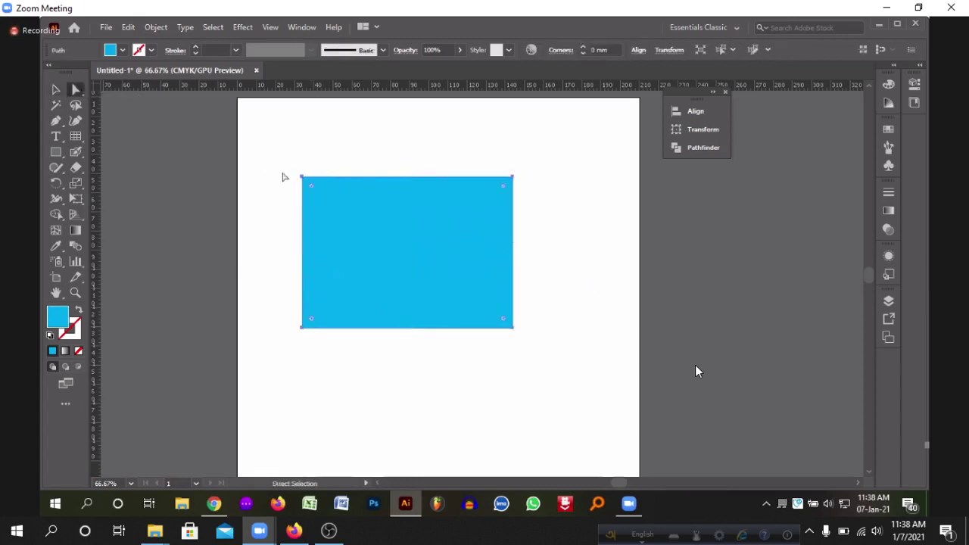
{"action": "left_click_drag", "start_coordinate": [292, 163], "coordinate": [576, 372]}
{"action": "mouse_move", "coordinate": [315, 195]}
{"action": "left_mouse_down"}
{"action": "mouse_move", "coordinate": [320, 165]}
{"action": "mouse_move", "coordinate": [320, 199]}
{"action": "mouse_move", "coordinate": [319, 191]}
{"action": "left_mouse_up"}
- Reselect the blue grid with the Selection tool and open its context menu
{"action": "left_click", "coordinate": [56, 90]}
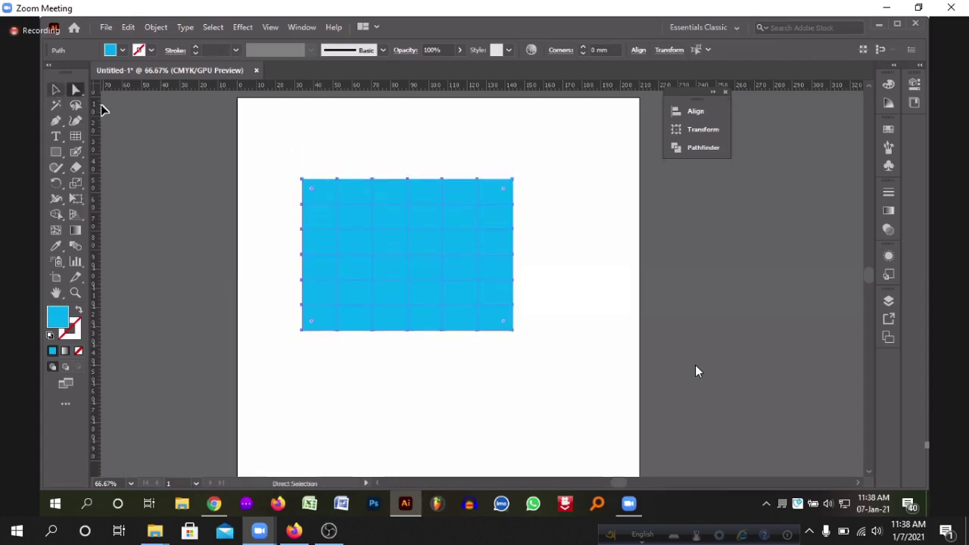
{"action": "left_click", "coordinate": [342, 162]}
{"action": "left_click", "coordinate": [485, 265]}
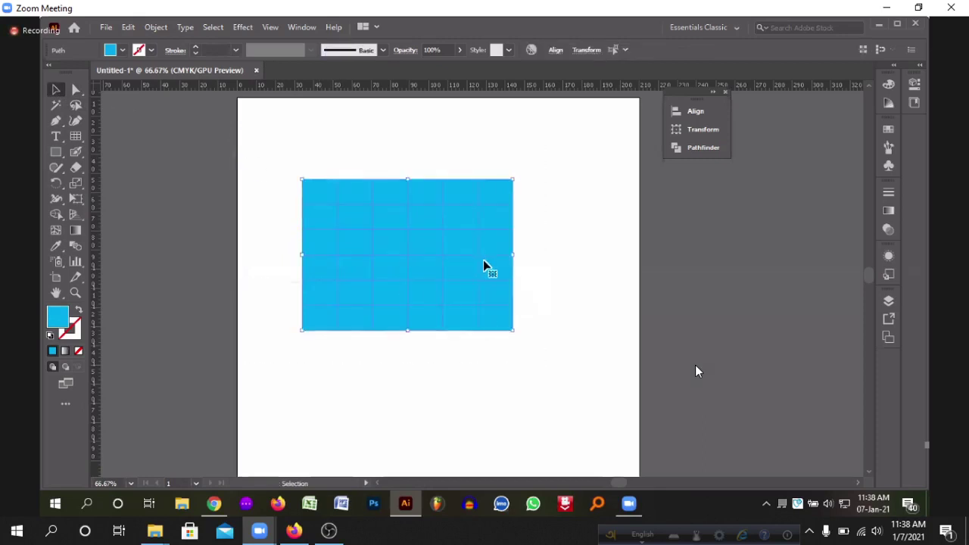
{"action": "right_click", "coordinate": [484, 265]}
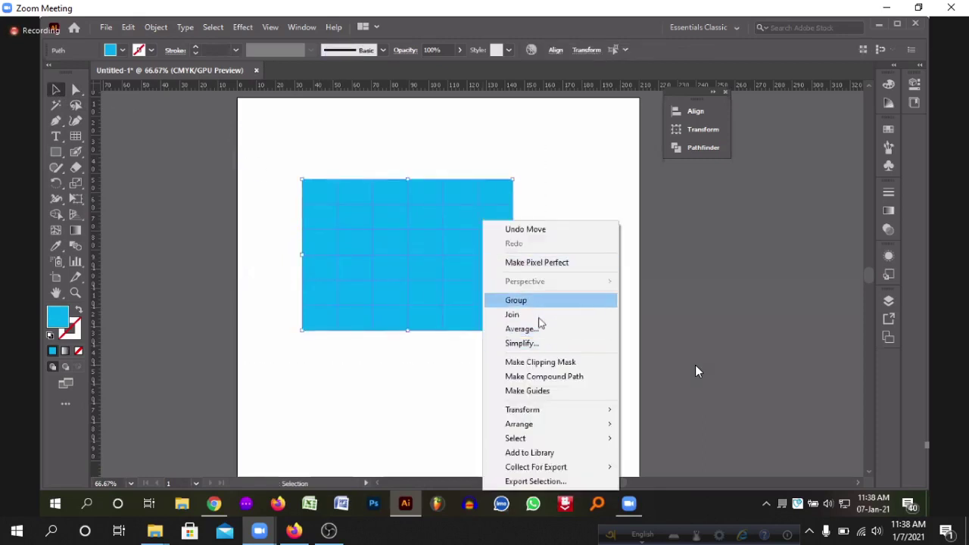
{"action": "mouse_move", "coordinate": [561, 442]}
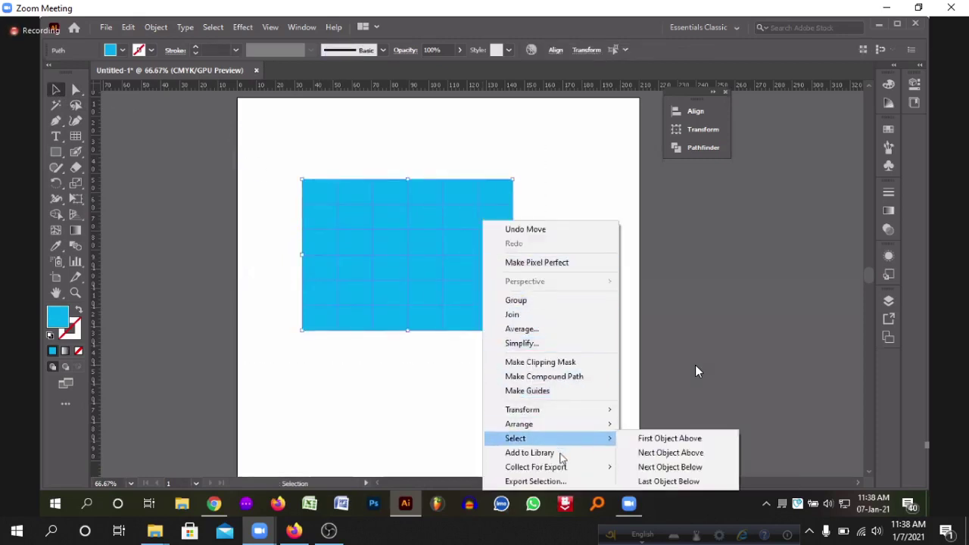
{"action": "mouse_move", "coordinate": [553, 466]}
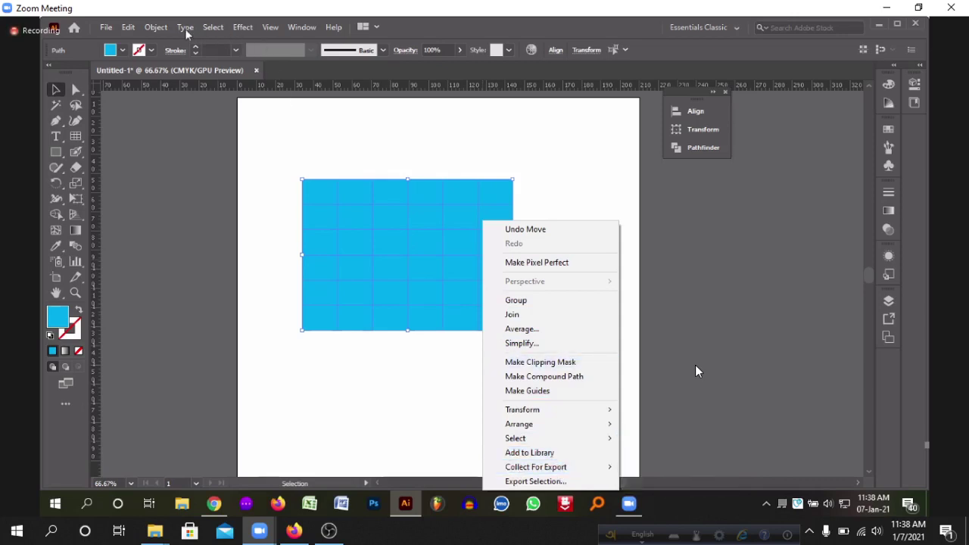
{"action": "double_click", "coordinate": [798, 284]}
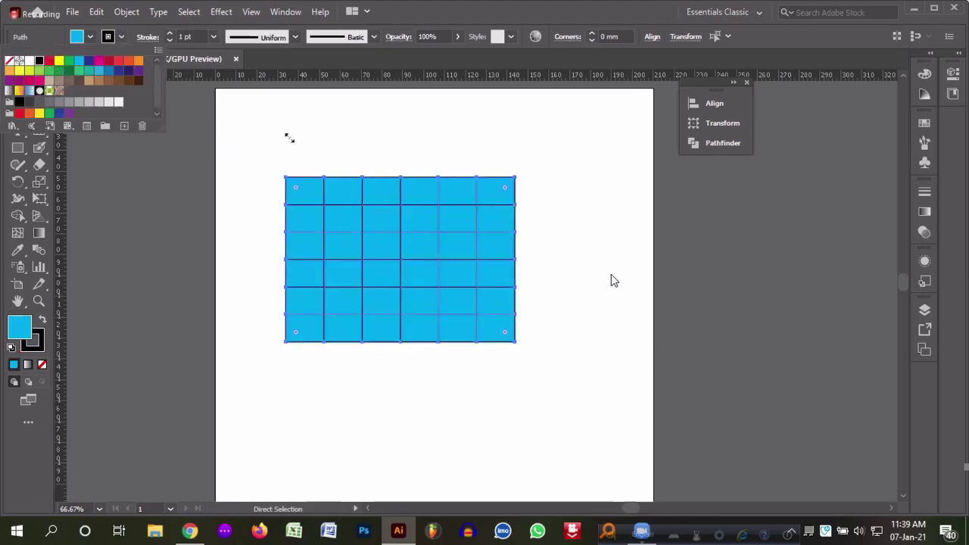
{"action": "left_click", "coordinate": [19, 80]}
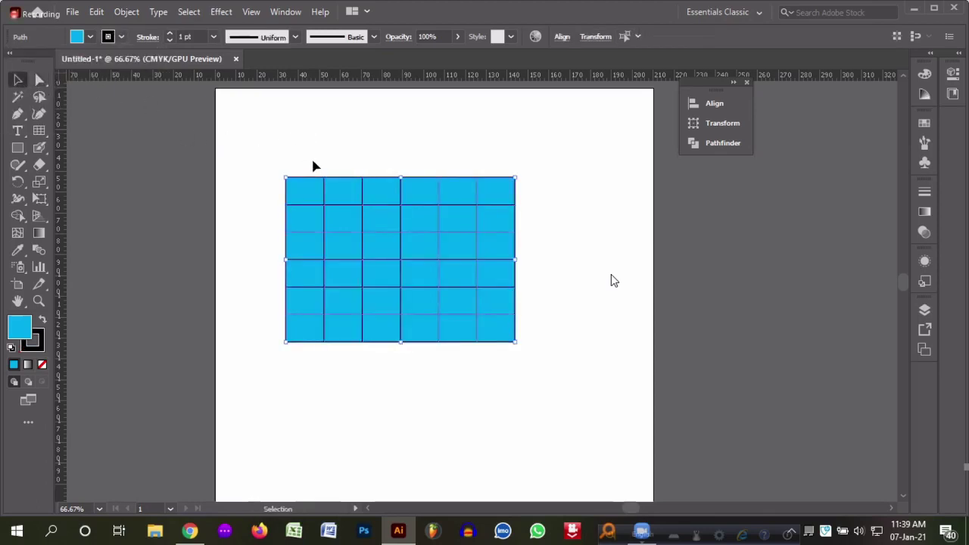
{"action": "left_click", "coordinate": [325, 153]}
{"action": "left_click_drag", "start_coordinate": [275, 148], "coordinate": [558, 385]}
{"action": "left_click", "coordinate": [125, 13]}
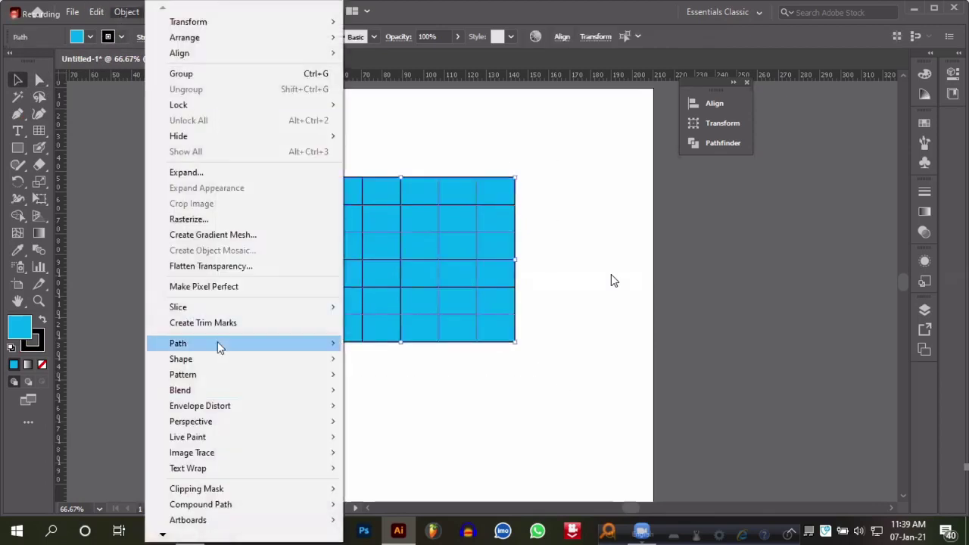
{"action": "mouse_move", "coordinate": [234, 431]}
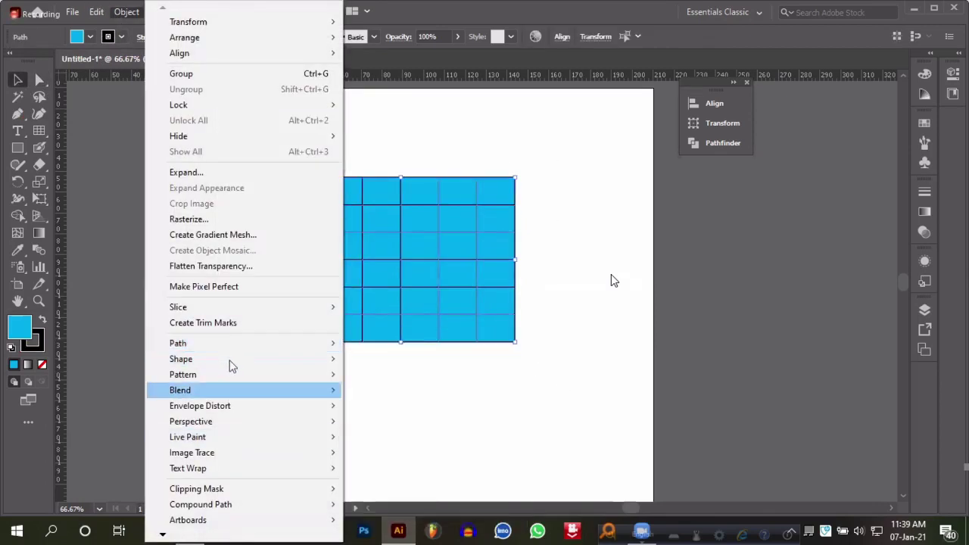
{"action": "mouse_move", "coordinate": [231, 343]}
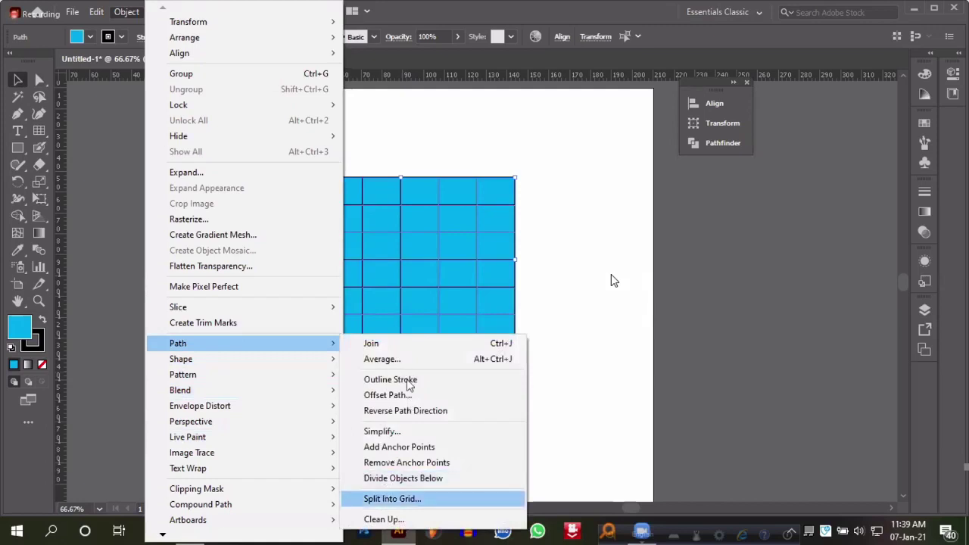
{"action": "left_click", "coordinate": [388, 500]}
{"action": "left_click", "coordinate": [587, 284]}
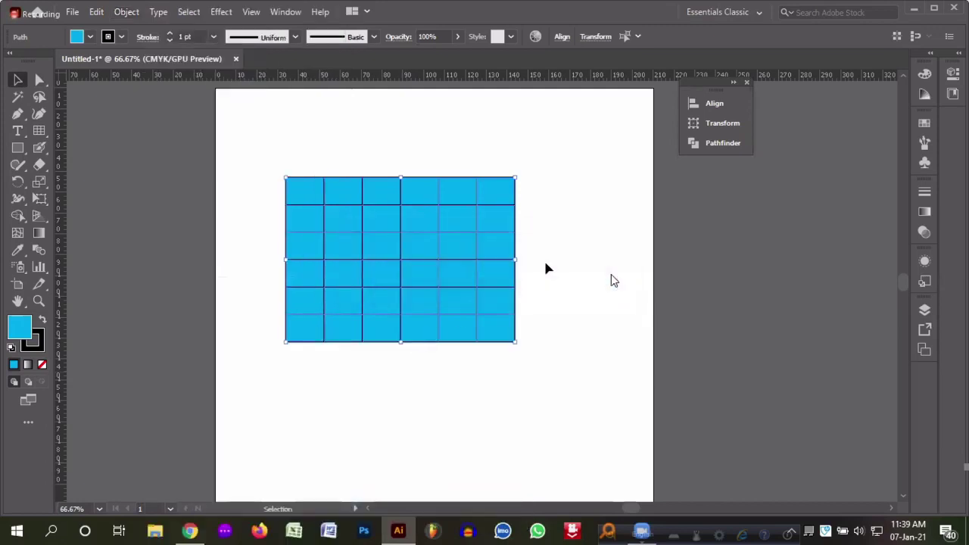
- Replace the blue grid with a new 6×6 rectangular grid created from the tool's dialog
{"action": "key", "text": "Delete"}
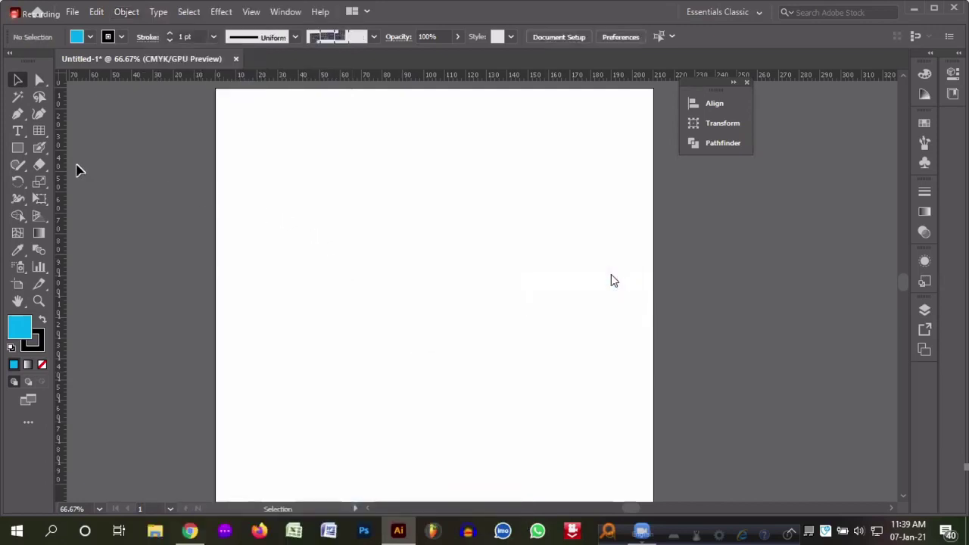
{"action": "left_click", "coordinate": [38, 131]}
{"action": "left_click", "coordinate": [471, 262]}
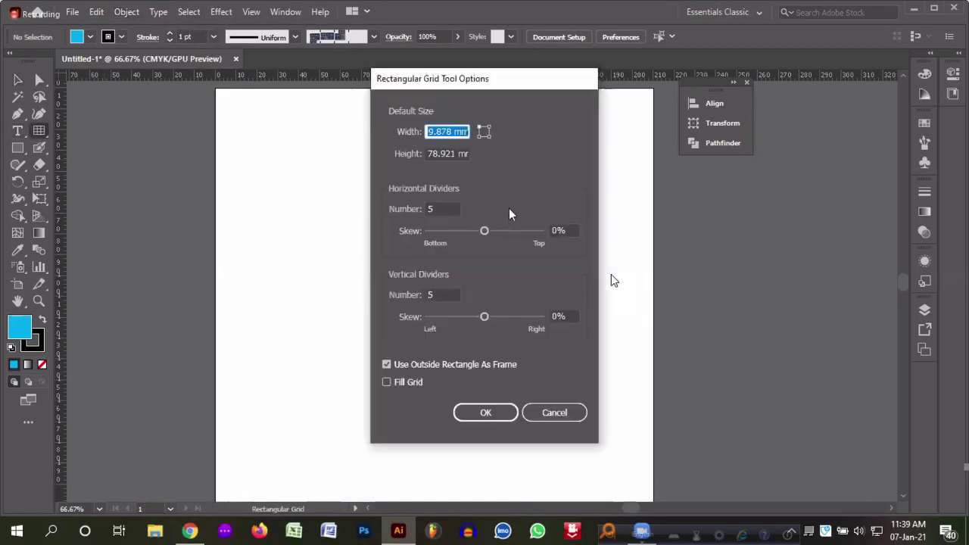
{"action": "left_click", "coordinate": [485, 412]}
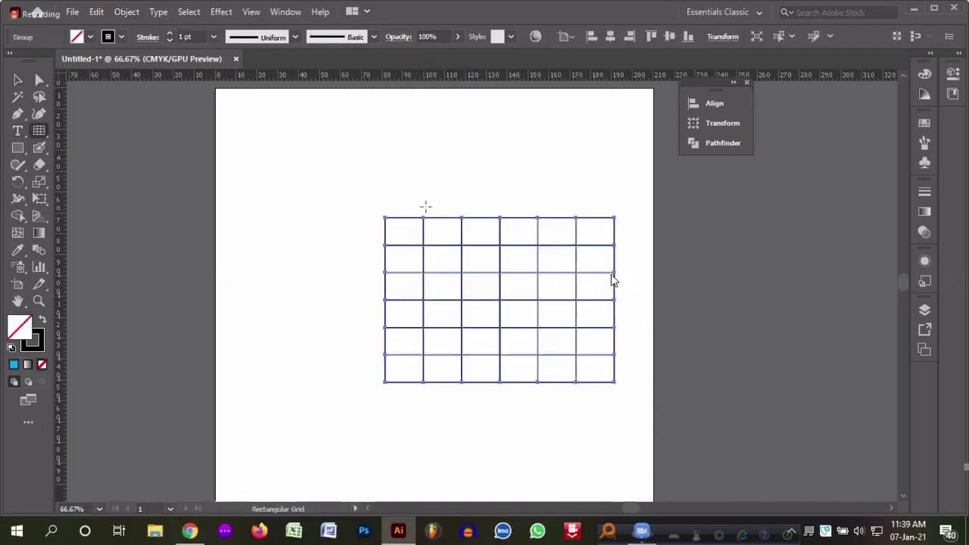
{"action": "key", "text": "v"}
- Fill the new grid with red and select the whole grid
{"action": "left_click", "coordinate": [90, 36]}
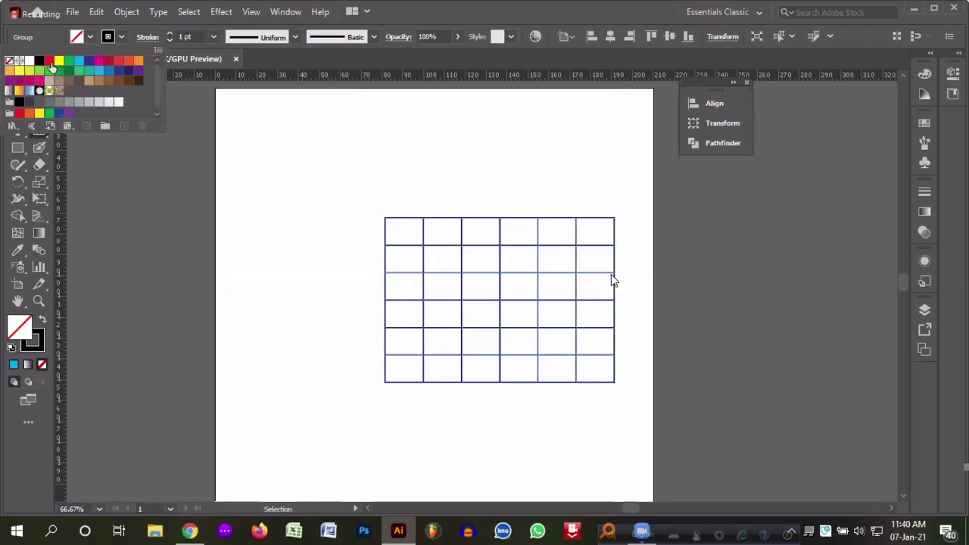
{"action": "left_click", "coordinate": [49, 60]}
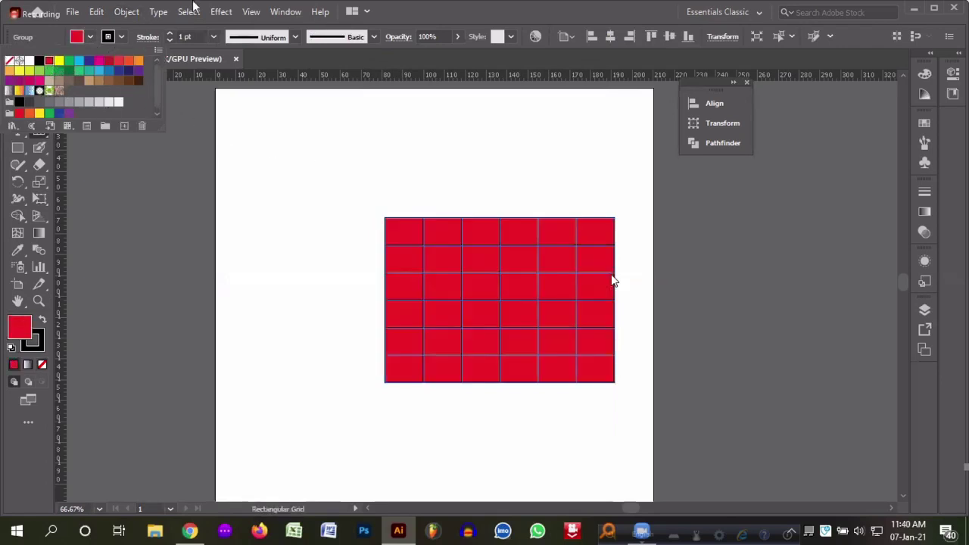
{"action": "key", "text": "v"}
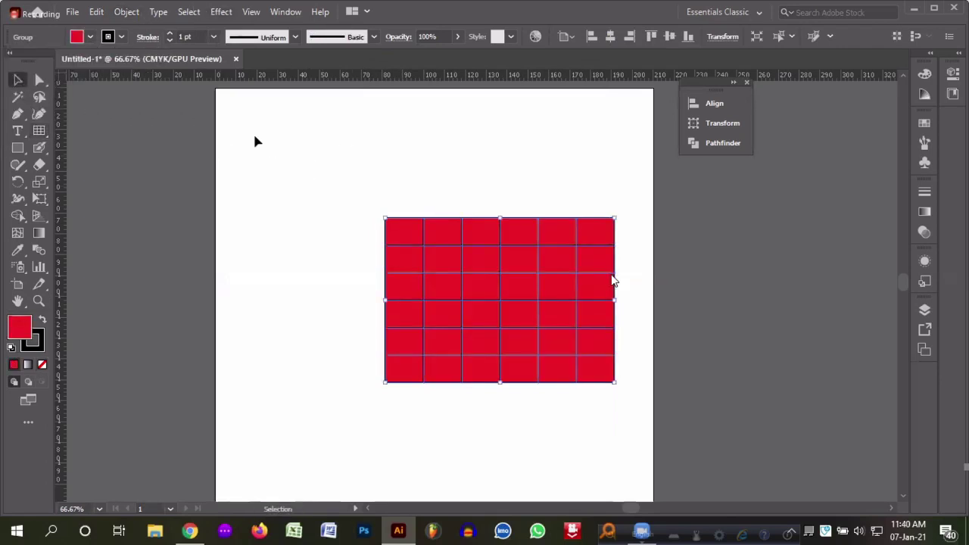
{"action": "left_click_drag", "start_coordinate": [255, 137], "coordinate": [634, 447]}
- Try Split Into Grid on the red grid, dismiss the warning, and drag the grid left
{"action": "left_click", "coordinate": [129, 13]}
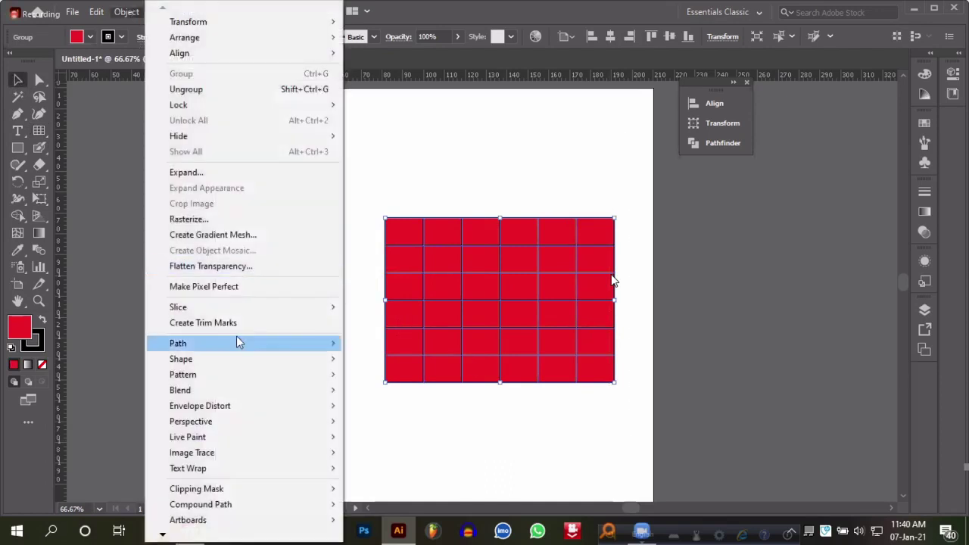
{"action": "mouse_move", "coordinate": [238, 342]}
{"action": "left_click", "coordinate": [405, 498]}
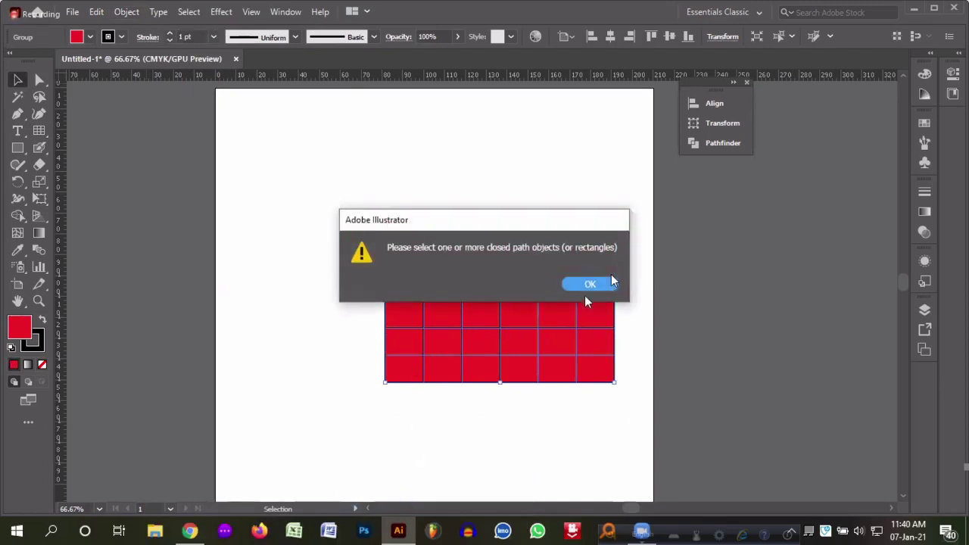
{"action": "left_click", "coordinate": [591, 284]}
{"action": "left_click_drag", "start_coordinate": [432, 227], "coordinate": [379, 227]}
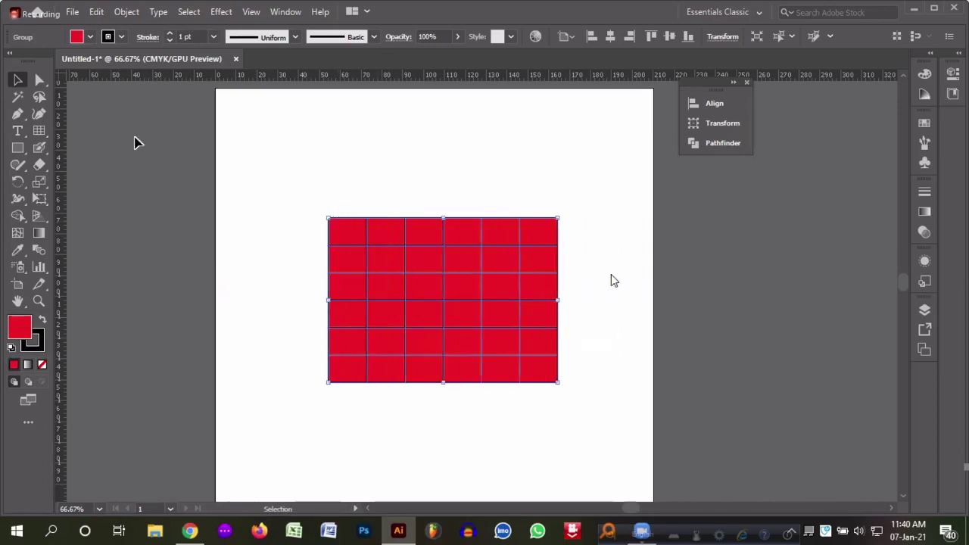
- Ungroup the red grid and select all its anchor points with Direct Selection
{"action": "left_click", "coordinate": [40, 80]}
{"action": "left_click_drag", "start_coordinate": [300, 190], "coordinate": [553, 335]}
{"action": "right_click", "coordinate": [534, 274]}
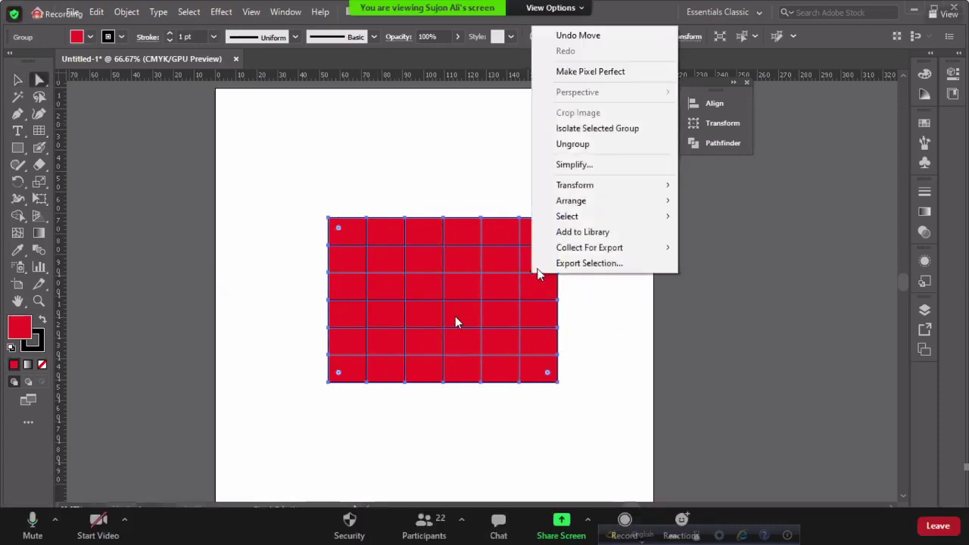
{"action": "left_click", "coordinate": [579, 143]}
{"action": "left_click", "coordinate": [598, 223]}
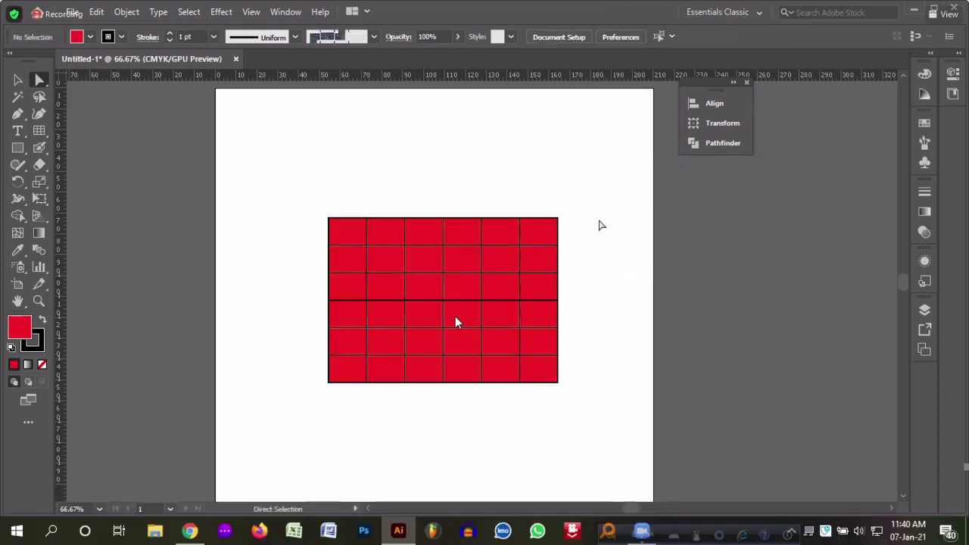
{"action": "left_click_drag", "start_coordinate": [298, 190], "coordinate": [631, 406]}
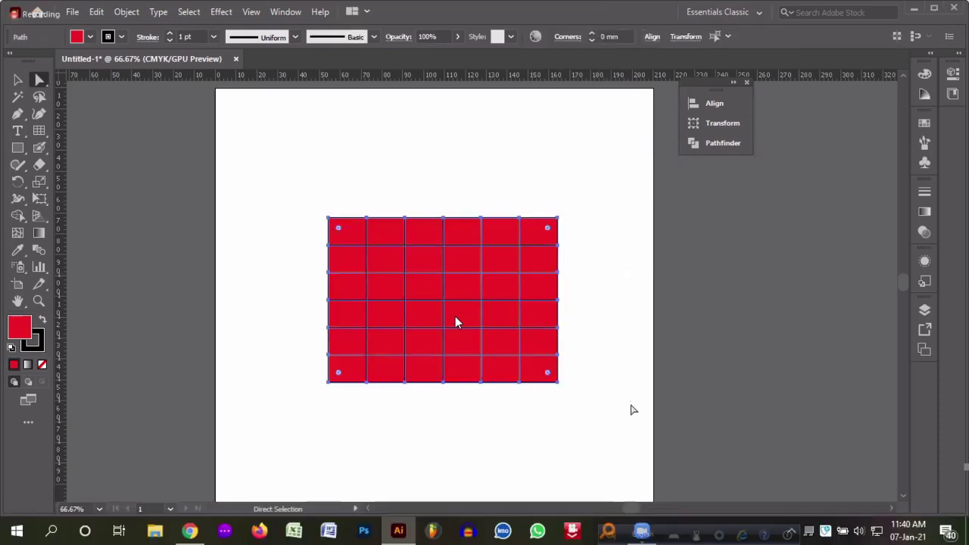
- Select individual grid paths: the top-left cell, a vertical line, then the outer rectangle
{"action": "left_click", "coordinate": [350, 227]}
{"action": "left_click", "coordinate": [349, 222]}
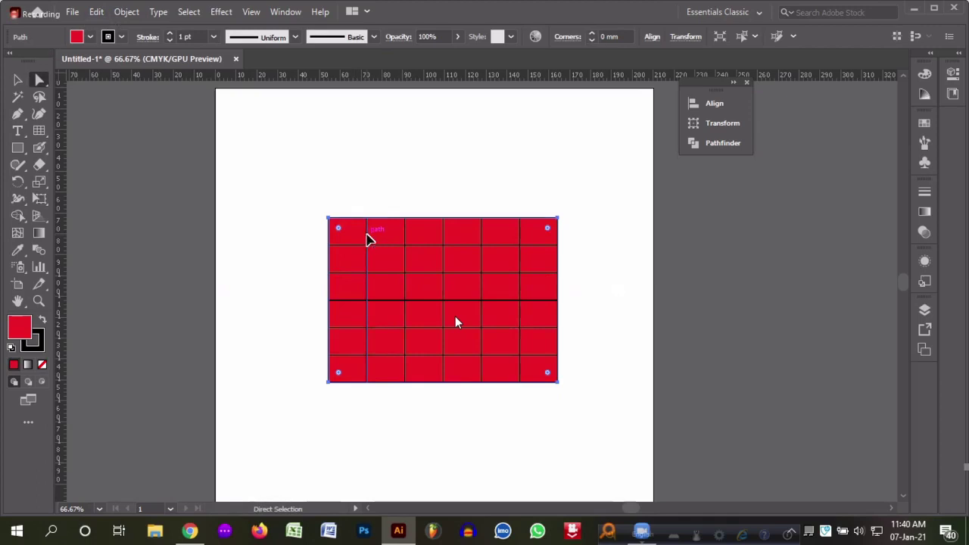
{"action": "left_click", "coordinate": [367, 239]}
{"action": "left_click", "coordinate": [334, 221]}
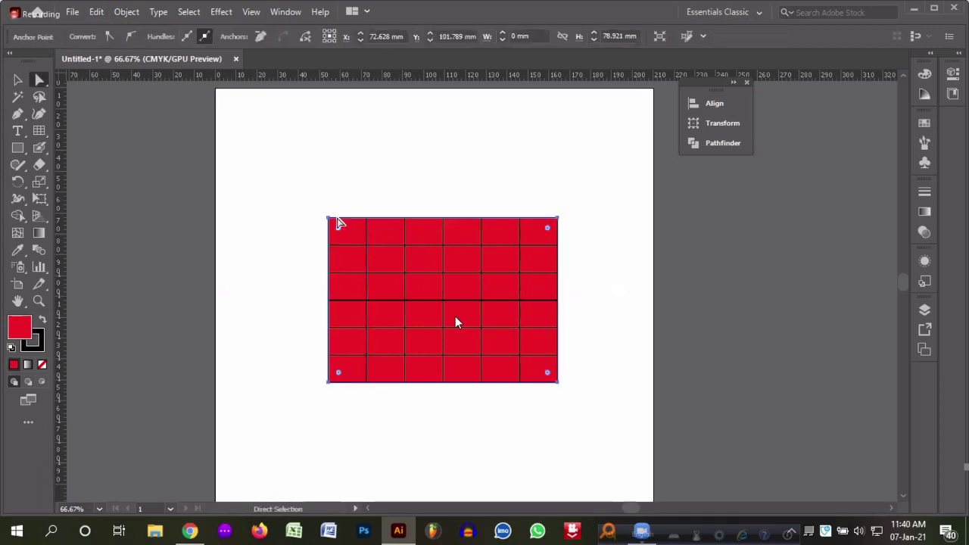
- Open Split Into Grid for the outer rectangle and cancel it without changes
{"action": "left_click", "coordinate": [126, 13]}
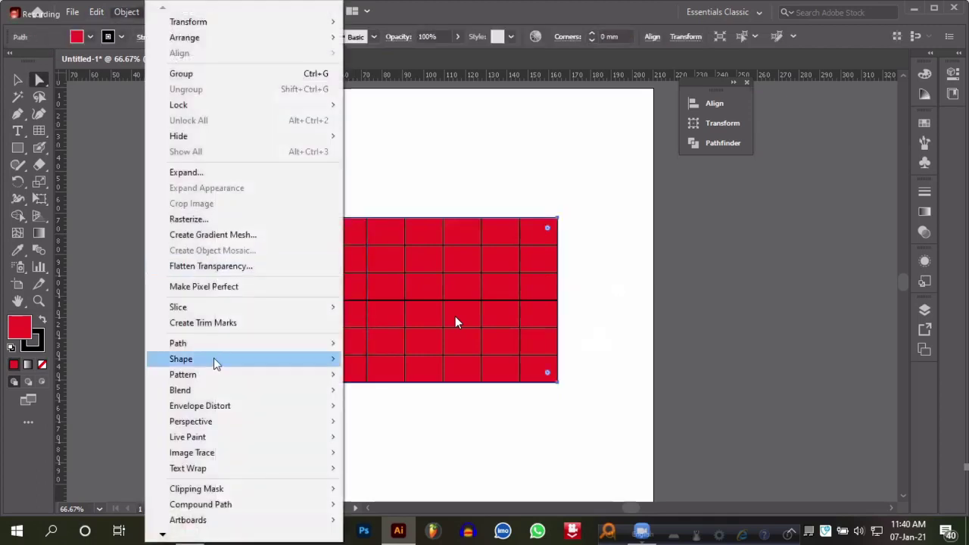
{"action": "mouse_move", "coordinate": [214, 344]}
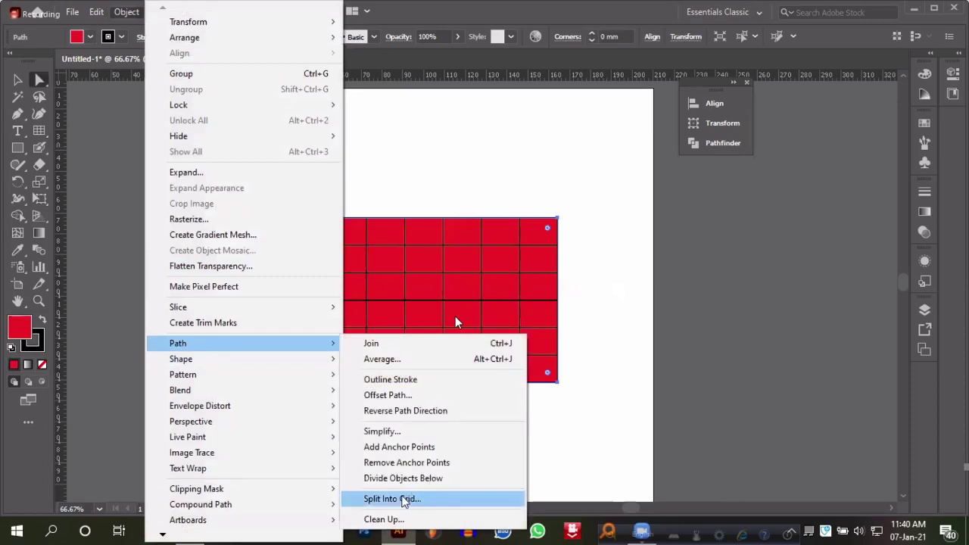
{"action": "left_click", "coordinate": [400, 498]}
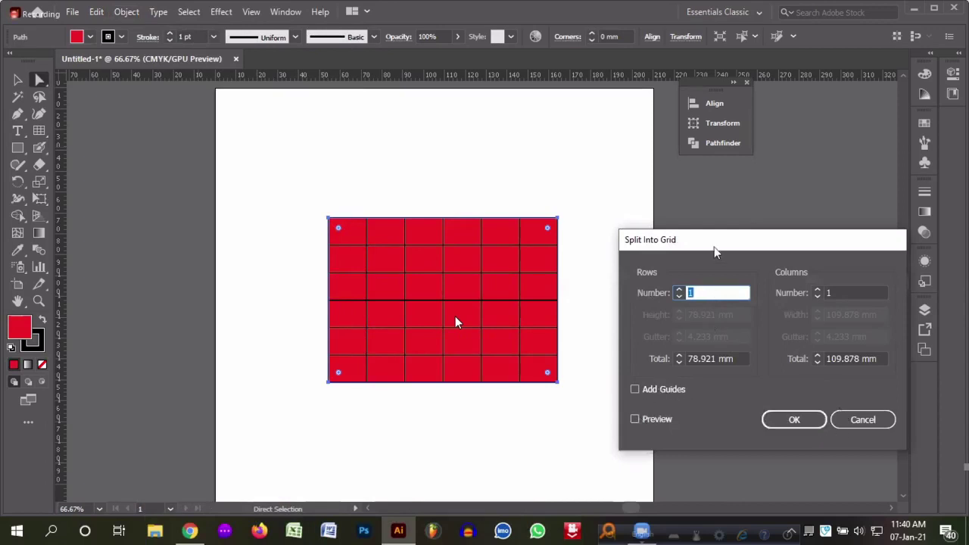
{"action": "left_click_drag", "start_coordinate": [686, 251], "coordinate": [585, 272]}
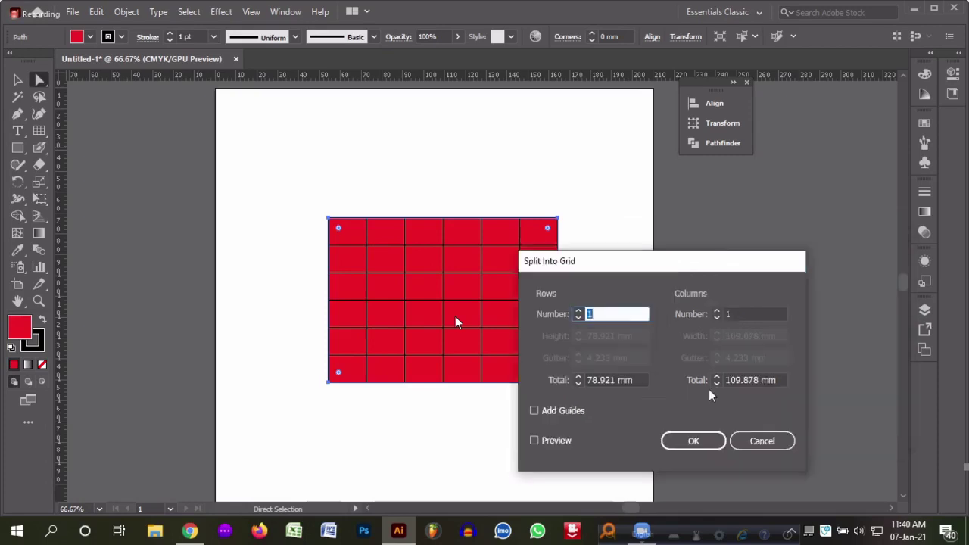
{"action": "left_click", "coordinate": [754, 445]}
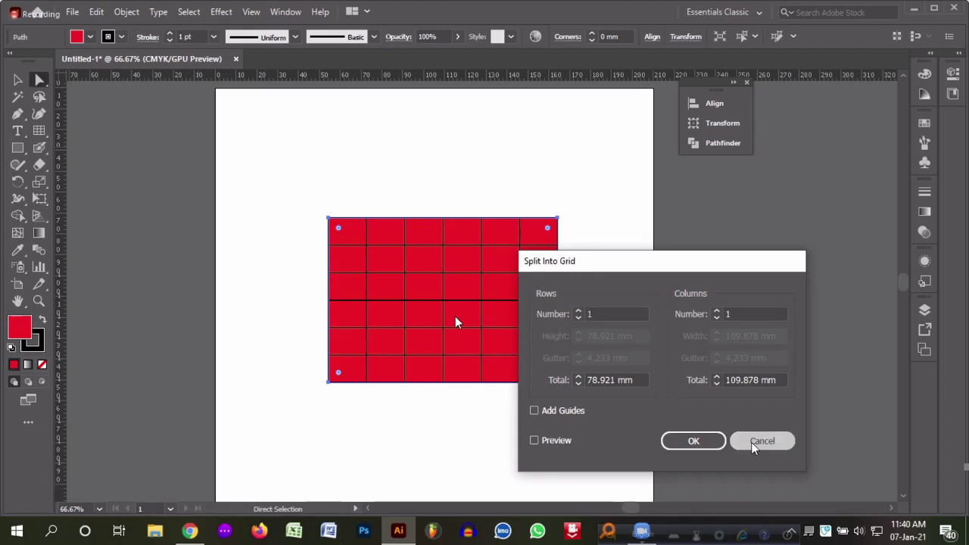
{"action": "left_click", "coordinate": [754, 445]}
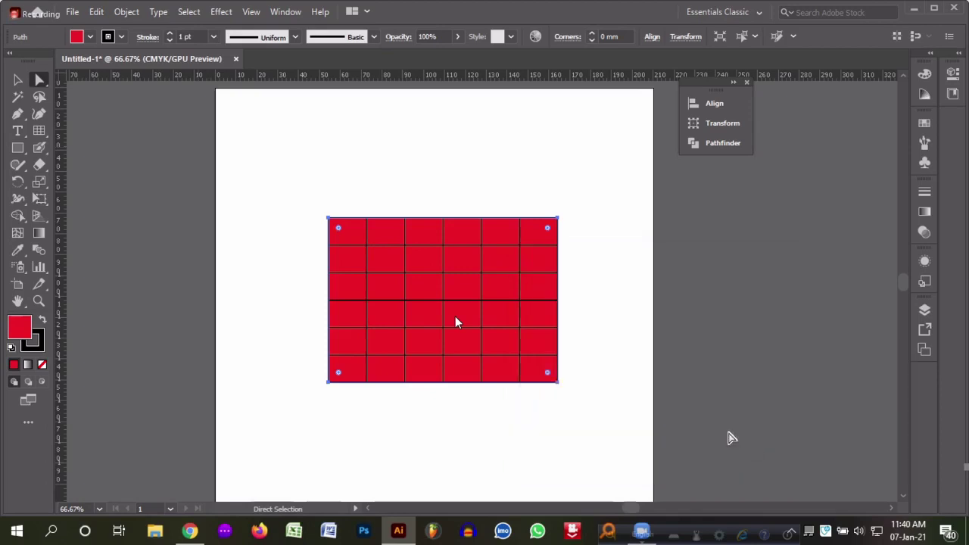
- Split the red rectangle via Split Into Grid with 2 rows, gutter 0 and 2 columns
{"action": "left_click", "coordinate": [126, 12]}
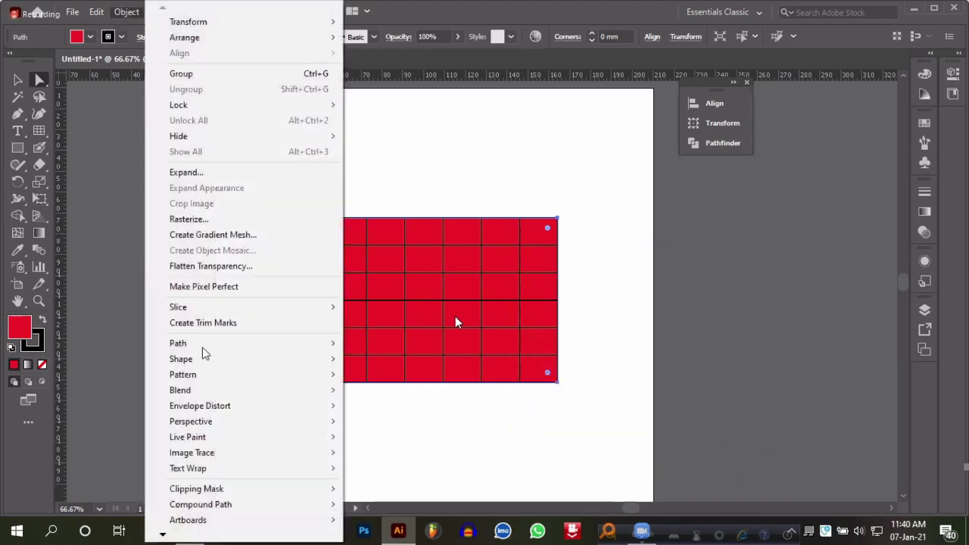
{"action": "mouse_move", "coordinate": [204, 347]}
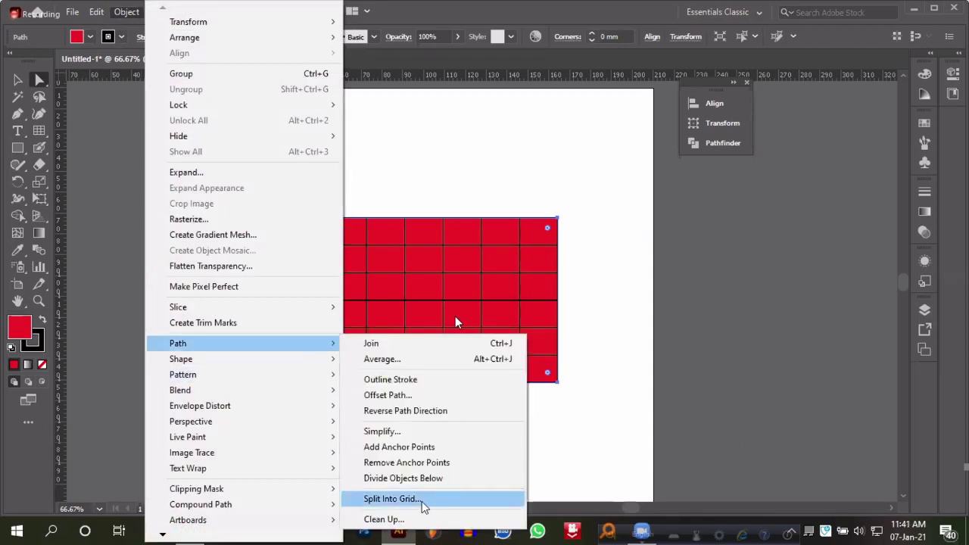
{"action": "left_click", "coordinate": [424, 505]}
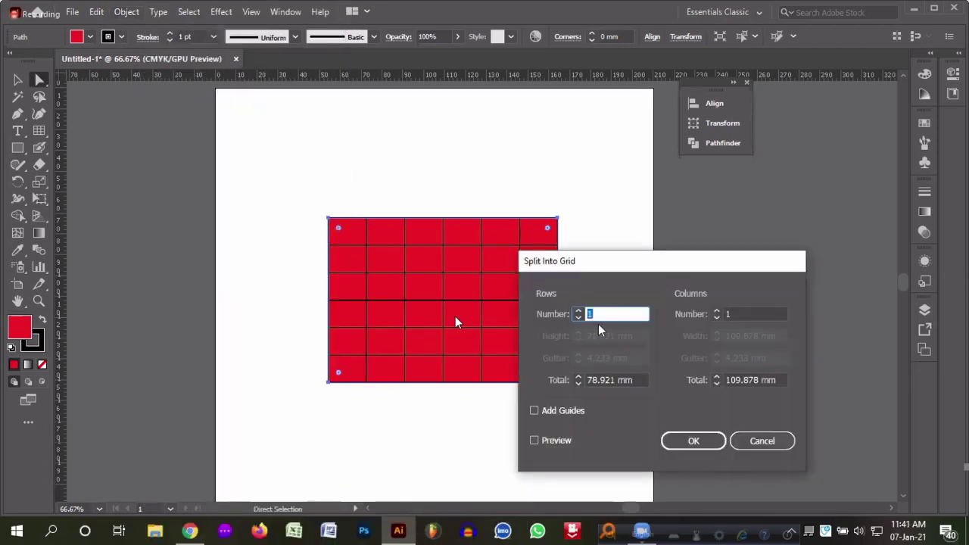
{"action": "type", "text": "2"}
{"action": "key", "text": "Tab"}
{"action": "type", "text": "2"}
{"action": "key", "text": "Tab"}
{"action": "type", "text": "0"}
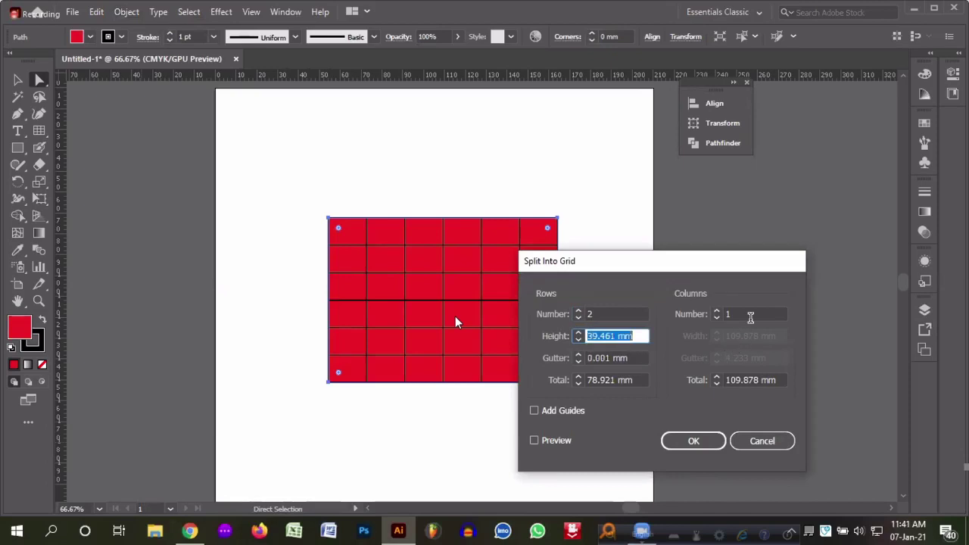
{"action": "key", "text": "Tab"}
{"action": "type", "text": "2"}
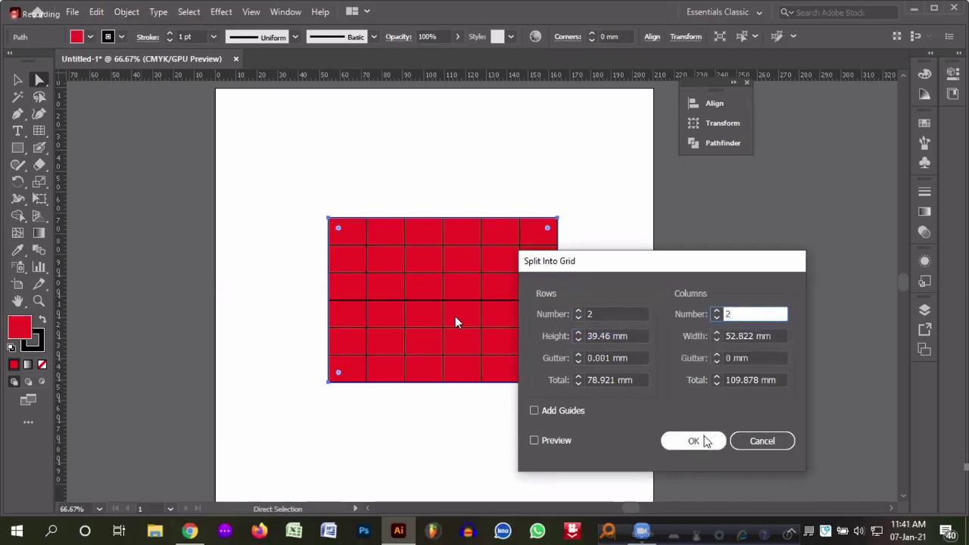
{"action": "left_click", "coordinate": [693, 441]}
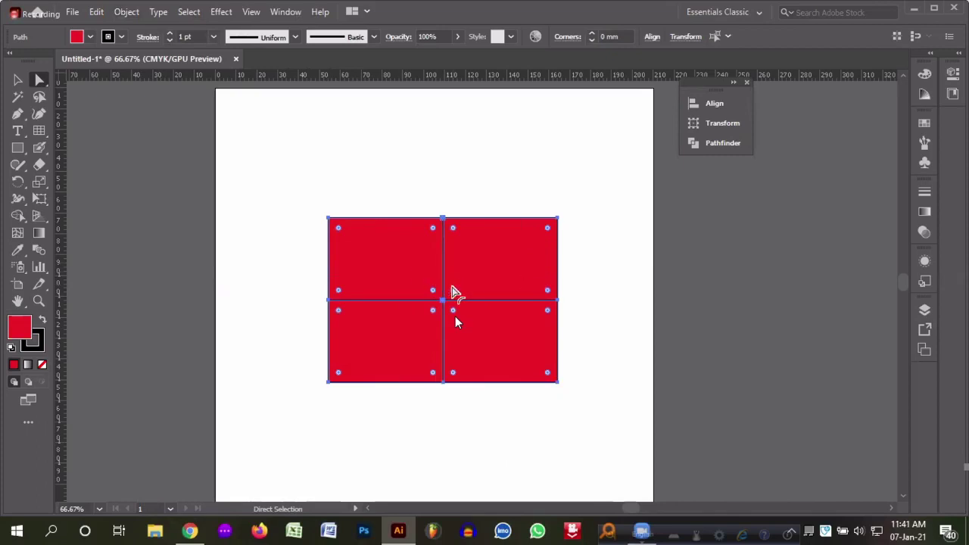
- Drag the four red rectangles apart toward the artboard's corners
{"action": "left_click", "coordinate": [26, 82]}
{"action": "left_click", "coordinate": [271, 124]}
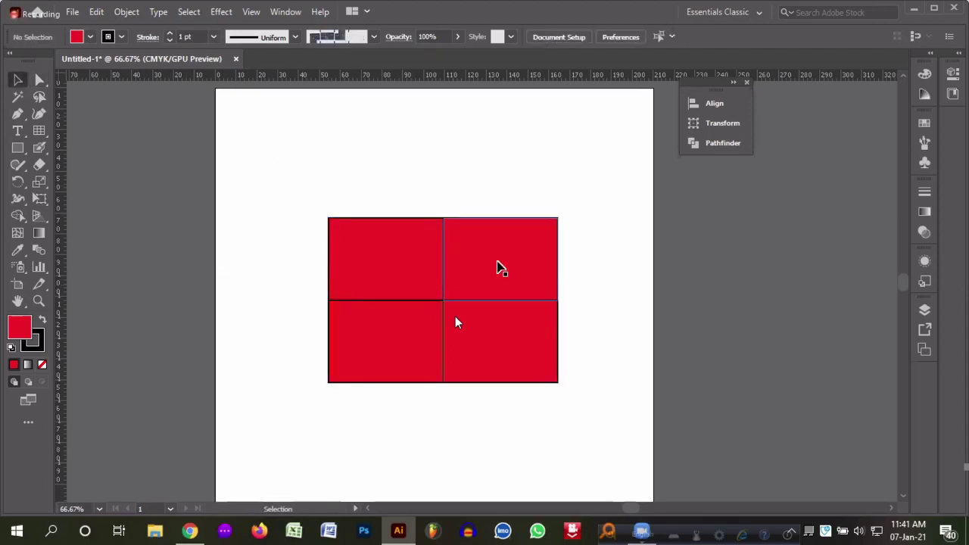
{"action": "left_click", "coordinate": [497, 268]}
{"action": "left_click_drag", "start_coordinate": [497, 268], "coordinate": [544, 174]}
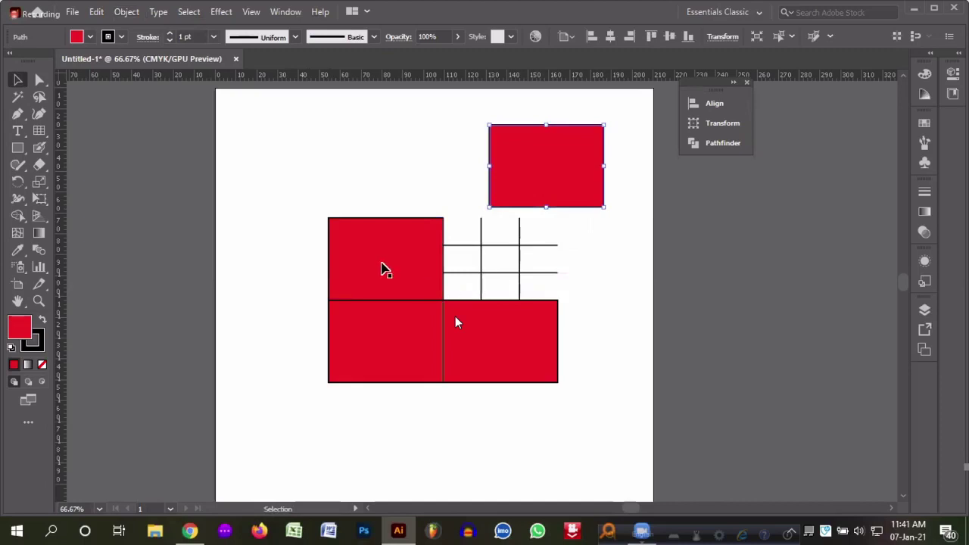
{"action": "left_click_drag", "start_coordinate": [383, 268], "coordinate": [307, 166]}
{"action": "left_click_drag", "start_coordinate": [384, 351], "coordinate": [324, 454]}
{"action": "left_click_drag", "start_coordinate": [519, 361], "coordinate": [595, 459]}
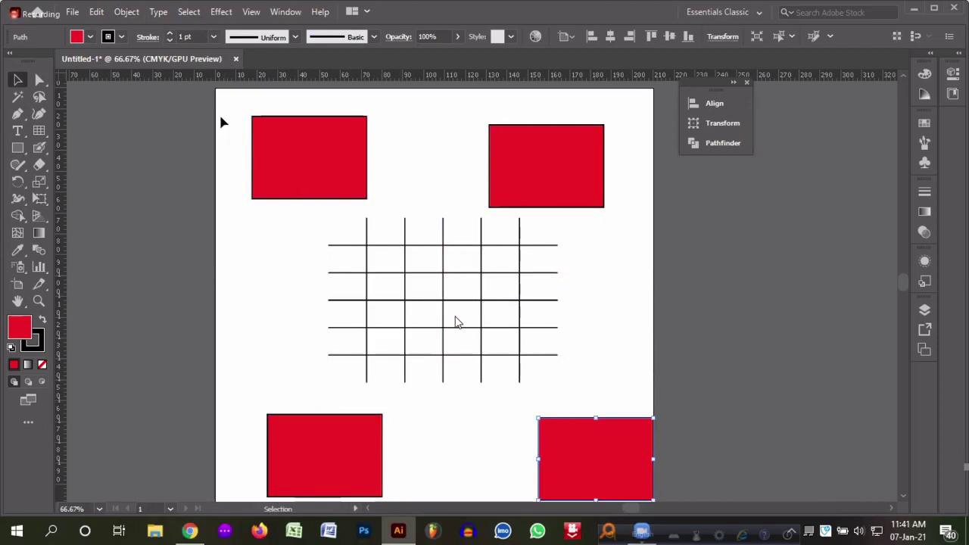
- Select all remaining artwork, including the grid lines, and delete it
{"action": "left_click", "coordinate": [387, 247]}
{"action": "left_click", "coordinate": [305, 240]}
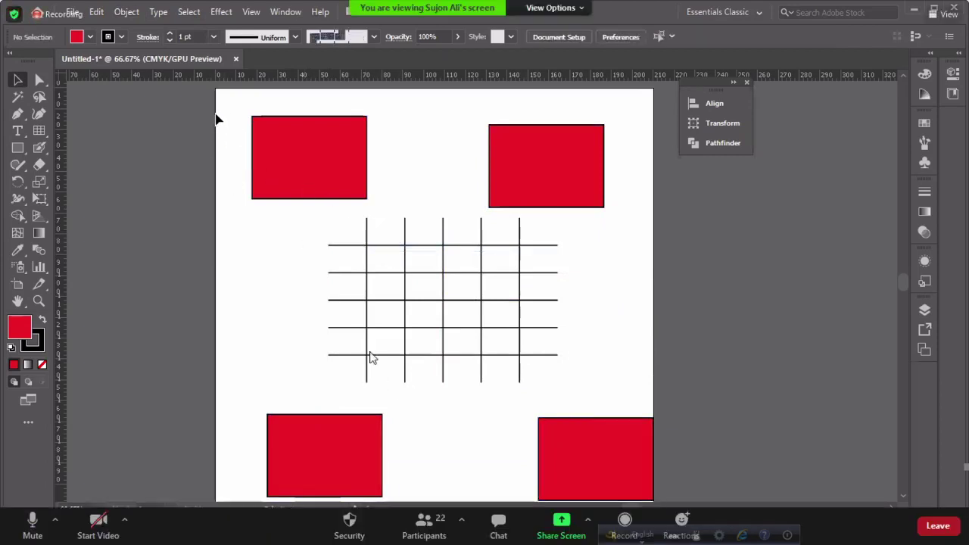
{"action": "scroll", "coordinate": [649, 496], "scroll_direction": "down", "scroll_amount": 1}
{"action": "key", "text": "ctrl+a"}
{"action": "key", "text": "Delete"}
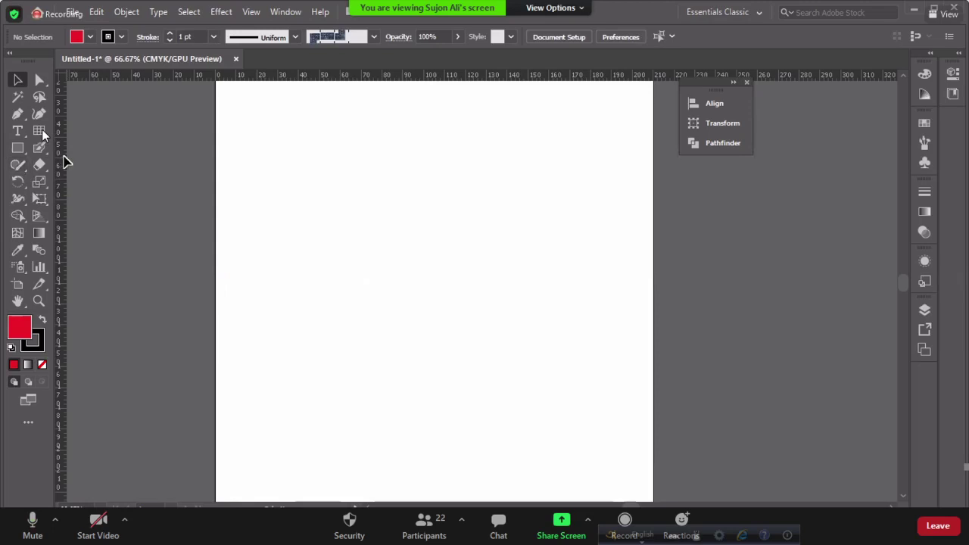
- Draw a freehand zig-zag stroke with the Pencil and delete it
{"action": "left_click", "coordinate": [18, 166]}
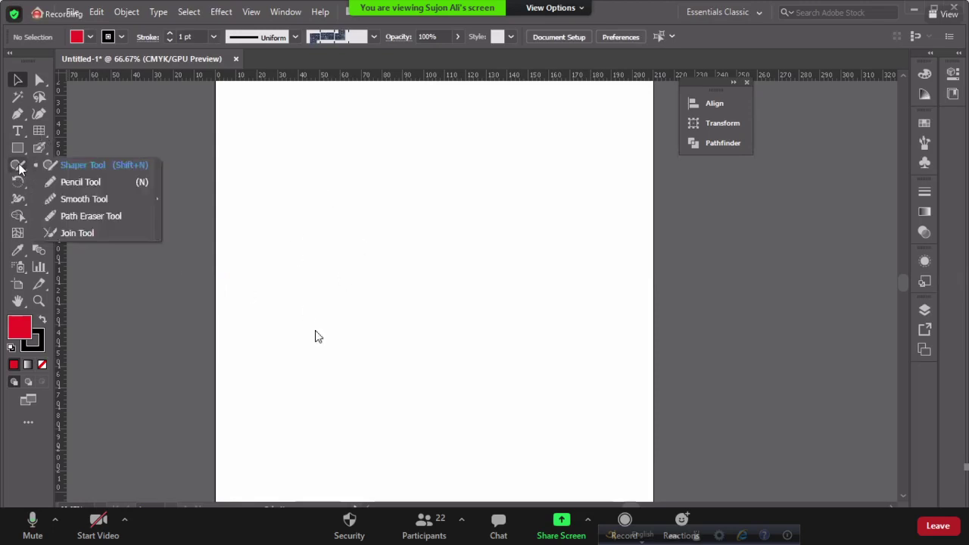
{"action": "left_click", "coordinate": [85, 184]}
{"action": "mouse_move", "coordinate": [311, 254]}
{"action": "left_mouse_down"}
{"action": "mouse_move", "coordinate": [329, 222]}
{"action": "mouse_move", "coordinate": [346, 226]}
{"action": "mouse_move", "coordinate": [379, 285]}
{"action": "mouse_move", "coordinate": [423, 228]}
{"action": "left_mouse_up"}
{"action": "key", "text": "Delete"}
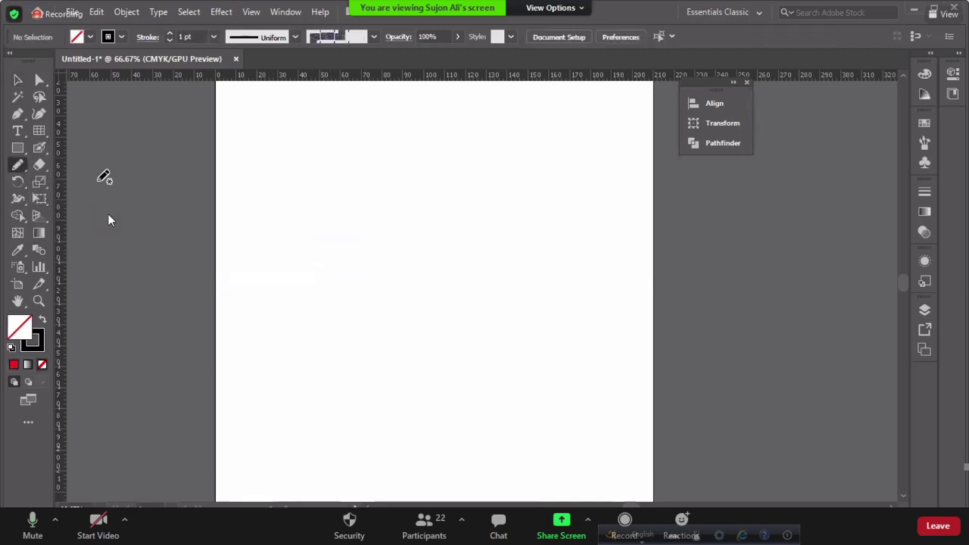
{"action": "left_click", "coordinate": [17, 80]}
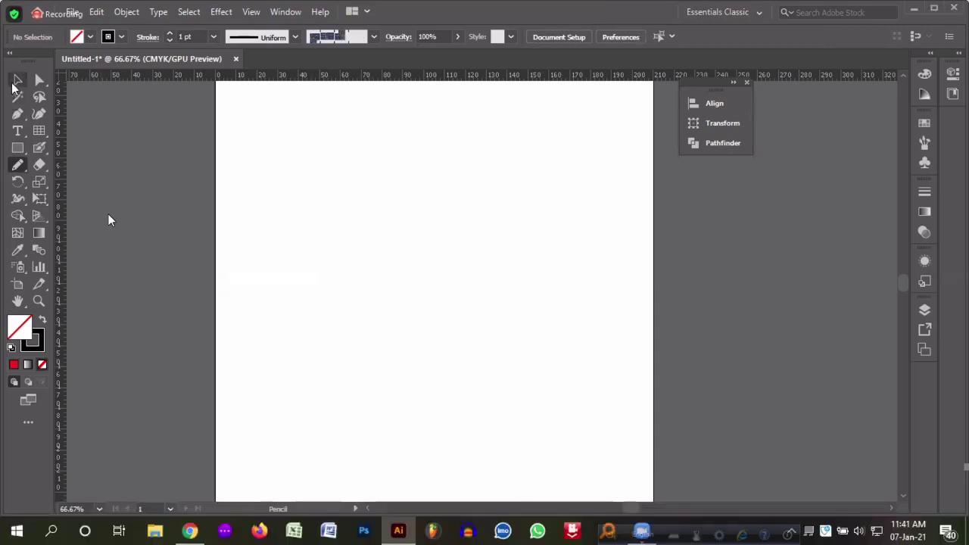
- Drag a six-by-six rectangular grid in the upper middle, ungroup it, and regroup with Ctrl+G
{"action": "left_click", "coordinate": [38, 130]}
{"action": "left_click_drag", "start_coordinate": [314, 183], "coordinate": [534, 348]}
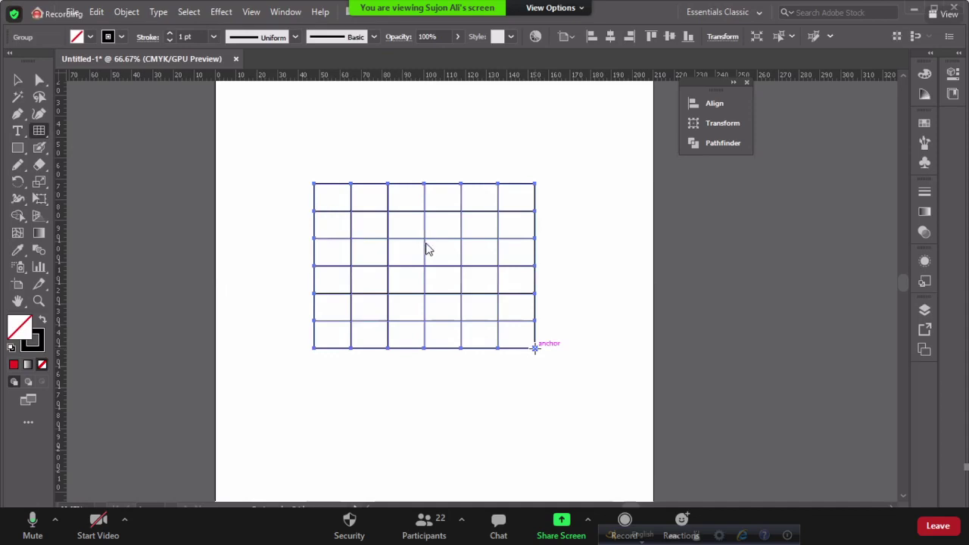
{"action": "right_click", "coordinate": [353, 215]}
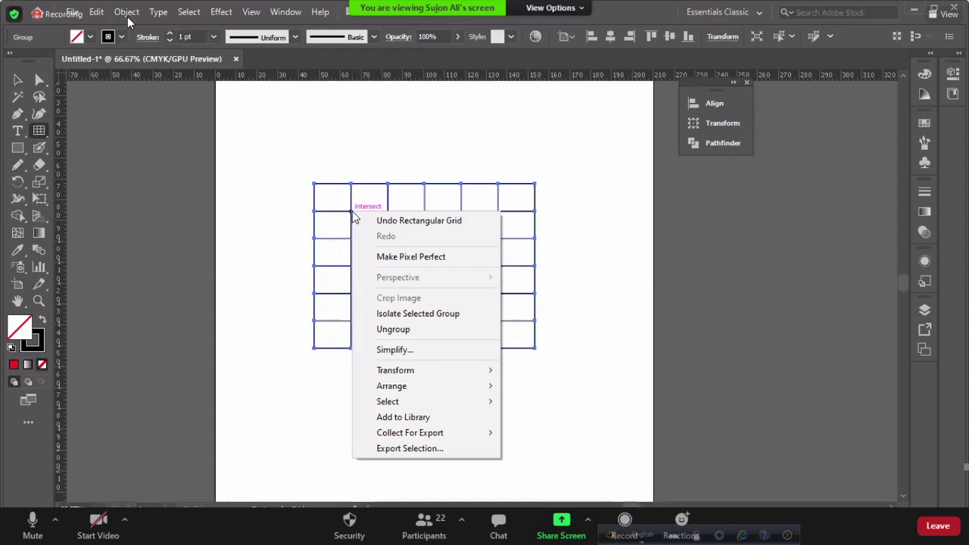
{"action": "left_click", "coordinate": [419, 331]}
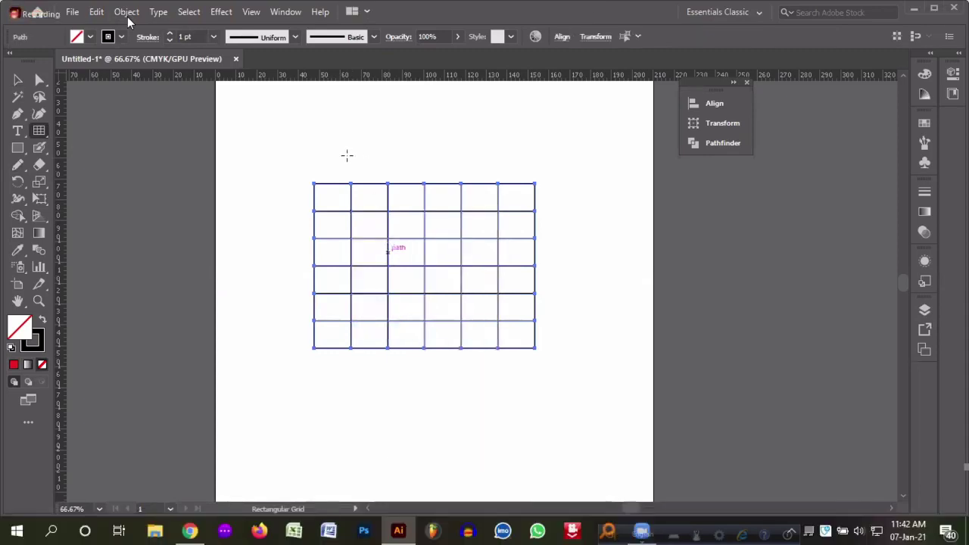
{"action": "key", "text": "ctrl+g"}
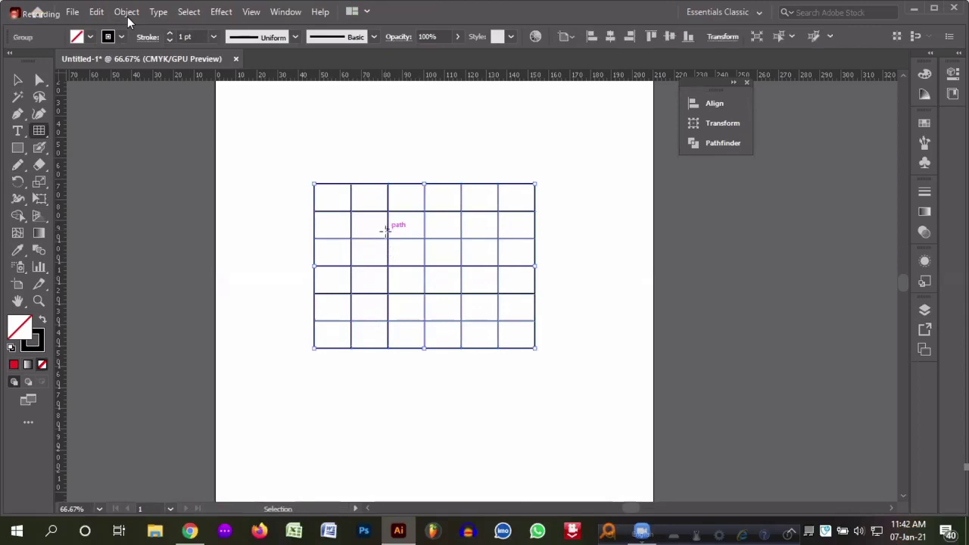
{"action": "right_click", "coordinate": [386, 237]}
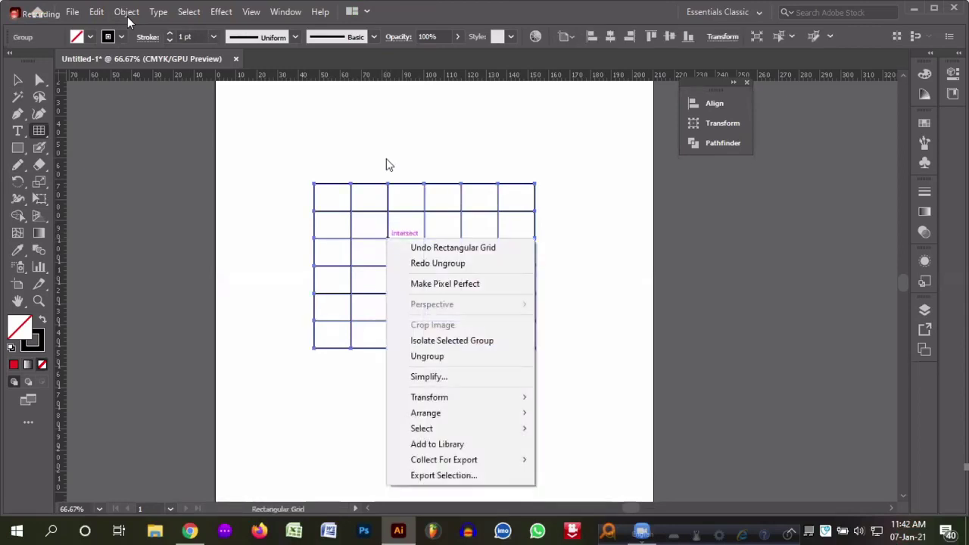
{"action": "left_click", "coordinate": [127, 17]}
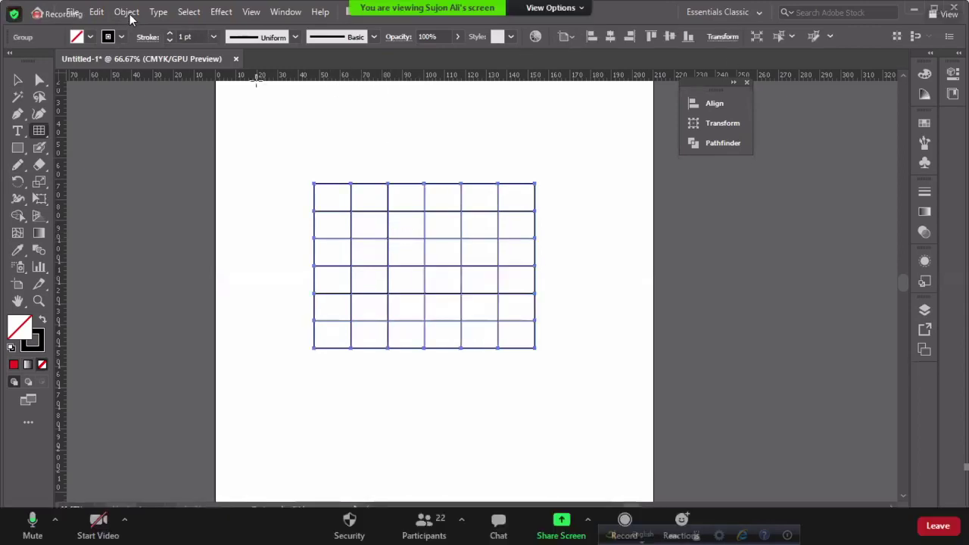
{"action": "left_click", "coordinate": [126, 13]}
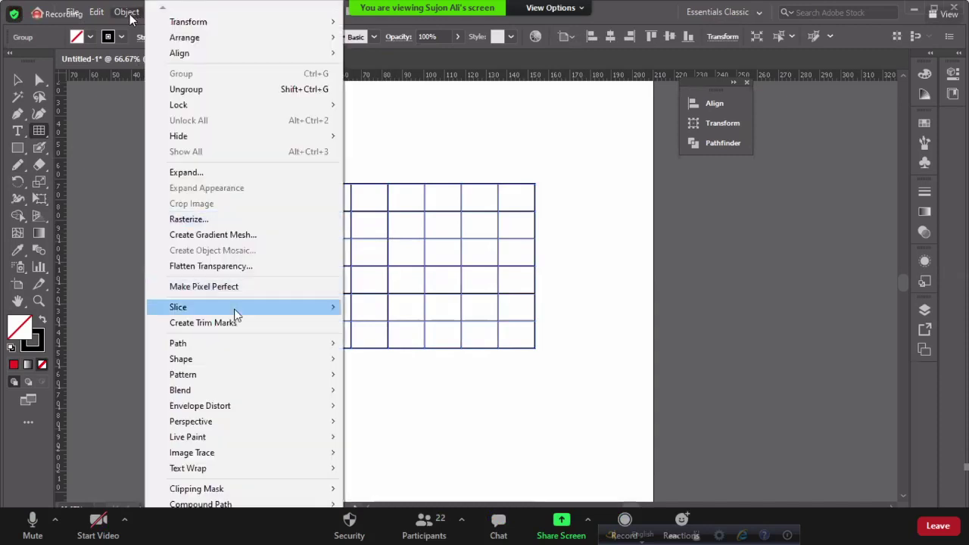
{"action": "mouse_move", "coordinate": [233, 343]}
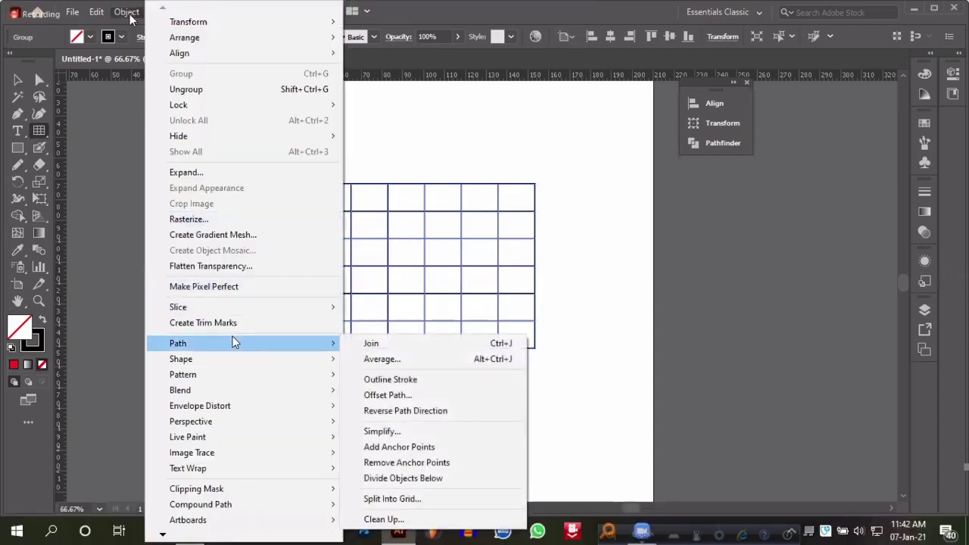
{"action": "left_click", "coordinate": [392, 500]}
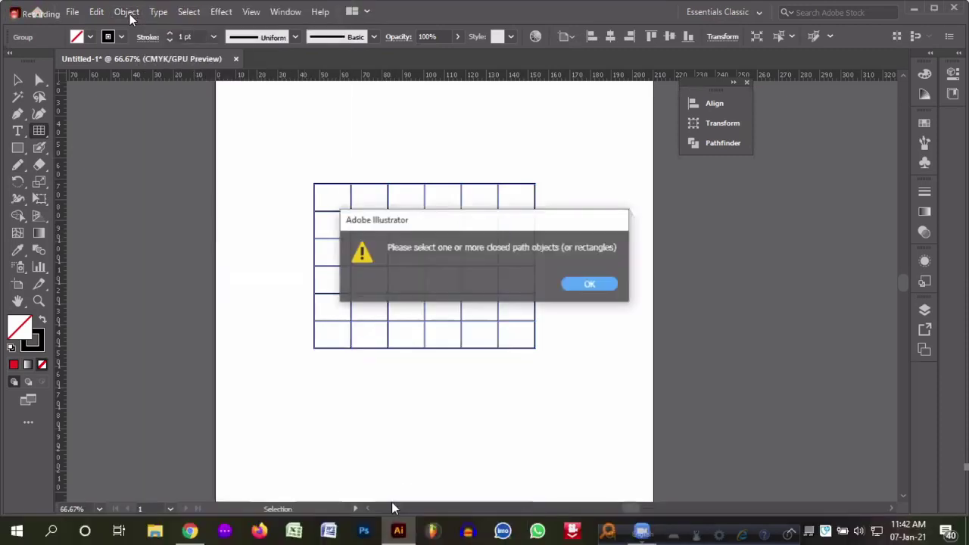
{"action": "left_click", "coordinate": [583, 284]}
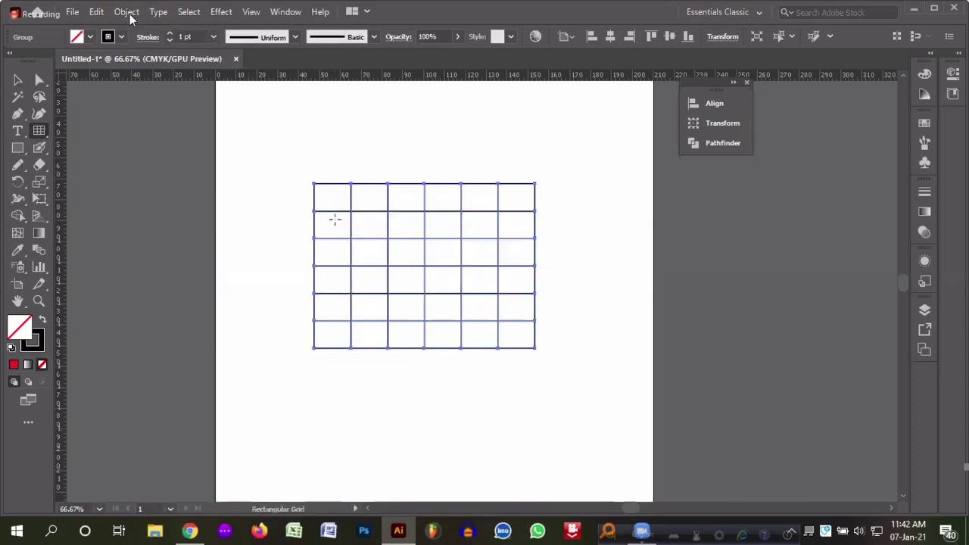
{"action": "left_click", "coordinate": [18, 81]}
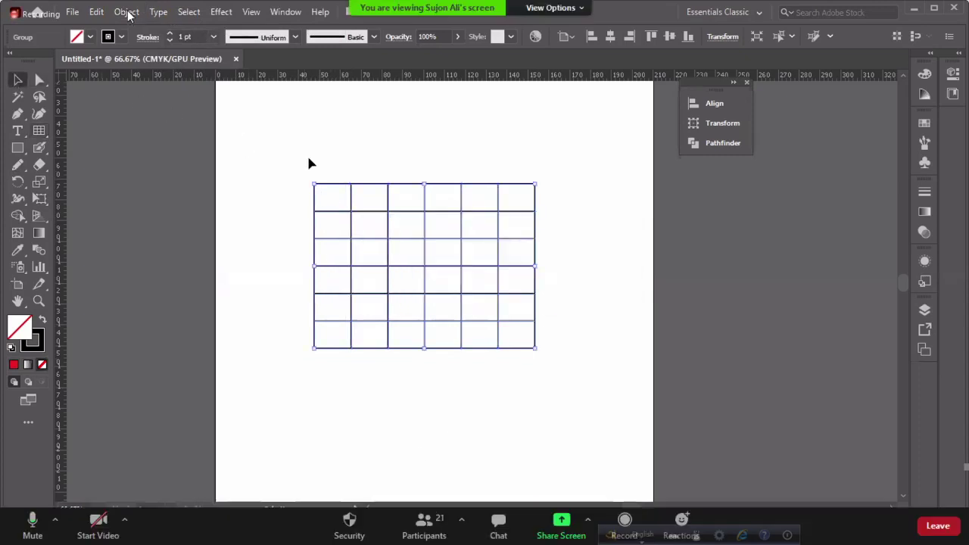
{"action": "left_click", "coordinate": [359, 171]}
{"action": "left_click_drag", "start_coordinate": [558, 372], "coordinate": [522, 284]}
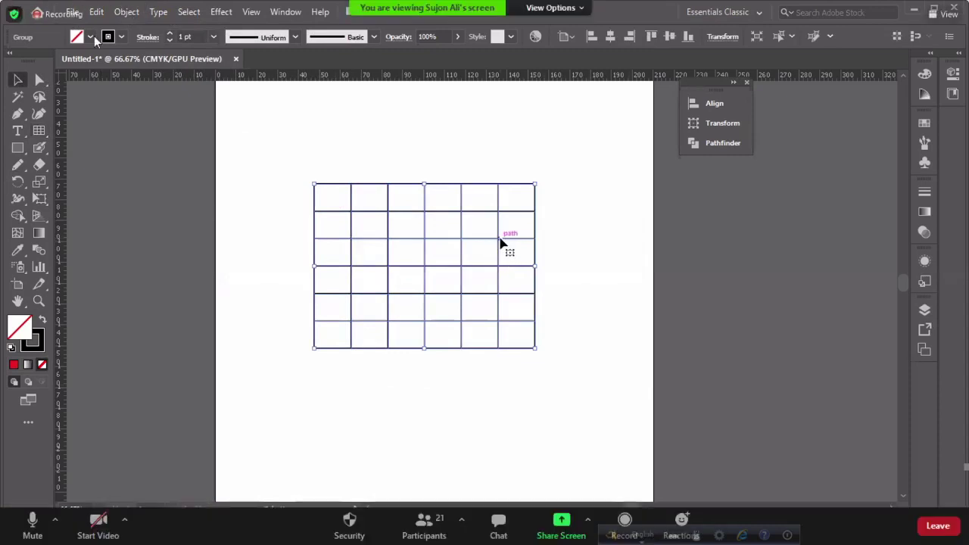
{"action": "left_click", "coordinate": [127, 12]}
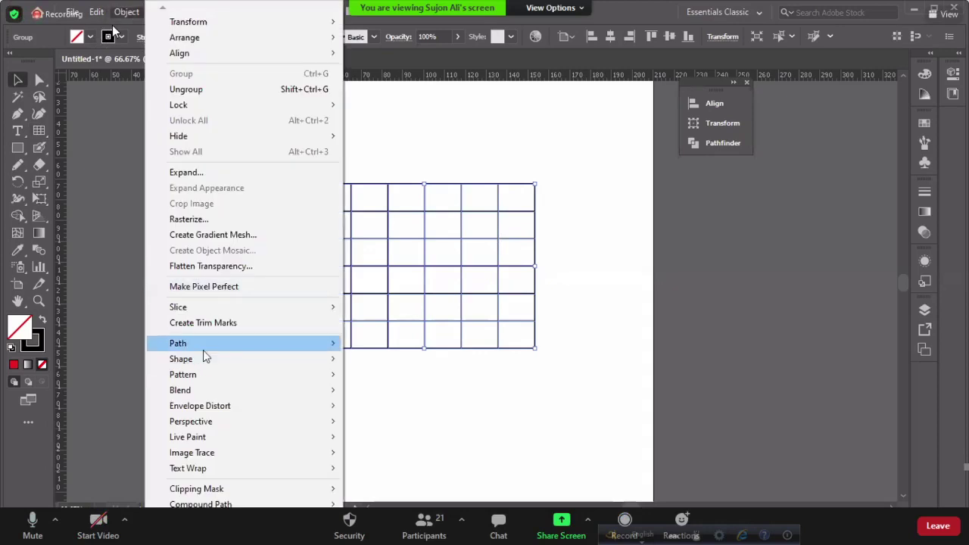
{"action": "mouse_move", "coordinate": [203, 349]}
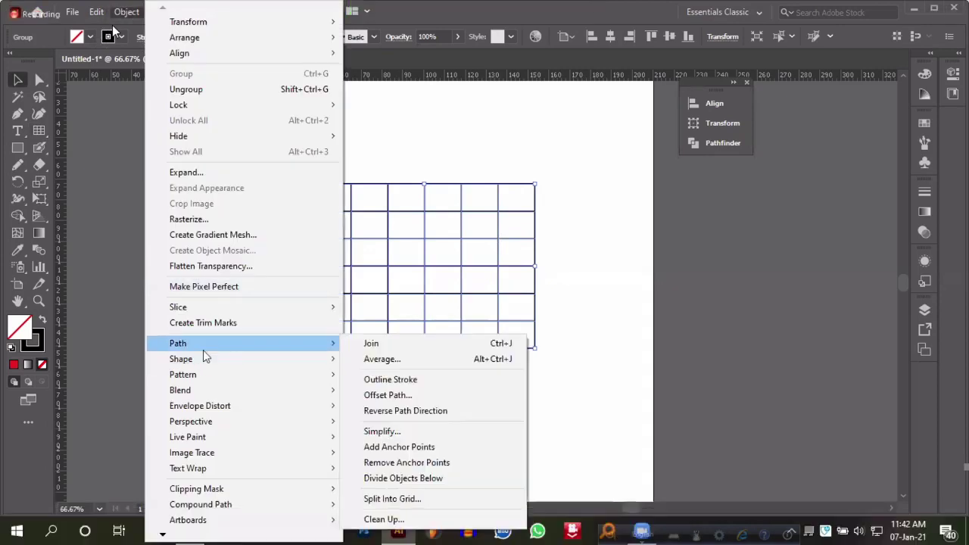
{"action": "left_click", "coordinate": [408, 479]}
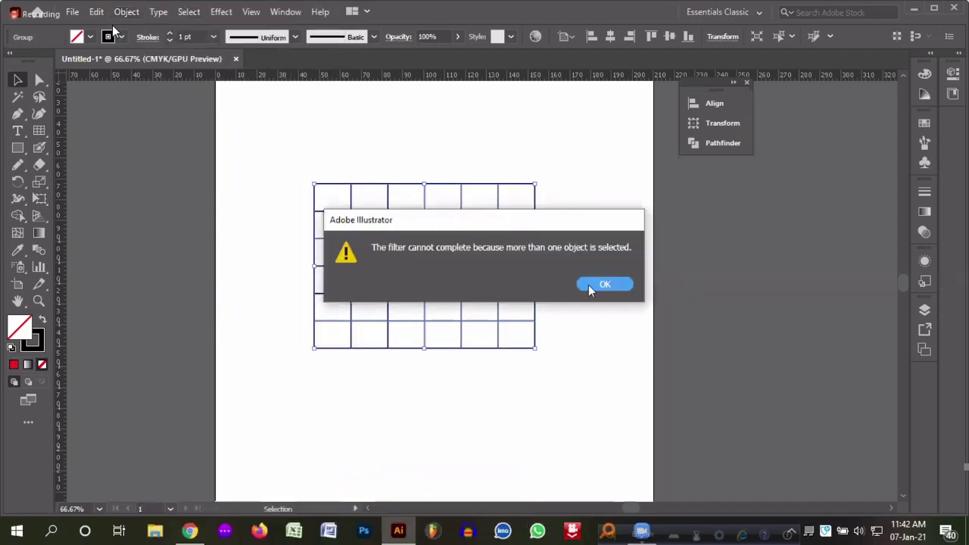
{"action": "left_click", "coordinate": [589, 286]}
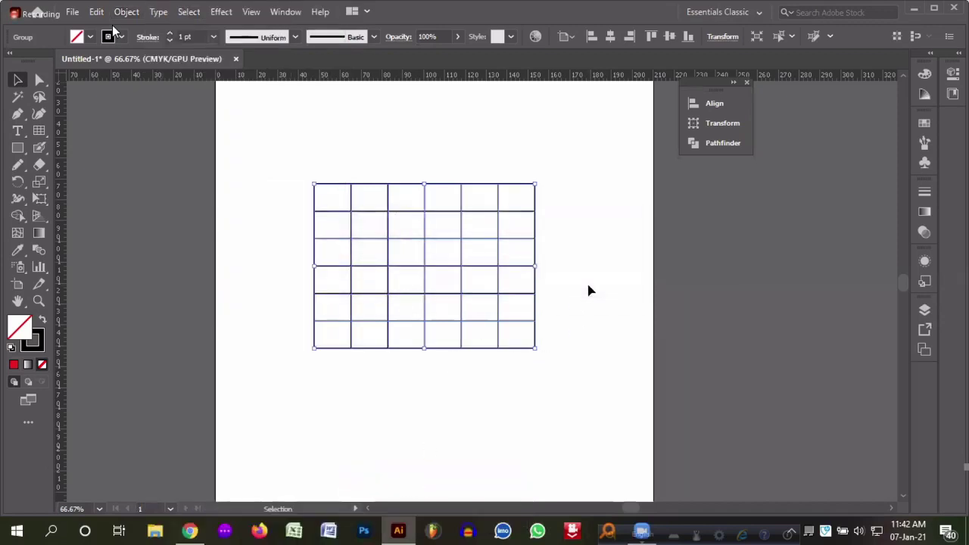
- Fill the grid with blue and reselect it
{"action": "left_click", "coordinate": [90, 37]}
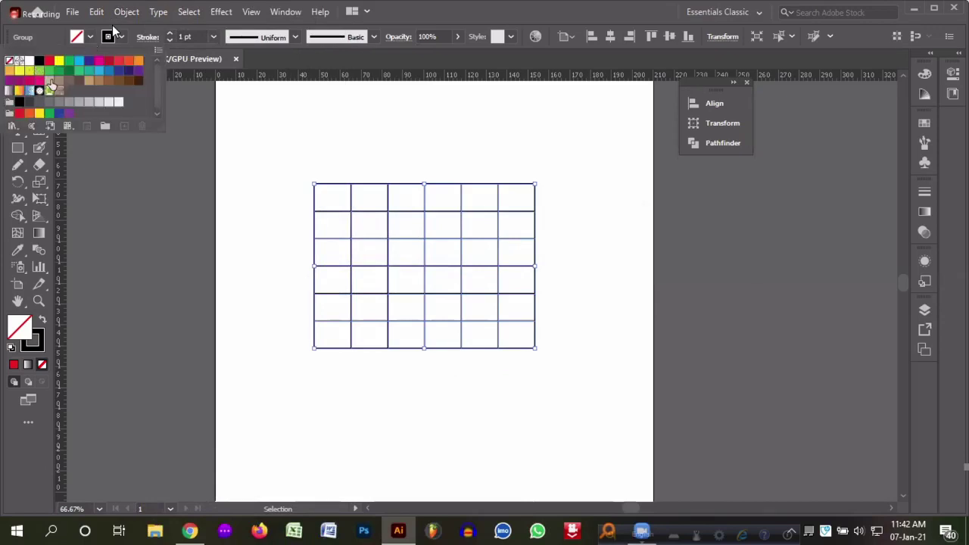
{"action": "left_click", "coordinate": [89, 61]}
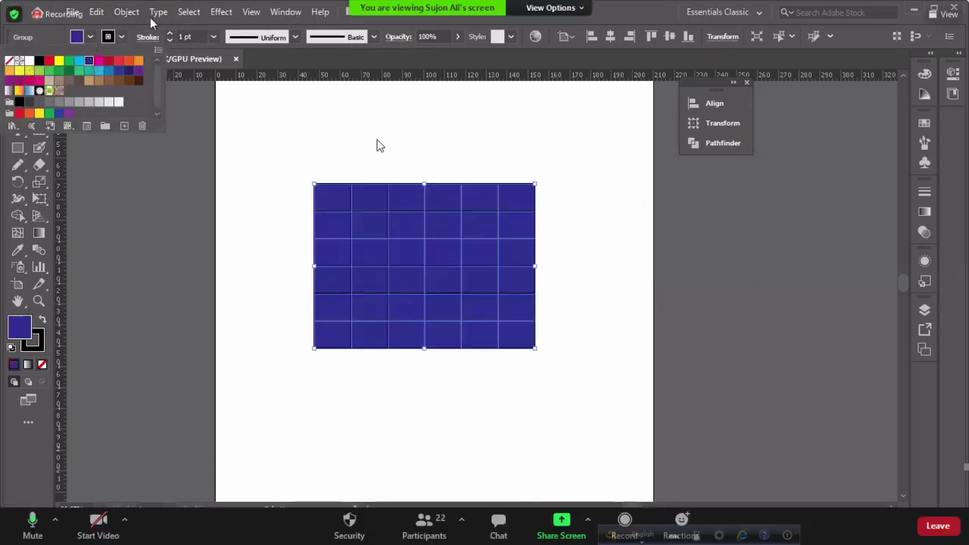
{"action": "left_click", "coordinate": [380, 146]}
{"action": "left_click", "coordinate": [301, 162]}
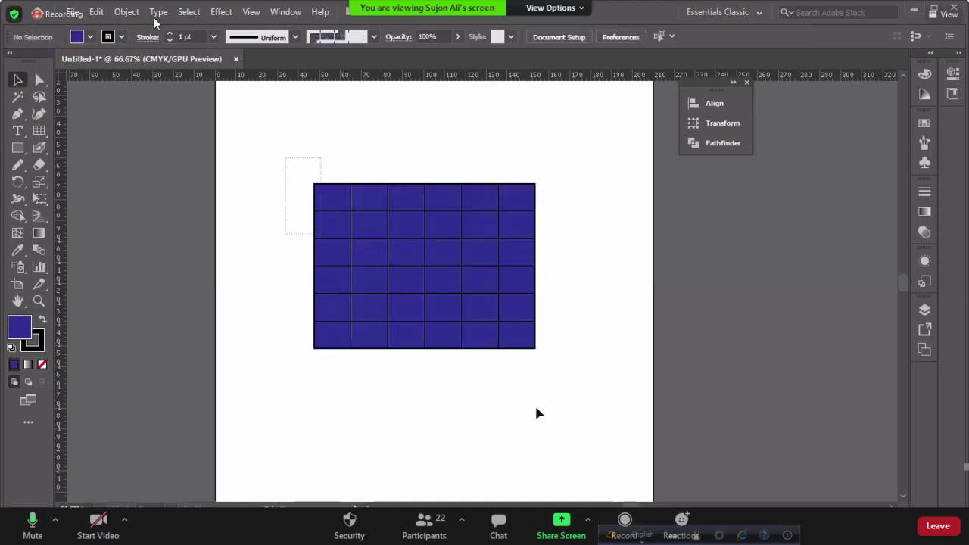
{"action": "left_click_drag", "start_coordinate": [536, 413], "coordinate": [595, 437]}
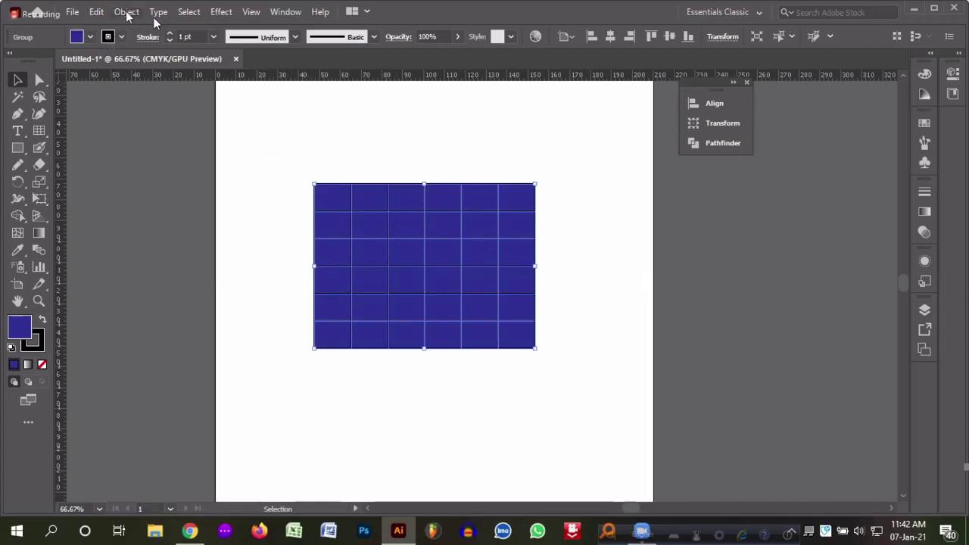
- Ungroup the blue grid into separate pieces from its context menu
{"action": "left_click", "coordinate": [126, 13]}
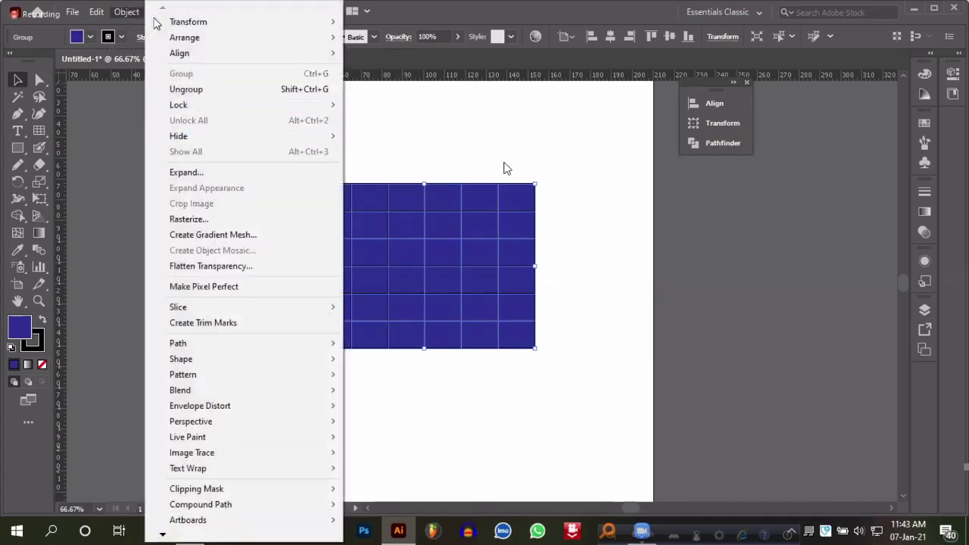
{"action": "left_click", "coordinate": [522, 205]}
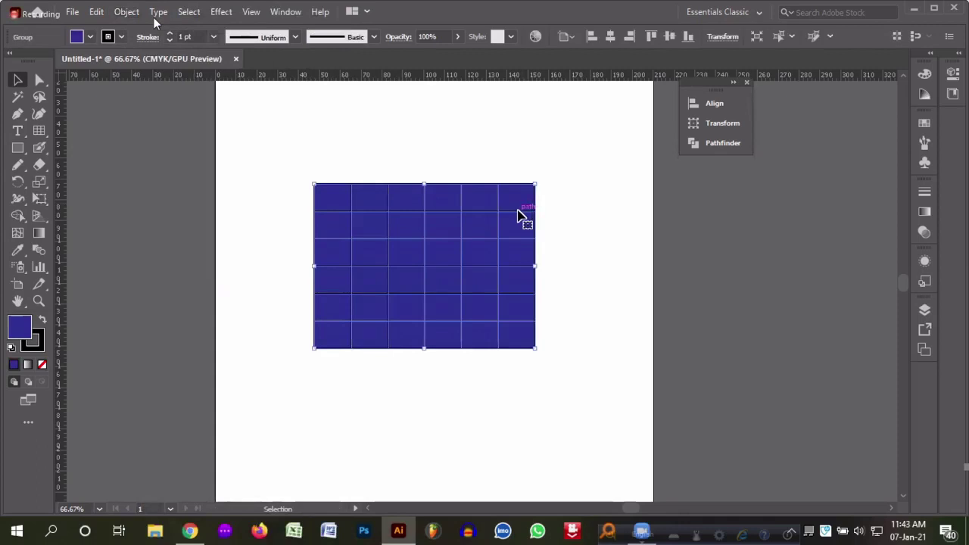
{"action": "right_click", "coordinate": [519, 217]}
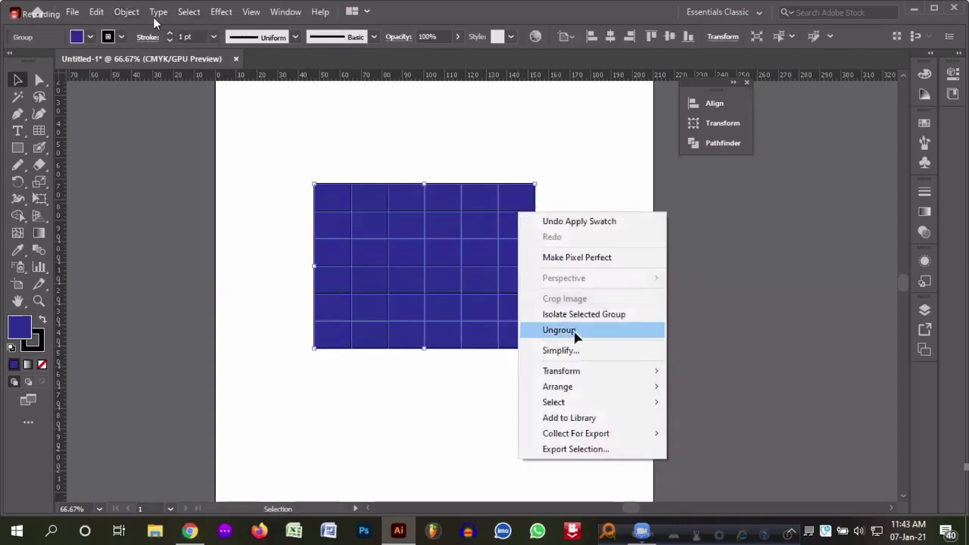
{"action": "left_click", "coordinate": [574, 333]}
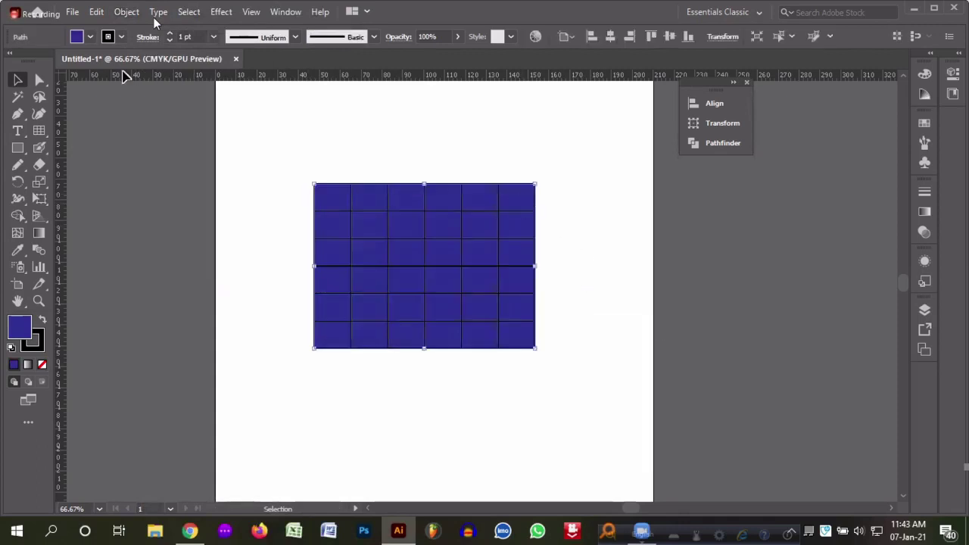
- With Direct Selection, pull the blue fill rectangle and several grid lines out of place
{"action": "left_click", "coordinate": [40, 79]}
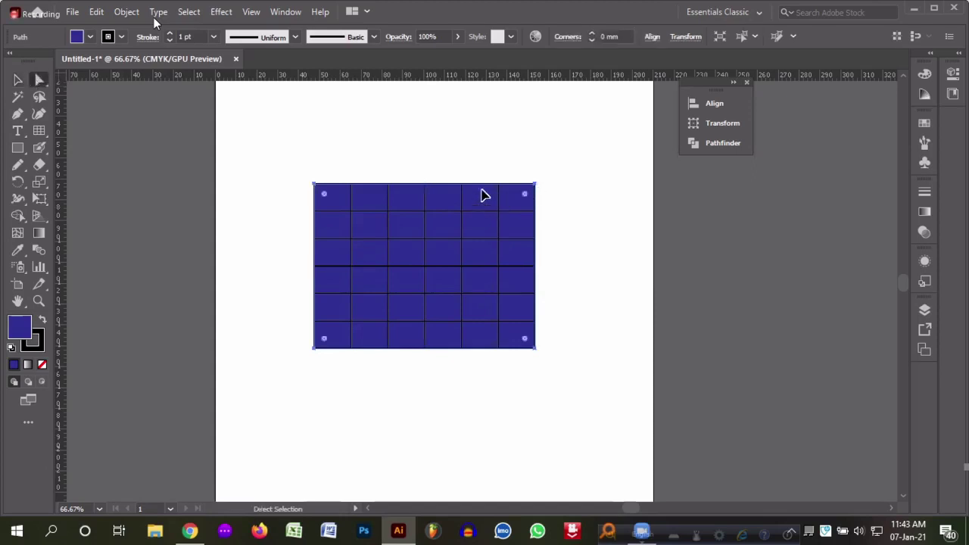
{"action": "left_click_drag", "start_coordinate": [484, 195], "coordinate": [500, 144]}
{"action": "left_click_drag", "start_coordinate": [450, 162], "coordinate": [606, 314]}
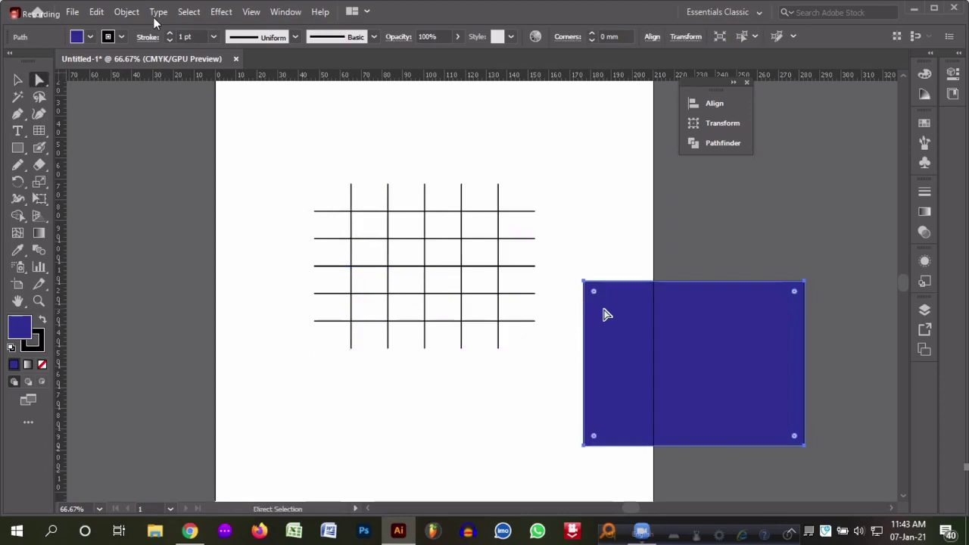
{"action": "left_click", "coordinate": [461, 270]}
{"action": "left_click", "coordinate": [445, 266]}
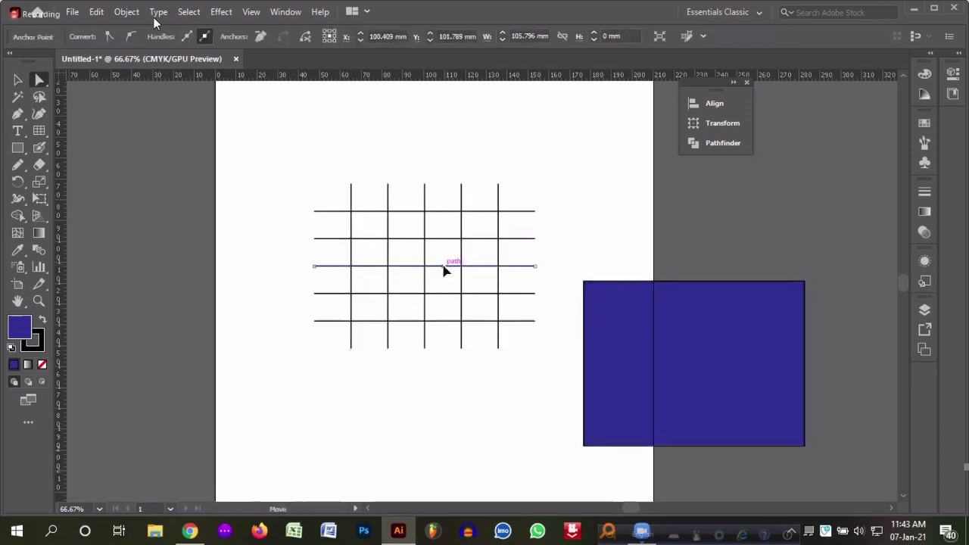
{"action": "left_click_drag", "start_coordinate": [445, 267], "coordinate": [480, 162]}
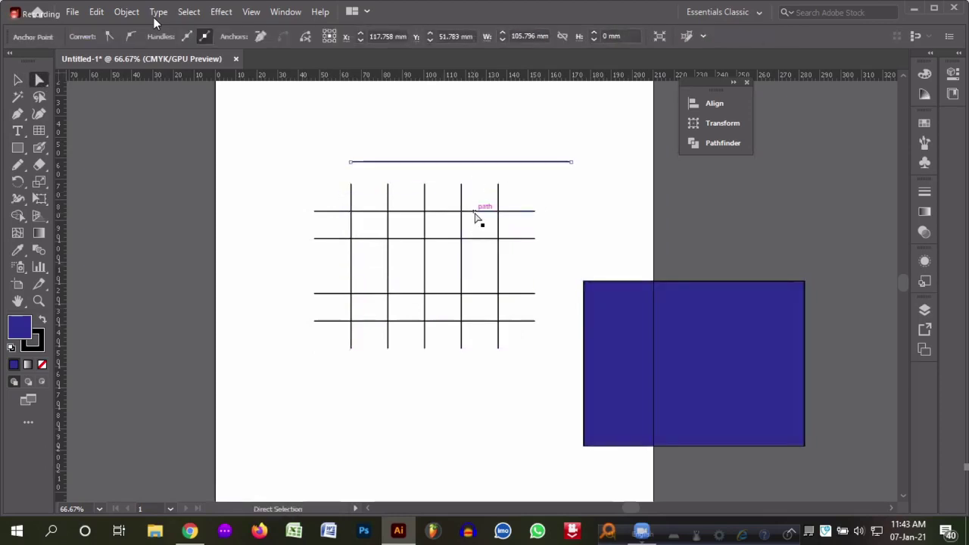
{"action": "left_click_drag", "start_coordinate": [475, 212], "coordinate": [500, 177]}
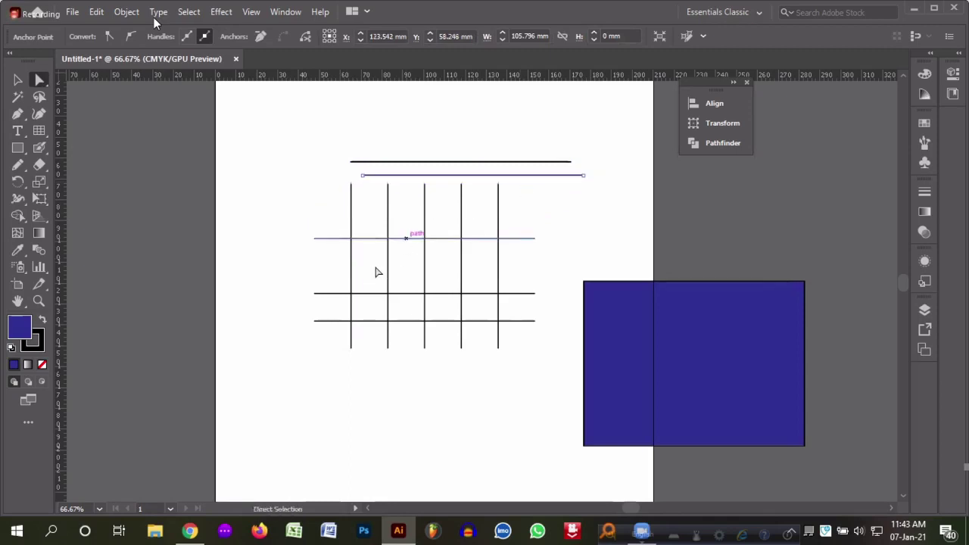
{"action": "left_click_drag", "start_coordinate": [389, 273], "coordinate": [312, 279]}
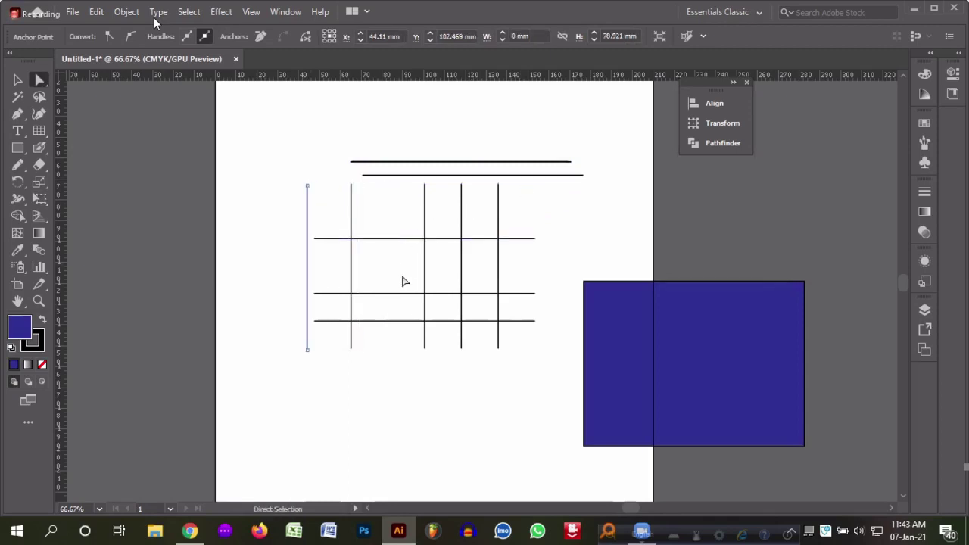
- Undo the moves with Ctrl+Z to restore every piece, then select the whole blue grid
{"action": "key", "text": "v"}
{"action": "key", "text": "ctrl+z"}
{"action": "key", "text": "ctrl+z"}
{"action": "key", "text": "ctrl+z"}
{"action": "key", "text": "ctrl+z"}
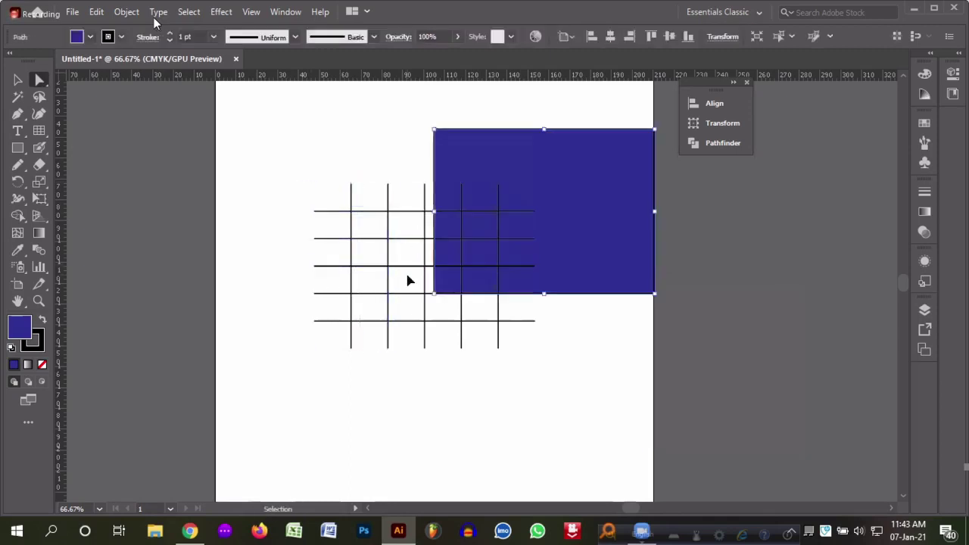
{"action": "key", "text": "ctrl+z"}
{"action": "key", "text": "ctrl+z"}
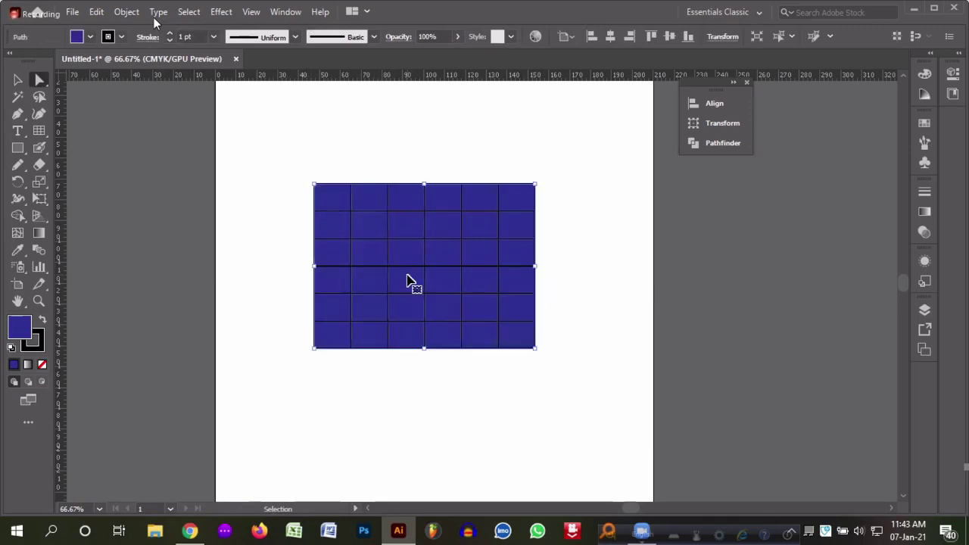
{"action": "key", "text": "ctrl+z"}
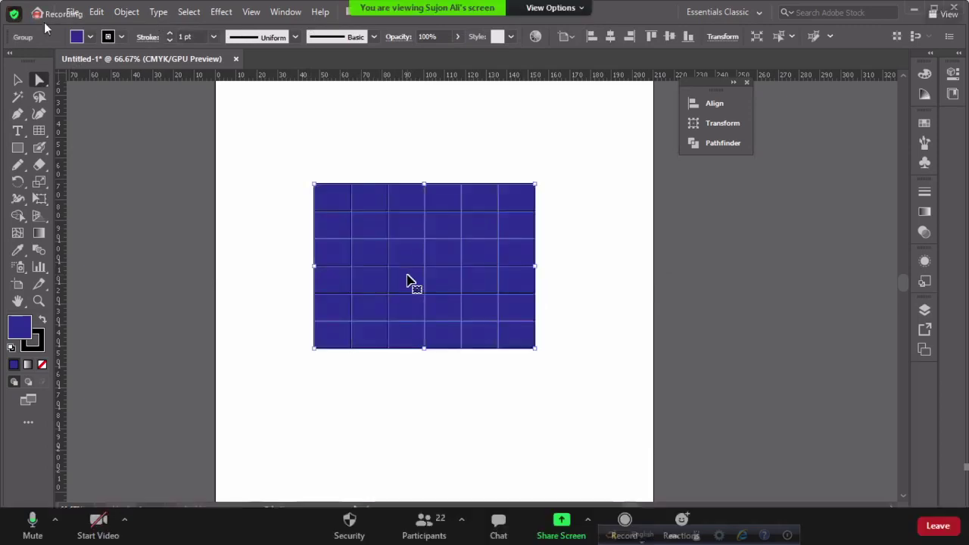
{"action": "key", "text": "a"}
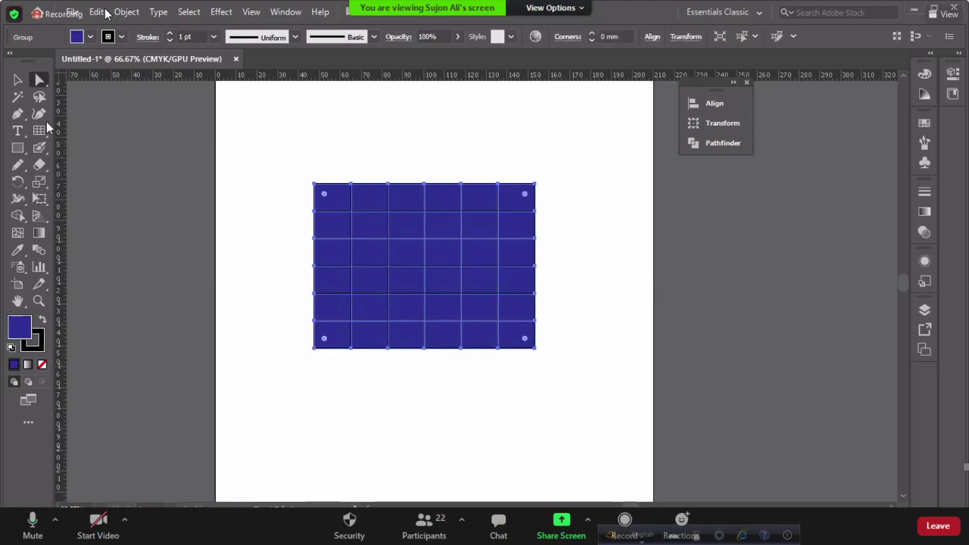
{"action": "left_click", "coordinate": [16, 82]}
{"action": "left_click_drag", "start_coordinate": [305, 149], "coordinate": [603, 418]}
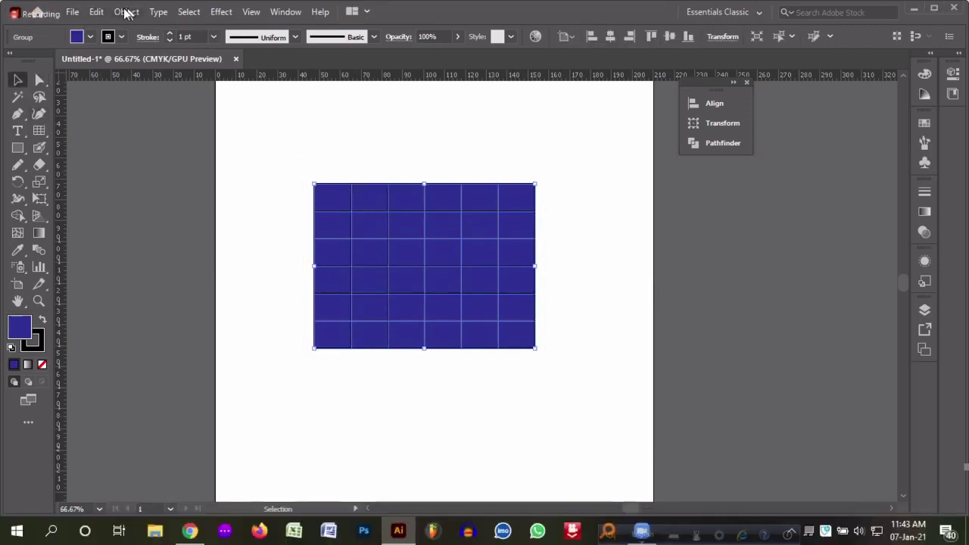
- Expand the blue grid's fill and stroke, then ungroup it into separate pieces
{"action": "left_click", "coordinate": [127, 12]}
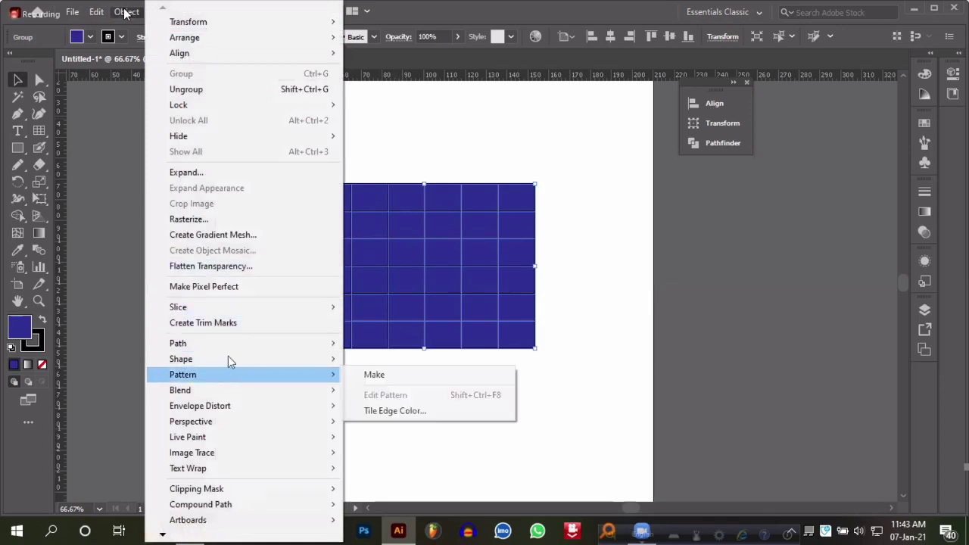
{"action": "left_click", "coordinate": [215, 174]}
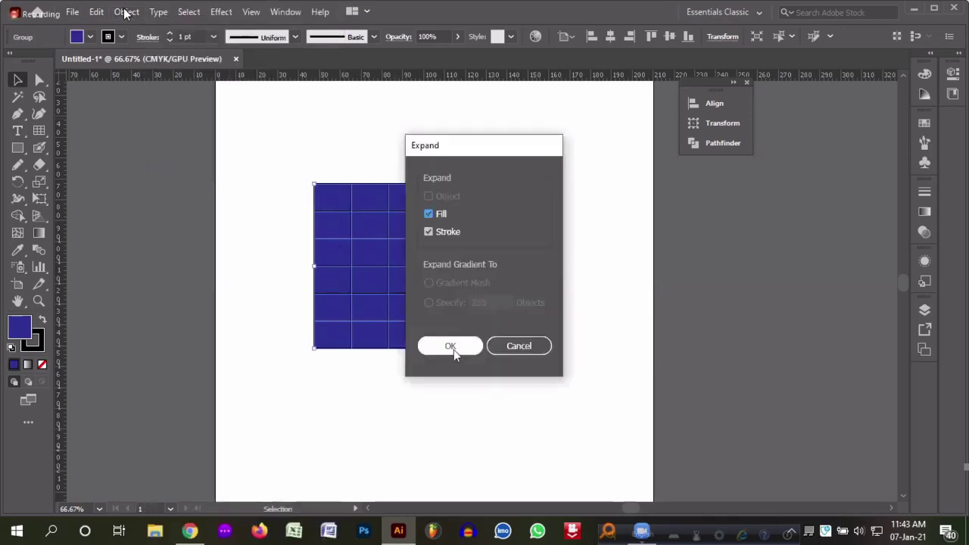
{"action": "left_click", "coordinate": [451, 348]}
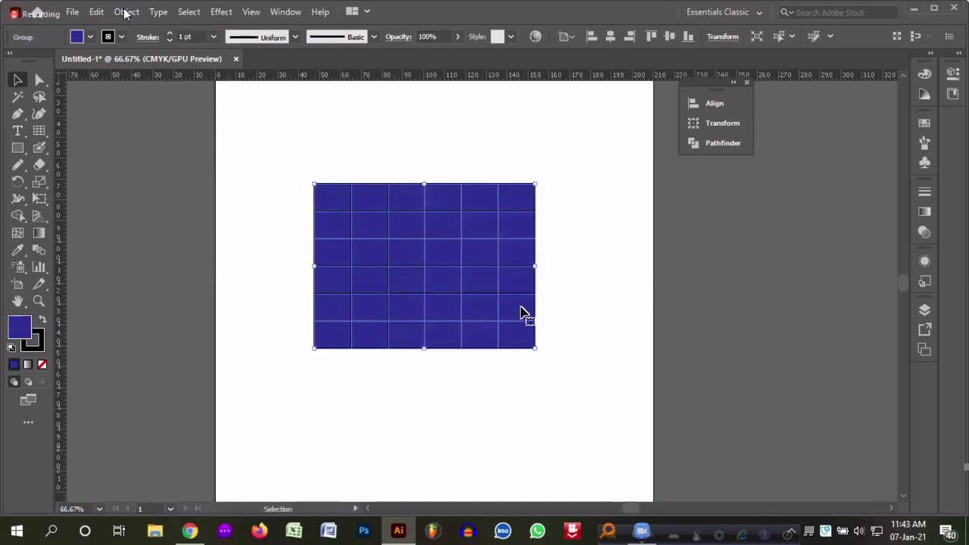
{"action": "left_click", "coordinate": [569, 210]}
{"action": "left_click", "coordinate": [412, 206]}
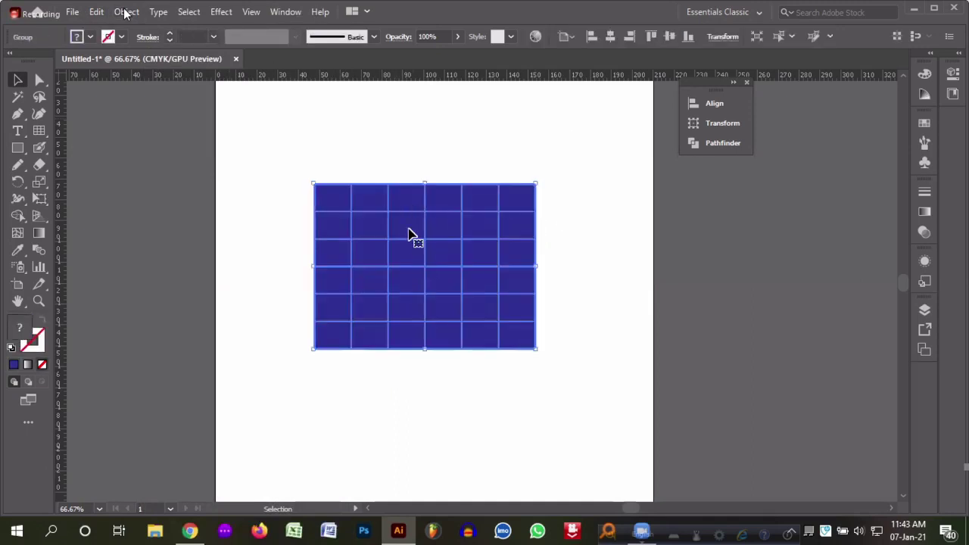
{"action": "right_click", "coordinate": [404, 197]}
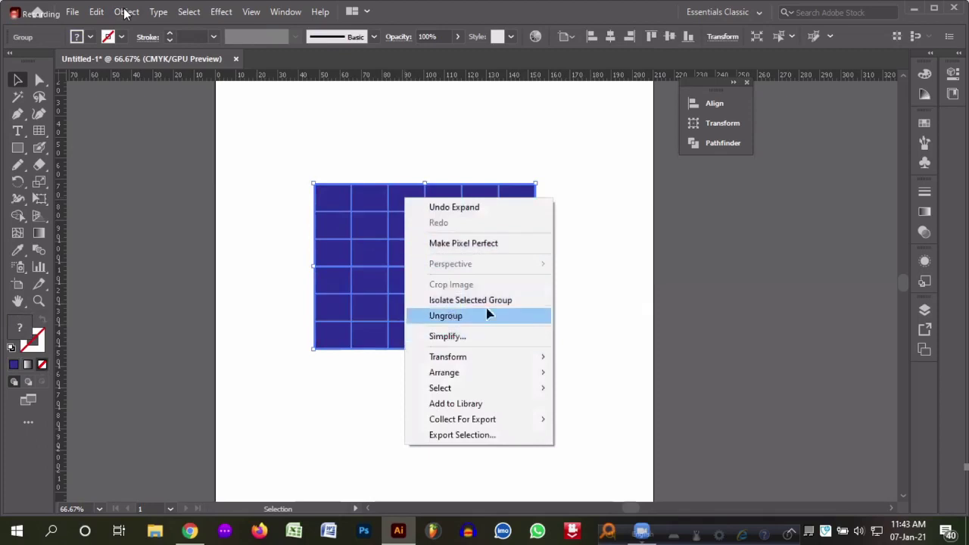
{"action": "left_click", "coordinate": [487, 314]}
- Shift the blue fill rectangle right and pull a horizontal and a vertical grid line out of the grid
{"action": "left_click", "coordinate": [603, 266]}
{"action": "left_click", "coordinate": [514, 201]}
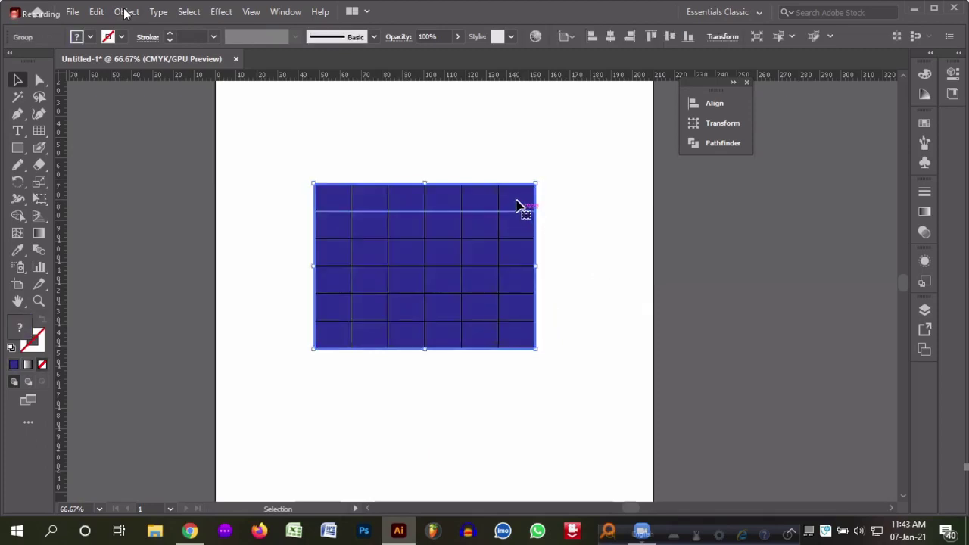
{"action": "left_click_drag", "start_coordinate": [519, 205], "coordinate": [644, 219]}
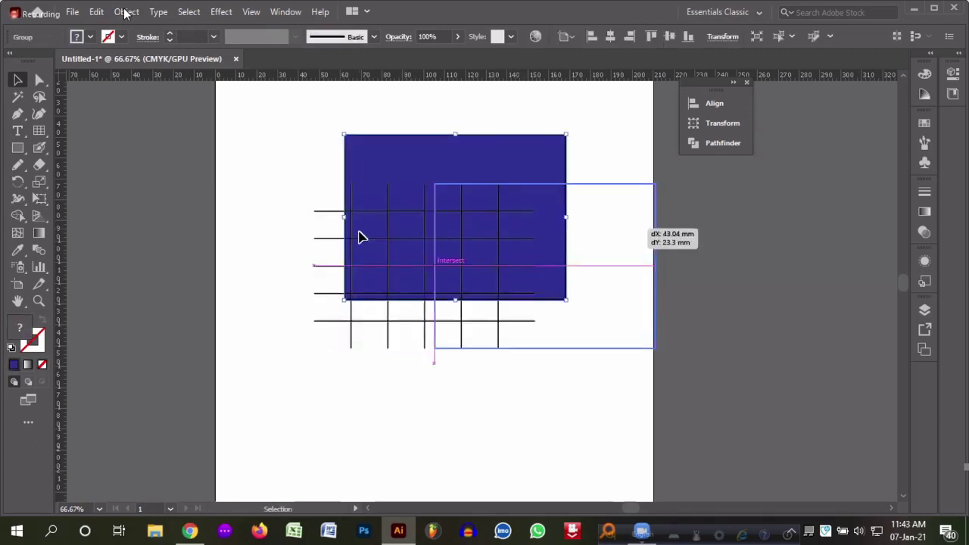
{"action": "left_click_drag", "start_coordinate": [357, 216], "coordinate": [419, 107]}
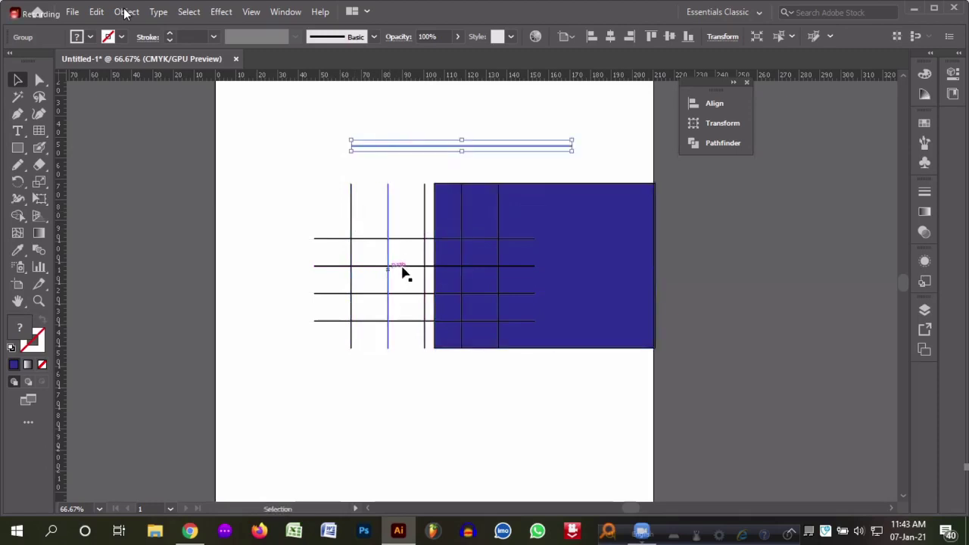
{"action": "left_click_drag", "start_coordinate": [426, 280], "coordinate": [298, 277]}
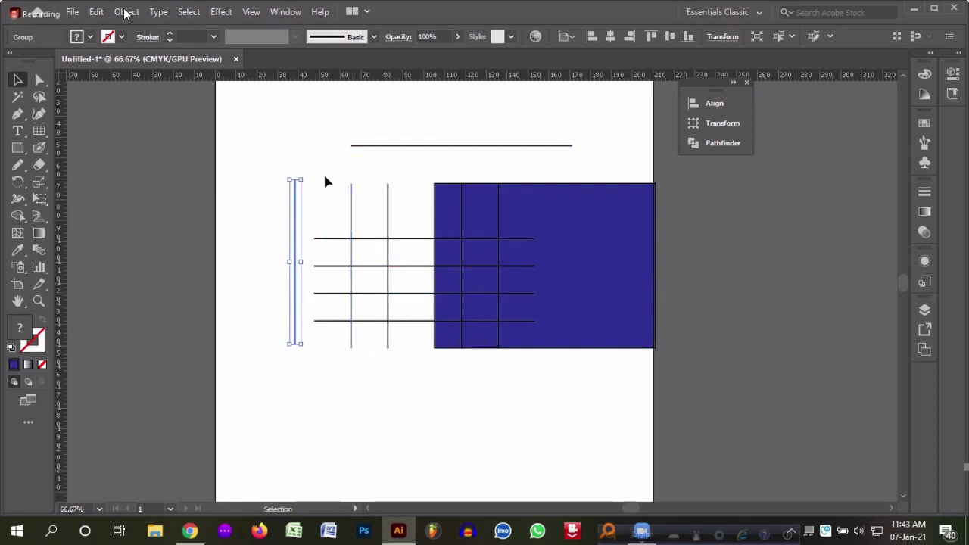
{"action": "left_click_drag", "start_coordinate": [233, 125], "coordinate": [658, 432]}
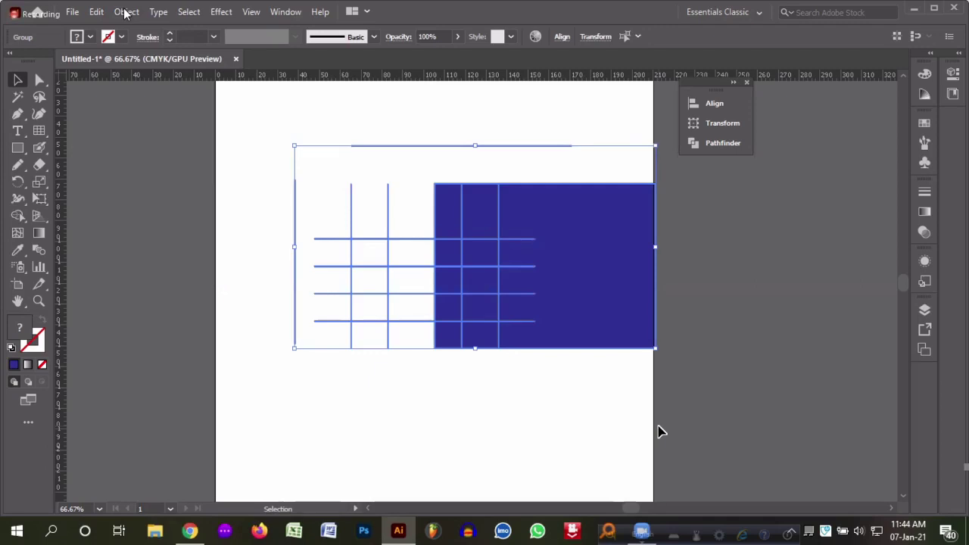
- Delete the grid group and draw a freehand zigzag stroke across the artboard with the Pencil
{"action": "key", "text": "Delete"}
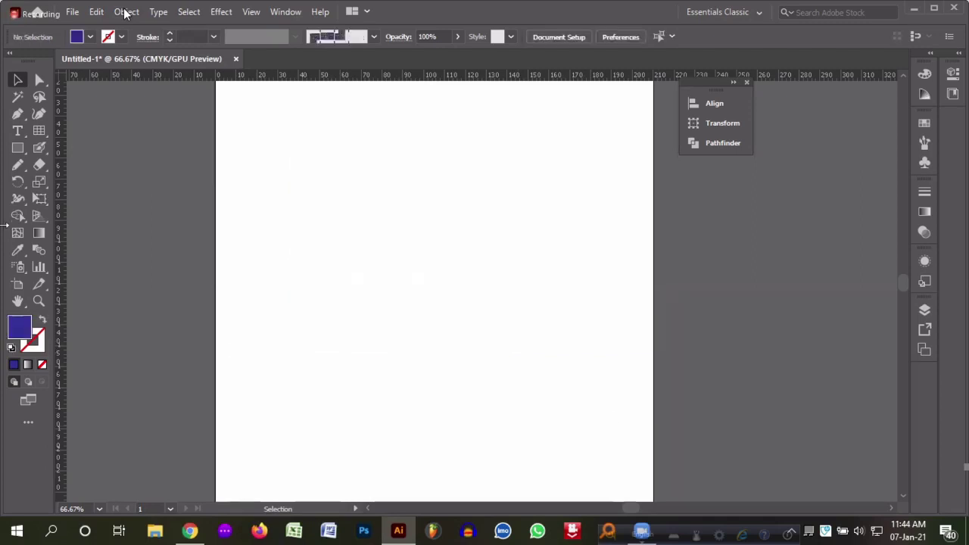
{"action": "left_click", "coordinate": [18, 164]}
{"action": "mouse_move", "coordinate": [303, 251]}
{"action": "left_mouse_down"}
{"action": "mouse_move", "coordinate": [323, 219]}
{"action": "mouse_move", "coordinate": [338, 223]}
{"action": "mouse_move", "coordinate": [354, 254]}
{"action": "mouse_move", "coordinate": [417, 212]}
{"action": "mouse_move", "coordinate": [479, 218]}
{"action": "mouse_move", "coordinate": [557, 185]}
{"action": "mouse_move", "coordinate": [576, 222]}
{"action": "left_mouse_up"}
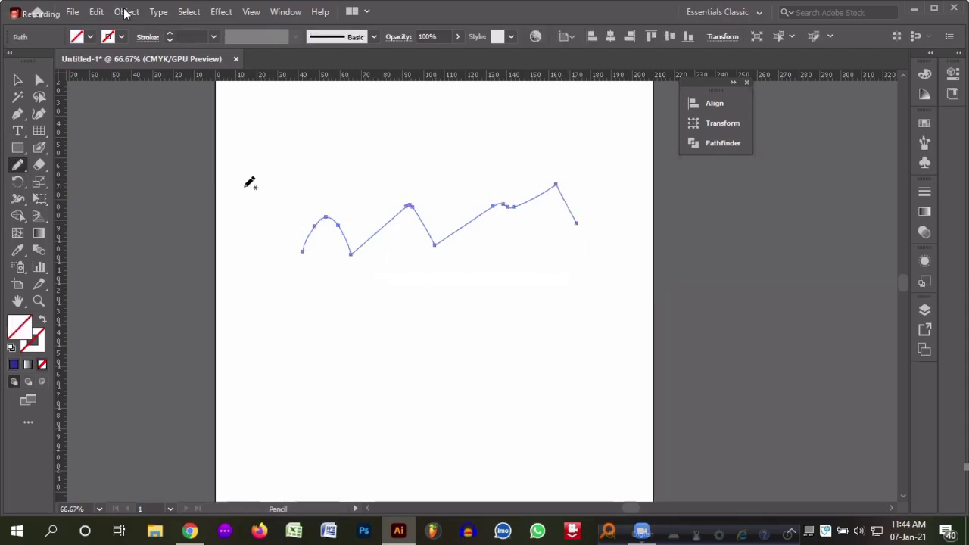
- Draw a black-filled arc near the top and an unfilled oval outline below it
{"action": "left_click", "coordinate": [16, 165]}
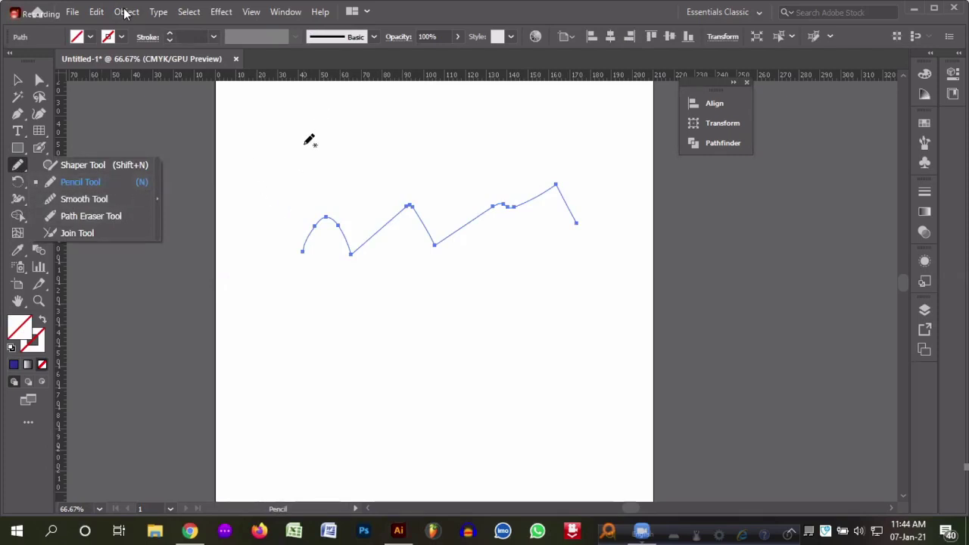
{"action": "mouse_move", "coordinate": [333, 145]}
{"action": "left_mouse_down"}
{"action": "mouse_move", "coordinate": [338, 116]}
{"action": "mouse_move", "coordinate": [371, 132]}
{"action": "mouse_move", "coordinate": [354, 178]}
{"action": "left_mouse_up"}
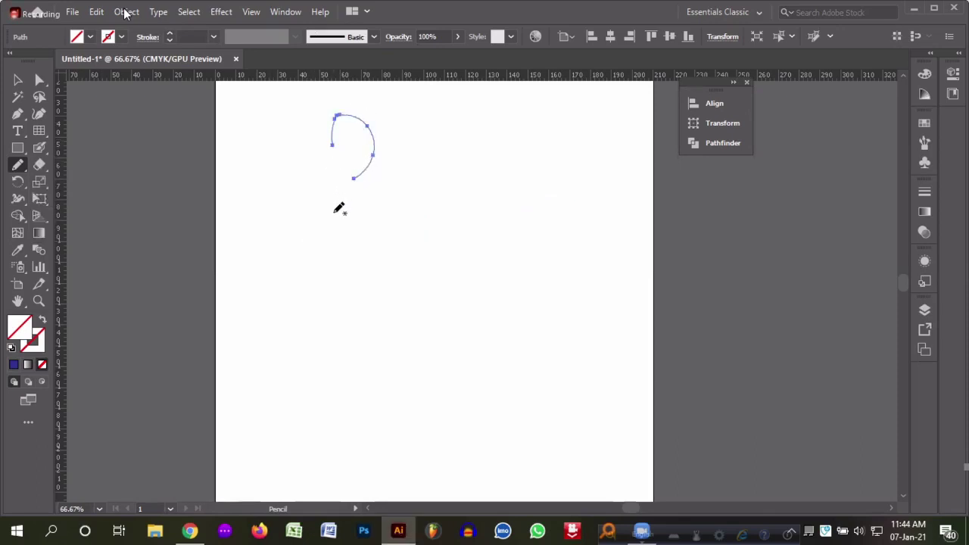
{"action": "left_click", "coordinate": [90, 36]}
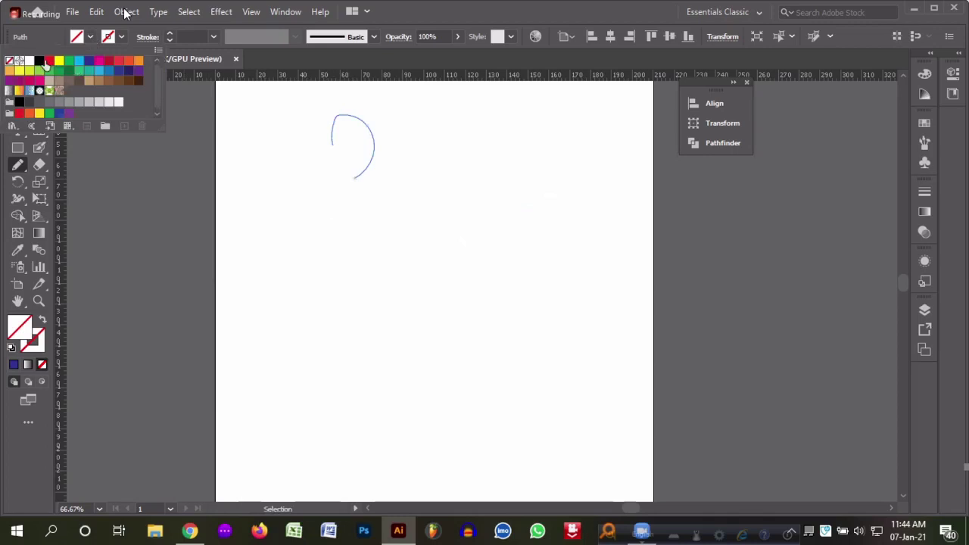
{"action": "left_click", "coordinate": [39, 60]}
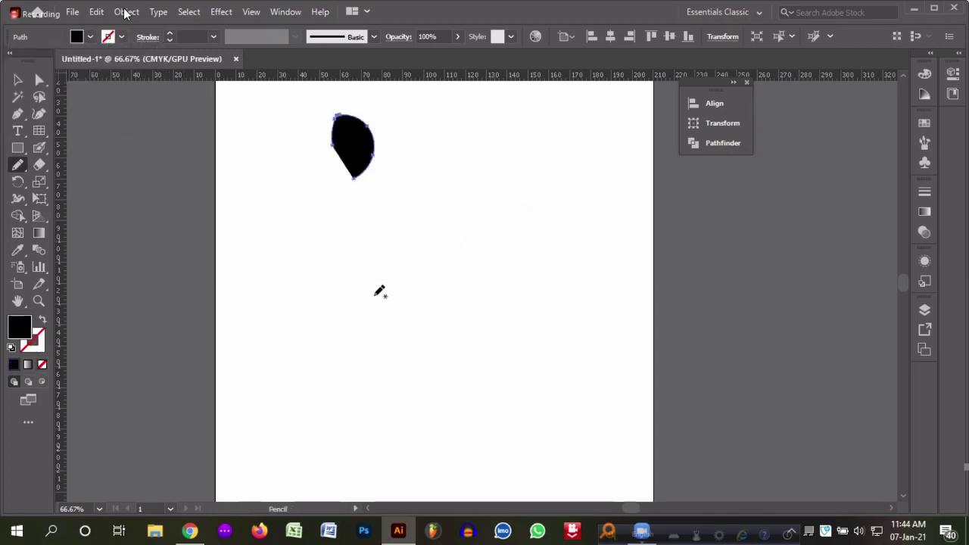
{"action": "mouse_move", "coordinate": [373, 273]}
{"action": "left_mouse_down"}
{"action": "mouse_move", "coordinate": [419, 246]}
{"action": "mouse_move", "coordinate": [422, 352]}
{"action": "mouse_move", "coordinate": [374, 323]}
{"action": "mouse_move", "coordinate": [380, 260]}
{"action": "left_mouse_up"}
{"action": "key", "text": "ctrl+shift+a"}
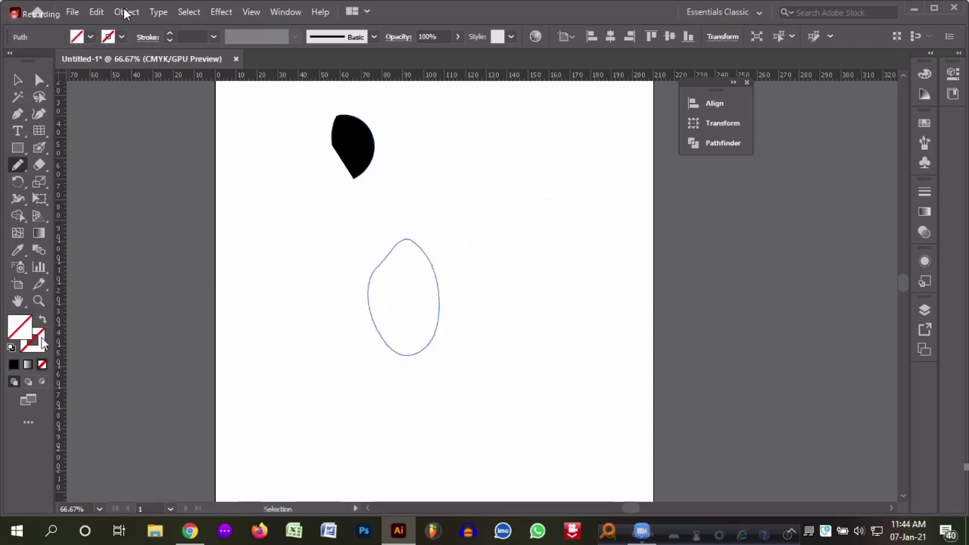
- Set the stroke colour to black and draw a small loop right of the teardrop
{"action": "double_click", "coordinate": [38, 340]}
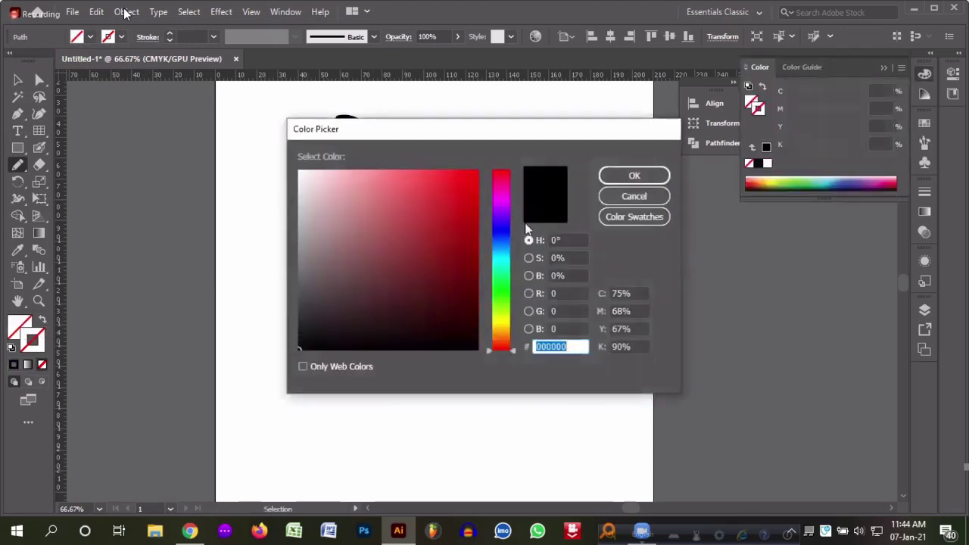
{"action": "left_click", "coordinate": [635, 176]}
{"action": "mouse_move", "coordinate": [439, 209]}
{"action": "left_mouse_down"}
{"action": "mouse_move", "coordinate": [454, 180]}
{"action": "mouse_move", "coordinate": [471, 185]}
{"action": "mouse_move", "coordinate": [438, 212]}
{"action": "left_mouse_up"}
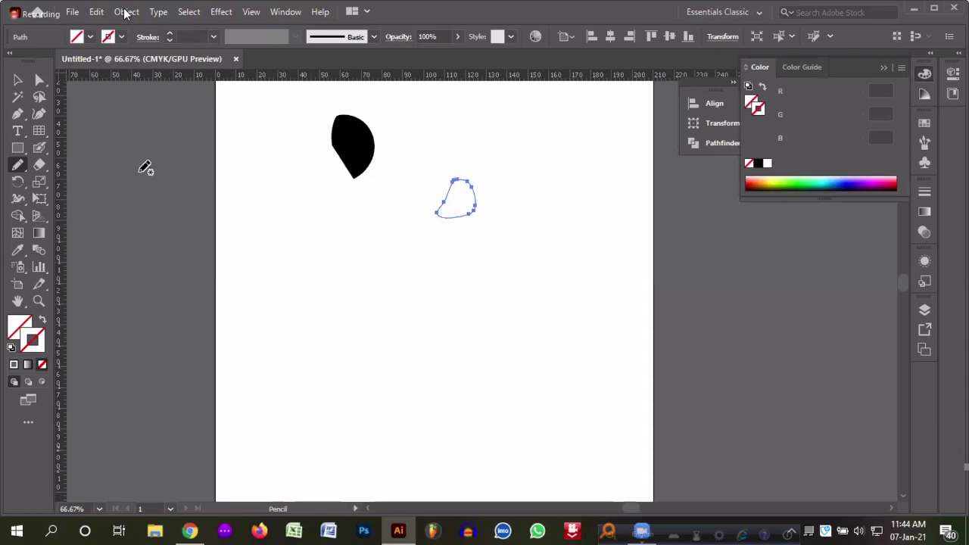
- Draw two wavy black-stroked lines across the artboard beneath the shapes
{"action": "left_click", "coordinate": [121, 36]}
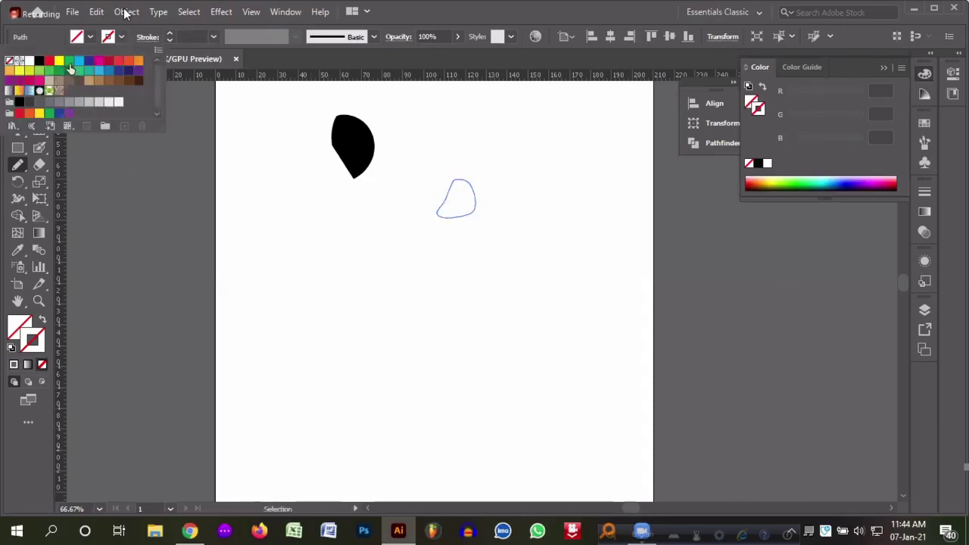
{"action": "left_click", "coordinate": [41, 65]}
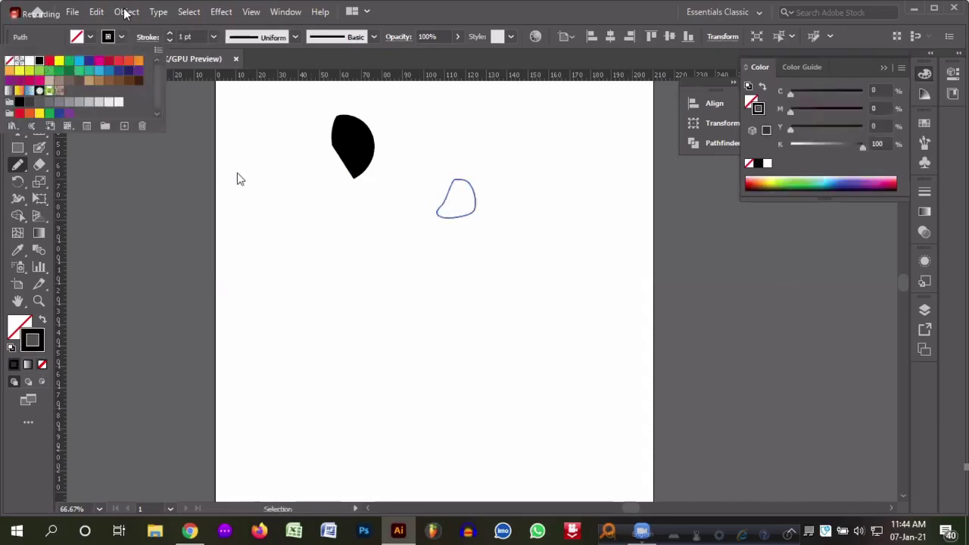
{"action": "left_click", "coordinate": [237, 173]}
{"action": "mouse_move", "coordinate": [300, 252]}
{"action": "left_mouse_down"}
{"action": "mouse_move", "coordinate": [412, 267]}
{"action": "mouse_move", "coordinate": [499, 254]}
{"action": "left_mouse_up"}
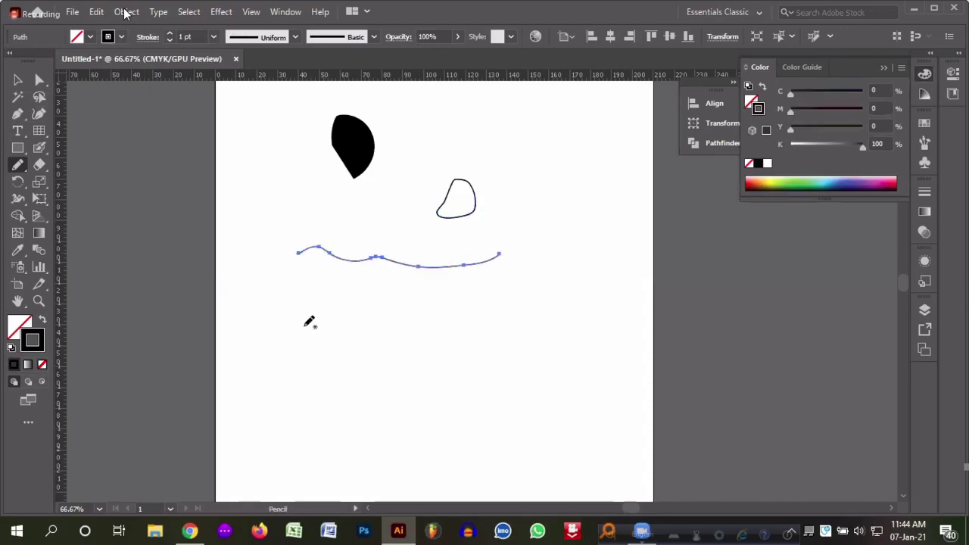
{"action": "left_click_drag", "start_coordinate": [304, 318], "coordinate": [528, 318]}
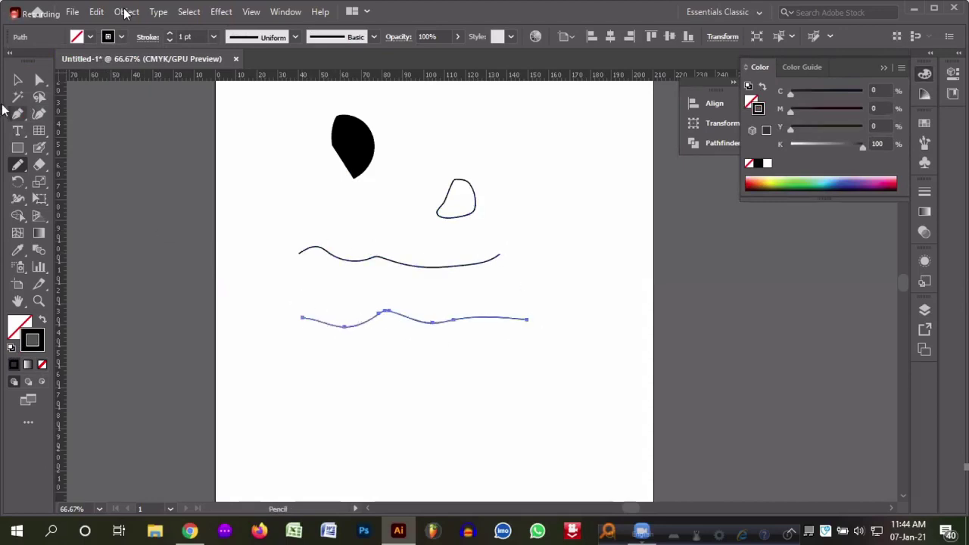
{"action": "left_click_drag", "start_coordinate": [18, 164], "coordinate": [85, 196]}
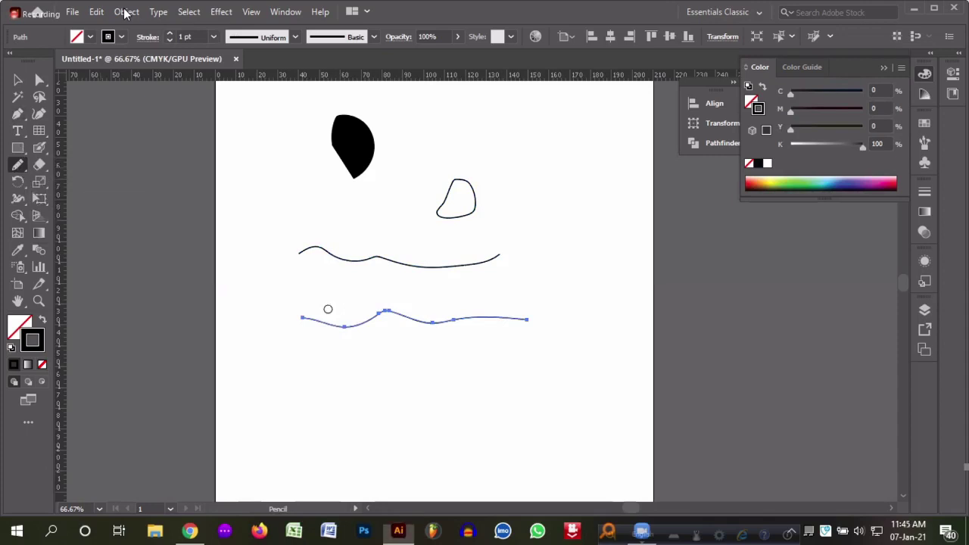
{"action": "scroll", "coordinate": [378, 339], "scroll_direction": "up", "scroll_amount": 2, "text": "alt"}
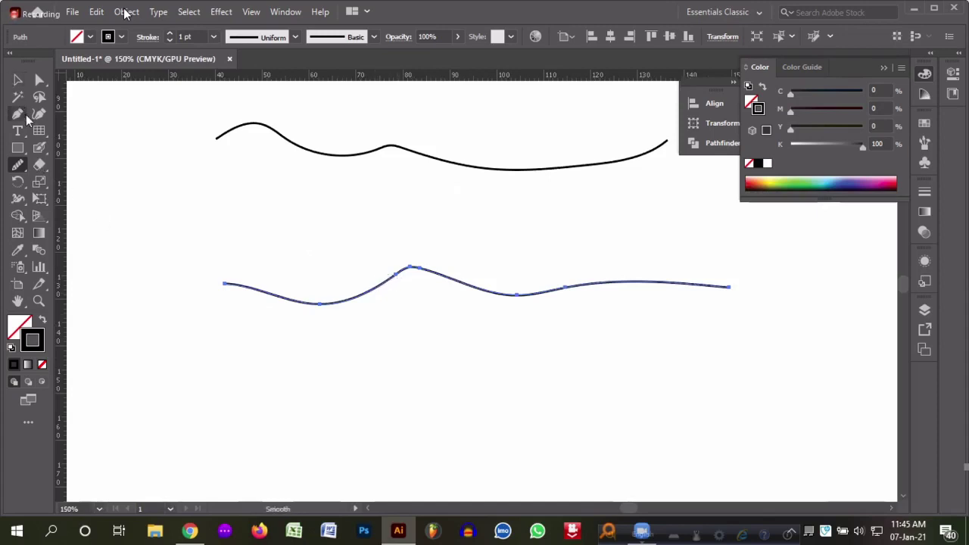
- Draw two parallel horizontal straight lines below the wavy lines with the Line Segment tool
{"action": "left_click", "coordinate": [20, 165]}
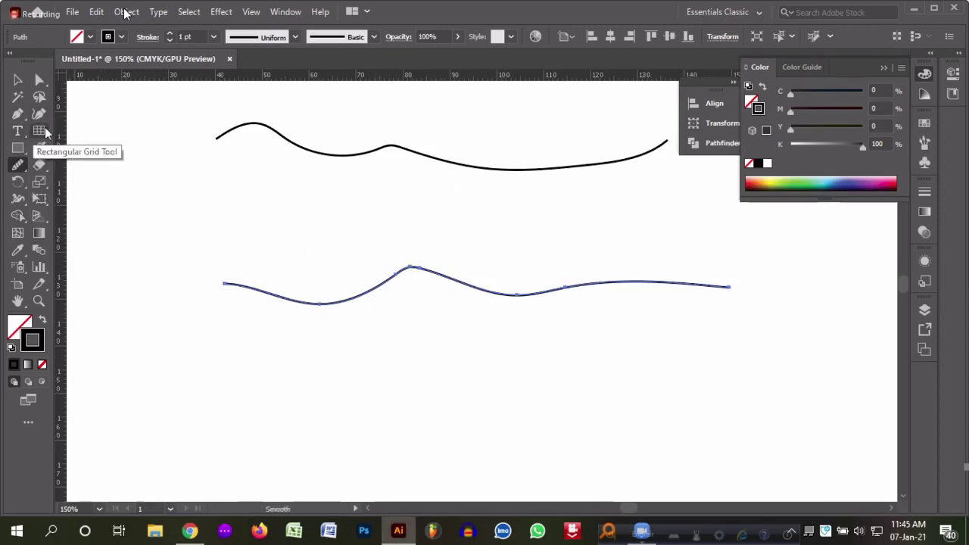
{"action": "left_click_drag", "start_coordinate": [41, 132], "coordinate": [90, 132]}
{"action": "left_click_drag", "start_coordinate": [219, 368], "coordinate": [593, 368]}
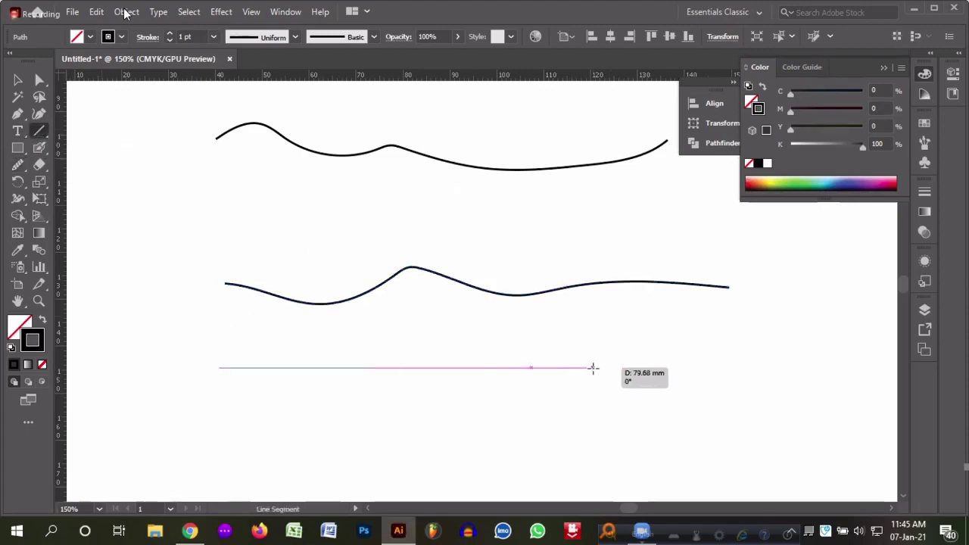
{"action": "left_click_drag", "start_coordinate": [217, 399], "coordinate": [601, 399]}
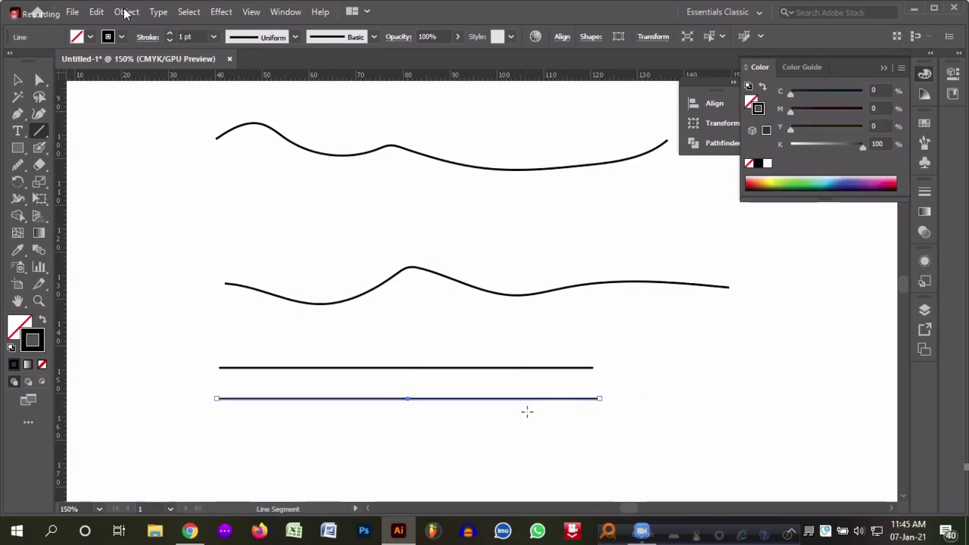
{"action": "key", "text": "ctrl+plus"}
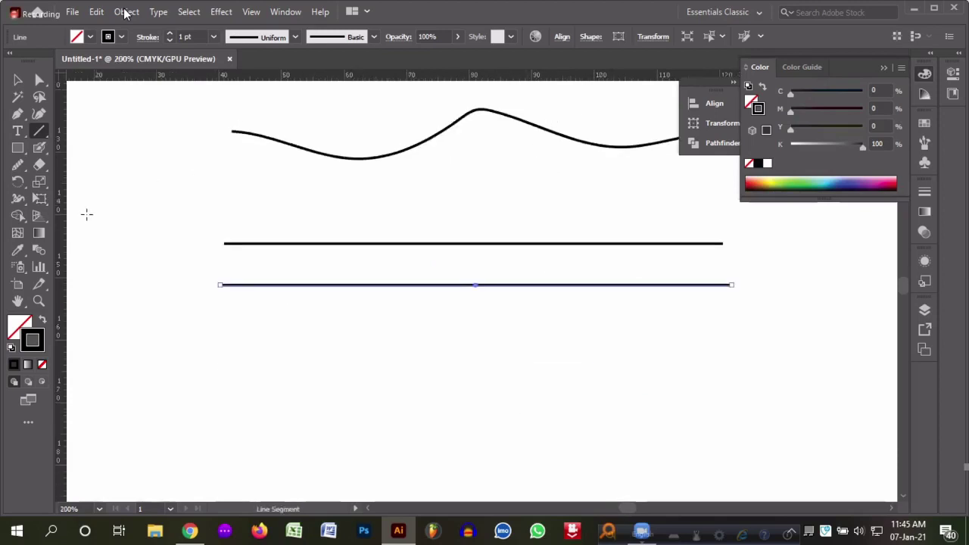
- Tilt the lower line and move it so its right end meets the upper line's
{"action": "left_click", "coordinate": [18, 79]}
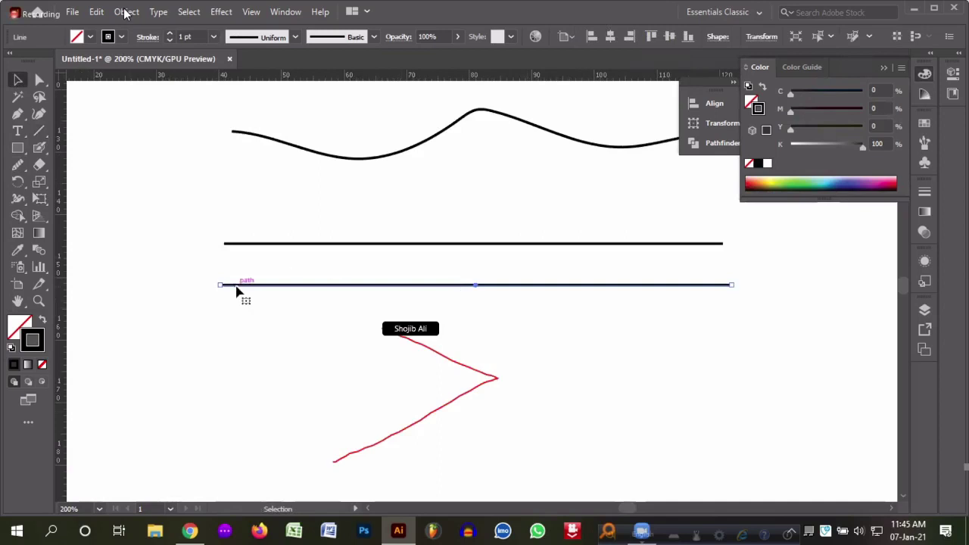
{"action": "left_click_drag", "start_coordinate": [219, 285], "coordinate": [237, 363]}
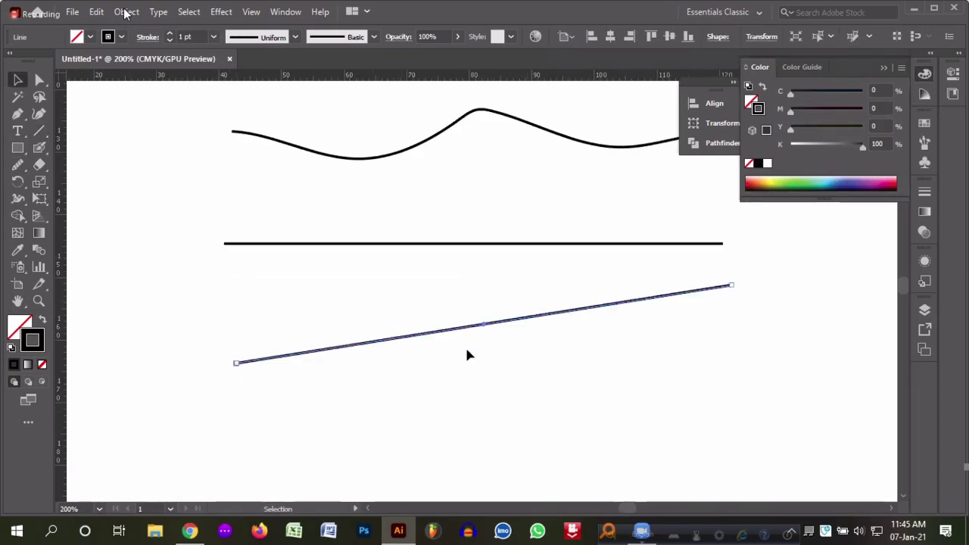
{"action": "left_click_drag", "start_coordinate": [589, 313], "coordinate": [582, 271]}
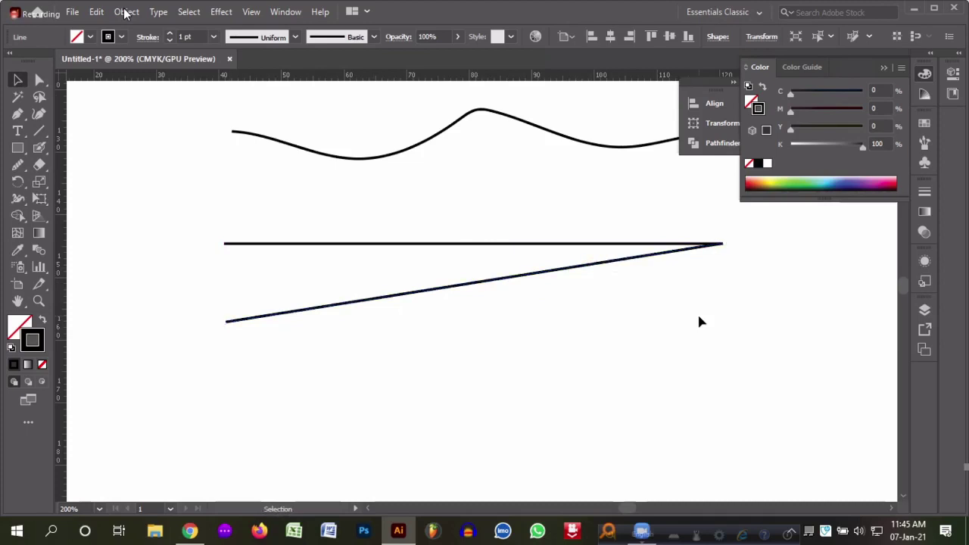
{"action": "left_click", "coordinate": [693, 355]}
{"action": "left_click_drag", "start_coordinate": [584, 194], "coordinate": [698, 299]}
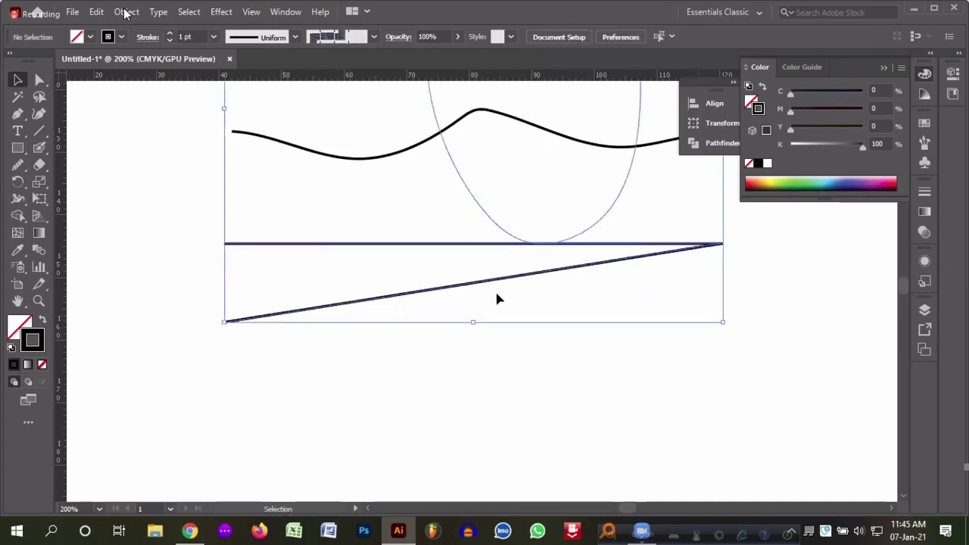
{"action": "left_click", "coordinate": [528, 458]}
{"action": "left_click_drag", "start_coordinate": [746, 235], "coordinate": [742, 254]}
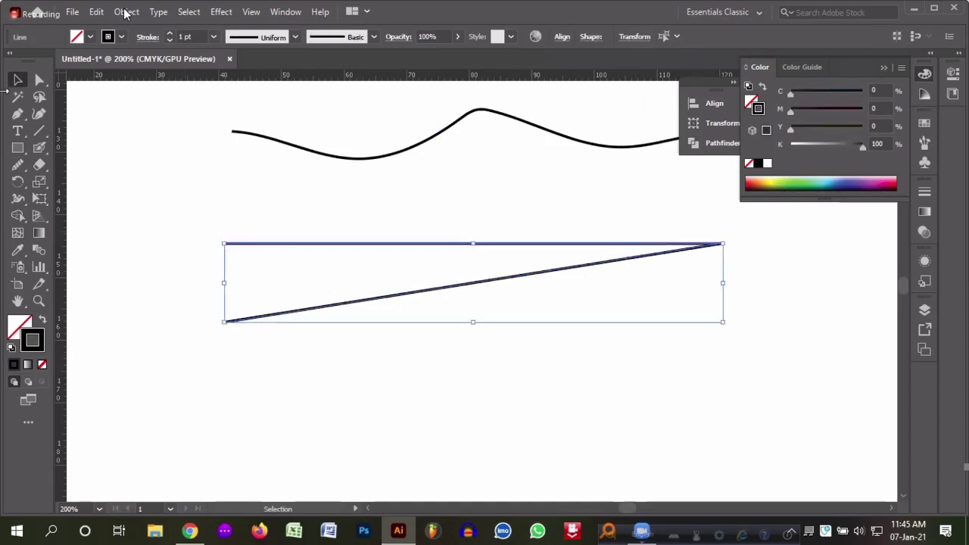
{"action": "left_click", "coordinate": [17, 164]}
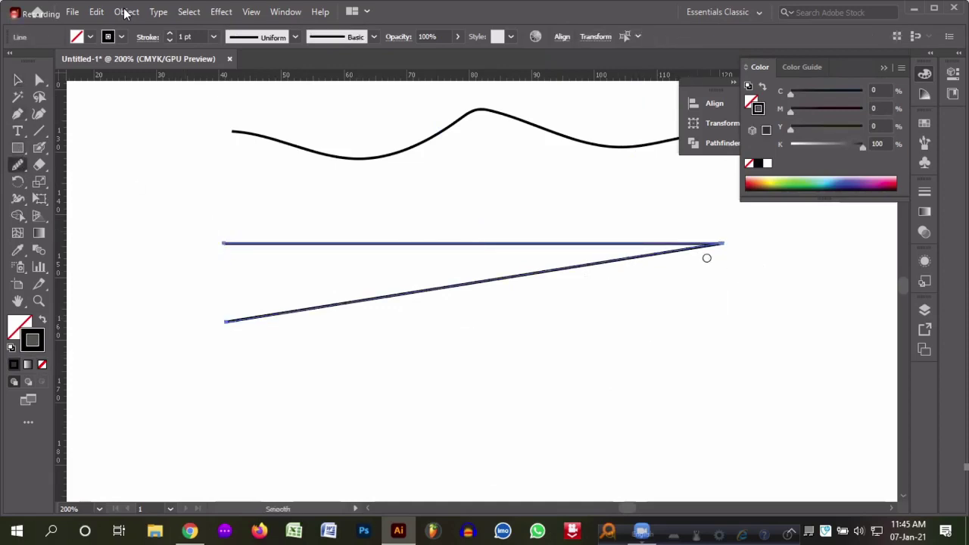
{"action": "left_click_drag", "start_coordinate": [723, 242], "coordinate": [697, 244]}
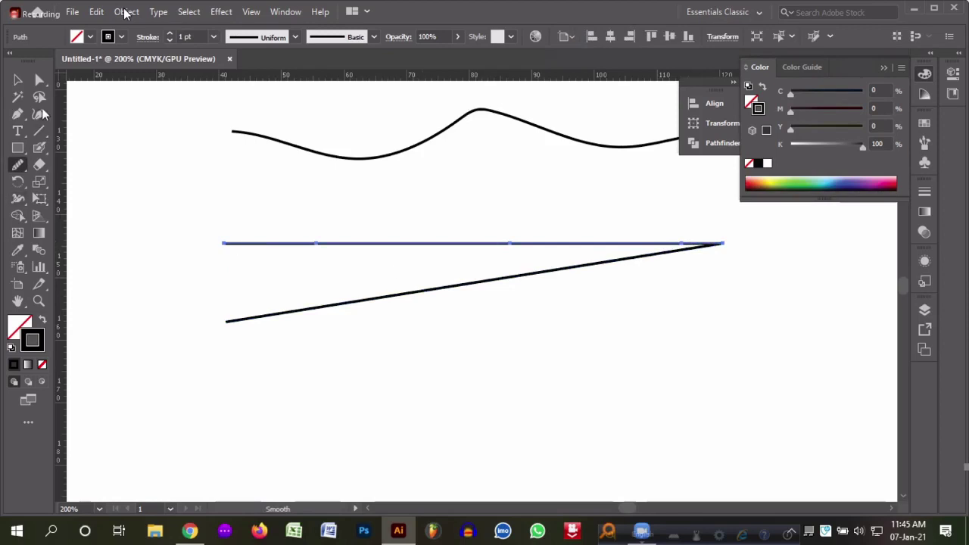
{"action": "left_click", "coordinate": [18, 80]}
{"action": "left_click", "coordinate": [373, 282]}
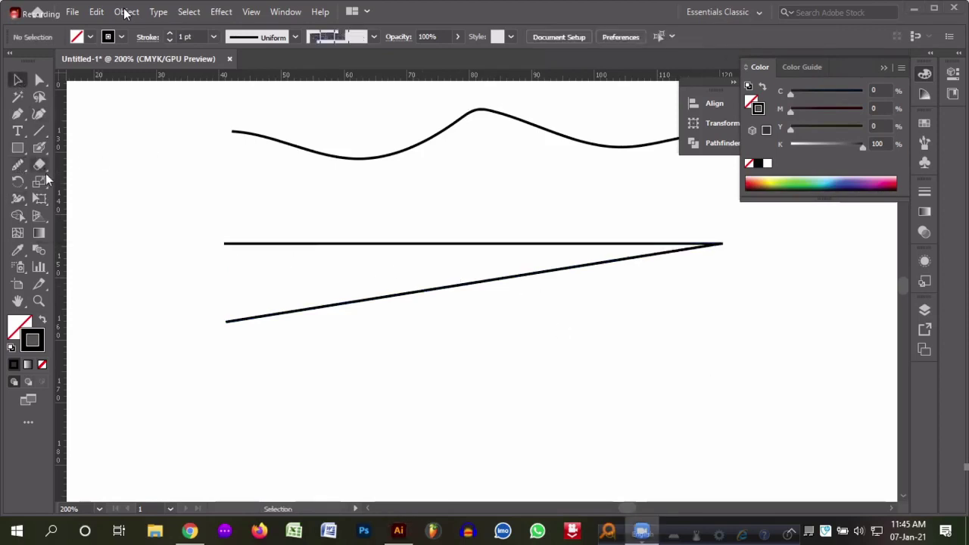
{"action": "left_click", "coordinate": [17, 173]}
- Draw a wavy pencil line below the spike and a closed curved triangle with the Pen tool
{"action": "left_click", "coordinate": [81, 182]}
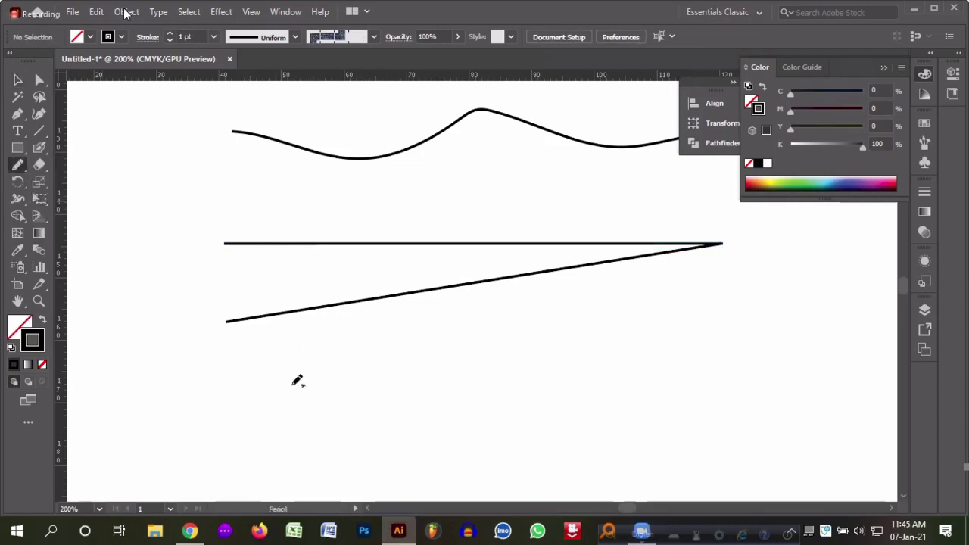
{"action": "mouse_move", "coordinate": [289, 382]}
{"action": "left_mouse_down"}
{"action": "mouse_move", "coordinate": [340, 351]}
{"action": "mouse_move", "coordinate": [393, 384]}
{"action": "mouse_move", "coordinate": [439, 371]}
{"action": "mouse_move", "coordinate": [485, 331]}
{"action": "mouse_move", "coordinate": [553, 369]}
{"action": "mouse_move", "coordinate": [639, 324]}
{"action": "left_mouse_up"}
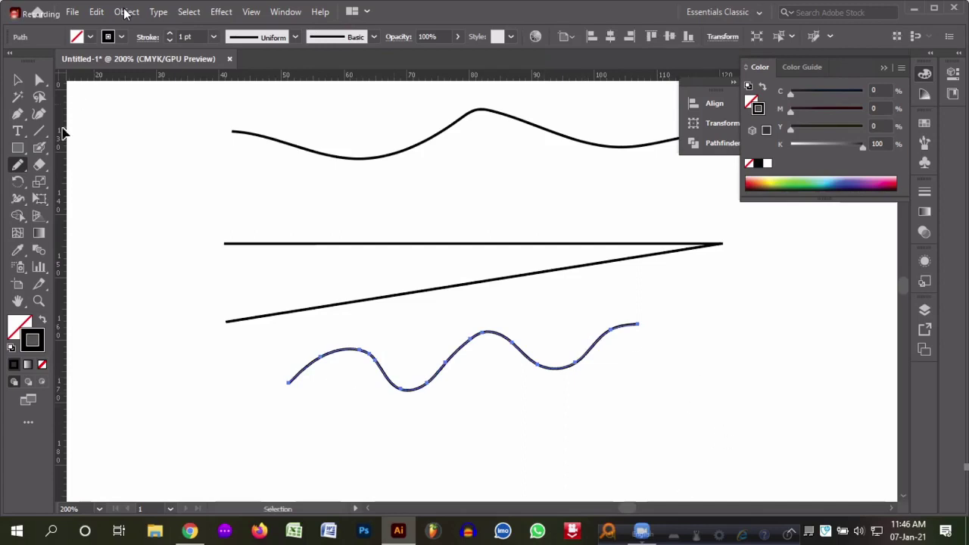
{"action": "left_click", "coordinate": [17, 113]}
{"action": "mouse_move", "coordinate": [723, 417]}
{"action": "left_mouse_down"}
{"action": "mouse_move", "coordinate": [749, 340]}
{"action": "mouse_move", "coordinate": [742, 325]}
{"action": "mouse_move", "coordinate": [676, 365]}
{"action": "mouse_move", "coordinate": [671, 348]}
{"action": "left_mouse_up"}
{"action": "left_click", "coordinate": [656, 379]}
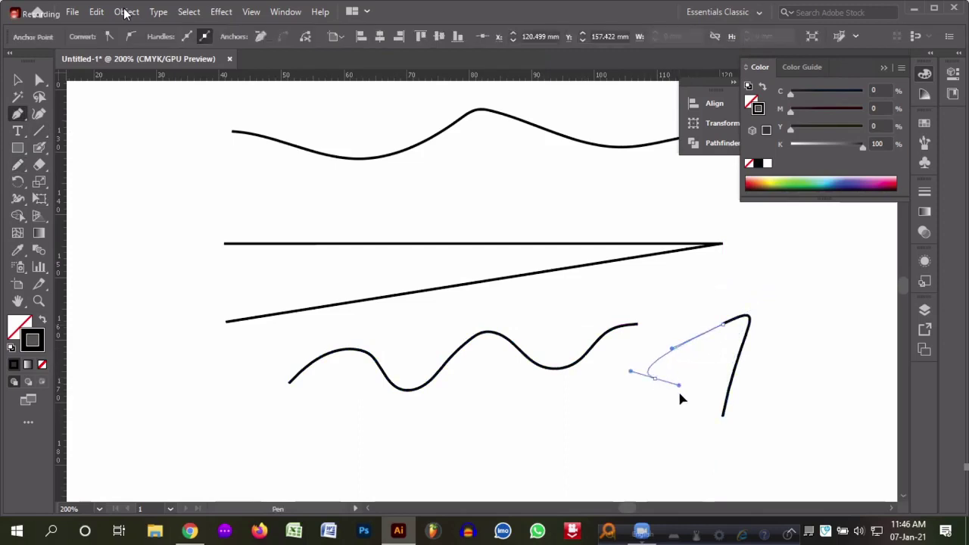
{"action": "left_click", "coordinate": [723, 416]}
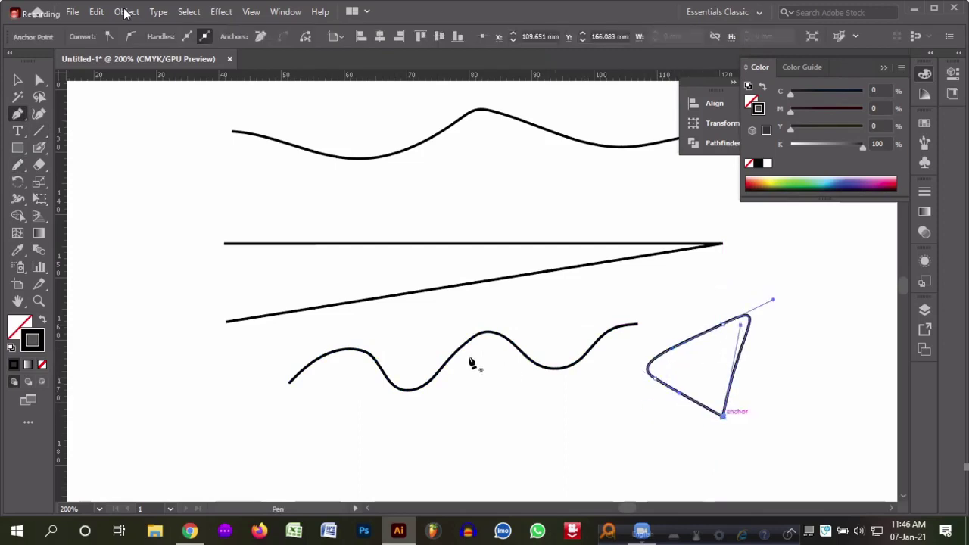
{"action": "key", "text": "ctrl+equal"}
{"action": "key", "text": "ctrl+equal"}
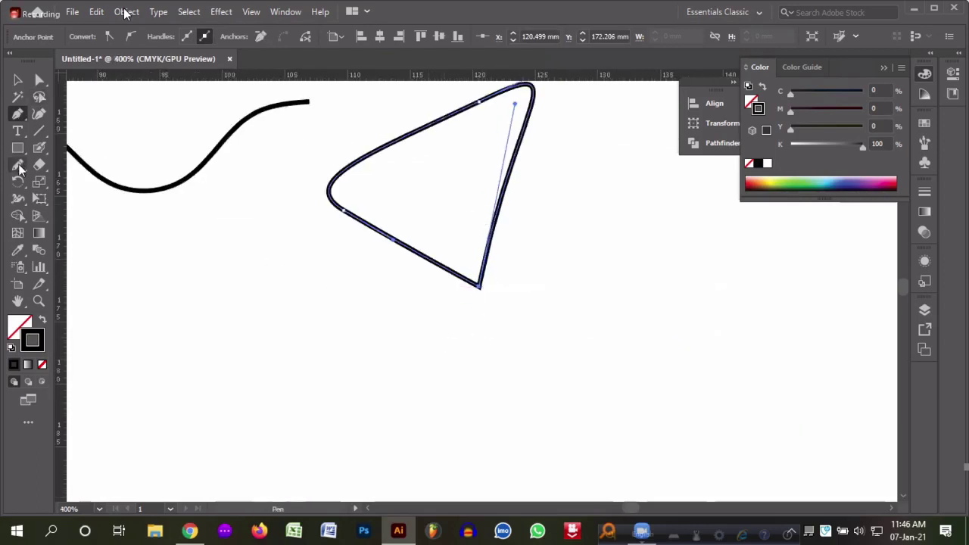
- Smooth the triangle's right side and left corner with the Smooth Tool
{"action": "left_click", "coordinate": [19, 166]}
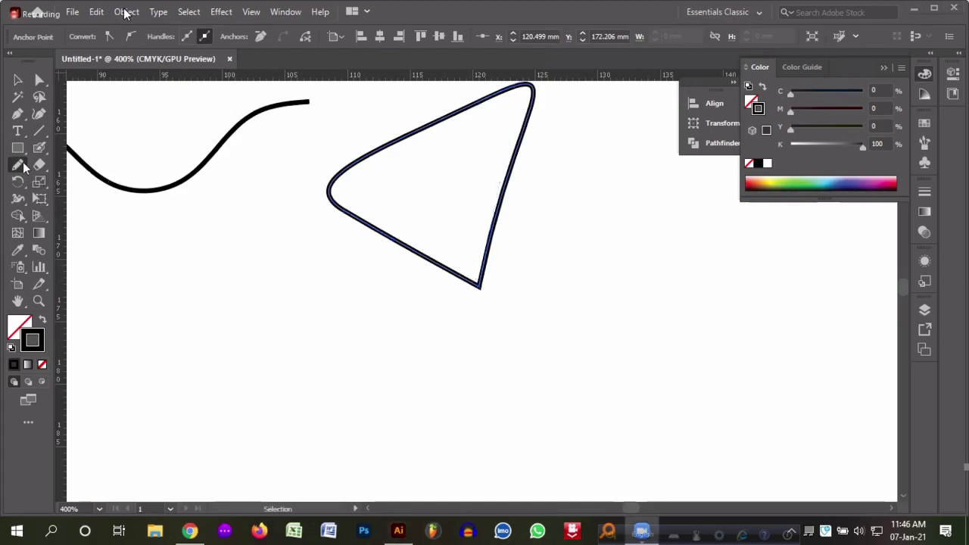
{"action": "mouse_move", "coordinate": [23, 167]}
{"action": "left_mouse_down"}
{"action": "mouse_move", "coordinate": [66, 182]}
{"action": "mouse_move", "coordinate": [50, 200]}
{"action": "left_mouse_up"}
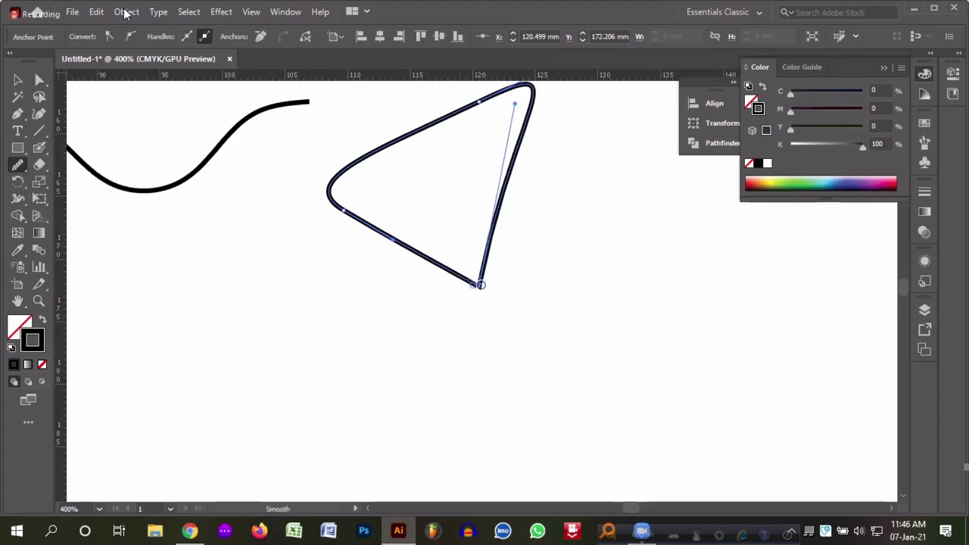
{"action": "left_click_drag", "start_coordinate": [480, 284], "coordinate": [515, 106]}
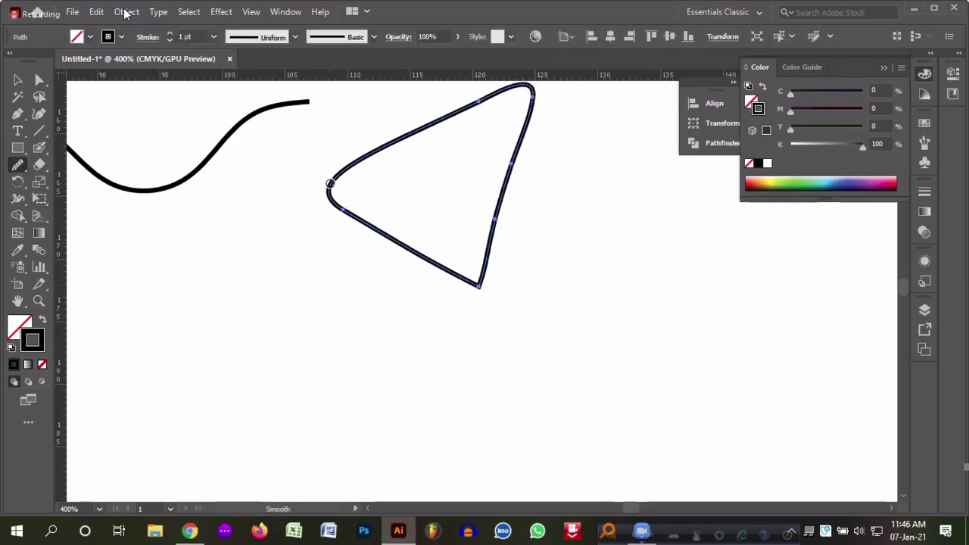
{"action": "mouse_move", "coordinate": [356, 216]}
{"action": "left_mouse_down"}
{"action": "mouse_move", "coordinate": [337, 179]}
{"action": "mouse_move", "coordinate": [350, 217]}
{"action": "left_mouse_up"}
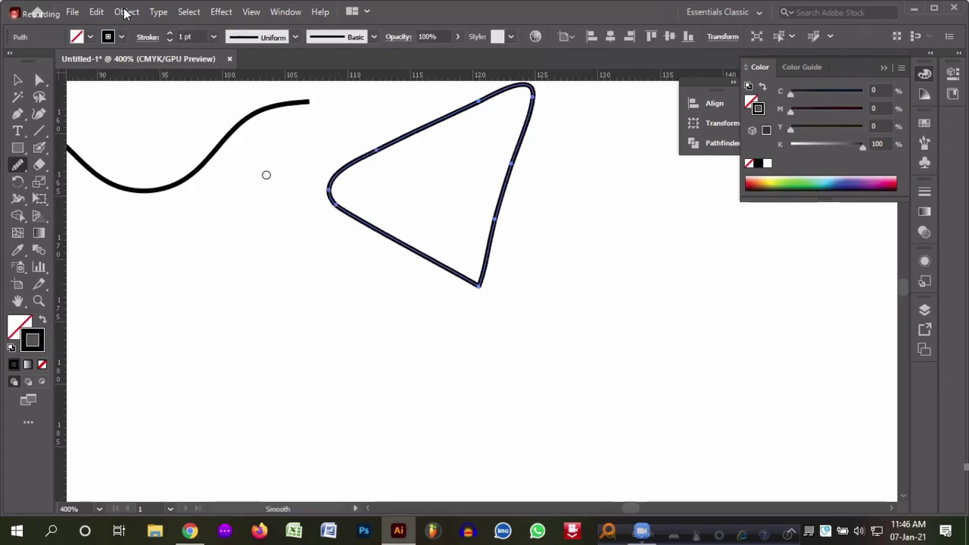
- Select the wavy path and smooth out its first dip and lower curve
{"action": "scroll", "coordinate": [275, 222], "scroll_direction": "up", "scroll_amount": 3}
{"action": "scroll", "coordinate": [300, 220], "scroll_direction": "left", "scroll_amount": 5}
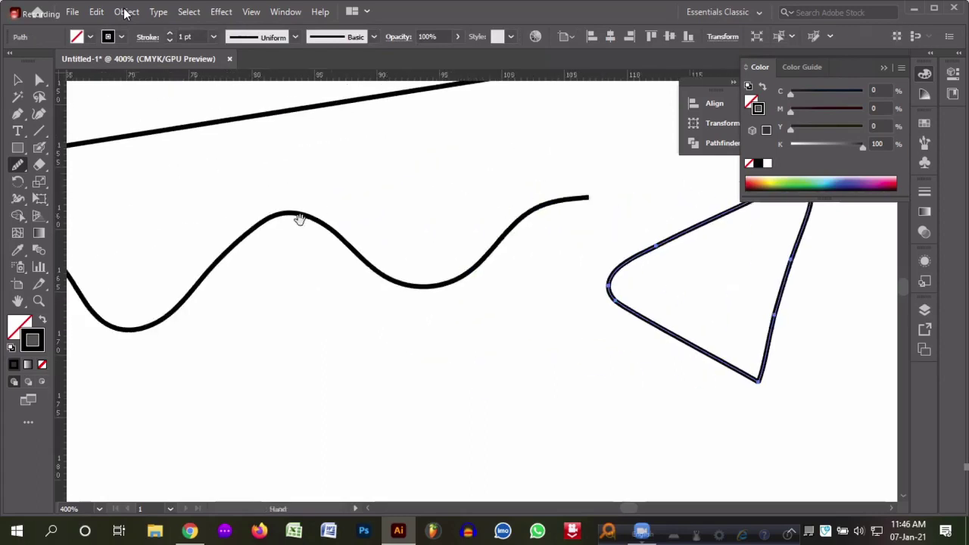
{"action": "left_click_drag", "start_coordinate": [300, 219], "coordinate": [454, 212]}
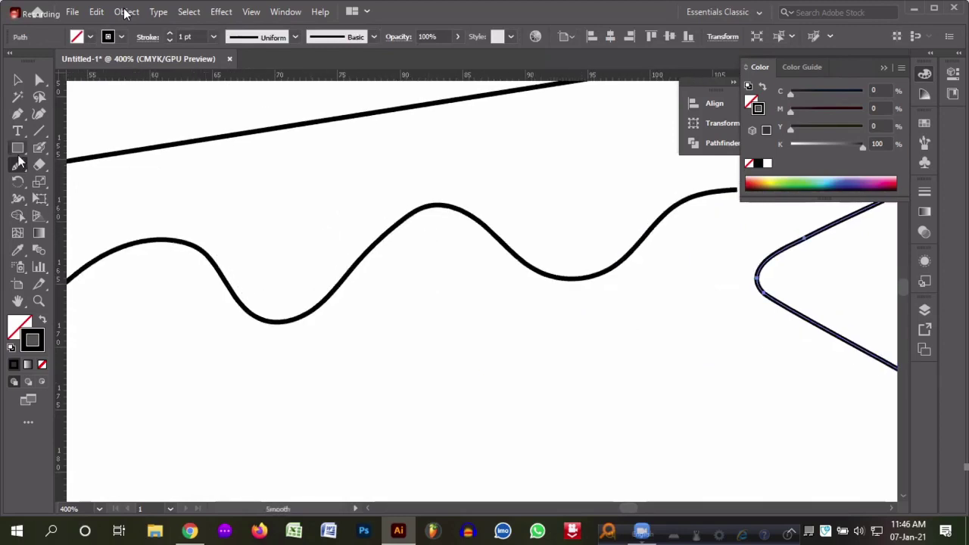
{"action": "left_click", "coordinate": [17, 79]}
{"action": "left_click", "coordinate": [170, 244]}
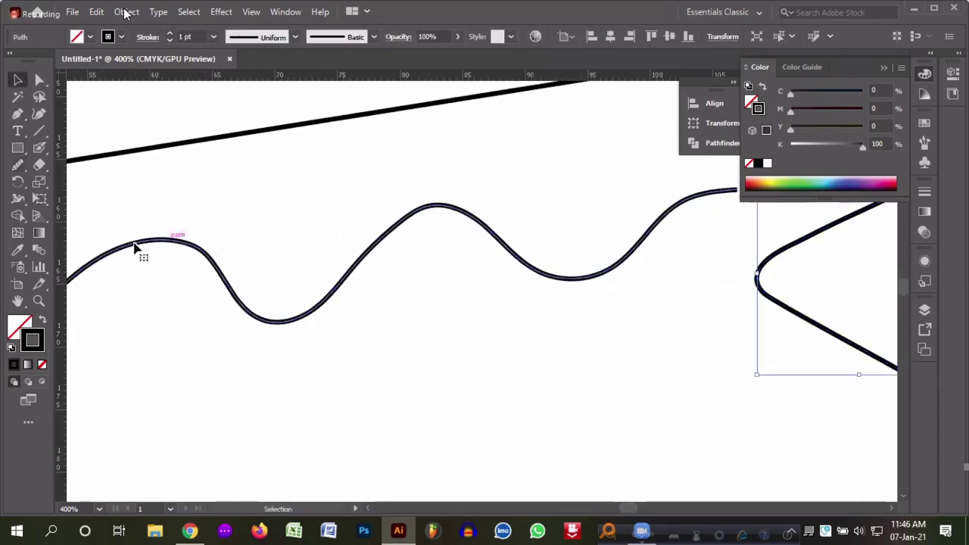
{"action": "left_click", "coordinate": [17, 165]}
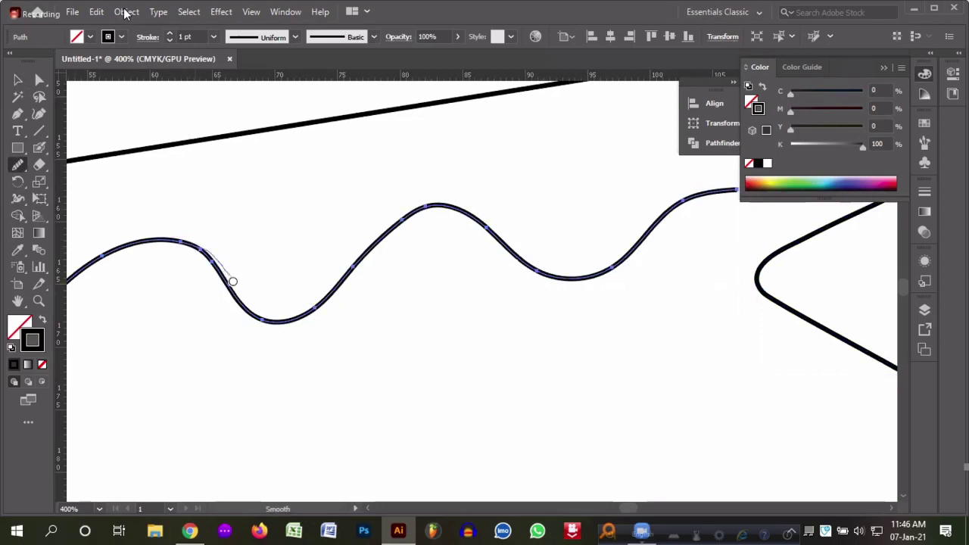
{"action": "mouse_move", "coordinate": [231, 277]}
{"action": "left_mouse_down"}
{"action": "mouse_move", "coordinate": [210, 253]}
{"action": "mouse_move", "coordinate": [184, 238]}
{"action": "mouse_move", "coordinate": [212, 268]}
{"action": "mouse_move", "coordinate": [173, 243]}
{"action": "mouse_move", "coordinate": [231, 310]}
{"action": "mouse_move", "coordinate": [255, 320]}
{"action": "left_mouse_up"}
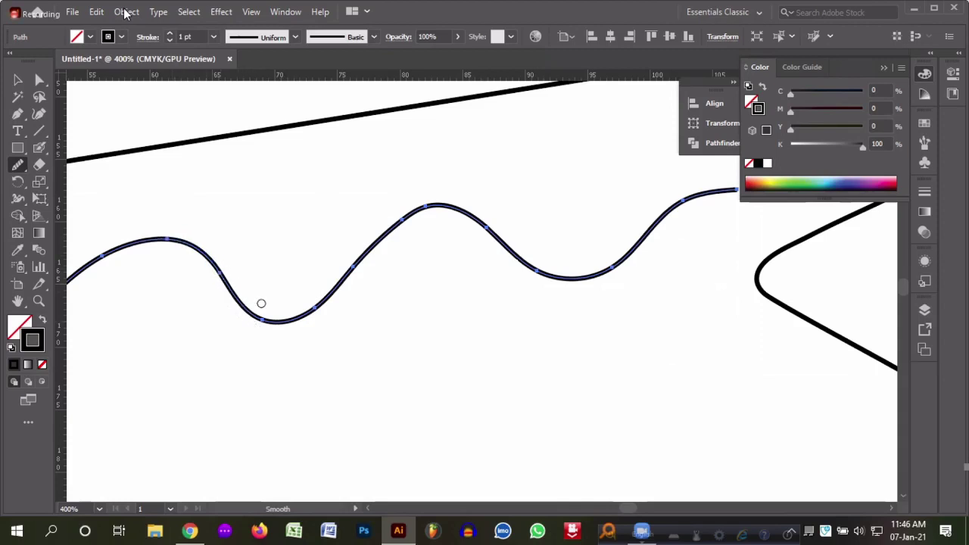
{"action": "left_click_drag", "start_coordinate": [227, 280], "coordinate": [317, 325]}
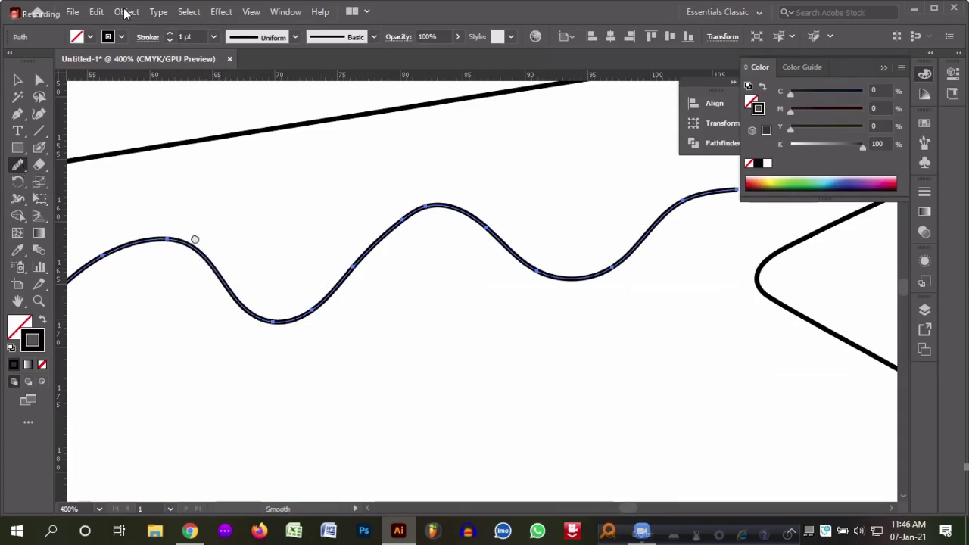
{"action": "scroll", "coordinate": [320, 243], "scroll_direction": "left", "scroll_amount": 3}
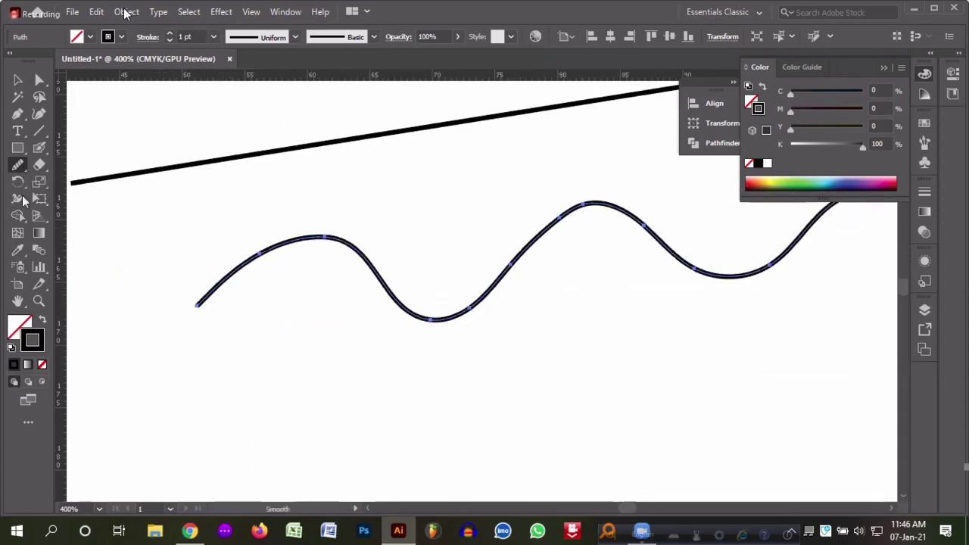
- Erase stretches from the middle and rising section of the wavy line with the Path Eraser Tool
{"action": "left_click", "coordinate": [18, 164]}
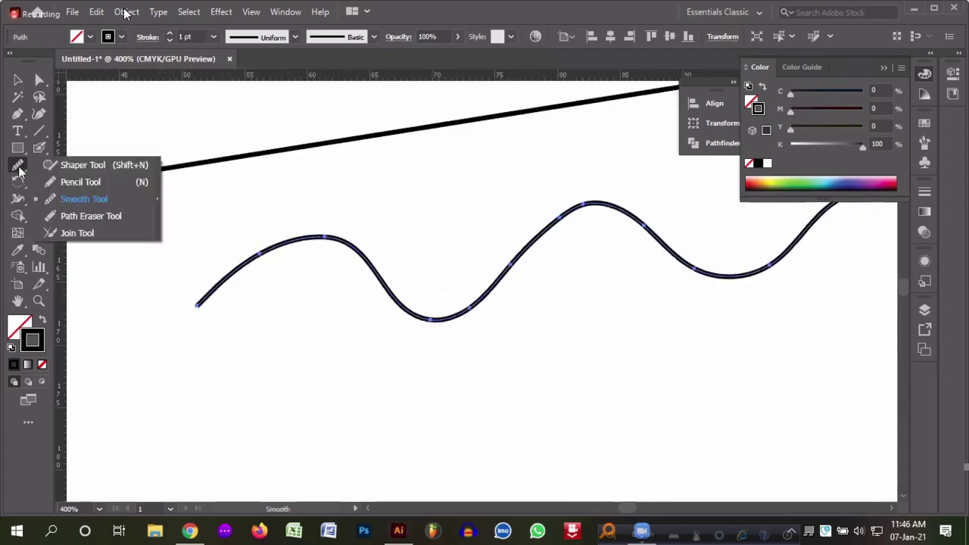
{"action": "left_click", "coordinate": [78, 216]}
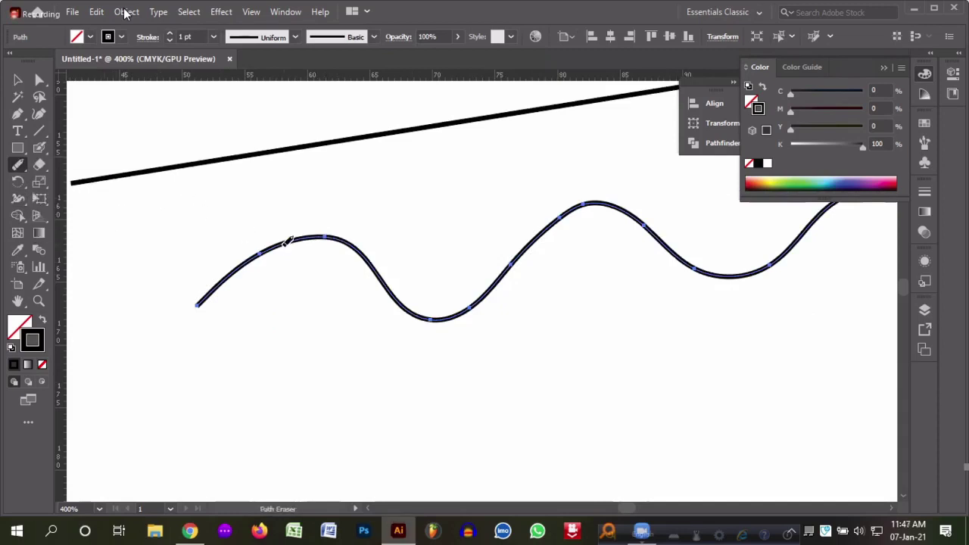
{"action": "mouse_move", "coordinate": [288, 241]}
{"action": "left_mouse_down"}
{"action": "mouse_move", "coordinate": [335, 241]}
{"action": "mouse_move", "coordinate": [281, 238]}
{"action": "left_mouse_up"}
{"action": "mouse_move", "coordinate": [389, 286]}
{"action": "left_mouse_down"}
{"action": "mouse_move", "coordinate": [329, 238]}
{"action": "mouse_move", "coordinate": [297, 230]}
{"action": "mouse_move", "coordinate": [264, 253]}
{"action": "left_mouse_up"}
{"action": "mouse_move", "coordinate": [423, 297]}
{"action": "left_mouse_down"}
{"action": "mouse_move", "coordinate": [496, 280]}
{"action": "mouse_move", "coordinate": [586, 201]}
{"action": "mouse_move", "coordinate": [509, 193]}
{"action": "left_mouse_up"}
{"action": "left_click_drag", "start_coordinate": [472, 309], "coordinate": [542, 239]}
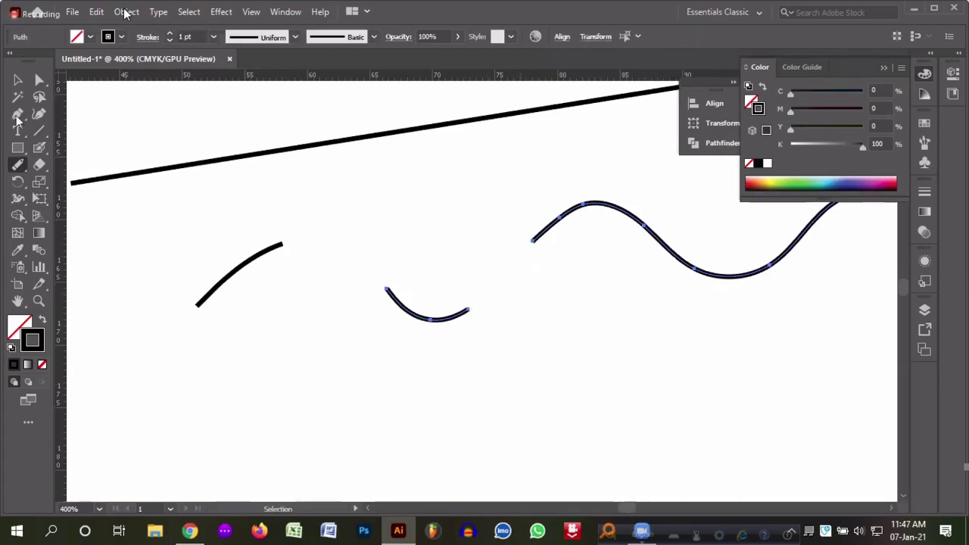
- Pick the Join Tool from the Pencil tool group and reposition the view
{"action": "left_click", "coordinate": [19, 165]}
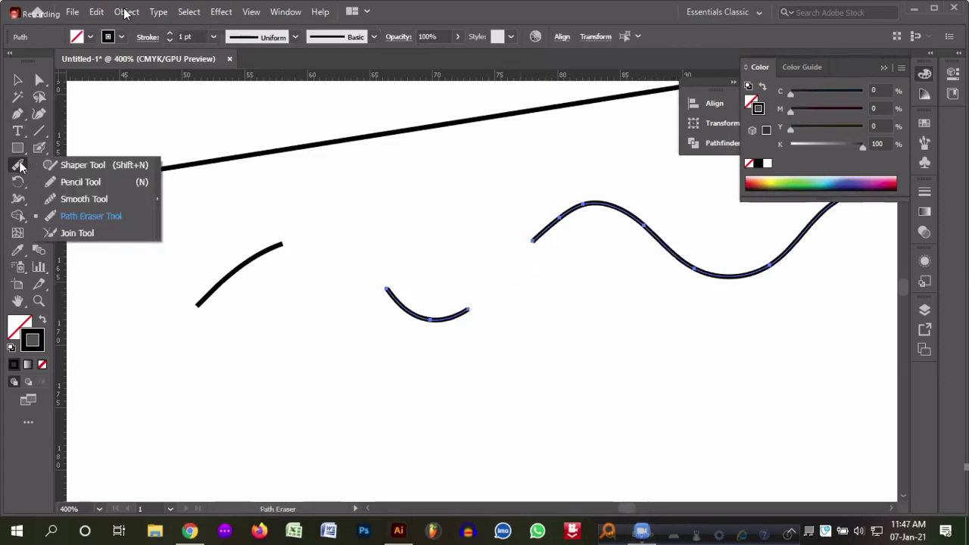
{"action": "left_click", "coordinate": [80, 234]}
{"action": "scroll", "coordinate": [533, 346], "scroll_direction": "up", "scroll_amount": 3}
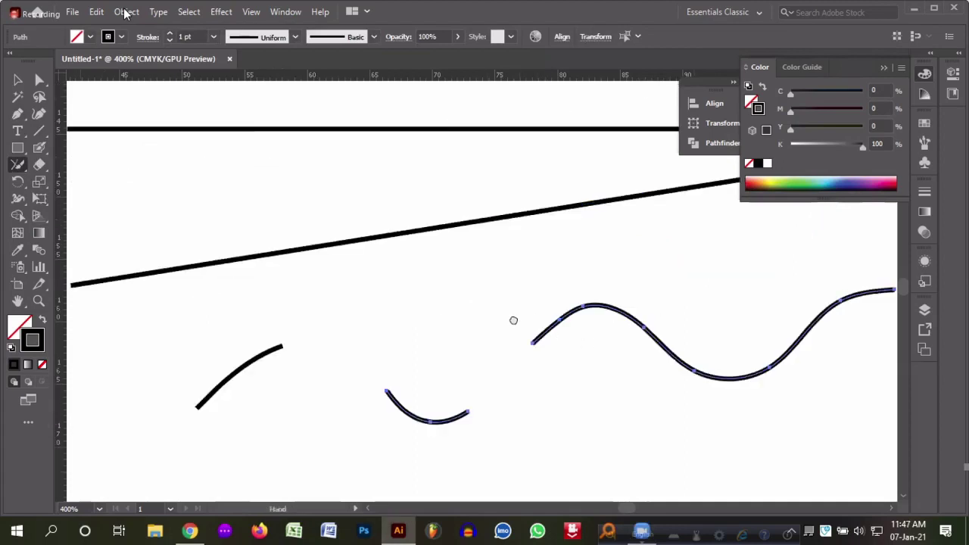
{"action": "scroll", "coordinate": [514, 321], "scroll_direction": "right", "scroll_amount": 9}
{"action": "scroll", "coordinate": [498, 363], "scroll_direction": "up", "scroll_amount": 1}
{"action": "scroll", "coordinate": [372, 208], "scroll_direction": "down", "scroll_amount": 2}
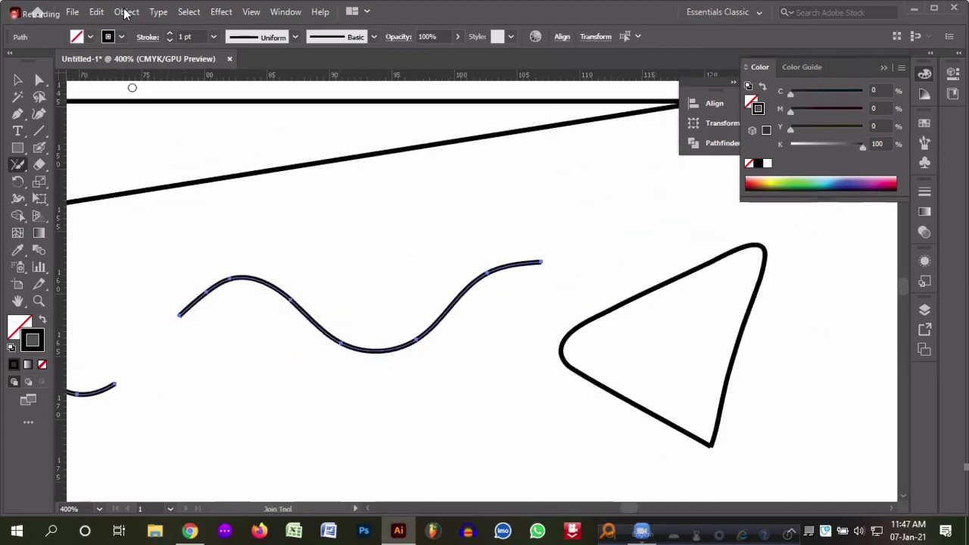
- Draw a wide black-filled rounded rectangle and a tall one overlapping it
{"action": "left_click", "coordinate": [18, 148]}
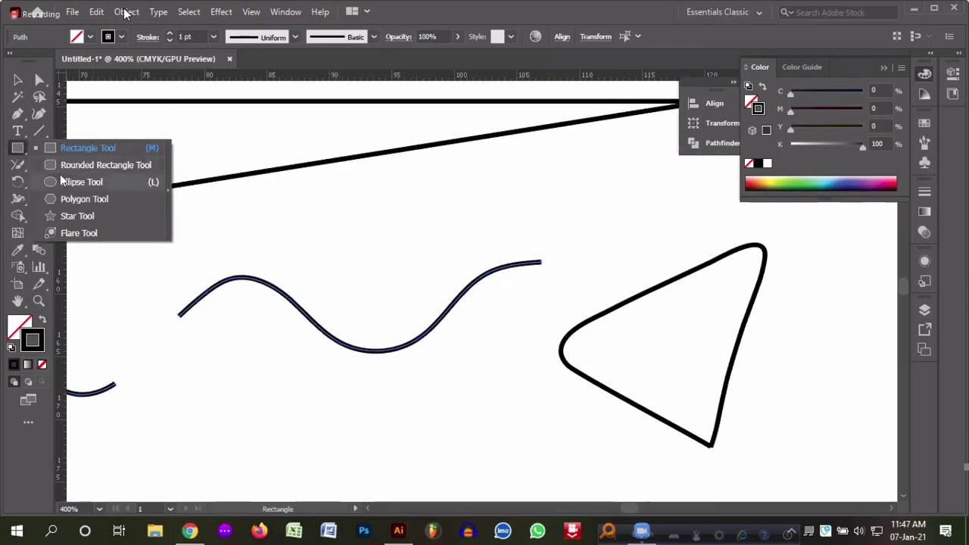
{"action": "left_click", "coordinate": [61, 166]}
{"action": "scroll", "coordinate": [368, 268], "scroll_direction": "down", "scroll_amount": 3}
{"action": "left_click_drag", "start_coordinate": [285, 340], "coordinate": [379, 402]}
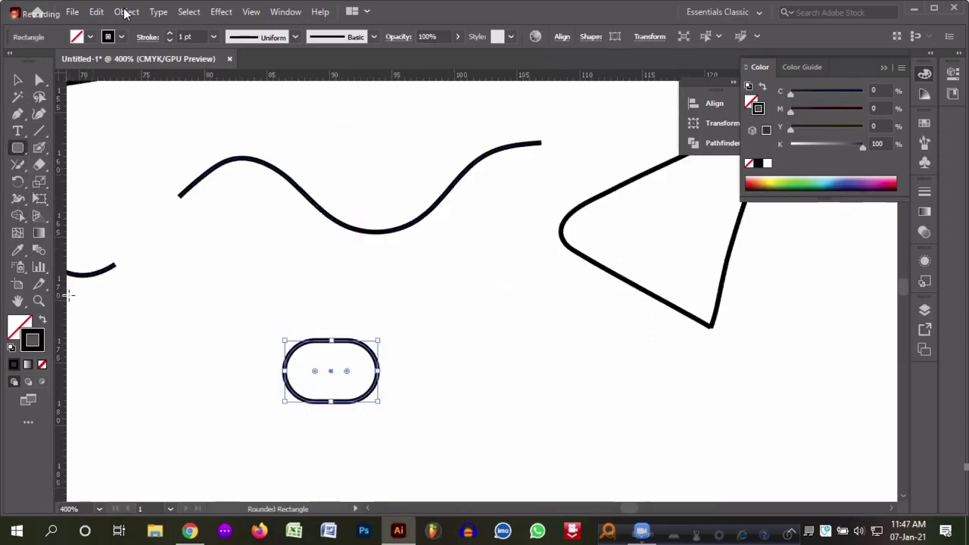
{"action": "left_click", "coordinate": [43, 319]}
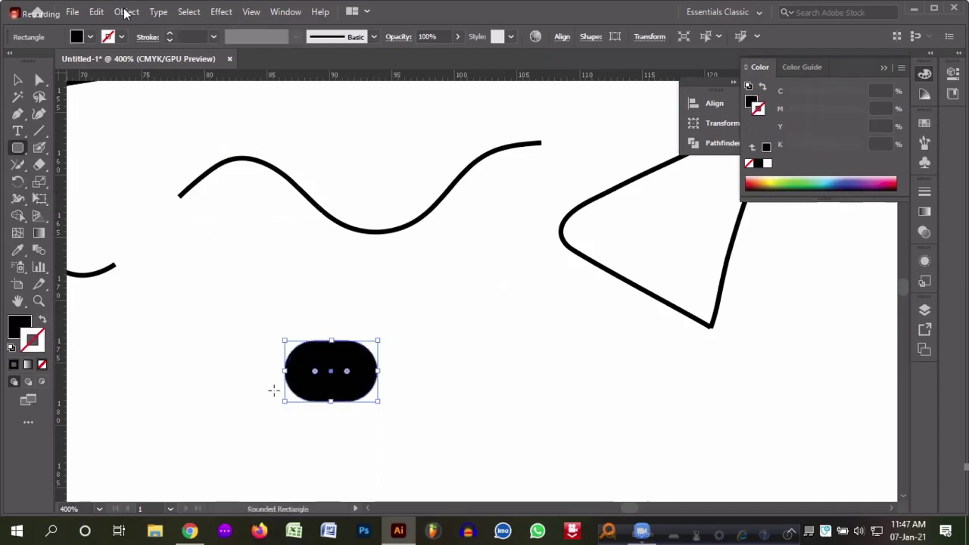
{"action": "left_click_drag", "start_coordinate": [361, 441], "coordinate": [422, 364]}
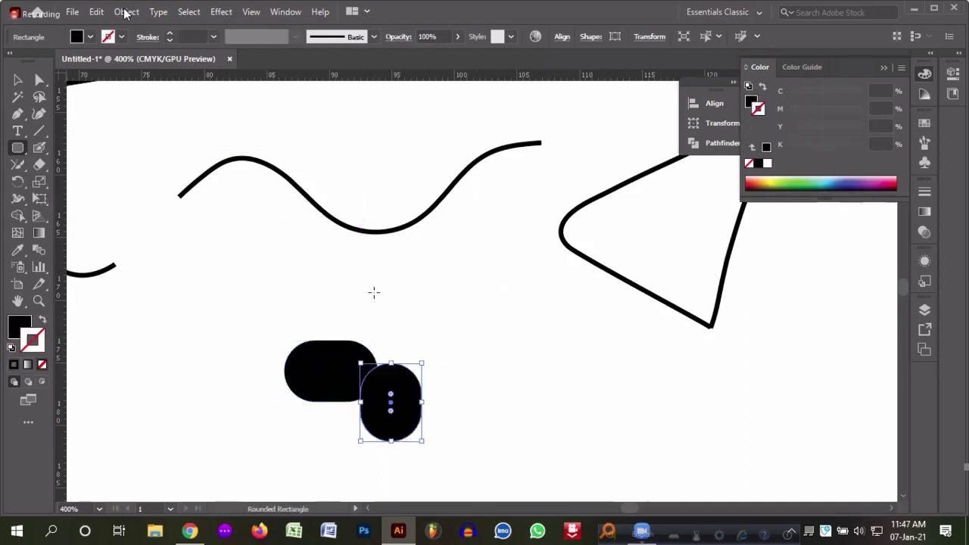
{"action": "left_click", "coordinate": [40, 132]}
- Draw a horizontal straight line and give it a red stroke
{"action": "scroll", "coordinate": [614, 364], "scroll_direction": "down", "scroll_amount": 3}
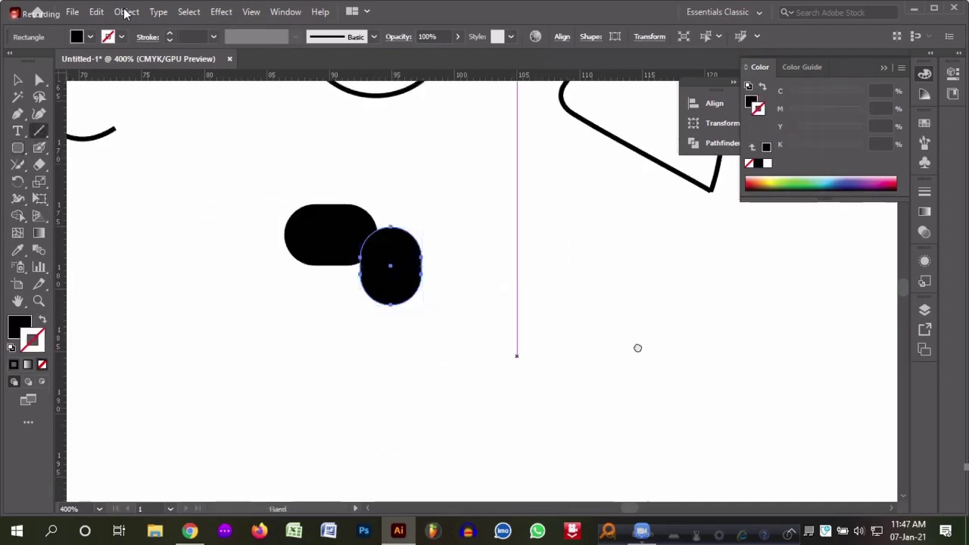
{"action": "scroll", "coordinate": [666, 345], "scroll_direction": "left", "scroll_amount": 3}
{"action": "left_click_drag", "start_coordinate": [299, 332], "coordinate": [535, 335]}
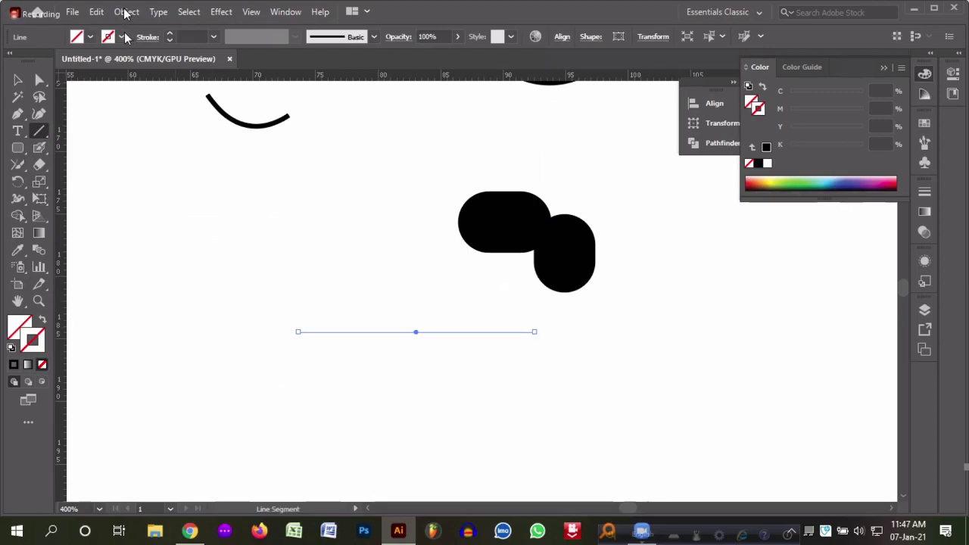
{"action": "left_click", "coordinate": [122, 37]}
{"action": "left_click", "coordinate": [48, 62]}
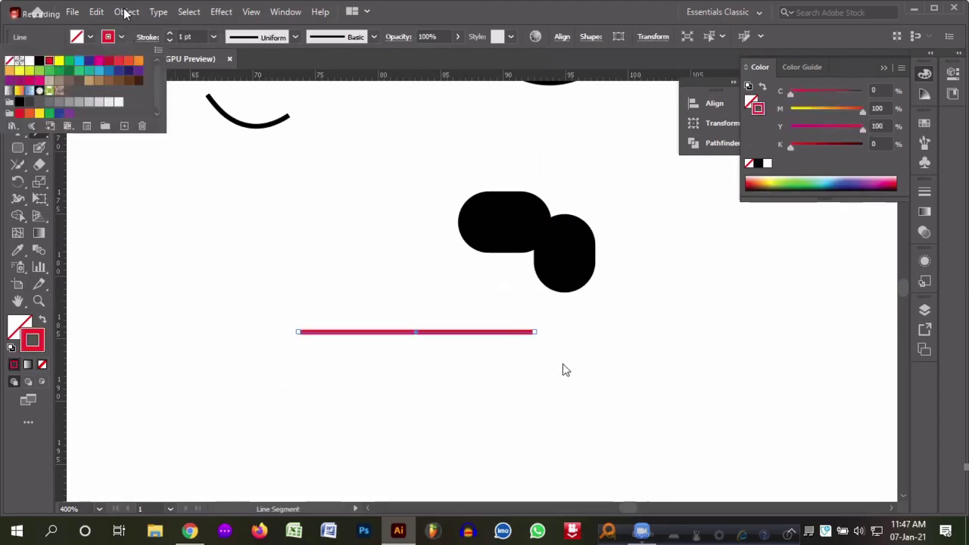
- Duplicate the red line just below, rotate the copy into a diagonal, and select both lines
{"action": "key", "text": "v"}
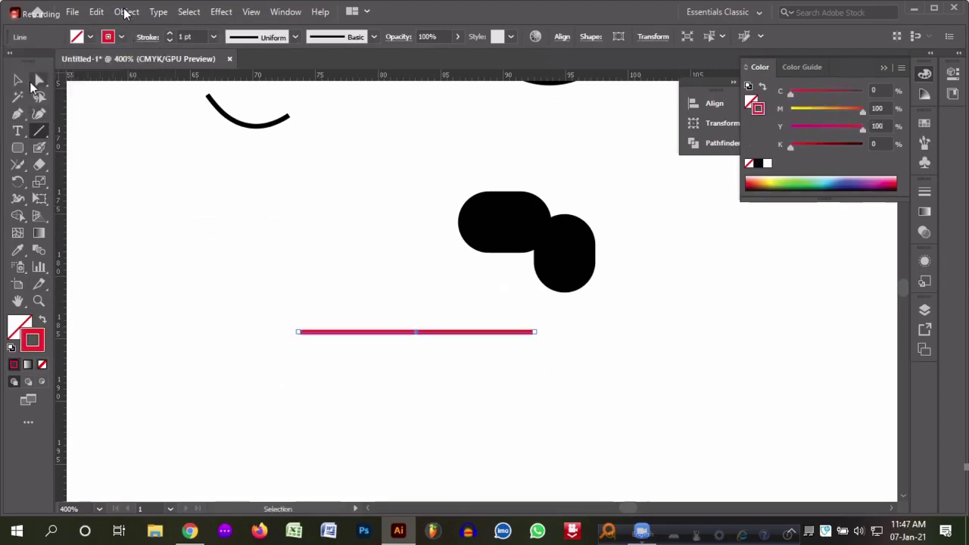
{"action": "left_click_drag", "start_coordinate": [441, 333], "coordinate": [444, 353], "text": "alt"}
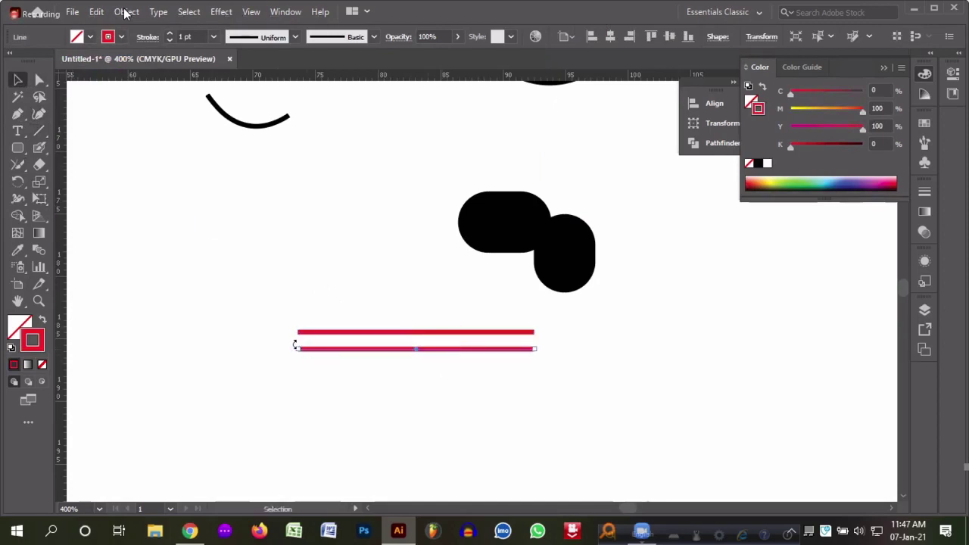
{"action": "left_click_drag", "start_coordinate": [292, 357], "coordinate": [317, 393]}
{"action": "left_click_drag", "start_coordinate": [238, 279], "coordinate": [432, 383]}
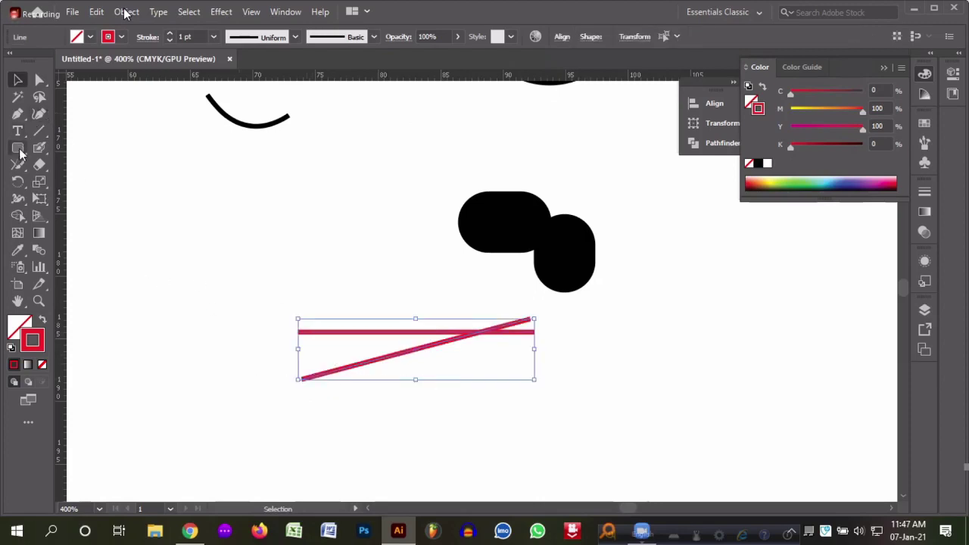
- Join the two red lines' right ends into a sharp point with the Join Tool
{"action": "left_click_drag", "start_coordinate": [20, 168], "coordinate": [52, 233]}
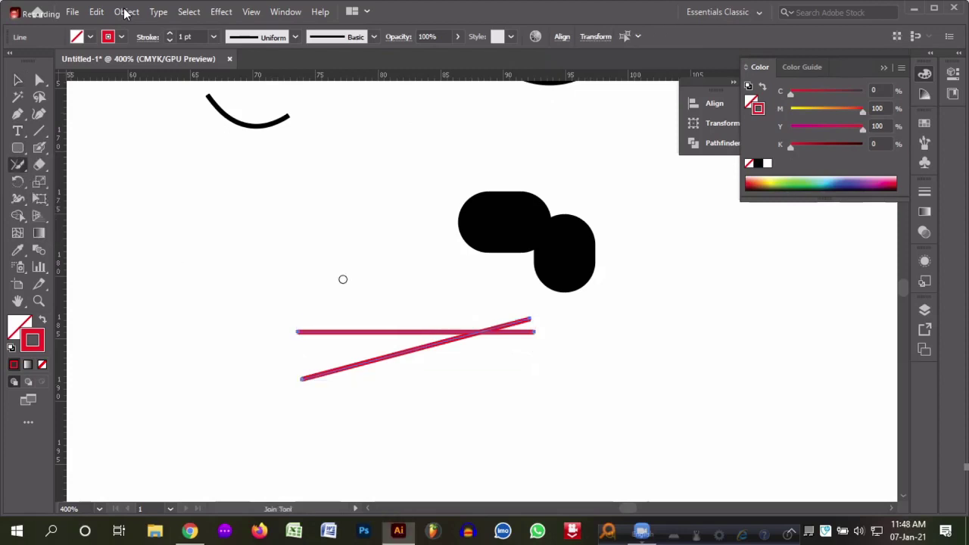
{"action": "mouse_move", "coordinate": [452, 334]}
{"action": "left_mouse_down"}
{"action": "mouse_move", "coordinate": [509, 332]}
{"action": "mouse_move", "coordinate": [465, 335]}
{"action": "mouse_move", "coordinate": [500, 333]}
{"action": "mouse_move", "coordinate": [492, 343]}
{"action": "left_mouse_up"}
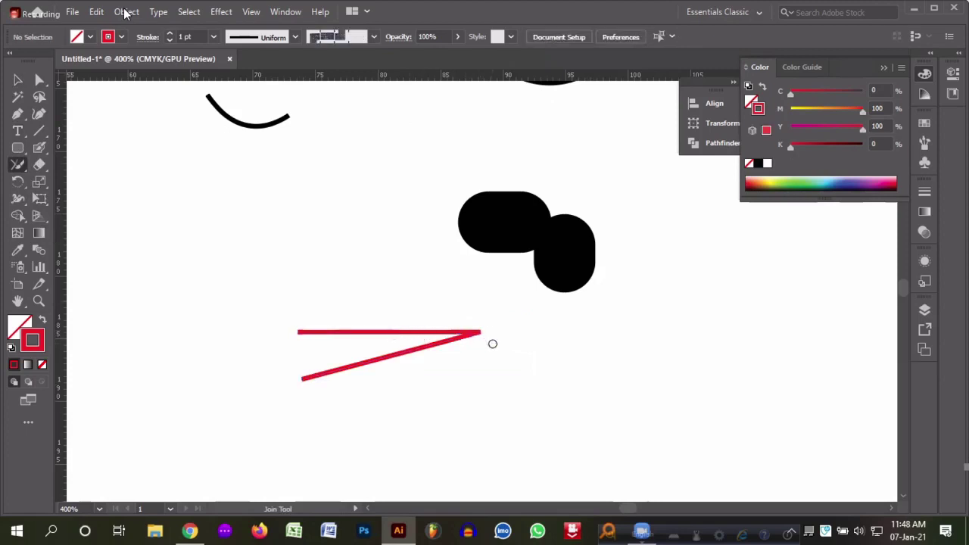
{"action": "mouse_move", "coordinate": [426, 323]}
{"action": "left_mouse_down"}
{"action": "mouse_move", "coordinate": [493, 342]}
{"action": "mouse_move", "coordinate": [382, 334]}
{"action": "left_mouse_up"}
{"action": "left_click", "coordinate": [20, 167]}
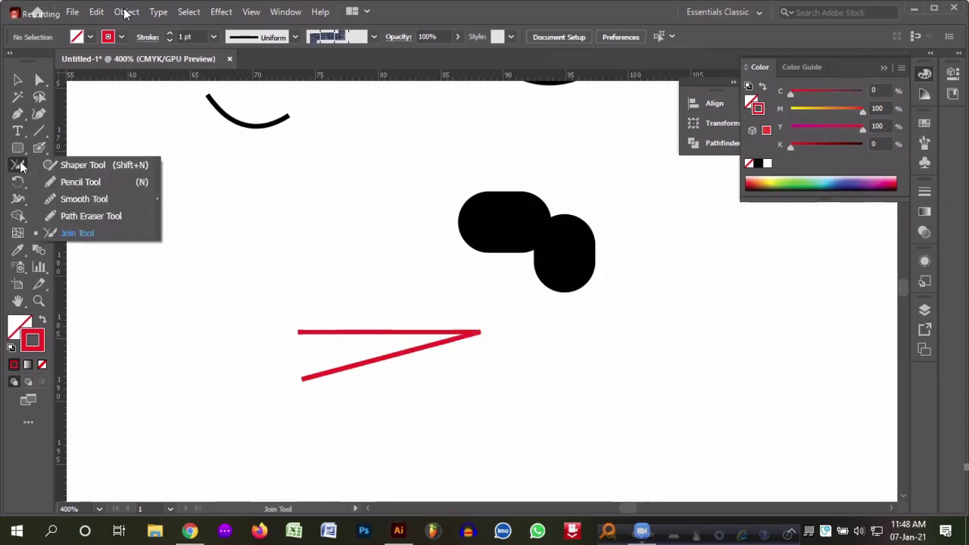
{"action": "left_click", "coordinate": [20, 167]}
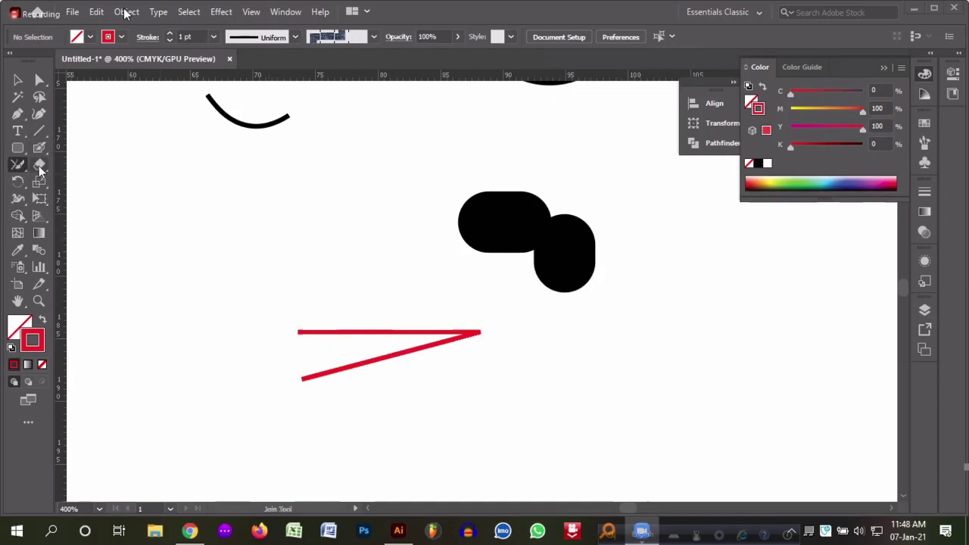
- Erase the red spike, black shapes and leftover black sliver, then shrink the eraser size
{"action": "left_click", "coordinate": [40, 167]}
{"action": "left_click", "coordinate": [91, 165]}
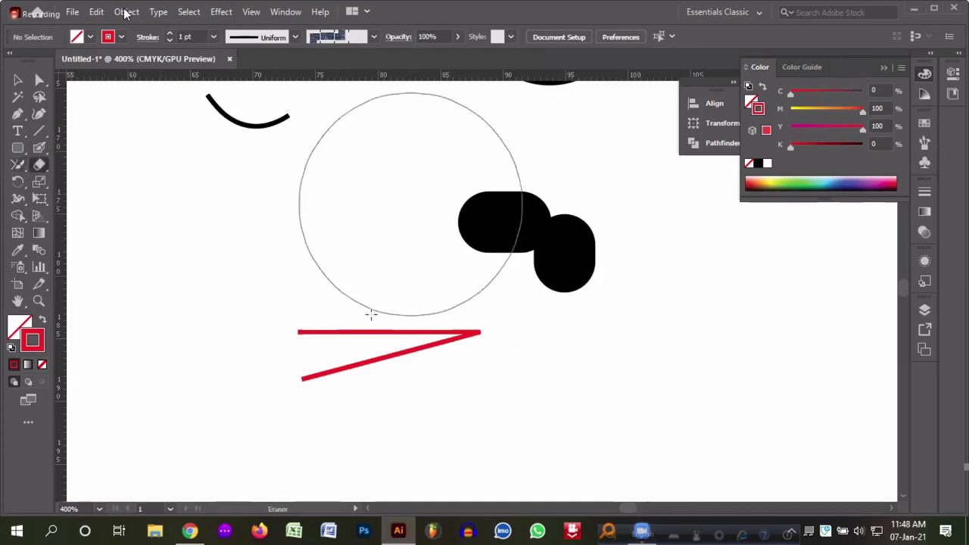
{"action": "left_click", "coordinate": [355, 391]}
{"action": "mouse_move", "coordinate": [355, 391]}
{"action": "left_mouse_down"}
{"action": "mouse_move", "coordinate": [440, 325]}
{"action": "mouse_move", "coordinate": [553, 346]}
{"action": "mouse_move", "coordinate": [560, 277]}
{"action": "left_mouse_up"}
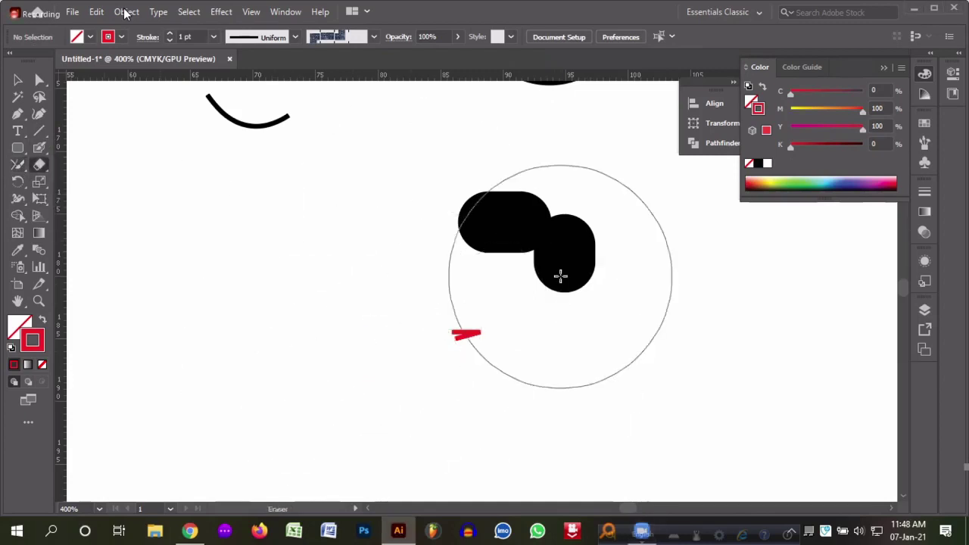
{"action": "left_click", "coordinate": [437, 256]}
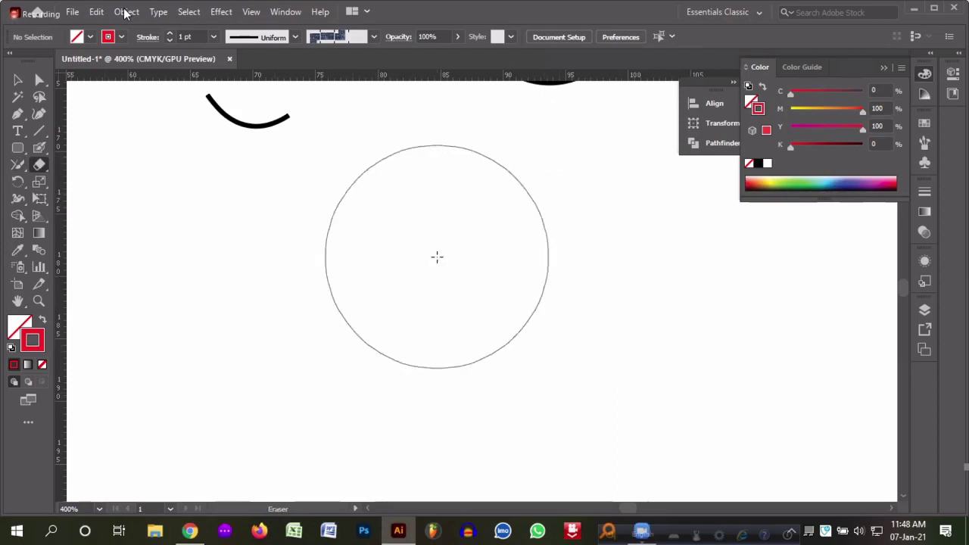
{"action": "key", "text": "bracketleft"}
{"action": "key", "text": "bracketleft"}
{"action": "key", "text": "bracketleft"}
{"action": "key", "text": "bracketleft"}
{"action": "key", "text": "bracketleft"}
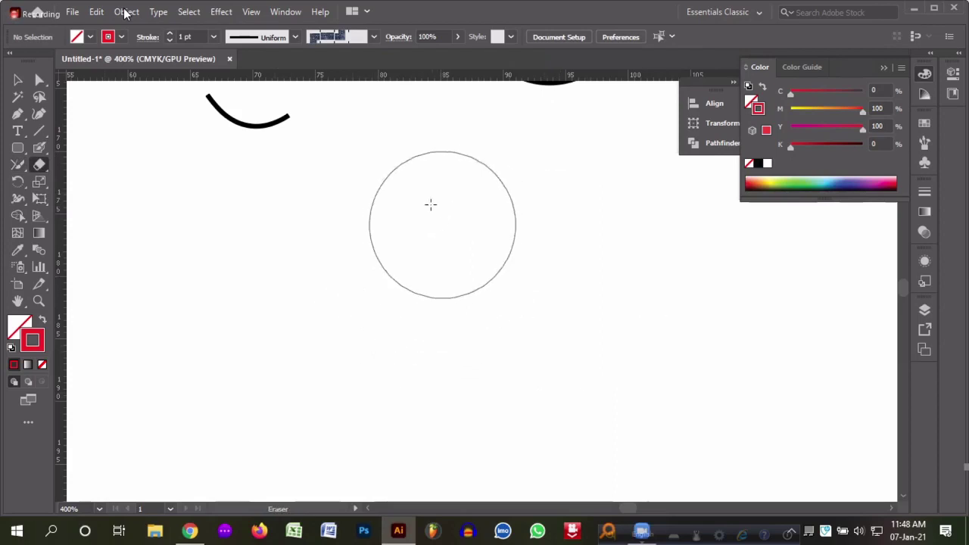
{"action": "scroll", "coordinate": [430, 204], "scroll_direction": "up", "scroll_amount": 3}
{"action": "scroll", "coordinate": [425, 178], "scroll_direction": "up", "scroll_amount": 3}
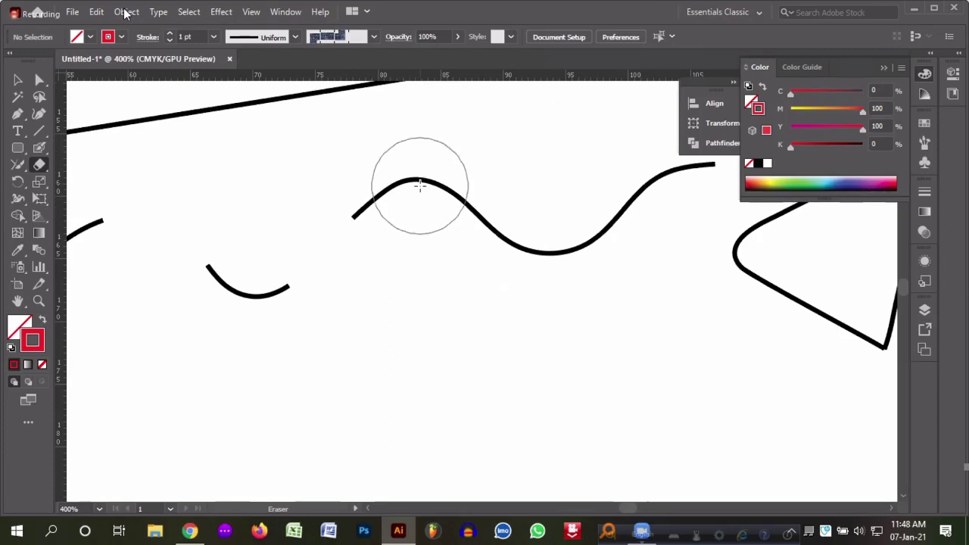
- Erase the middle of the black wave, the U-shaped curve, and the small arcs and dash
{"action": "mouse_move", "coordinate": [417, 177]}
{"action": "left_mouse_down"}
{"action": "mouse_move", "coordinate": [549, 229]}
{"action": "mouse_move", "coordinate": [561, 241]}
{"action": "mouse_move", "coordinate": [659, 250]}
{"action": "left_mouse_up"}
{"action": "scroll", "coordinate": [658, 250], "scroll_direction": "down", "scroll_amount": 1}
{"action": "left_click_drag", "start_coordinate": [313, 275], "coordinate": [158, 210]}
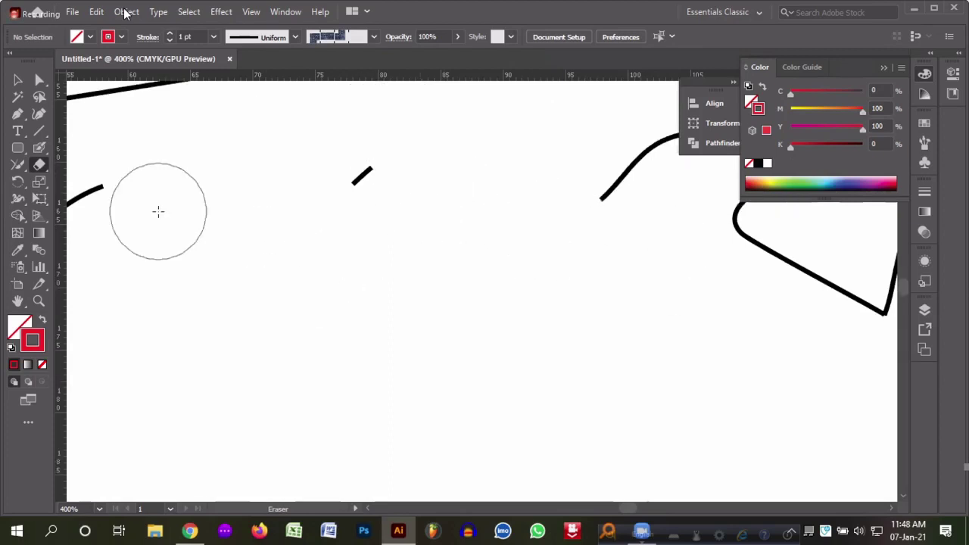
{"action": "scroll", "coordinate": [361, 316], "scroll_direction": "down", "scroll_amount": 3}
{"action": "scroll", "coordinate": [361, 316], "scroll_direction": "left", "scroll_amount": 2}
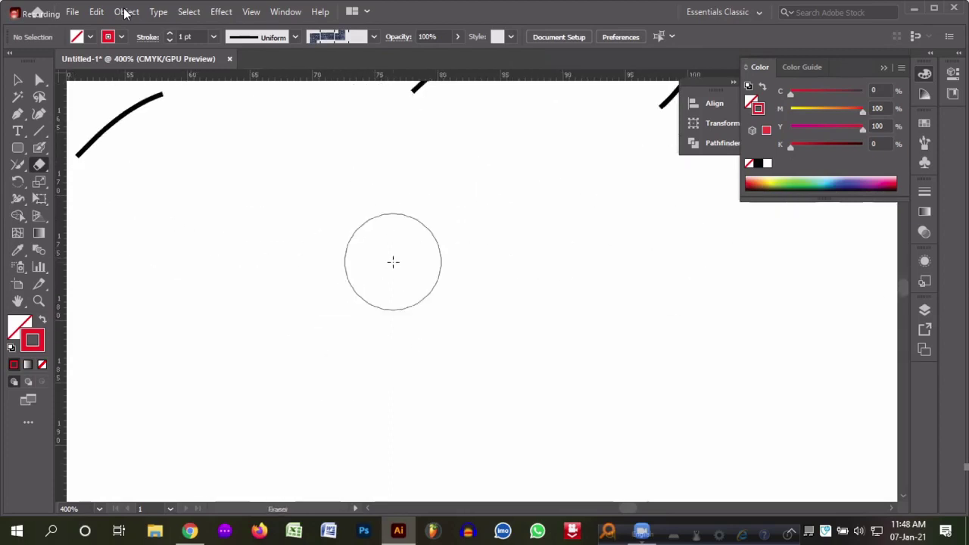
{"action": "key", "text": "ctrl+minus"}
{"action": "key", "text": "ctrl+minus"}
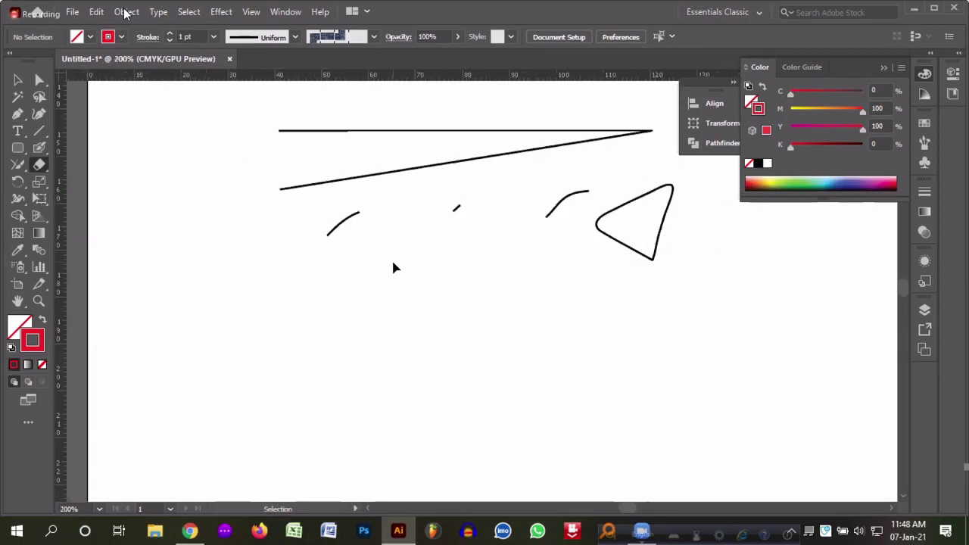
{"action": "mouse_move", "coordinate": [346, 217]}
{"action": "left_mouse_down"}
{"action": "mouse_move", "coordinate": [591, 200]}
{"action": "mouse_move", "coordinate": [713, 218]}
{"action": "mouse_move", "coordinate": [672, 204]}
{"action": "mouse_move", "coordinate": [665, 189]}
{"action": "mouse_move", "coordinate": [582, 242]}
{"action": "mouse_move", "coordinate": [673, 265]}
{"action": "mouse_move", "coordinate": [454, 204]}
{"action": "mouse_move", "coordinate": [340, 207]}
{"action": "left_mouse_up"}
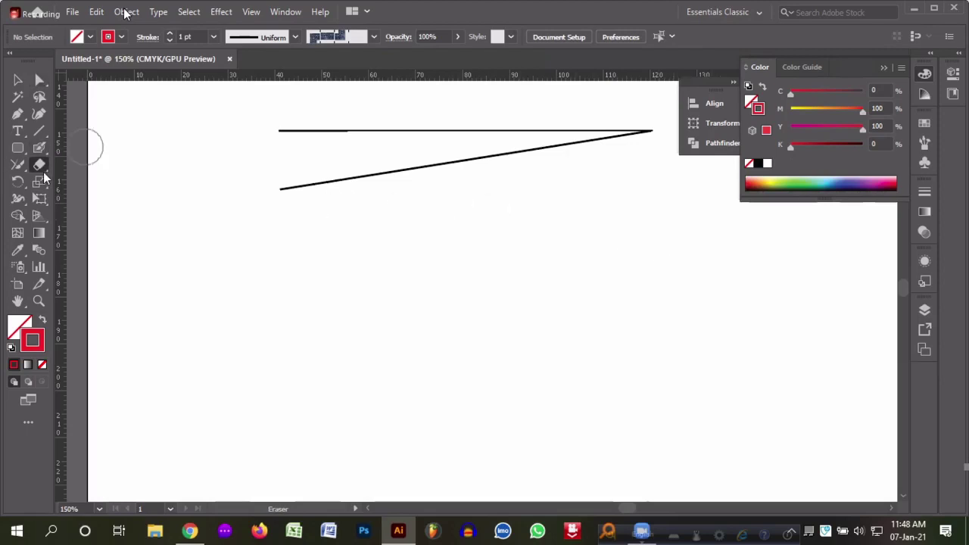
{"action": "right_click", "coordinate": [40, 168]}
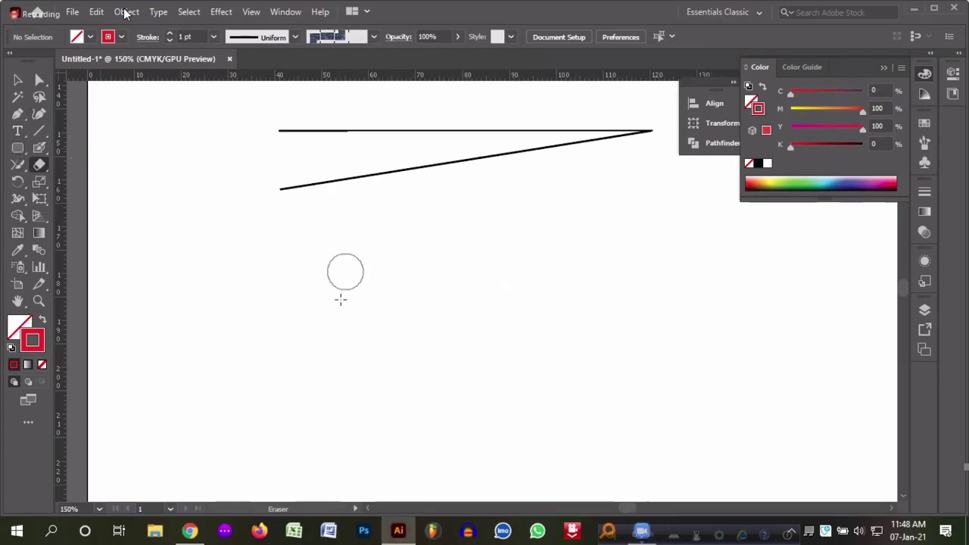
- Draw a rounded rectangle below the spike and swap fill and stroke to fill it red
{"action": "left_click", "coordinate": [17, 148]}
{"action": "left_click_drag", "start_coordinate": [262, 287], "coordinate": [427, 390]}
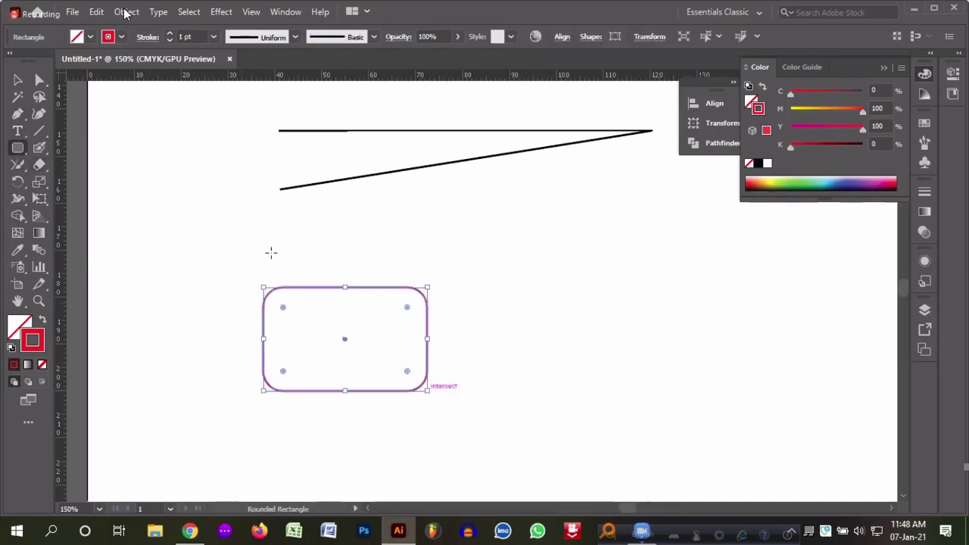
{"action": "left_click", "coordinate": [43, 320]}
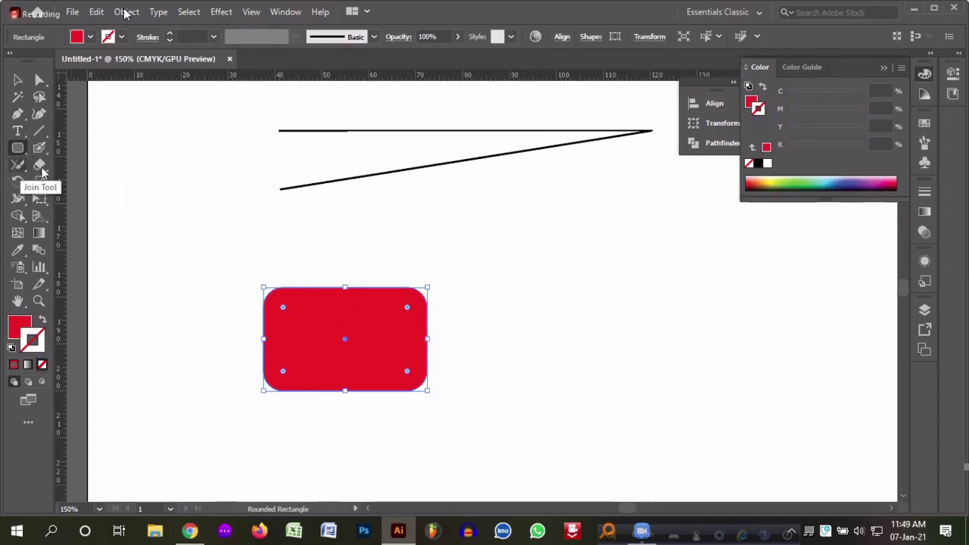
- Try a Scissors cut, dismiss the warning, and select the red rounded rectangle
{"action": "left_click_drag", "start_coordinate": [35, 170], "coordinate": [90, 182]}
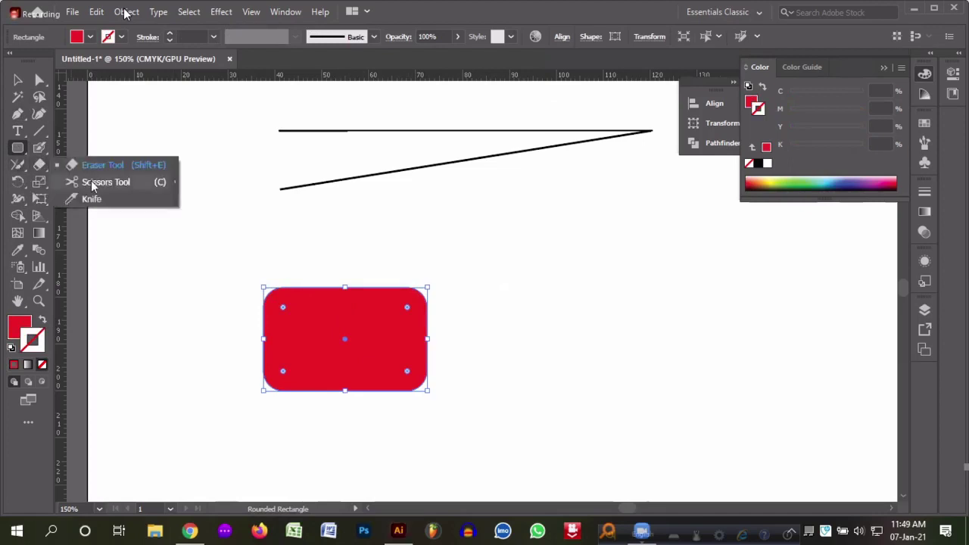
{"action": "key", "text": "c"}
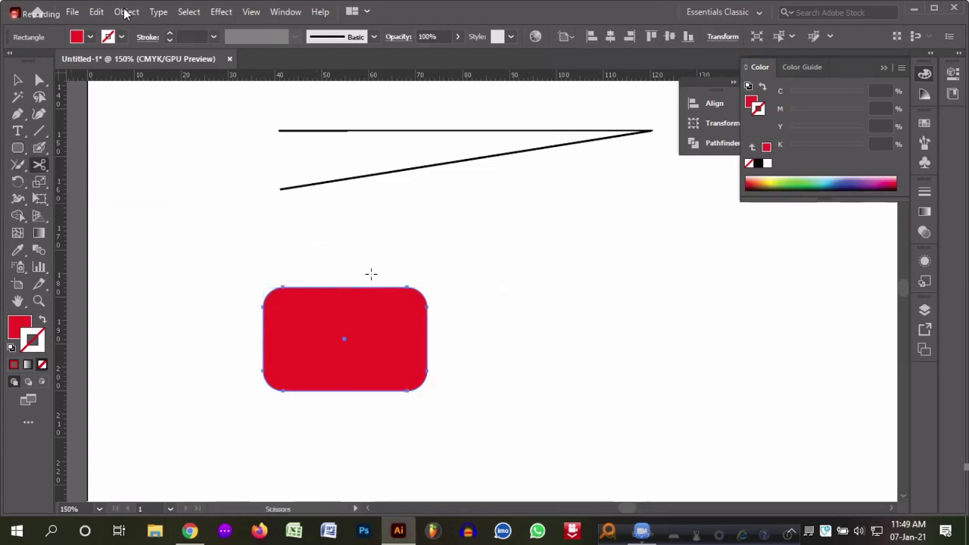
{"action": "left_click", "coordinate": [371, 276]}
{"action": "left_click", "coordinate": [617, 286]}
{"action": "key", "text": "v"}
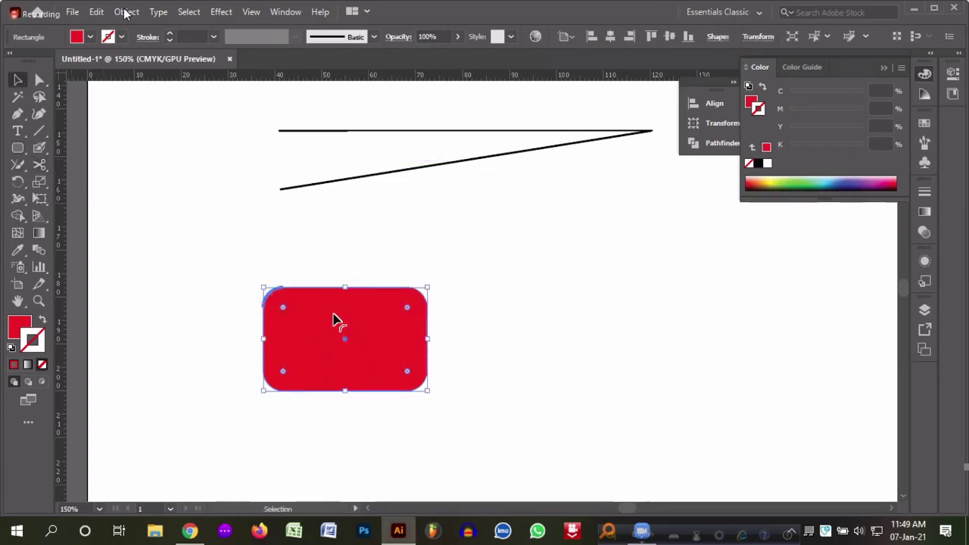
{"action": "left_click", "coordinate": [322, 306]}
- Cut the red rectangle's top and bottom edges with the Scissors tool
{"action": "left_click", "coordinate": [39, 165]}
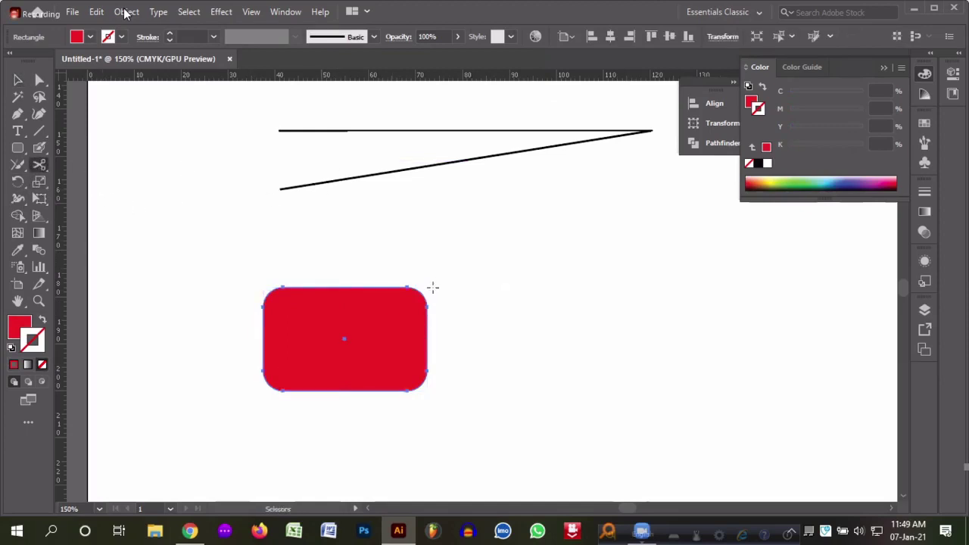
{"action": "left_click", "coordinate": [366, 289]}
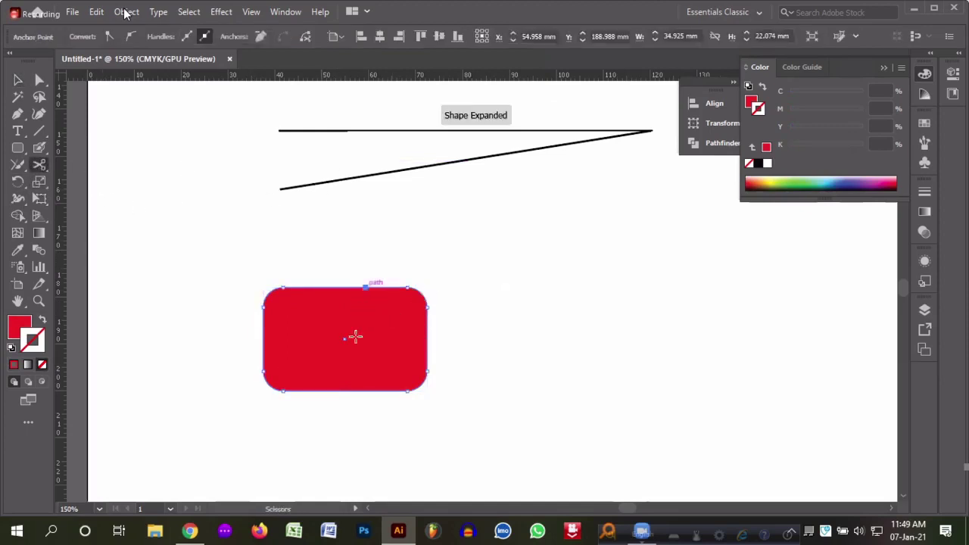
{"action": "left_click", "coordinate": [340, 390]}
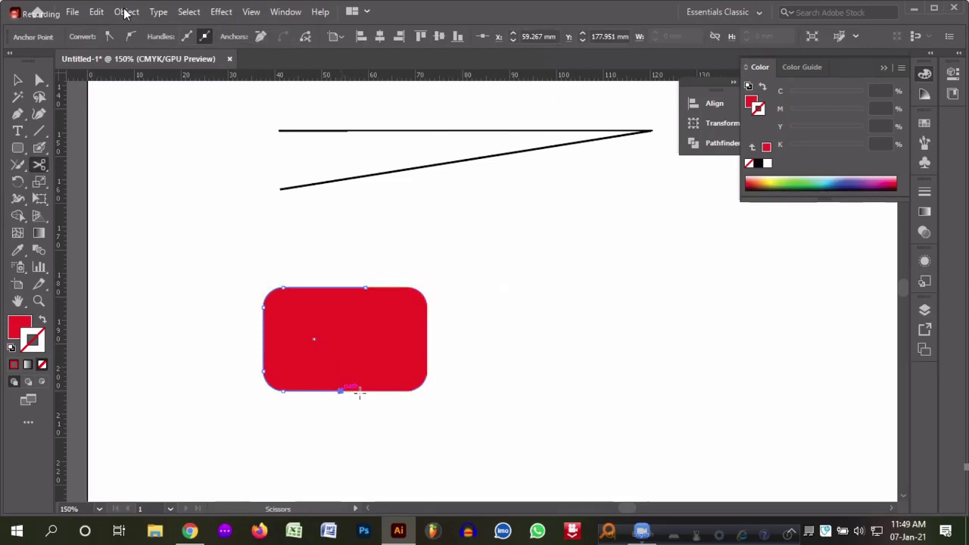
{"action": "key", "text": "v"}
- Move the right piece of the cut rectangle away to the right with Direct Selection
{"action": "left_click", "coordinate": [39, 79]}
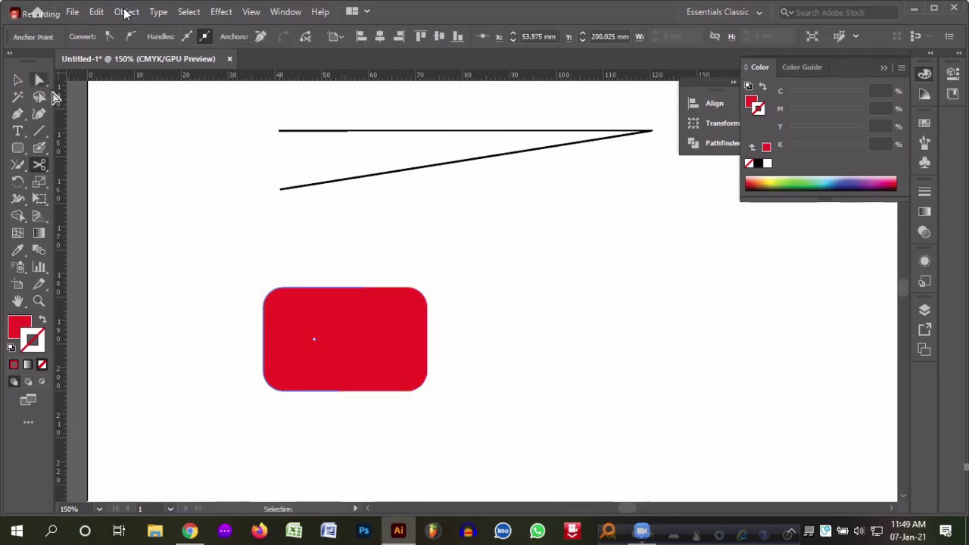
{"action": "left_click_drag", "start_coordinate": [164, 239], "coordinate": [608, 424]}
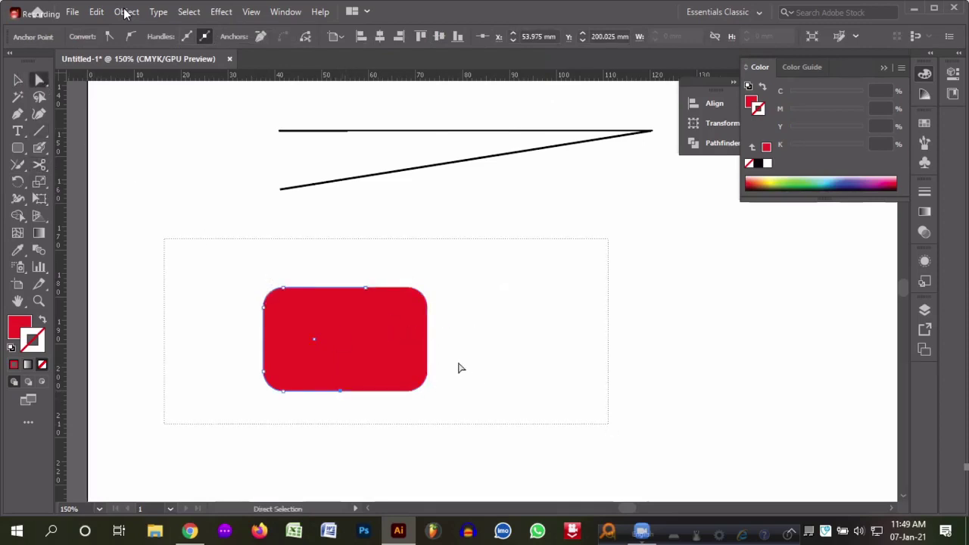
{"action": "left_click", "coordinate": [407, 340]}
{"action": "left_click_drag", "start_coordinate": [433, 345], "coordinate": [587, 347]}
{"action": "left_click", "coordinate": [617, 249]}
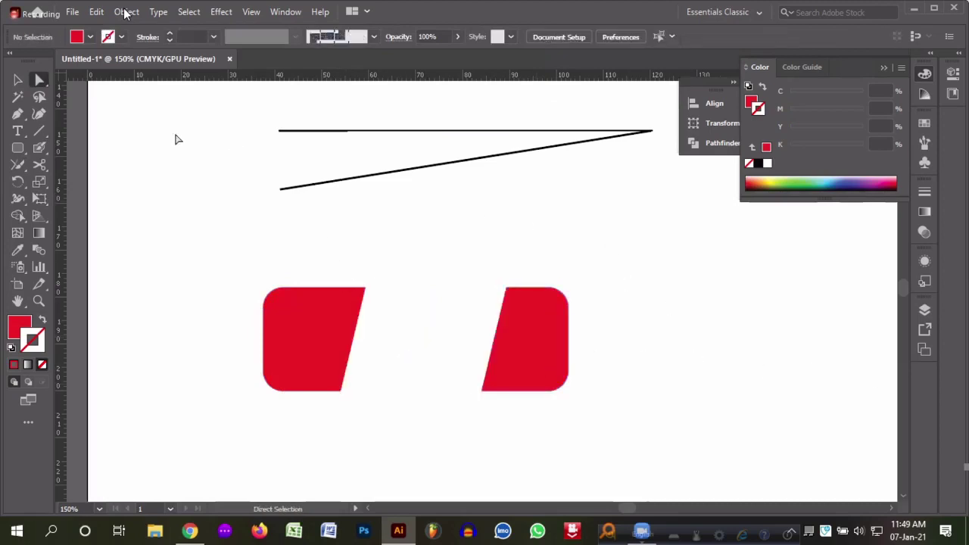
{"action": "left_click", "coordinate": [18, 149]}
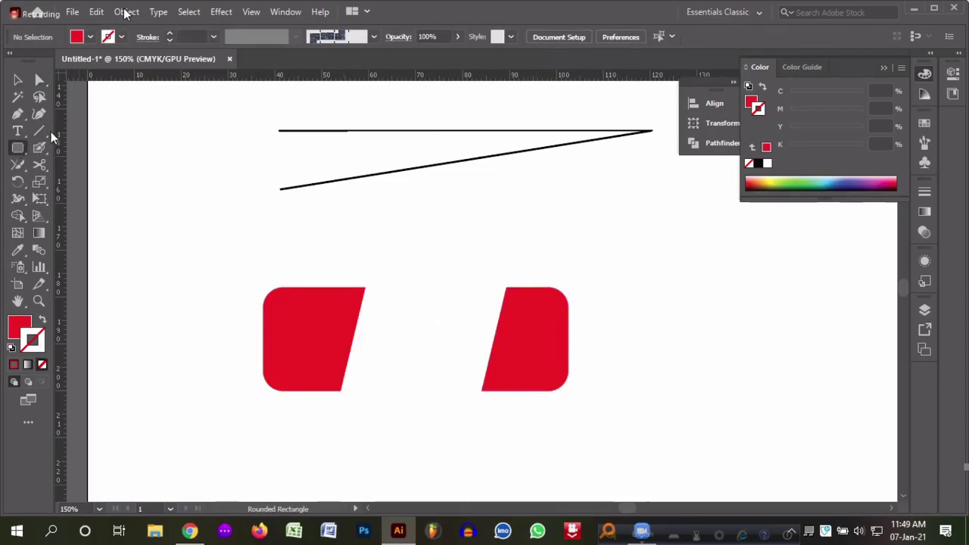
- Draw a horizontal straight line to the right on the artboard
{"action": "left_click", "coordinate": [39, 130]}
{"action": "left_click_drag", "start_coordinate": [528, 211], "coordinate": [695, 212]}
{"action": "key", "text": "v"}
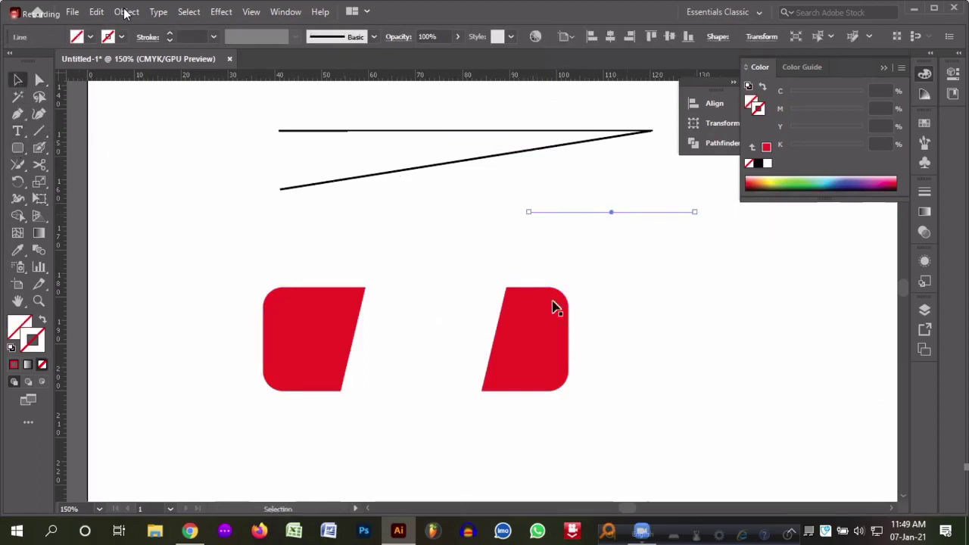
{"action": "left_click_drag", "start_coordinate": [41, 167], "coordinate": [81, 197]}
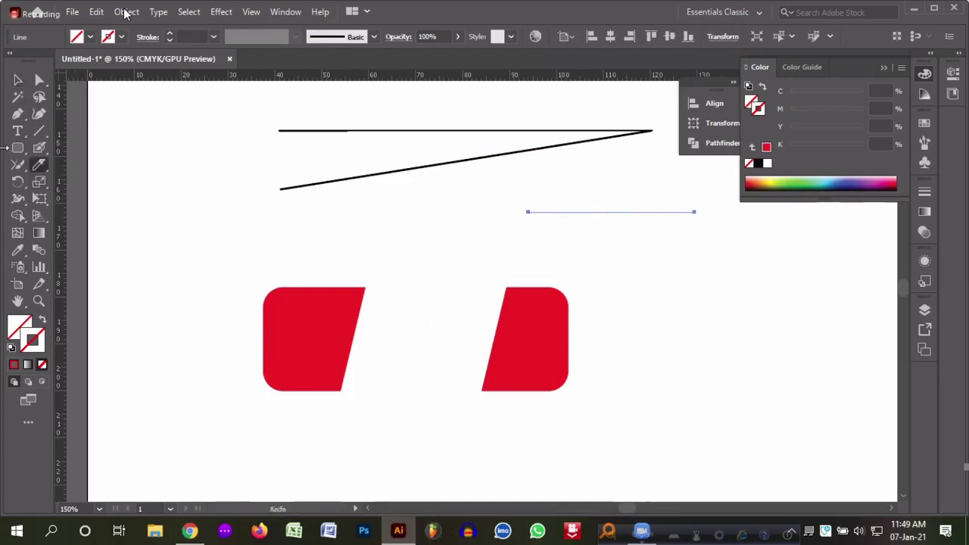
- Draw a new rounded rectangle below and fill it with green
{"action": "left_click", "coordinate": [18, 147]}
{"action": "scroll", "coordinate": [333, 288], "scroll_direction": "down", "scroll_amount": 5}
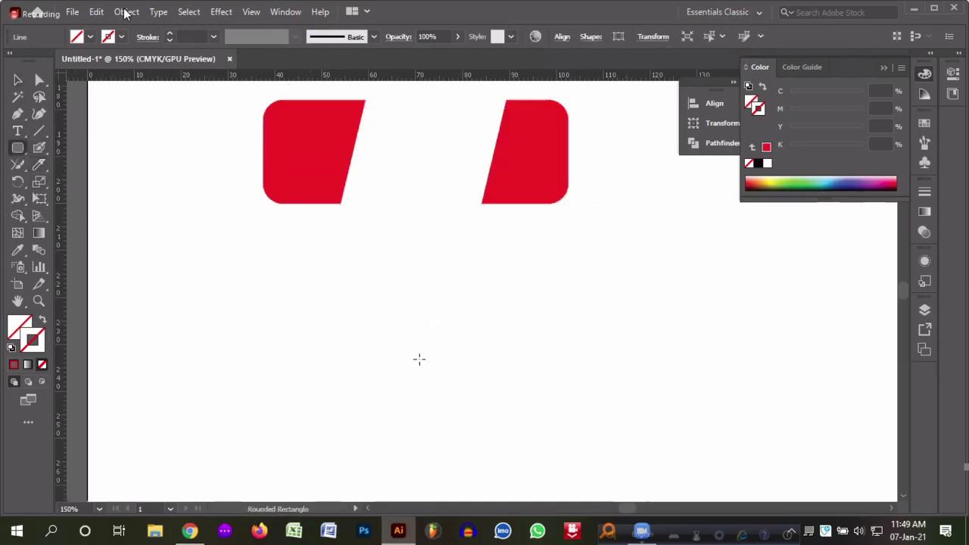
{"action": "left_click_drag", "start_coordinate": [310, 323], "coordinate": [526, 427]}
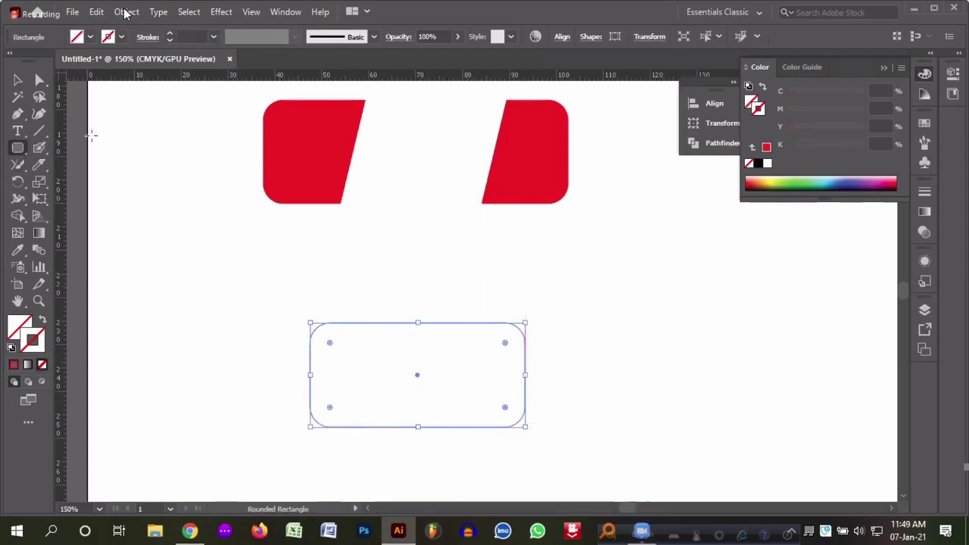
{"action": "left_click", "coordinate": [89, 38]}
{"action": "left_click", "coordinate": [76, 72]}
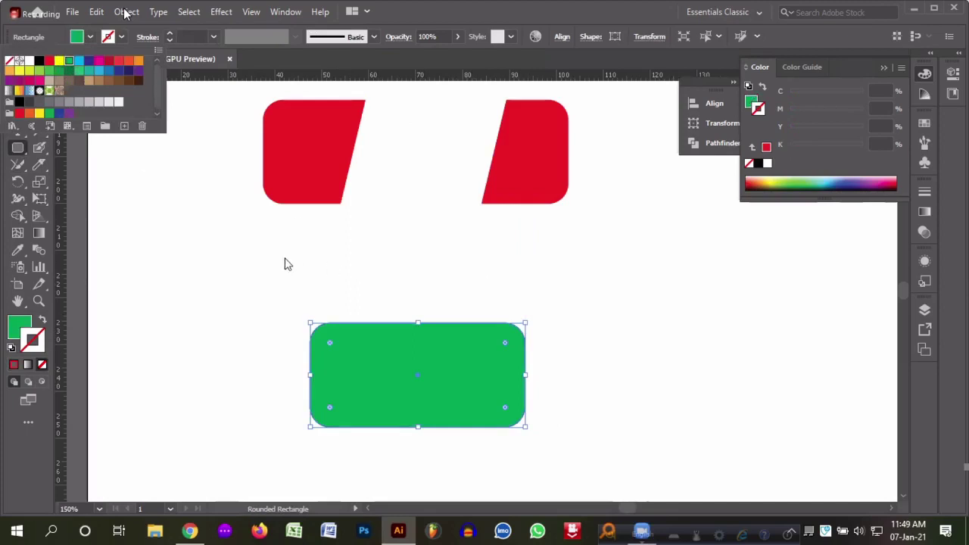
- Slice the green rectangle top to bottom with the Knife tool and shift it right, then back
{"action": "left_click", "coordinate": [83, 190]}
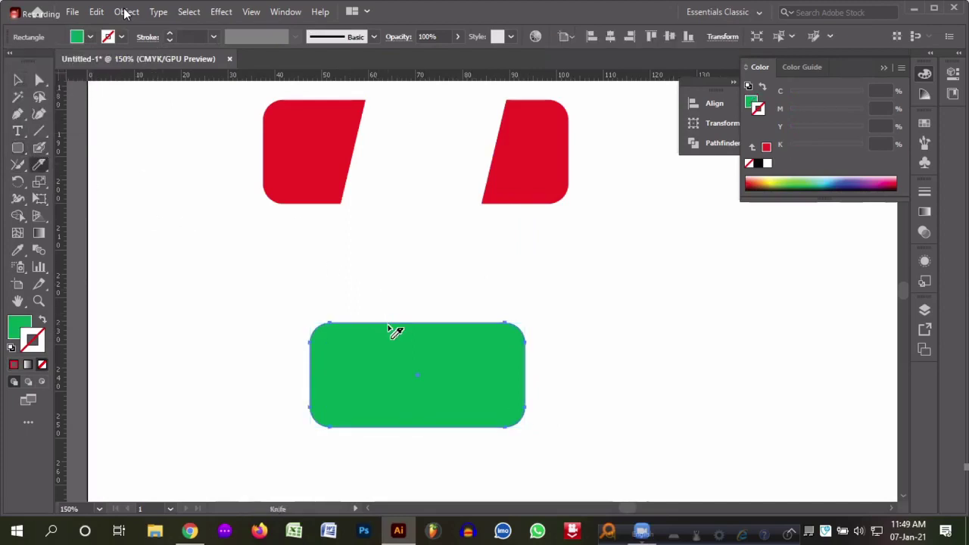
{"action": "mouse_move", "coordinate": [389, 305]}
{"action": "left_mouse_down"}
{"action": "mouse_move", "coordinate": [390, 404]}
{"action": "mouse_move", "coordinate": [376, 452]}
{"action": "left_mouse_up"}
{"action": "left_click", "coordinate": [17, 80]}
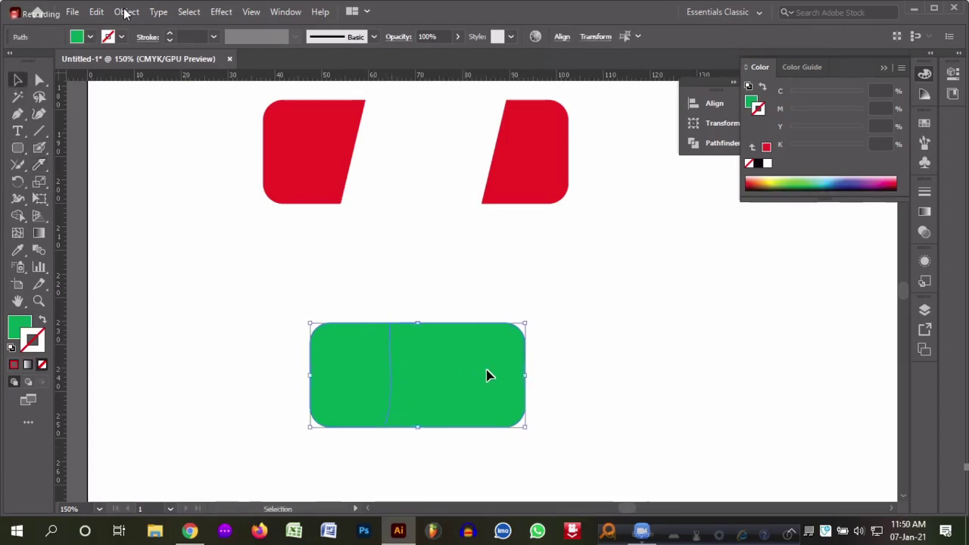
{"action": "left_click_drag", "start_coordinate": [489, 374], "coordinate": [564, 374]}
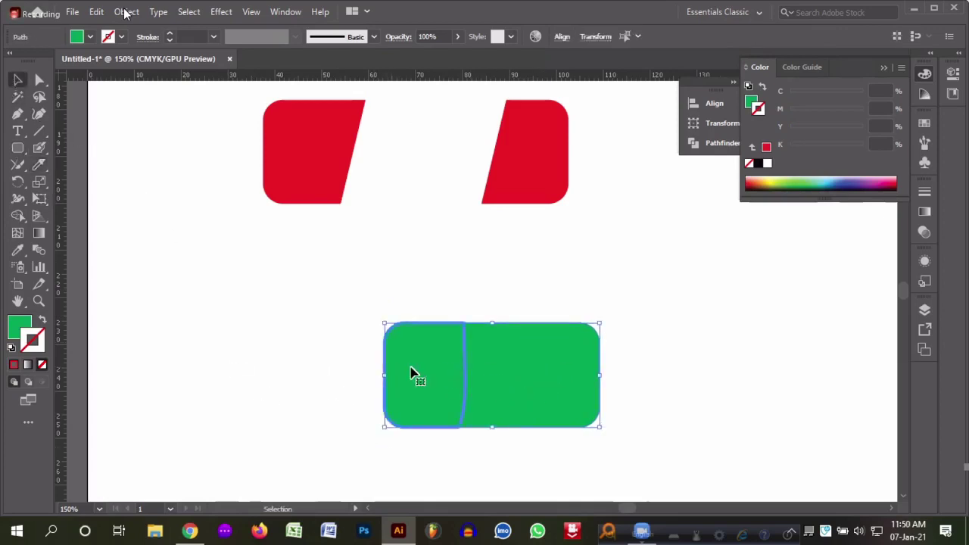
{"action": "left_click_drag", "start_coordinate": [411, 374], "coordinate": [318, 347]}
- Drag the left and right green pieces with Direct Selection until only a narrow curved gap remains
{"action": "left_click", "coordinate": [38, 82]}
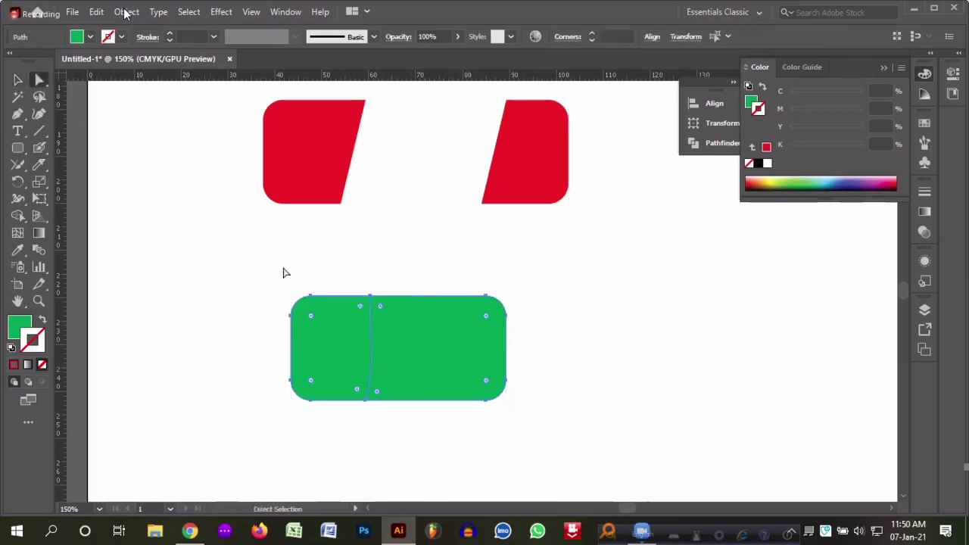
{"action": "left_click", "coordinate": [512, 325]}
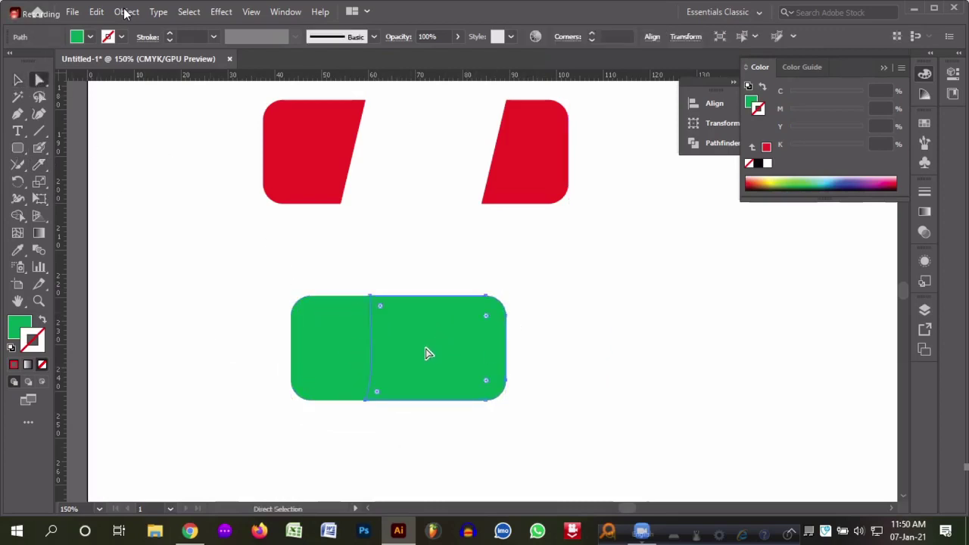
{"action": "left_click_drag", "start_coordinate": [427, 350], "coordinate": [515, 334]}
{"action": "left_click_drag", "start_coordinate": [296, 333], "coordinate": [224, 317]}
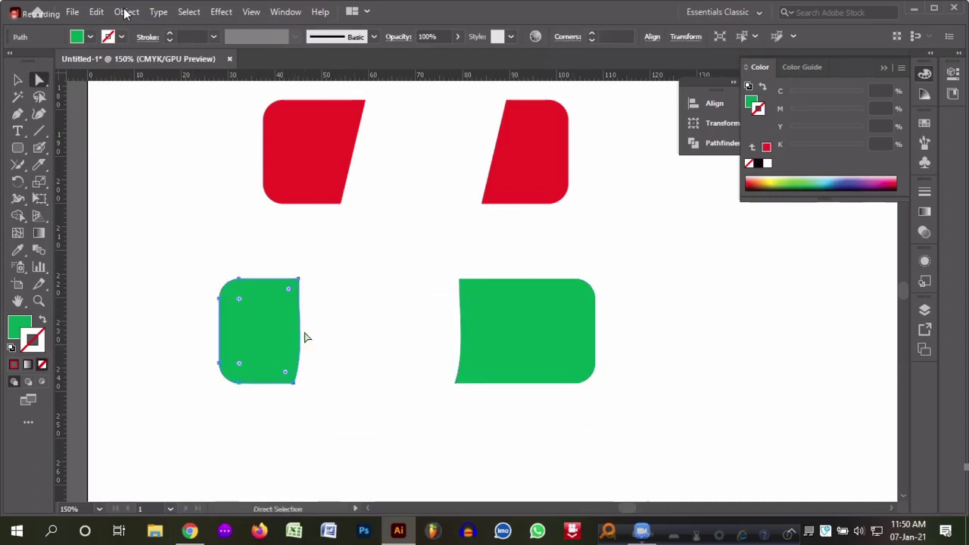
{"action": "left_click_drag", "start_coordinate": [471, 340], "coordinate": [325, 324]}
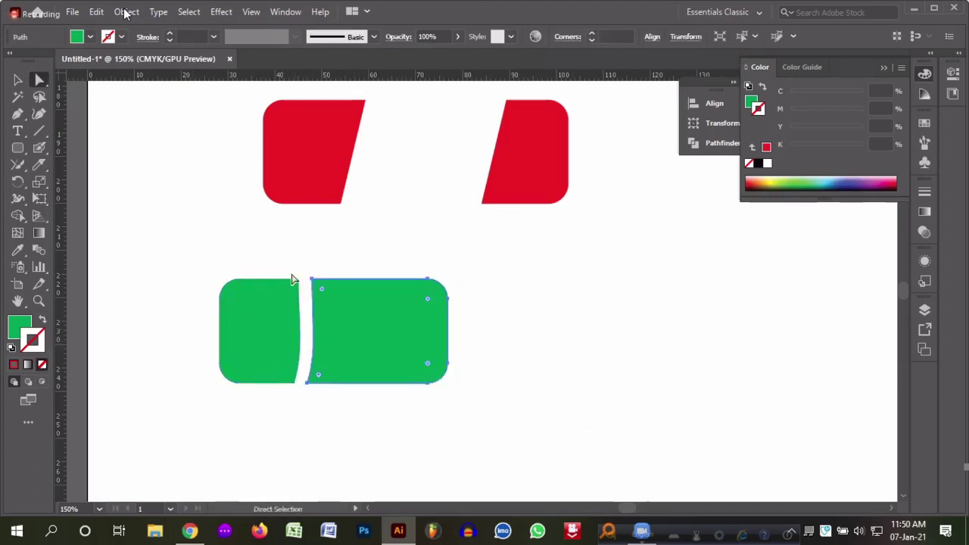
{"action": "left_click", "coordinate": [21, 180]}
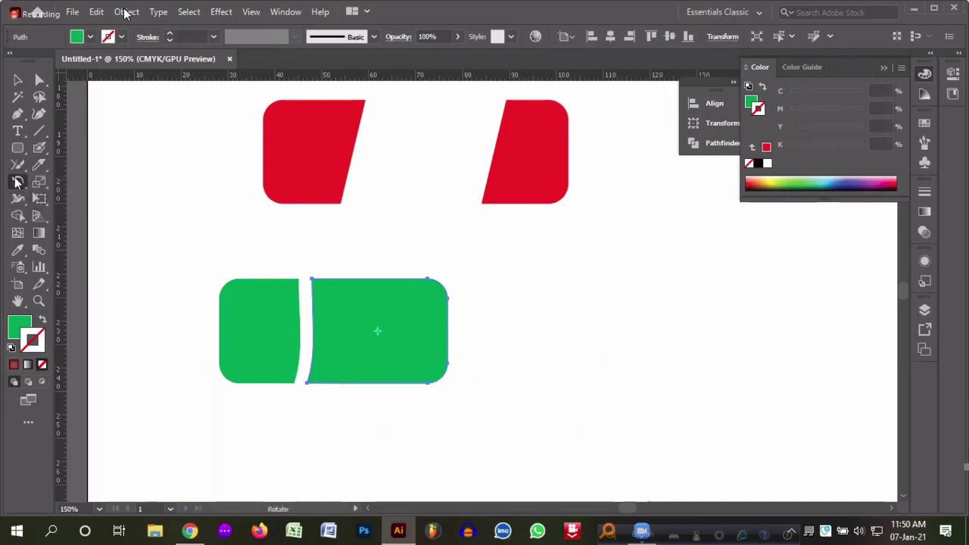
- Draw a star to the right of the green pieces, reduce it to 3 points, and move the triangle
{"action": "left_click", "coordinate": [17, 148]}
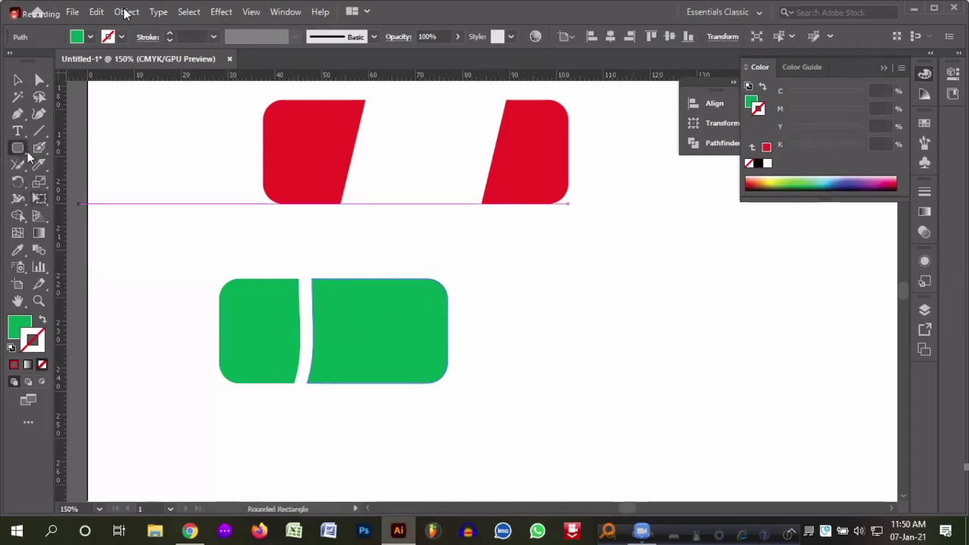
{"action": "left_click_drag", "start_coordinate": [21, 152], "coordinate": [58, 218]}
{"action": "left_click_drag", "start_coordinate": [613, 279], "coordinate": [699, 396]}
{"action": "key", "text": "Up"}
{"action": "key", "text": "Down"}
{"action": "key", "text": "Down"}
{"action": "key", "text": "Down"}
{"action": "left_click", "coordinate": [16, 80]}
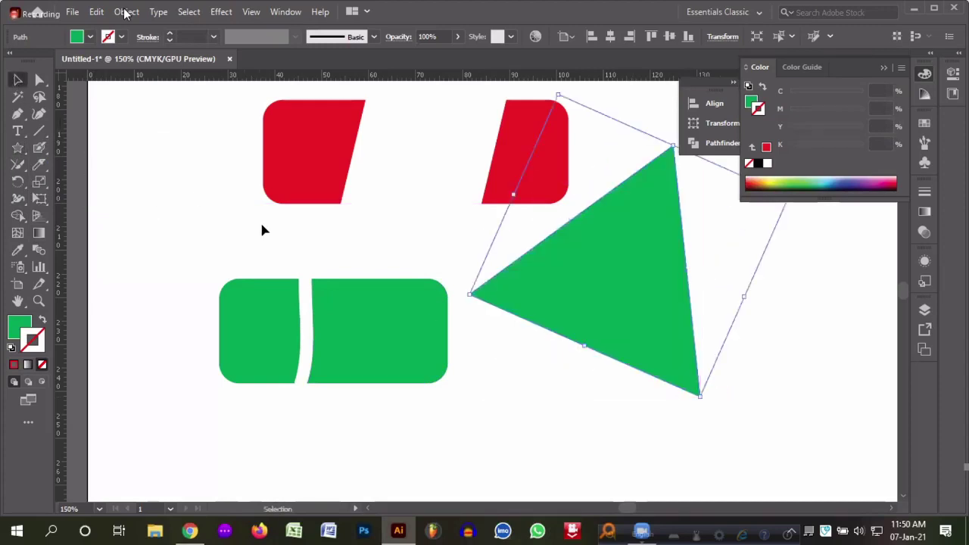
{"action": "scroll", "coordinate": [262, 227], "scroll_direction": "down", "scroll_amount": 5}
{"action": "scroll", "coordinate": [532, 339], "scroll_direction": "up", "scroll_amount": 4}
{"action": "left_click_drag", "start_coordinate": [467, 372], "coordinate": [309, 278]}
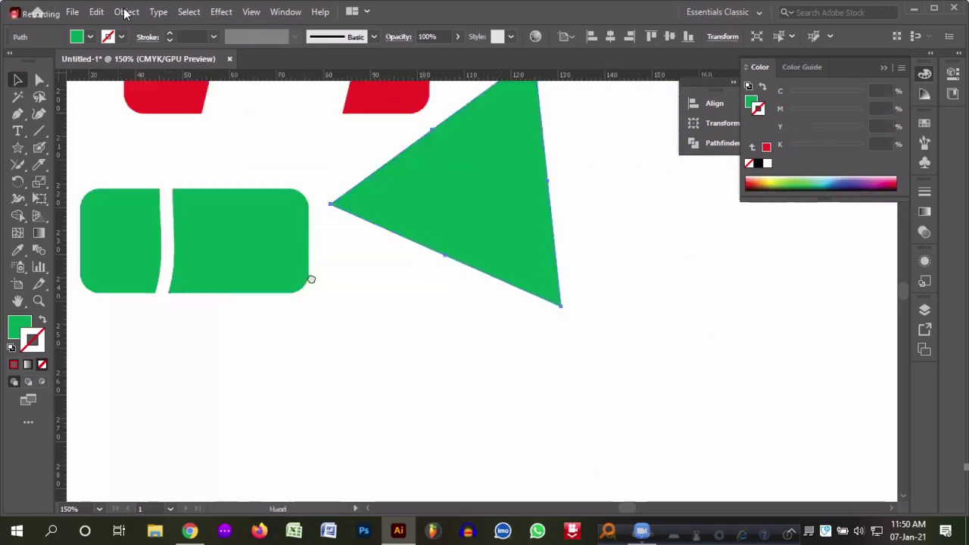
{"action": "left_click_drag", "start_coordinate": [409, 181], "coordinate": [514, 306]}
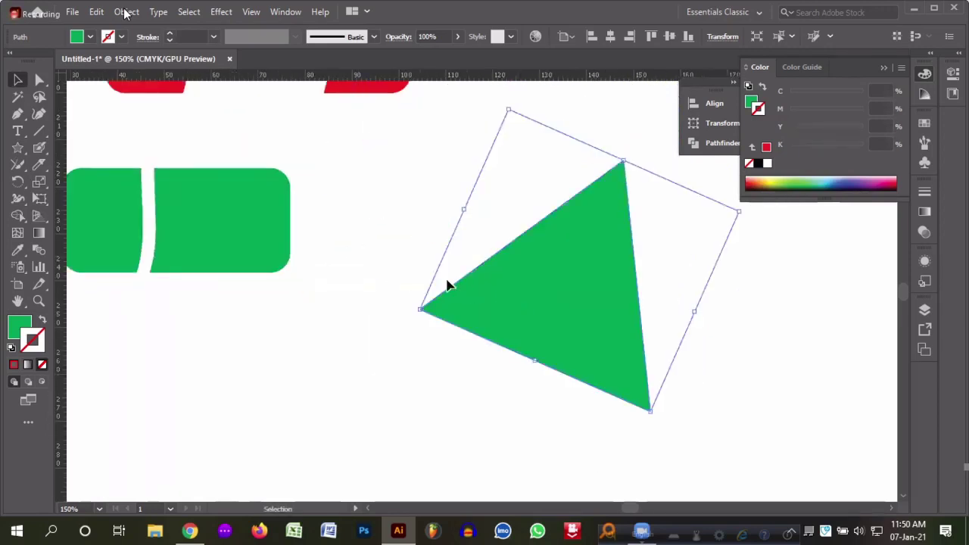
- Give the right green piece a yellow stroke from the stroke swatches
{"action": "left_click", "coordinate": [229, 199]}
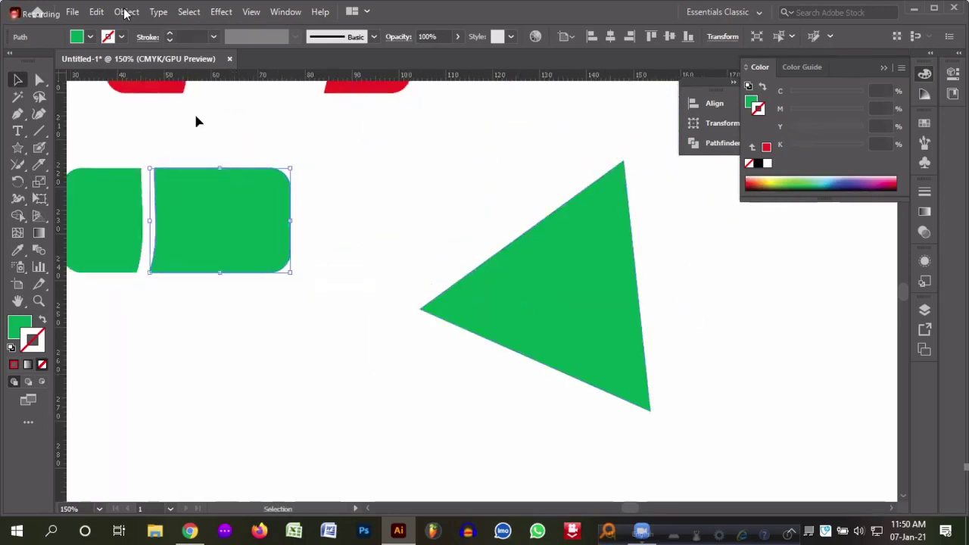
{"action": "left_click", "coordinate": [122, 37]}
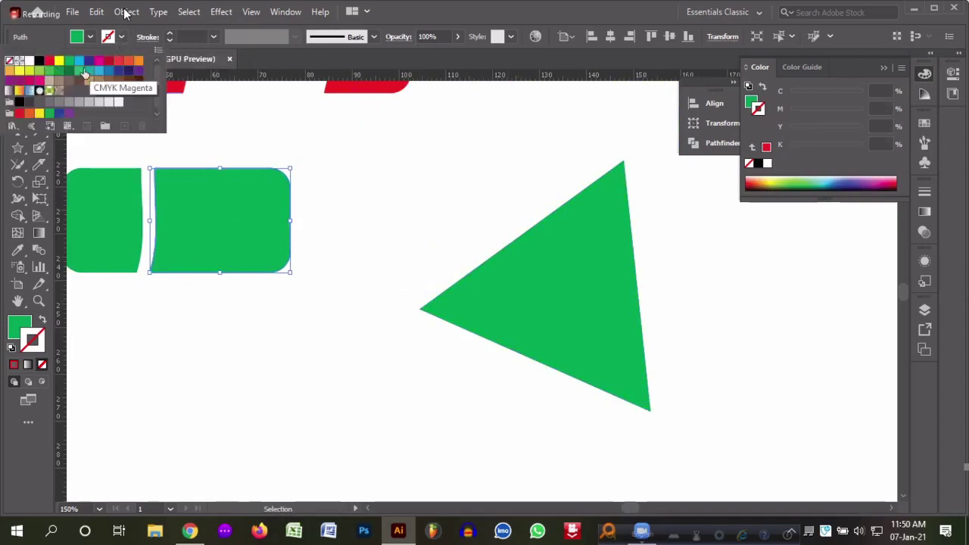
{"action": "left_click", "coordinate": [58, 60]}
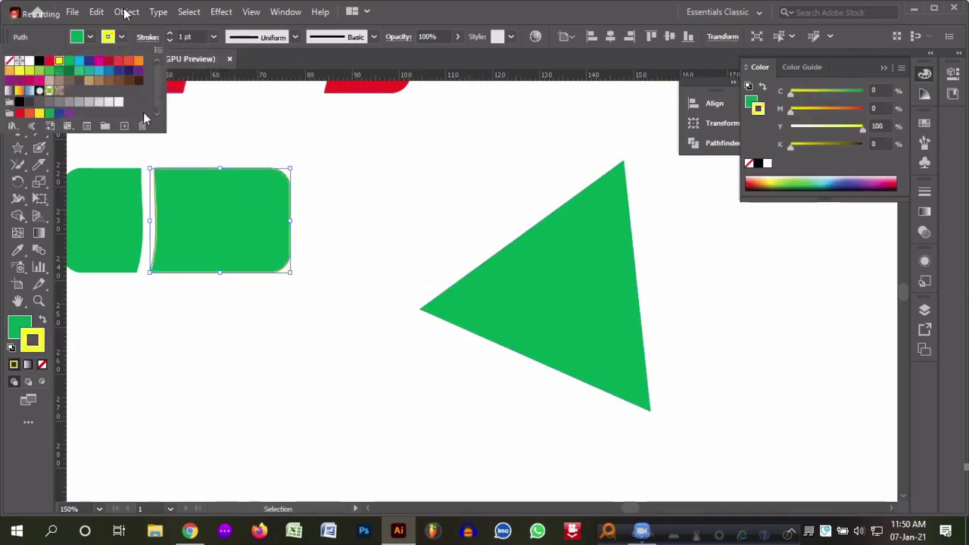
{"action": "left_click", "coordinate": [235, 234]}
{"action": "scroll", "coordinate": [235, 233], "scroll_direction": "up", "scroll_amount": 4}
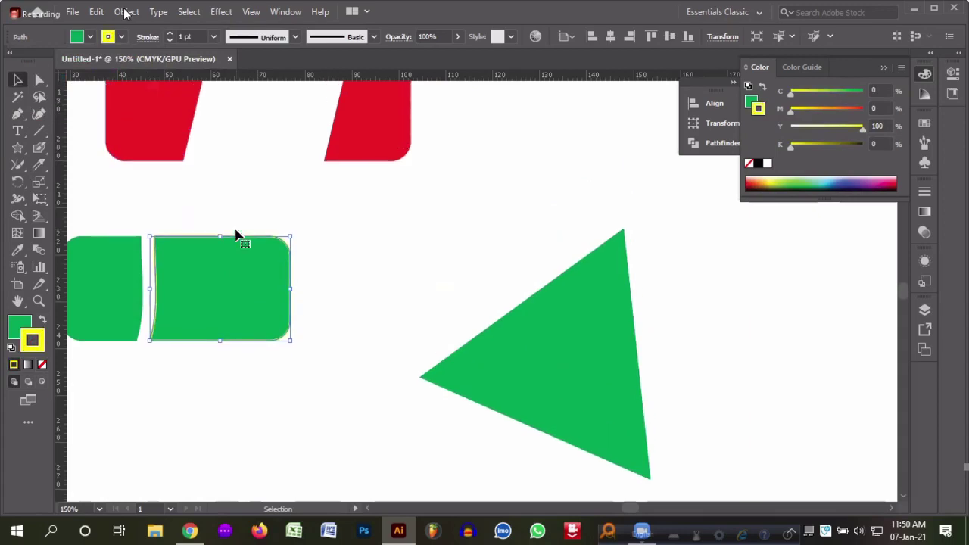
{"action": "left_click_drag", "start_coordinate": [223, 238], "coordinate": [278, 232]}
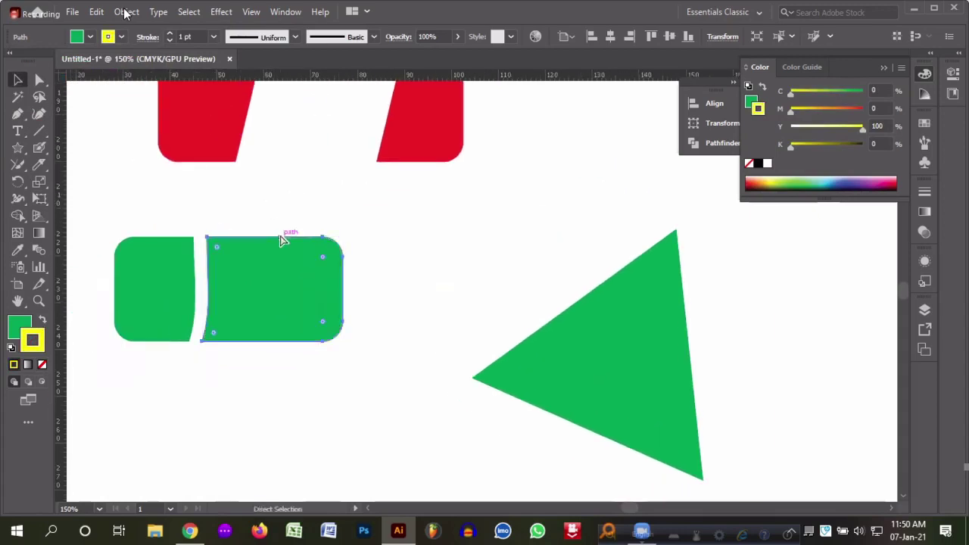
- Select both green pieces together, then clear the selection
{"action": "key", "text": "v"}
{"action": "left_click", "coordinate": [193, 242]}
{"action": "left_click_drag", "start_coordinate": [116, 224], "coordinate": [367, 342]}
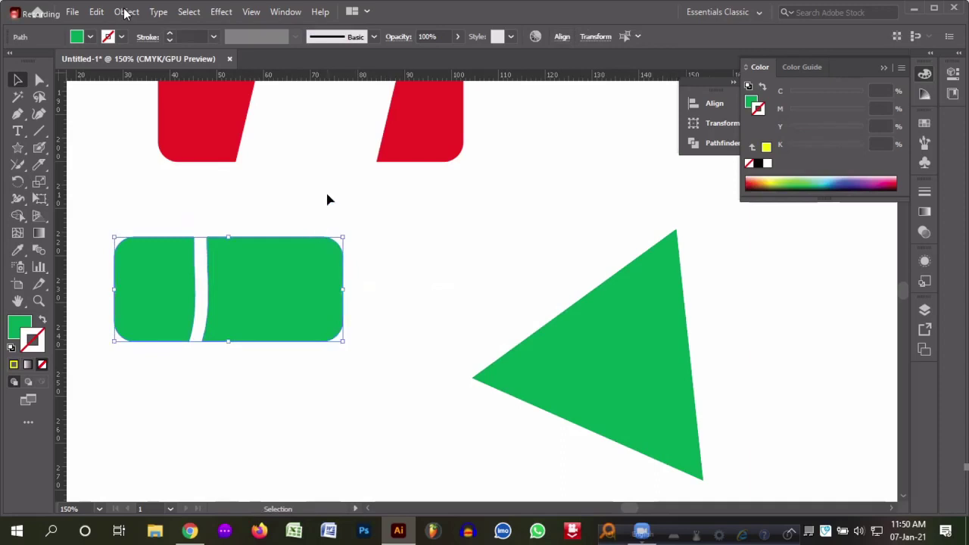
{"action": "scroll", "coordinate": [309, 222], "scroll_direction": "up", "scroll_amount": 1}
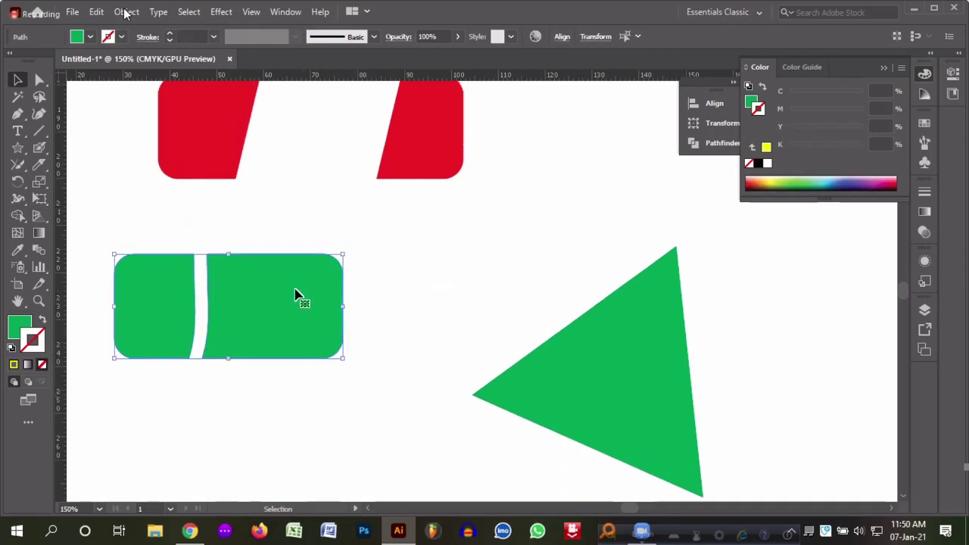
{"action": "key", "text": "ctrl+shift+a"}
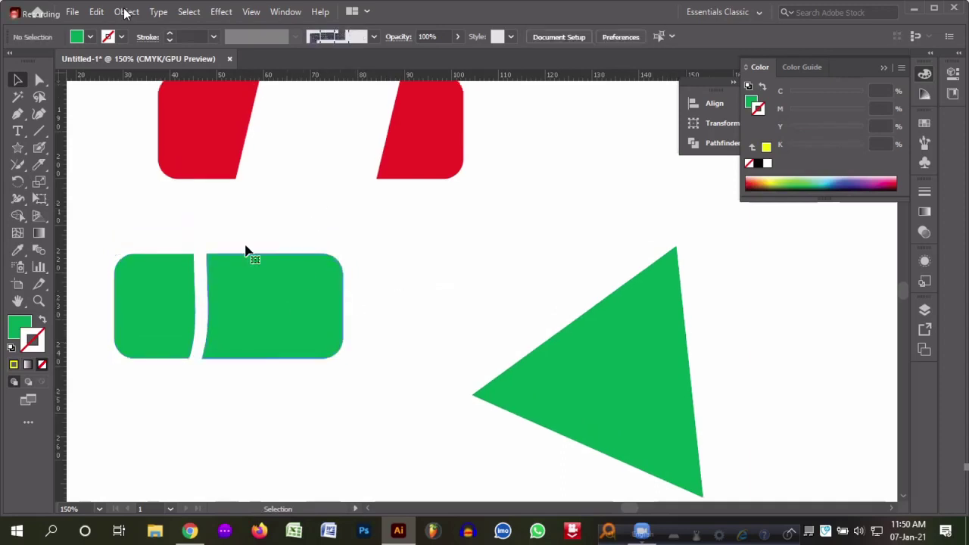
- Change the right green piece's stroke to a red outline and reselect it
{"action": "left_click", "coordinate": [245, 254]}
{"action": "left_click", "coordinate": [90, 37]}
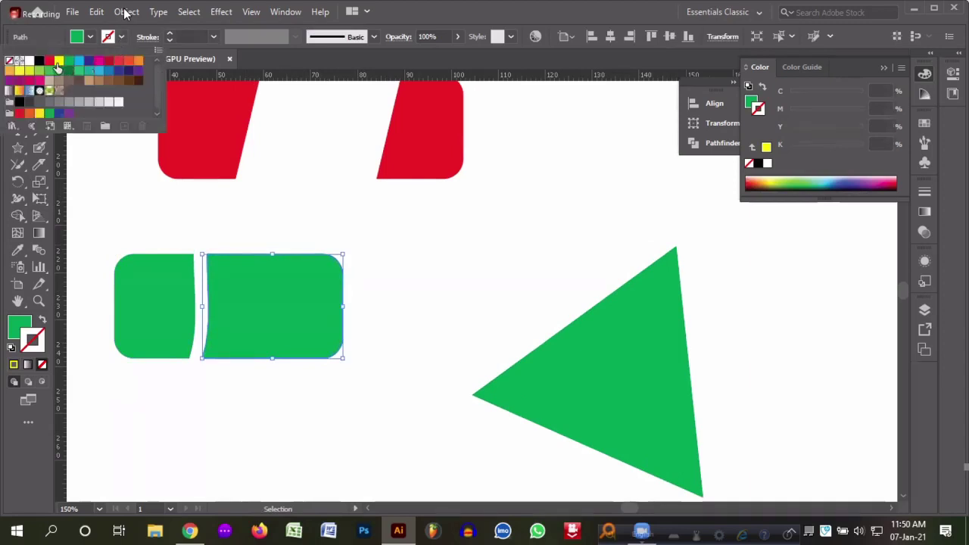
{"action": "left_click", "coordinate": [147, 119]}
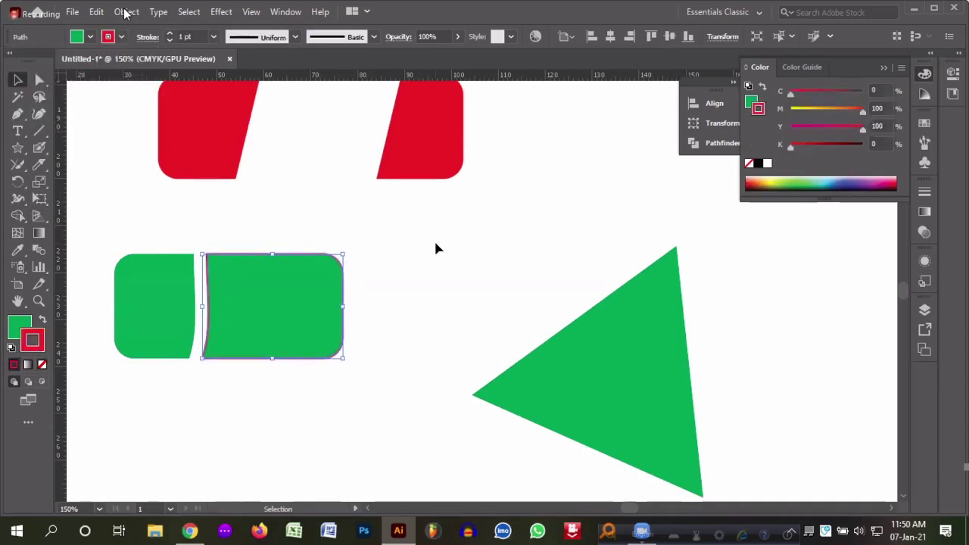
{"action": "left_click", "coordinate": [434, 249]}
{"action": "left_click", "coordinate": [296, 297]}
- Move the red-outlined piece down and place a duplicate of it above
{"action": "left_click_drag", "start_coordinate": [255, 347], "coordinate": [252, 457]}
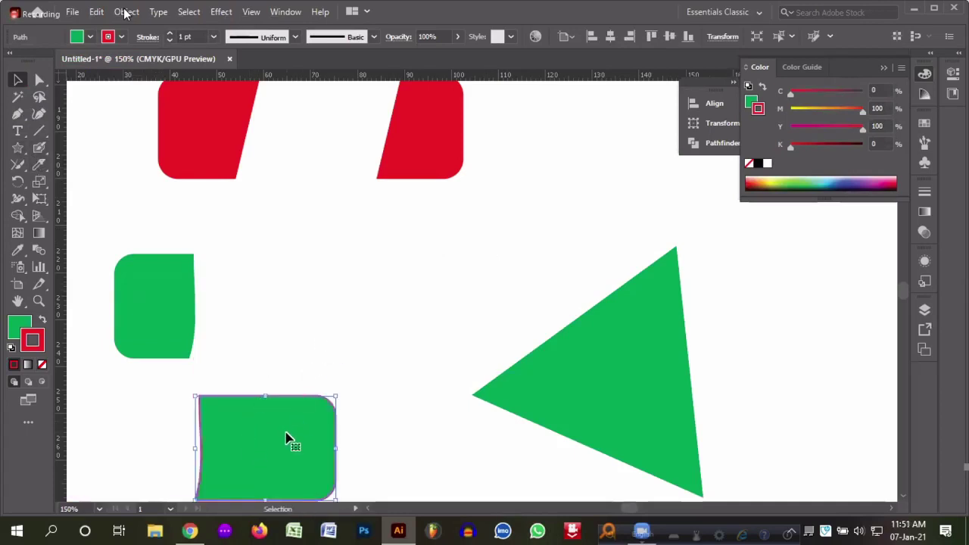
{"action": "left_click", "coordinate": [364, 357]}
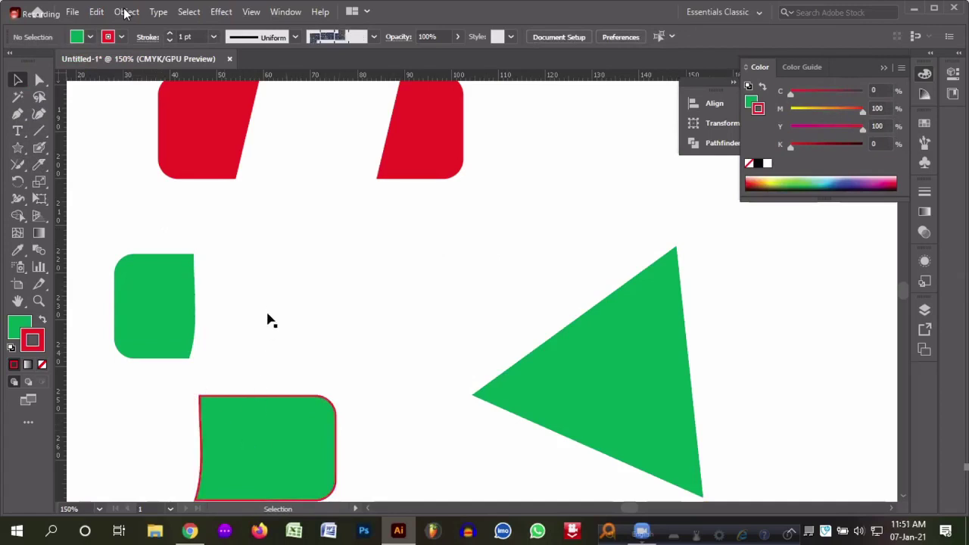
{"action": "key", "text": "ctrl+z"}
{"action": "left_click_drag", "start_coordinate": [260, 432], "coordinate": [292, 277]}
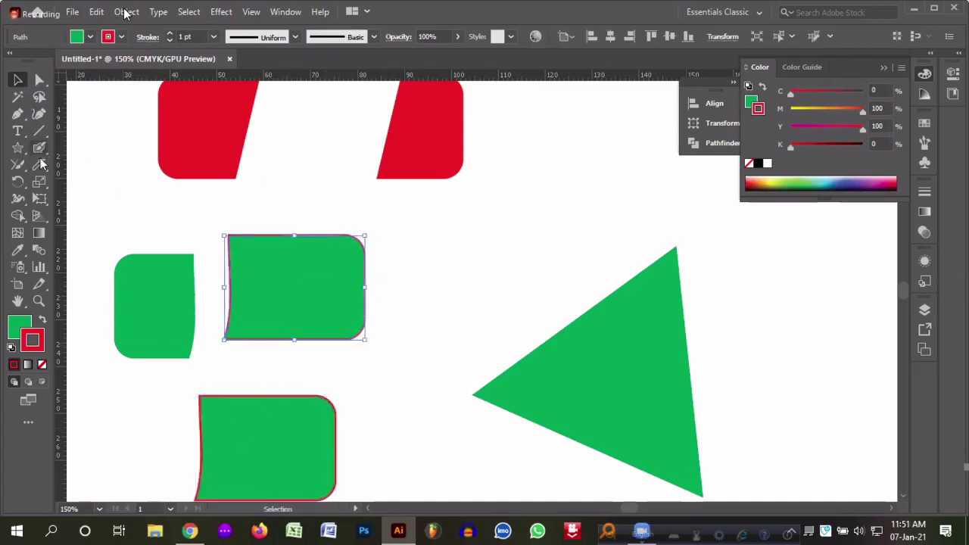
- Slice the copy diagonally with the Knife tool and pull its right half to the right
{"action": "left_click", "coordinate": [40, 164]}
{"action": "mouse_move", "coordinate": [295, 218]}
{"action": "left_mouse_down"}
{"action": "mouse_move", "coordinate": [292, 270]}
{"action": "mouse_move", "coordinate": [264, 370]}
{"action": "left_mouse_up"}
{"action": "left_click", "coordinate": [18, 80]}
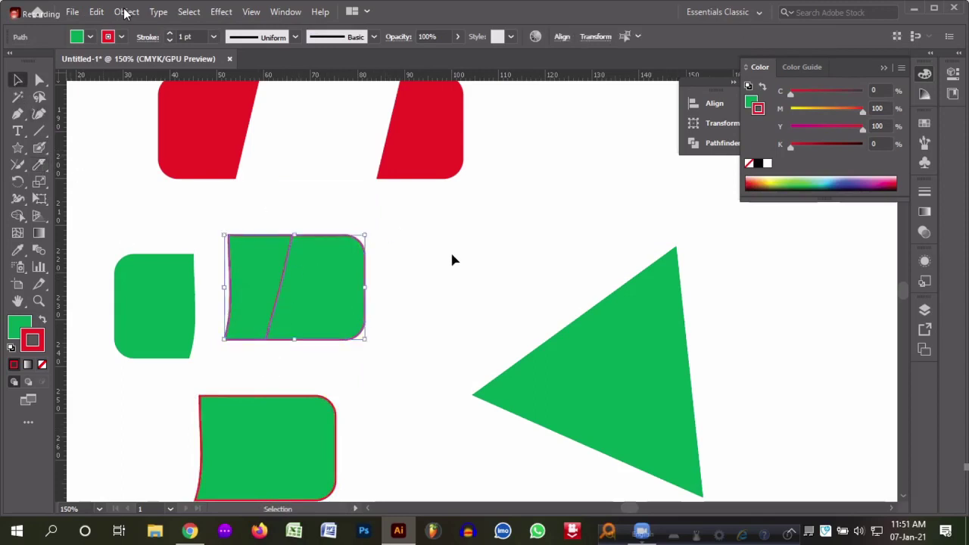
{"action": "left_click", "coordinate": [452, 254]}
{"action": "left_click_drag", "start_coordinate": [331, 276], "coordinate": [392, 282]}
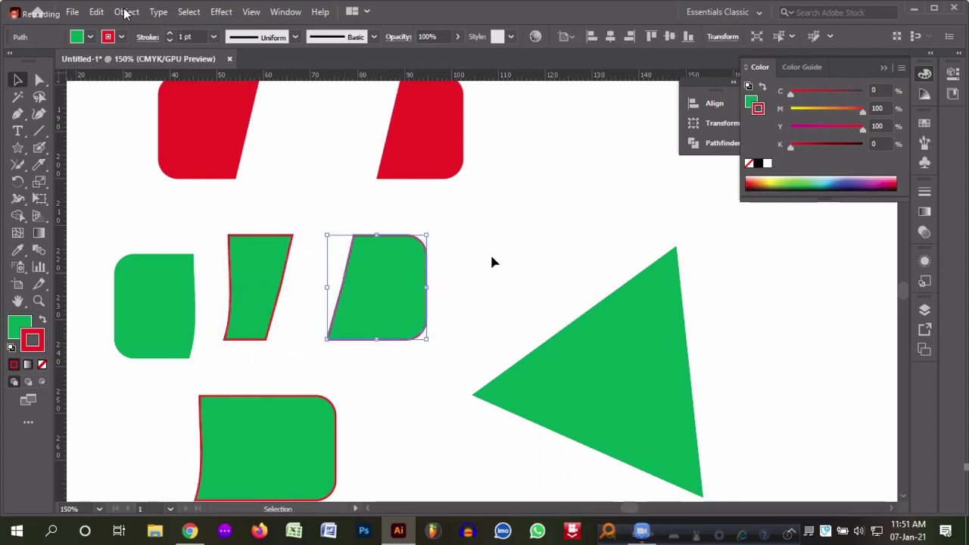
{"action": "left_click", "coordinate": [242, 452]}
{"action": "scroll", "coordinate": [99, 188], "scroll_direction": "down", "scroll_amount": 2}
{"action": "mouse_move", "coordinate": [40, 164]}
{"action": "left_mouse_down"}
{"action": "mouse_move", "coordinate": [64, 167]}
{"action": "mouse_move", "coordinate": [83, 185]}
{"action": "left_mouse_up"}
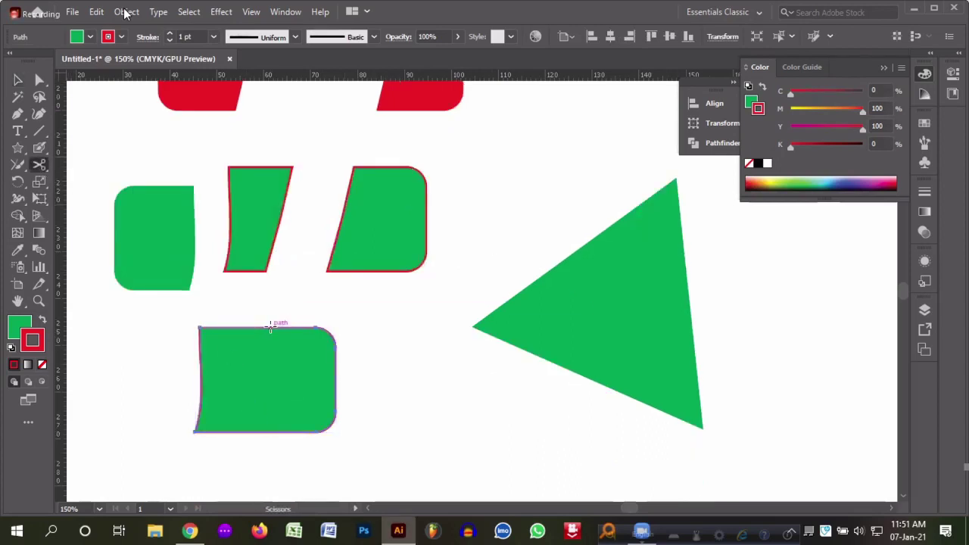
- Cut the bottom shape with the Scissors tool at its top and bottom edges, dismissing the warnings
{"action": "left_click", "coordinate": [270, 328]}
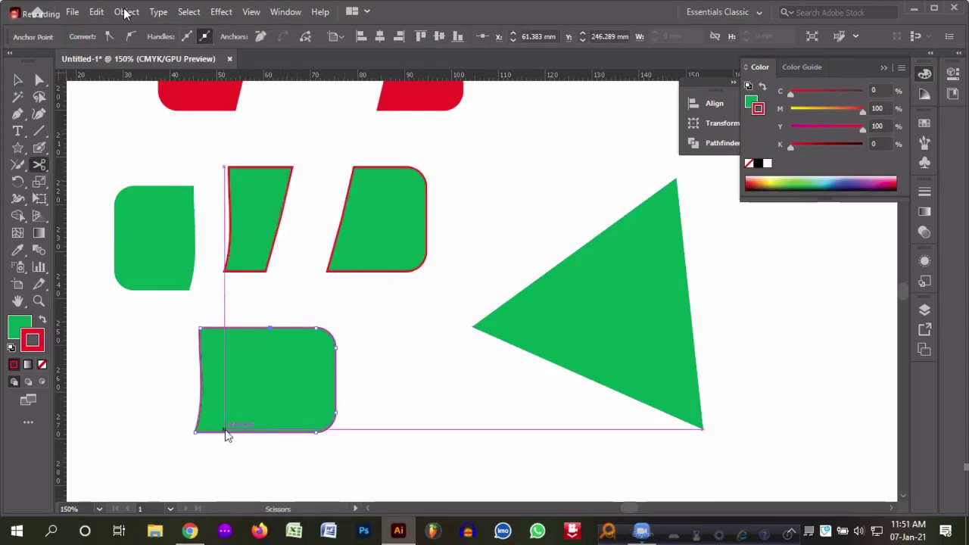
{"action": "left_click", "coordinate": [225, 430]}
{"action": "key", "text": "Return"}
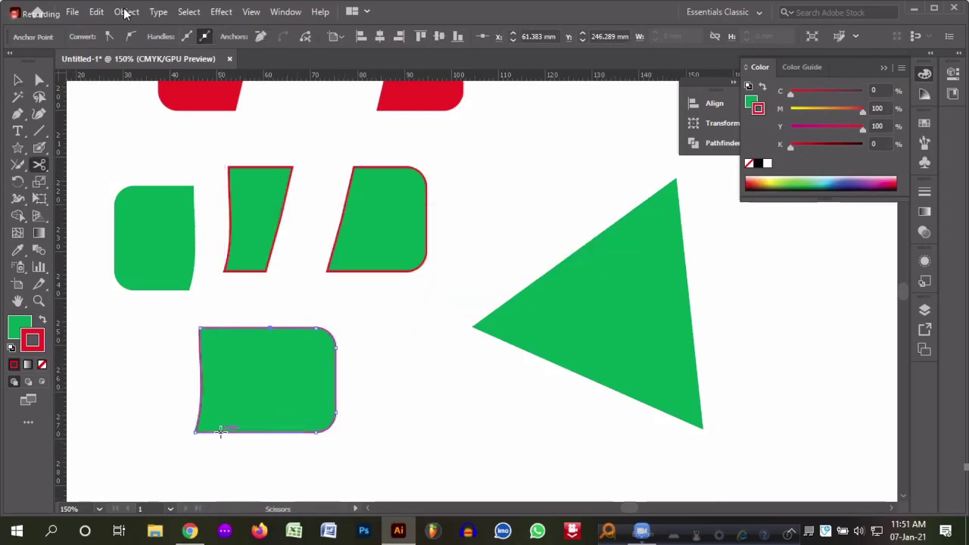
{"action": "left_click", "coordinate": [220, 429]}
{"action": "left_click", "coordinate": [76, 130]}
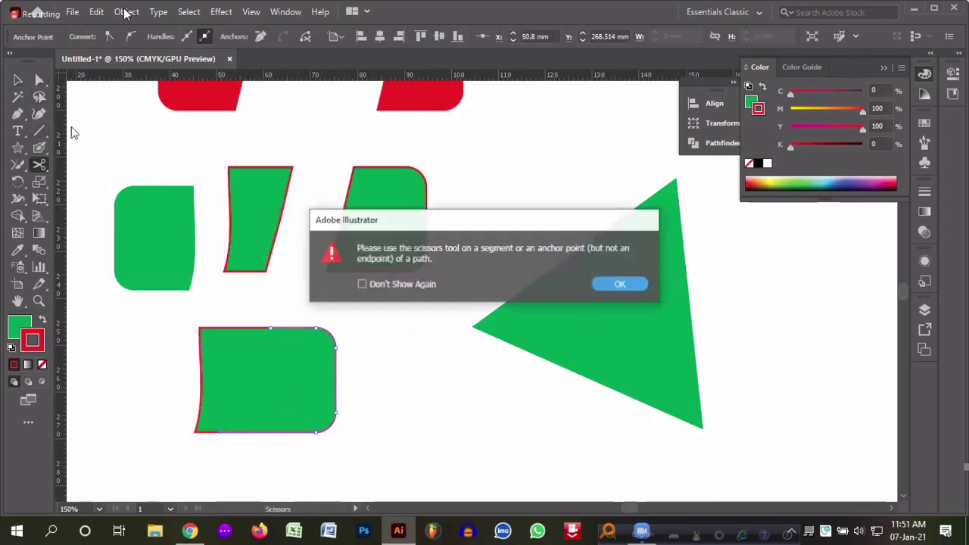
{"action": "key", "text": "Return"}
- Shift the cut piece right and down, then marquee-select all five green pieces and delete them
{"action": "key", "text": "v"}
{"action": "left_click", "coordinate": [374, 391]}
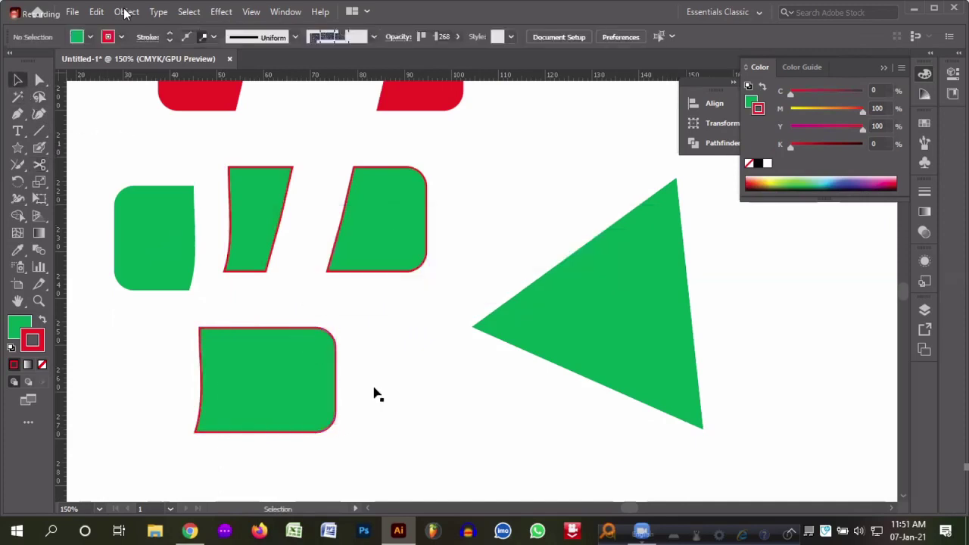
{"action": "left_click", "coordinate": [303, 370]}
{"action": "left_click_drag", "start_coordinate": [303, 370], "coordinate": [371, 392]}
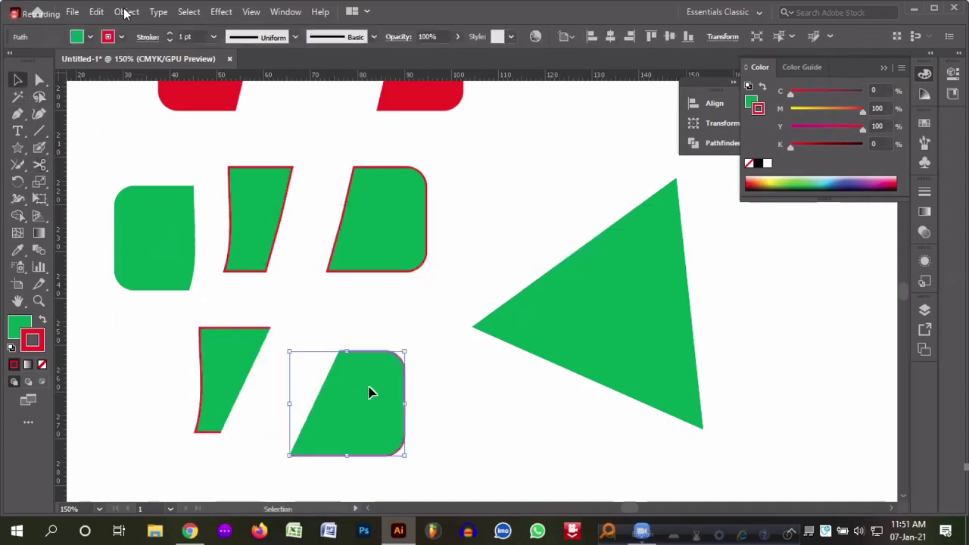
{"action": "left_click", "coordinate": [497, 417]}
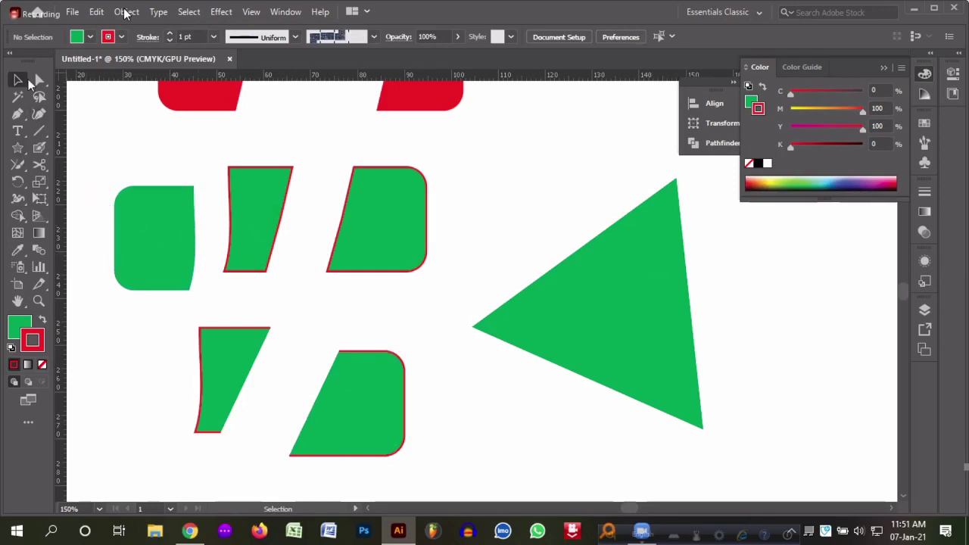
{"action": "left_click_drag", "start_coordinate": [109, 164], "coordinate": [403, 428]}
{"action": "key", "text": "Delete"}
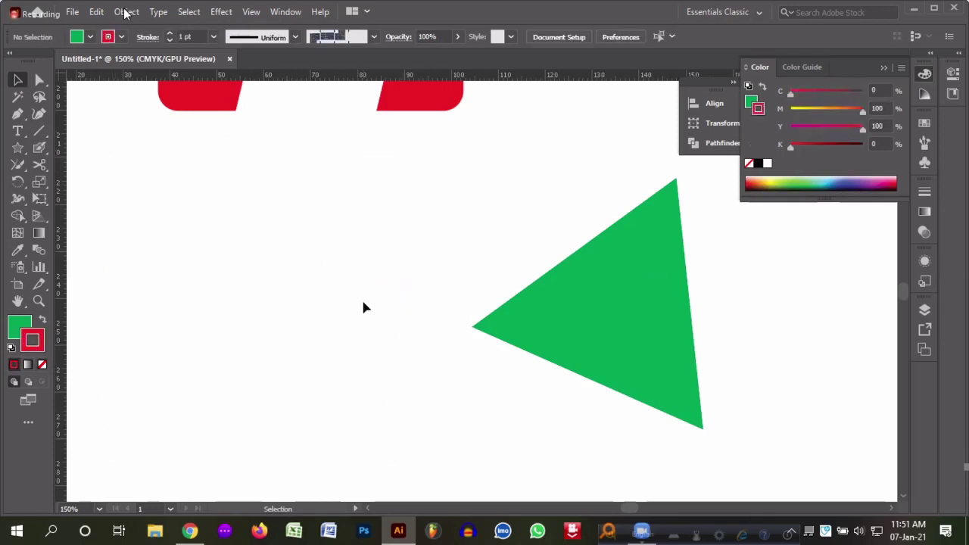
{"action": "scroll", "coordinate": [584, 389], "scroll_direction": "up", "scroll_amount": 3}
- Rotate the green triangle to a new angle
{"action": "left_click", "coordinate": [610, 418]}
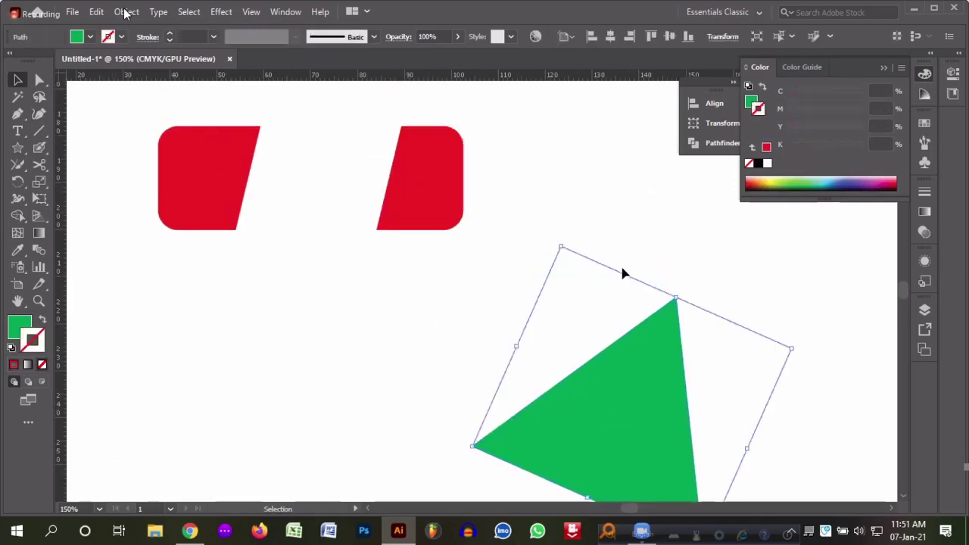
{"action": "scroll", "coordinate": [545, 187], "scroll_direction": "down", "scroll_amount": 2}
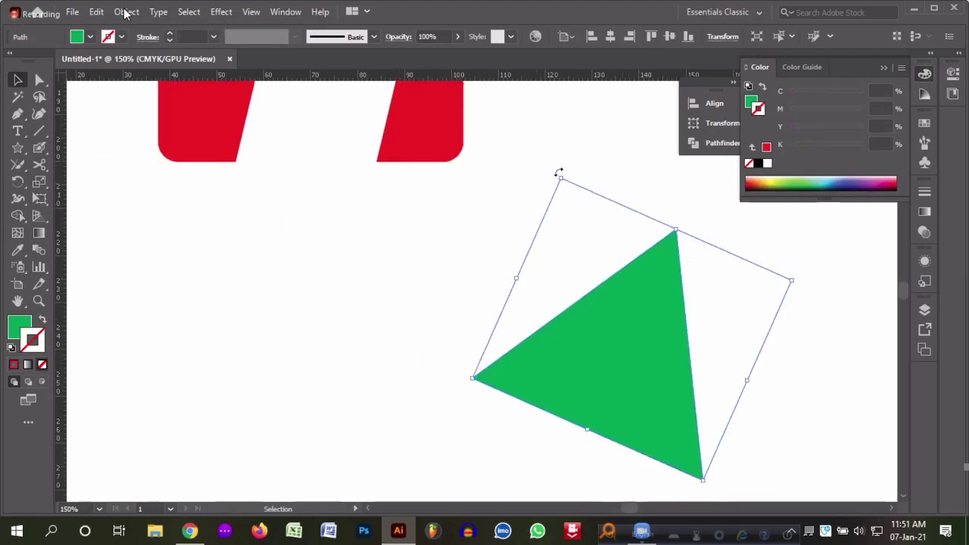
{"action": "left_click_drag", "start_coordinate": [558, 172], "coordinate": [554, 229]}
{"action": "left_click_drag", "start_coordinate": [587, 286], "coordinate": [583, 282]}
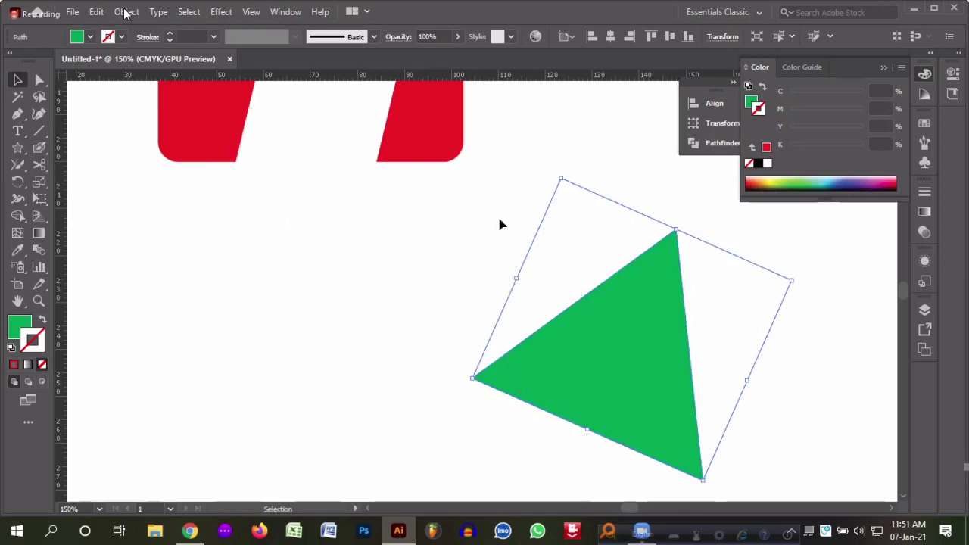
- Select the green triangle with the Selection tool and delete it
{"action": "left_click", "coordinate": [20, 185]}
{"action": "scroll", "coordinate": [492, 303], "scroll_direction": "down", "scroll_amount": 2}
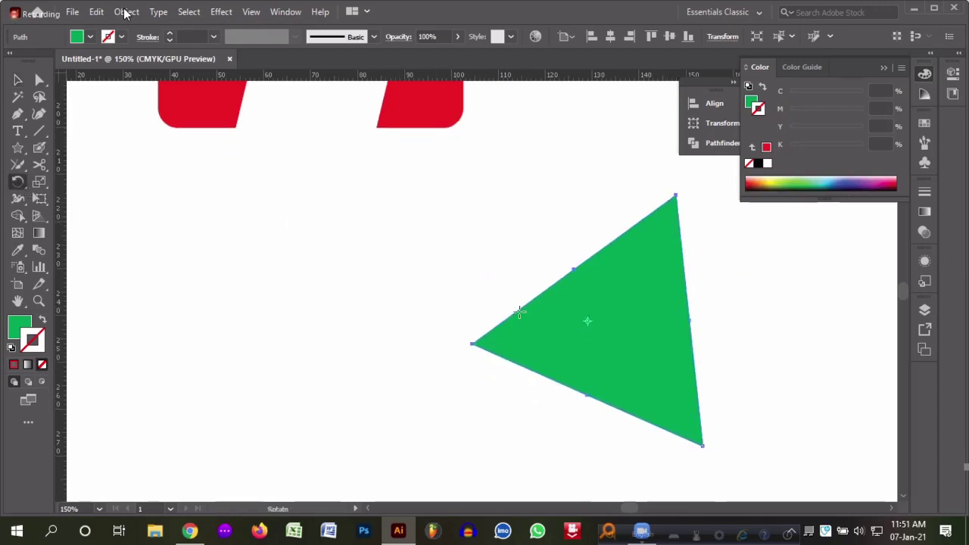
{"action": "scroll", "coordinate": [679, 320], "scroll_direction": "right", "scroll_amount": 3}
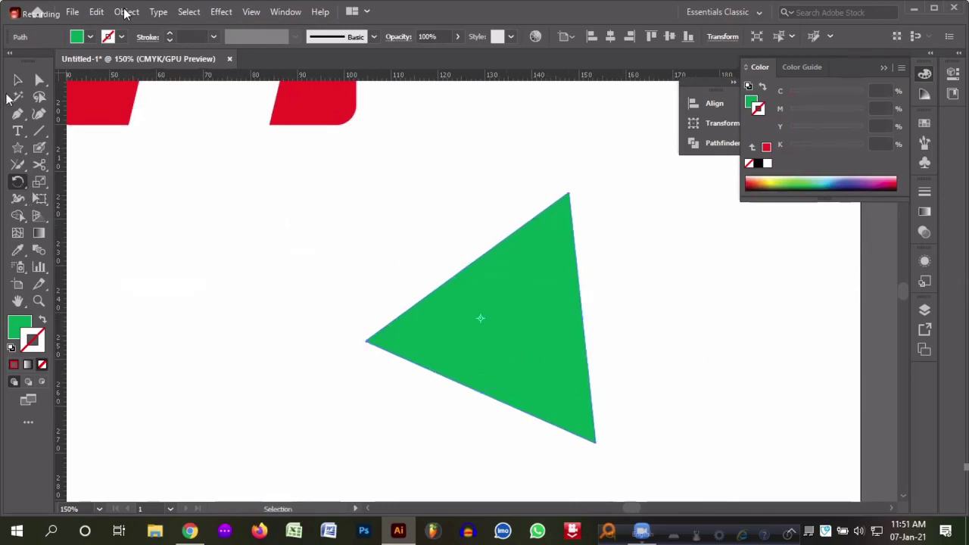
{"action": "left_click", "coordinate": [17, 80]}
{"action": "key", "text": "Delete"}
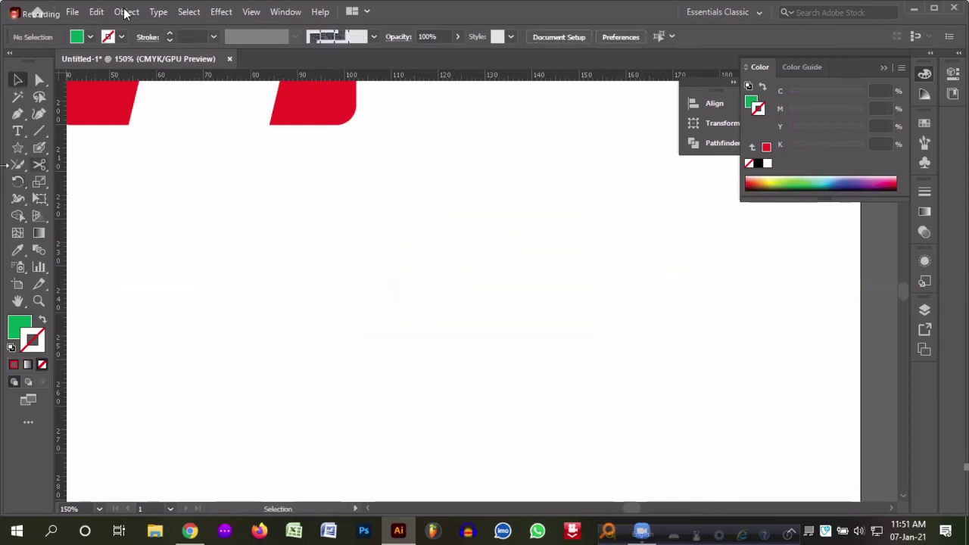
- Pick the Rounded Rectangle tool and drag out a tall green rounded rectangle below the red shapes
{"action": "left_click", "coordinate": [17, 150]}
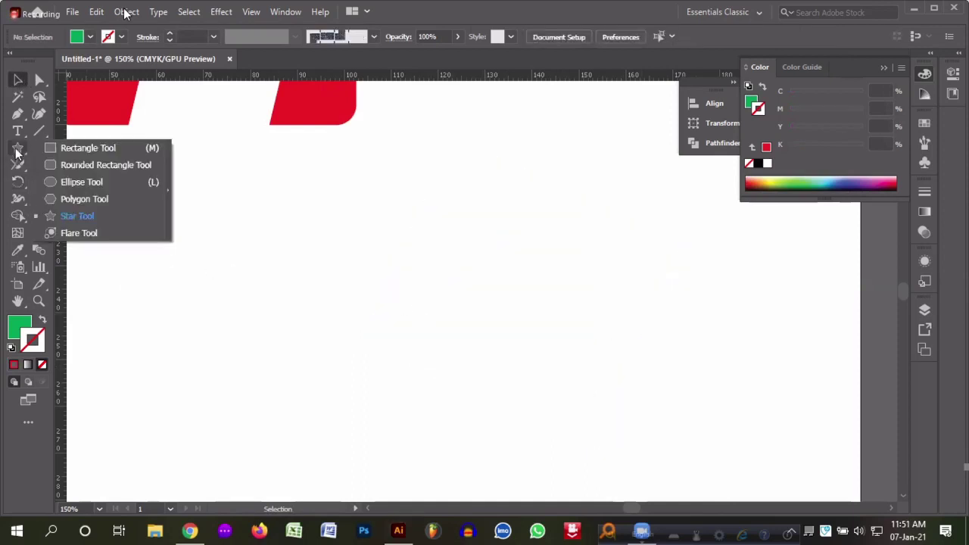
{"action": "left_click", "coordinate": [61, 215]}
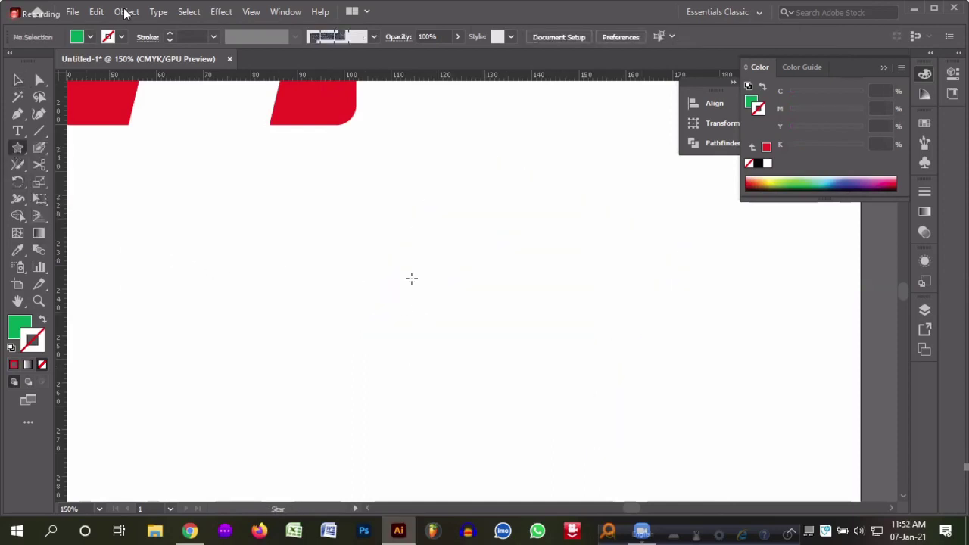
{"action": "left_click", "coordinate": [21, 150]}
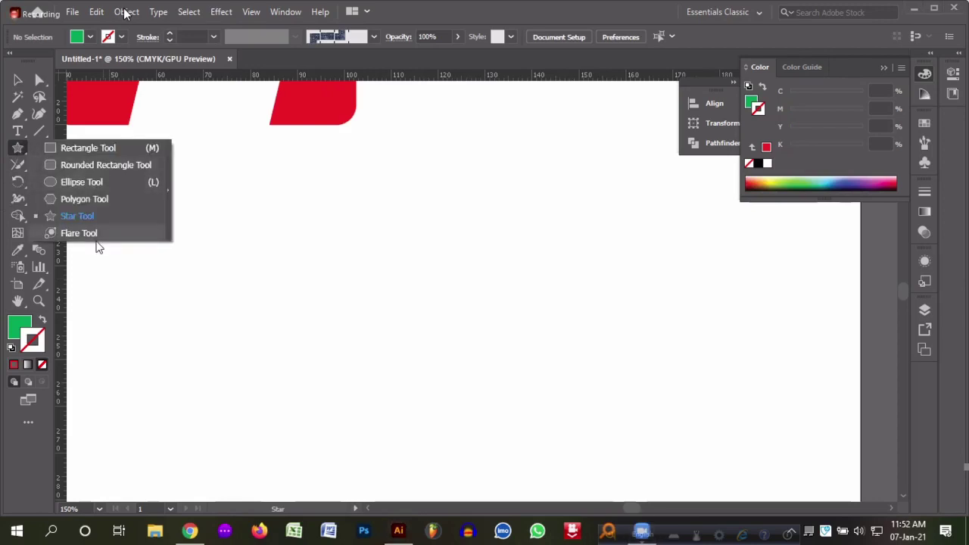
{"action": "left_click", "coordinate": [81, 164]}
{"action": "left_click_drag", "start_coordinate": [343, 260], "coordinate": [422, 440]}
{"action": "left_click", "coordinate": [17, 181]}
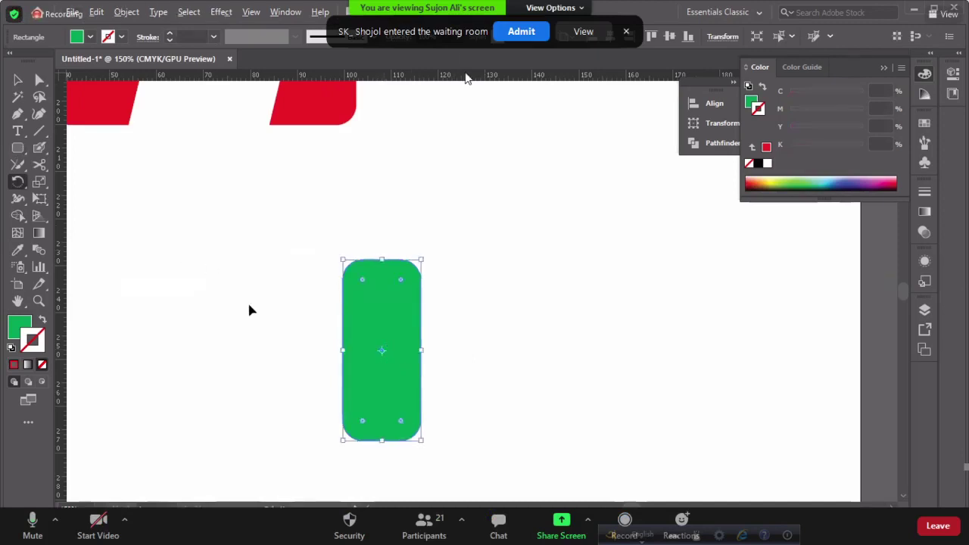
{"action": "left_click", "coordinate": [528, 37]}
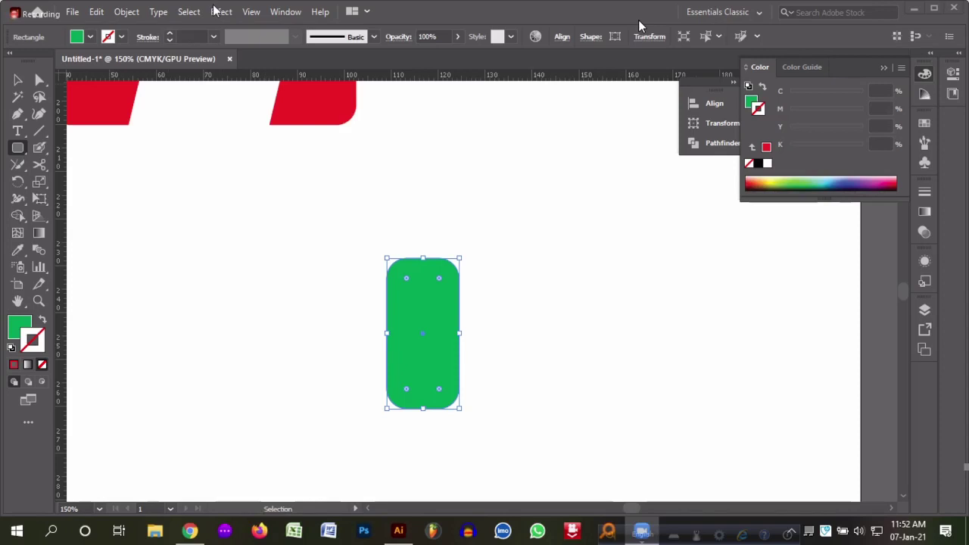
{"action": "scroll", "coordinate": [157, 196], "scroll_direction": "down", "scroll_amount": 1}
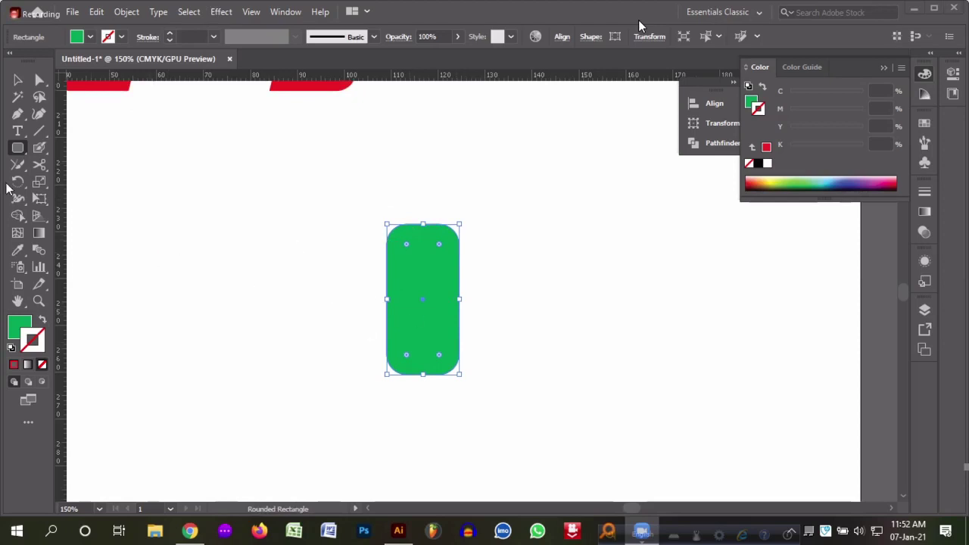
- Make a -90° rotated copy of the rounded rectangle around its centre
{"action": "key", "text": "r"}
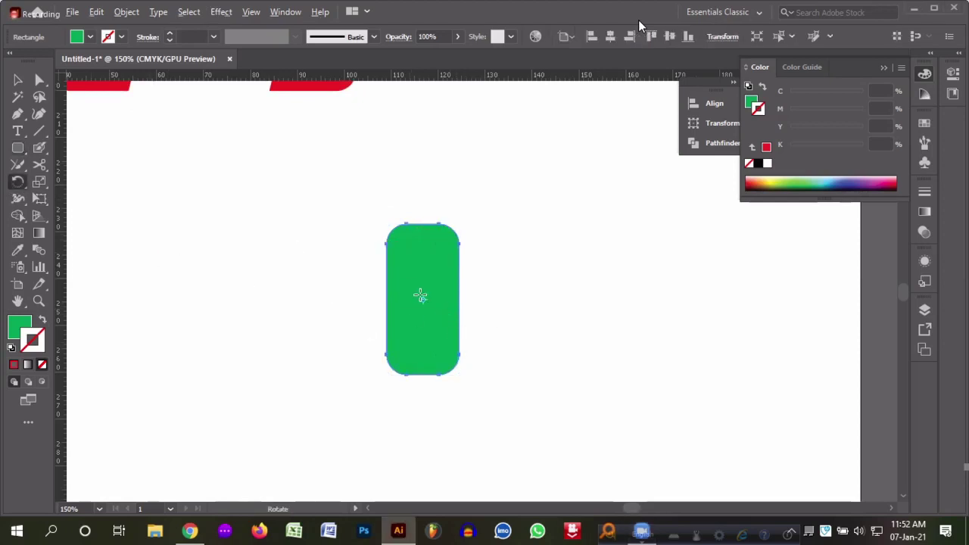
{"action": "left_click", "coordinate": [422, 300], "text": "alt"}
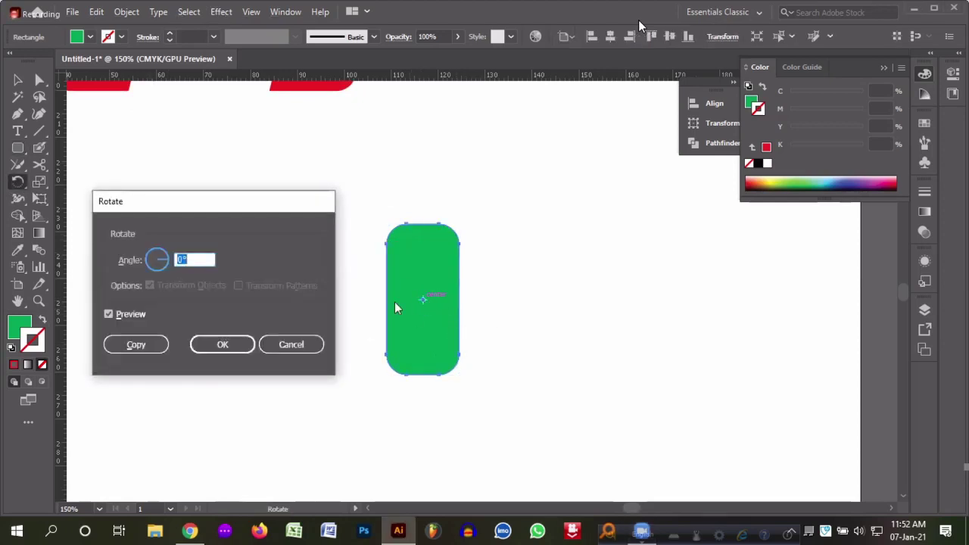
{"action": "left_click_drag", "start_coordinate": [212, 218], "coordinate": [678, 276]}
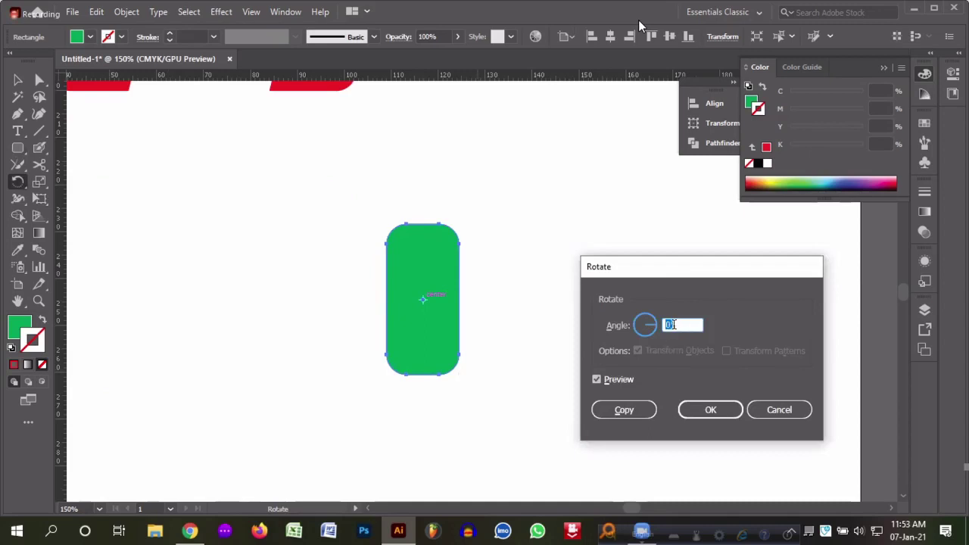
{"action": "left_click", "coordinate": [672, 324]}
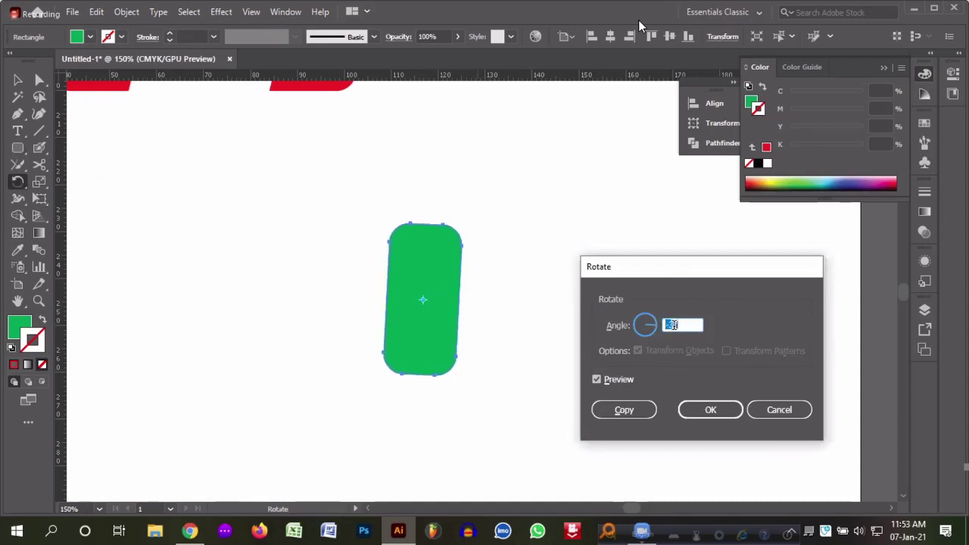
{"action": "type", "text": "-30"}
{"action": "key", "text": "shift+Down"}
{"action": "key", "text": "shift+Down"}
{"action": "key", "text": "shift+Down"}
{"action": "key", "text": "shift+Down"}
{"action": "key", "text": "shift+Down"}
{"action": "key", "text": "shift+Down"}
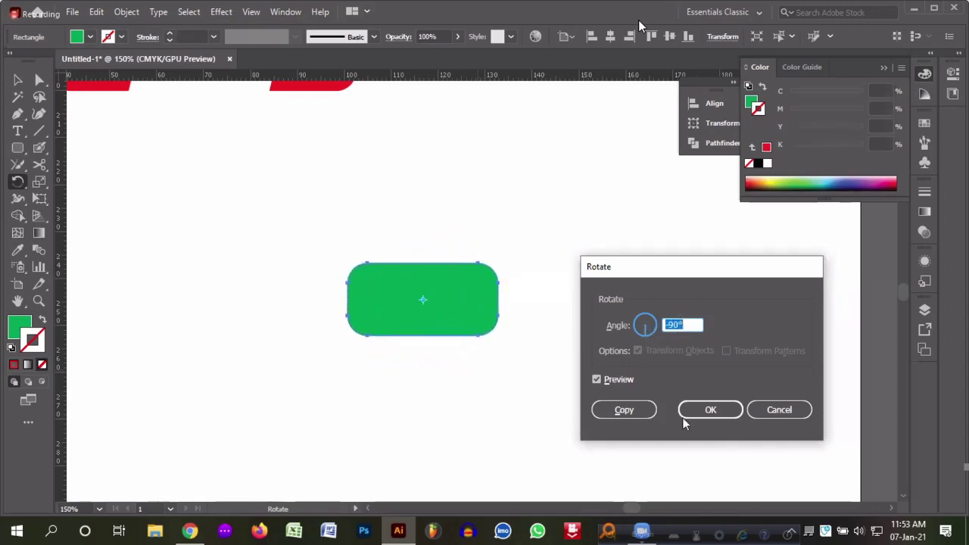
{"action": "left_click", "coordinate": [624, 413]}
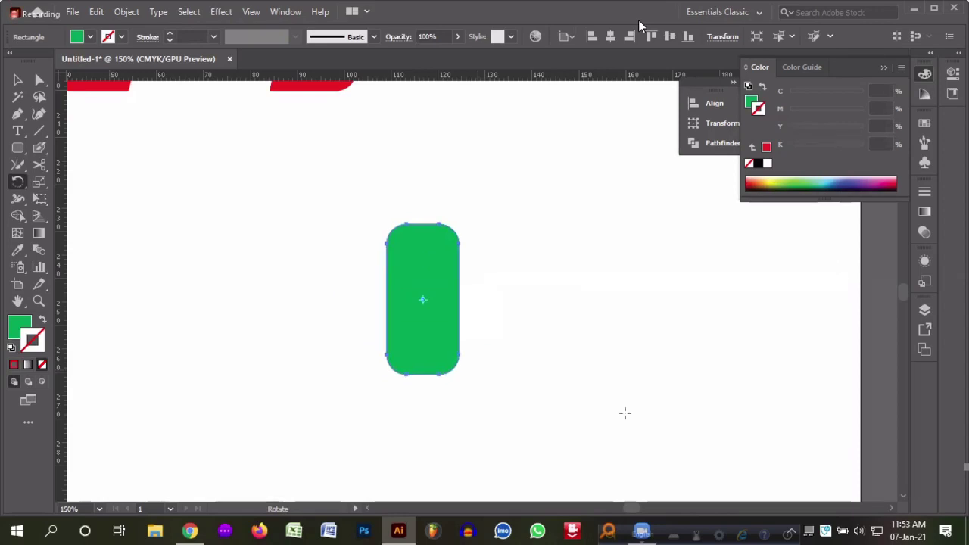
- Select the original vertical rounded rectangle and delete it
{"action": "key", "text": "v"}
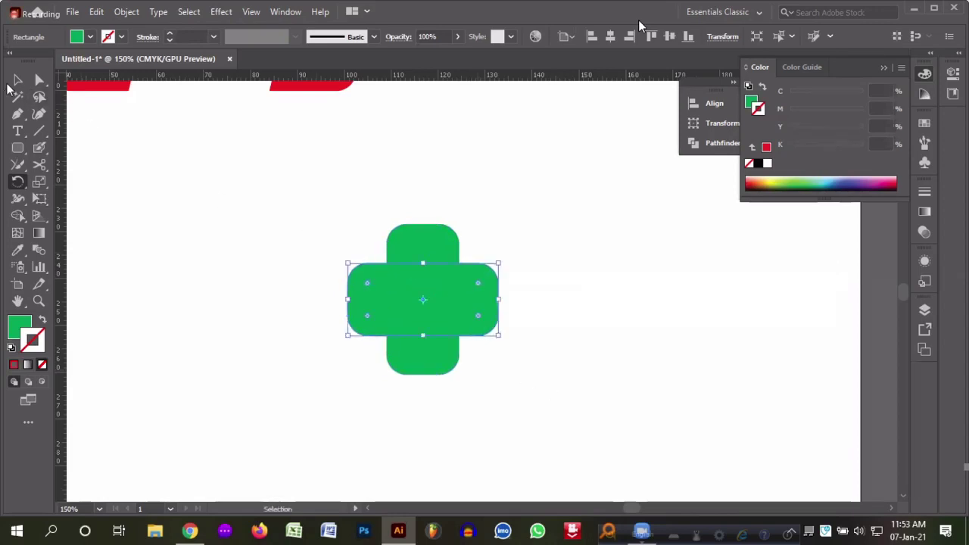
{"action": "left_click", "coordinate": [604, 197]}
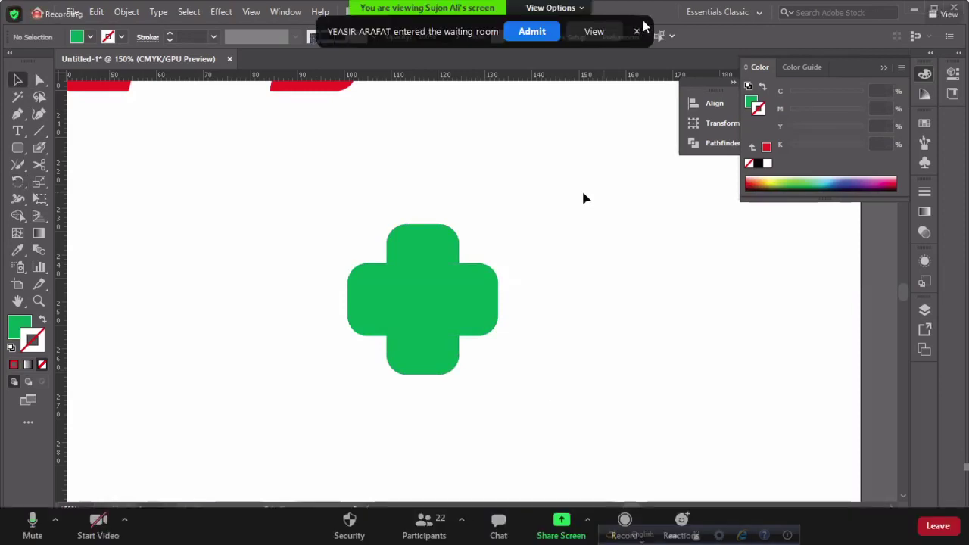
{"action": "left_click", "coordinate": [533, 33]}
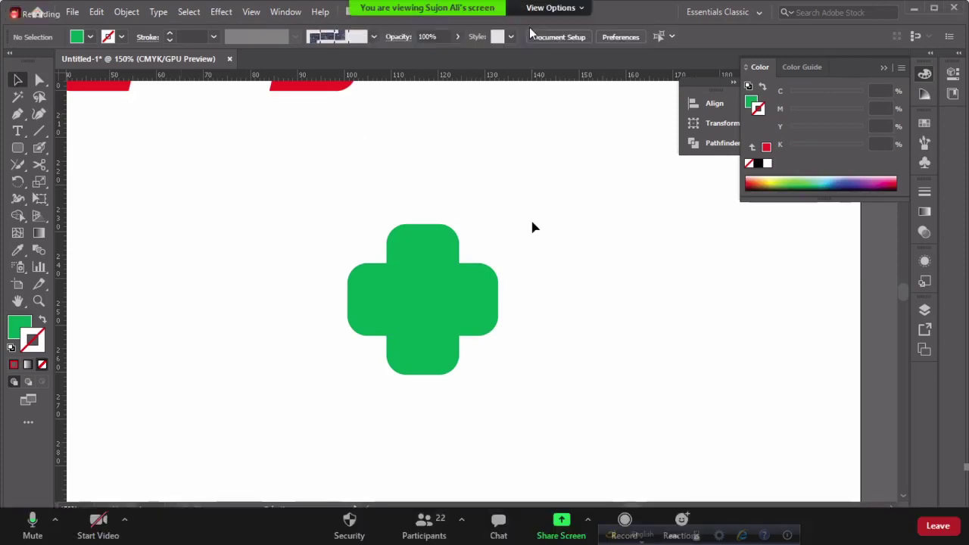
{"action": "left_click", "coordinate": [401, 252]}
{"action": "key", "text": "Delete"}
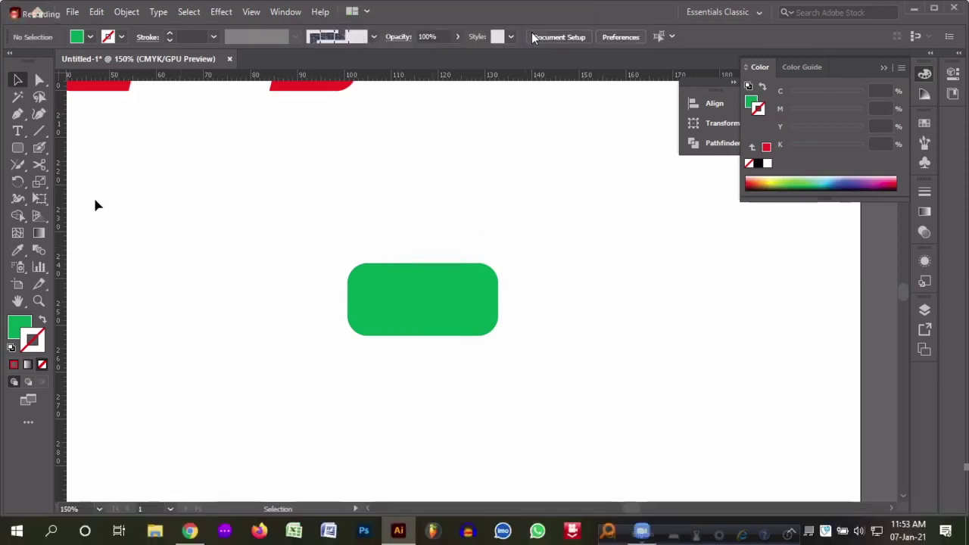
- Select the horizontal rounded rectangle and open the Rotate dialog at its centre
{"action": "left_click", "coordinate": [26, 182]}
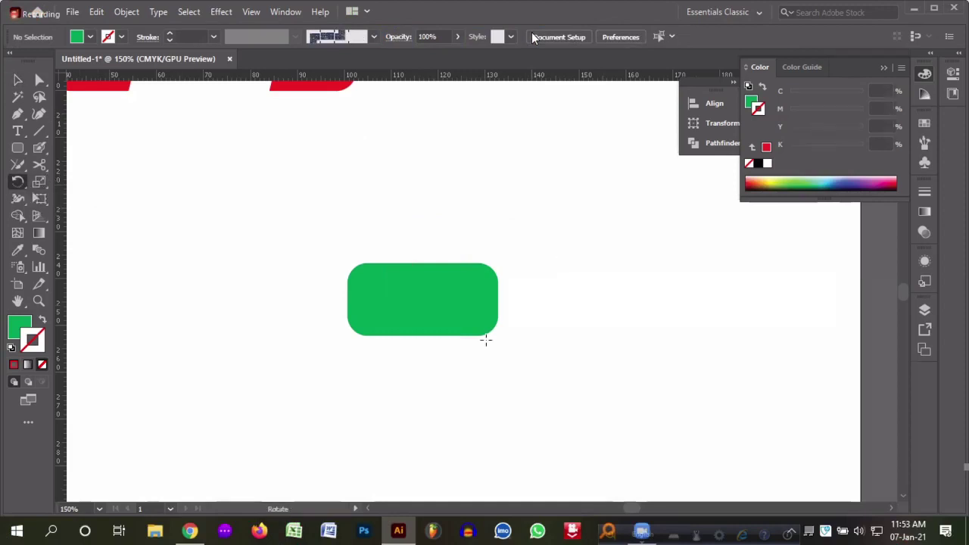
{"action": "left_click", "coordinate": [17, 80]}
{"action": "left_click", "coordinate": [371, 296]}
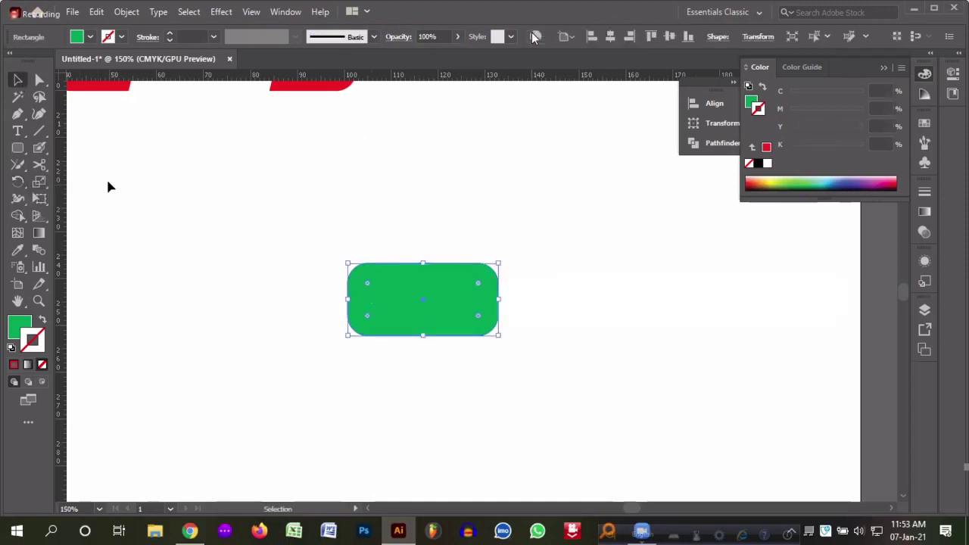
{"action": "left_click", "coordinate": [18, 181]}
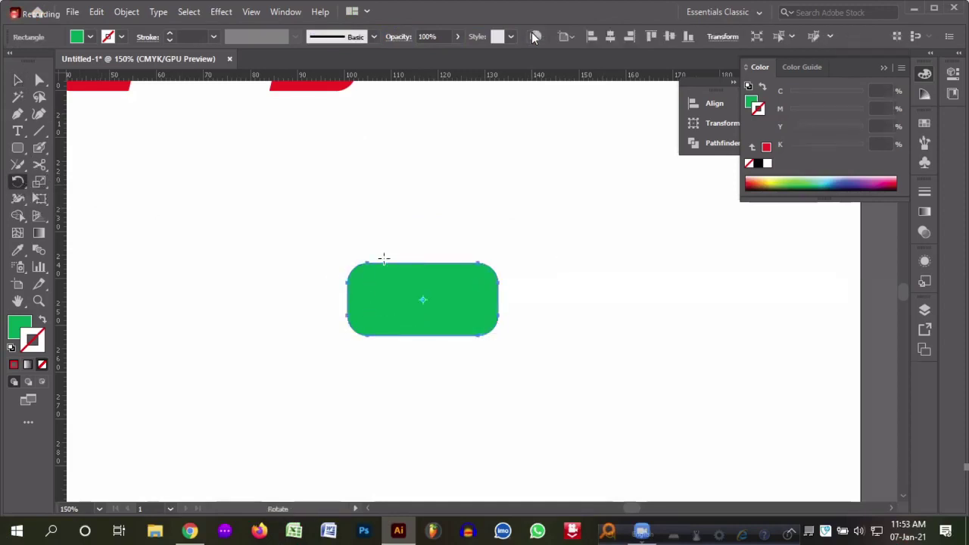
{"action": "left_click", "coordinate": [422, 301], "text": "alt"}
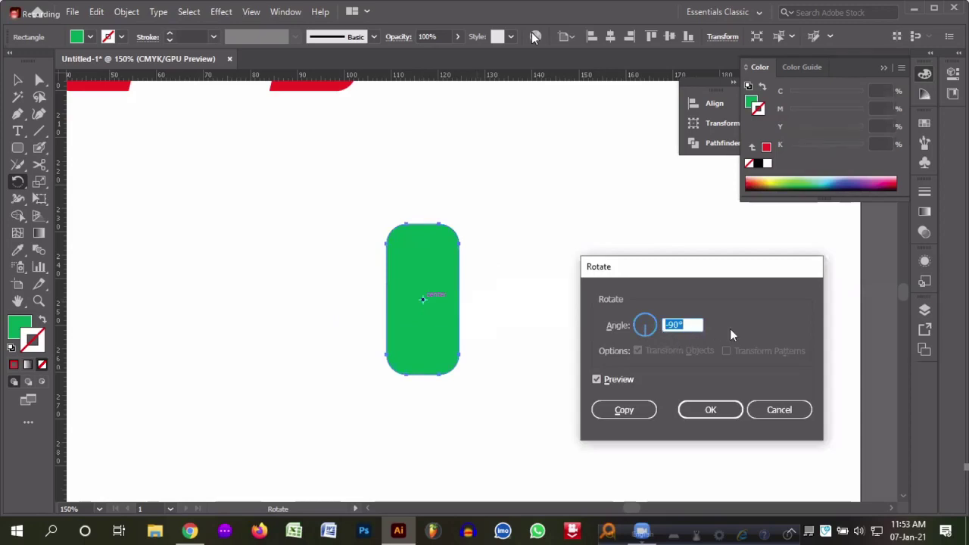
- Rotate the rectangle by 243°, starting from 180° and nudging the angle up
{"action": "type", "text": "180"}
{"action": "left_click", "coordinate": [597, 379]}
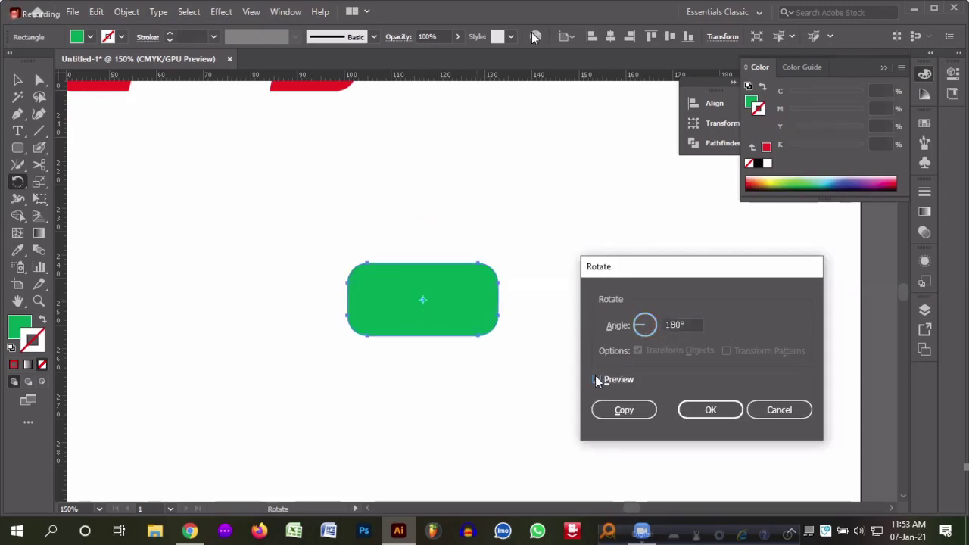
{"action": "left_click", "coordinate": [596, 380]}
{"action": "left_click", "coordinate": [596, 380]}
{"action": "left_click", "coordinate": [689, 324]}
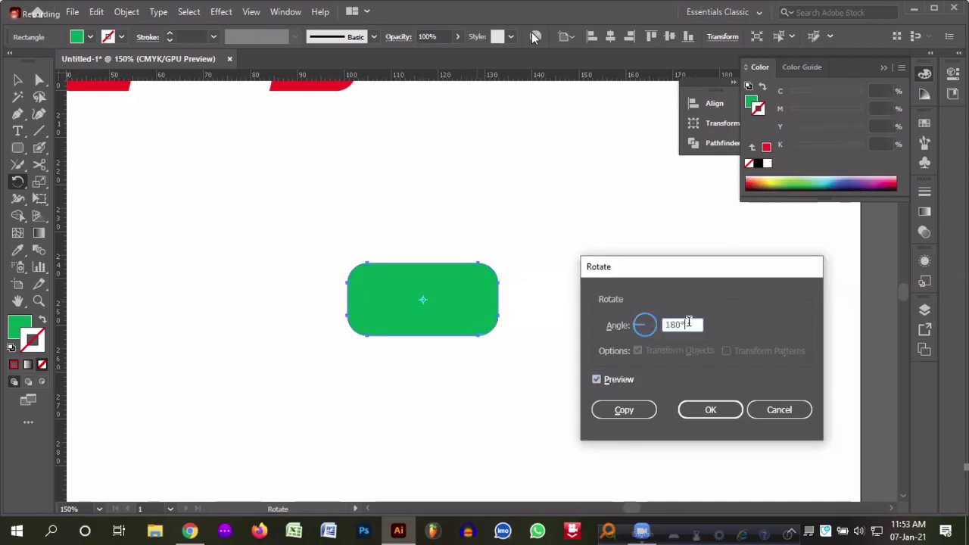
{"action": "scroll", "coordinate": [688, 324], "scroll_direction": "up", "scroll_amount": 20}
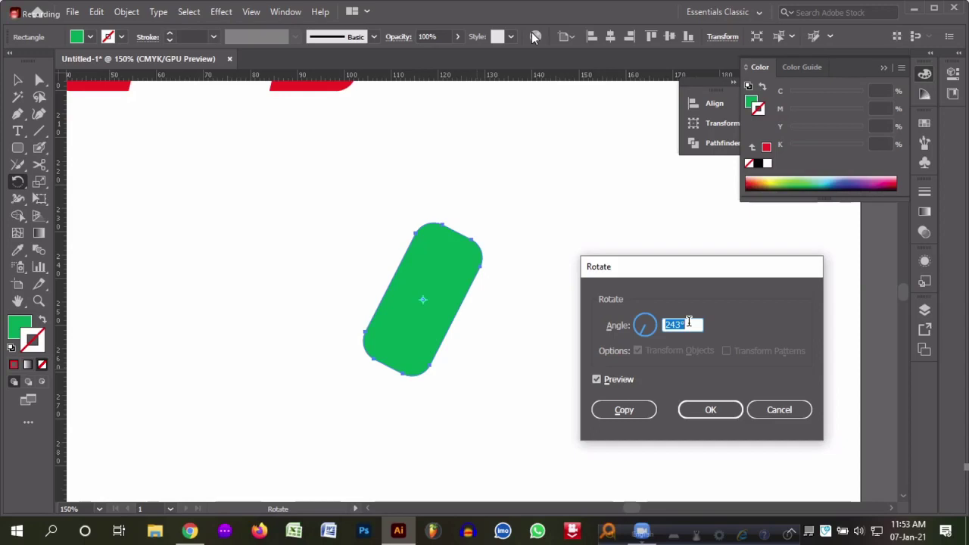
{"action": "left_click_drag", "start_coordinate": [768, 408], "coordinate": [710, 419]}
{"action": "left_click", "coordinate": [710, 410]}
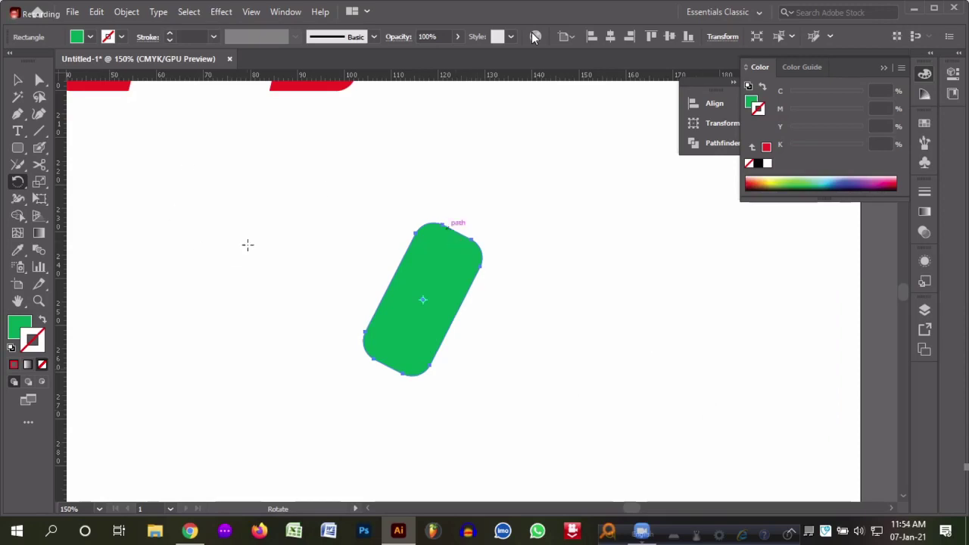
{"action": "left_click", "coordinate": [19, 81]}
{"action": "left_click", "coordinate": [534, 222]}
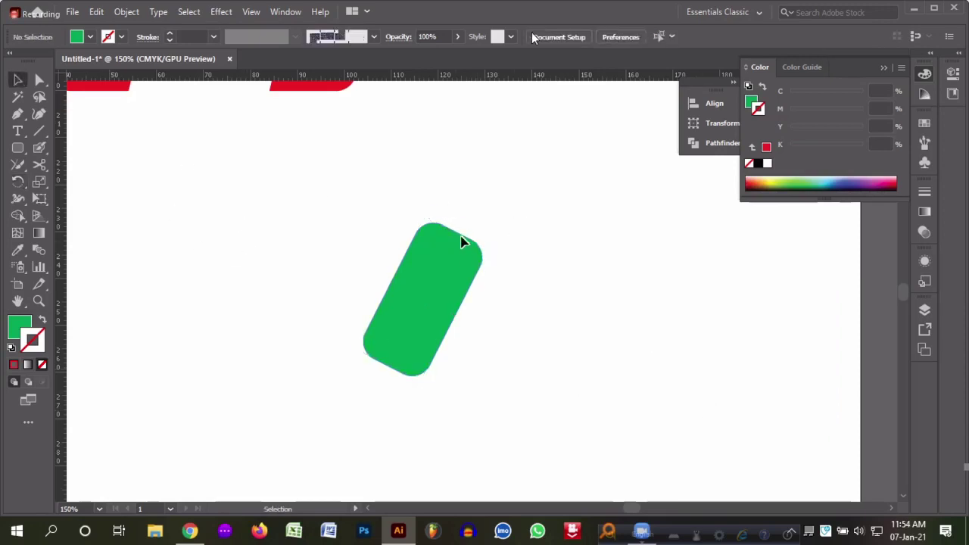
{"action": "left_click", "coordinate": [458, 258]}
- Undo the 243° rotation and rotate the rectangle until it lies horizontally
{"action": "left_click", "coordinate": [470, 219]}
{"action": "left_click", "coordinate": [455, 277]}
{"action": "key", "text": "ctrl+z"}
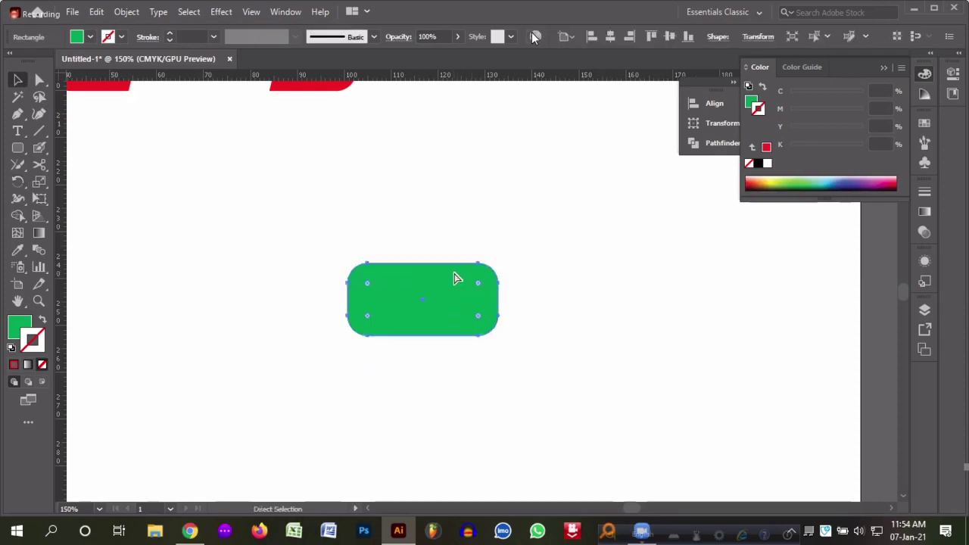
{"action": "left_click", "coordinate": [417, 295]}
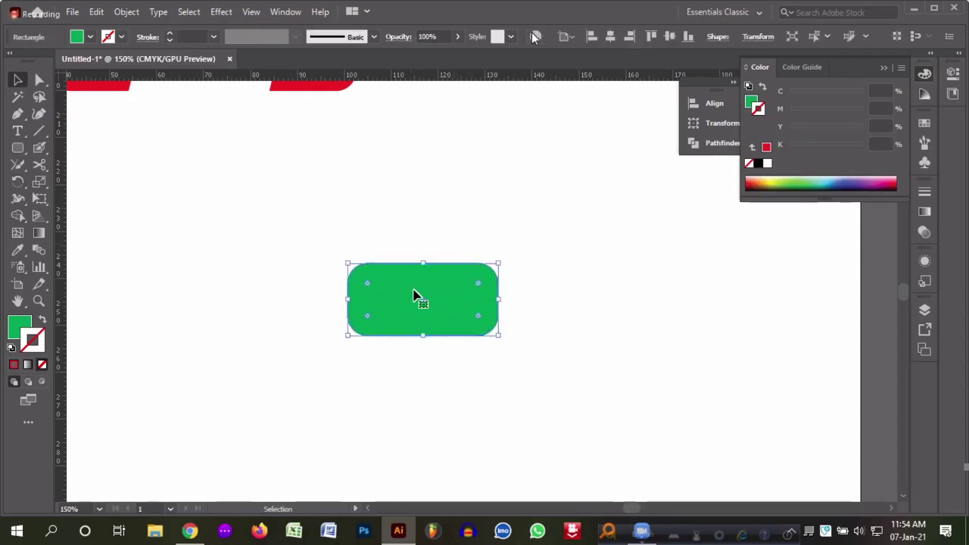
{"action": "left_click", "coordinate": [17, 181]}
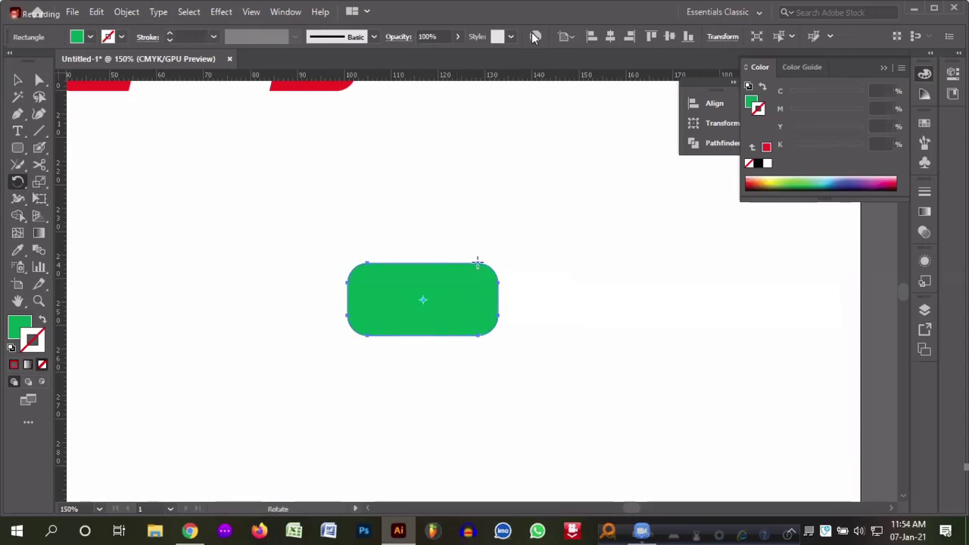
{"action": "left_click_drag", "start_coordinate": [477, 262], "coordinate": [456, 355]}
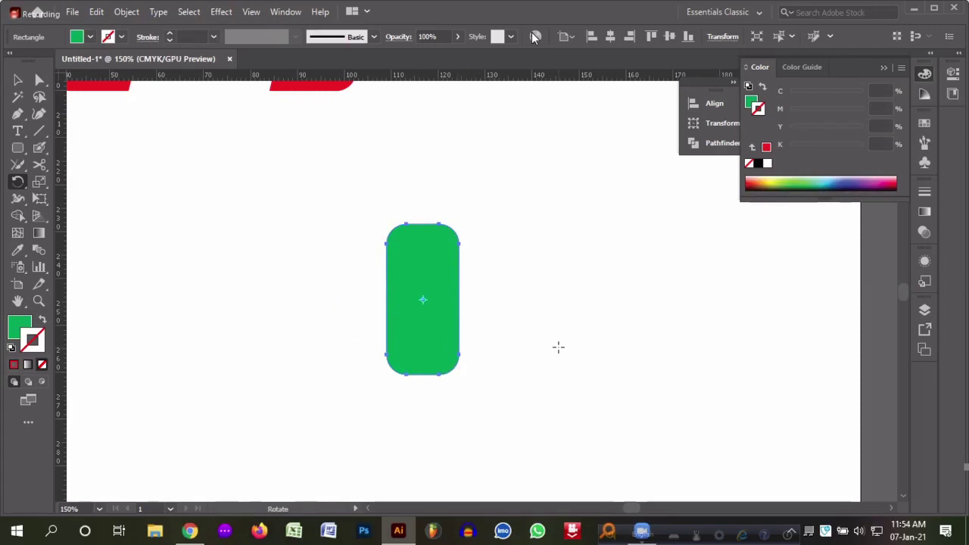
{"action": "key", "text": "v"}
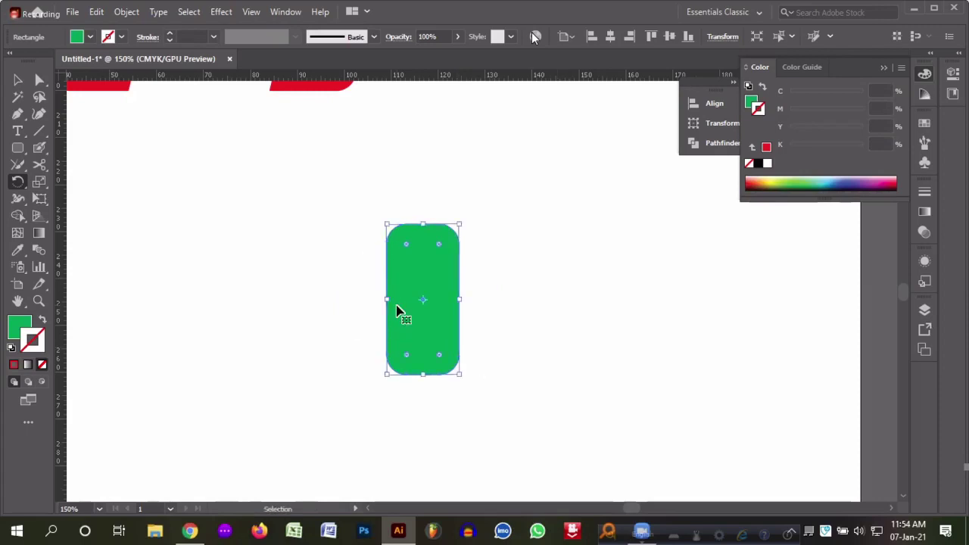
{"action": "key", "text": "r"}
{"action": "left_click_drag", "start_coordinate": [399, 312], "coordinate": [469, 269]}
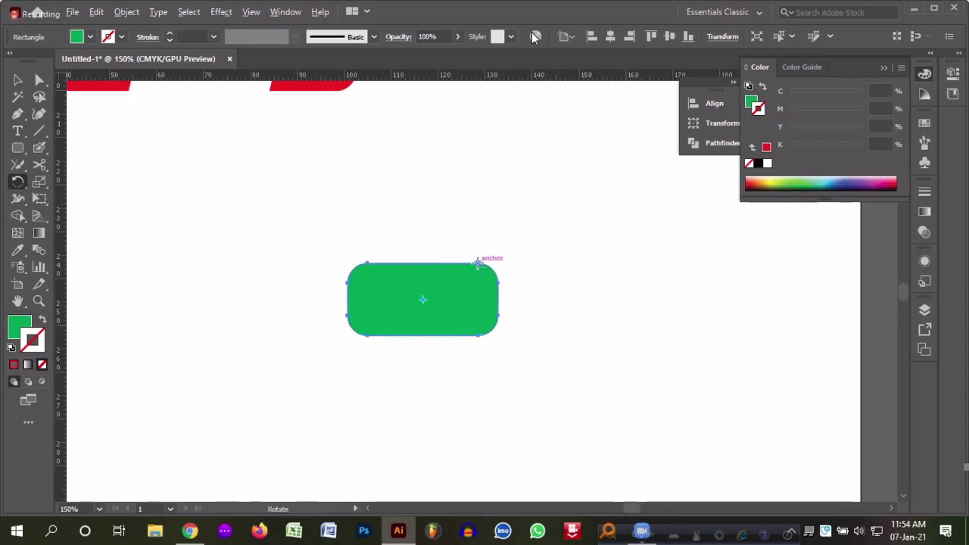
- Try rotation pivots beside the rectangle, cancel the Rotate dialogs, and undo a rotated upright copy
{"action": "left_click", "coordinate": [448, 365], "text": "alt"}
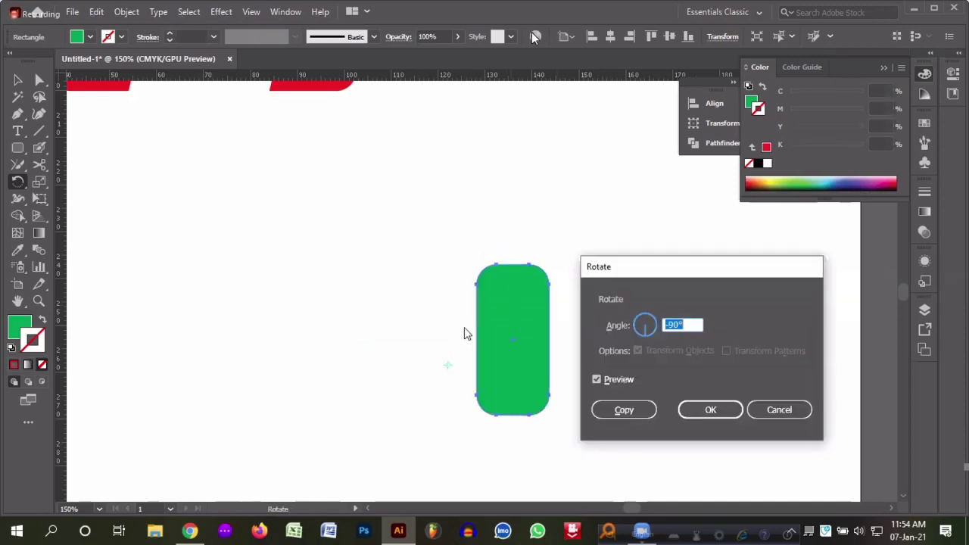
{"action": "key", "text": "Escape"}
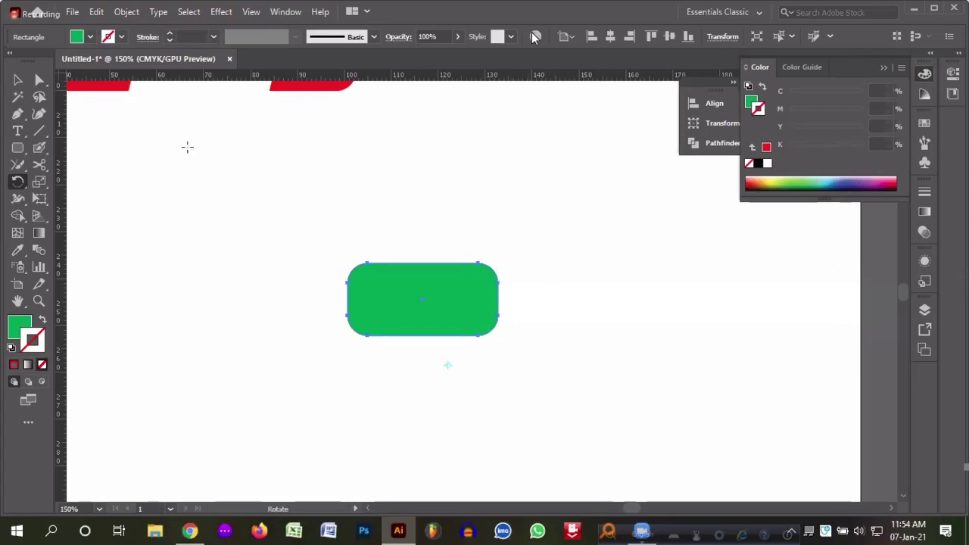
{"action": "key", "text": "ctrl"}
{"action": "key", "text": "ctrl"}
{"action": "left_click", "coordinate": [399, 340], "text": "alt"}
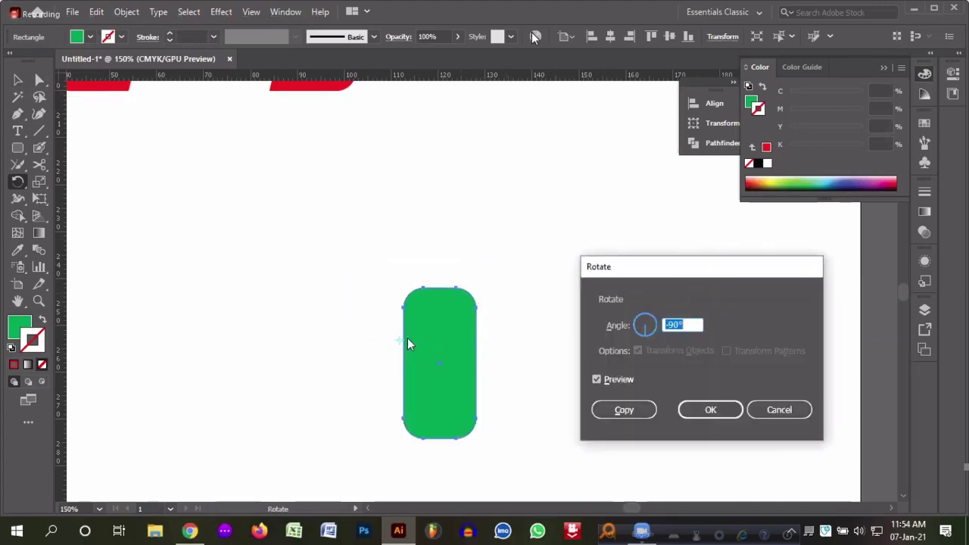
{"action": "left_click", "coordinate": [779, 410]}
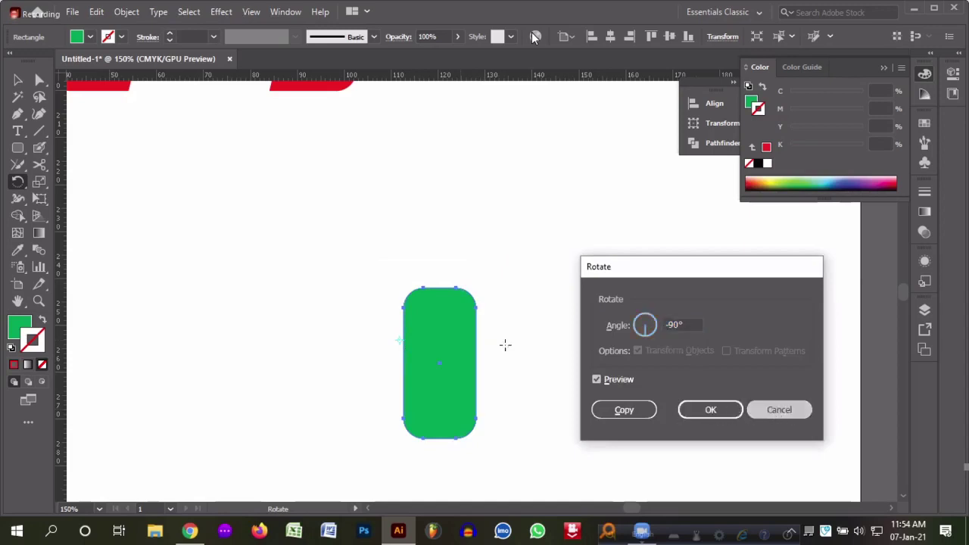
{"action": "left_click", "coordinate": [421, 300]}
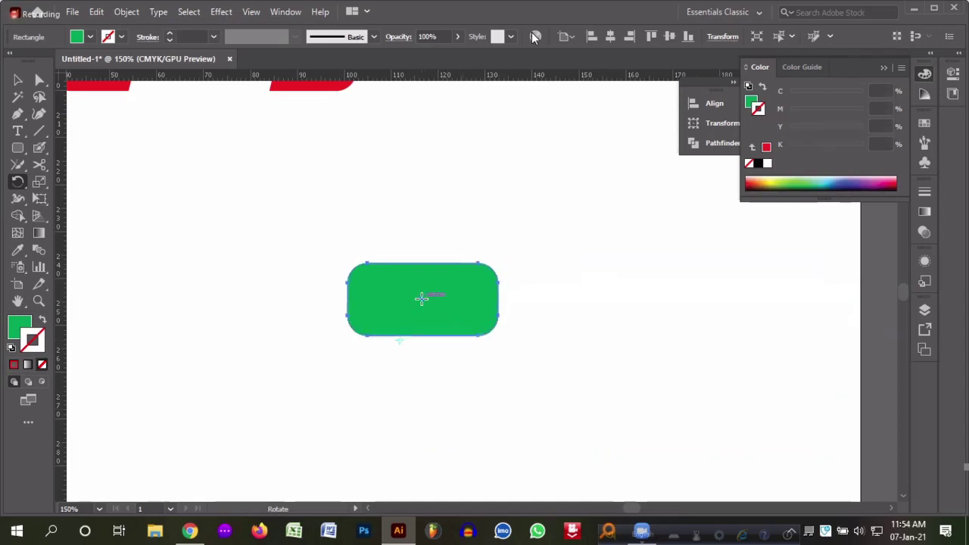
{"action": "left_click_drag", "start_coordinate": [480, 266], "coordinate": [455, 363]}
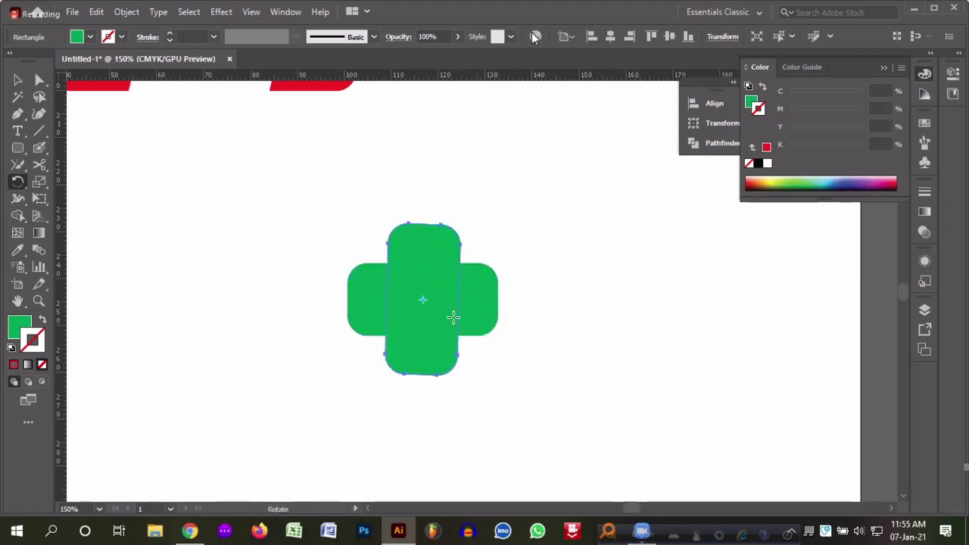
{"action": "key", "text": "ctrl+z"}
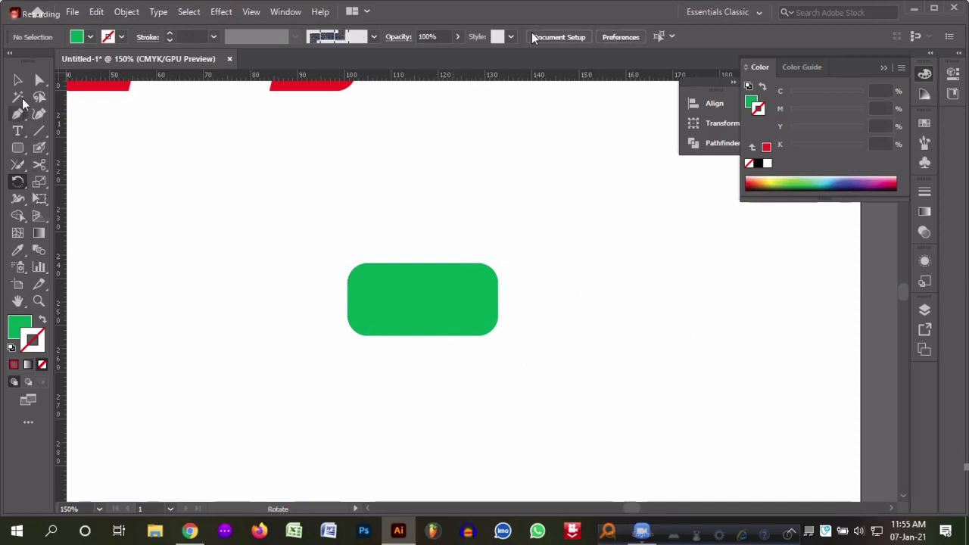
{"action": "left_click", "coordinate": [18, 148]}
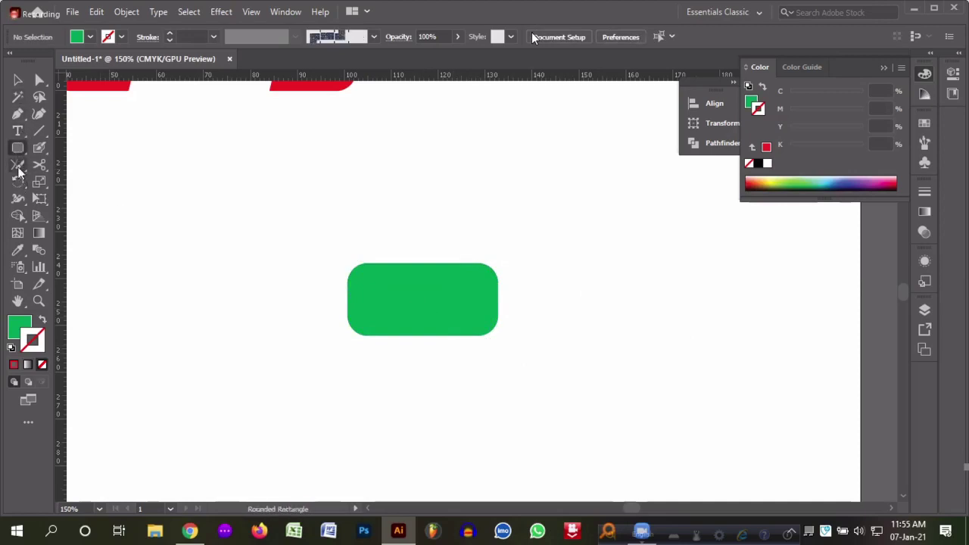
{"action": "left_click", "coordinate": [19, 184]}
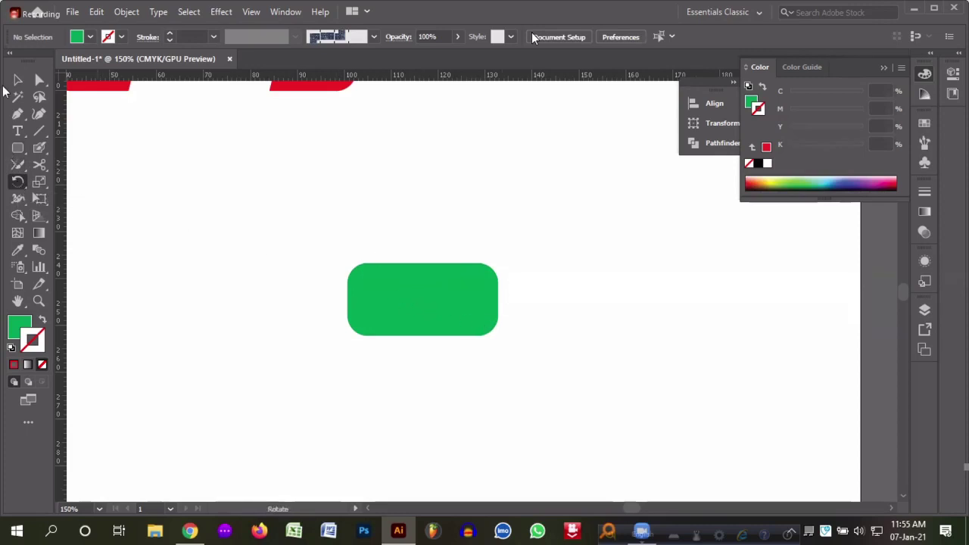
{"action": "left_click", "coordinate": [17, 79]}
{"action": "left_click", "coordinate": [417, 296]}
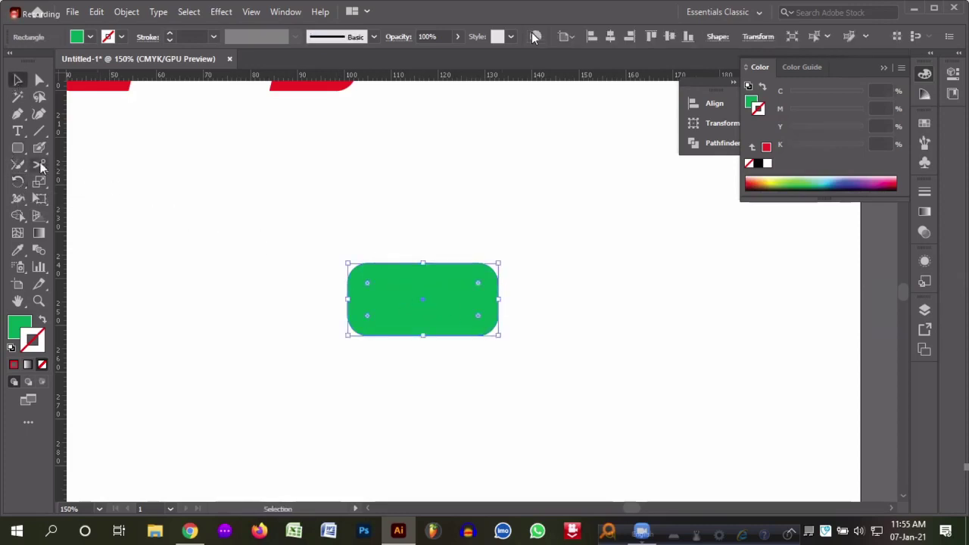
{"action": "left_click", "coordinate": [20, 182]}
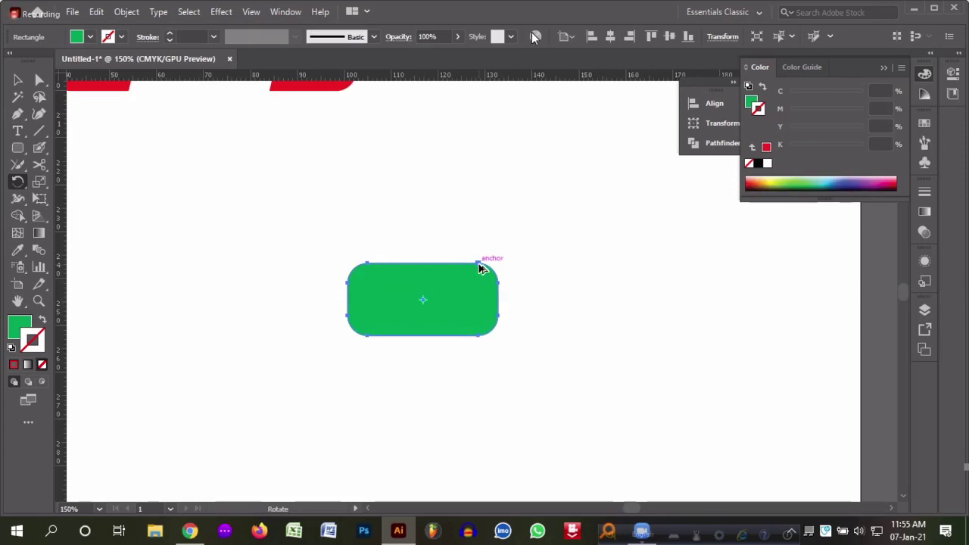
{"action": "left_click_drag", "start_coordinate": [480, 267], "coordinate": [487, 403]}
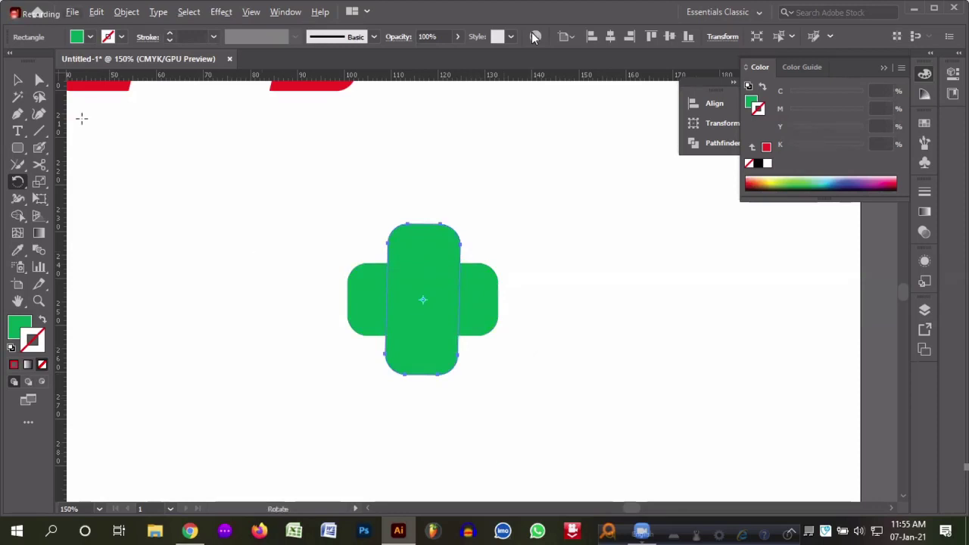
{"action": "left_click", "coordinate": [17, 79]}
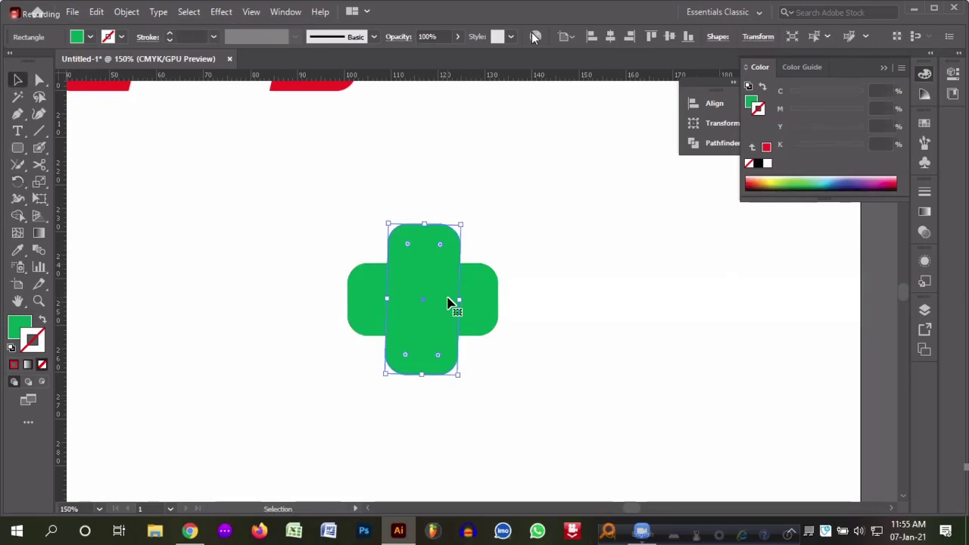
{"action": "key", "text": "Delete"}
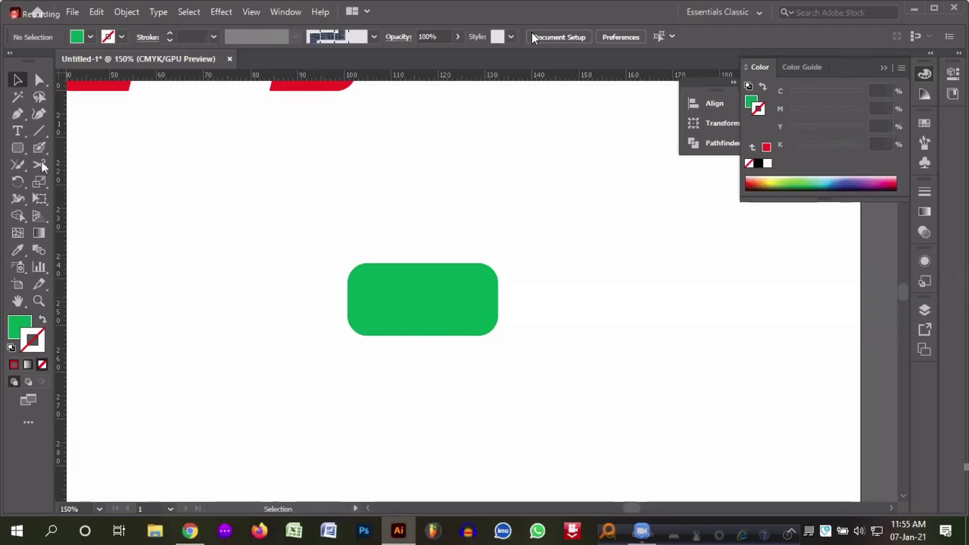
{"action": "left_click", "coordinate": [427, 283]}
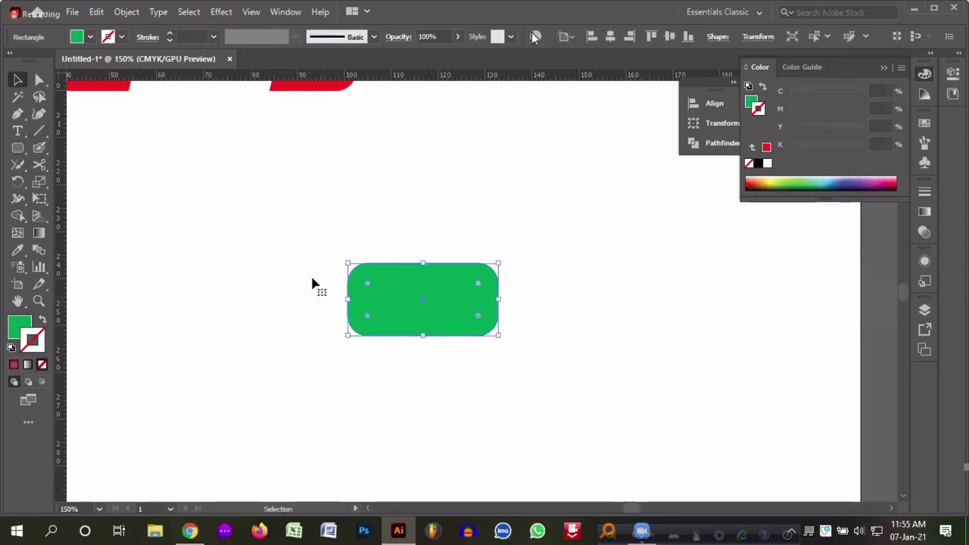
{"action": "left_click", "coordinate": [19, 184]}
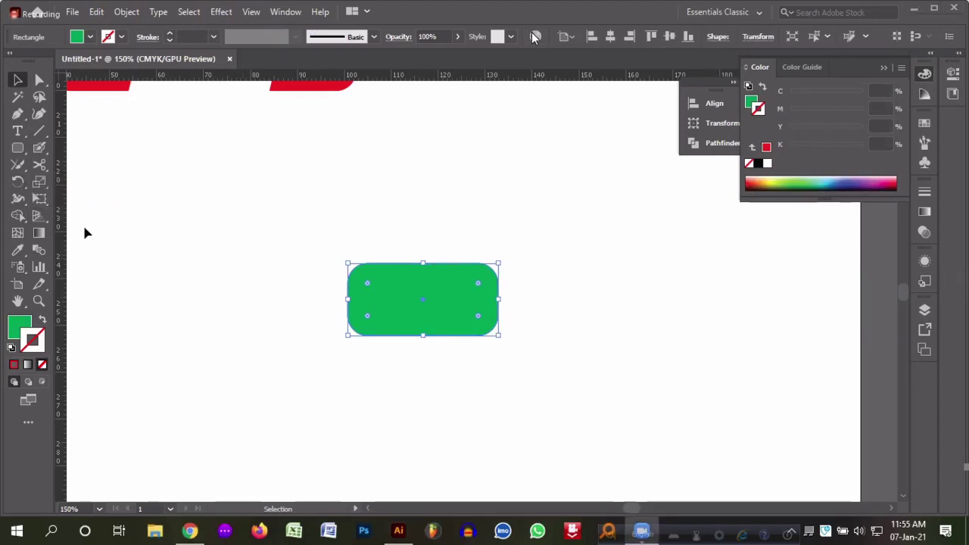
- Draw a green three-point star triangle to the right of the red shapes
{"action": "scroll", "coordinate": [469, 311], "scroll_direction": "up", "scroll_amount": 3}
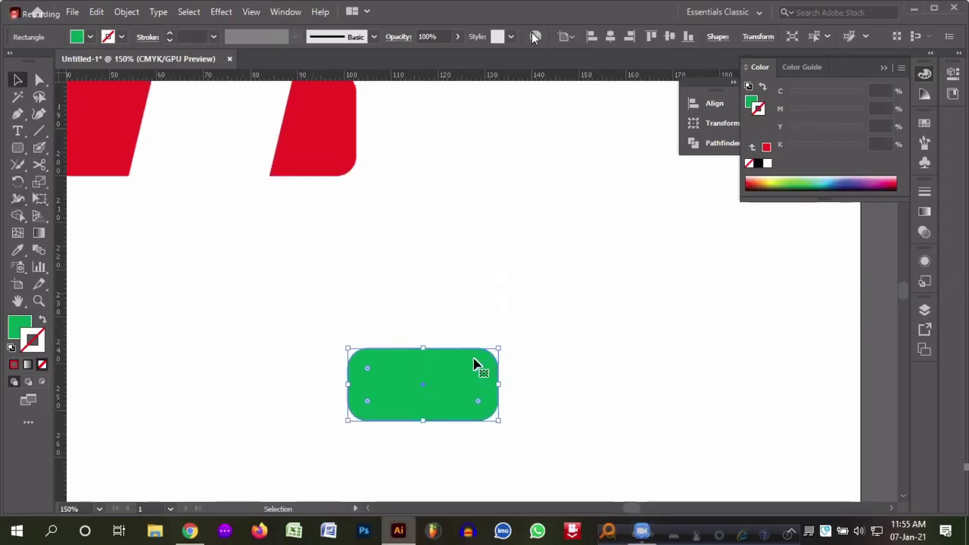
{"action": "left_click", "coordinate": [18, 148]}
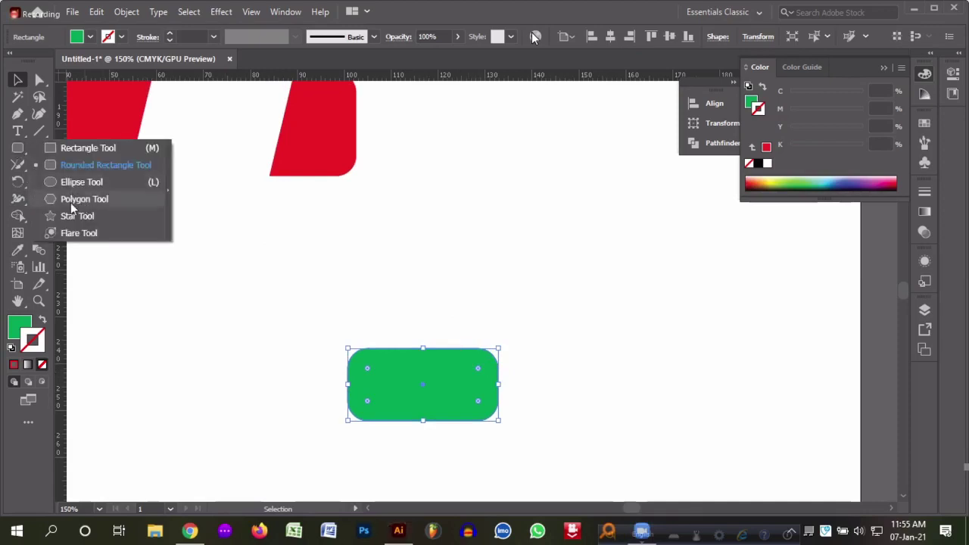
{"action": "left_click", "coordinate": [76, 217]}
{"action": "left_click_drag", "start_coordinate": [509, 212], "coordinate": [500, 275]}
- Squeeze the triangle into a thin sliver and pull its side point out into a barb
{"action": "scroll", "coordinate": [417, 237], "scroll_direction": "up", "scroll_amount": 3}
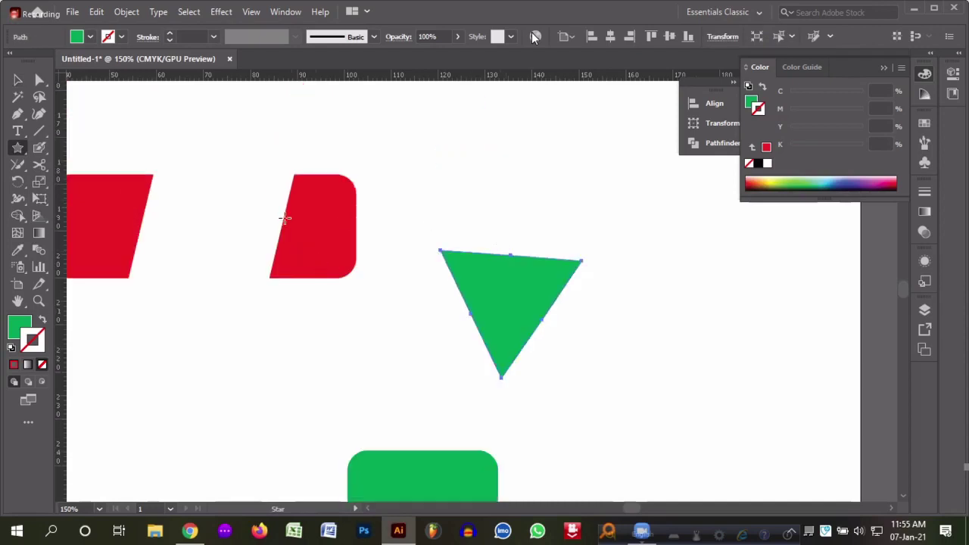
{"action": "key", "text": "v"}
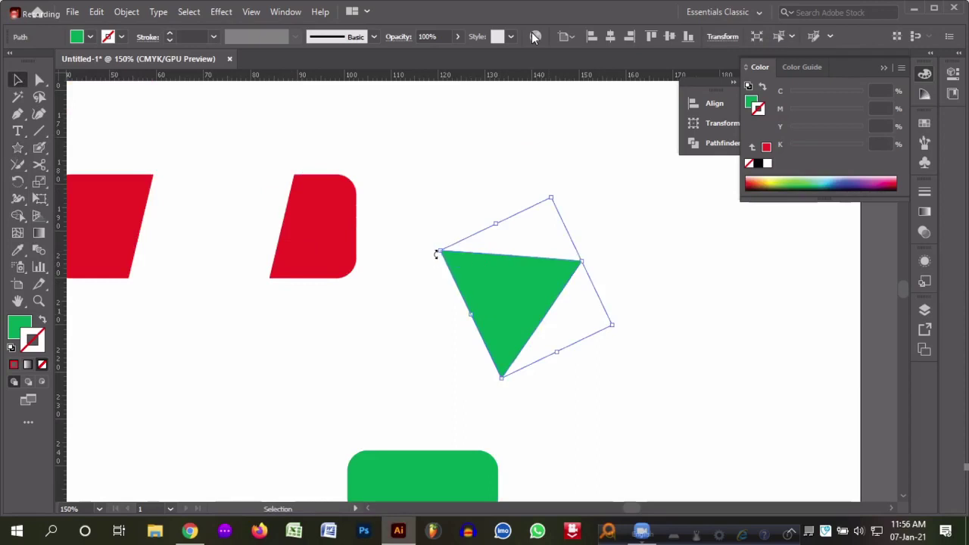
{"action": "left_click_drag", "start_coordinate": [441, 251], "coordinate": [534, 233]}
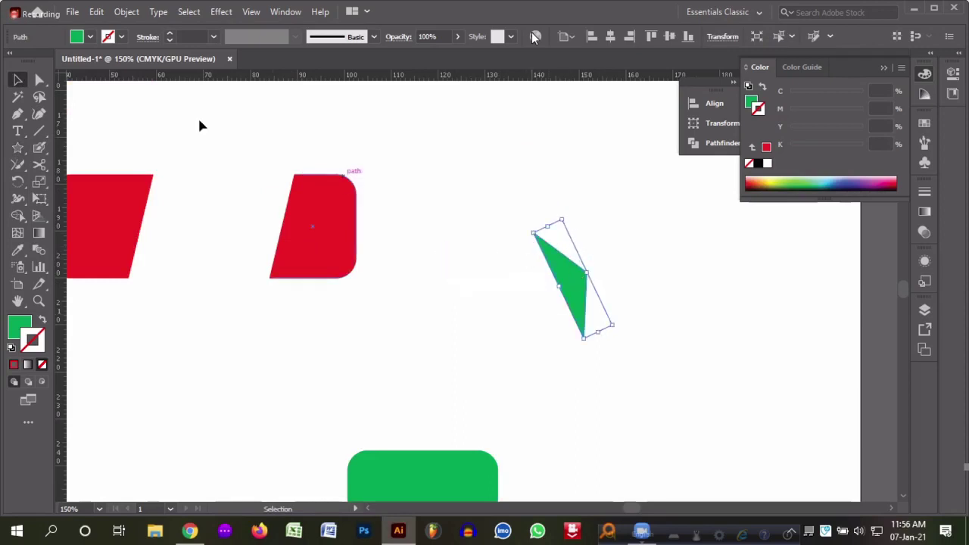
{"action": "key", "text": "a"}
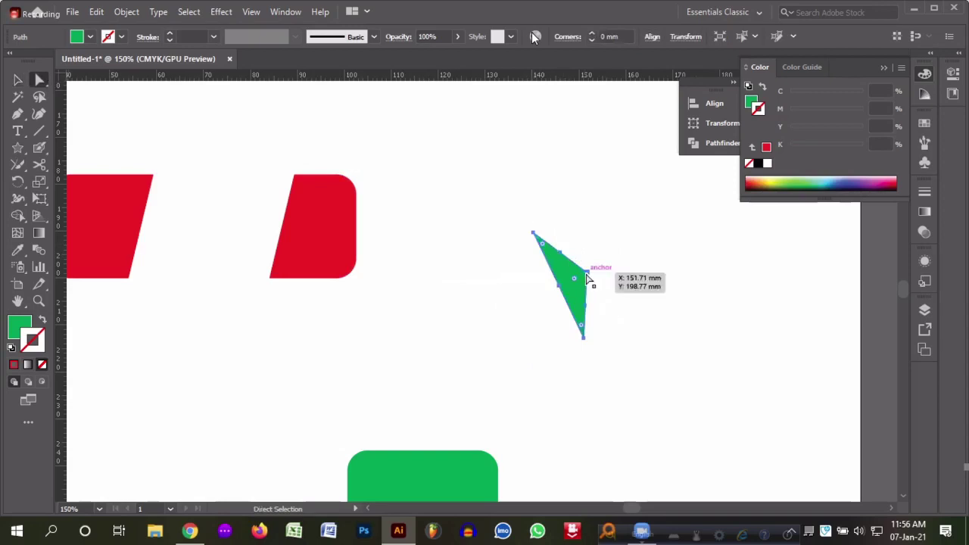
{"action": "left_click_drag", "start_coordinate": [587, 275], "coordinate": [611, 319]}
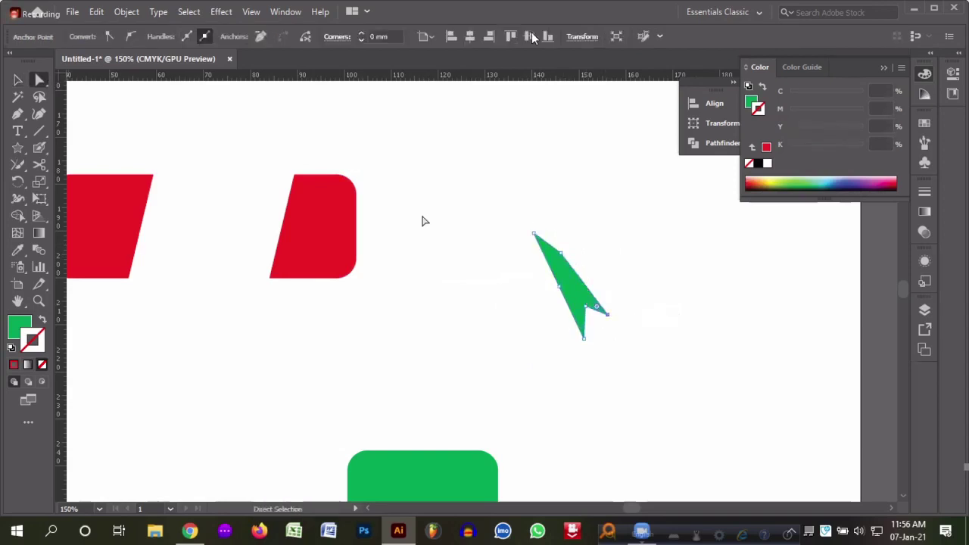
- Rotate the green spike so it stands upright
{"action": "key", "text": "v"}
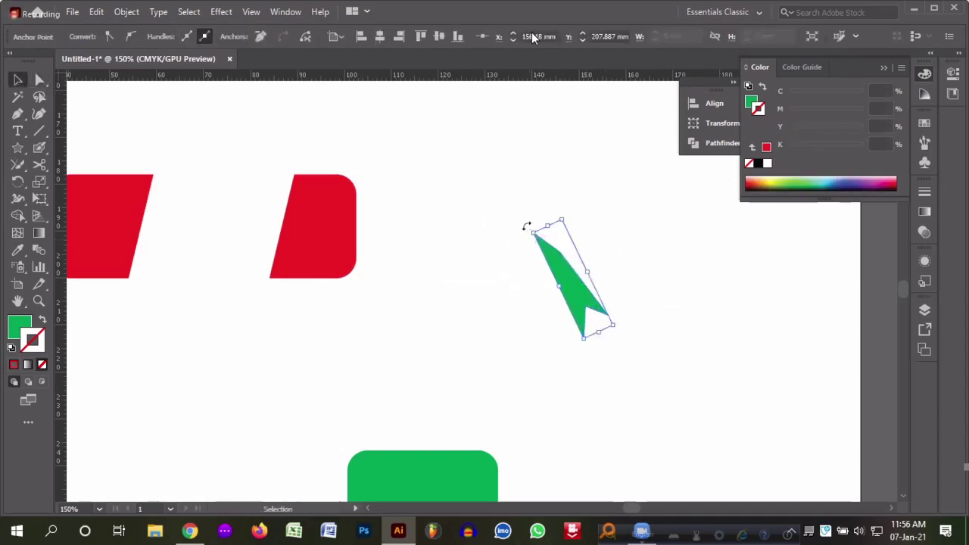
{"action": "left_click_drag", "start_coordinate": [527, 224], "coordinate": [555, 202]}
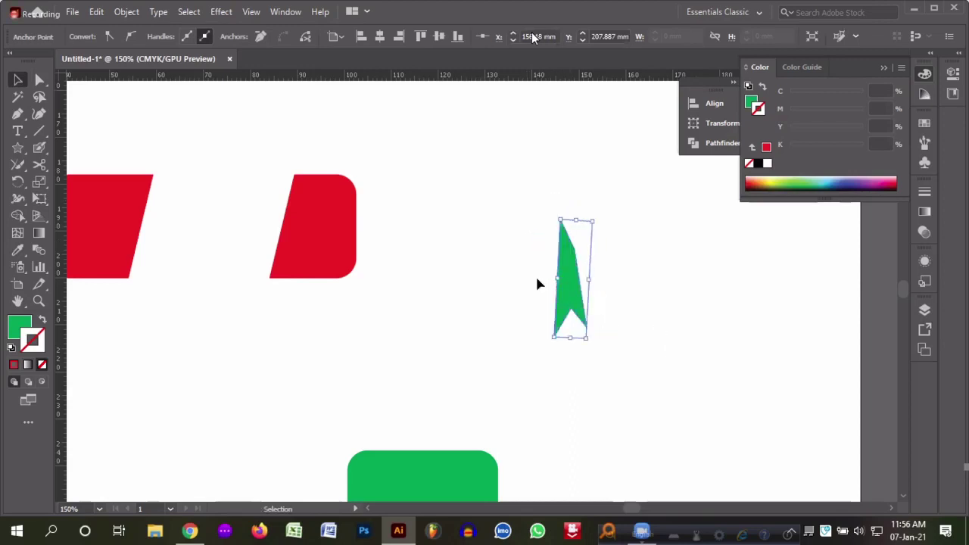
{"action": "left_click", "coordinate": [569, 281]}
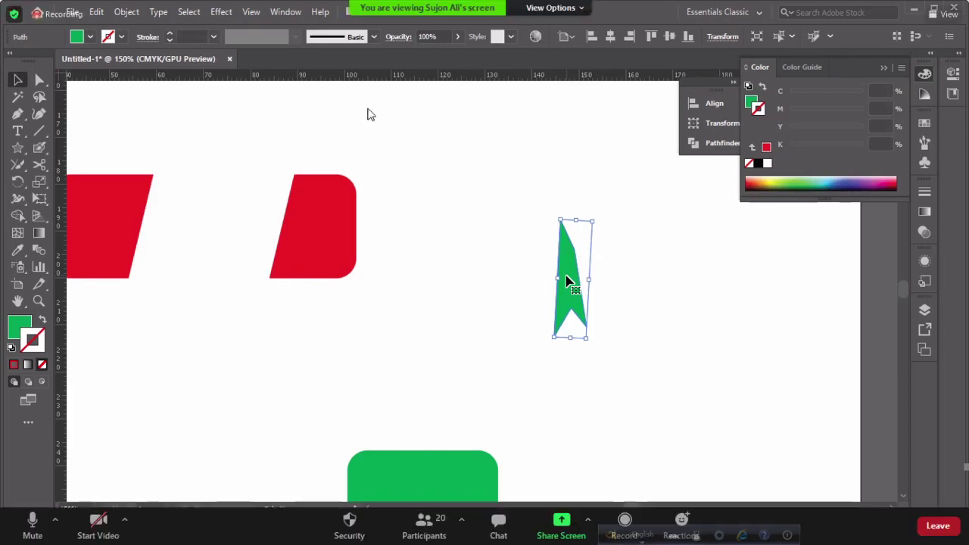
{"action": "key", "text": "Escape"}
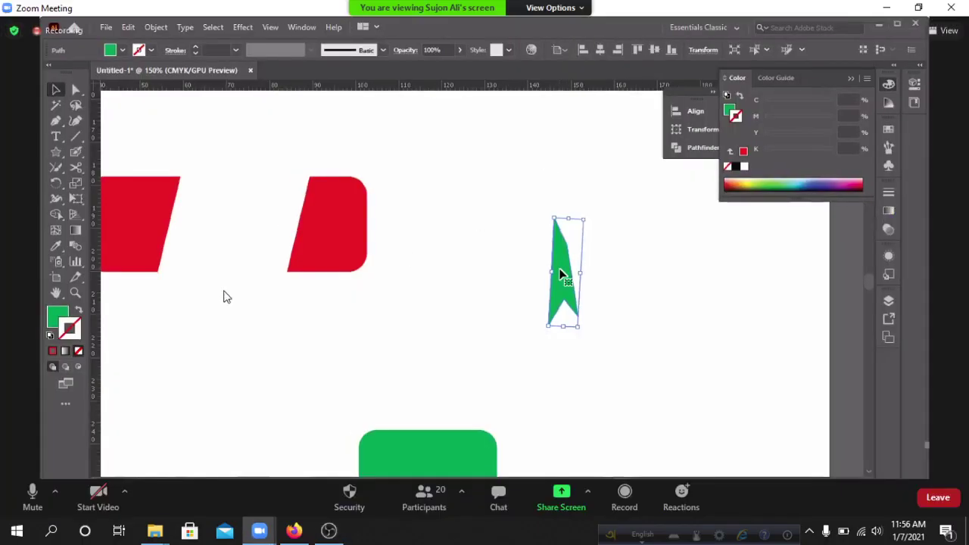
- Launch Adobe Illustrator 2020 from the Windows Start menu
{"action": "left_click", "coordinate": [17, 536]}
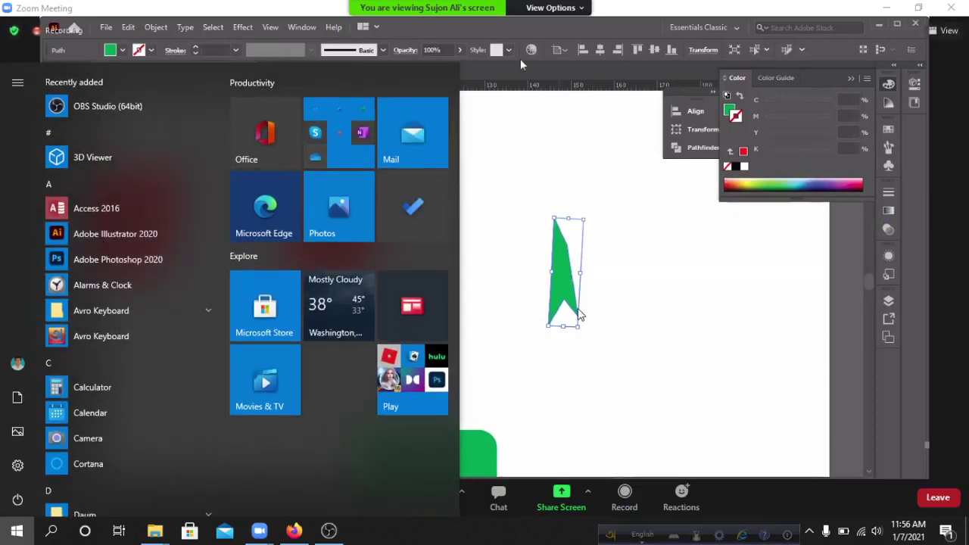
{"action": "left_click", "coordinate": [174, 258]}
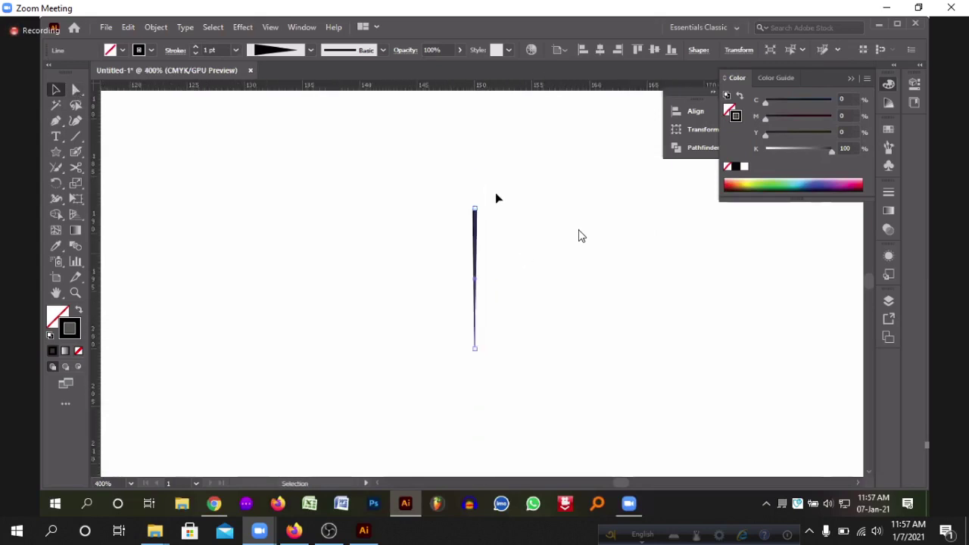
- Make 45° rotated copies of the line, repeating with Ctrl+D to form an eight-spoke star
{"action": "double_click", "coordinate": [776, 231]}
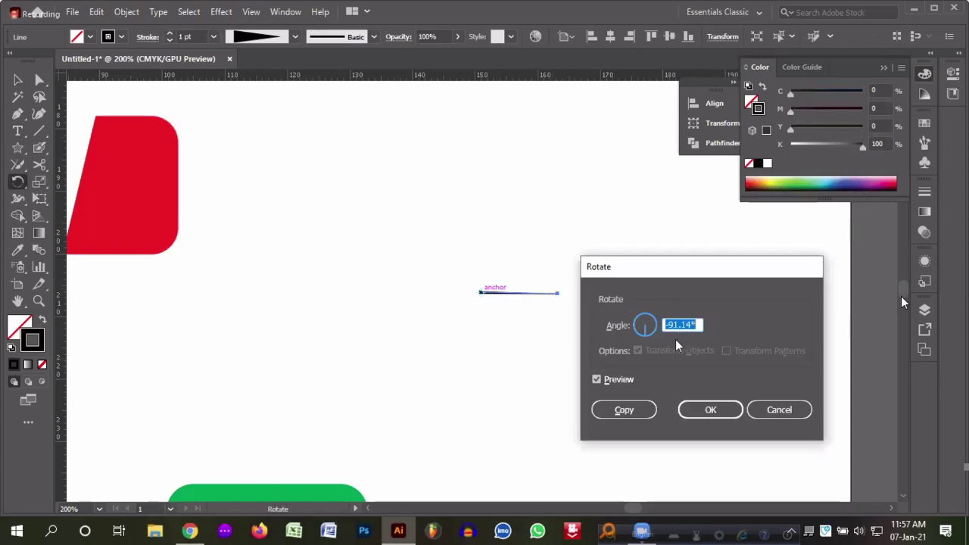
{"action": "type", "text": "45"}
{"action": "left_click", "coordinate": [597, 380]}
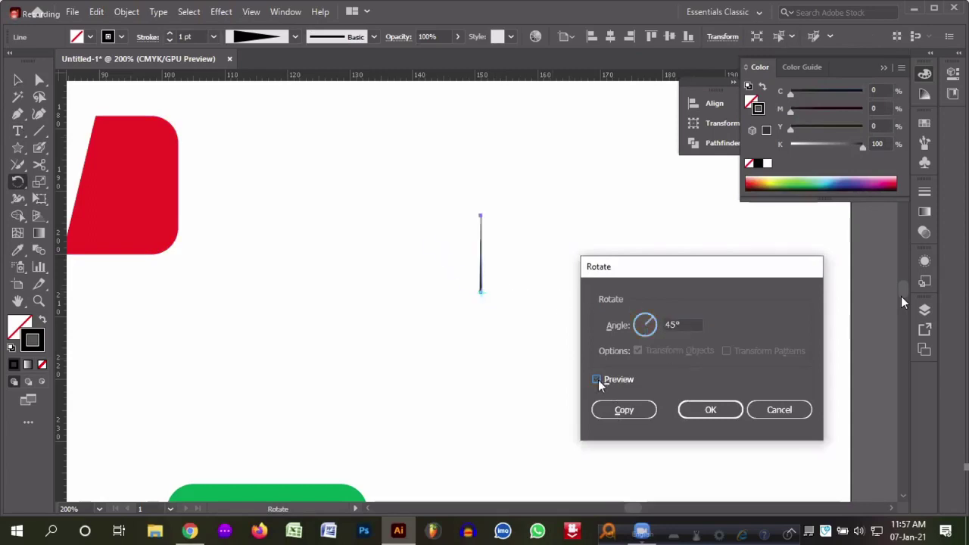
{"action": "left_click", "coordinate": [597, 380]}
{"action": "left_click", "coordinate": [598, 380]}
{"action": "left_click", "coordinate": [625, 408]}
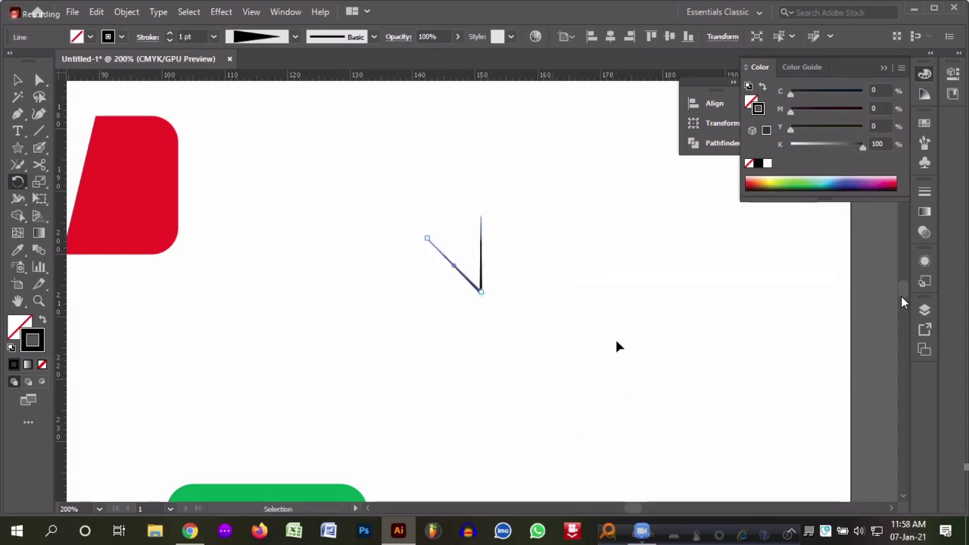
{"action": "key", "text": "ctrl+d"}
{"action": "key", "text": "ctrl+d"}
{"action": "key", "text": "ctrl+d"}
{"action": "key", "text": "ctrl+d"}
{"action": "key", "text": "ctrl+d"}
{"action": "key", "text": "ctrl+d"}
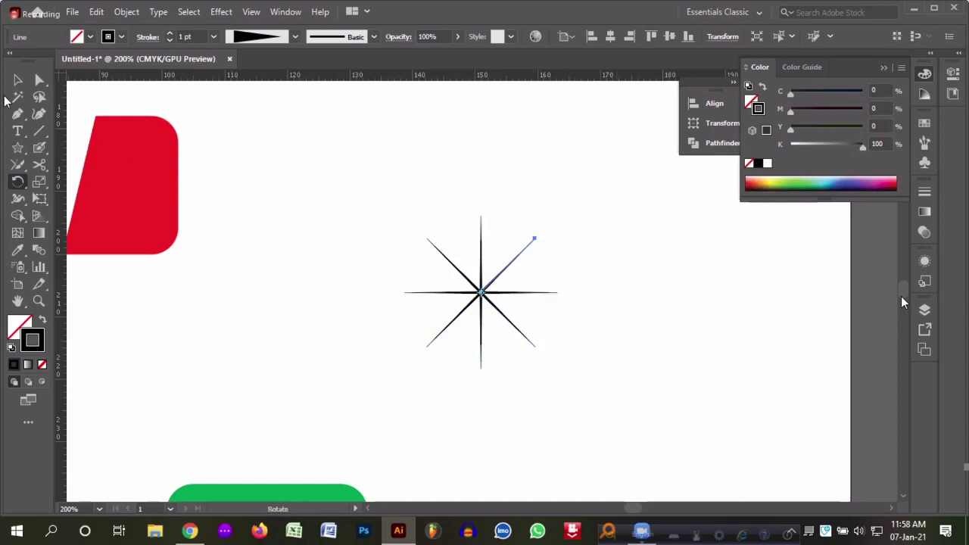
- Marquee-select all eight spokes of the star and delete them
{"action": "left_click", "coordinate": [18, 80]}
{"action": "left_click_drag", "start_coordinate": [331, 191], "coordinate": [594, 400]}
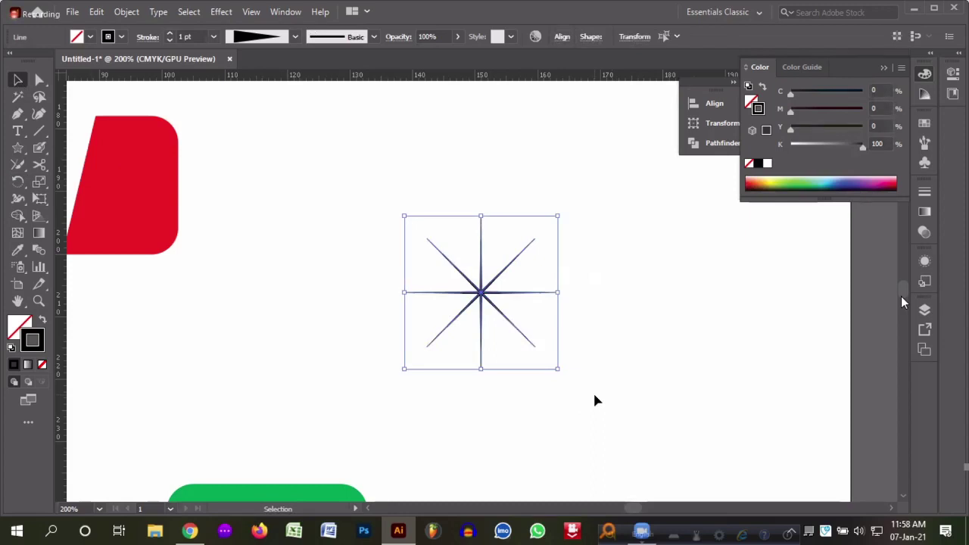
{"action": "key", "text": "Delete"}
{"action": "left_click", "coordinate": [19, 184]}
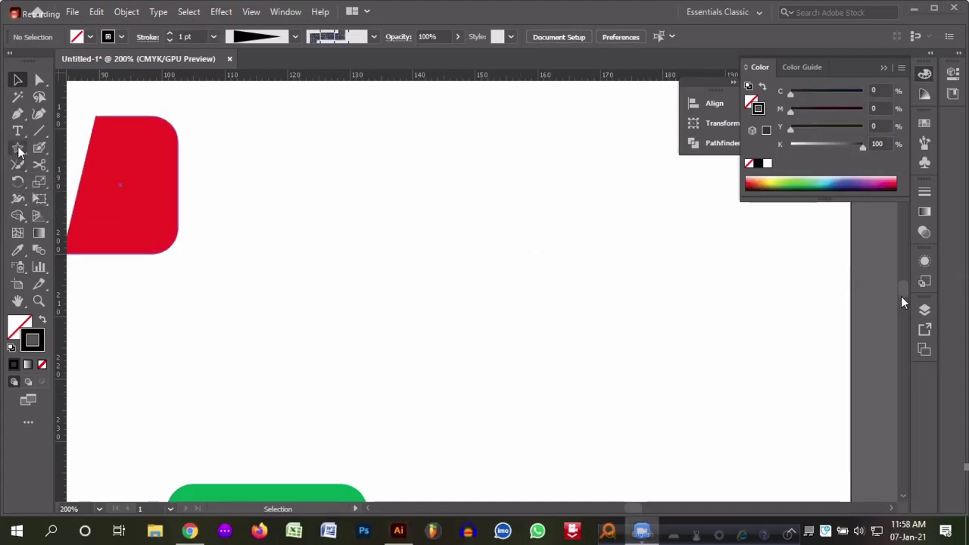
- Delete all the old artwork and zoom the empty artboard to 100%
{"action": "left_click_drag", "start_coordinate": [19, 151], "coordinate": [57, 190]}
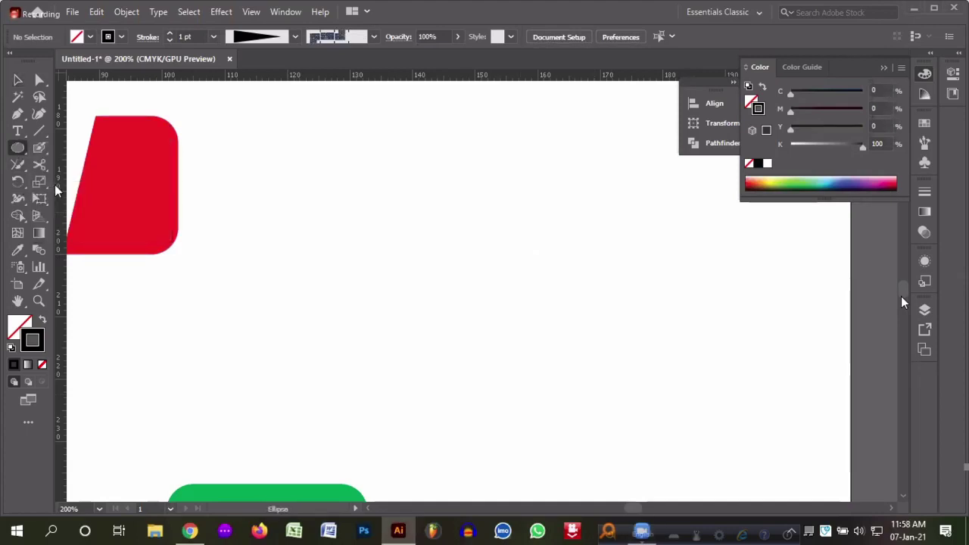
{"action": "key", "text": "ctrl+minus"}
{"action": "key", "text": "ctrl+minus"}
{"action": "key", "text": "ctrl+minus"}
{"action": "key", "text": "ctrl+a"}
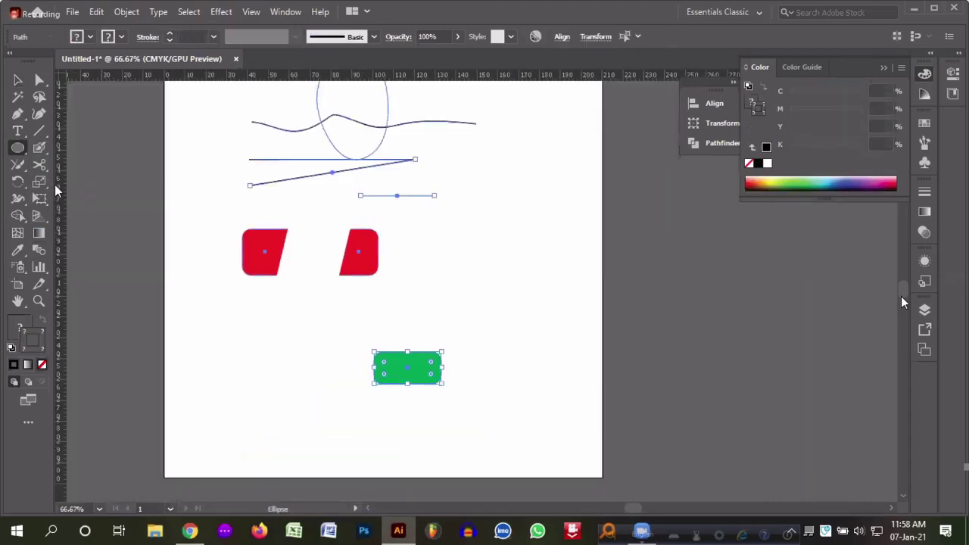
{"action": "key", "text": "Delete"}
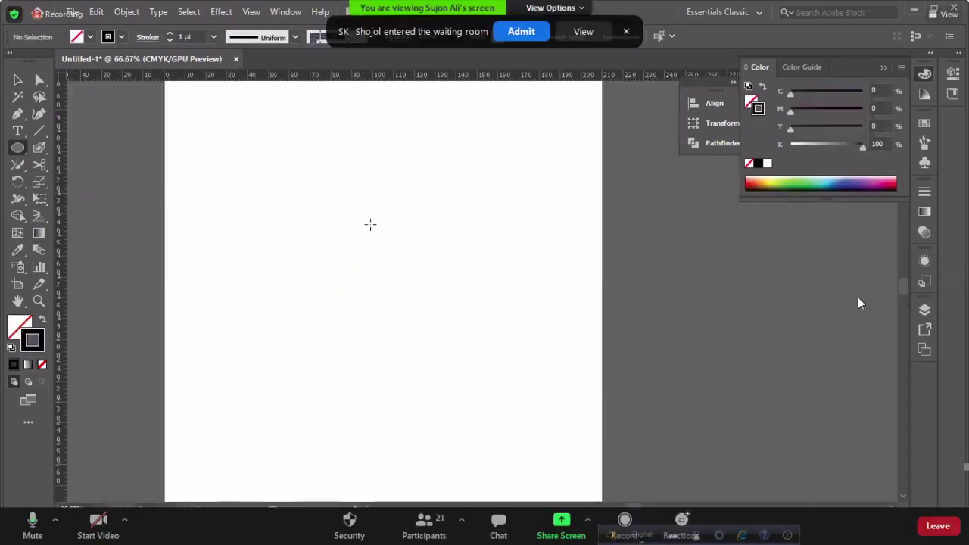
{"action": "key", "text": "ctrl+minus"}
{"action": "key", "text": "ctrl+plus"}
{"action": "key", "text": "ctrl+plus"}
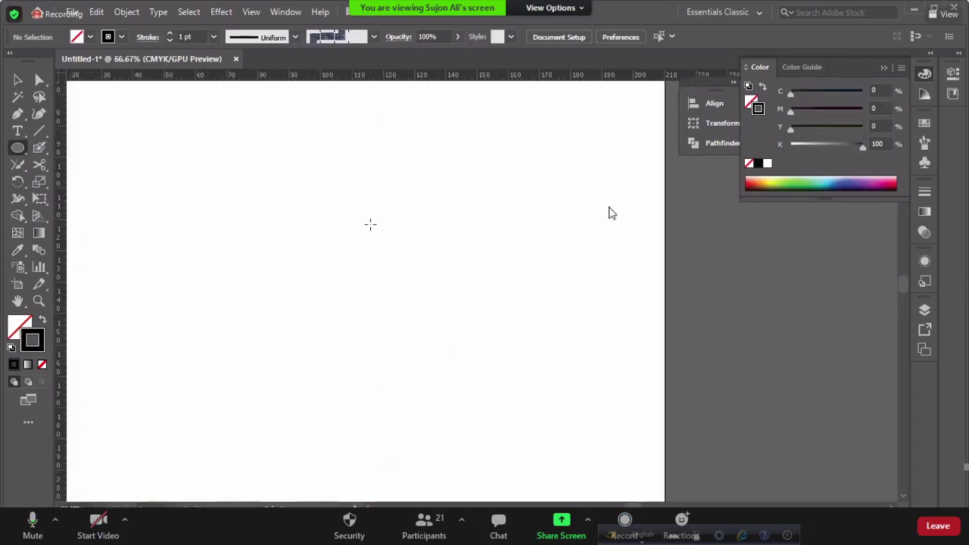
{"action": "key", "text": "ctrl+plus"}
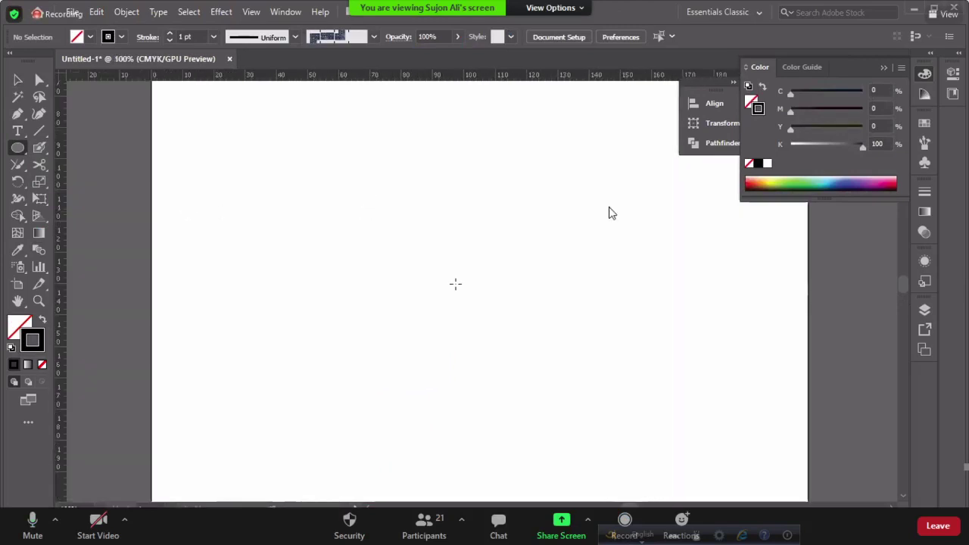
- Draw a large 1 pt outlined circle mid-artboard and nudge it upward
{"action": "left_click_drag", "start_coordinate": [367, 194], "coordinate": [623, 449]}
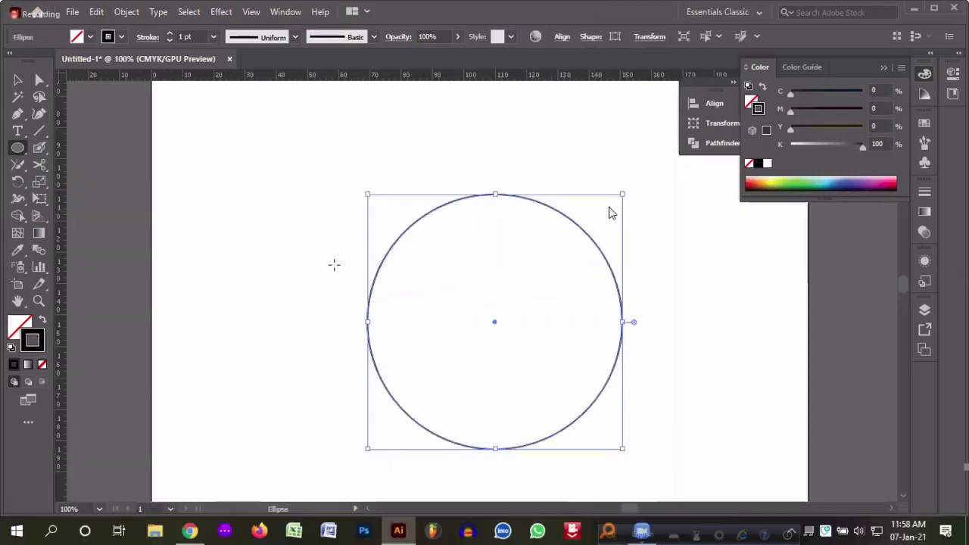
{"action": "left_click", "coordinate": [121, 38]}
{"action": "left_click", "coordinate": [268, 148]}
{"action": "key", "text": "Escape"}
{"action": "key", "text": "v"}
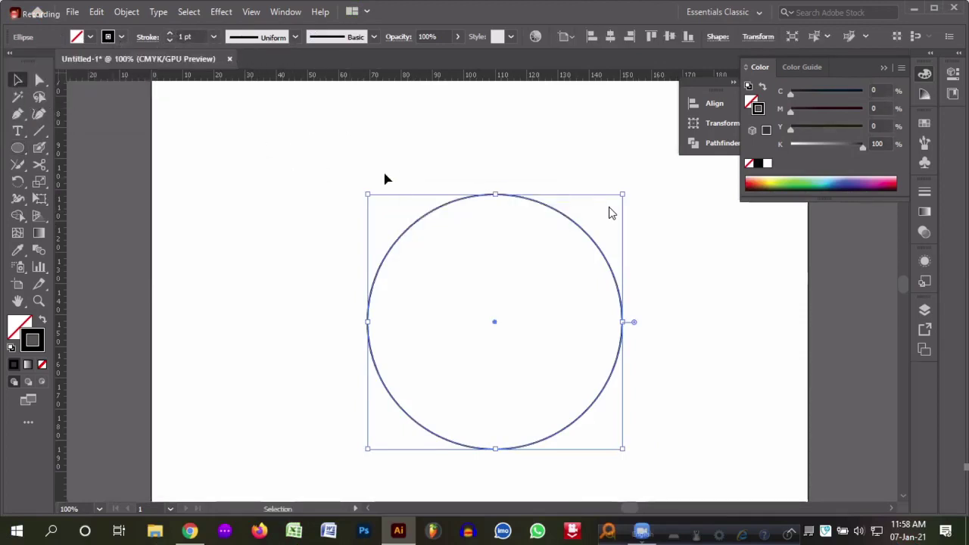
{"action": "left_click", "coordinate": [482, 205]}
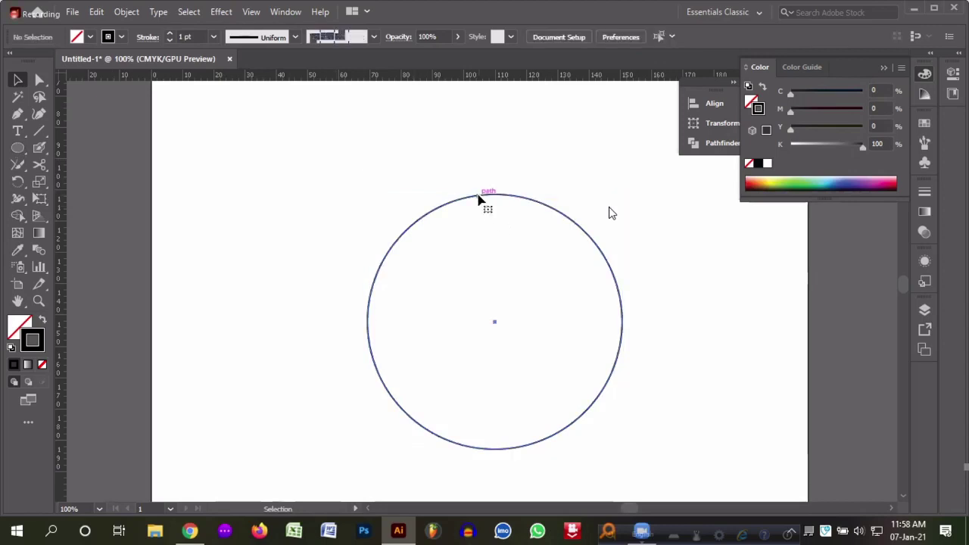
{"action": "left_click", "coordinate": [480, 202]}
{"action": "key", "text": "shift+Up"}
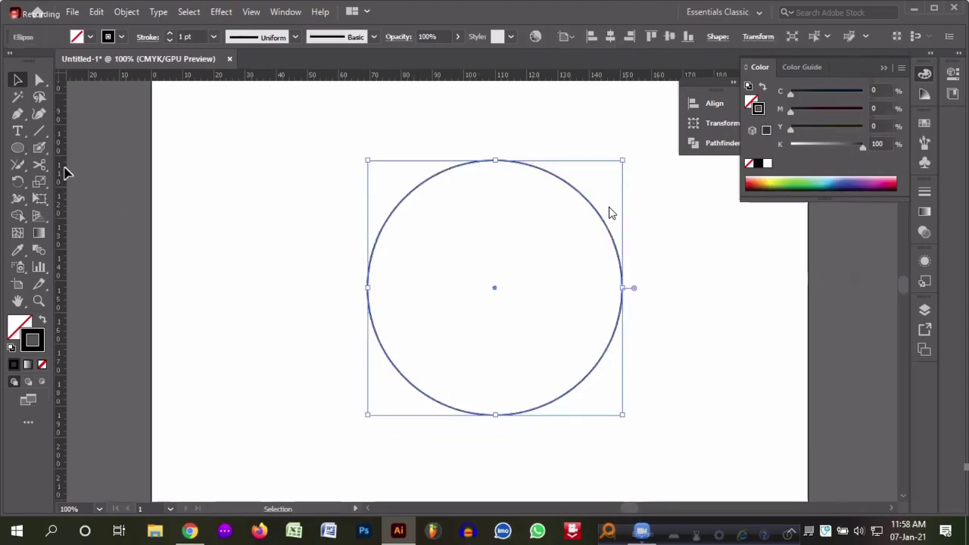
- Draw a thin rectangle at the circle's top and make it solid black without stroke
{"action": "left_click", "coordinate": [19, 149]}
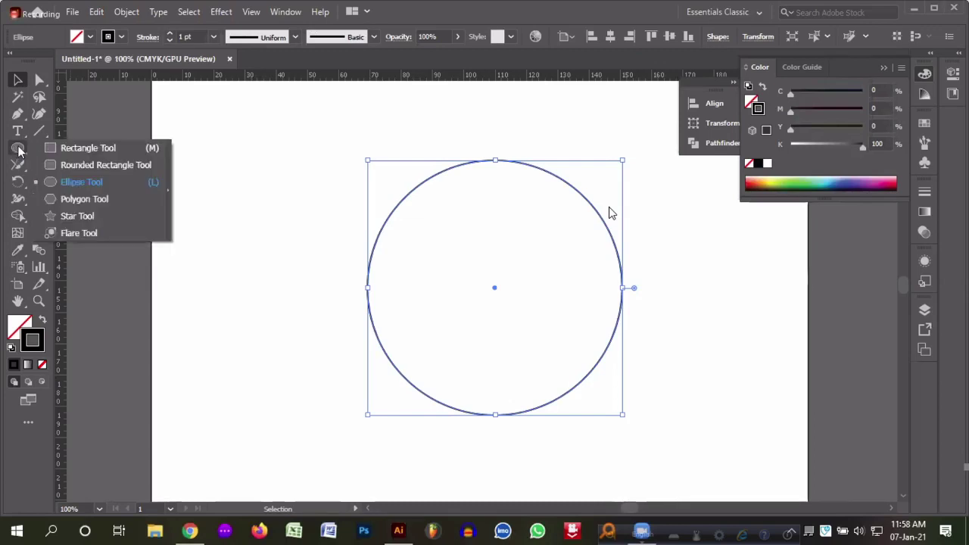
{"action": "left_click", "coordinate": [87, 149]}
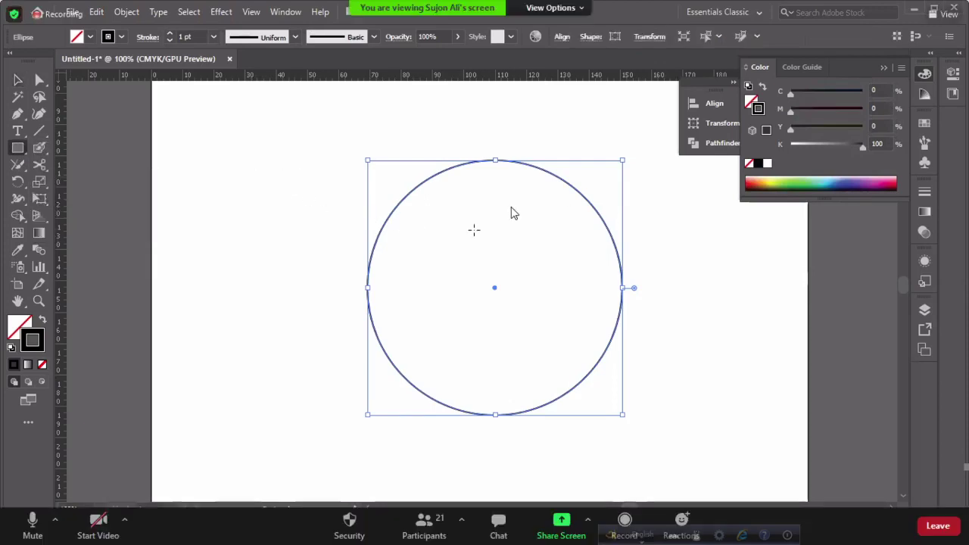
{"action": "left_click_drag", "start_coordinate": [489, 205], "coordinate": [501, 292]}
{"action": "key", "text": "ctrl+z"}
{"action": "mouse_move", "coordinate": [487, 173]}
{"action": "left_mouse_down"}
{"action": "mouse_move", "coordinate": [499, 213]}
{"action": "mouse_move", "coordinate": [496, 206]}
{"action": "left_mouse_up"}
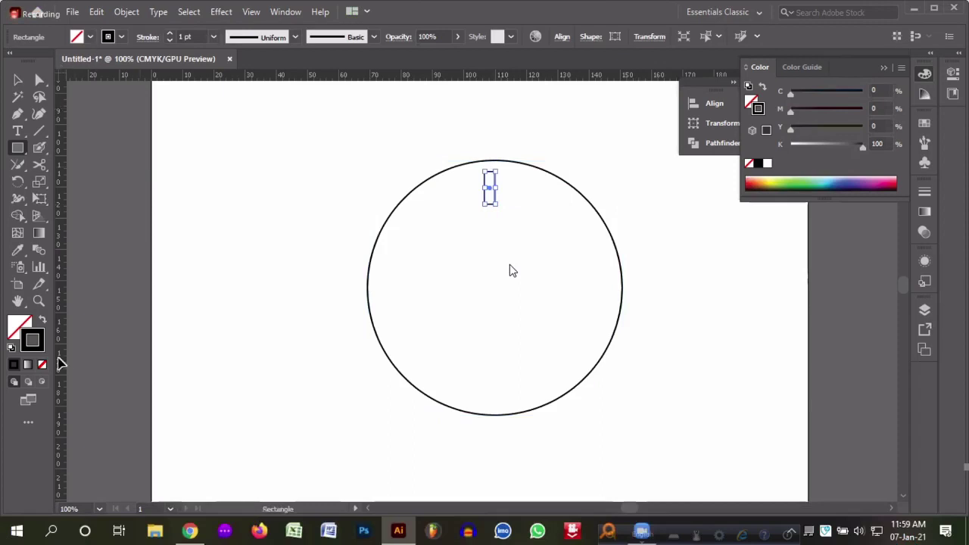
{"action": "left_click", "coordinate": [43, 321]}
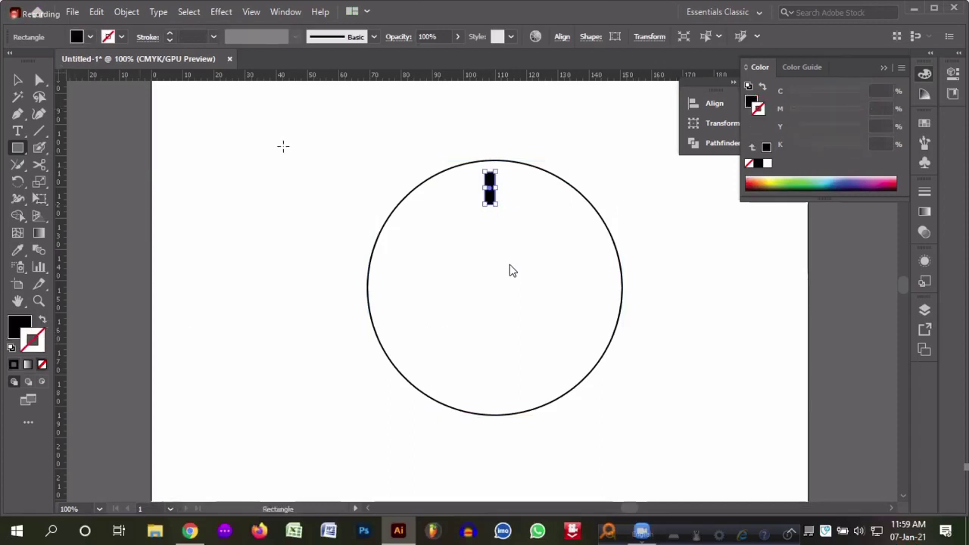
- Reselect the small rectangle and open its Rotate settings at 45°
{"action": "left_click", "coordinate": [18, 79]}
{"action": "left_click", "coordinate": [543, 195]}
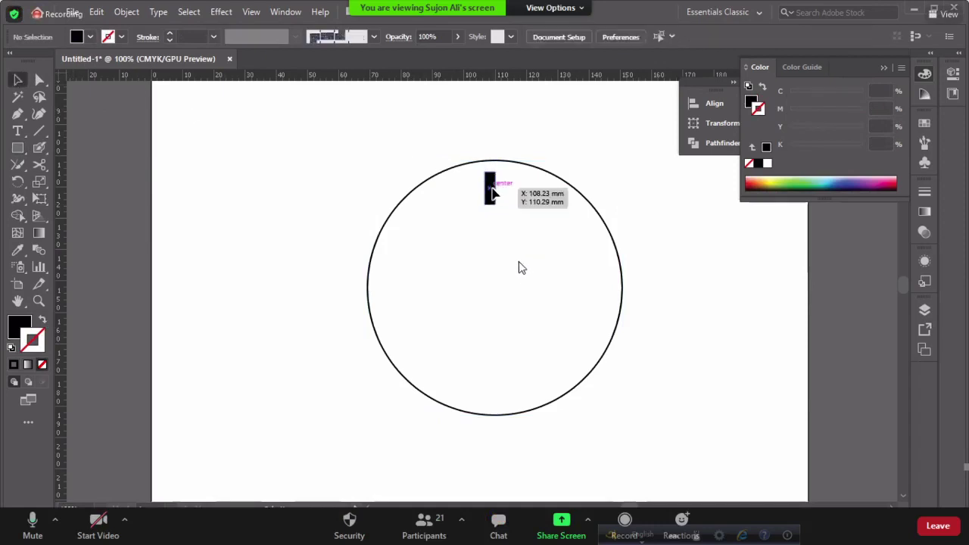
{"action": "left_click", "coordinate": [490, 185]}
{"action": "key", "text": "r"}
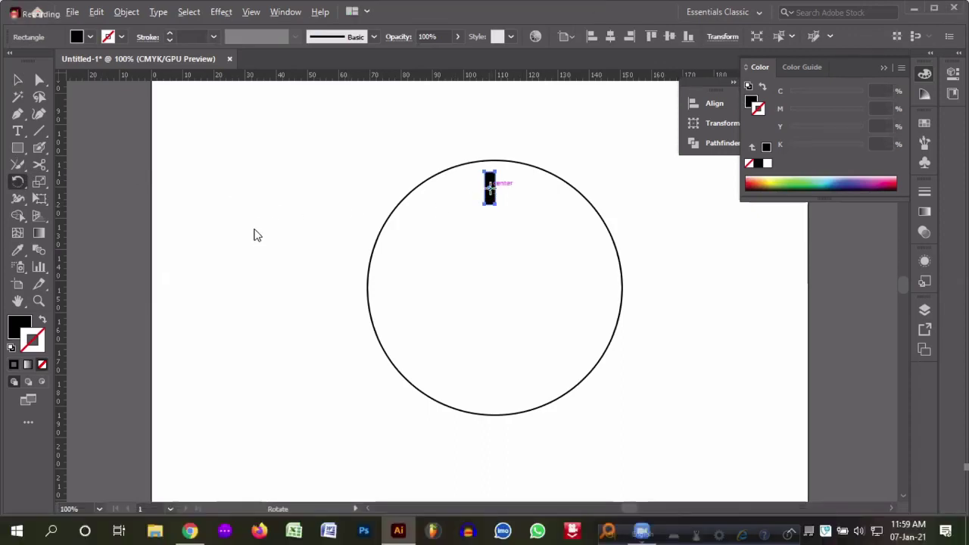
{"action": "left_click", "coordinate": [489, 187], "text": "alt"}
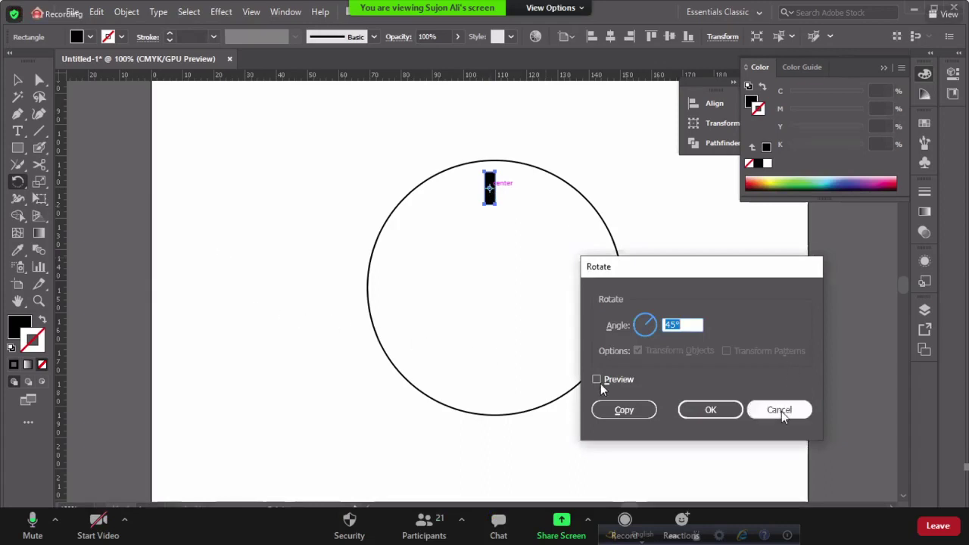
- Reposition the bar at the circle's top and trial a 45° rotation about the centre, then cancel
{"action": "key", "text": "Escape"}
{"action": "key", "text": "v"}
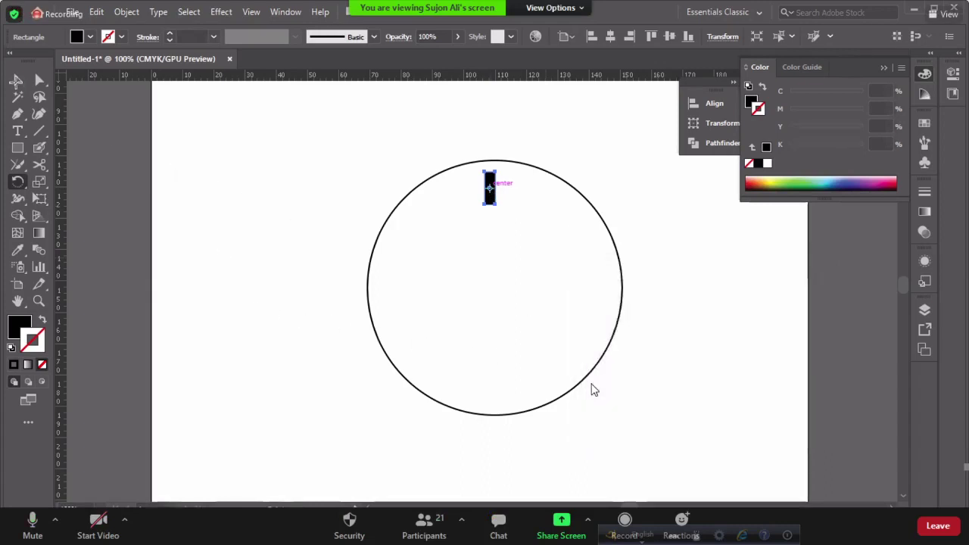
{"action": "key", "text": "v"}
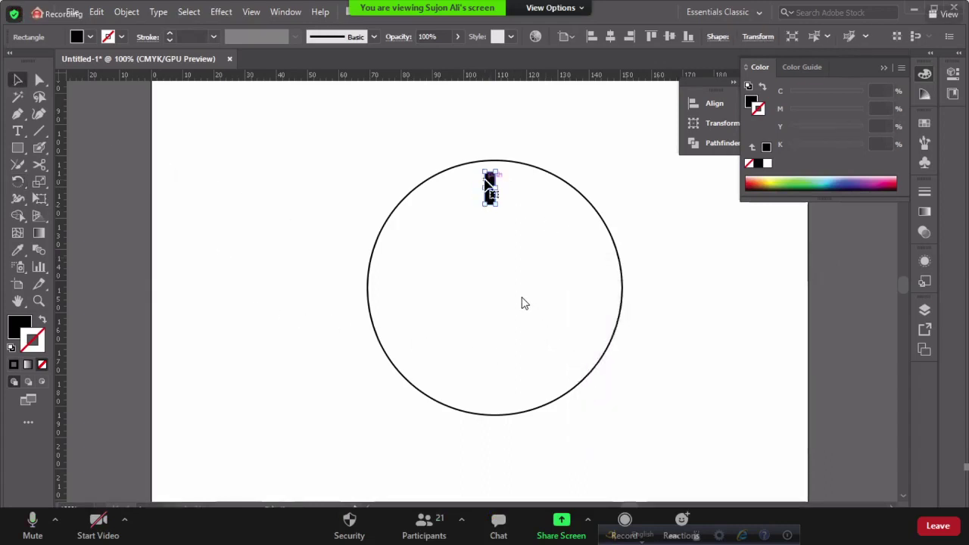
{"action": "left_click_drag", "start_coordinate": [488, 182], "coordinate": [491, 207]}
{"action": "key", "text": "r"}
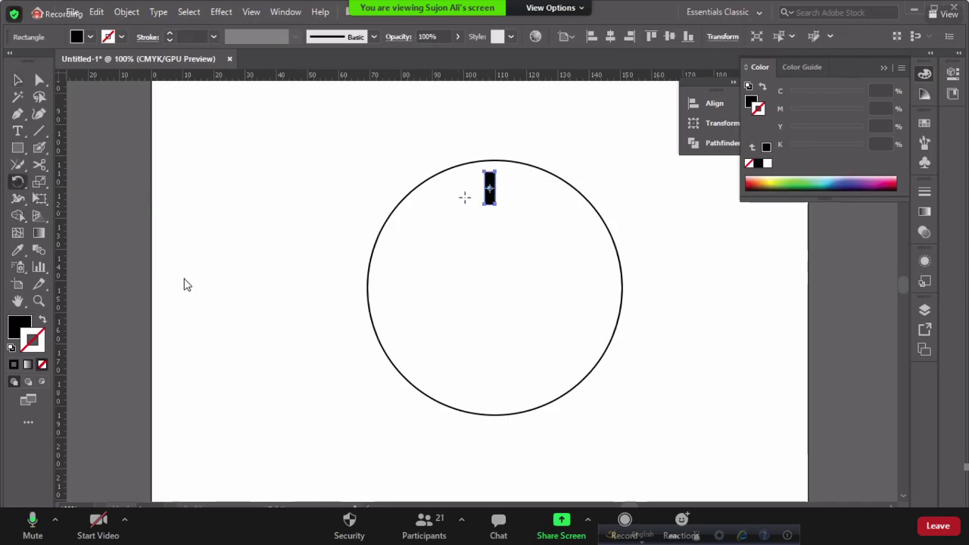
{"action": "left_click", "coordinate": [492, 291], "text": "alt"}
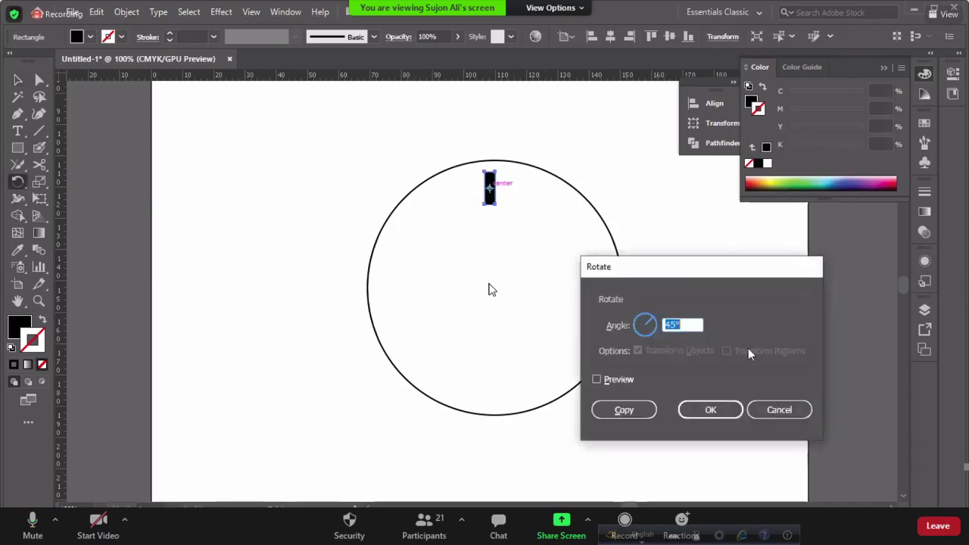
{"action": "left_click", "coordinate": [597, 379]}
{"action": "left_click", "coordinate": [606, 379]}
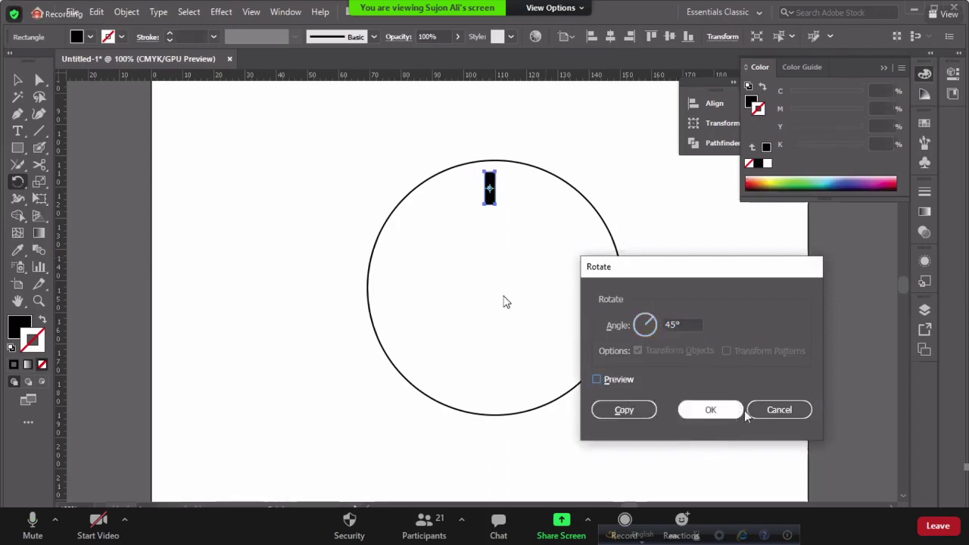
{"action": "left_click", "coordinate": [779, 410]}
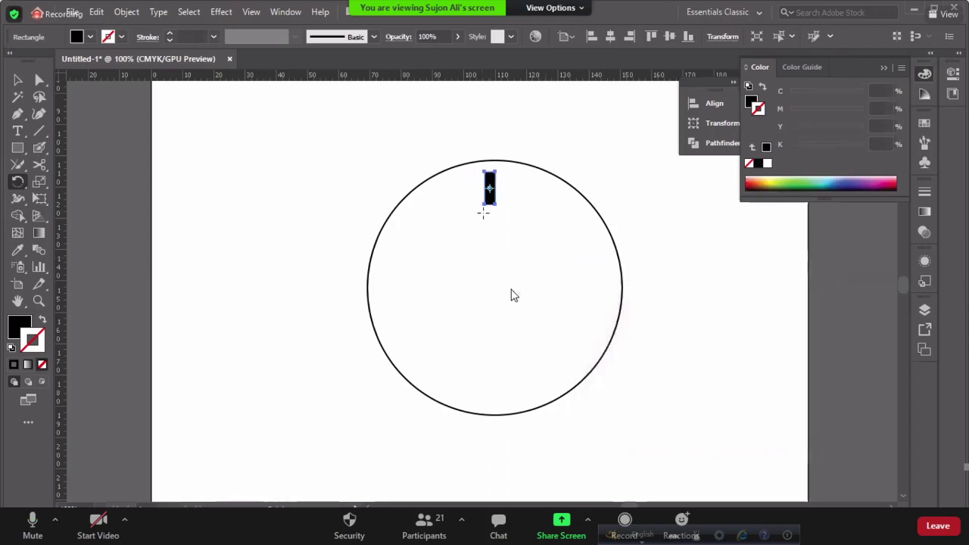
- Swing a rotated copy of the bar around the circle and repeat it three times
{"action": "left_click", "coordinate": [490, 204]}
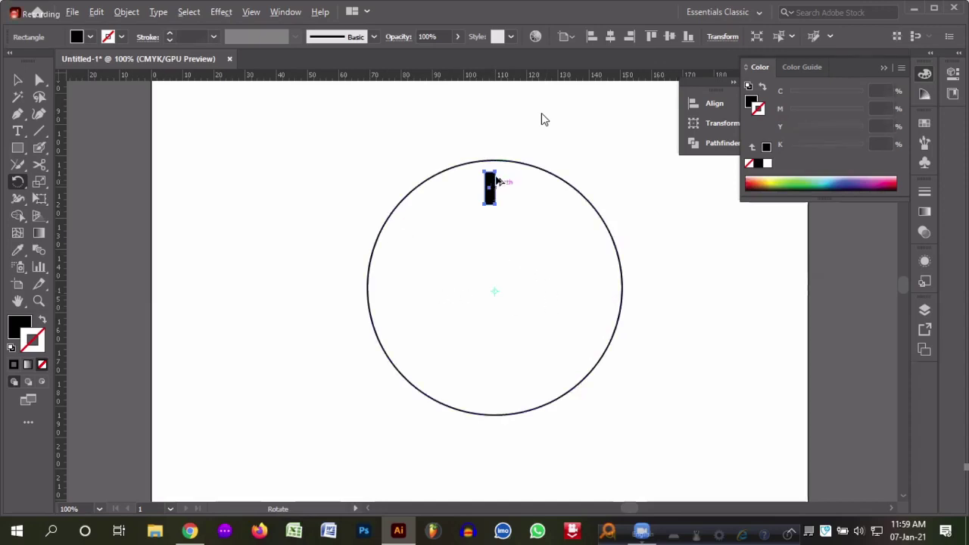
{"action": "left_click_drag", "start_coordinate": [496, 182], "coordinate": [548, 213]}
{"action": "key", "text": "ctrl+d"}
{"action": "key", "text": "ctrl+d"}
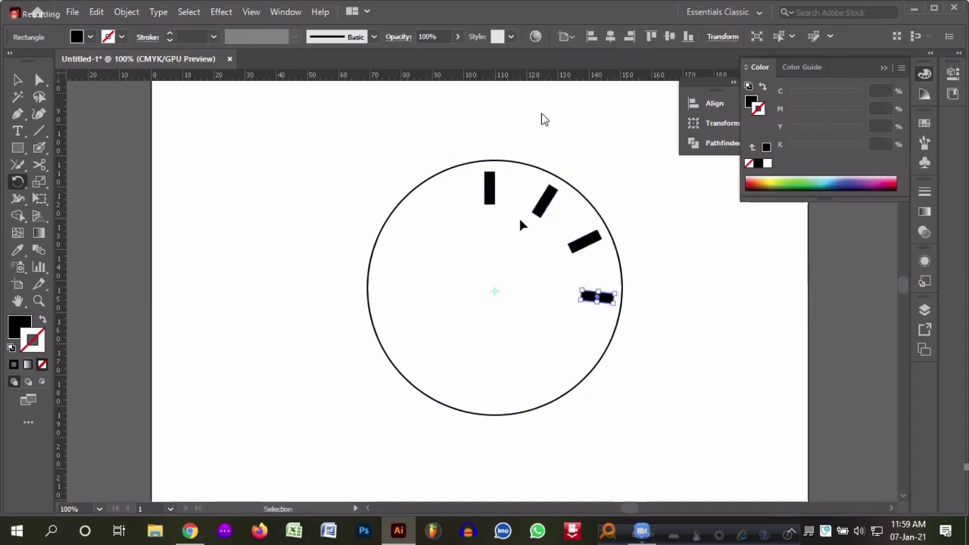
{"action": "key", "text": "ctrl+d"}
{"action": "key", "text": "ctrl+d"}
{"action": "key", "text": "ctrl+d"}
{"action": "key", "text": "ctrl+d"}
{"action": "key", "text": "ctrl+d"}
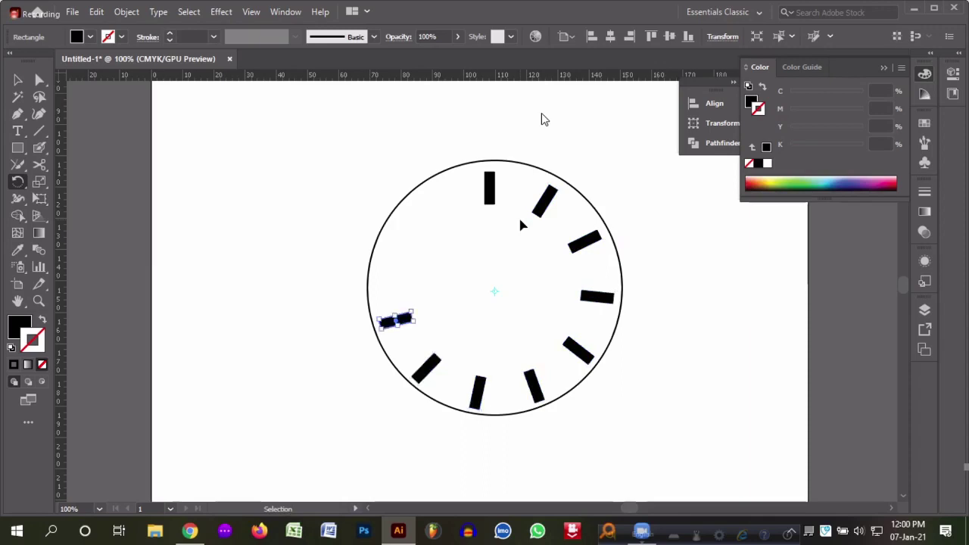
{"action": "key", "text": "ctrl+d"}
{"action": "key", "text": "ctrl+d"}
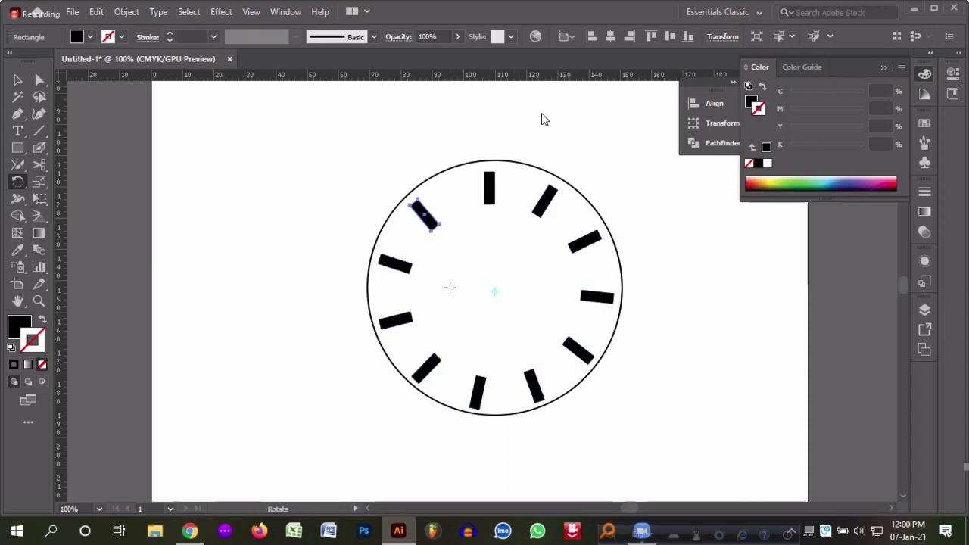
- Undo the rotated bar copies until only the top bar remains
{"action": "key", "text": "v"}
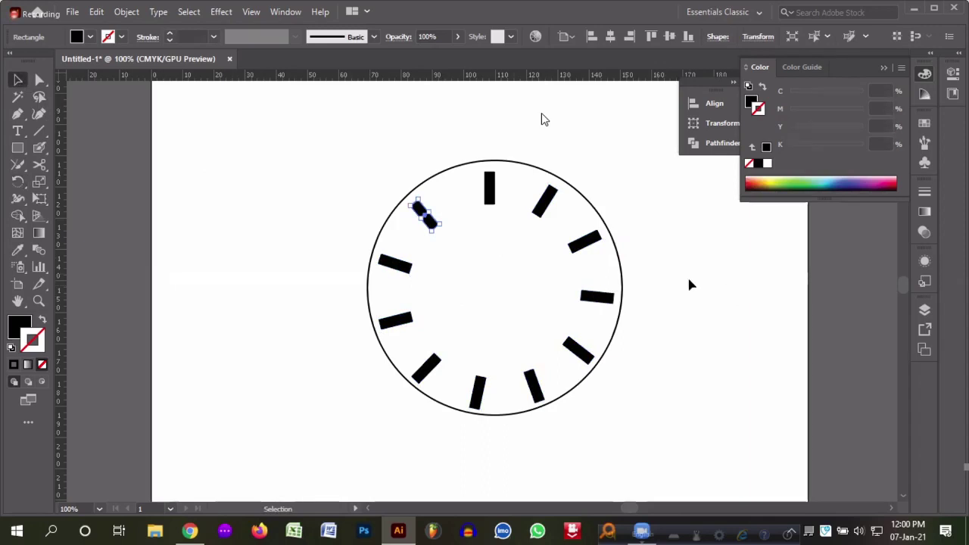
{"action": "key", "text": "ctrl+z"}
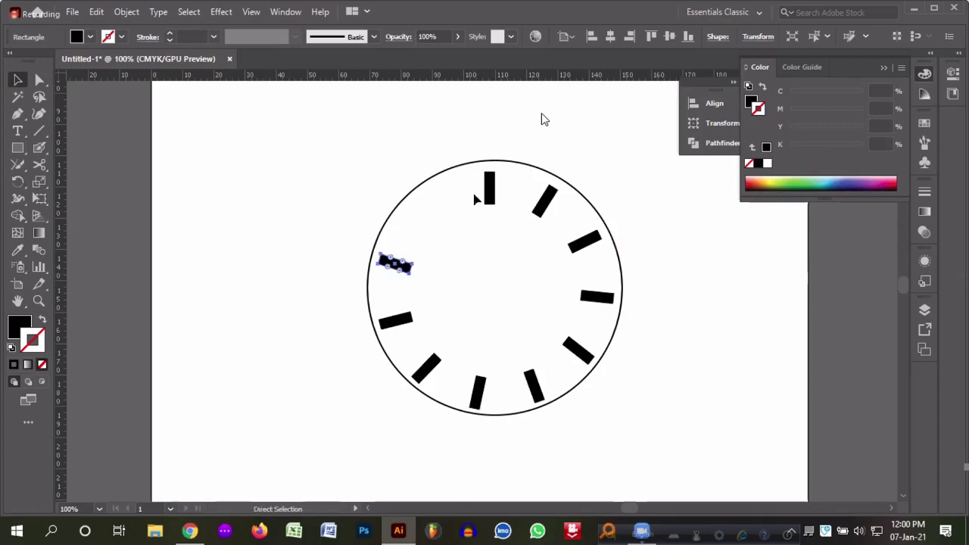
{"action": "key", "text": "ctrl+d"}
{"action": "key", "text": "ctrl+d"}
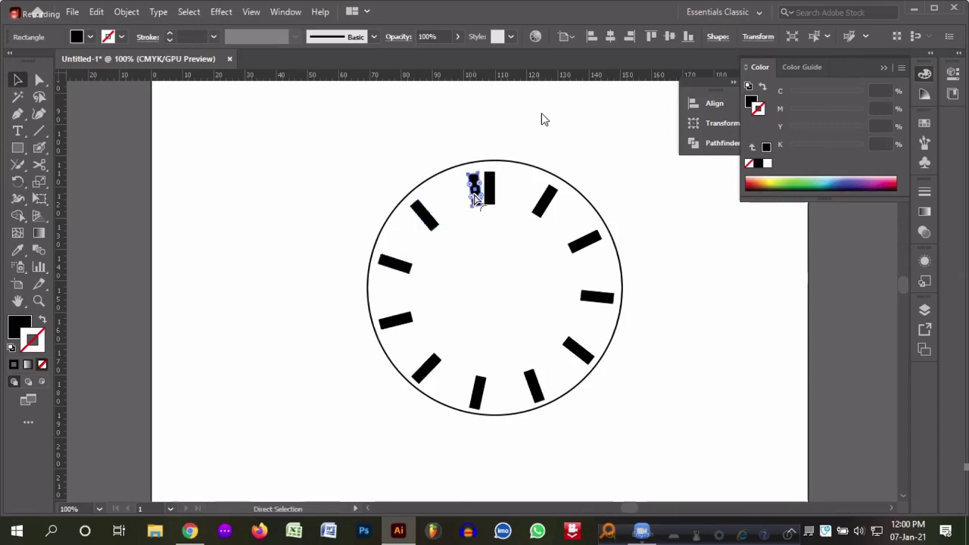
{"action": "key", "text": "ctrl+z"}
{"action": "key", "text": "ctrl+z"}
{"action": "key", "text": "ctrl+z"}
{"action": "key", "text": "ctrl+z"}
{"action": "key", "text": "ctrl+z"}
{"action": "key", "text": "ctrl+z"}
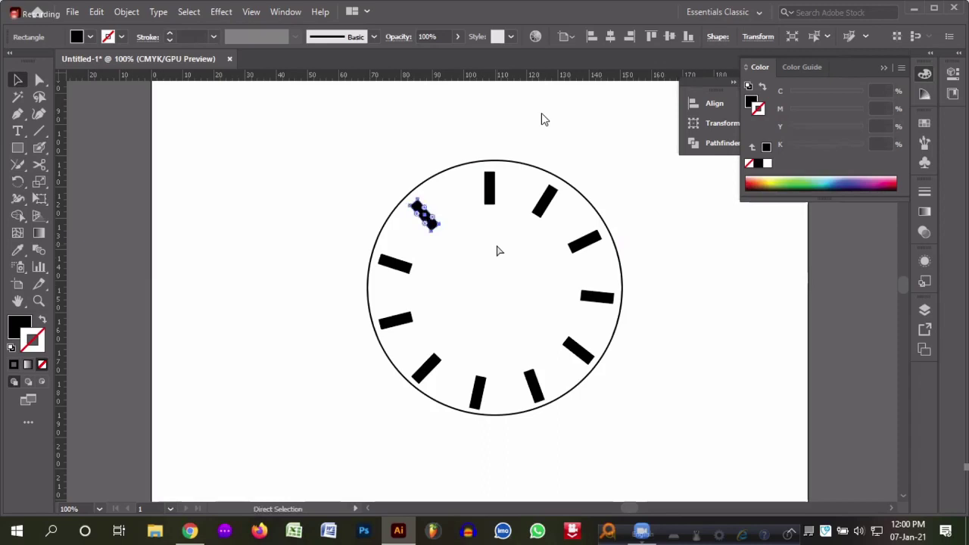
{"action": "key", "text": "ctrl+z"}
{"action": "key", "text": "ctrl+z"}
{"action": "key", "text": "ctrl+z"}
{"action": "key", "text": "ctrl+z"}
{"action": "key", "text": "ctrl+z"}
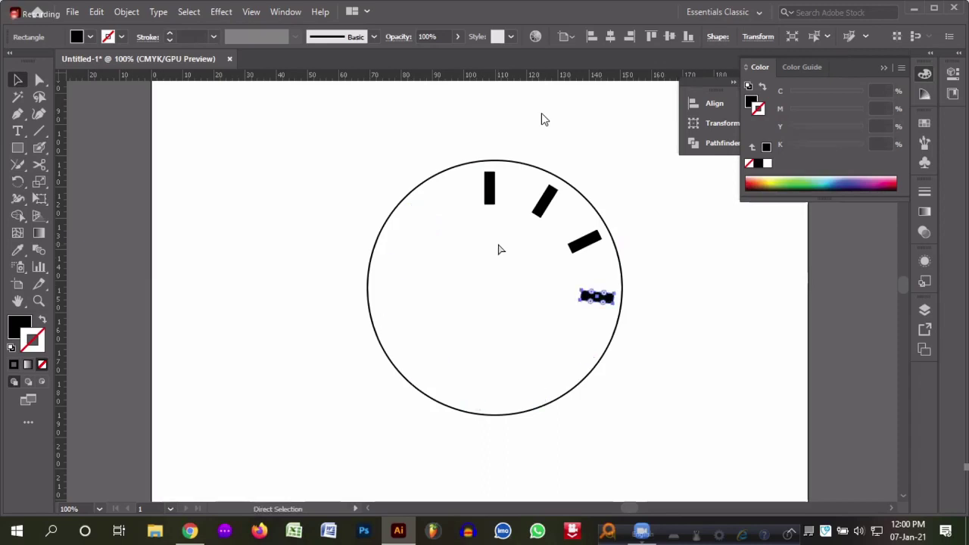
- Restore the top bar's black fill without stroke and reselect it
{"action": "left_click", "coordinate": [18, 182]}
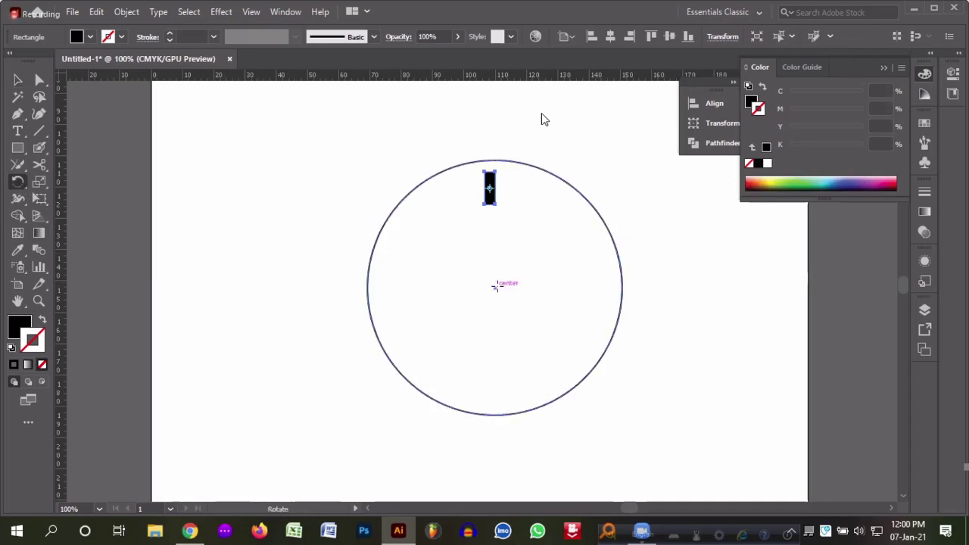
{"action": "left_click", "coordinate": [496, 286]}
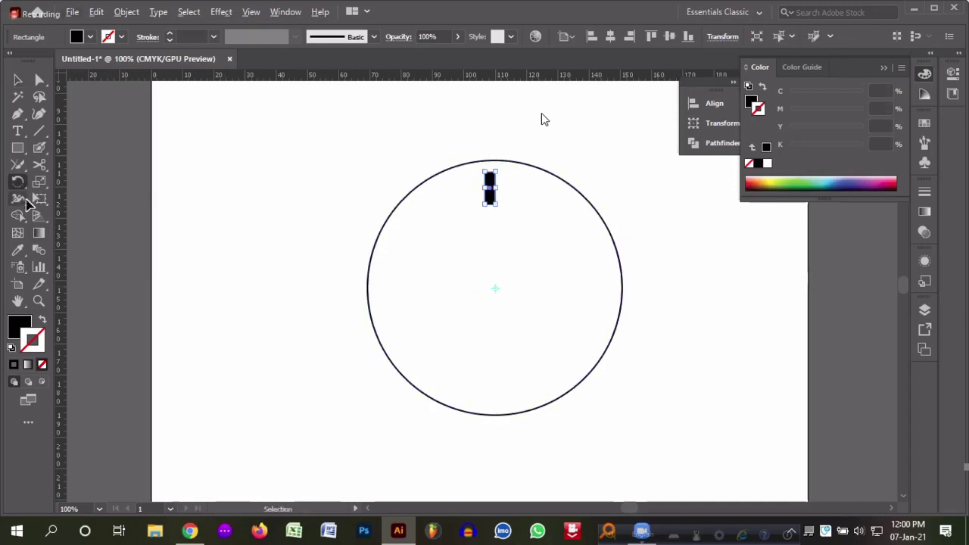
{"action": "key", "text": "shift+x"}
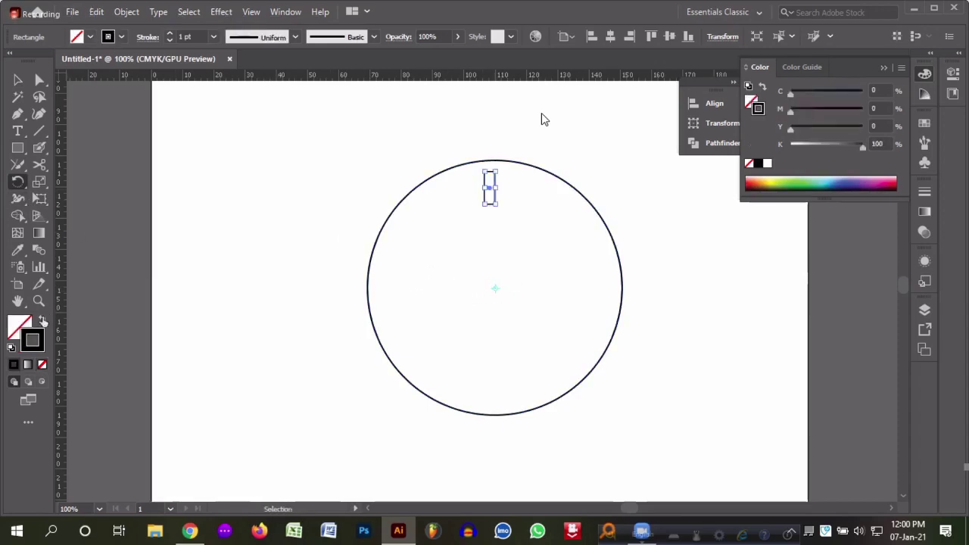
{"action": "left_click", "coordinate": [43, 320]}
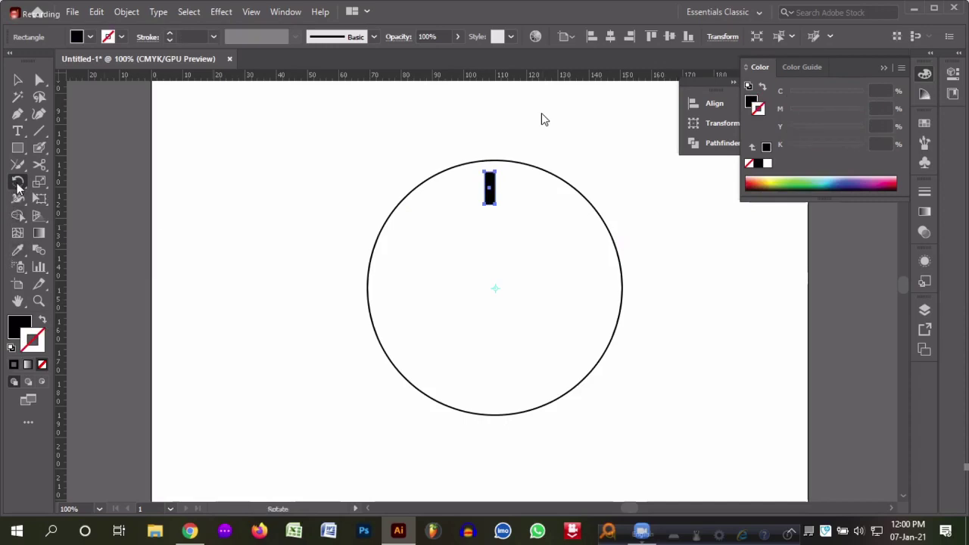
{"action": "key", "text": "ctrl"}
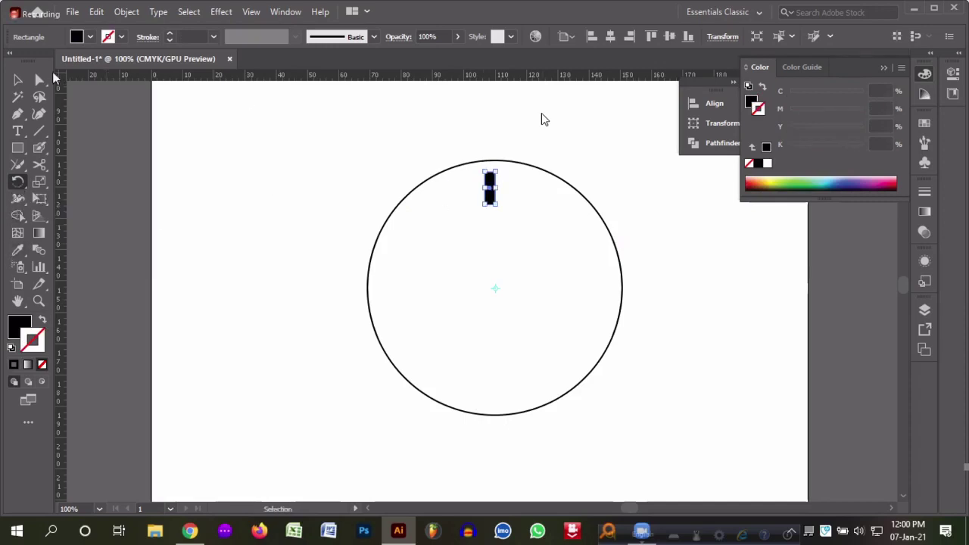
{"action": "key", "text": "v"}
{"action": "left_click", "coordinate": [315, 190]}
{"action": "left_click", "coordinate": [490, 185]}
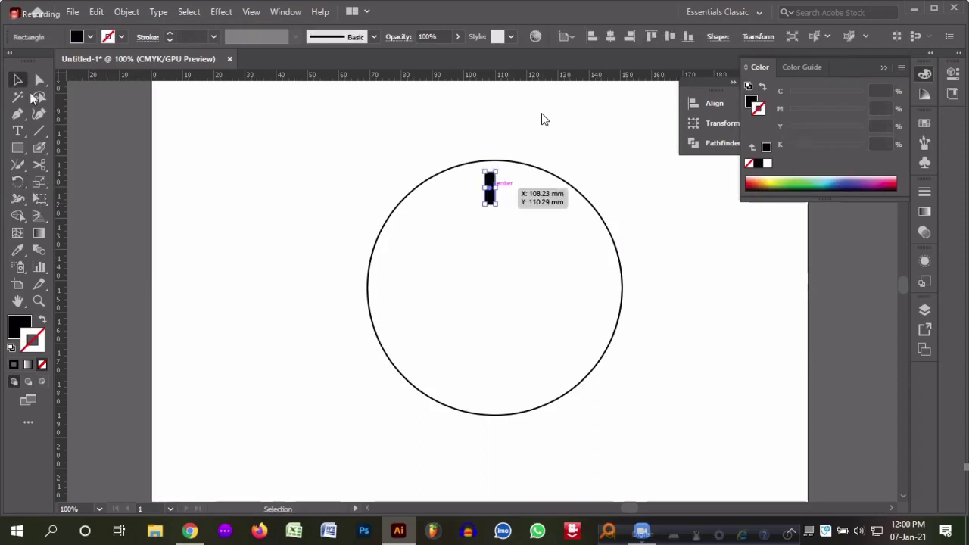
- Copy the bar at -30° around the circle's centre, repeating with Ctrl+D to make twelve ticks
{"action": "left_click", "coordinate": [19, 182]}
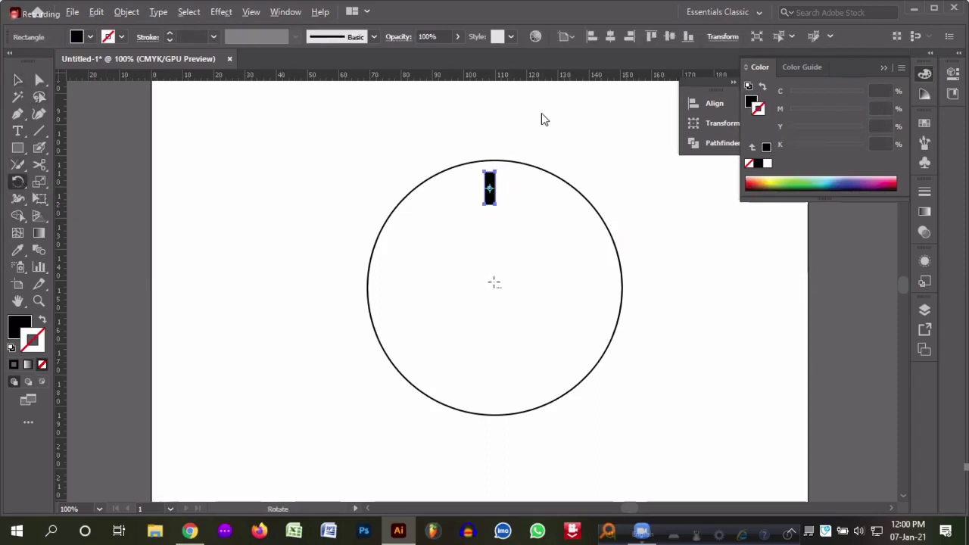
{"action": "left_click", "coordinate": [494, 287], "text": "alt"}
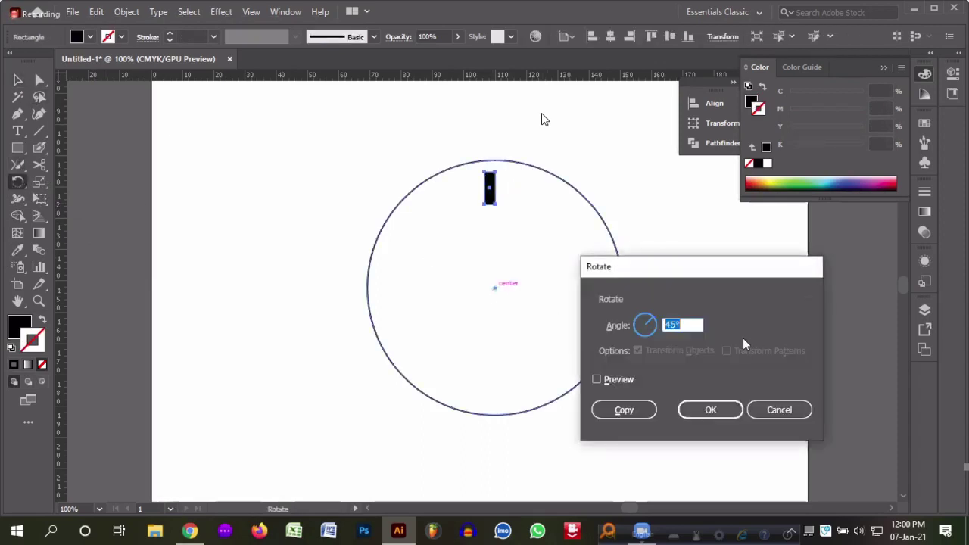
{"action": "type", "text": "36"}
{"action": "key", "text": "BackSpace"}
{"action": "type", "text": "0"}
{"action": "left_click", "coordinate": [597, 379]}
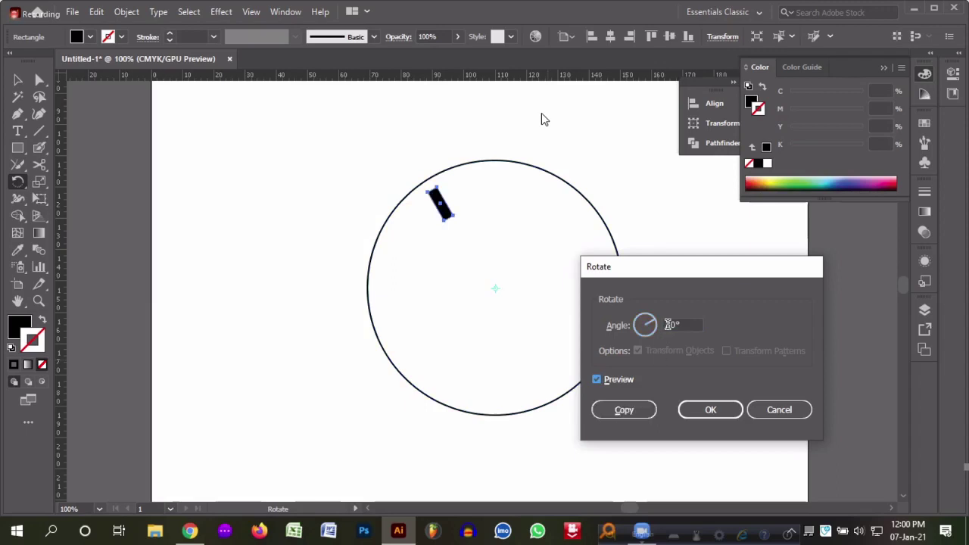
{"action": "left_click", "coordinate": [666, 325]}
{"action": "type", "text": "-"}
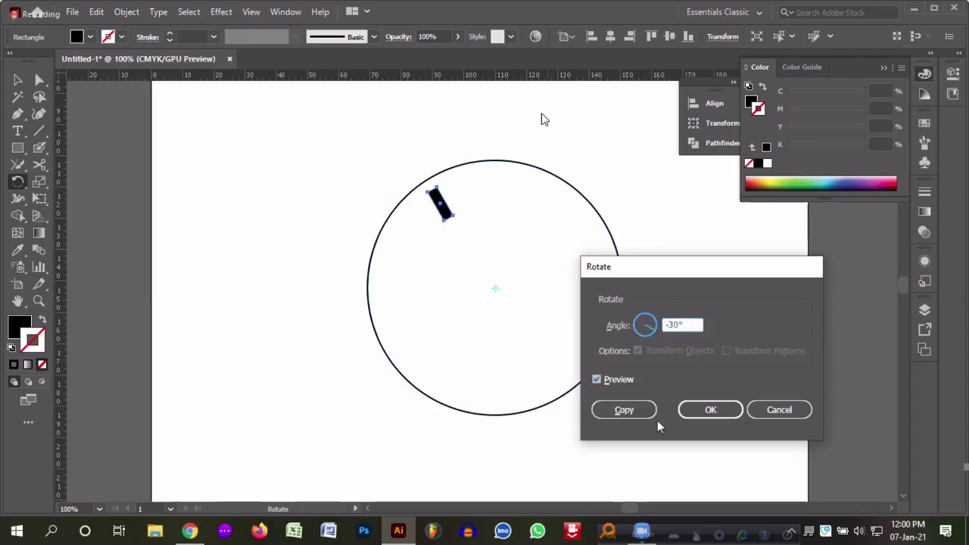
{"action": "left_click", "coordinate": [596, 379]}
{"action": "left_click", "coordinate": [596, 379]}
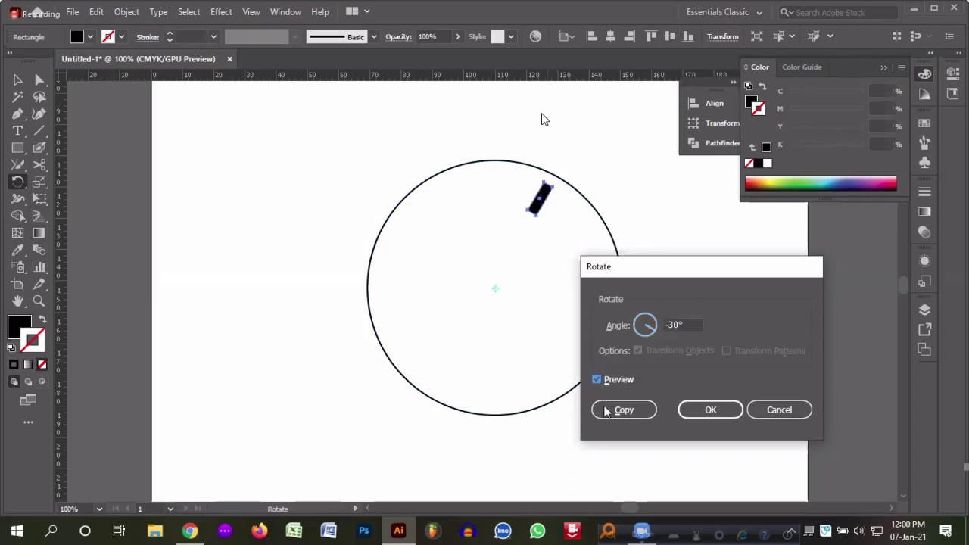
{"action": "left_click", "coordinate": [623, 410]}
{"action": "key", "text": "ctrl+d"}
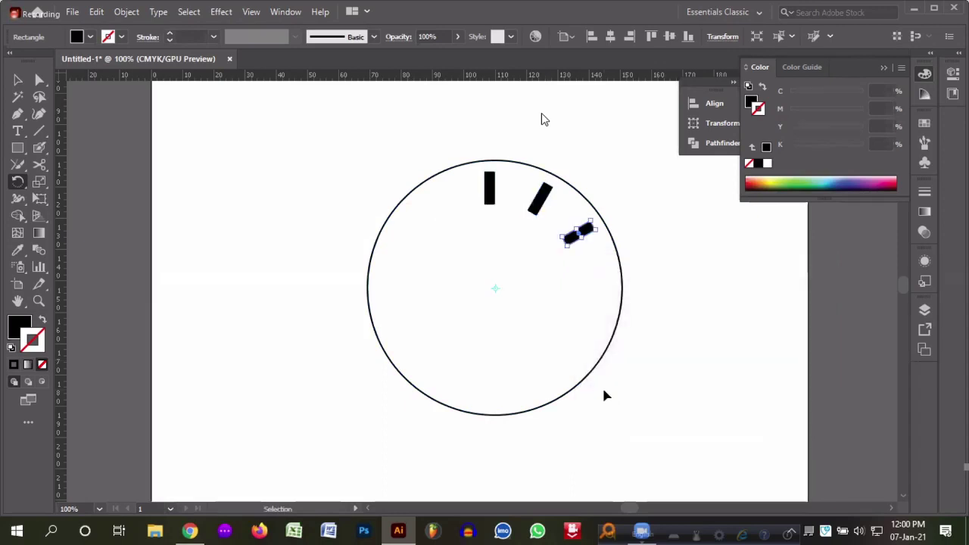
{"action": "key", "text": "ctrl+d"}
{"action": "key", "text": "ctrl+d"}
{"action": "key", "text": "ctrl+d"}
{"action": "key", "text": "ctrl+d"}
{"action": "key", "text": "ctrl+d"}
{"action": "key", "text": "ctrl+d"}
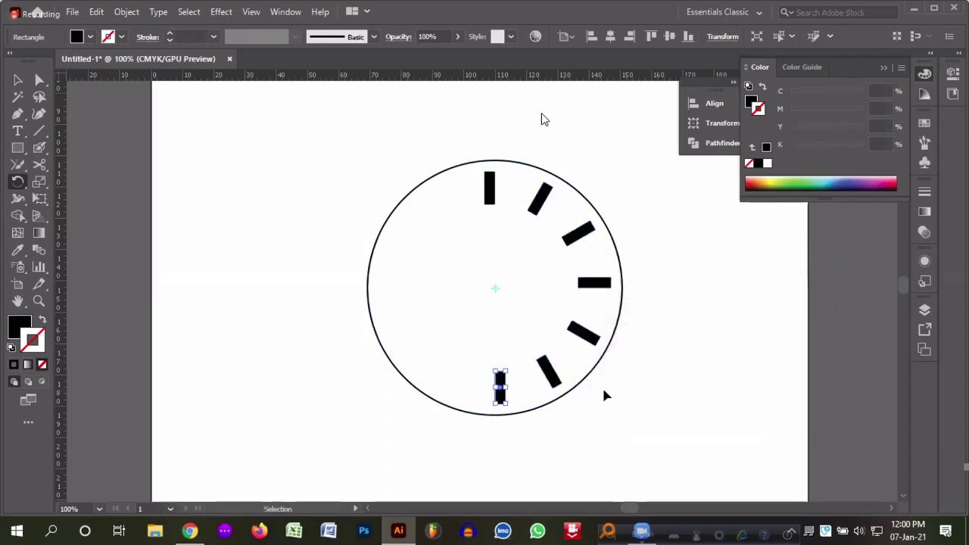
{"action": "key", "text": "ctrl+d"}
{"action": "key", "text": "ctrl+d"}
{"action": "key", "text": "ctrl+d"}
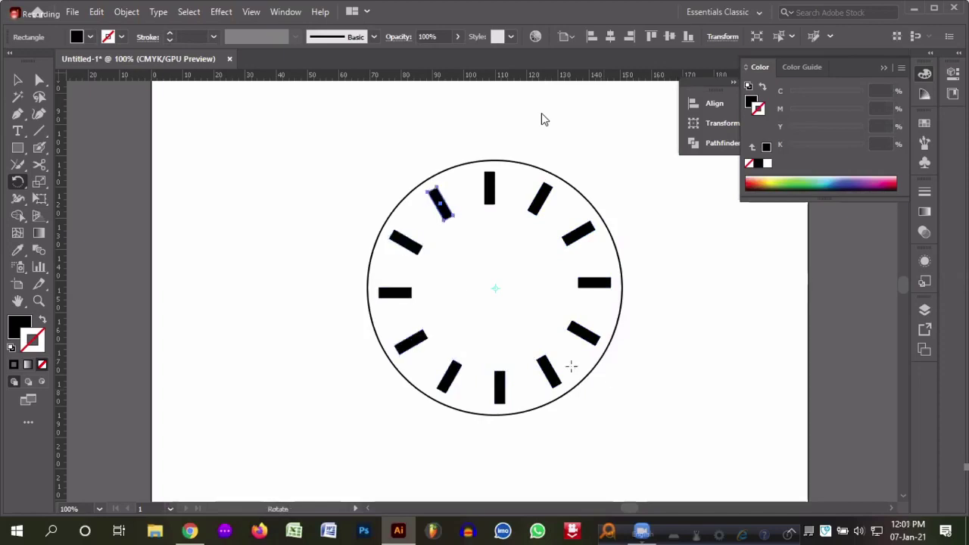
- Select the circle and reveal the Reflect tool grouped under Rotate
{"action": "left_click", "coordinate": [17, 79]}
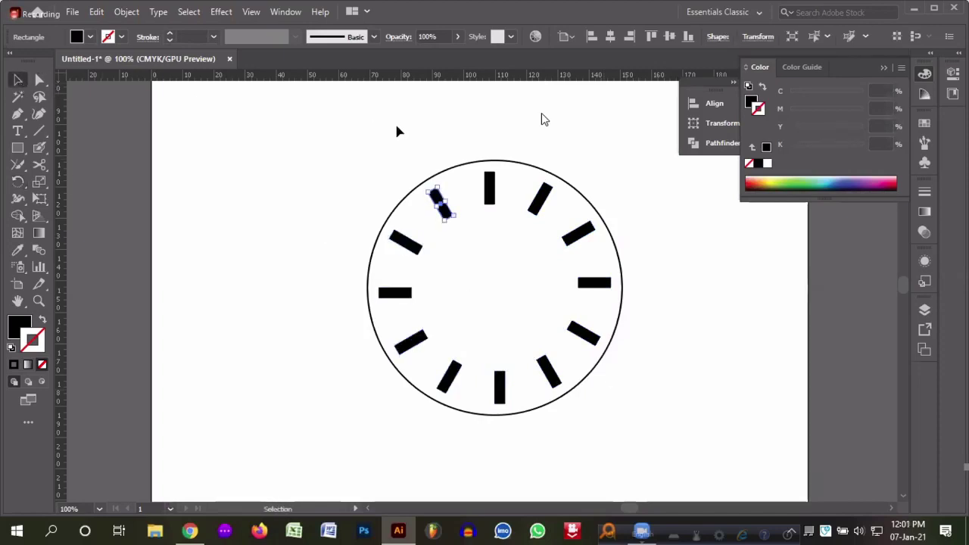
{"action": "left_click", "coordinate": [700, 294]}
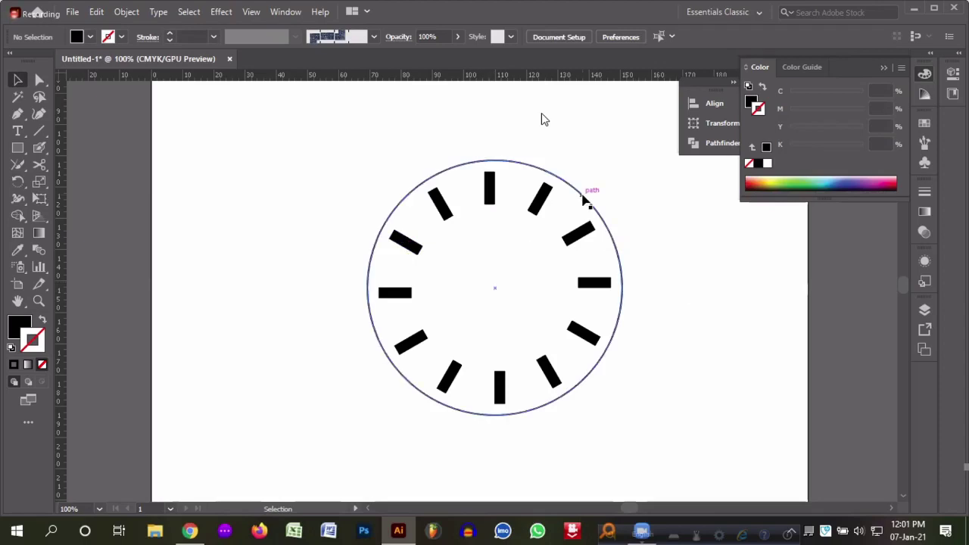
{"action": "left_click", "coordinate": [583, 197]}
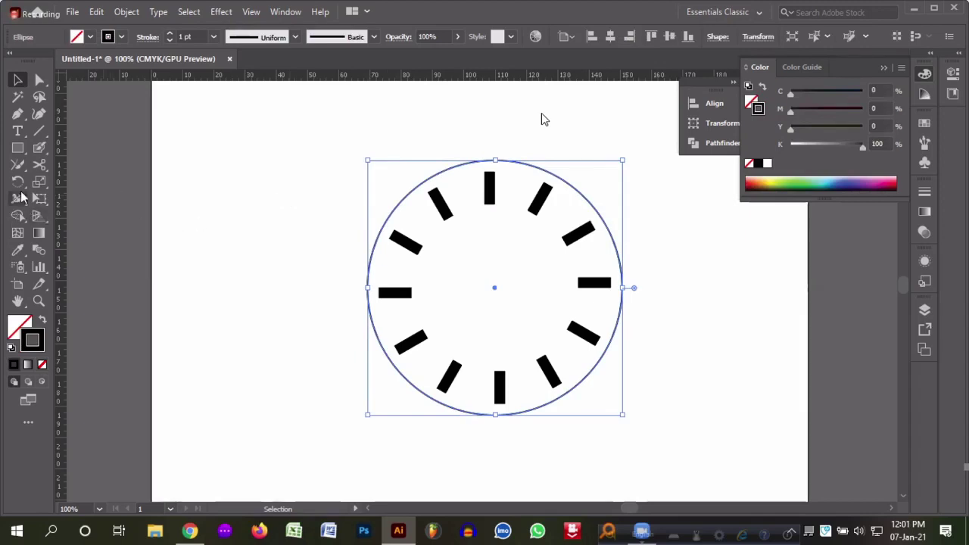
{"action": "left_click_drag", "start_coordinate": [19, 182], "coordinate": [43, 196]}
{"action": "left_click", "coordinate": [161, 267]}
{"action": "scroll", "coordinate": [159, 265], "scroll_direction": "down", "scroll_amount": 10}
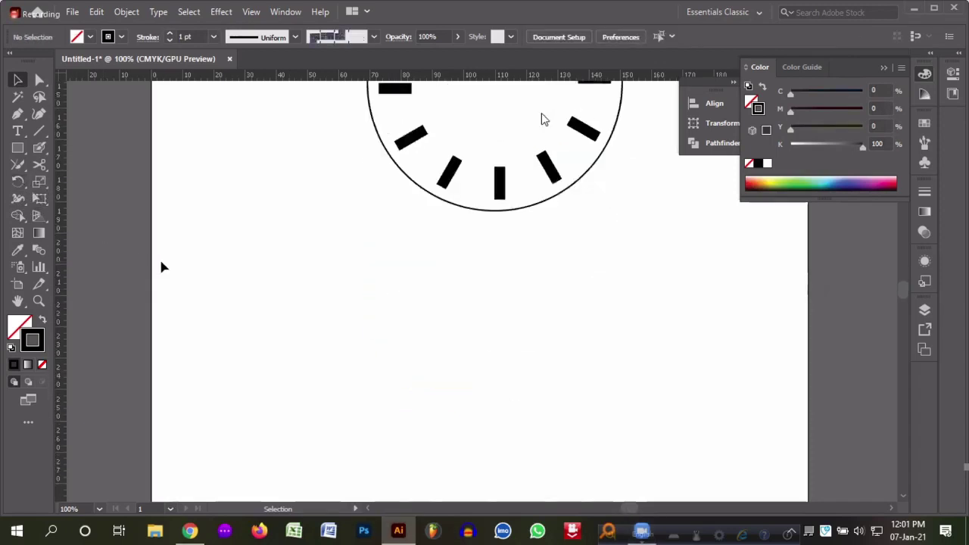
{"action": "scroll", "coordinate": [151, 261], "scroll_direction": "down", "scroll_amount": 1}
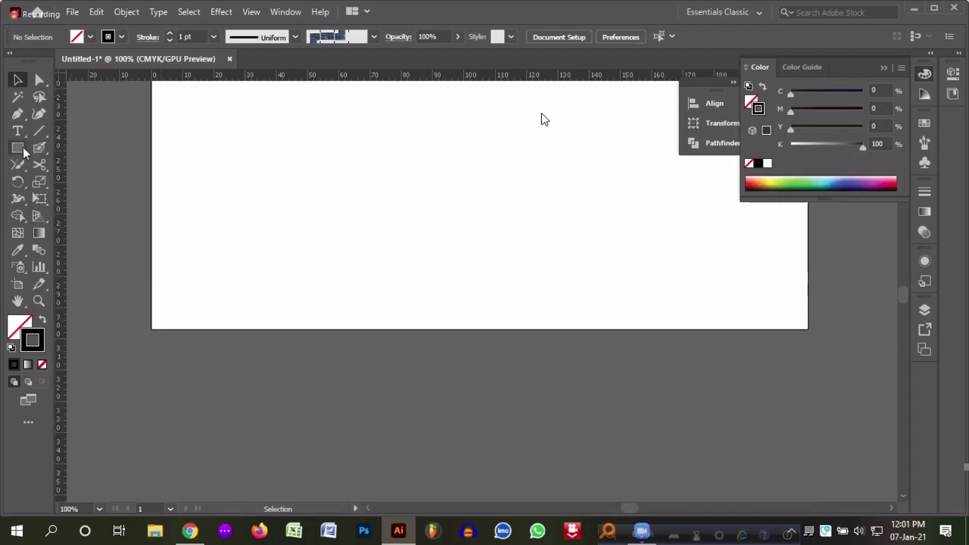
- Draw a tall black-filled rectangle below the clock dial
{"action": "left_click", "coordinate": [17, 148]}
{"action": "left_click_drag", "start_coordinate": [389, 111], "coordinate": [413, 235]}
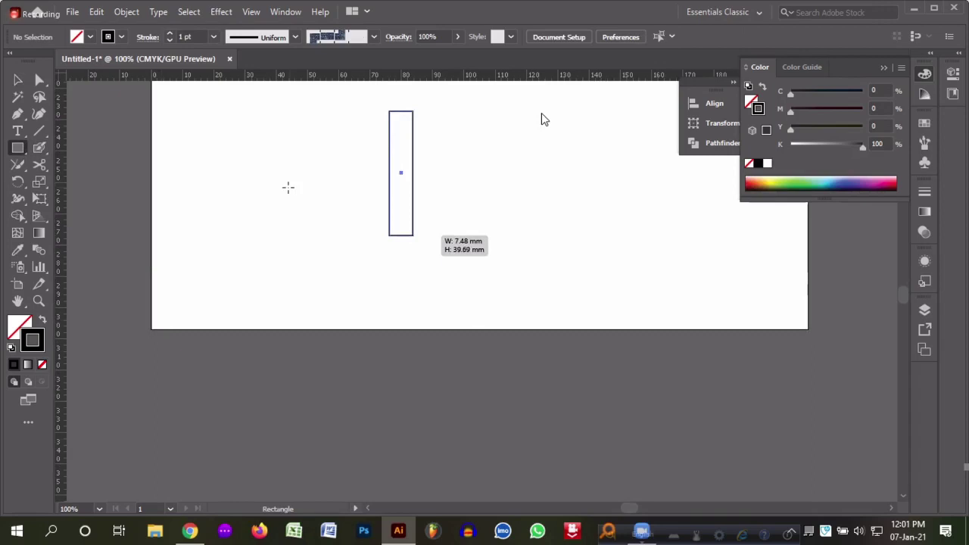
{"action": "scroll", "coordinate": [287, 187], "scroll_direction": "up", "scroll_amount": 2}
{"action": "key", "text": "shift+x"}
{"action": "key", "text": "o"}
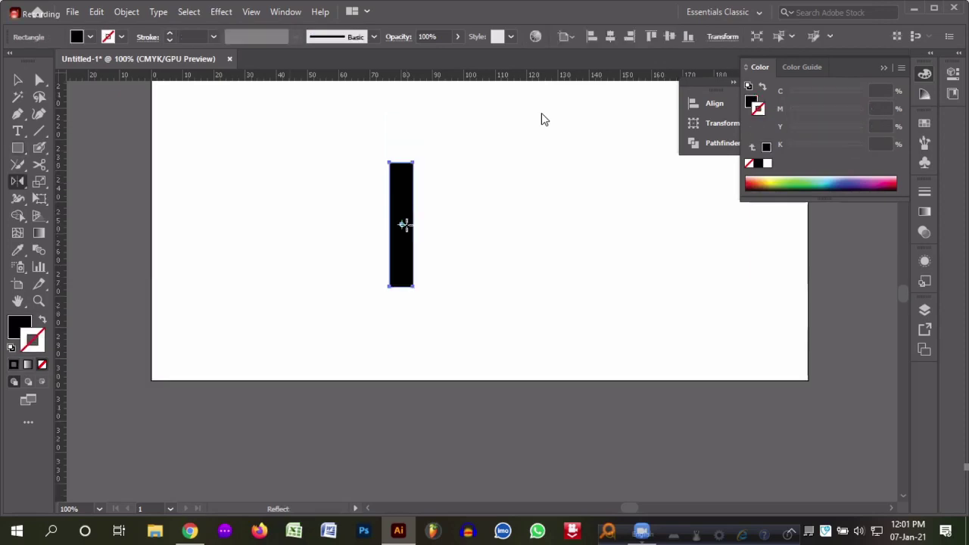
{"action": "key", "text": "Return"}
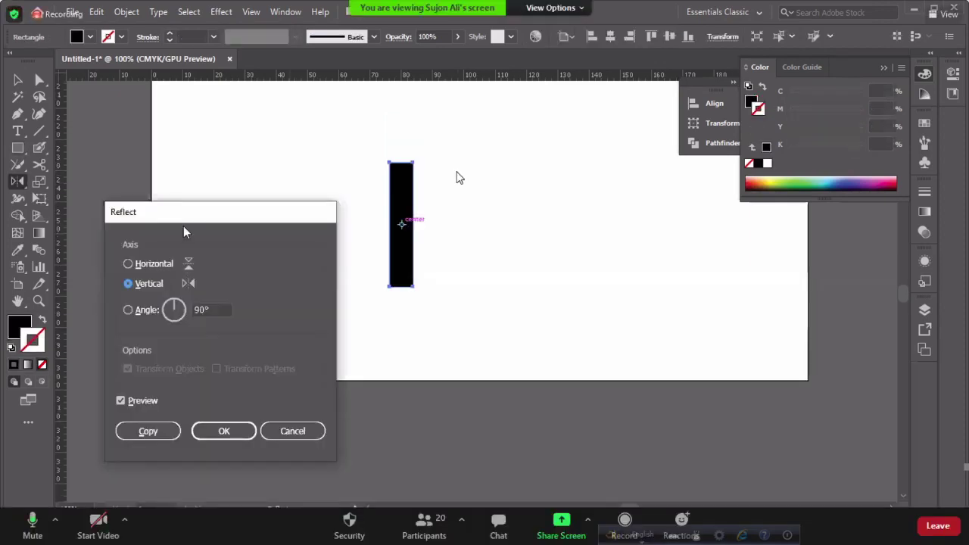
{"action": "key", "text": "Return"}
{"action": "scroll", "coordinate": [437, 226], "scroll_direction": "up", "scroll_amount": 5}
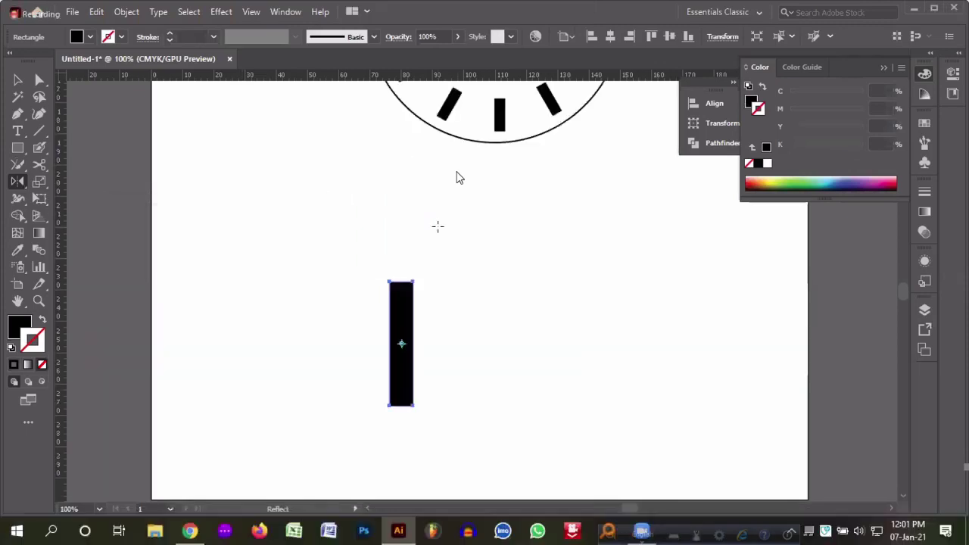
{"action": "scroll", "coordinate": [457, 177], "scroll_direction": "up", "scroll_amount": 10}
{"action": "scroll", "coordinate": [456, 177], "scroll_direction": "down", "scroll_amount": 8}
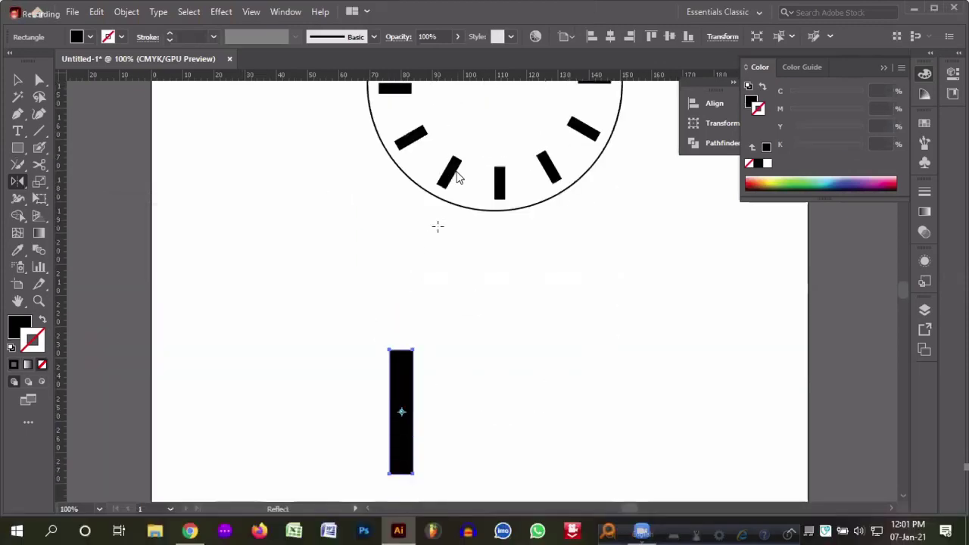
{"action": "scroll", "coordinate": [457, 177], "scroll_direction": "down", "scroll_amount": 4}
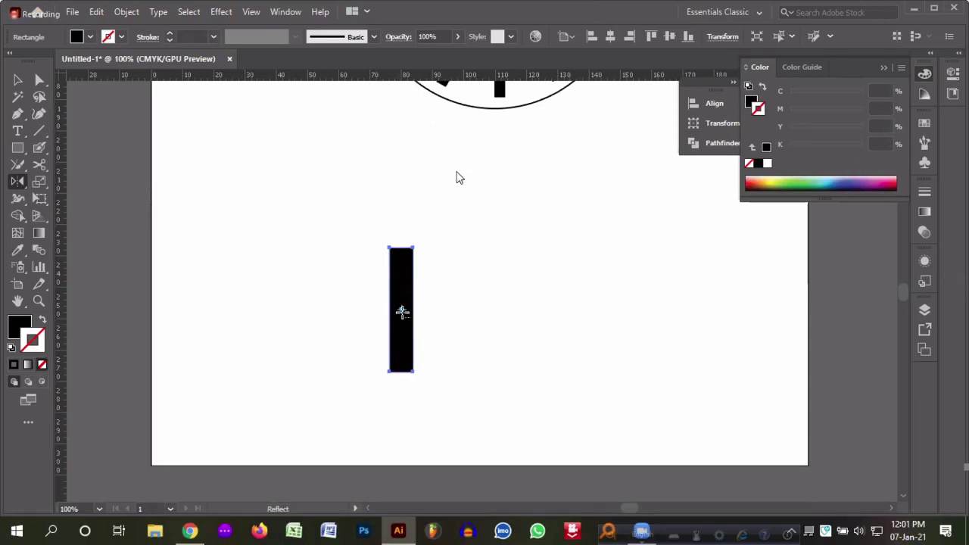
- Make a reflected copy of the rectangle at a -90° angle with Preview on
{"action": "left_click", "coordinate": [401, 310], "text": "alt"}
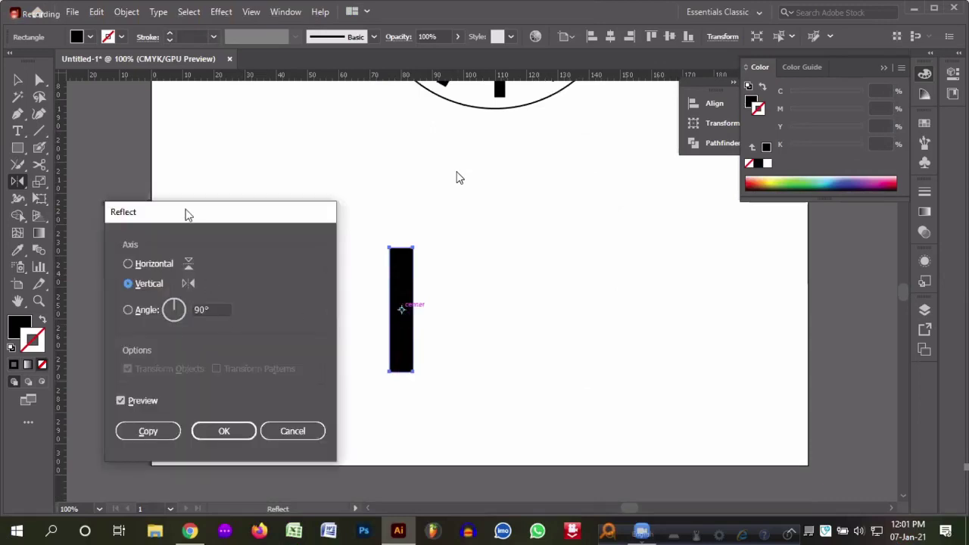
{"action": "left_click_drag", "start_coordinate": [225, 219], "coordinate": [637, 247]}
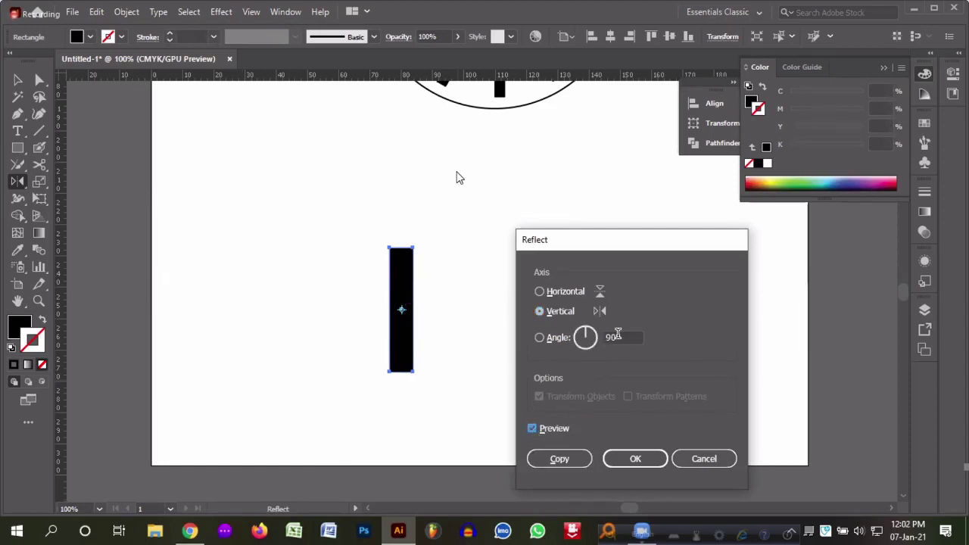
{"action": "left_click", "coordinate": [590, 340]}
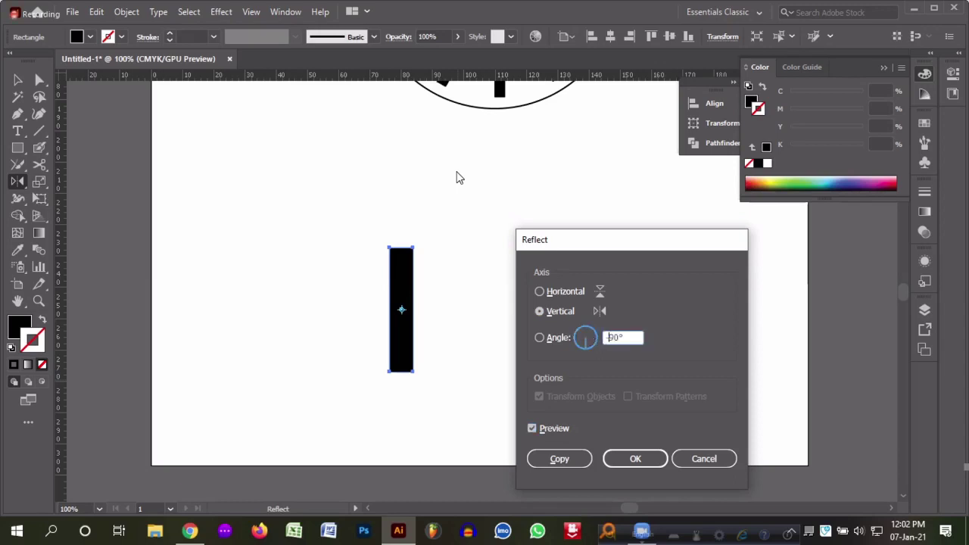
{"action": "left_click", "coordinate": [533, 428]}
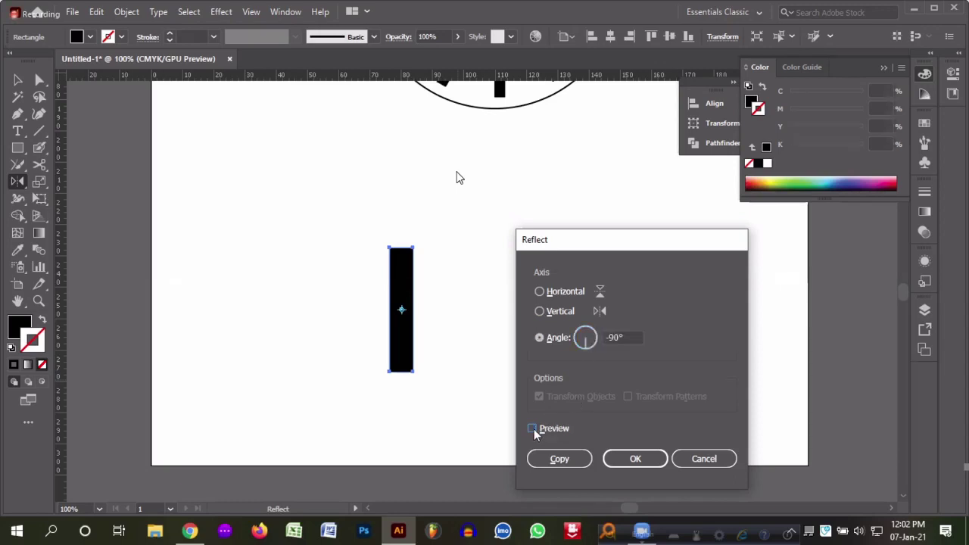
{"action": "left_click", "coordinate": [533, 428]}
{"action": "left_click", "coordinate": [559, 458]}
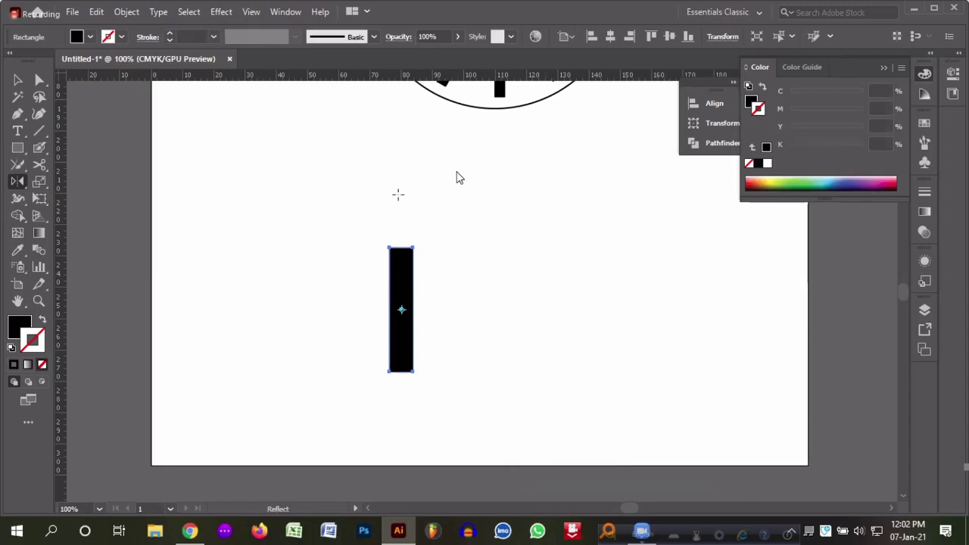
- Move the duplicate rectangle aside and delete it
{"action": "left_click", "coordinate": [18, 80]}
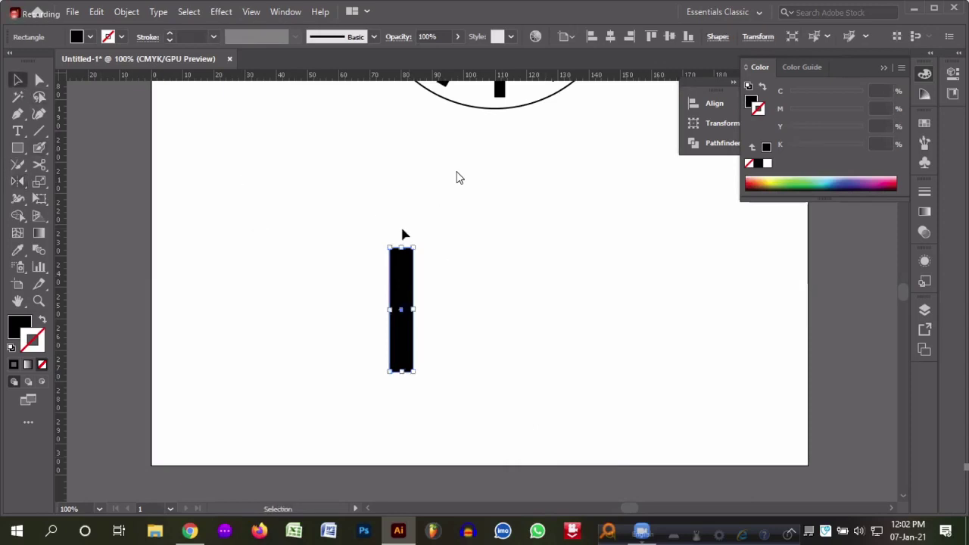
{"action": "left_click", "coordinate": [402, 232]}
{"action": "left_click_drag", "start_coordinate": [409, 303], "coordinate": [476, 306]}
{"action": "key", "text": "Delete"}
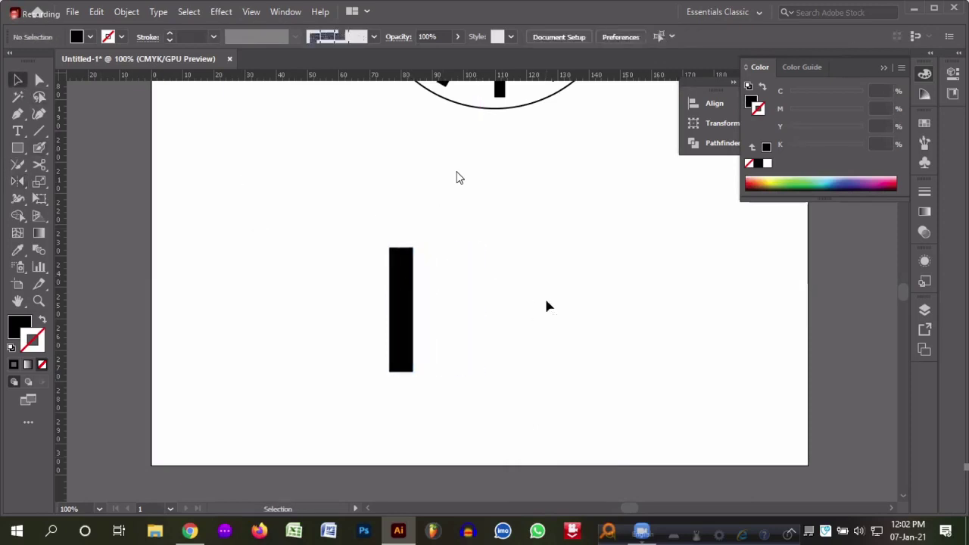
- Shorten the black rectangle and widen it to 14.29 mm
{"action": "left_click", "coordinate": [408, 282]}
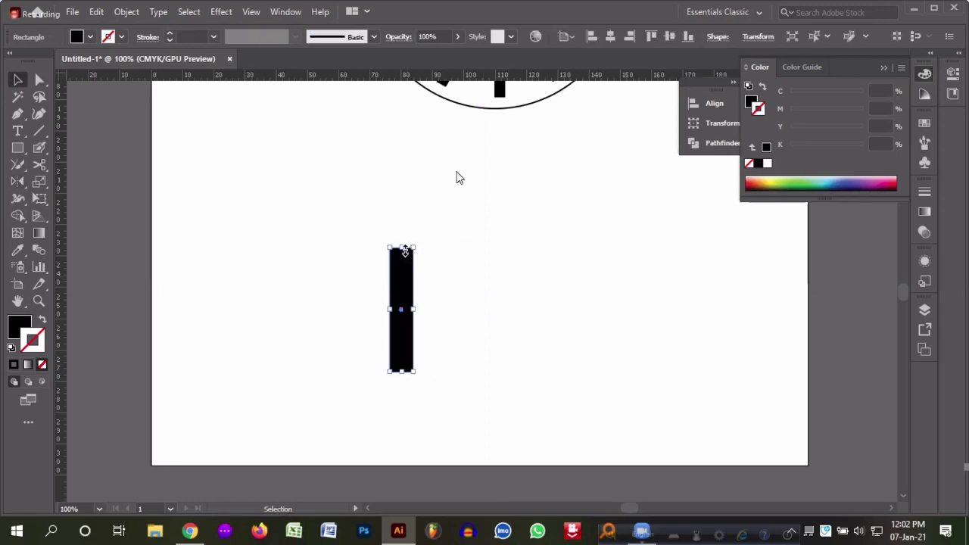
{"action": "left_click_drag", "start_coordinate": [401, 248], "coordinate": [414, 298]}
{"action": "left_click_drag", "start_coordinate": [413, 334], "coordinate": [434, 338]}
{"action": "left_click", "coordinate": [521, 311]}
{"action": "left_click", "coordinate": [433, 327]}
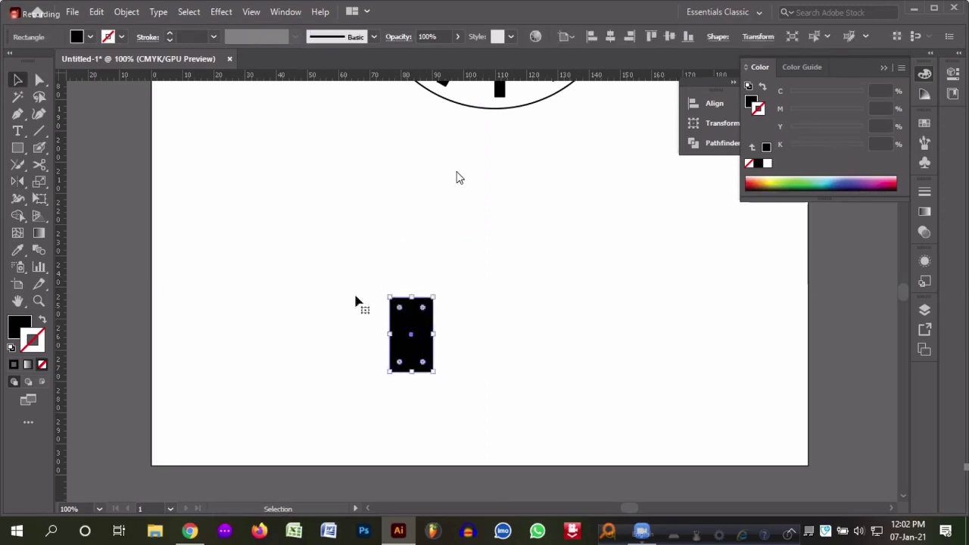
- Reflect a copy of the rectangle about a point to its right
{"action": "left_click", "coordinate": [18, 182]}
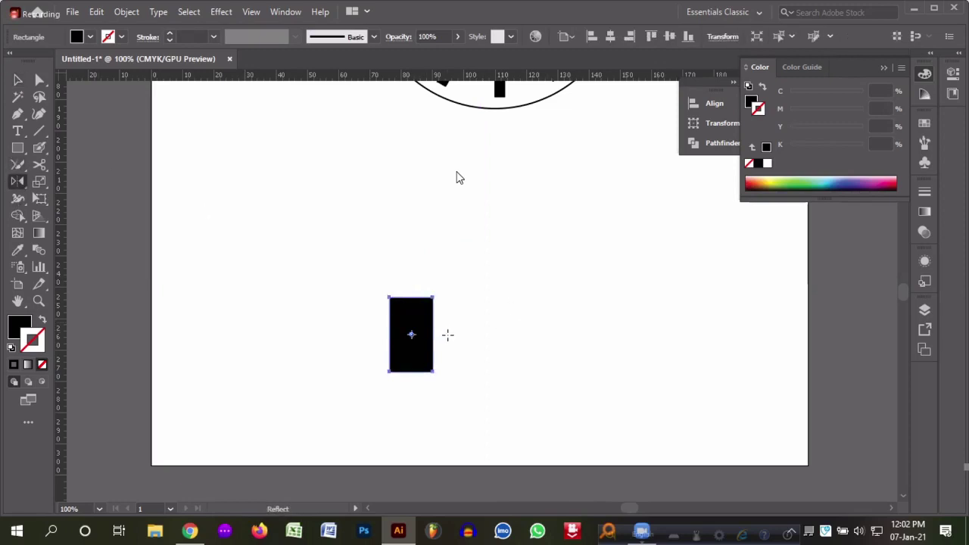
{"action": "left_click", "coordinate": [448, 341], "text": "alt"}
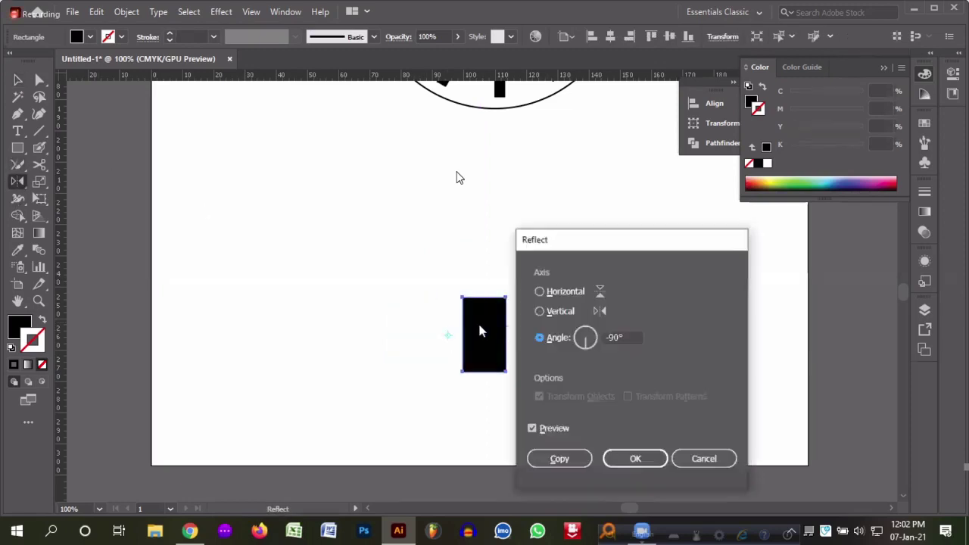
{"action": "left_click", "coordinate": [580, 458]}
- Delete the rectangles, leaving the area below the clock face empty
{"action": "key", "text": "v"}
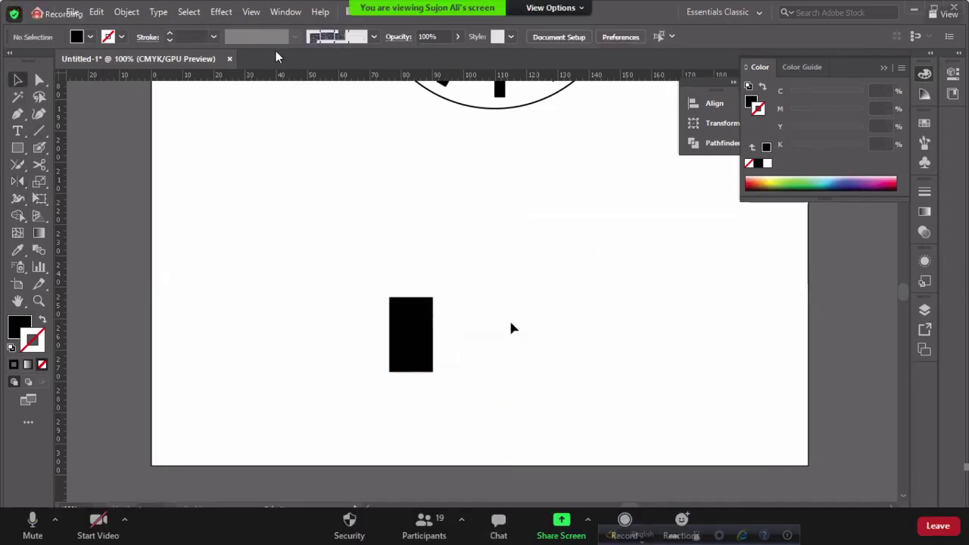
{"action": "left_click", "coordinate": [424, 316]}
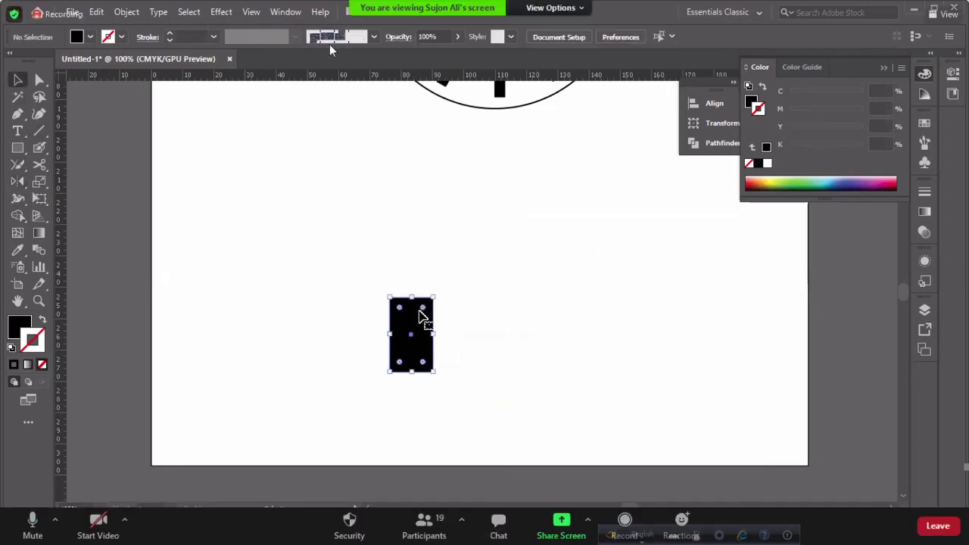
{"action": "left_click", "coordinate": [374, 38]}
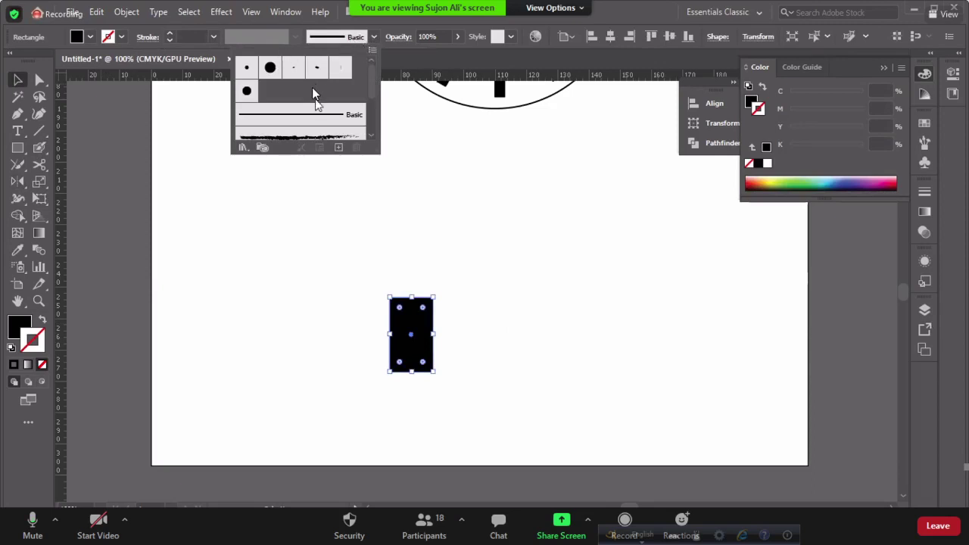
{"action": "scroll", "coordinate": [313, 89], "scroll_direction": "down", "scroll_amount": 3}
{"action": "scroll", "coordinate": [311, 90], "scroll_direction": "up", "scroll_amount": 3}
{"action": "left_click", "coordinate": [277, 346]}
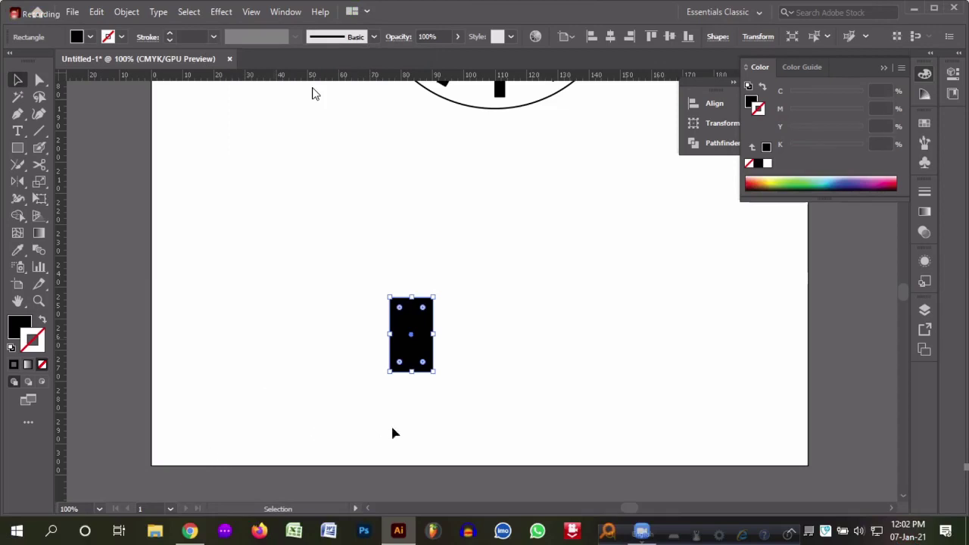
{"action": "left_click_drag", "start_coordinate": [428, 363], "coordinate": [564, 345]}
{"action": "key", "text": "Delete"}
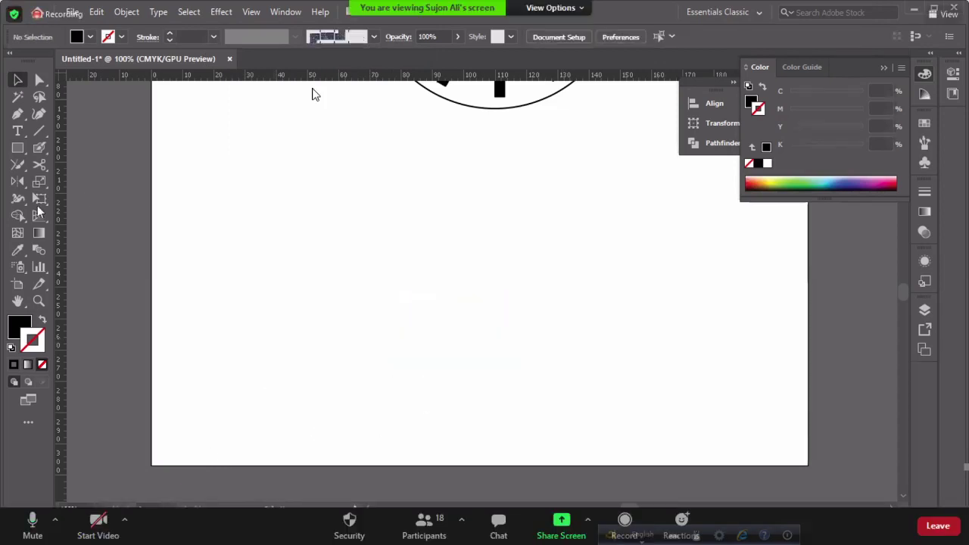
- Draw a 46.26 mm vertical line with the Line Segment tool
{"action": "left_click", "coordinate": [40, 130]}
{"action": "left_click", "coordinate": [39, 130]}
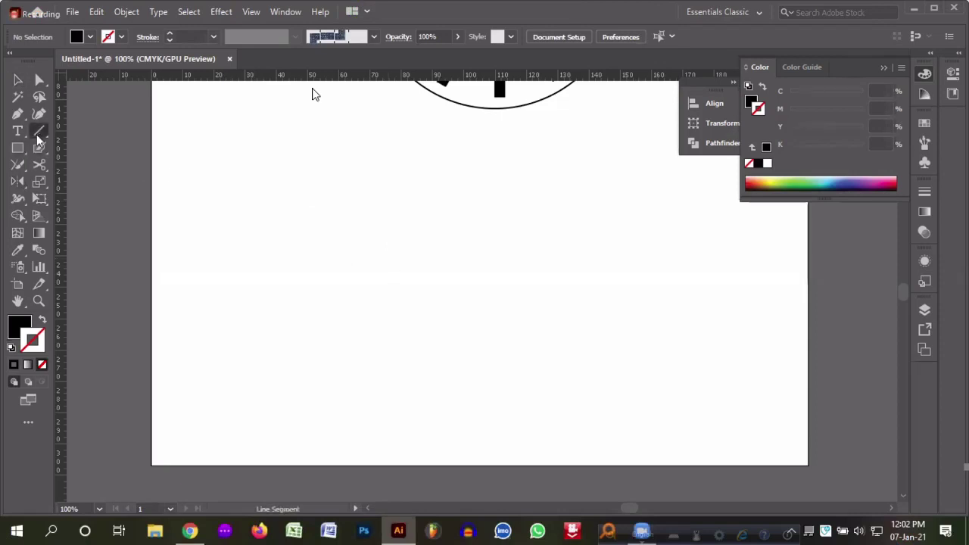
{"action": "mouse_move", "coordinate": [359, 182]}
{"action": "left_mouse_down"}
{"action": "mouse_move", "coordinate": [359, 325]}
{"action": "mouse_move", "coordinate": [359, 280]}
{"action": "left_mouse_up"}
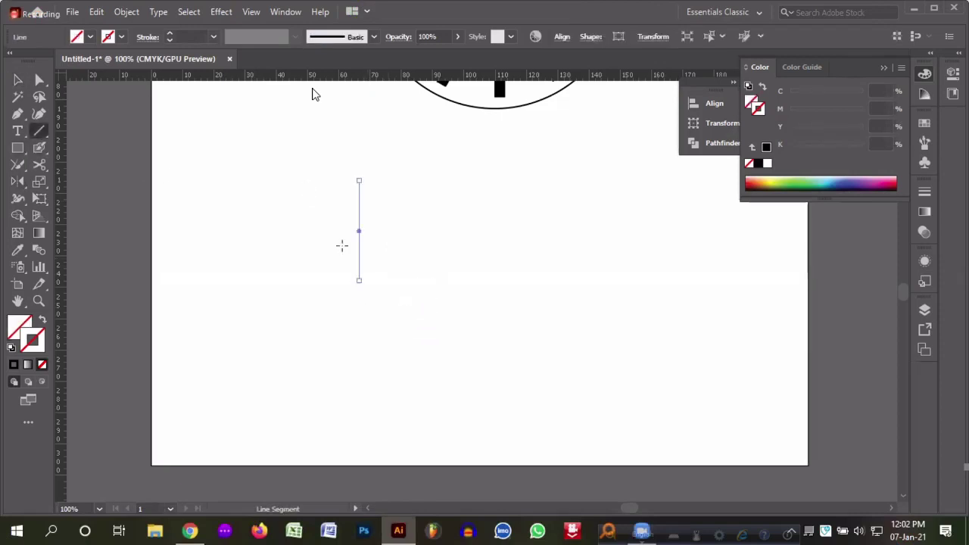
- Give the line a black stroke, Width Profile 4, and an 18 pt weight
{"action": "left_click", "coordinate": [170, 36]}
{"action": "left_click", "coordinate": [169, 33]}
{"action": "left_click", "coordinate": [169, 33]}
{"action": "left_click", "coordinate": [170, 33]}
{"action": "left_click", "coordinate": [169, 34]}
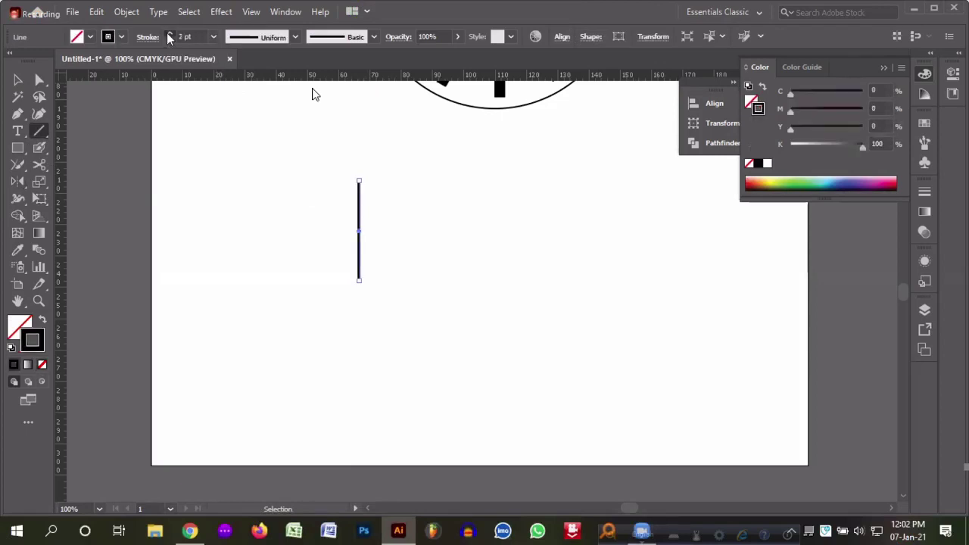
{"action": "left_click", "coordinate": [169, 33]}
{"action": "left_click", "coordinate": [170, 34]}
{"action": "left_click", "coordinate": [169, 34]}
{"action": "left_click", "coordinate": [295, 36]}
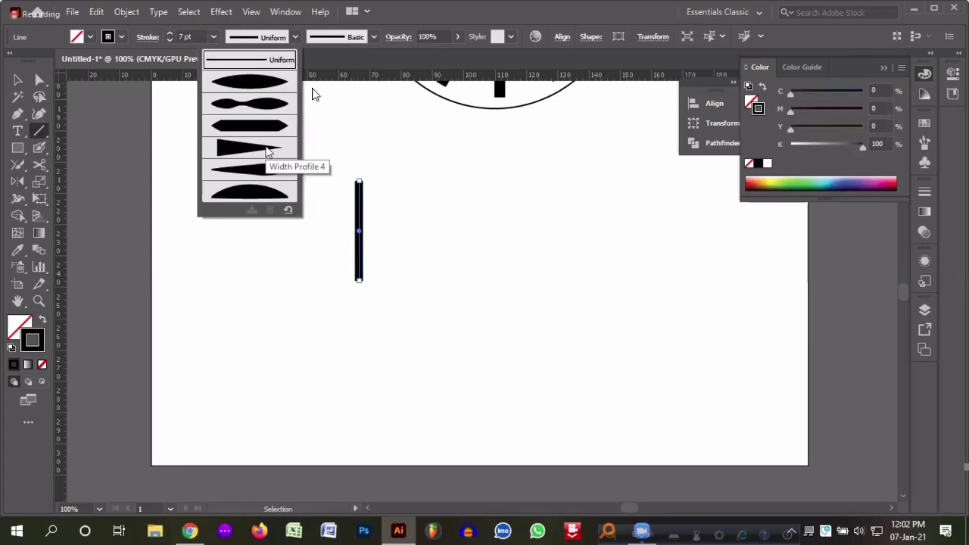
{"action": "left_click", "coordinate": [268, 151]}
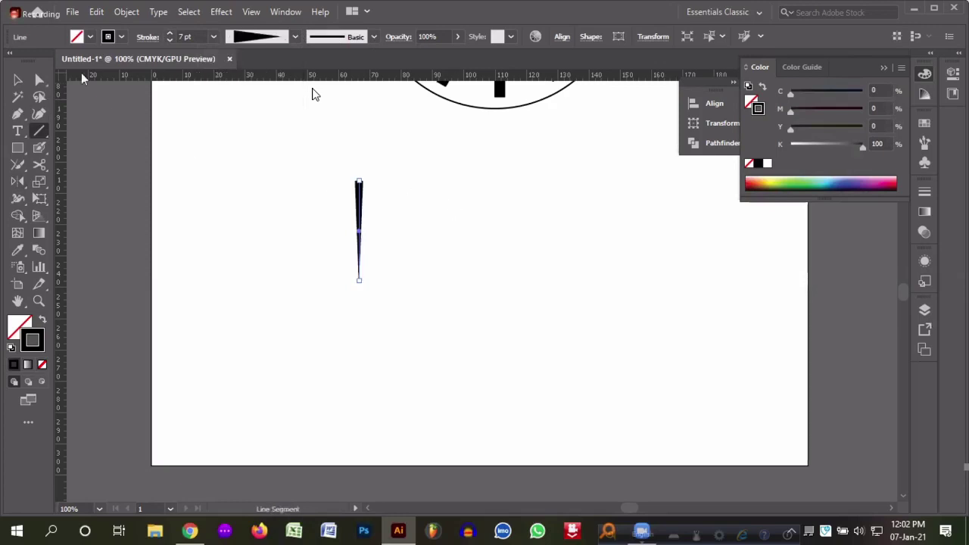
{"action": "left_click", "coordinate": [169, 34]}
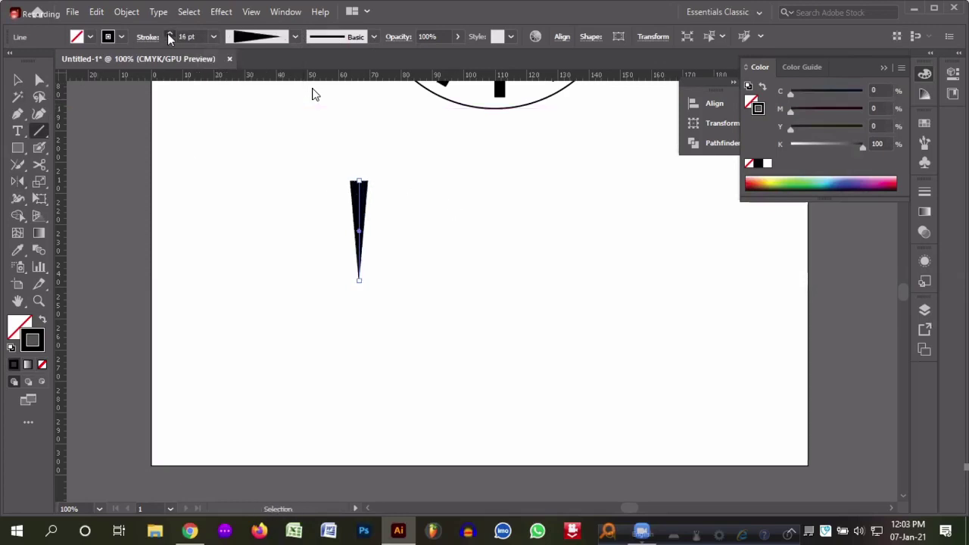
{"action": "left_click", "coordinate": [169, 34]}
{"action": "left_click", "coordinate": [169, 34]}
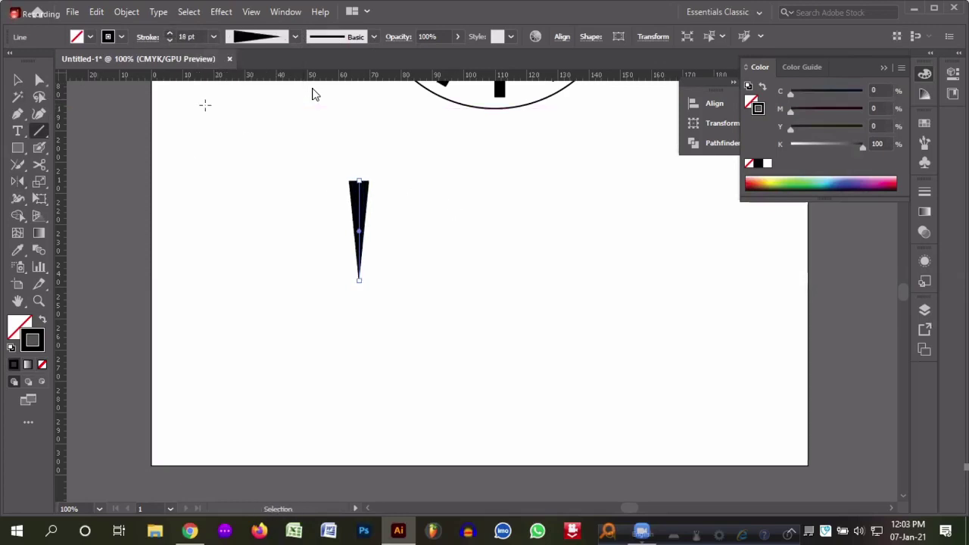
- Alt-drag a reflected copy of the spike to point left, then admit everyone waiting in the meeting
{"action": "left_click", "coordinate": [18, 181]}
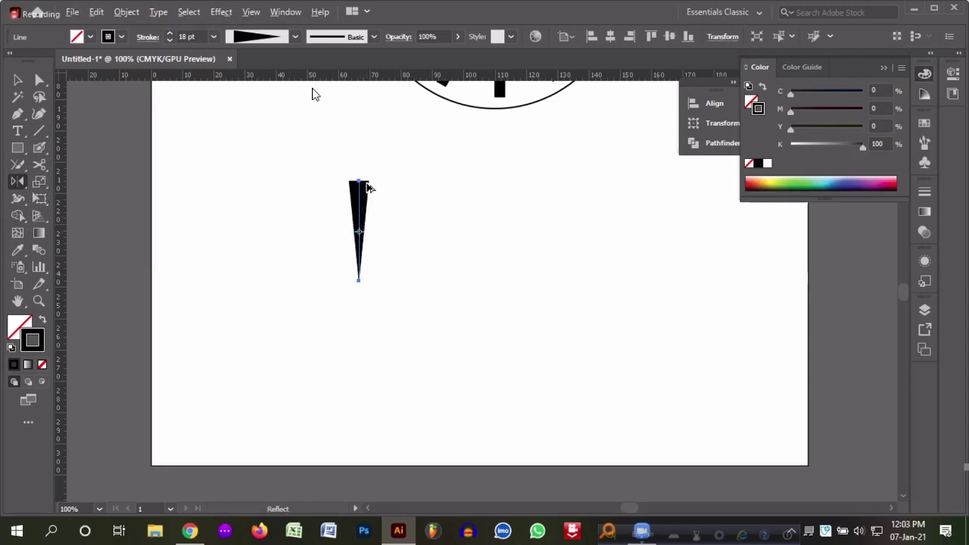
{"action": "left_click_drag", "start_coordinate": [367, 187], "coordinate": [427, 219]}
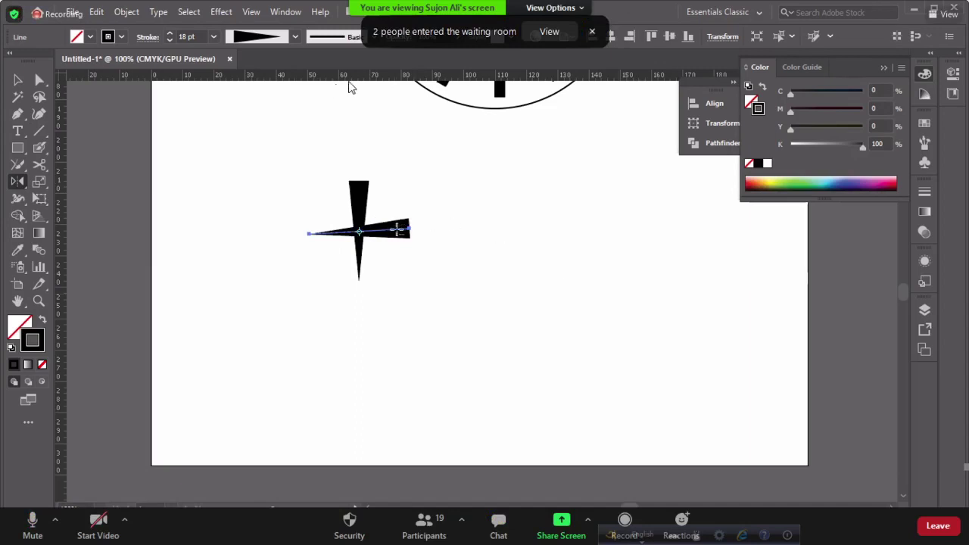
{"action": "left_click", "coordinate": [557, 32]}
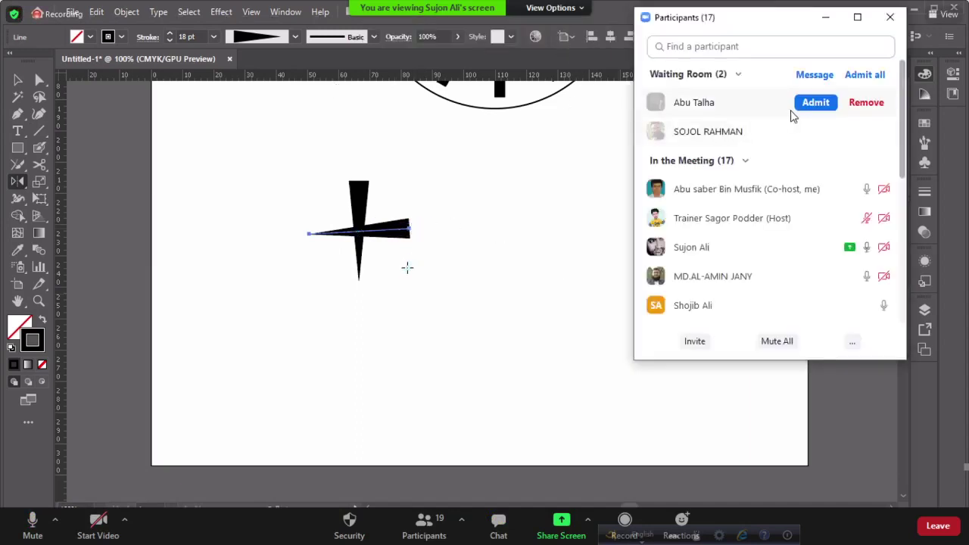
{"action": "left_click", "coordinate": [864, 74]}
{"action": "left_click", "coordinate": [890, 17]}
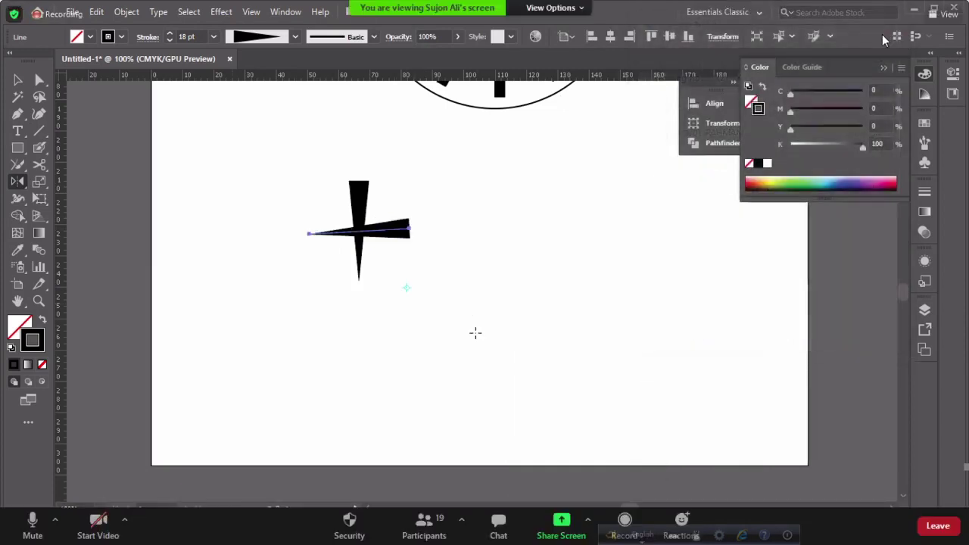
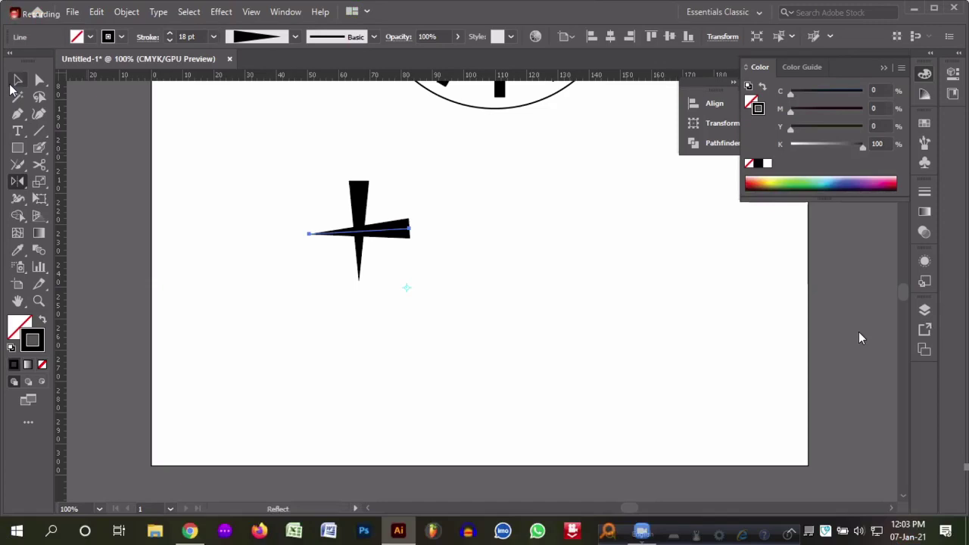
- With the Selection tool active, undo and then redo the last edit to the four-armed cross
{"action": "left_click", "coordinate": [16, 80]}
{"action": "left_click", "coordinate": [559, 395]}
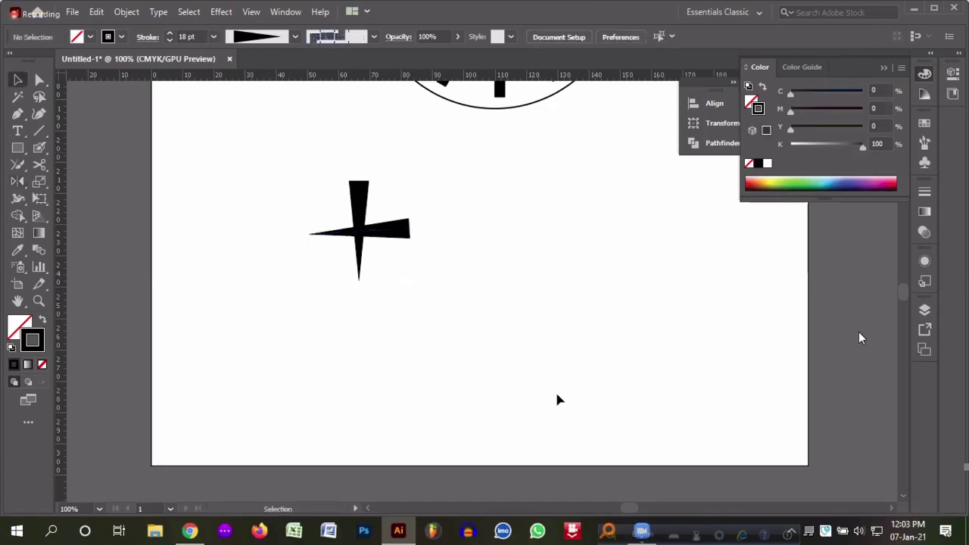
{"action": "key", "text": "ctrl+z"}
{"action": "key", "text": "ctrl+z"}
{"action": "key", "text": "ctrl+shift+z"}
{"action": "key", "text": "ctrl+shift+z"}
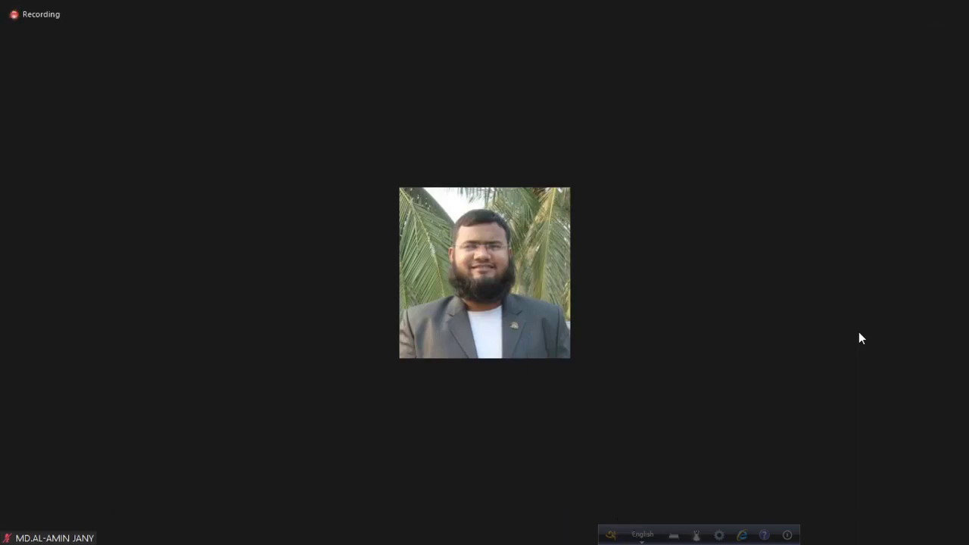
{"action": "left_click", "coordinate": [561, 522]}
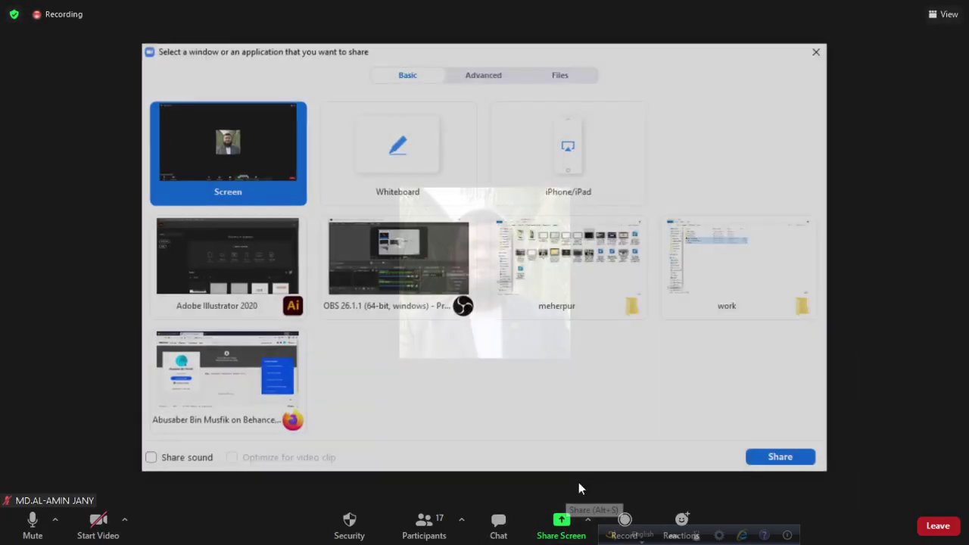
{"action": "left_click", "coordinate": [776, 460]}
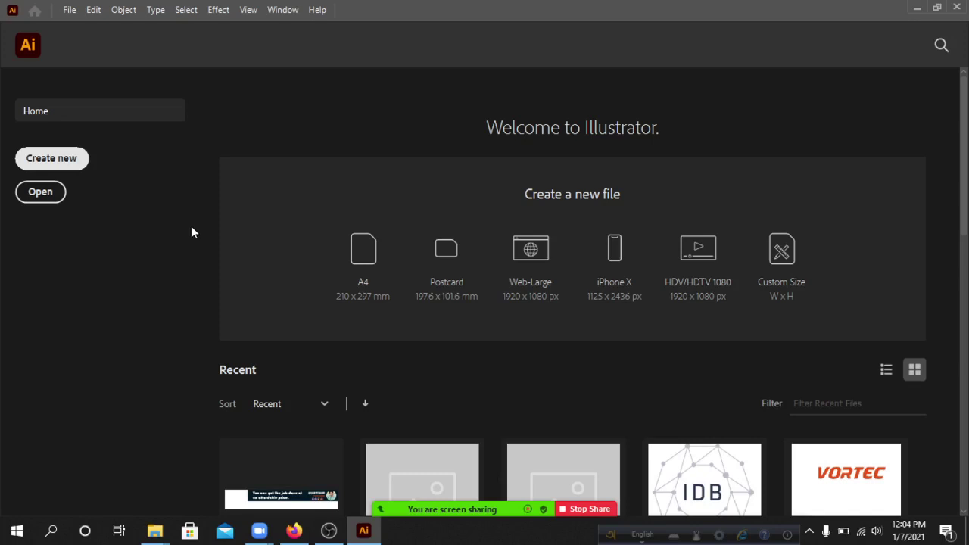
{"action": "left_click", "coordinate": [493, 498]}
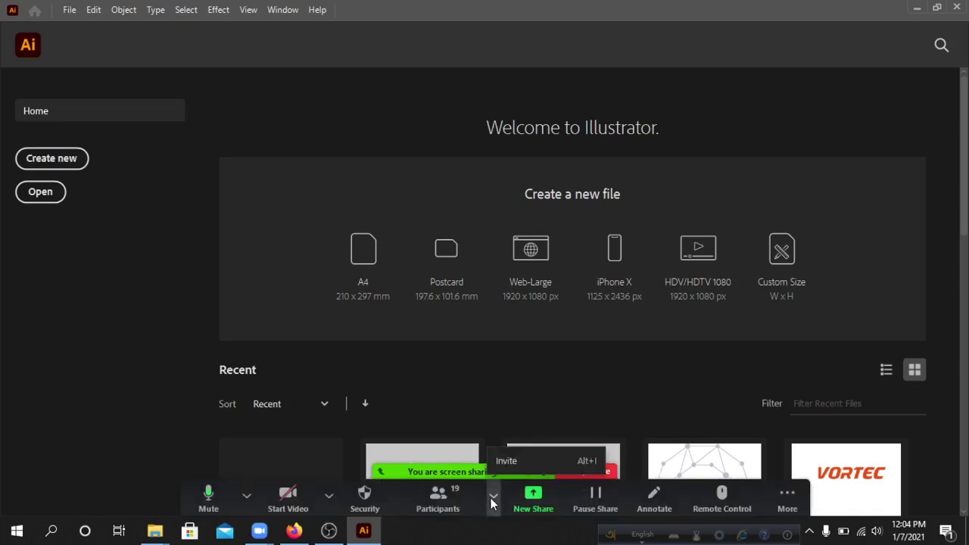
{"action": "left_click", "coordinate": [491, 500]}
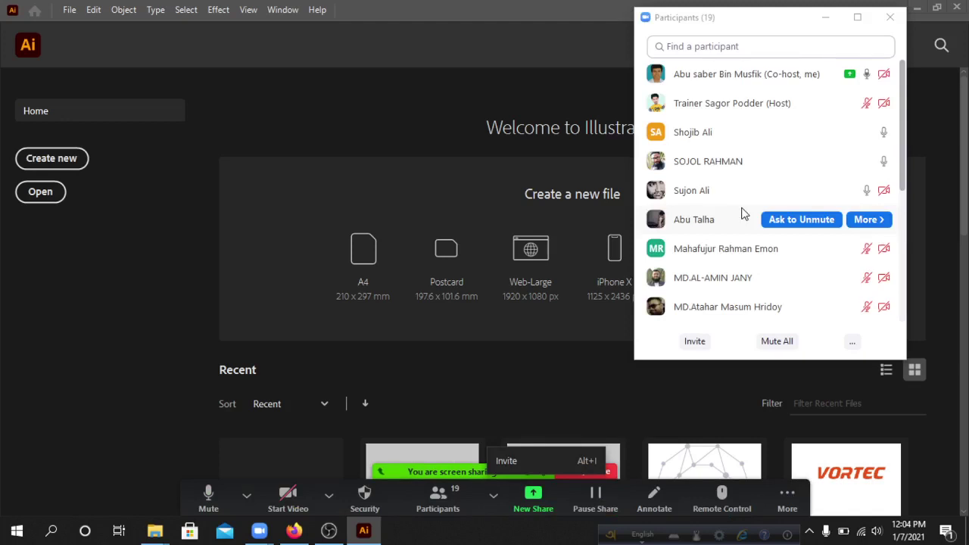
{"action": "left_click", "coordinate": [889, 17]}
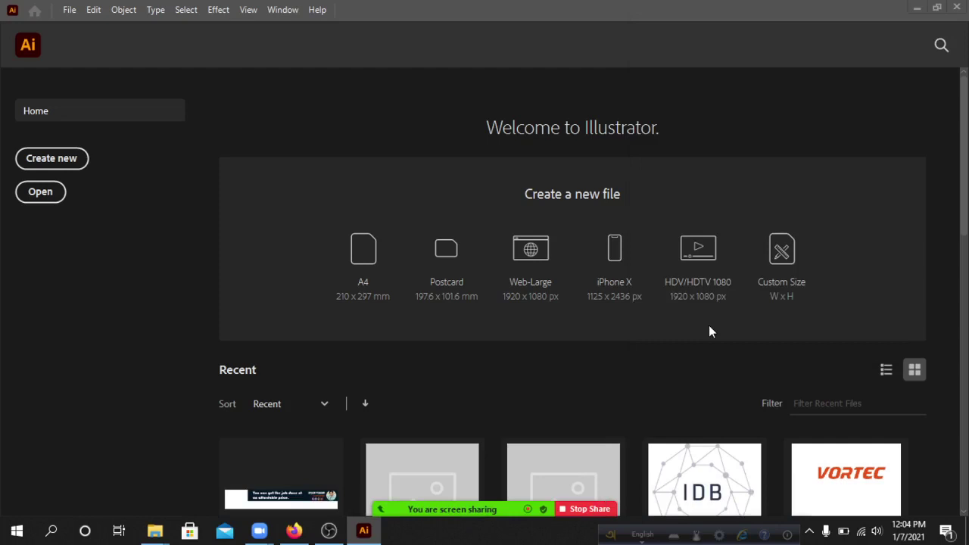
{"action": "left_click", "coordinate": [587, 509]}
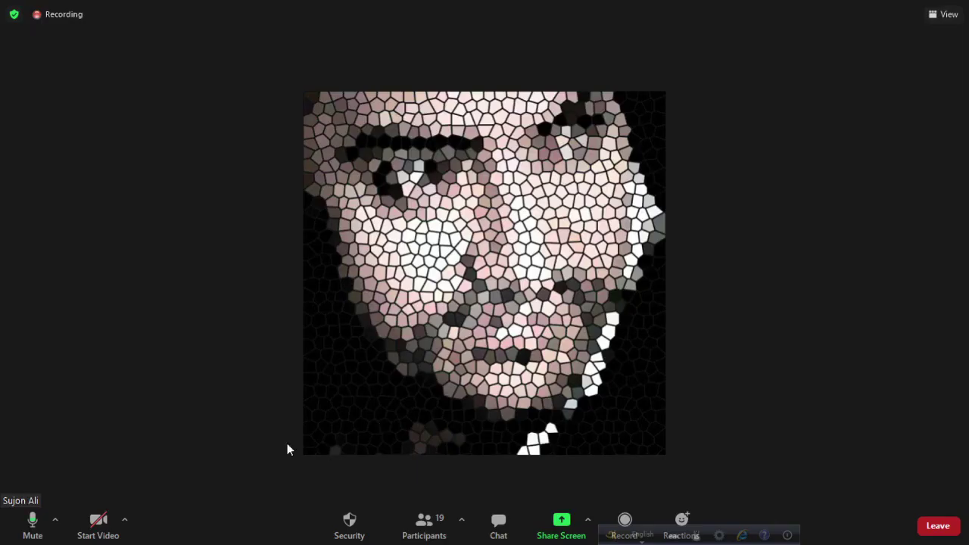
- Take the Zoom meeting out of full screen and bring Illustrator to the front
{"action": "double_click", "coordinate": [186, 227]}
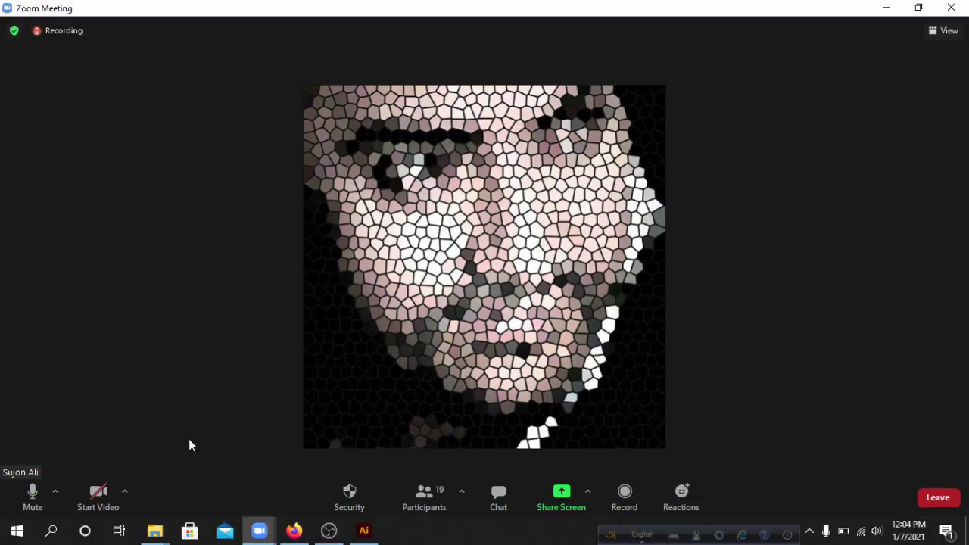
{"action": "left_click", "coordinate": [364, 529]}
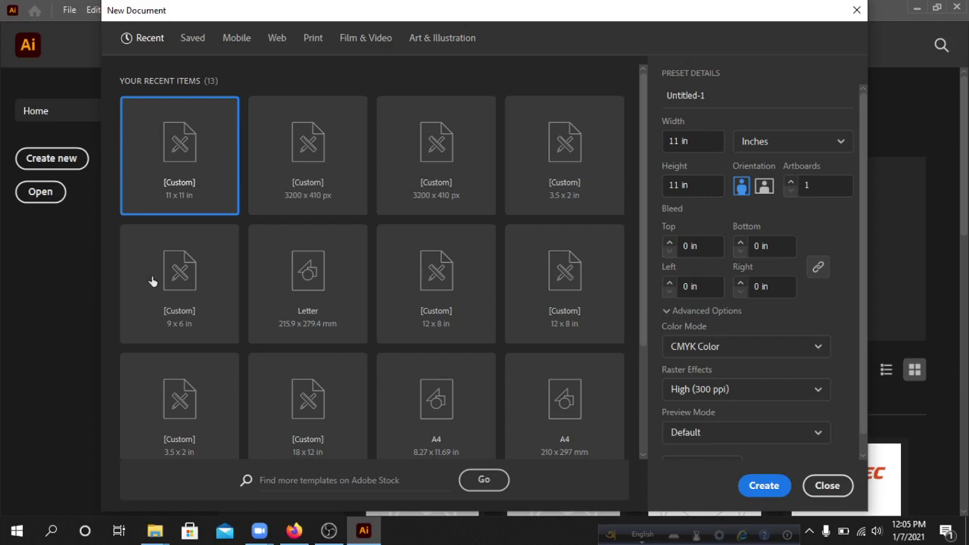
- Dismiss the 11 × 11 in New Document settings and return to the Zoom meeting window
{"action": "key", "text": "Escape"}
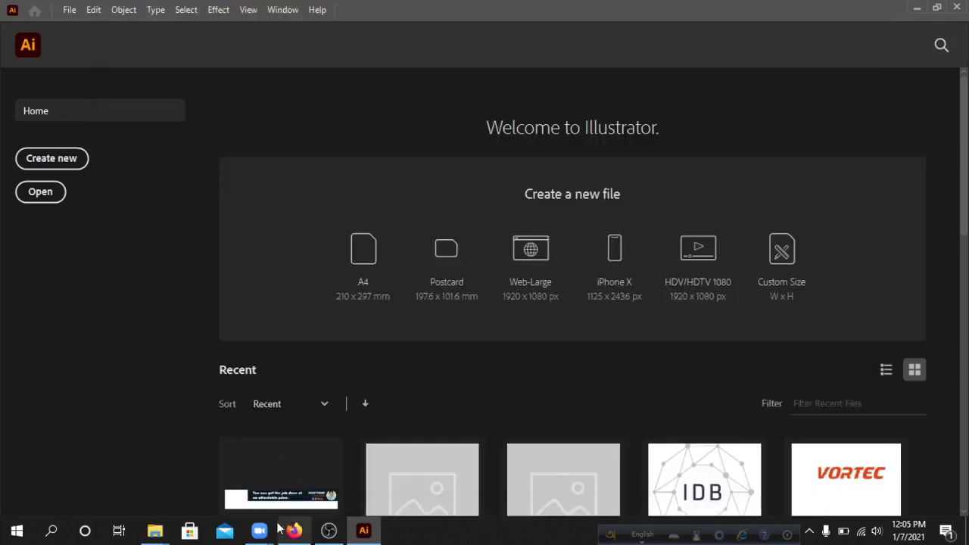
{"action": "mouse_move", "coordinate": [259, 531]}
{"action": "left_click", "coordinate": [335, 477]}
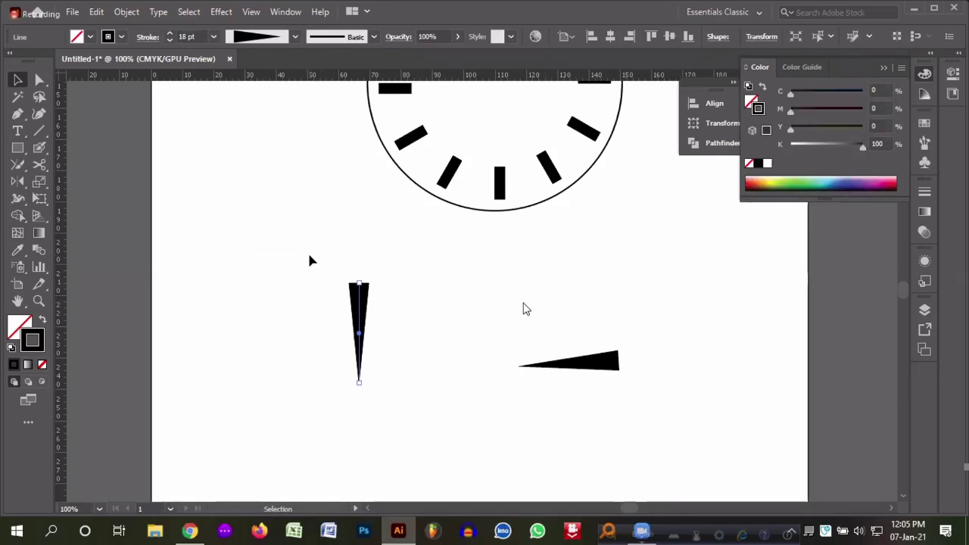
- Delete both tapered triangle shapes beneath the clock face
{"action": "left_click_drag", "start_coordinate": [310, 260], "coordinate": [657, 396]}
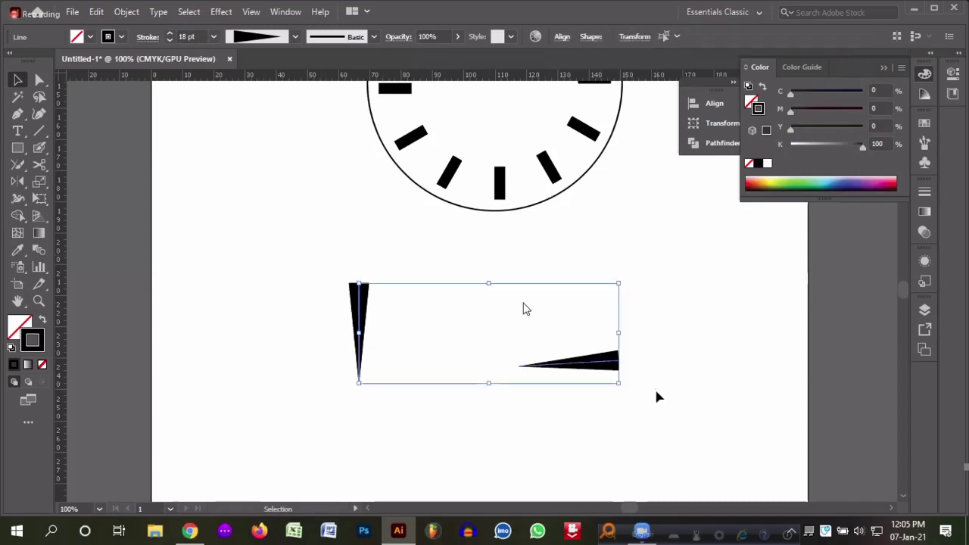
{"action": "key", "text": "Delete"}
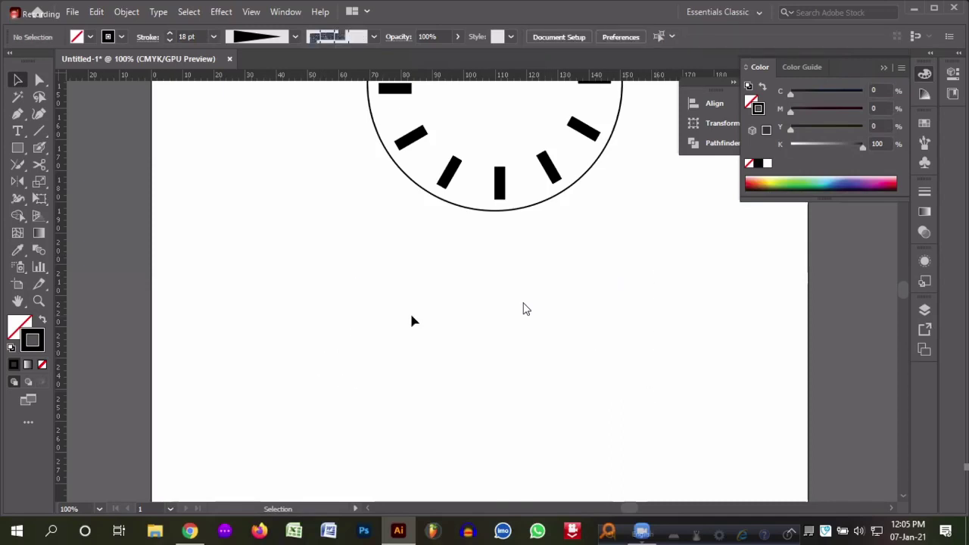
{"action": "scroll", "coordinate": [413, 320], "scroll_direction": "down", "scroll_amount": 3}
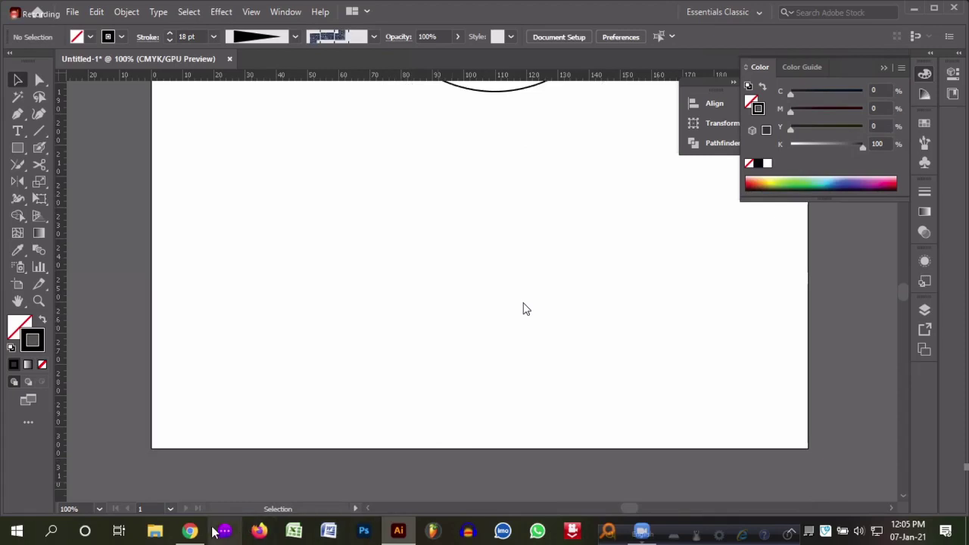
- Browse the File and Edit menus and the scale/shear tool group without choosing anything
{"action": "left_click", "coordinate": [73, 13]}
{"action": "left_click", "coordinate": [224, 533]}
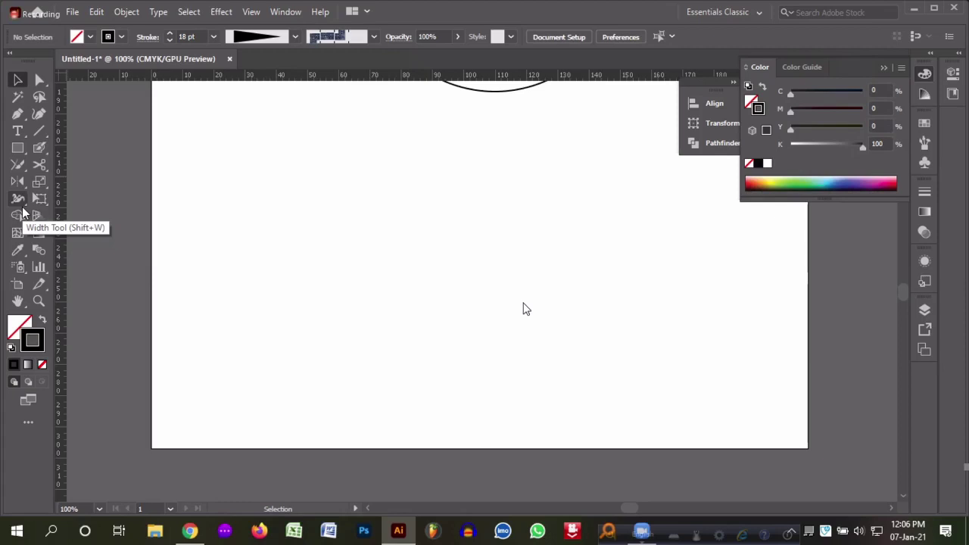
{"action": "left_click", "coordinate": [39, 182]}
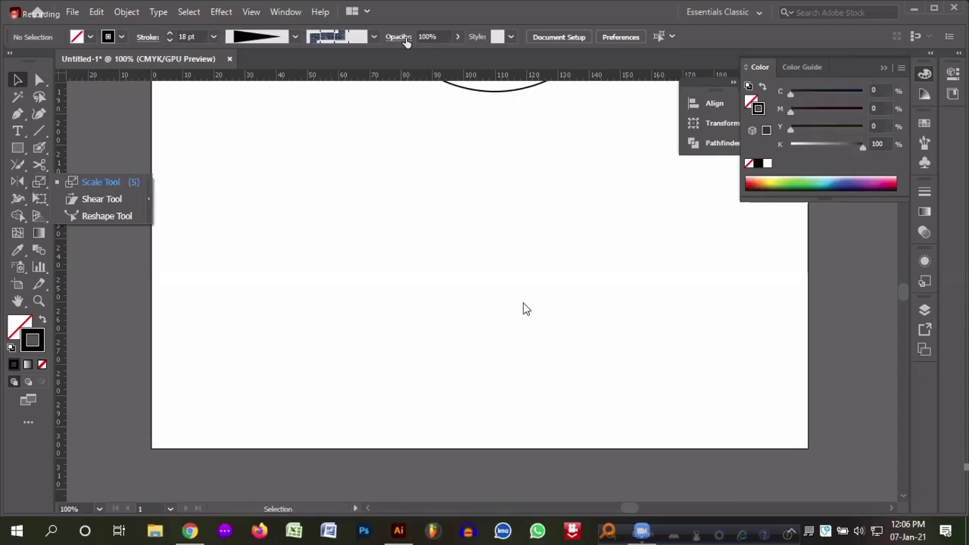
{"action": "key", "text": "Escape"}
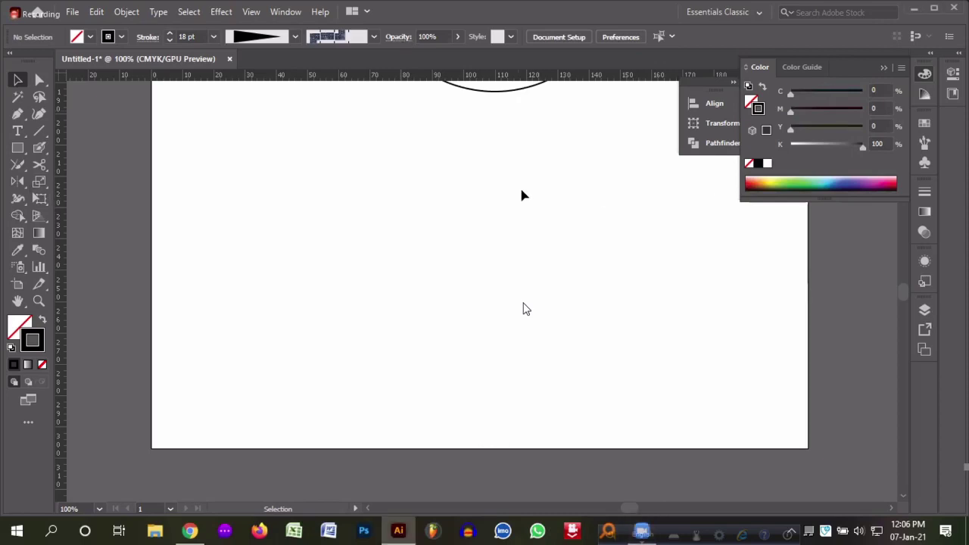
- Draw a rectangle in the blank space below the clock face
{"action": "scroll", "coordinate": [200, 225], "scroll_direction": "up", "scroll_amount": 2}
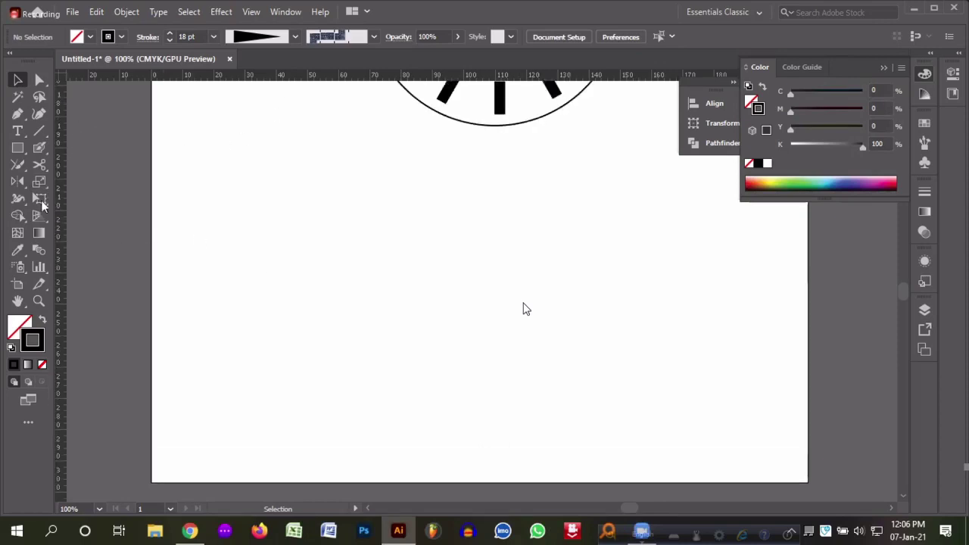
{"action": "left_click", "coordinate": [18, 148]}
{"action": "mouse_move", "coordinate": [372, 244]}
{"action": "left_mouse_down"}
{"action": "mouse_move", "coordinate": [483, 301]}
{"action": "mouse_move", "coordinate": [550, 359]}
{"action": "left_mouse_up"}
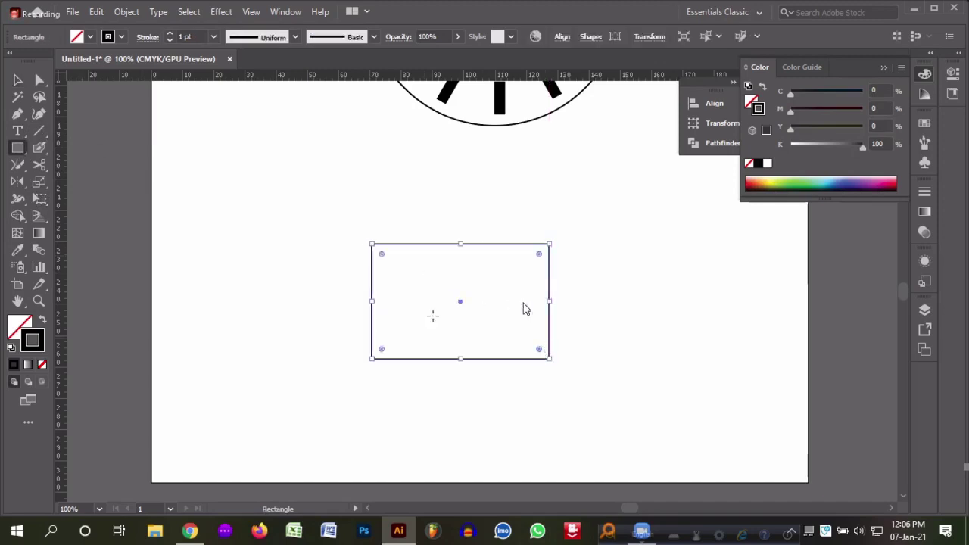
- Fill the new rectangle black, then change its fill to cyan
{"action": "left_click", "coordinate": [90, 37]}
{"action": "left_click", "coordinate": [39, 61]}
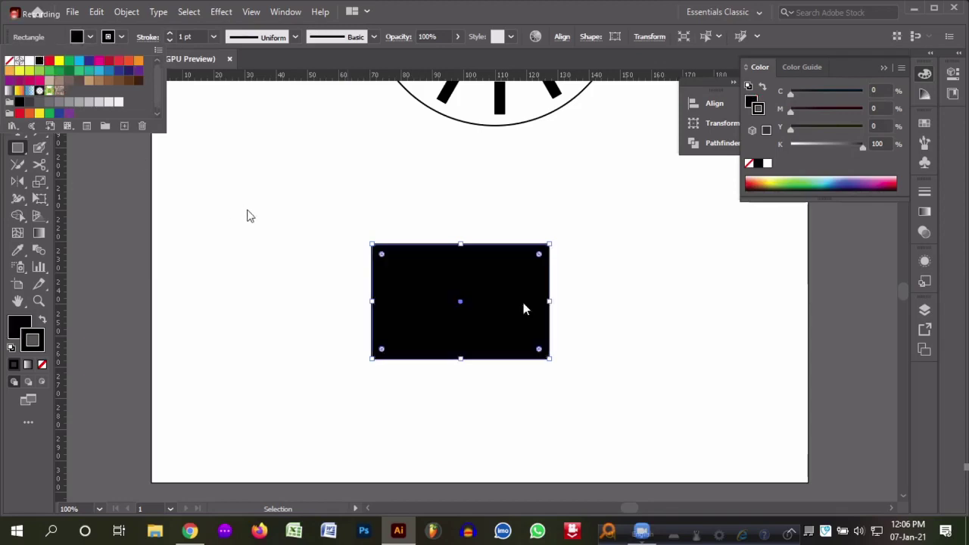
{"action": "left_click", "coordinate": [75, 66]}
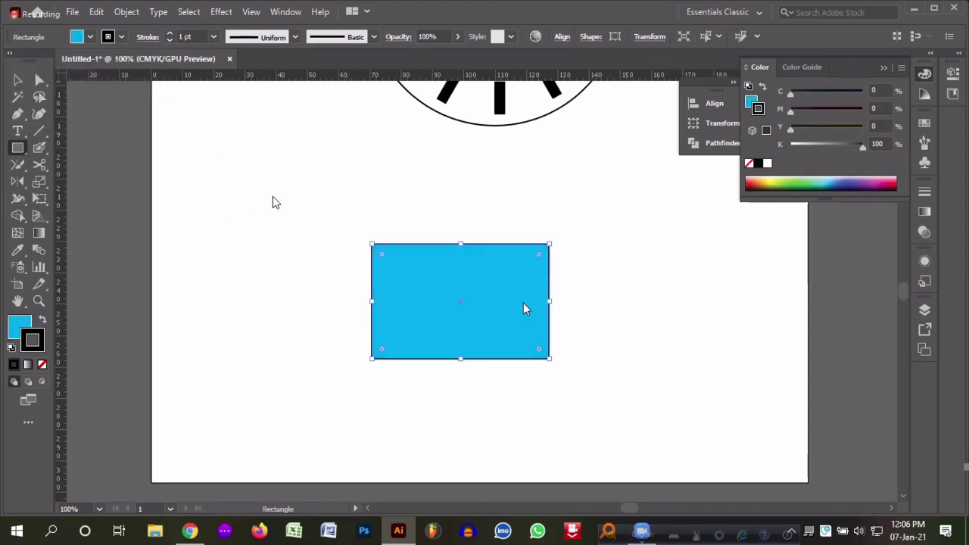
- Leave the full-screen shared view and bring your own blank Untitled-1 document forward
{"action": "left_click", "coordinate": [15, 150]}
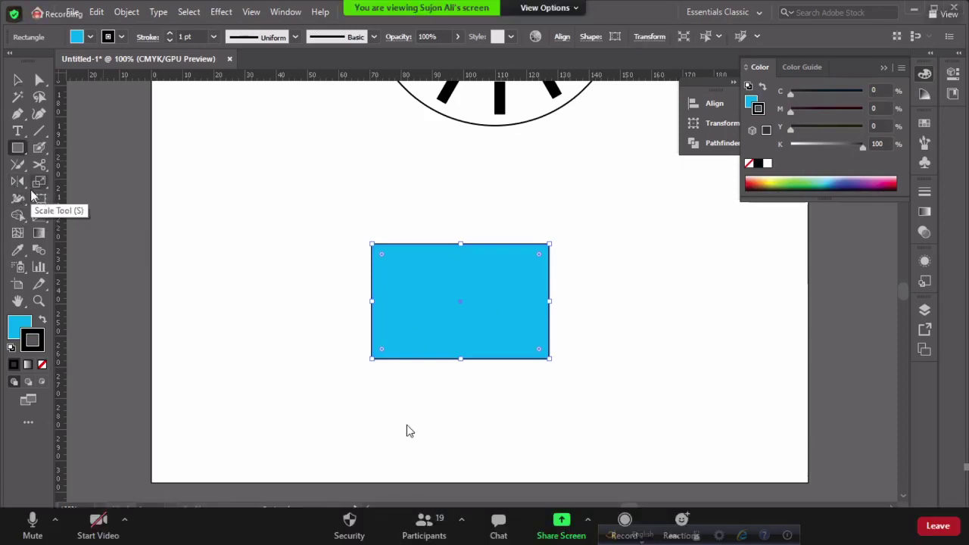
{"action": "key", "text": "Escape"}
{"action": "left_click", "coordinate": [364, 530]}
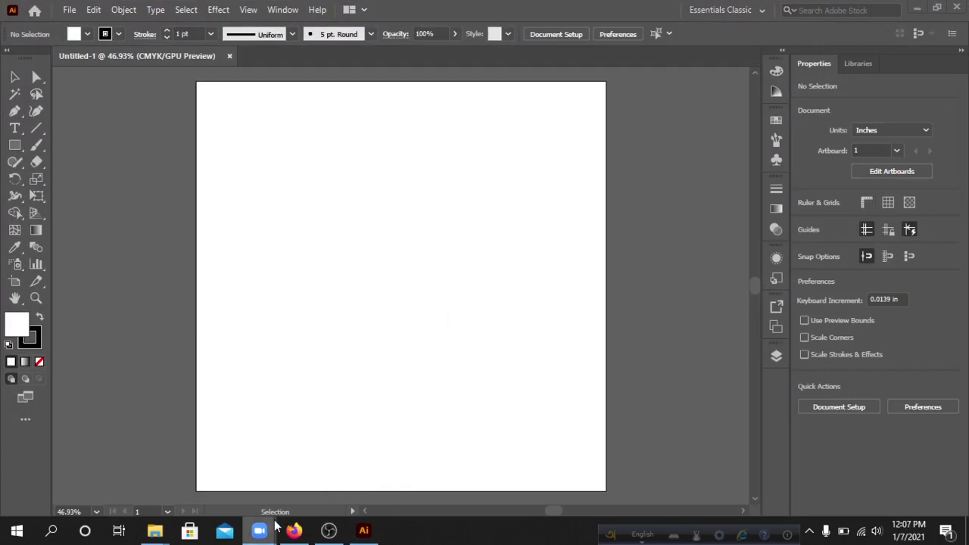
- Bring the Zoom meeting window back in front of the empty Illustrator document
{"action": "mouse_move", "coordinate": [265, 533]}
{"action": "left_click", "coordinate": [325, 484]}
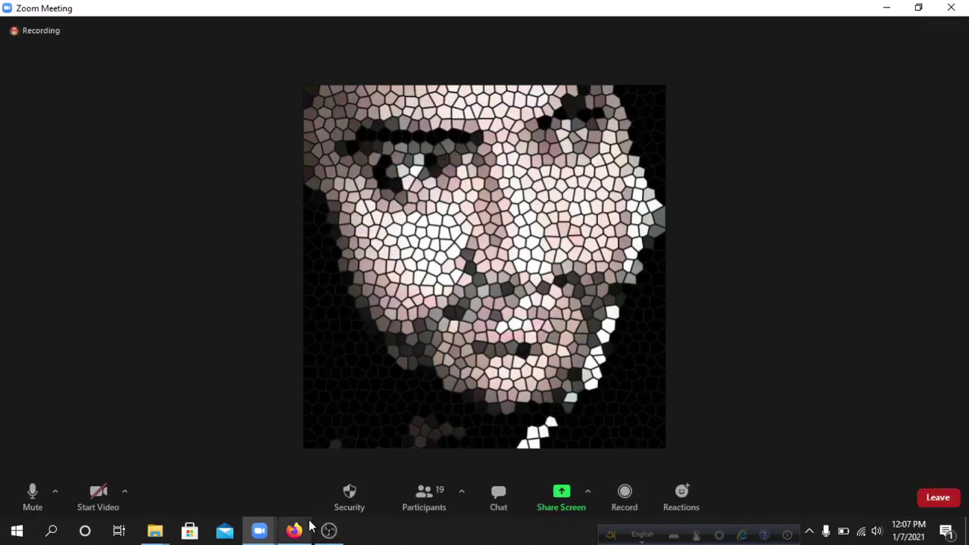
{"action": "mouse_move", "coordinate": [307, 530]}
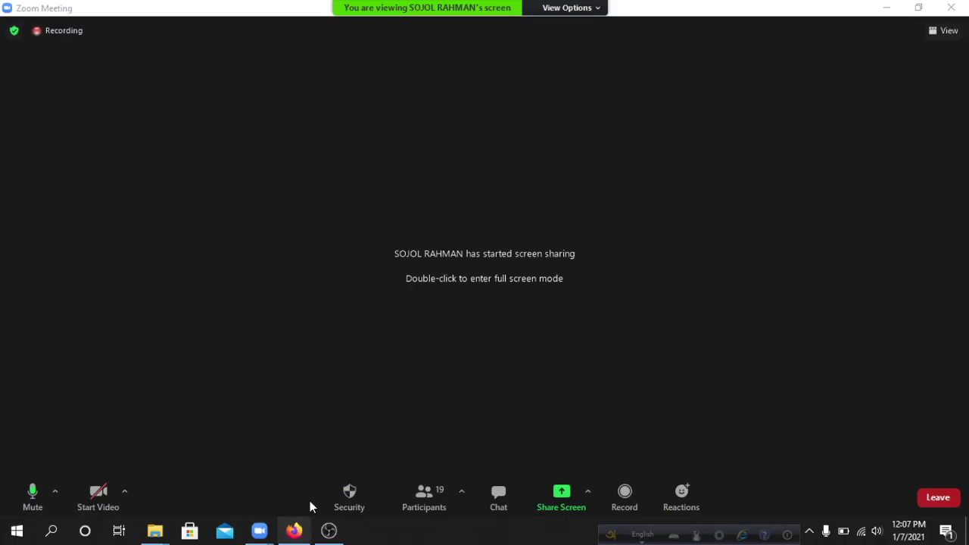
{"action": "left_click", "coordinate": [309, 501]}
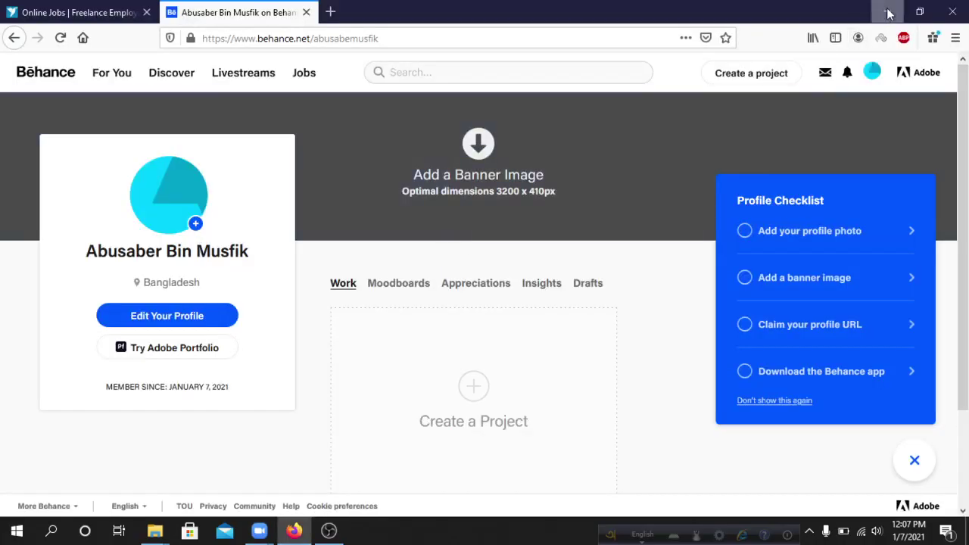
{"action": "left_click", "coordinate": [887, 11]}
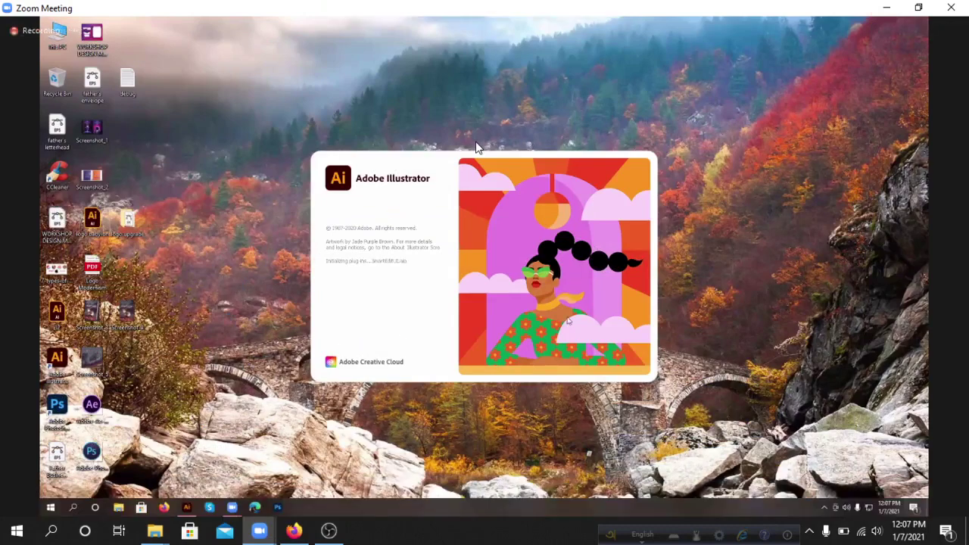
{"action": "left_click", "coordinate": [32, 535]}
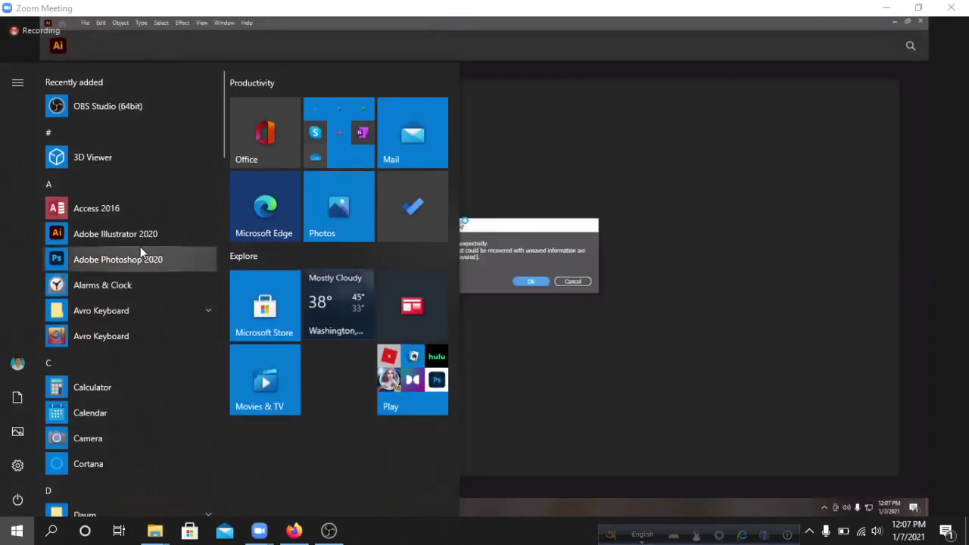
{"action": "left_click", "coordinate": [138, 241]}
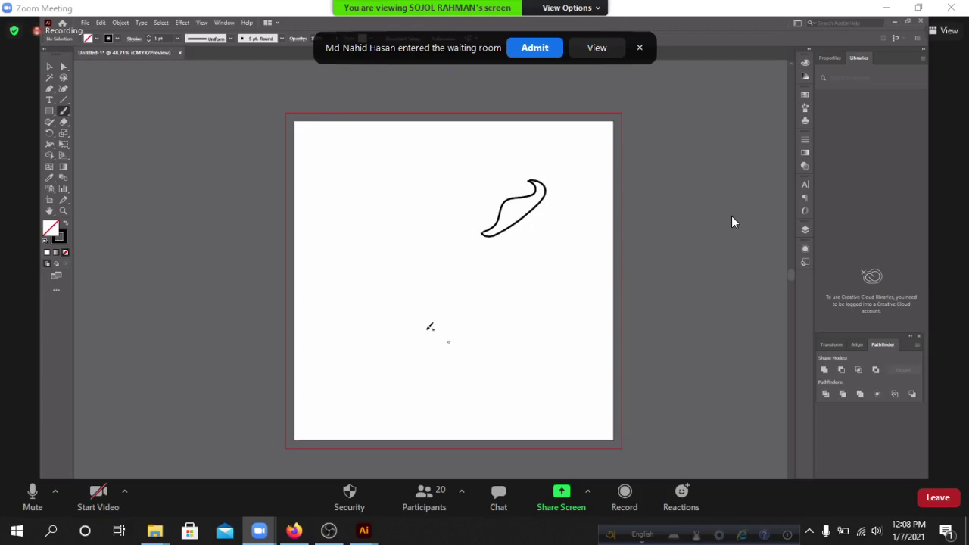
- Admit the waiting participant, close the Participants list, and make the shared screen full screen
{"action": "left_click", "coordinate": [522, 56]}
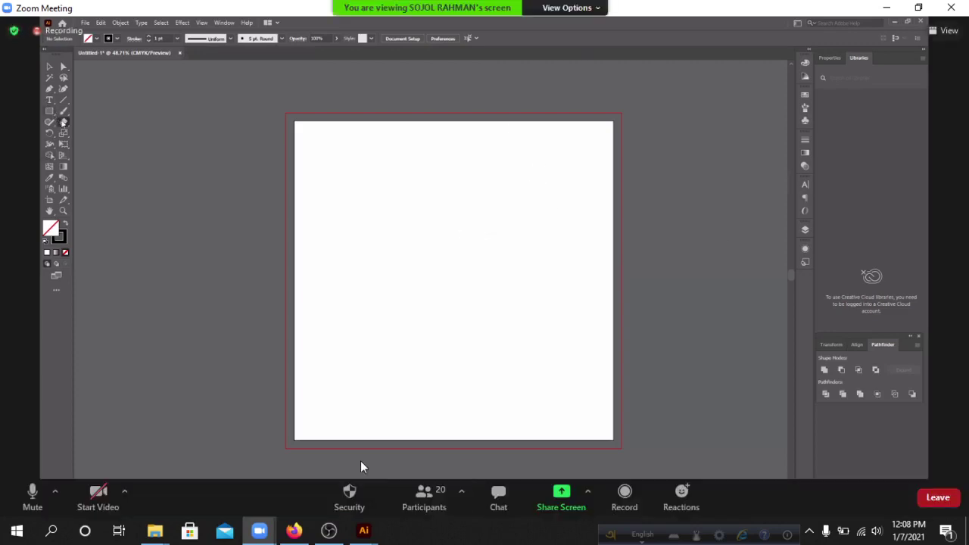
{"action": "left_click", "coordinate": [422, 496]}
{"action": "mouse_move", "coordinate": [822, 168]}
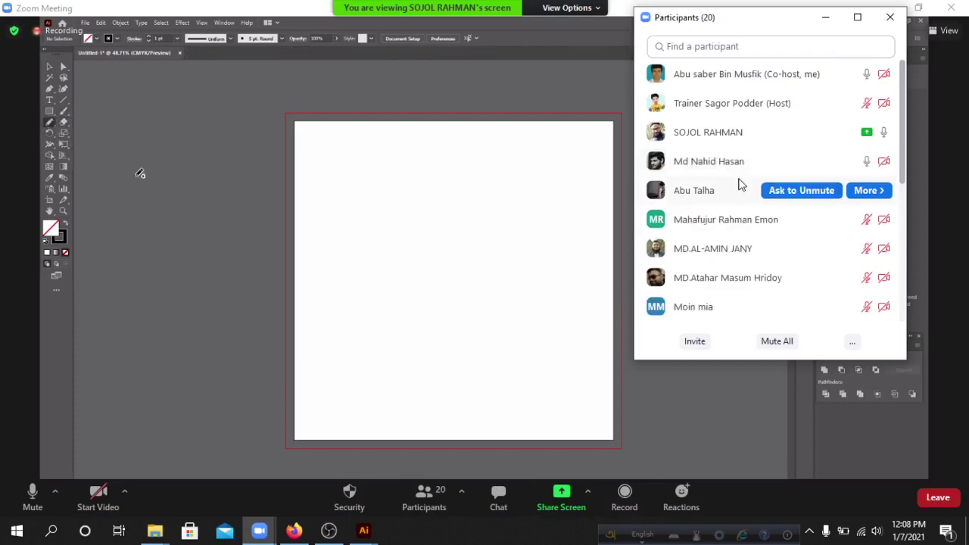
{"action": "mouse_move", "coordinate": [832, 124]}
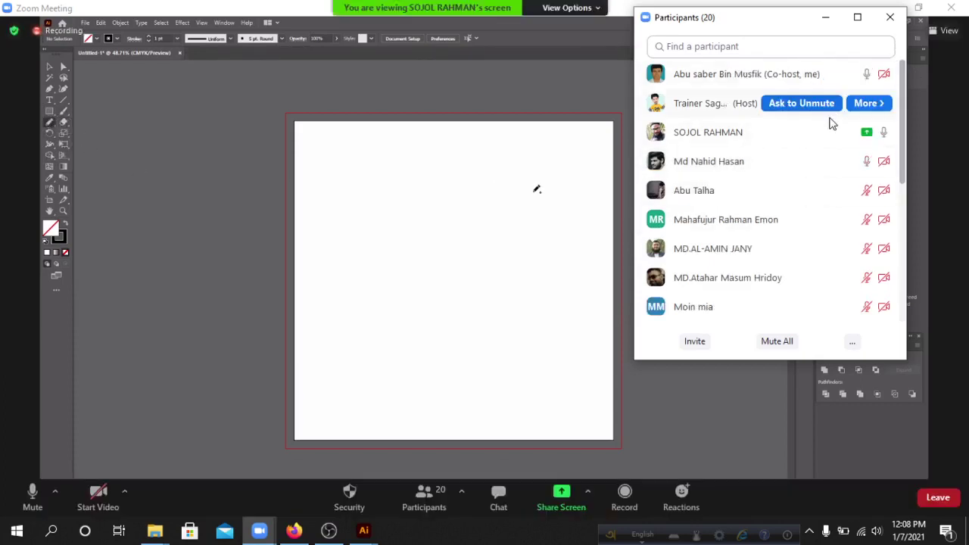
{"action": "left_click", "coordinate": [892, 18]}
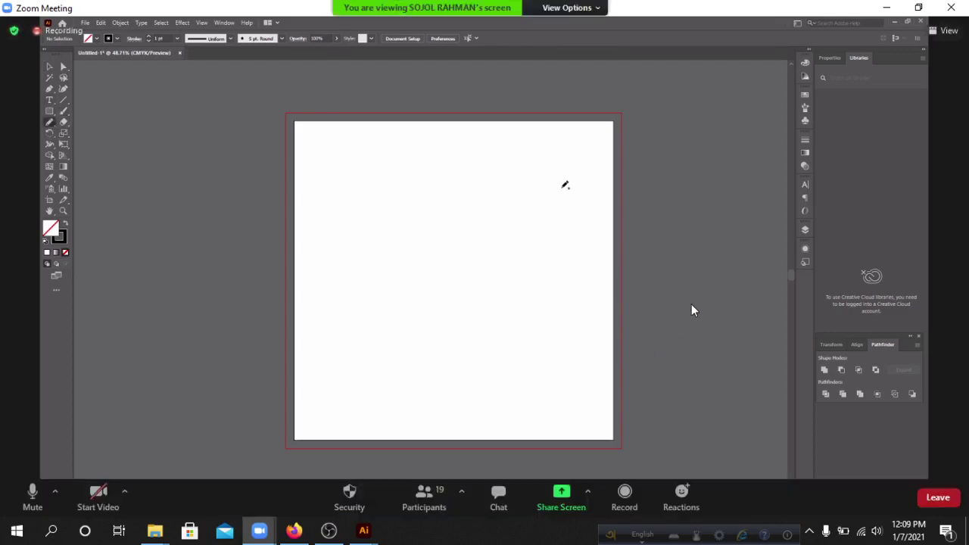
{"action": "double_click", "coordinate": [739, 182]}
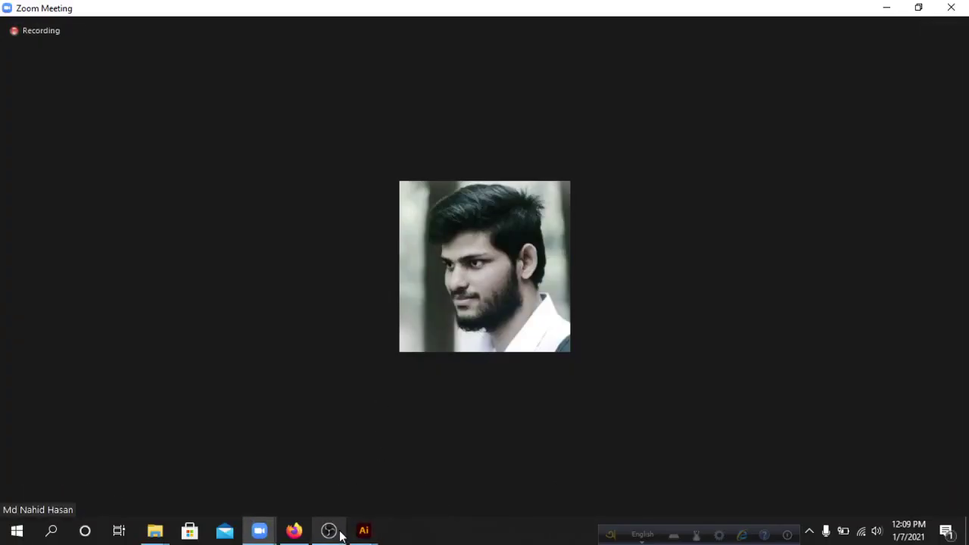
- Bring the OBS recording window in front of the Zoom meeting
{"action": "left_click", "coordinate": [337, 531]}
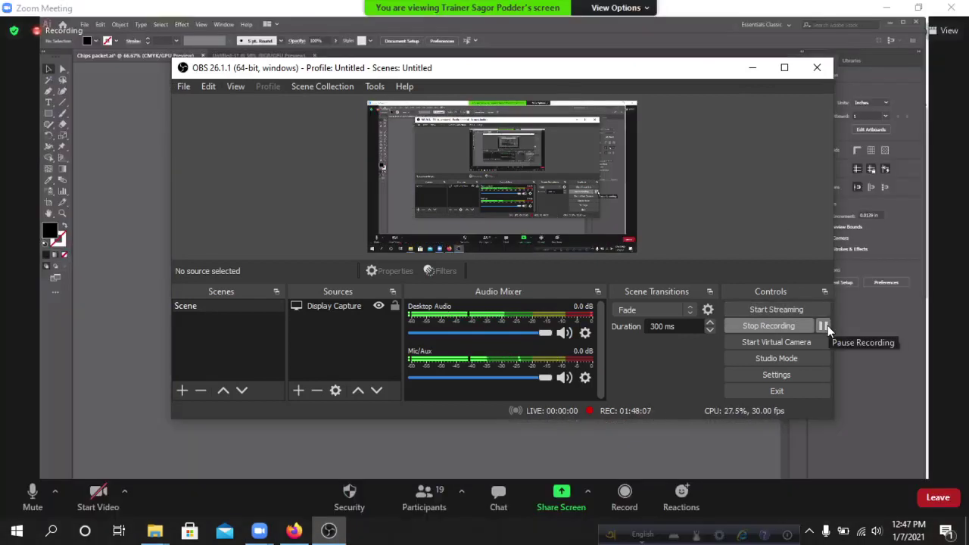
- Minimize OBS to reveal the trainer's shared Spice Chips packet design
{"action": "left_click", "coordinate": [752, 68]}
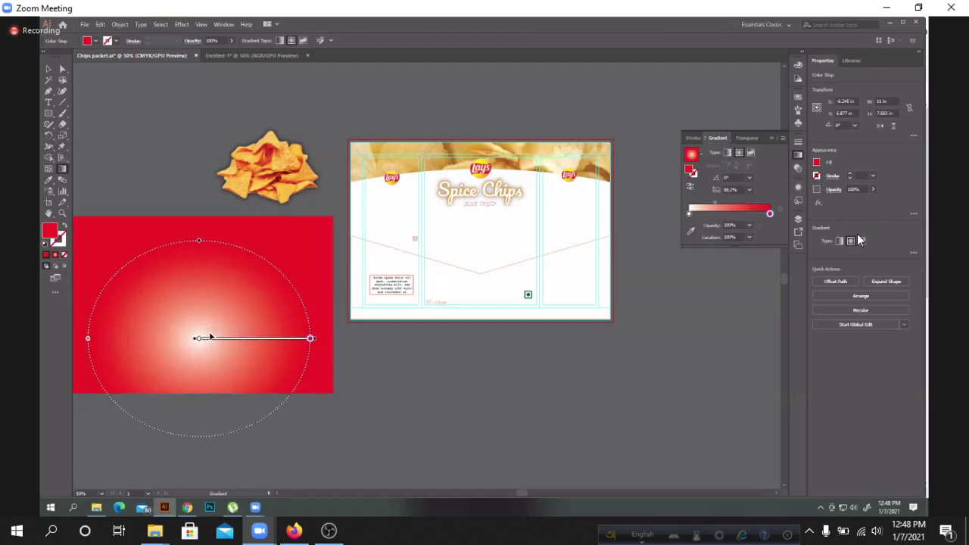
- Bring OBS up, return to the shared Illustrator screen, then bring up Gmail in Chrome
{"action": "left_click", "coordinate": [328, 530]}
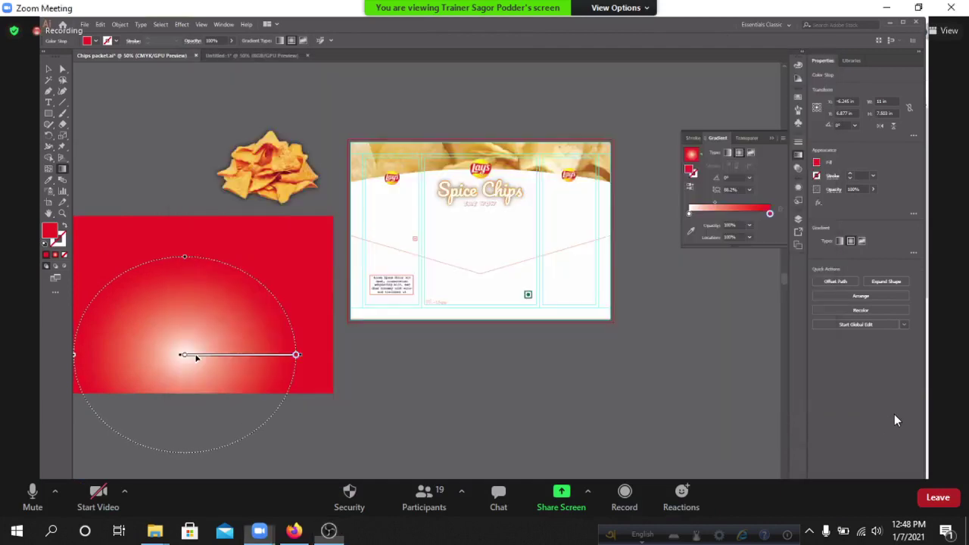
{"action": "left_click", "coordinate": [894, 415]}
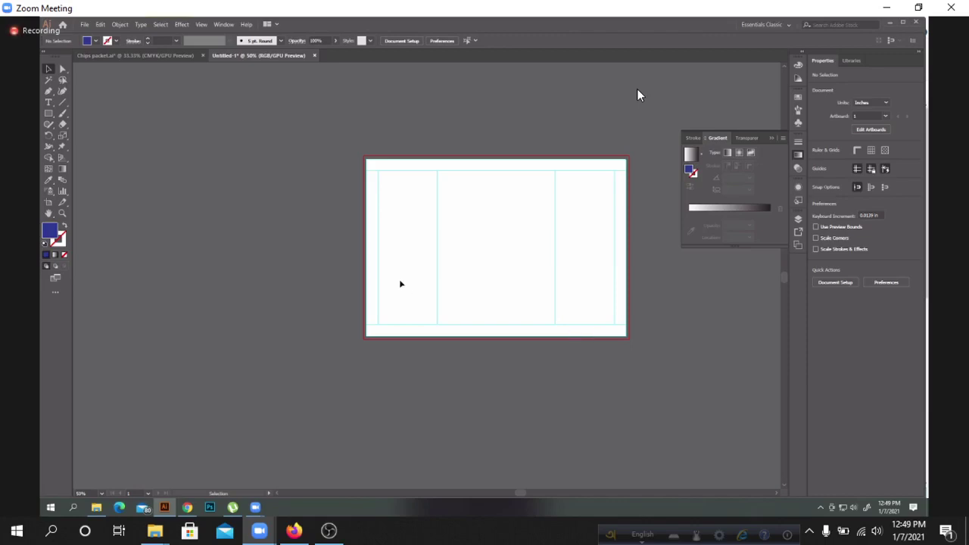
{"action": "left_click", "coordinate": [187, 508]}
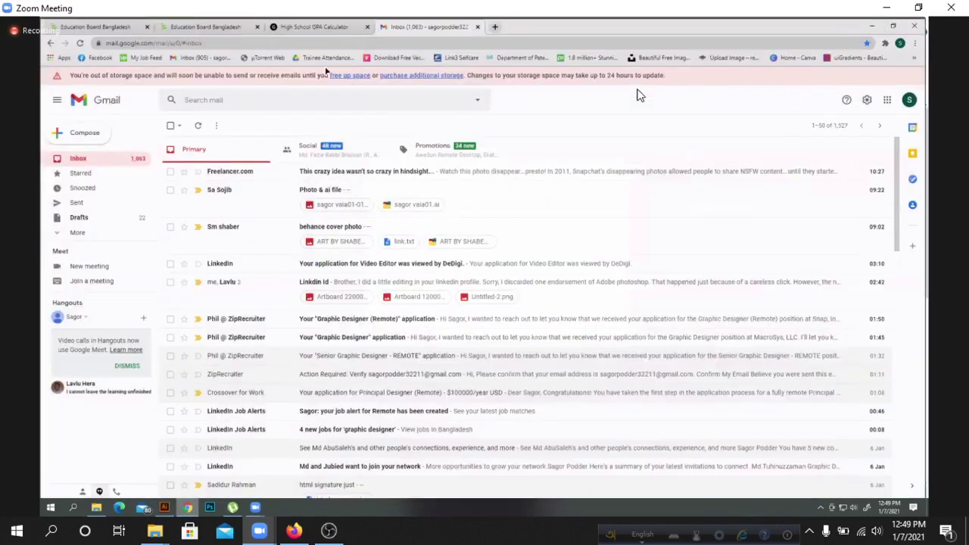
- Hide Chrome and open the two-chips-bag mockup image from the F: drive's Babylon and Class folders
{"action": "left_click", "coordinate": [891, 23]}
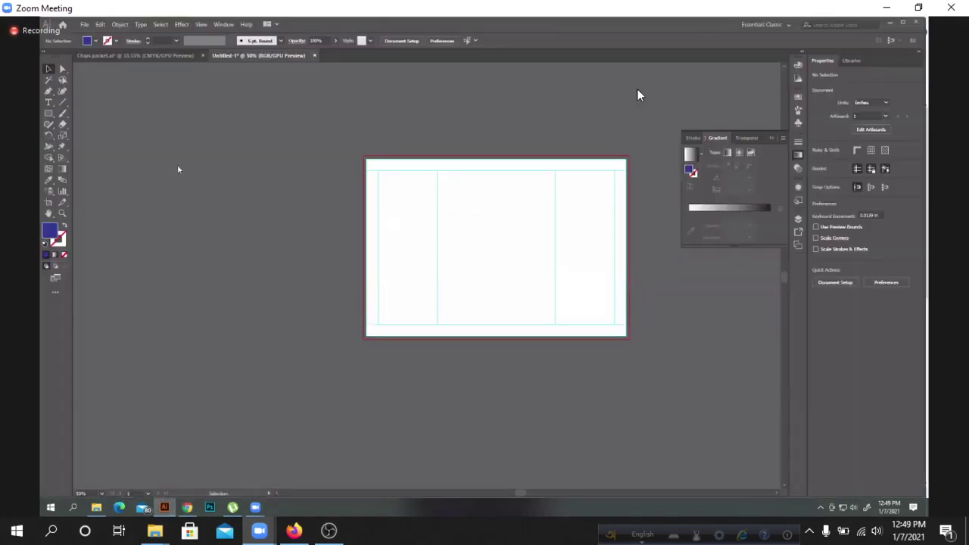
{"action": "left_click", "coordinate": [96, 507]}
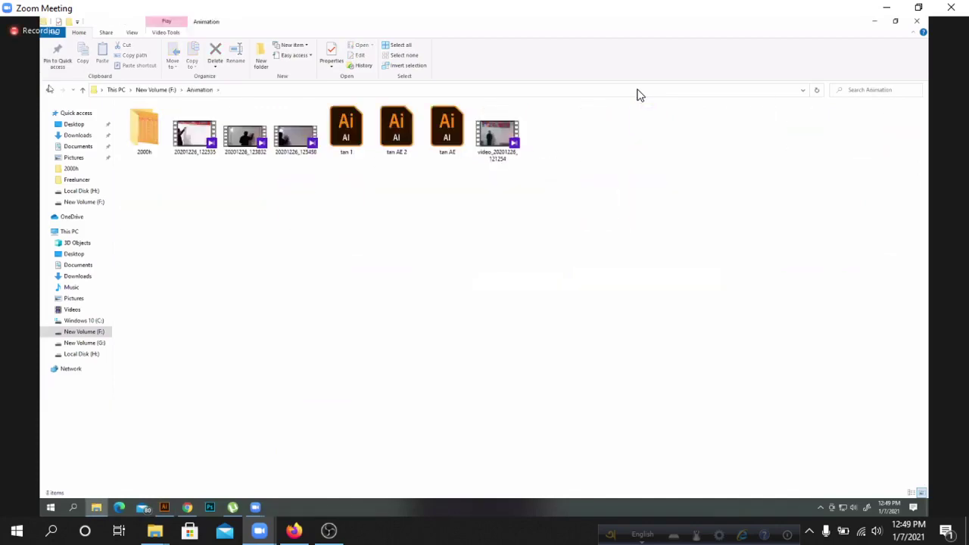
{"action": "key", "text": "alt+Up"}
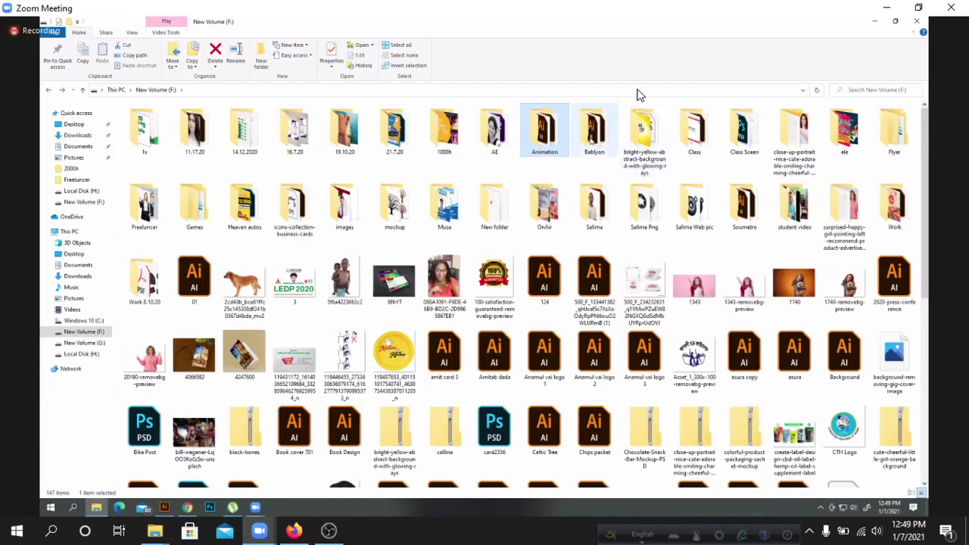
{"action": "double_click", "coordinate": [591, 141]}
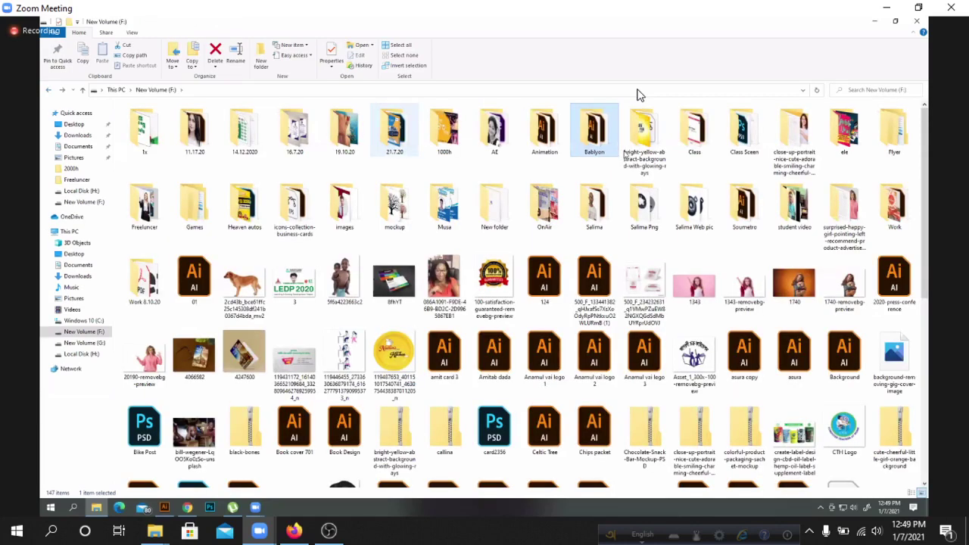
{"action": "double_click", "coordinate": [695, 131]}
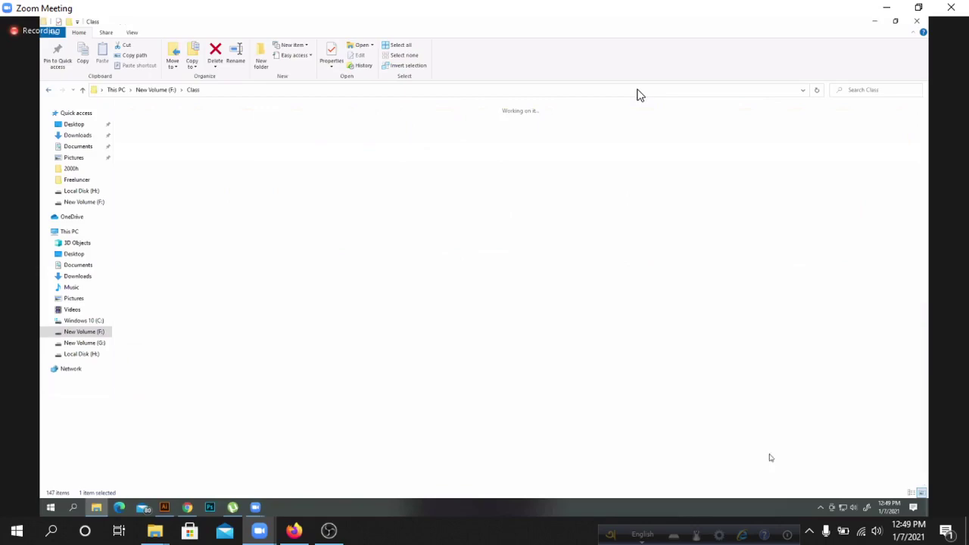
{"action": "double_click", "coordinate": [649, 369]}
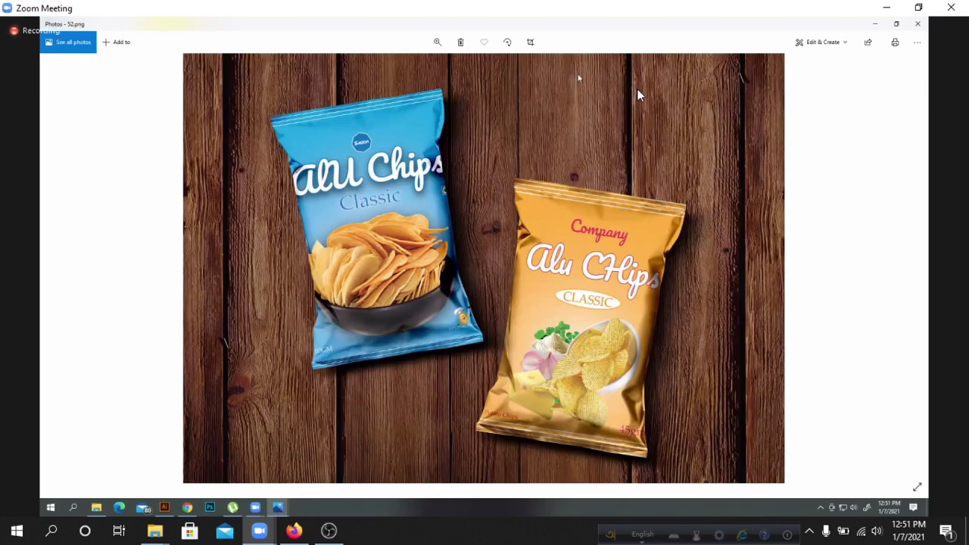
- Close the photo viewer and bring the Gmail window in Chrome back to the front
{"action": "left_click", "coordinate": [917, 23]}
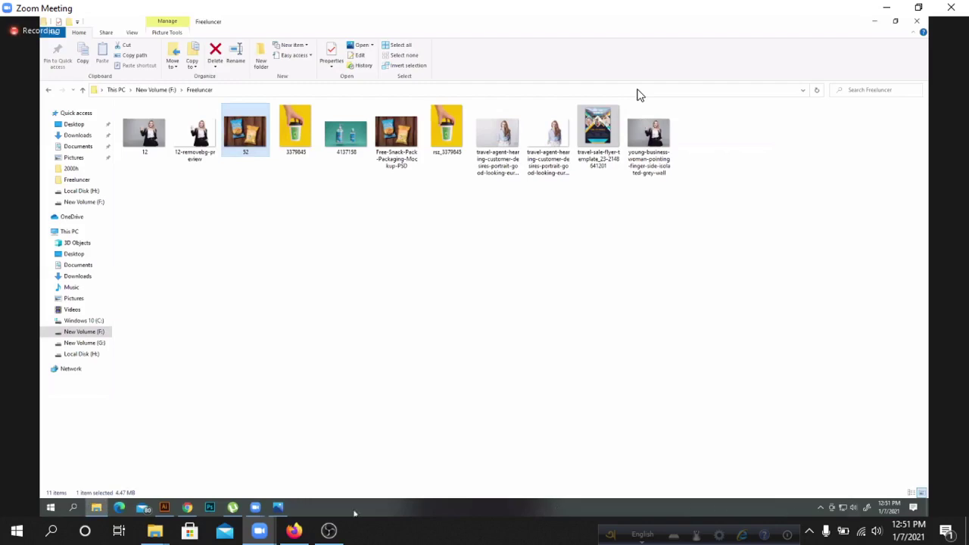
{"action": "left_click", "coordinate": [187, 507]}
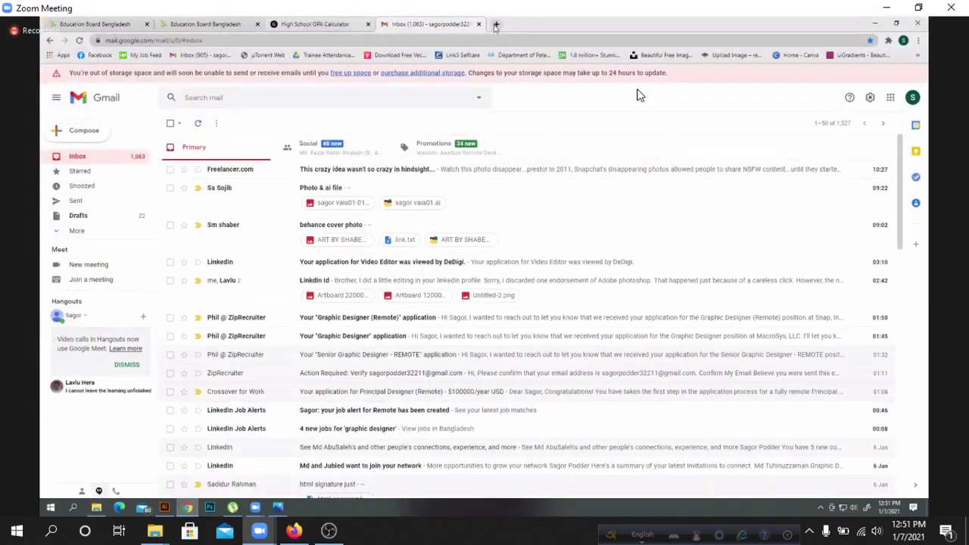
- Open a new browser tab with Ctrl+T
{"action": "key", "text": "ctrl+t"}
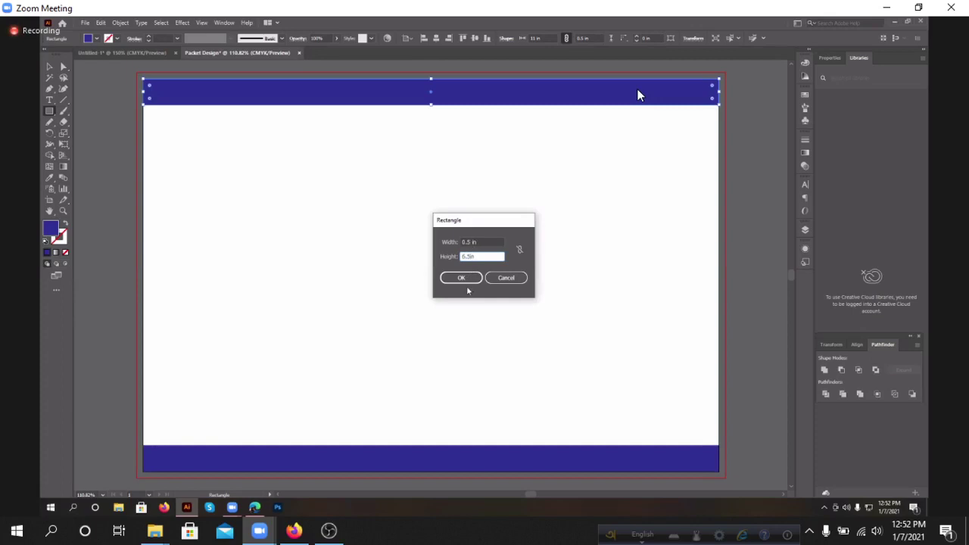
- Create a 0.5 × 6.5 in bar on the artboard's left edge and copy it to the right edge
{"action": "left_click", "coordinate": [464, 278]}
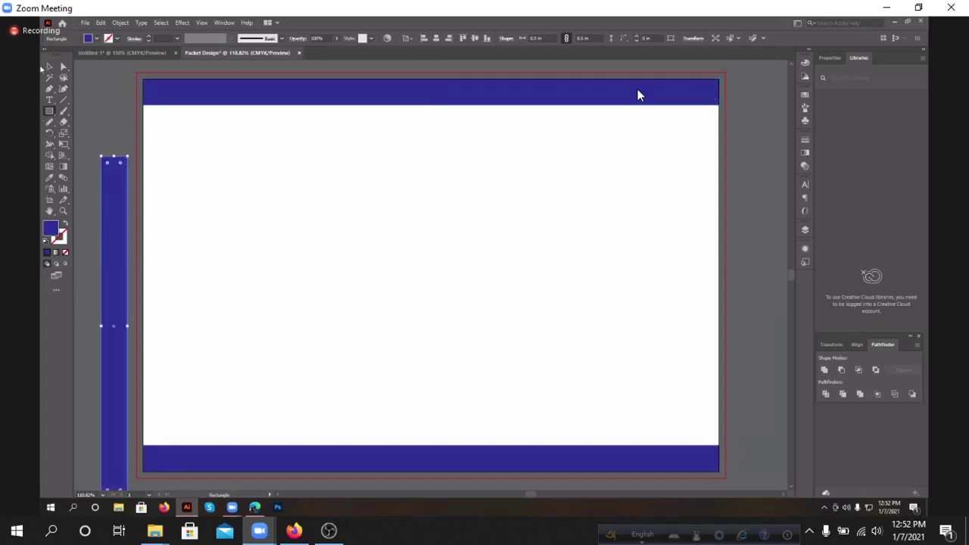
{"action": "left_click", "coordinate": [45, 68]}
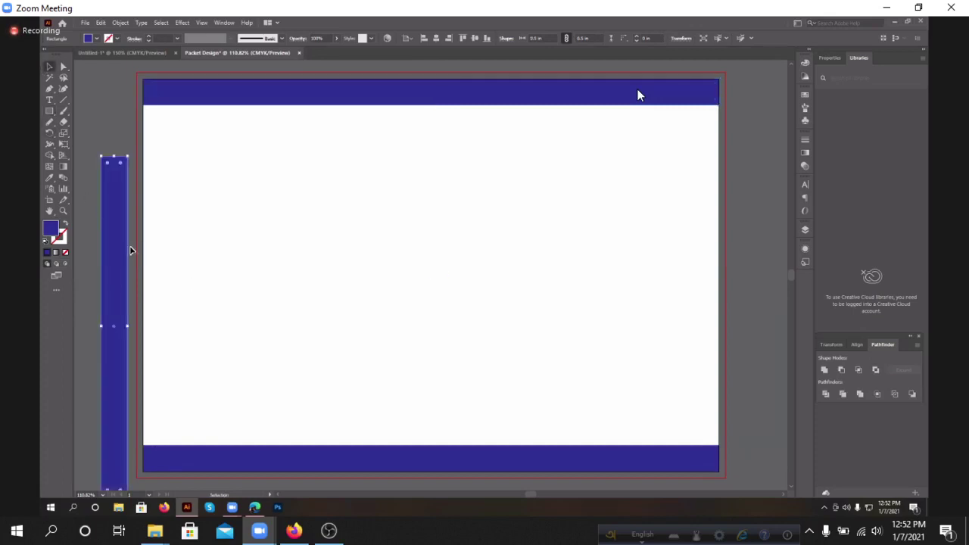
{"action": "left_click_drag", "start_coordinate": [119, 233], "coordinate": [160, 190]}
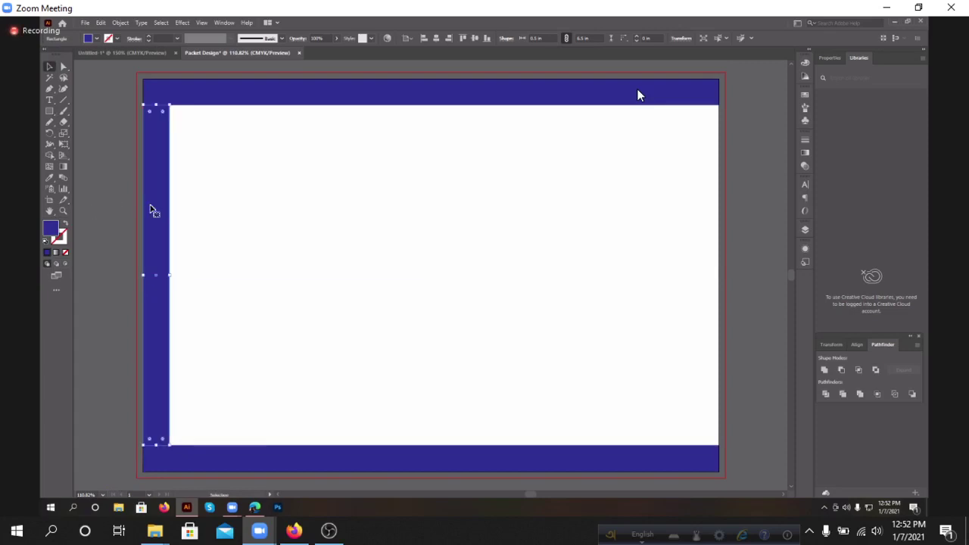
{"action": "left_click_drag", "start_coordinate": [150, 209], "coordinate": [702, 209]}
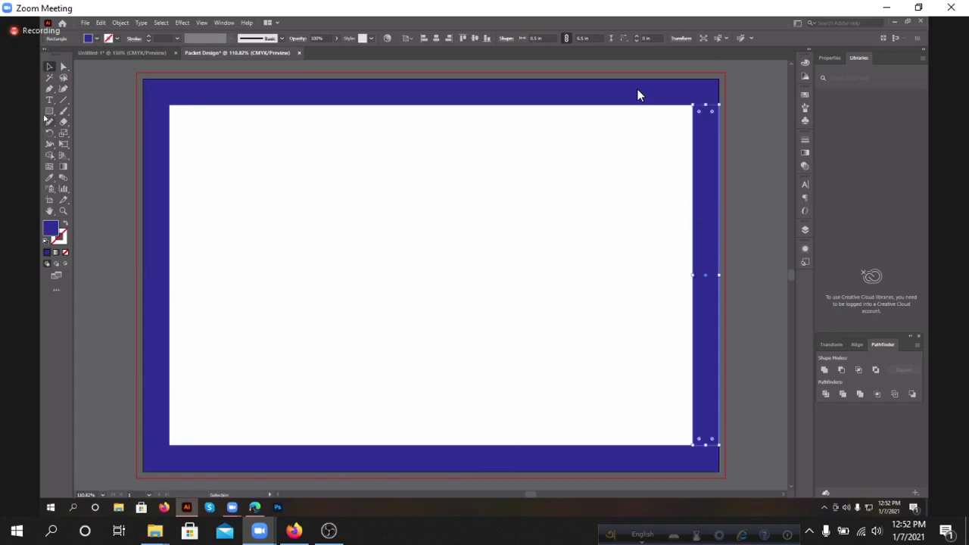
- Draw a 5 × 6.5 in cyan rectangle and move it to the artboard's middle
{"action": "key", "text": "m"}
{"action": "left_click", "coordinate": [216, 172]}
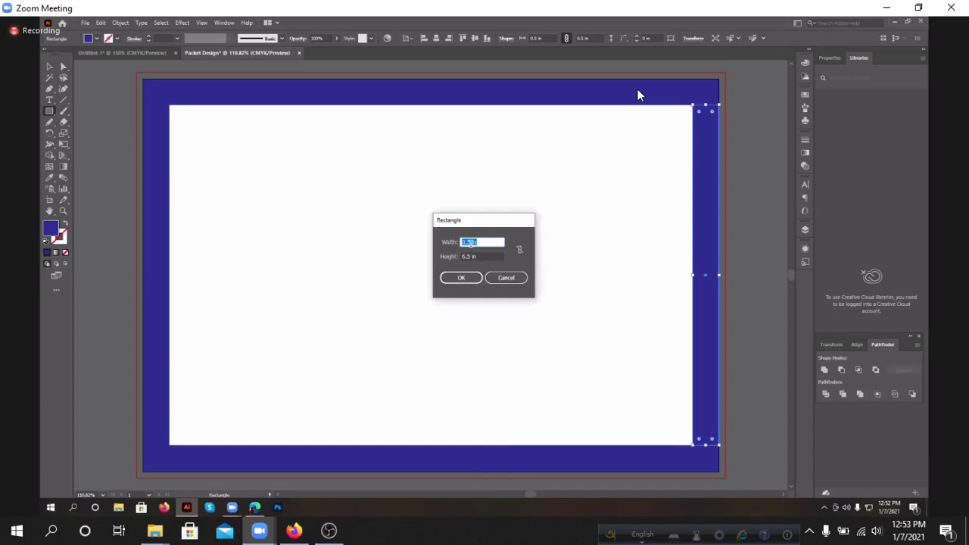
{"action": "left_click", "coordinate": [499, 278]}
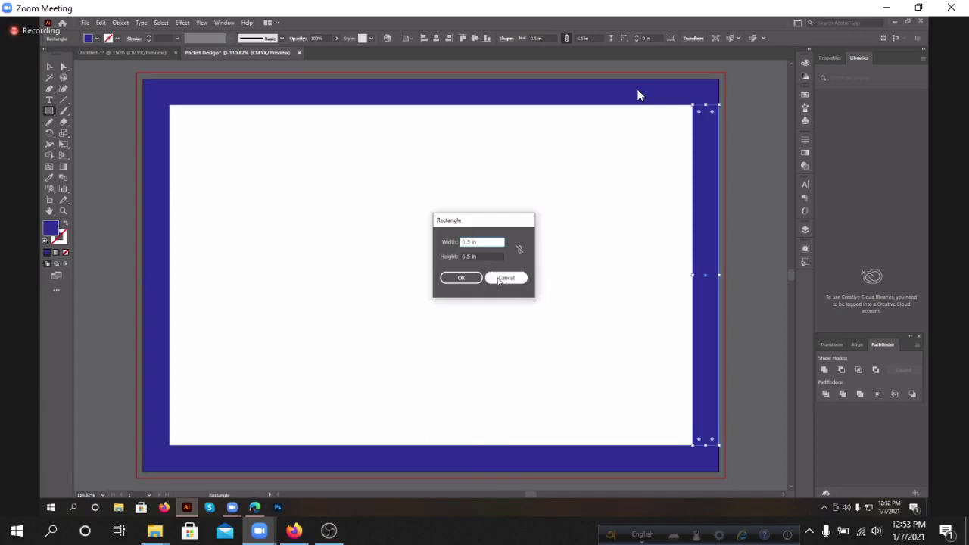
{"action": "key", "text": "BackSpace"}
{"action": "type", "text": "5"}
{"action": "left_click", "coordinate": [460, 277]}
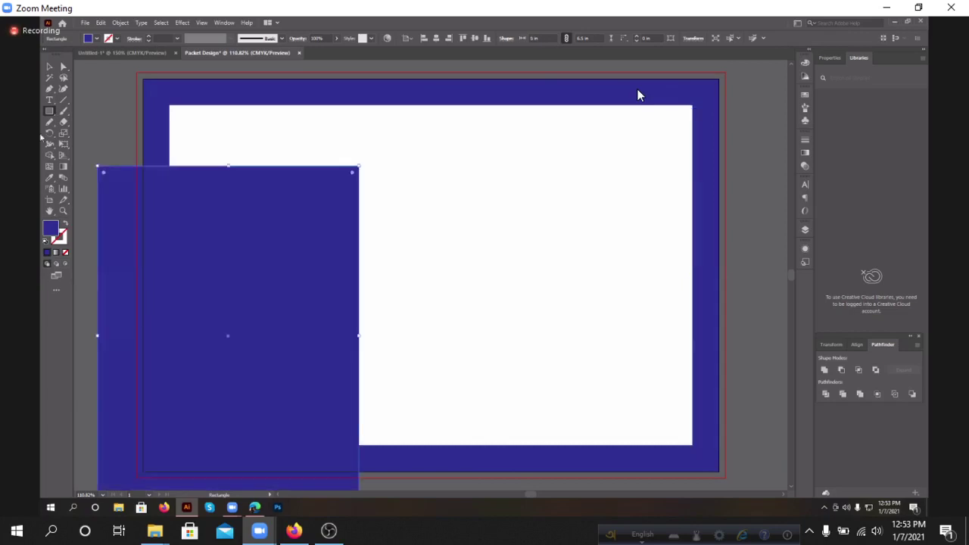
{"action": "left_click", "coordinate": [96, 38]}
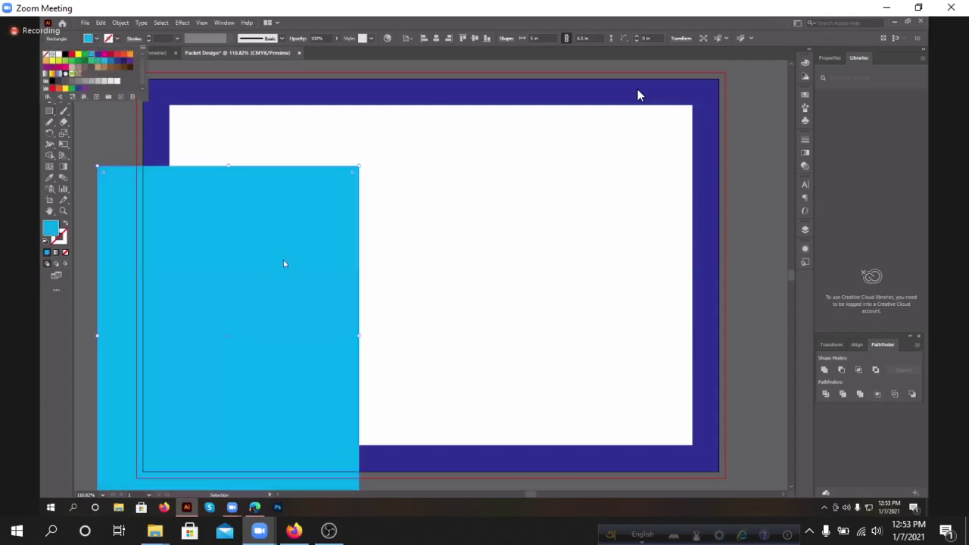
{"action": "left_click", "coordinate": [134, 195]}
{"action": "left_click_drag", "start_coordinate": [255, 250], "coordinate": [444, 189]}
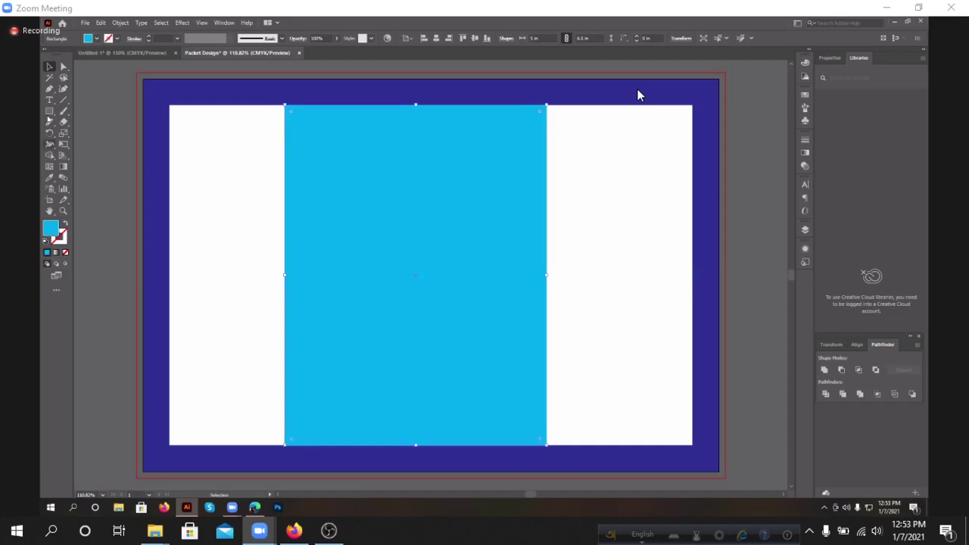
- Draw a 2.5 in wide rectangle filled CMYK Green and place it at the left inner margin
{"action": "key", "text": "m"}
{"action": "left_click", "coordinate": [328, 270]}
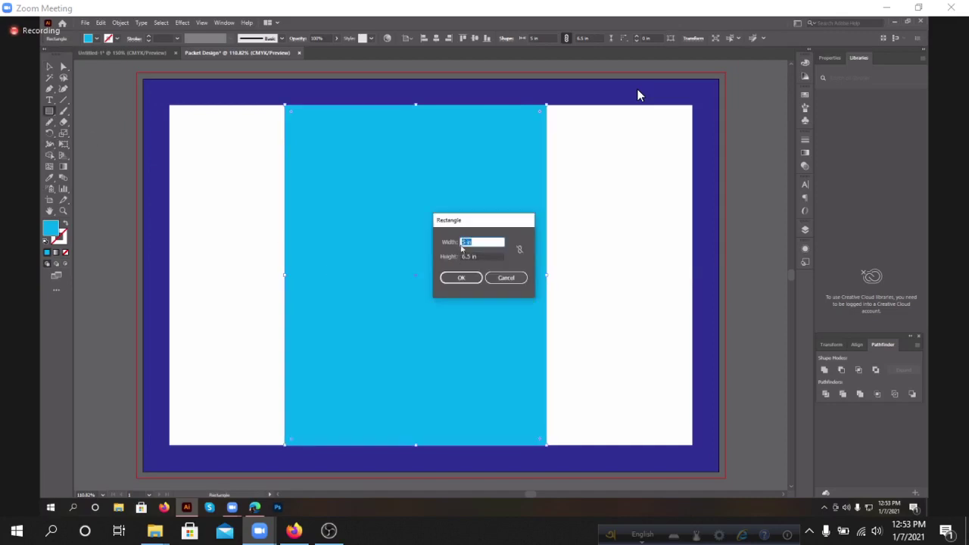
{"action": "key", "text": "Left"}
{"action": "type", "text": "2."}
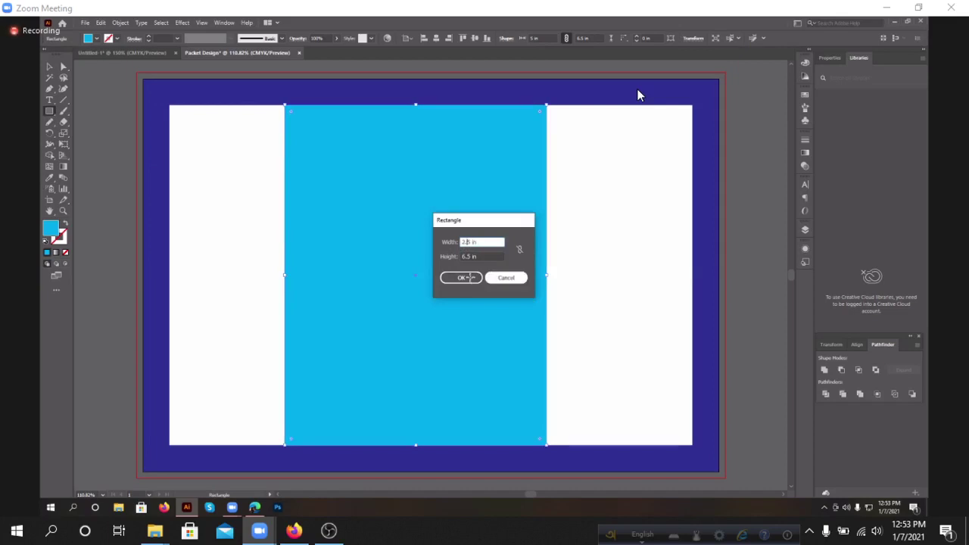
{"action": "left_click", "coordinate": [469, 277]}
{"action": "left_click", "coordinate": [49, 67]}
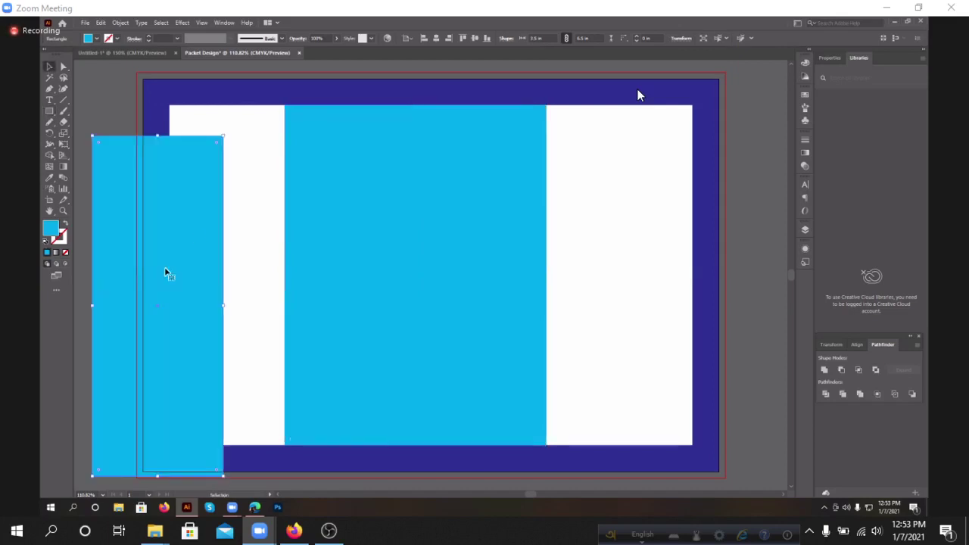
{"action": "left_click_drag", "start_coordinate": [148, 262], "coordinate": [168, 223]}
{"action": "left_click", "coordinate": [96, 38]}
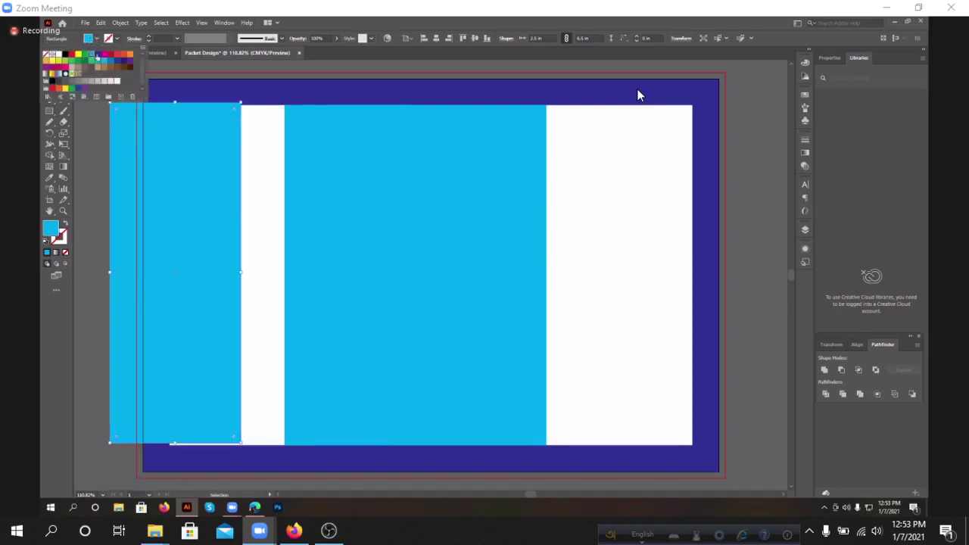
{"action": "left_click", "coordinate": [98, 56]}
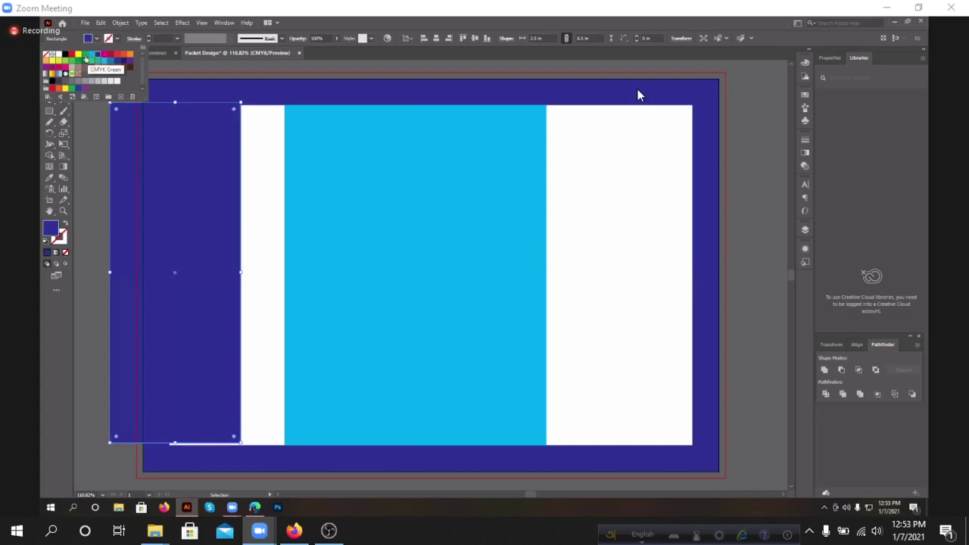
{"action": "left_click", "coordinate": [85, 58]}
{"action": "key", "text": "Escape"}
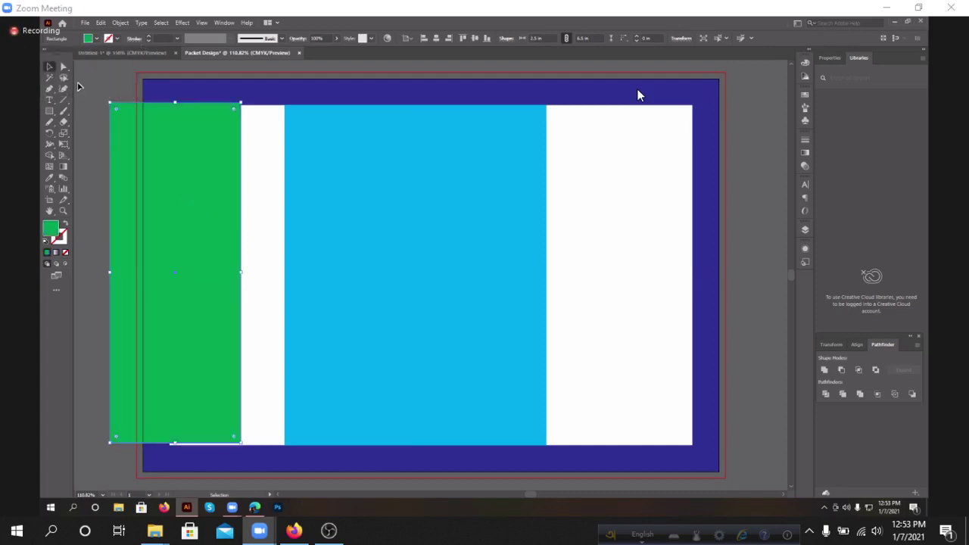
{"action": "left_click_drag", "start_coordinate": [182, 158], "coordinate": [233, 163]}
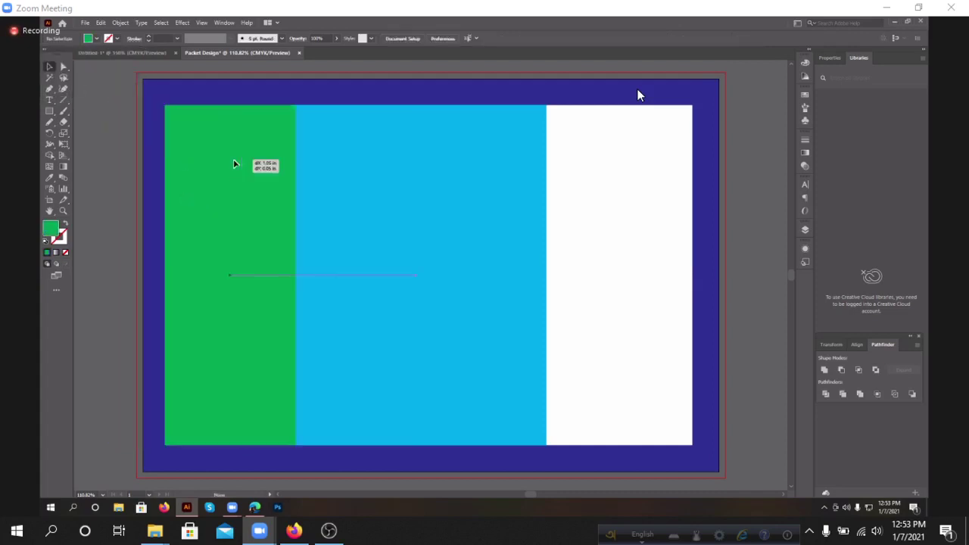
- Butt the cyan panel against the green one, copy the green panel to the right side, and close the gap
{"action": "left_click", "coordinate": [411, 206]}
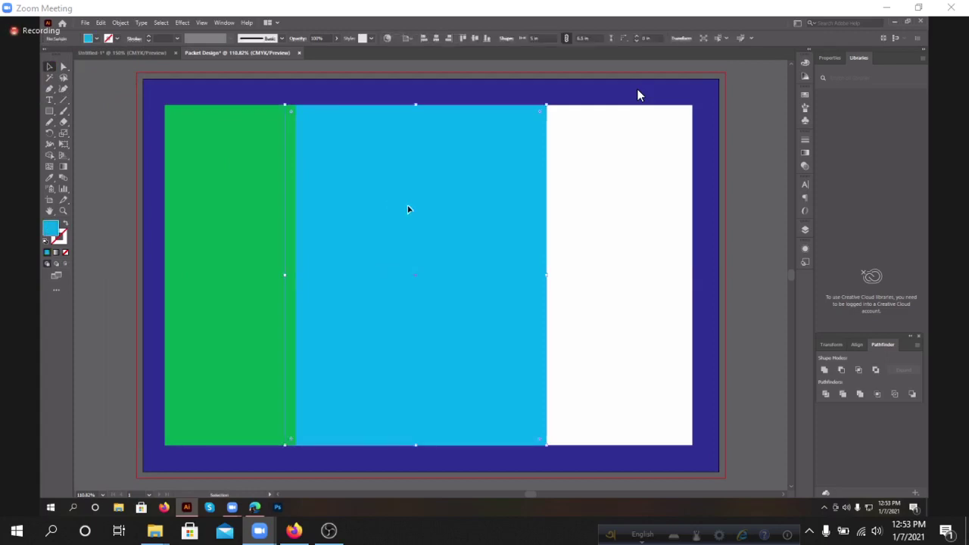
{"action": "left_click_drag", "start_coordinate": [393, 205], "coordinate": [245, 255]}
{"action": "left_click", "coordinate": [240, 251]}
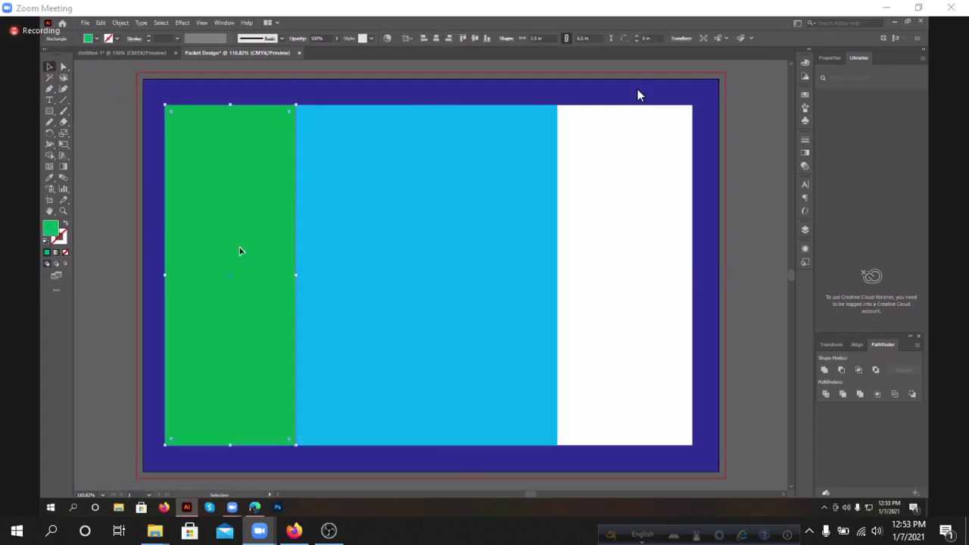
{"action": "left_click_drag", "start_coordinate": [449, 260], "coordinate": [638, 250]}
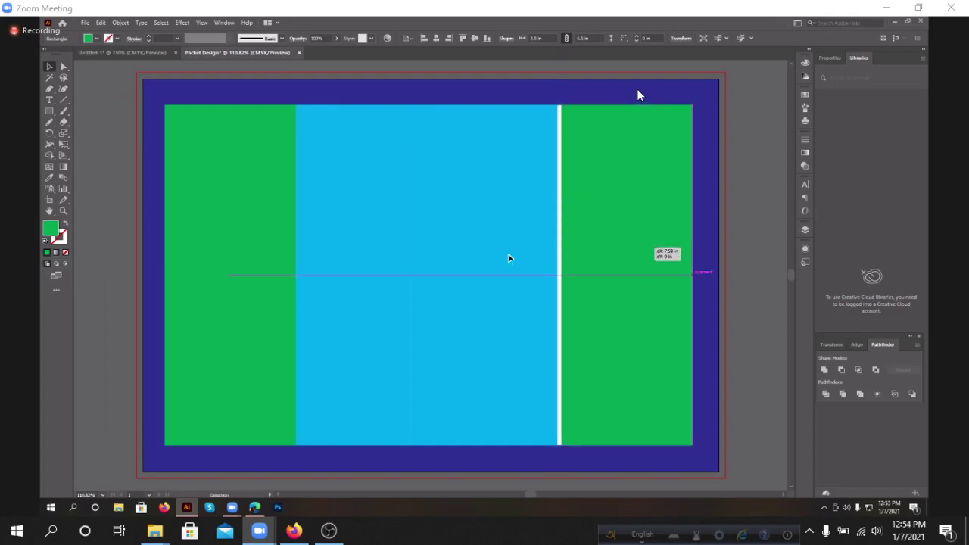
{"action": "left_click", "coordinate": [485, 255]}
{"action": "left_click_drag", "start_coordinate": [487, 256], "coordinate": [484, 257]}
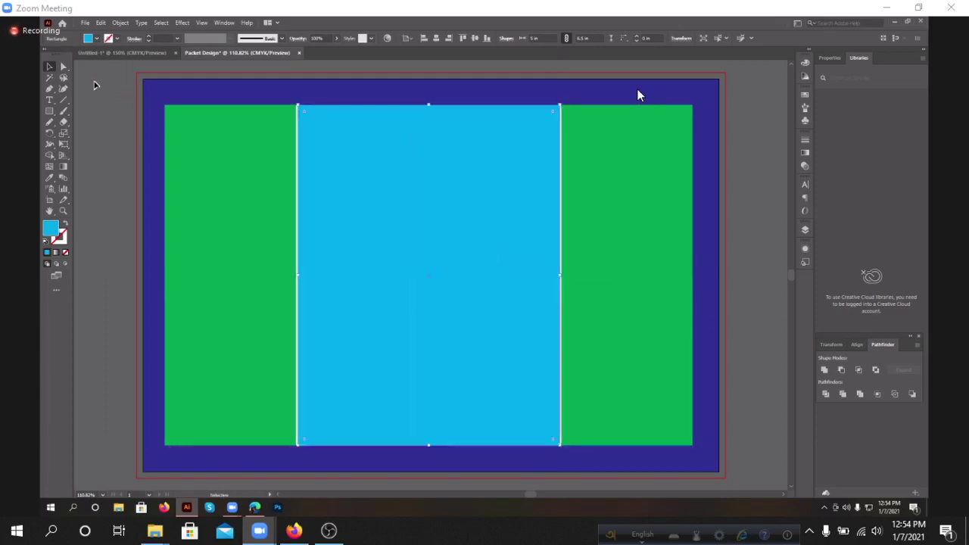
- Convert the whole packet artwork into guides, then undo the conversion
{"action": "left_click", "coordinate": [639, 401]}
{"action": "left_click", "coordinate": [663, 409]}
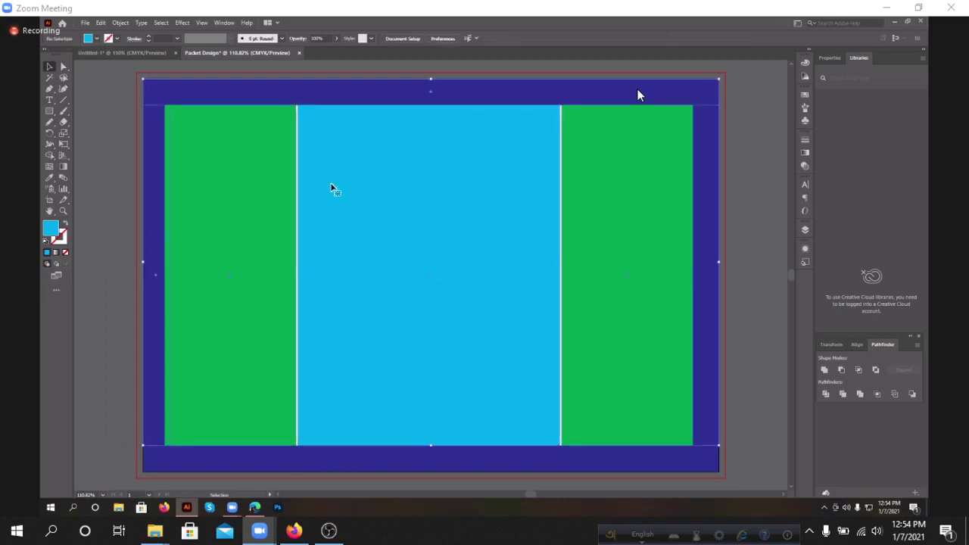
{"action": "right_click", "coordinate": [359, 213]}
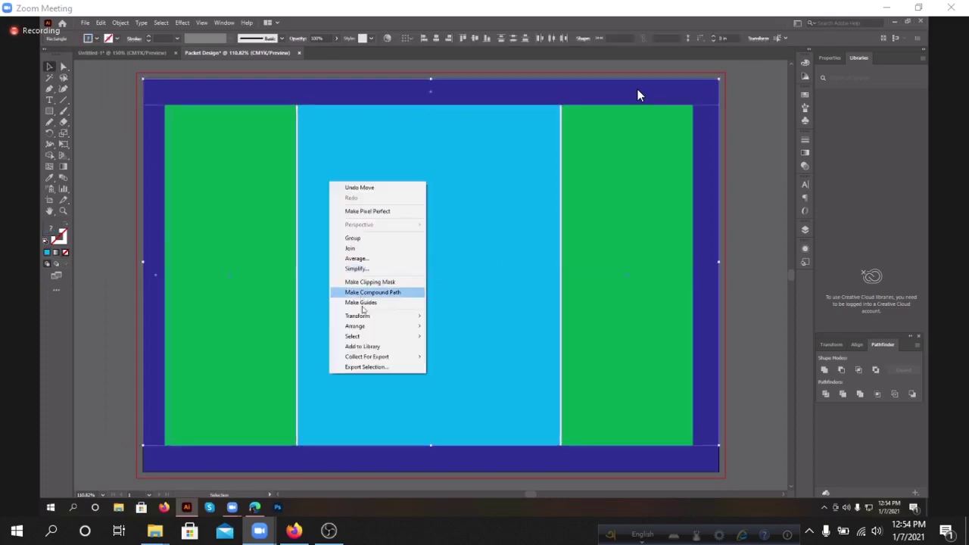
{"action": "left_click", "coordinate": [361, 303]}
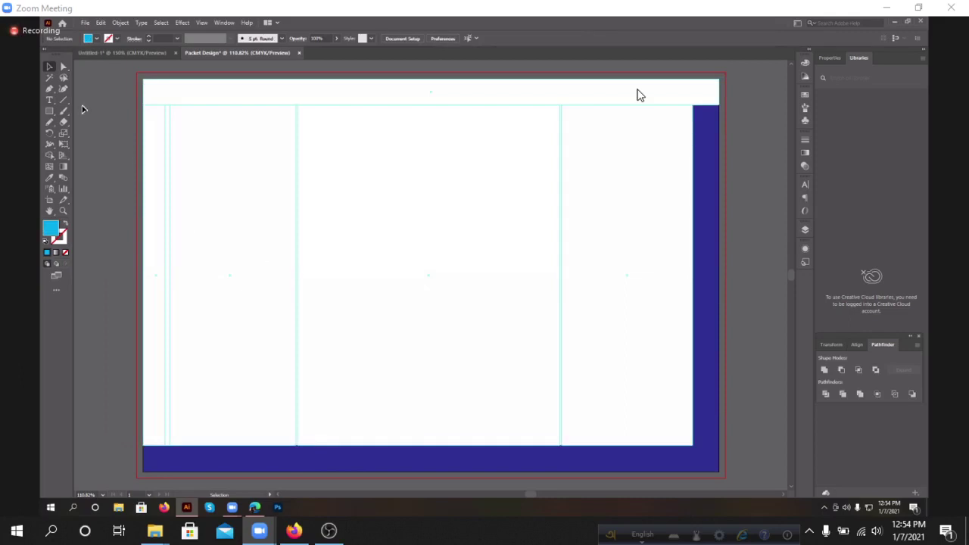
{"action": "key", "text": "a"}
{"action": "key", "text": "ctrl+z"}
{"action": "key", "text": "v"}
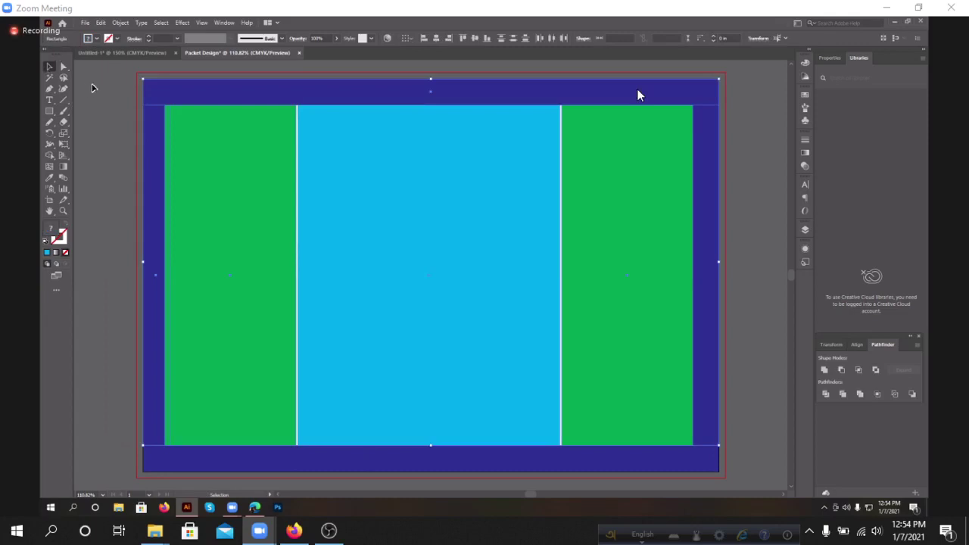
- Reselect the panel rectangles and turn them into guides again, then select everything on the artboard
{"action": "key", "text": "ctrl+shift+a"}
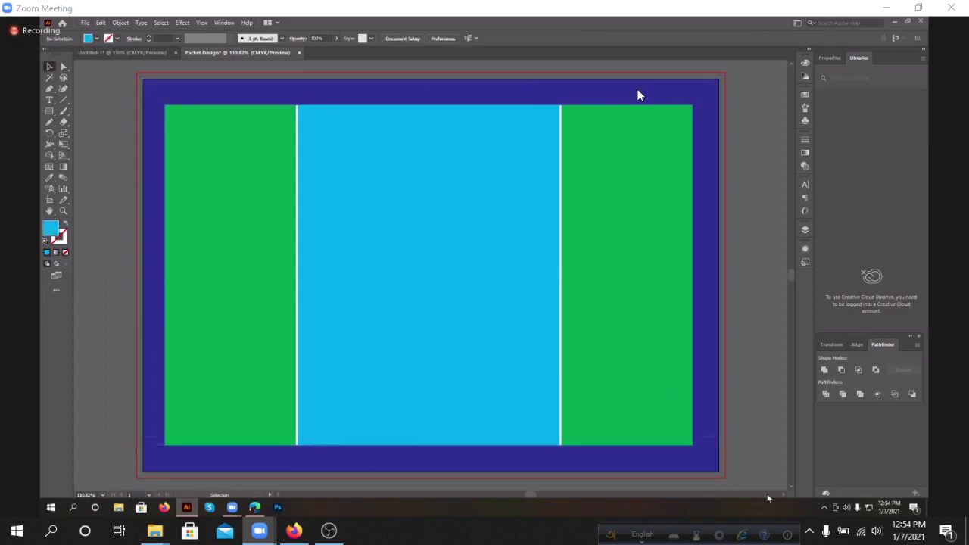
{"action": "scroll", "coordinate": [742, 453], "scroll_direction": "down", "scroll_amount": 2}
{"action": "left_click", "coordinate": [482, 169]}
{"action": "scroll", "coordinate": [482, 168], "scroll_direction": "down", "scroll_amount": 1}
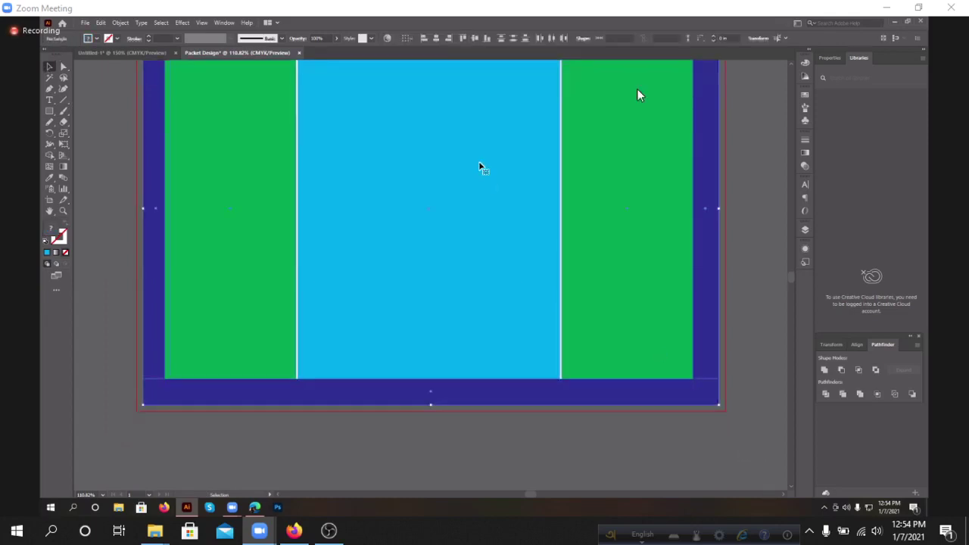
{"action": "right_click", "coordinate": [527, 265]}
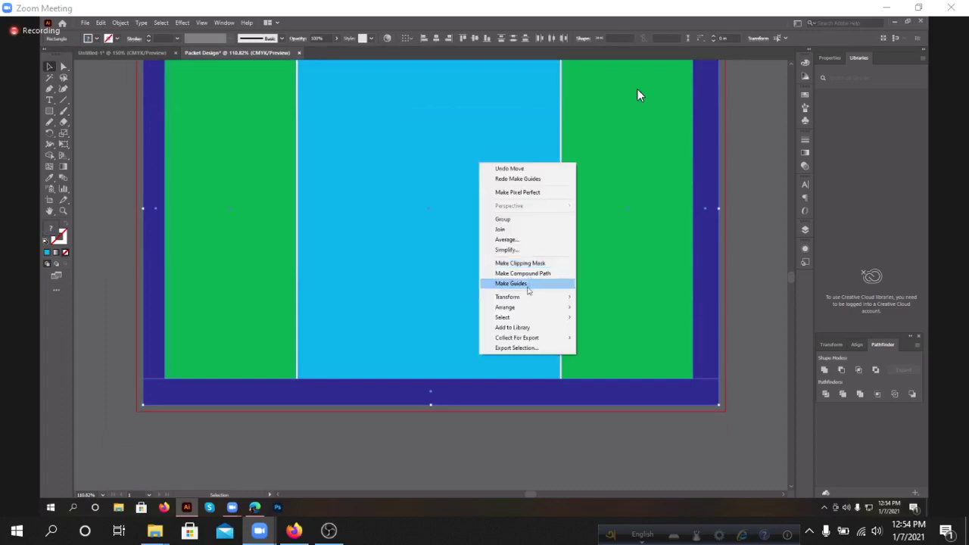
{"action": "left_click", "coordinate": [520, 282]}
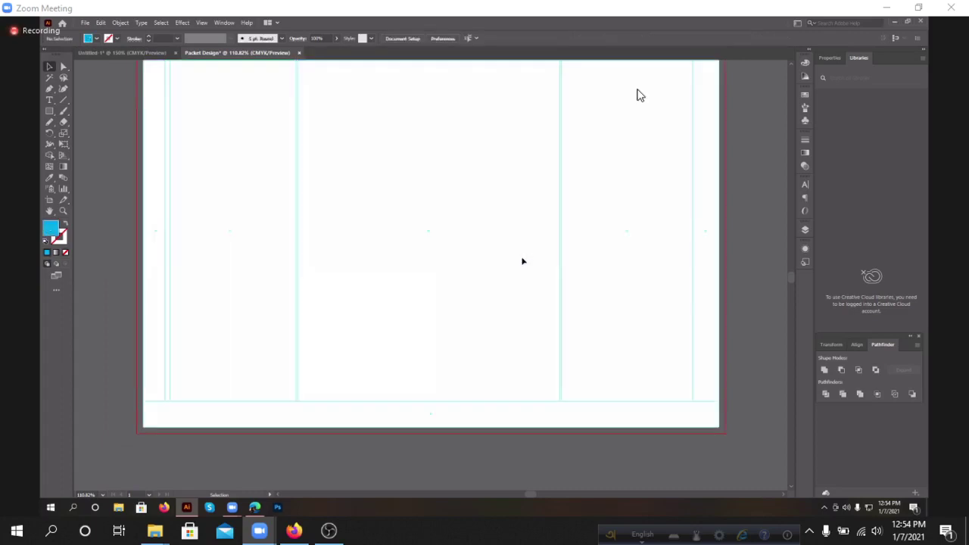
{"action": "scroll", "coordinate": [520, 265], "scroll_direction": "up", "scroll_amount": 1}
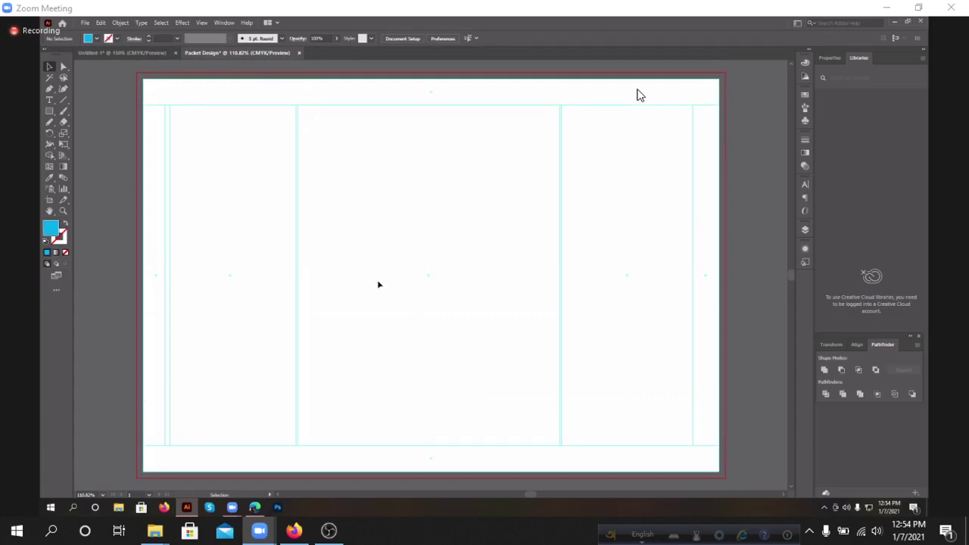
{"action": "left_click_drag", "start_coordinate": [80, 94], "coordinate": [645, 487]}
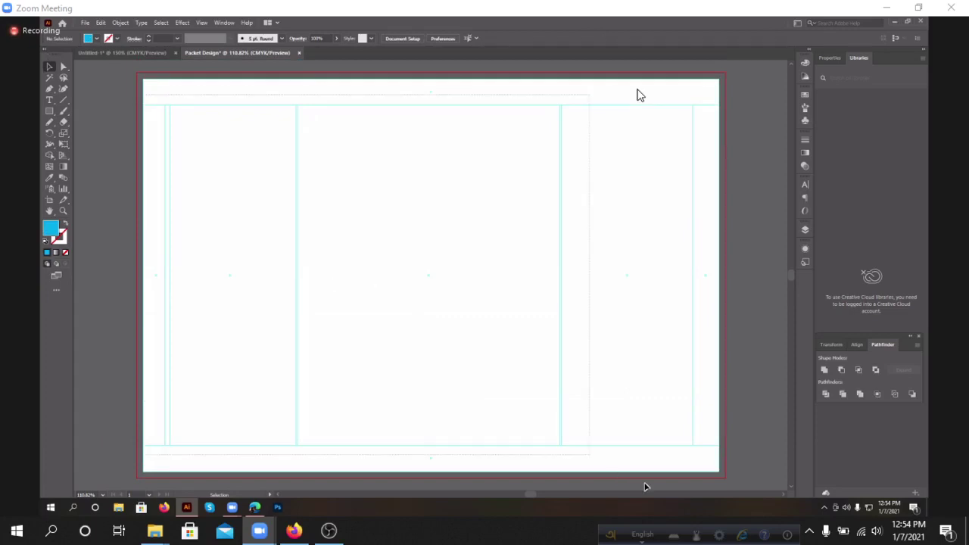
- Undo repeatedly to remove the green and cyan panels and their guides from the artboard
{"action": "scroll", "coordinate": [640, 345], "scroll_direction": "down", "scroll_amount": 1}
{"action": "scroll", "coordinate": [669, 372], "scroll_direction": "down", "scroll_amount": 1}
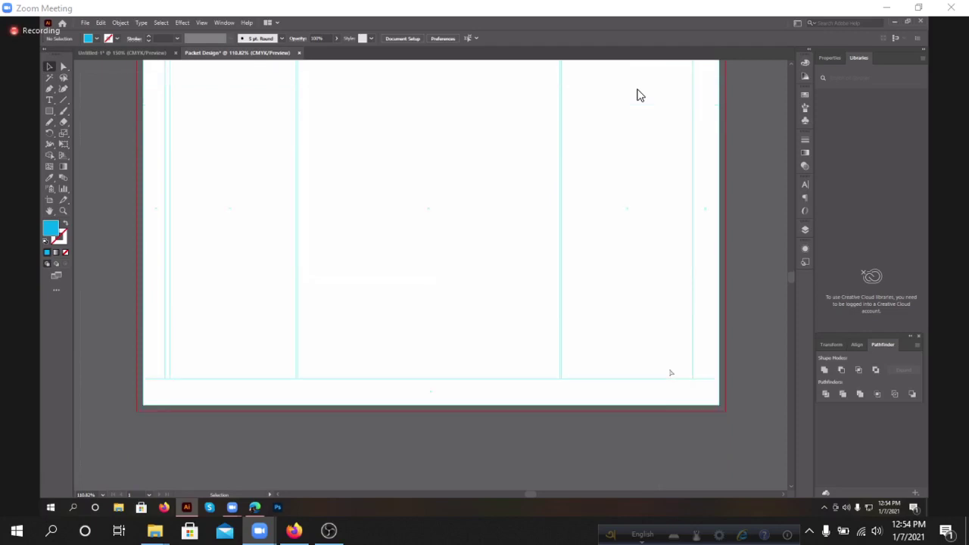
{"action": "key", "text": "ctrl+z"}
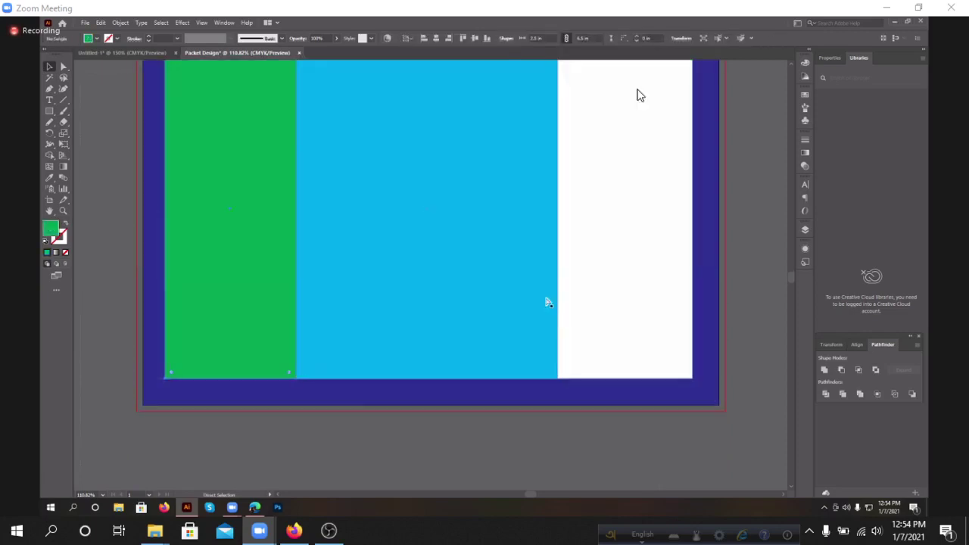
{"action": "scroll", "coordinate": [544, 284], "scroll_direction": "left", "scroll_amount": 2}
{"action": "scroll", "coordinate": [543, 284], "scroll_direction": "up", "scroll_amount": 2}
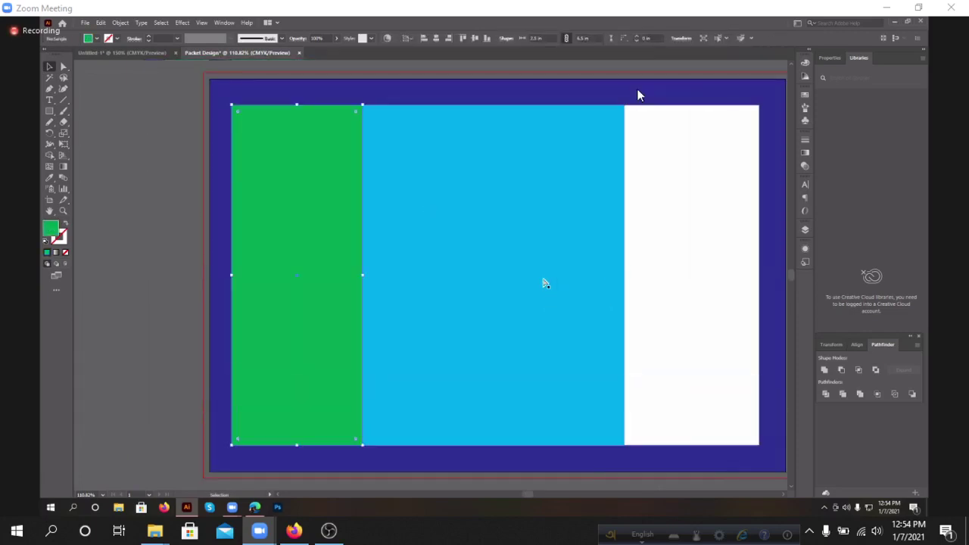
{"action": "scroll", "coordinate": [544, 283], "scroll_direction": "up", "scroll_amount": 1}
{"action": "key", "text": "ctrl+z"}
{"action": "key", "text": "ctrl+z"}
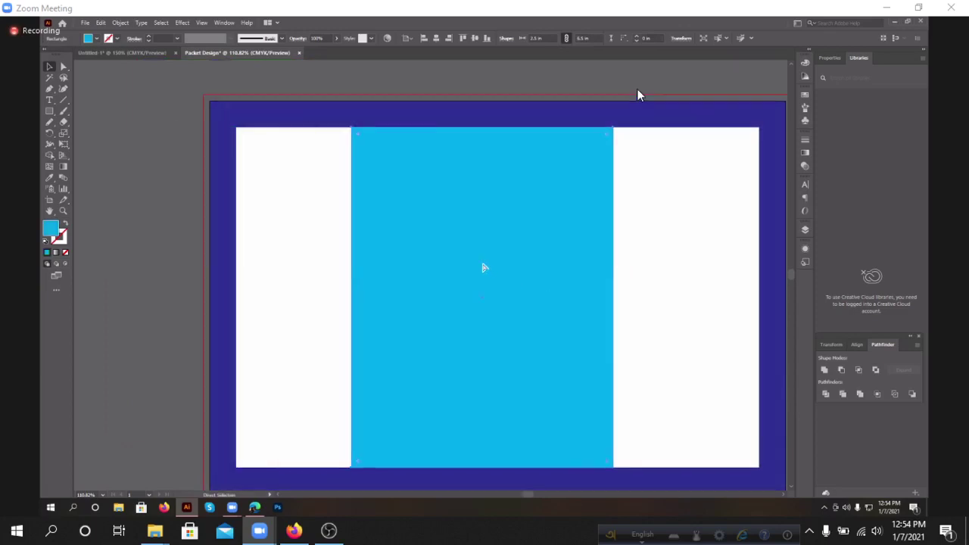
{"action": "key", "text": "ctrl+z"}
{"action": "key", "text": "ctrl+z"}
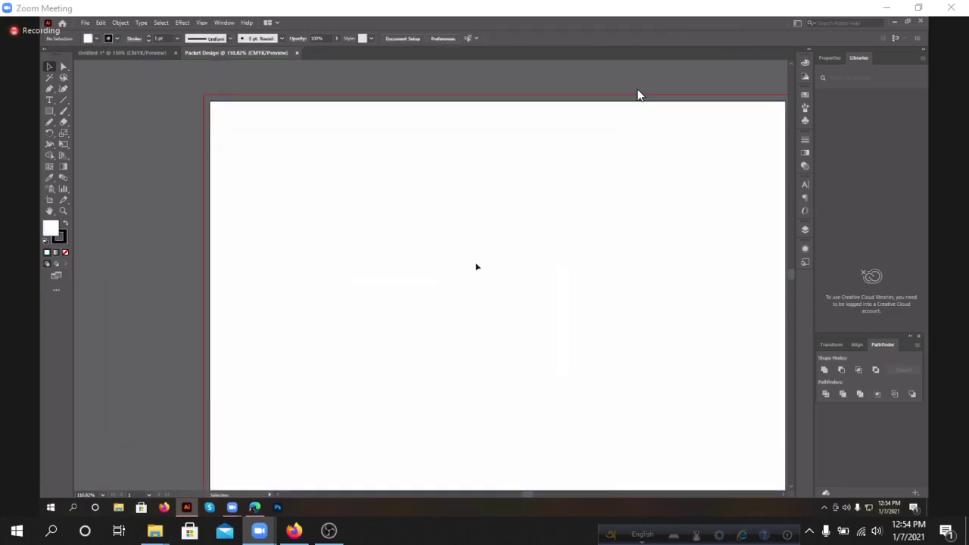
{"action": "scroll", "coordinate": [657, 275], "scroll_direction": "down", "scroll_amount": 1}
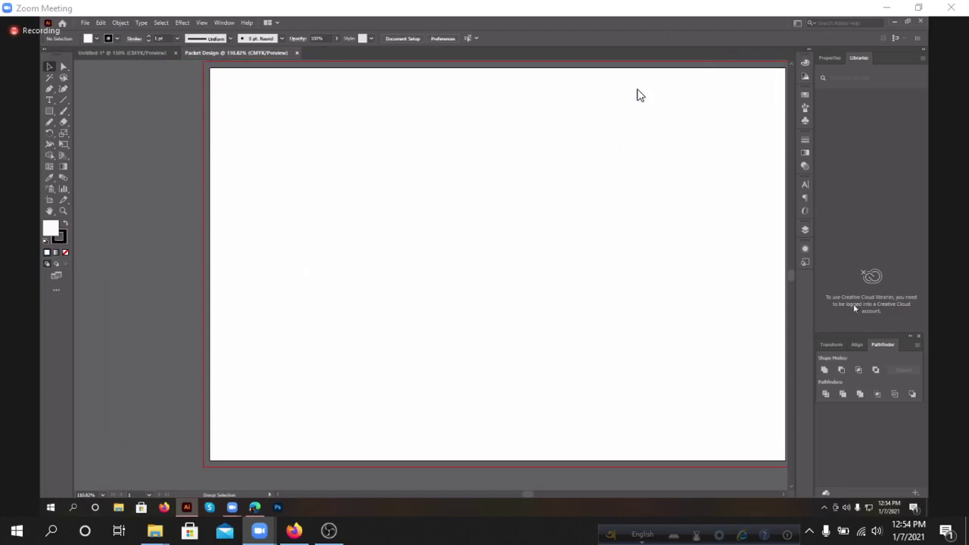
{"action": "scroll", "coordinate": [659, 281], "scroll_direction": "down", "scroll_amount": 1}
{"action": "scroll", "coordinate": [586, 306], "scroll_direction": "right", "scroll_amount": 1}
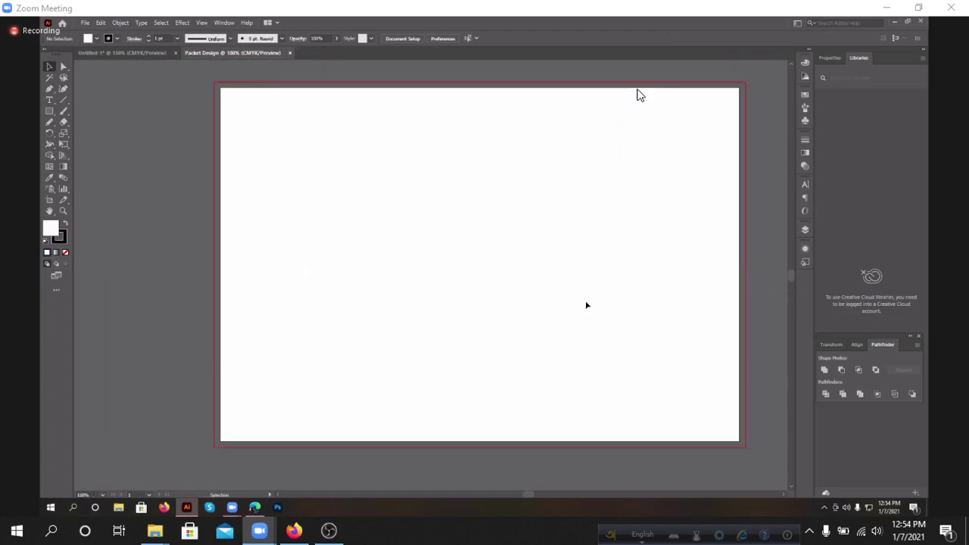
- Draw an 11 in wide rectangle by exact size and fill it cyan
{"action": "left_click", "coordinate": [48, 112]}
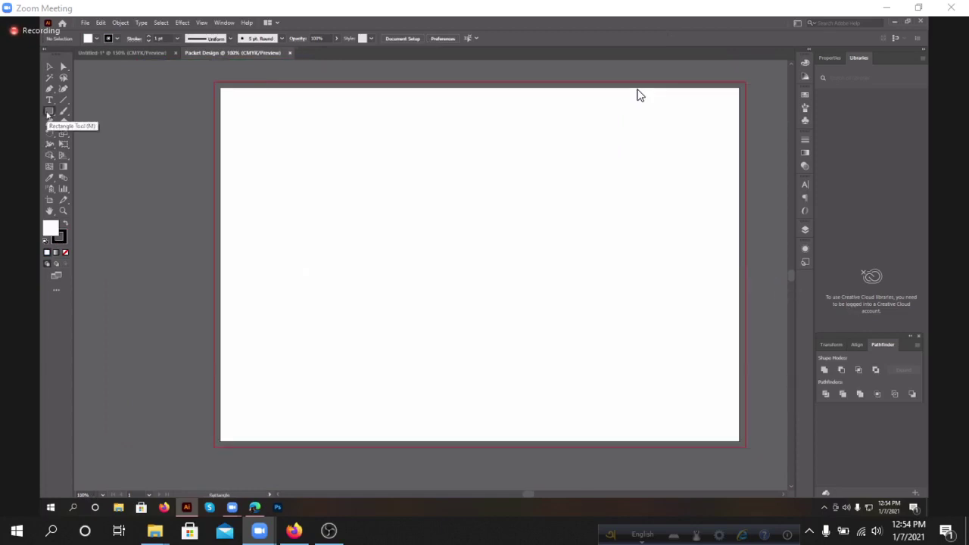
{"action": "left_click", "coordinate": [48, 113]}
{"action": "left_click", "coordinate": [536, 245]}
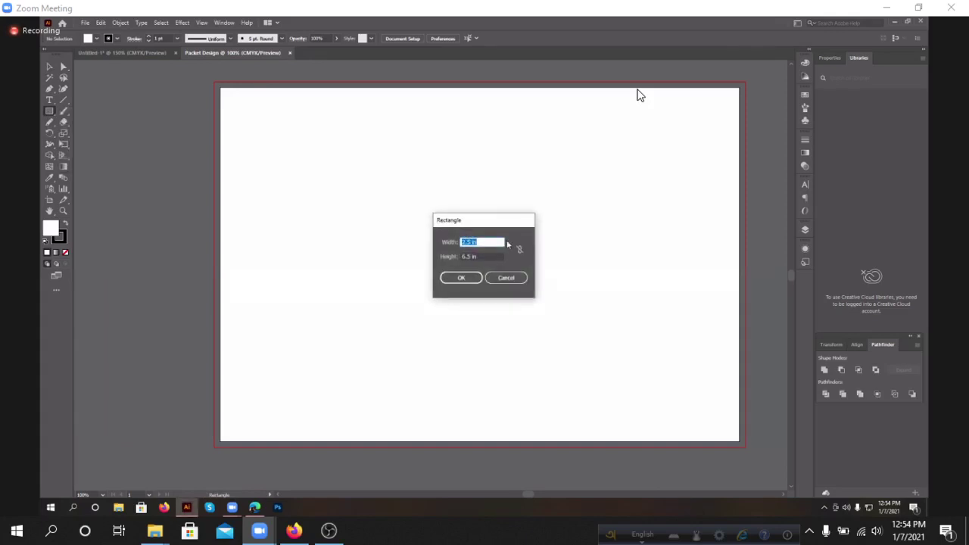
{"action": "key", "text": "BackSpace"}
{"action": "type", "text": "11"}
{"action": "key", "text": "Tab"}
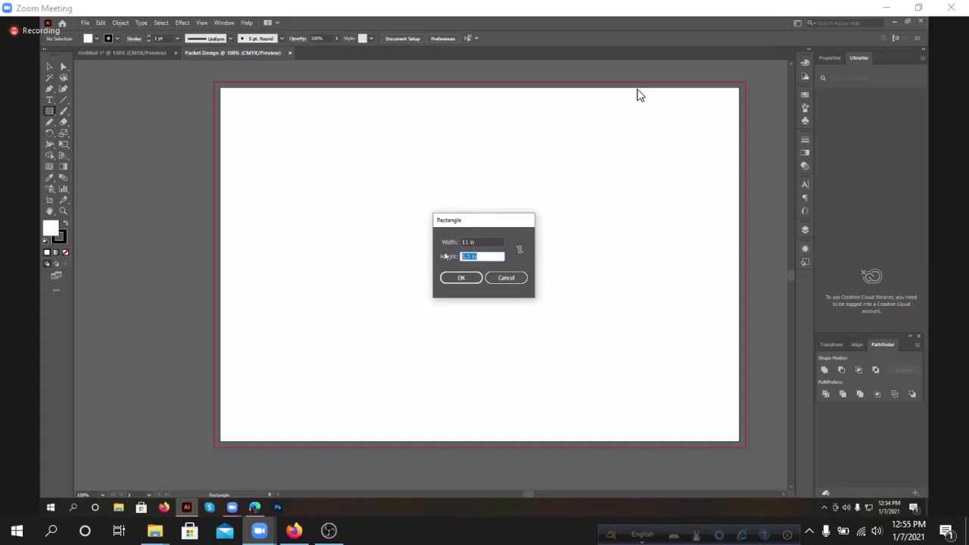
{"action": "type", "text": "8"}
{"action": "left_click", "coordinate": [458, 275]}
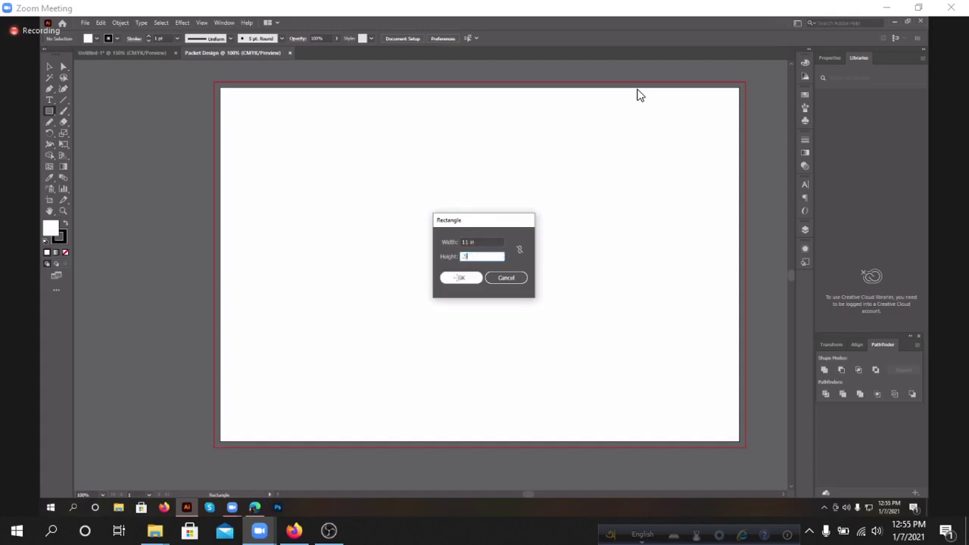
{"action": "left_click", "coordinate": [95, 39]}
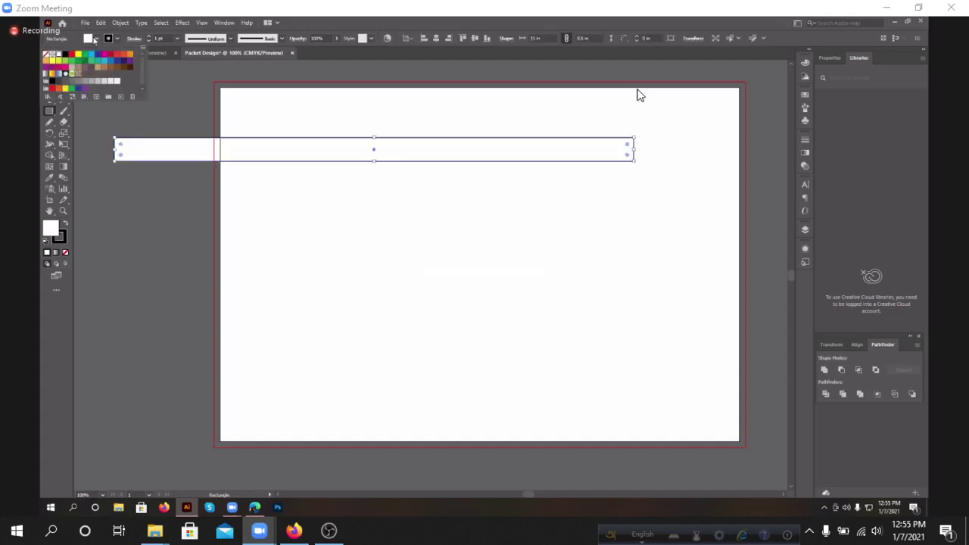
{"action": "left_click", "coordinate": [91, 56]}
{"action": "left_click", "coordinate": [89, 111]}
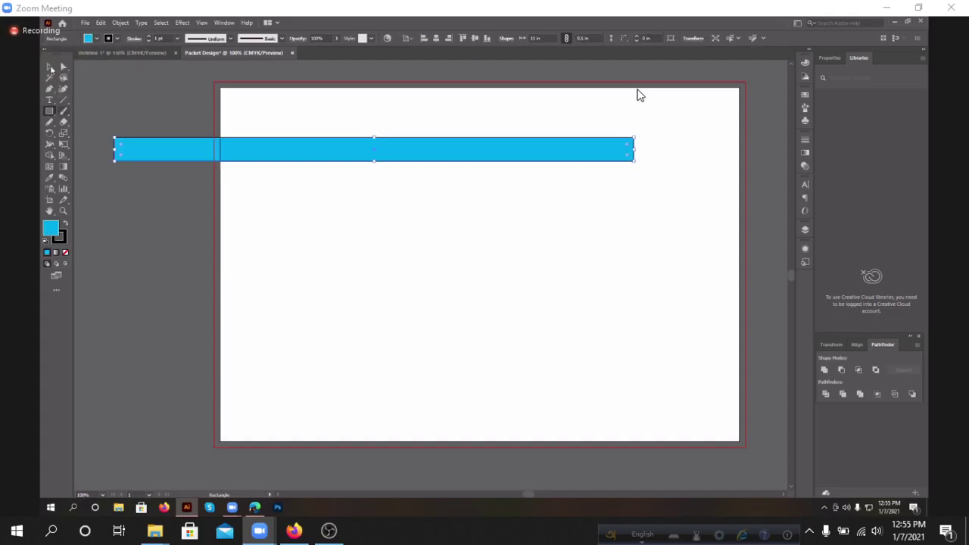
- Place the cyan strip along the artboard's top edge and duplicate it to the bottom edge
{"action": "left_click", "coordinate": [47, 70]}
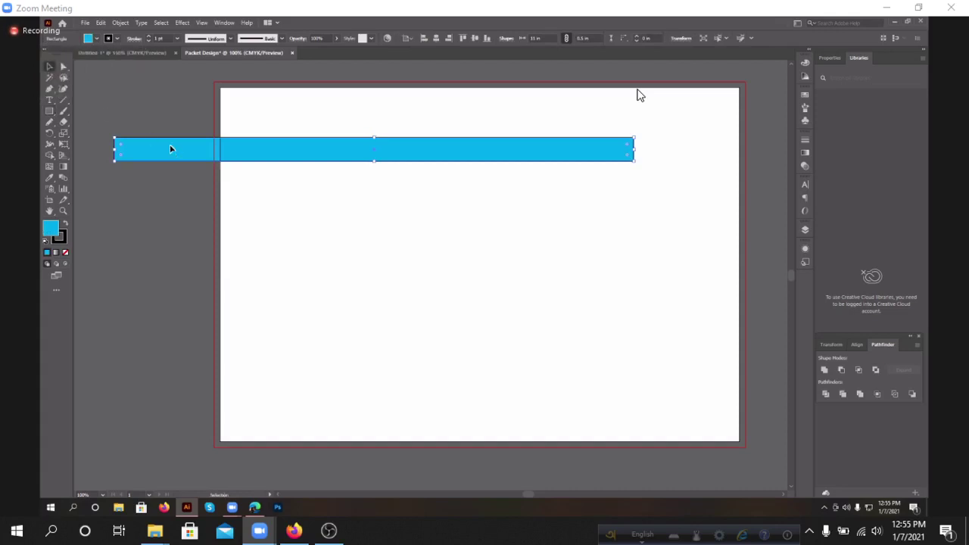
{"action": "left_click_drag", "start_coordinate": [171, 146], "coordinate": [276, 100]}
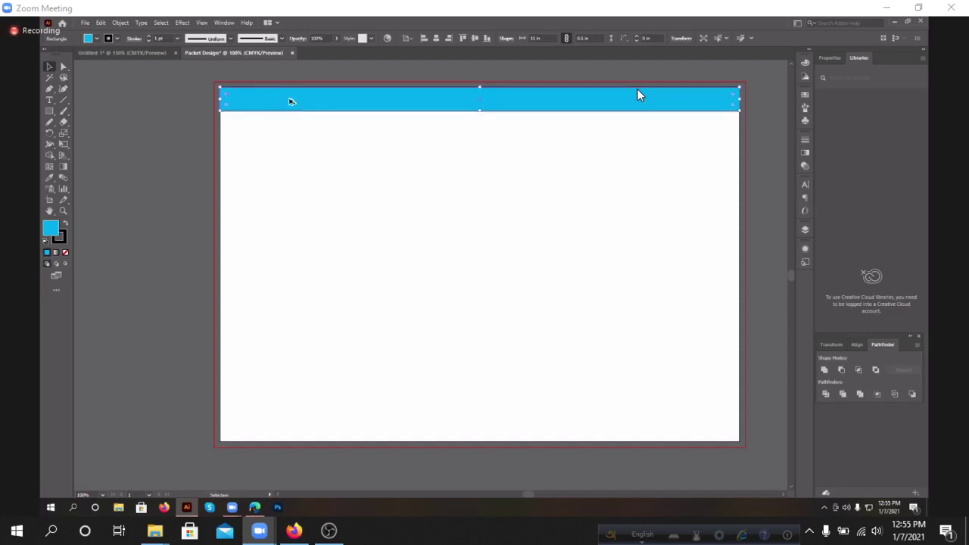
{"action": "left_click_drag", "start_coordinate": [289, 106], "coordinate": [290, 430]}
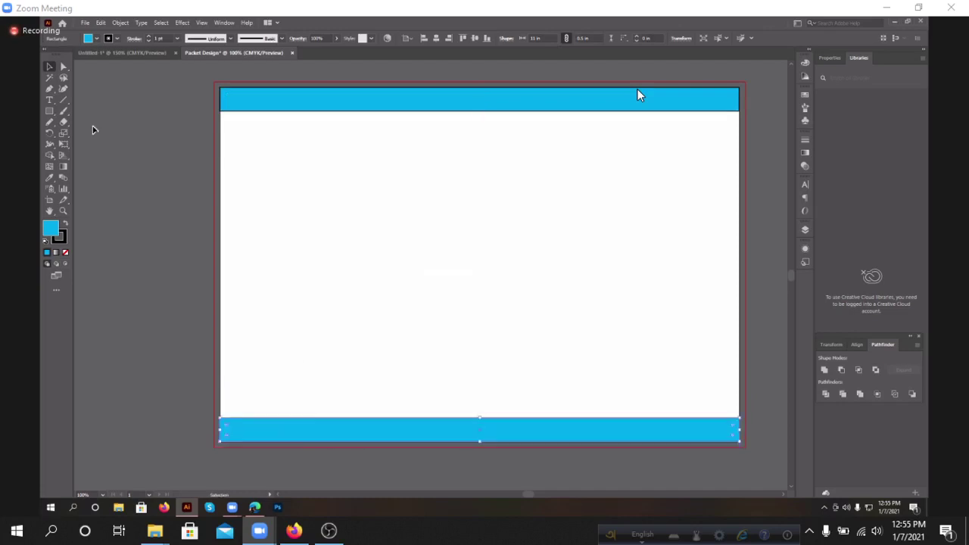
{"action": "left_click", "coordinate": [50, 111]}
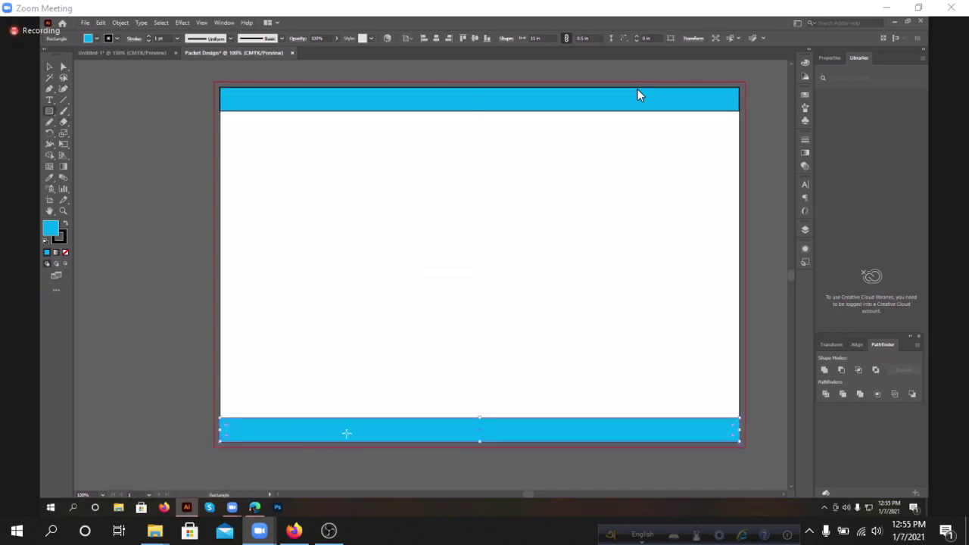
- Create a 0.5 × 6.5 in bar and place it along the artboard's left edge
{"action": "left_click", "coordinate": [379, 245]}
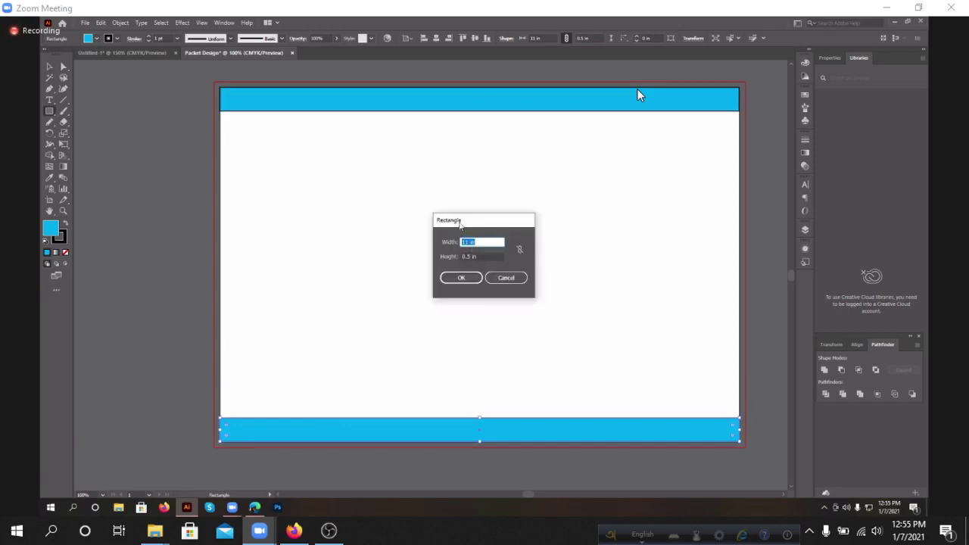
{"action": "left_click_drag", "start_coordinate": [460, 224], "coordinate": [247, 186]}
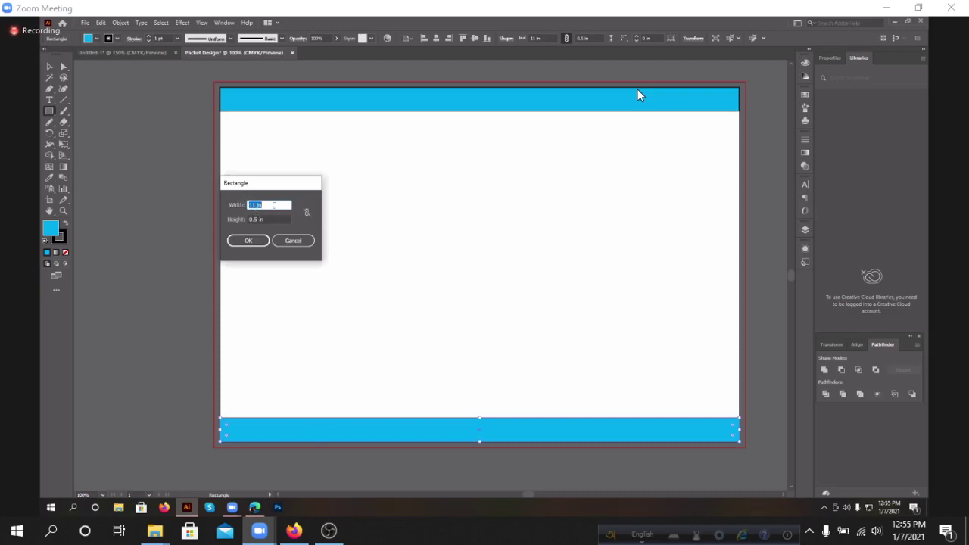
{"action": "type", "text": "0.5"}
{"action": "key", "text": "Tab"}
{"action": "type", "text": "6.5"}
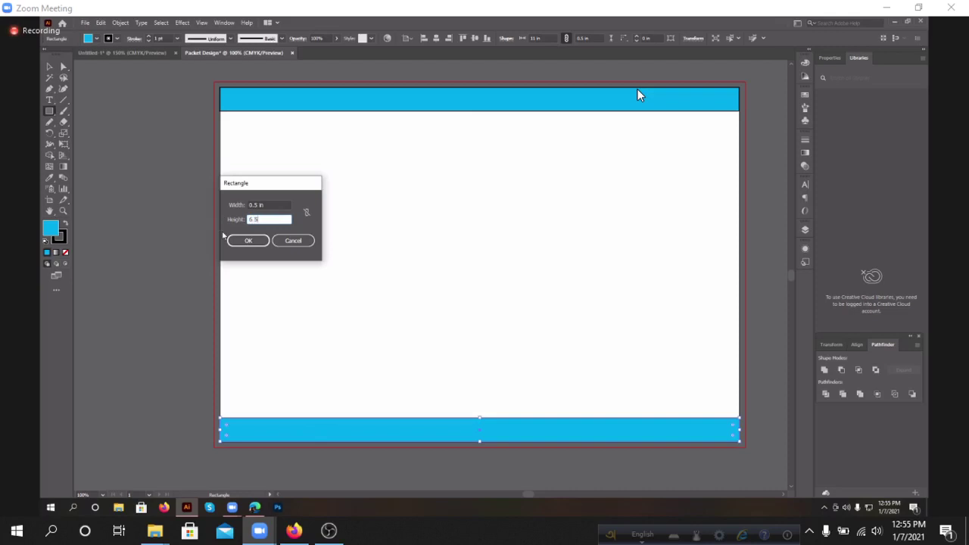
{"action": "key", "text": "Return"}
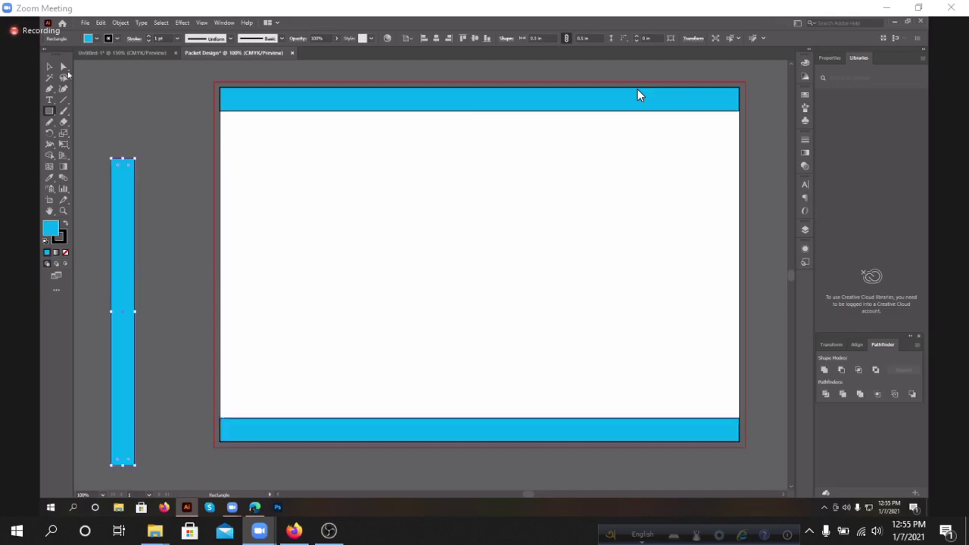
{"action": "left_click", "coordinate": [49, 66]}
{"action": "left_click_drag", "start_coordinate": [129, 204], "coordinate": [235, 156]}
{"action": "left_click", "coordinate": [229, 175]}
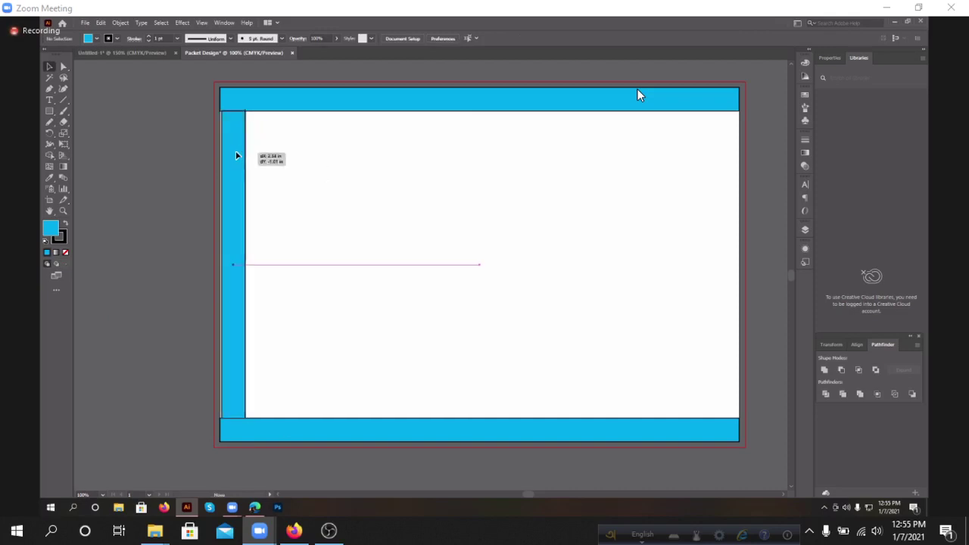
- Set the stroke to None on the top, left and bottom cyan bars
{"action": "left_click", "coordinate": [259, 99]}
{"action": "left_click", "coordinate": [638, 91]}
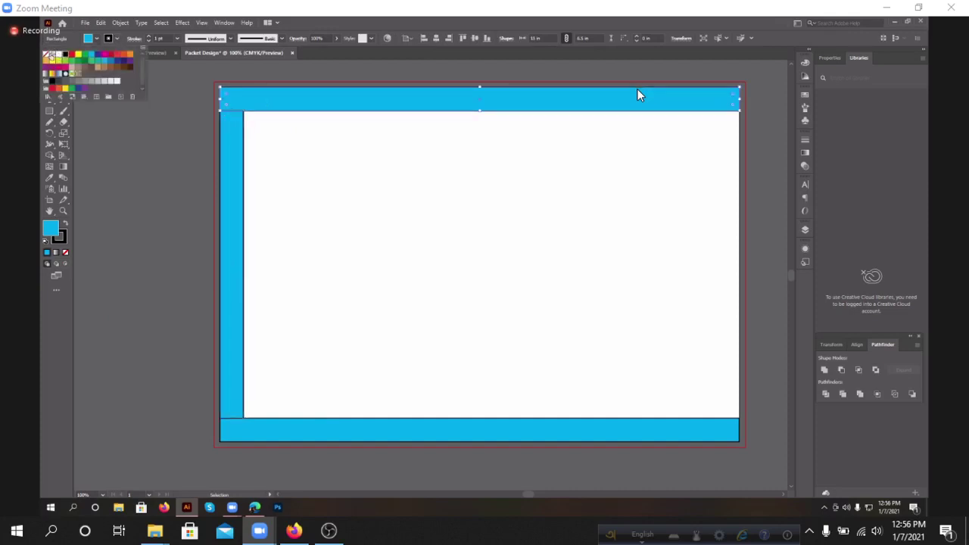
{"action": "left_click", "coordinate": [46, 54]}
{"action": "left_click", "coordinate": [243, 190]}
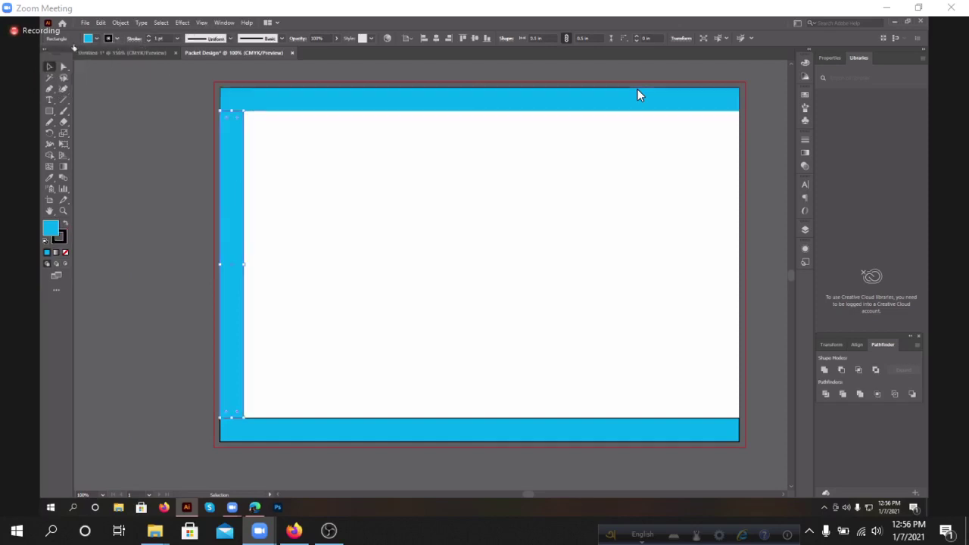
{"action": "left_click", "coordinate": [50, 57]}
{"action": "left_click", "coordinate": [48, 54]}
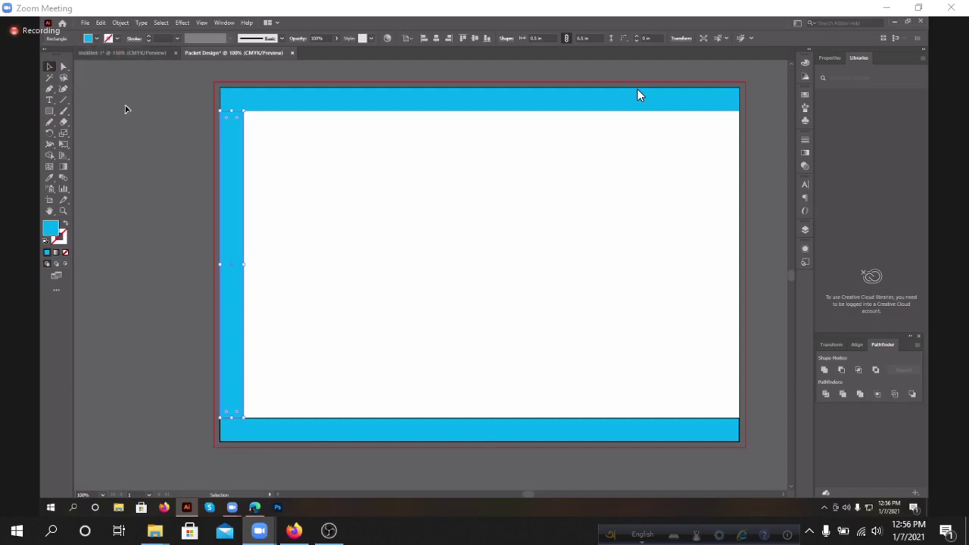
{"action": "left_click", "coordinate": [306, 432]}
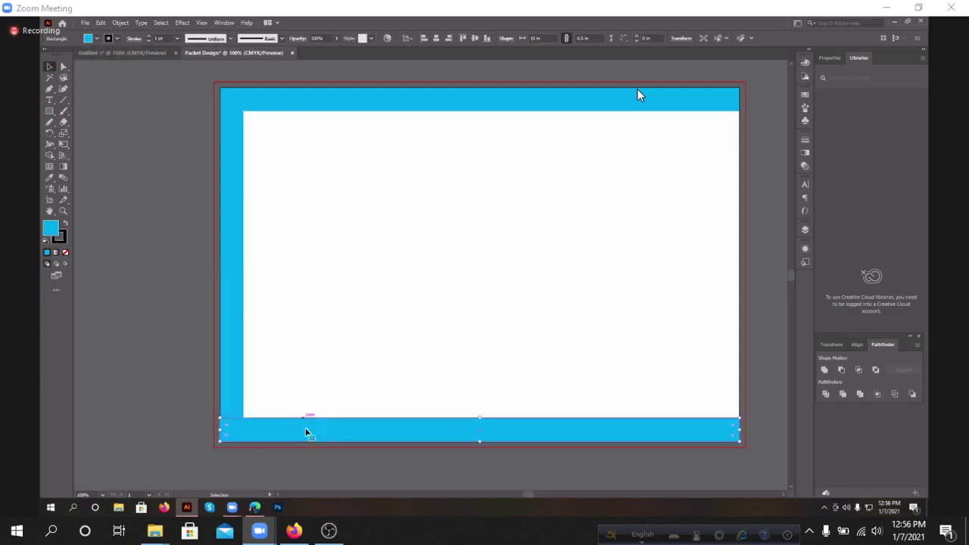
{"action": "left_click", "coordinate": [110, 38]}
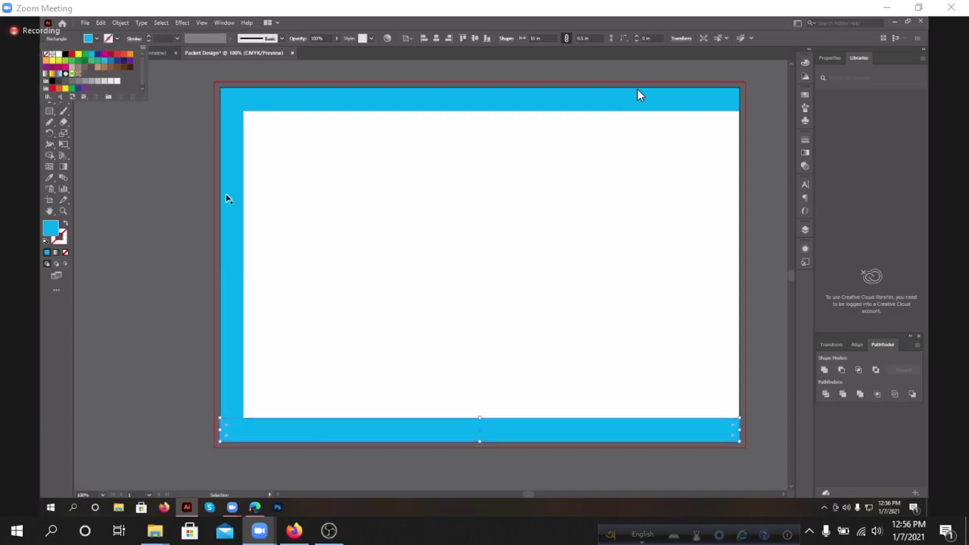
- Duplicate the left bar to the right edge, trying and undoing a magenta fill on it
{"action": "left_click", "coordinate": [231, 200]}
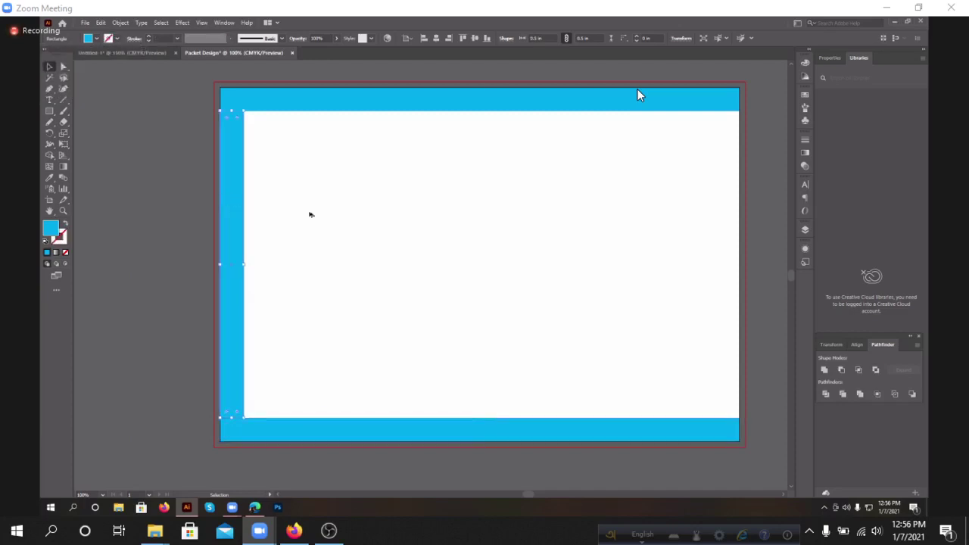
{"action": "left_click_drag", "start_coordinate": [233, 203], "coordinate": [722, 206]}
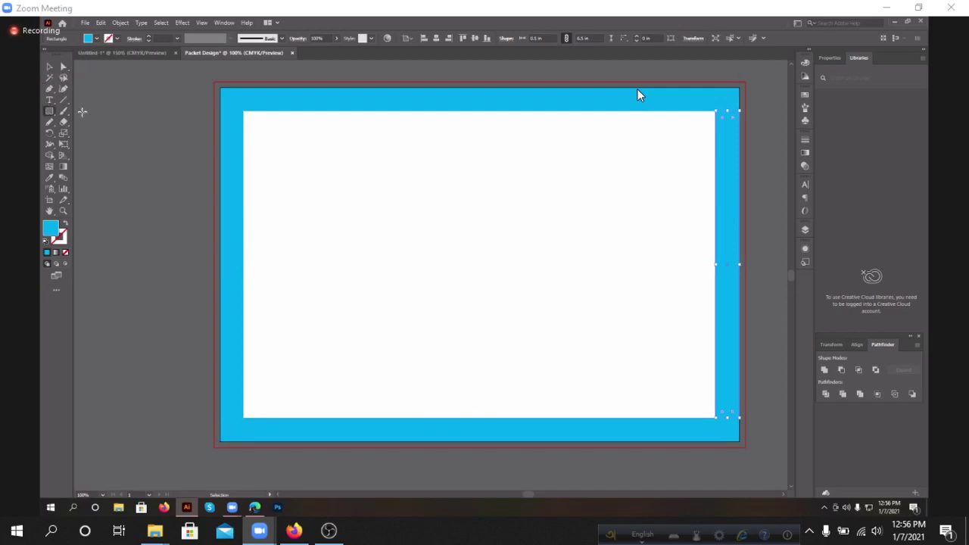
{"action": "left_click", "coordinate": [96, 39]}
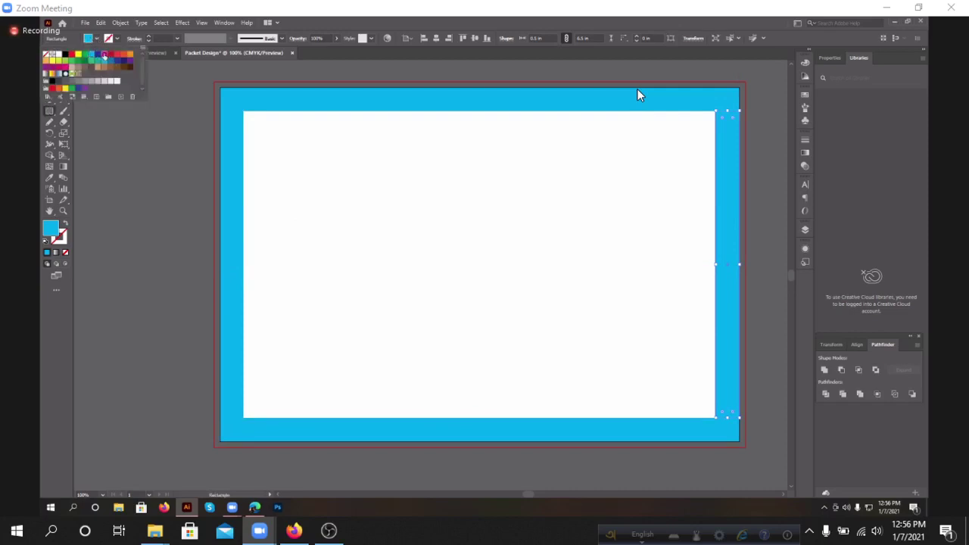
{"action": "left_click", "coordinate": [104, 56]}
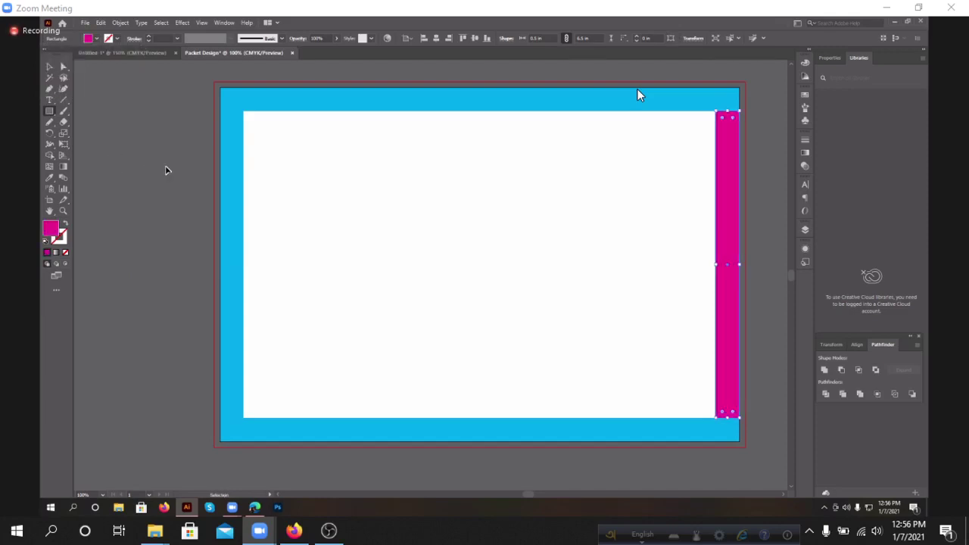
{"action": "key", "text": "ctrl+z"}
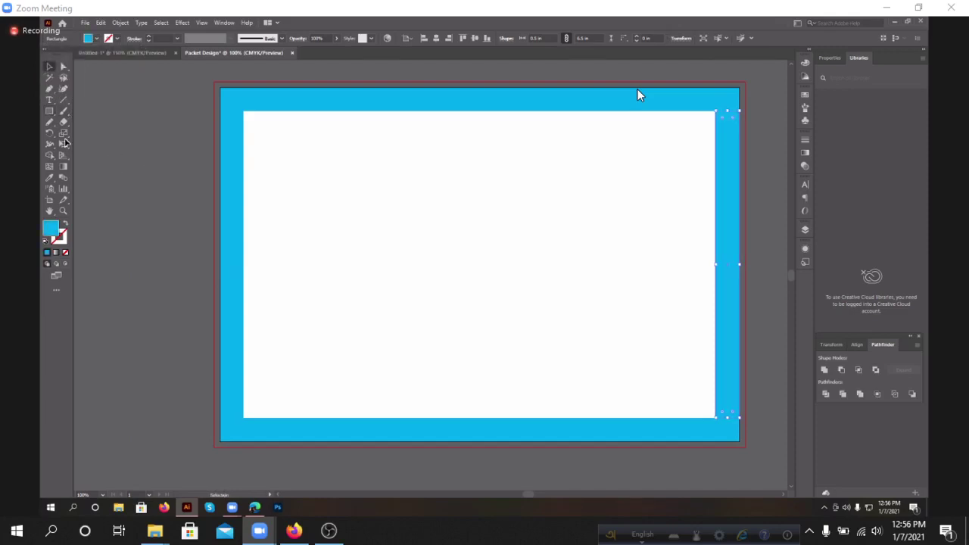
{"action": "left_click", "coordinate": [50, 111]}
{"action": "key", "text": "ctrl+shift+a"}
- Set the fill colour to orange-red C=0 M=80 Y=95 K=0
{"action": "left_click", "coordinate": [312, 241]}
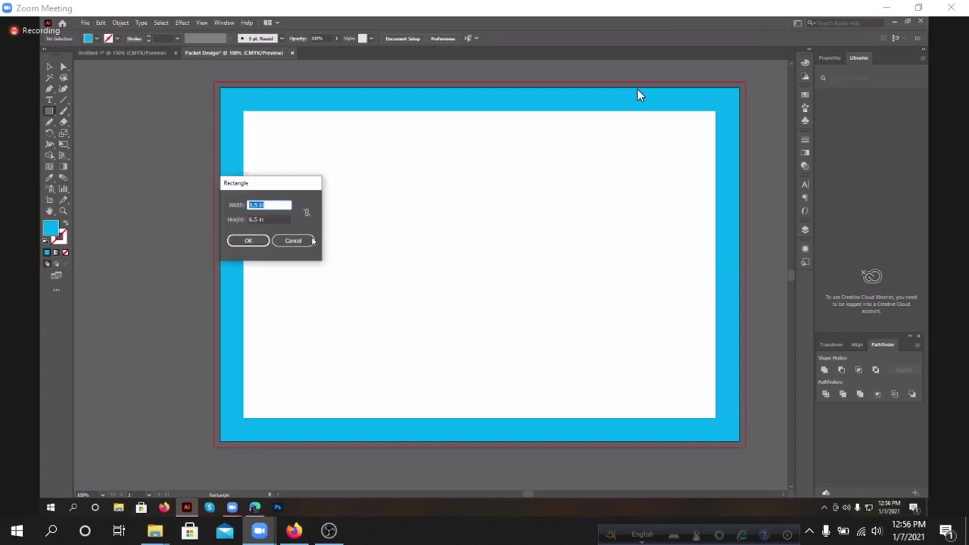
{"action": "key", "text": "Escape"}
{"action": "left_click", "coordinate": [97, 39]}
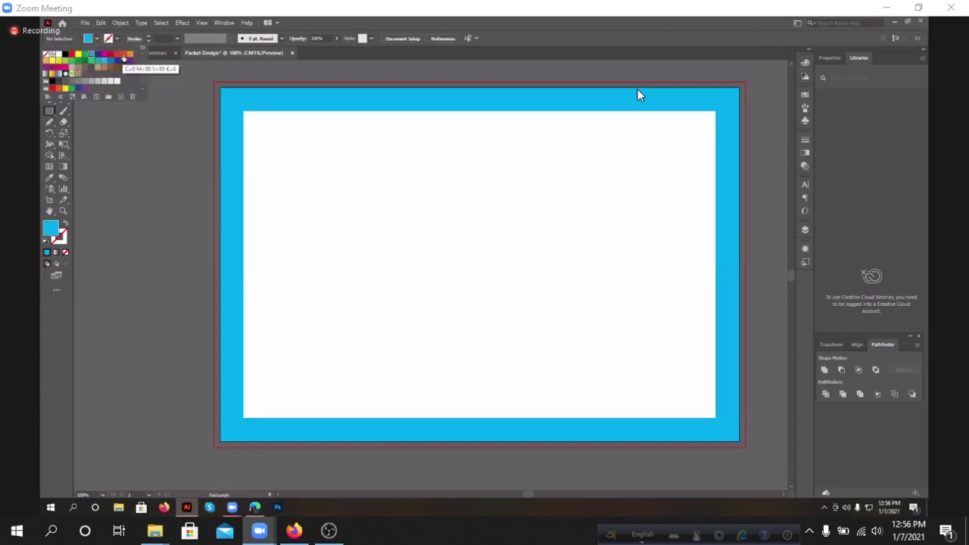
{"action": "left_click", "coordinate": [123, 58]}
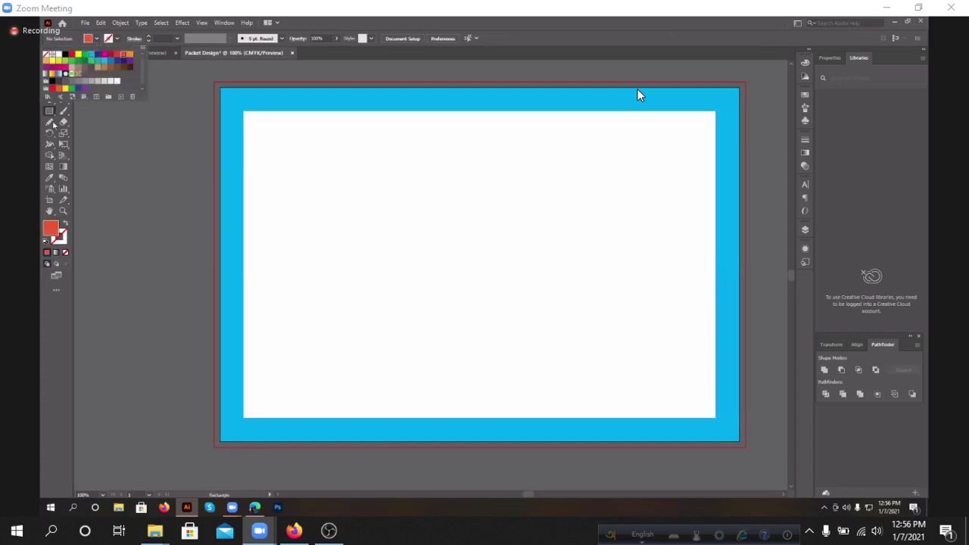
{"action": "left_click", "coordinate": [112, 144]}
- Draw a 5 × 6.5 in orange-red rectangle, centre it on the artboard, and reset the fill to blue
{"action": "left_click", "coordinate": [227, 196]}
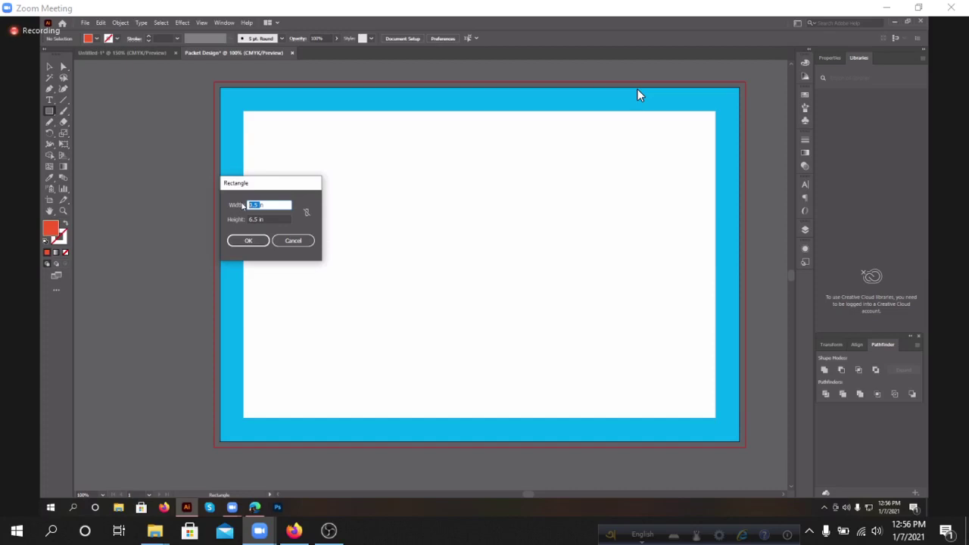
{"action": "type", "text": "5in"}
{"action": "left_click", "coordinate": [234, 240]}
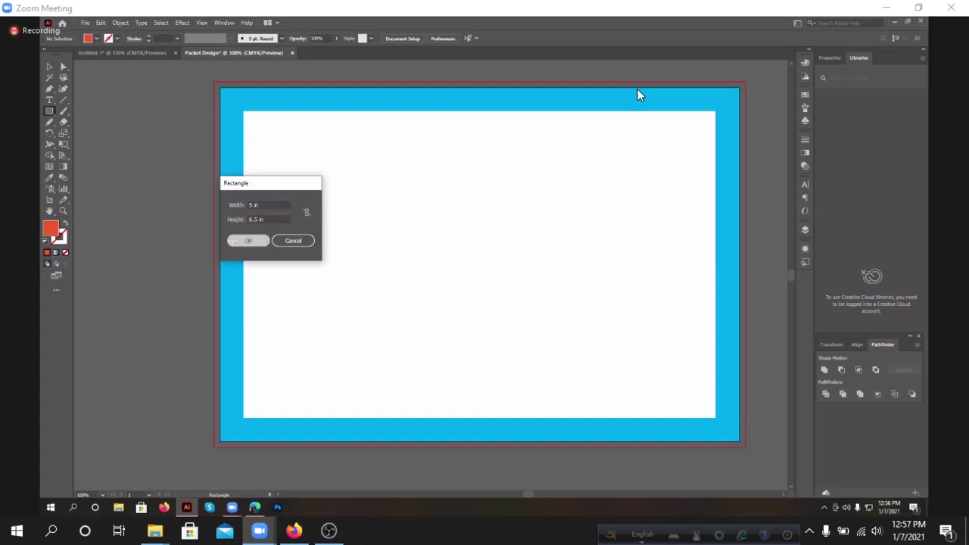
{"action": "key", "text": "v"}
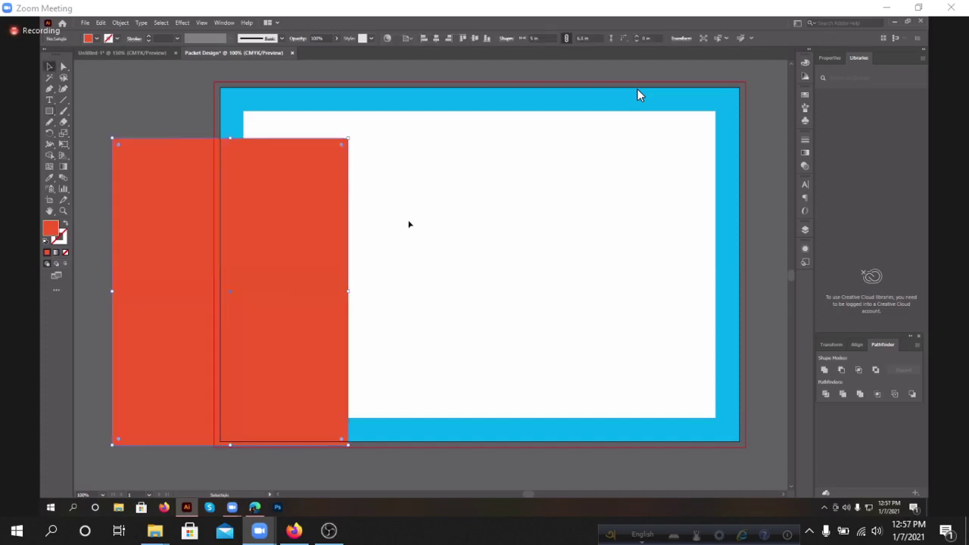
{"action": "left_click_drag", "start_coordinate": [456, 218], "coordinate": [485, 208]}
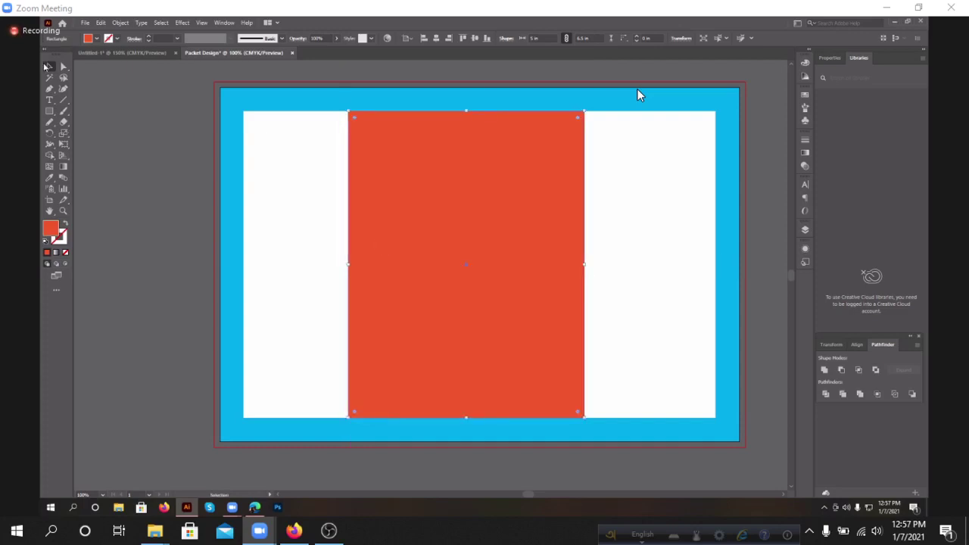
{"action": "key", "text": "ctrl+shift+a"}
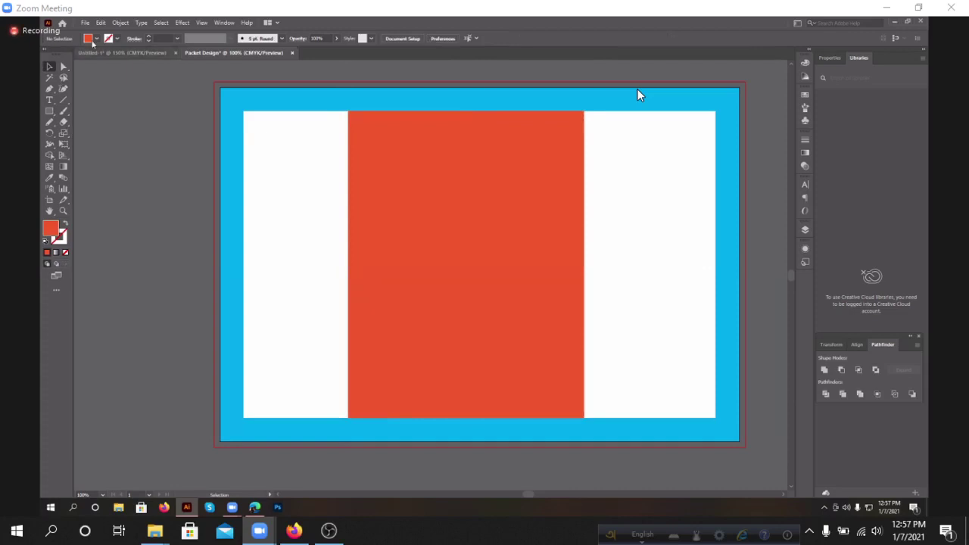
{"action": "left_click", "coordinate": [94, 39]}
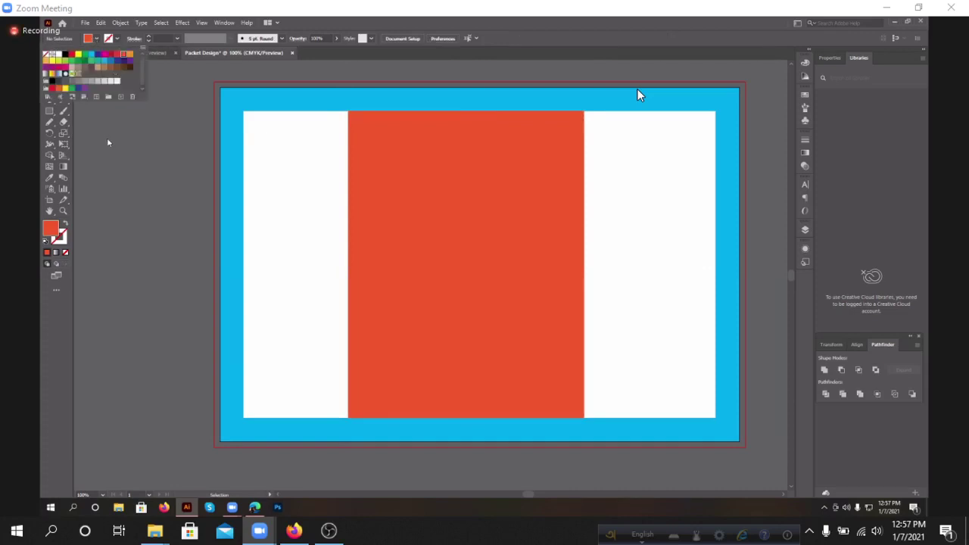
{"action": "left_click", "coordinate": [95, 53]}
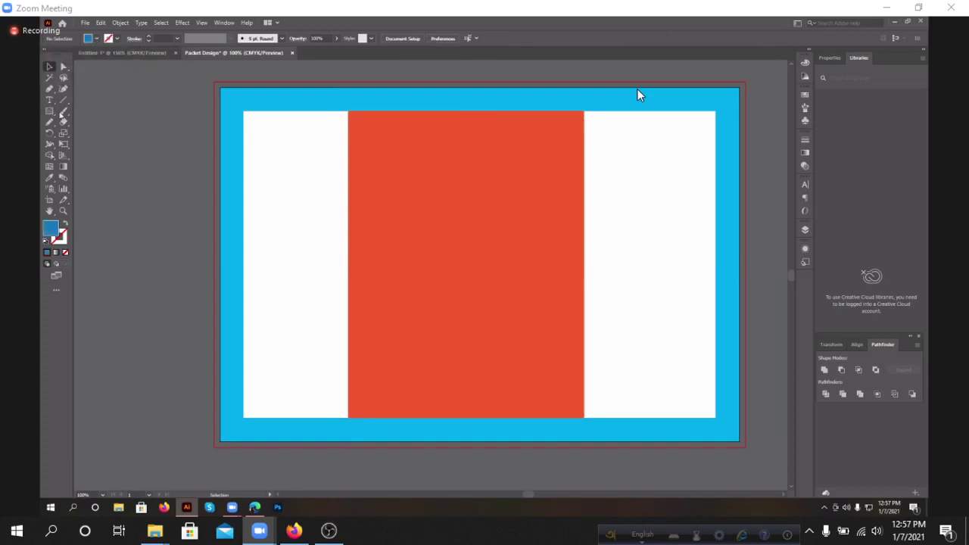
- Draw a 2.5 × 6.5 in blue rectangle and move it into the artboard's left white strip
{"action": "left_click", "coordinate": [50, 111]}
{"action": "left_click", "coordinate": [216, 189]}
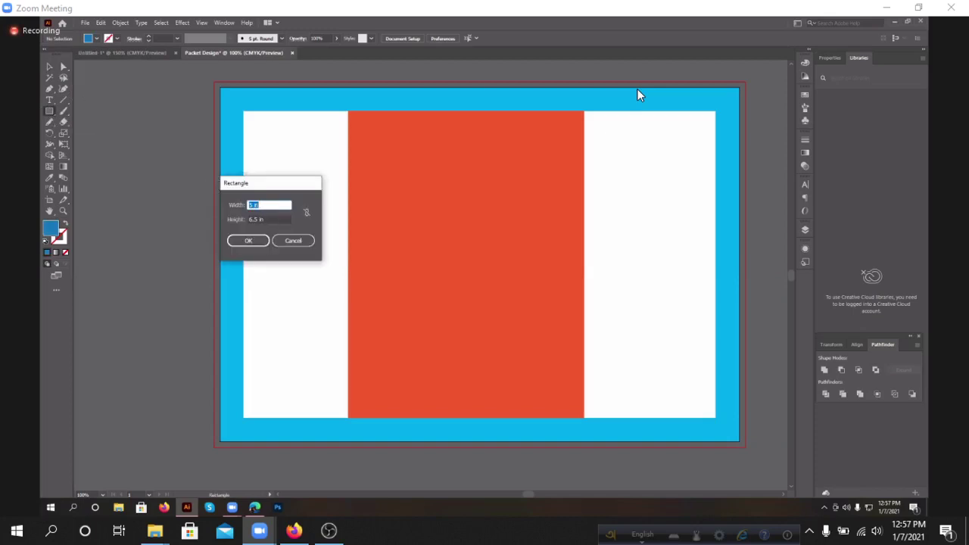
{"action": "type", "text": "2.5"}
{"action": "left_click", "coordinate": [246, 241]}
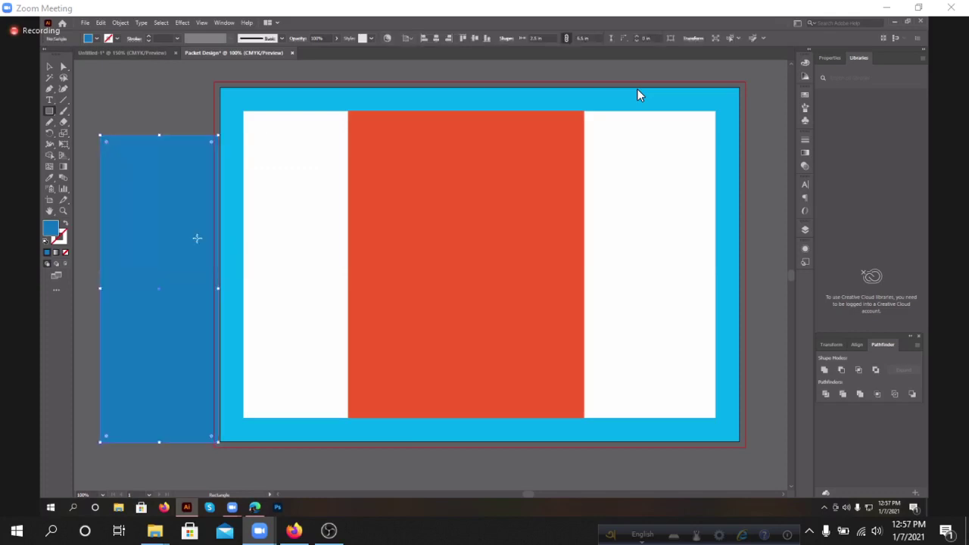
{"action": "key", "text": "v"}
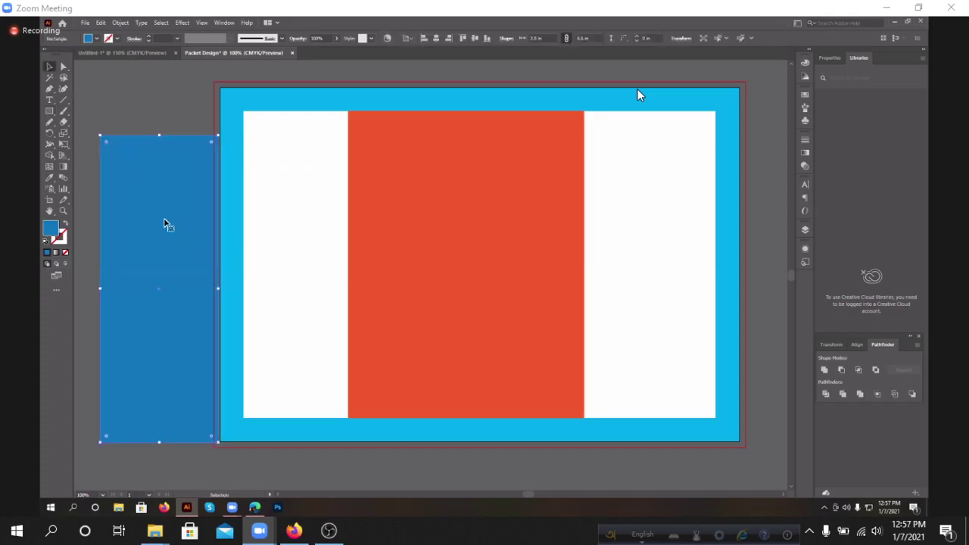
{"action": "left_click", "coordinate": [137, 99]}
{"action": "left_click_drag", "start_coordinate": [171, 206], "coordinate": [536, 220]}
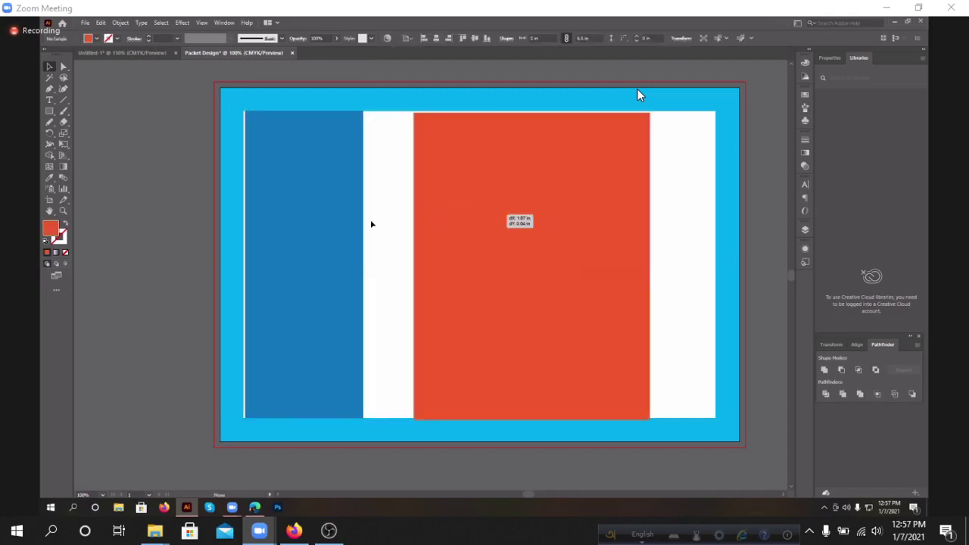
- Shift the red panel further right and fit the 2.5 in blue panel on the left
{"action": "left_click_drag", "start_coordinate": [330, 220], "coordinate": [323, 212]}
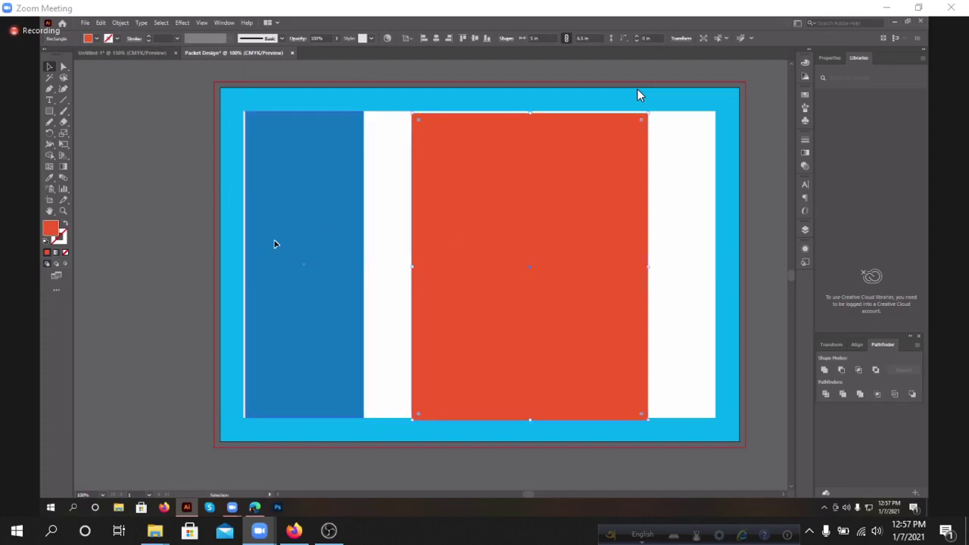
{"action": "left_click_drag", "start_coordinate": [274, 243], "coordinate": [424, 264]}
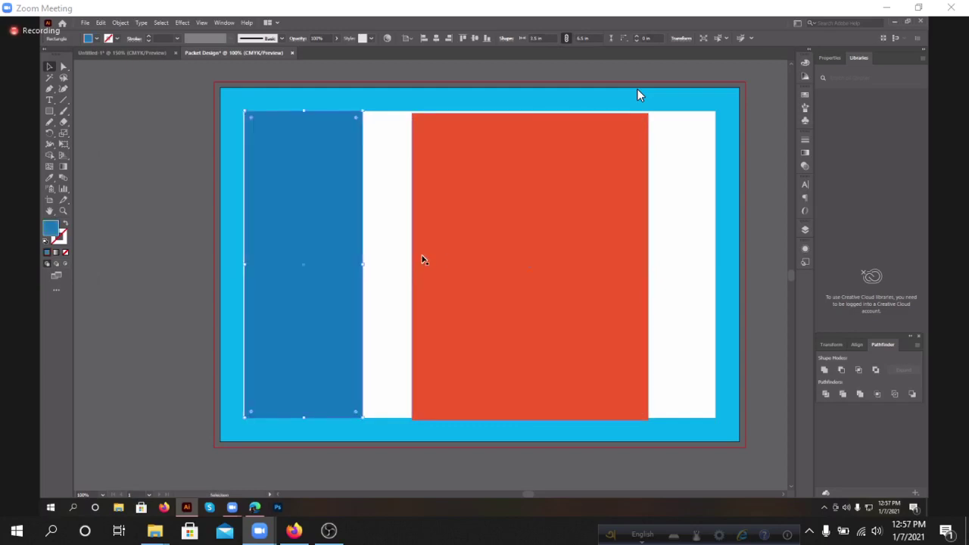
{"action": "key", "text": "ctrl+z"}
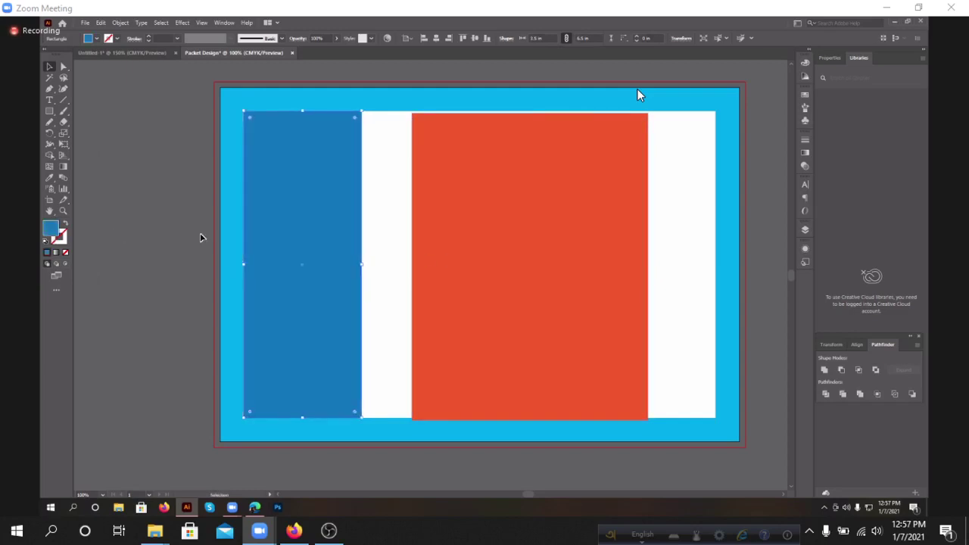
{"action": "left_click_drag", "start_coordinate": [288, 228], "coordinate": [287, 228]}
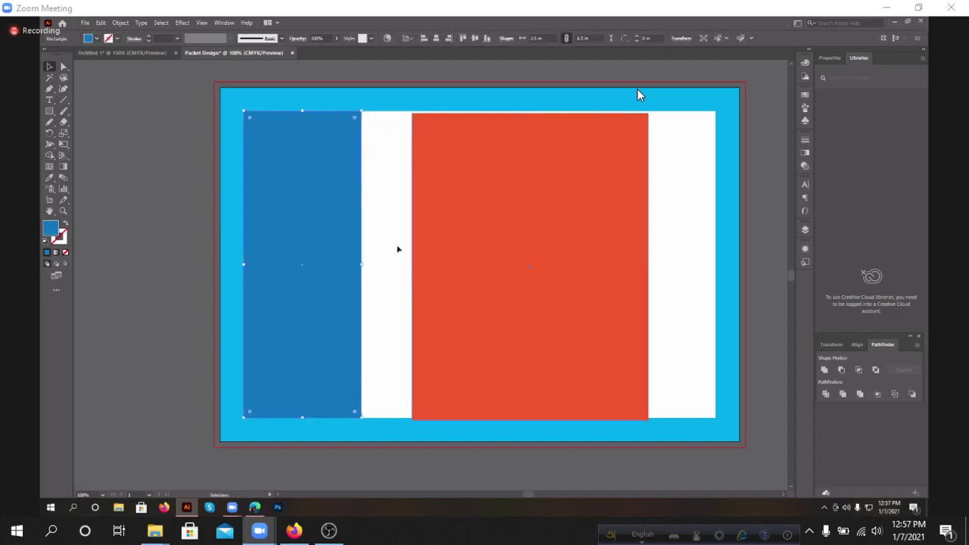
- Butt the red panel against the left blue panel and Alt-drag a blue copy to the right side
{"action": "left_click", "coordinate": [408, 268]}
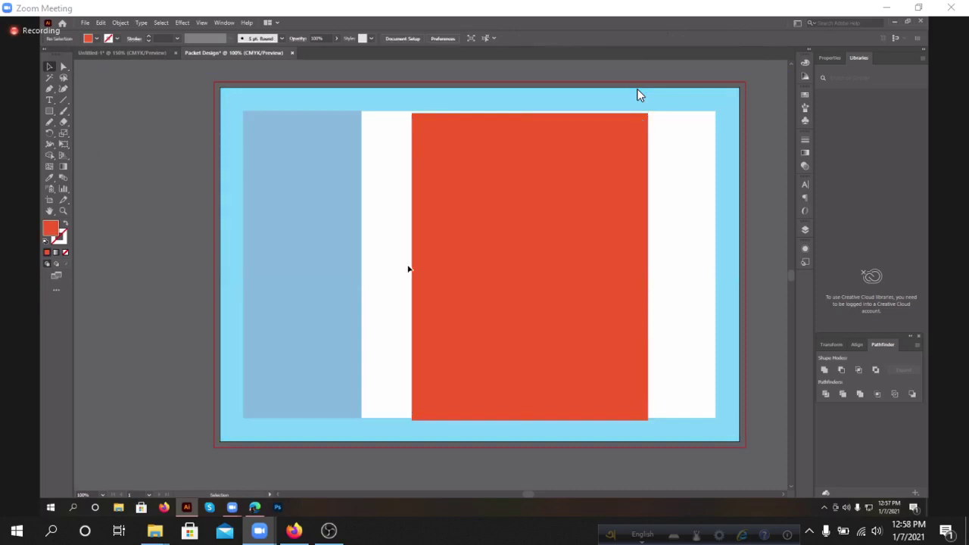
{"action": "key", "text": "Escape"}
{"action": "left_click_drag", "start_coordinate": [461, 249], "coordinate": [492, 250]}
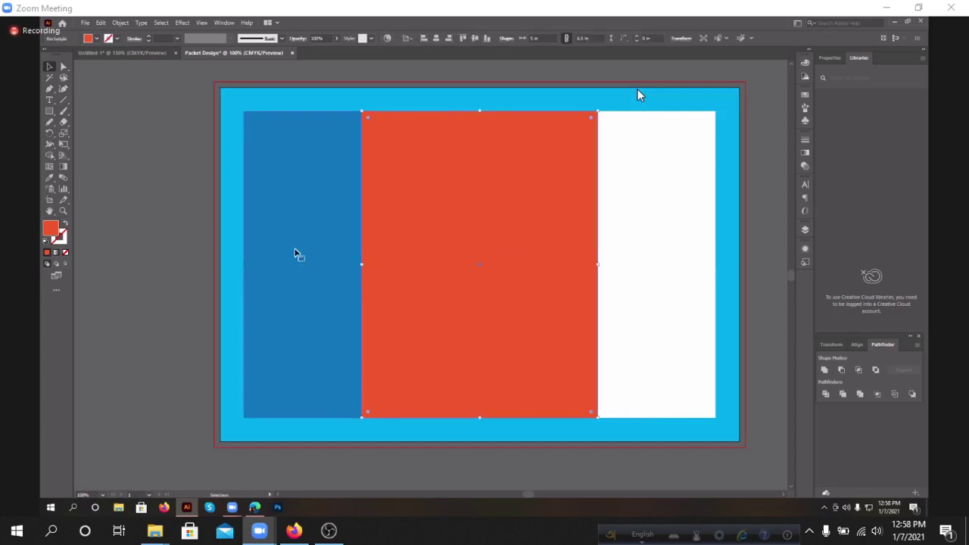
{"action": "left_click_drag", "start_coordinate": [313, 250], "coordinate": [665, 248]}
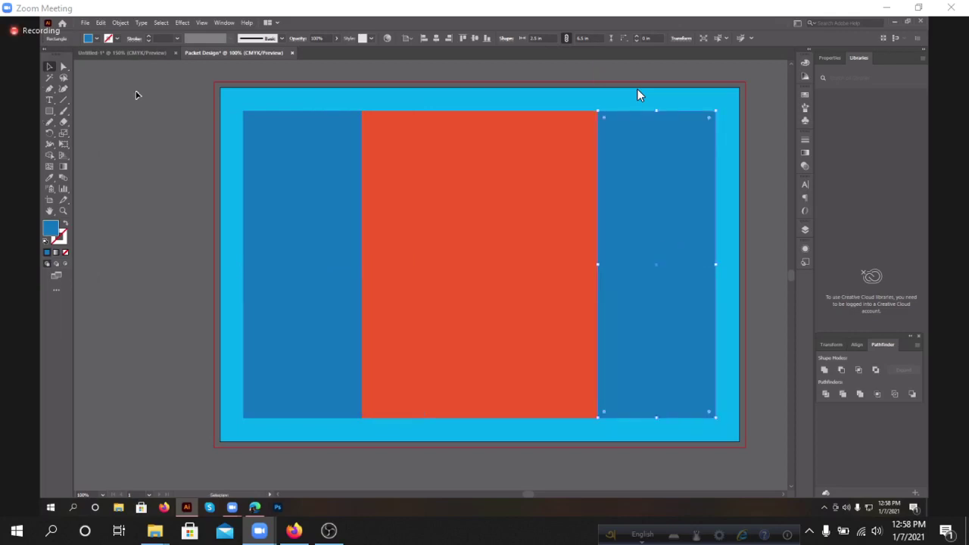
{"action": "left_click", "coordinate": [133, 86]}
{"action": "scroll", "coordinate": [708, 448], "scroll_direction": "right", "scroll_amount": 1}
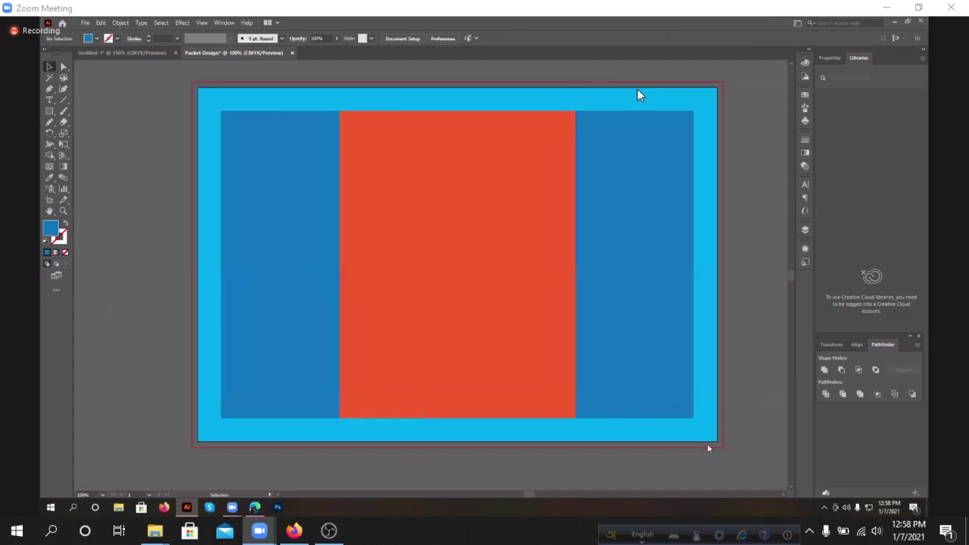
- Select all the artwork and convert it to guides with Make Guides
{"action": "scroll", "coordinate": [706, 444], "scroll_direction": "right", "scroll_amount": 1}
{"action": "key", "text": "ctrl+a"}
{"action": "right_click", "coordinate": [552, 278]}
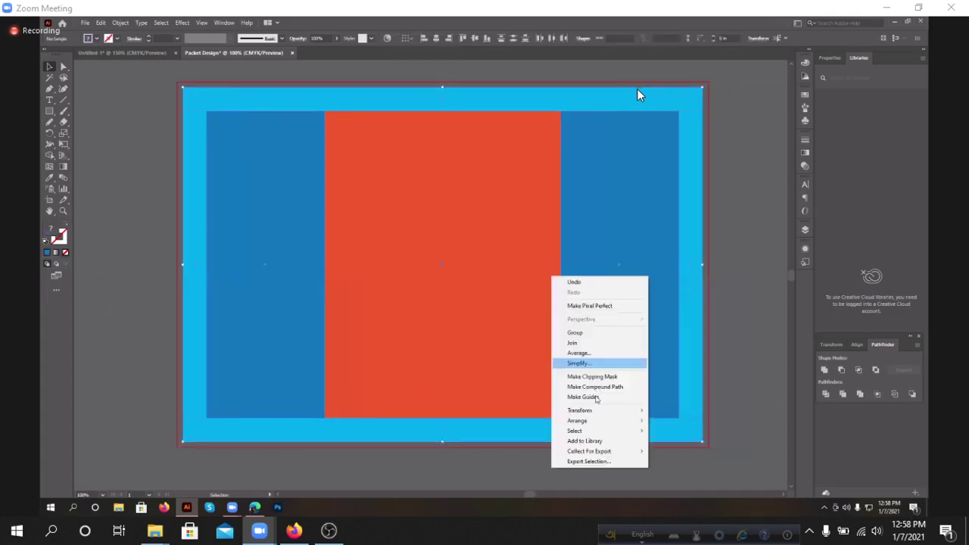
{"action": "left_click", "coordinate": [583, 397]}
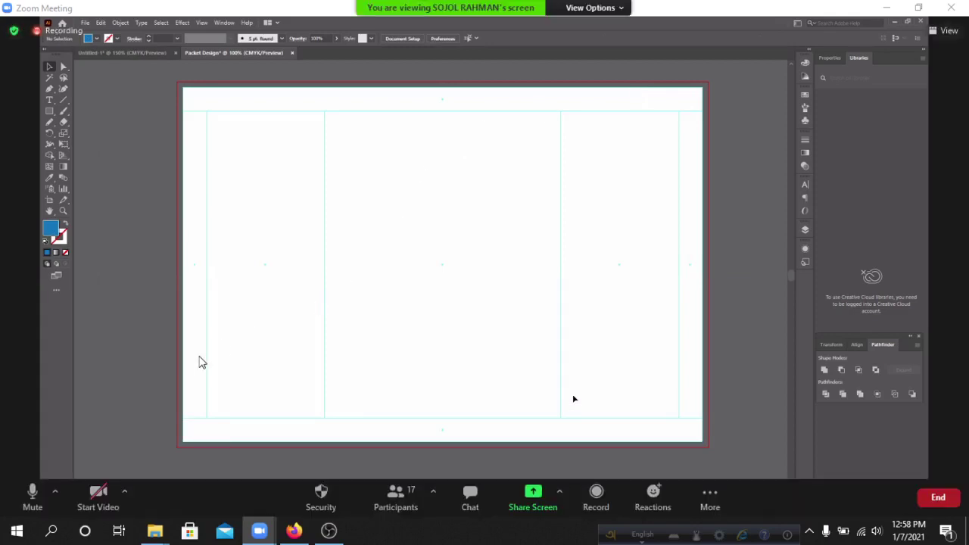
- Switch away from Illustrator and enlarge the shared meeting screen to full screen
{"action": "left_click", "coordinate": [328, 531]}
{"action": "key", "text": "alt+f"}
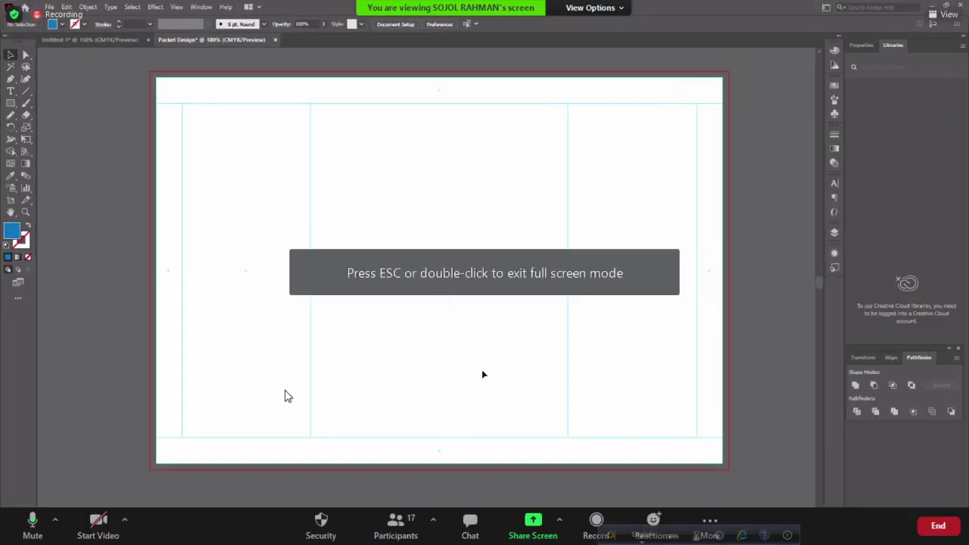
{"action": "key", "text": "alt+Tab"}
{"action": "key", "text": "Escape"}
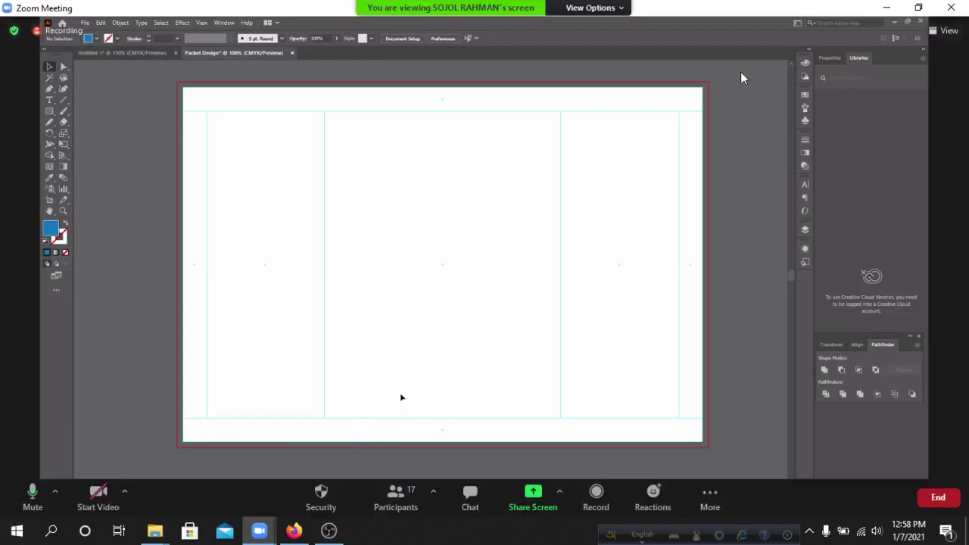
{"action": "double_click", "coordinate": [763, 99]}
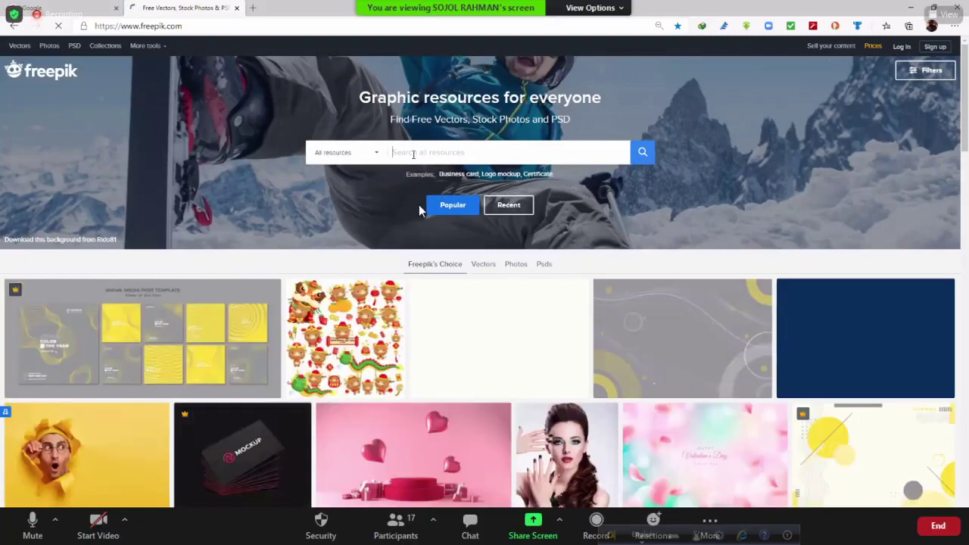
- Dismiss the privacy preferences dialog and search Freepik for 'packet design'
{"action": "type", "text": "pac"}
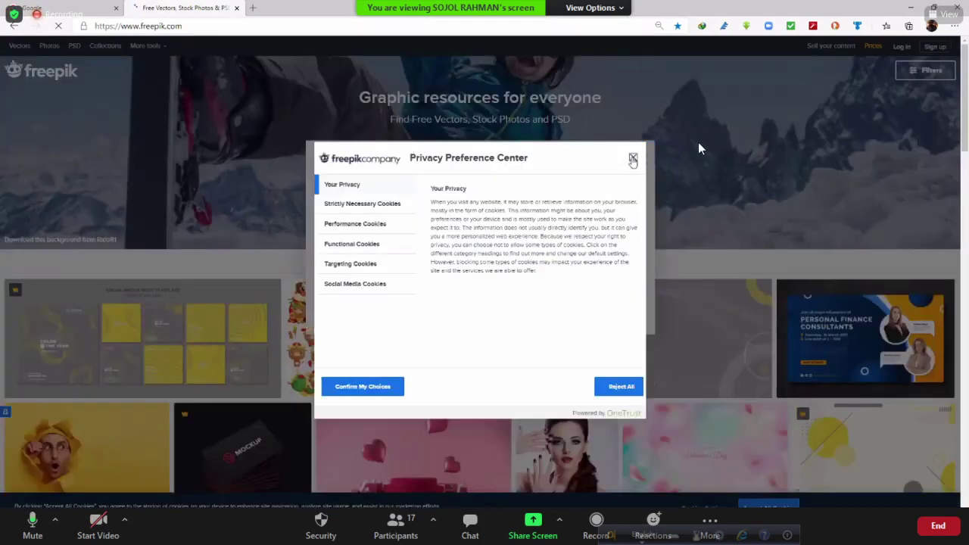
{"action": "left_click", "coordinate": [633, 159]}
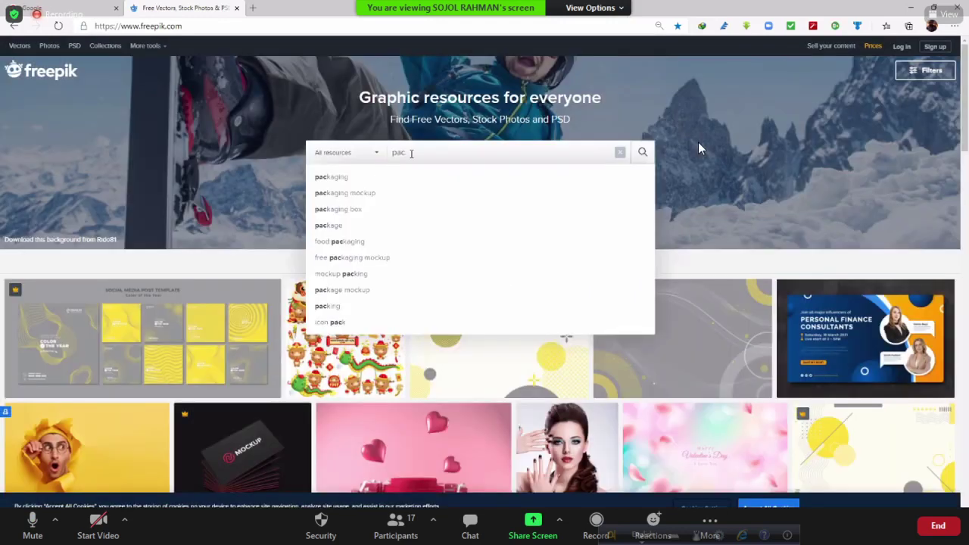
{"action": "type", "text": "k"}
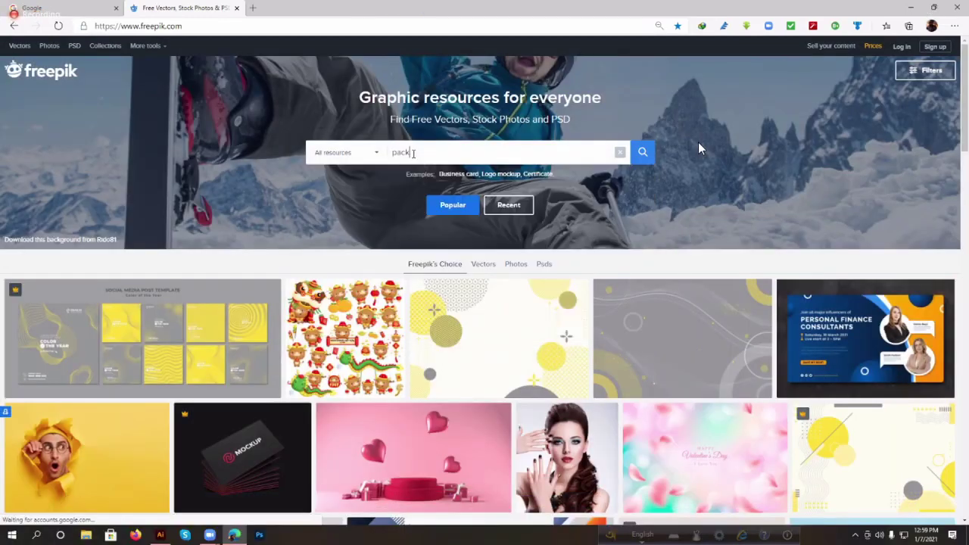
{"action": "type", "text": "i"}
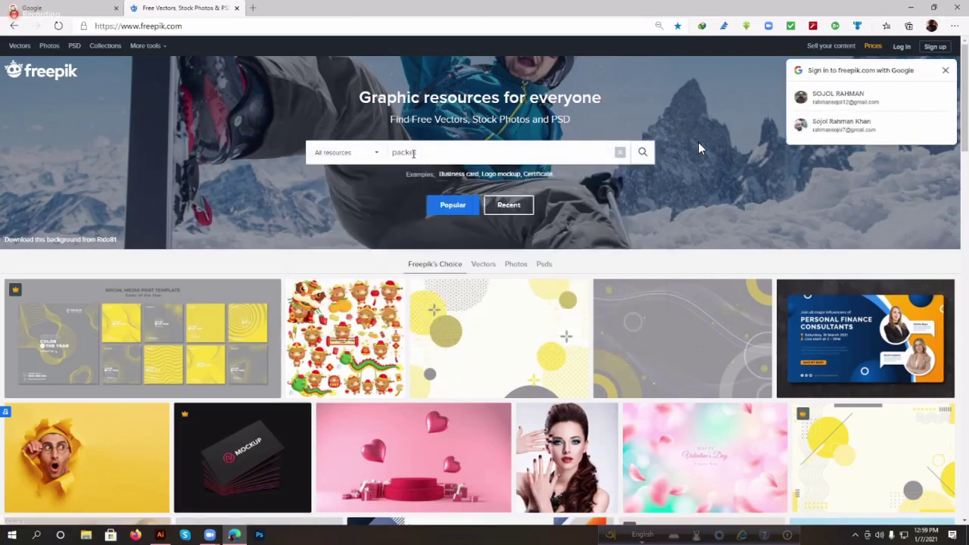
{"action": "type", "text": "t des"}
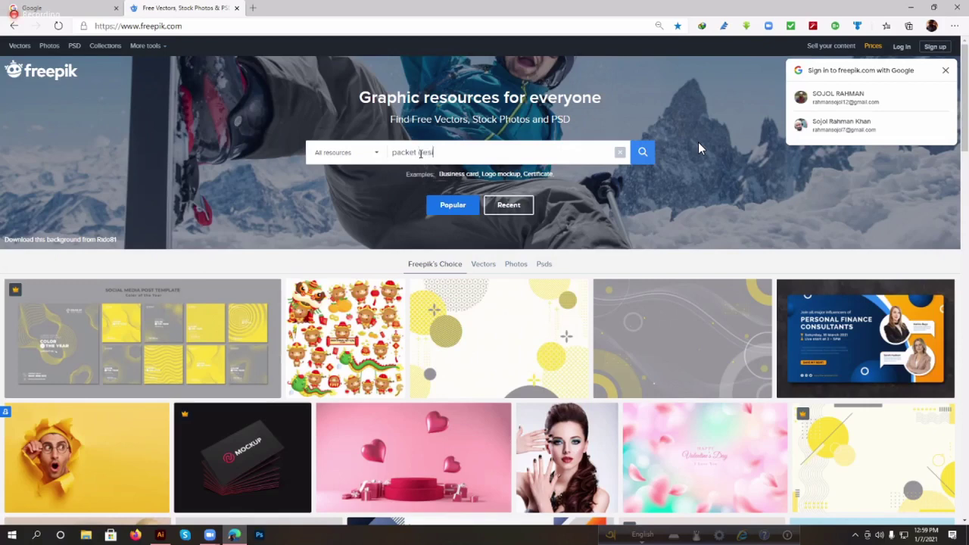
{"action": "type", "text": "ign"}
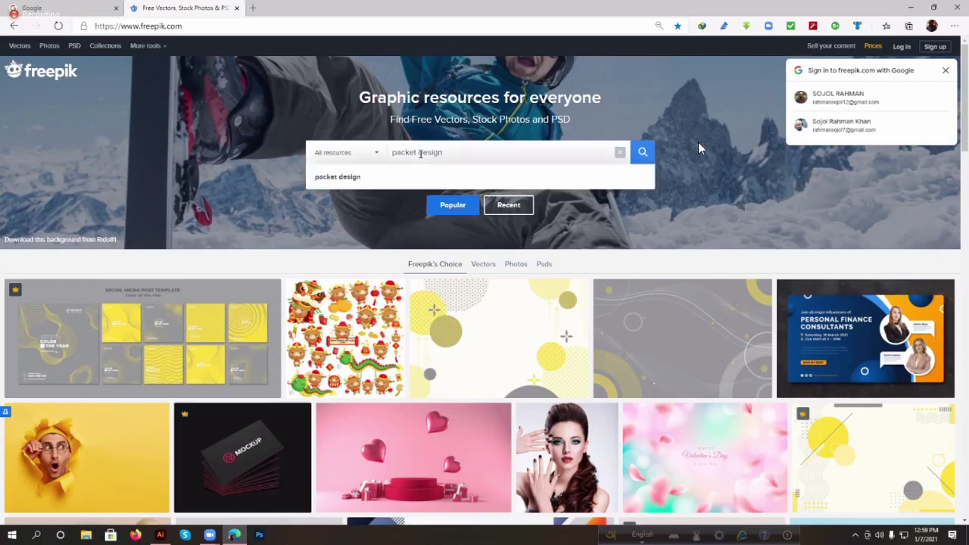
{"action": "key", "text": "Return"}
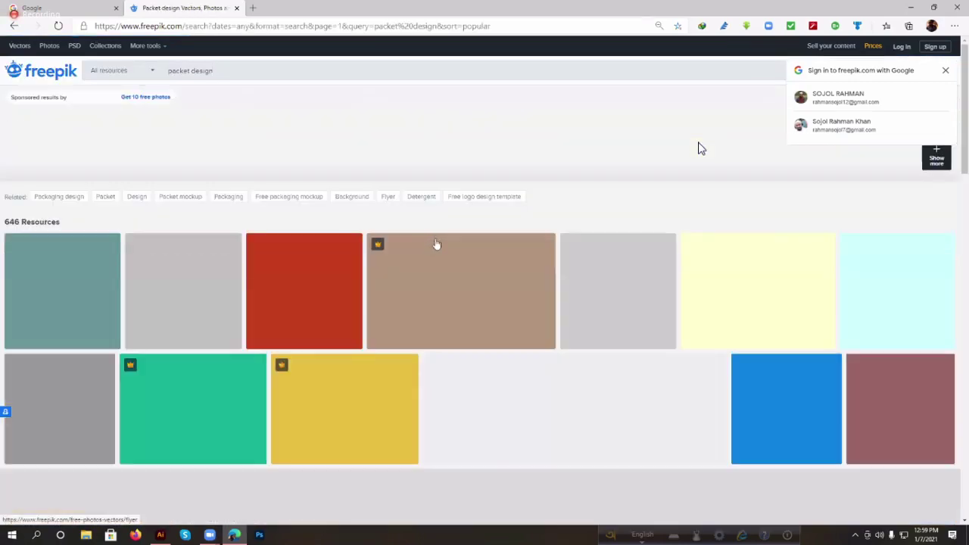
- Scroll the packet design results and open the Dairy products banners set preview
{"action": "scroll", "coordinate": [435, 243], "scroll_direction": "down", "scroll_amount": 1}
{"action": "scroll", "coordinate": [136, 250], "scroll_direction": "down", "scroll_amount": 1}
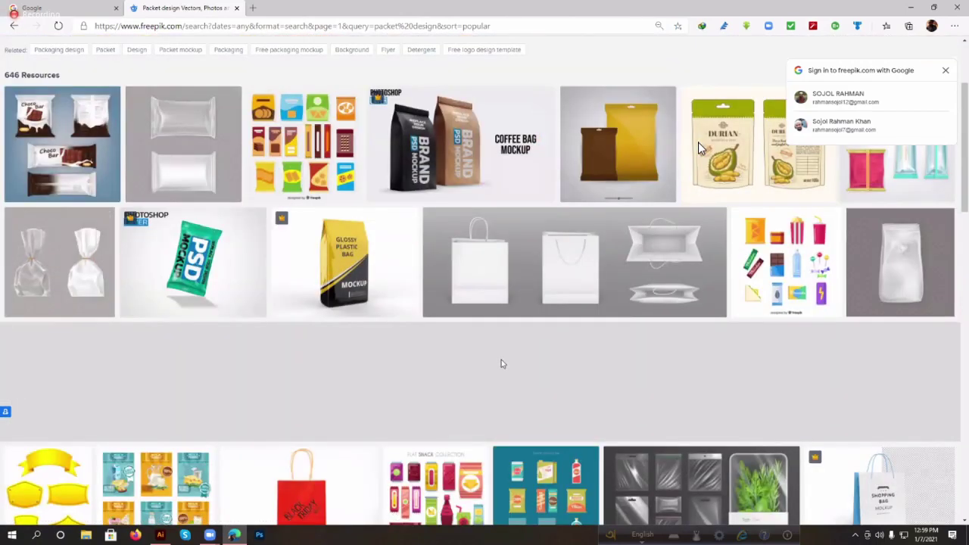
{"action": "scroll", "coordinate": [501, 364], "scroll_direction": "down", "scroll_amount": 1}
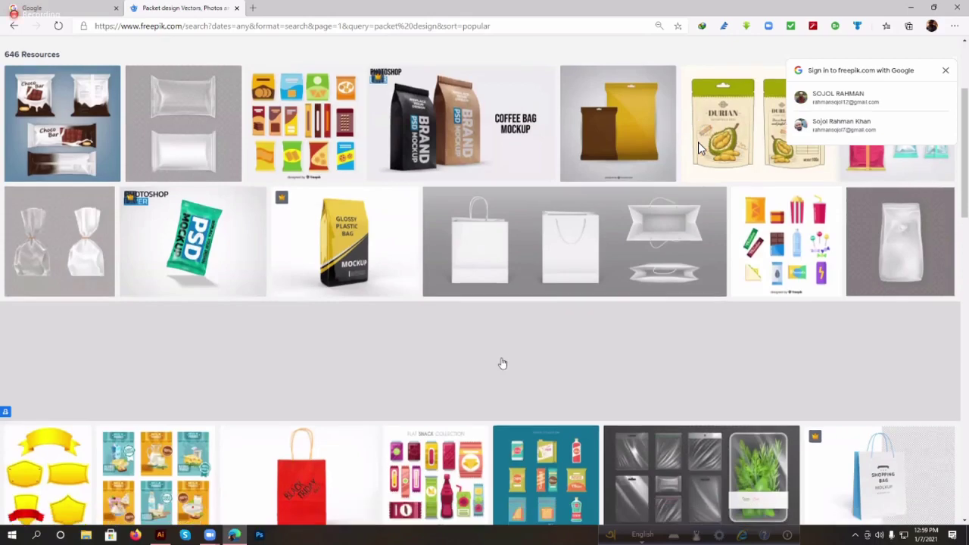
{"action": "scroll", "coordinate": [502, 364], "scroll_direction": "down", "scroll_amount": 2}
{"action": "scroll", "coordinate": [502, 363], "scroll_direction": "down", "scroll_amount": 1}
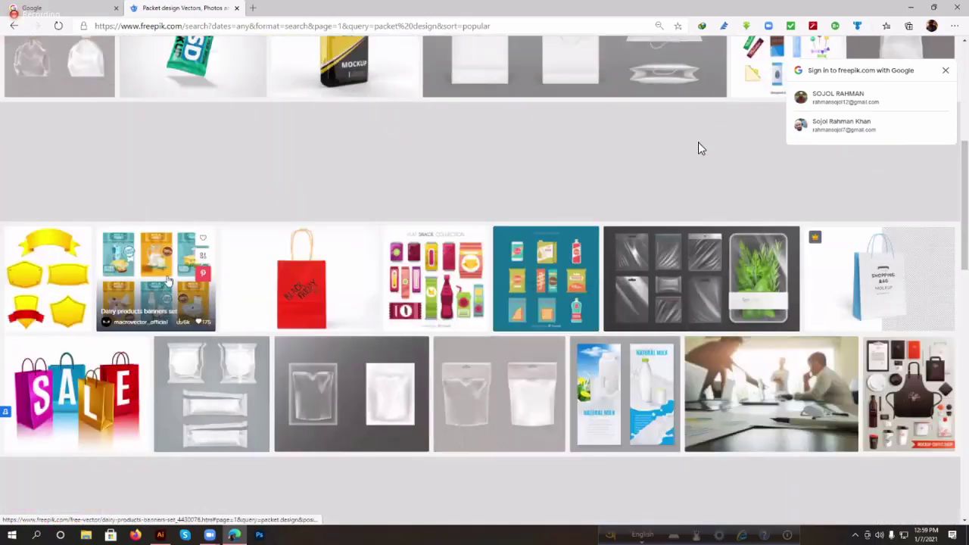
{"action": "left_click", "coordinate": [168, 280]}
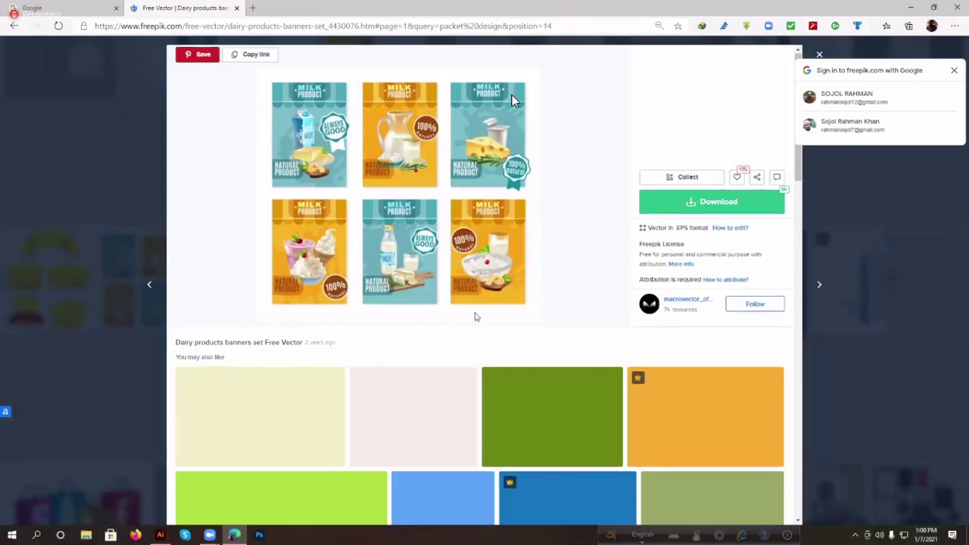
- Look over the preview, dismiss the Google sign-in prompt, and close the preview back to the results
{"action": "scroll", "coordinate": [476, 318], "scroll_direction": "down", "scroll_amount": 4}
{"action": "scroll", "coordinate": [475, 316], "scroll_direction": "up", "scroll_amount": 2}
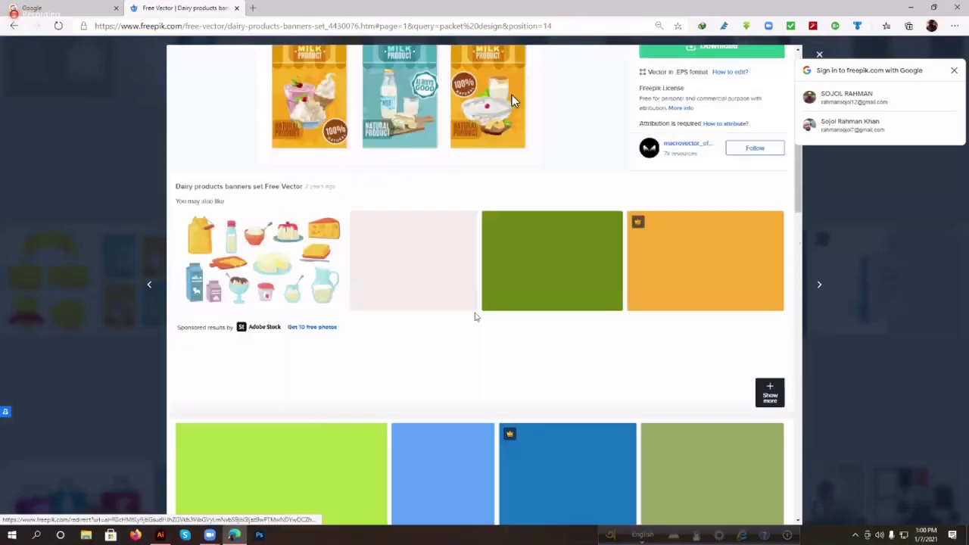
{"action": "scroll", "coordinate": [436, 267], "scroll_direction": "up", "scroll_amount": 2}
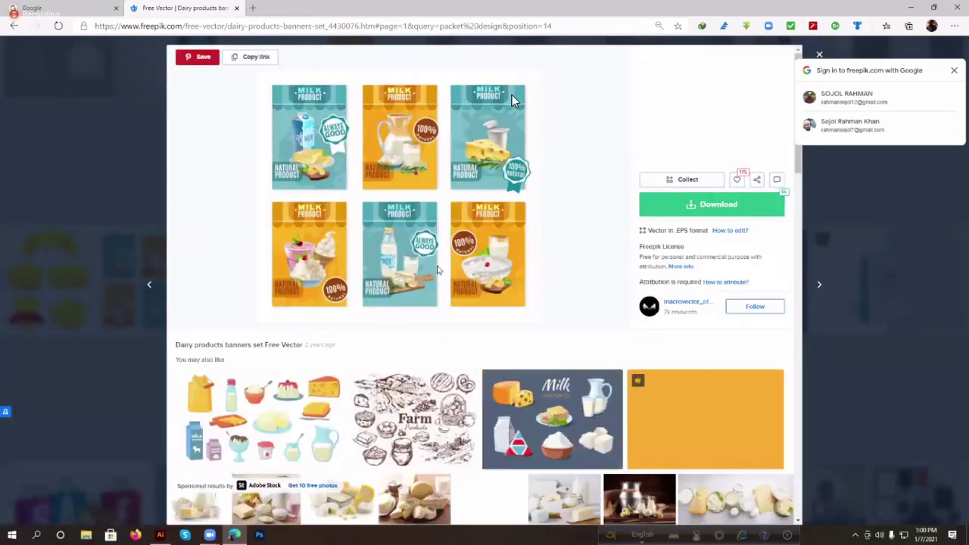
{"action": "scroll", "coordinate": [480, 308], "scroll_direction": "down", "scroll_amount": 3}
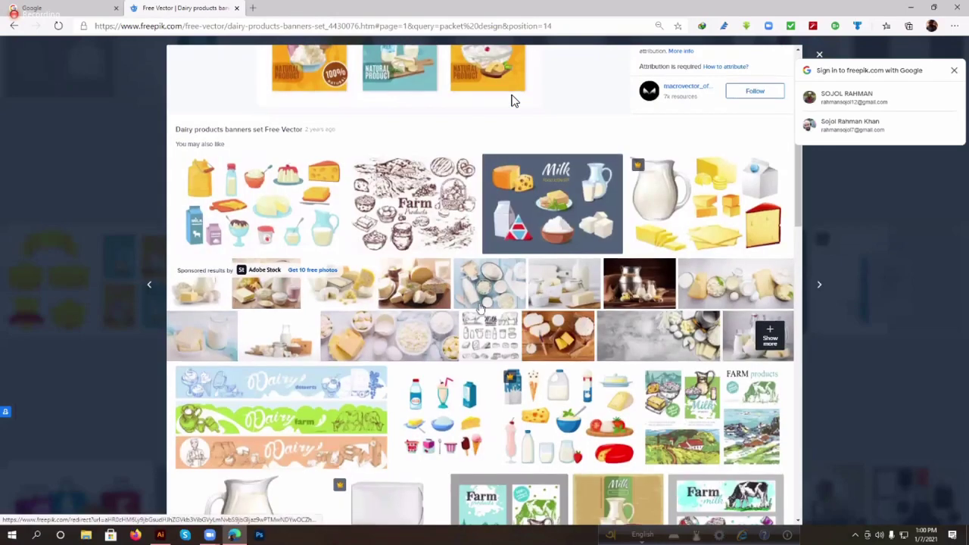
{"action": "scroll", "coordinate": [512, 97], "scroll_direction": "up", "scroll_amount": 2}
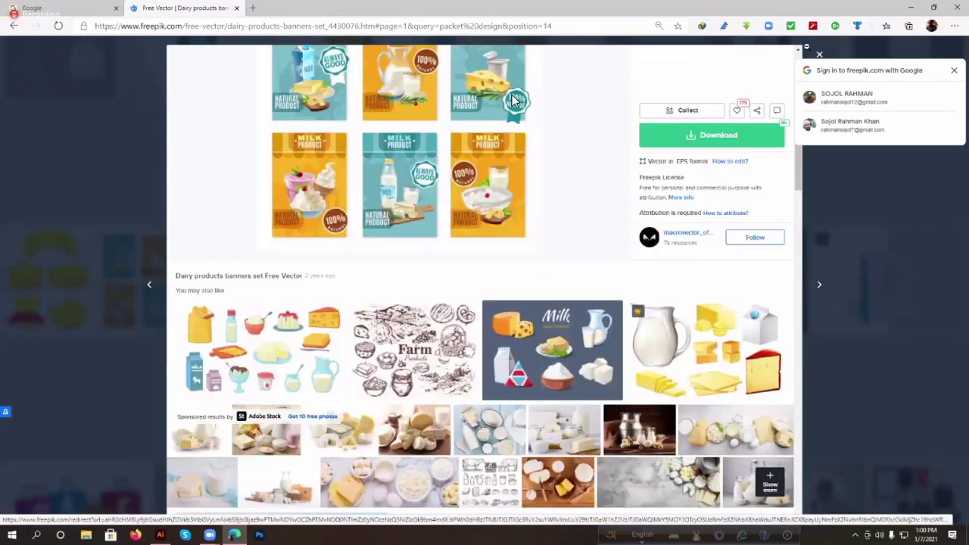
{"action": "scroll", "coordinate": [512, 97], "scroll_direction": "up", "scroll_amount": 1}
{"action": "left_click", "coordinate": [955, 71]}
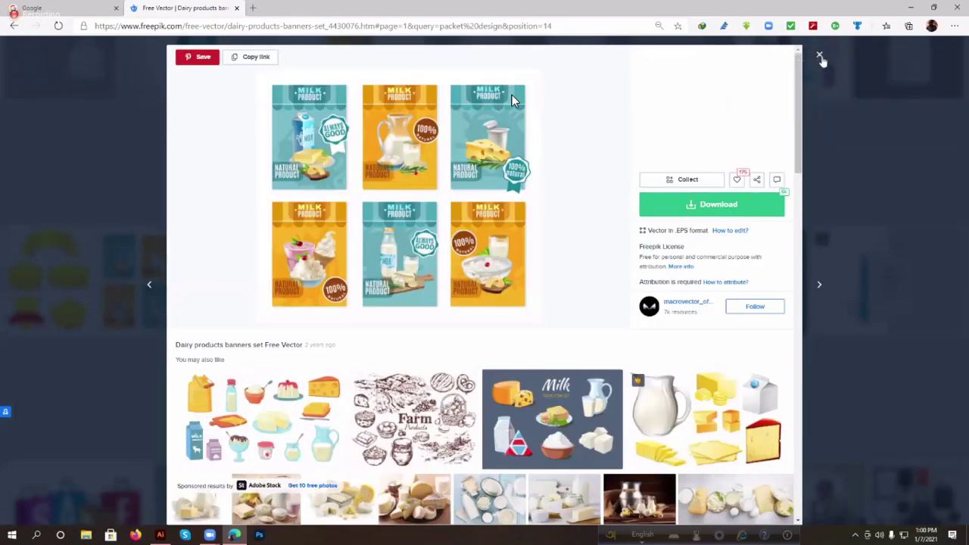
{"action": "left_click", "coordinate": [820, 56]}
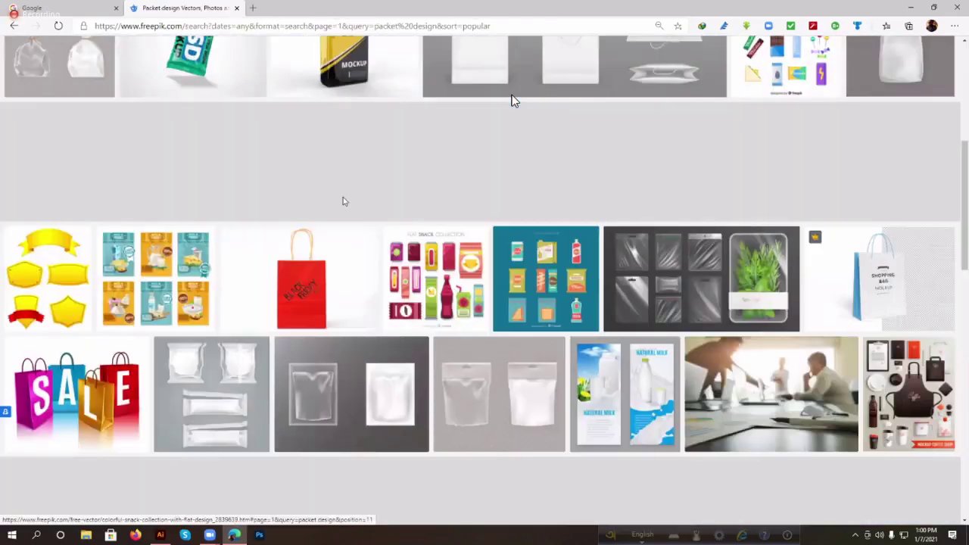
{"action": "scroll", "coordinate": [512, 101], "scroll_direction": "up", "scroll_amount": 5}
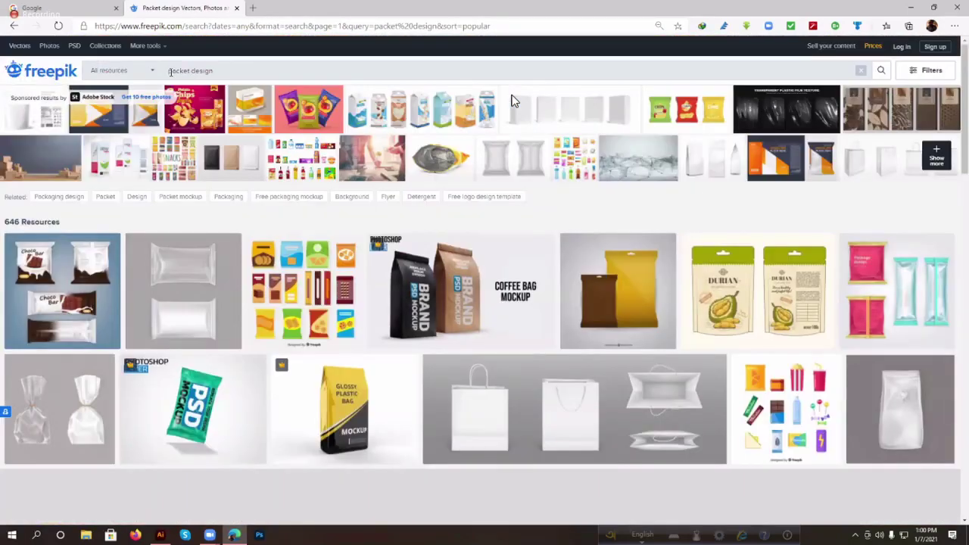
{"action": "left_click", "coordinate": [170, 72]}
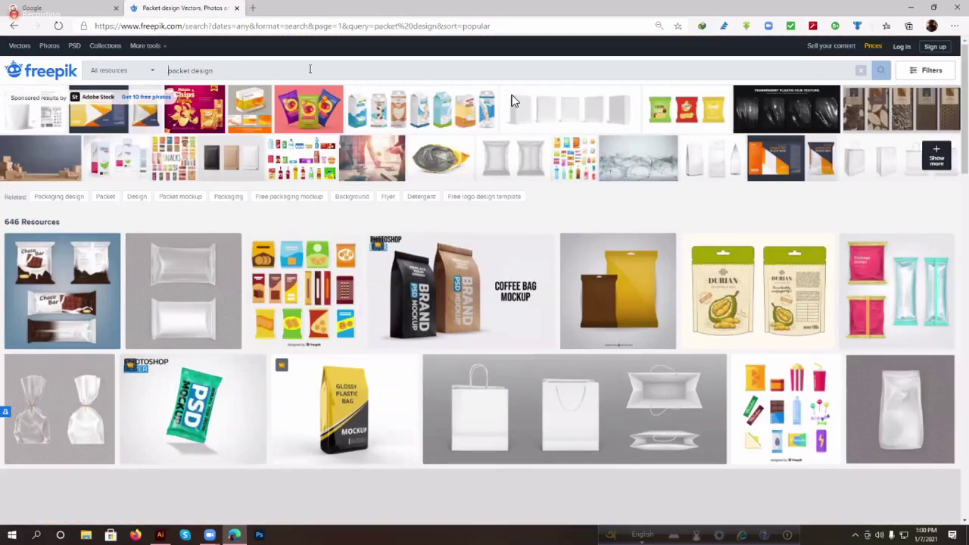
- Search for 'chips packet design' and open the Kraft snack package mockup details
{"action": "type", "text": "ch"}
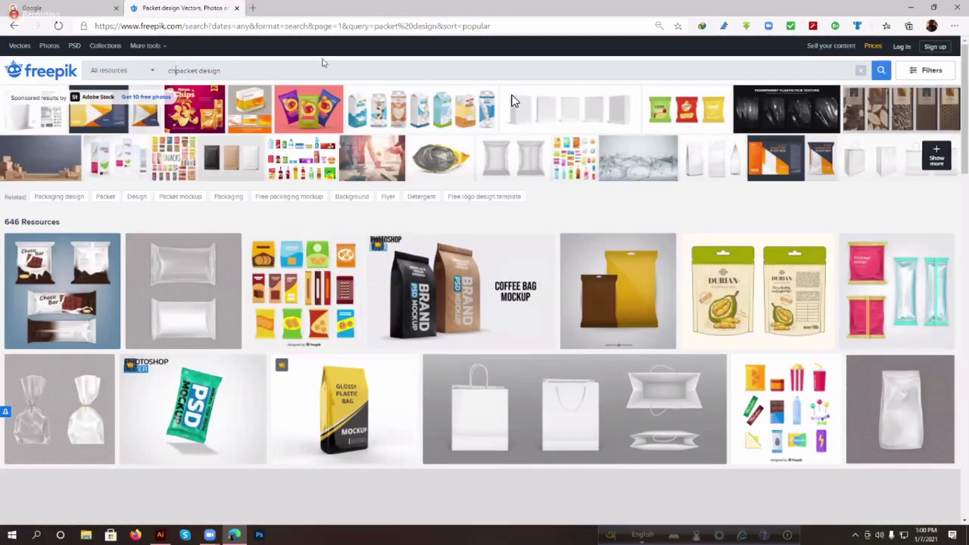
{"action": "type", "text": "ips"}
{"action": "key", "text": "Return"}
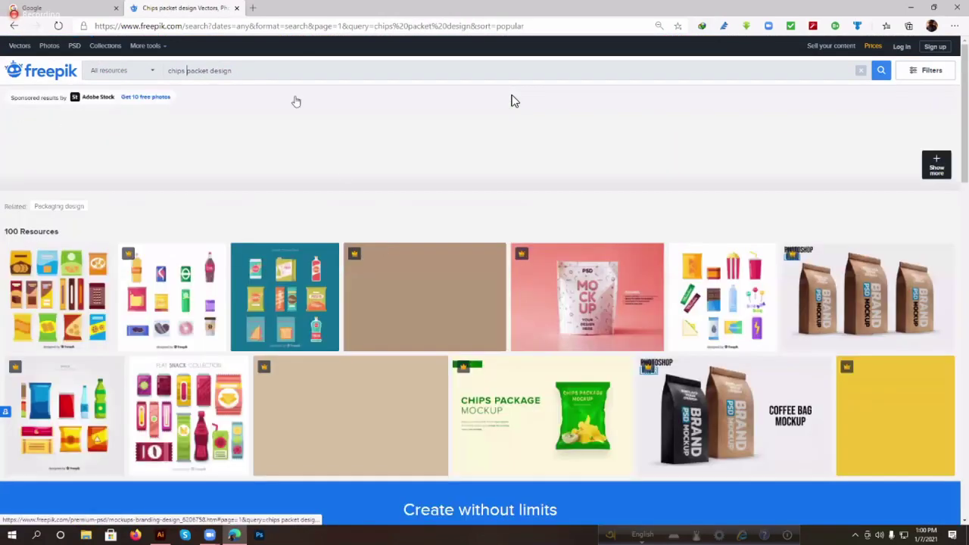
{"action": "scroll", "coordinate": [386, 135], "scroll_direction": "down", "scroll_amount": 2}
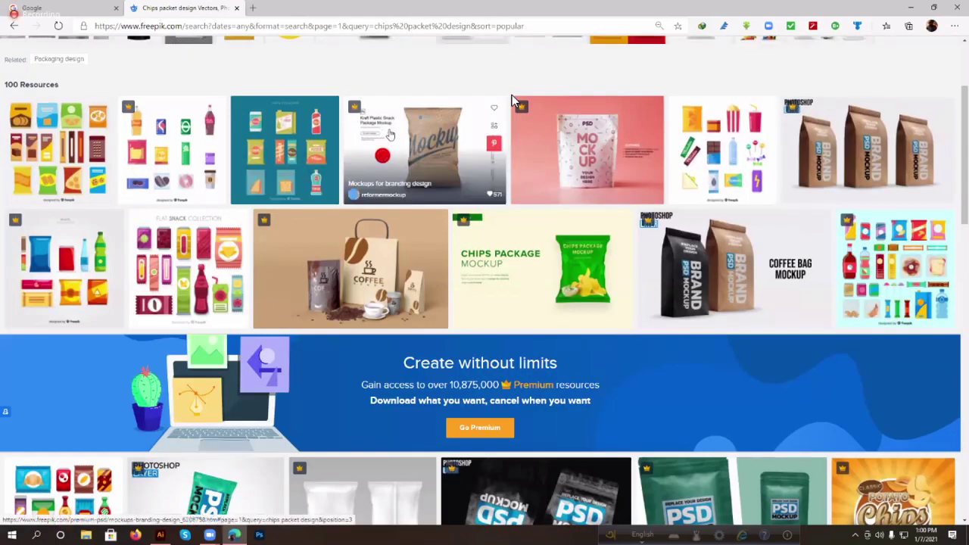
{"action": "left_click", "coordinate": [389, 134]}
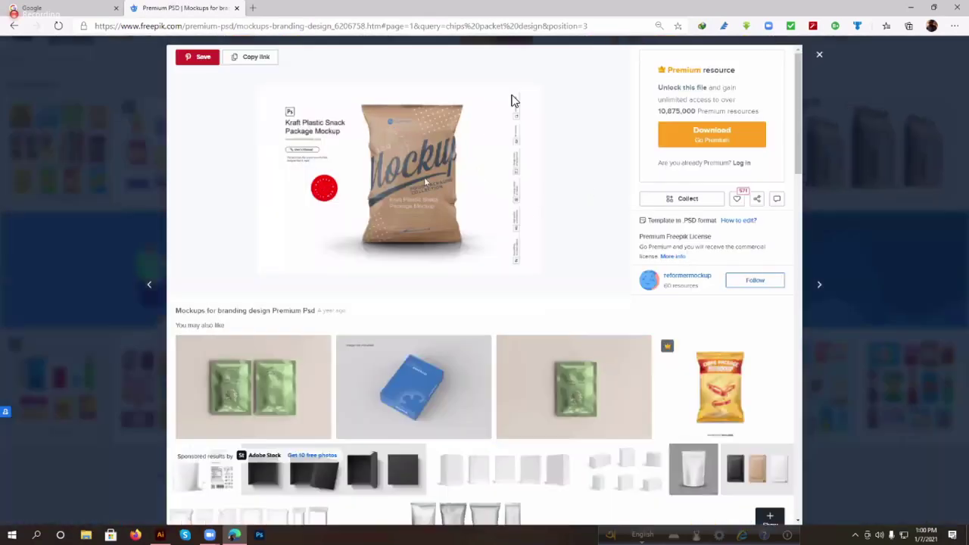
{"action": "scroll", "coordinate": [422, 176], "scroll_direction": "down", "scroll_amount": 1}
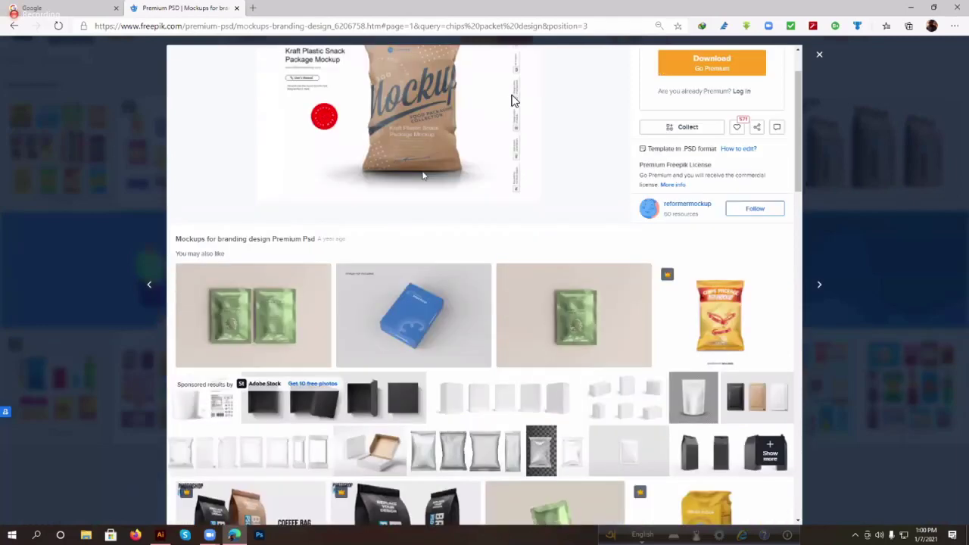
{"action": "scroll", "coordinate": [433, 91], "scroll_direction": "up", "scroll_amount": 1}
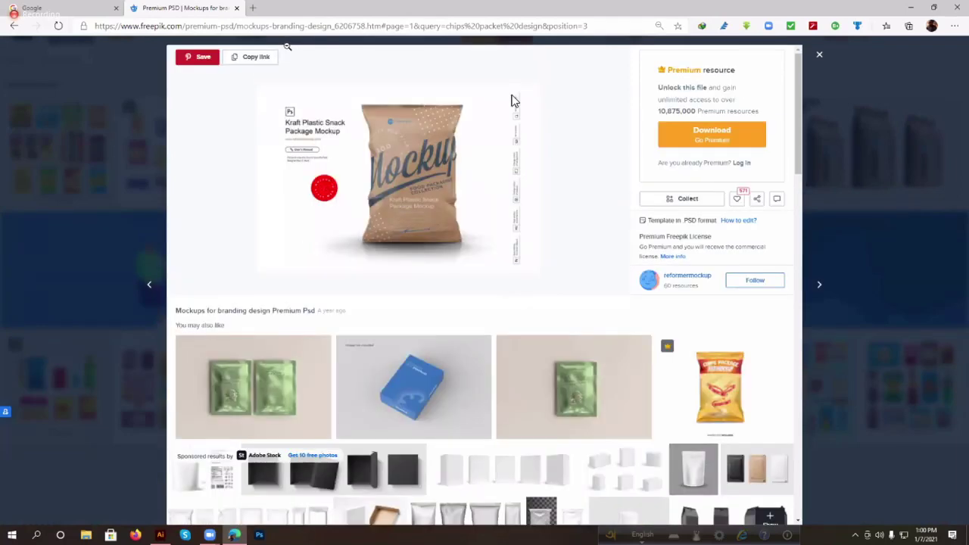
{"action": "scroll", "coordinate": [331, 242], "scroll_direction": "down", "scroll_amount": 1}
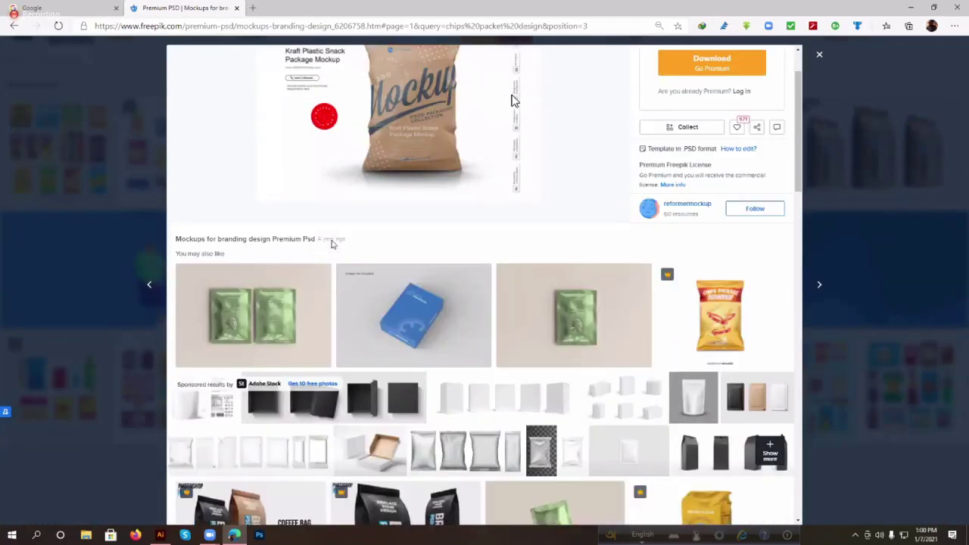
{"action": "scroll", "coordinate": [723, 184], "scroll_direction": "down", "scroll_amount": 2}
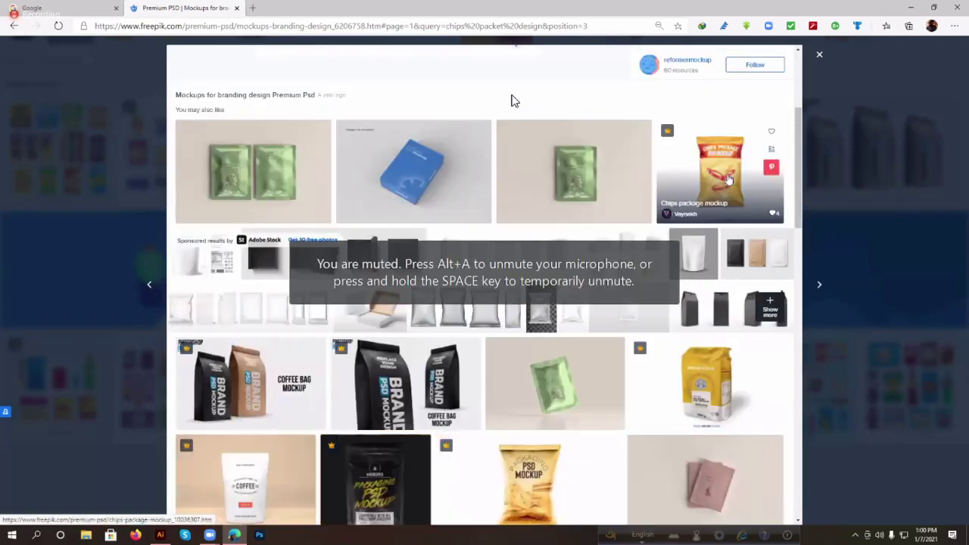
- Open the Chips package mockup details and toggle the meeting microphone on, then off
{"action": "left_click", "coordinate": [727, 176]}
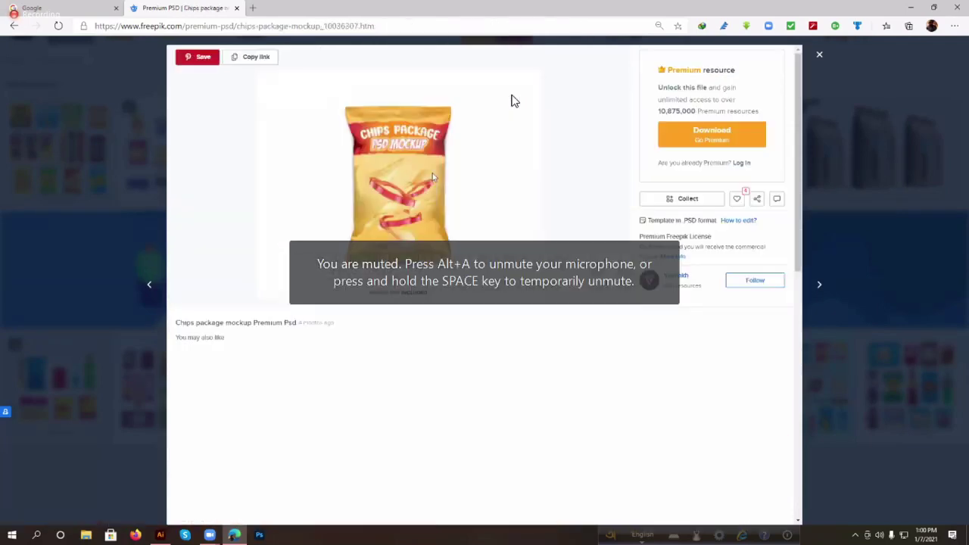
{"action": "left_click", "coordinate": [49, 515]}
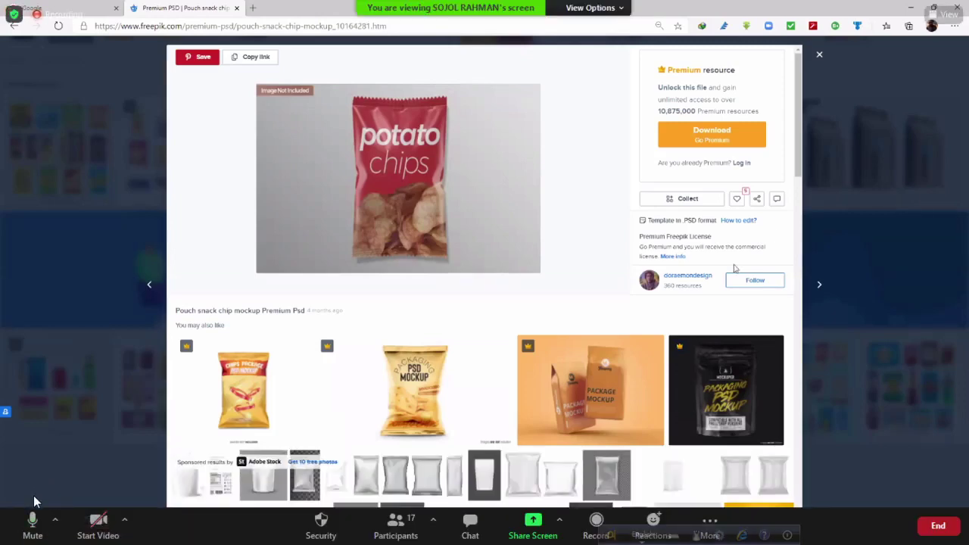
{"action": "left_click", "coordinate": [37, 530]}
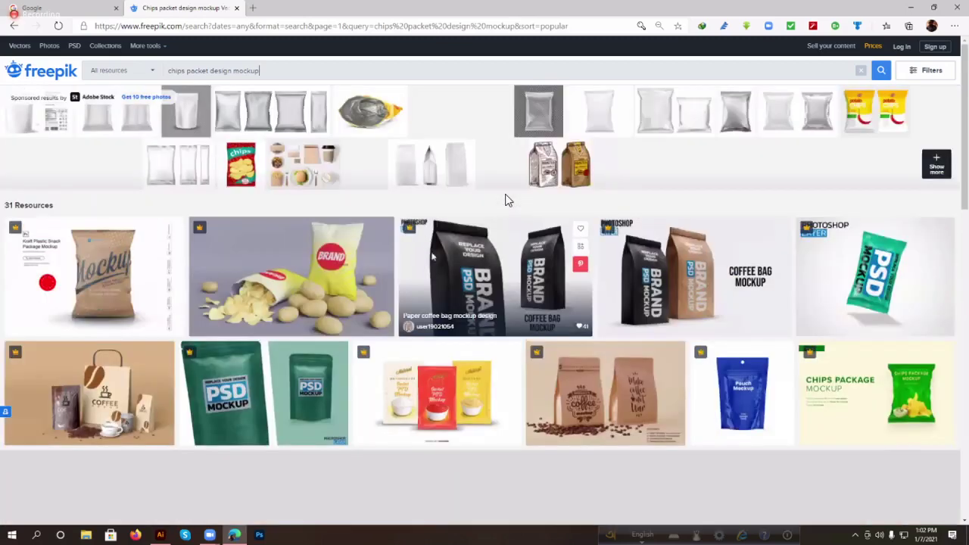
- Scroll through the 31 chips packet mockup results down to the footer and back up
{"action": "scroll", "coordinate": [432, 257], "scroll_direction": "down", "scroll_amount": 3}
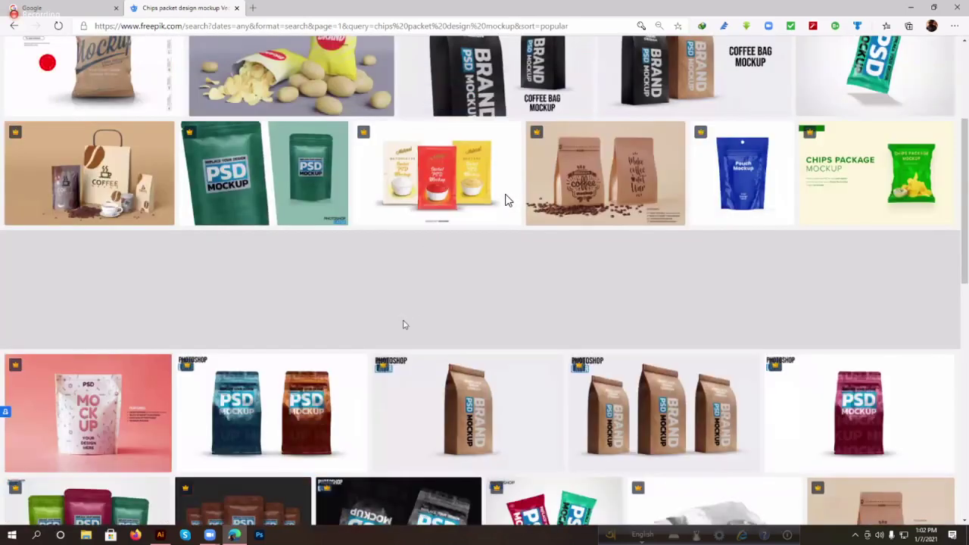
{"action": "scroll", "coordinate": [194, 308], "scroll_direction": "down", "scroll_amount": 4}
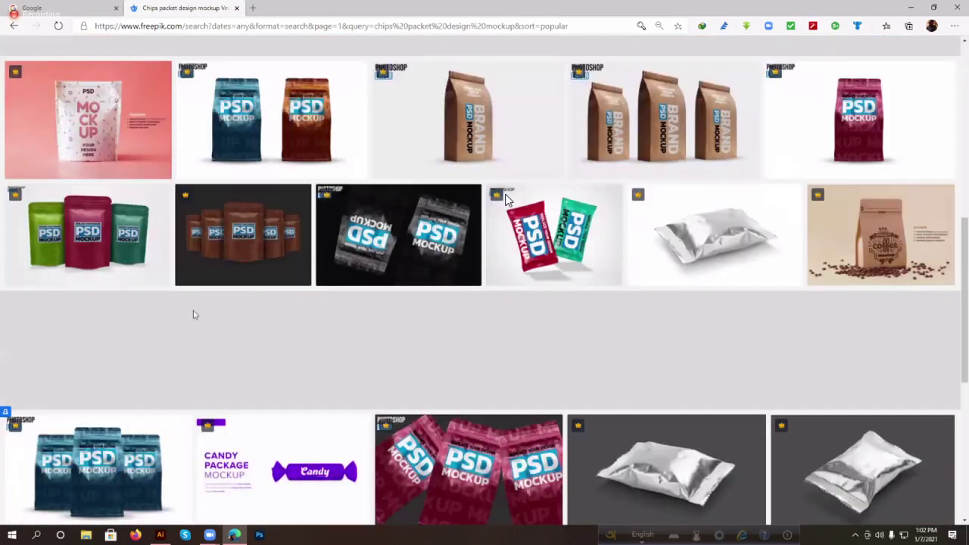
{"action": "scroll", "coordinate": [193, 314], "scroll_direction": "down", "scroll_amount": 3}
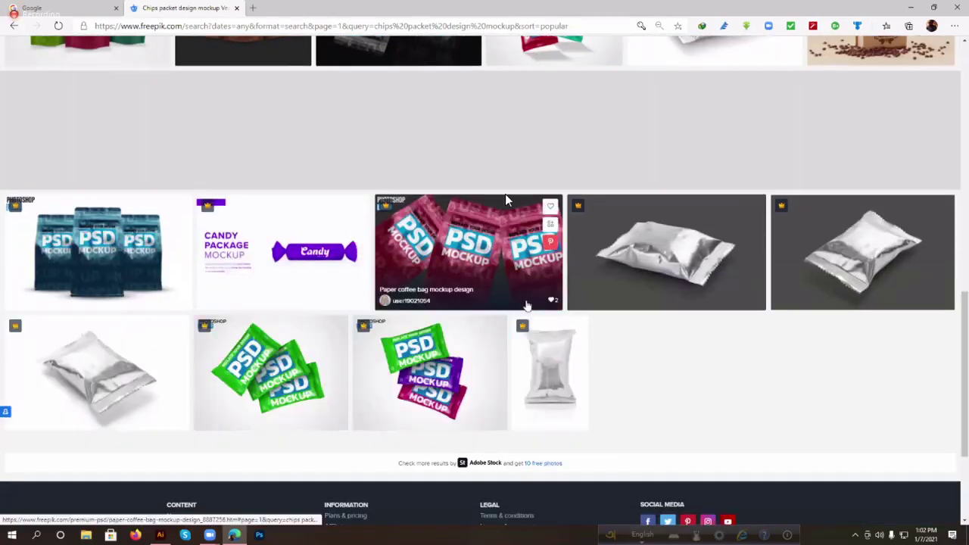
{"action": "scroll", "coordinate": [427, 352], "scroll_direction": "down", "scroll_amount": 1}
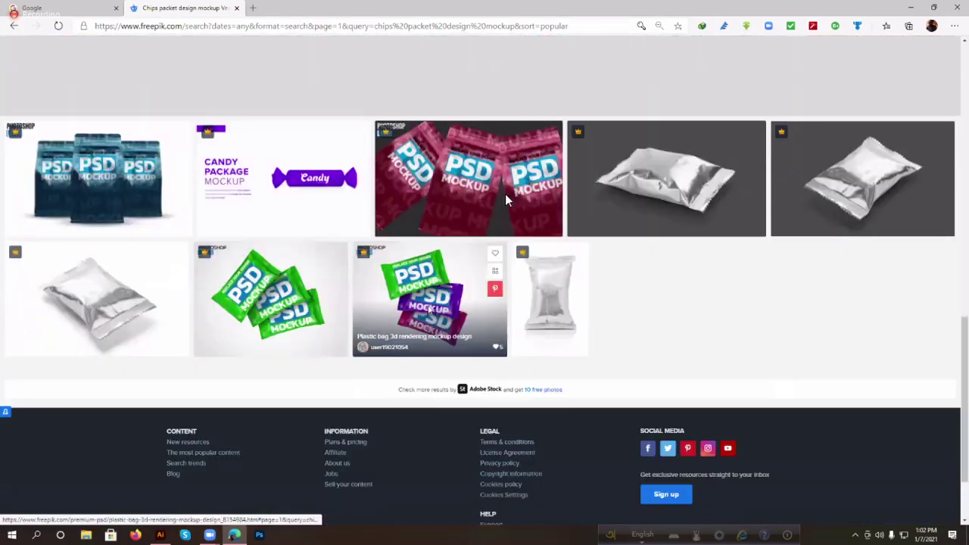
{"action": "scroll", "coordinate": [424, 307], "scroll_direction": "down", "scroll_amount": 1}
{"action": "scroll", "coordinate": [423, 306], "scroll_direction": "up", "scroll_amount": 6}
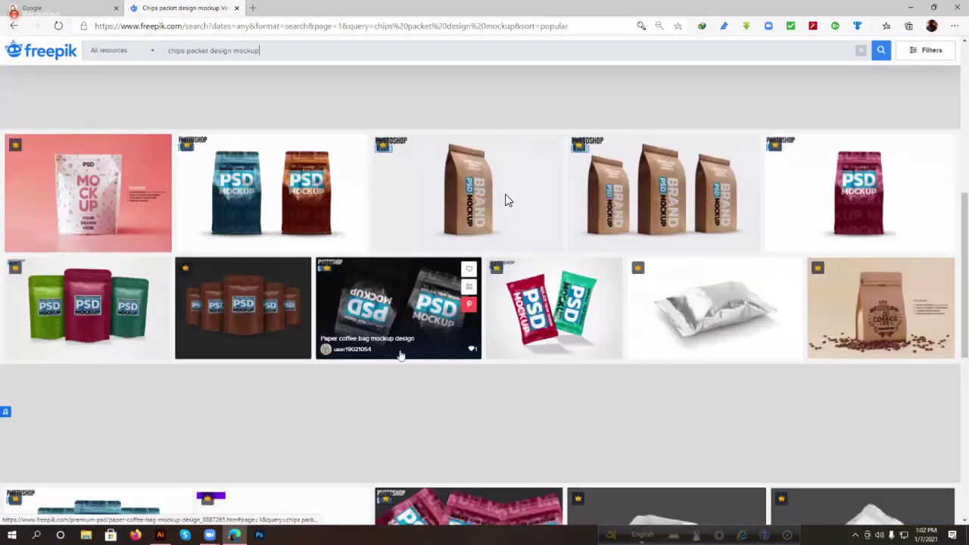
{"action": "scroll", "coordinate": [416, 348], "scroll_direction": "up", "scroll_amount": 2}
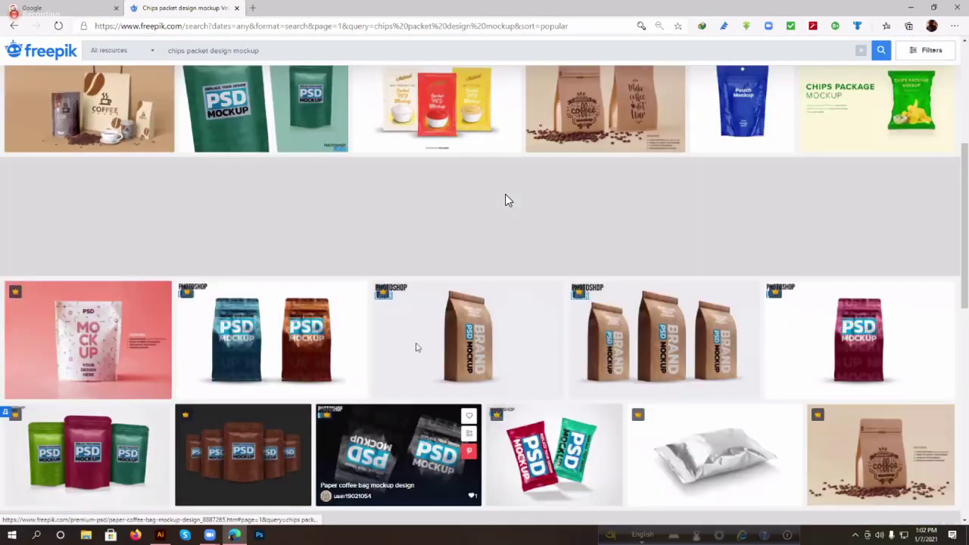
{"action": "scroll", "coordinate": [416, 348], "scroll_direction": "up", "scroll_amount": 2}
{"action": "scroll", "coordinate": [395, 309], "scroll_direction": "up", "scroll_amount": 2}
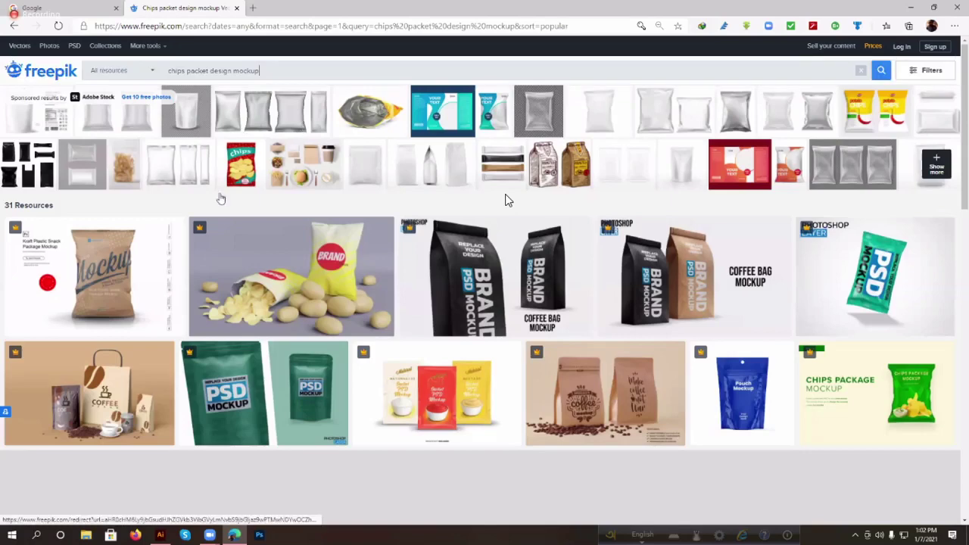
- Browse the results once more, then open a new blank browser tab
{"action": "mouse_move", "coordinate": [133, 225]}
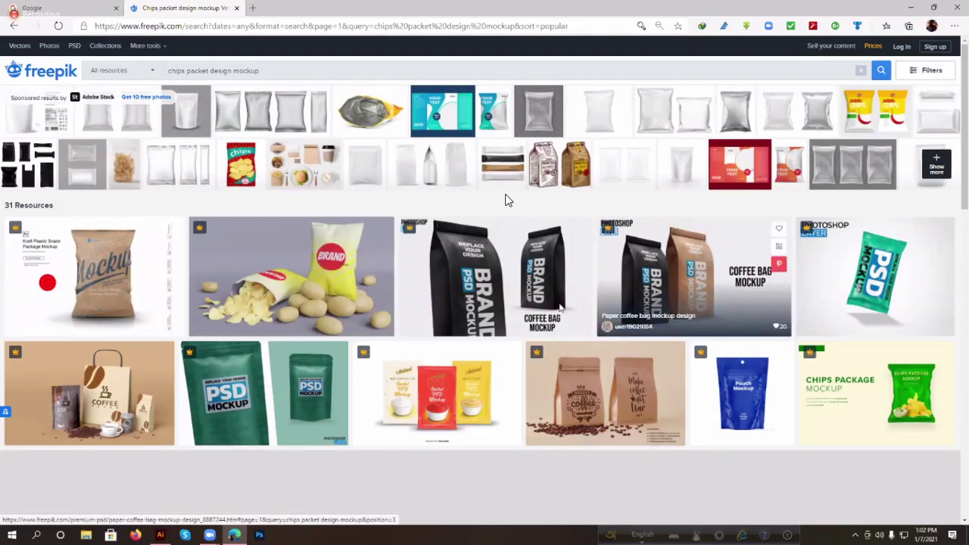
{"action": "scroll", "coordinate": [545, 311], "scroll_direction": "down", "scroll_amount": 2}
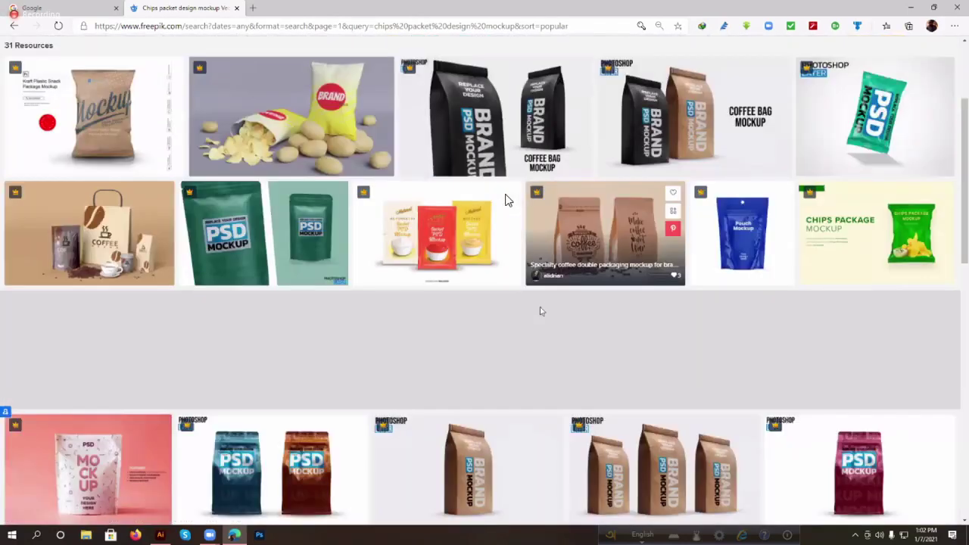
{"action": "scroll", "coordinate": [542, 311], "scroll_direction": "down", "scroll_amount": 5}
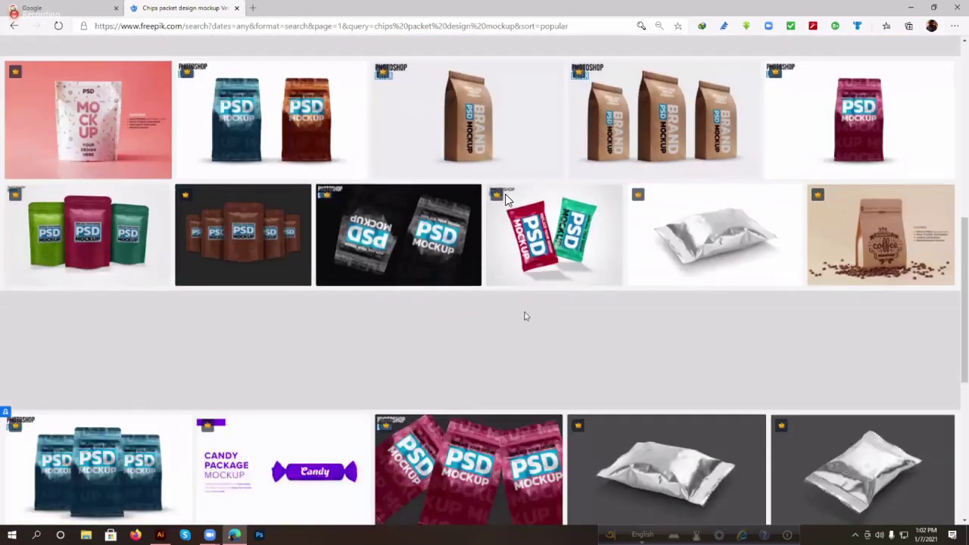
{"action": "scroll", "coordinate": [530, 314], "scroll_direction": "down", "scroll_amount": 3}
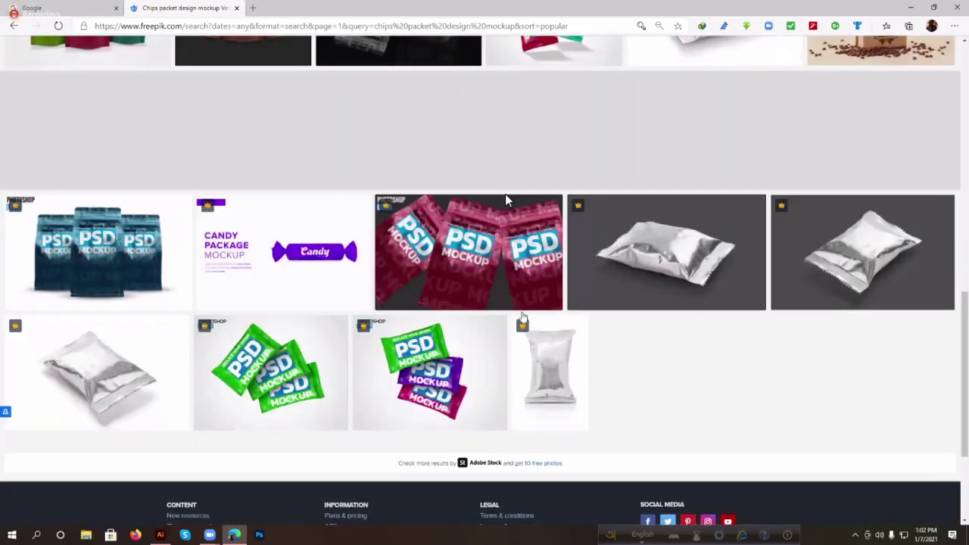
{"action": "scroll", "coordinate": [522, 318], "scroll_direction": "down", "scroll_amount": 1}
{"action": "scroll", "coordinate": [523, 317], "scroll_direction": "up", "scroll_amount": 3}
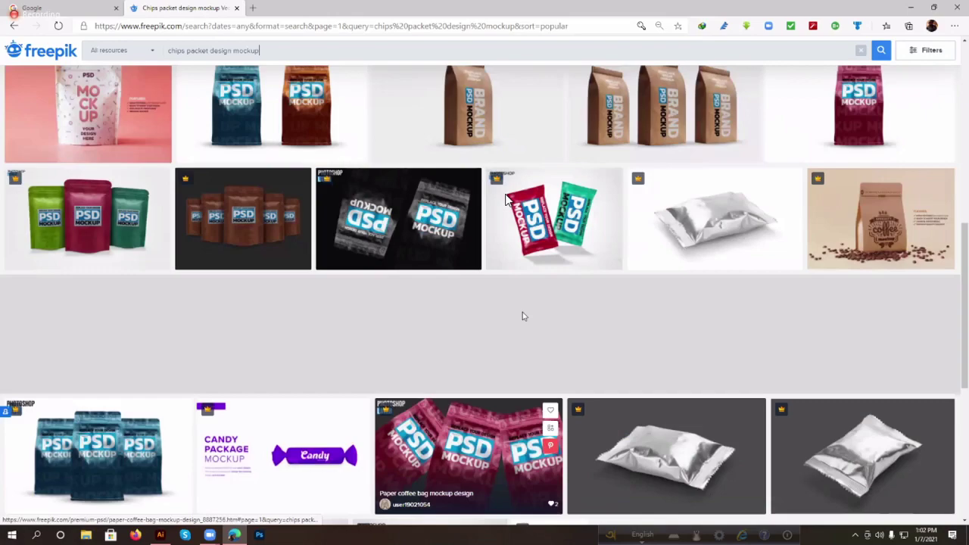
{"action": "scroll", "coordinate": [506, 199], "scroll_direction": "up", "scroll_amount": 3}
{"action": "scroll", "coordinate": [506, 200], "scroll_direction": "up", "scroll_amount": 3}
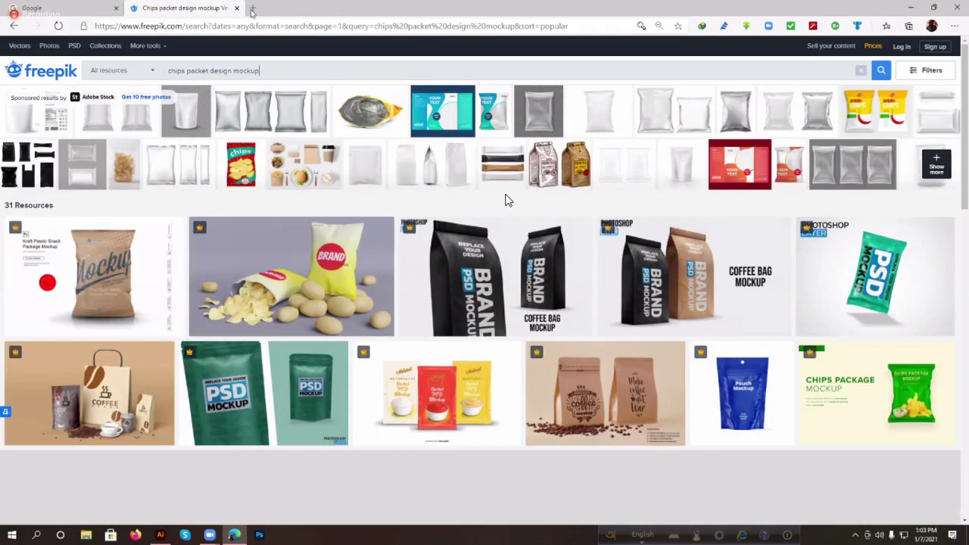
{"action": "key", "text": "ctrl+t"}
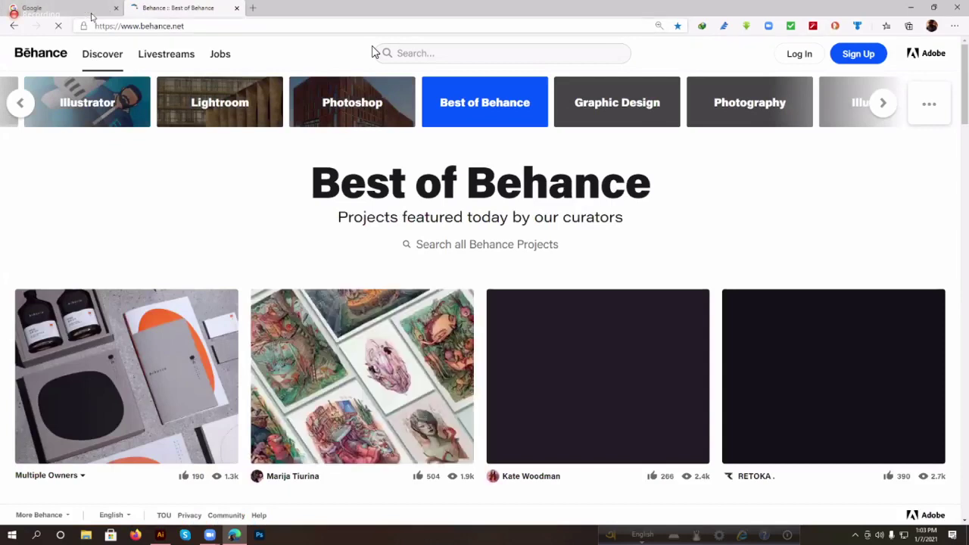
- Return to the Google tab, leaving Best of Behance open alongside it
{"action": "left_click", "coordinate": [91, 16]}
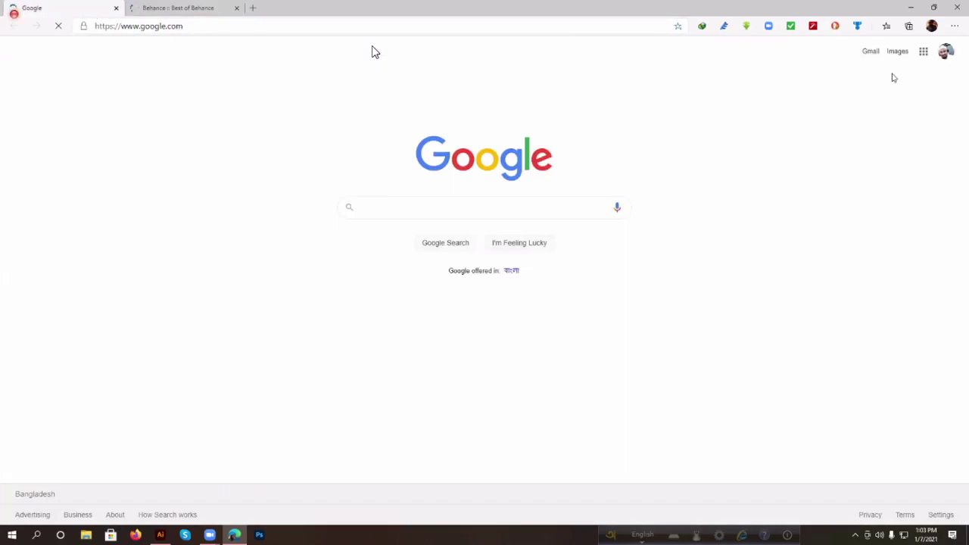
- Open Google Drive's My Drive from the Google apps grid
{"action": "left_click", "coordinate": [923, 51]}
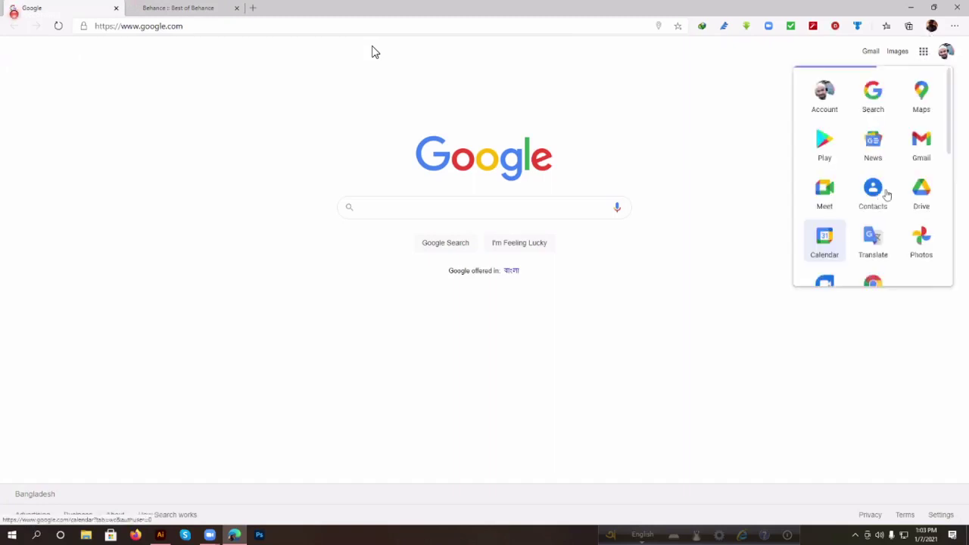
{"action": "scroll", "coordinate": [863, 221], "scroll_direction": "down", "scroll_amount": 1}
{"action": "scroll", "coordinate": [858, 223], "scroll_direction": "up", "scroll_amount": 1}
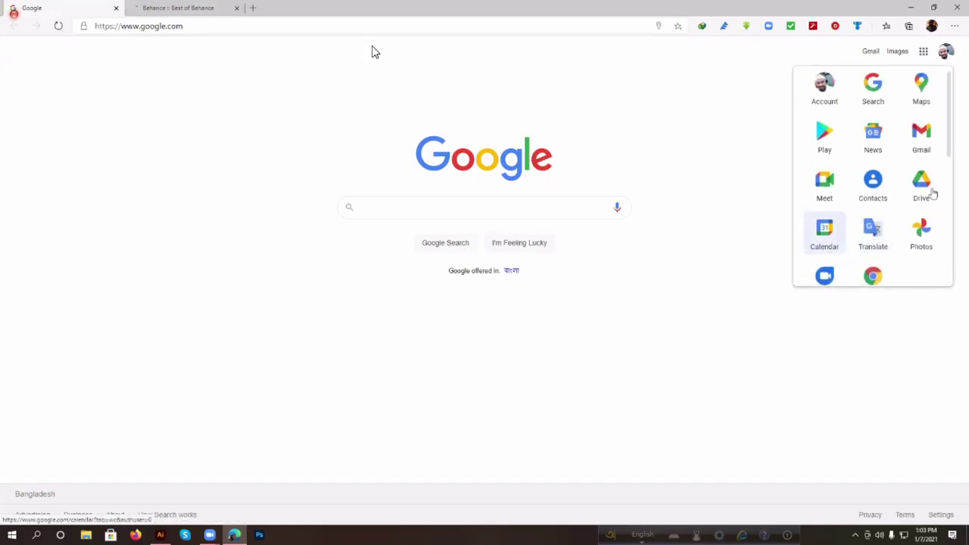
{"action": "scroll", "coordinate": [921, 159], "scroll_direction": "down", "scroll_amount": 1}
{"action": "left_click", "coordinate": [921, 159]}
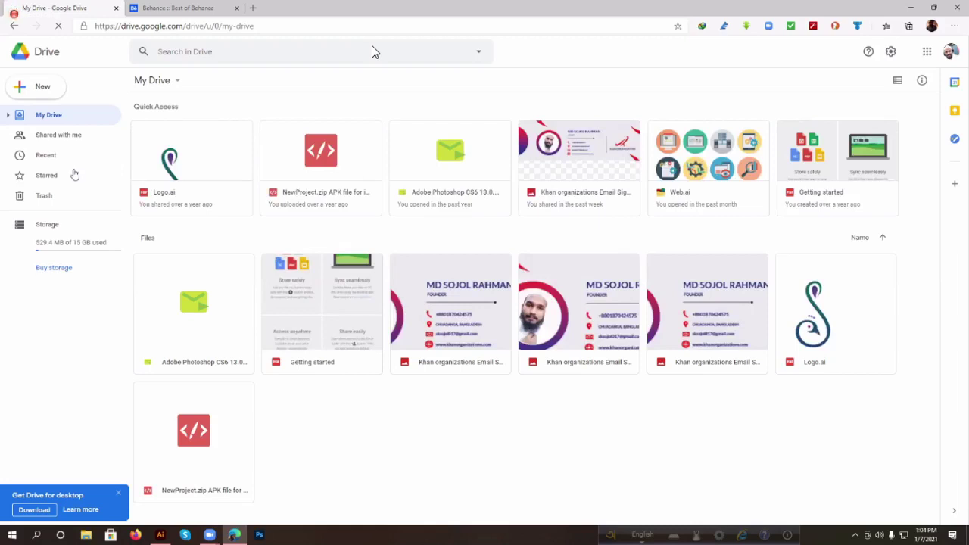
- Dismiss the New menu and open the Adobe Photoshop CS6 file in My Drive
{"action": "left_click", "coordinate": [31, 92]}
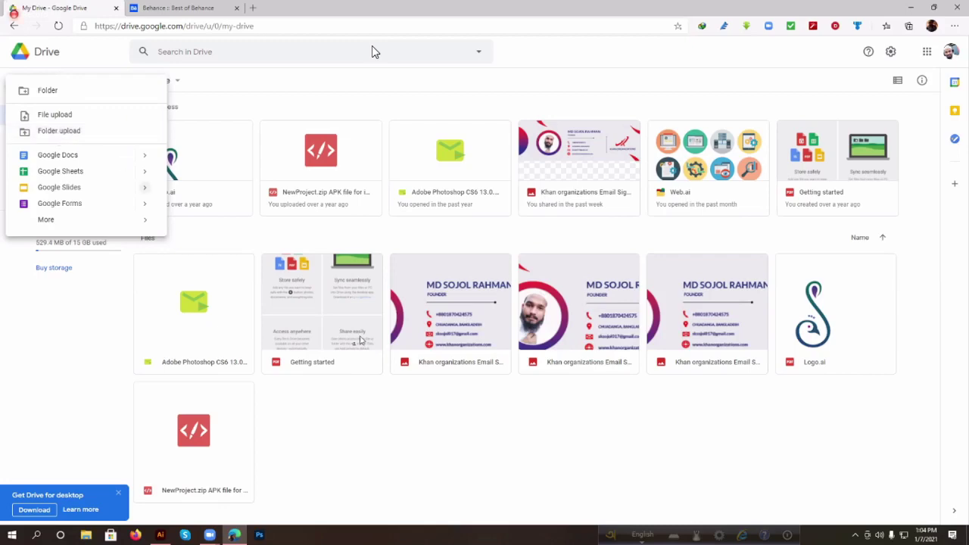
{"action": "left_click", "coordinate": [436, 404]}
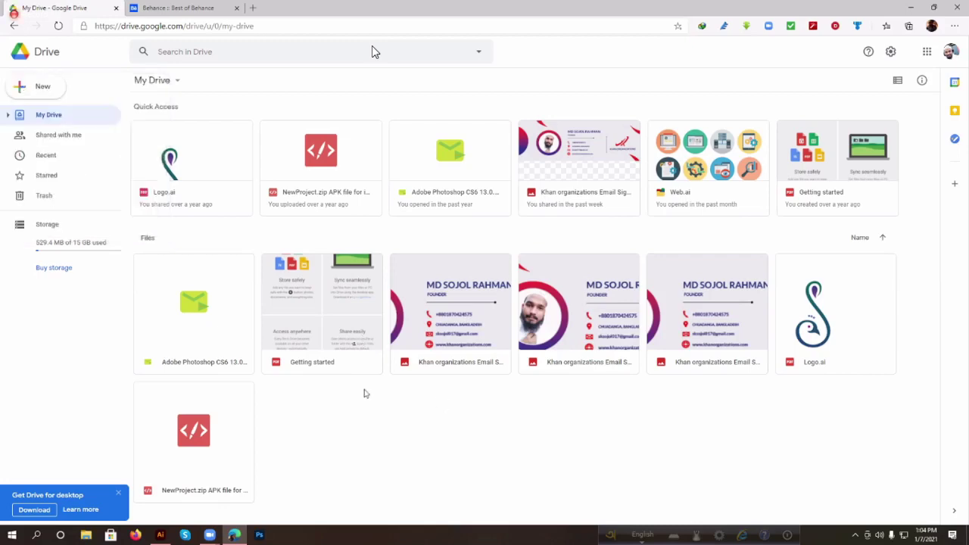
{"action": "left_click", "coordinate": [199, 301]}
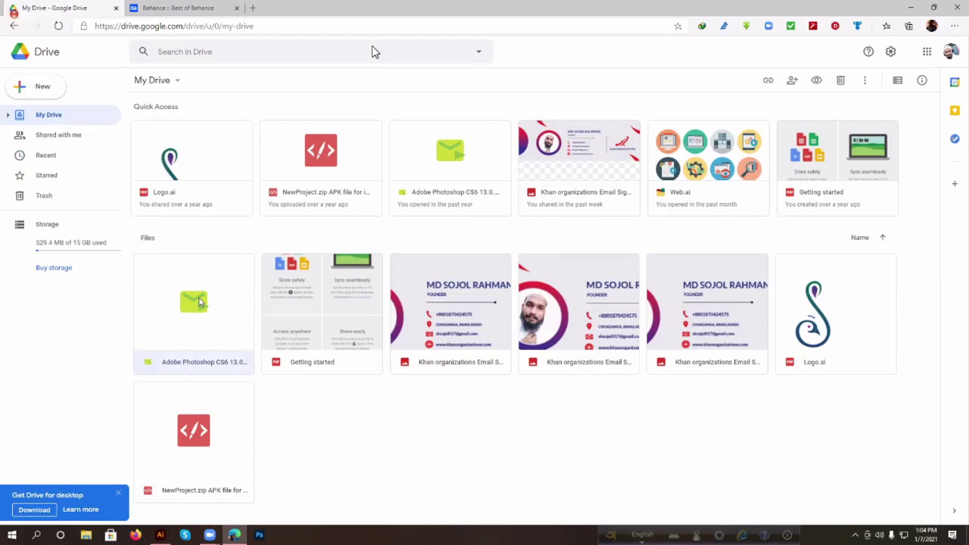
{"action": "double_click", "coordinate": [199, 301]}
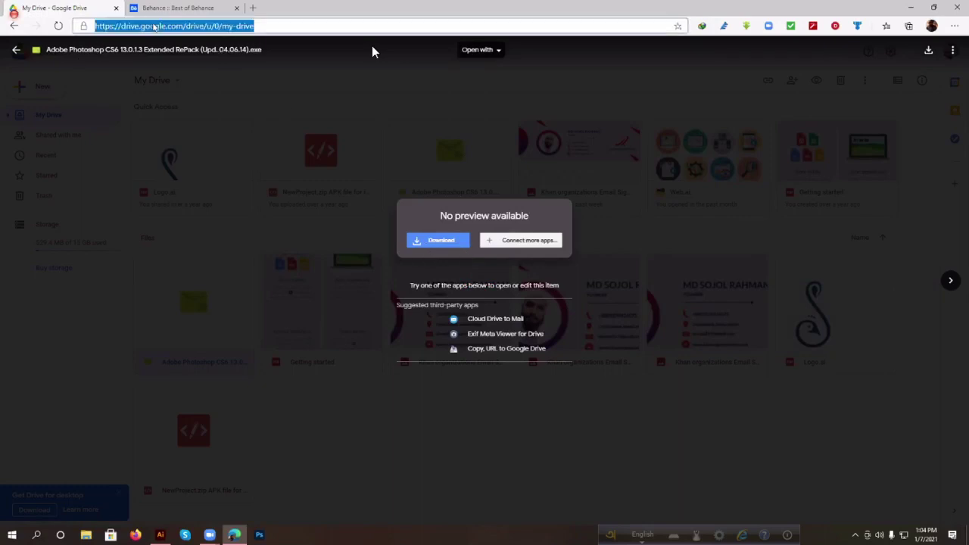
- Reload the My Drive page from the address bar
{"action": "left_click", "coordinate": [154, 27]}
{"action": "right_click", "coordinate": [273, 29]}
{"action": "left_click", "coordinate": [280, 33]}
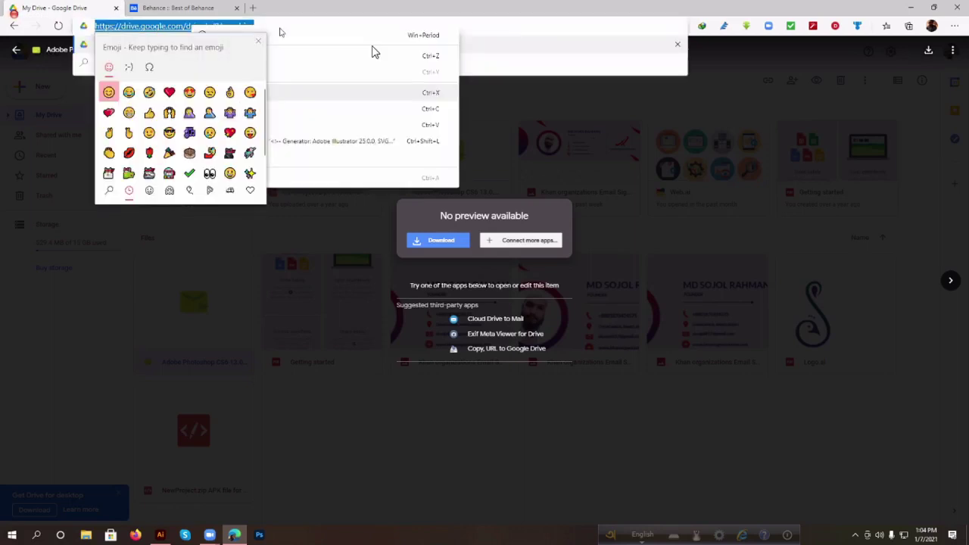
{"action": "left_click", "coordinate": [280, 32]}
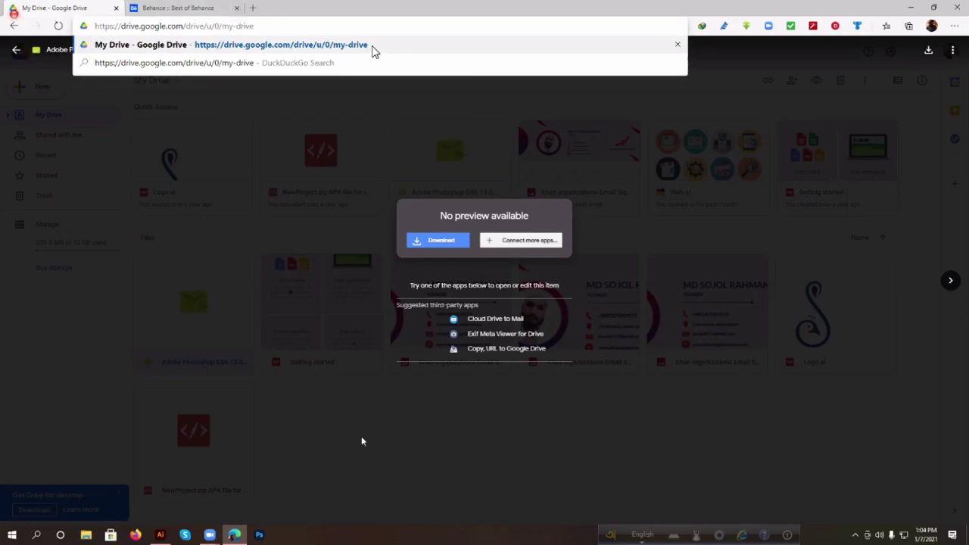
{"action": "key", "text": "Return"}
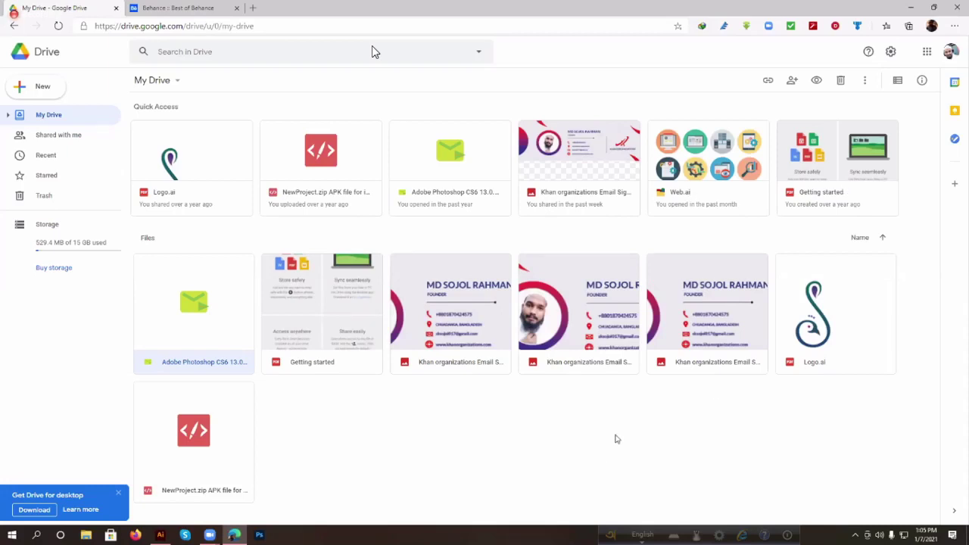
- Preview Logo.ai, close it, then reopen it to view the teal-and-purple S logo
{"action": "double_click", "coordinate": [170, 171]}
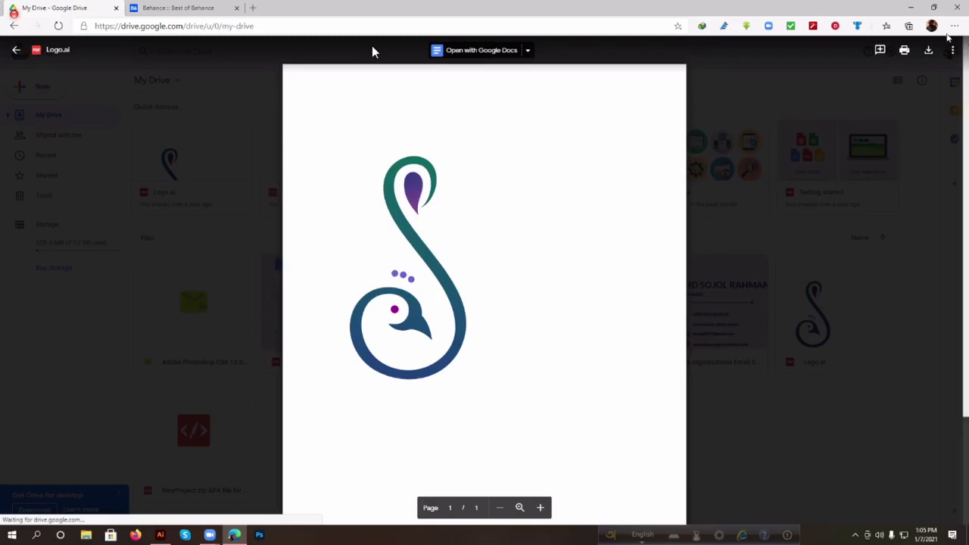
{"action": "left_click", "coordinate": [16, 53]}
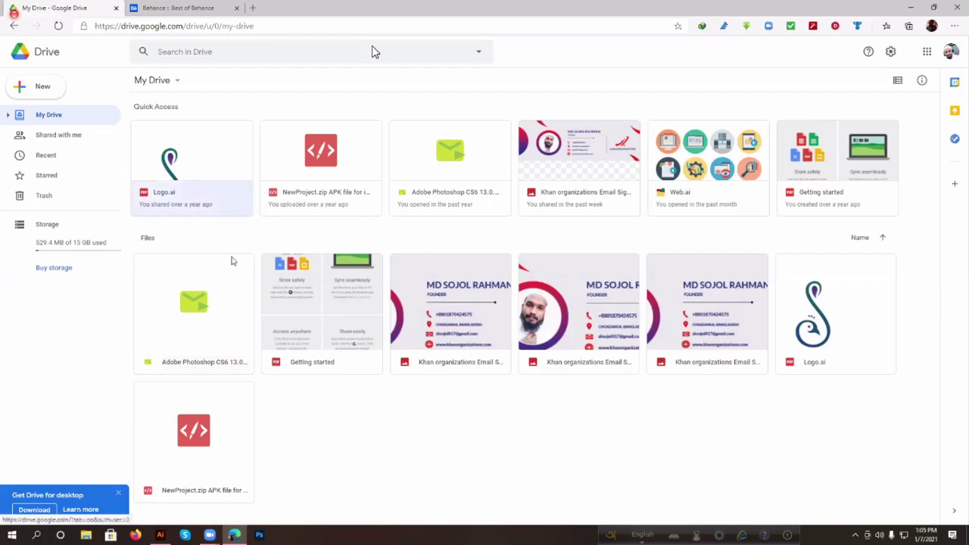
{"action": "double_click", "coordinate": [201, 178]}
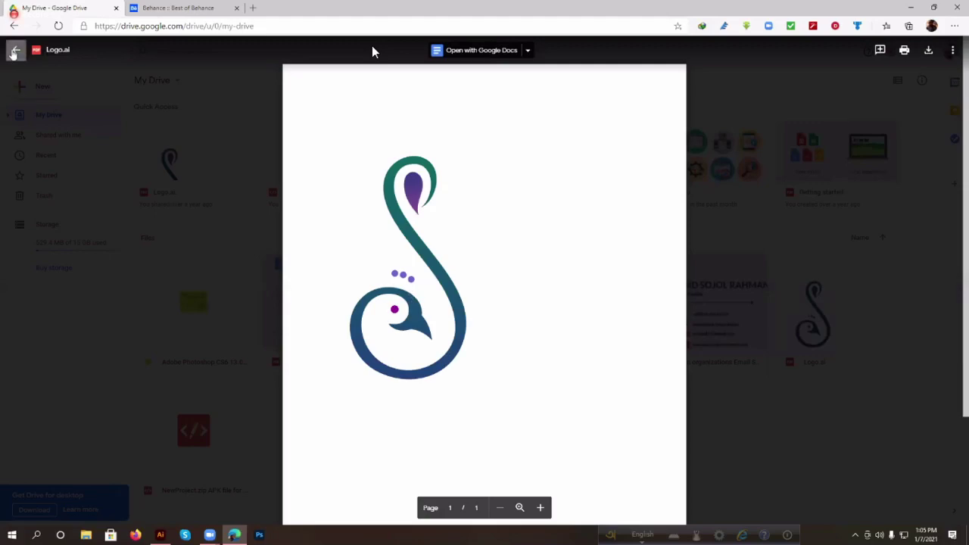
- Close the Logo.ai preview and switch to the Best of Behance tab
{"action": "left_click", "coordinate": [241, 198]}
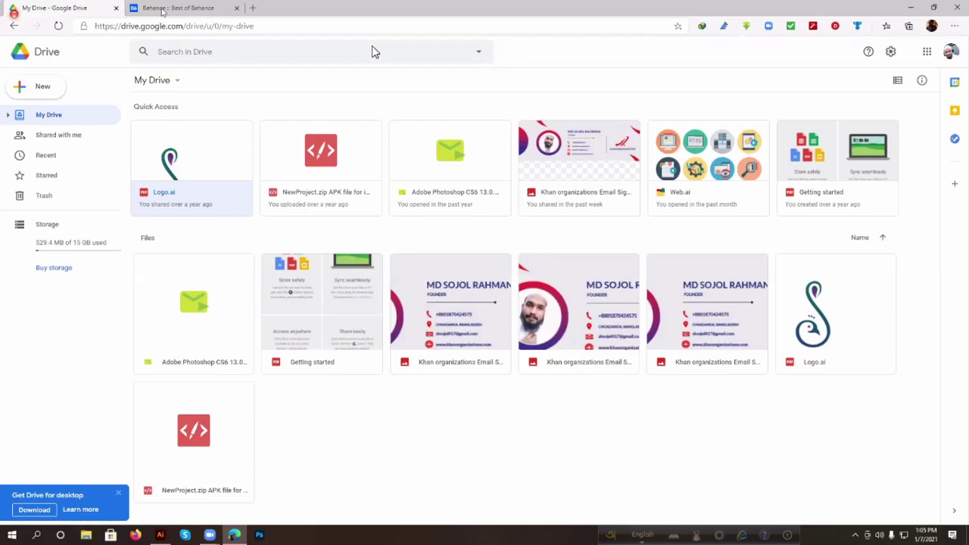
{"action": "left_click", "coordinate": [132, 16]}
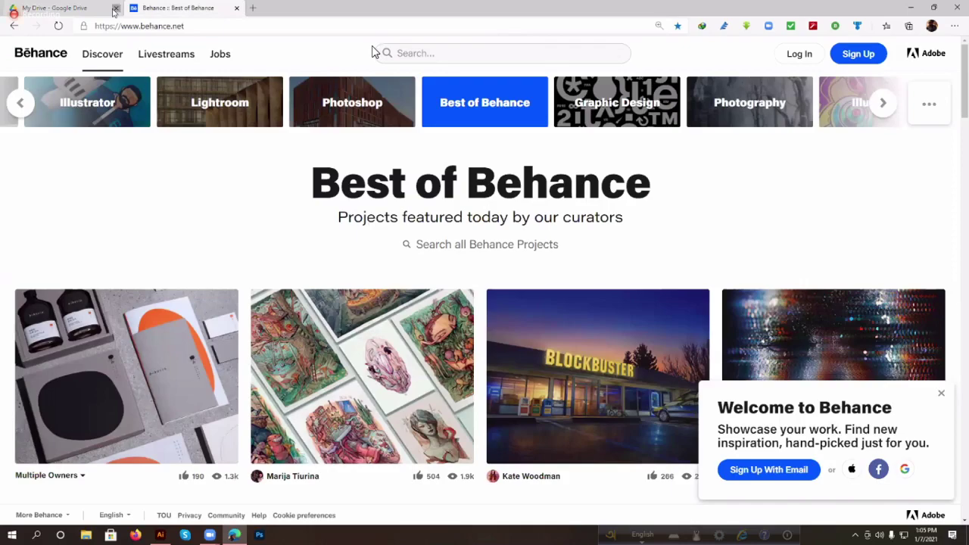
- Close the Google Drive tab, browse the Best of Behance feed, and dismiss the Welcome popup
{"action": "left_click", "coordinate": [115, 8]}
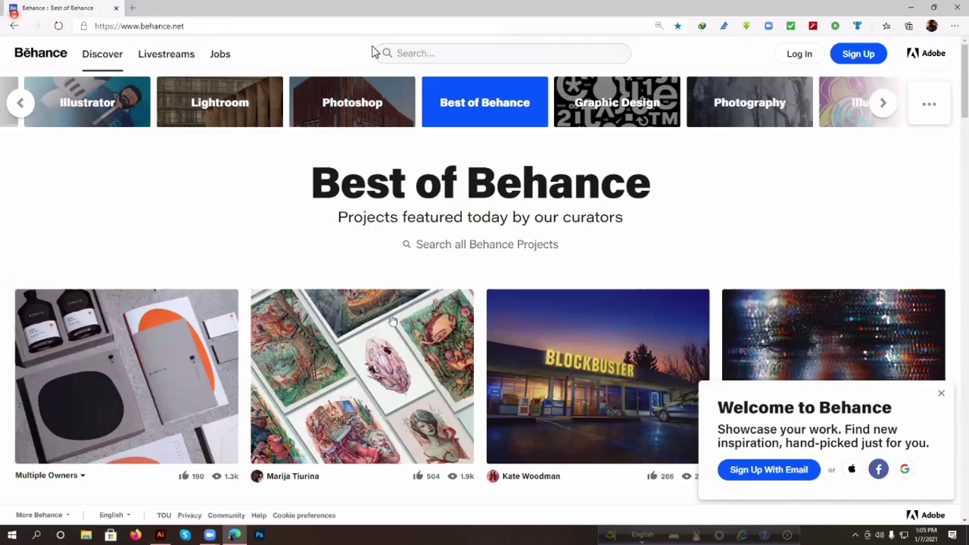
{"action": "scroll", "coordinate": [725, 411], "scroll_direction": "down", "scroll_amount": 2}
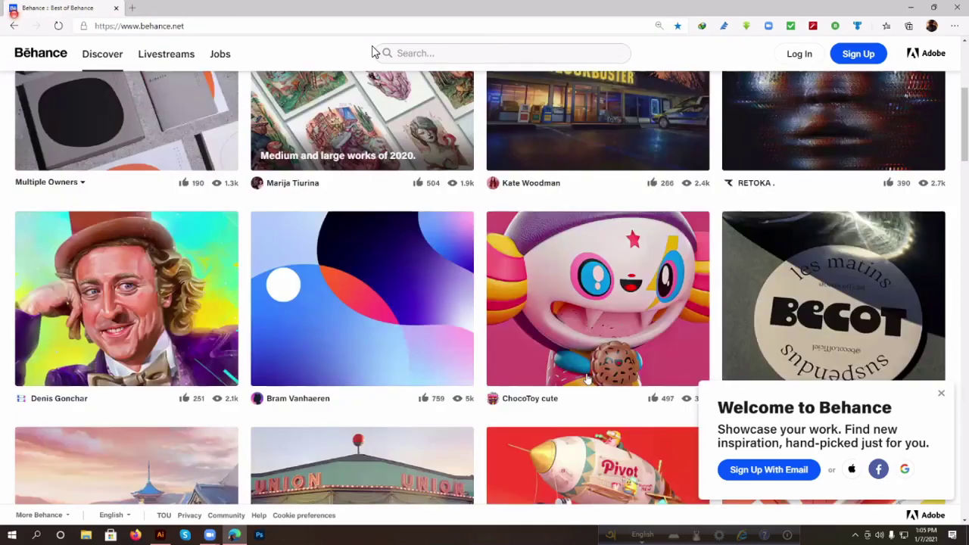
{"action": "scroll", "coordinate": [589, 377], "scroll_direction": "down", "scroll_amount": 2}
{"action": "scroll", "coordinate": [589, 376], "scroll_direction": "down", "scroll_amount": 2}
{"action": "scroll", "coordinate": [586, 376], "scroll_direction": "down", "scroll_amount": 2}
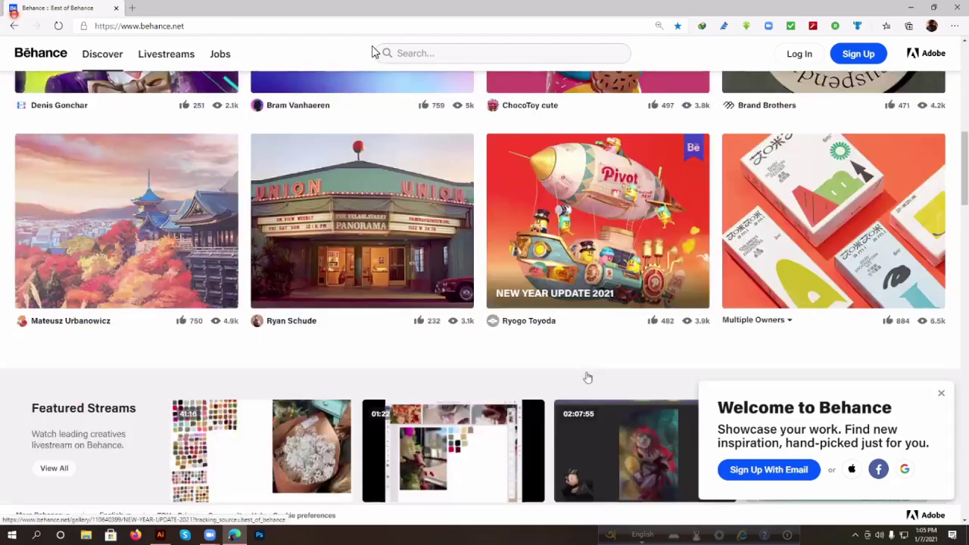
{"action": "scroll", "coordinate": [585, 332], "scroll_direction": "down", "scroll_amount": 5}
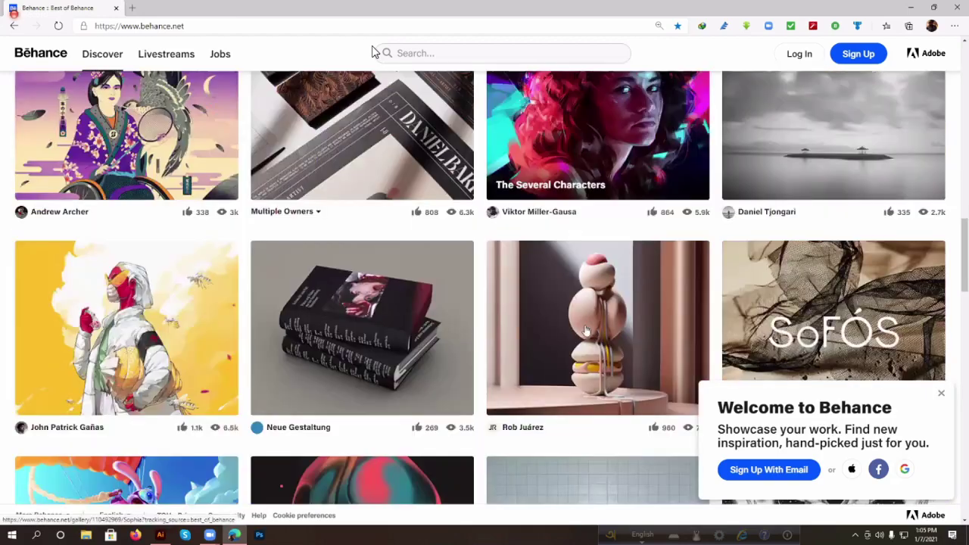
{"action": "scroll", "coordinate": [588, 330], "scroll_direction": "up", "scroll_amount": 8}
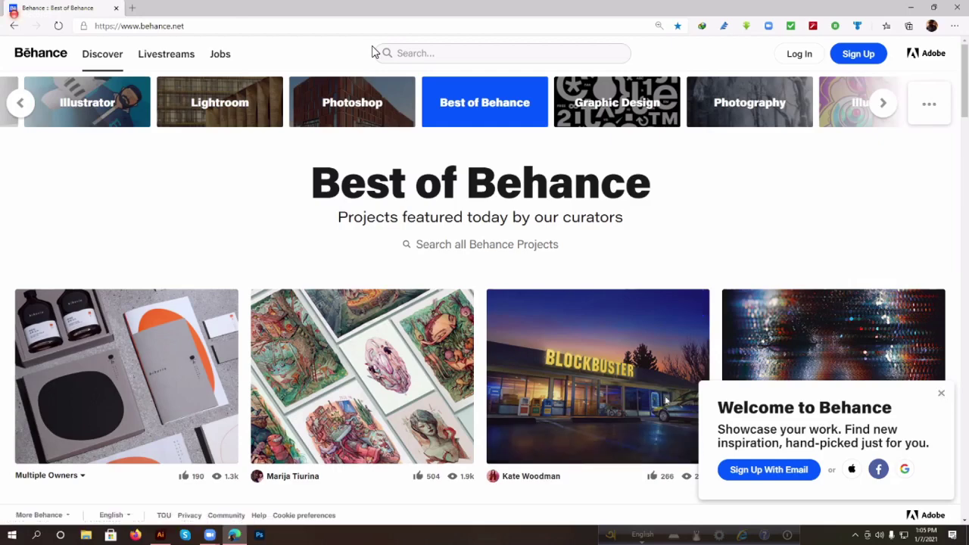
{"action": "left_click", "coordinate": [942, 396]}
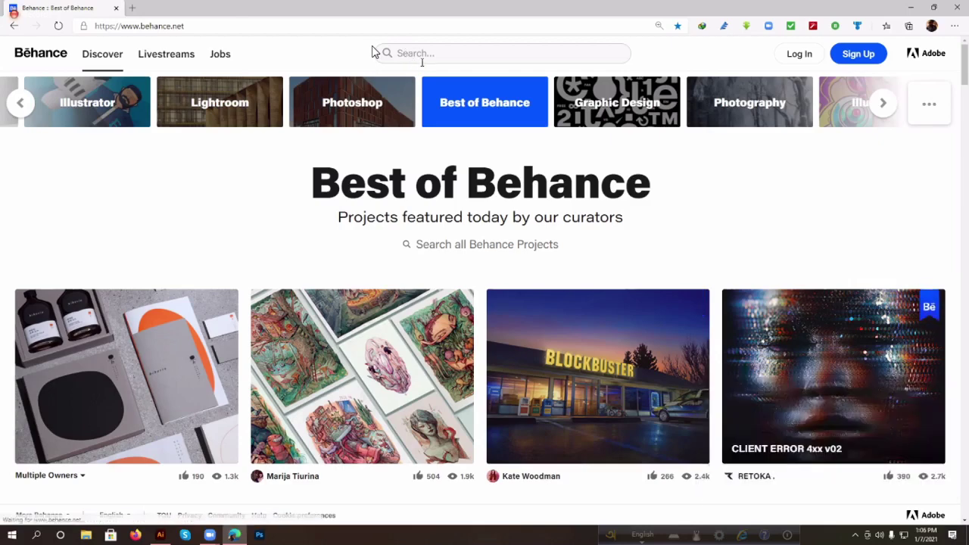
- Search Behance for 'chips packet' and pick the 'chips packet packaging design' suggestion
{"action": "left_click", "coordinate": [419, 53]}
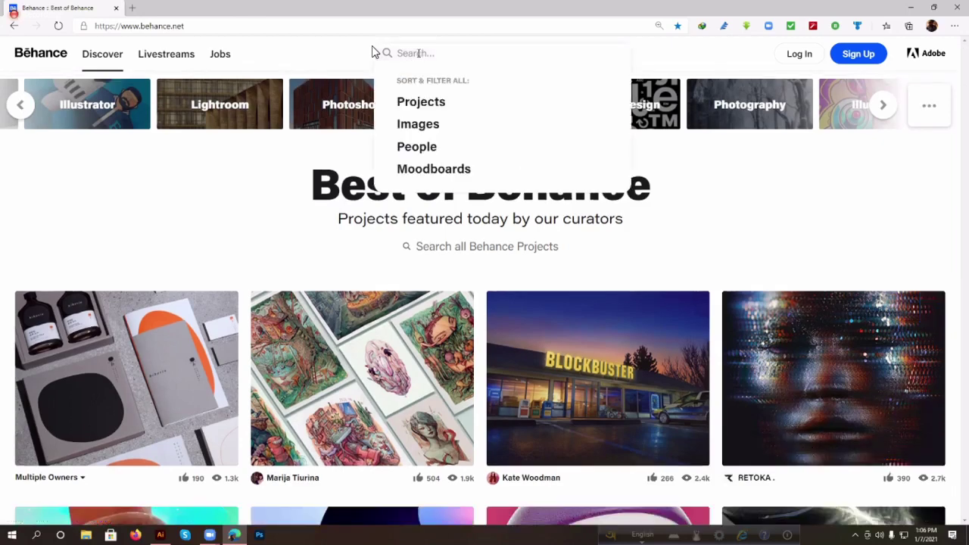
{"action": "type", "text": "chips"}
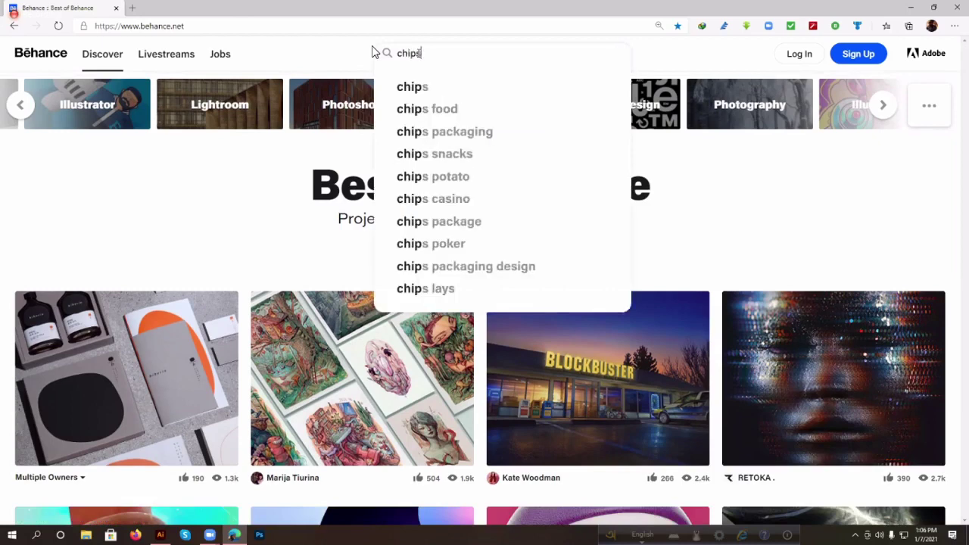
{"action": "type", "text": " pa"}
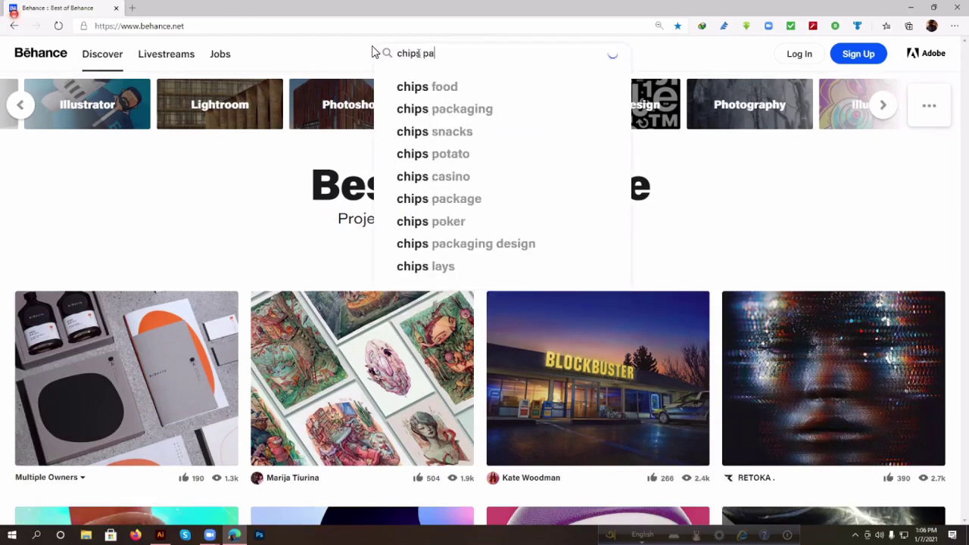
{"action": "type", "text": "cket"}
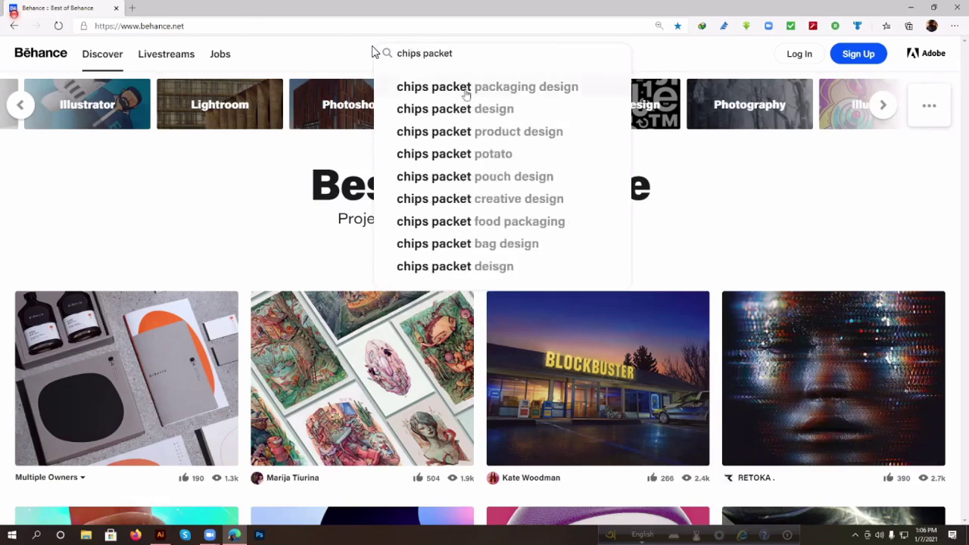
{"action": "left_click", "coordinate": [441, 84]}
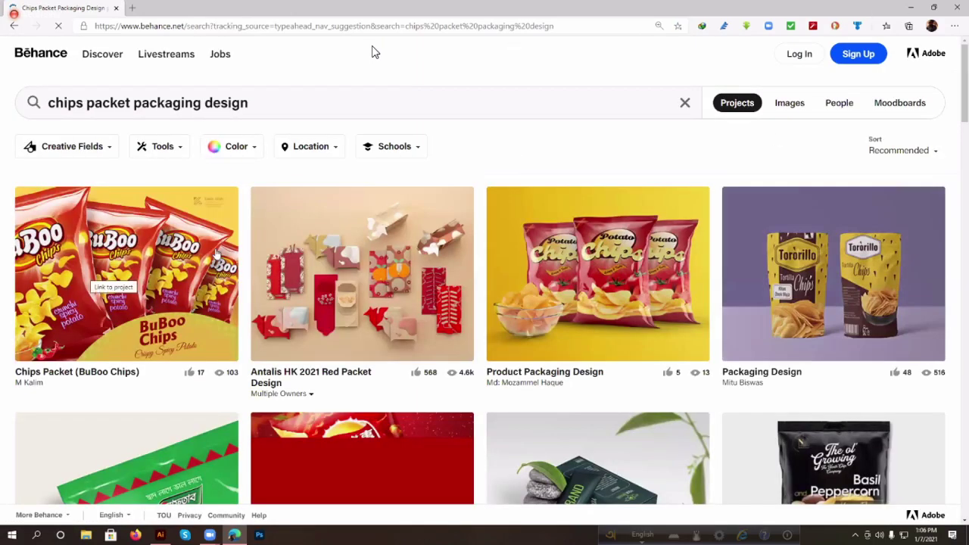
- Scroll the results to the black Basil and Peppercorn Product Design project
{"action": "scroll", "coordinate": [291, 313], "scroll_direction": "down", "scroll_amount": 2}
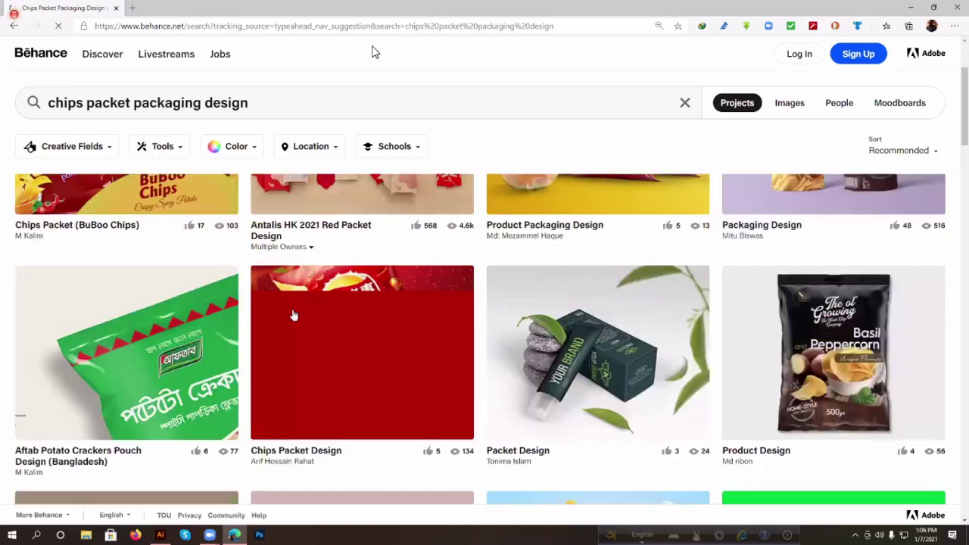
{"action": "scroll", "coordinate": [299, 320], "scroll_direction": "down", "scroll_amount": 1}
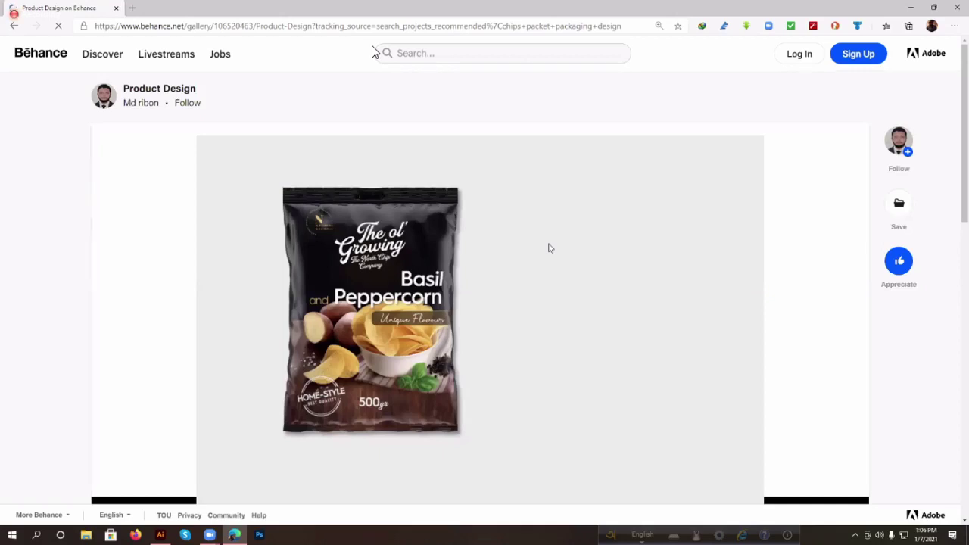
- Look through the Product Design project and the author's other projects, then return to the results
{"action": "scroll", "coordinate": [548, 248], "scroll_direction": "down", "scroll_amount": 5}
{"action": "scroll", "coordinate": [185, 231], "scroll_direction": "down", "scroll_amount": 2}
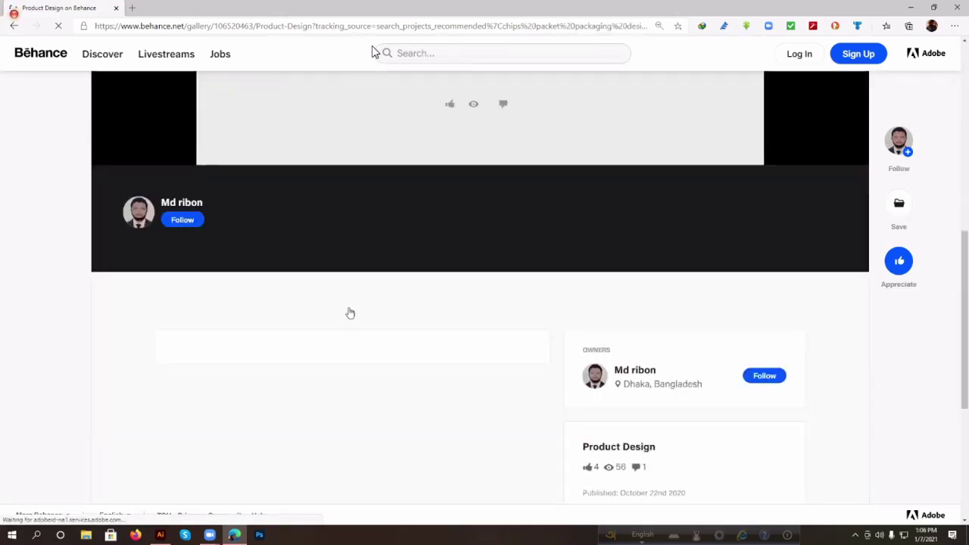
{"action": "scroll", "coordinate": [349, 312], "scroll_direction": "down", "scroll_amount": 2}
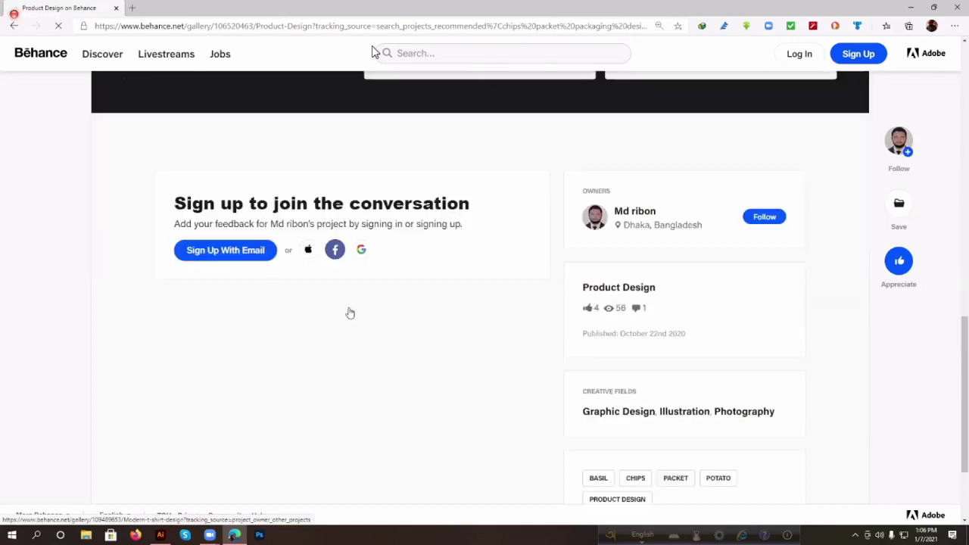
{"action": "scroll", "coordinate": [350, 312], "scroll_direction": "up", "scroll_amount": 6}
{"action": "scroll", "coordinate": [350, 313], "scroll_direction": "up", "scroll_amount": 3}
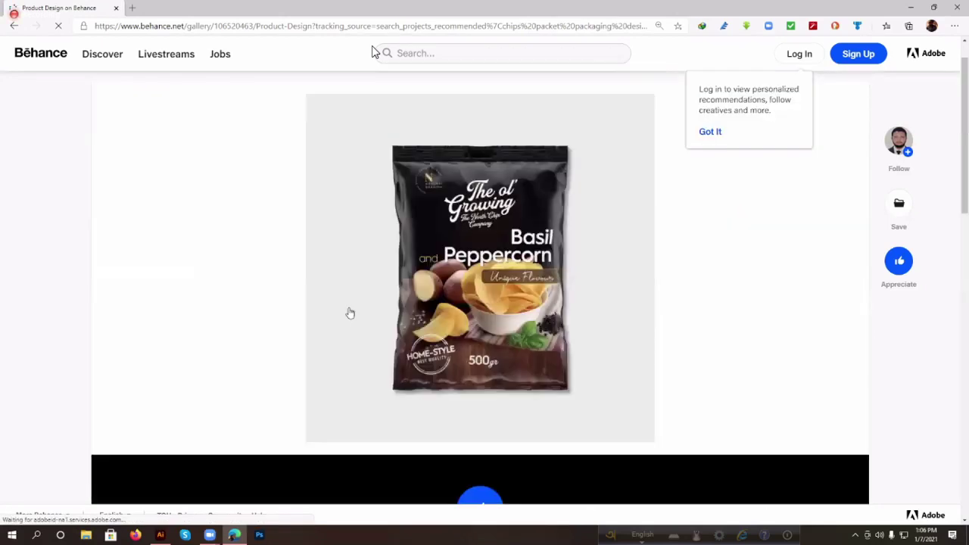
{"action": "scroll", "coordinate": [350, 313], "scroll_direction": "up", "scroll_amount": 1}
{"action": "scroll", "coordinate": [348, 311], "scroll_direction": "down", "scroll_amount": 3}
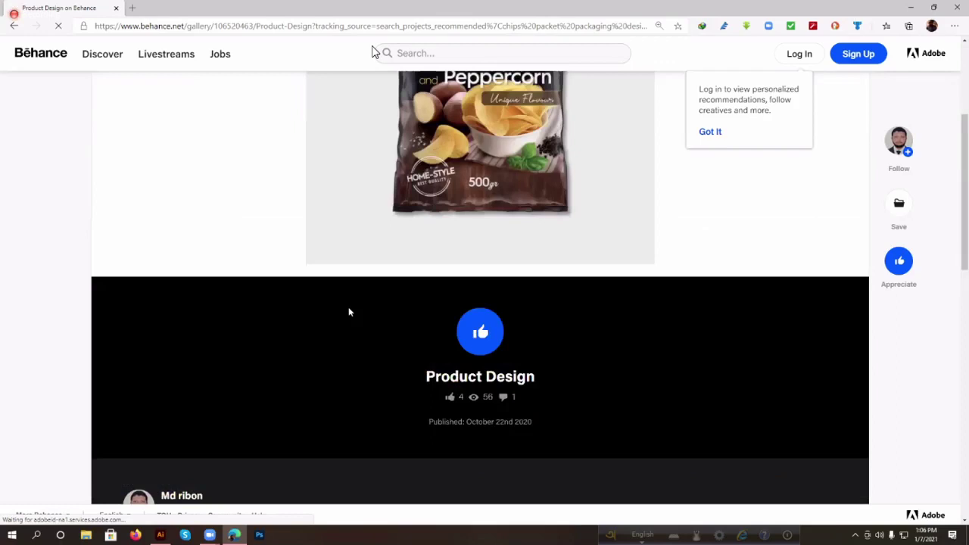
{"action": "scroll", "coordinate": [349, 312], "scroll_direction": "down", "scroll_amount": 4}
{"action": "scroll", "coordinate": [836, 209], "scroll_direction": "down", "scroll_amount": 2}
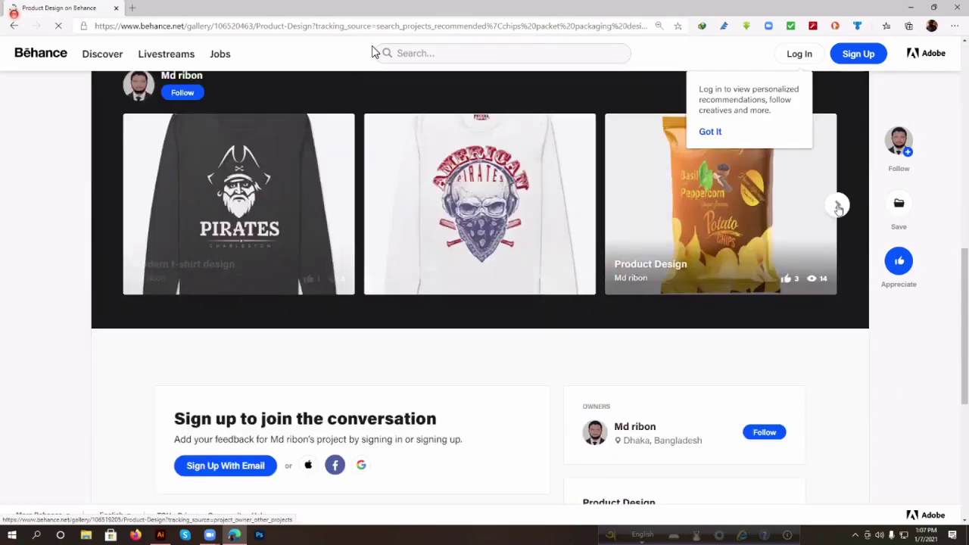
{"action": "left_click", "coordinate": [838, 206]}
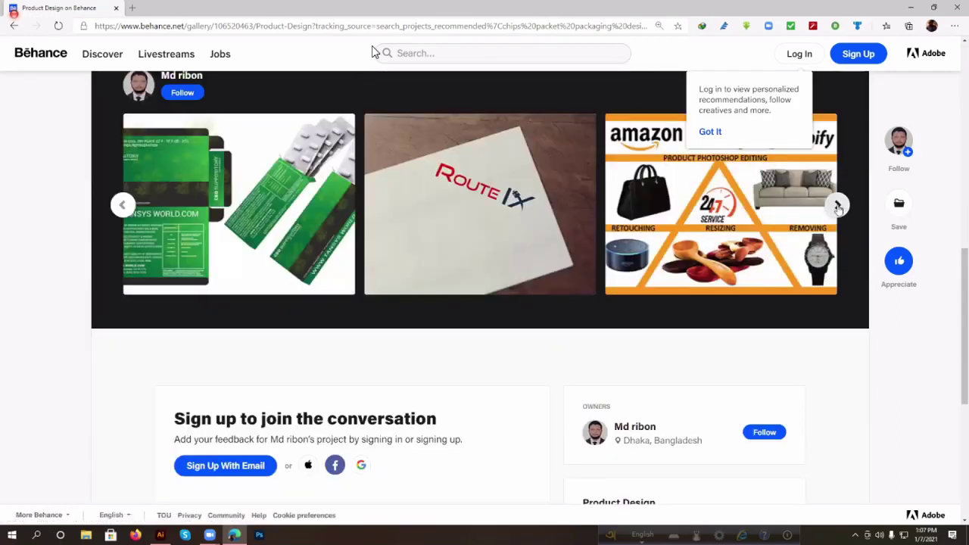
{"action": "left_click", "coordinate": [837, 206]}
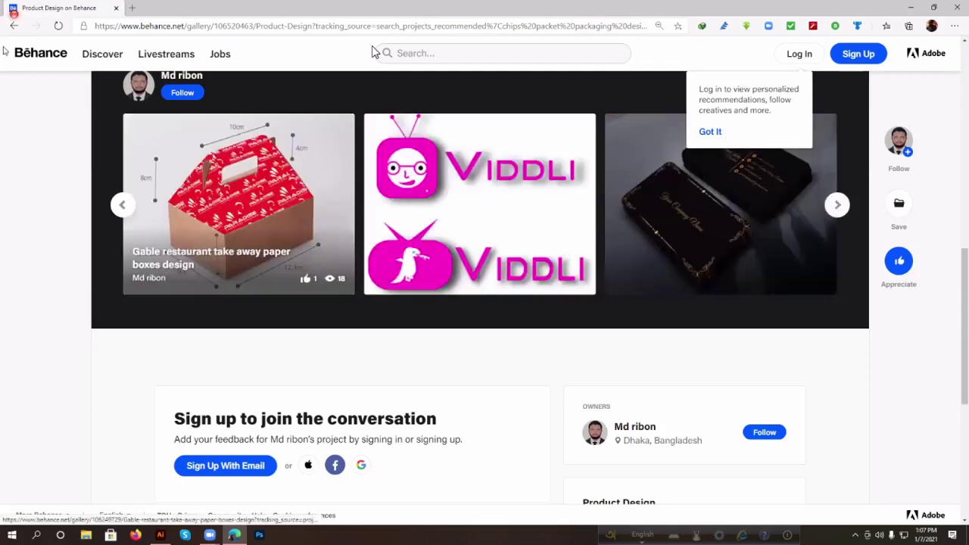
{"action": "left_click", "coordinate": [13, 26]}
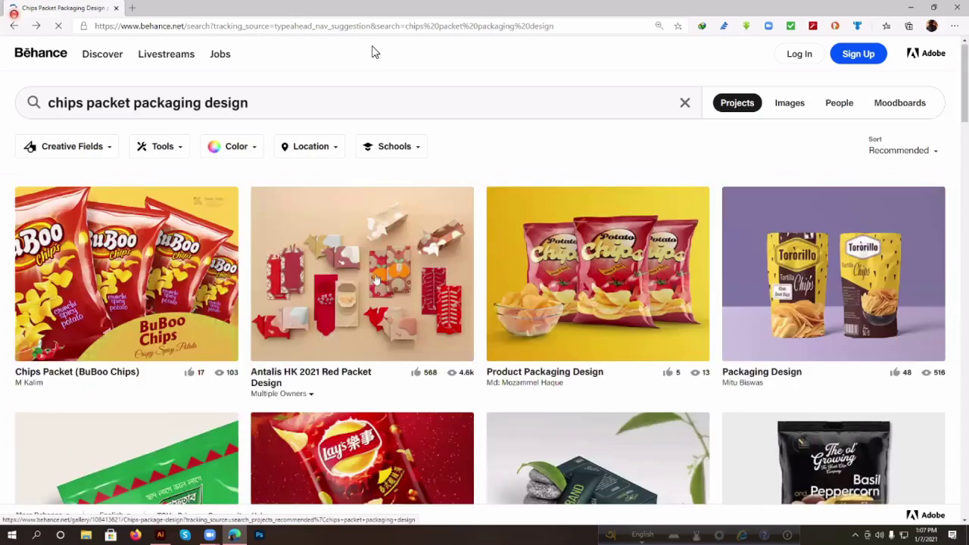
- Open the red Lay's Chips Packet Design project from the search results
{"action": "scroll", "coordinate": [382, 272], "scroll_direction": "down", "scroll_amount": 3}
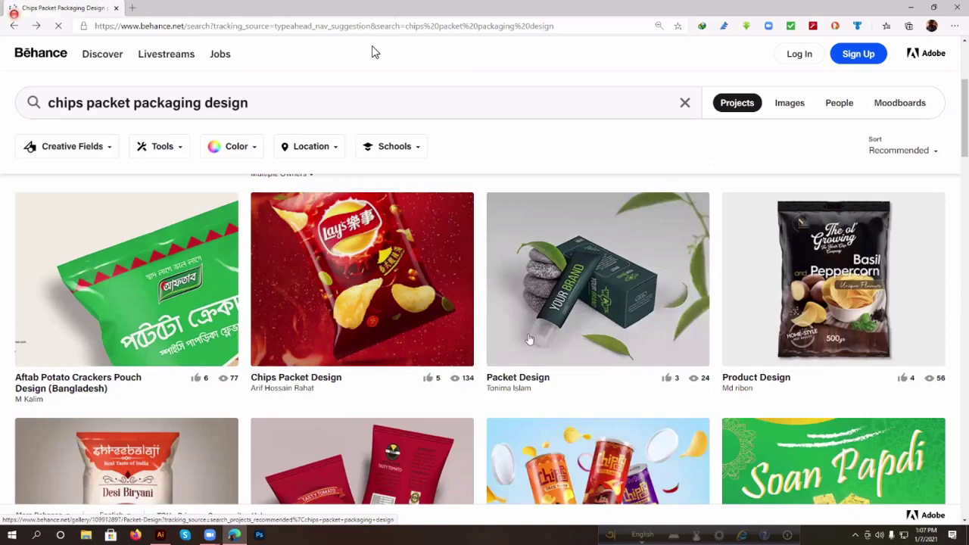
{"action": "left_click", "coordinate": [333, 256]}
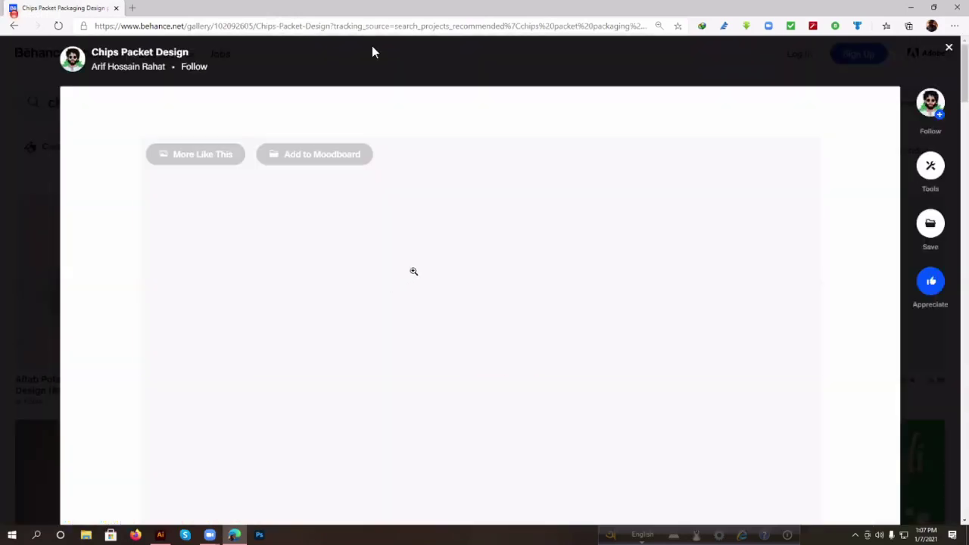
- Scroll up and down through the Chips Packet Design project images
{"action": "scroll", "coordinate": [372, 52], "scroll_direction": "down", "scroll_amount": 4}
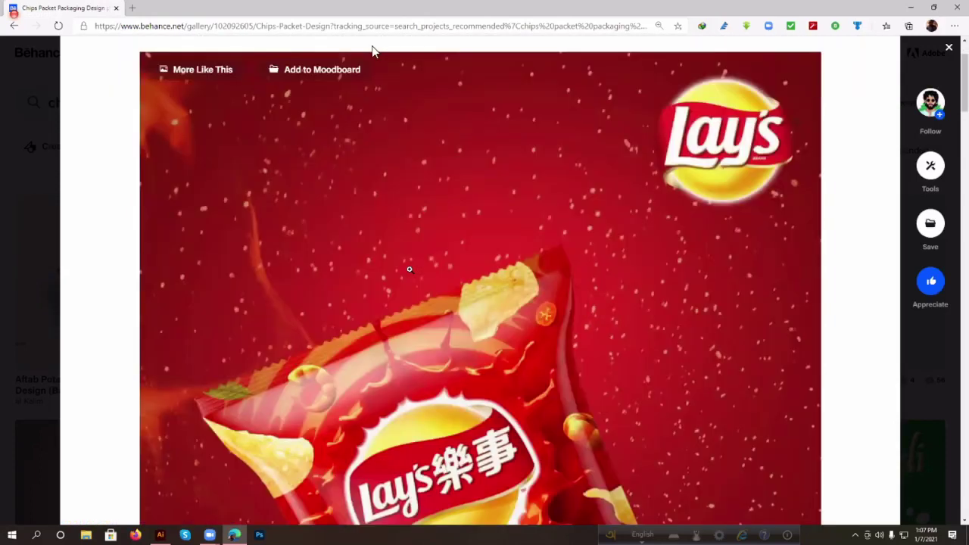
{"action": "scroll", "coordinate": [371, 51], "scroll_direction": "down", "scroll_amount": 5}
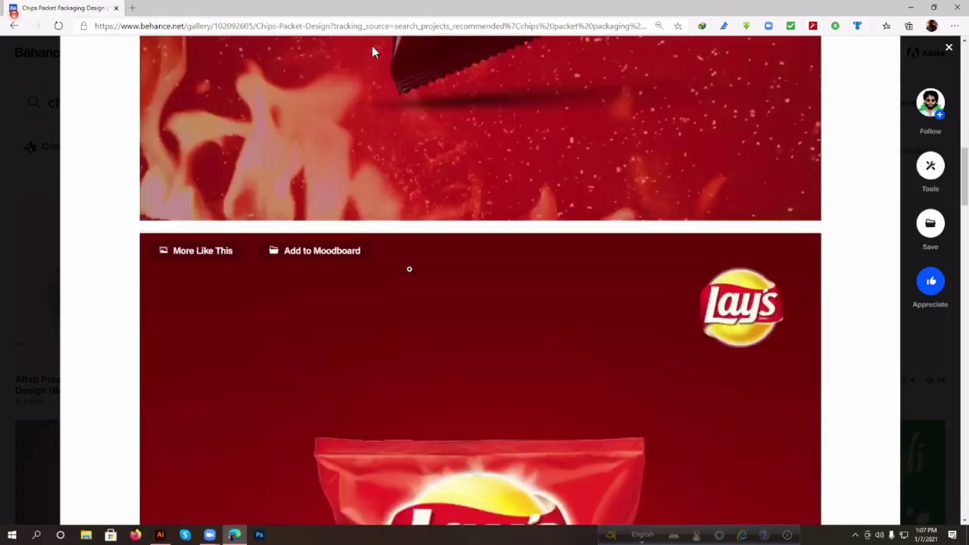
{"action": "scroll", "coordinate": [371, 51], "scroll_direction": "down", "scroll_amount": 8}
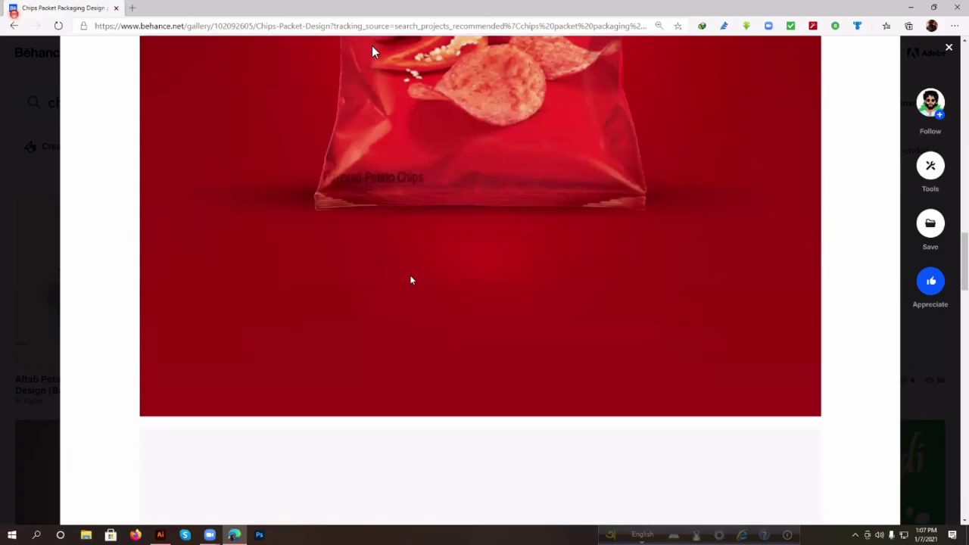
{"action": "scroll", "coordinate": [371, 51], "scroll_direction": "down", "scroll_amount": 8}
{"action": "scroll", "coordinate": [372, 51], "scroll_direction": "down", "scroll_amount": 4}
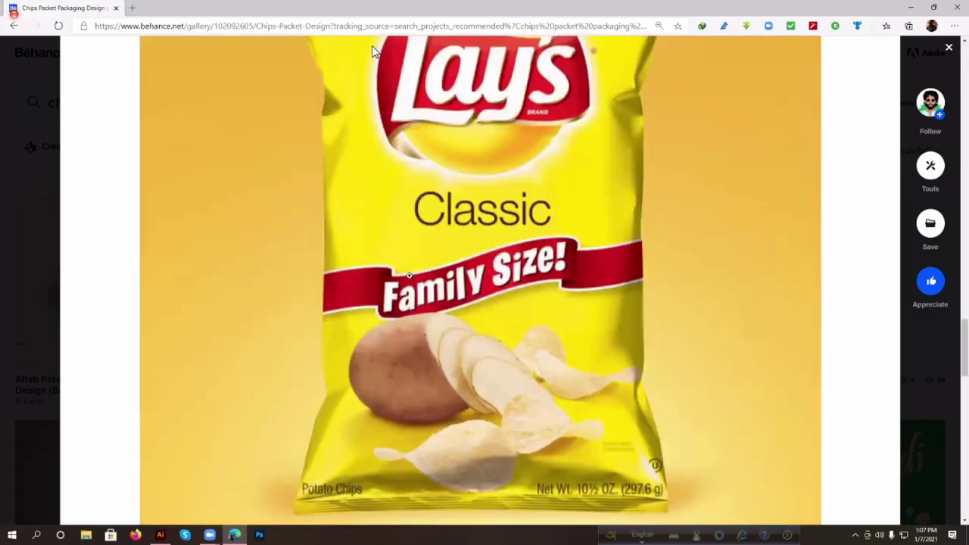
{"action": "scroll", "coordinate": [371, 52], "scroll_direction": "down", "scroll_amount": 1}
{"action": "scroll", "coordinate": [372, 51], "scroll_direction": "down", "scroll_amount": 5}
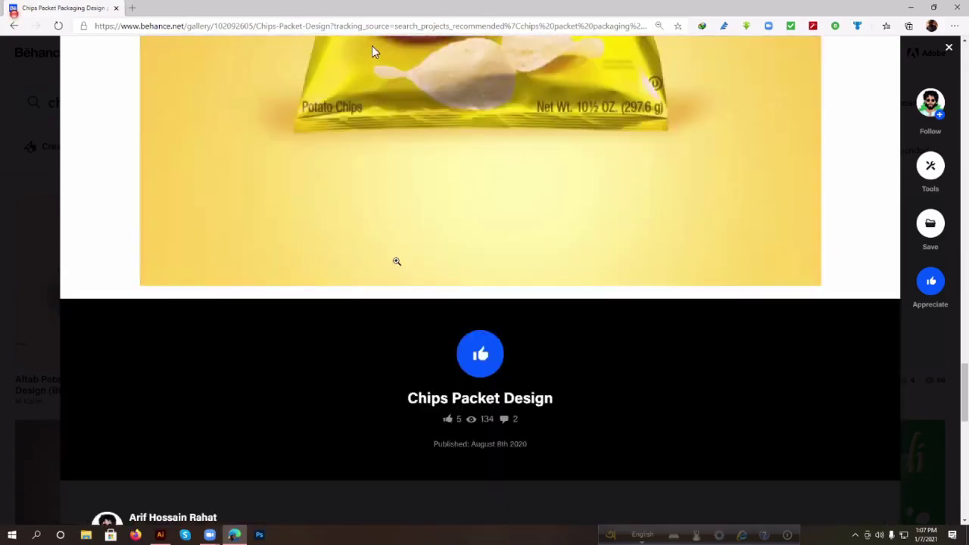
{"action": "scroll", "coordinate": [372, 51], "scroll_direction": "up", "scroll_amount": 10}
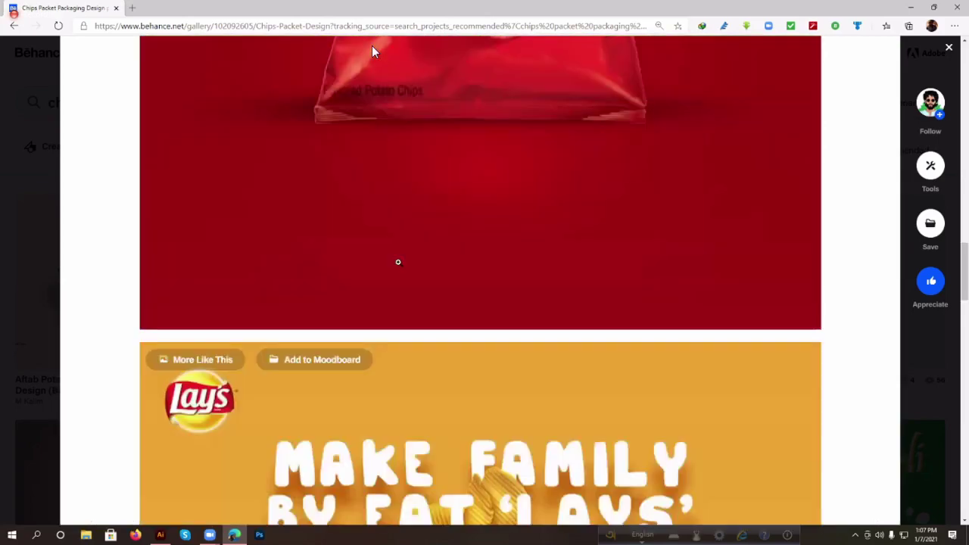
{"action": "scroll", "coordinate": [372, 51], "scroll_direction": "up", "scroll_amount": 5}
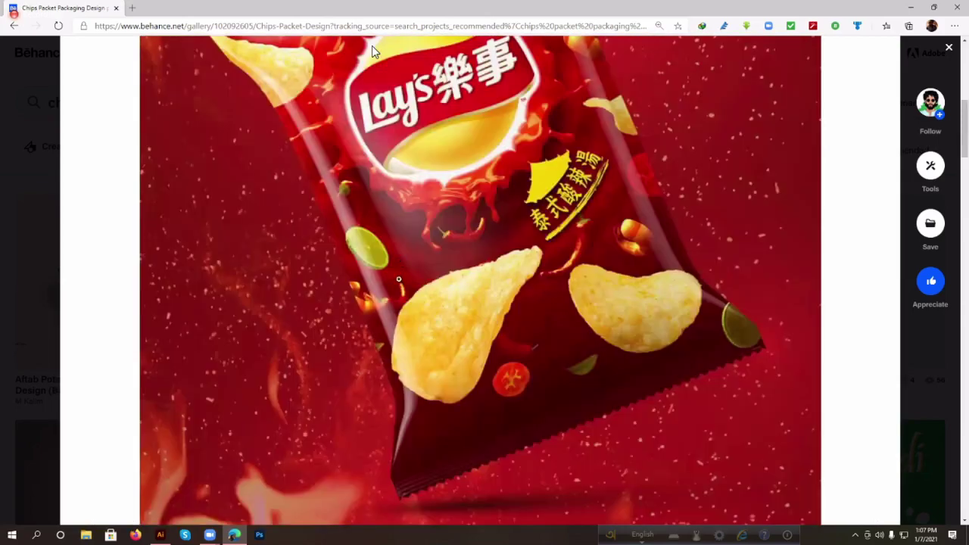
{"action": "scroll", "coordinate": [372, 51], "scroll_direction": "down", "scroll_amount": 5}
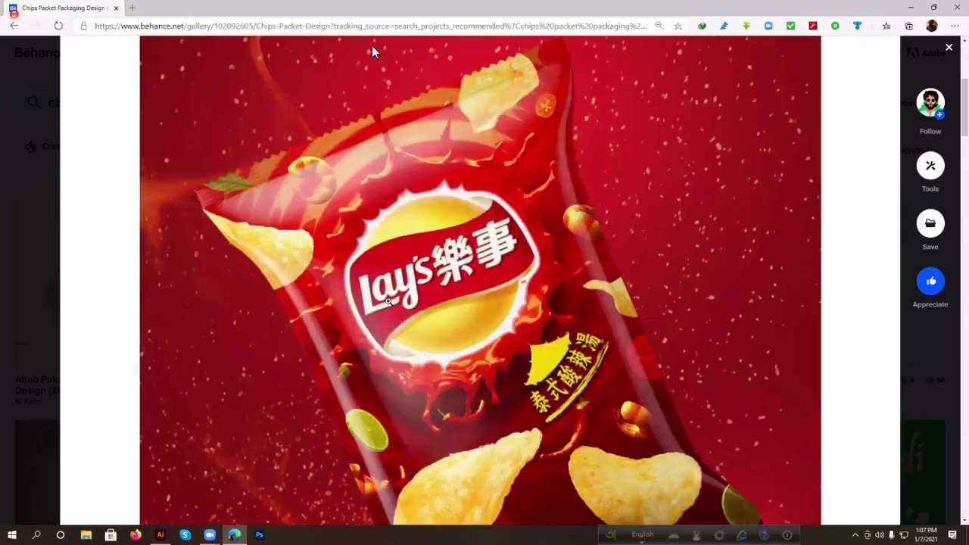
{"action": "scroll", "coordinate": [372, 51], "scroll_direction": "down", "scroll_amount": 4}
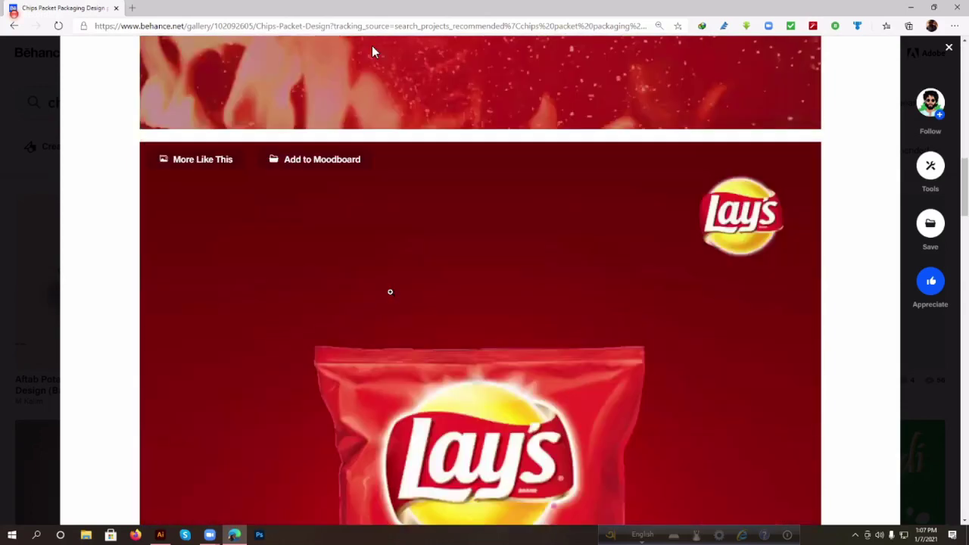
{"action": "scroll", "coordinate": [372, 51], "scroll_direction": "down", "scroll_amount": 5}
{"action": "scroll", "coordinate": [399, 292], "scroll_direction": "down", "scroll_amount": 5}
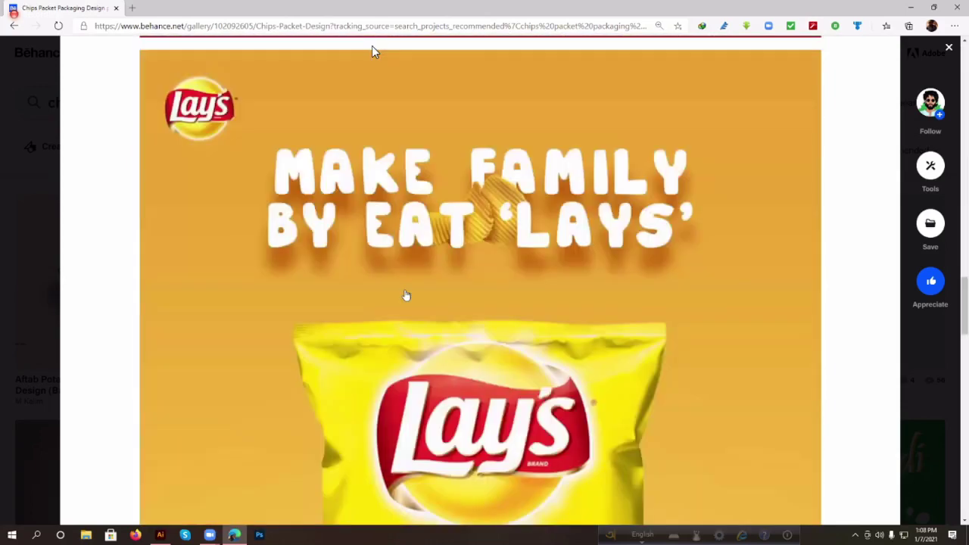
{"action": "scroll", "coordinate": [405, 296], "scroll_direction": "down", "scroll_amount": 8}
{"action": "scroll", "coordinate": [450, 280], "scroll_direction": "down", "scroll_amount": 4}
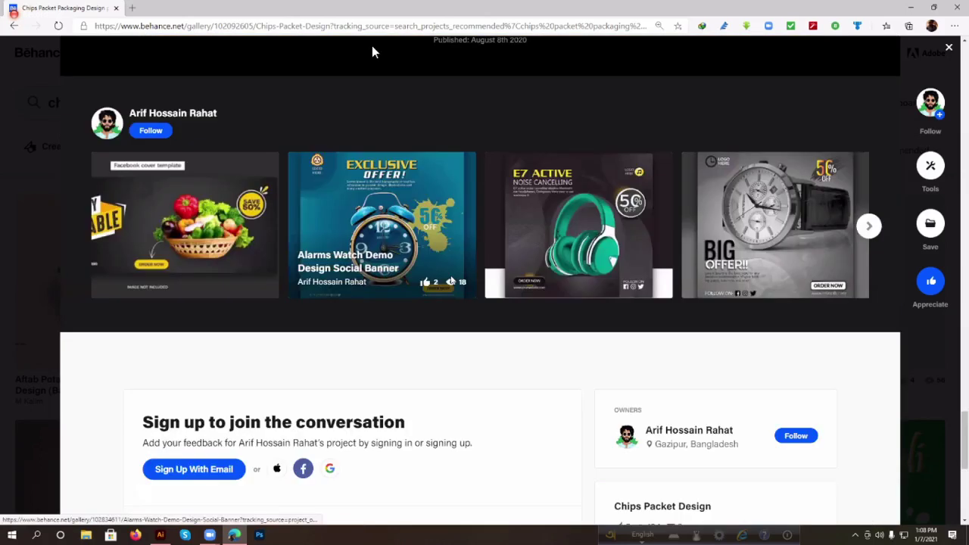
{"action": "scroll", "coordinate": [450, 280], "scroll_direction": "up", "scroll_amount": 4}
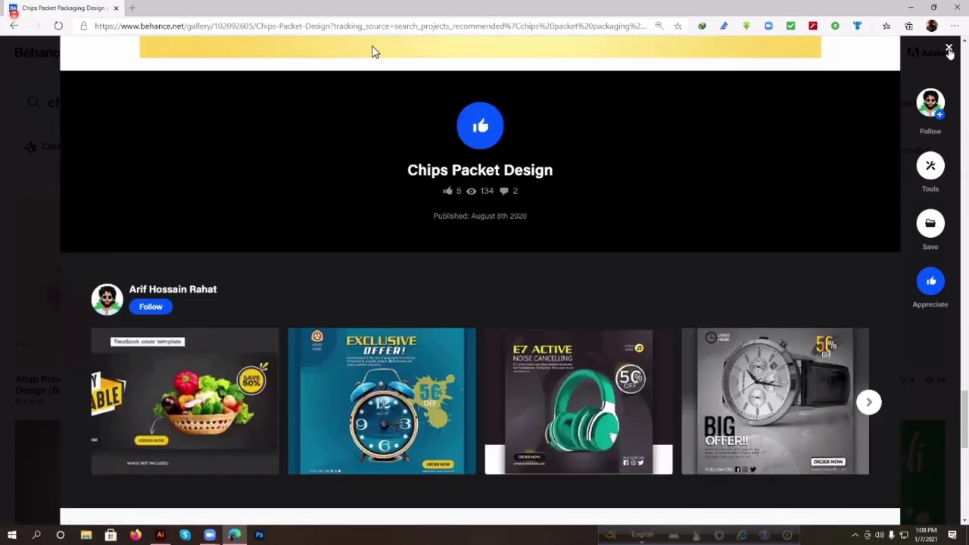
{"action": "scroll", "coordinate": [372, 51], "scroll_direction": "up", "scroll_amount": 1}
- Close the Chips Packet Design viewer and scroll the results down to Coffee Packet Design
{"action": "key", "text": "Escape"}
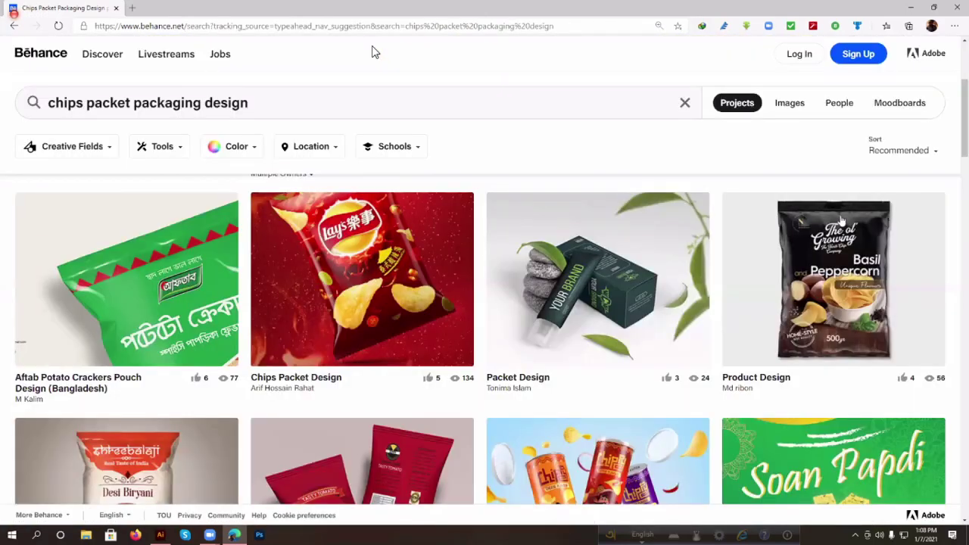
{"action": "scroll", "coordinate": [813, 259], "scroll_direction": "down", "scroll_amount": 1}
{"action": "scroll", "coordinate": [635, 323], "scroll_direction": "down", "scroll_amount": 6}
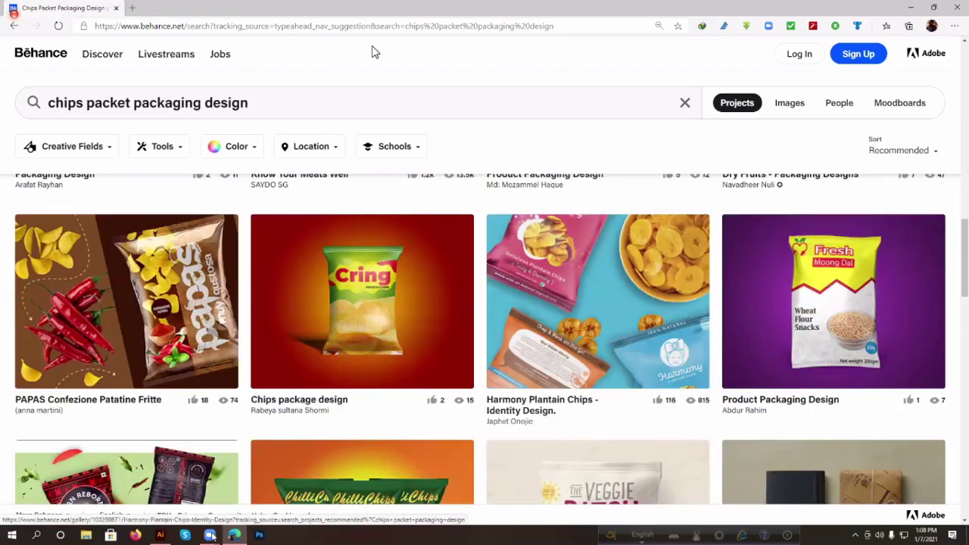
{"action": "mouse_move", "coordinate": [154, 483]}
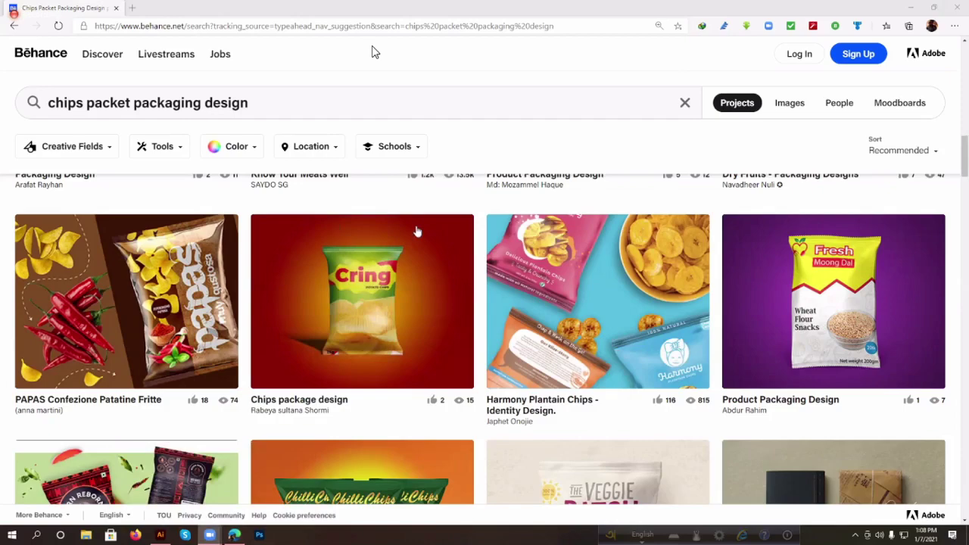
{"action": "scroll", "coordinate": [415, 231], "scroll_direction": "down", "scroll_amount": 6}
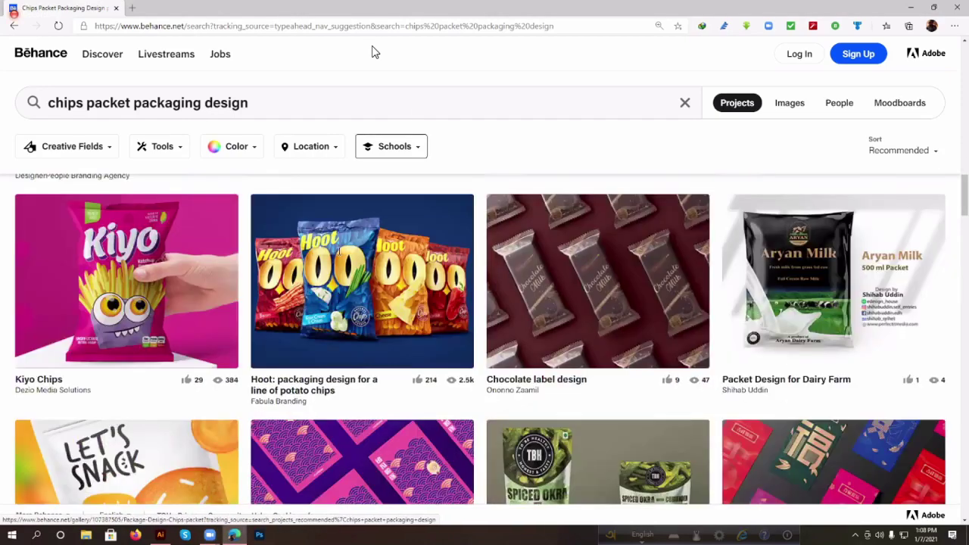
{"action": "scroll", "coordinate": [152, 322], "scroll_direction": "down", "scroll_amount": 6}
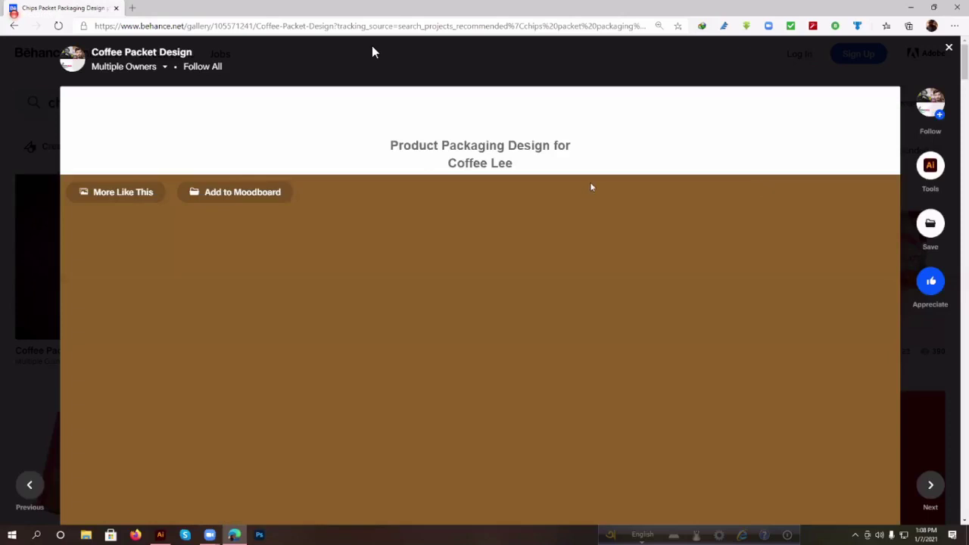
- Browse the Coffee Packet Design project images, then close it to return to the chips packet results
{"action": "scroll", "coordinate": [533, 303], "scroll_direction": "down", "scroll_amount": 1}
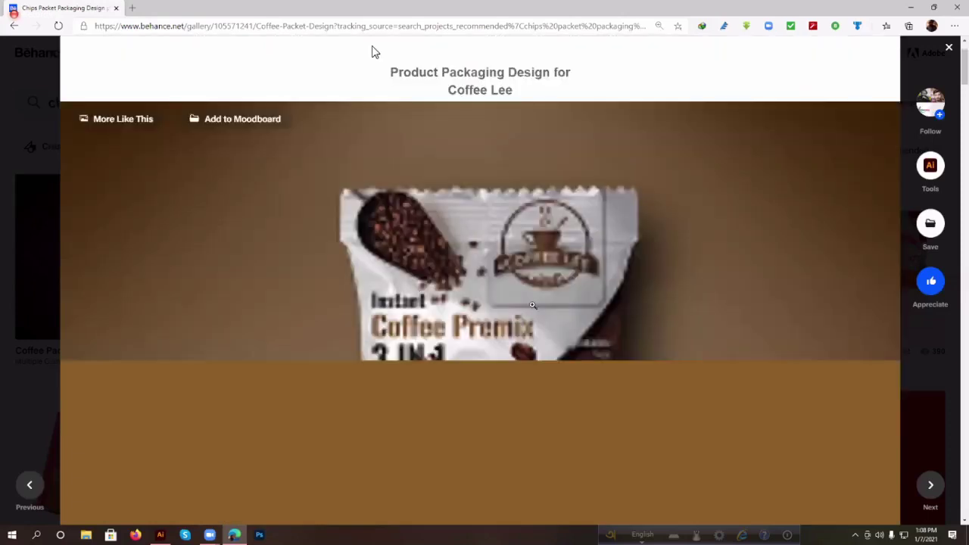
{"action": "scroll", "coordinate": [536, 300], "scroll_direction": "down", "scroll_amount": 1}
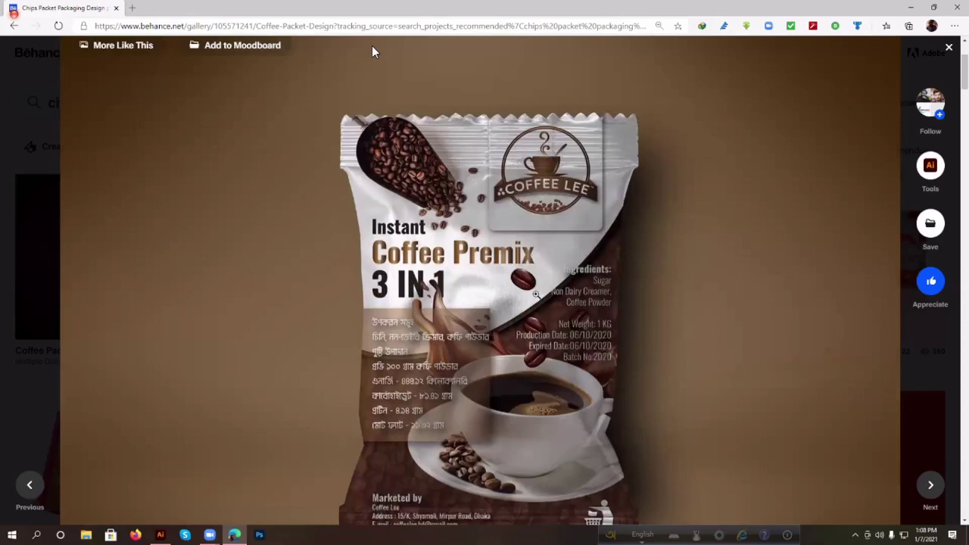
{"action": "scroll", "coordinate": [535, 295], "scroll_direction": "down", "scroll_amount": 1}
{"action": "scroll", "coordinate": [536, 294], "scroll_direction": "down", "scroll_amount": 2}
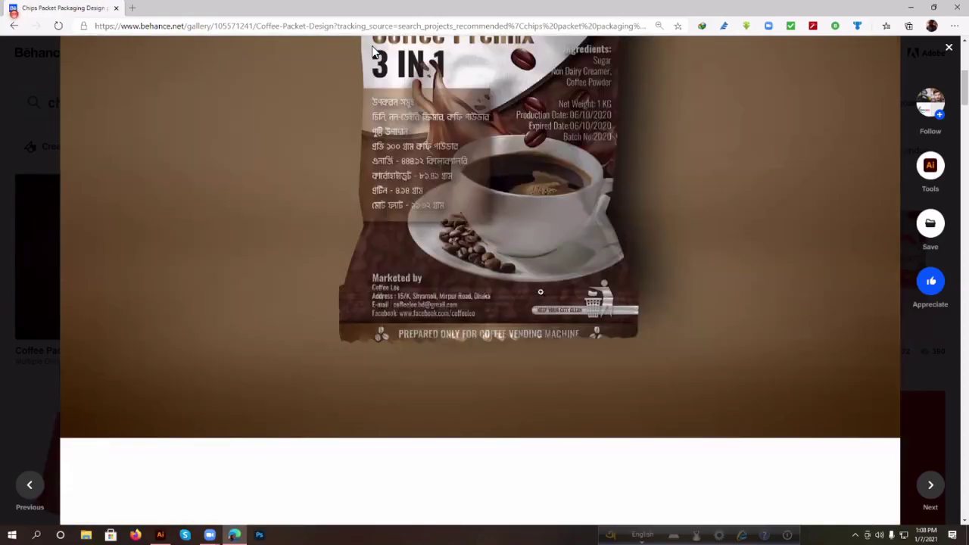
{"action": "scroll", "coordinate": [541, 292], "scroll_direction": "up", "scroll_amount": 3}
{"action": "scroll", "coordinate": [541, 292], "scroll_direction": "up", "scroll_amount": 1}
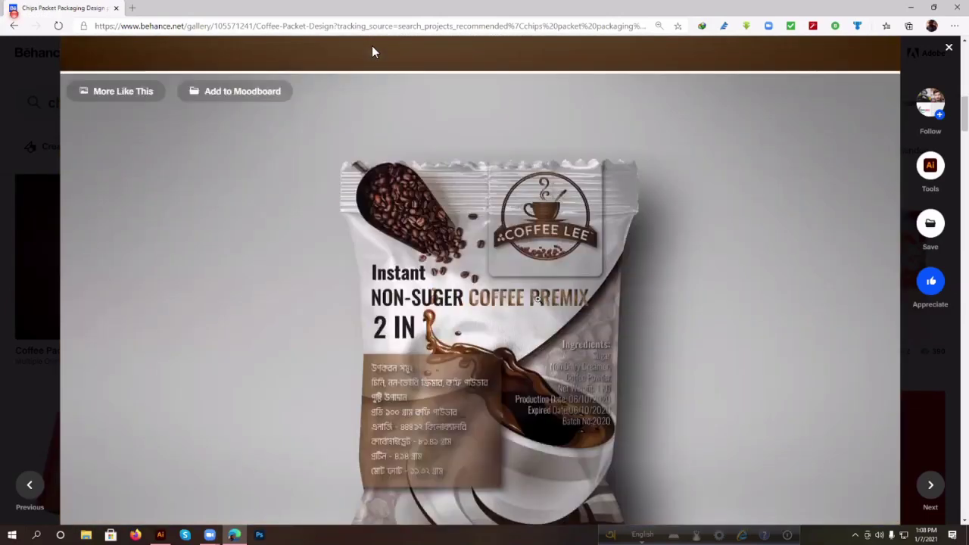
{"action": "scroll", "coordinate": [541, 298], "scroll_direction": "down", "scroll_amount": 3}
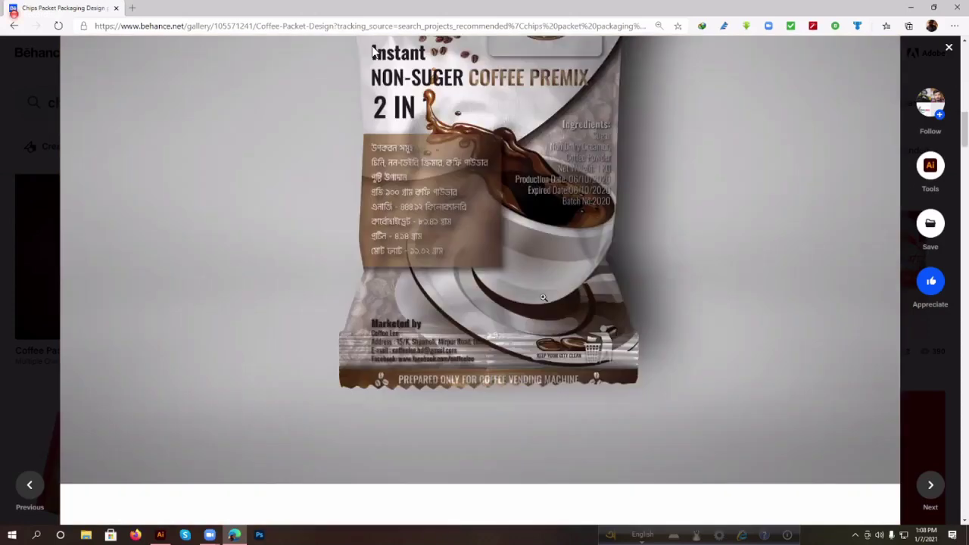
{"action": "scroll", "coordinate": [543, 298], "scroll_direction": "down", "scroll_amount": 3}
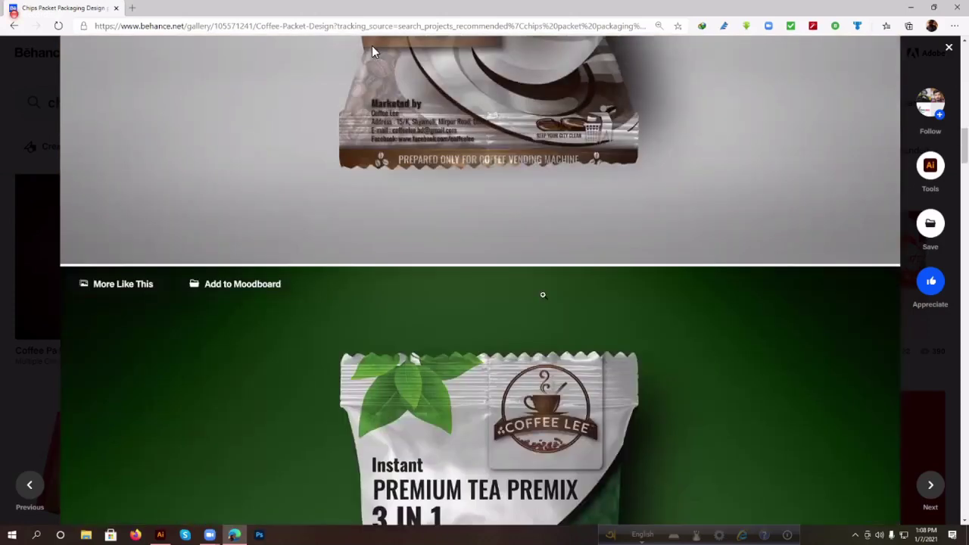
{"action": "scroll", "coordinate": [543, 295], "scroll_direction": "down", "scroll_amount": 9}
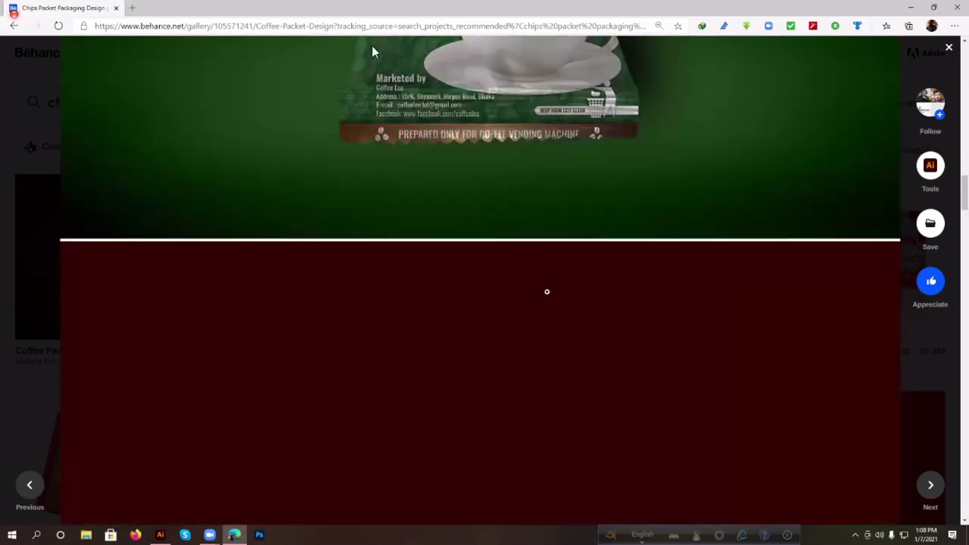
{"action": "scroll", "coordinate": [550, 295], "scroll_direction": "down", "scroll_amount": 1}
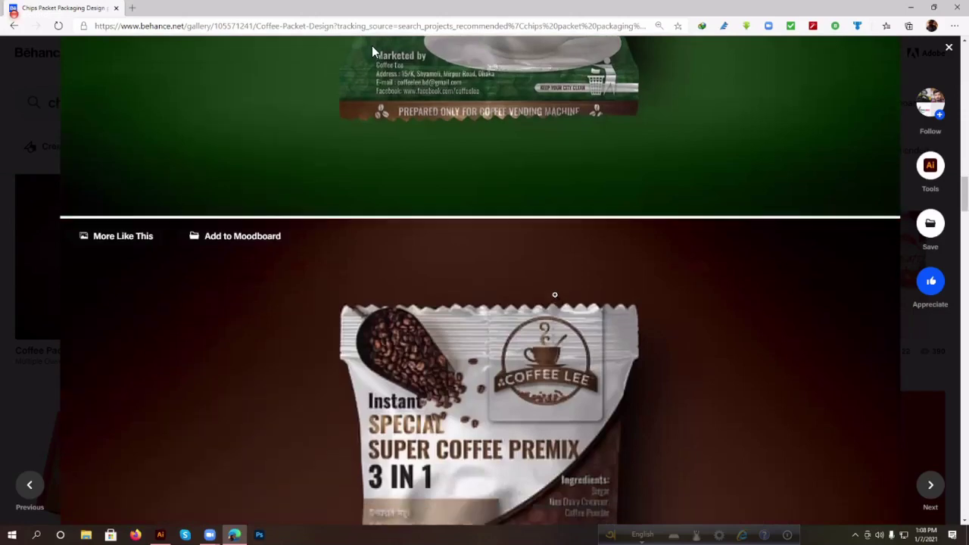
{"action": "scroll", "coordinate": [554, 294], "scroll_direction": "down", "scroll_amount": 6}
{"action": "scroll", "coordinate": [373, 52], "scroll_direction": "down", "scroll_amount": 5}
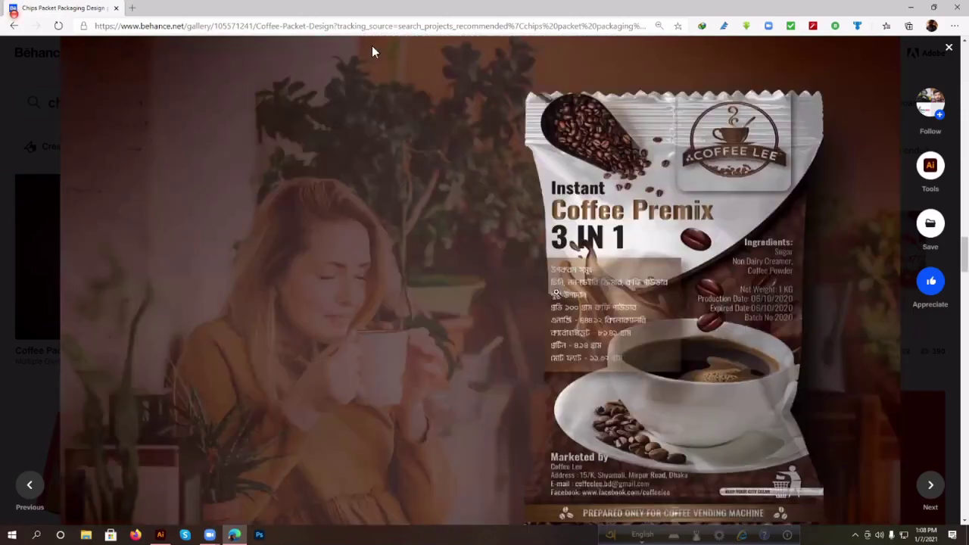
{"action": "scroll", "coordinate": [373, 52], "scroll_direction": "down", "scroll_amount": 1}
{"action": "scroll", "coordinate": [373, 53], "scroll_direction": "down", "scroll_amount": 4}
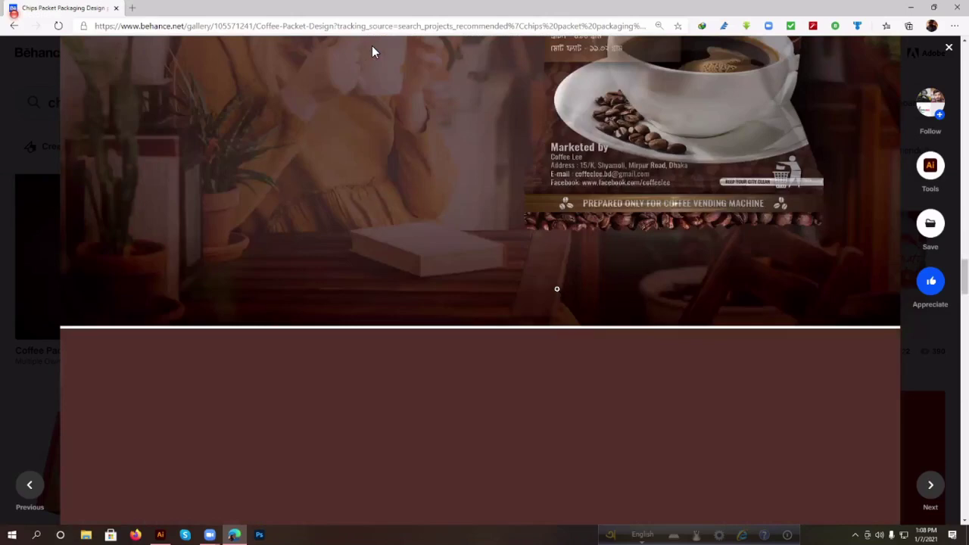
{"action": "scroll", "coordinate": [372, 52], "scroll_direction": "down", "scroll_amount": 4}
{"action": "scroll", "coordinate": [372, 52], "scroll_direction": "down", "scroll_amount": 1}
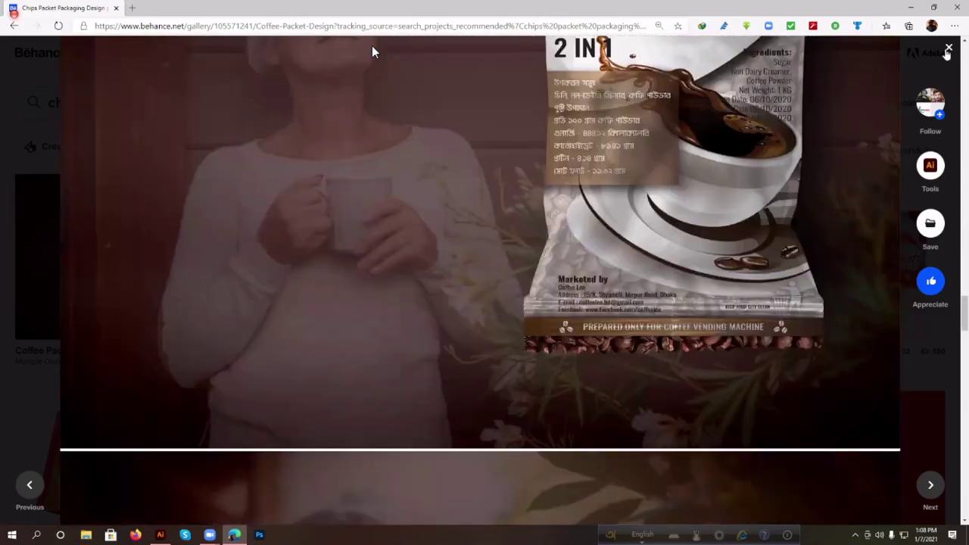
{"action": "left_click", "coordinate": [949, 49]}
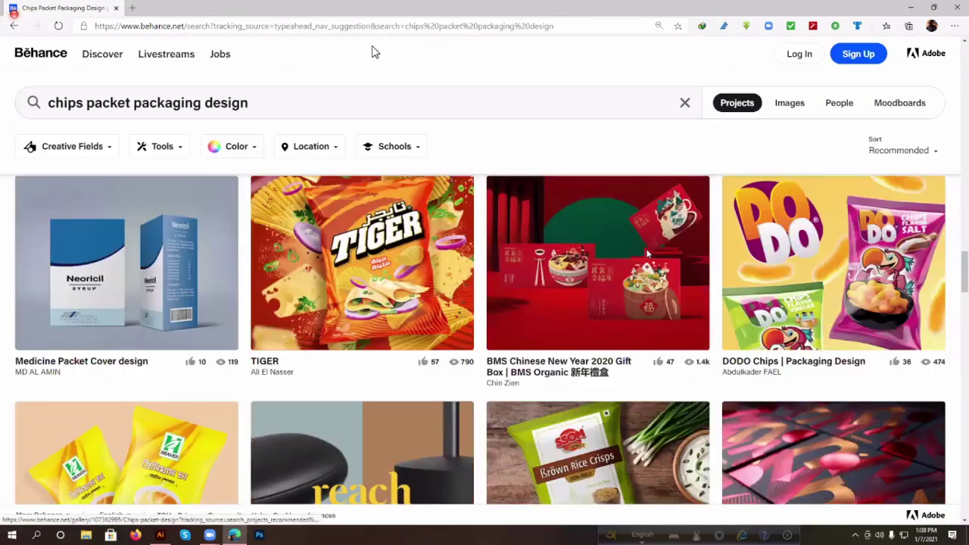
- Scroll down the chips packet packaging results and open the FREE CHIPS BAG MOCKUP project
{"action": "scroll", "coordinate": [653, 262], "scroll_direction": "down", "scroll_amount": 1}
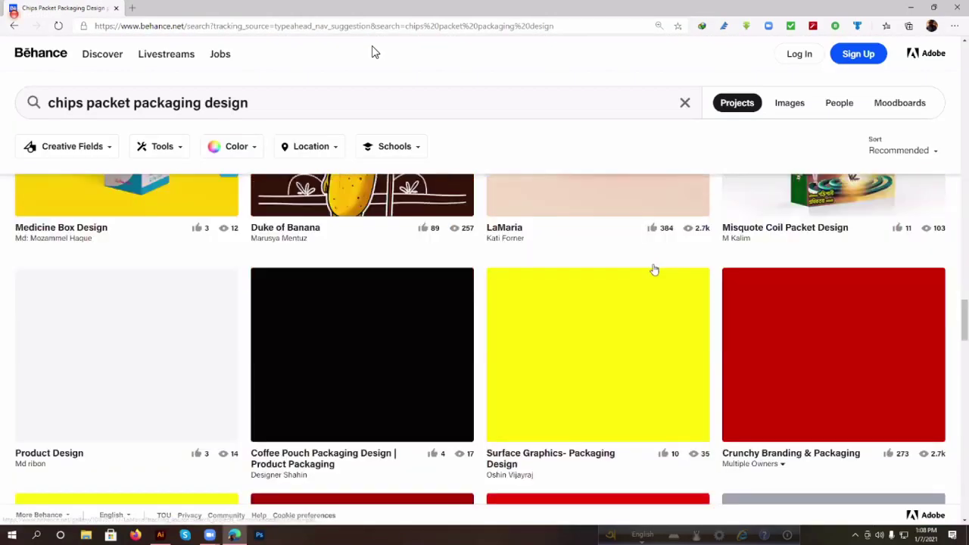
{"action": "scroll", "coordinate": [461, 335], "scroll_direction": "down", "scroll_amount": 1}
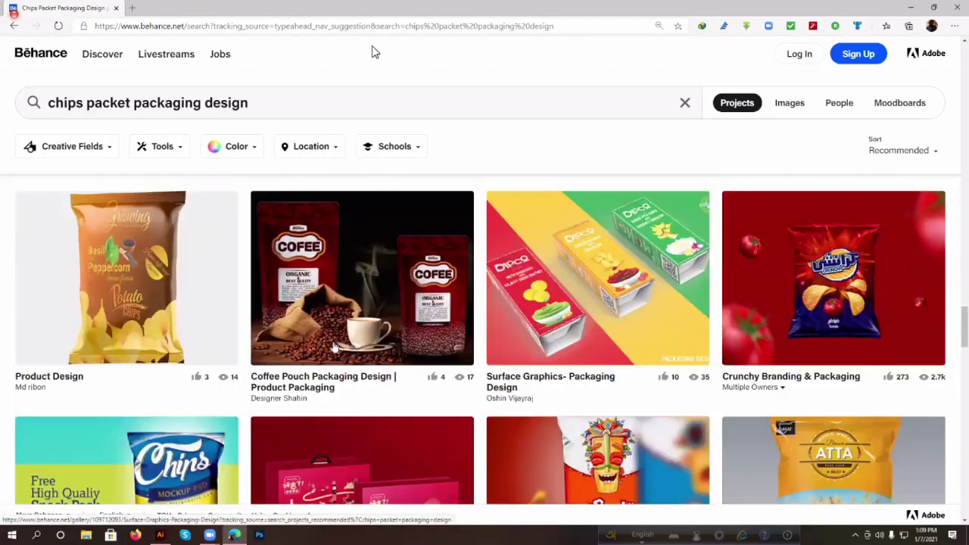
{"action": "scroll", "coordinate": [235, 368], "scroll_direction": "down", "scroll_amount": 3}
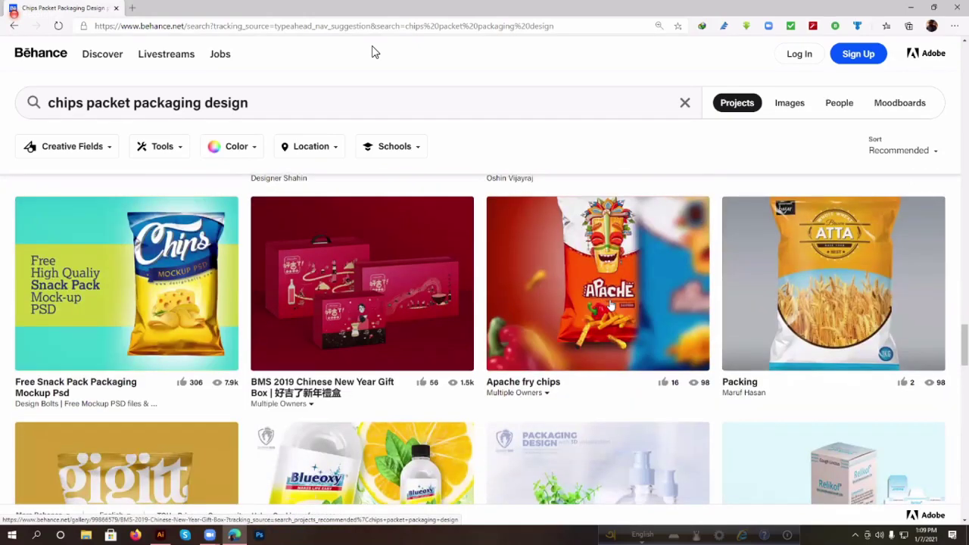
{"action": "scroll", "coordinate": [611, 304], "scroll_direction": "down", "scroll_amount": 3}
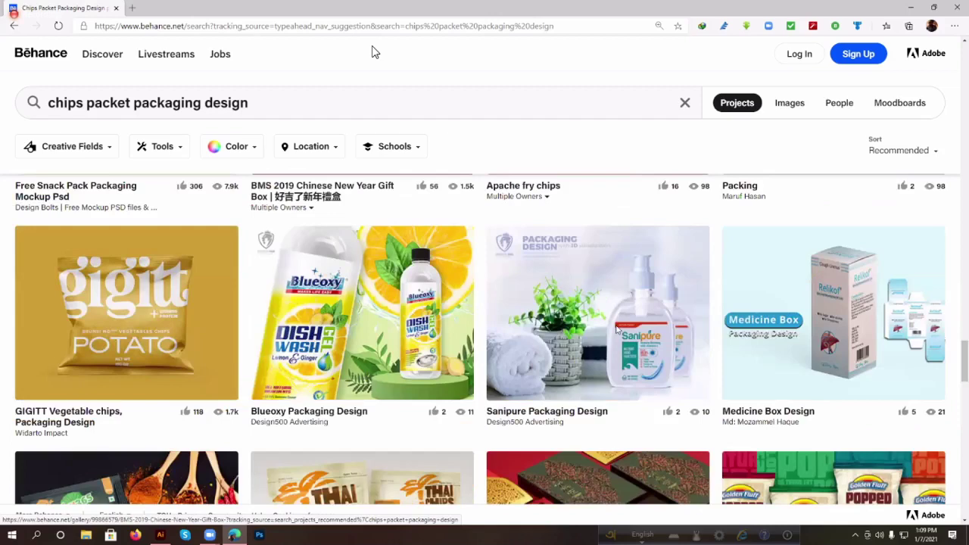
{"action": "scroll", "coordinate": [617, 331], "scroll_direction": "down", "scroll_amount": 5}
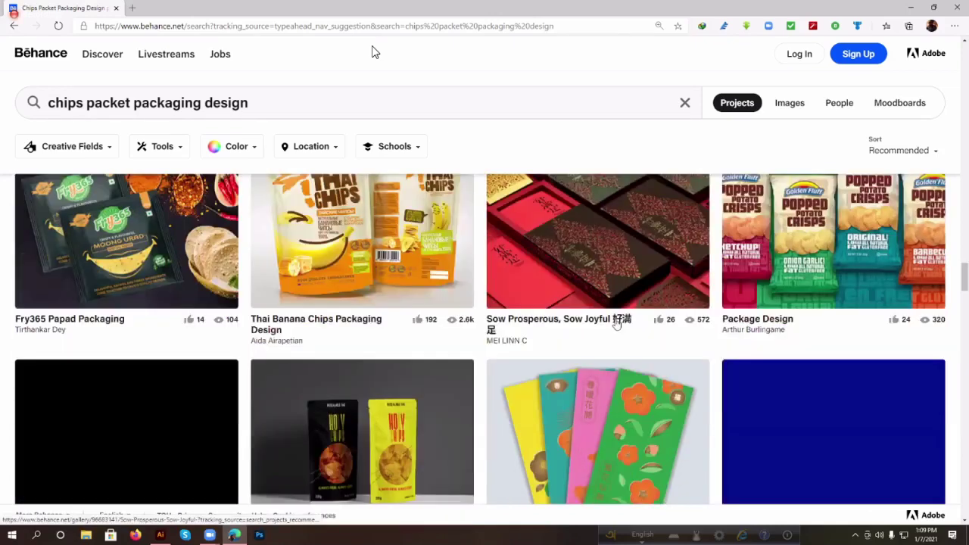
{"action": "scroll", "coordinate": [617, 323], "scroll_direction": "down", "scroll_amount": 3}
{"action": "scroll", "coordinate": [617, 324], "scroll_direction": "up", "scroll_amount": 2}
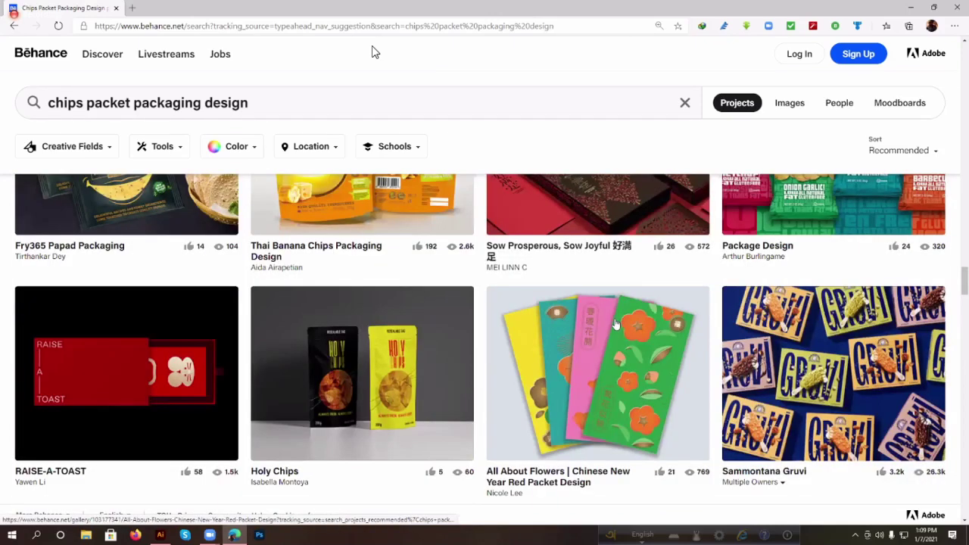
{"action": "scroll", "coordinate": [598, 333], "scroll_direction": "up", "scroll_amount": 2}
{"action": "scroll", "coordinate": [574, 347], "scroll_direction": "down", "scroll_amount": 1}
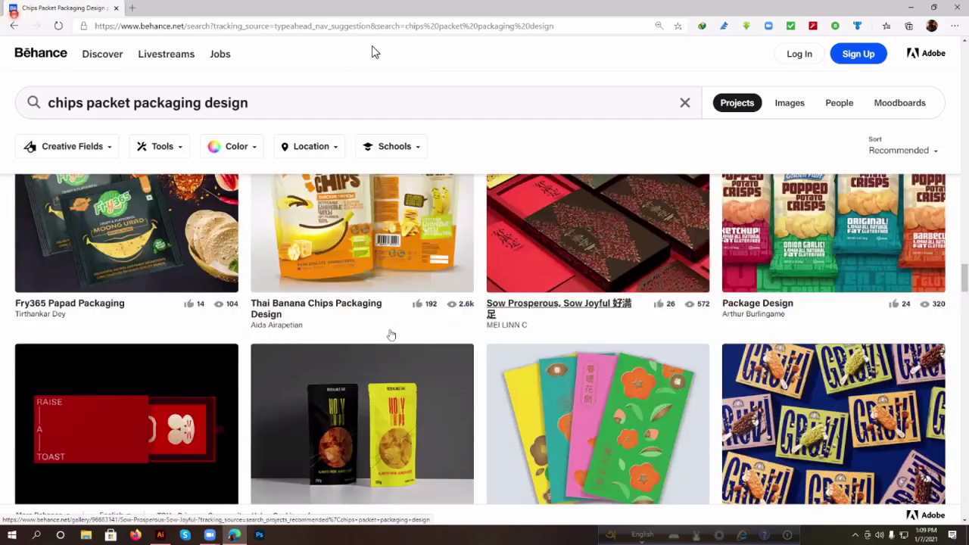
{"action": "scroll", "coordinate": [228, 338], "scroll_direction": "down", "scroll_amount": 5}
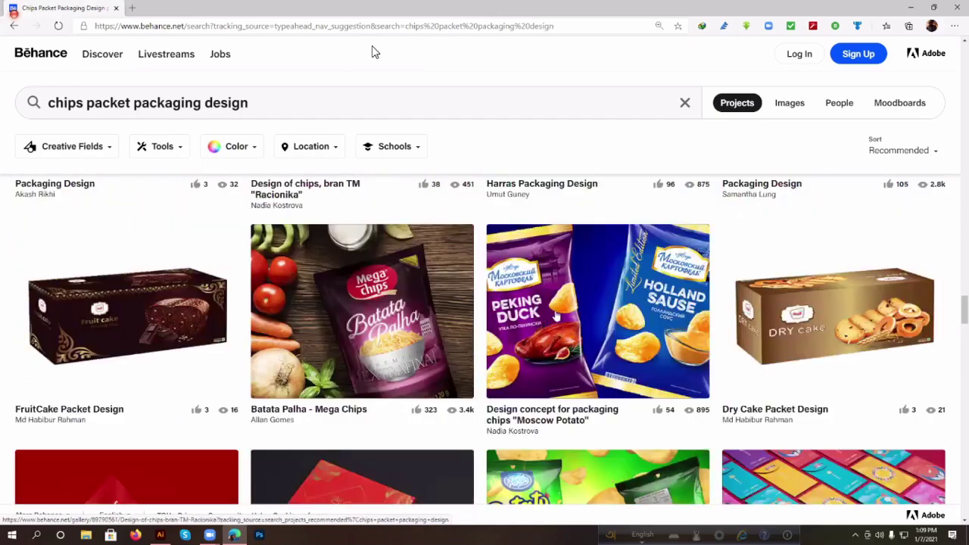
{"action": "scroll", "coordinate": [552, 322], "scroll_direction": "down", "scroll_amount": 2}
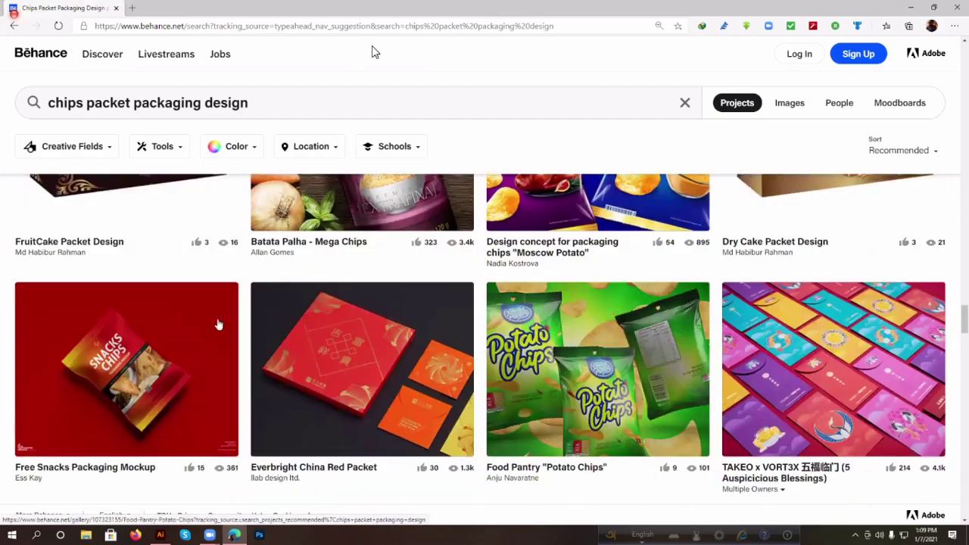
{"action": "scroll", "coordinate": [471, 294], "scroll_direction": "down", "scroll_amount": 1}
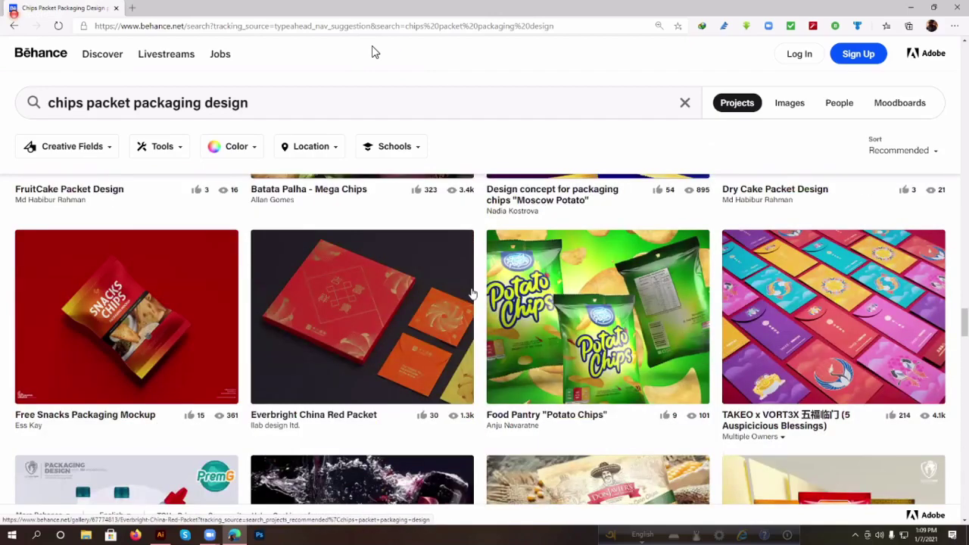
{"action": "scroll", "coordinate": [471, 294], "scroll_direction": "down", "scroll_amount": 2}
{"action": "scroll", "coordinate": [477, 299], "scroll_direction": "down", "scroll_amount": 4}
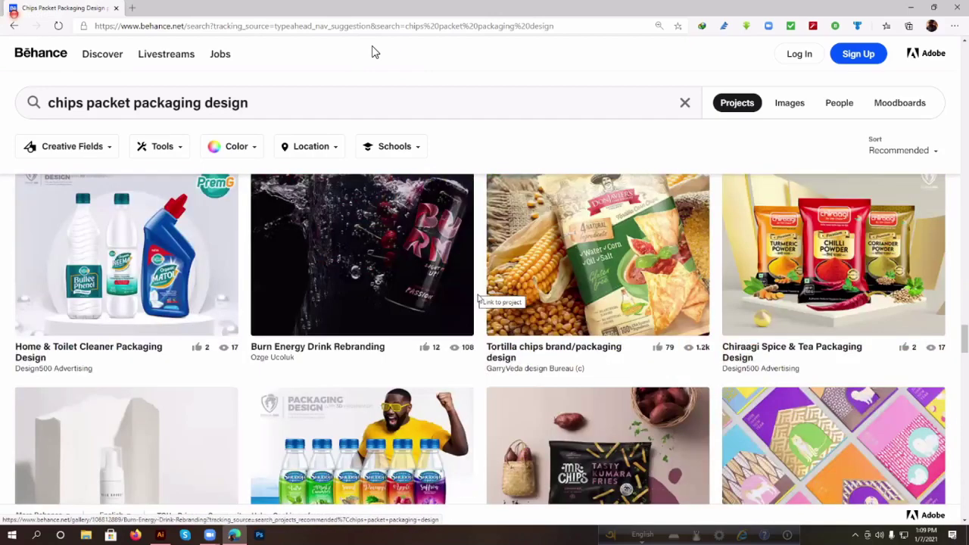
{"action": "scroll", "coordinate": [480, 301], "scroll_direction": "down", "scroll_amount": 4}
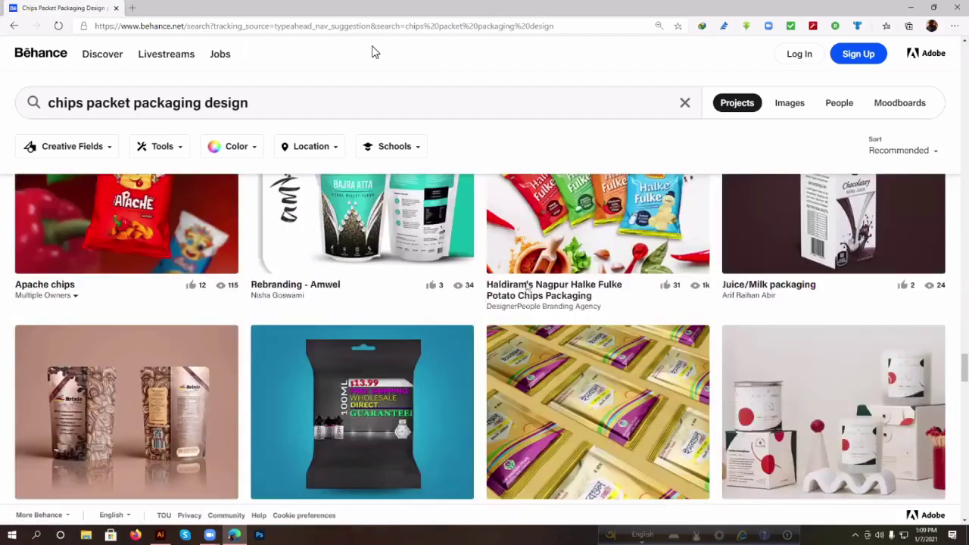
{"action": "scroll", "coordinate": [527, 286], "scroll_direction": "down", "scroll_amount": 5}
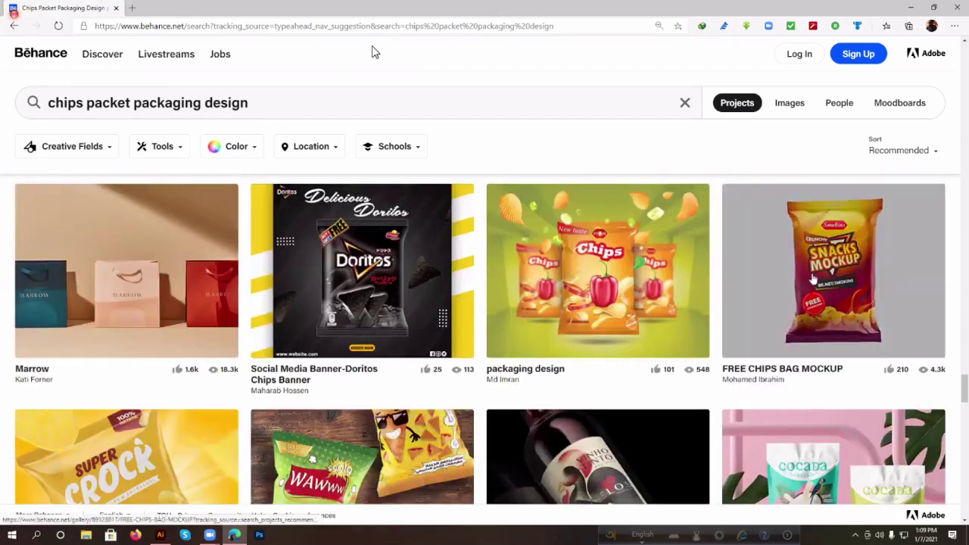
{"action": "left_click", "coordinate": [811, 272]}
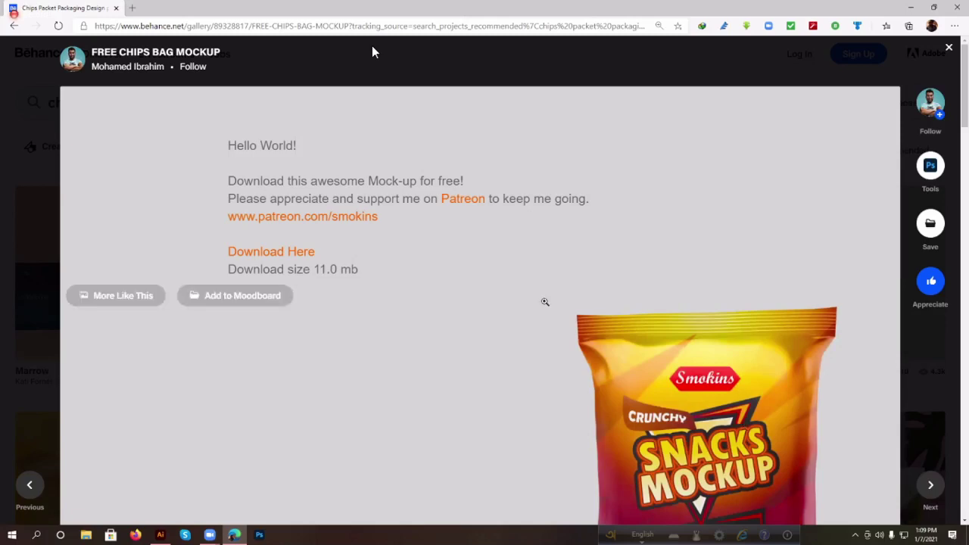
- Open the mockup's 'Download Here' link, which launches a MEGA page in a new tab
{"action": "scroll", "coordinate": [544, 300], "scroll_direction": "down", "scroll_amount": 2}
{"action": "scroll", "coordinate": [331, 272], "scroll_direction": "down", "scroll_amount": 2}
{"action": "scroll", "coordinate": [302, 257], "scroll_direction": "up", "scroll_amount": 3}
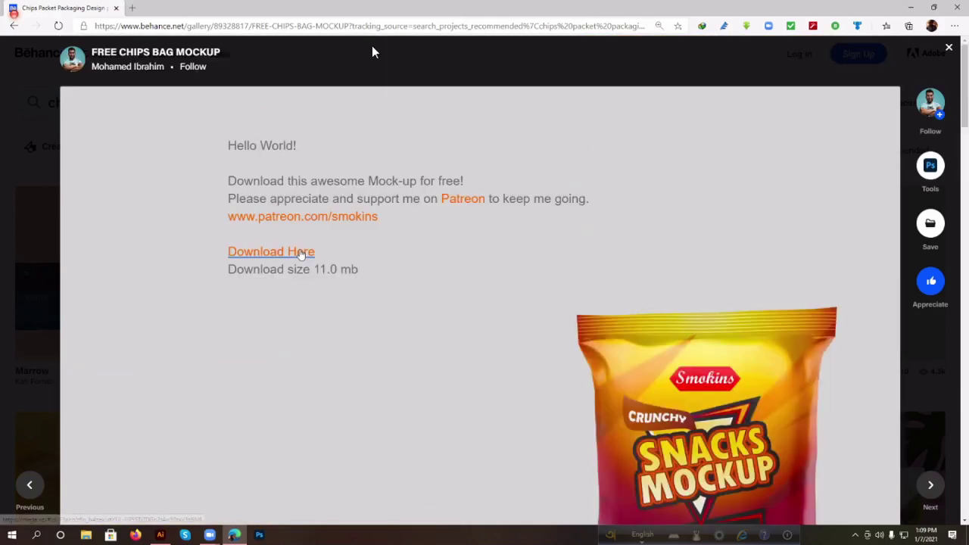
{"action": "left_click", "coordinate": [300, 253]}
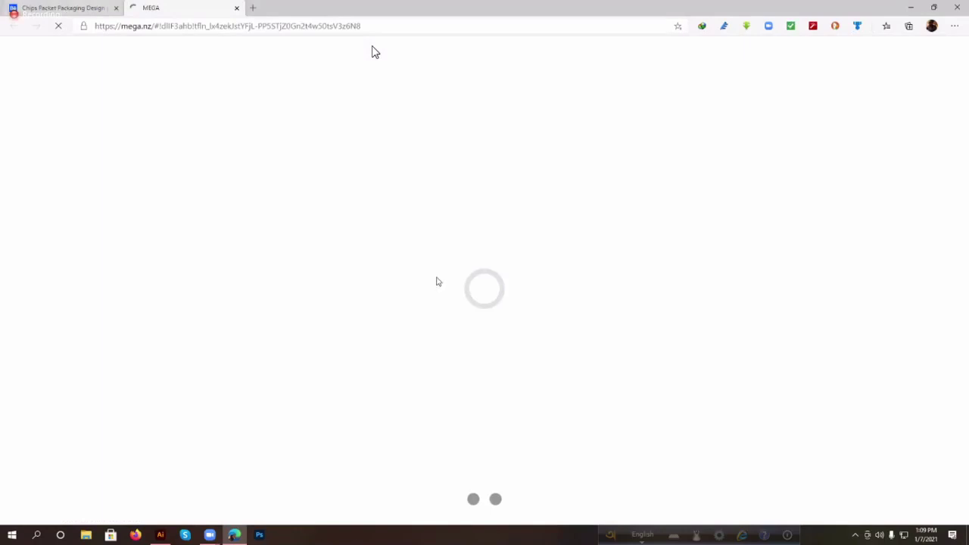
- Review the chips bag mockup project on Behance, then go to the MEGA download tab
{"action": "key", "text": "ctrl+shift+Tab"}
{"action": "scroll", "coordinate": [482, 318], "scroll_direction": "down", "scroll_amount": 3}
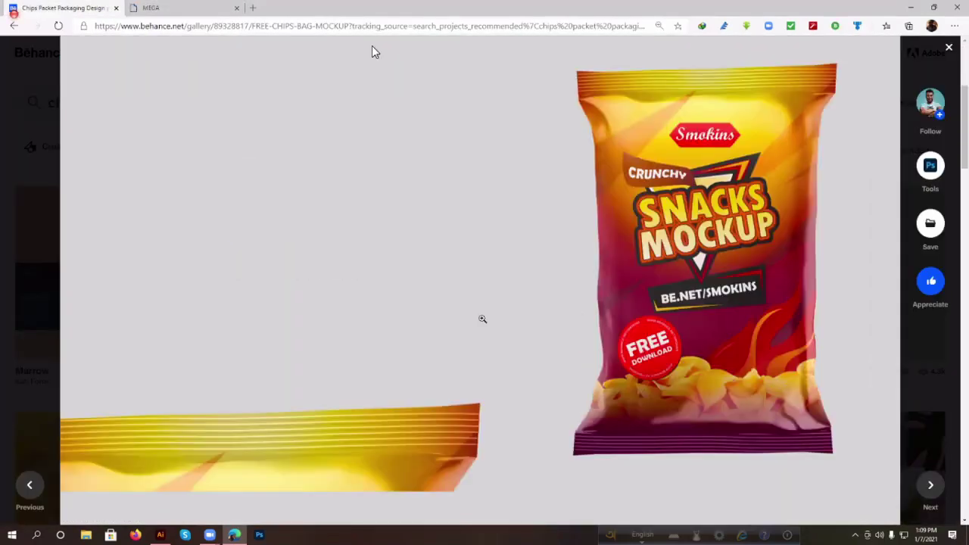
{"action": "scroll", "coordinate": [482, 319], "scroll_direction": "down", "scroll_amount": 5}
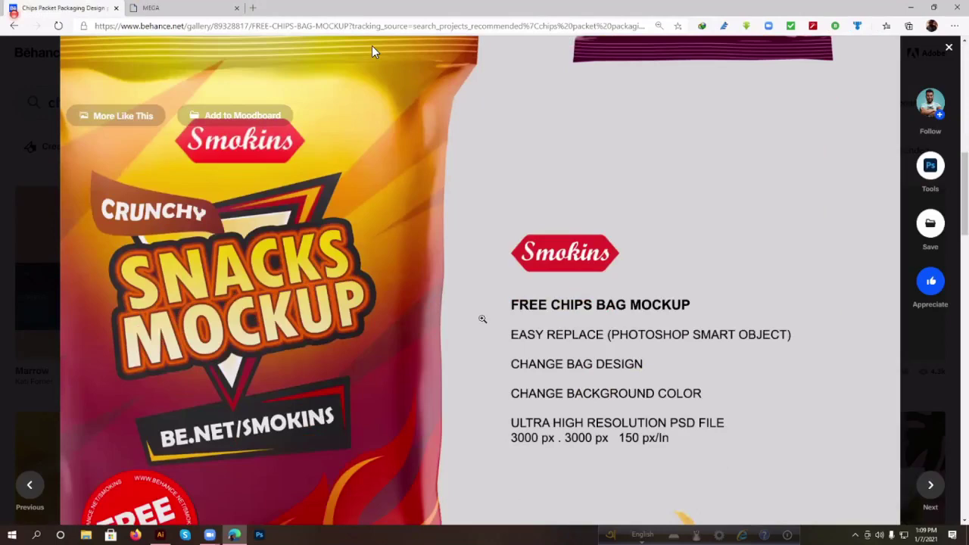
{"action": "scroll", "coordinate": [472, 311], "scroll_direction": "down", "scroll_amount": 7}
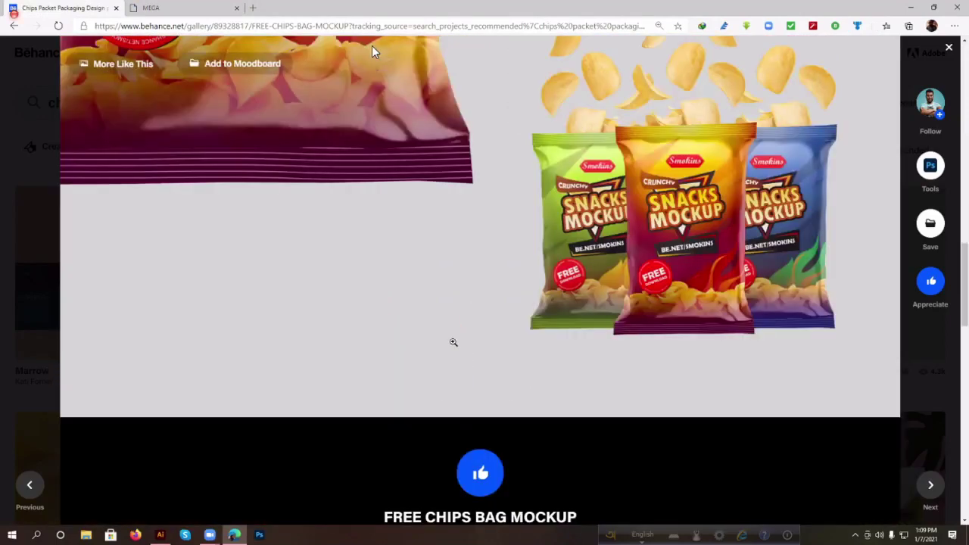
{"action": "scroll", "coordinate": [455, 348], "scroll_direction": "up", "scroll_amount": 7}
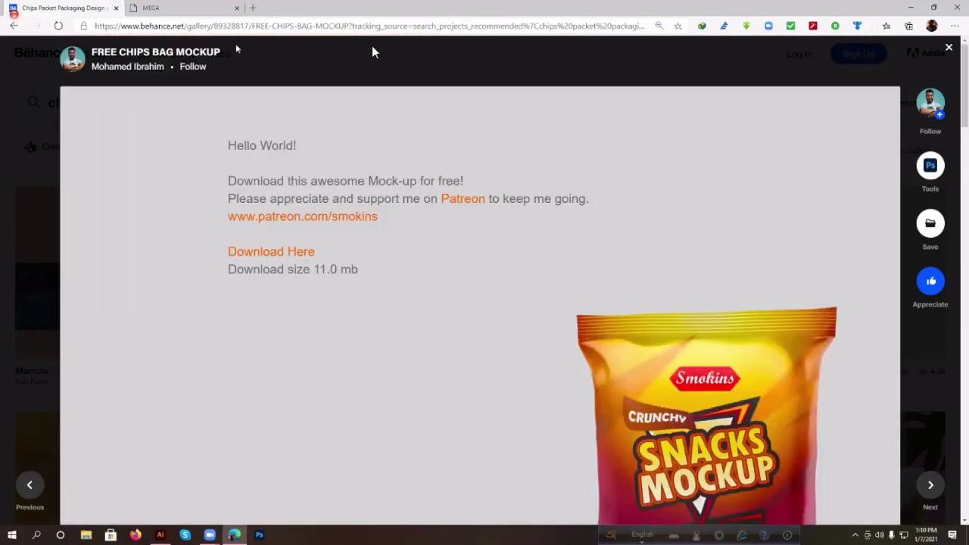
{"action": "left_click", "coordinate": [202, 9]}
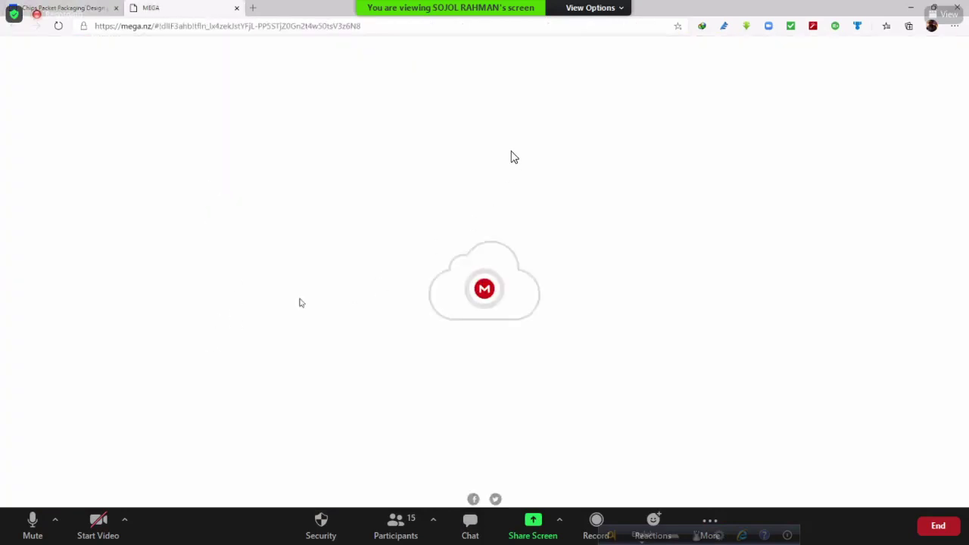
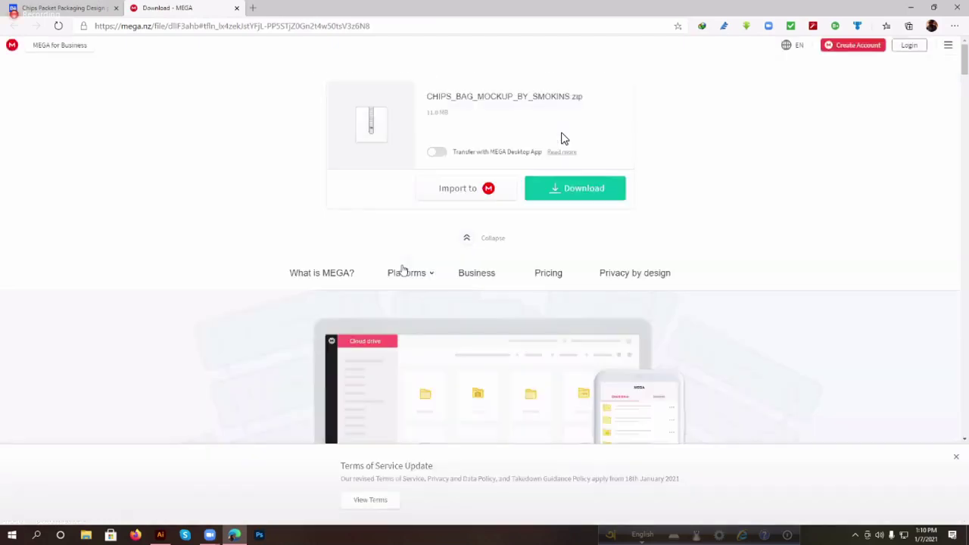
- Start downloading CHIPS_BAG_MOCKUP_BY_SMOKINS.zip from MEGA and return to the Behance project tab
{"action": "left_click", "coordinate": [575, 192]}
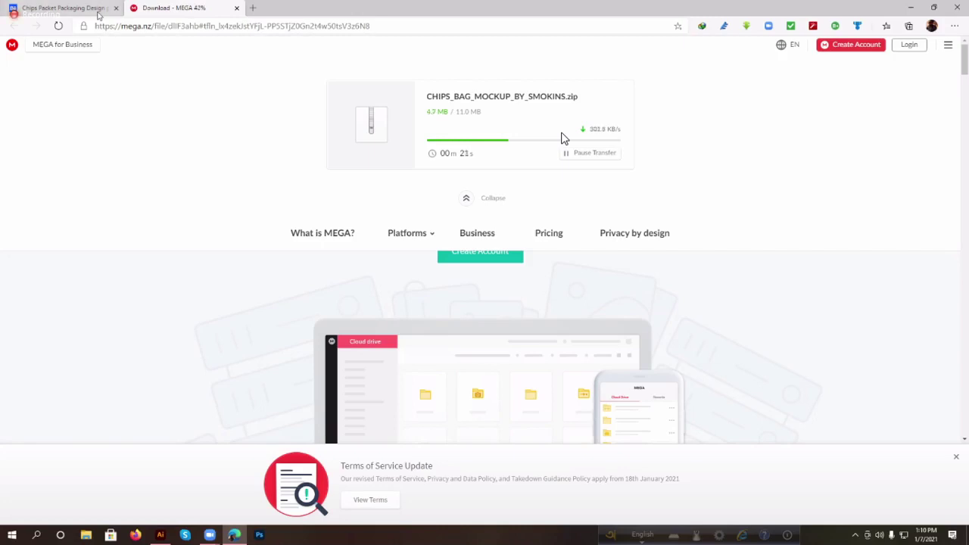
{"action": "left_click", "coordinate": [69, 9]}
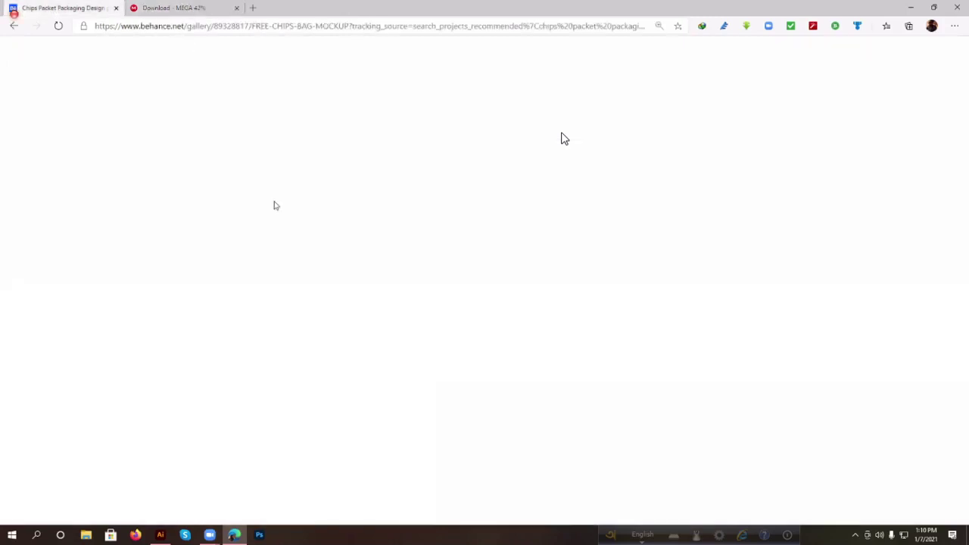
- Close the current Behance project and go back to the chips packet search results
{"action": "scroll", "coordinate": [561, 138], "scroll_direction": "down", "scroll_amount": 2}
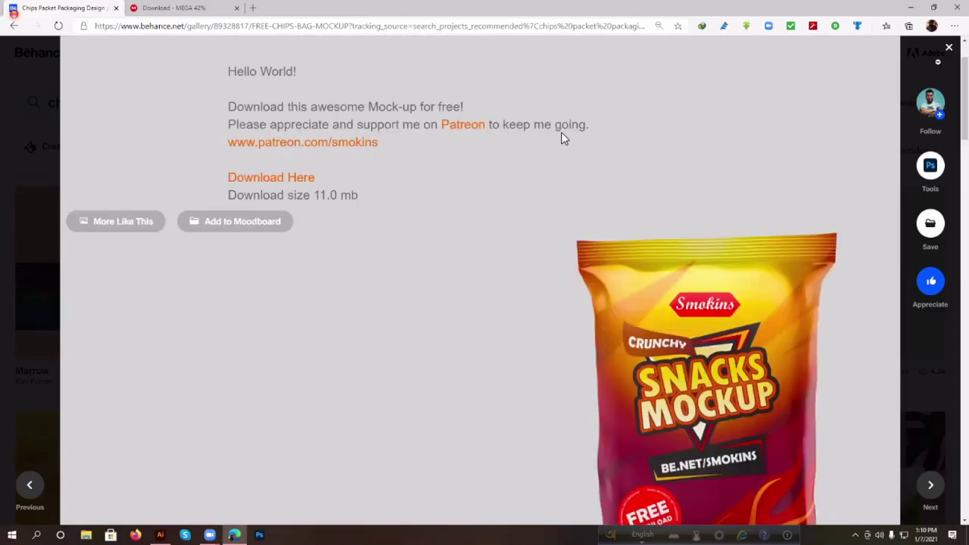
{"action": "scroll", "coordinate": [561, 134], "scroll_direction": "up", "scroll_amount": 1}
{"action": "key", "text": "alt+Left"}
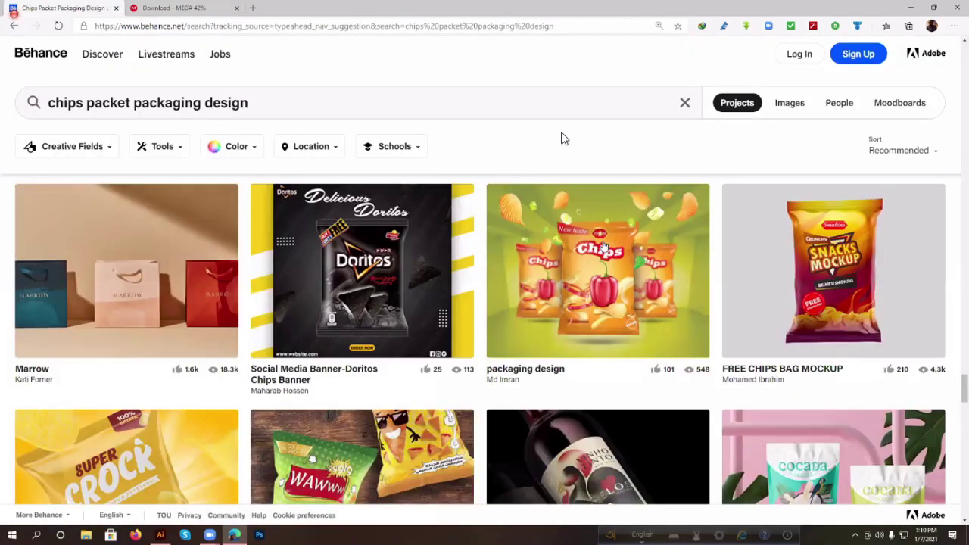
- Browse the results to open FREE CHIPS BAG MOCKUP, then check the MEGA download page
{"action": "scroll", "coordinate": [604, 246], "scroll_direction": "down", "scroll_amount": 1}
{"action": "scroll", "coordinate": [634, 296], "scroll_direction": "down", "scroll_amount": 2}
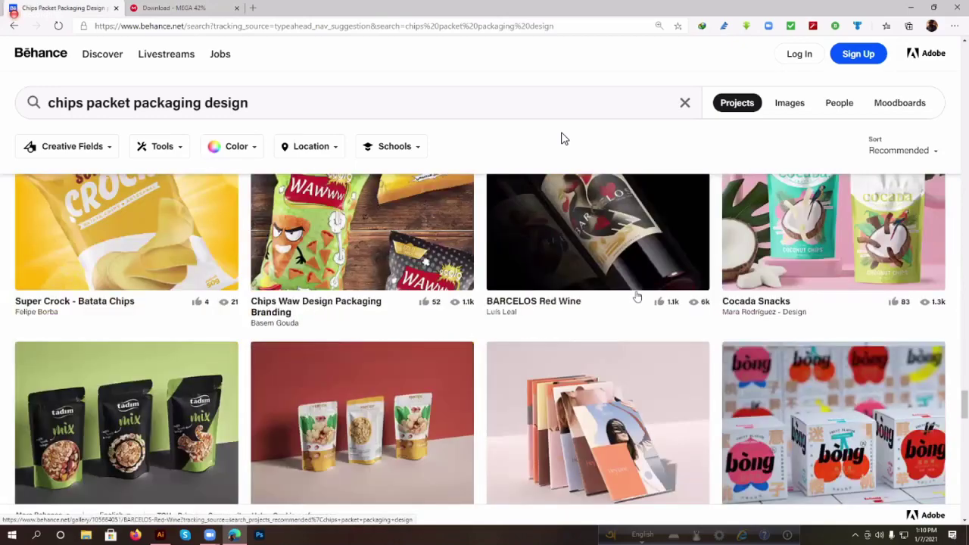
{"action": "scroll", "coordinate": [561, 139], "scroll_direction": "up", "scroll_amount": 1}
{"action": "scroll", "coordinate": [561, 139], "scroll_direction": "down", "scroll_amount": 1}
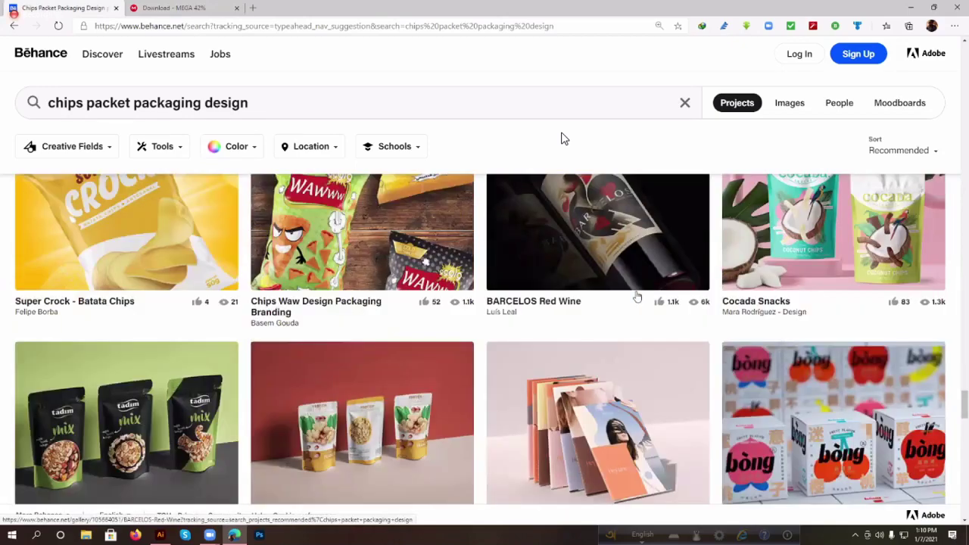
{"action": "scroll", "coordinate": [637, 297], "scroll_direction": "down", "scroll_amount": 1}
{"action": "scroll", "coordinate": [638, 297], "scroll_direction": "down", "scroll_amount": 2}
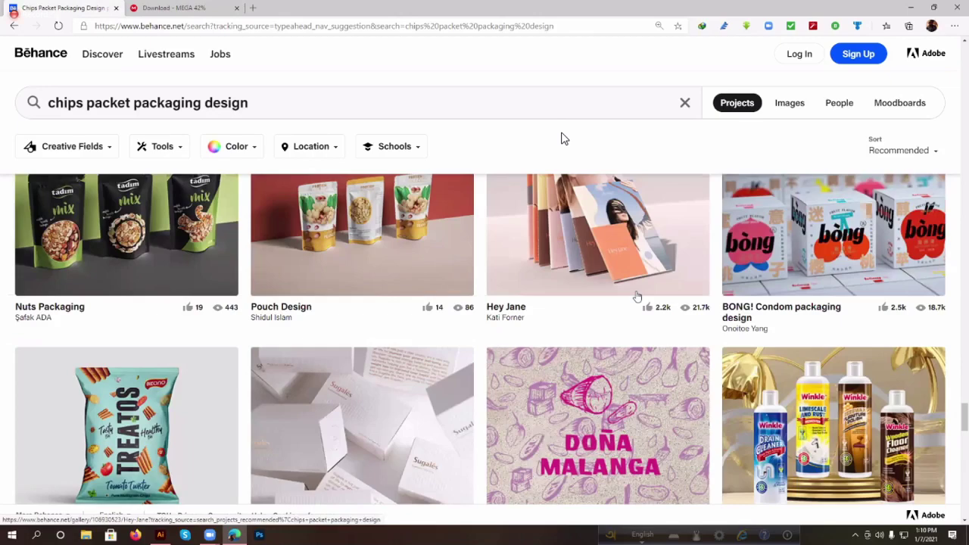
{"action": "scroll", "coordinate": [637, 298], "scroll_direction": "down", "scroll_amount": 1}
{"action": "scroll", "coordinate": [542, 384], "scroll_direction": "down", "scroll_amount": 3}
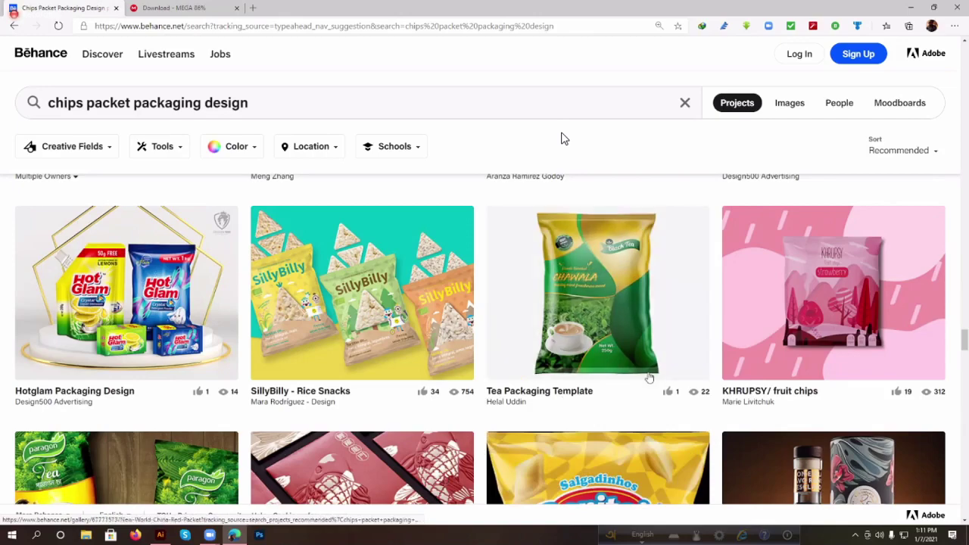
{"action": "scroll", "coordinate": [402, 424], "scroll_direction": "down", "scroll_amount": 3}
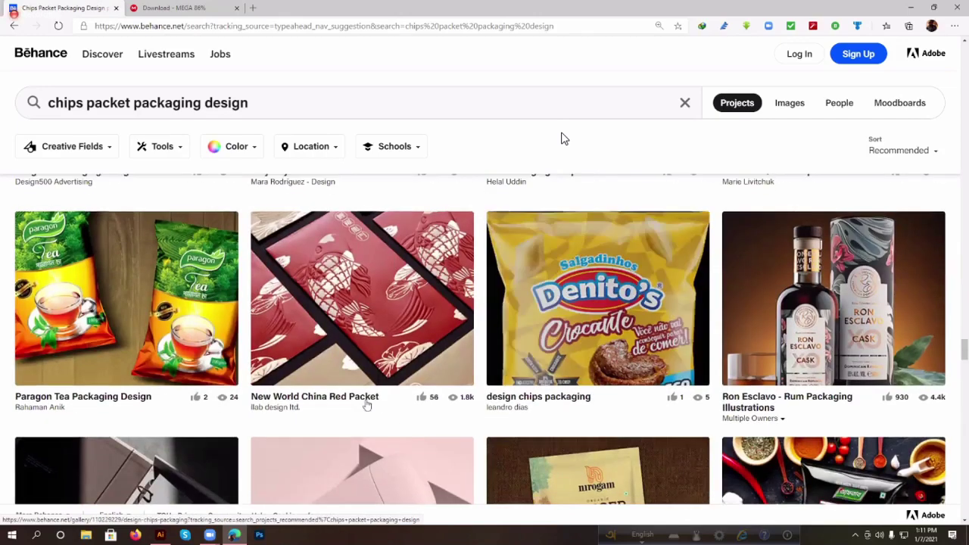
{"action": "scroll", "coordinate": [370, 400], "scroll_direction": "down", "scroll_amount": 2}
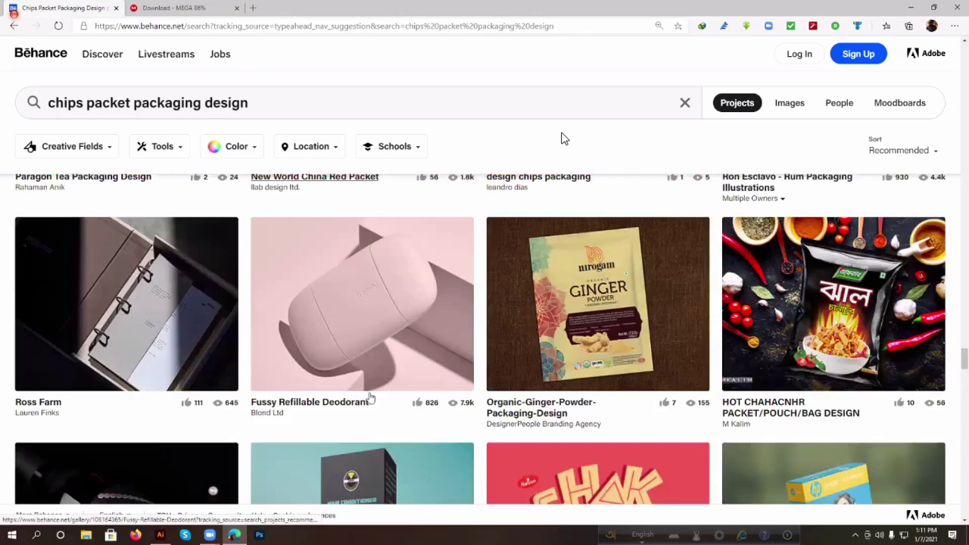
{"action": "scroll", "coordinate": [415, 401], "scroll_direction": "down", "scroll_amount": 5}
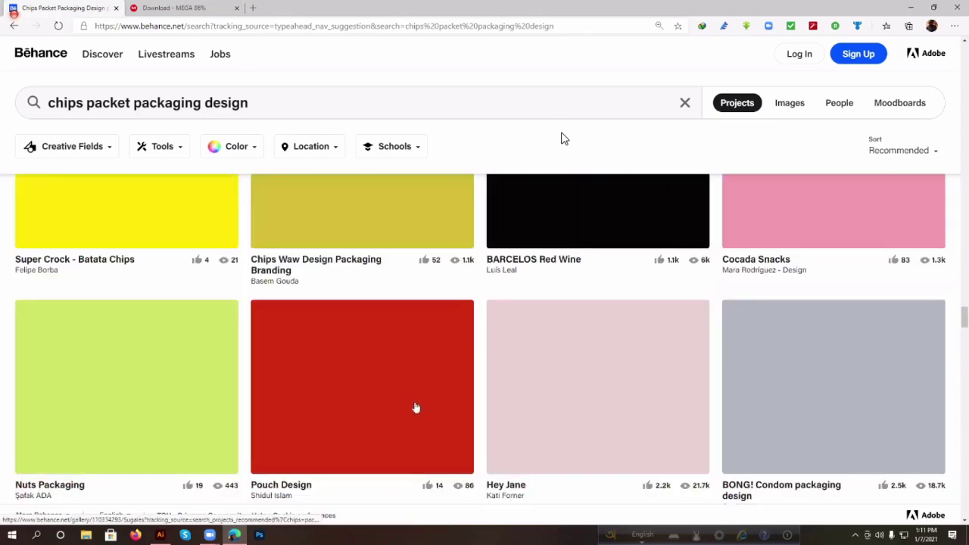
{"action": "scroll", "coordinate": [501, 393], "scroll_direction": "down", "scroll_amount": 5}
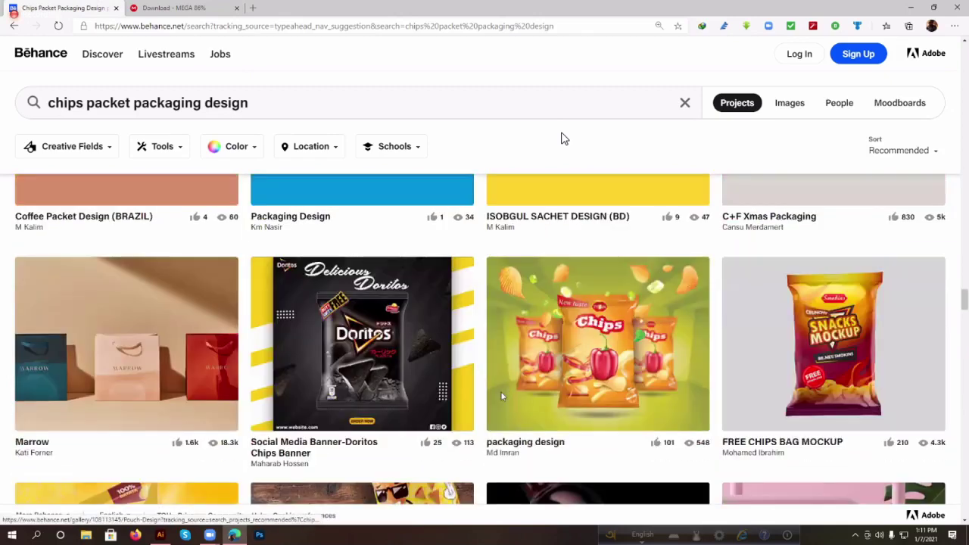
{"action": "scroll", "coordinate": [501, 397], "scroll_direction": "up", "scroll_amount": 1}
{"action": "scroll", "coordinate": [717, 346], "scroll_direction": "down", "scroll_amount": 3}
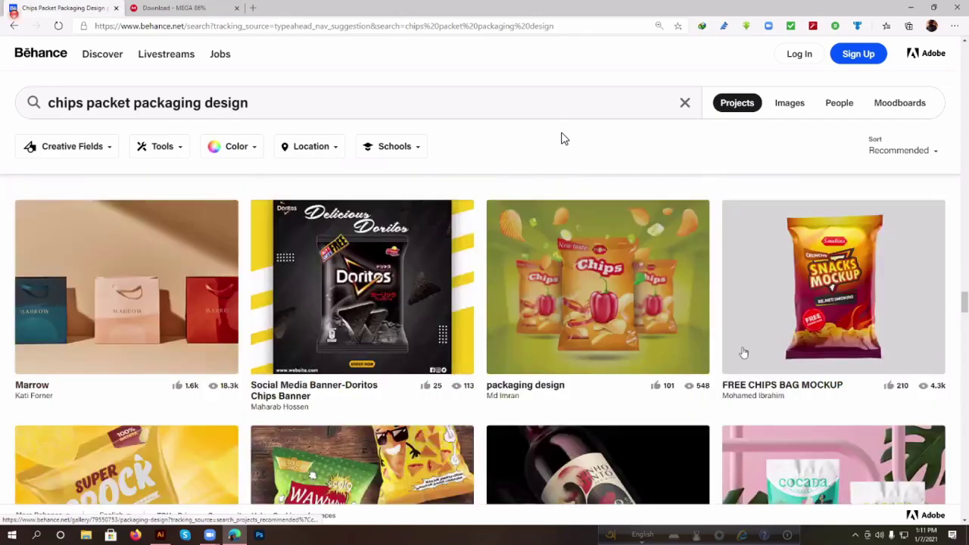
{"action": "scroll", "coordinate": [374, 411], "scroll_direction": "down", "scroll_amount": 2}
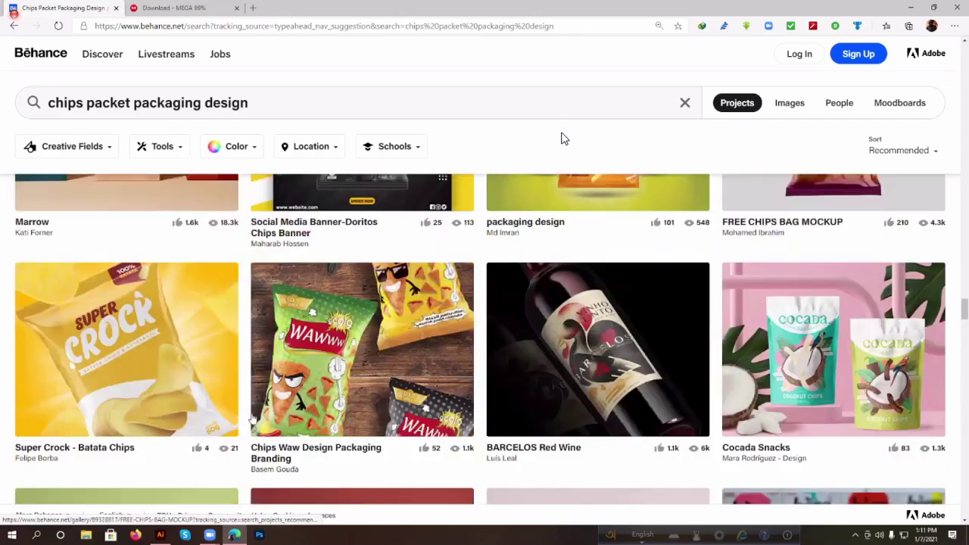
{"action": "scroll", "coordinate": [285, 417], "scroll_direction": "down", "scroll_amount": 3}
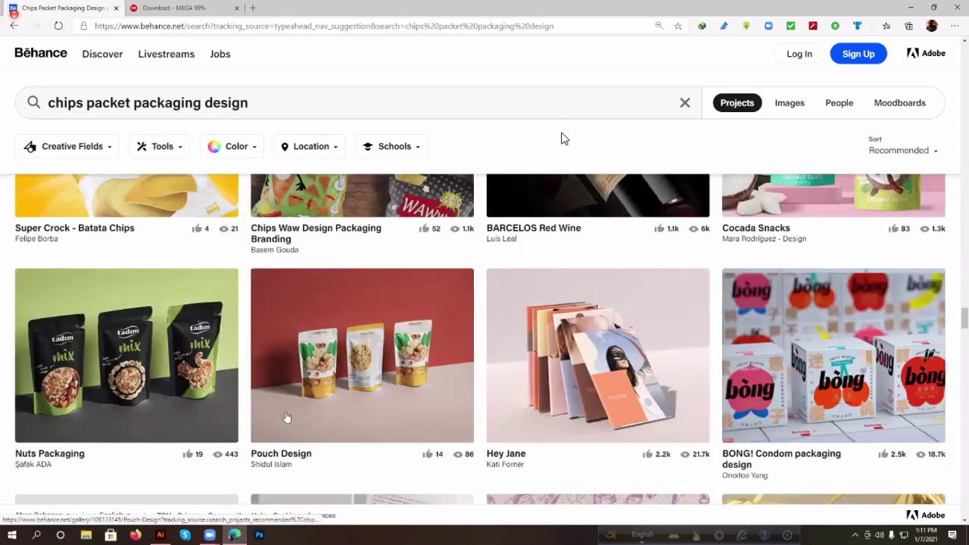
{"action": "scroll", "coordinate": [285, 417], "scroll_direction": "down", "scroll_amount": 2}
{"action": "scroll", "coordinate": [299, 381], "scroll_direction": "up", "scroll_amount": 3}
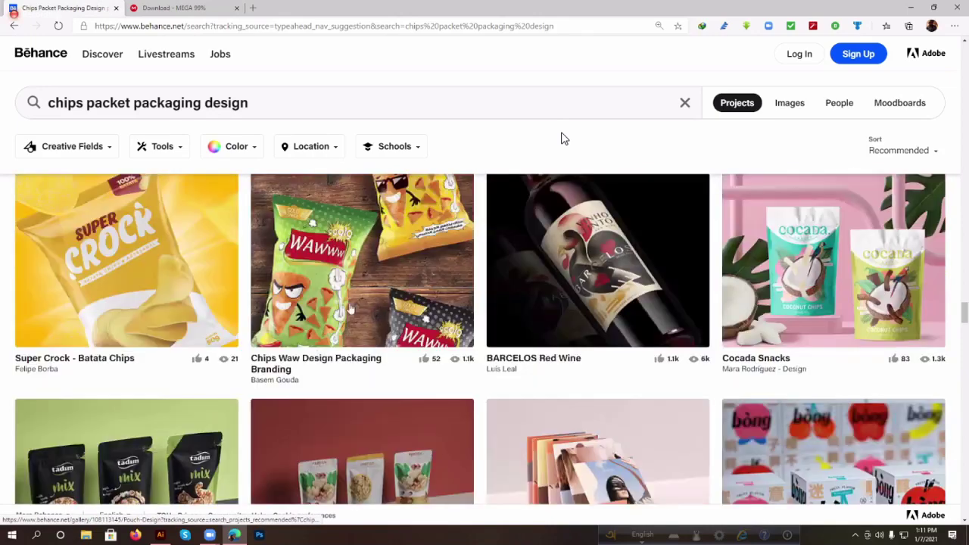
{"action": "scroll", "coordinate": [405, 363], "scroll_direction": "up", "scroll_amount": 3}
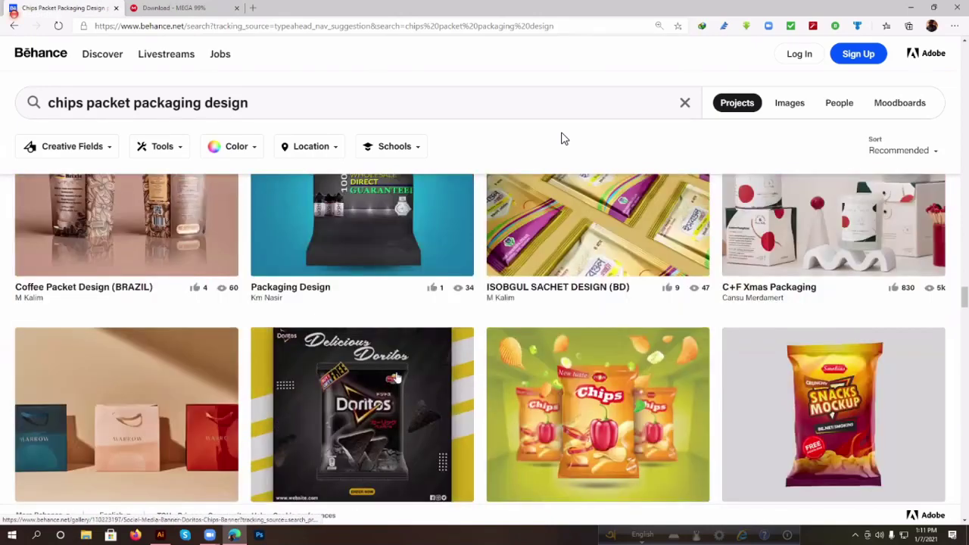
{"action": "scroll", "coordinate": [396, 371], "scroll_direction": "up", "scroll_amount": 2}
{"action": "scroll", "coordinate": [396, 371], "scroll_direction": "down", "scroll_amount": 1}
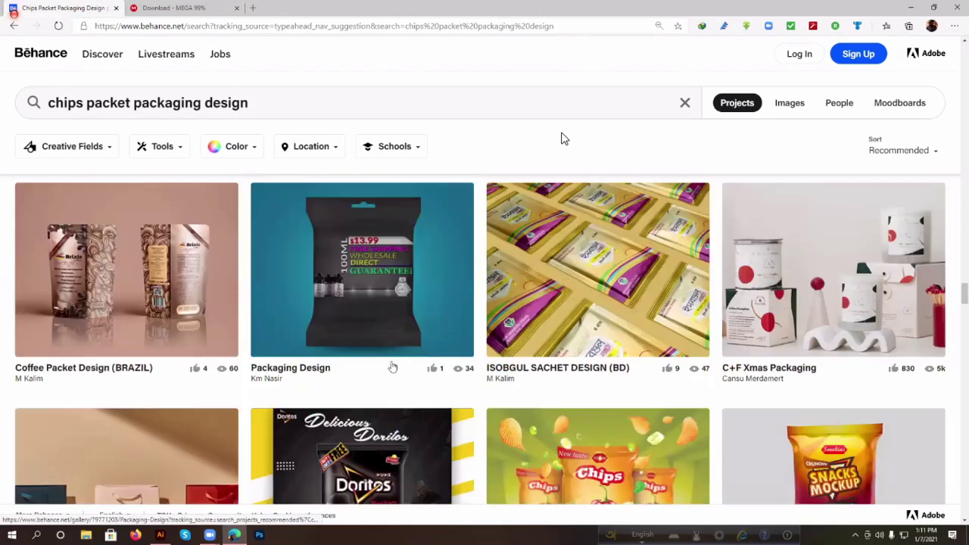
{"action": "scroll", "coordinate": [334, 303], "scroll_direction": "up", "scroll_amount": 2}
{"action": "scroll", "coordinate": [349, 342], "scroll_direction": "up", "scroll_amount": 1}
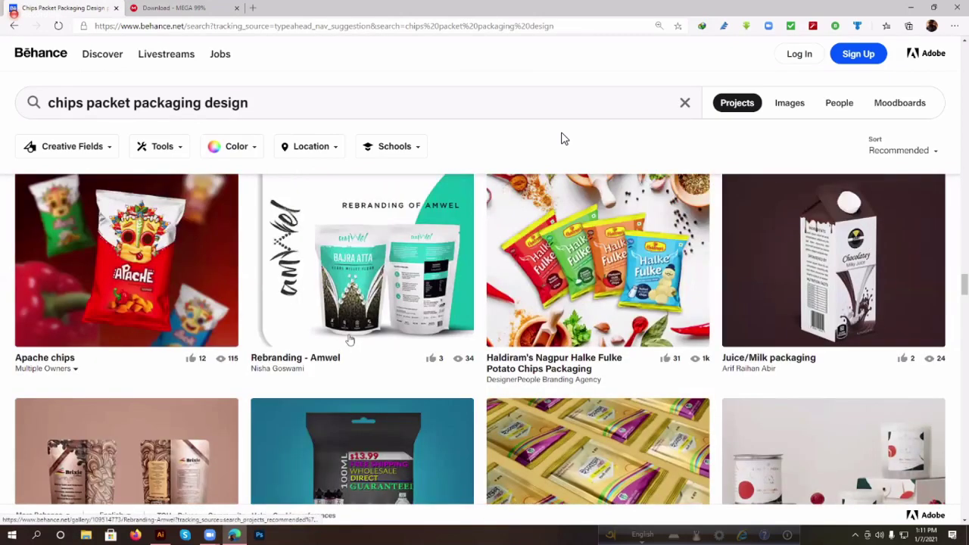
{"action": "scroll", "coordinate": [350, 342], "scroll_direction": "down", "scroll_amount": 3}
{"action": "left_click", "coordinate": [858, 376]}
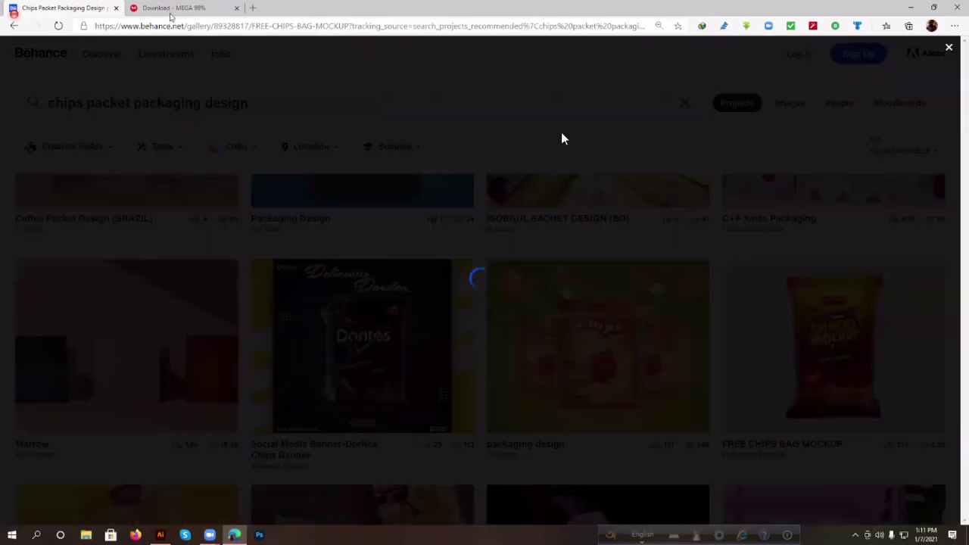
{"action": "left_click", "coordinate": [171, 11]}
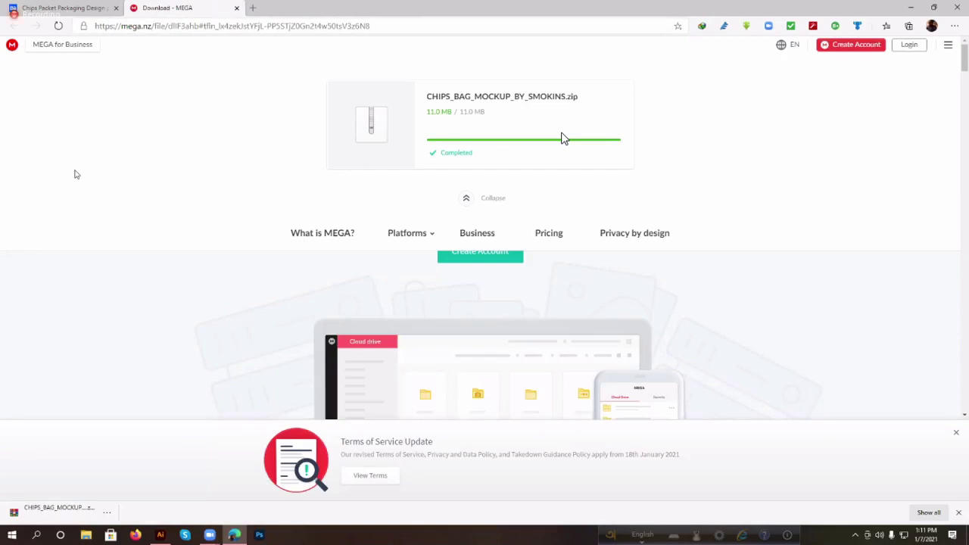
- Confirm the 11.0 MB ZIP download completed in MEGA and return to the Behance project
{"action": "left_click", "coordinate": [76, 18]}
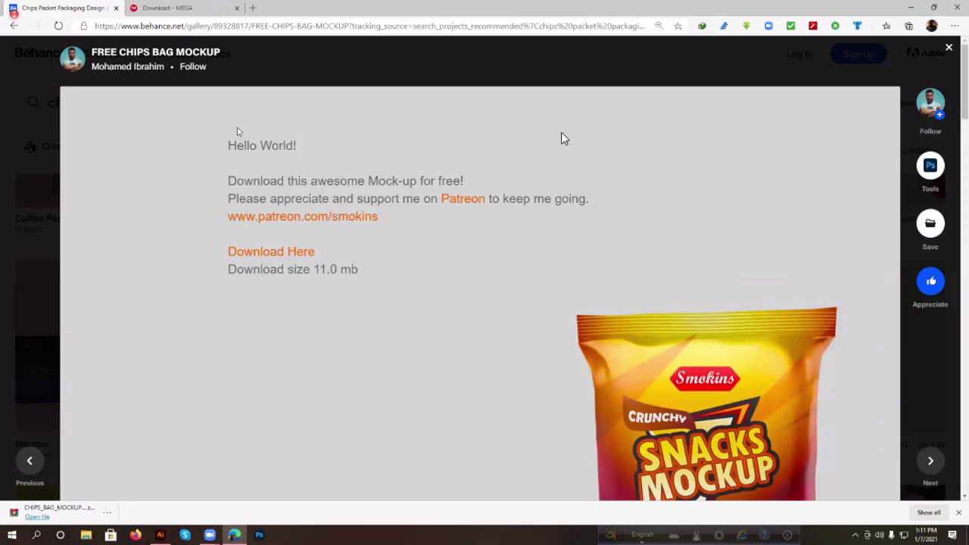
- Close the chips bag mockup project and open the Tea Packaging Template from the results
{"action": "scroll", "coordinate": [561, 139], "scroll_direction": "down", "scroll_amount": 3}
{"action": "scroll", "coordinate": [561, 139], "scroll_direction": "up", "scroll_amount": 3}
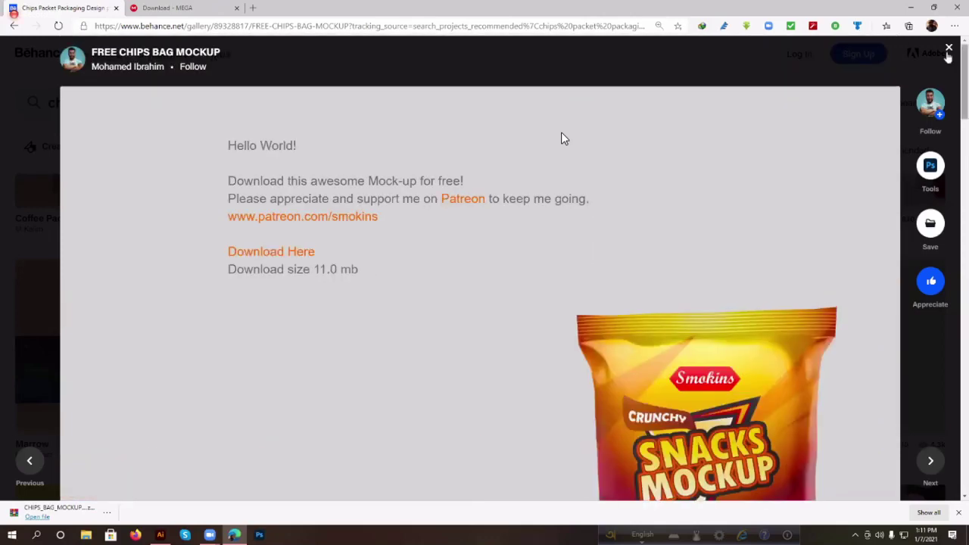
{"action": "left_click", "coordinate": [948, 50]}
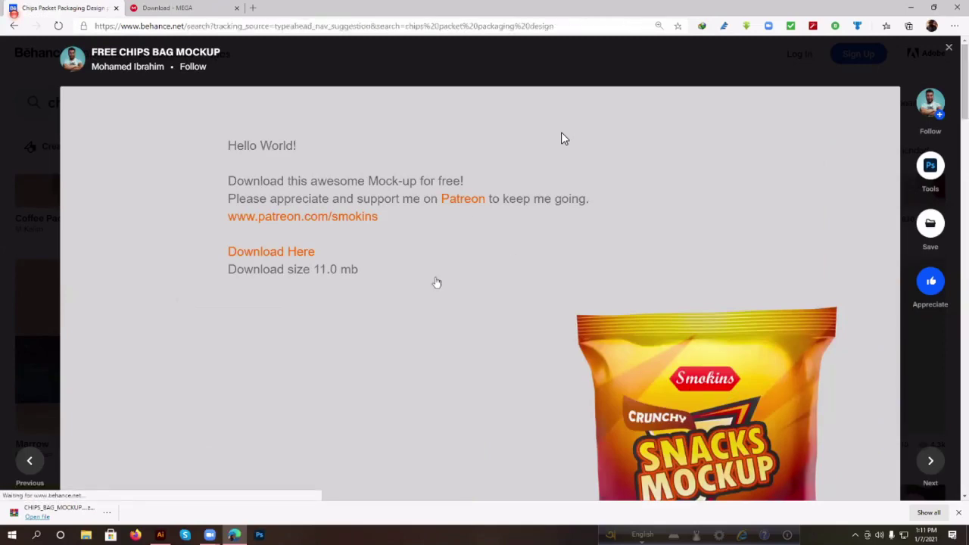
{"action": "scroll", "coordinate": [386, 371], "scroll_direction": "down", "scroll_amount": 3}
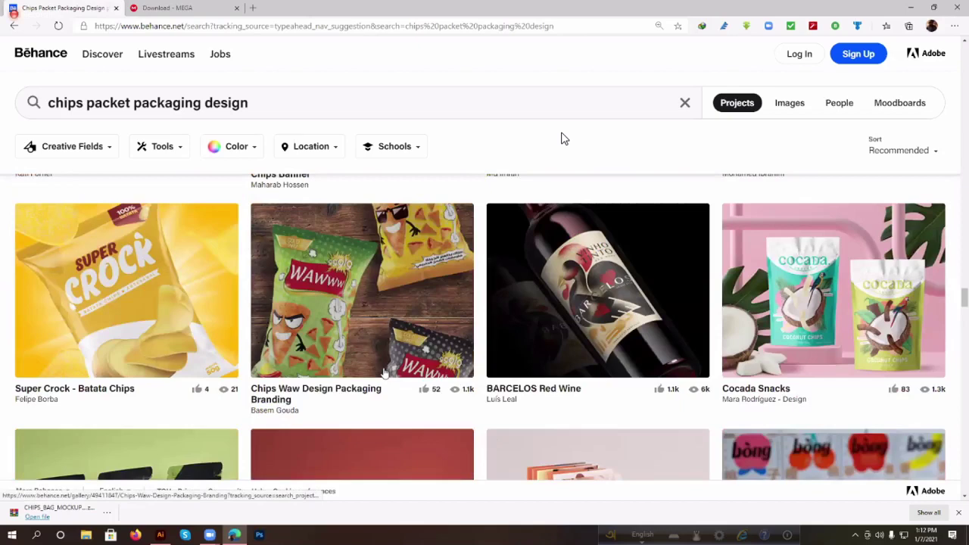
{"action": "scroll", "coordinate": [384, 373], "scroll_direction": "down", "scroll_amount": 3}
{"action": "scroll", "coordinate": [384, 372], "scroll_direction": "down", "scroll_amount": 4}
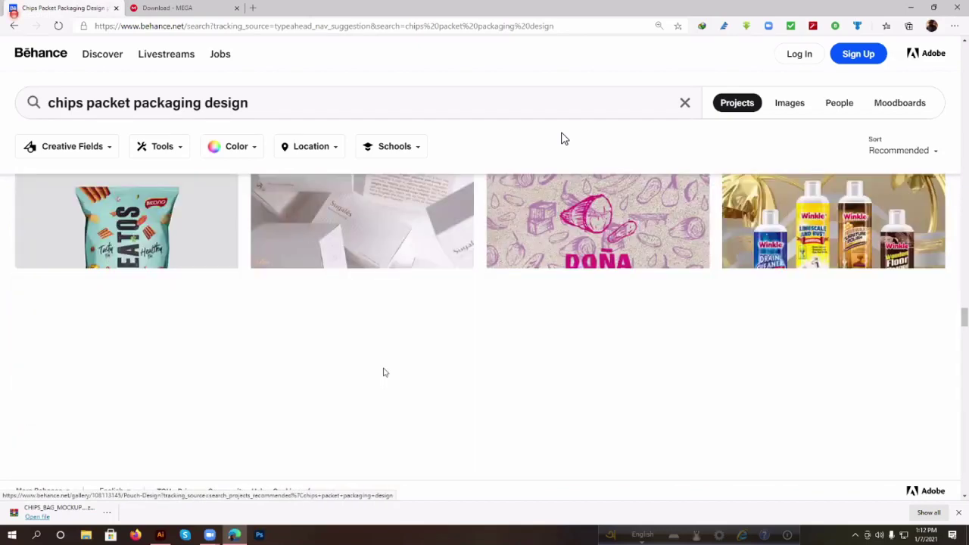
{"action": "scroll", "coordinate": [385, 374], "scroll_direction": "down", "scroll_amount": 1}
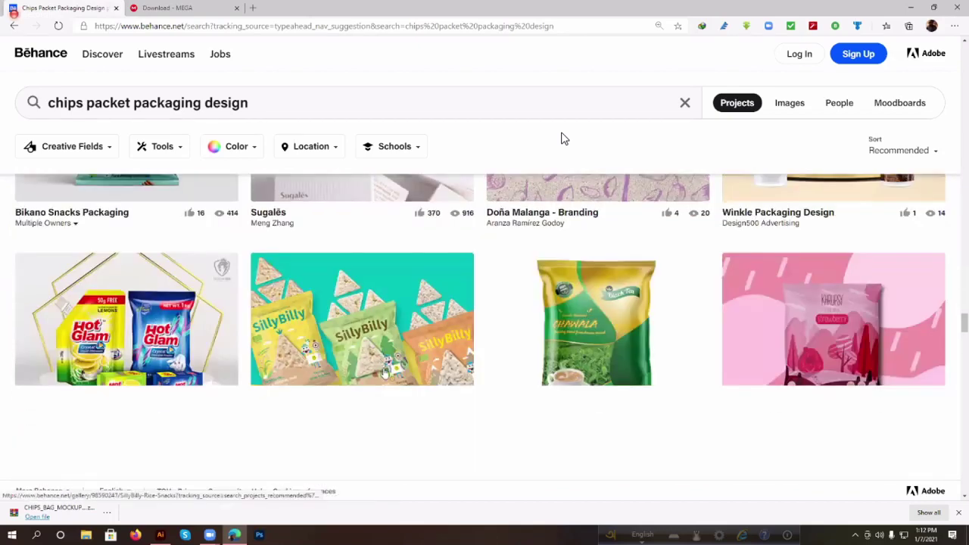
{"action": "left_click", "coordinate": [585, 377]}
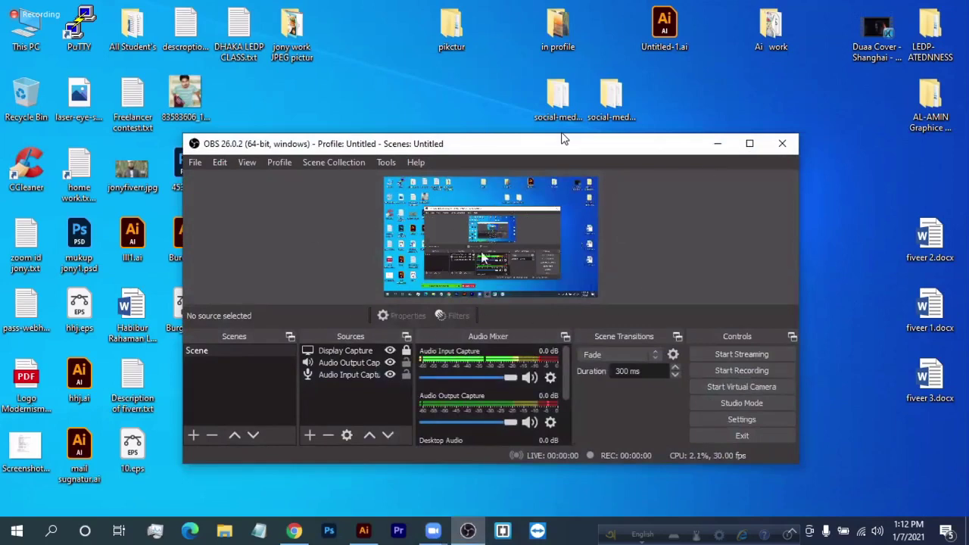
- Restart OBS Studio, move its window up and left, and begin a new screen recording
{"action": "left_click", "coordinate": [788, 145]}
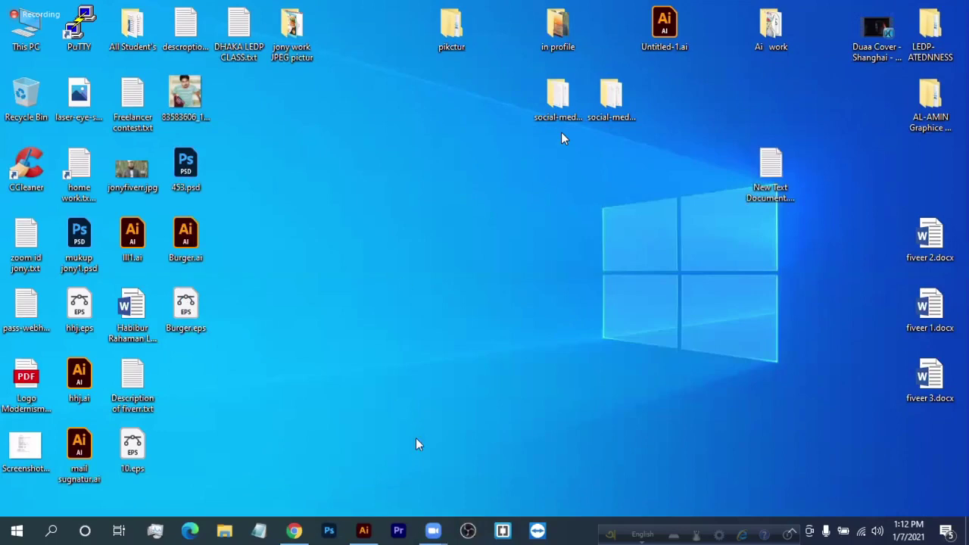
{"action": "left_click", "coordinate": [467, 532]}
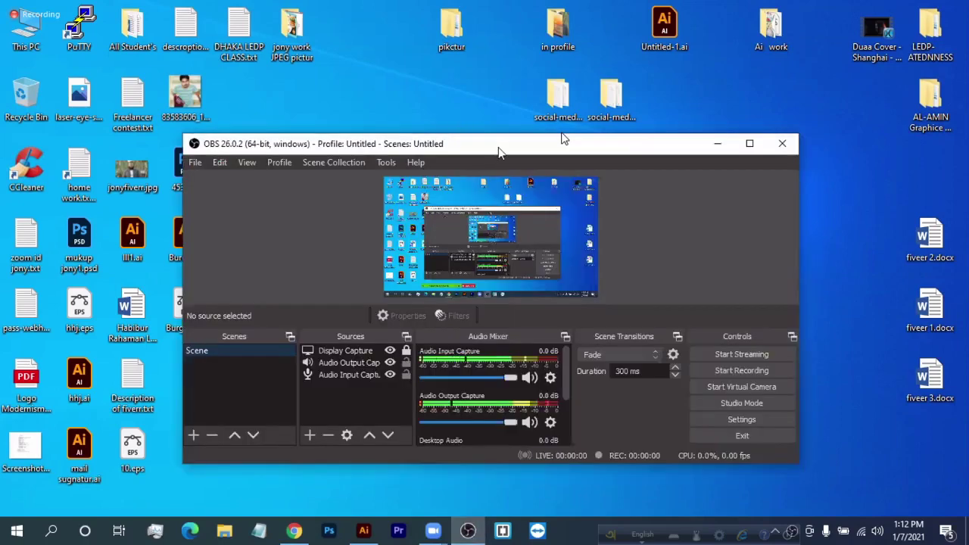
{"action": "left_click_drag", "start_coordinate": [498, 151], "coordinate": [465, 78]}
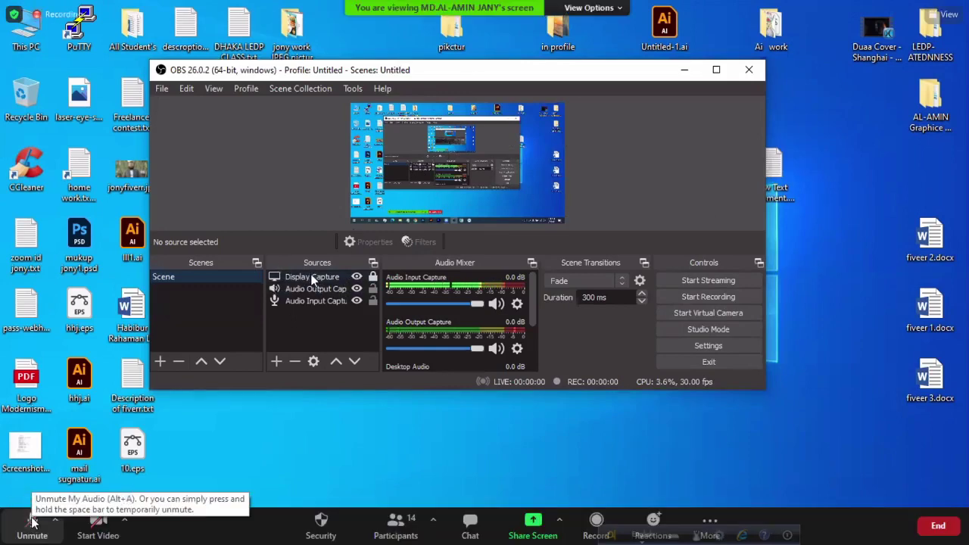
{"action": "left_click", "coordinate": [708, 297]}
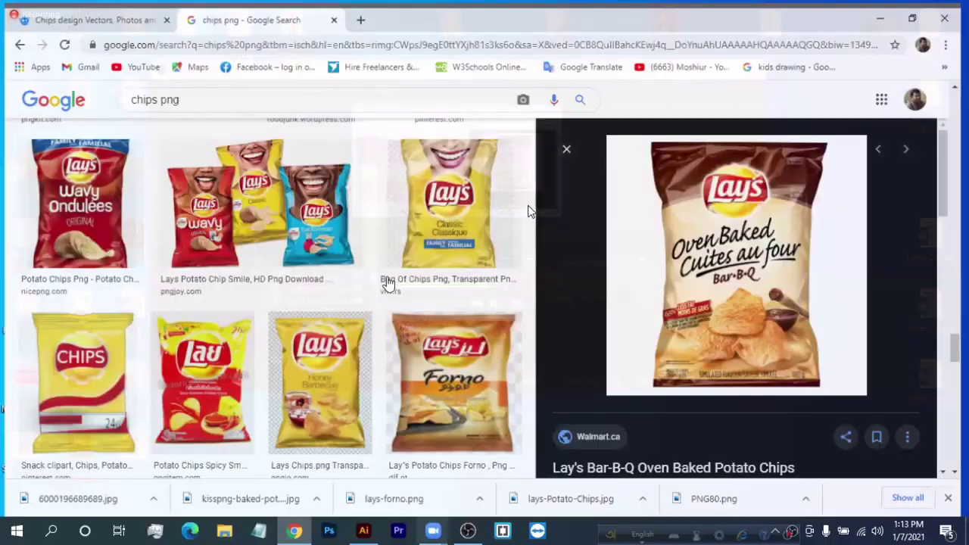
- Browse the chips png image results, then minimize Chrome to bring OBS forward
{"action": "scroll", "coordinate": [528, 210], "scroll_direction": "down", "scroll_amount": 4}
{"action": "scroll", "coordinate": [728, 323], "scroll_direction": "down", "scroll_amount": 5}
{"action": "scroll", "coordinate": [729, 322], "scroll_direction": "down", "scroll_amount": 4}
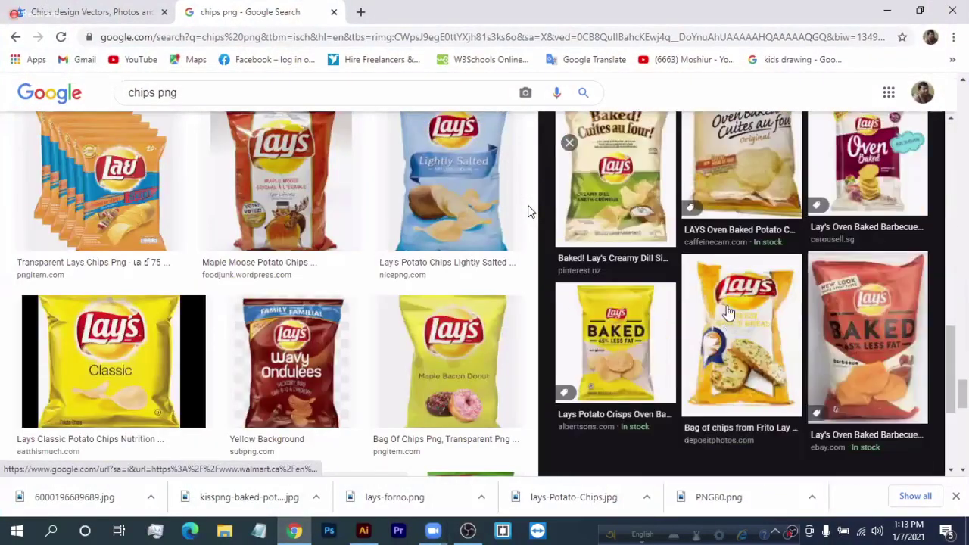
{"action": "scroll", "coordinate": [742, 303], "scroll_direction": "up", "scroll_amount": 6}
{"action": "scroll", "coordinate": [324, 283], "scroll_direction": "down", "scroll_amount": 3}
{"action": "scroll", "coordinate": [528, 211], "scroll_direction": "down", "scroll_amount": 3}
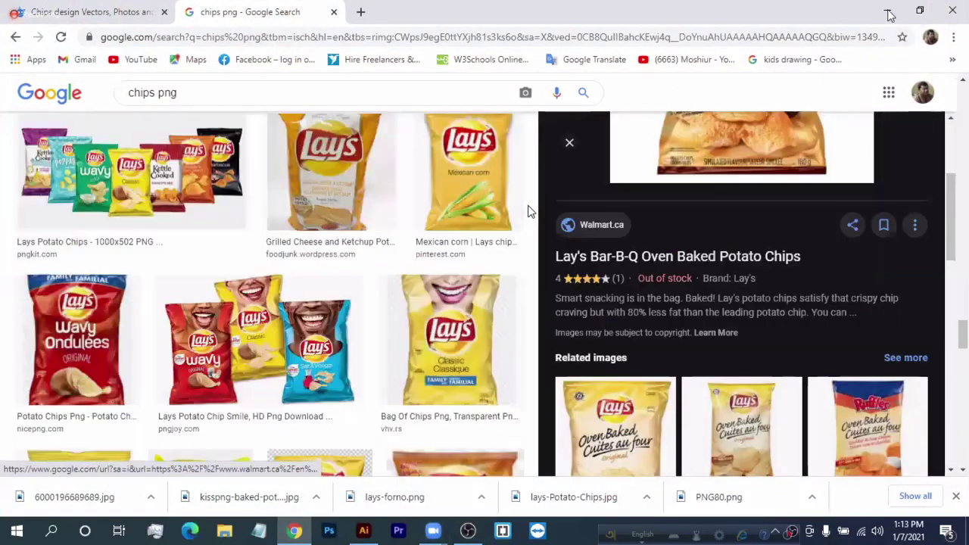
{"action": "left_click", "coordinate": [891, 12]}
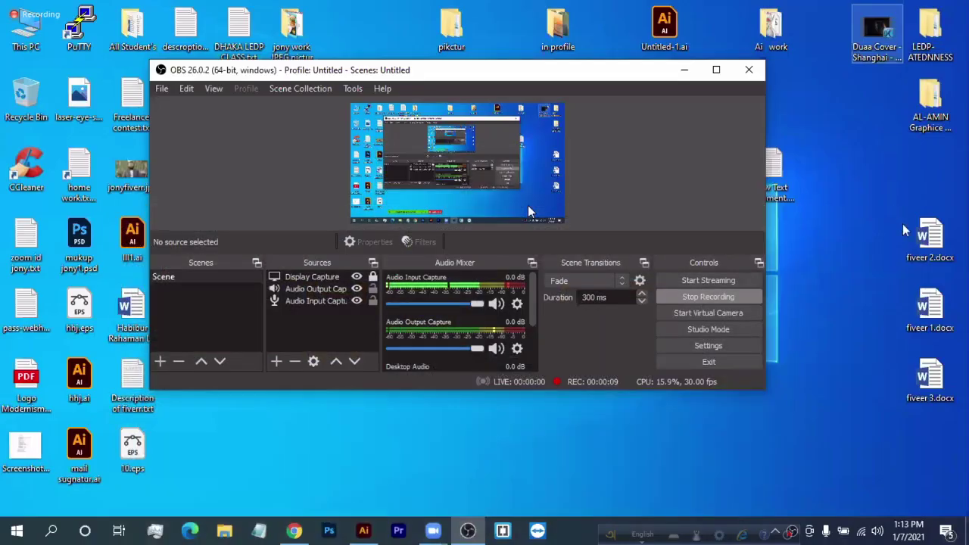
- Stop the OBS recording and take the Zoom meeting out of full screen
{"action": "left_click", "coordinate": [704, 300]}
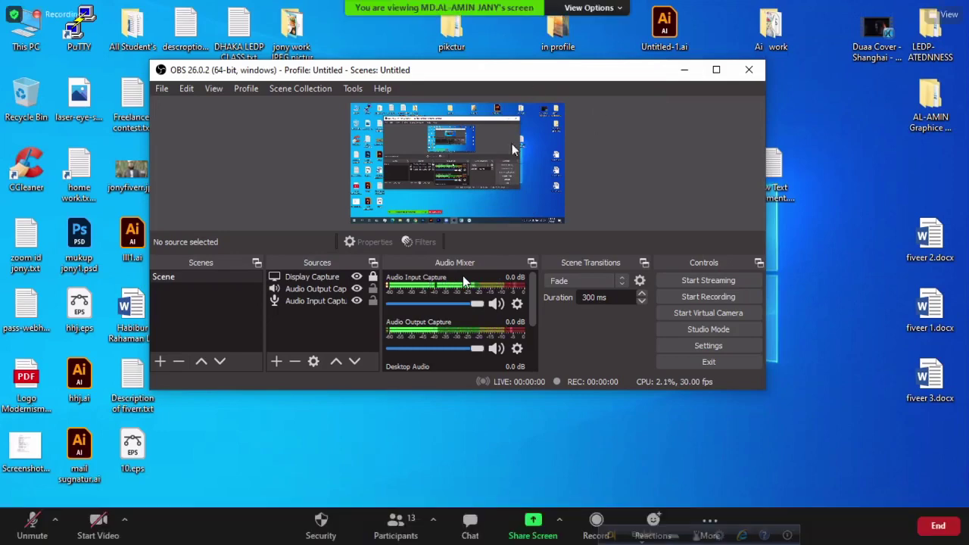
{"action": "key", "text": "Escape"}
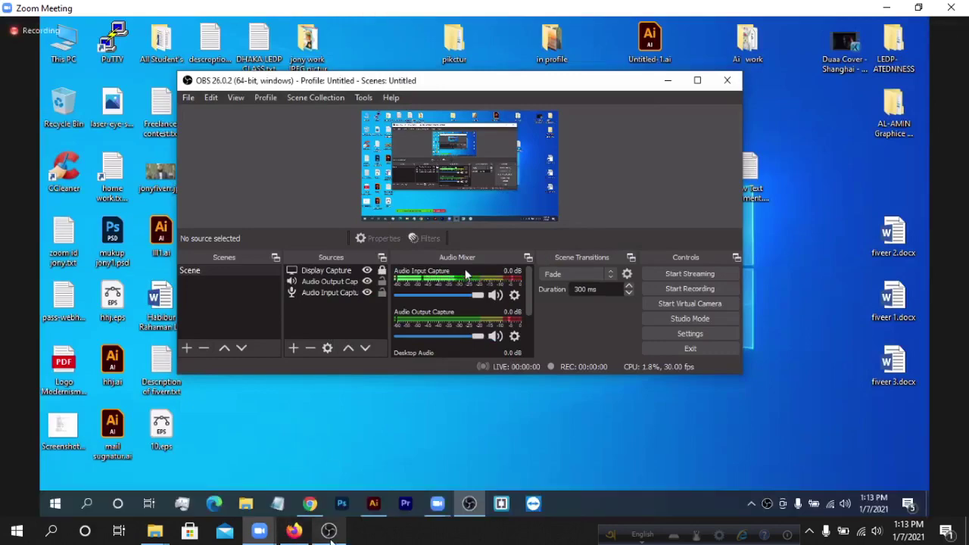